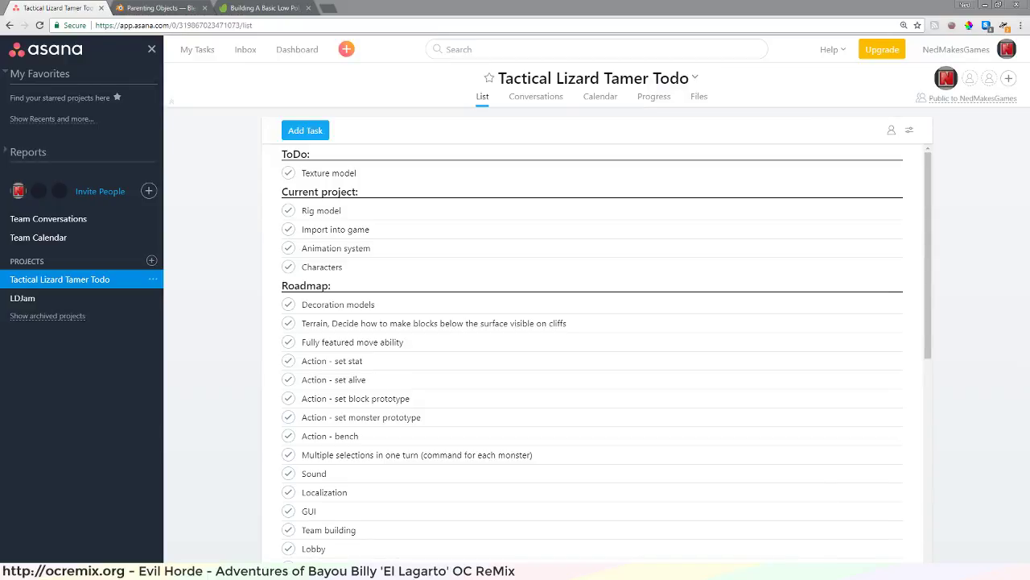
# Switch from the Asana task list to the Blender 2.79 window
pyautogui.hotkey('alt', 'Tab')
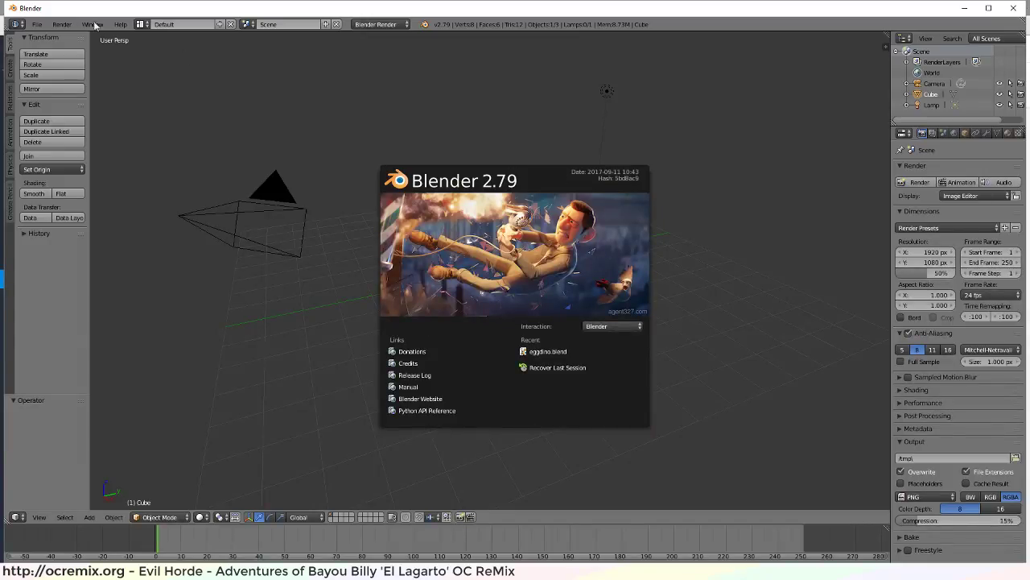
# Dismiss the splash screen and load eggdino.blend from the recent files
pyautogui.click(45, 31)
pyautogui.click(37, 25)
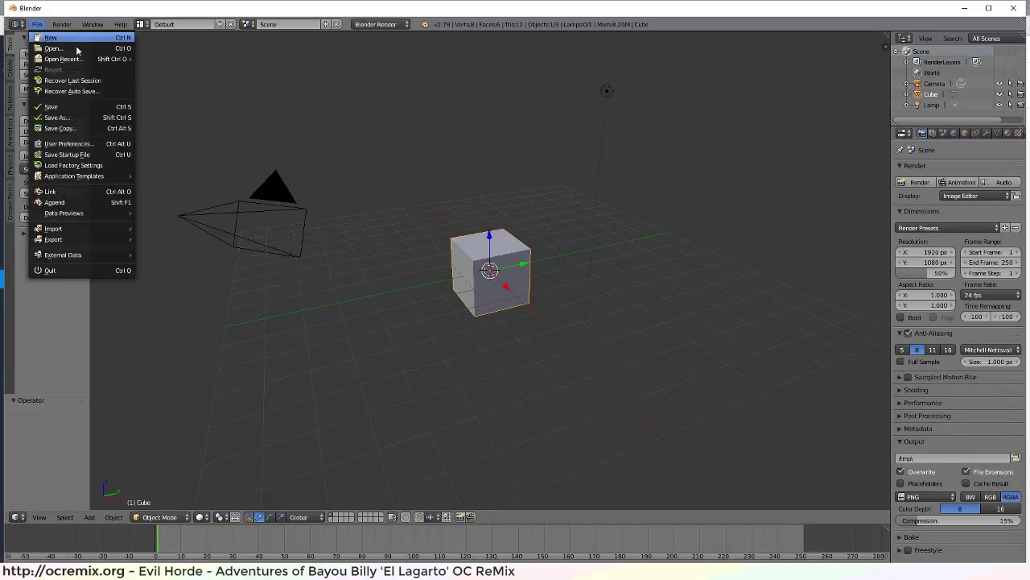
pyautogui.moveTo(95, 57)
pyautogui.click(174, 56)
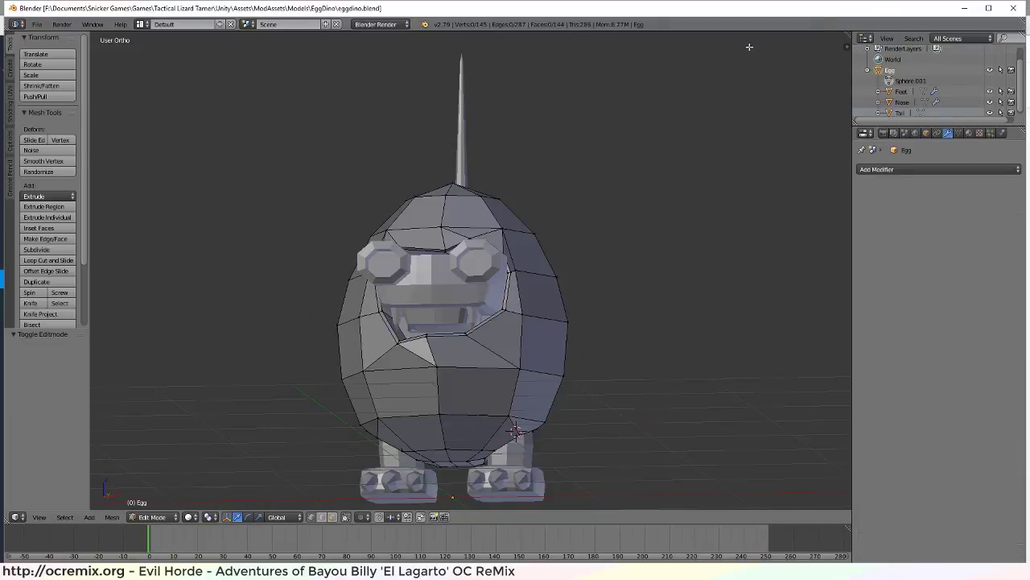
# Maximise Blender, orbit the egg dino, and bring up the eggdino concept art
pyautogui.click(991, 8)
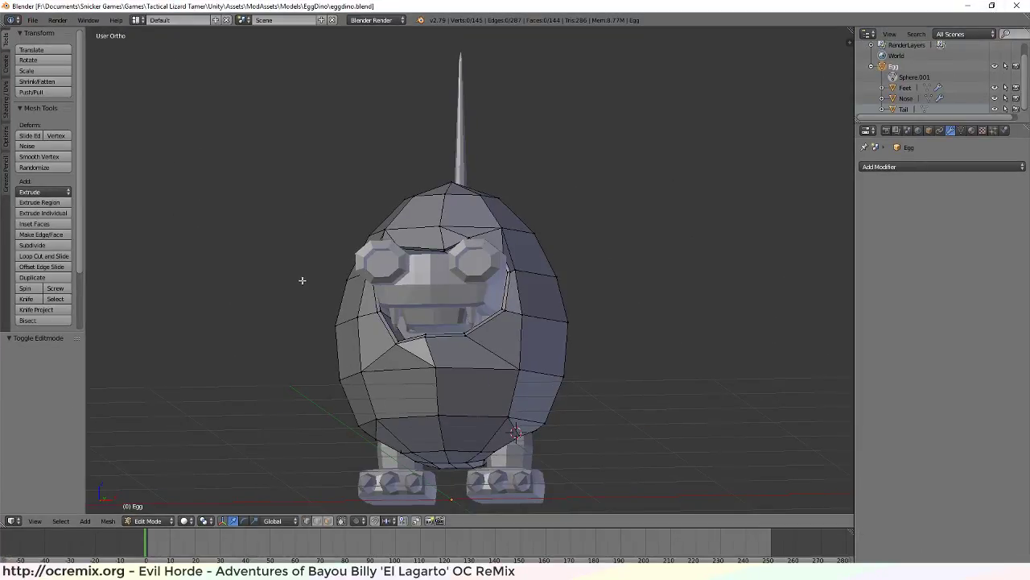
pyautogui.moveTo(319, 206); pyautogui.dragTo(627, 242, button='middle')
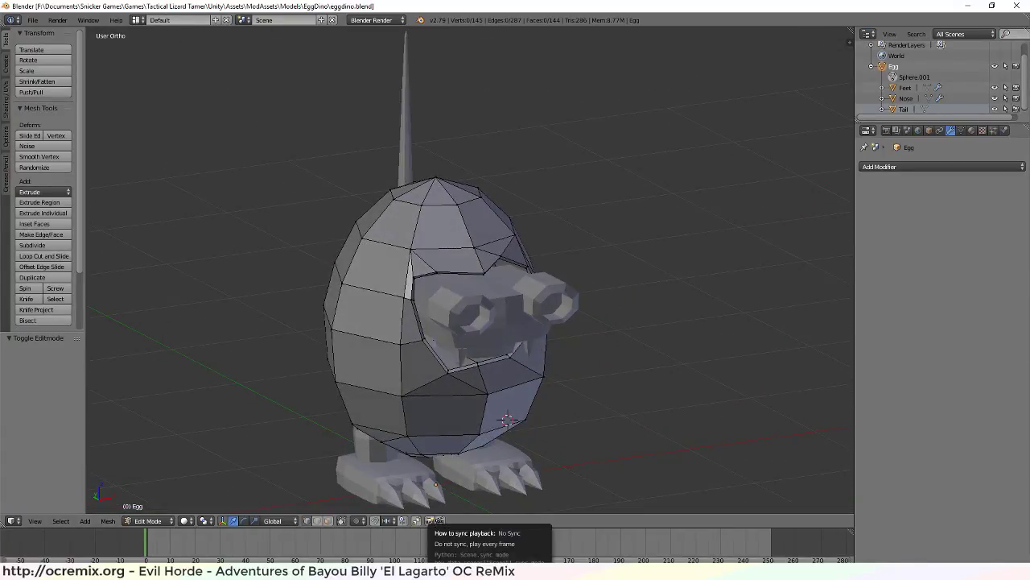
pyautogui.hotkey('alt', 'Tab')
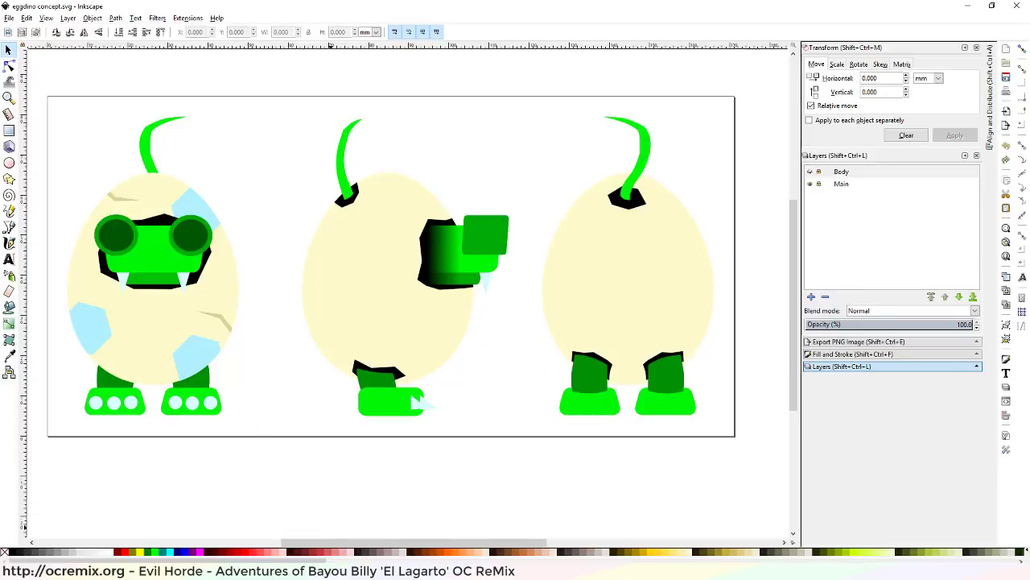
# Level the view to face the egg dino and split the 3D view into two areas
pyautogui.click(420, 573)
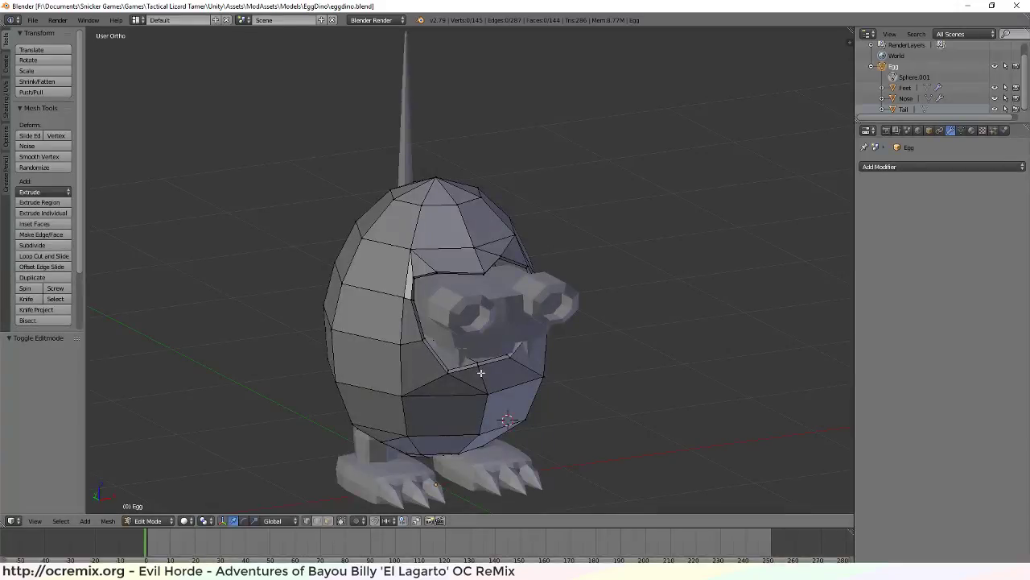
pyautogui.moveTo(482, 373); pyautogui.dragTo(451, 394, button='middle')
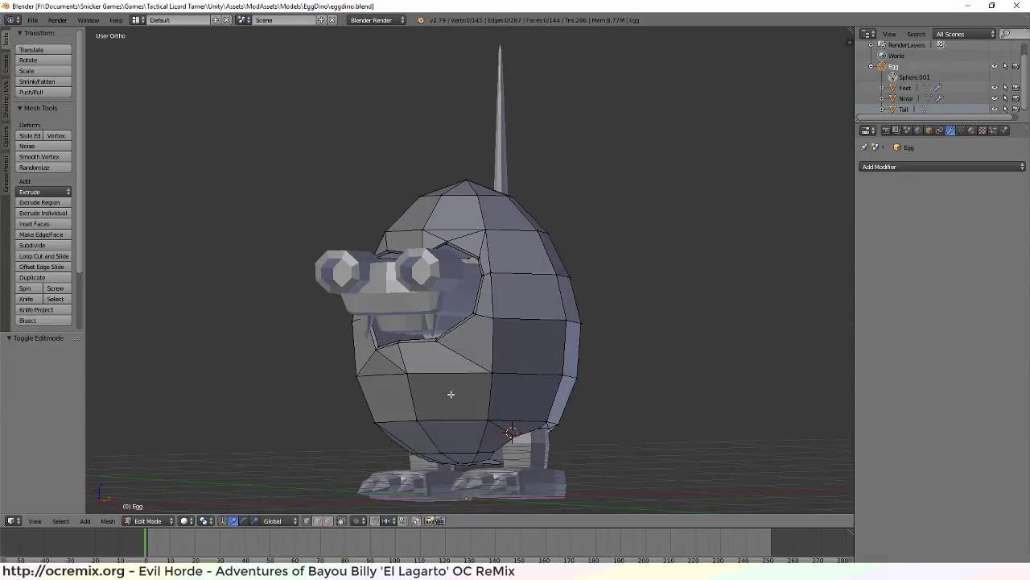
pyautogui.scroll(-4, 465, 380)
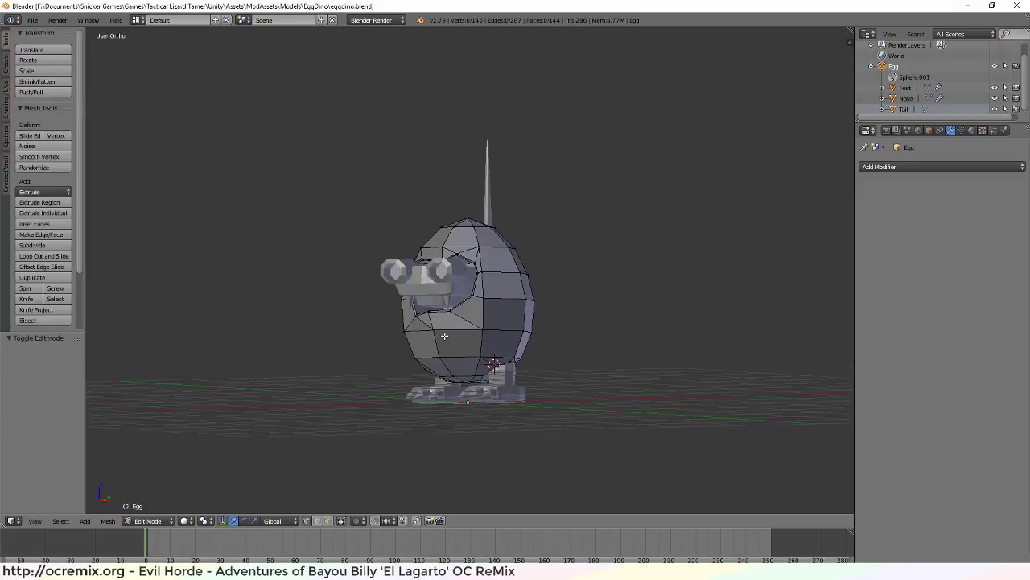
pyautogui.scroll(3, 451, 347)
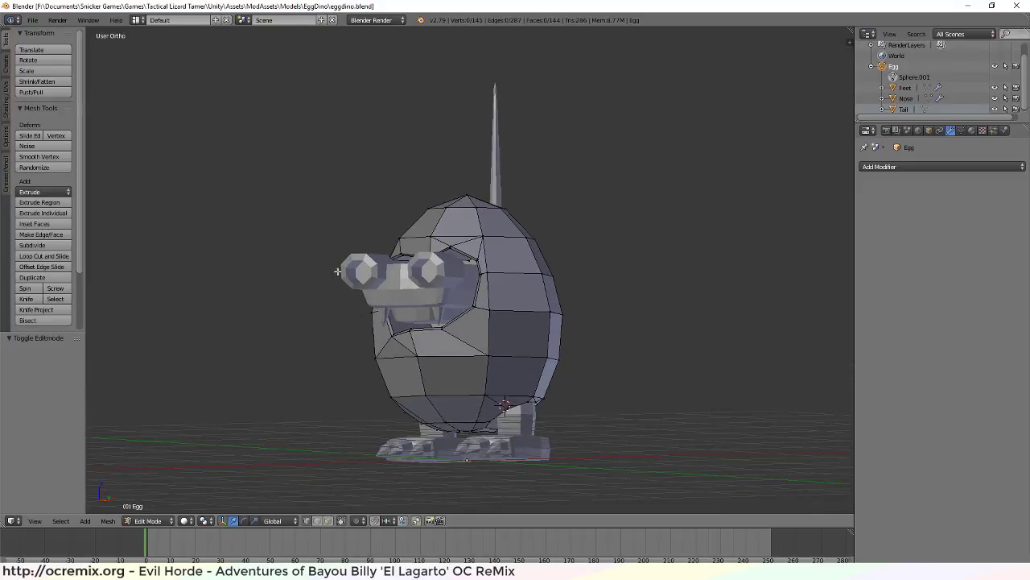
pyautogui.moveTo(337, 271); pyautogui.dragTo(221, 358, button='middle')
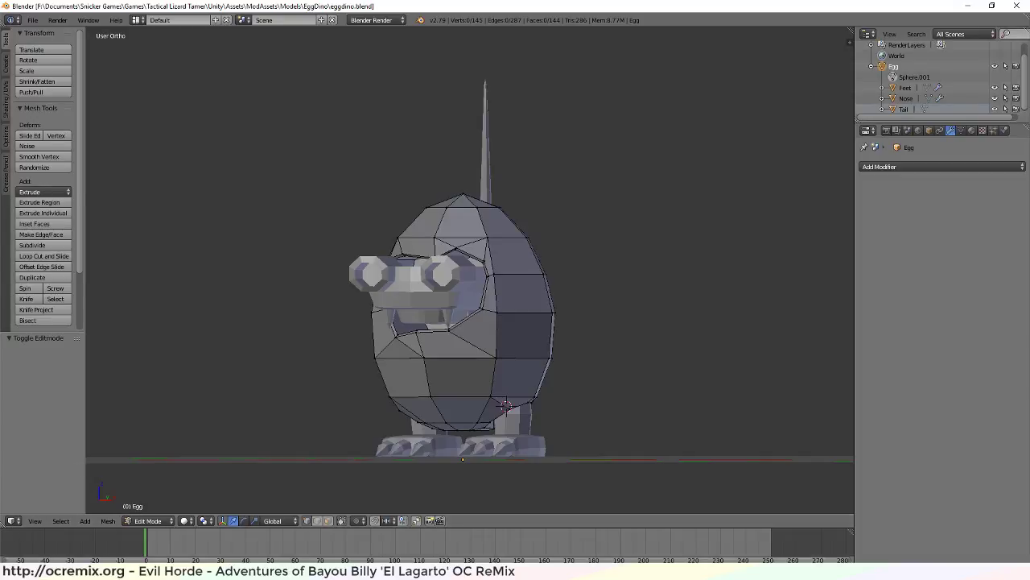
pyautogui.moveTo(3, 524); pyautogui.dragTo(237, 507)
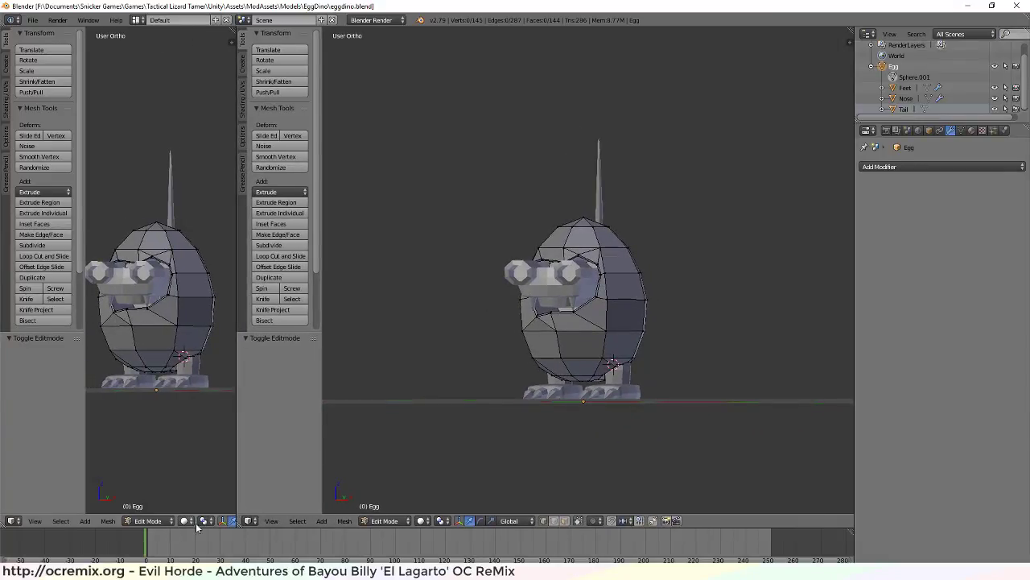
# Make the left pane a UV/Image Editor, select all egg vertices, and check the side view
pyautogui.click(12, 521)
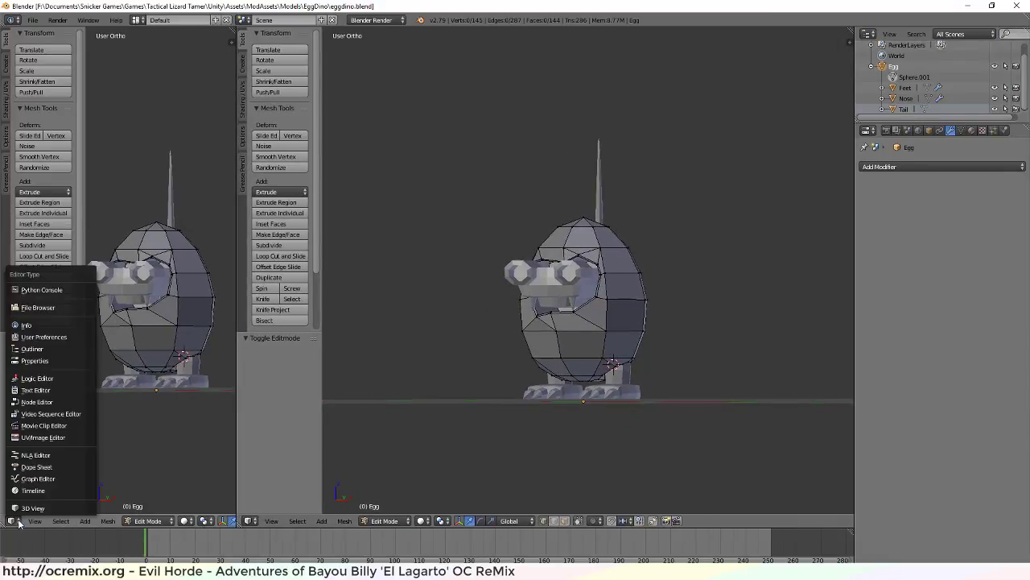
pyautogui.click(50, 437)
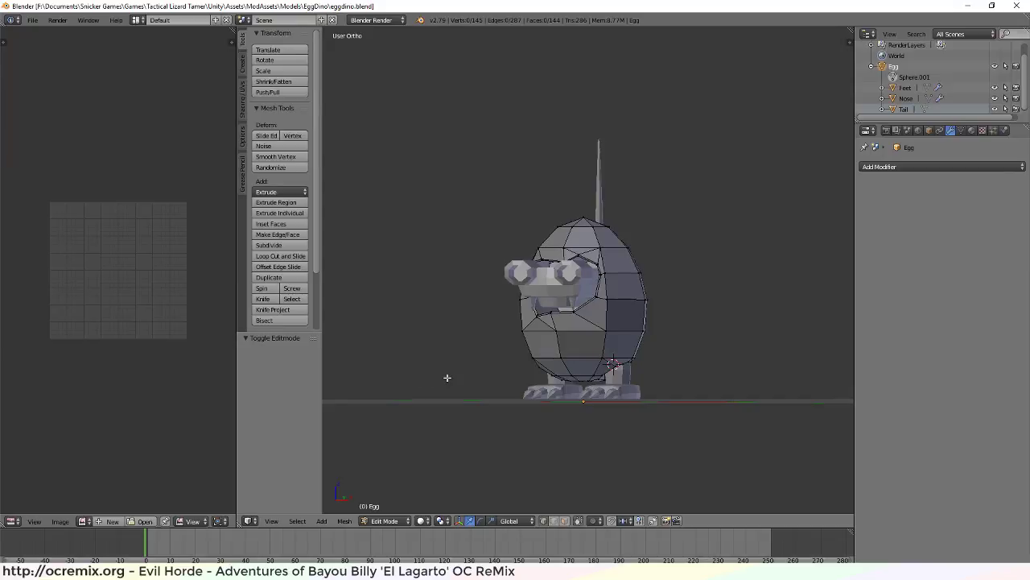
pyautogui.press('a')
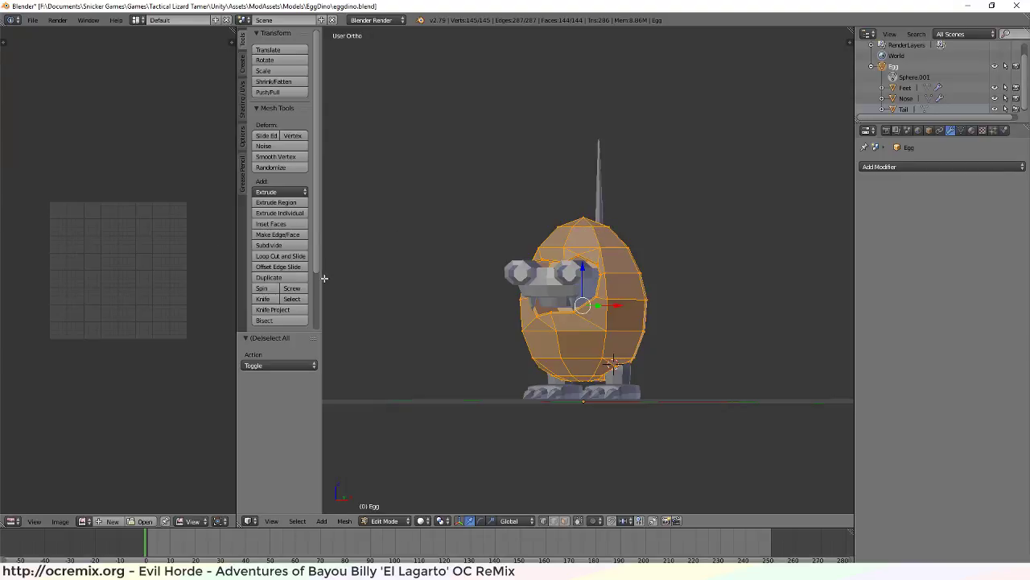
pyautogui.moveTo(321, 281); pyautogui.dragTo(325, 281)
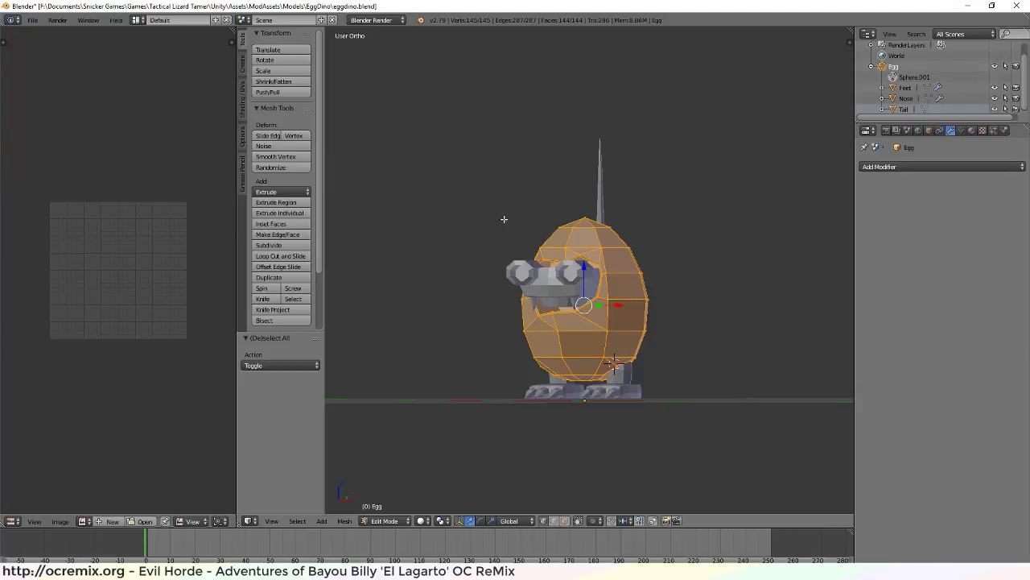
pyautogui.moveTo(470, 231)
pyautogui.mouseDown(button='middle')
pyautogui.moveTo(523, 250)
pyautogui.moveTo(499, 276)
pyautogui.moveTo(474, 239)
pyautogui.mouseUp(button='middle')
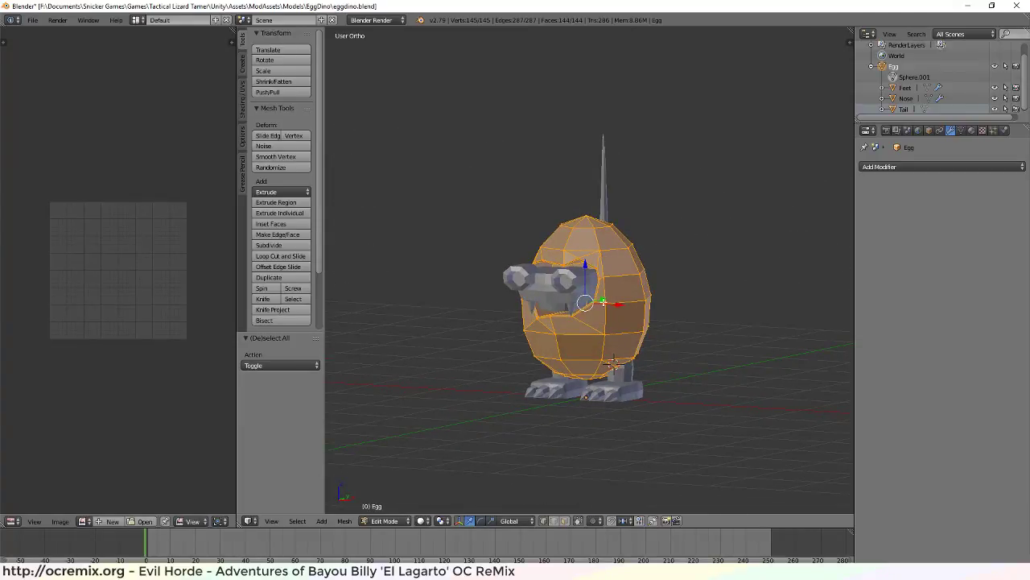
pyautogui.moveTo(651, 357); pyautogui.dragTo(642, 338, button='middle')
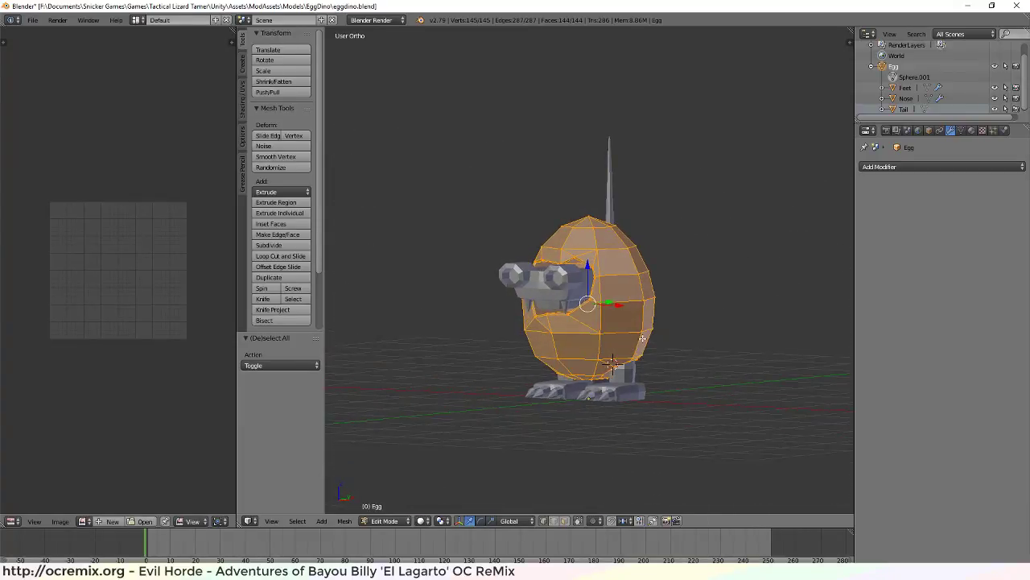
# Unwrap the egg with Cylinder Projection and toggle selection of all UVs
pyautogui.press('u')
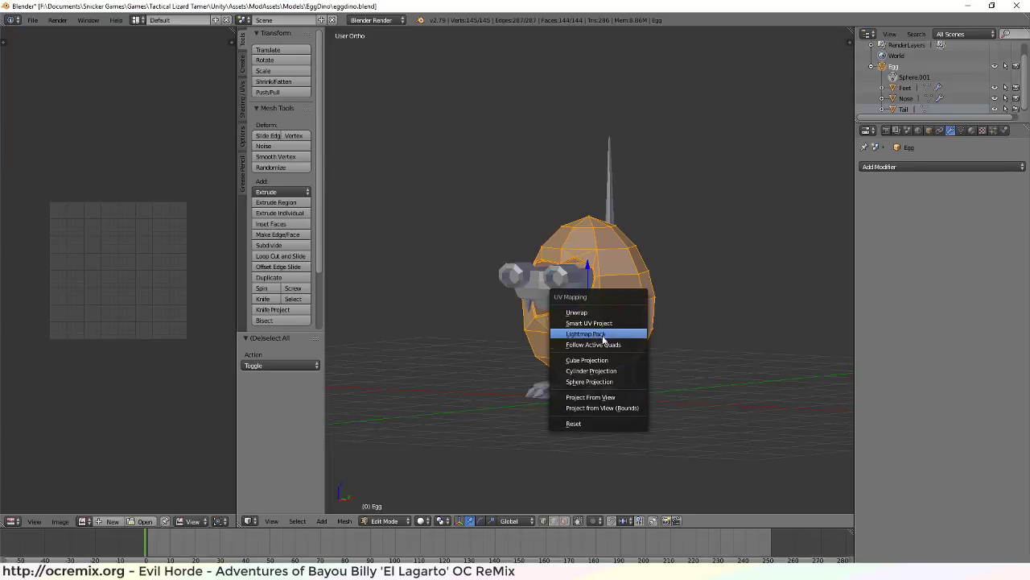
pyautogui.click(621, 370)
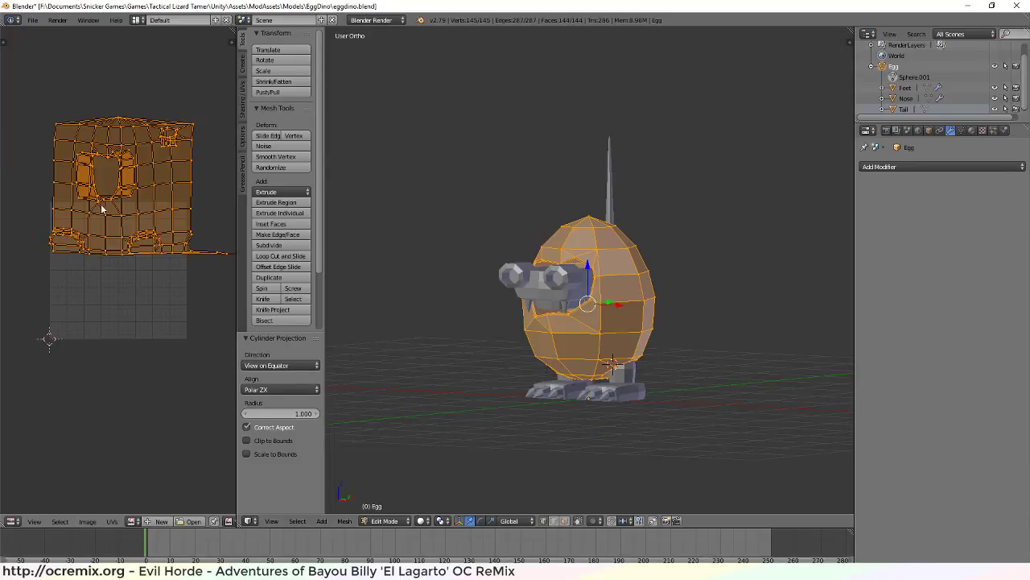
pyautogui.moveTo(121, 212); pyautogui.dragTo(120, 218, button='right')
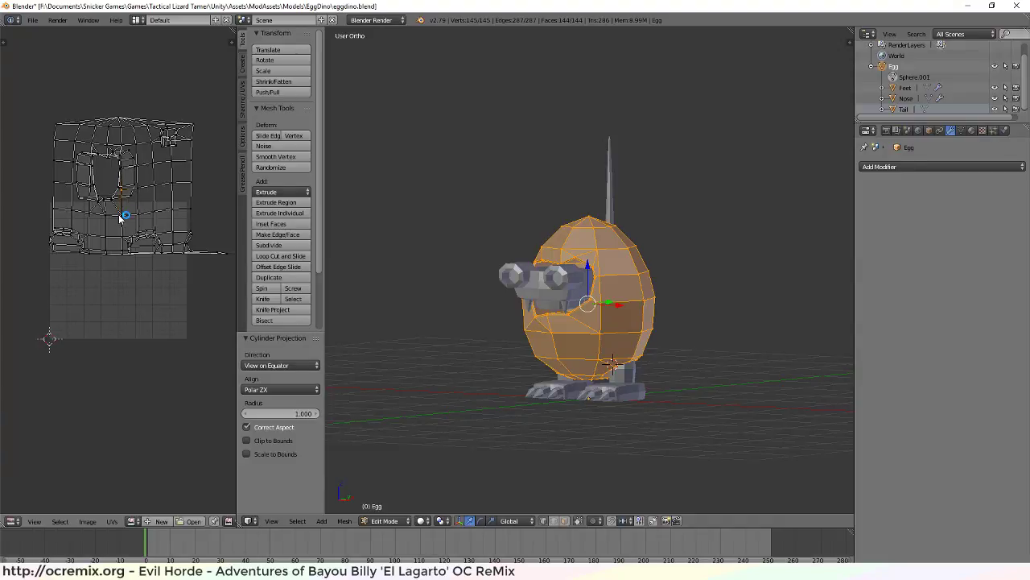
pyautogui.press('a')
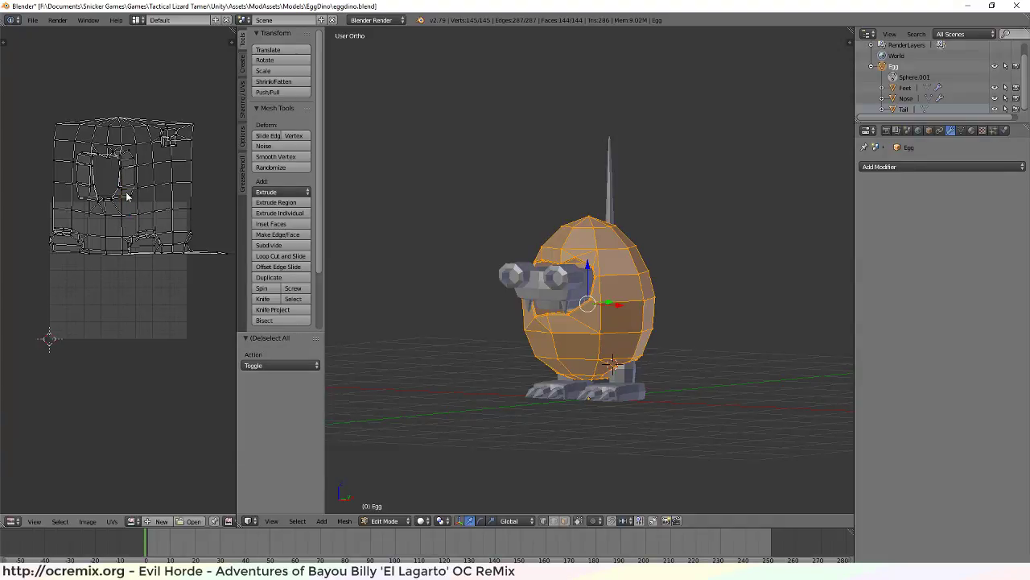
pyautogui.press('a')
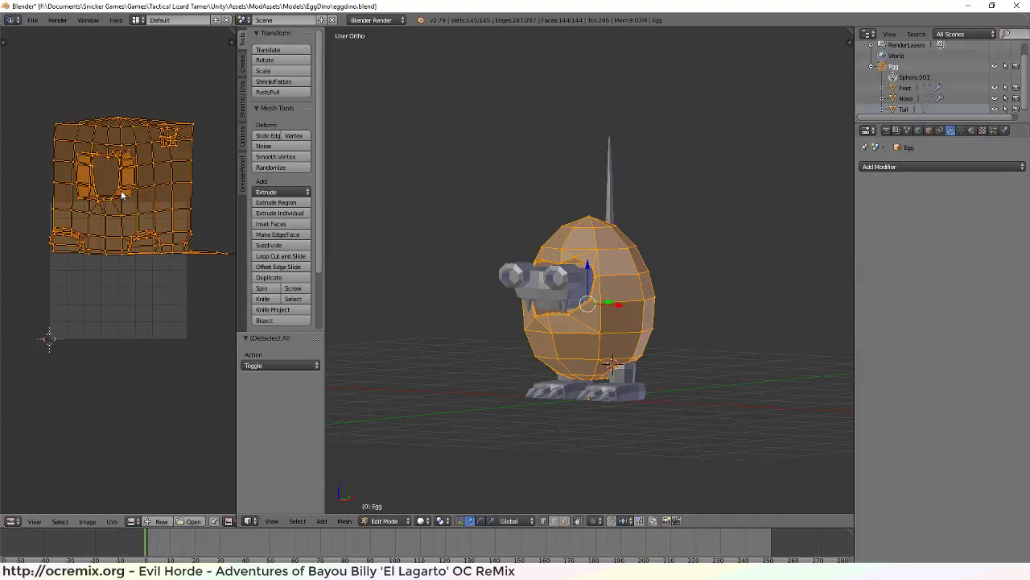
pyautogui.press('a')
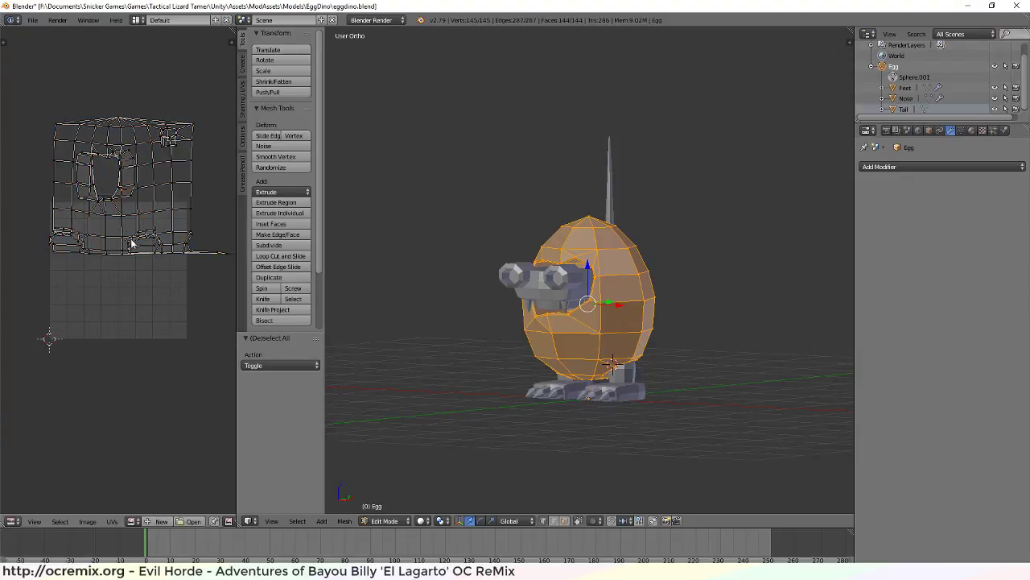
pyautogui.press('a')
# Box-select the UV island in the UV editor, then deselect all
pyautogui.click(118, 203)
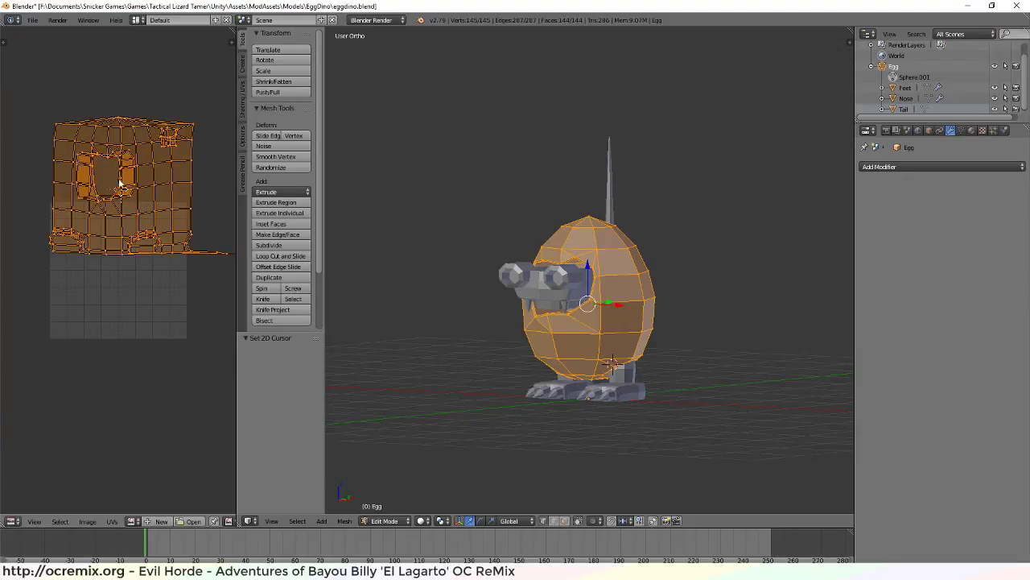
pyautogui.moveTo(167, 221)
pyautogui.mouseDown(button='middle')
pyautogui.moveTo(125, 257)
pyautogui.moveTo(172, 247)
pyautogui.moveTo(156, 230)
pyautogui.mouseUp(button='middle')
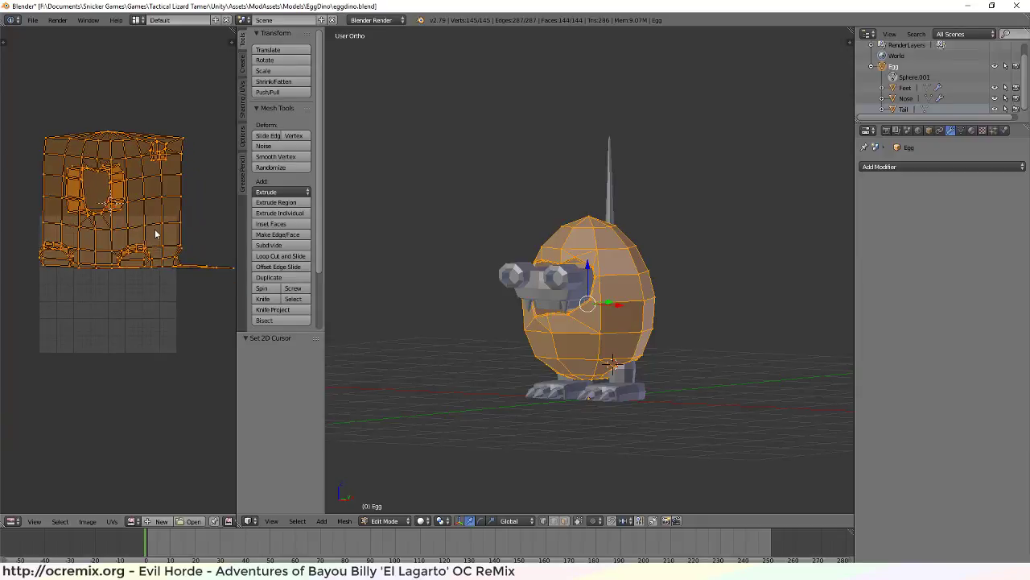
pyautogui.press('b')
pyautogui.moveTo(23, 118); pyautogui.dragTo(274, 292)
pyautogui.rightClick(180, 230)
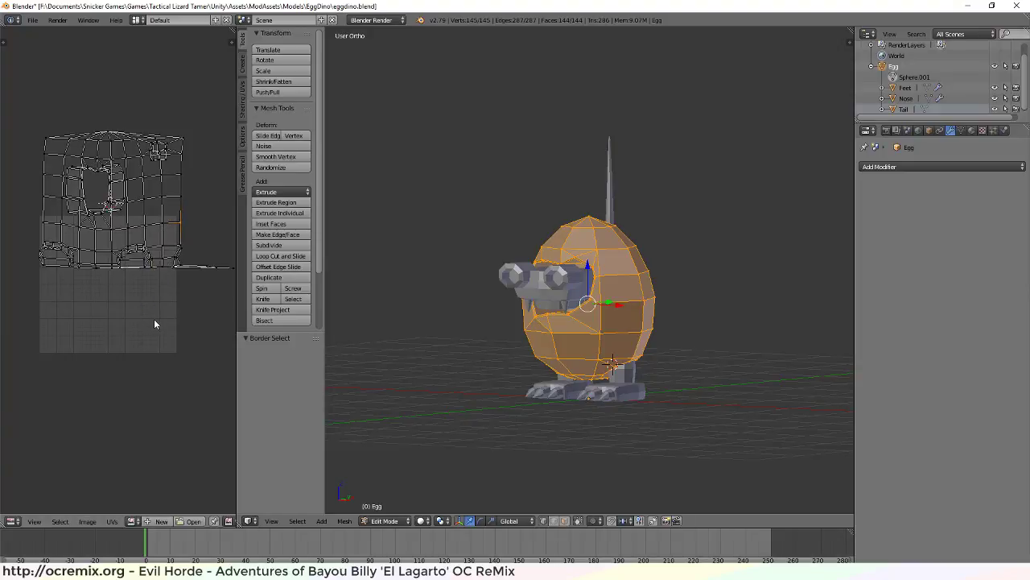
pyautogui.press('a')
pyautogui.press('a')
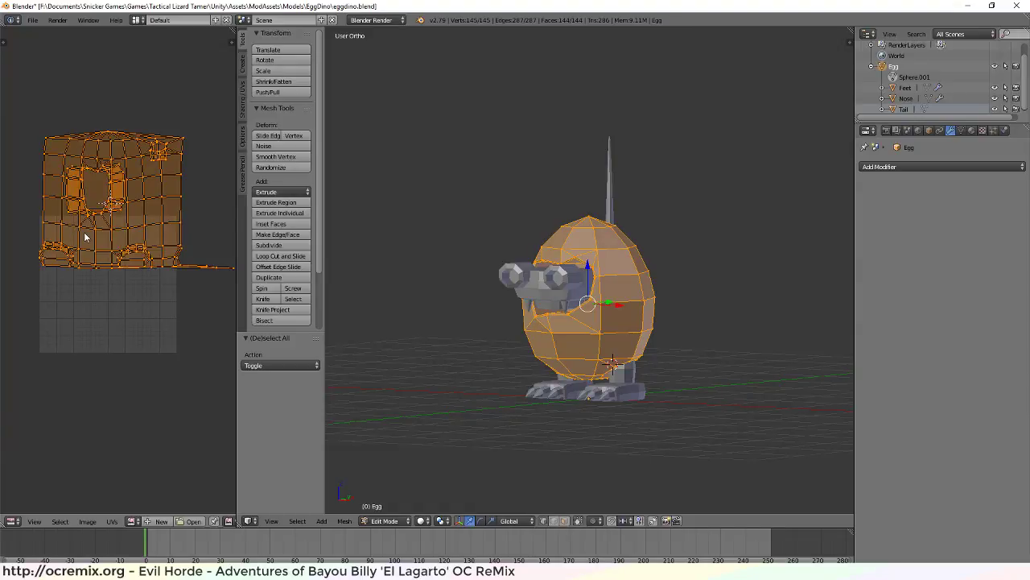
pyautogui.moveTo(211, 285); pyautogui.dragTo(222, 321, button='middle')
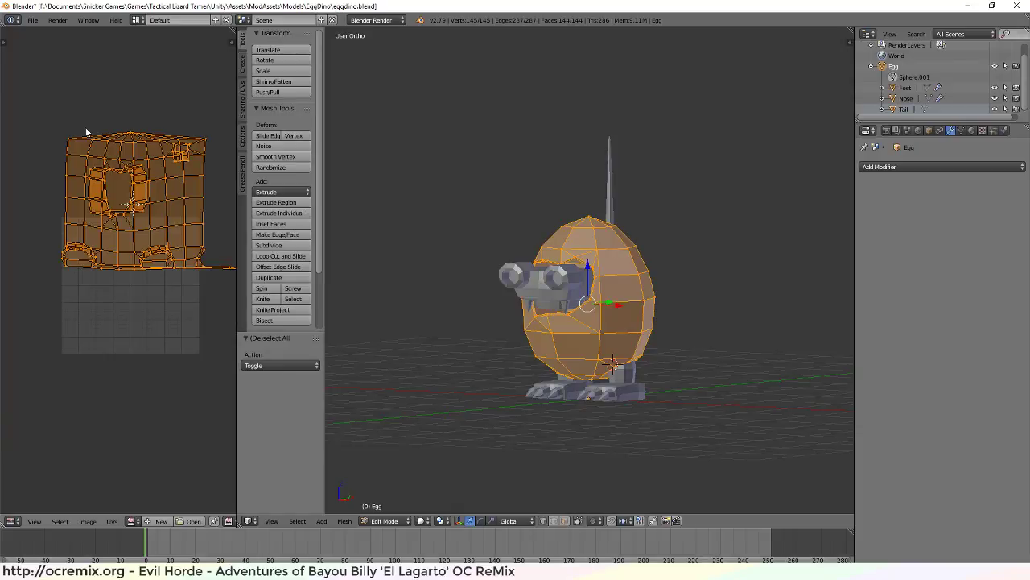
# Reselect the UV patch and set the 2D cursor beside the grid's left edge
pyautogui.keyDown('shift'); pyautogui.rightClick(149, 233); pyautogui.keyUp('shift')
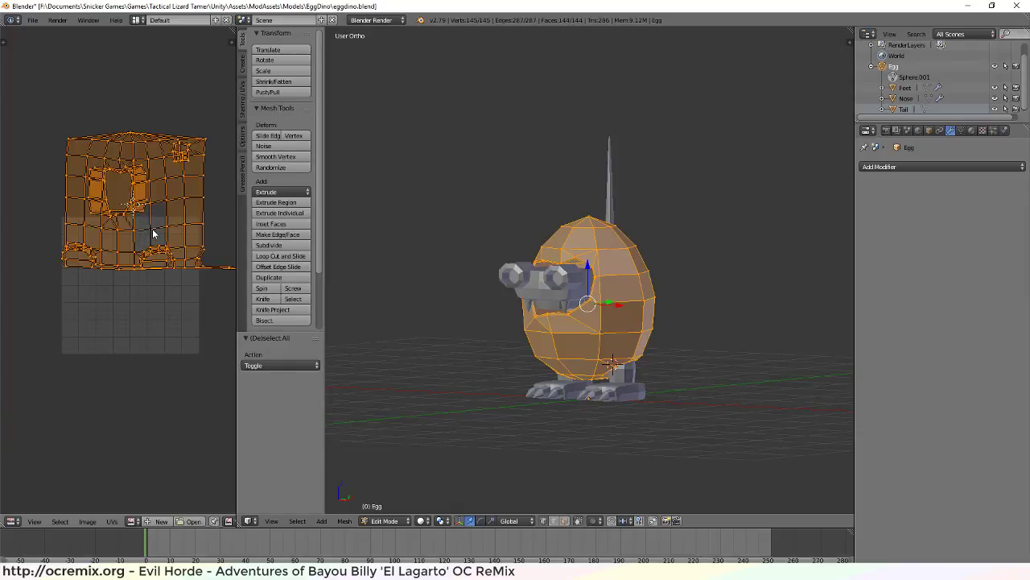
pyautogui.keyDown('shift'); pyautogui.rightClick(153, 233); pyautogui.keyUp('shift')
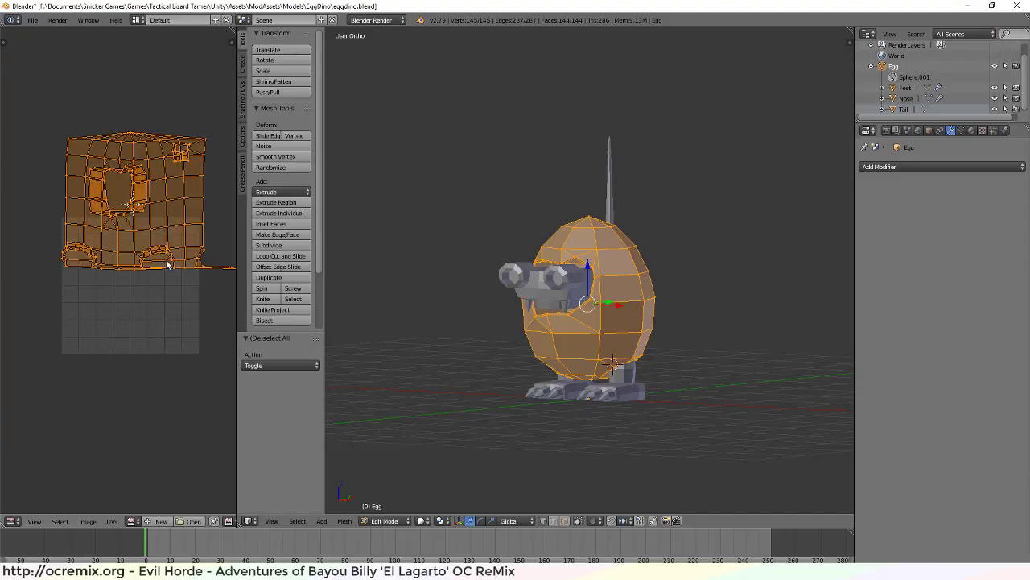
pyautogui.scroll(1, 147, 238)
pyautogui.scroll(-1, 145, 235)
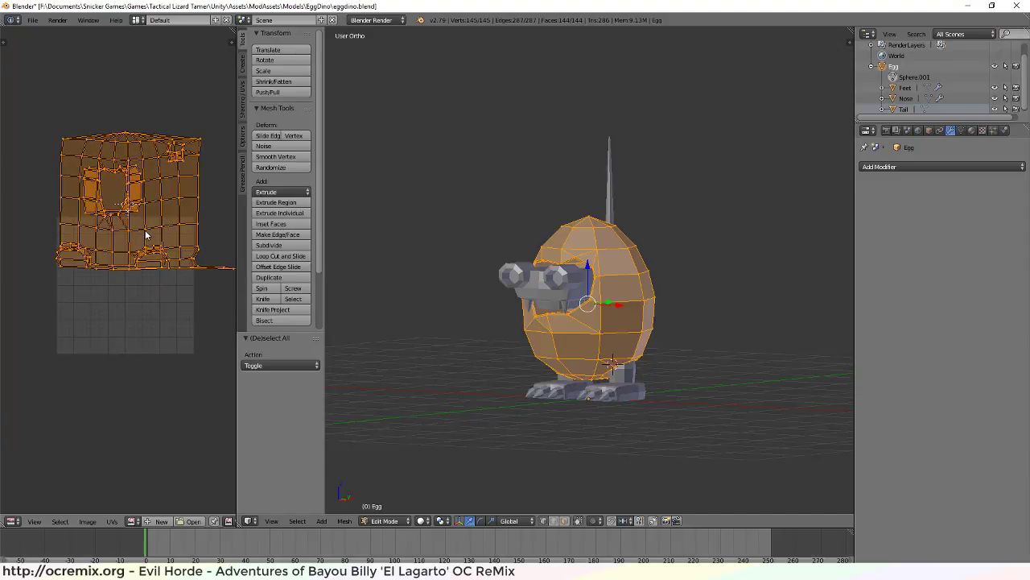
pyautogui.click(146, 238)
pyautogui.moveTo(128, 265); pyautogui.dragTo(40, 286)
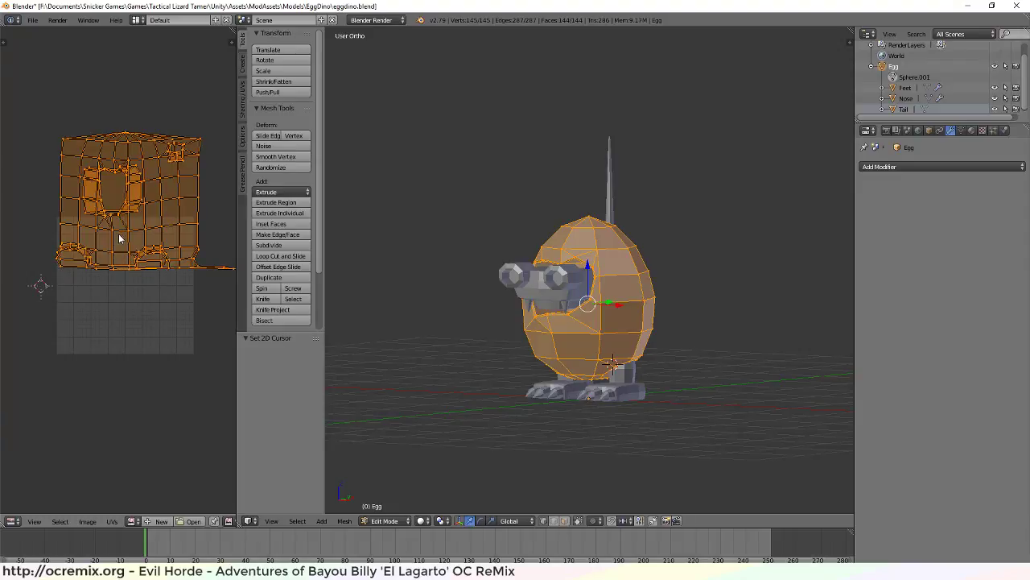
pyautogui.keyDown('ctrl'); pyautogui.hscroll(2, 186, 247); pyautogui.keyUp('ctrl')
pyautogui.keyDown('shift'); pyautogui.scroll(1, 187, 247); pyautogui.keyUp('shift')
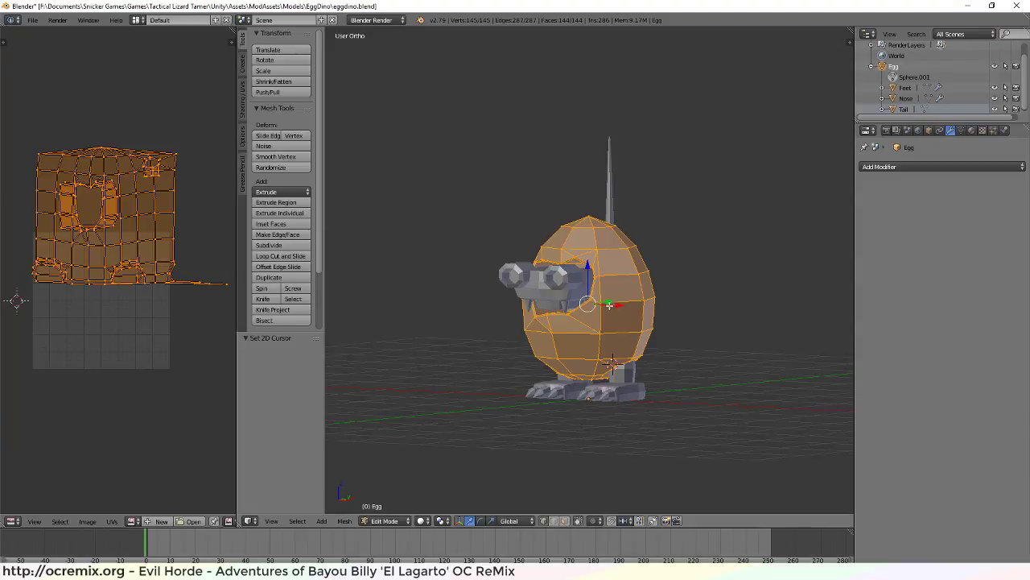
pyautogui.moveTo(623, 343)
pyautogui.mouseDown(button='middle')
pyautogui.moveTo(579, 335)
pyautogui.moveTo(622, 327)
pyautogui.mouseUp(button='middle')
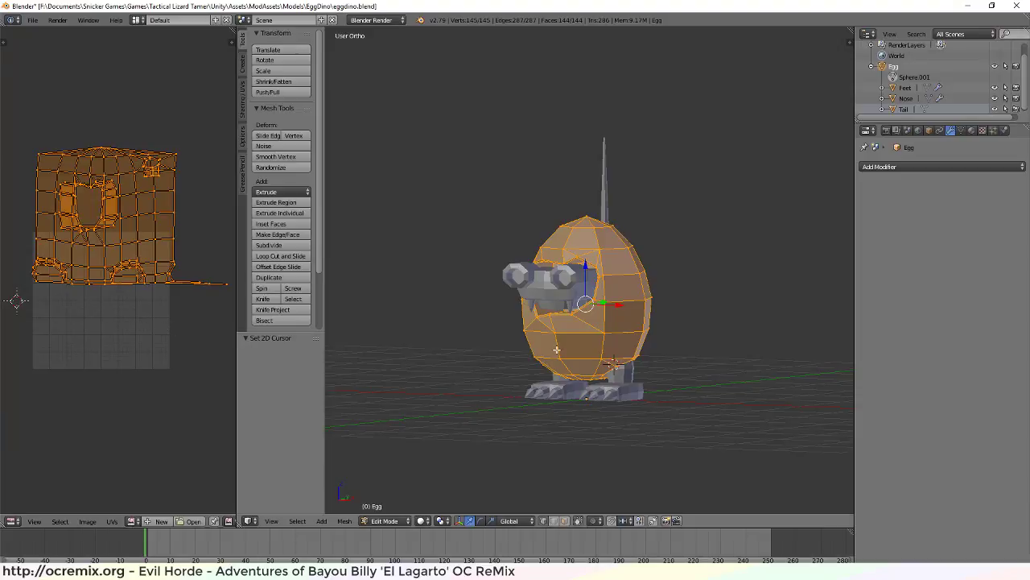
pyautogui.moveTo(556, 350)
pyautogui.mouseDown(button='middle')
pyautogui.moveTo(620, 394)
pyautogui.moveTo(633, 391)
pyautogui.moveTo(663, 441)
pyautogui.moveTo(716, 416)
pyautogui.moveTo(672, 336)
pyautogui.moveTo(523, 383)
pyautogui.moveTo(478, 379)
pyautogui.moveTo(454, 401)
pyautogui.moveTo(536, 402)
pyautogui.moveTo(571, 360)
pyautogui.moveTo(562, 368)
pyautogui.mouseUp(button='middle')
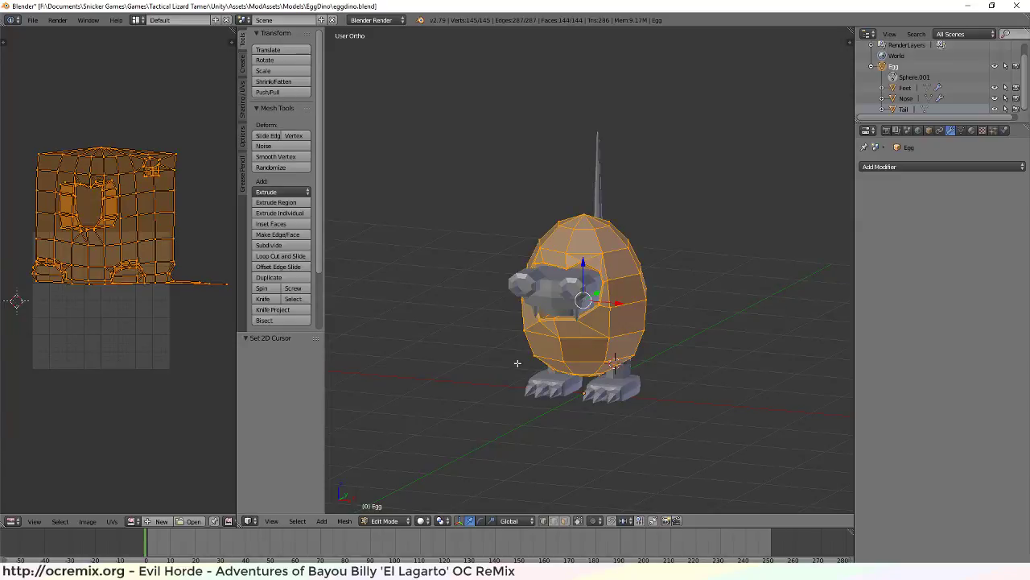
# Orbit the egg from head-on to side views, then switch to the UV Layout Editing wiki page
pyautogui.moveTo(504, 367); pyautogui.dragTo(458, 387, button='middle')
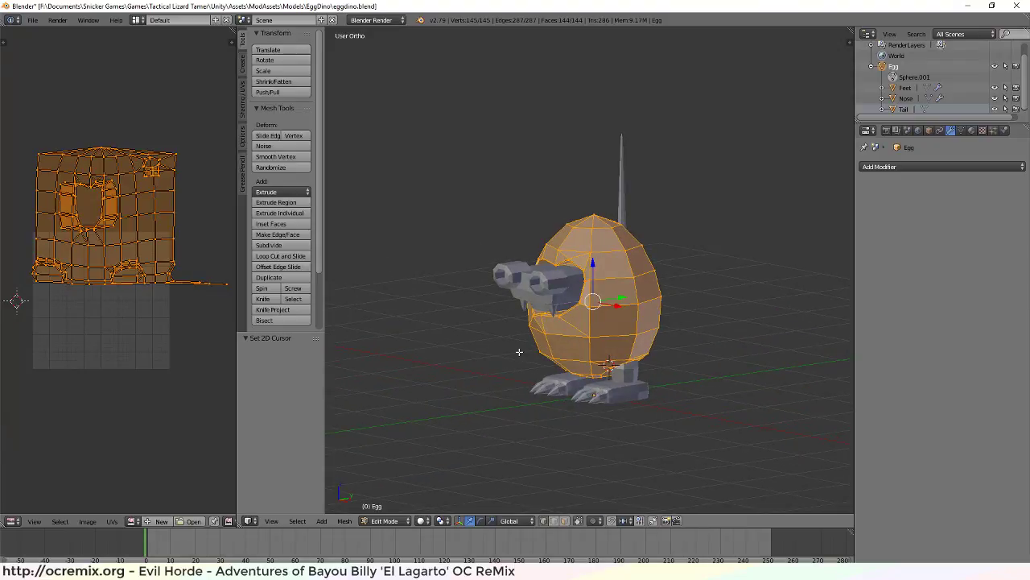
pyautogui.scroll(3, 603, 362)
pyautogui.scroll(-3, 609, 361)
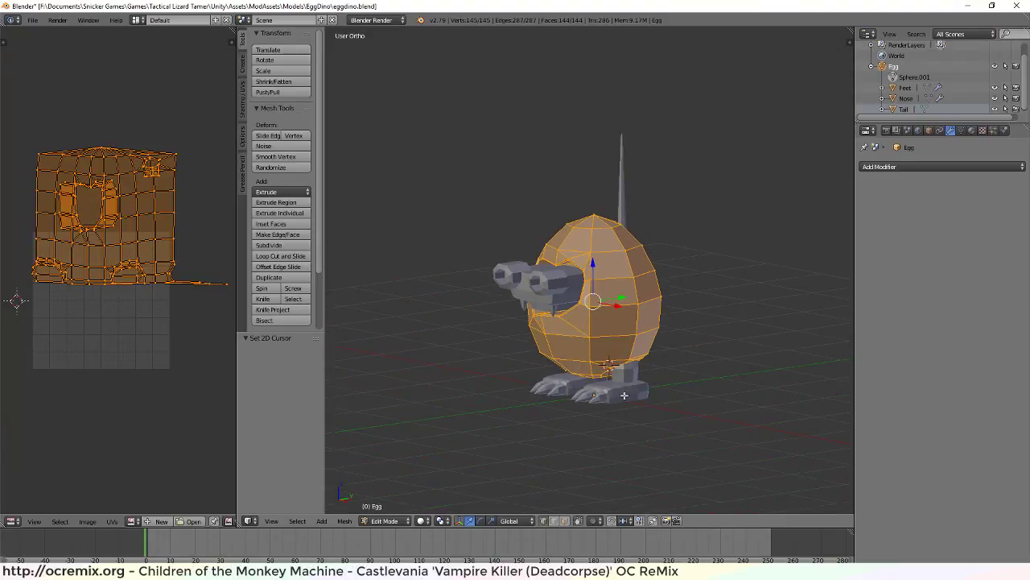
pyautogui.moveTo(623, 395); pyautogui.dragTo(680, 414, button='middle')
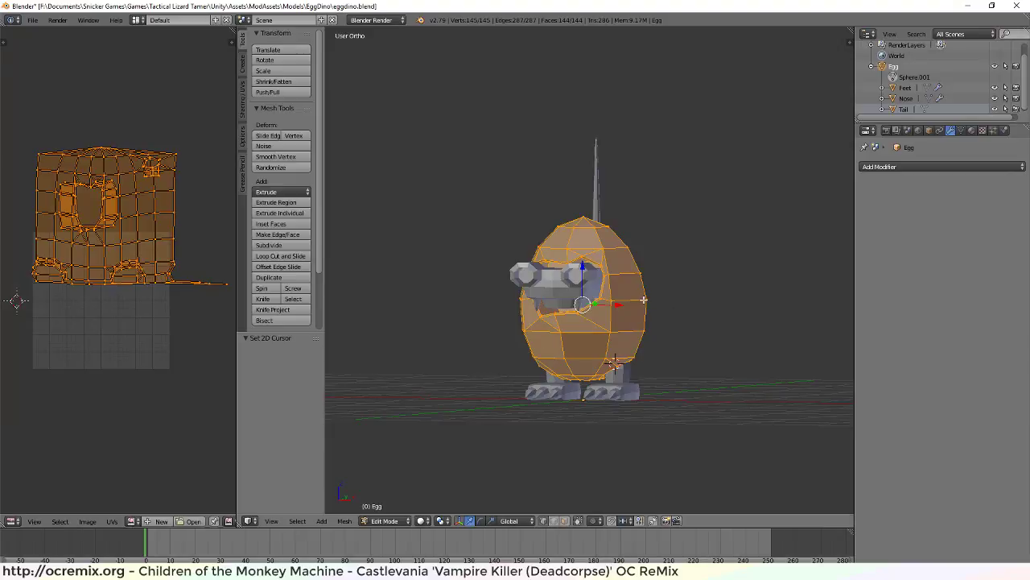
pyautogui.moveTo(642, 302); pyautogui.dragTo(609, 360, button='middle')
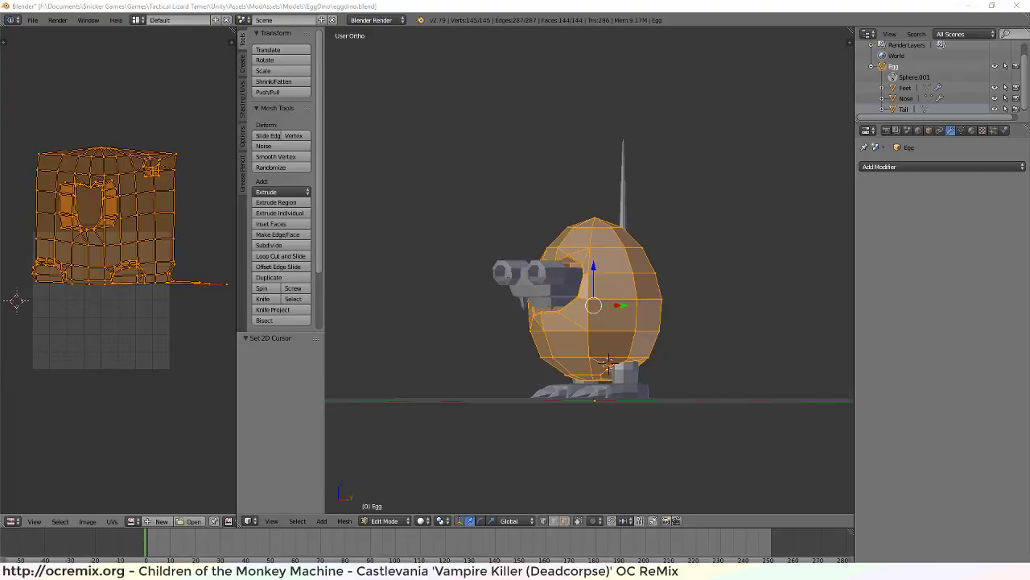
pyautogui.hotkey('alt', 'Tab')
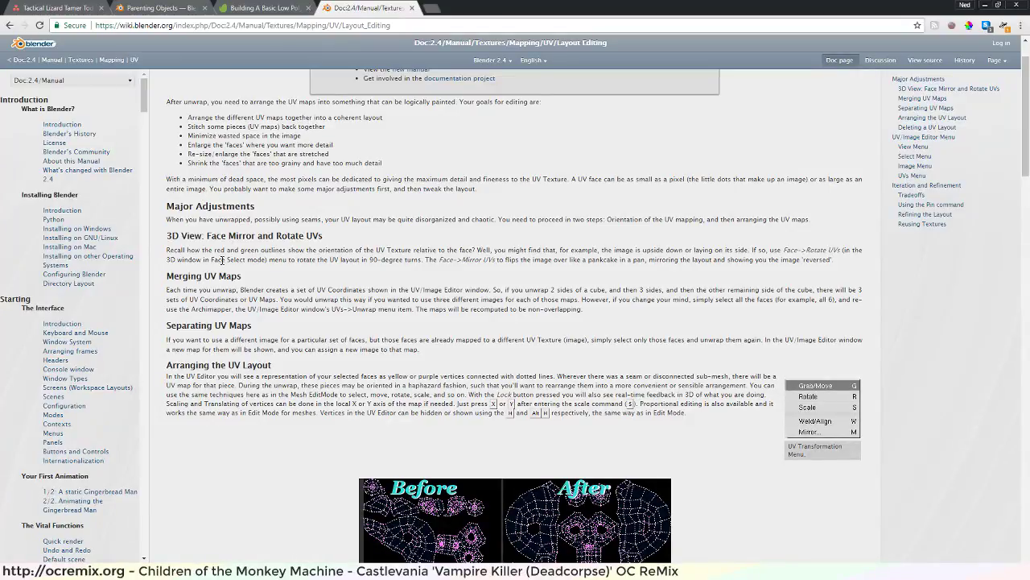
pyautogui.scroll(-4, 230, 262)
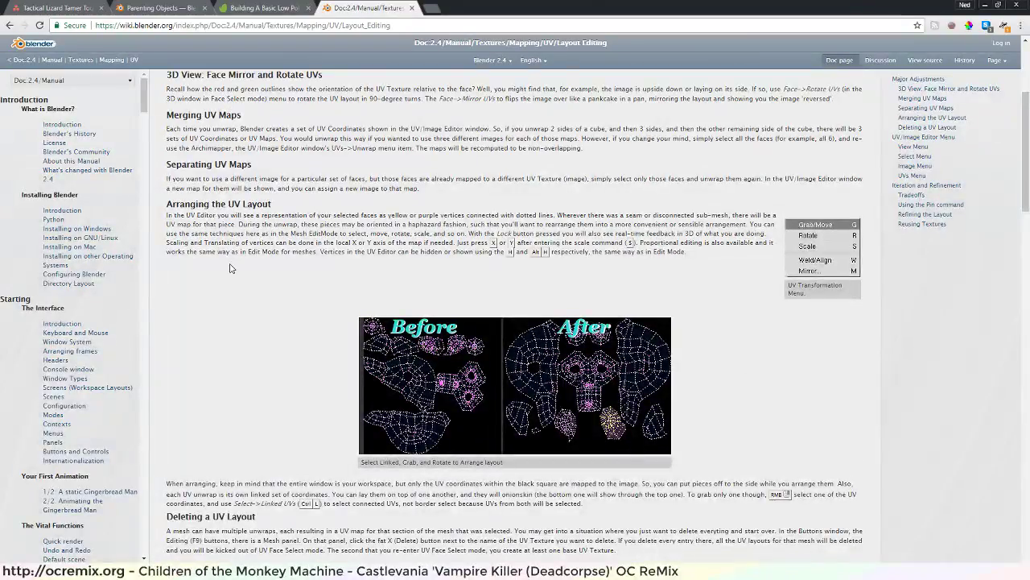
pyautogui.scroll(5, 230, 268)
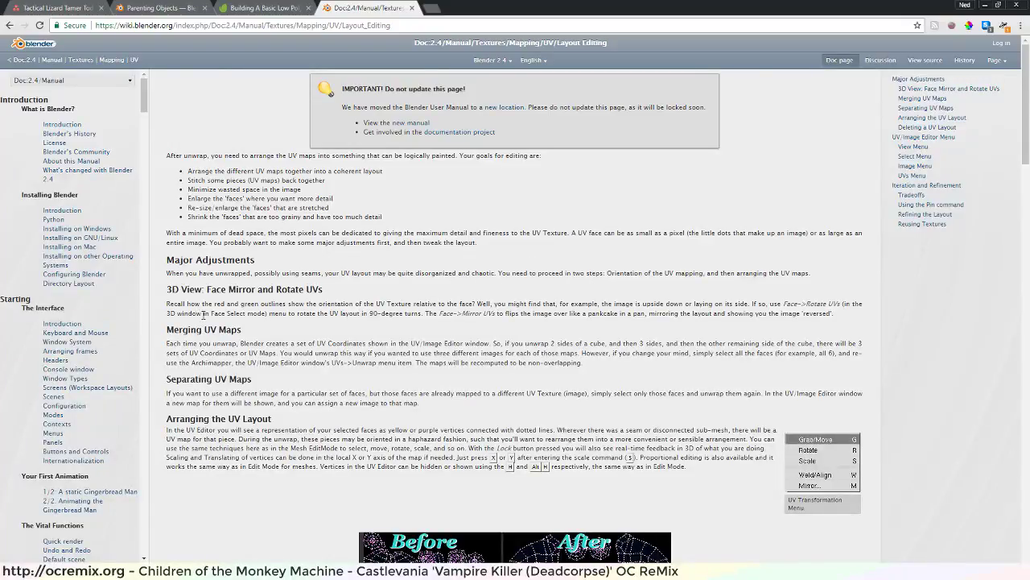
pyautogui.scroll(-5, 208, 319)
pyautogui.scroll(-4, 207, 319)
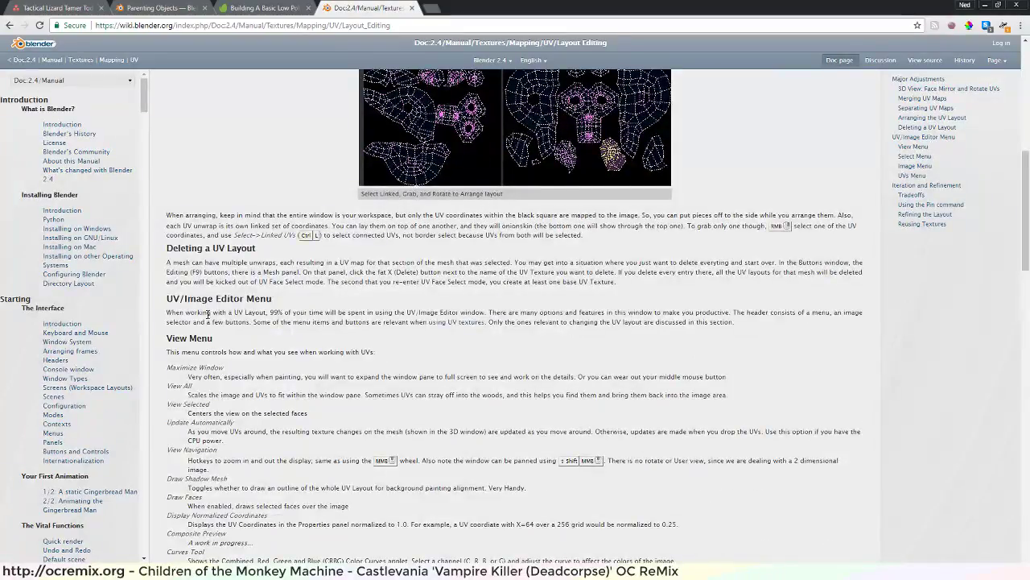
pyautogui.scroll(-4, 206, 314)
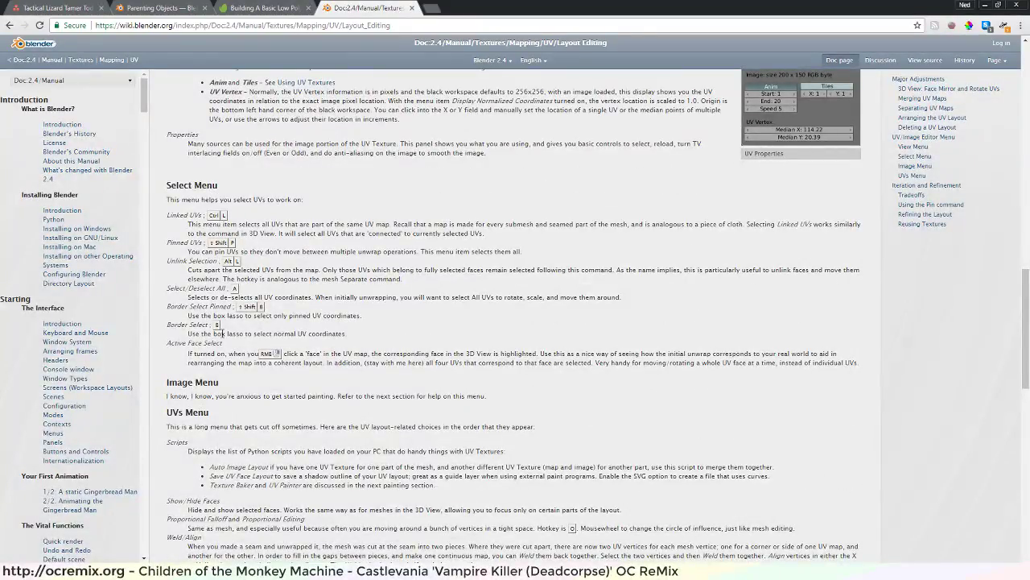
pyautogui.scroll(3, 252, 330)
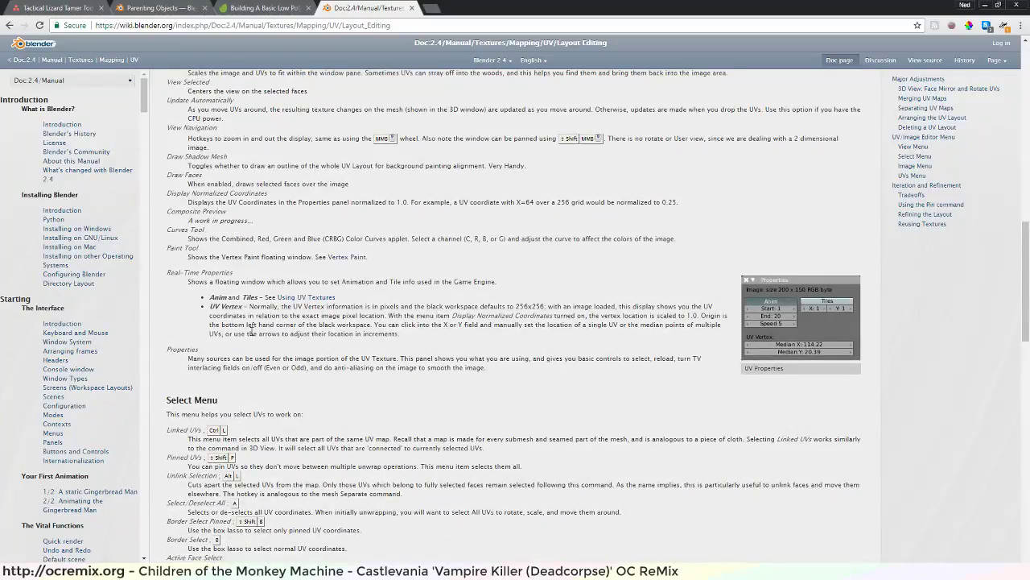
pyautogui.scroll(-3, 251, 330)
pyautogui.scroll(4, 249, 334)
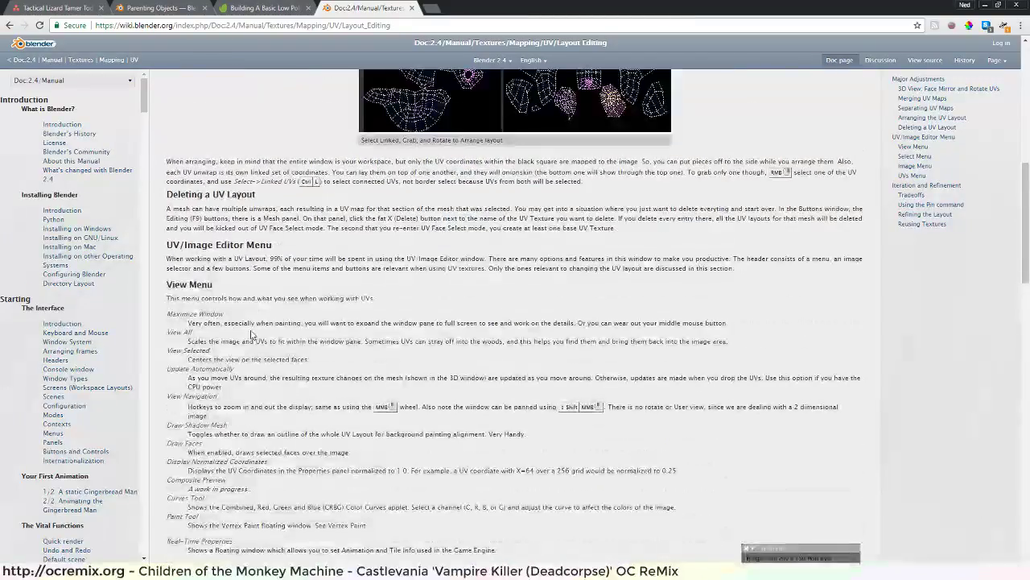
pyautogui.scroll(-1, 247, 346)
pyautogui.scroll(-10, 247, 346)
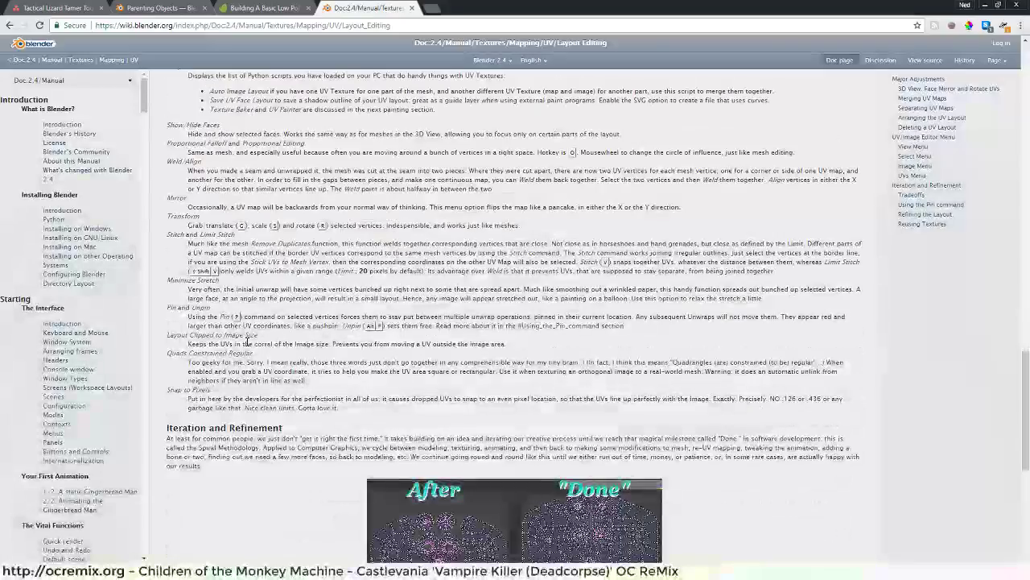
pyautogui.scroll(4, 247, 336)
pyautogui.scroll(-1, 205, 322)
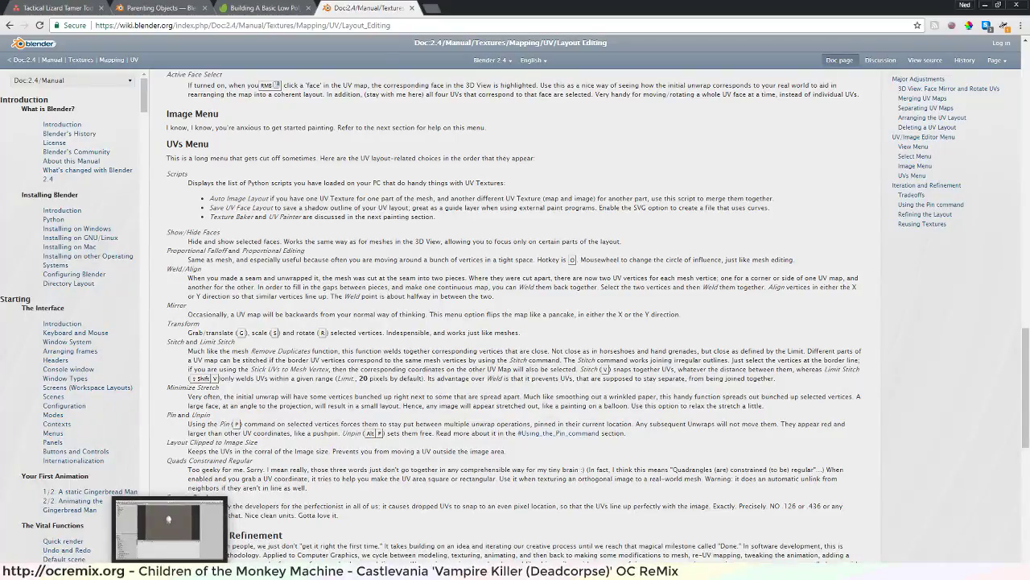
# Move the egg's UV island down and scale it to 0.733
pyautogui.click(514, 529)
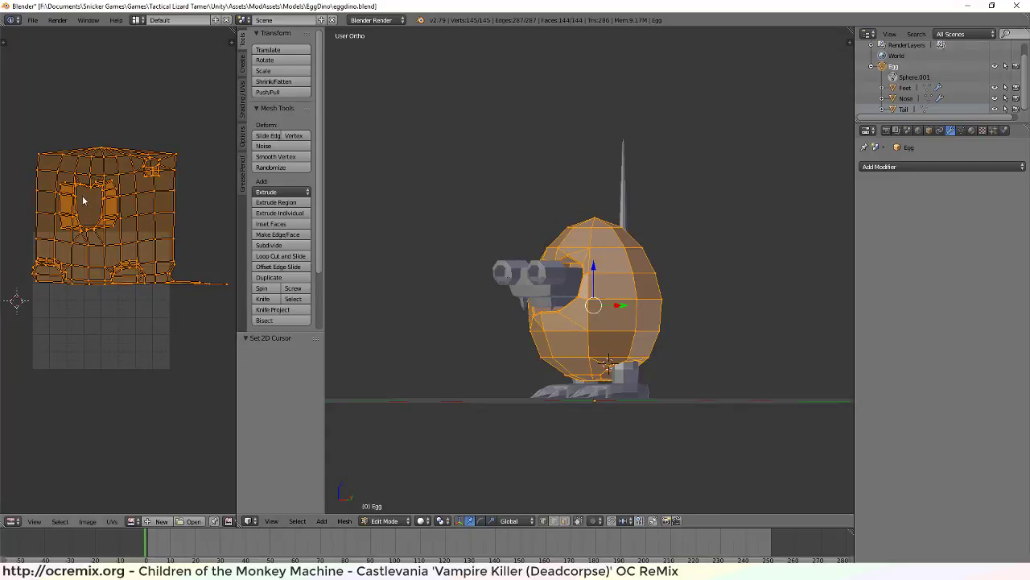
pyautogui.press('g')
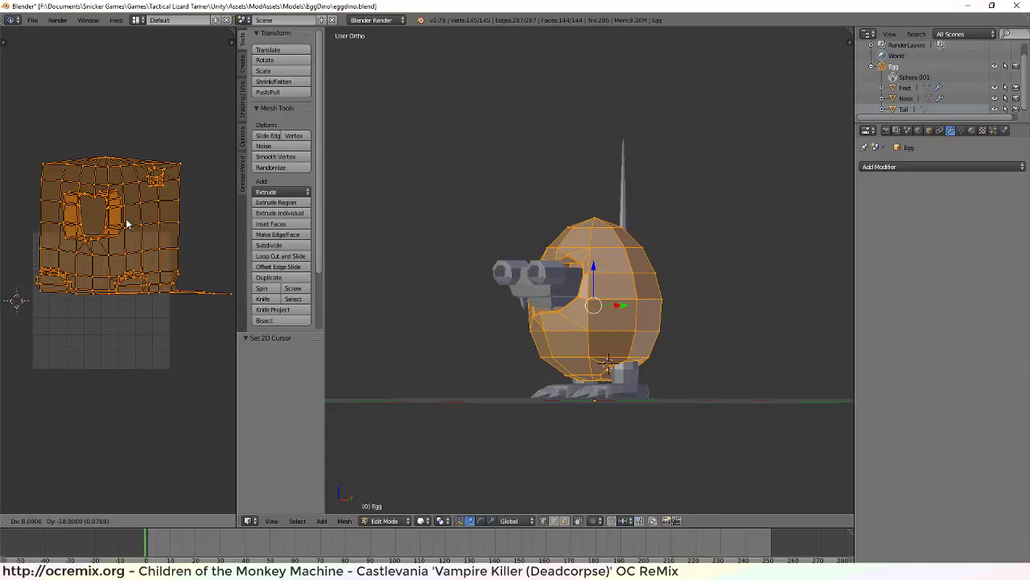
pyautogui.click(120, 296)
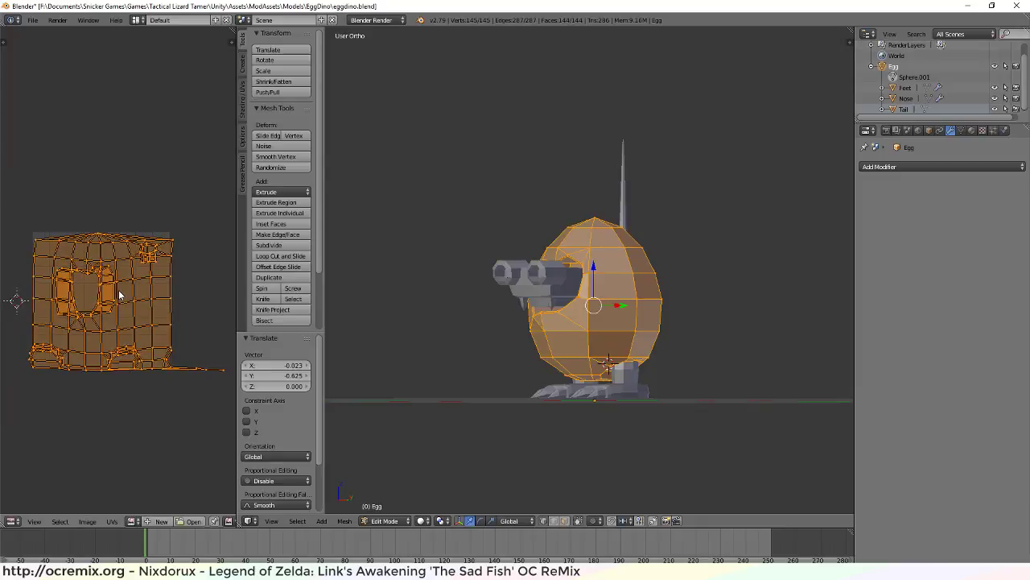
pyautogui.press('s')
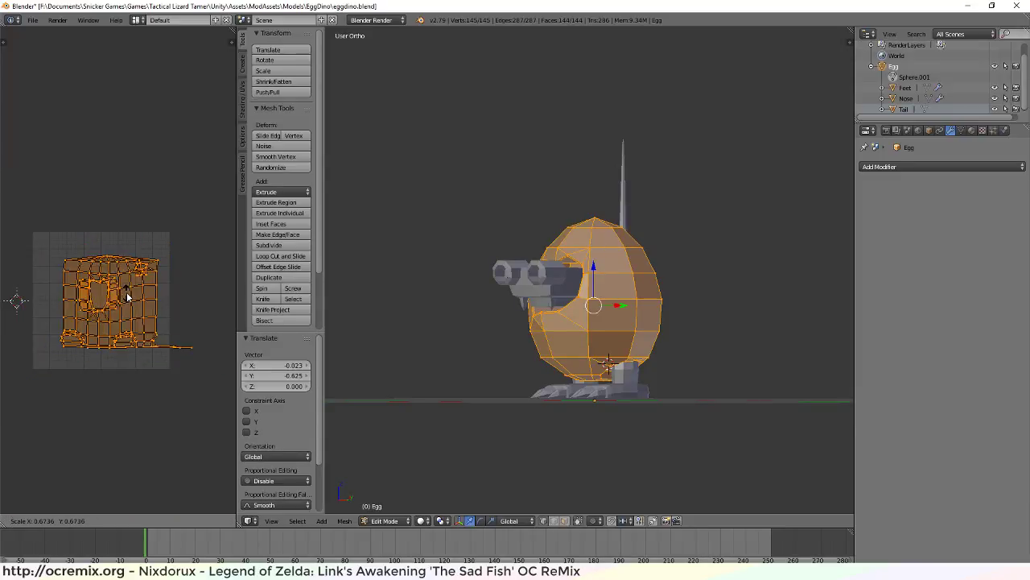
pyautogui.click(125, 287)
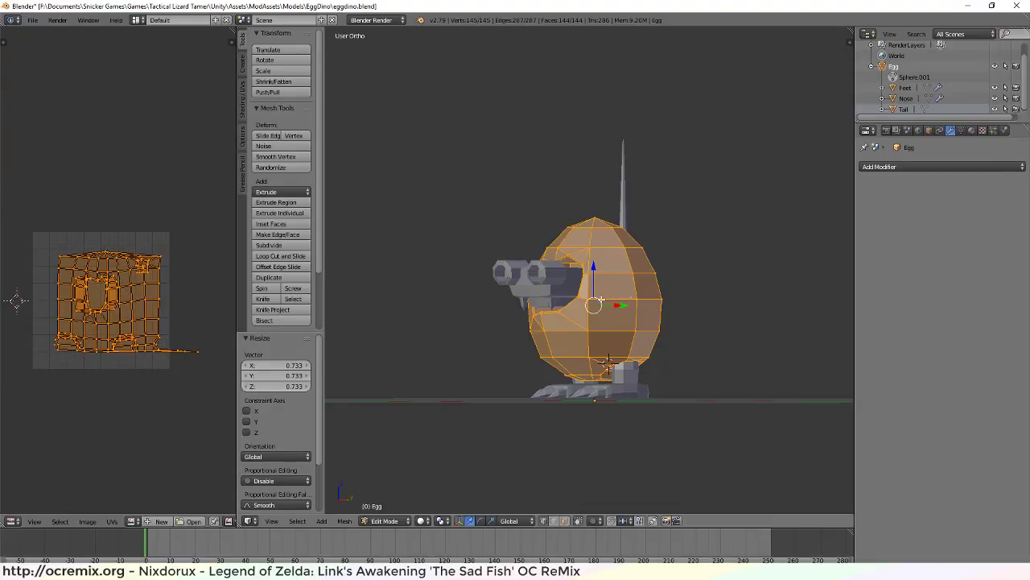
pyautogui.moveTo(691, 214)
pyautogui.mouseDown(button='middle')
pyautogui.moveTo(668, 216)
pyautogui.moveTo(681, 241)
pyautogui.moveTo(701, 227)
pyautogui.moveTo(691, 222)
pyautogui.mouseUp(button='middle')
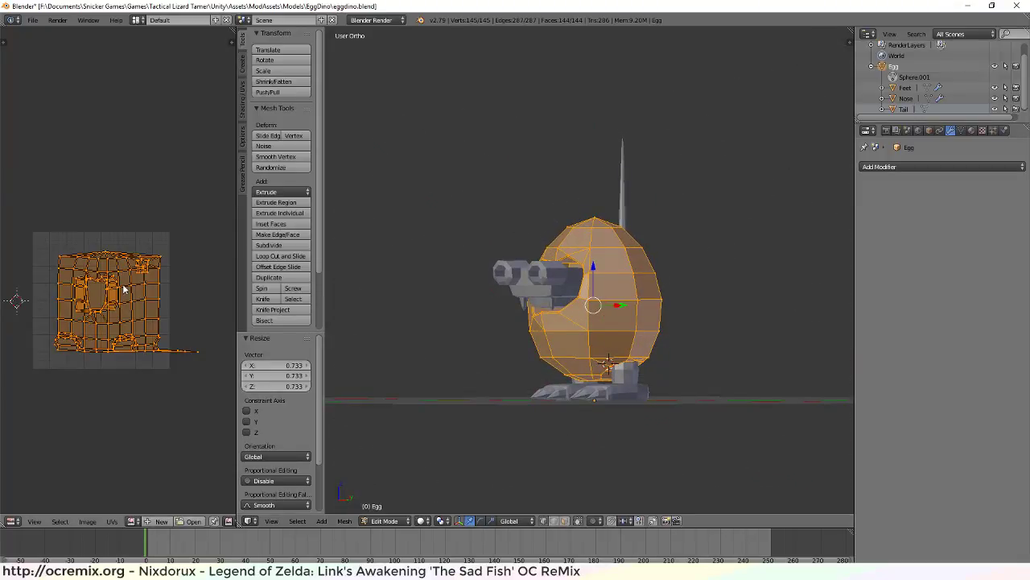
# Slide the UV island left into the grid and orbit around the egg
pyautogui.press('g')
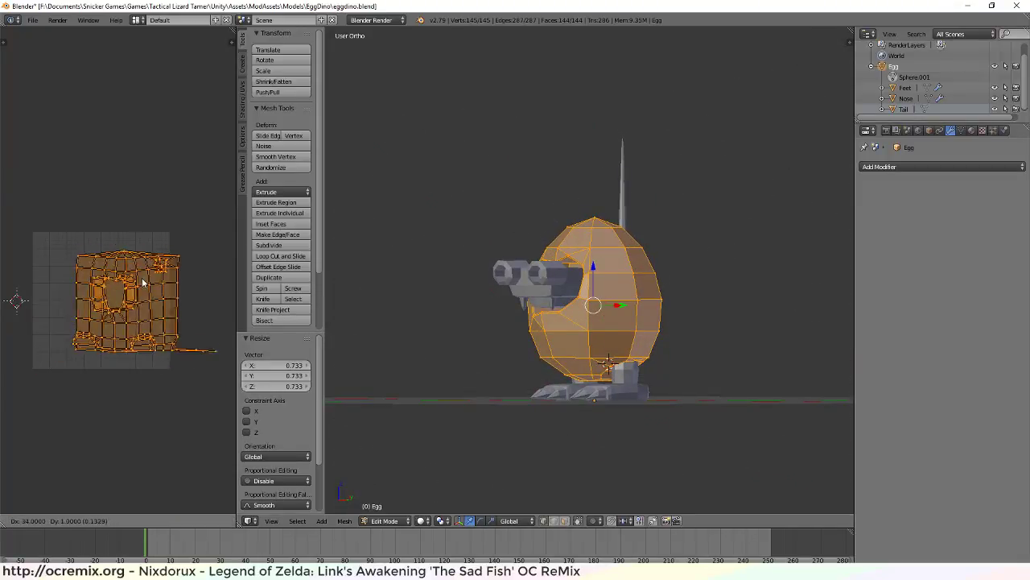
pyautogui.click(106, 283)
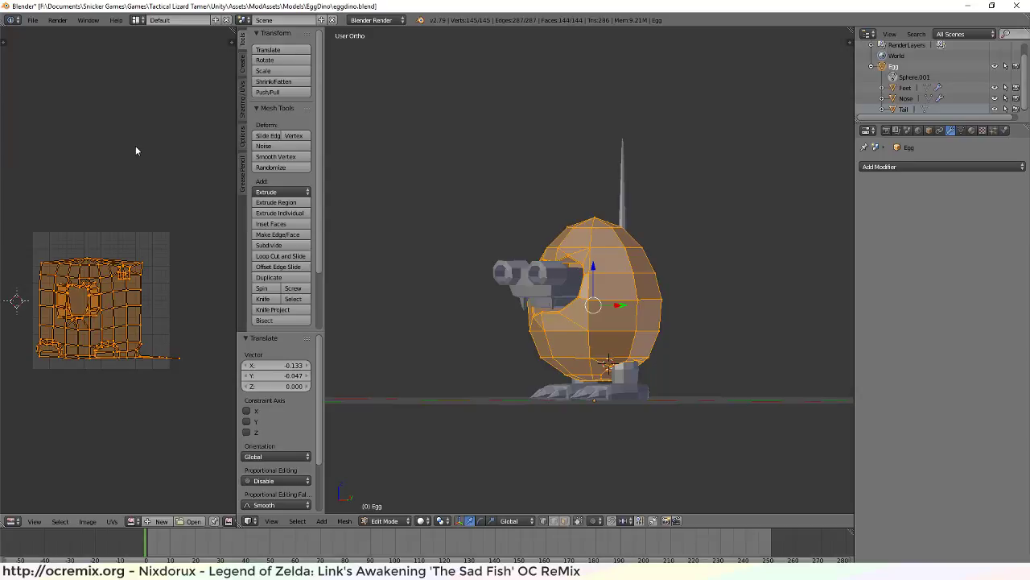
pyautogui.moveTo(485, 371); pyautogui.dragTo(541, 369, button='middle')
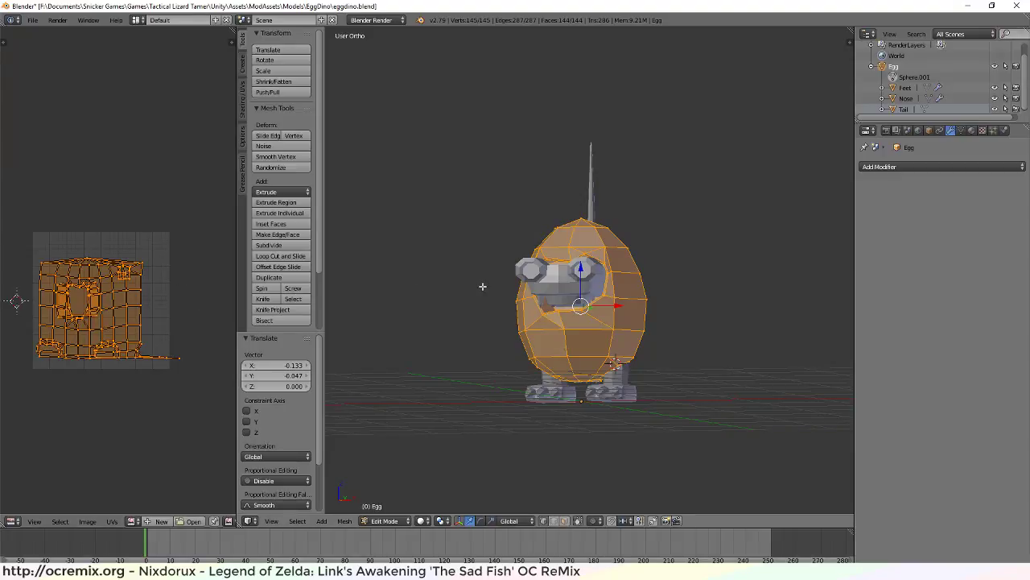
pyautogui.moveTo(492, 272); pyautogui.dragTo(535, 276, button='middle')
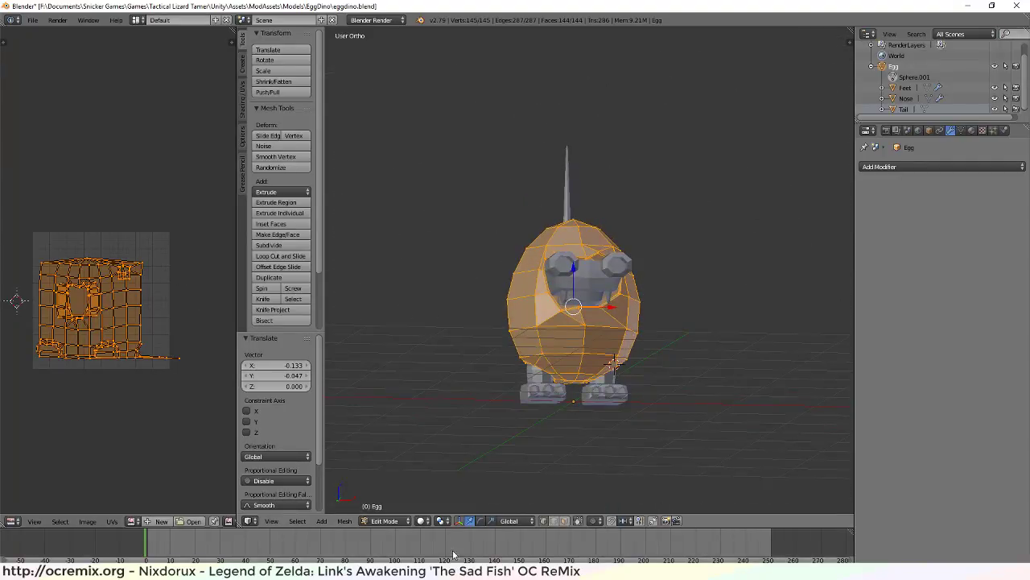
# Switch to eggdino concept.svg in Inkscape, zoom around it, and bring up the File menu
pyautogui.hotkey('alt', 'Tab')
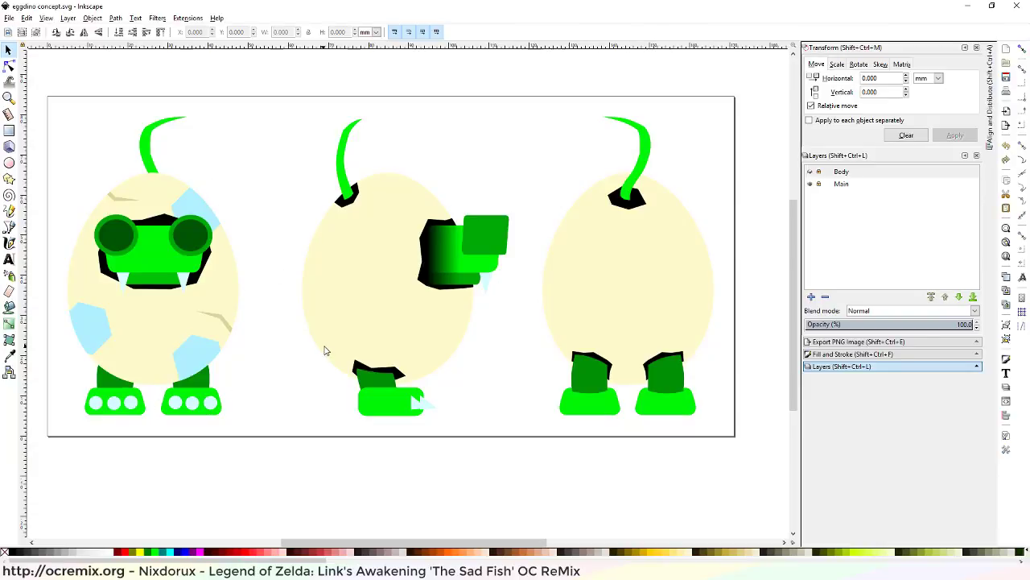
pyautogui.scroll(-2, 324, 350)
pyautogui.keyDown('ctrl'); pyautogui.scroll(-2, 313, 334); pyautogui.keyUp('ctrl')
pyautogui.keyDown('ctrl'); pyautogui.scroll(2, 254, 252); pyautogui.keyUp('ctrl')
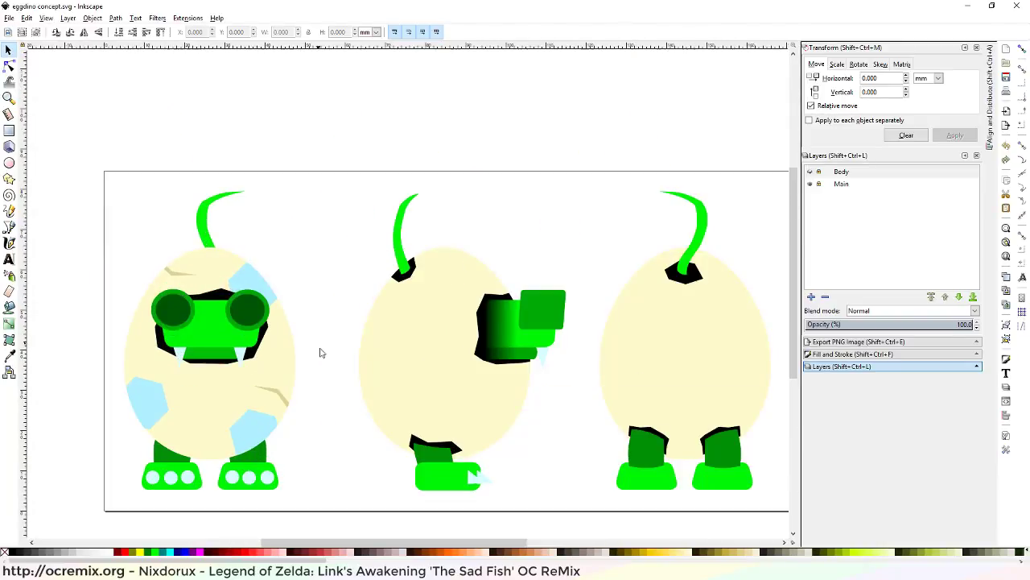
pyautogui.scroll(-2, 314, 314)
pyautogui.keyDown('ctrl'); pyautogui.scroll(-1, 309, 315); pyautogui.keyUp('ctrl')
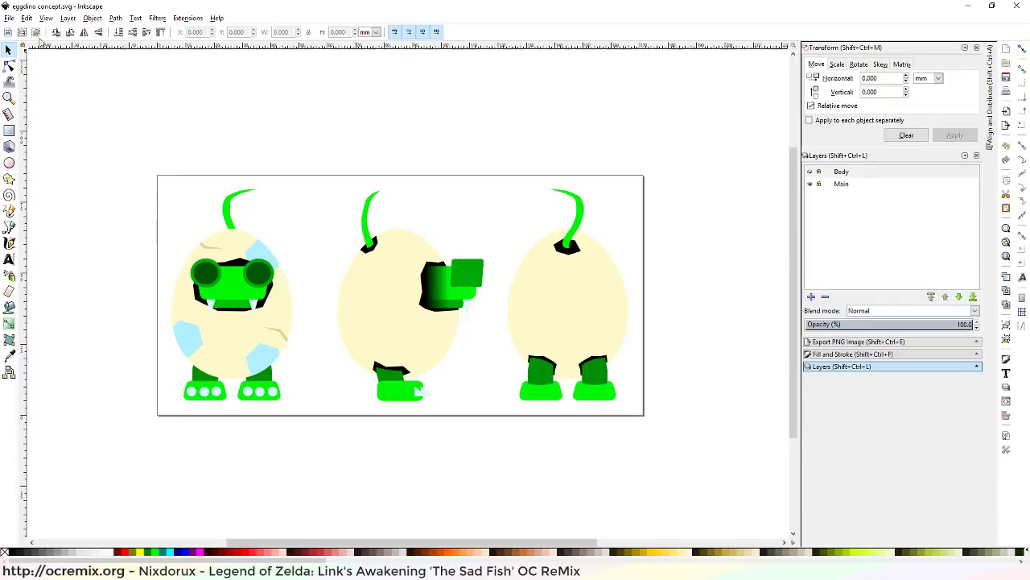
pyautogui.click(9, 18)
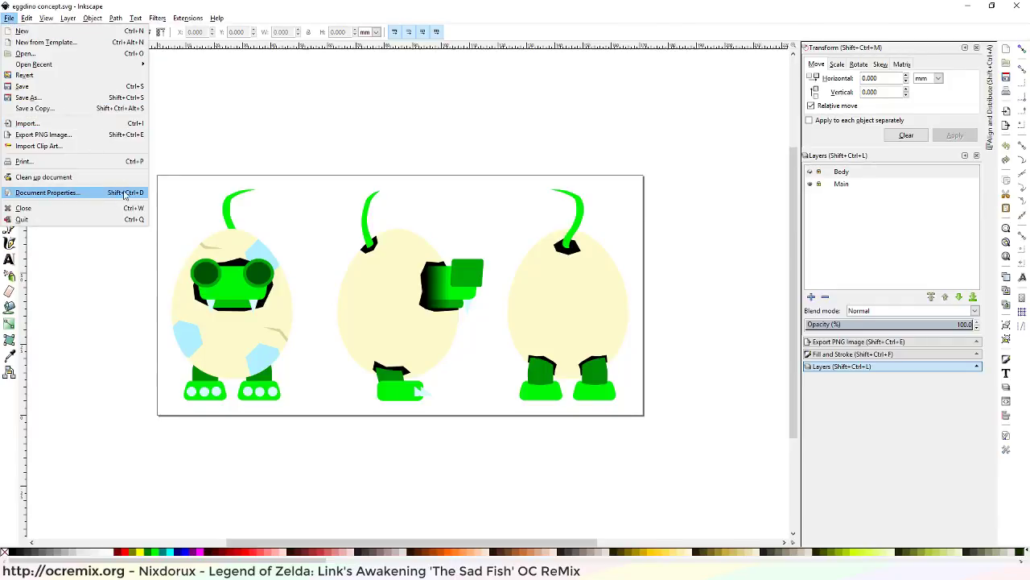
# Create a new document and set its Document Properties units to px
pyautogui.click(68, 32)
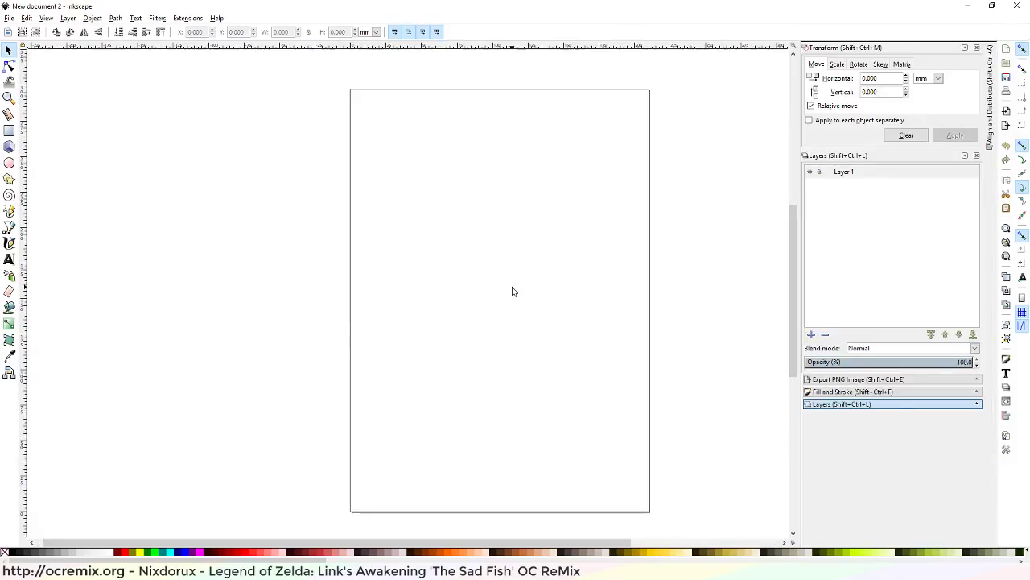
pyautogui.click(9, 18)
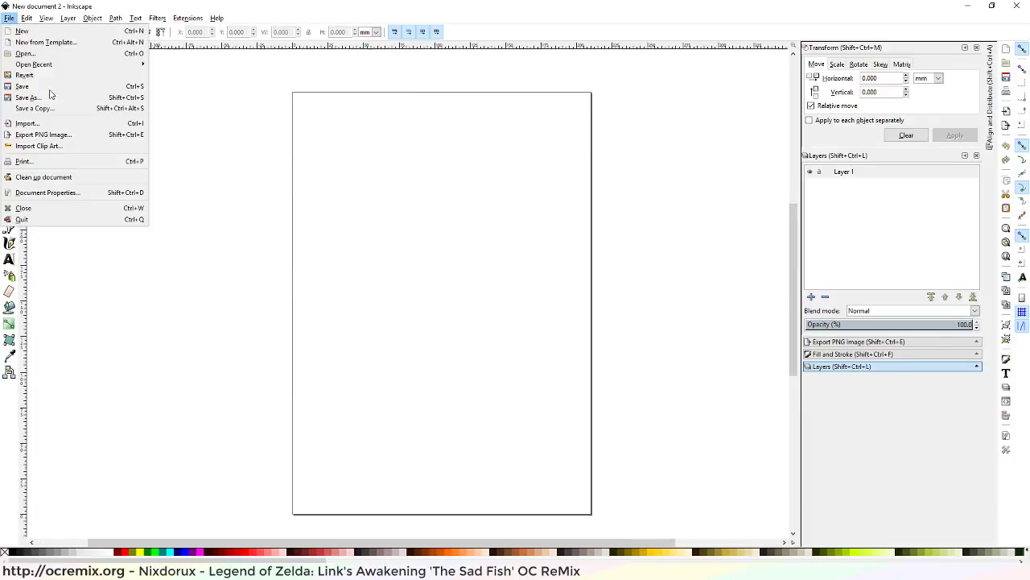
pyautogui.click(46, 193)
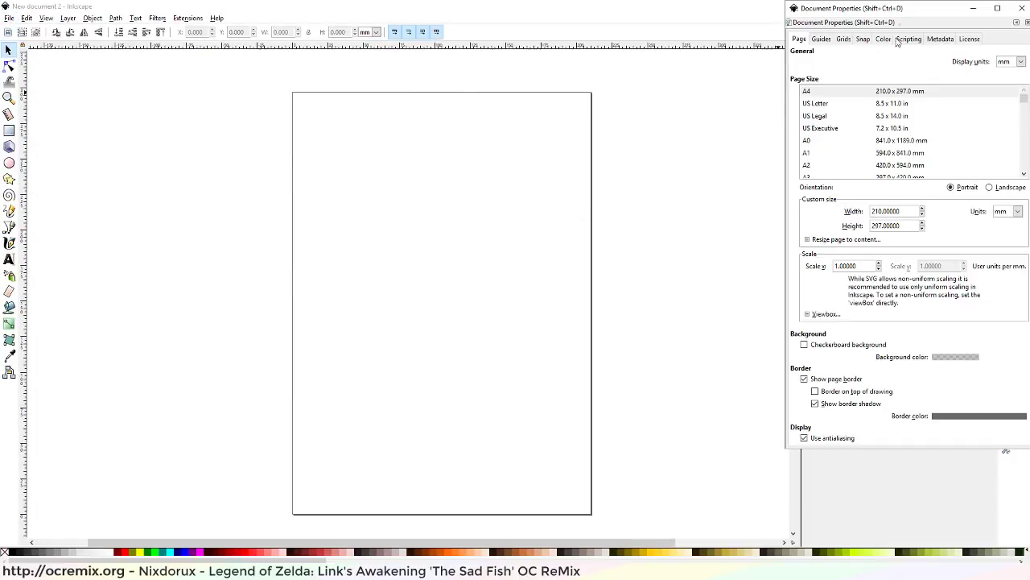
pyautogui.moveTo(895, 14); pyautogui.dragTo(793, 53)
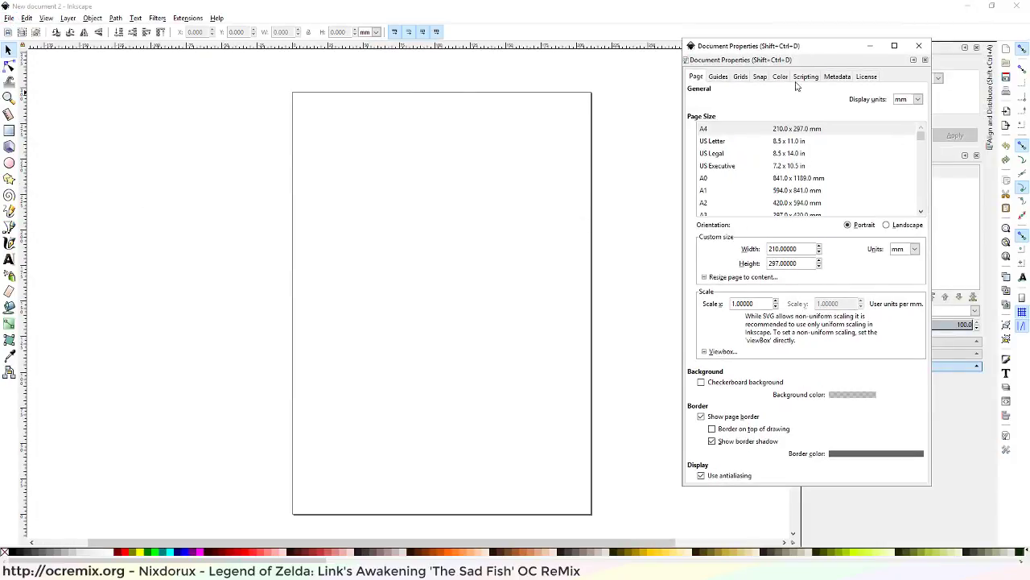
pyautogui.click(915, 250)
pyautogui.click(905, 323)
# Set the page width and height to 512 px, then close Document Properties
pyautogui.doubleClick(807, 249)
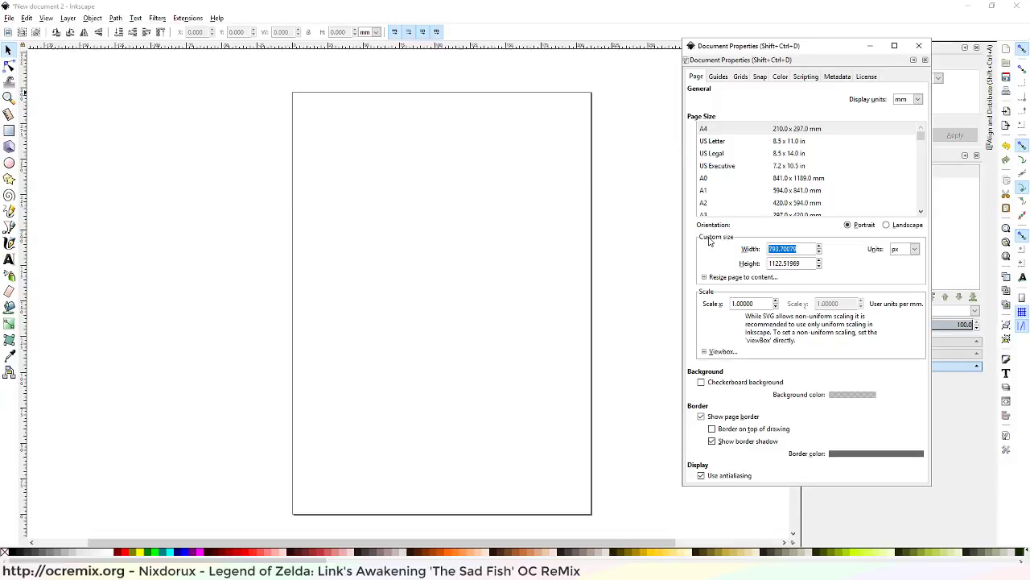
pyautogui.write('512')
pyautogui.press('Tab')
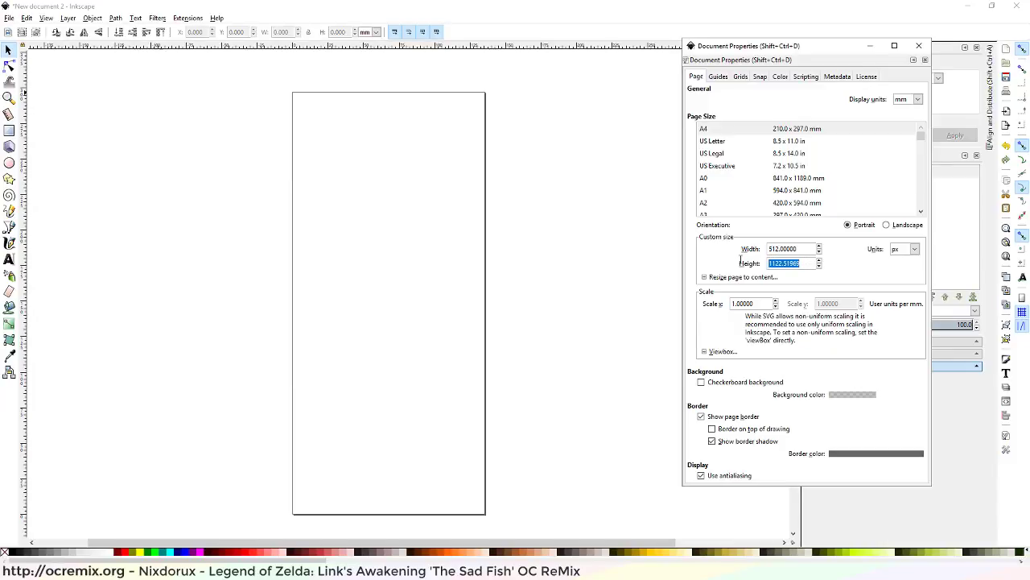
pyautogui.write('512')
pyautogui.press('Tab')
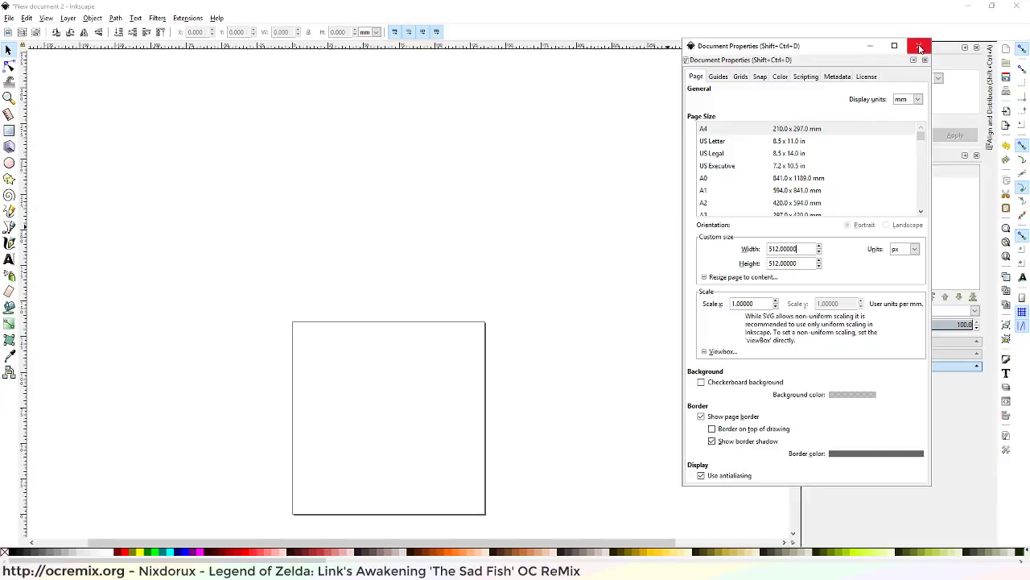
pyautogui.moveTo(502, 347); pyautogui.dragTo(509, 238, button='middle')
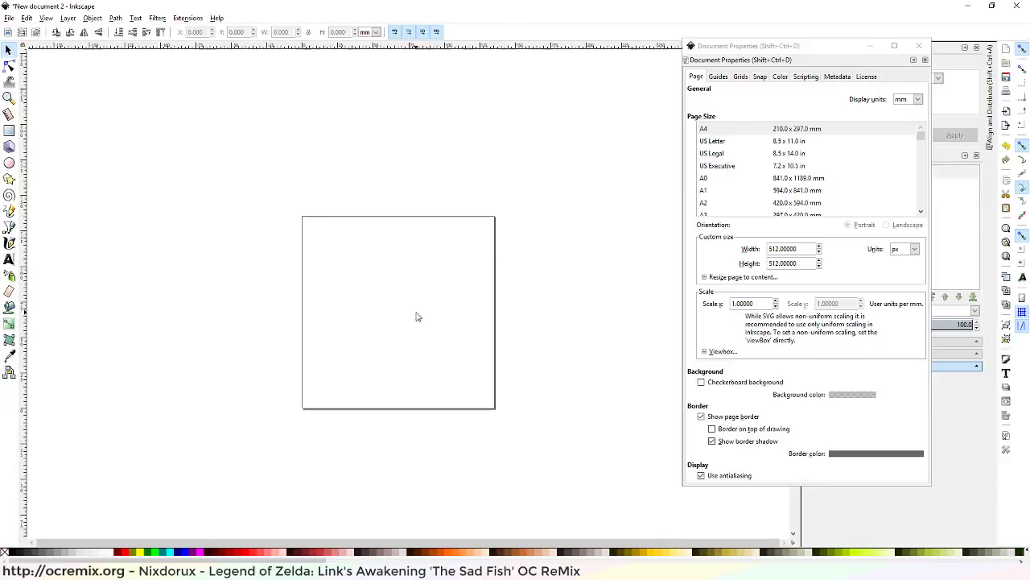
pyautogui.keyDown('ctrl'); pyautogui.scroll(2, 427, 316); pyautogui.keyUp('ctrl')
pyautogui.keyDown('ctrl'); pyautogui.scroll(-1, 411, 305); pyautogui.keyUp('ctrl')
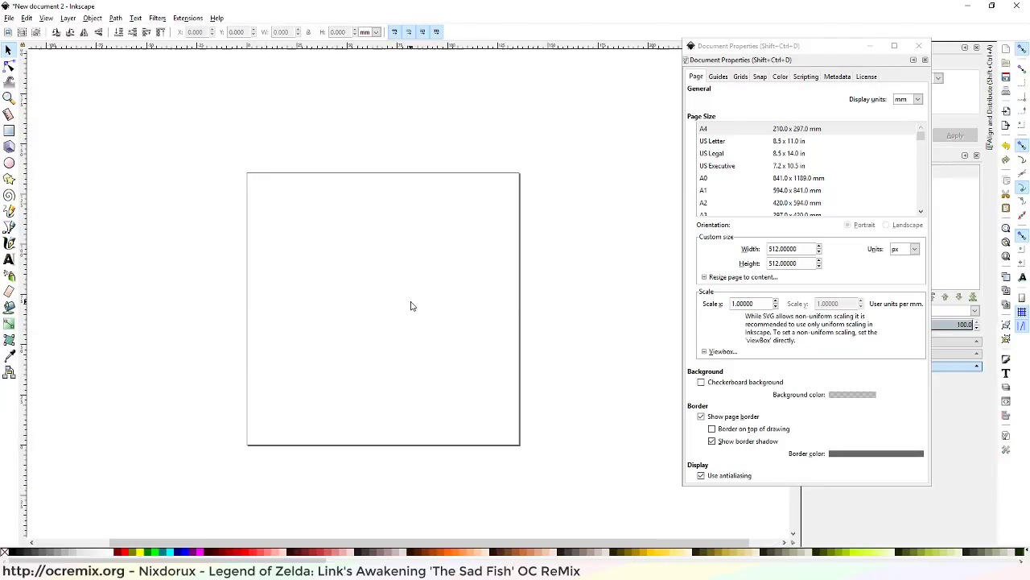
pyautogui.hscroll(-3, 488, 298)
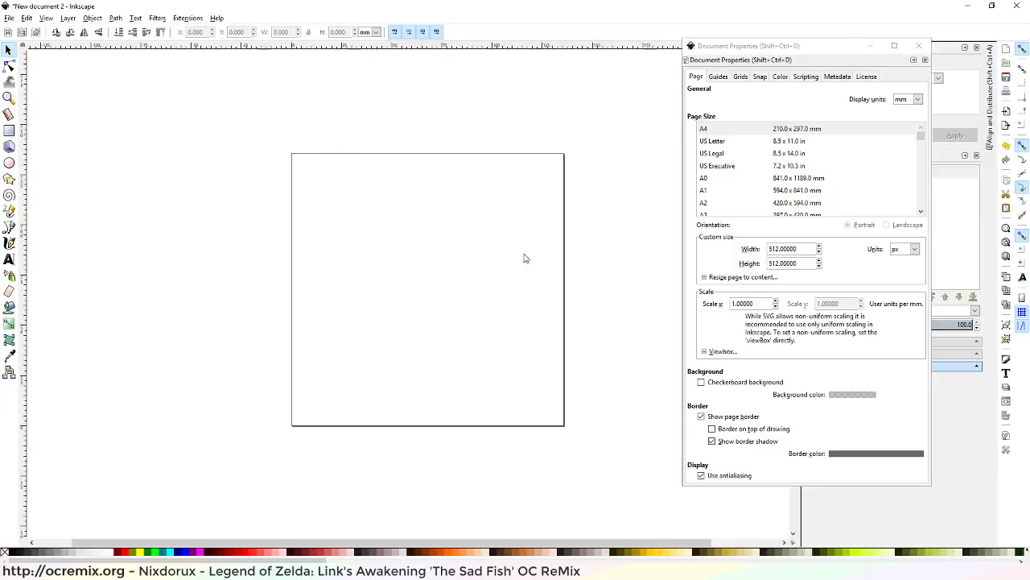
pyautogui.click(918, 45)
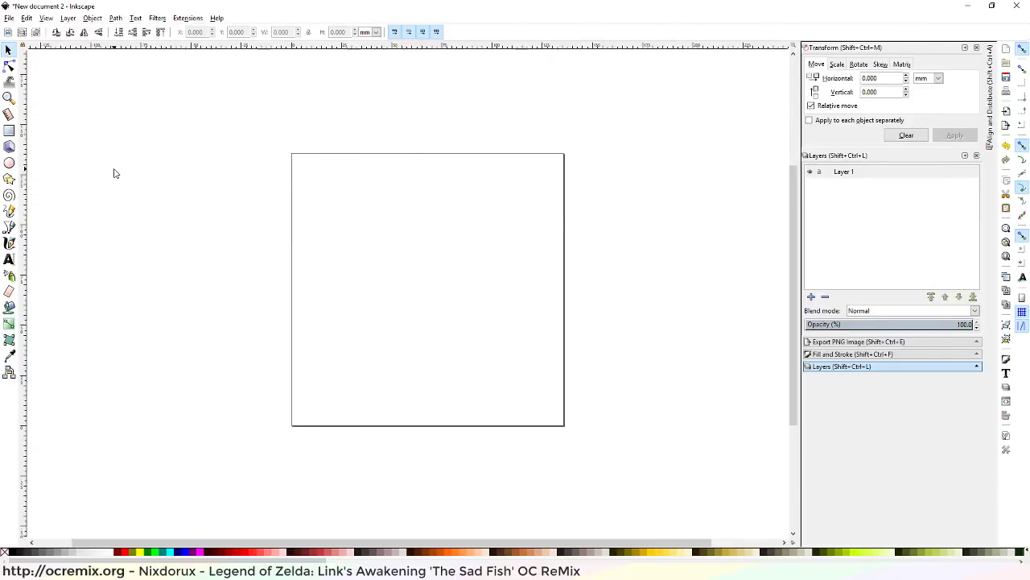
# Draw a rectangle from the page corner with flat black fill, no stroke, and px size units
pyautogui.click(9, 130)
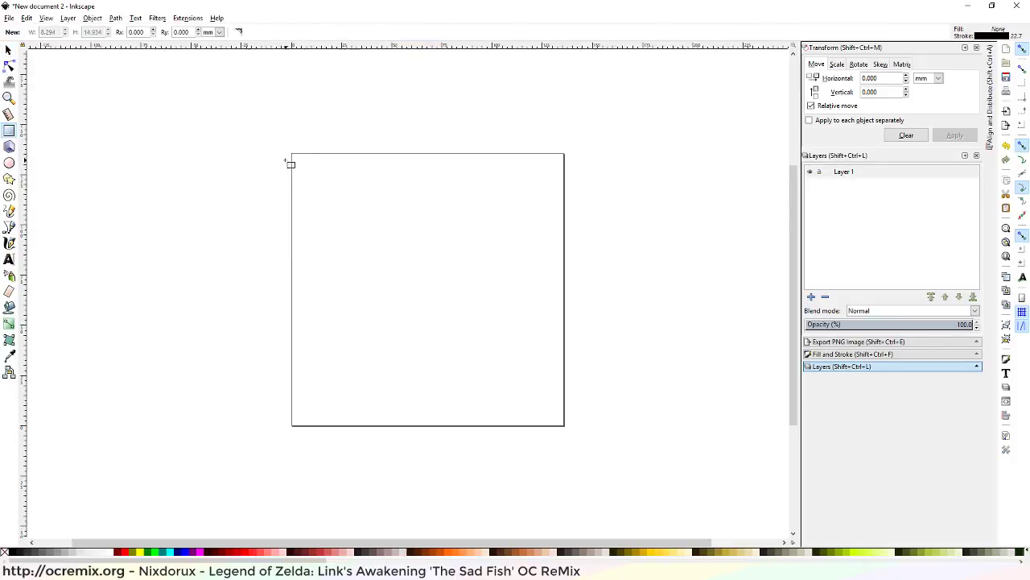
pyautogui.moveTo(293, 153); pyautogui.dragTo(435, 440)
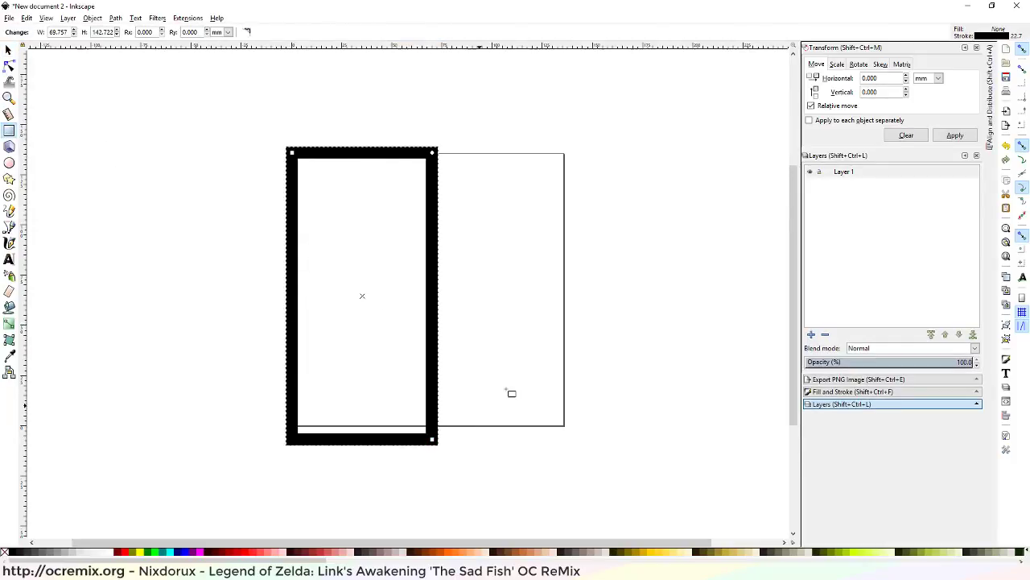
pyautogui.click(844, 394)
pyautogui.click(832, 190)
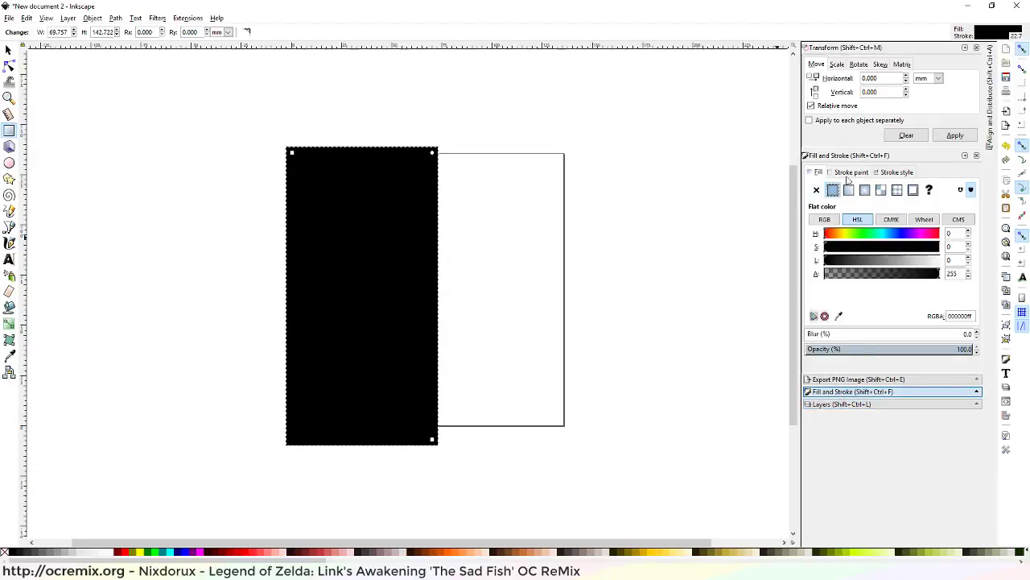
pyautogui.click(817, 190)
pyautogui.click(818, 172)
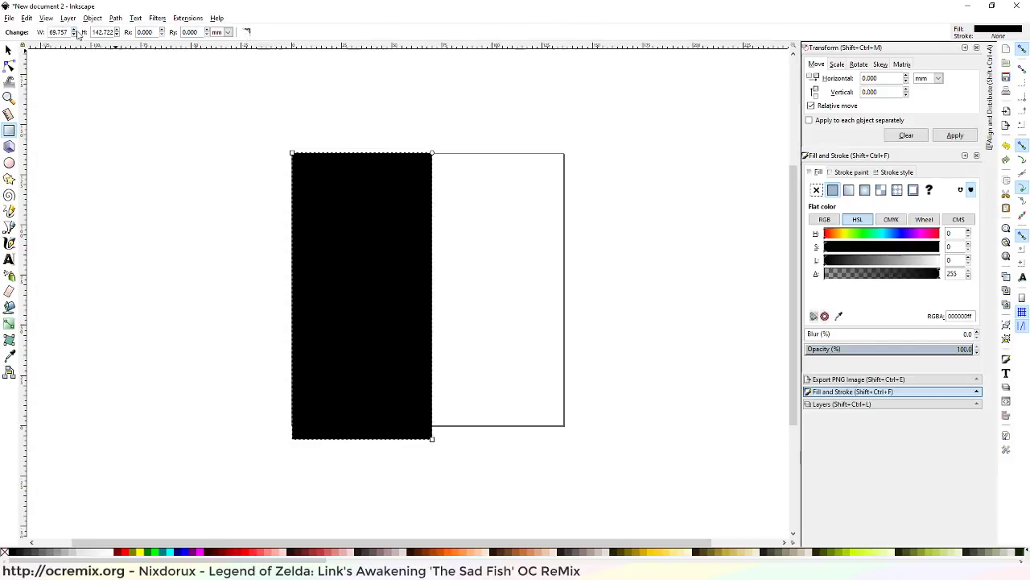
pyautogui.click(228, 33)
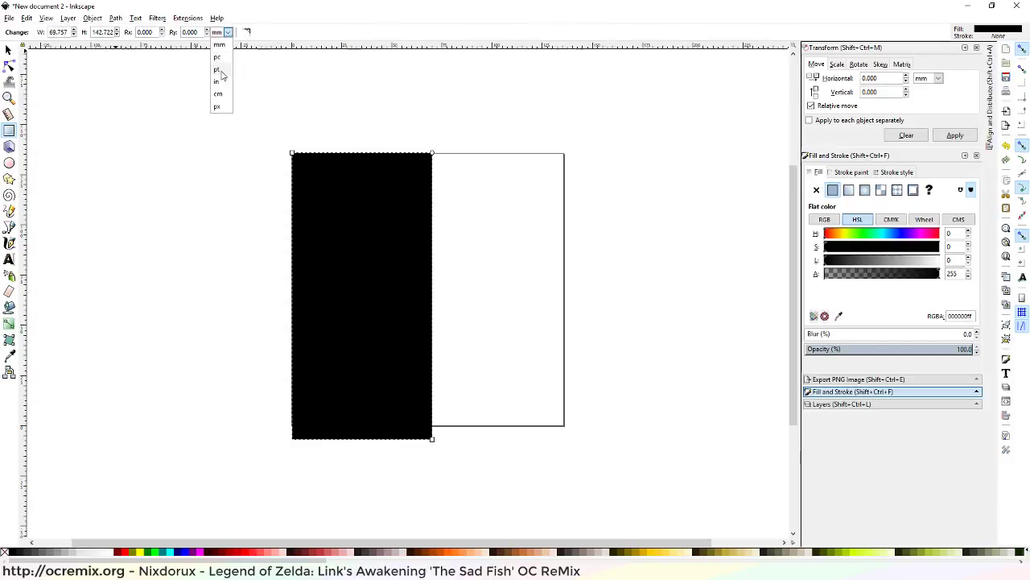
pyautogui.click(217, 106)
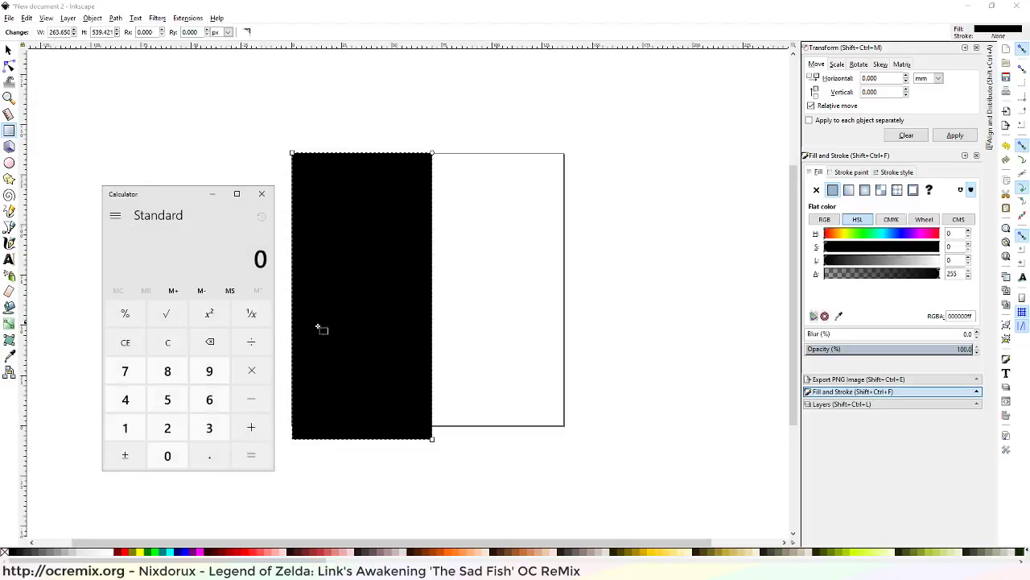
# Divide 512 by 4 in Calculator to get the 128 px strip width
pyautogui.click(167, 399)
pyautogui.click(167, 427)
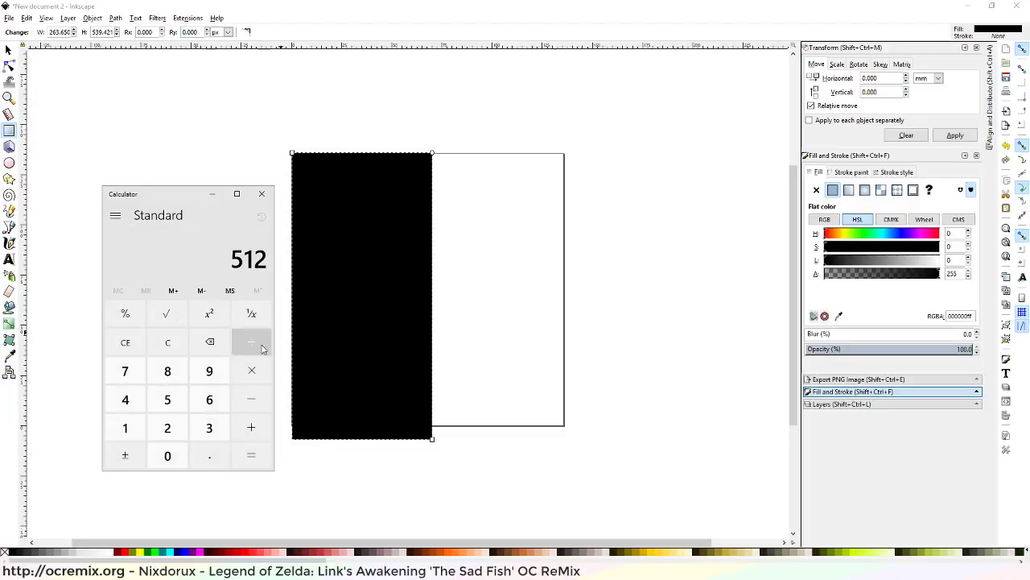
pyautogui.click(251, 341)
pyautogui.click(126, 399)
pyautogui.click(252, 454)
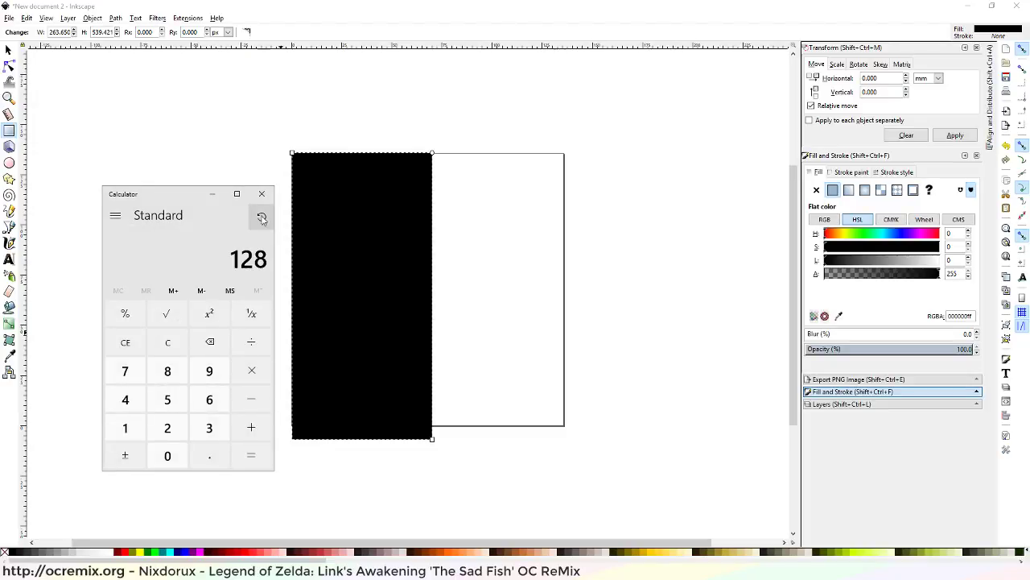
# Resize the black rectangle to W 128 px and H 512 px
pyautogui.click(52, 32)
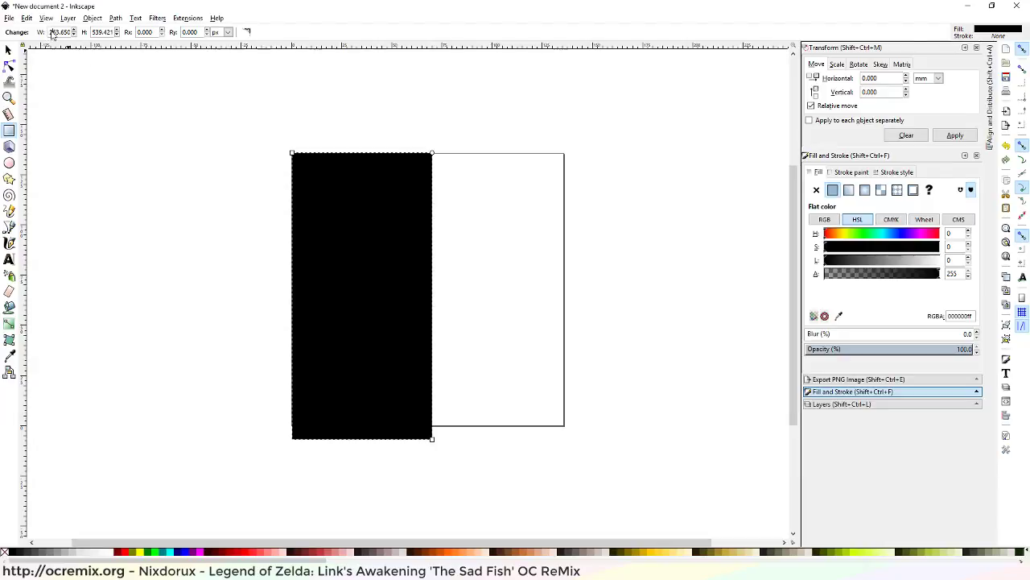
pyautogui.tripleClick(53, 32)
pyautogui.write('128')
pyautogui.press('Tab')
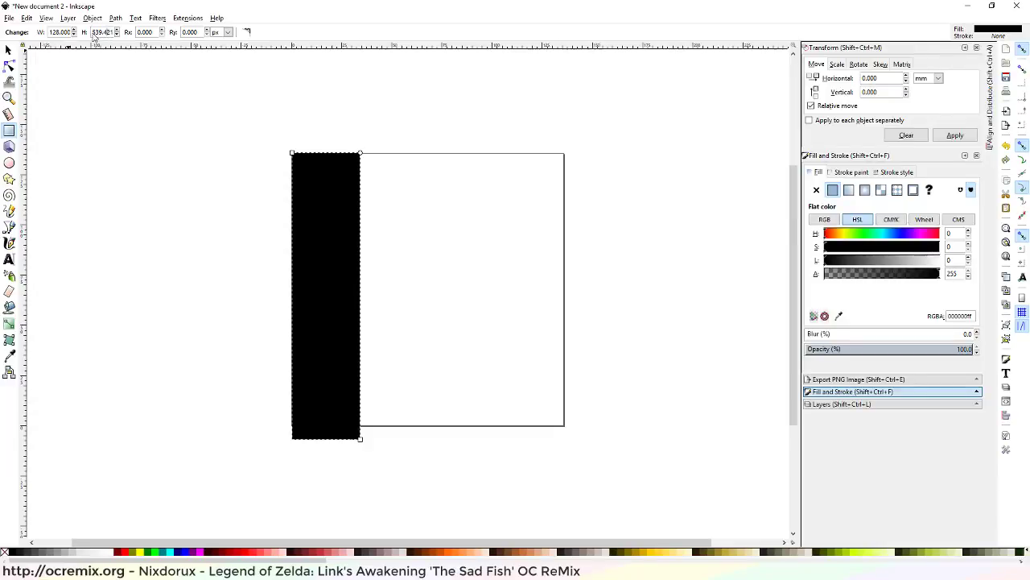
pyautogui.write('512')
pyautogui.press('Return')
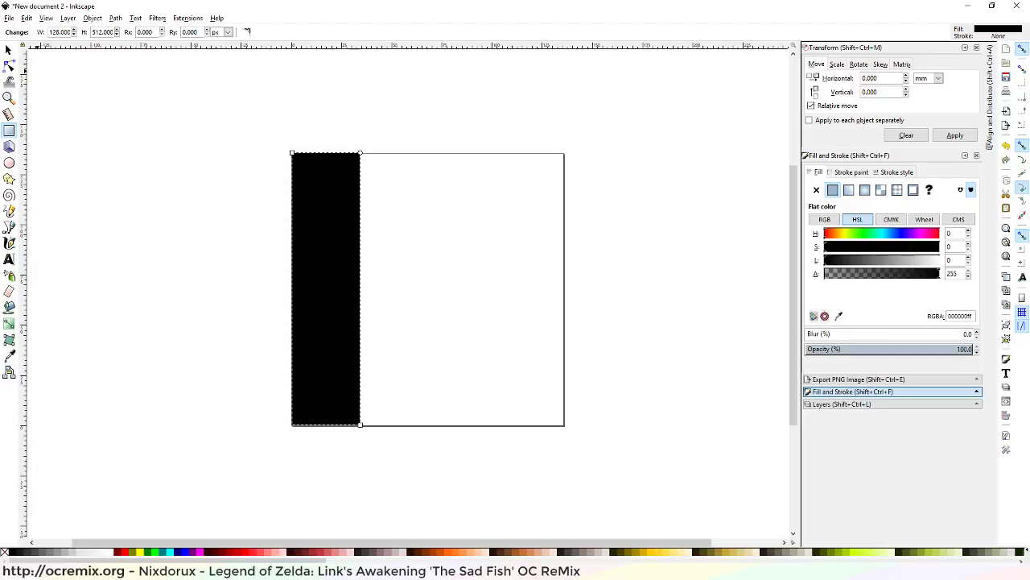
# Duplicate the black strip with Ctrl+D and snap each copy beside the previous one
pyautogui.click(8, 50)
pyautogui.click(421, 301)
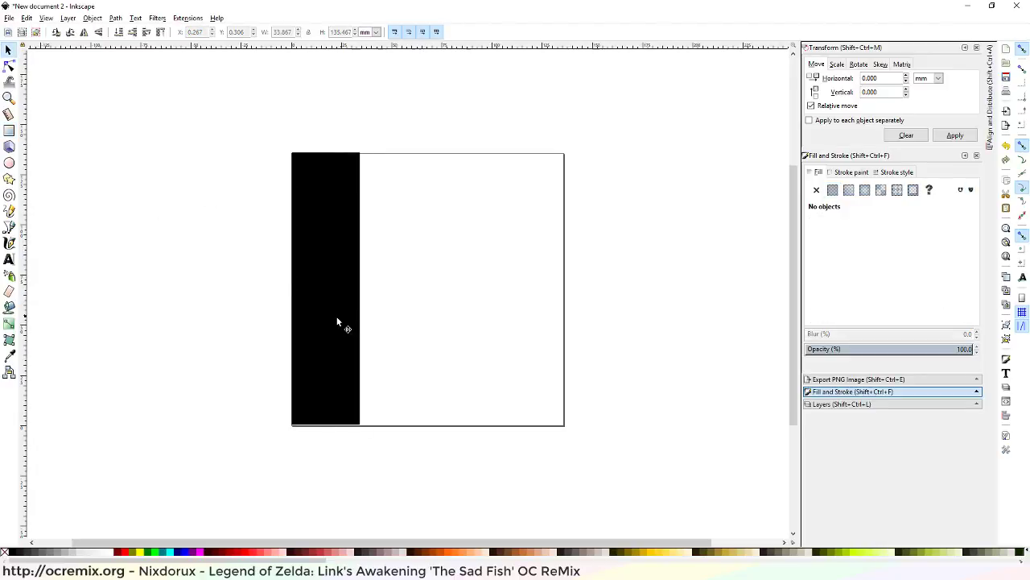
pyautogui.click(338, 320)
pyautogui.hotkey('ctrl', 'd')
pyautogui.moveTo(345, 319); pyautogui.dragTo(432, 326)
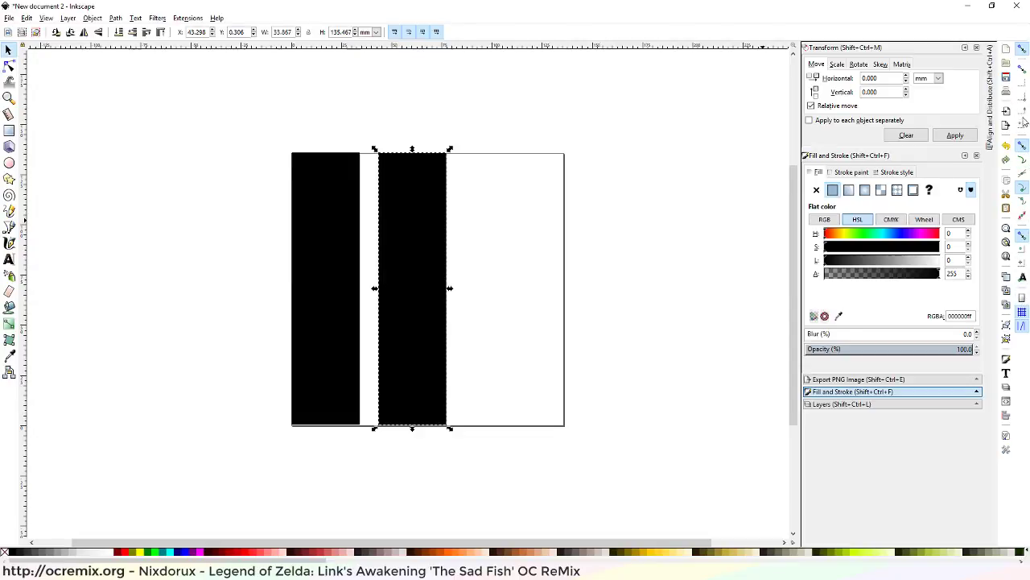
pyautogui.moveTo(448, 273); pyautogui.dragTo(463, 292)
pyautogui.hotkey('ctrl', 'd')
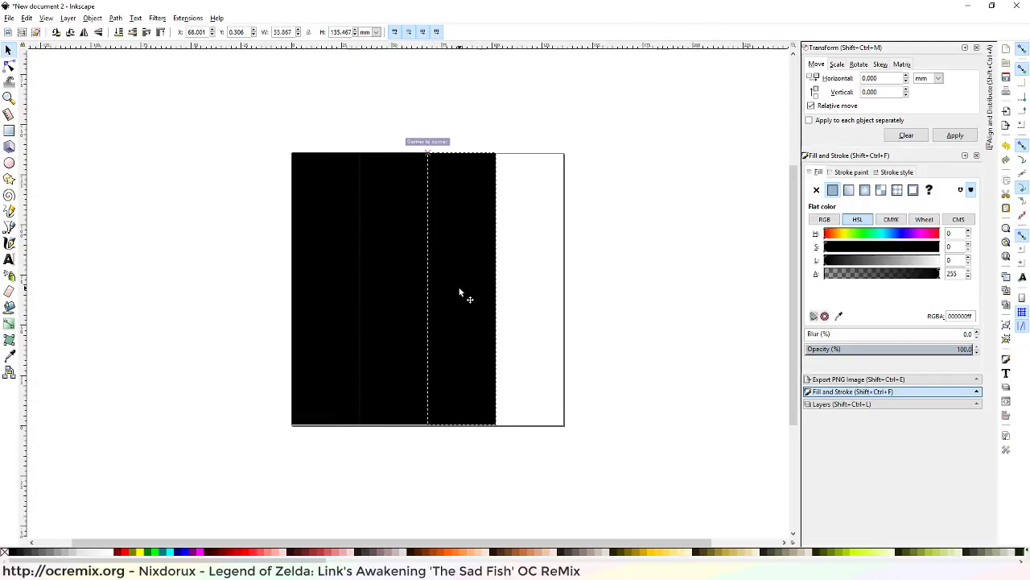
pyautogui.hotkey('ctrl', 'd')
pyautogui.moveTo(462, 342); pyautogui.dragTo(536, 341)
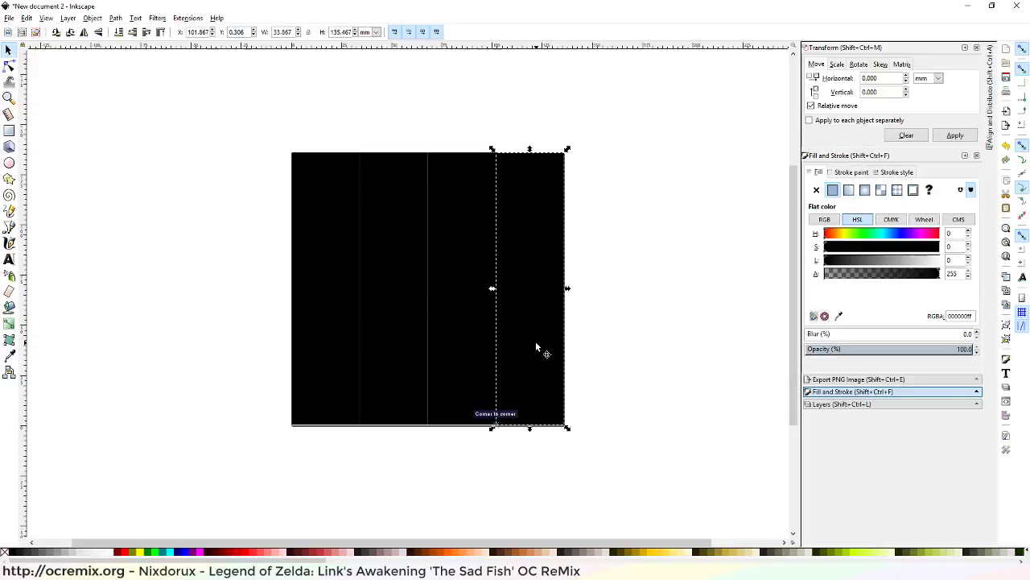
# Select each black strip in turn to check that the four sit edge to edge
pyautogui.scroll(-3, 483, 354)
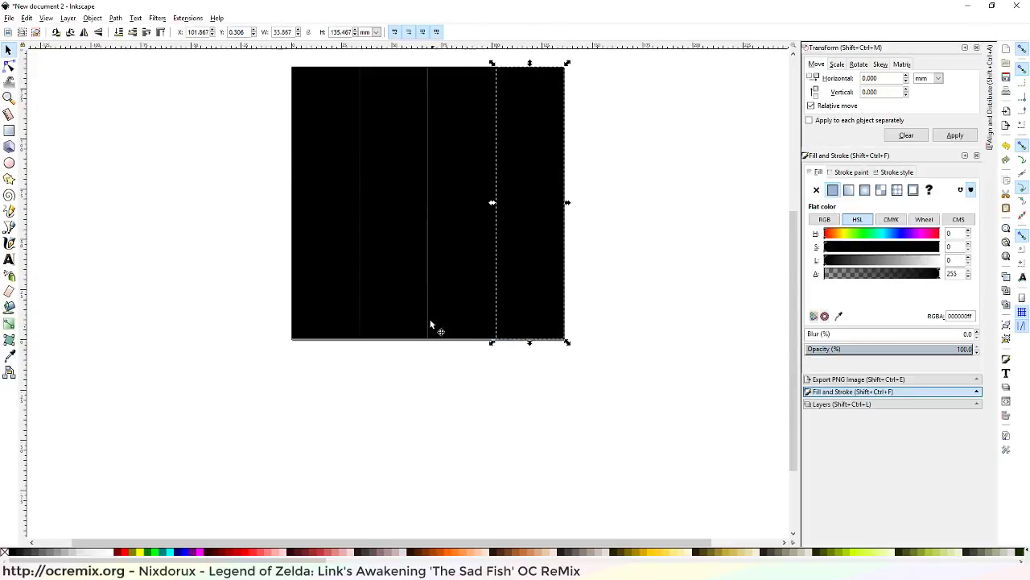
pyautogui.scroll(3, 386, 257)
pyautogui.keyDown('ctrl'); pyautogui.scroll(2, 413, 281); pyautogui.keyUp('ctrl')
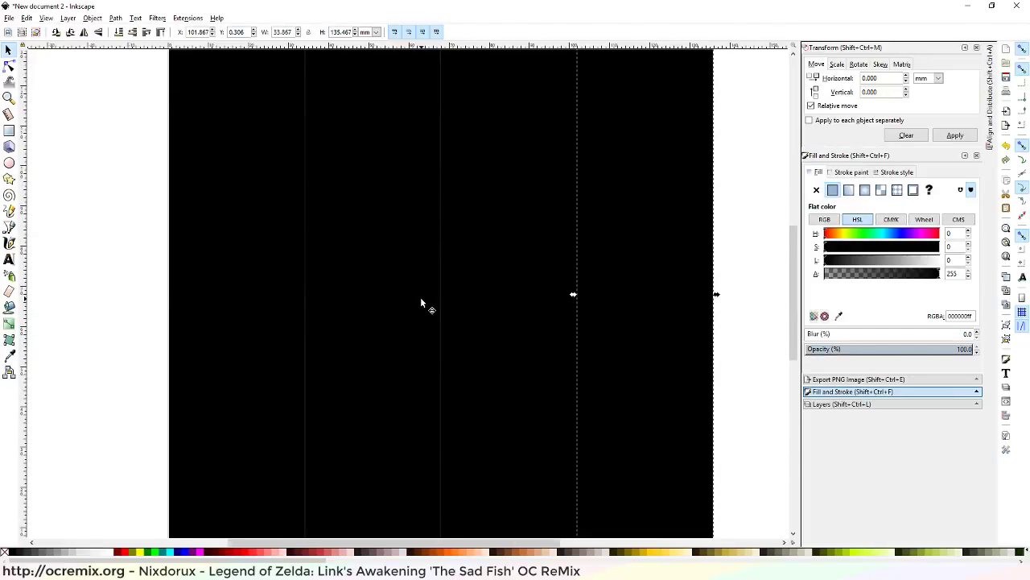
pyautogui.keyDown('ctrl'); pyautogui.scroll(1, 421, 297); pyautogui.keyUp('ctrl')
pyautogui.keyDown('ctrl'); pyautogui.scroll(-4, 420, 300); pyautogui.keyUp('ctrl')
pyautogui.keyDown('ctrl'); pyautogui.scroll(1, 417, 310); pyautogui.keyUp('ctrl')
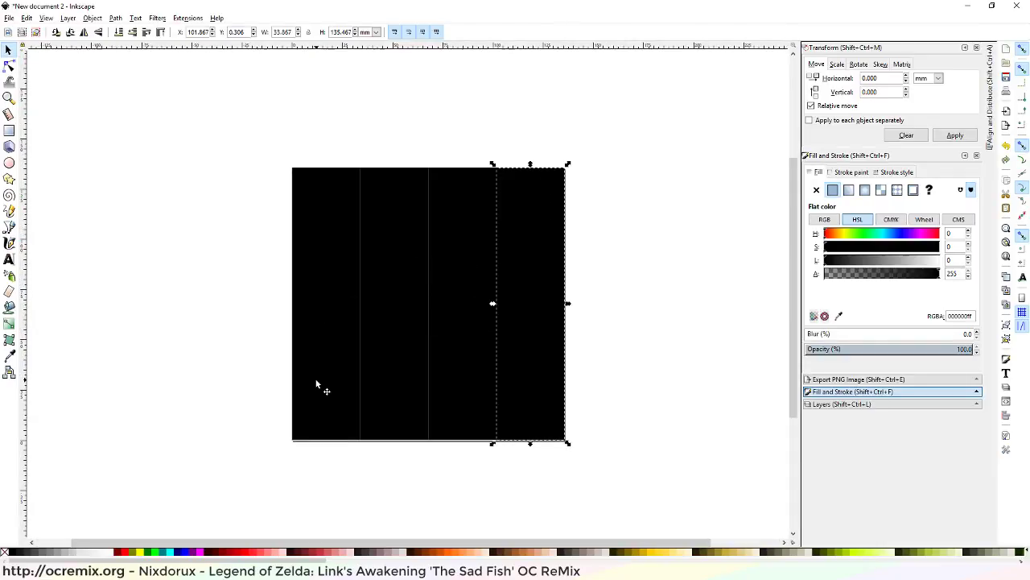
pyautogui.click(322, 388)
pyautogui.click(405, 285)
pyautogui.click(482, 285)
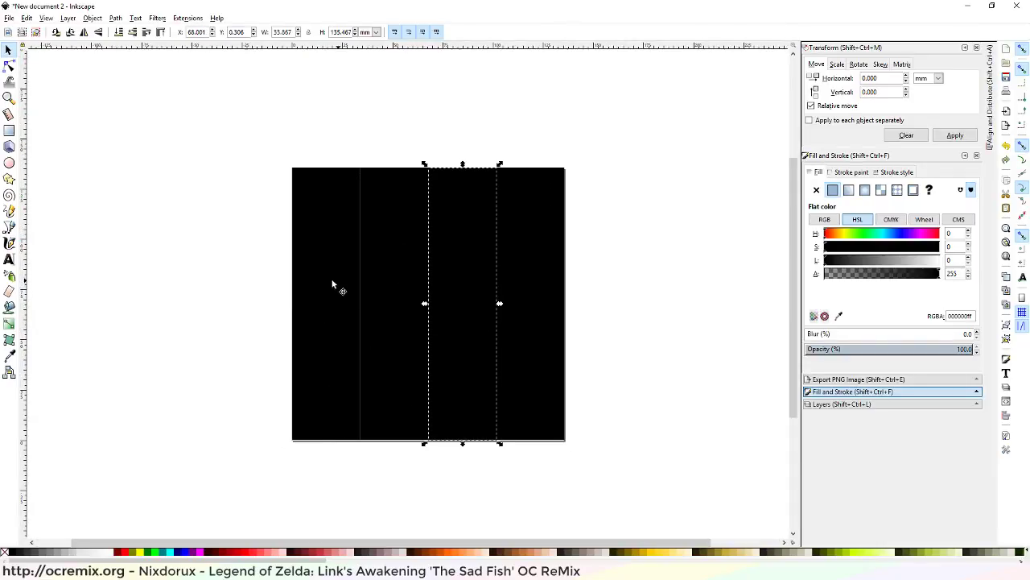
pyautogui.click(303, 297)
pyautogui.click(415, 288)
pyautogui.click(340, 294)
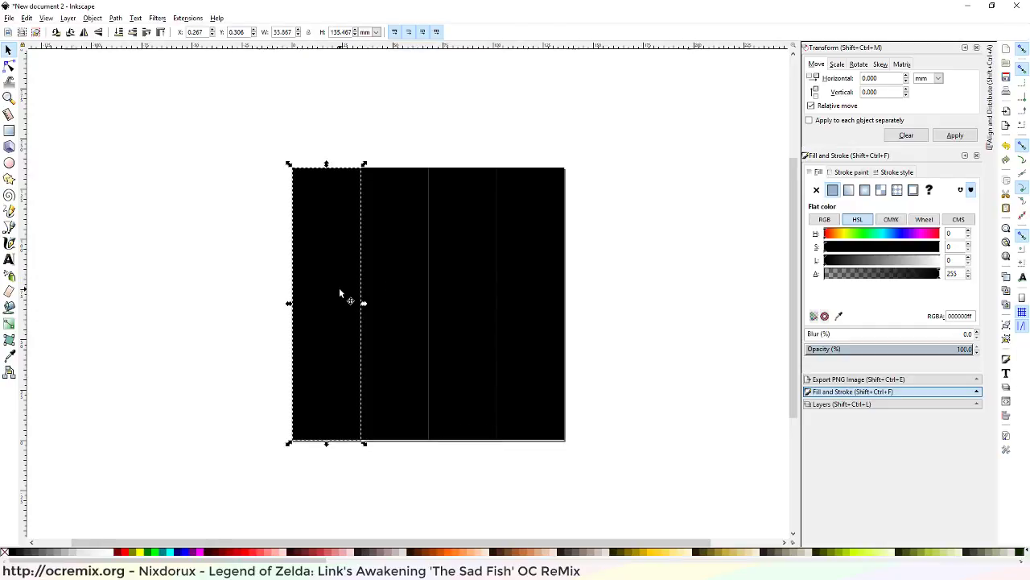
pyautogui.keyDown('ctrl'); pyautogui.scroll(2, 394, 367); pyautogui.keyUp('ctrl')
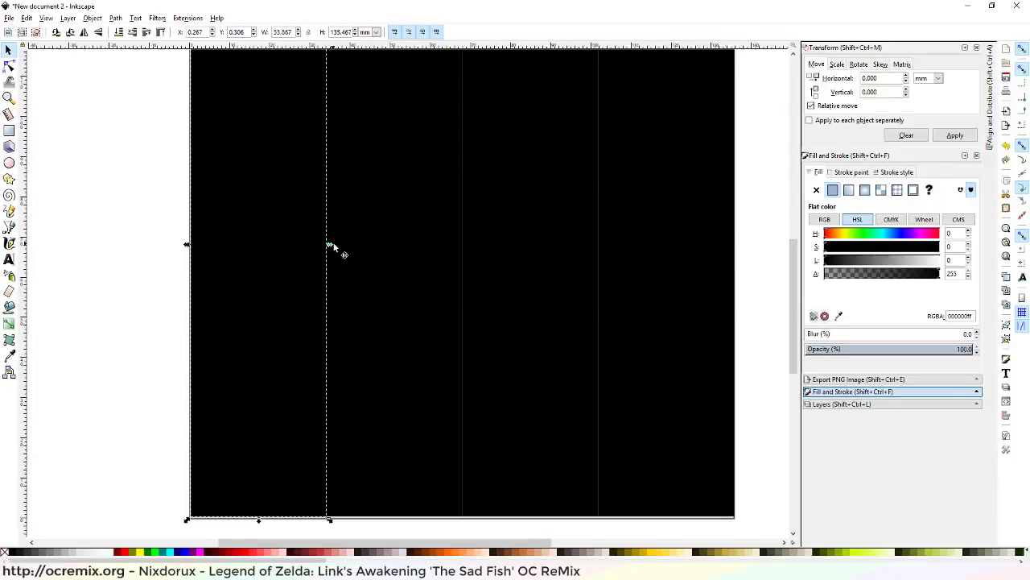
pyautogui.keyDown('ctrl'); pyautogui.scroll(-1, 416, 274); pyautogui.keyUp('ctrl')
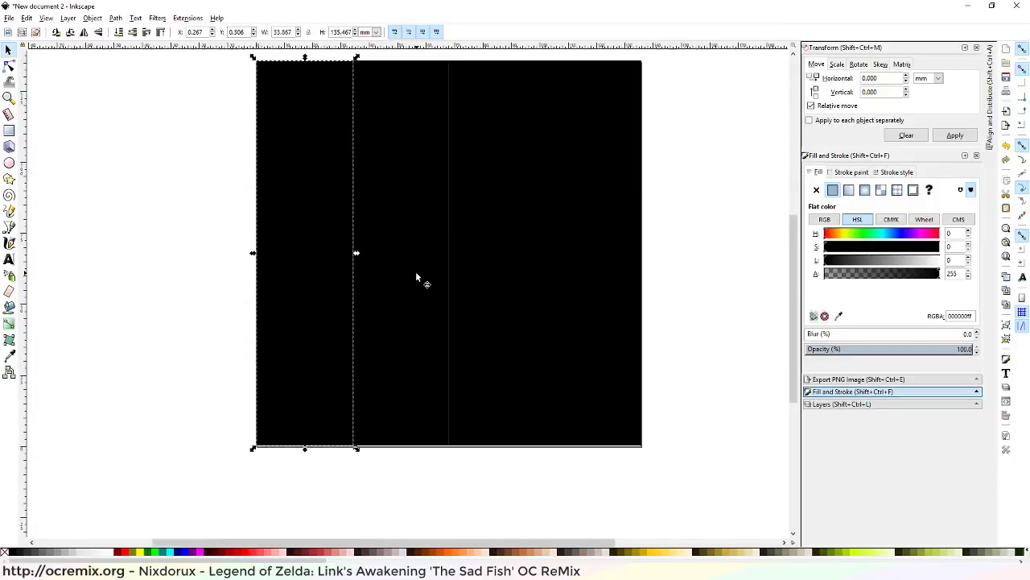
pyautogui.keyDown('ctrl'); pyautogui.scroll(-1, 460, 266); pyautogui.keyUp('ctrl')
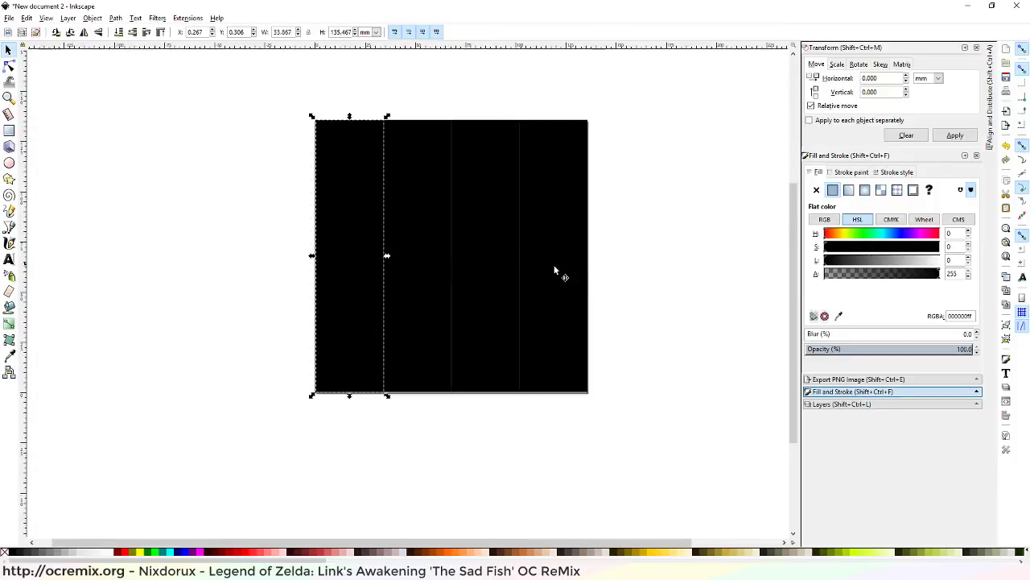
# Apply a linear gradient fill to the left strip and delete the three remaining black strips
pyautogui.click(849, 191)
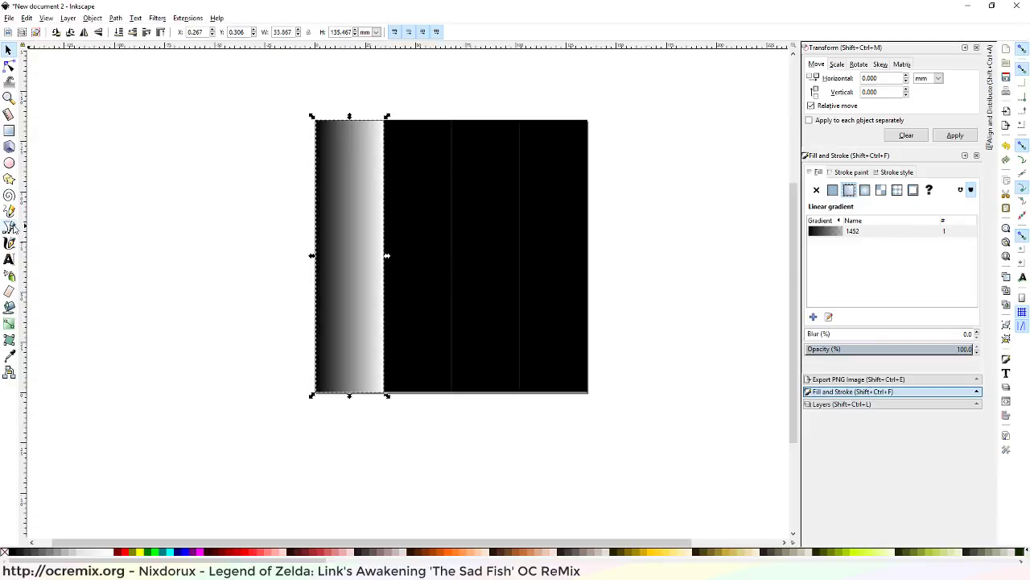
pyautogui.click(409, 232)
pyautogui.press('Delete')
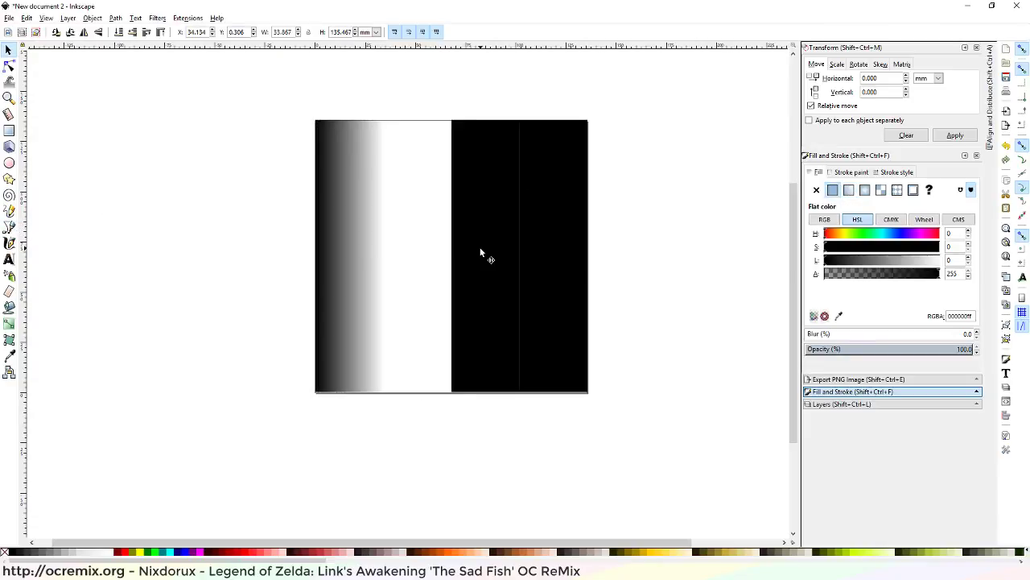
pyautogui.click(480, 253)
pyautogui.press('Delete')
pyautogui.click(540, 253)
pyautogui.press('Delete')
pyautogui.click(369, 264)
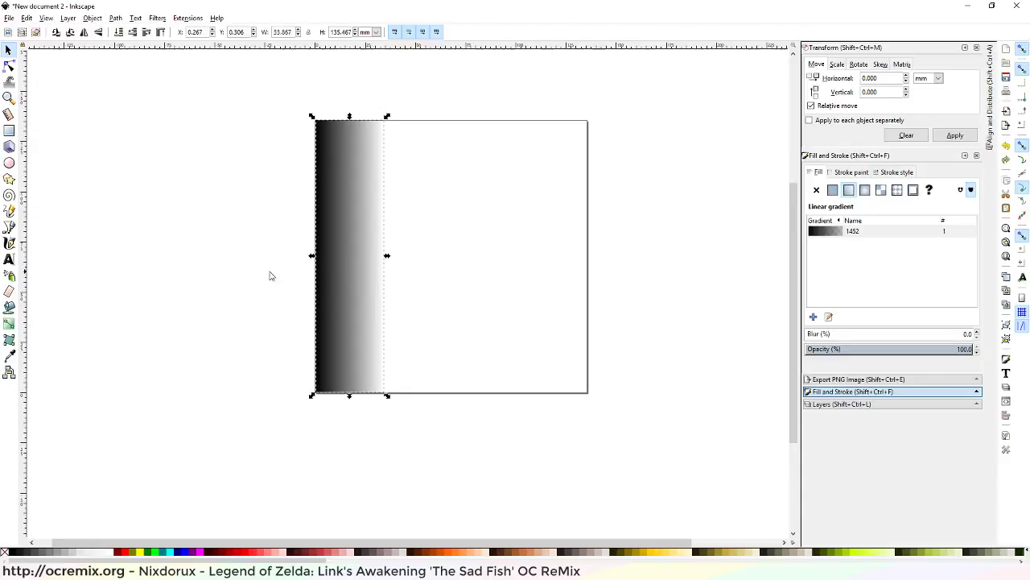
# Drag the gradient handles to the strip's top and bottom edges so black sits at the bottom
pyautogui.click(10, 324)
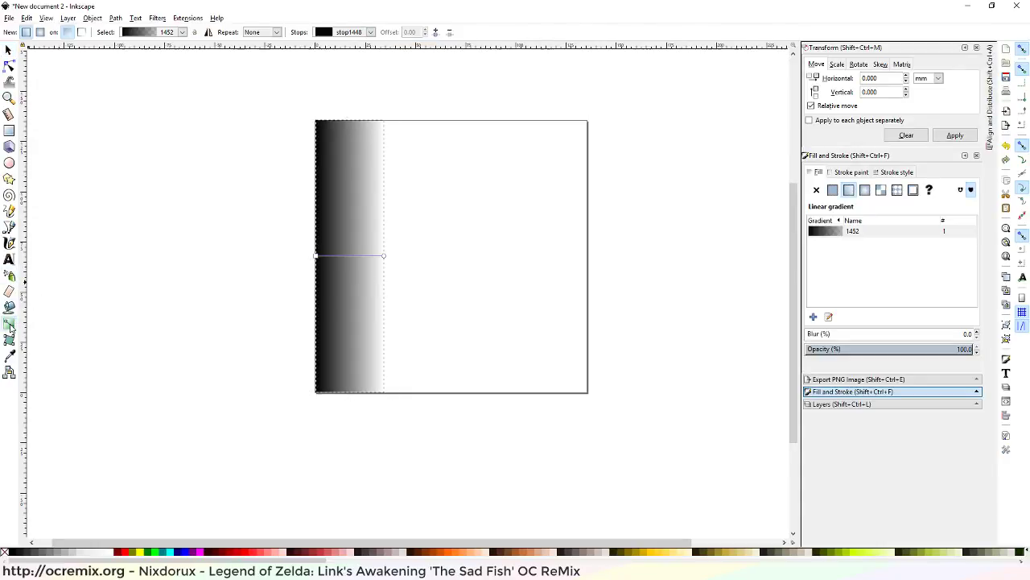
pyautogui.moveTo(317, 255); pyautogui.dragTo(351, 123)
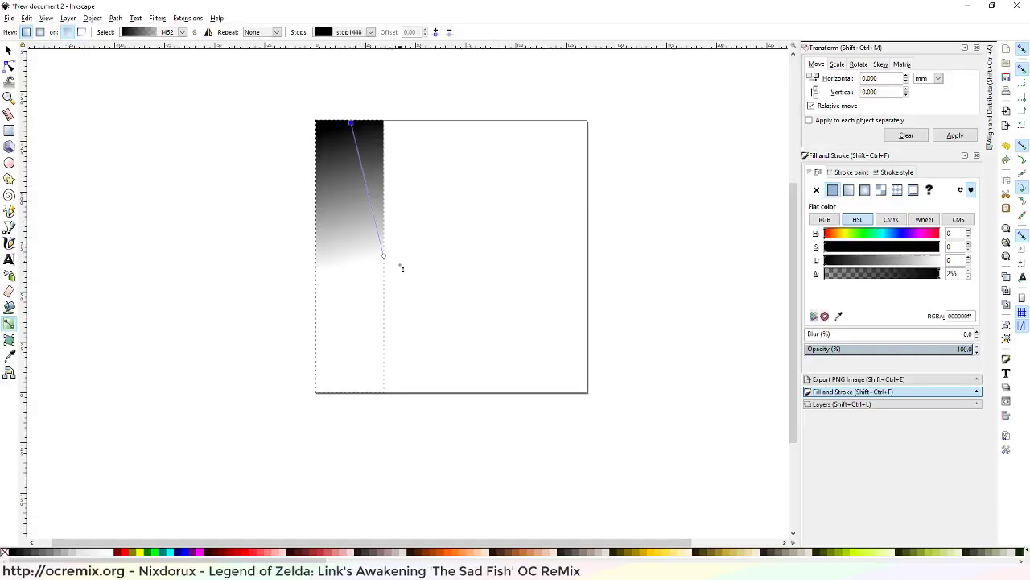
pyautogui.moveTo(385, 257); pyautogui.dragTo(352, 389)
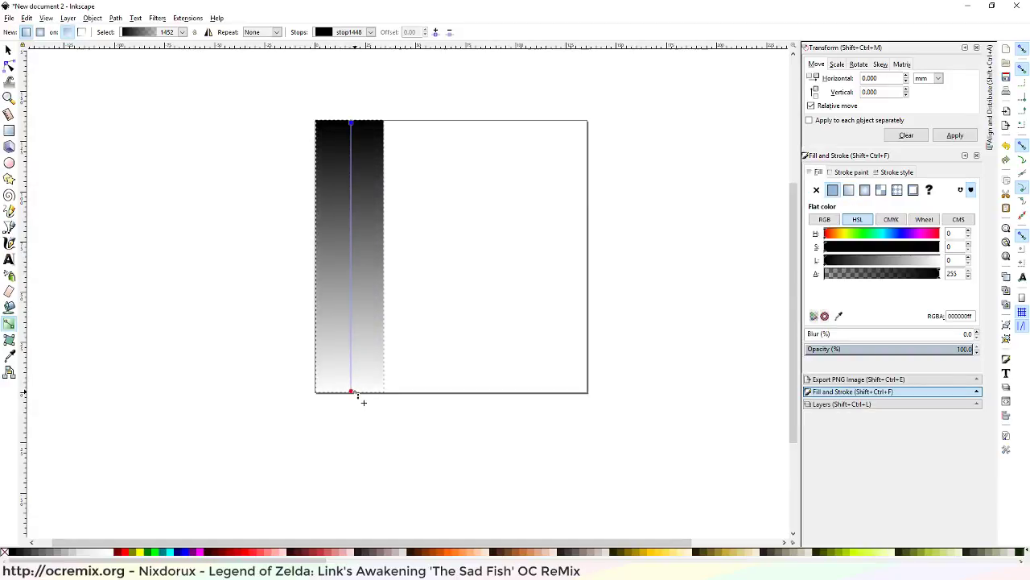
pyautogui.click(357, 394)
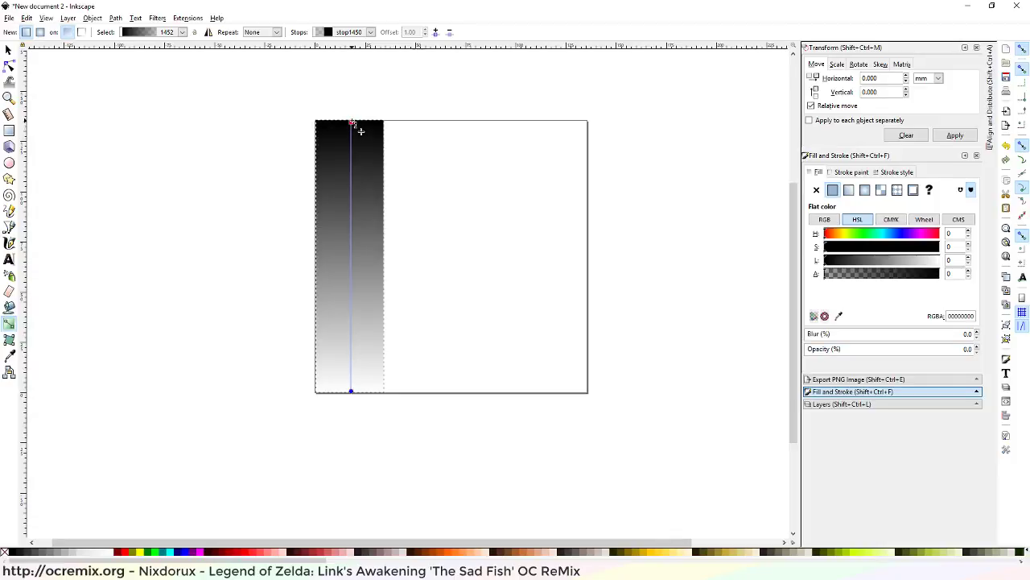
pyautogui.click(351, 122)
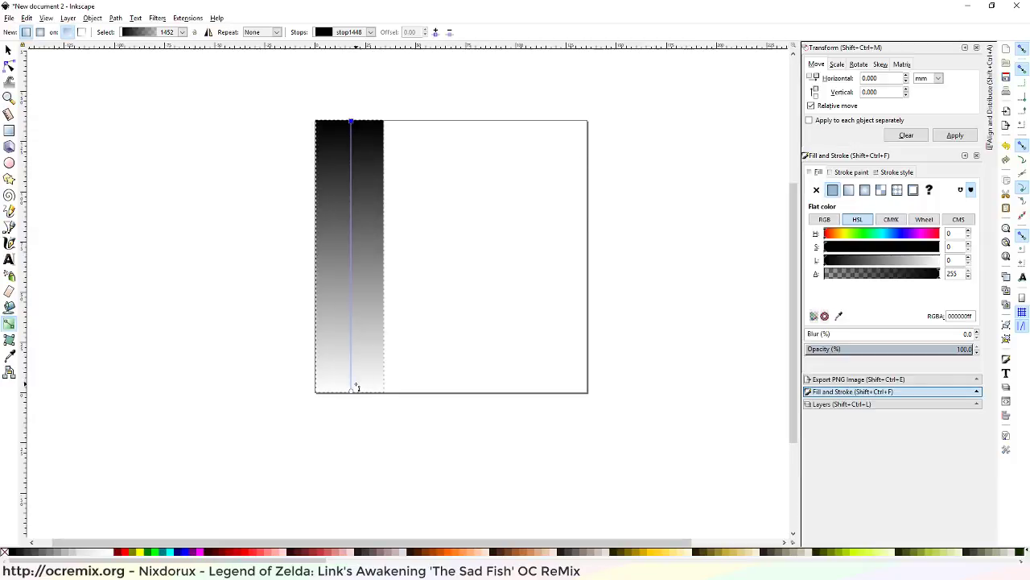
pyautogui.moveTo(354, 392)
pyautogui.mouseDown()
pyautogui.moveTo(375, 202)
pyautogui.moveTo(370, 147)
pyautogui.moveTo(352, 122)
pyautogui.moveTo(350, 392)
pyautogui.mouseUp()
pyautogui.click(384, 248)
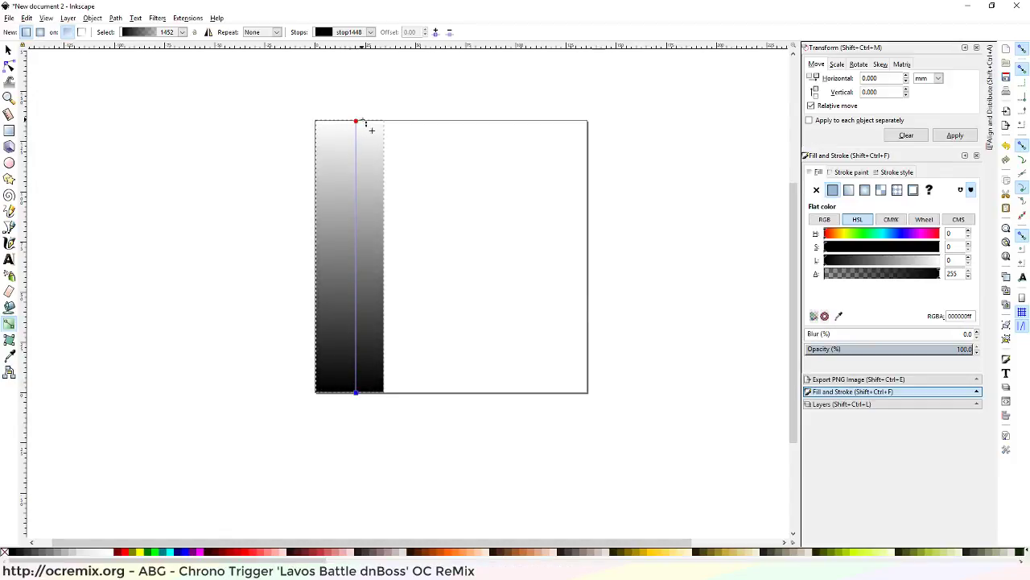
pyautogui.moveTo(361, 125)
pyautogui.mouseDown()
pyautogui.moveTo(364, 138)
pyautogui.moveTo(375, 125)
pyautogui.mouseUp()
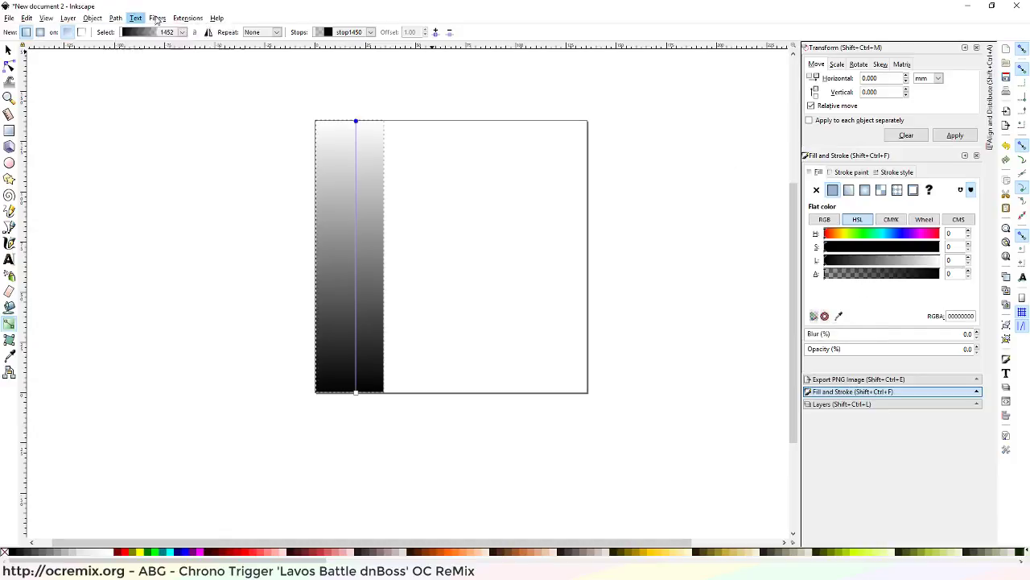
# Browse the Filters, Object and Path menus, then open the Align and Distribute panel
pyautogui.click(188, 17)
pyautogui.moveTo(46, 17)
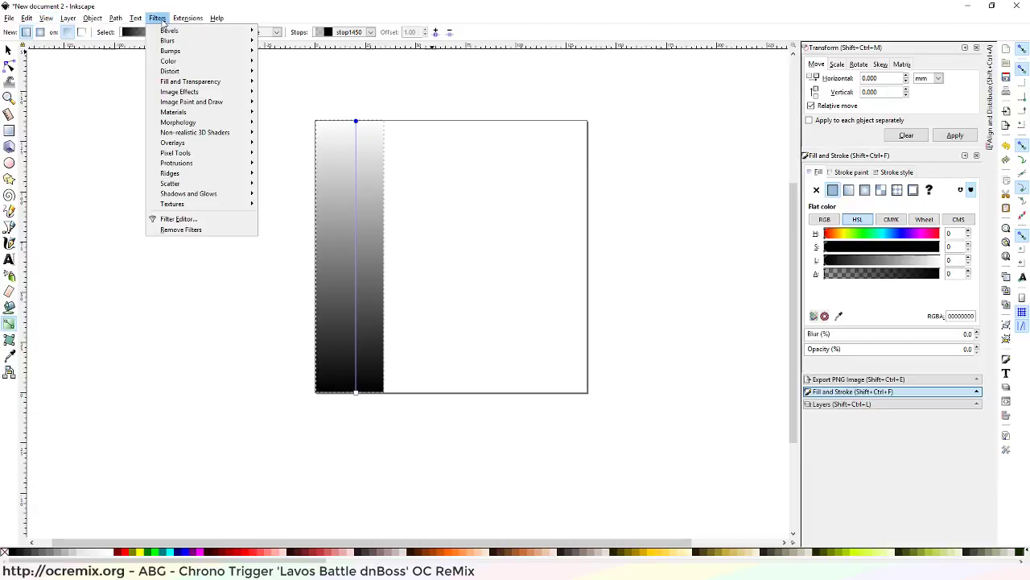
pyautogui.click(113, 18)
pyautogui.click(92, 18)
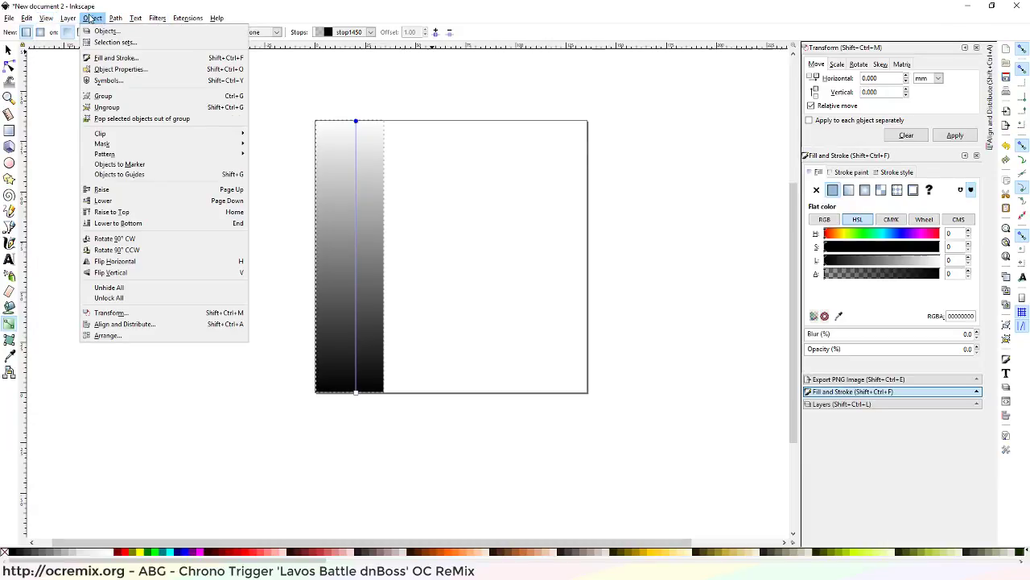
pyautogui.moveTo(117, 19)
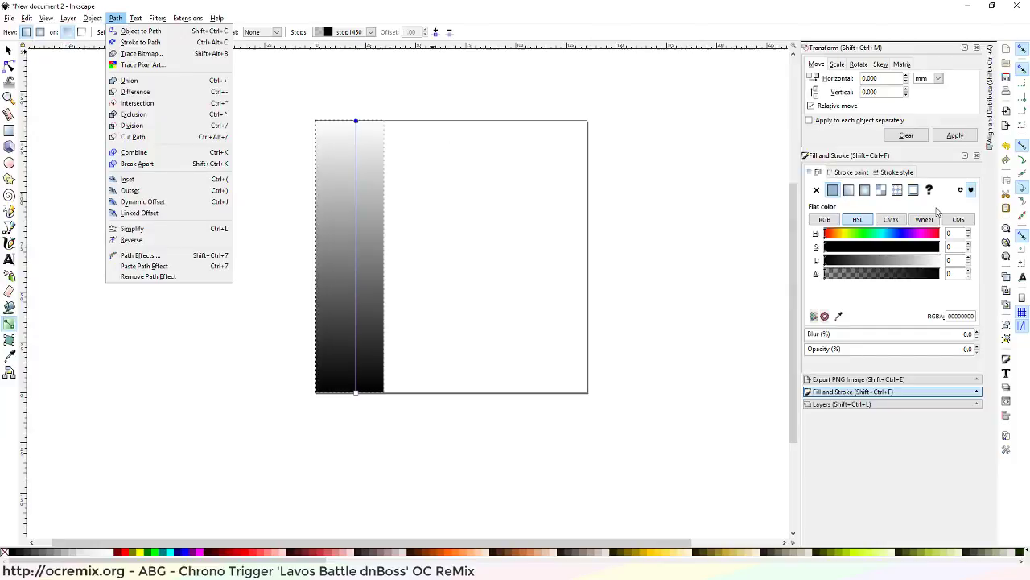
pyautogui.click(358, 126)
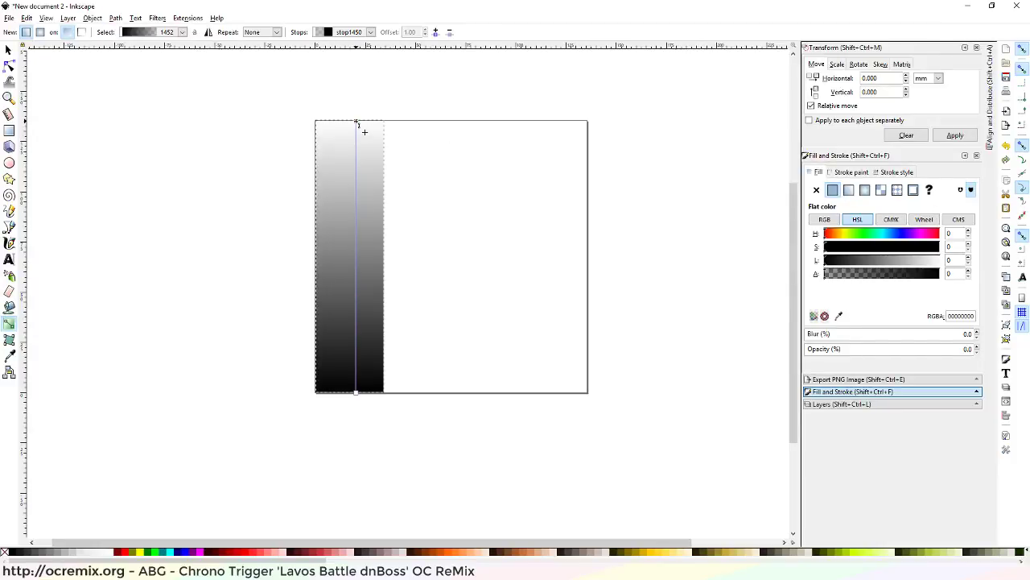
pyautogui.rightClick(357, 125)
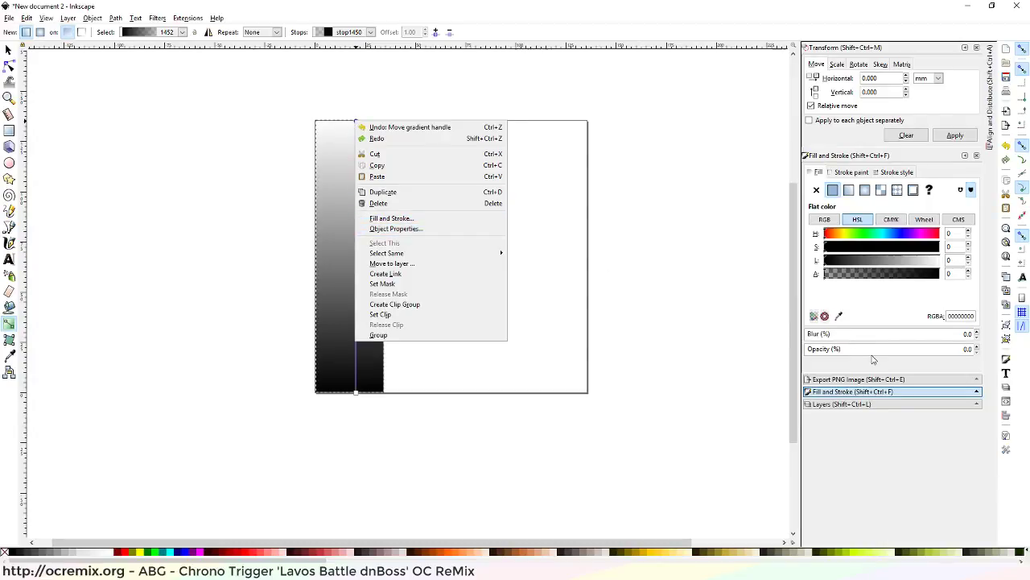
pyautogui.click(947, 184)
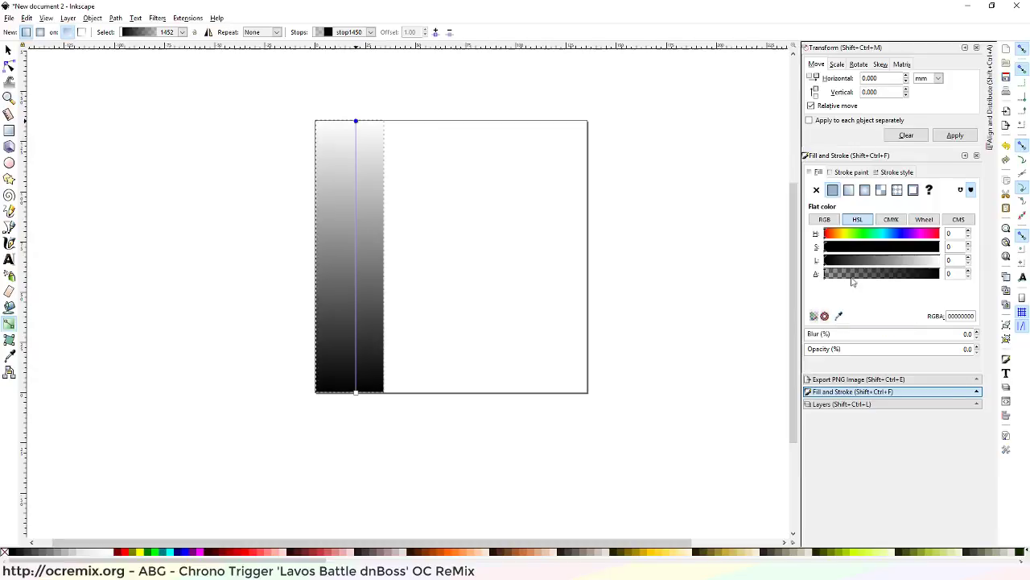
pyautogui.moveTo(849, 233)
pyautogui.mouseDown()
pyautogui.moveTo(879, 235)
pyautogui.moveTo(781, 233)
pyautogui.moveTo(943, 233)
pyautogui.moveTo(796, 233)
pyautogui.mouseUp()
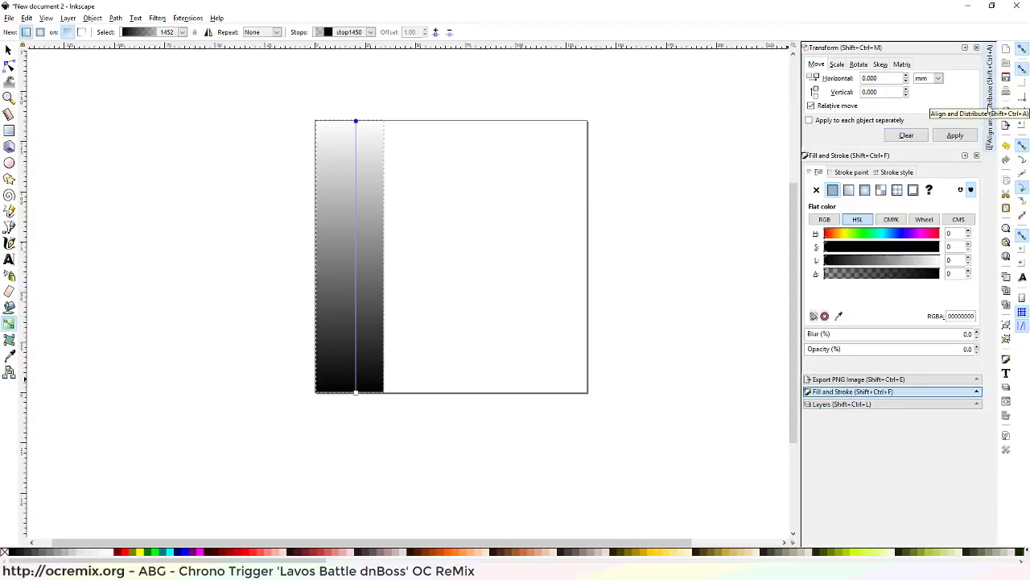
pyautogui.click(989, 109)
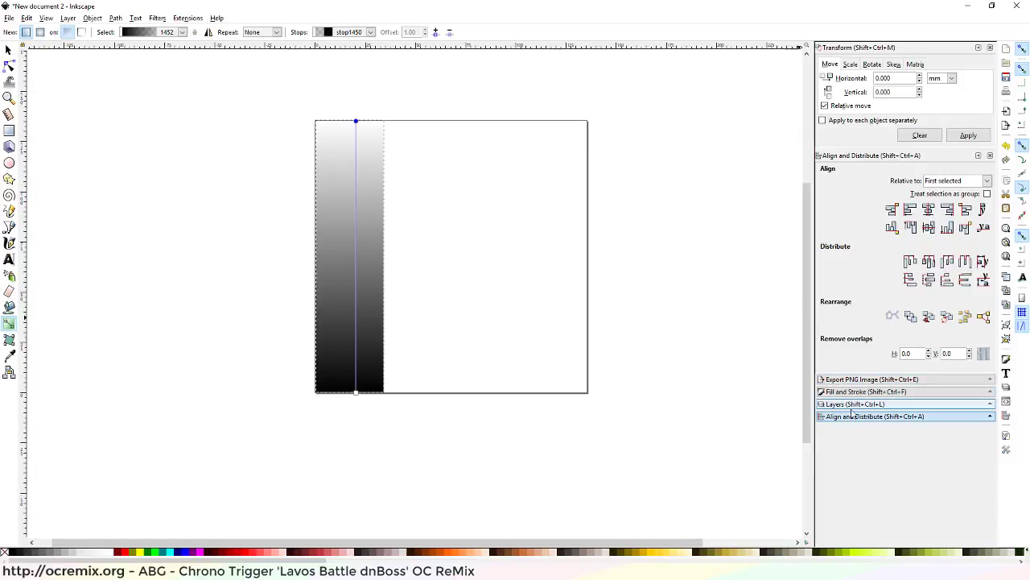
# In Fill and Stroke, pick gradient 1452 and switch to editing it on the canvas
pyautogui.click(866, 391)
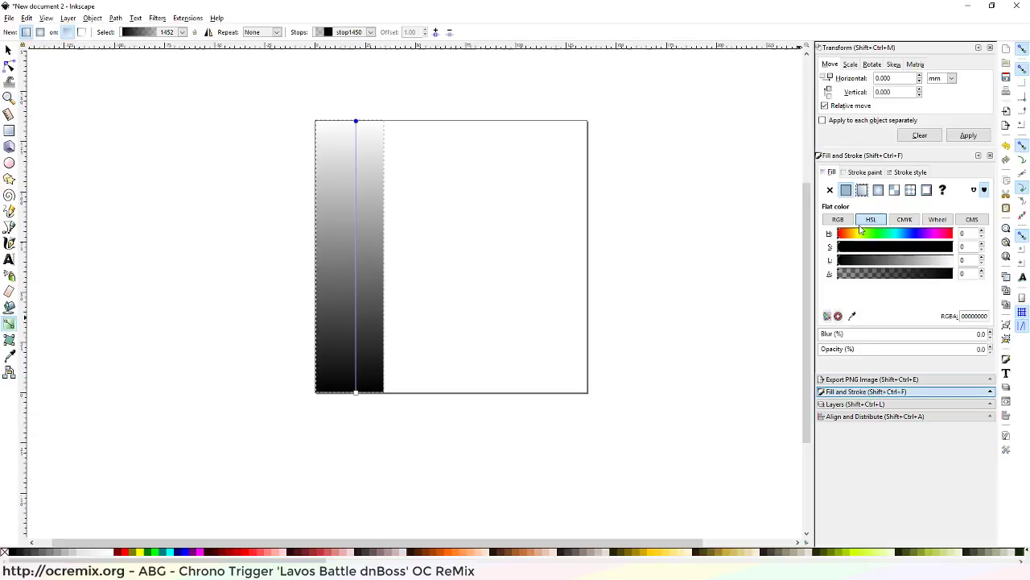
pyautogui.click(905, 220)
pyautogui.click(871, 220)
pyautogui.click(7, 50)
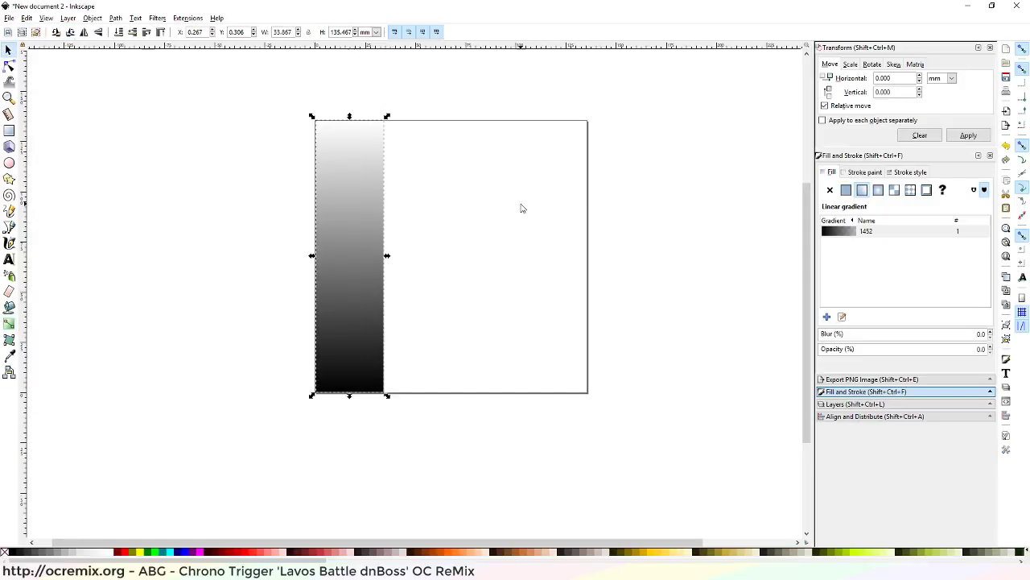
pyautogui.click(840, 234)
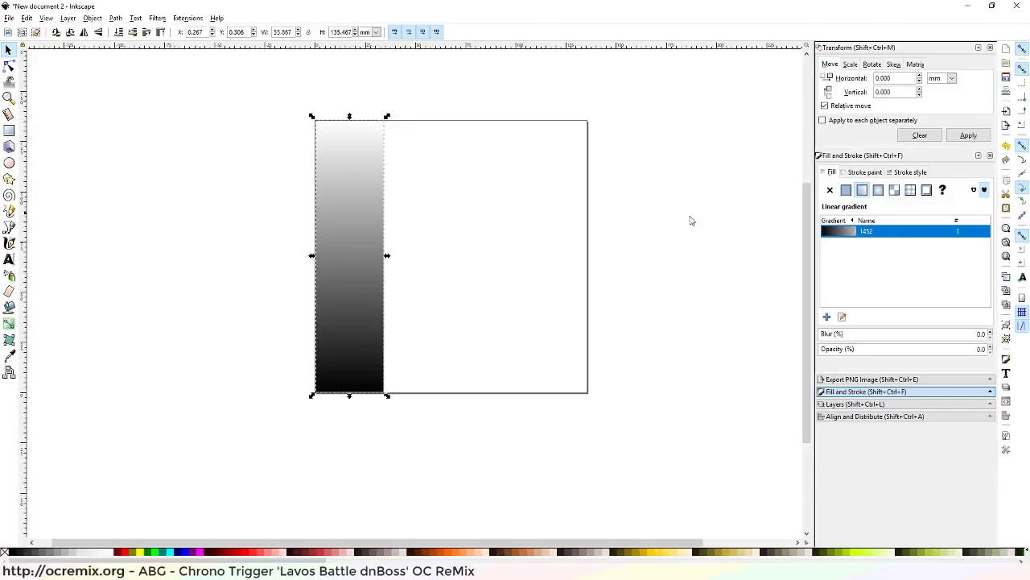
pyautogui.click(891, 232)
pyautogui.press('Return')
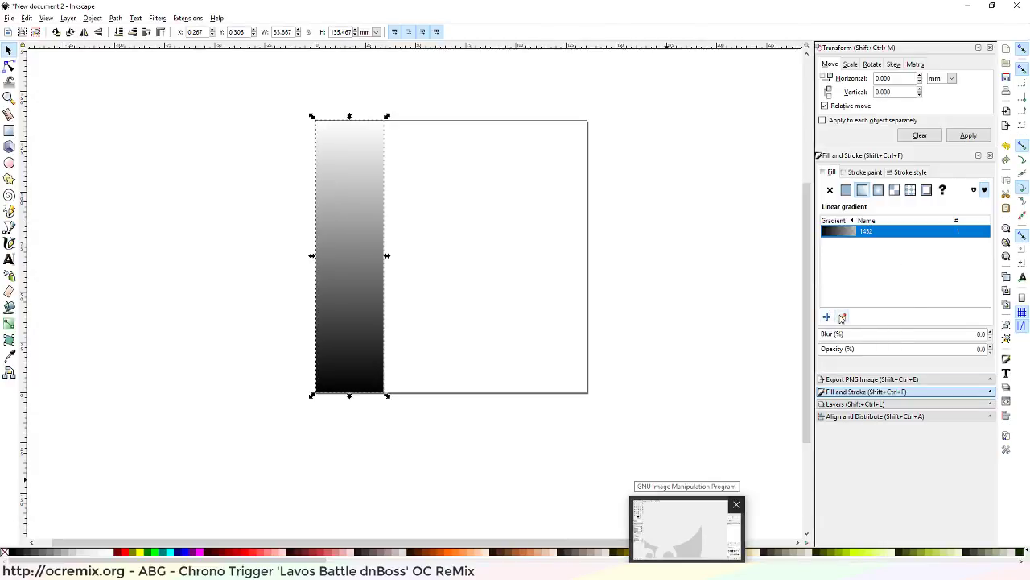
pyautogui.click(842, 317)
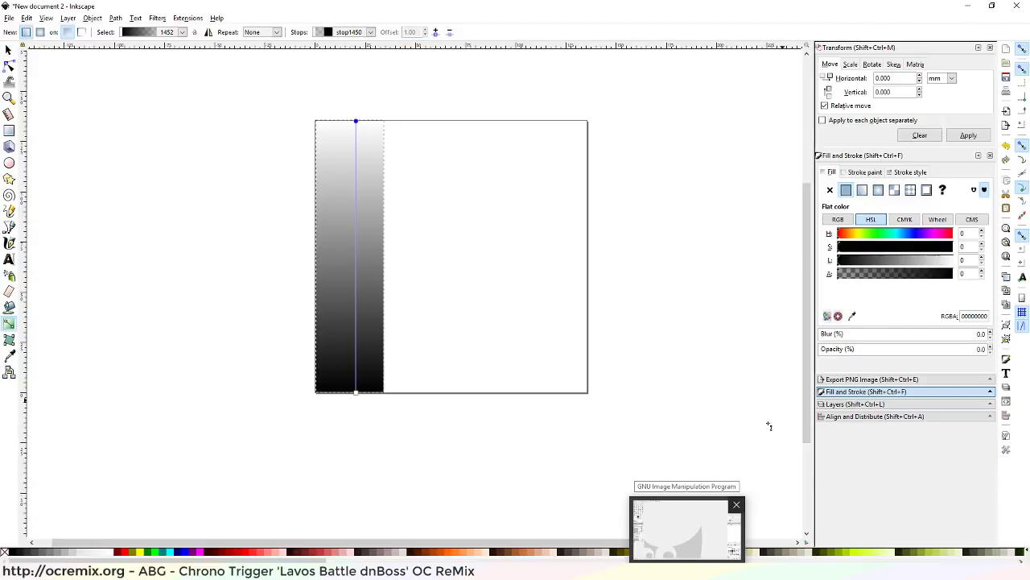
# Select the gradient's top stop and raise its opacity to 100 so the strip turns solid black
pyautogui.click(357, 392)
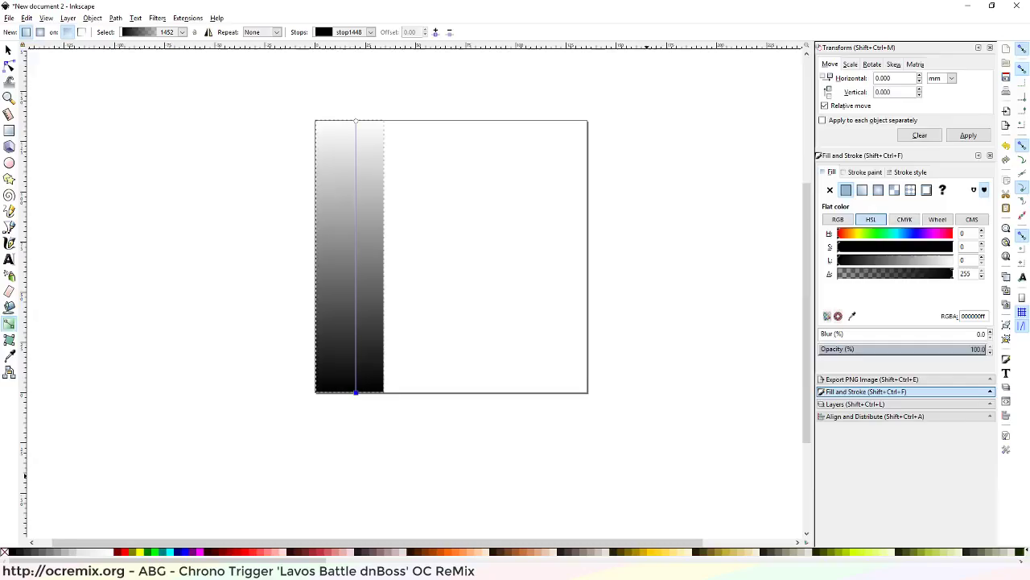
pyautogui.click(357, 121)
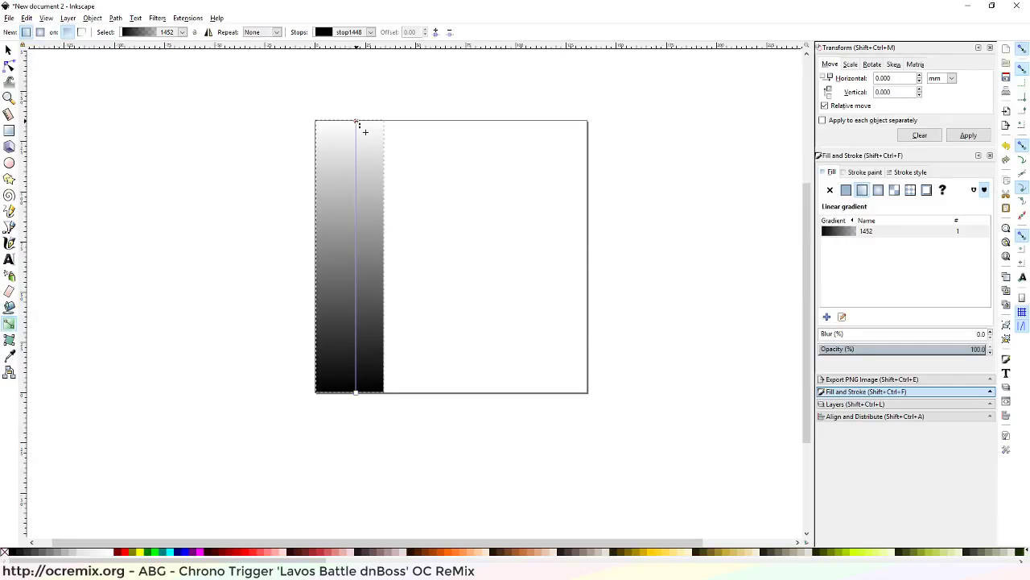
pyautogui.click(357, 394)
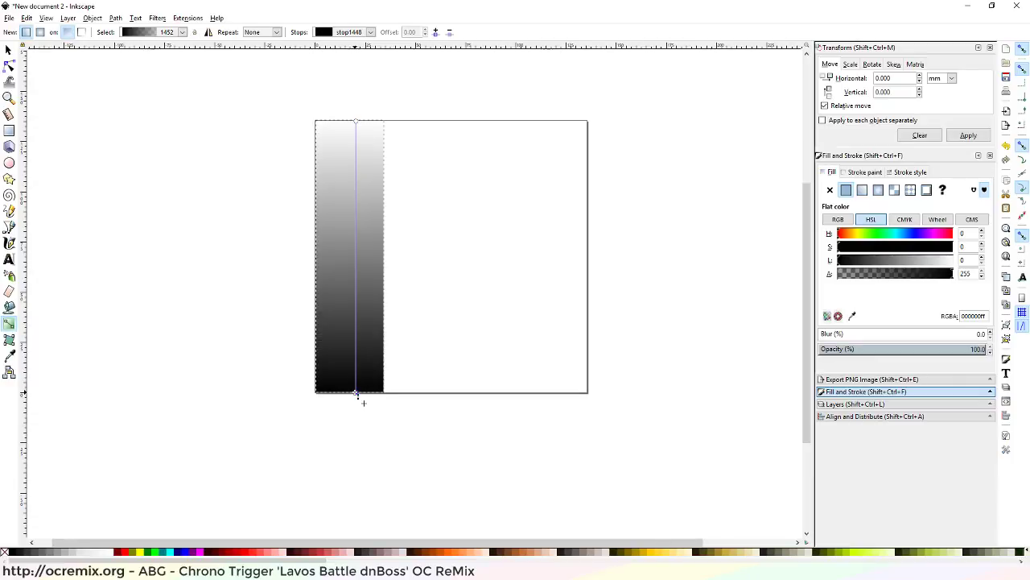
pyautogui.click(357, 121)
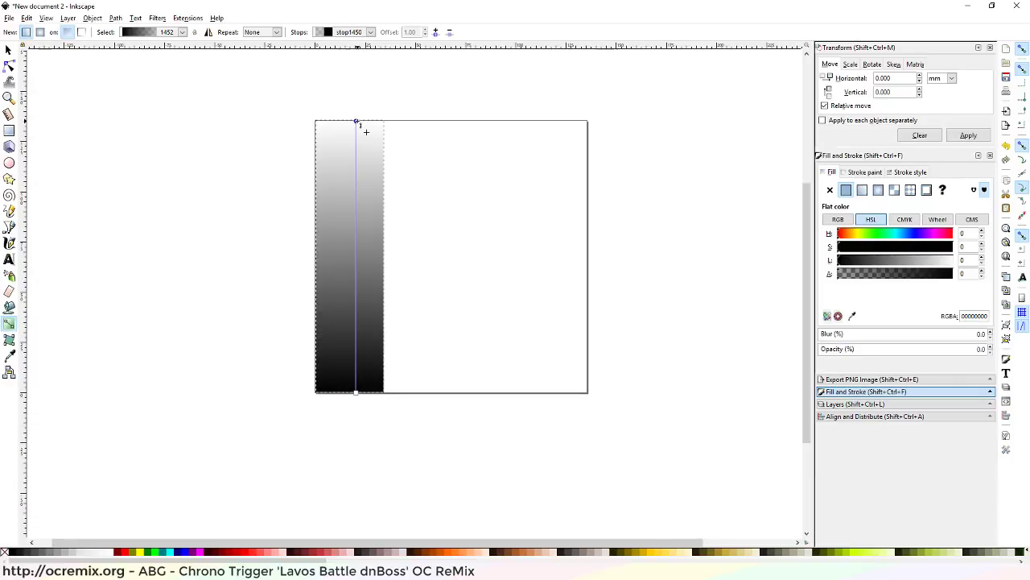
pyautogui.click(356, 394)
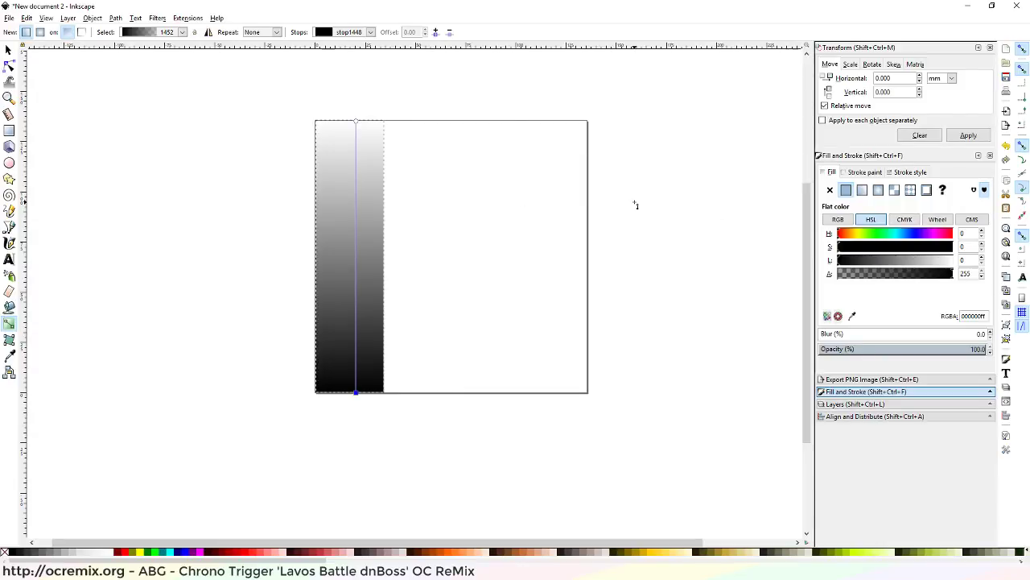
pyautogui.click(356, 121)
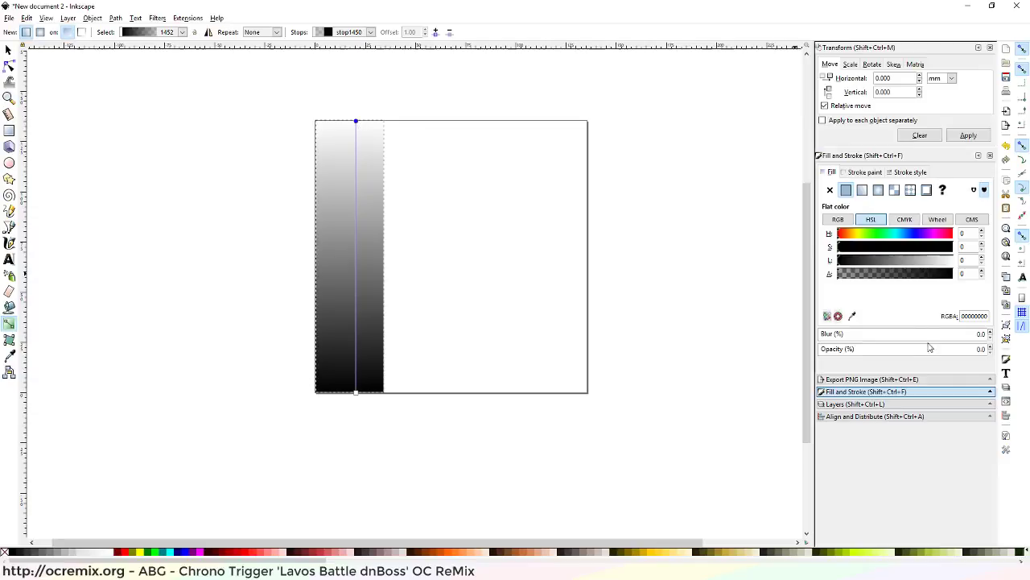
pyautogui.moveTo(932, 347); pyautogui.dragTo(994, 349)
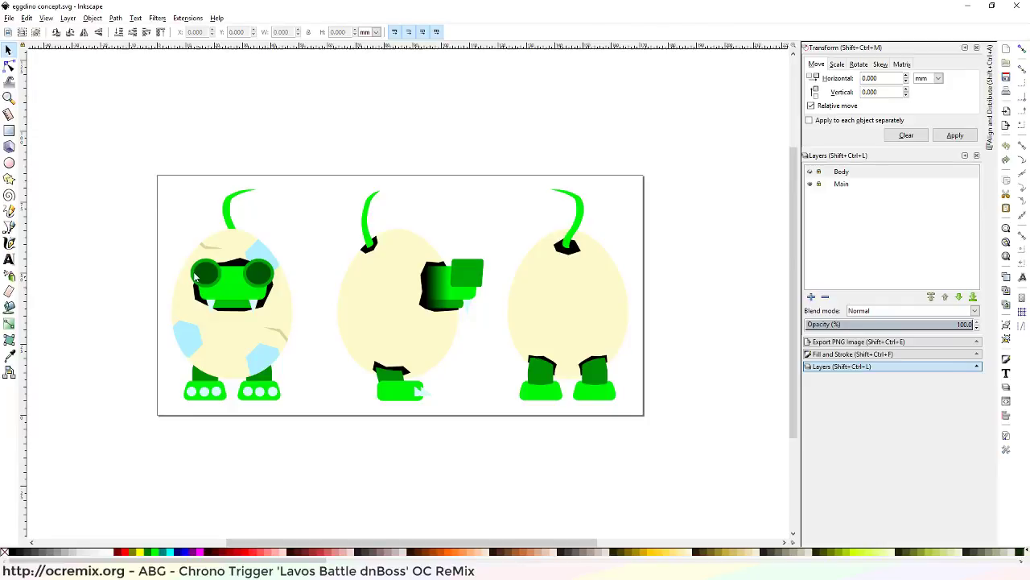
# On the Main layer, select the green goggle piece and copy its fill RGBA value
pyautogui.click(818, 174)
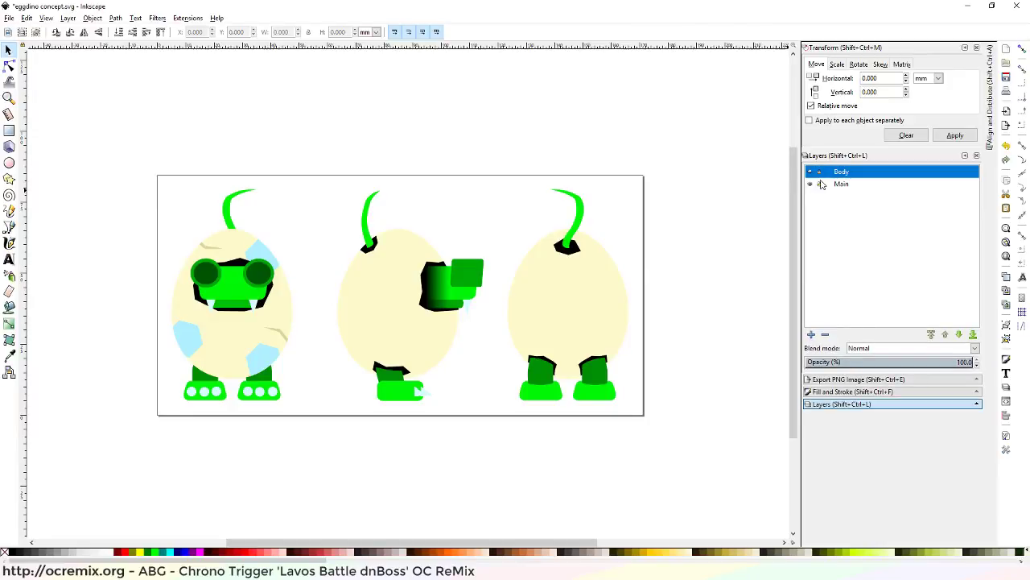
pyautogui.click(835, 185)
pyautogui.click(235, 292)
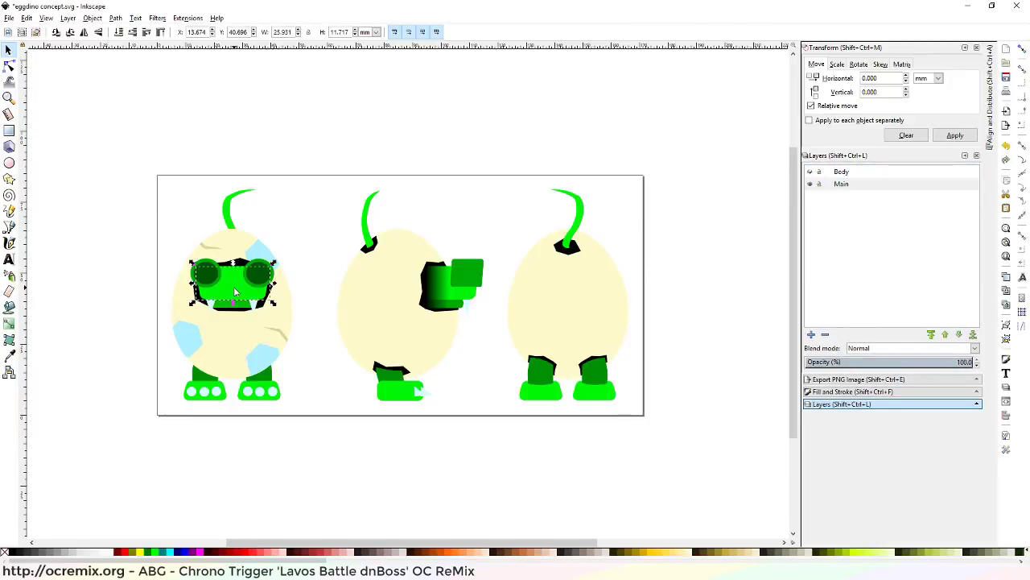
pyautogui.click(900, 391)
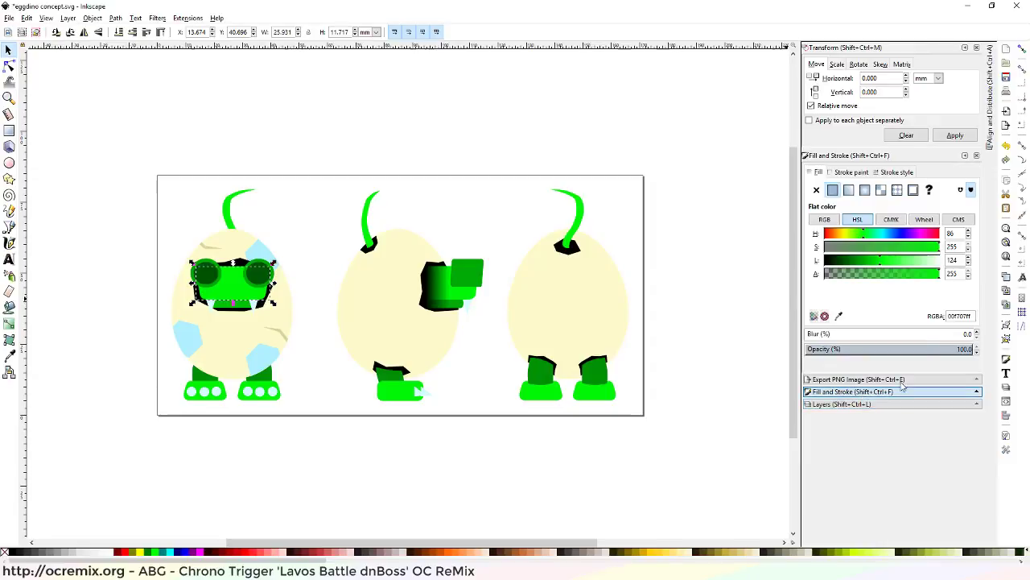
pyautogui.doubleClick(952, 316)
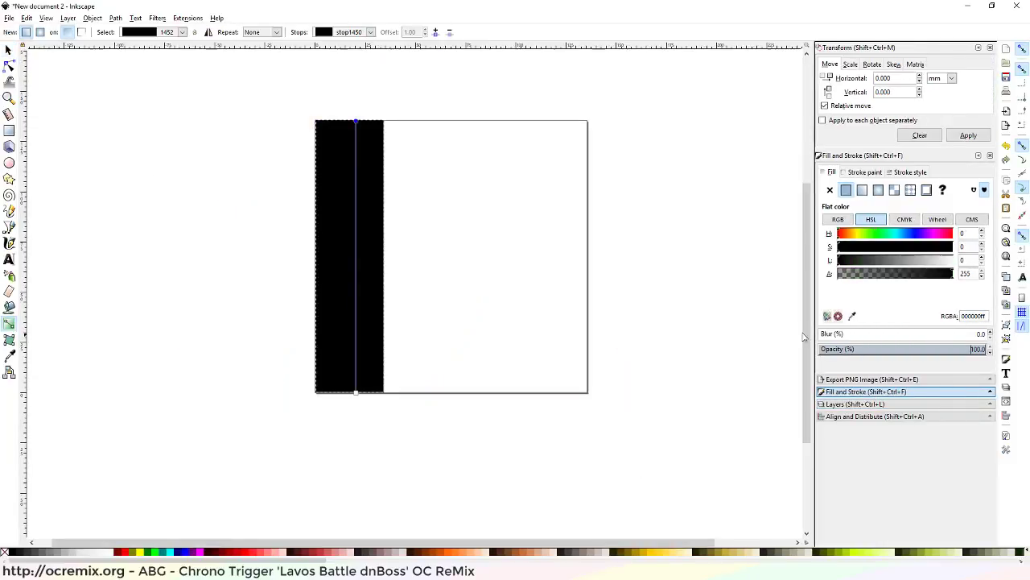
# Paste the copied green 00f707ff into both the top and bottom gradient stops
pyautogui.doubleClick(972, 316)
pyautogui.hotkey('ctrl', 'v')
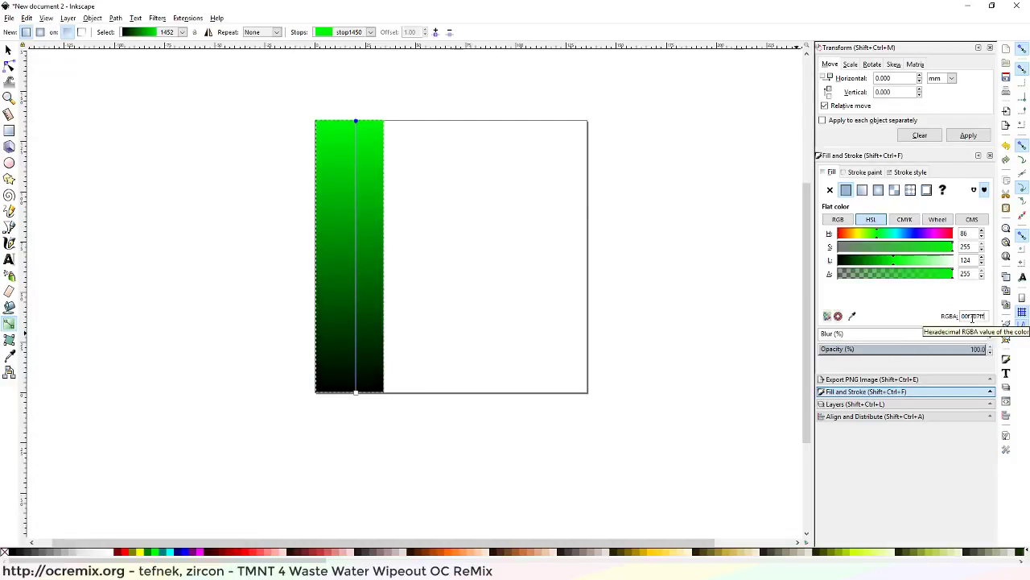
pyautogui.click(355, 392)
pyautogui.doubleClick(968, 314)
pyautogui.write('00f707ff')
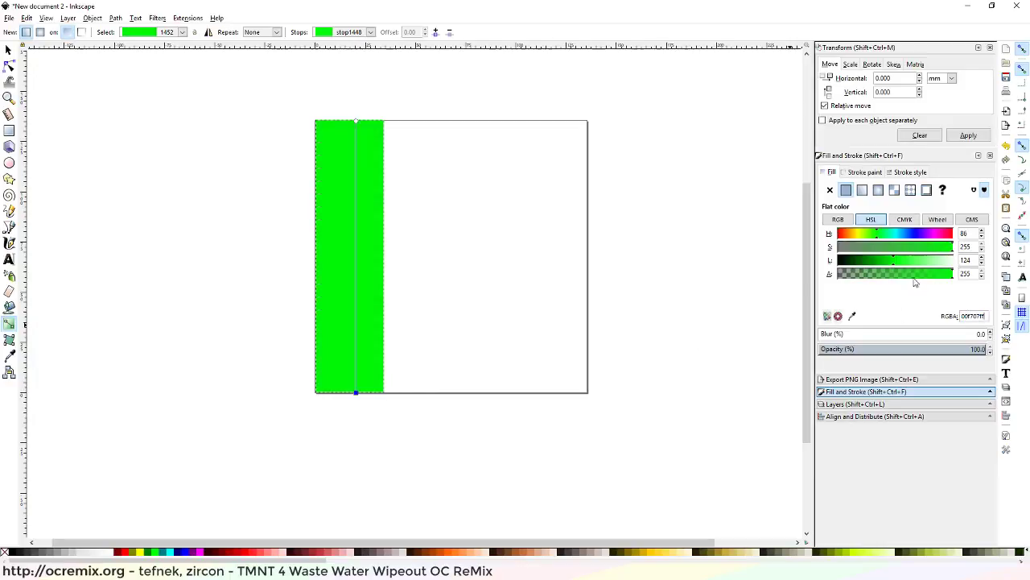
# Darken and saturate the bottom stop, and shift the top stop toward yellow-green
pyautogui.moveTo(885, 262); pyautogui.dragTo(854, 267)
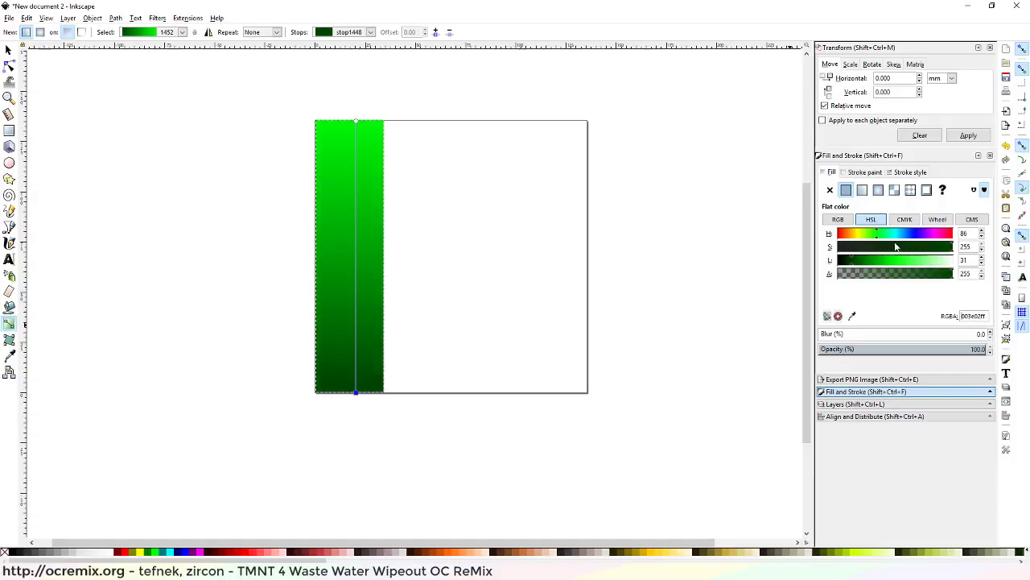
pyautogui.moveTo(937, 253); pyautogui.dragTo(958, 251)
pyautogui.click(884, 239)
pyautogui.click(356, 120)
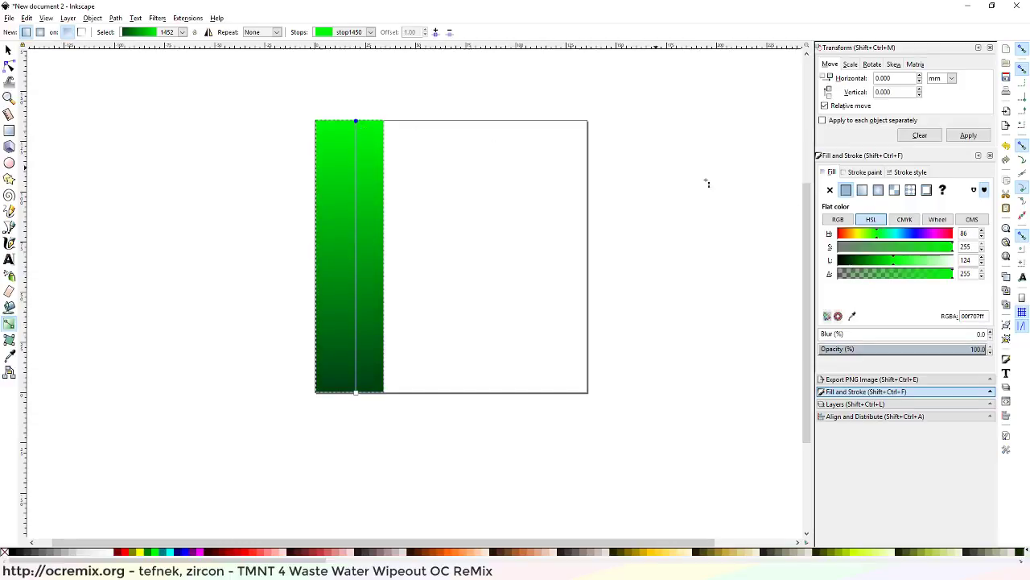
pyautogui.click(874, 239)
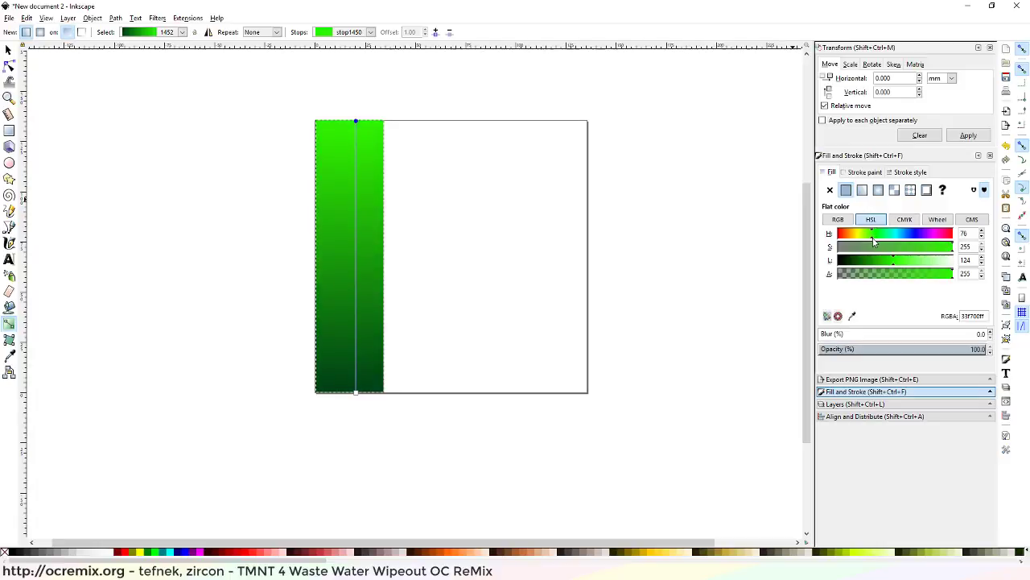
pyautogui.moveTo(873, 241); pyautogui.dragTo(876, 242)
pyautogui.moveTo(937, 247)
pyautogui.mouseDown()
pyautogui.moveTo(948, 248)
pyautogui.moveTo(907, 264)
pyautogui.mouseUp()
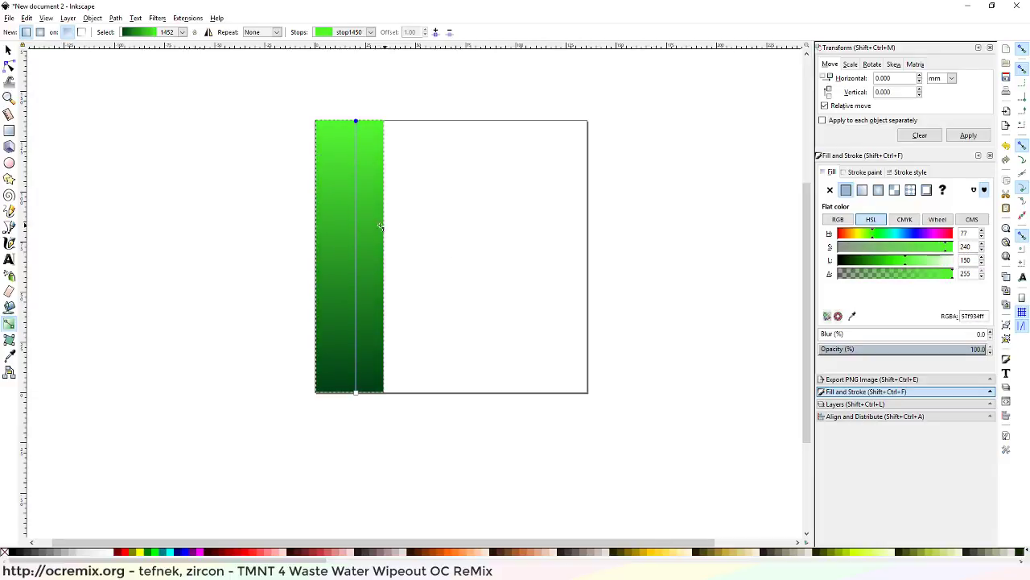
# Reselect the strip and shift the bottom stop's hue further toward teal-blue
pyautogui.click(8, 50)
pyautogui.click(163, 171)
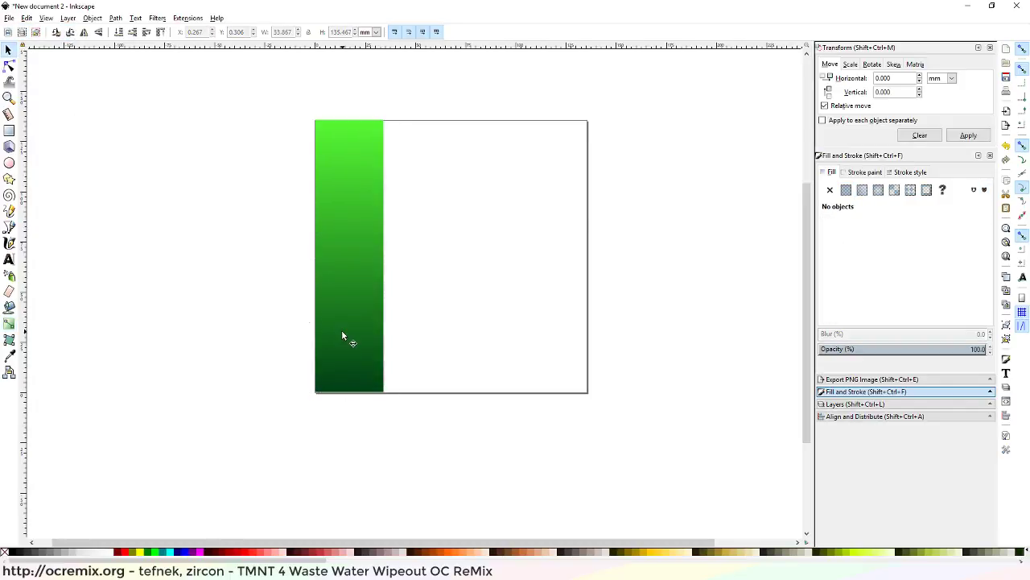
pyautogui.click(346, 338)
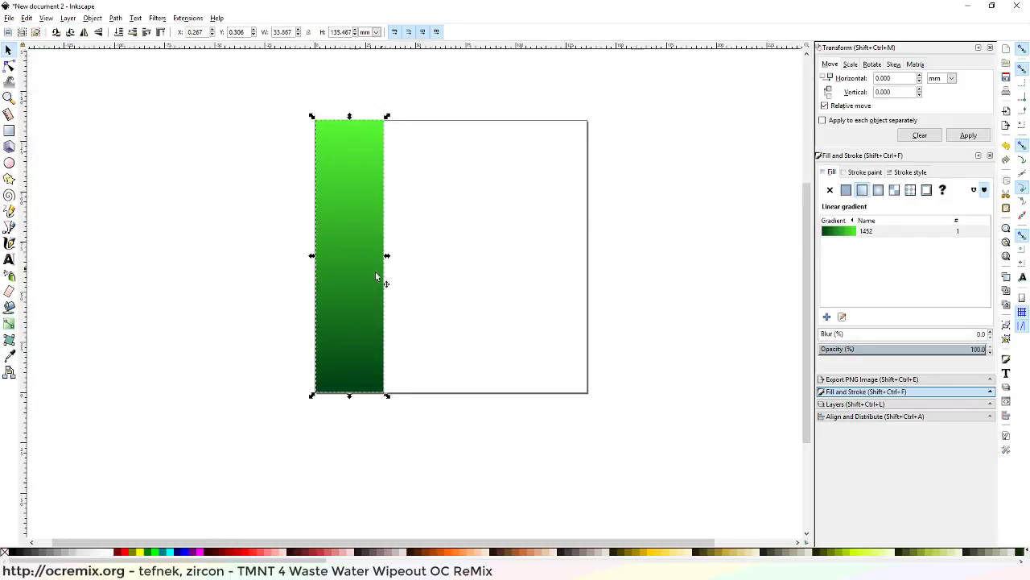
pyautogui.click(9, 323)
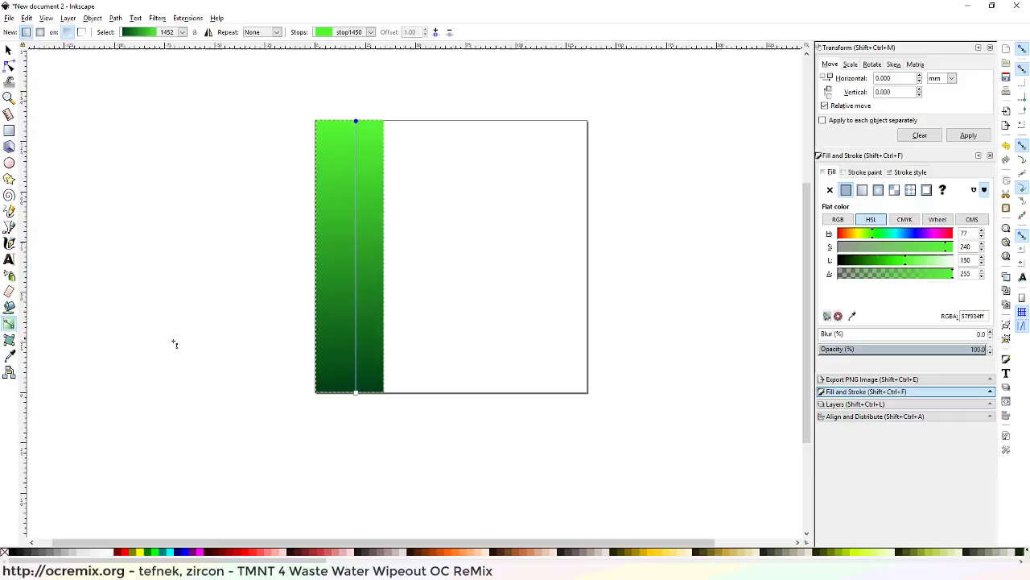
pyautogui.click(357, 394)
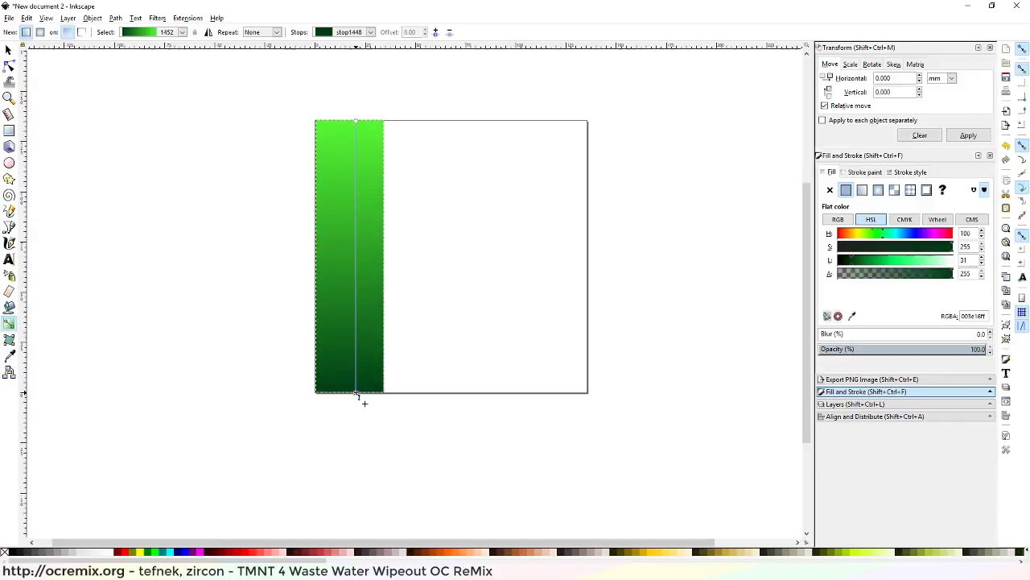
pyautogui.click(902, 235)
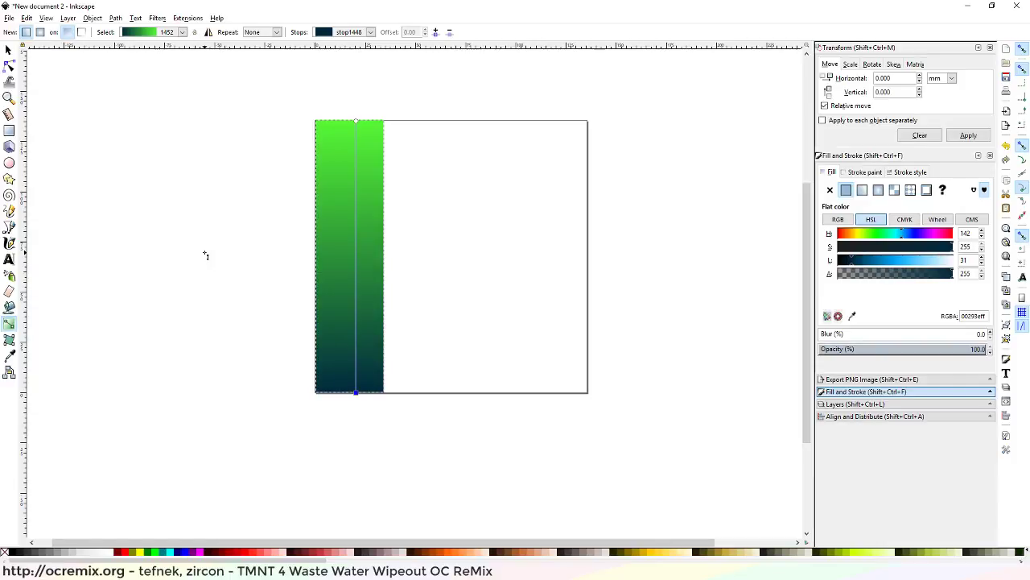
pyautogui.click(8, 50)
# Duplicate the green gradient strip with Ctrl+D and place the copy right beside the original
pyautogui.click(152, 180)
pyautogui.click(347, 299)
pyautogui.hotkey('ctrl', 'd')
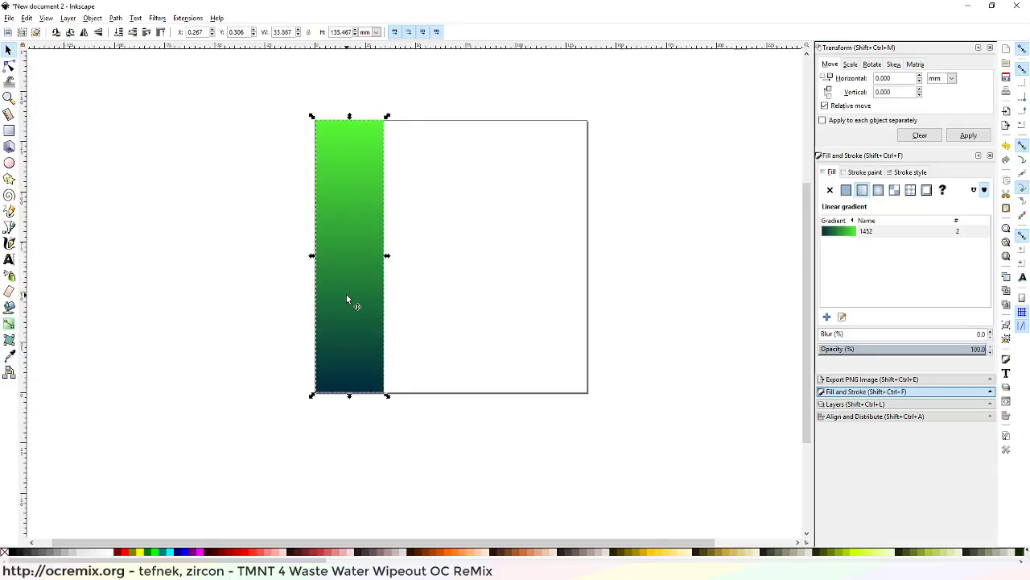
pyautogui.moveTo(334, 274); pyautogui.dragTo(399, 273)
pyautogui.click(370, 479)
pyautogui.click(416, 342)
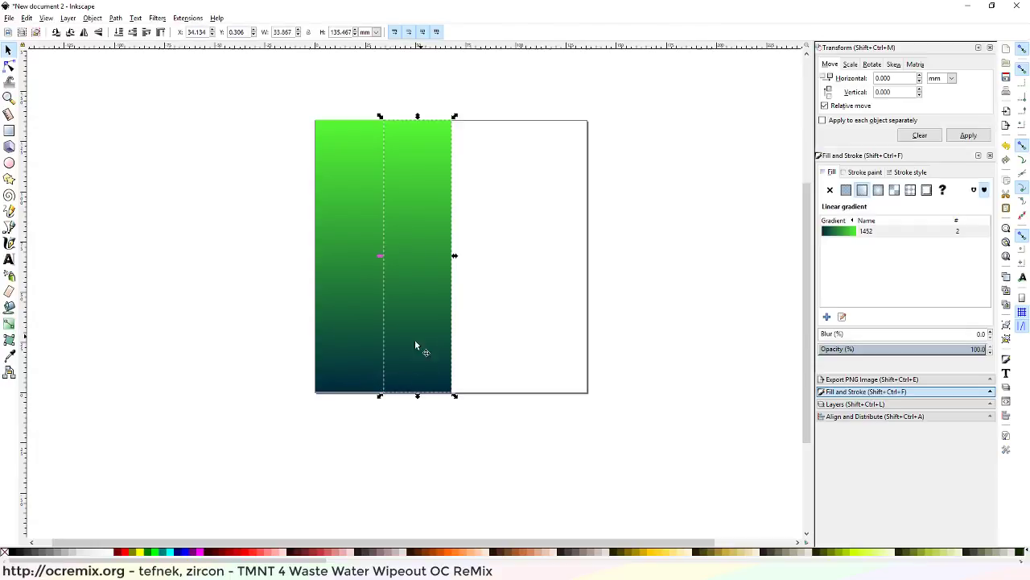
pyautogui.keyDown('ctrl'); pyautogui.scroll(2, 373, 427); pyautogui.keyUp('ctrl')
pyautogui.keyDown('ctrl'); pyautogui.scroll(1, 373, 427); pyautogui.keyUp('ctrl')
pyautogui.keyDown('ctrl'); pyautogui.scroll(-3, 374, 428); pyautogui.keyUp('ctrl')
pyautogui.moveTo(428, 577)
pyautogui.click(10, 323)
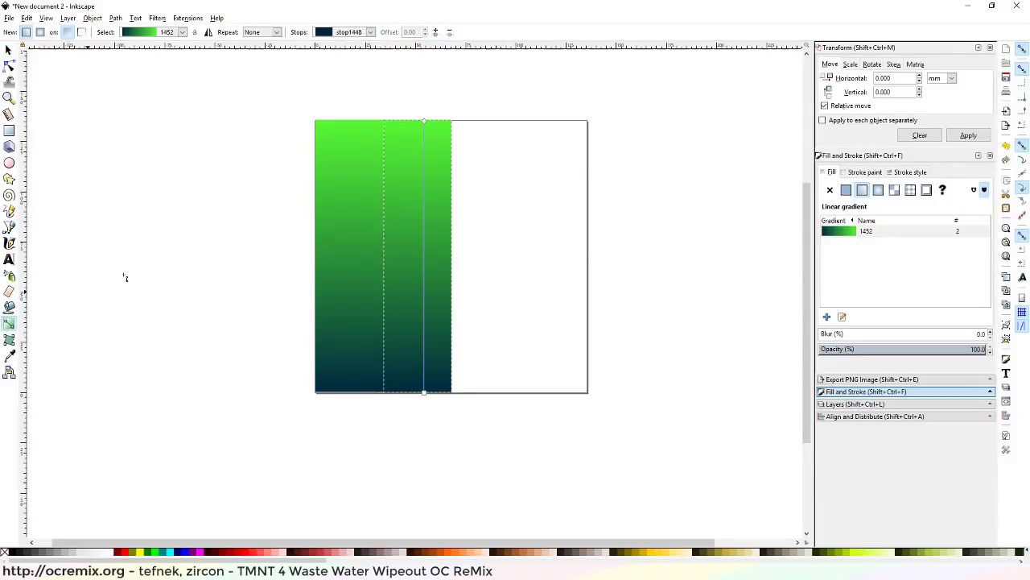
# Make the second strip's top gradient stop a pale cream yellow
pyautogui.click(424, 121)
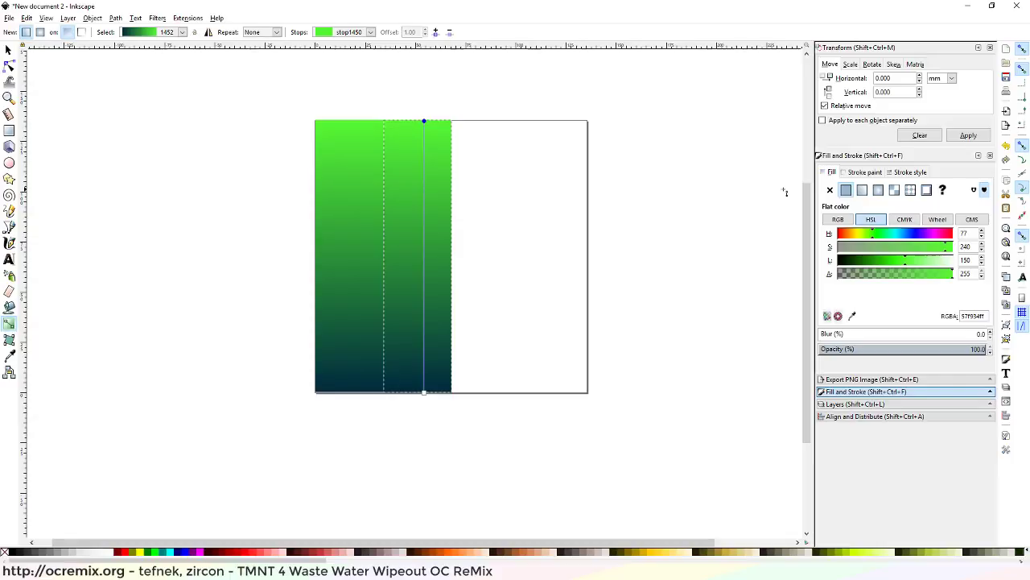
pyautogui.click(858, 235)
pyautogui.moveTo(906, 262); pyautogui.dragTo(947, 252)
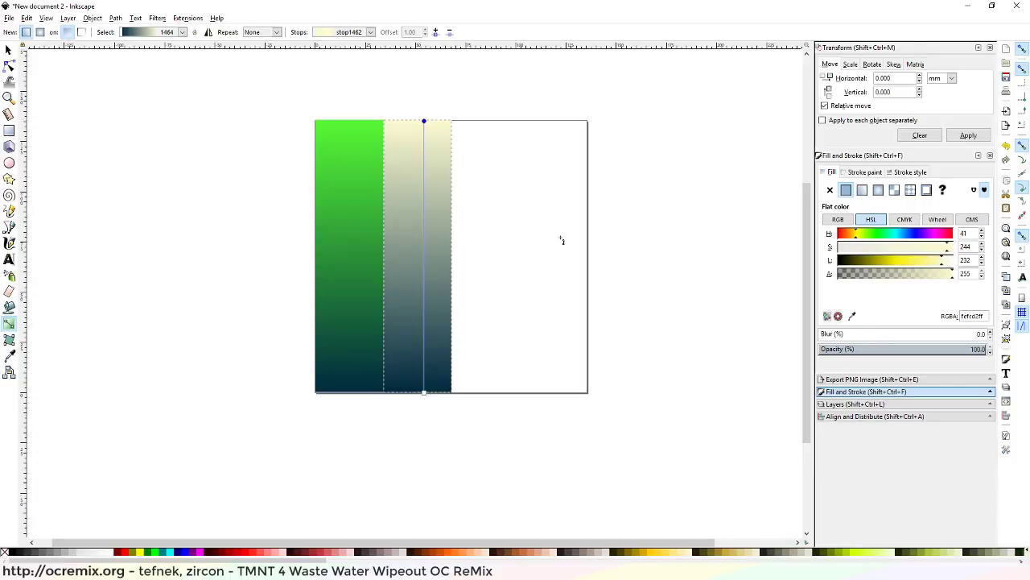
# Adjust the bottom stop's hue, saturation and lightness until it is a dark olive green
pyautogui.click(424, 392)
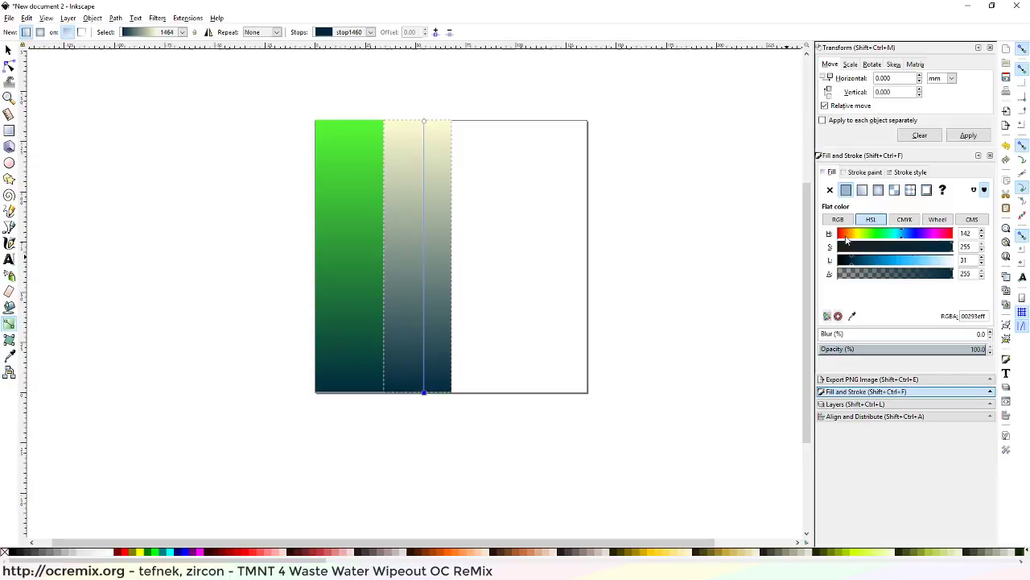
pyautogui.click(896, 235)
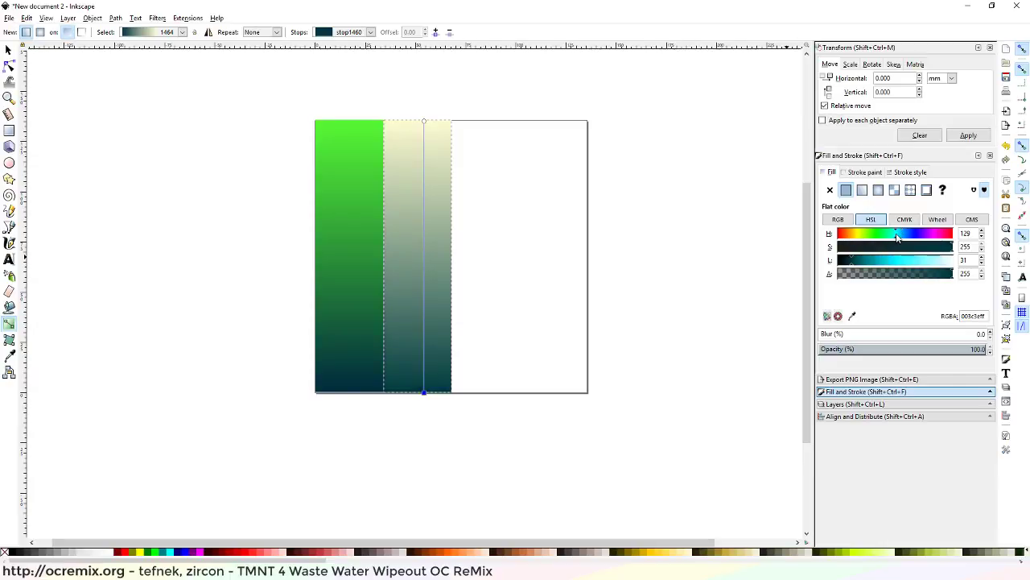
pyautogui.click(898, 235)
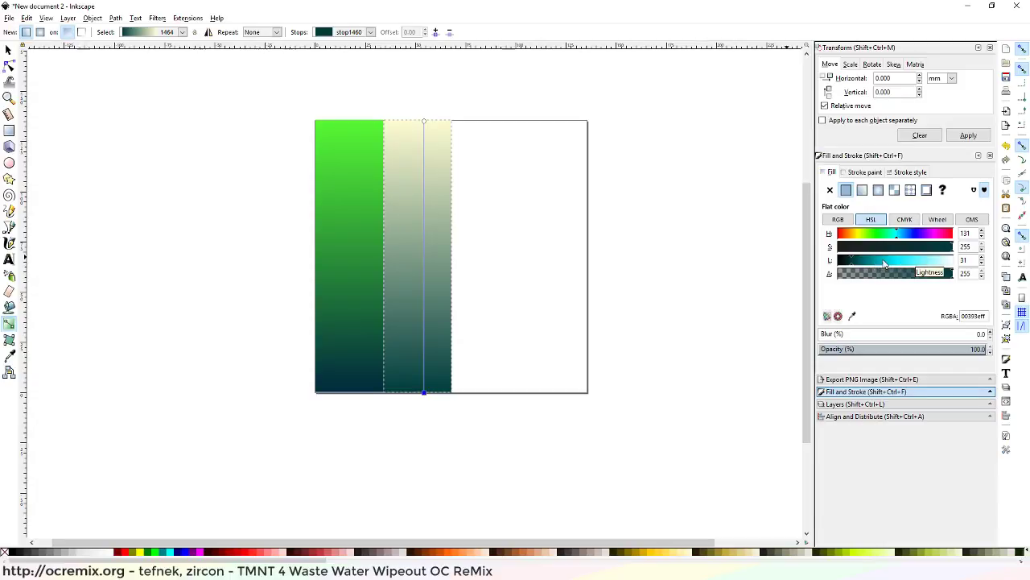
pyautogui.click(885, 260)
pyautogui.click(868, 259)
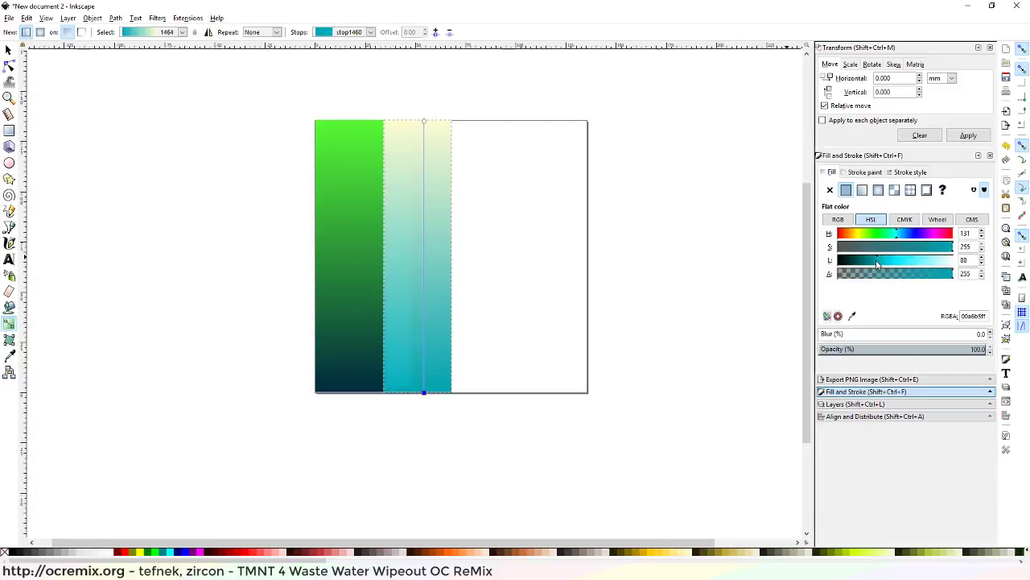
pyautogui.click(866, 234)
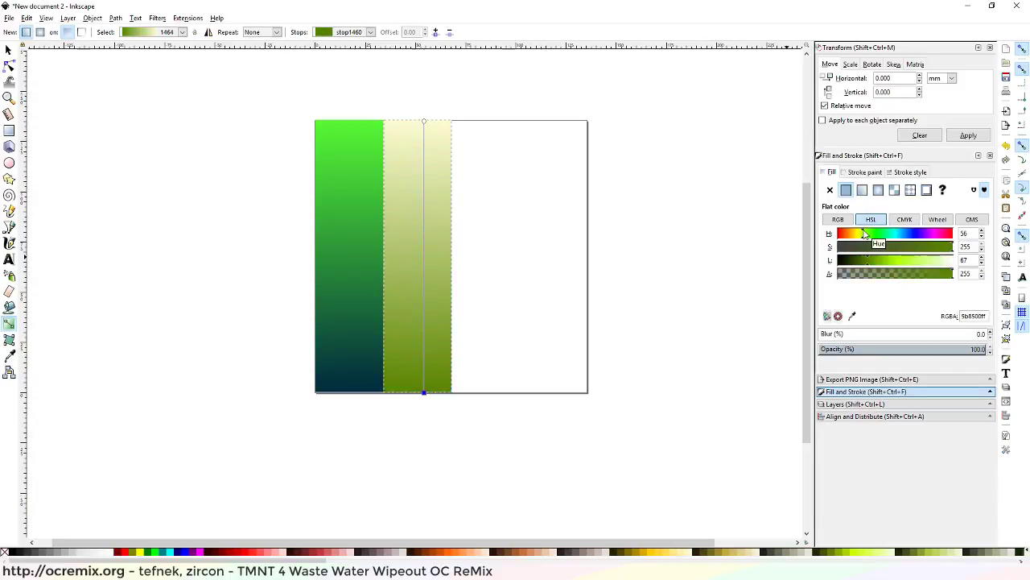
pyautogui.click(860, 233)
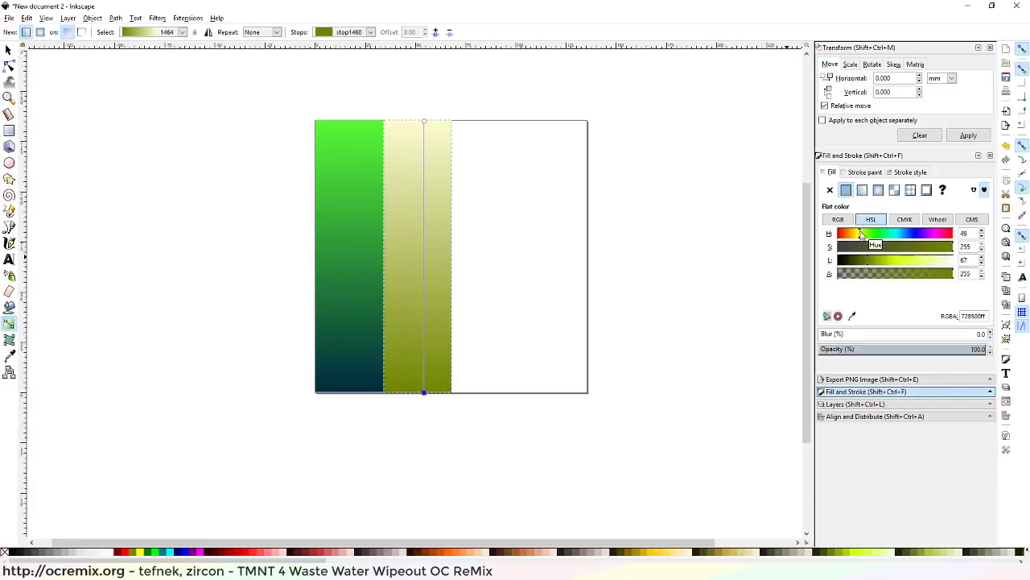
pyautogui.moveTo(929, 266); pyautogui.dragTo(903, 252)
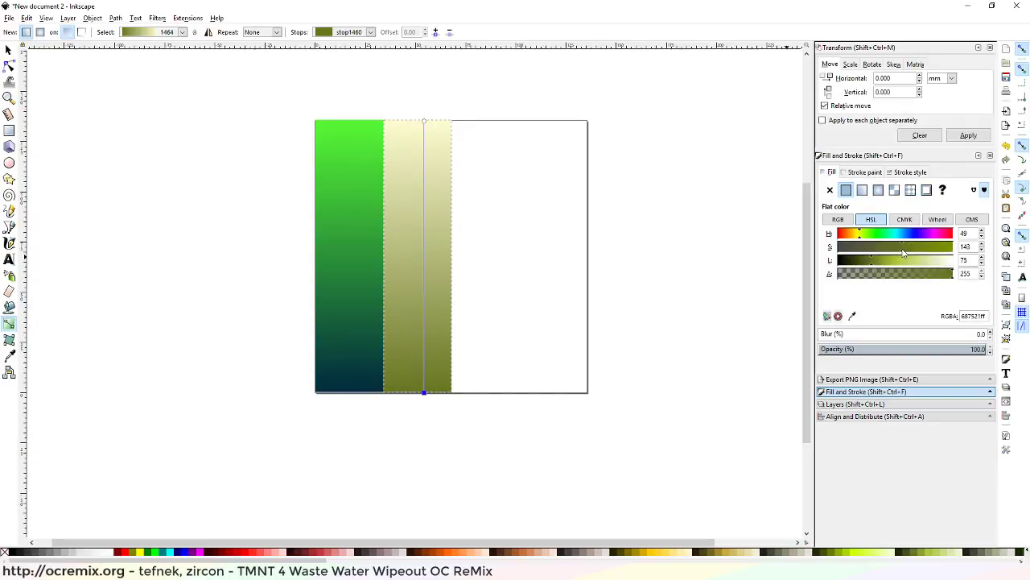
pyautogui.click(909, 261)
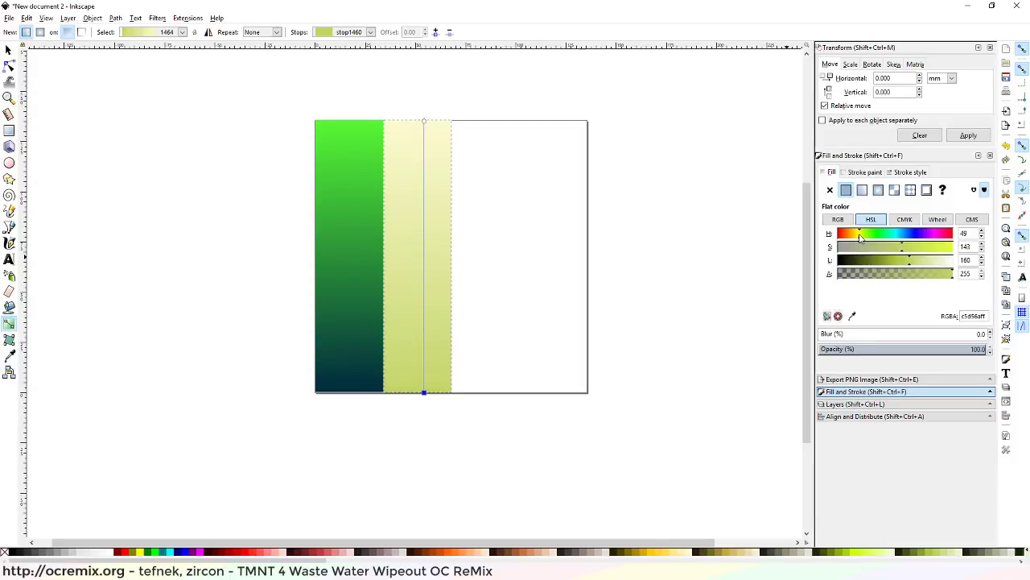
pyautogui.click(878, 247)
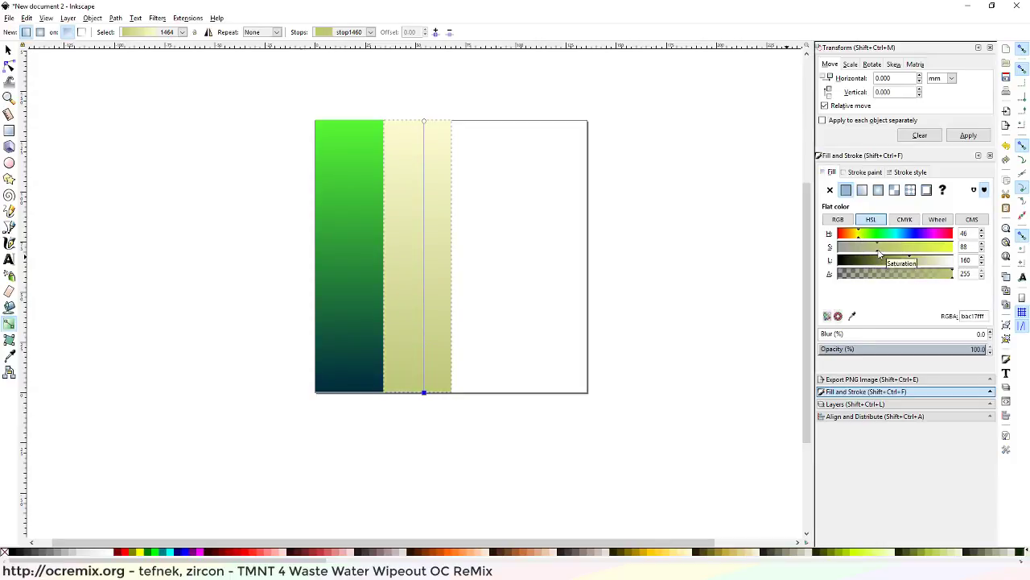
pyautogui.click(873, 248)
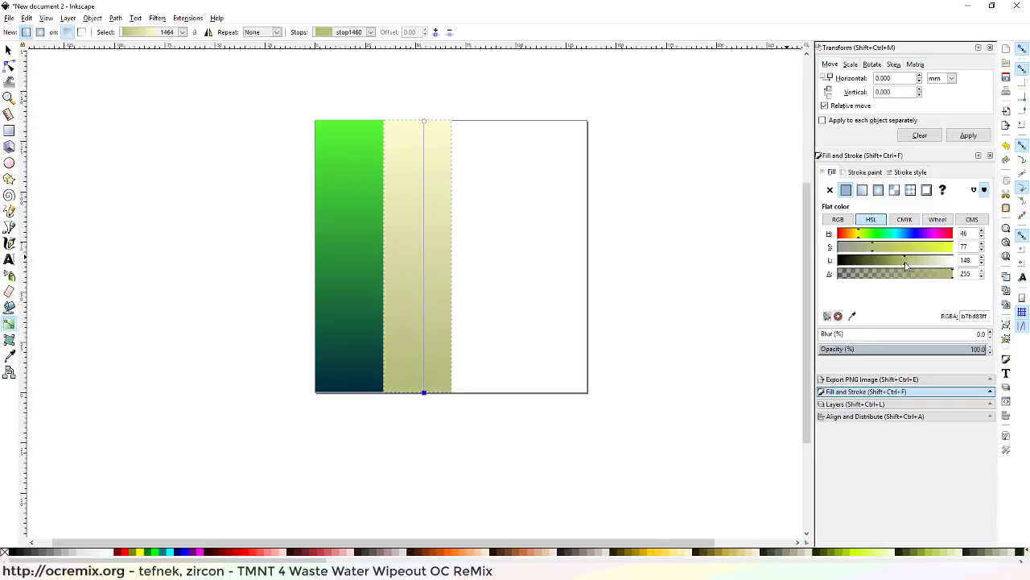
pyautogui.click(901, 262)
pyautogui.moveTo(903, 267); pyautogui.dragTo(885, 263)
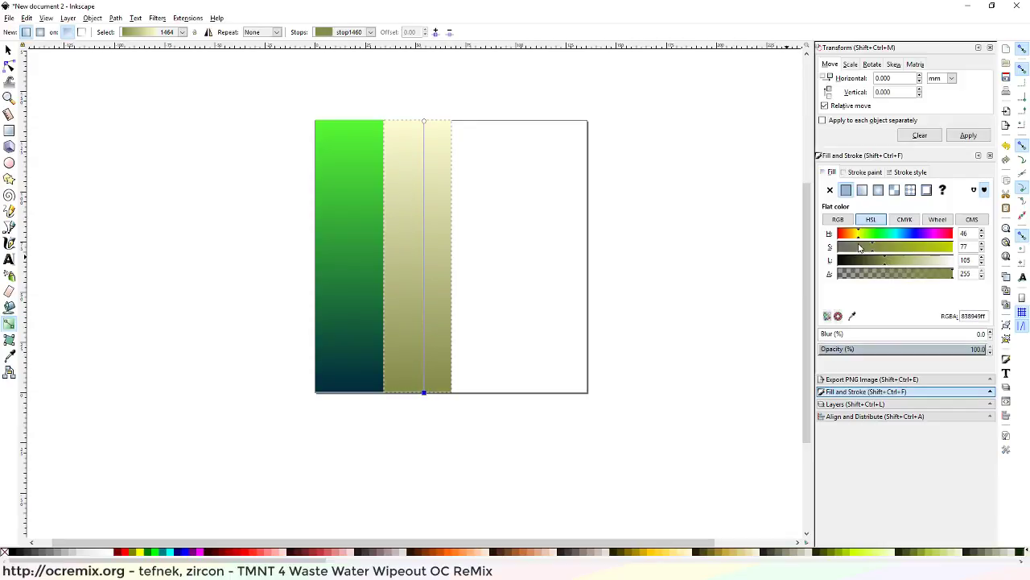
pyautogui.click(863, 233)
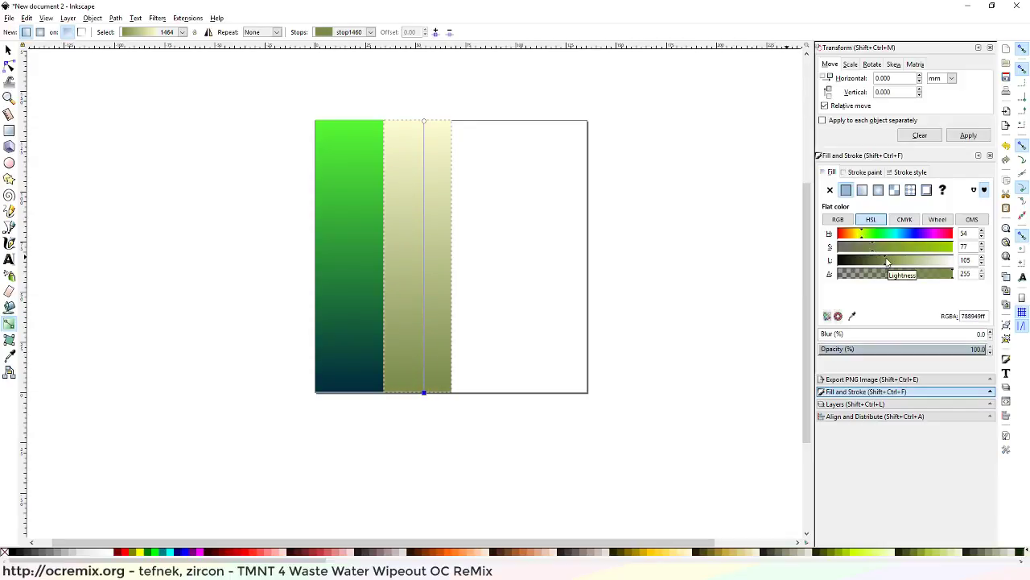
pyautogui.click(878, 263)
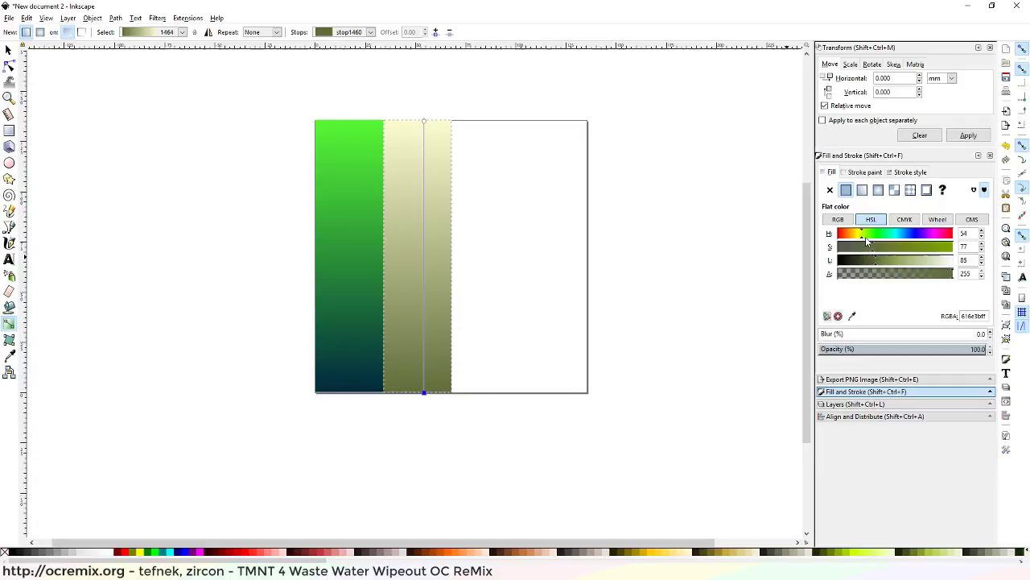
pyautogui.click(867, 235)
# Drag the top stop down so the pale cream extends further, keeping the bottom olive
pyautogui.moveTo(432, 125); pyautogui.dragTo(427, 191)
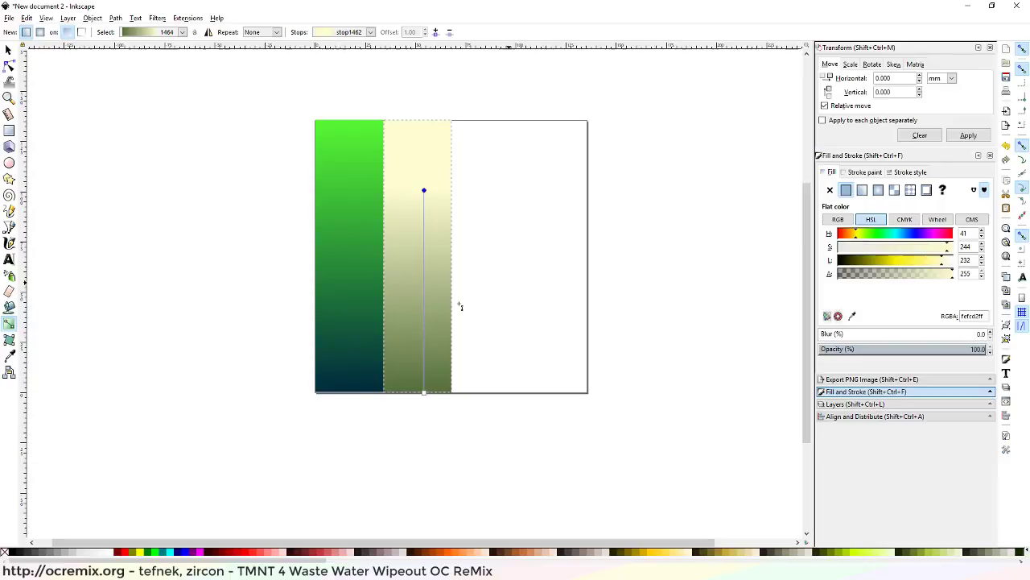
pyautogui.click(424, 392)
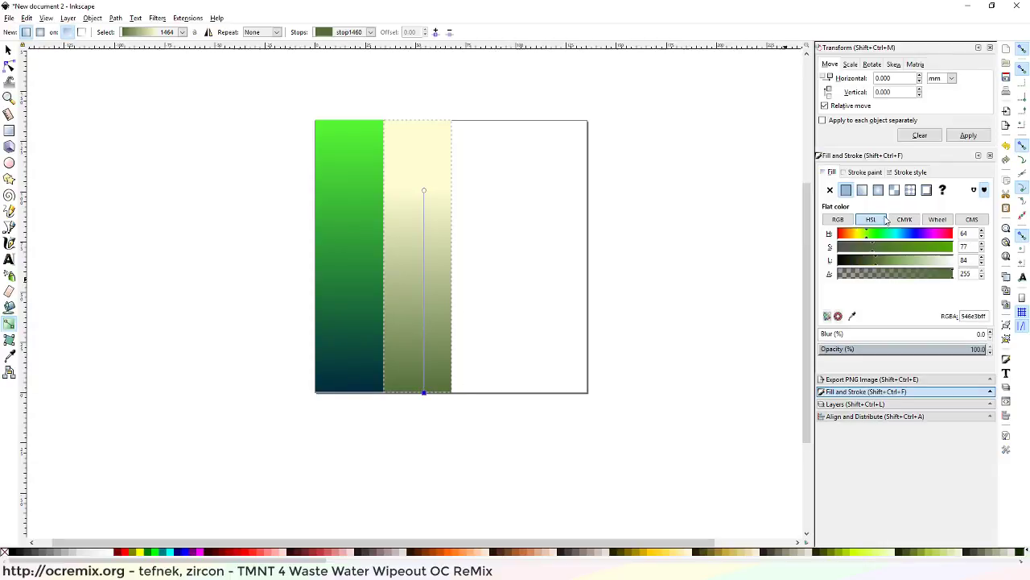
pyautogui.moveTo(863, 238); pyautogui.dragTo(860, 239)
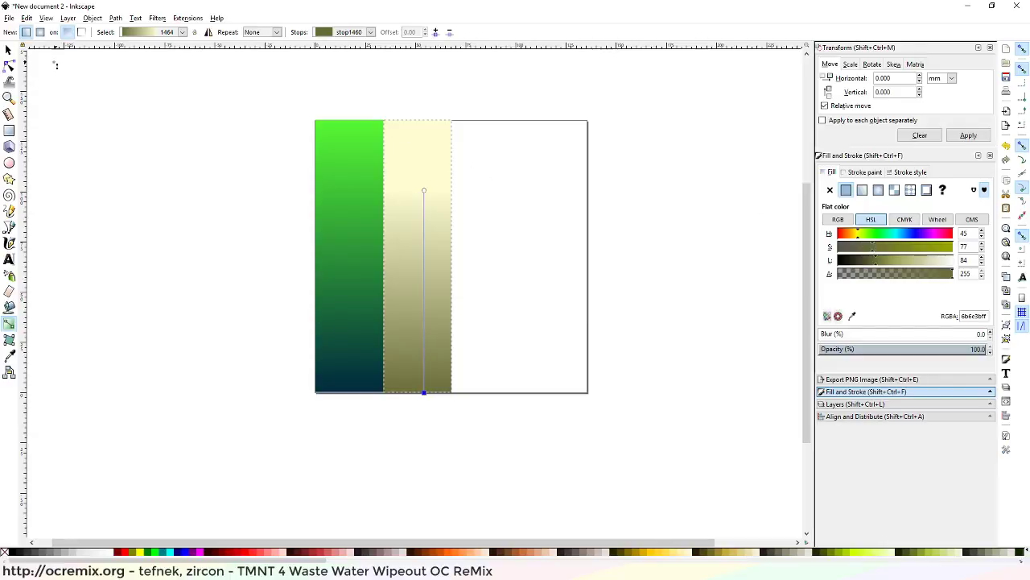
# Return to the Selector tool and select the olive gradient strip
pyautogui.click(8, 50)
pyautogui.click(185, 110)
pyautogui.click(444, 230)
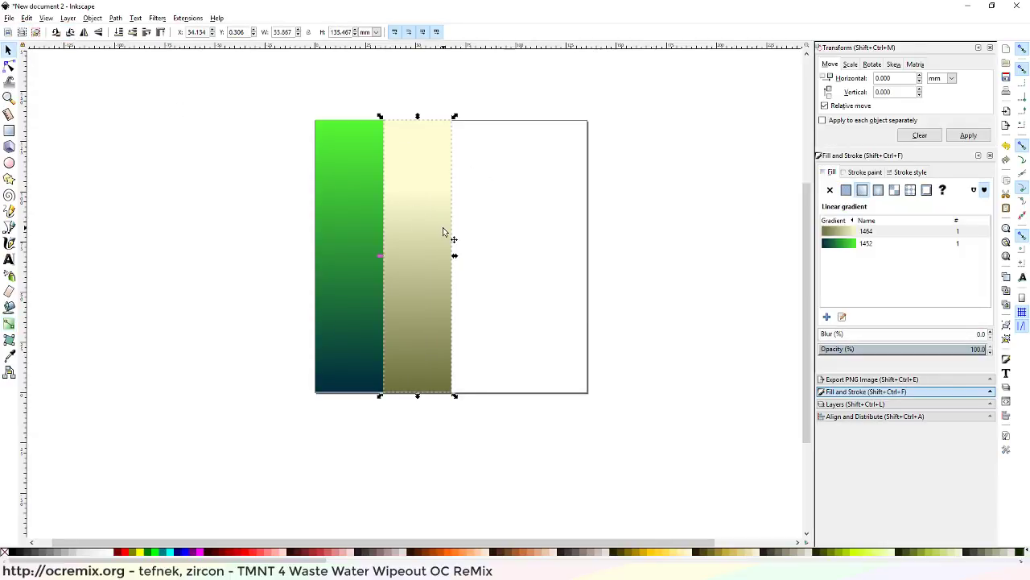
# Place a copy of the olive gradient strip in the third column and select it
pyautogui.moveTo(452, 271); pyautogui.dragTo(489, 281)
pyautogui.click(629, 303)
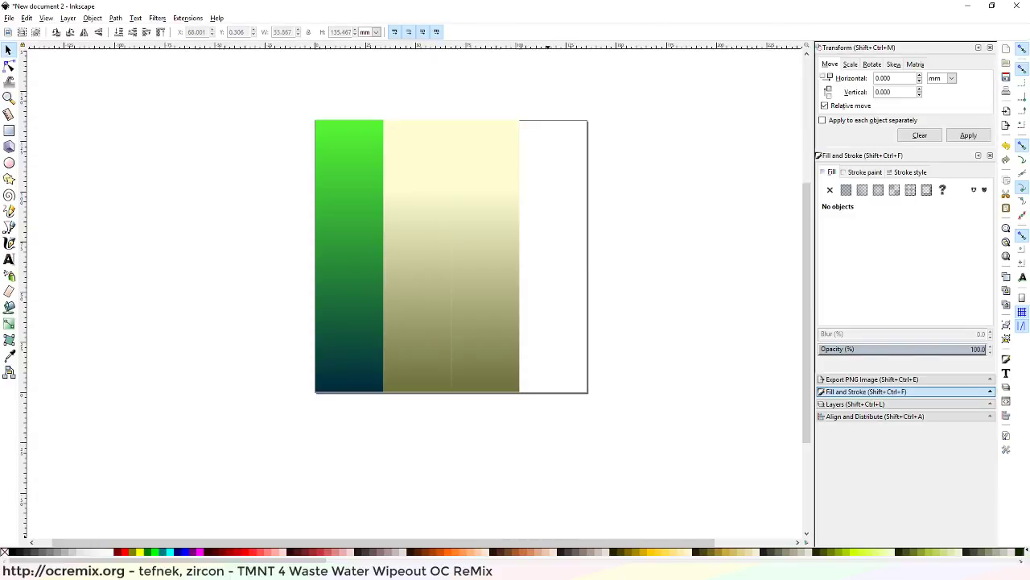
pyautogui.moveTo(557, 579)
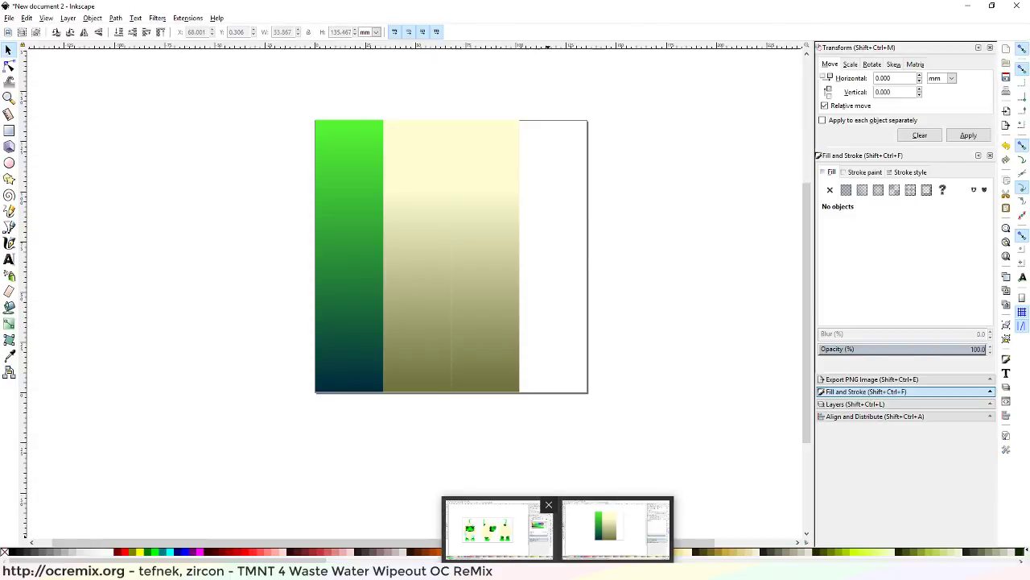
pyautogui.click(491, 527)
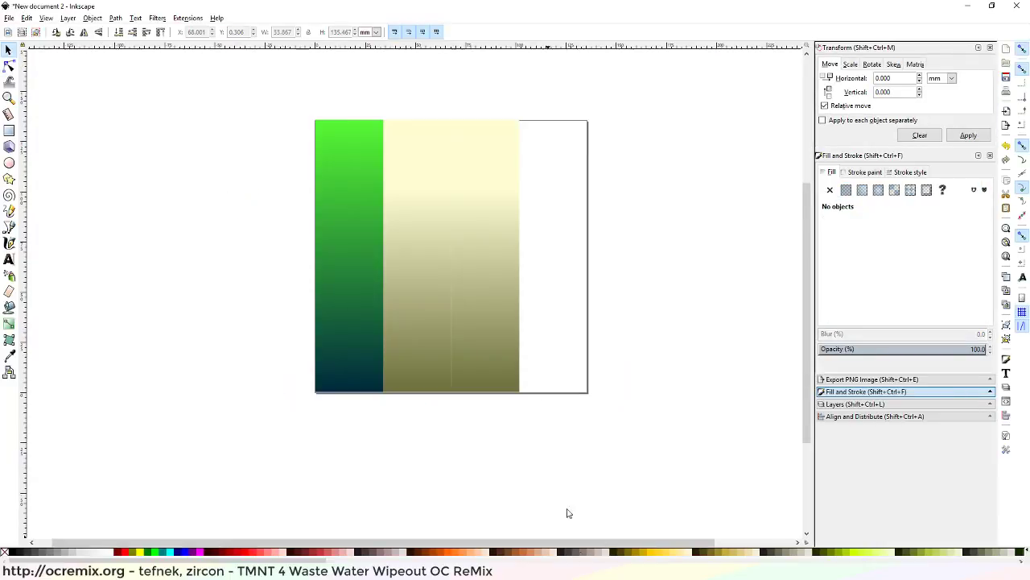
pyautogui.click(469, 276)
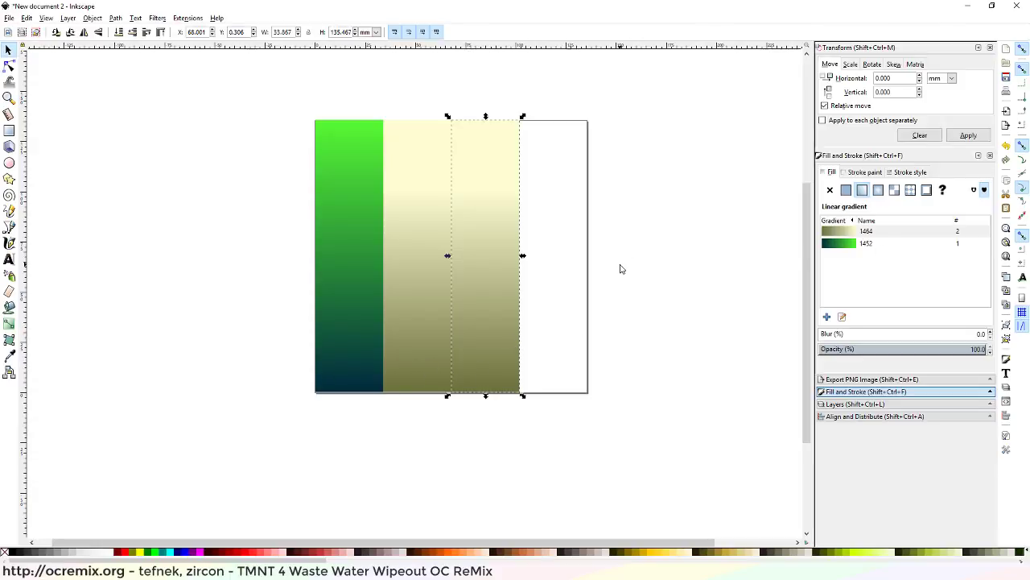
# Give the third strip's top stop the pale blue copied from the egg concept drawing
pyautogui.click(10, 323)
pyautogui.click(491, 191)
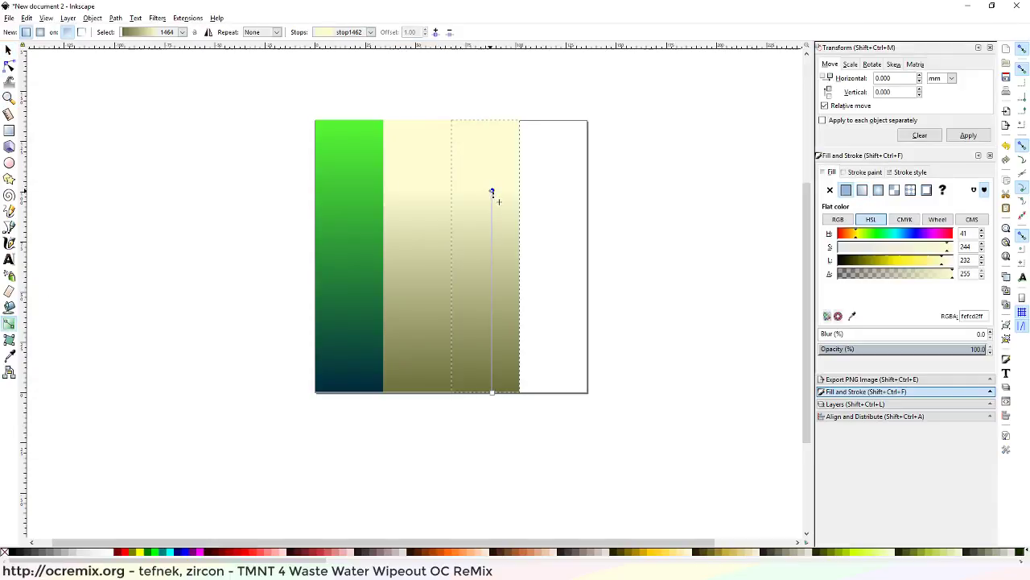
pyautogui.click(899, 234)
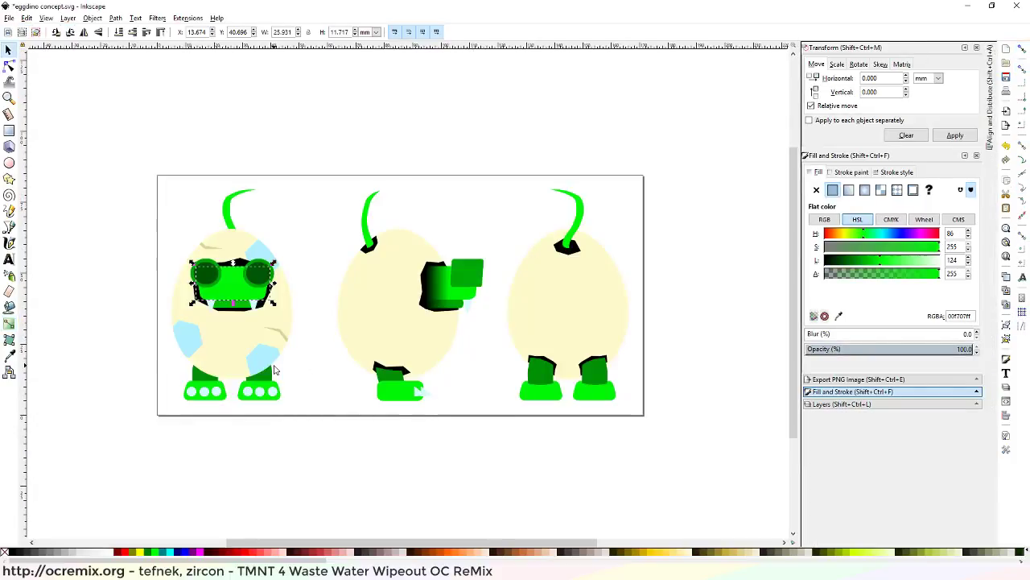
pyautogui.click(270, 360)
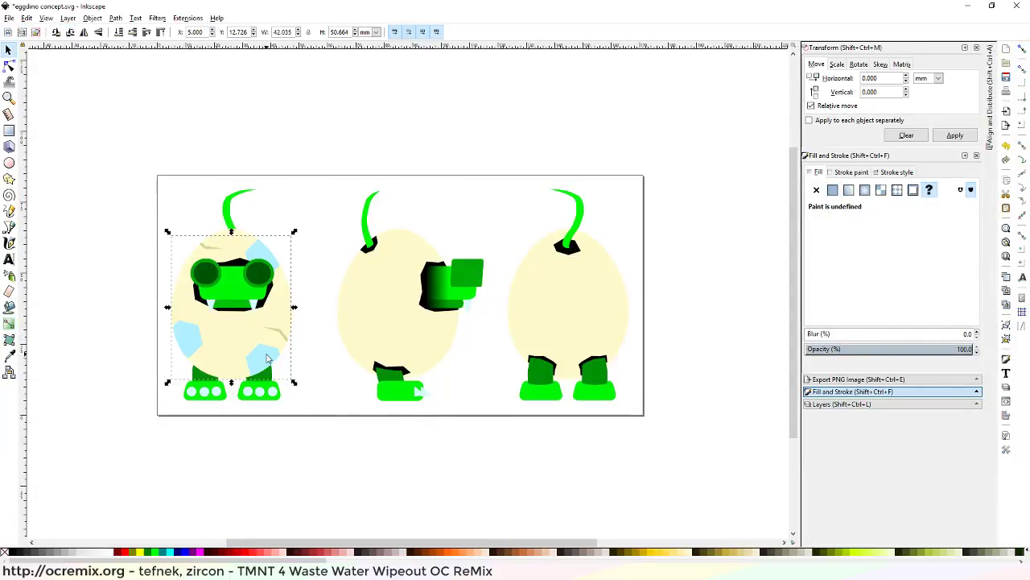
pyautogui.keyDown('ctrl'); pyautogui.click(269, 359); pyautogui.keyUp('ctrl')
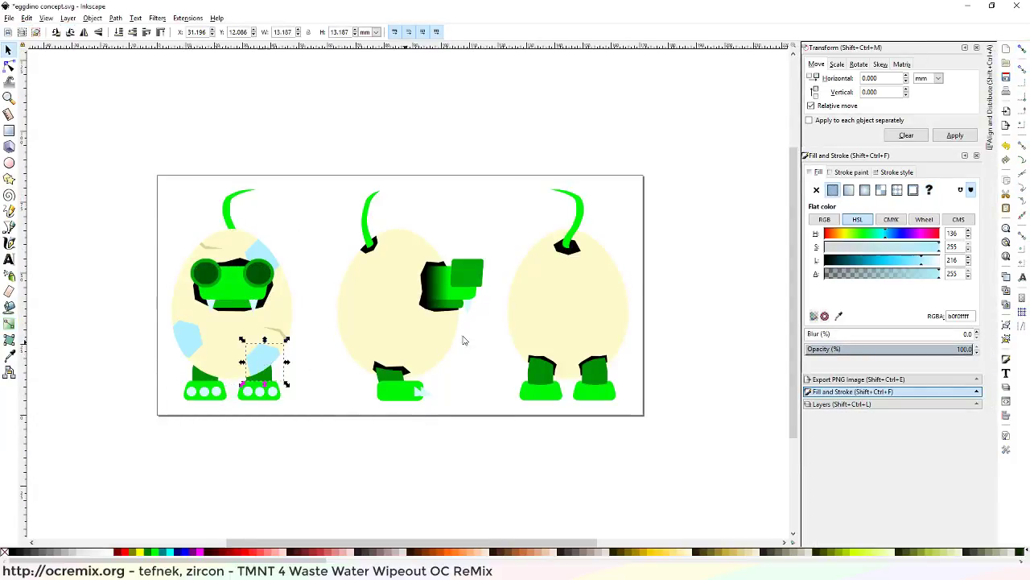
pyautogui.doubleClick(960, 316)
pyautogui.hotkey('ctrl', 'c')
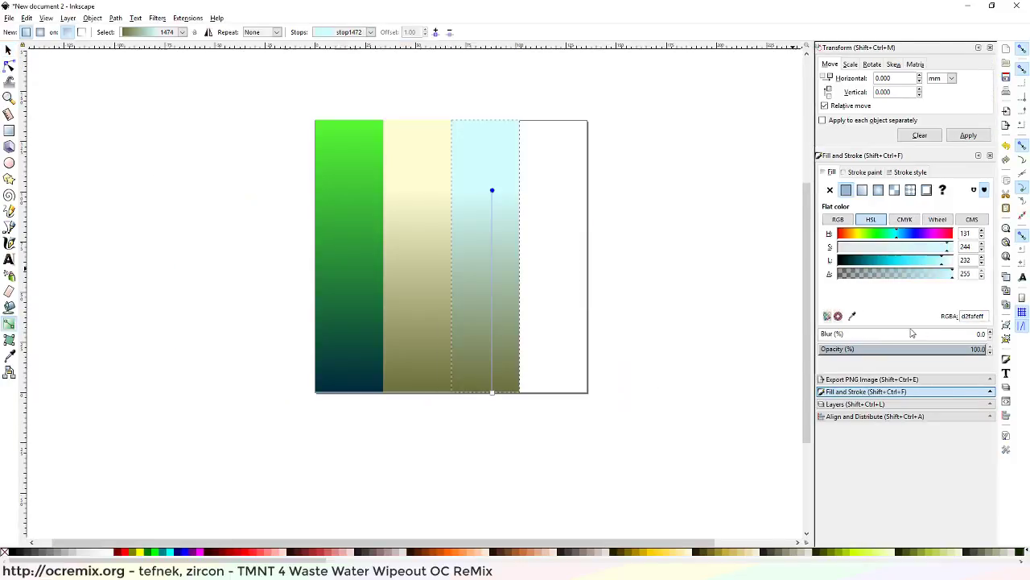
pyautogui.doubleClick(958, 317)
pyautogui.hotkey('ctrl', 'v')
pyautogui.press('Return')
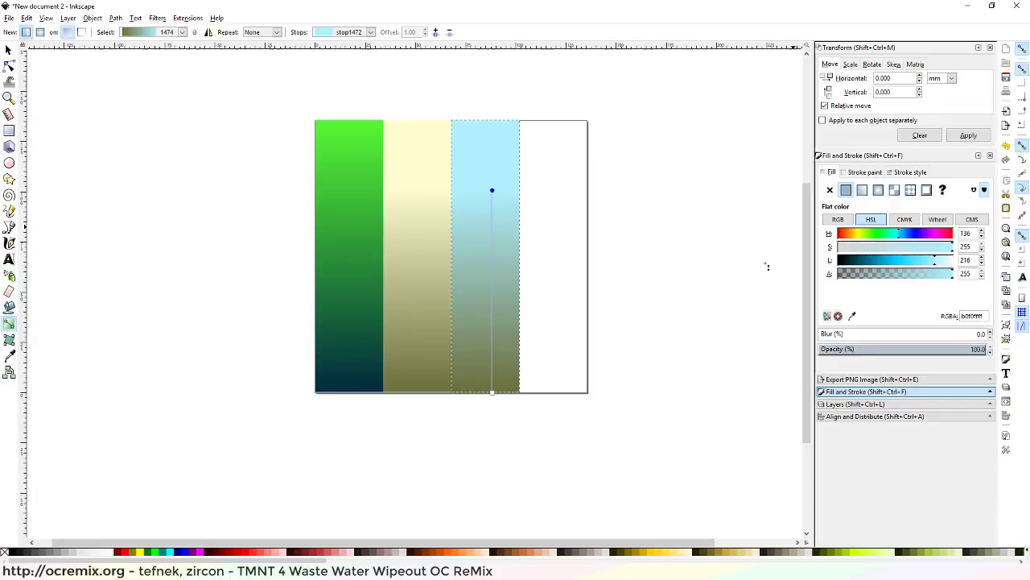
# Paste the light blue b0f0ffff into the third strip's bottom stop
pyautogui.rightClick(497, 394)
pyautogui.press('Escape')
pyautogui.click(492, 392)
pyautogui.doubleClick(963, 315)
pyautogui.hotkey('ctrl', 'v')
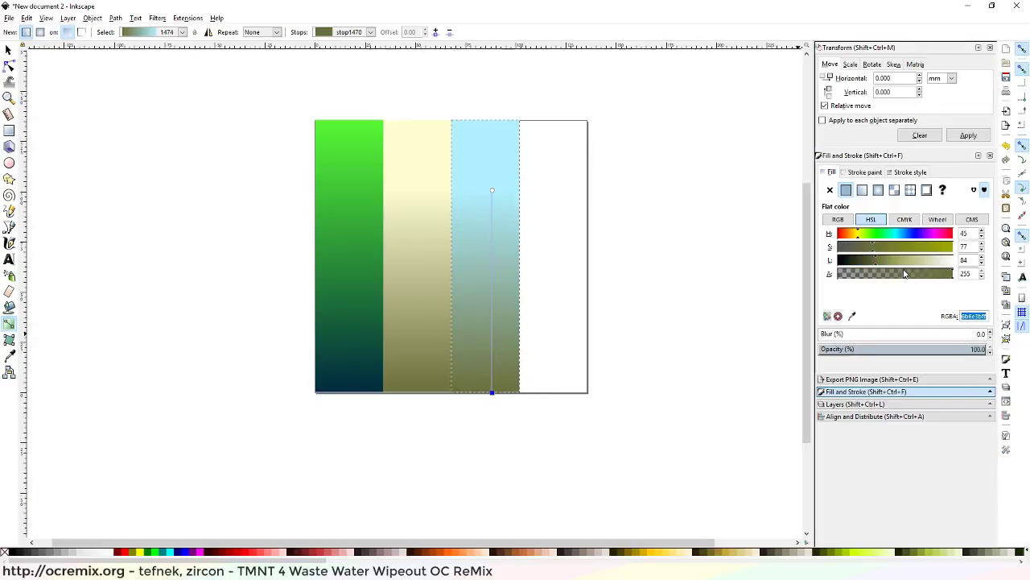
pyautogui.press('Return')
# Darken and resaturate the third strip's bottom stop into a deep blue
pyautogui.click(905, 263)
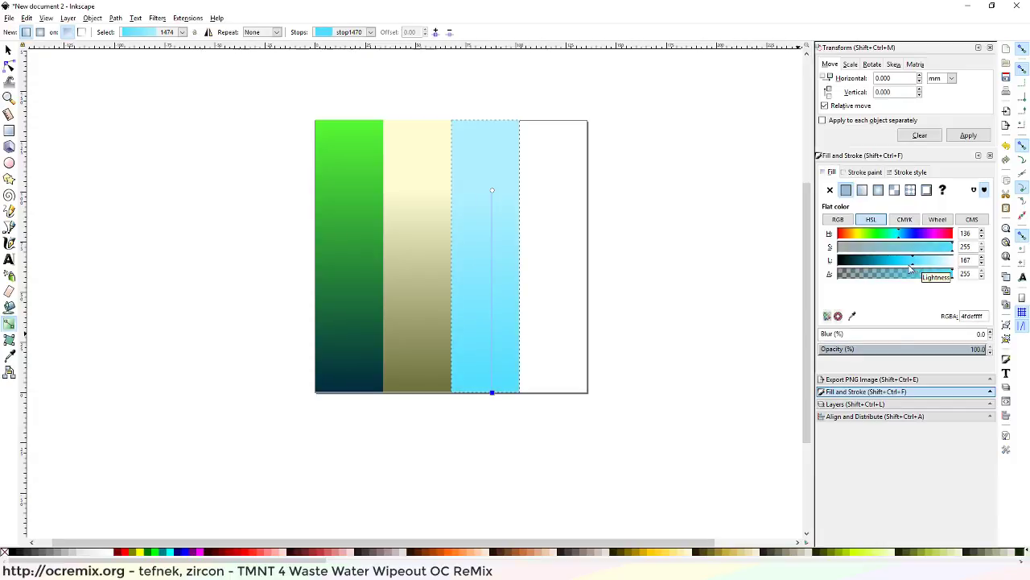
pyautogui.click(905, 246)
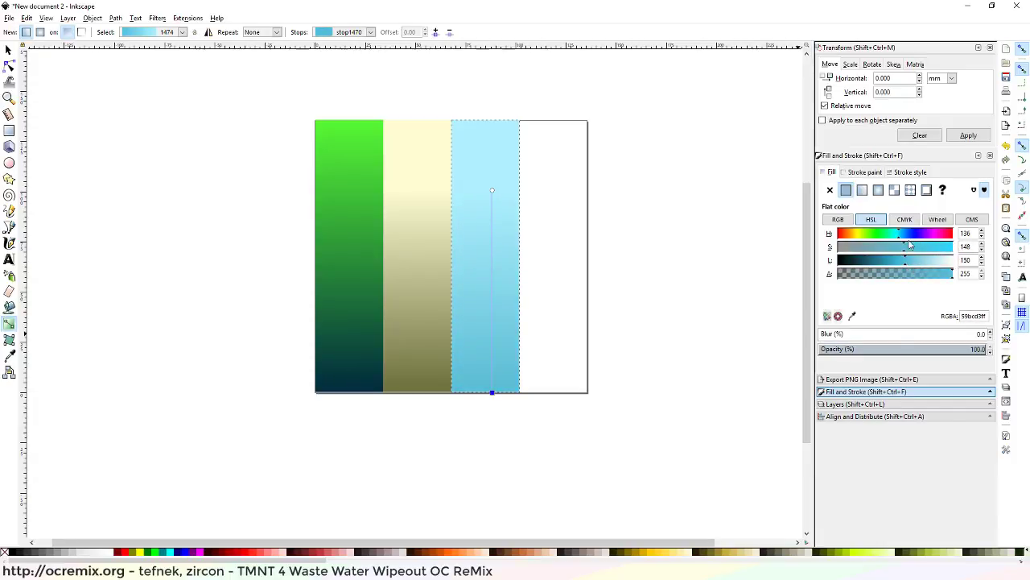
pyautogui.click(903, 238)
pyautogui.moveTo(923, 249); pyautogui.dragTo(912, 255)
pyautogui.click(904, 238)
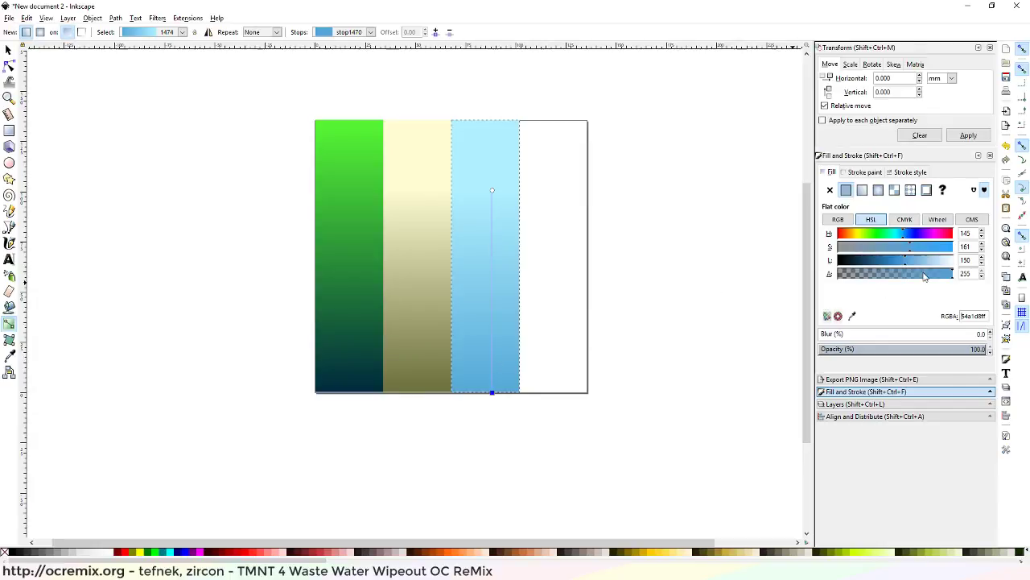
pyautogui.click(931, 246)
pyautogui.moveTo(901, 262); pyautogui.dragTo(888, 263)
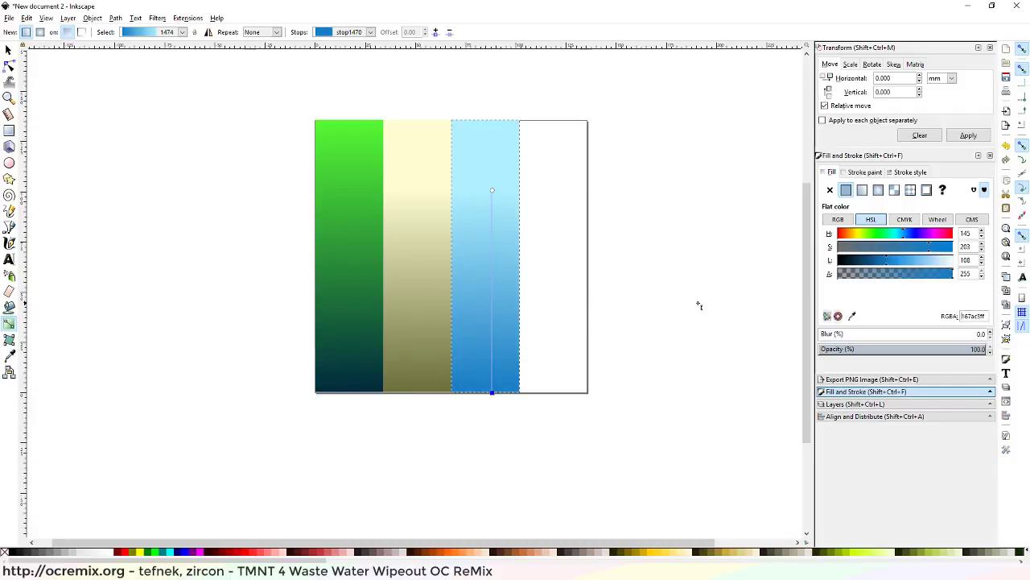
pyautogui.moveTo(905, 234); pyautogui.dragTo(877, 259)
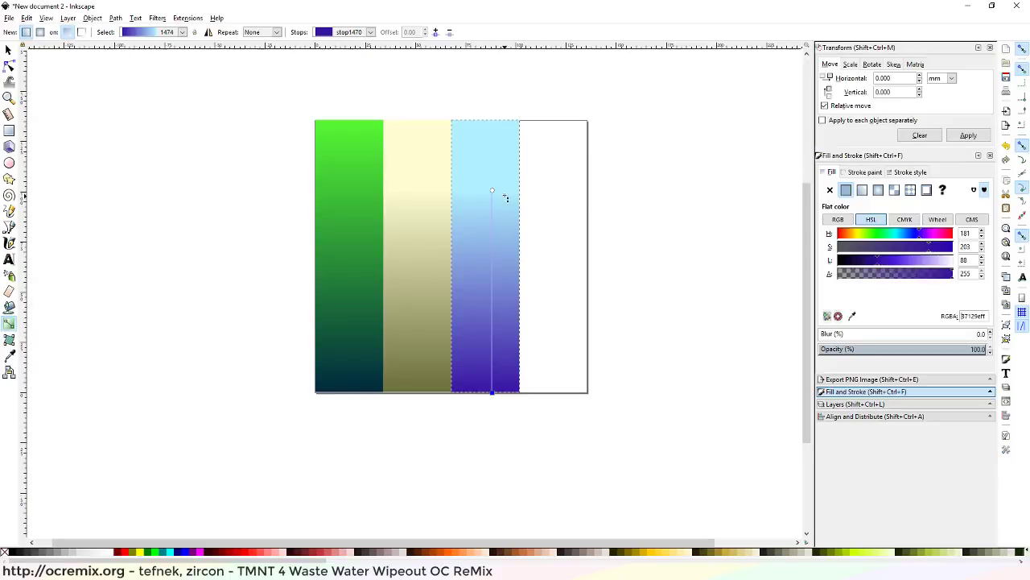
# Move the light cyan stop to the strip's top and refine the bottom to royal blue
pyautogui.moveTo(493, 191); pyautogui.dragTo(492, 125)
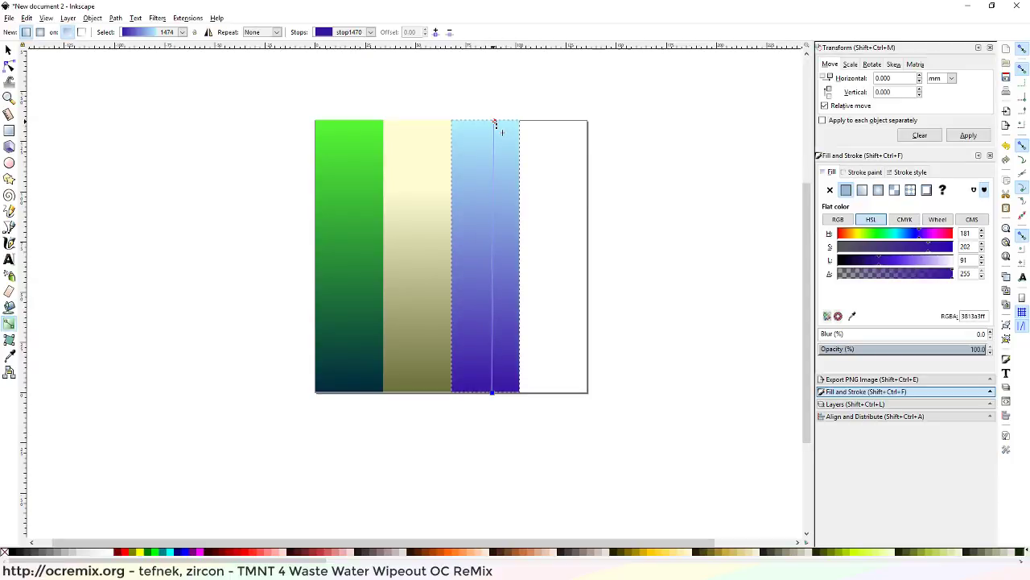
pyautogui.click(492, 123)
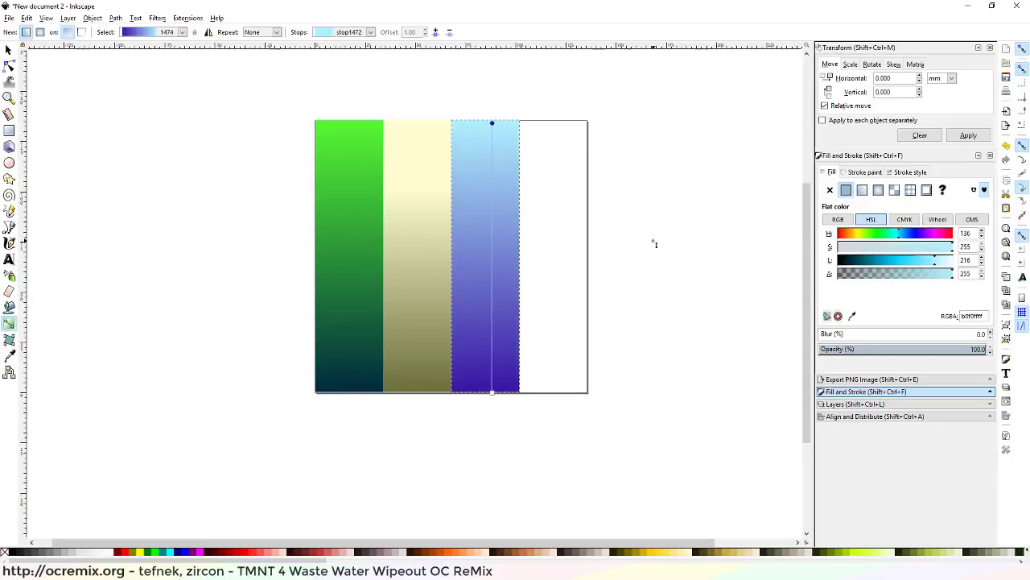
pyautogui.click(892, 238)
pyautogui.moveTo(892, 239); pyautogui.dragTo(898, 239)
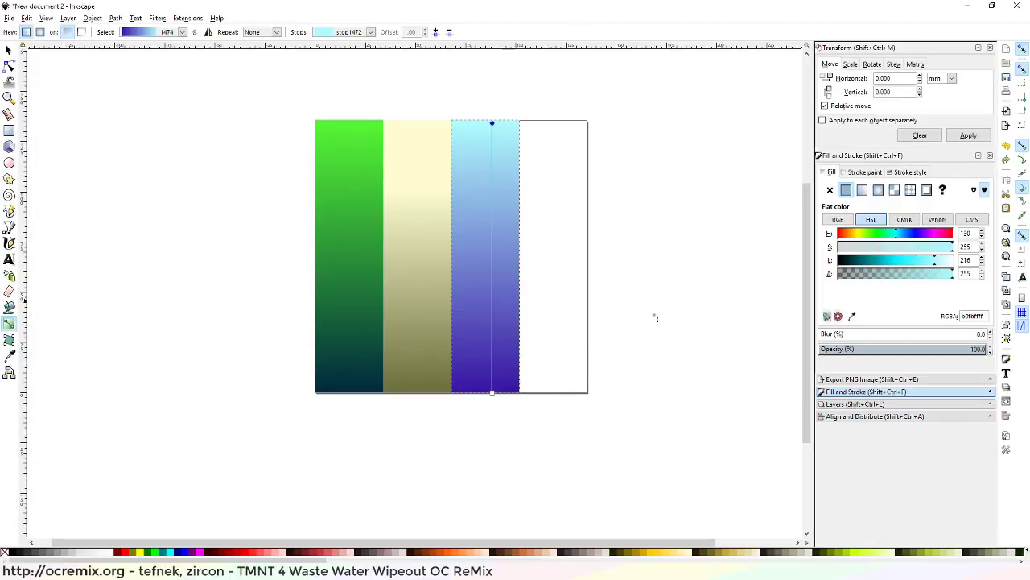
pyautogui.click(492, 392)
pyautogui.moveTo(920, 234); pyautogui.dragTo(887, 264)
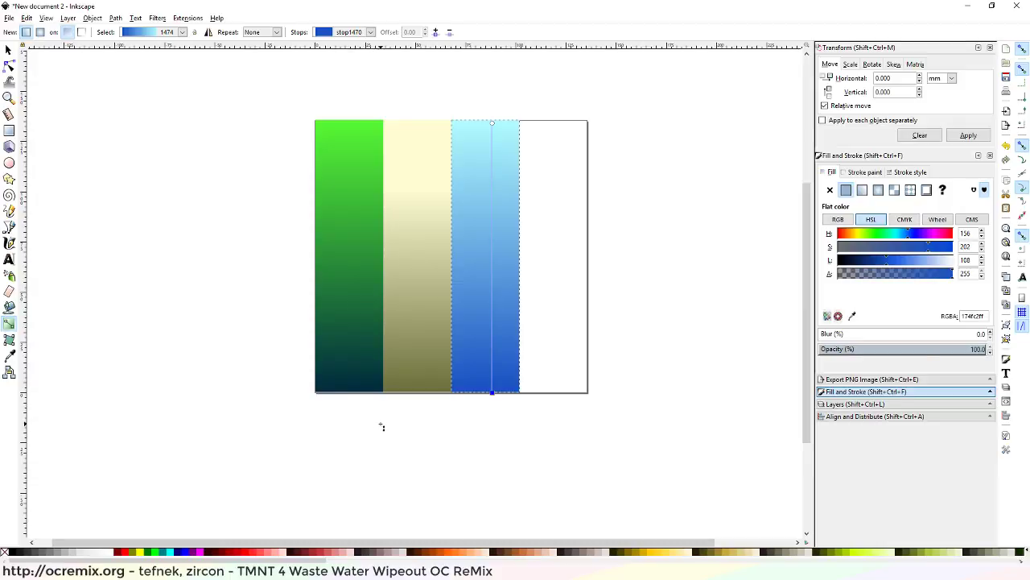
pyautogui.click(8, 50)
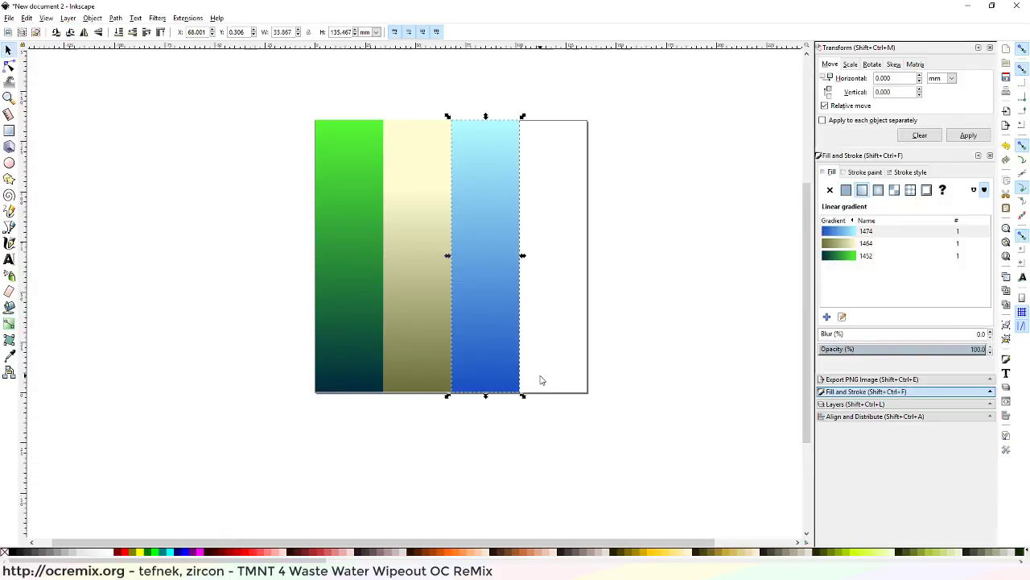
# Duplicate the beige strip into the empty fourth slot
pyautogui.moveTo(497, 287); pyautogui.dragTo(563, 275)
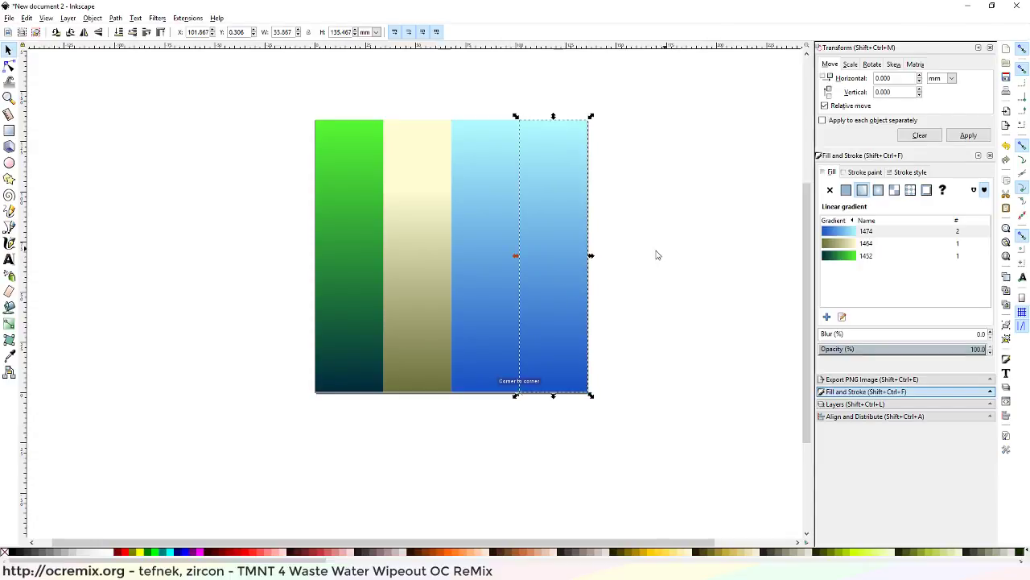
pyautogui.press('Delete')
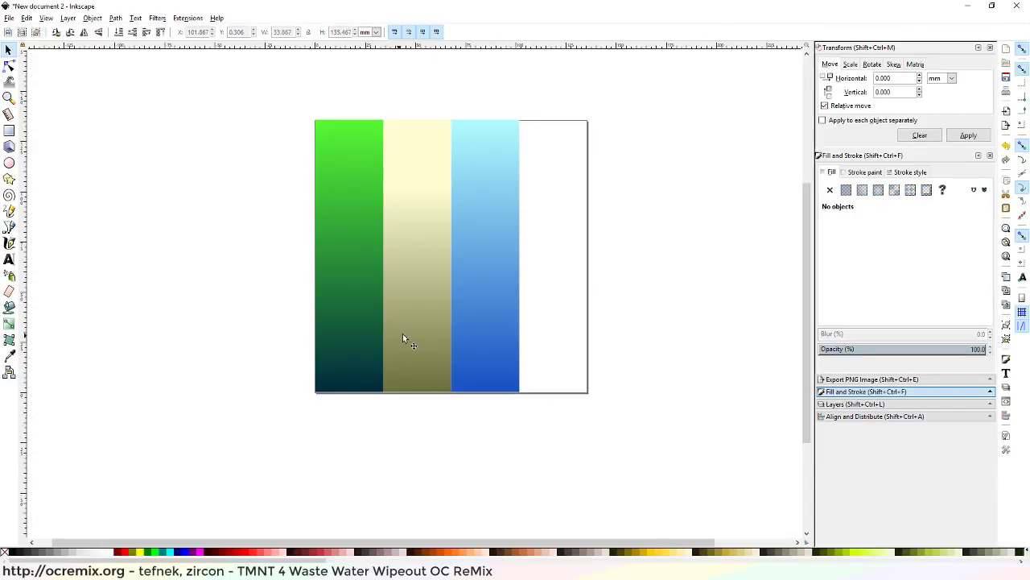
pyautogui.click(424, 333)
pyautogui.hotkey('ctrl', 'd')
pyautogui.moveTo(429, 314); pyautogui.dragTo(570, 311)
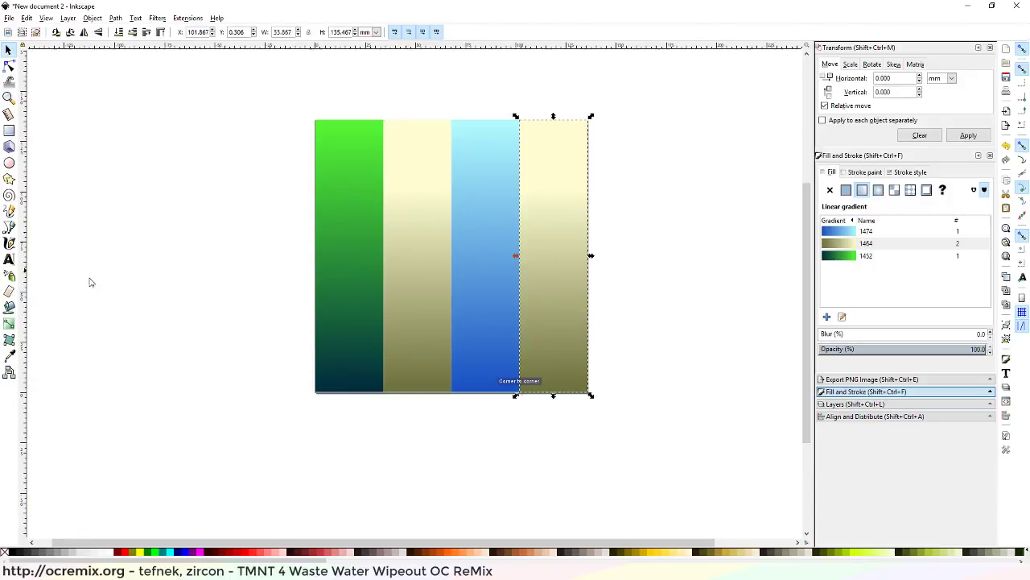
# Raise the fourth strip's gradient top, making it near-white blue and the bottom grey-blue
pyautogui.click(9, 324)
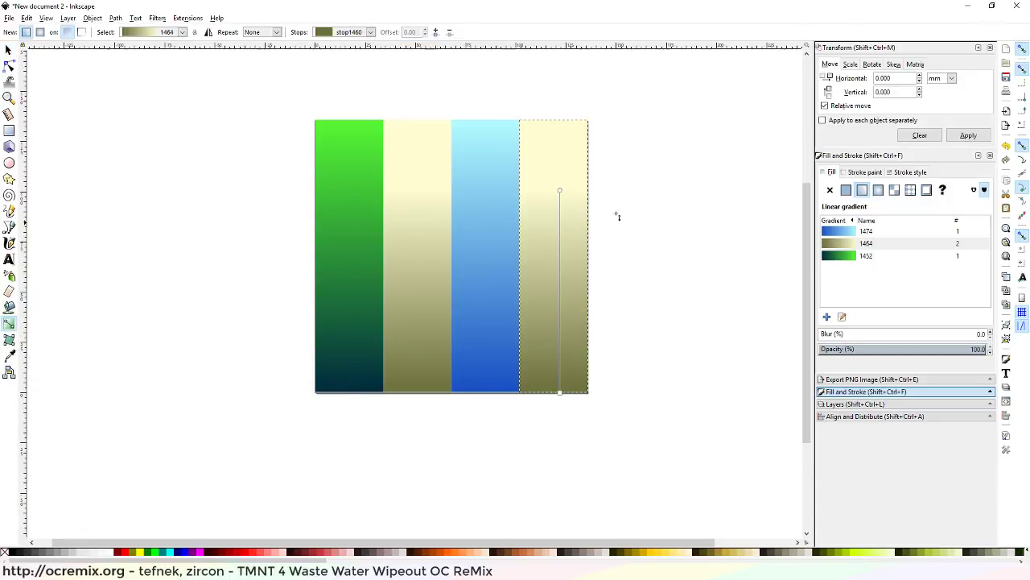
pyautogui.moveTo(562, 191); pyautogui.dragTo(561, 123)
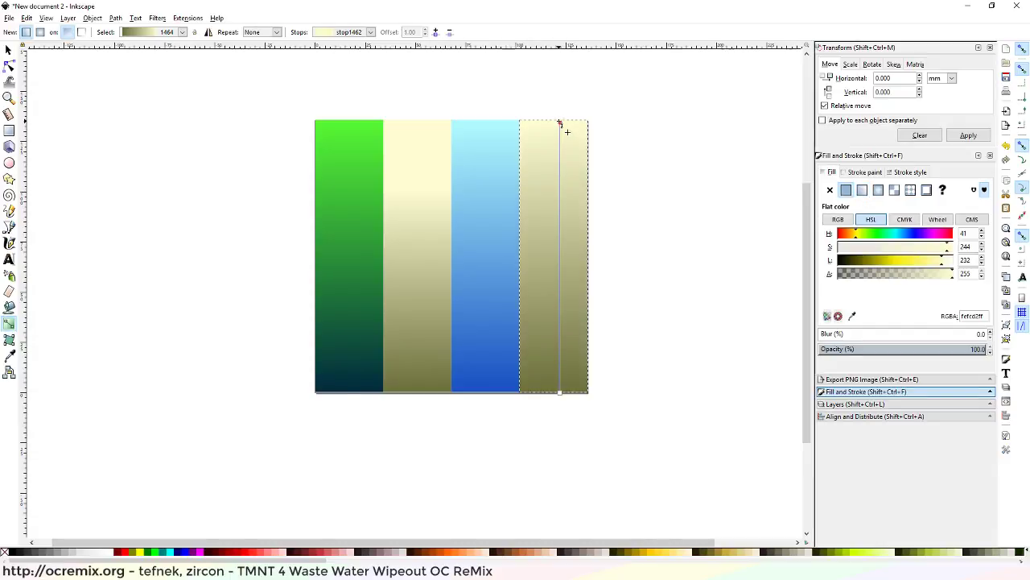
pyautogui.click(901, 235)
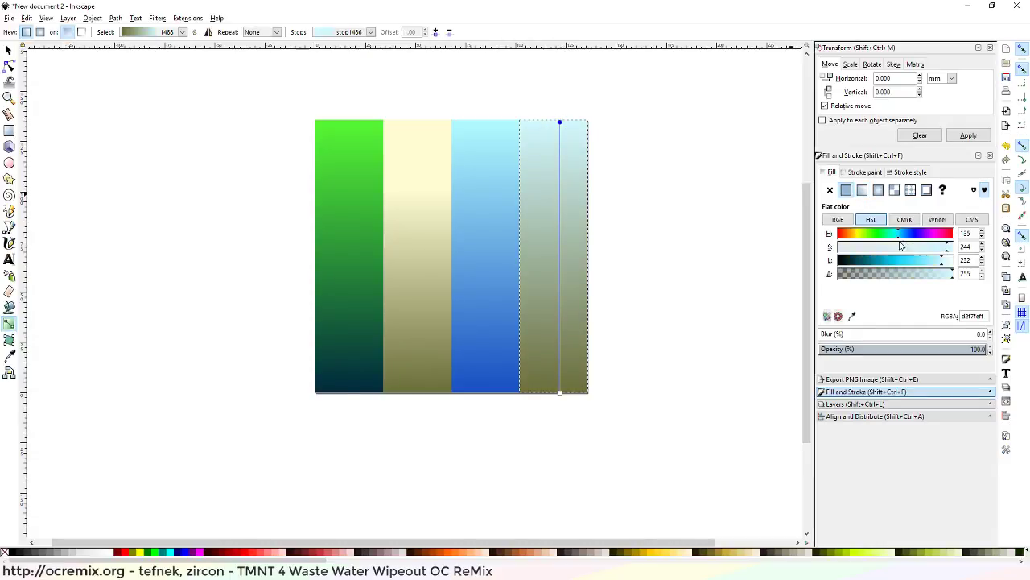
pyautogui.click(946, 259)
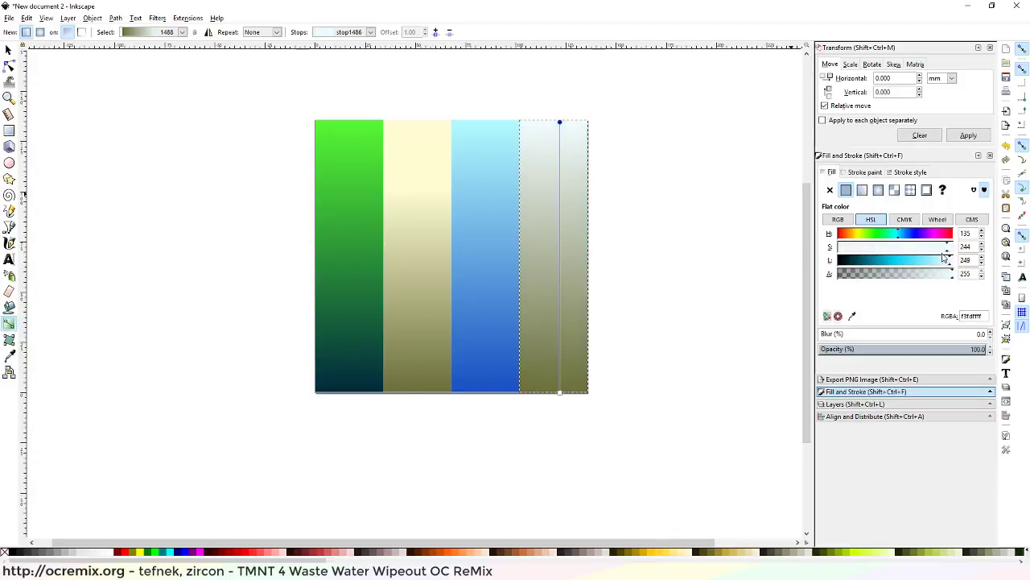
pyautogui.click(559, 393)
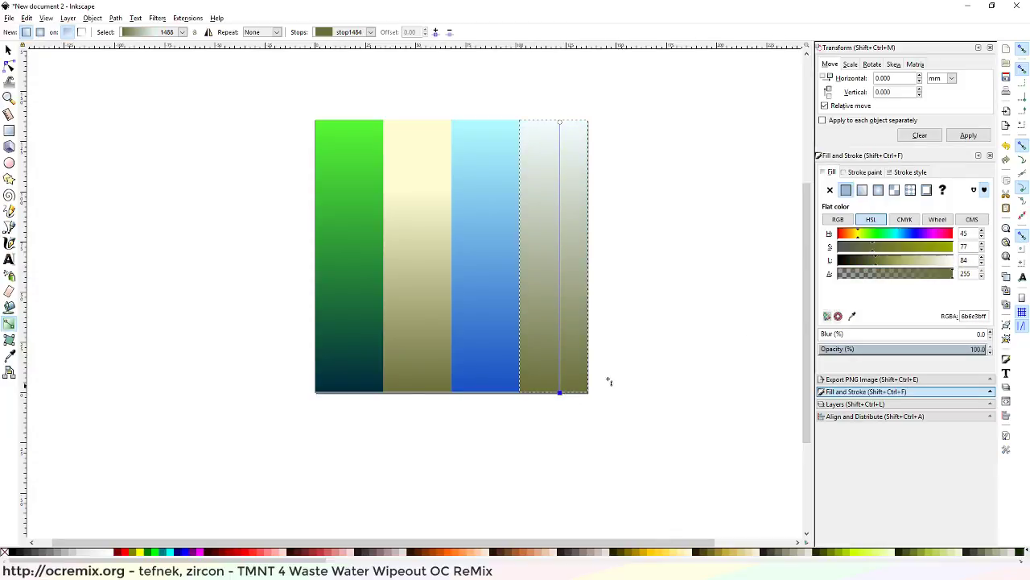
pyautogui.click(936, 259)
pyautogui.click(899, 234)
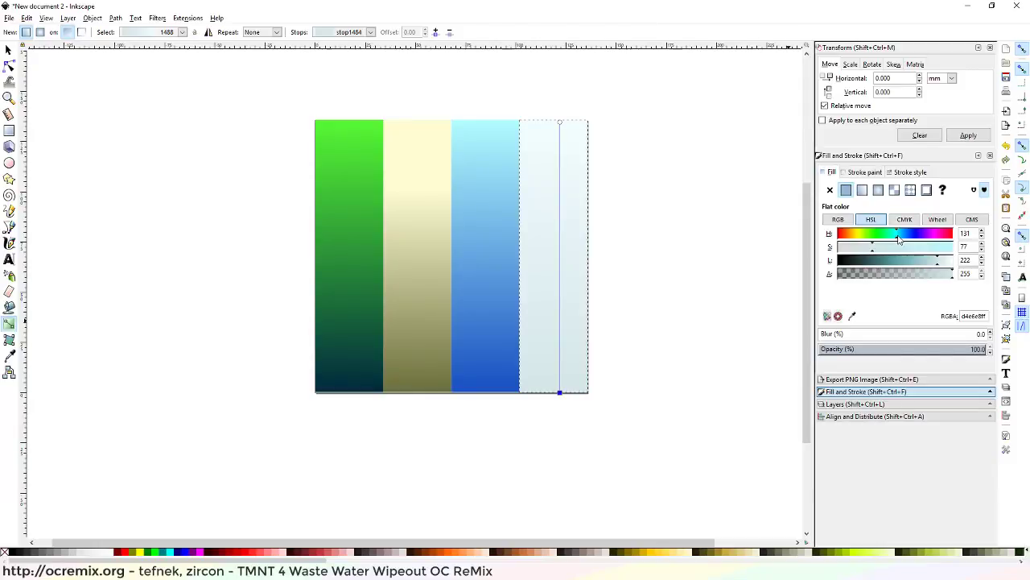
pyautogui.click(905, 259)
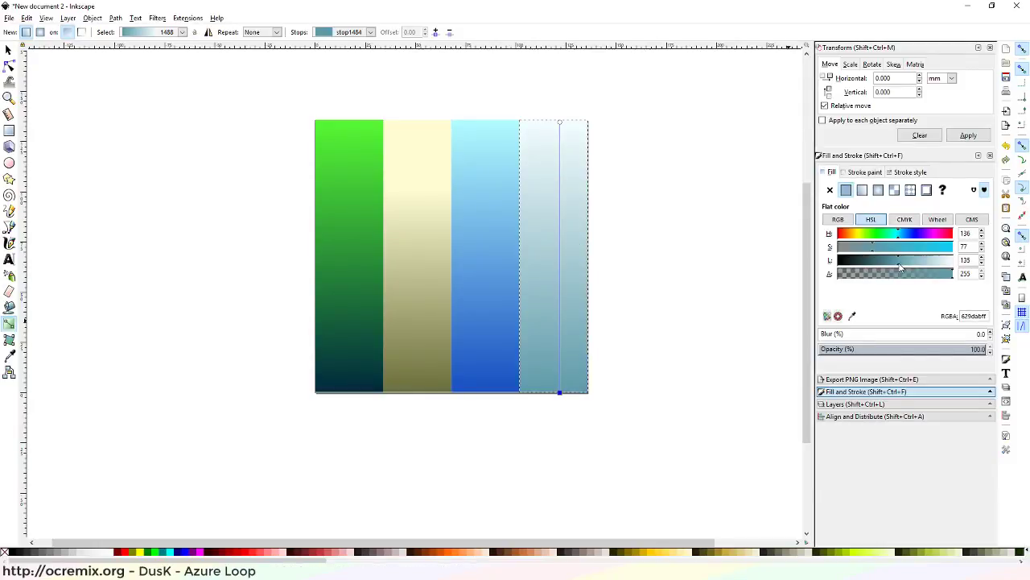
pyautogui.moveTo(906, 247); pyautogui.dragTo(877, 254)
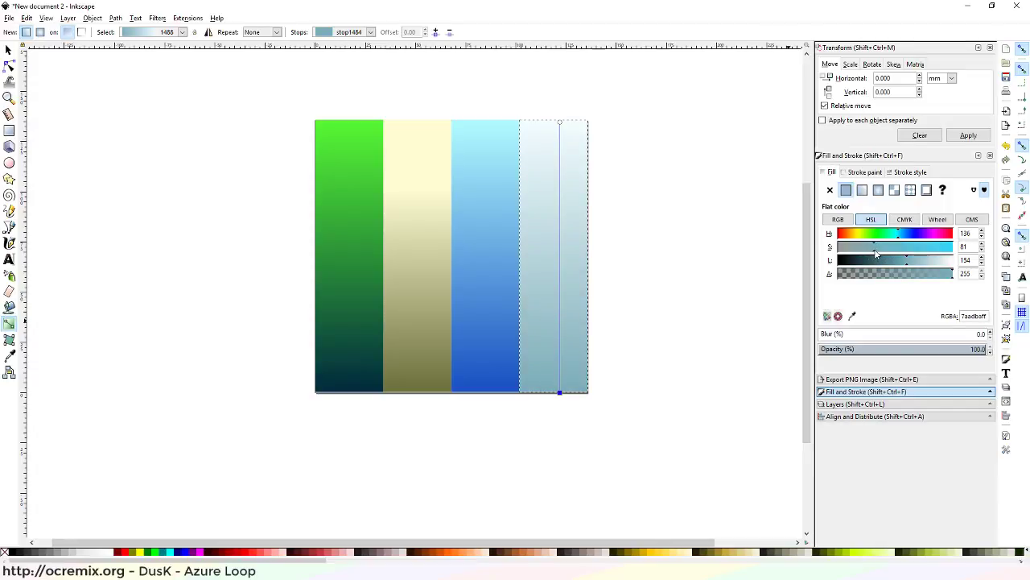
# Desaturate the top stop to near white at lightness 242 and move it partway down
pyautogui.click(559, 121)
pyautogui.moveTo(871, 251); pyautogui.dragTo(891, 250)
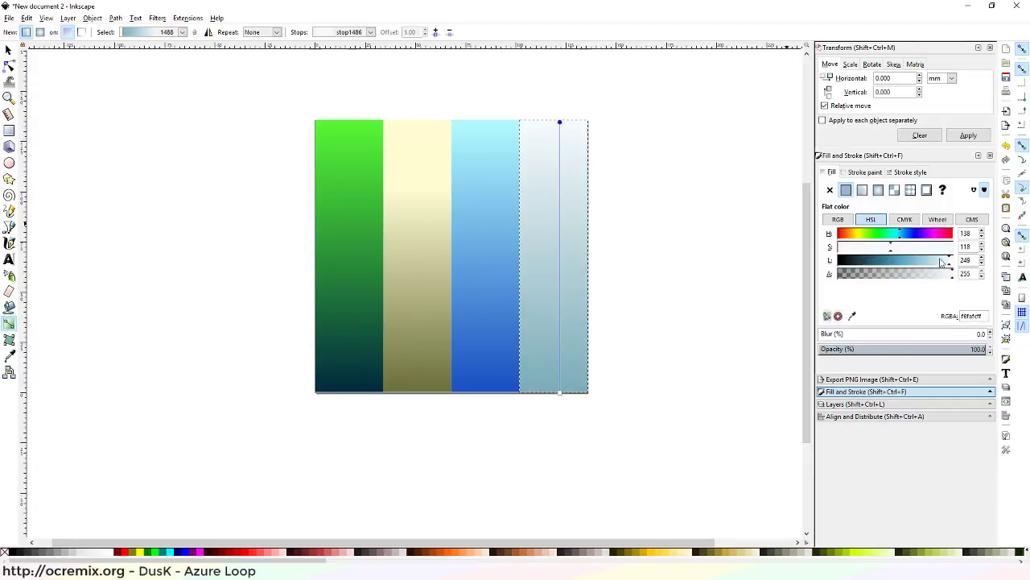
pyautogui.click(947, 263)
pyautogui.moveTo(949, 262); pyautogui.dragTo(951, 262)
pyautogui.moveTo(875, 252); pyautogui.dragTo(869, 253)
pyautogui.moveTo(560, 123); pyautogui.dragTo(561, 197)
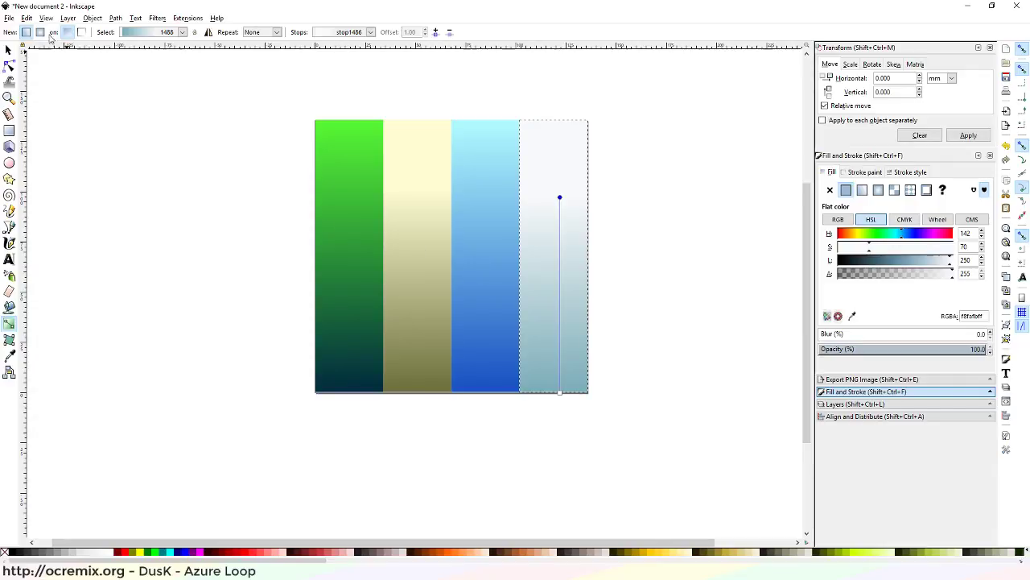
pyautogui.click(8, 17)
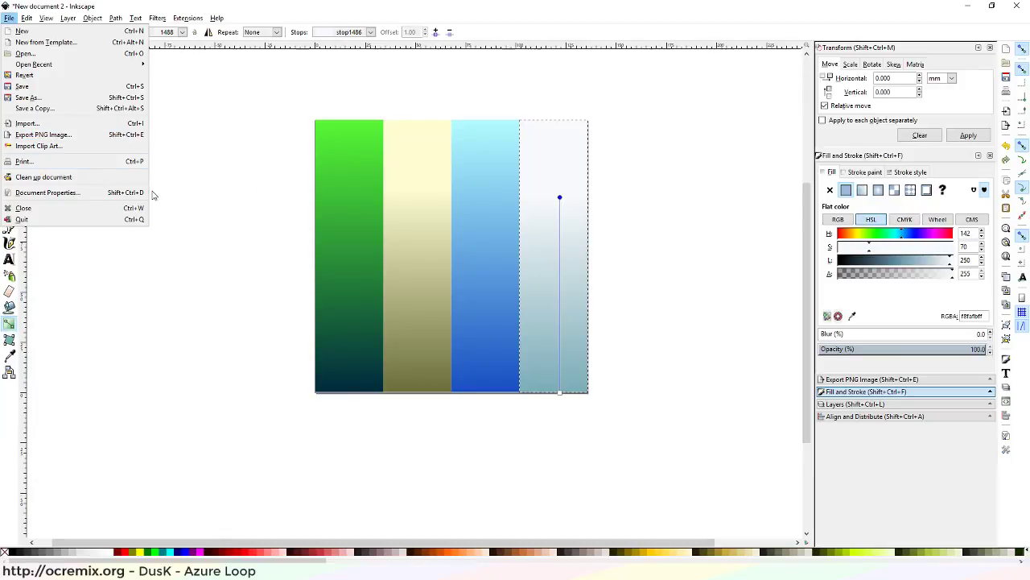
# Target the PNG export to eggDinoTexture.png in Assets/ModAssets/Models/EggDino
pyautogui.click(73, 136)
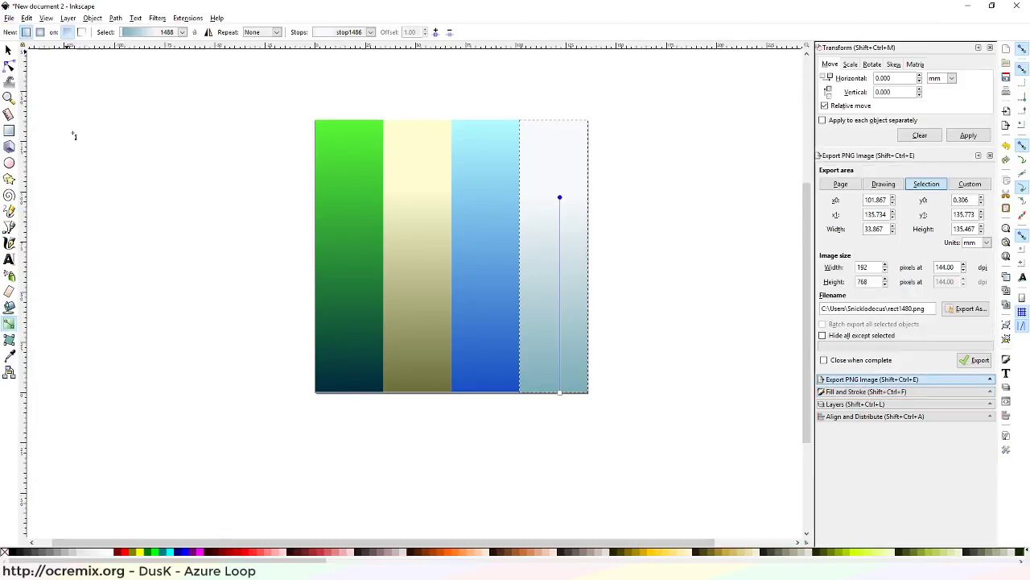
pyautogui.click(973, 312)
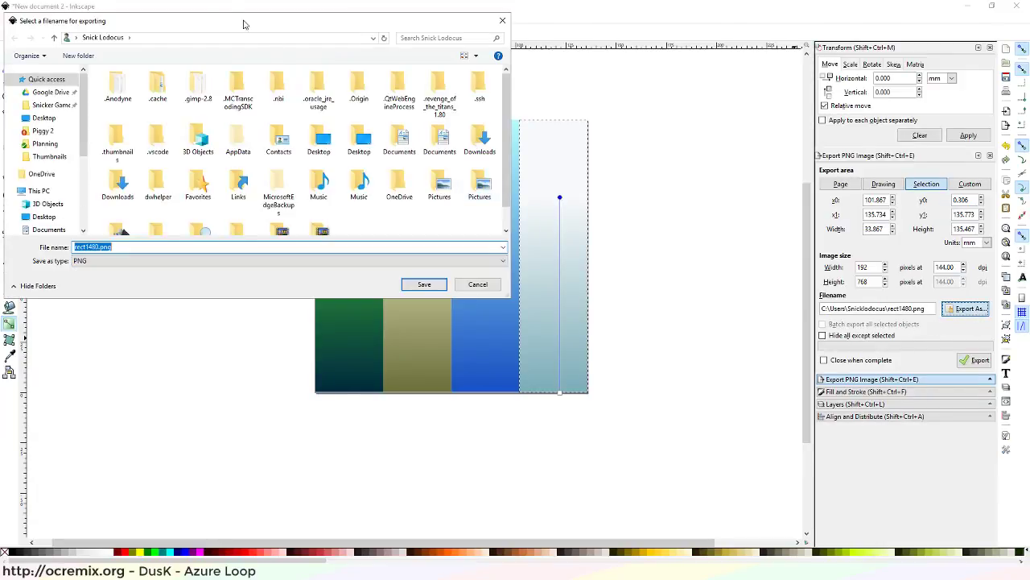
pyautogui.moveTo(193, 29); pyautogui.dragTo(0, 242)
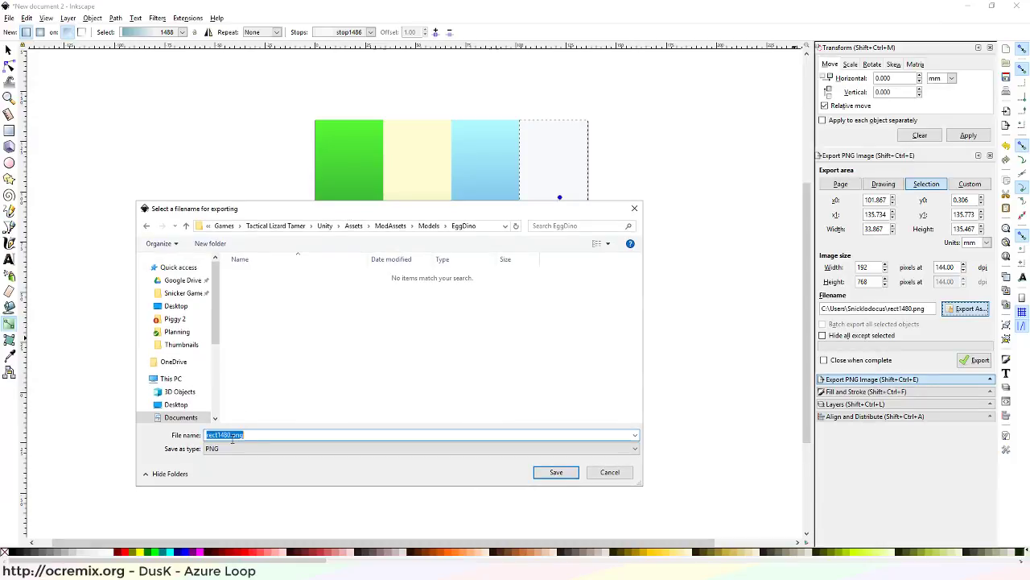
pyautogui.click(230, 434)
pyautogui.moveTo(230, 435); pyautogui.dragTo(199, 436)
pyautogui.write('texture')
pyautogui.press('BackSpace')
pyautogui.press('BackSpace')
pyautogui.press('BackSpace')
pyautogui.press('BackSpace')
pyautogui.press('BackSpace')
pyautogui.press('BackSpace')
pyautogui.press('BackSpace')
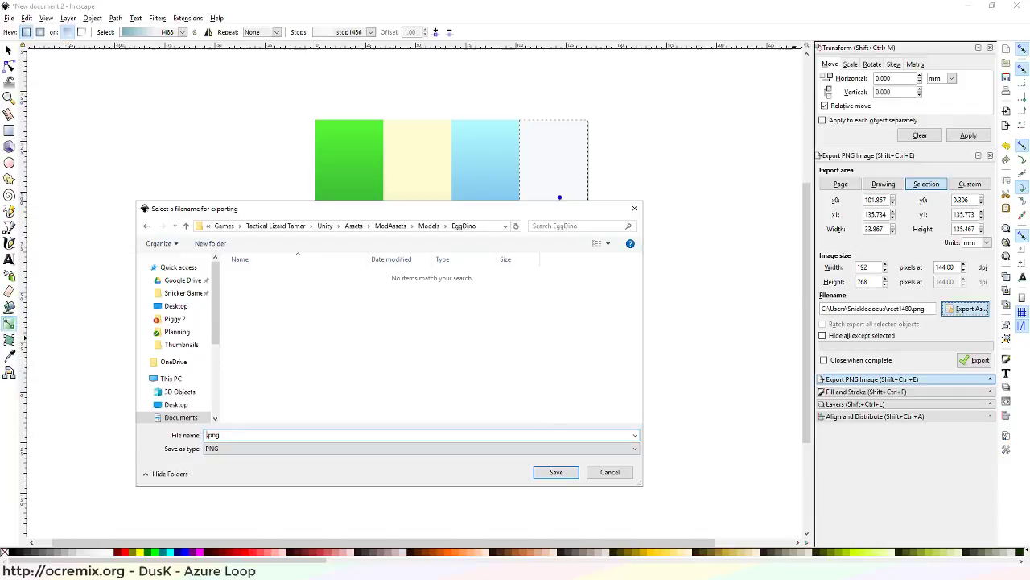
pyautogui.write('eggDinoTexture')
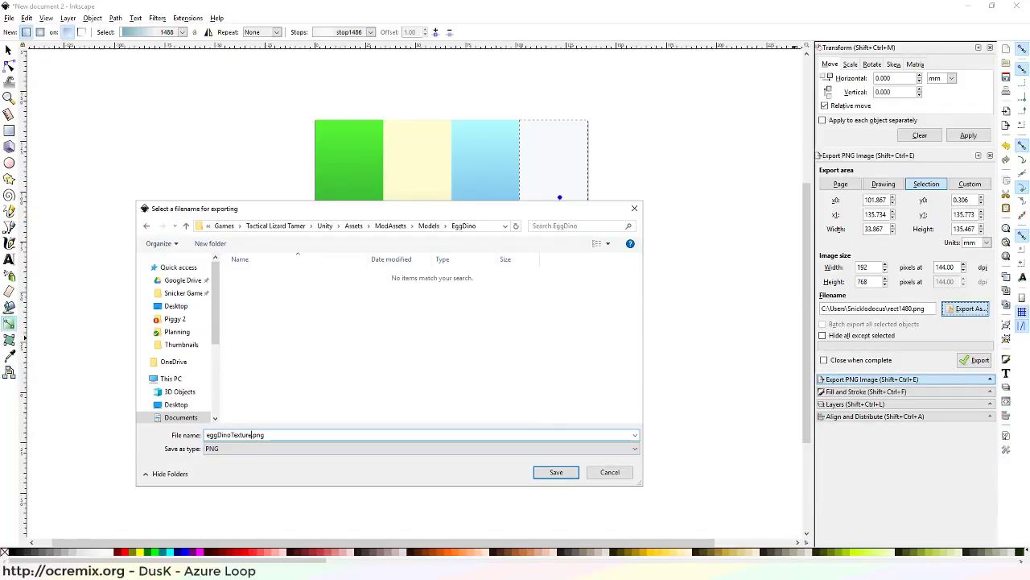
pyautogui.click(568, 474)
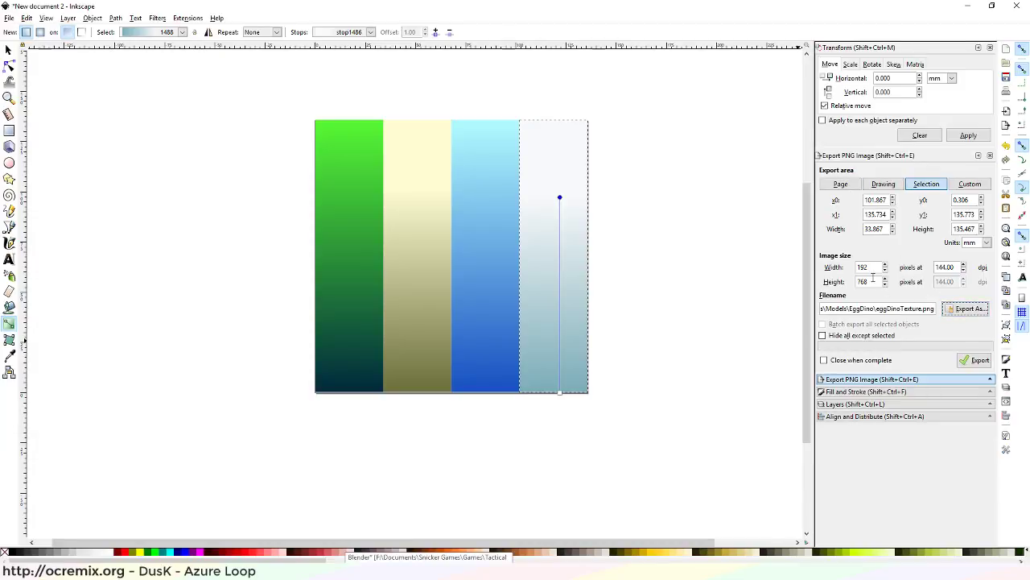
# Export the whole page at 512 × 512 pixels with the file extension changed to jpg
pyautogui.click(840, 184)
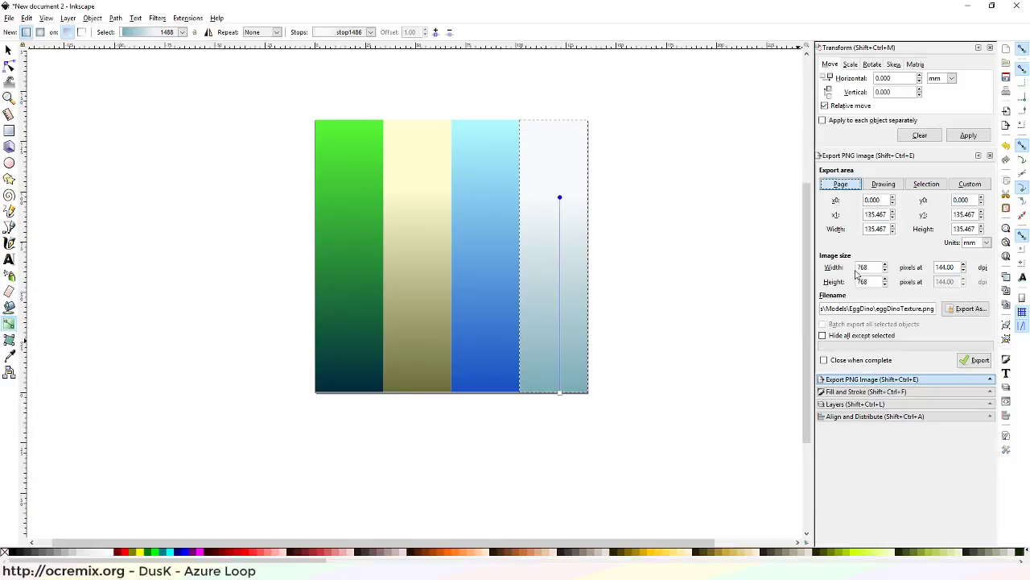
pyautogui.doubleClick(880, 267)
pyautogui.write('512')
pyautogui.doubleClick(872, 281)
pyautogui.click(931, 309)
pyautogui.write('jpg')
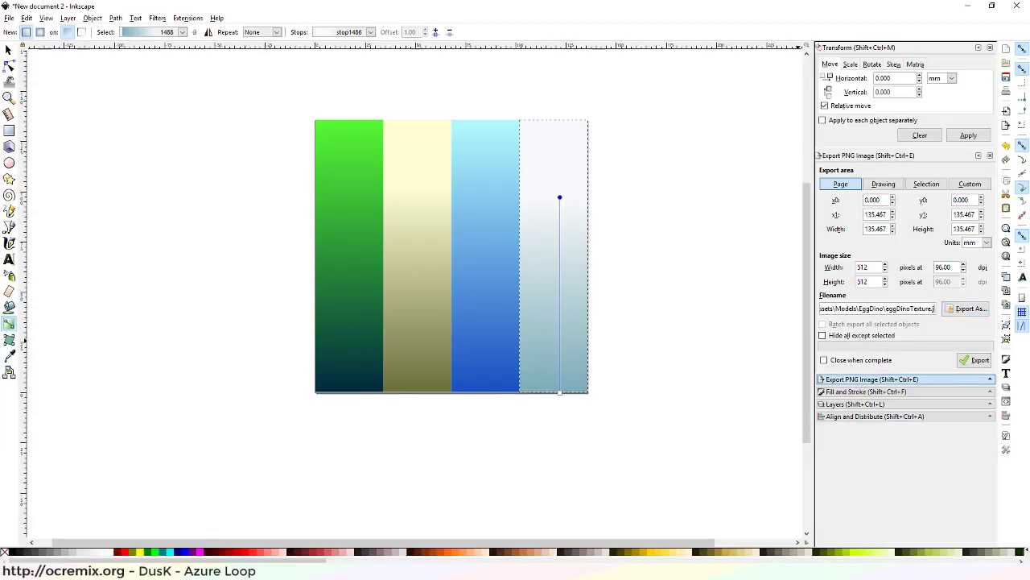
pyautogui.click(954, 309)
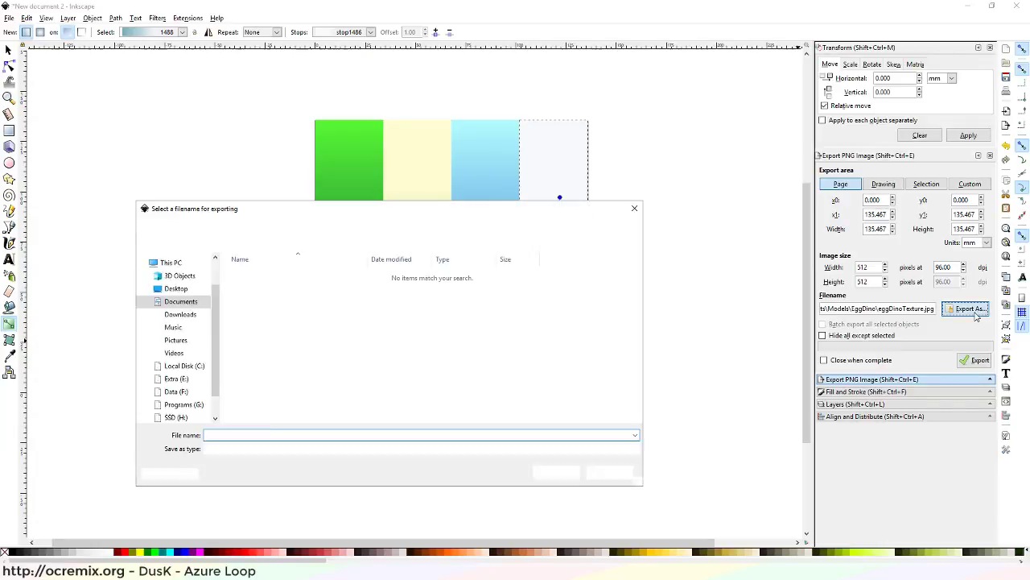
pyautogui.click(554, 473)
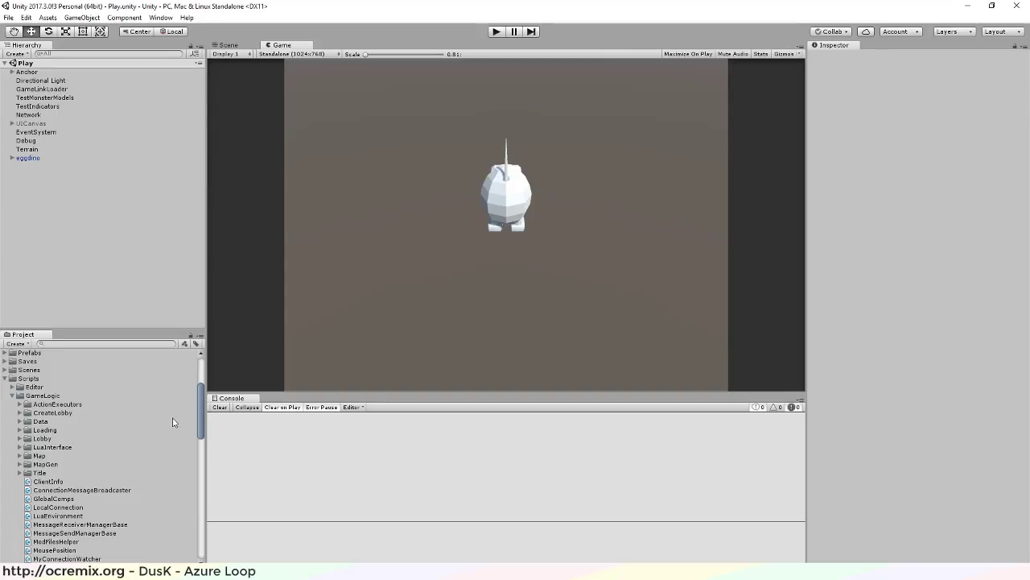
# Reveal Unity's EggDino models folder in File Explorer and refresh its listing
pyautogui.scroll(-5, 152, 419)
pyautogui.scroll(5, 128, 426)
pyautogui.scroll(2, 127, 428)
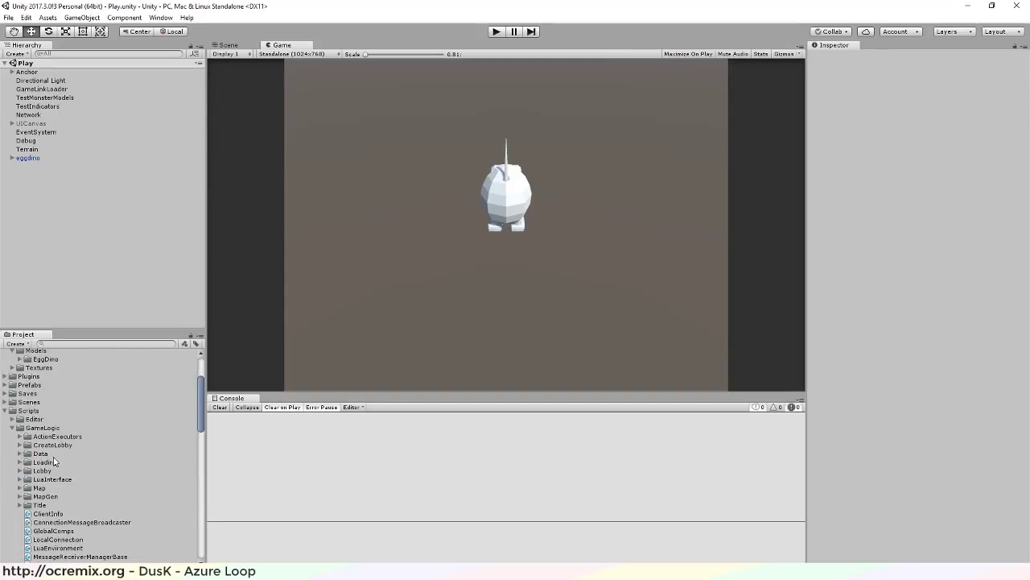
pyautogui.scroll(-4, 62, 481)
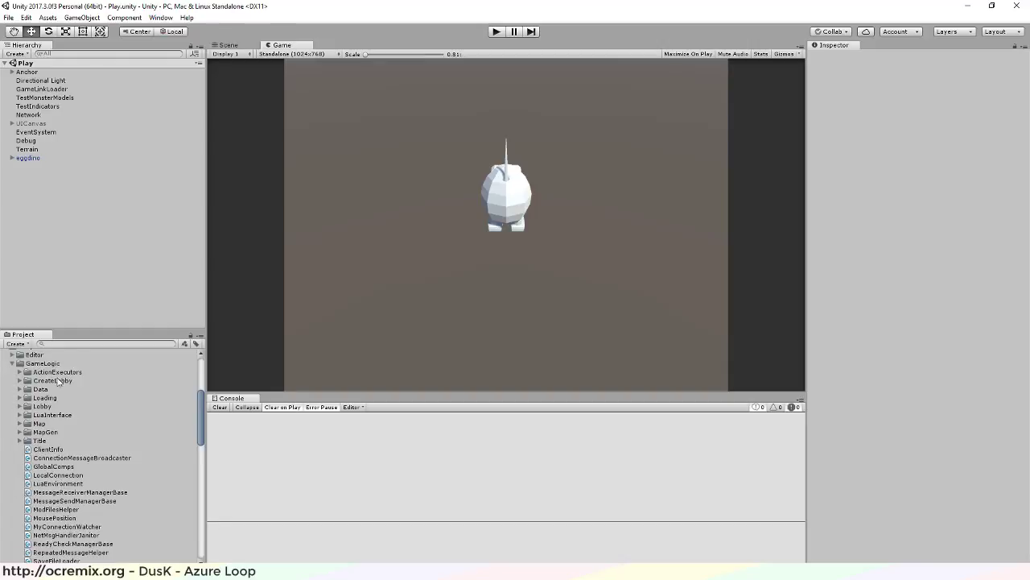
pyautogui.scroll(8, 45, 394)
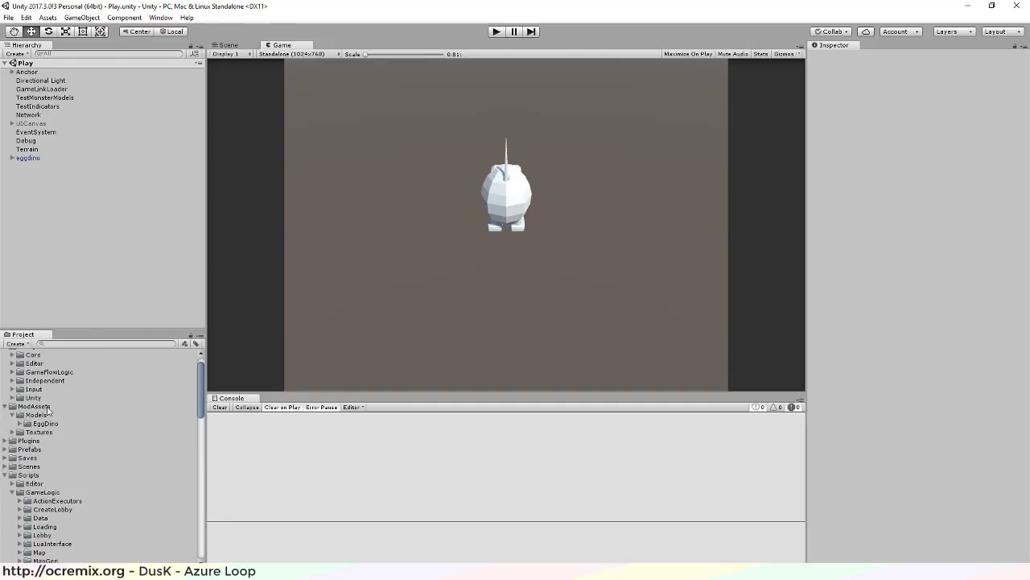
pyautogui.rightClick(46, 407)
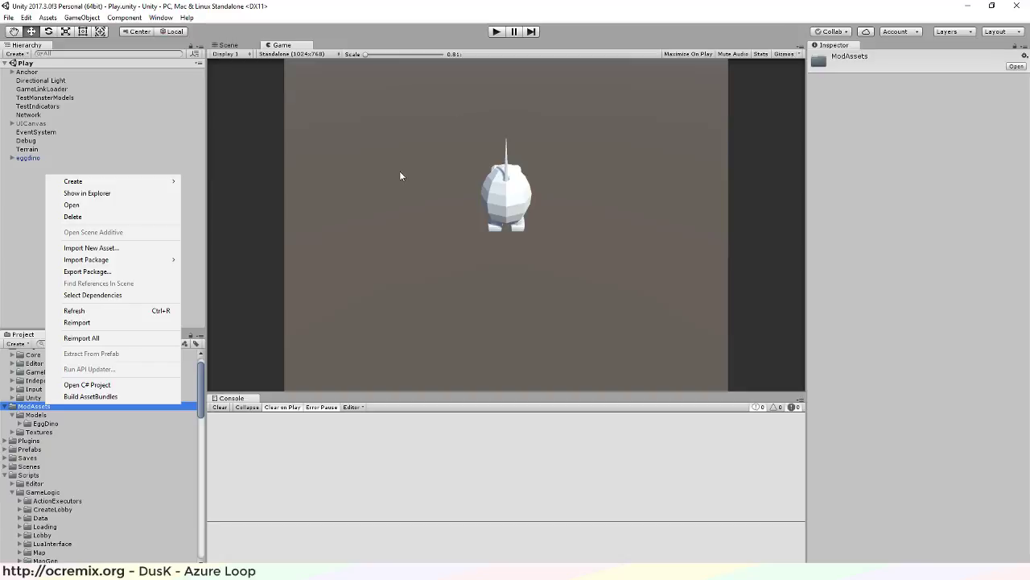
pyautogui.click(33, 159)
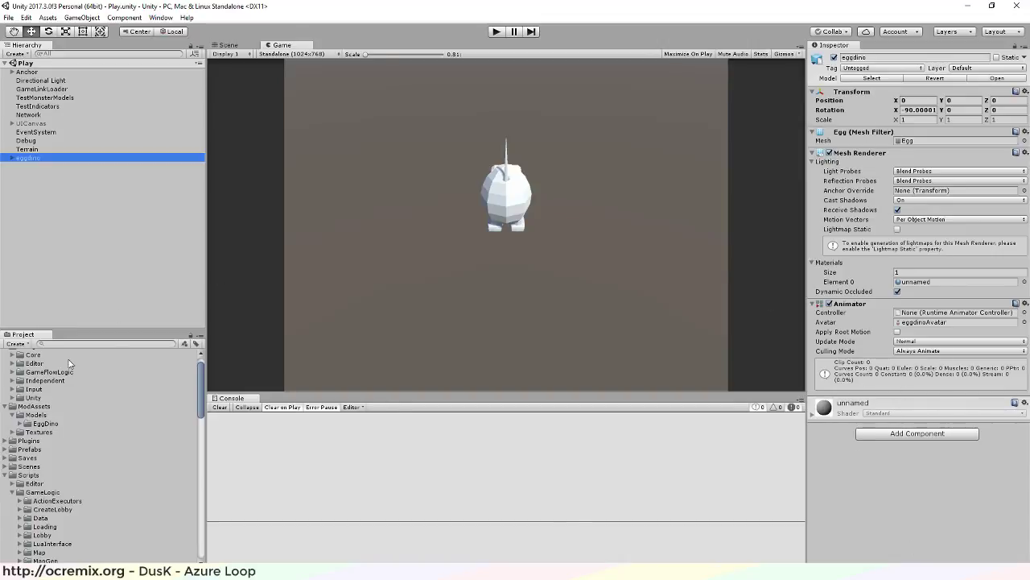
pyautogui.click(41, 424)
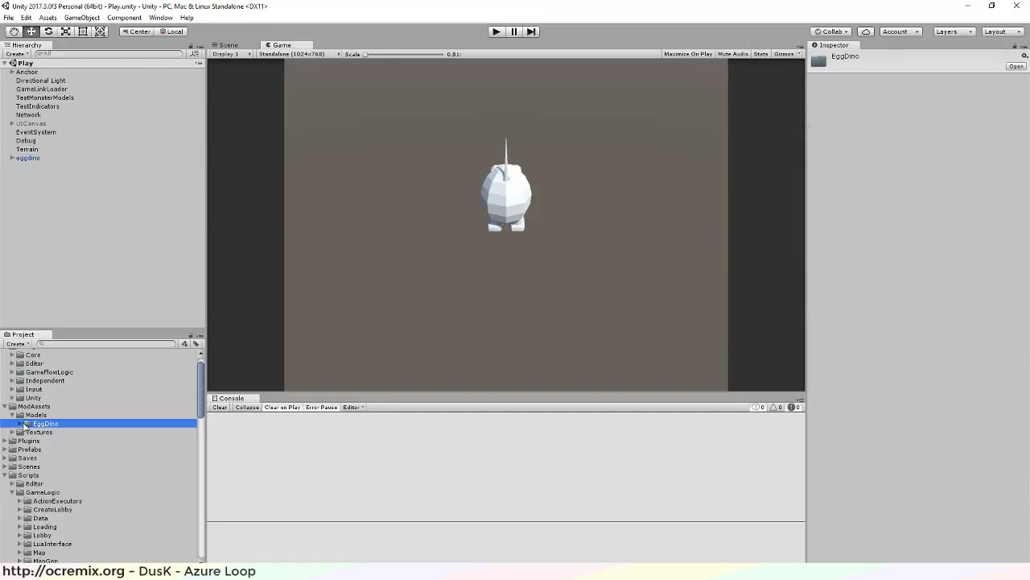
pyautogui.rightClick(47, 425)
pyautogui.click(96, 211)
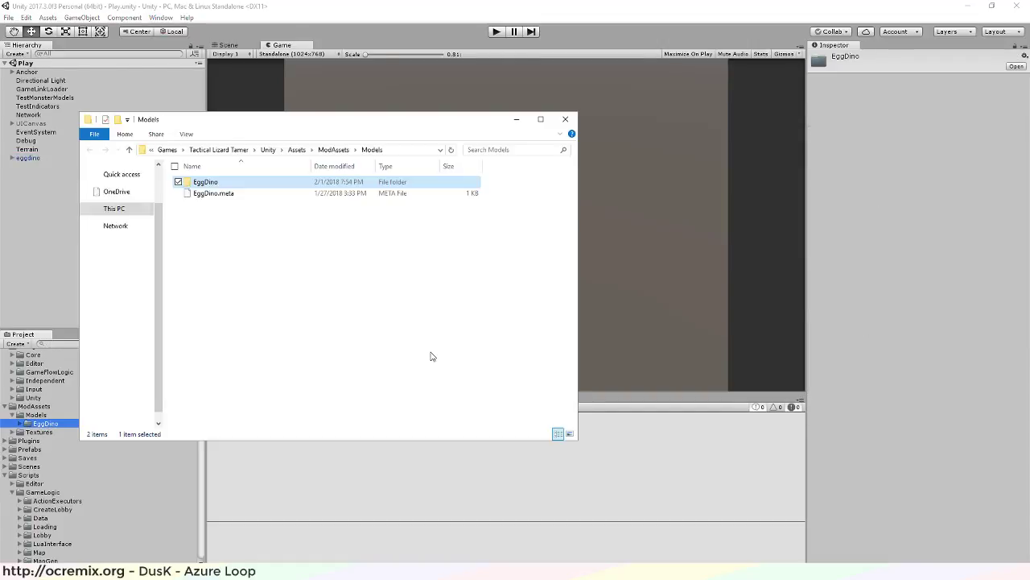
pyautogui.doubleClick(211, 181)
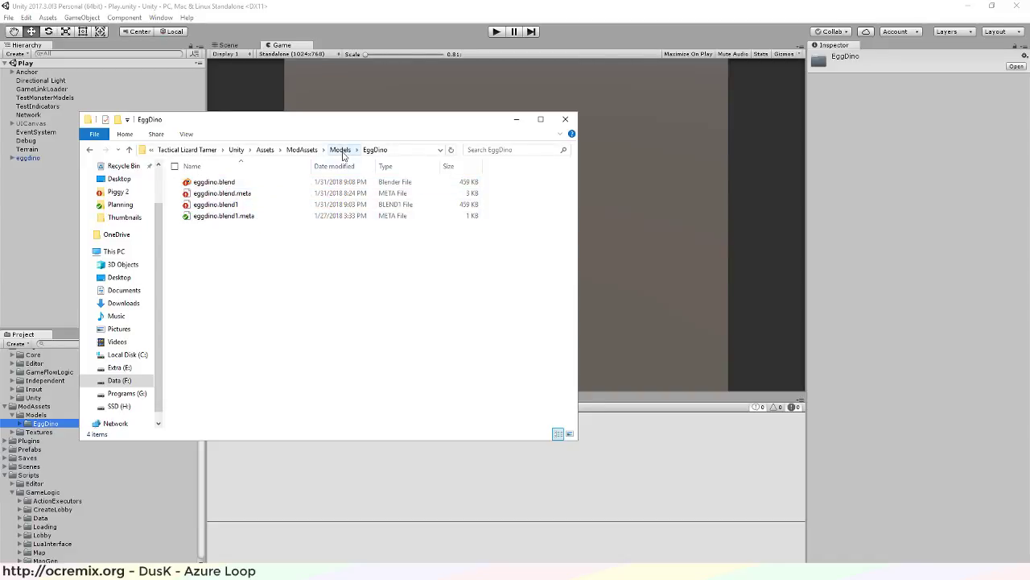
pyautogui.rightClick(325, 276)
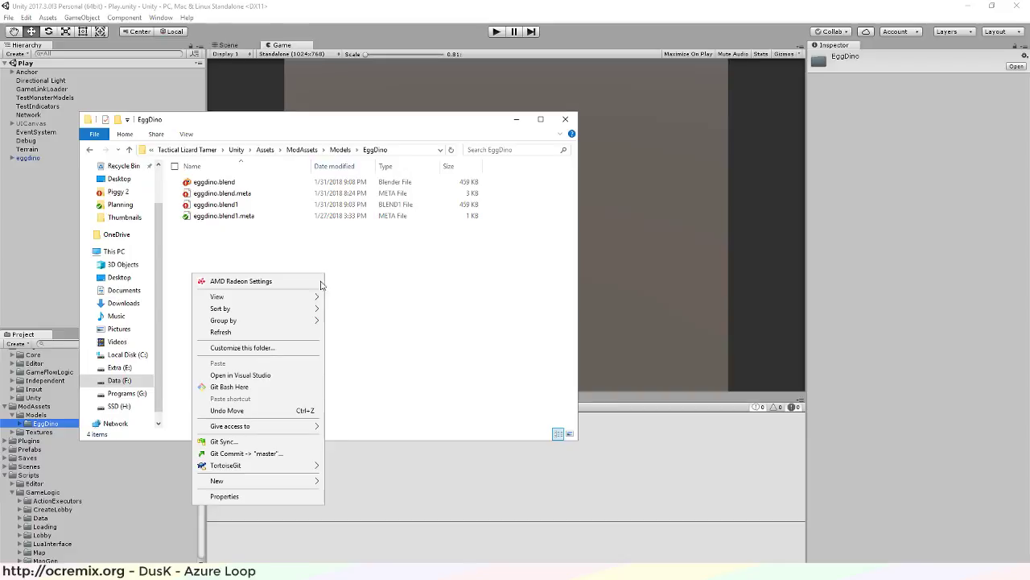
pyautogui.click(276, 332)
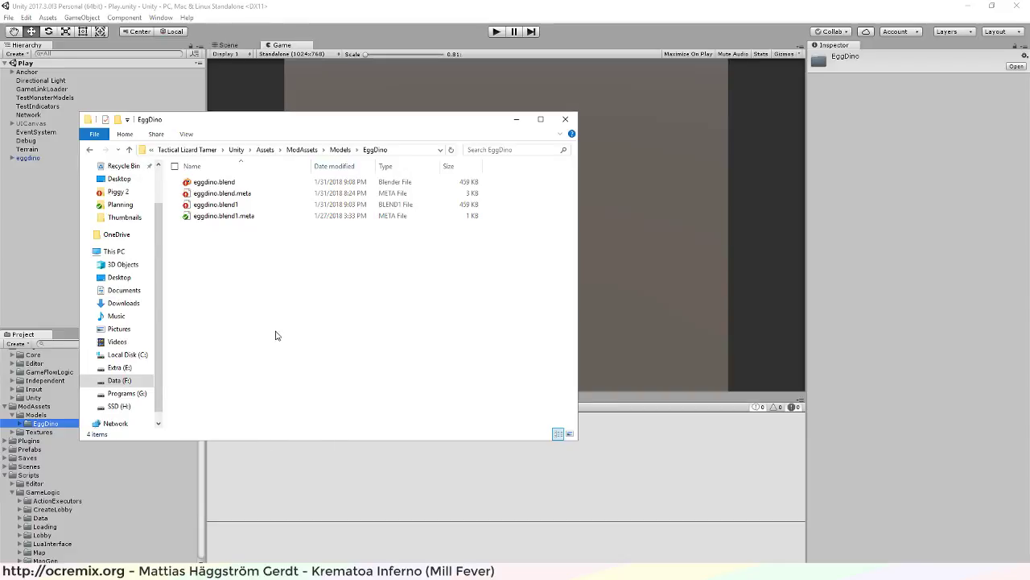
# Back in Inkscape, export the texture page as eggDinoTexture.jpg.png into the EggDino folder
pyautogui.hotkey('alt', 'Tab')
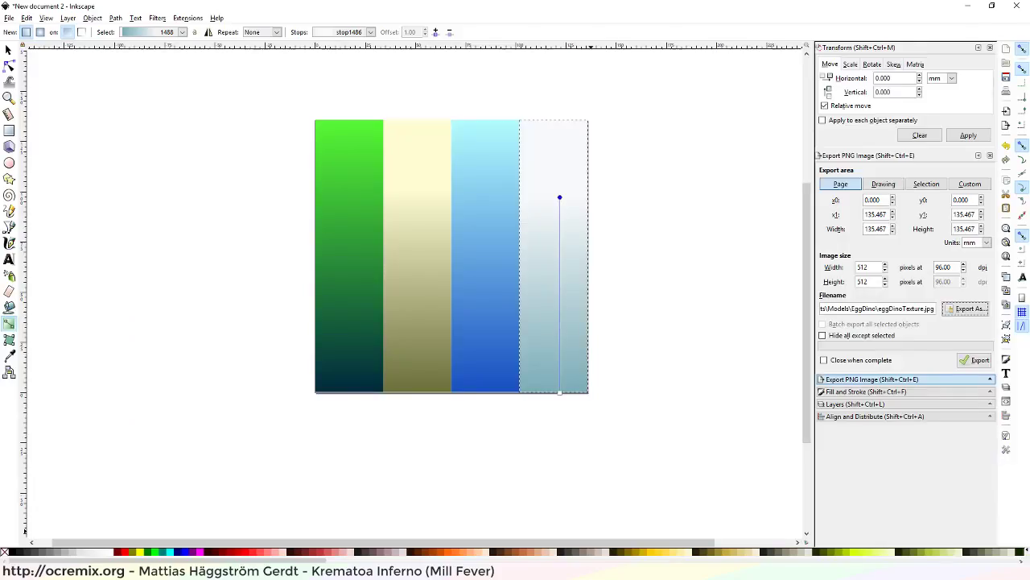
pyautogui.tripleClick(880, 308)
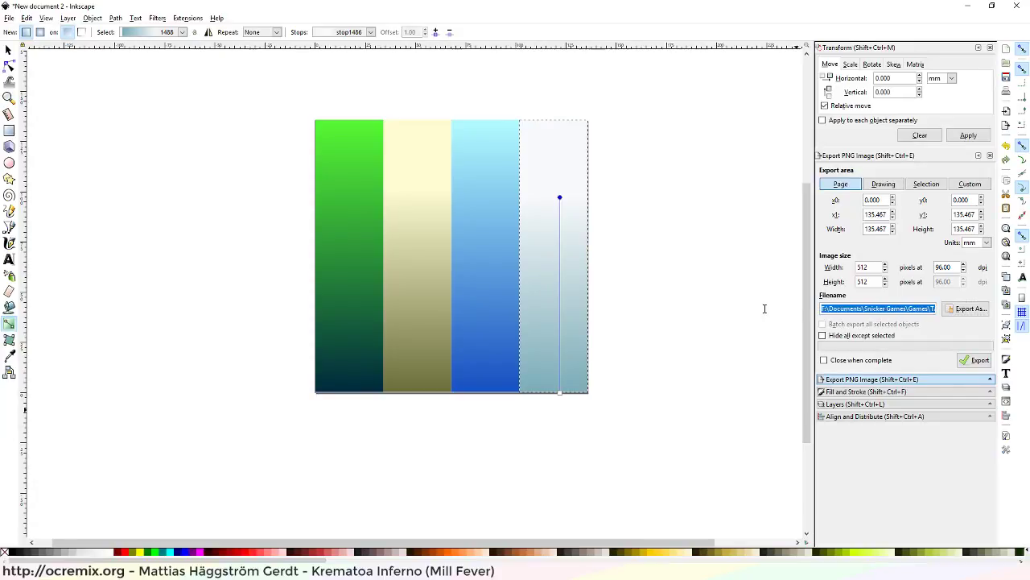
pyautogui.moveTo(876, 309); pyautogui.dragTo(941, 314)
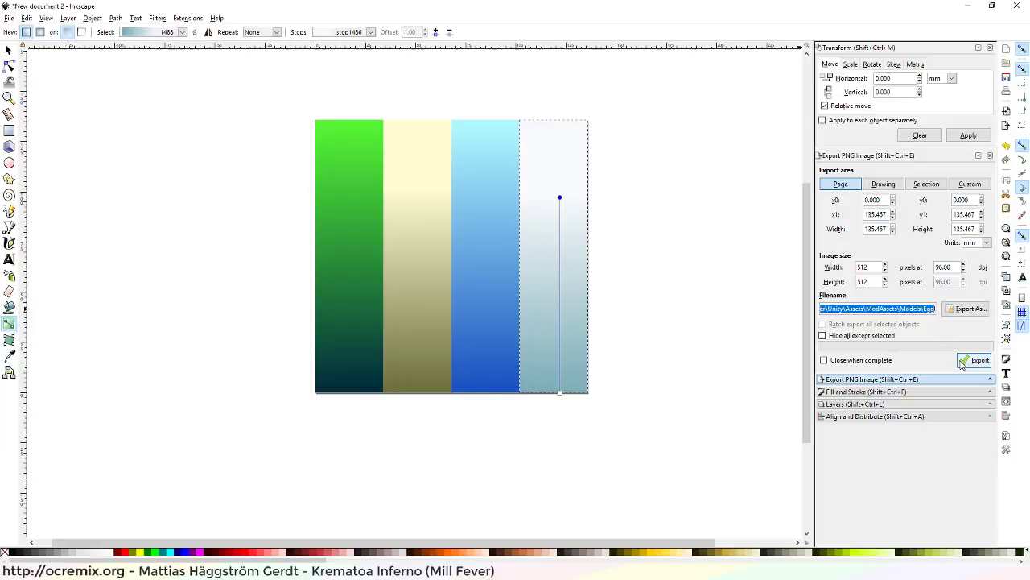
pyautogui.click(899, 308)
pyautogui.tripleClick(899, 308)
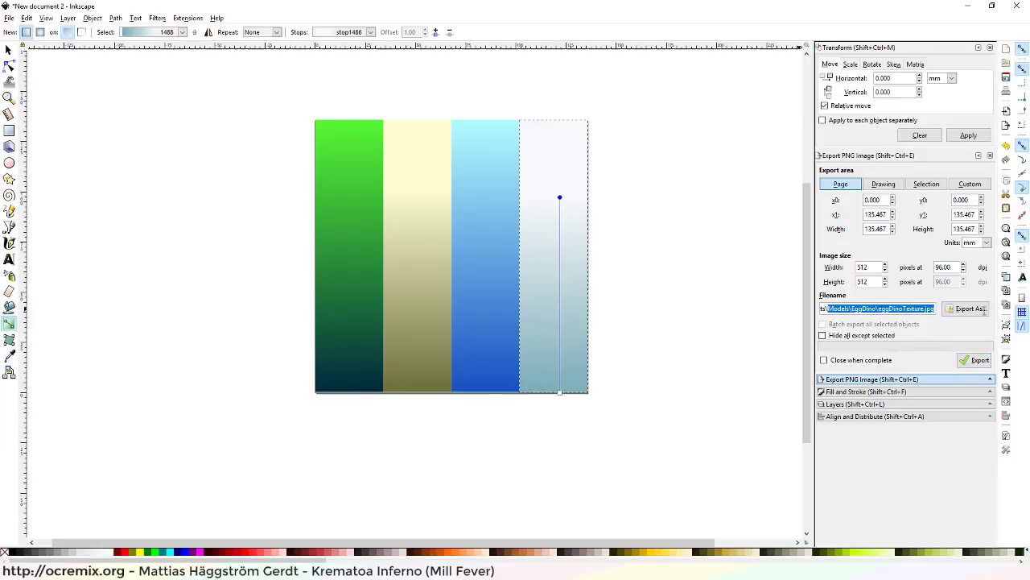
pyautogui.click(976, 360)
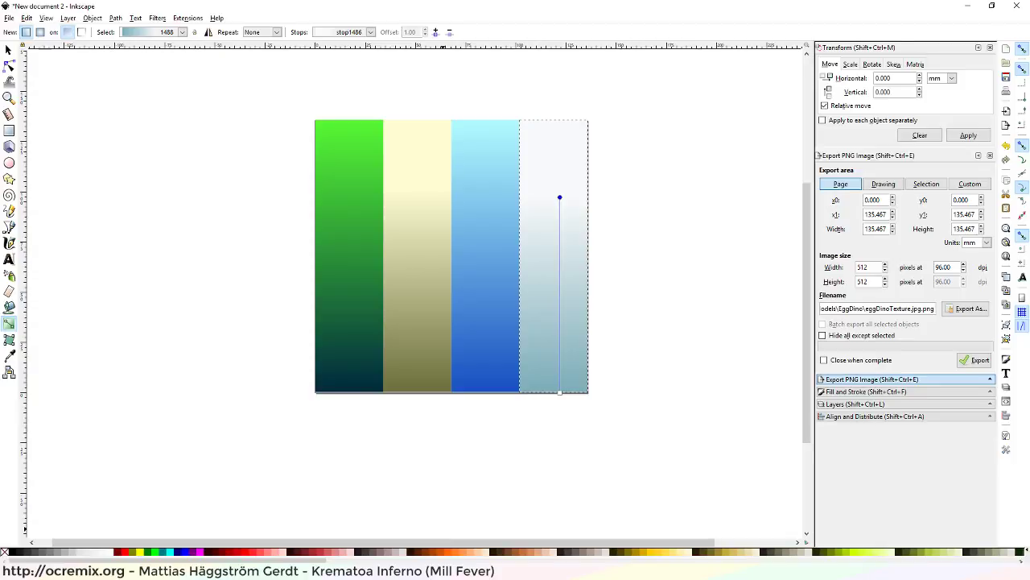
pyautogui.hotkey('alt', 'Tab')
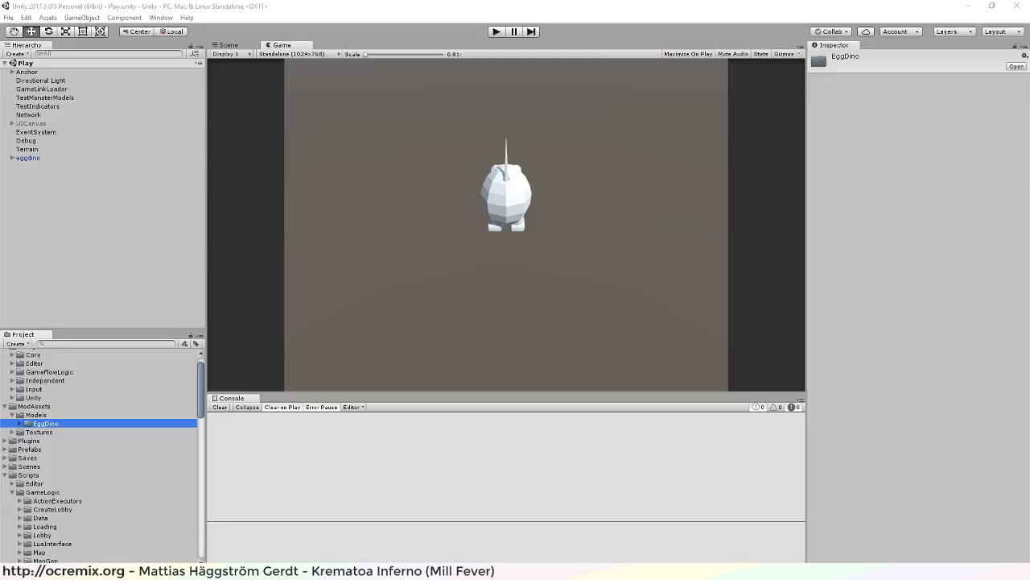
# Inspect eggDinoTexture.jpg under EggDino in Unity, then browse for an image in Blender's UV editor
pyautogui.click(20, 423)
pyautogui.click(69, 449)
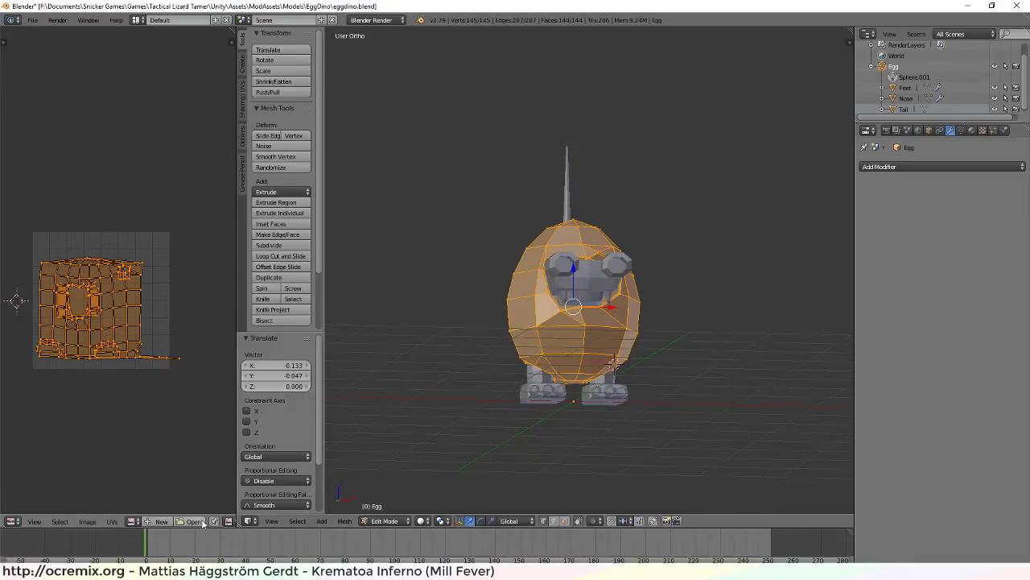
pyautogui.click(195, 521)
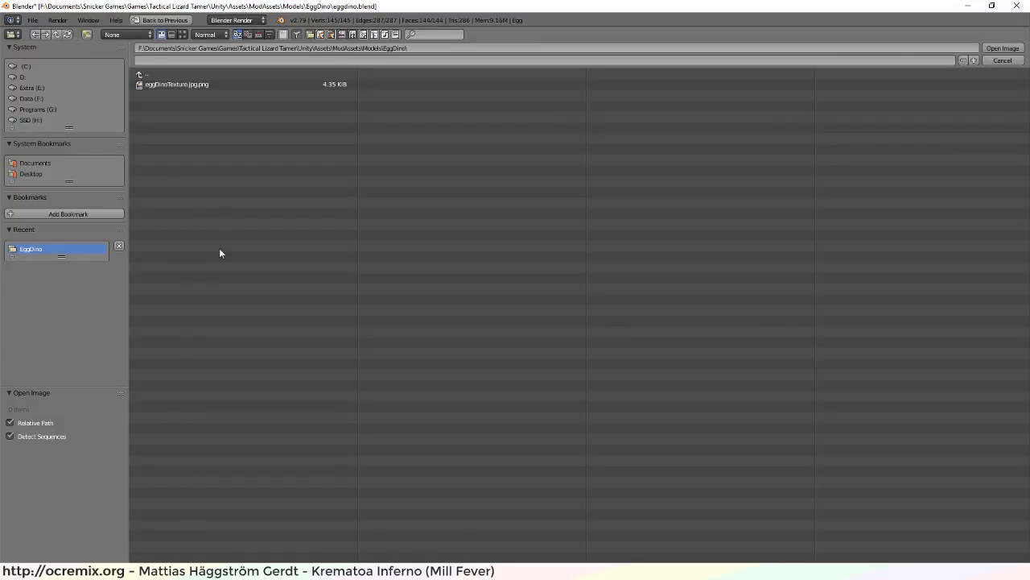
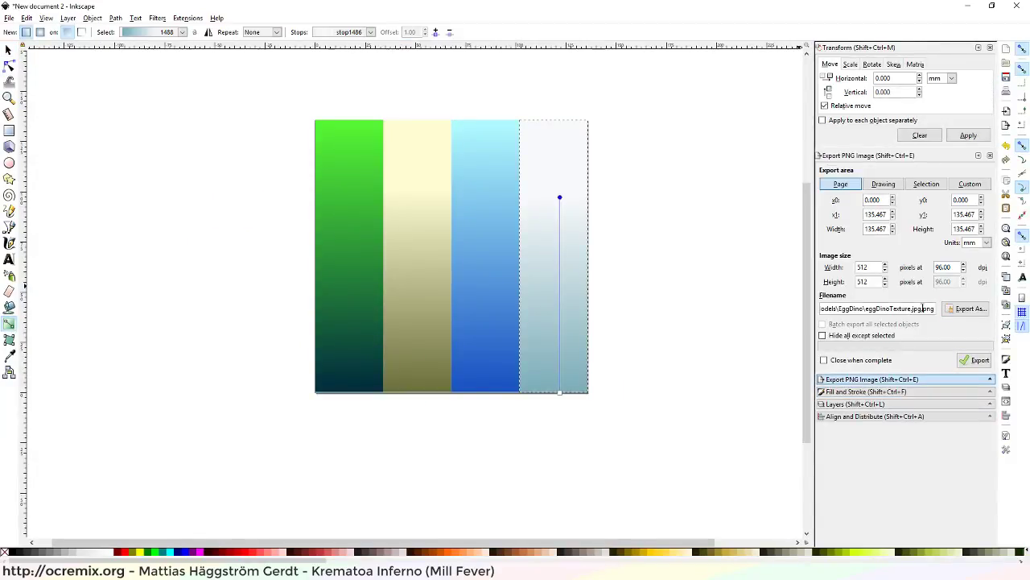
# Export the gradient page as eggDinoTexture.png, removing the doubled .jpg from the file name
pyautogui.tripleClick(936, 308)
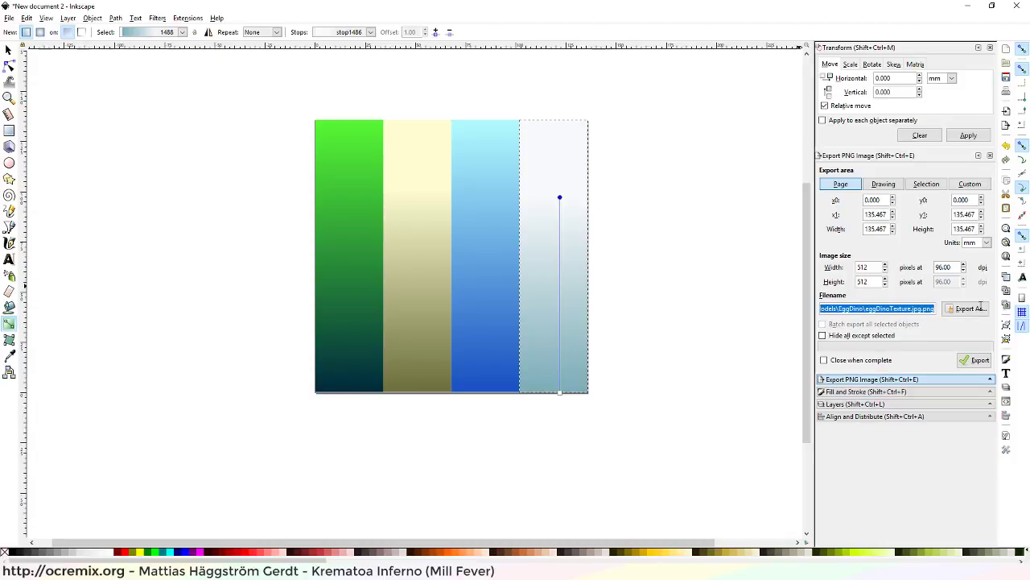
pyautogui.click(932, 309)
pyautogui.press('BackSpace')
pyautogui.press('BackSpace')
pyautogui.press('BackSpace')
pyautogui.press('BackSpace')
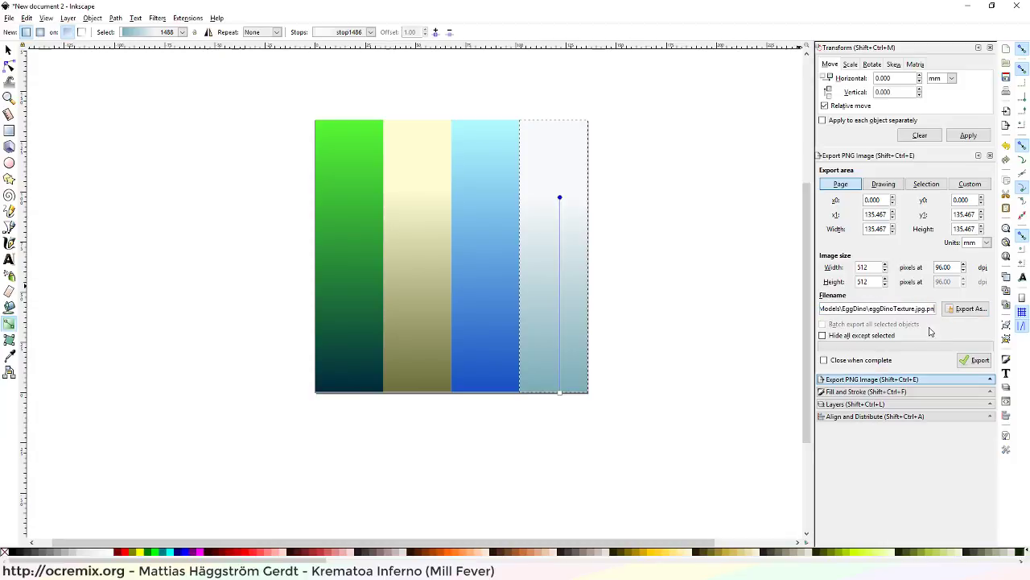
pyautogui.click(974, 360)
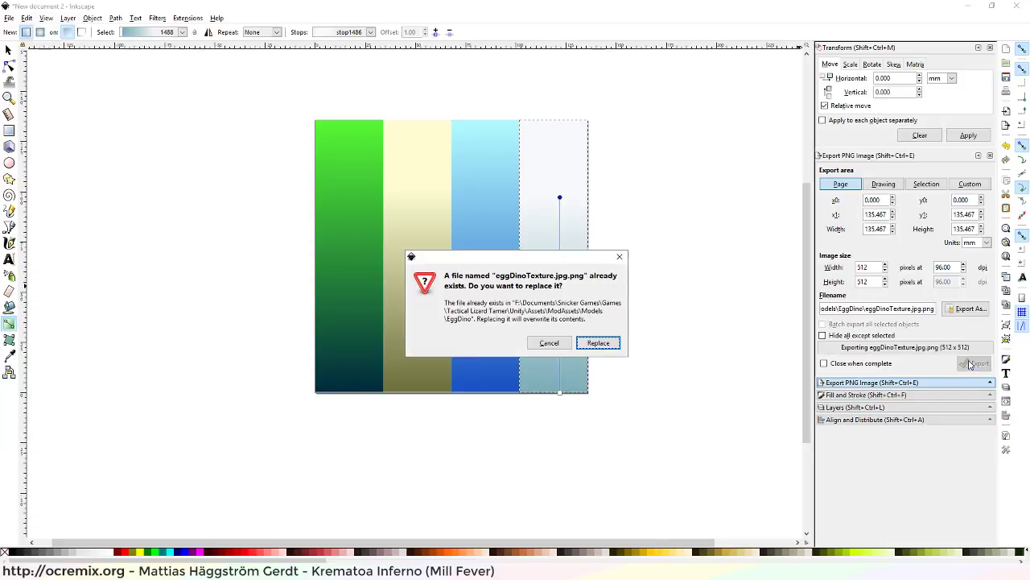
pyautogui.click(544, 343)
pyautogui.click(923, 310)
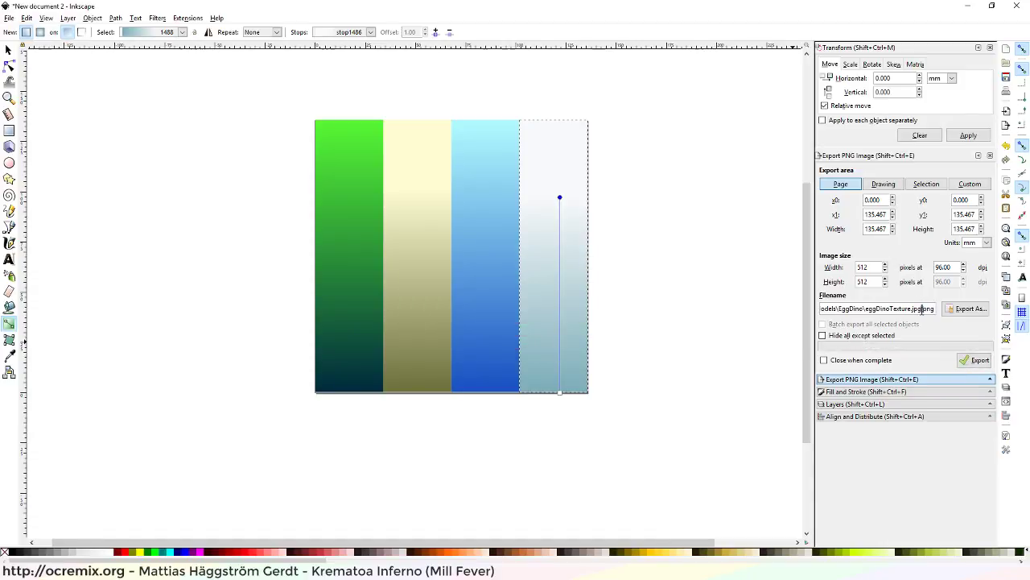
pyautogui.press('BackSpace')
pyautogui.click(981, 363)
# Dismiss the calculator showing 128
pyautogui.moveTo(860, 570)
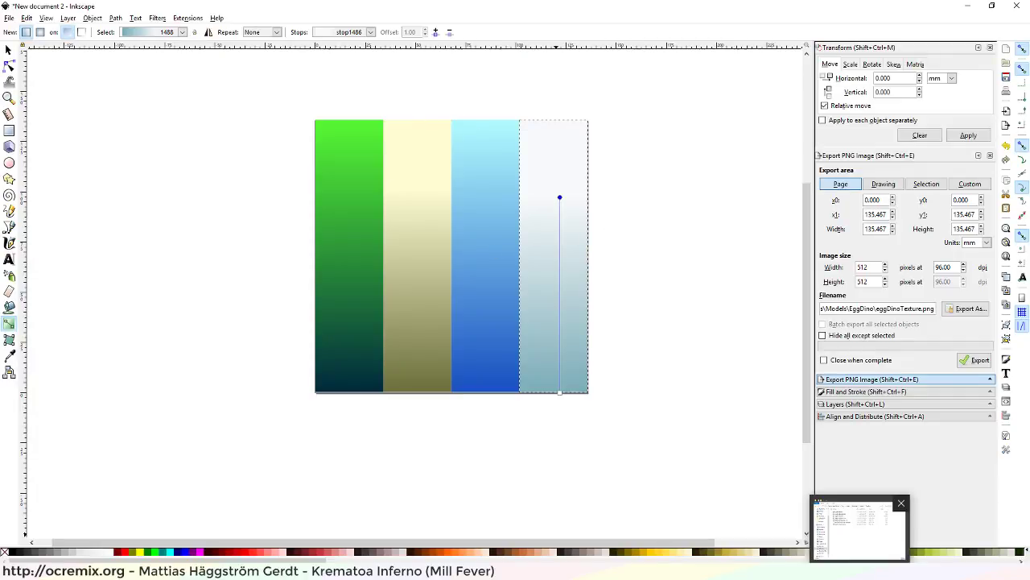
pyautogui.click(777, 571)
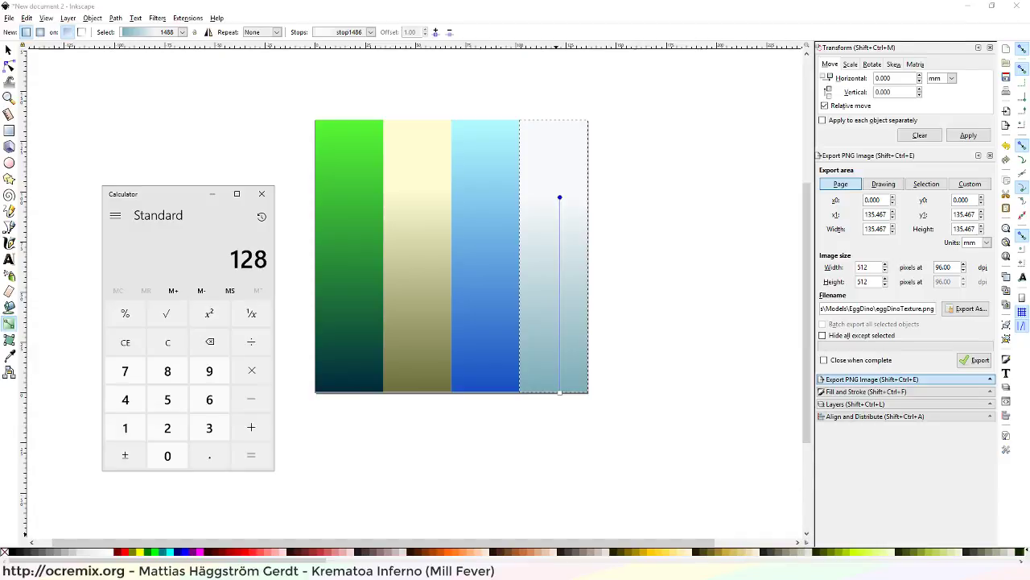
pyautogui.click(262, 194)
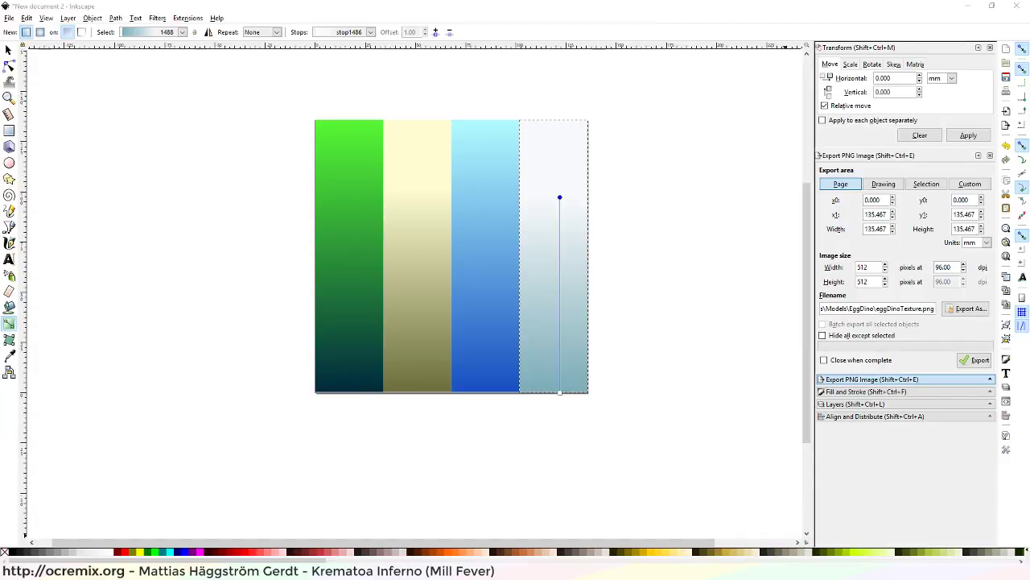
# Delete eggDinoTexture.jpg.png and its .meta file from the EggDino folder, then return to Inkscape
pyautogui.click(859, 570)
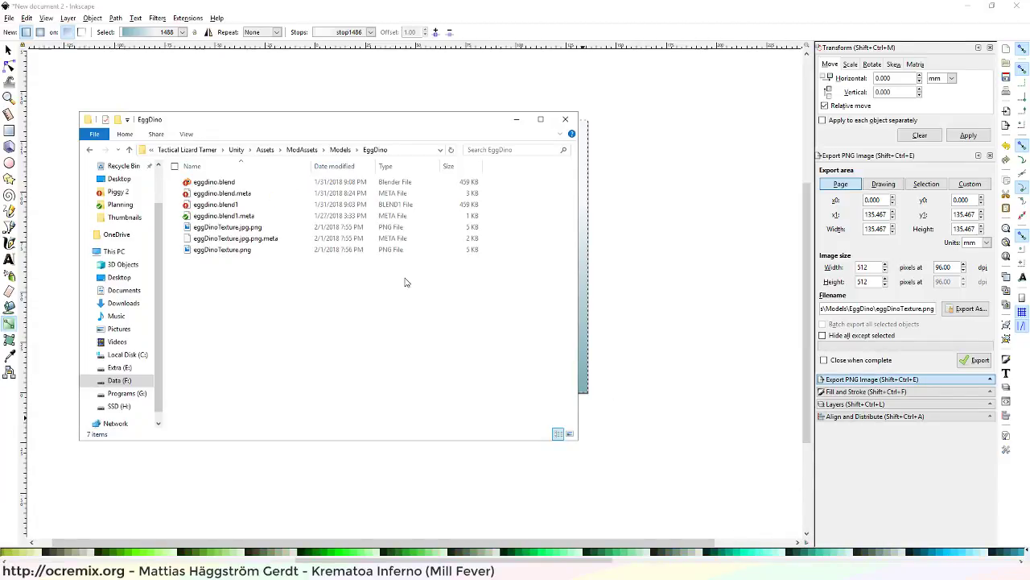
pyautogui.click(272, 228)
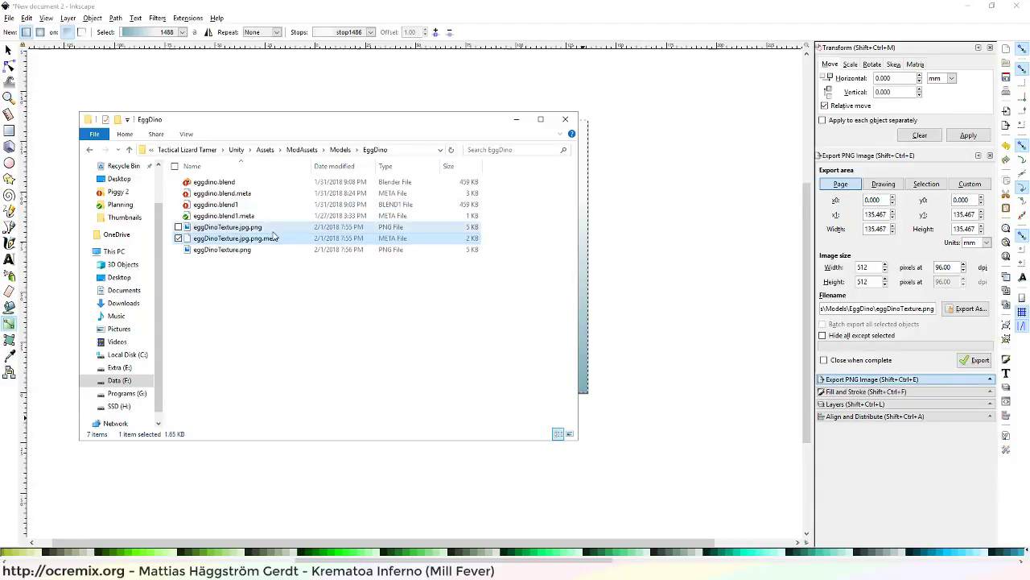
pyautogui.press('Delete')
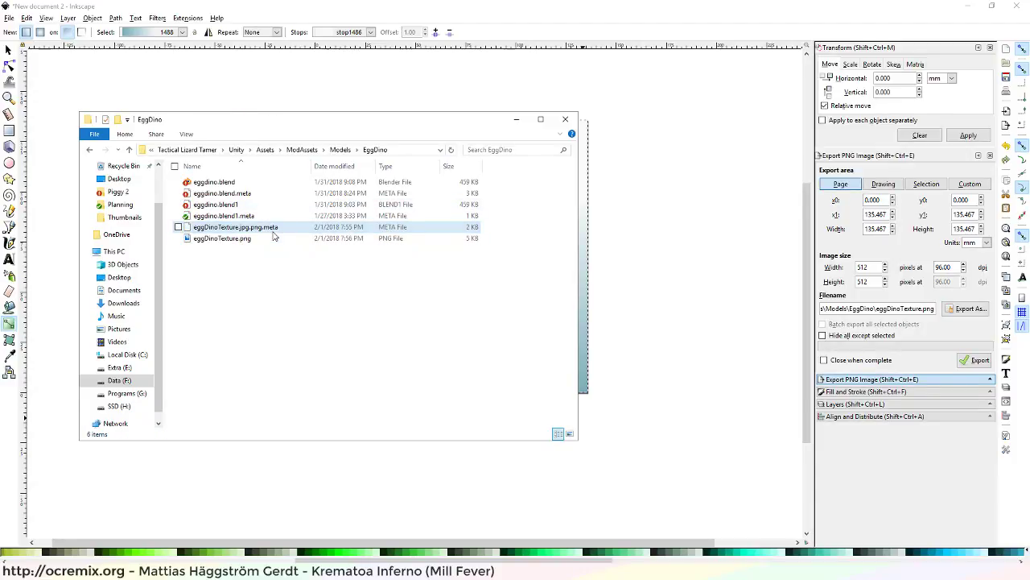
pyautogui.click(241, 228)
pyautogui.press('Delete')
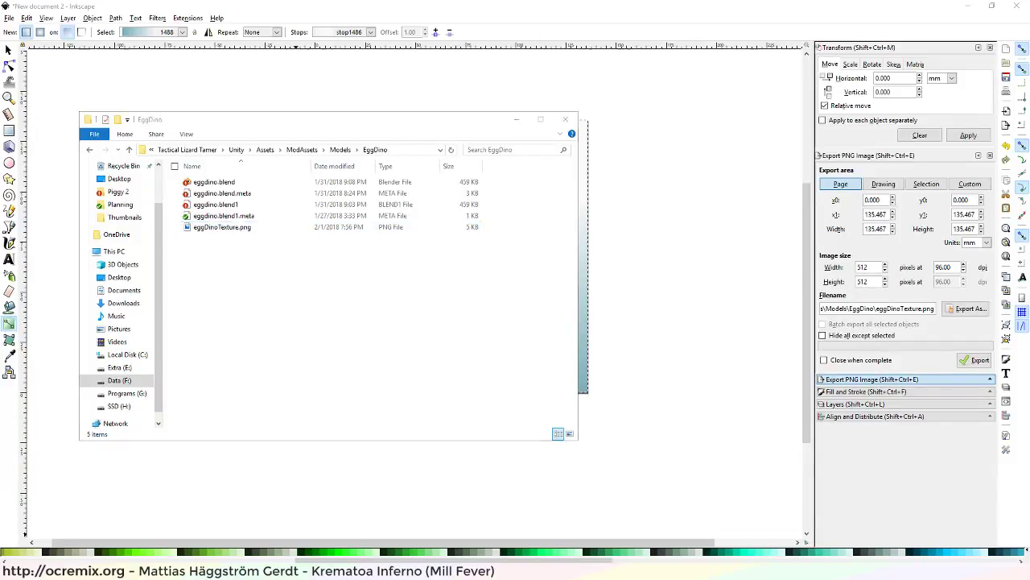
pyautogui.click(109, 7)
pyautogui.click(10, 18)
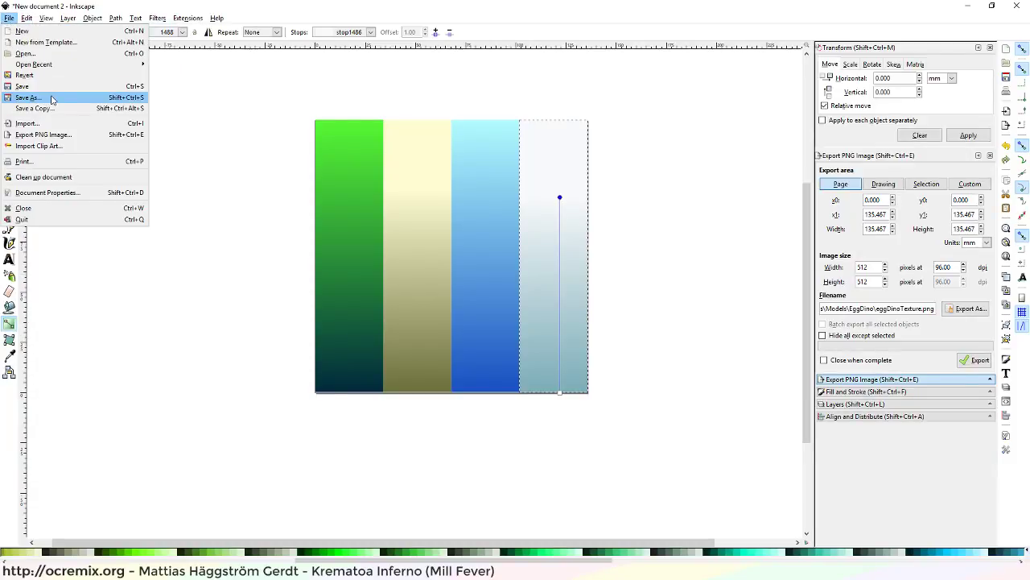
# Save the drawing as gradients.svg in Unity > Assets > ModAssets > Models
pyautogui.click(49, 97)
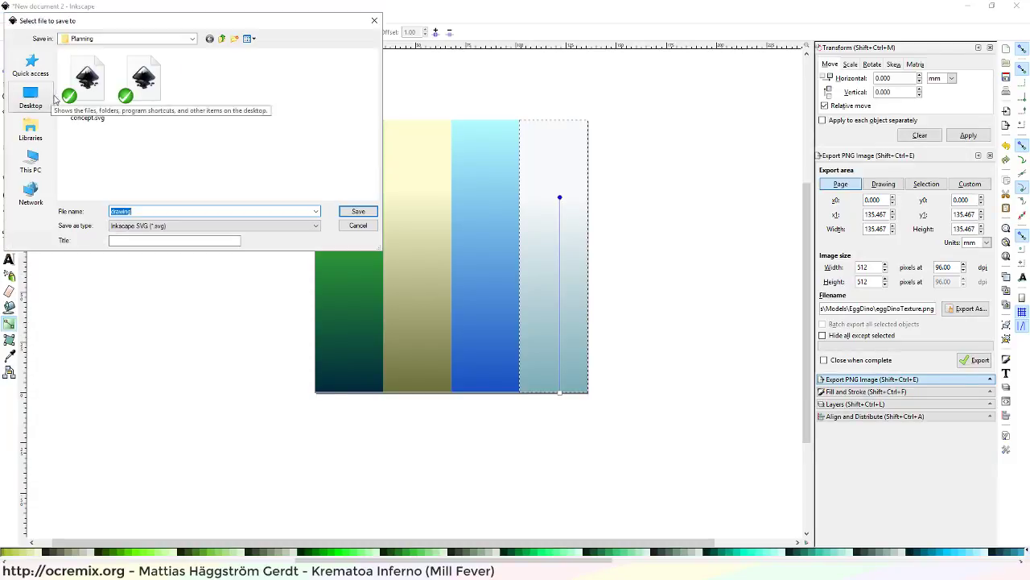
pyautogui.click(221, 38)
pyautogui.doubleClick(102, 97)
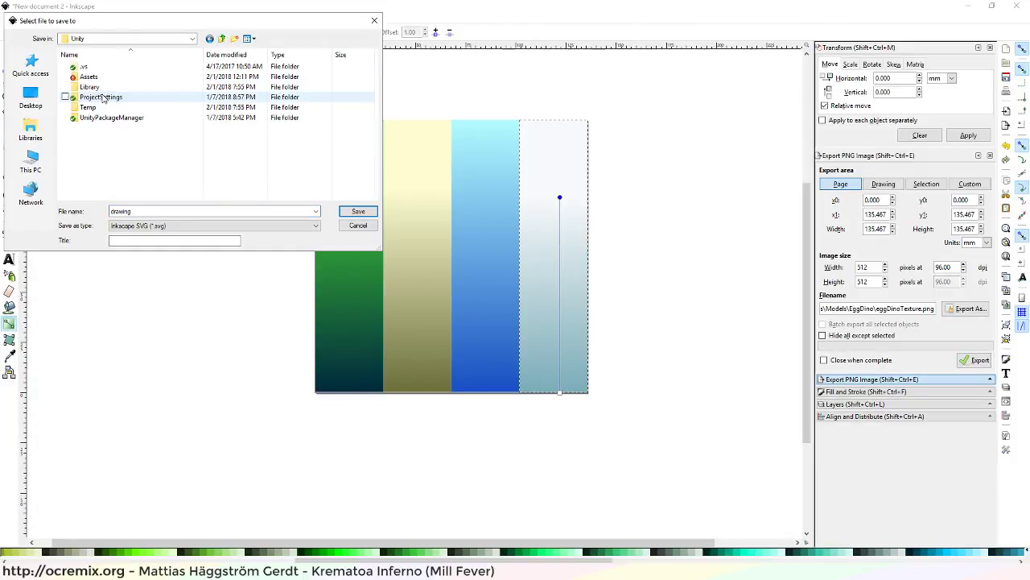
pyautogui.doubleClick(92, 77)
pyautogui.doubleClick(95, 87)
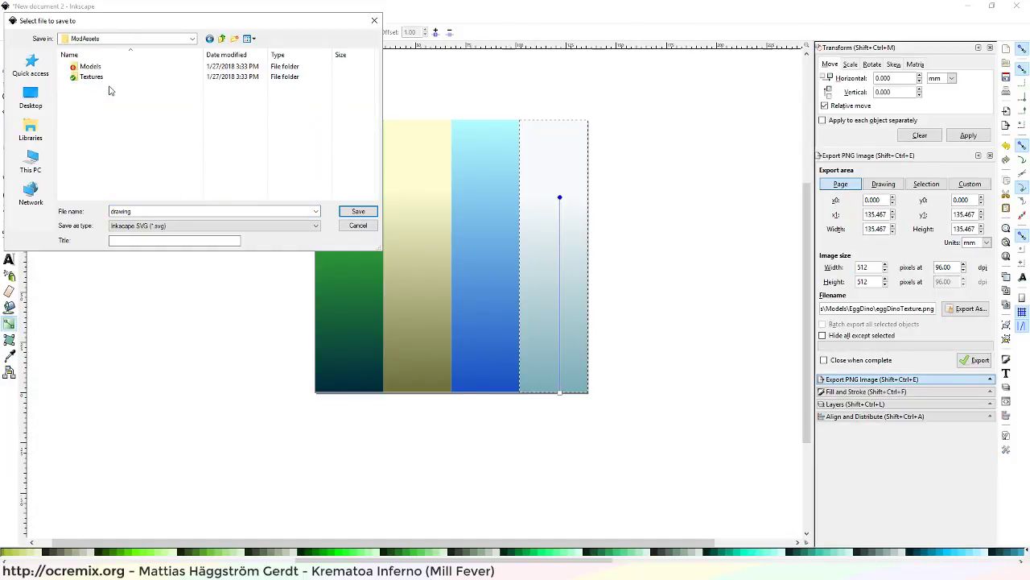
pyautogui.doubleClick(97, 67)
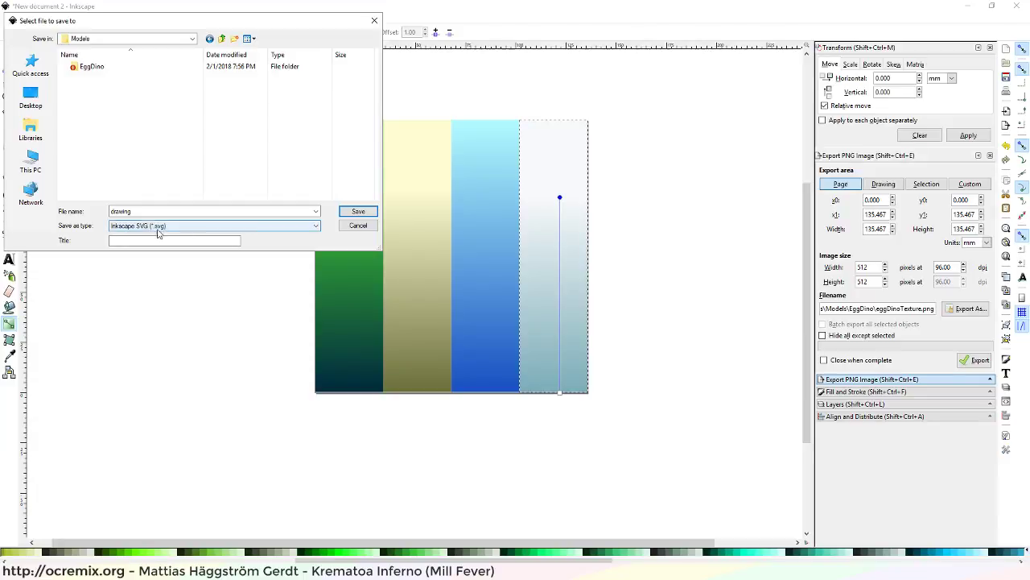
pyautogui.doubleClick(146, 212)
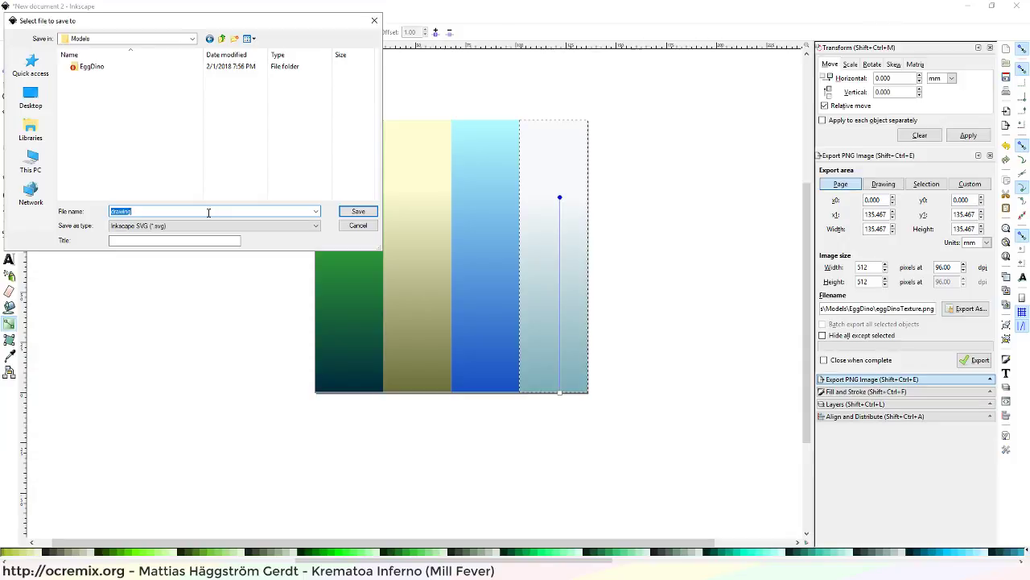
pyautogui.write('gradients')
pyautogui.press('Return')
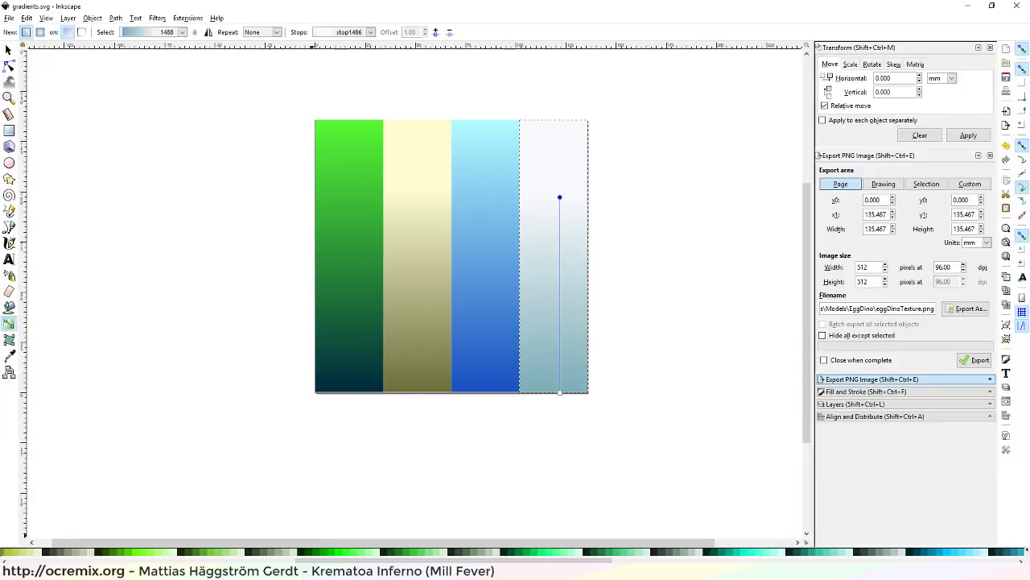
# Save the eggdino concept document
pyautogui.moveTo(523, 573)
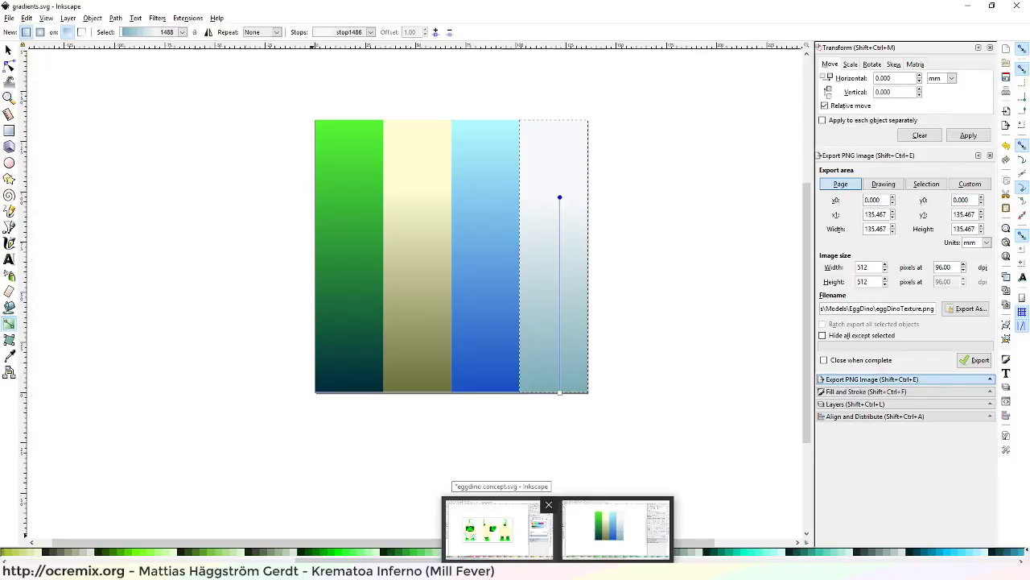
pyautogui.click(467, 507)
pyautogui.hotkey('ctrl', 's')
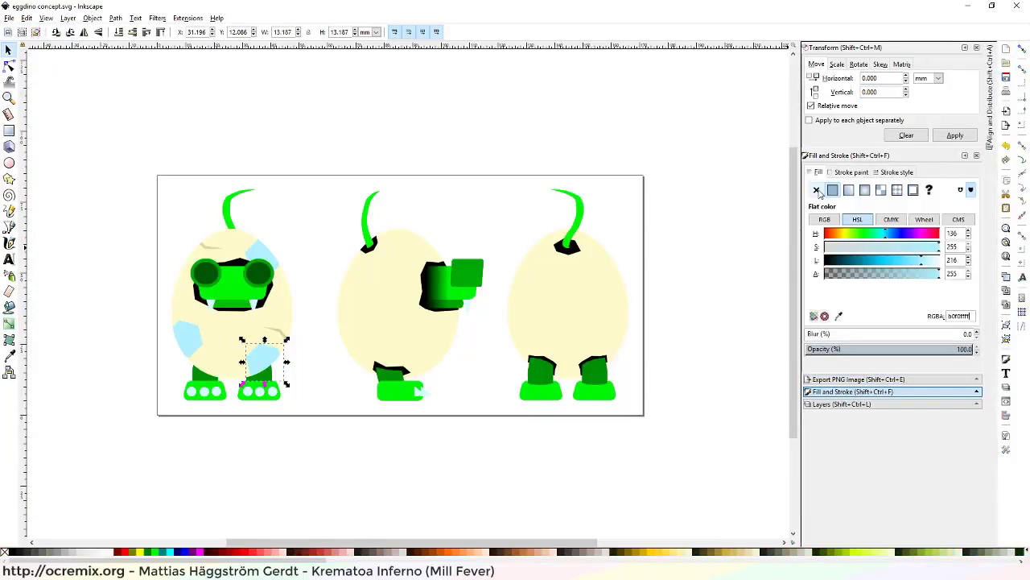
# Load eggDinoTexture.png into Blender's UV image editor beside the egg model
pyautogui.hotkey('alt', 'Tab')
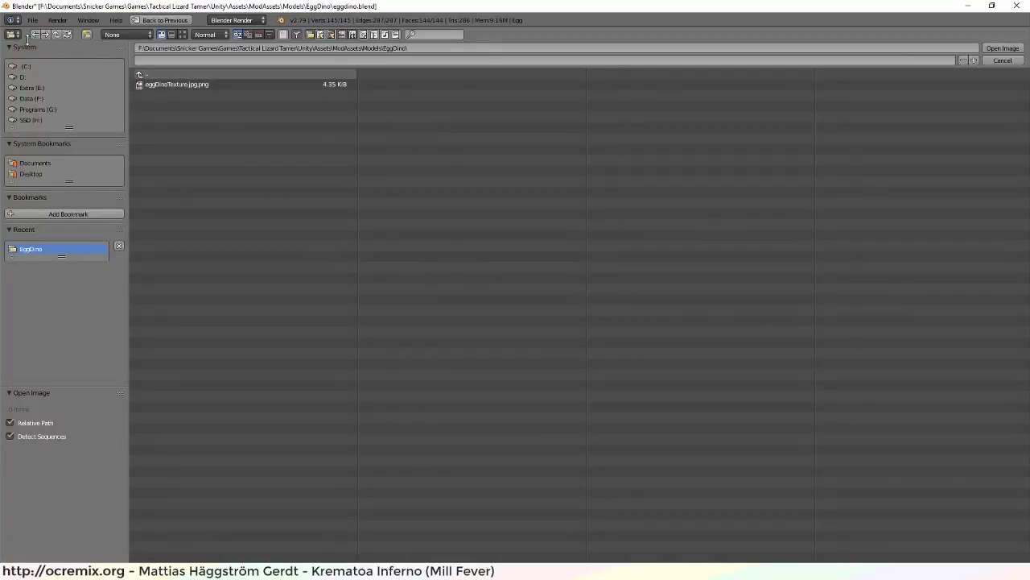
pyautogui.click(1002, 60)
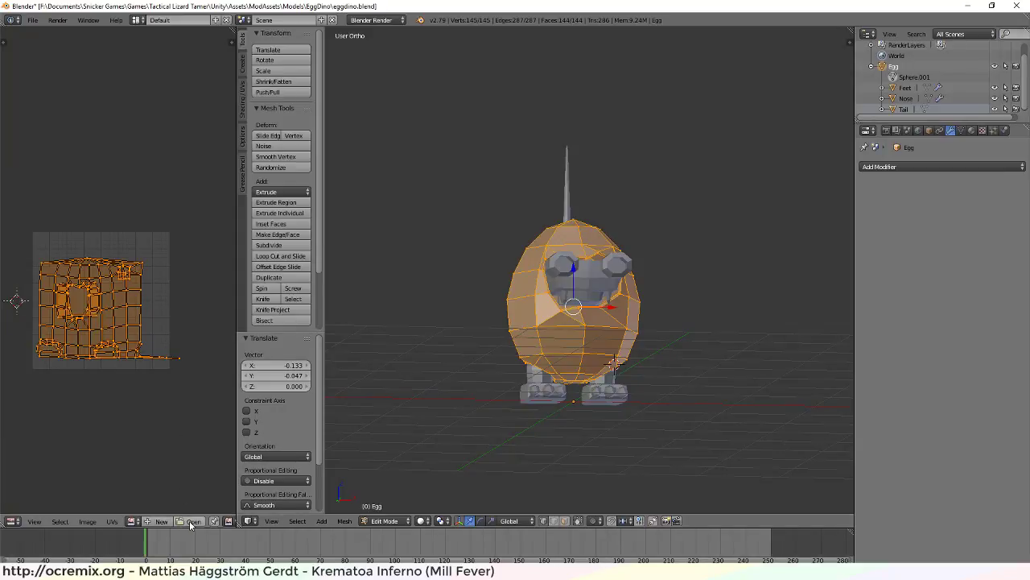
pyautogui.click(193, 522)
pyautogui.doubleClick(176, 87)
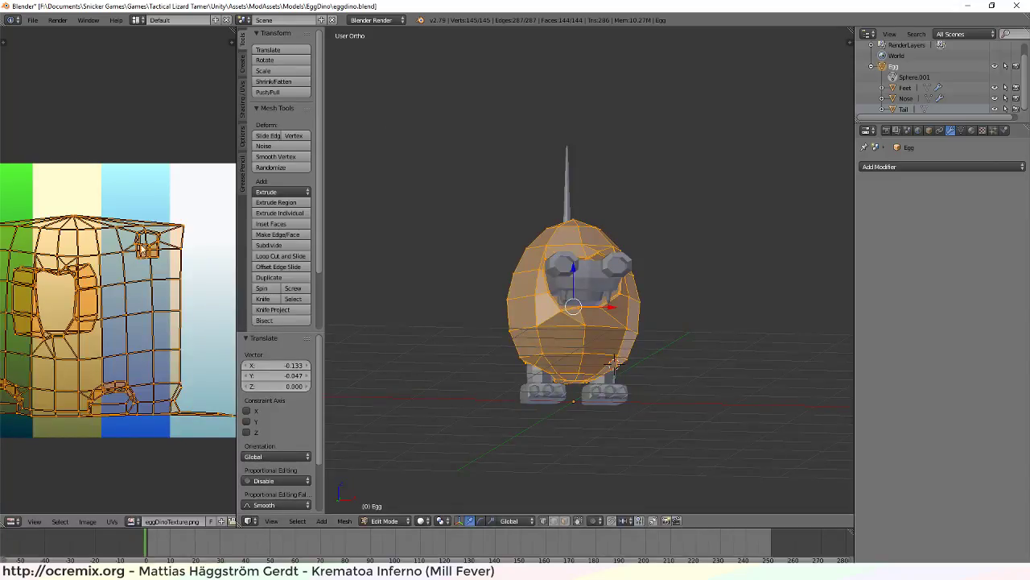
pyautogui.scroll(-2, 184, 251)
pyautogui.moveTo(467, 253)
pyautogui.mouseDown(button='middle')
pyautogui.moveTo(569, 251)
pyautogui.moveTo(470, 253)
pyautogui.mouseUp(button='middle')
# Deselect the egg's faces and set the viewport shading to Texture
pyautogui.press('a')
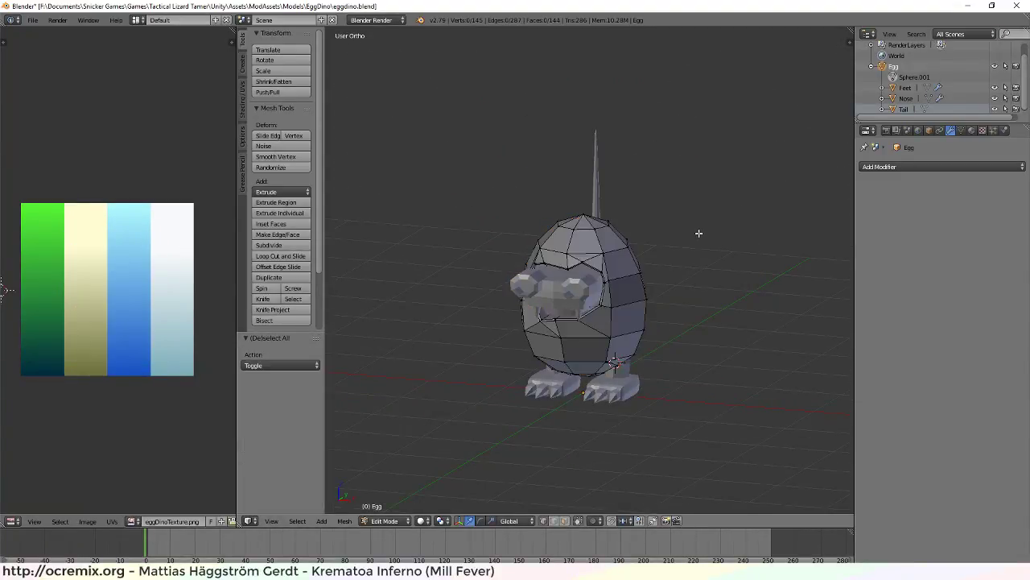
pyautogui.moveTo(686, 285); pyautogui.dragTo(647, 306, button='middle')
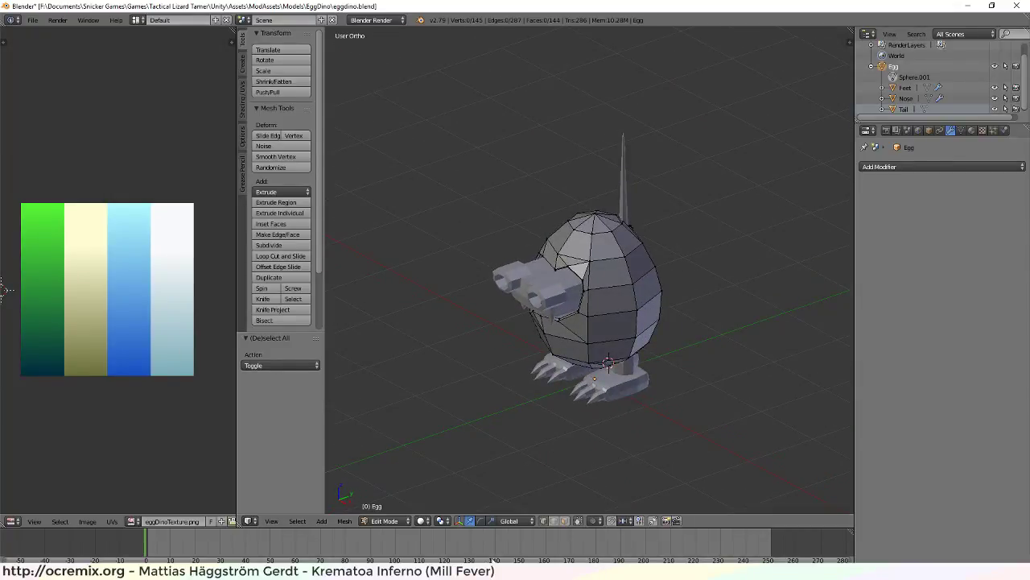
pyautogui.press('Tab')
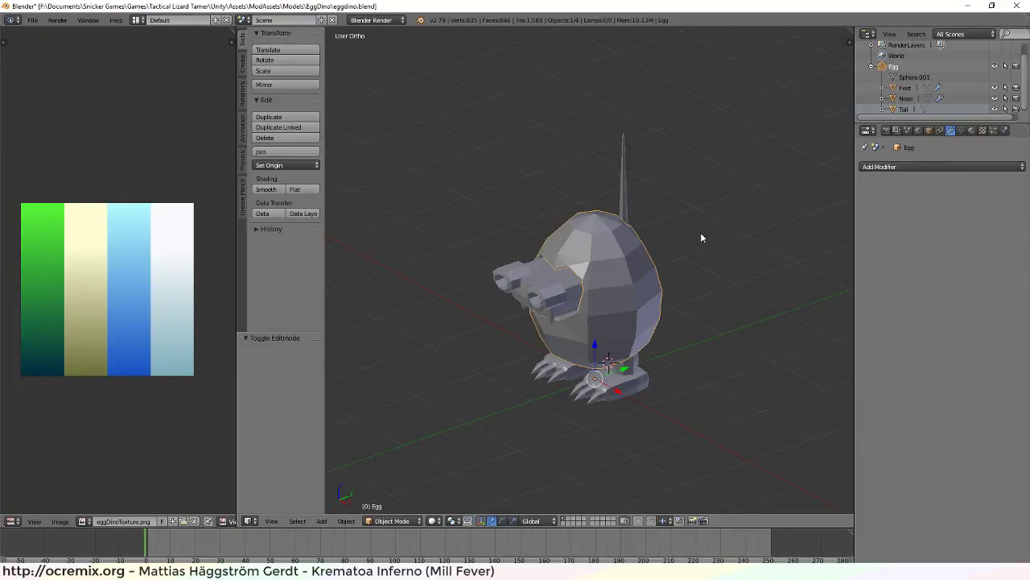
pyautogui.press('Tab')
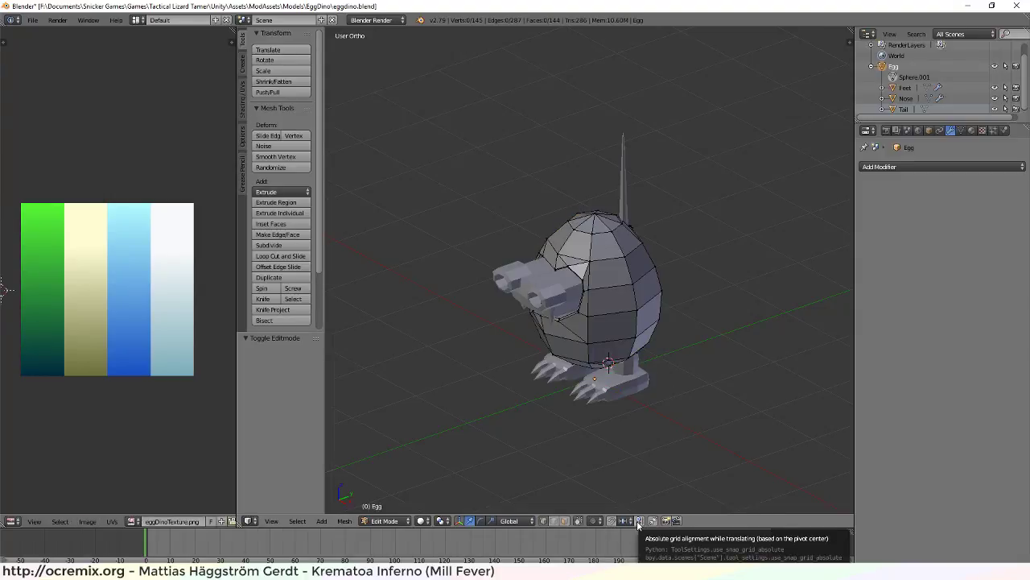
pyautogui.click(421, 522)
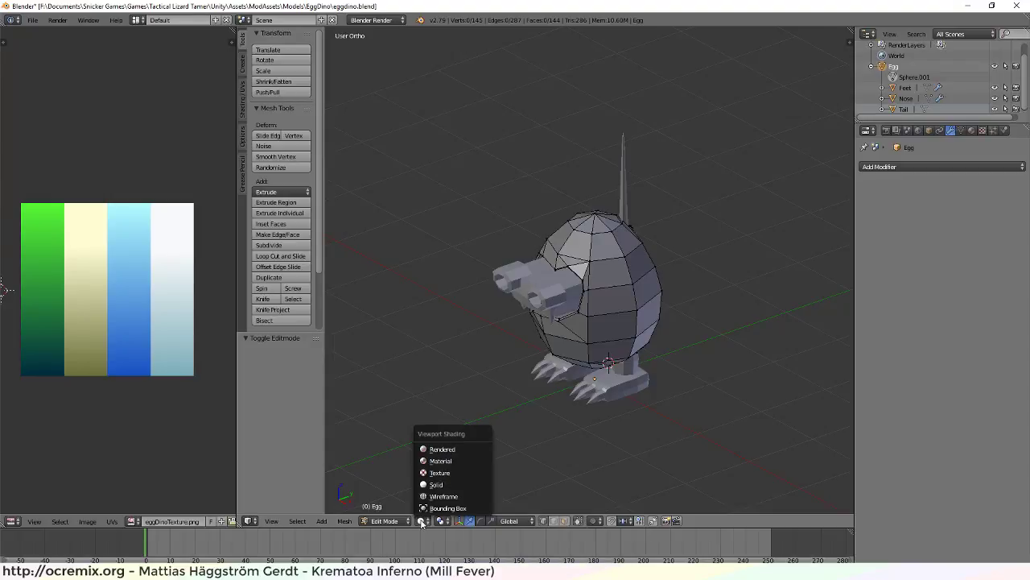
pyautogui.click(470, 462)
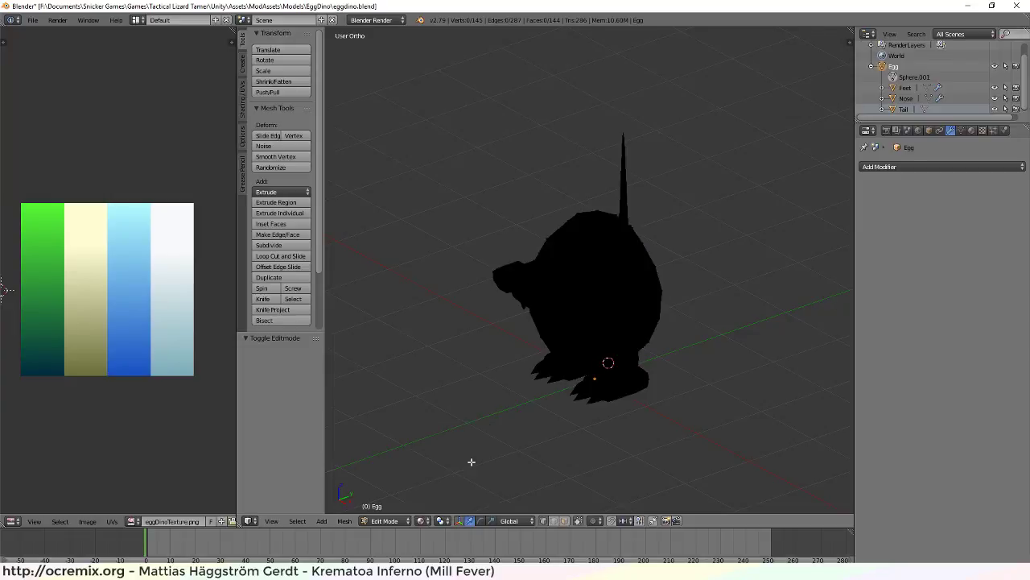
pyautogui.moveTo(660, 306)
pyautogui.mouseDown(button='middle')
pyautogui.moveTo(690, 296)
pyautogui.moveTo(612, 322)
pyautogui.mouseUp(button='middle')
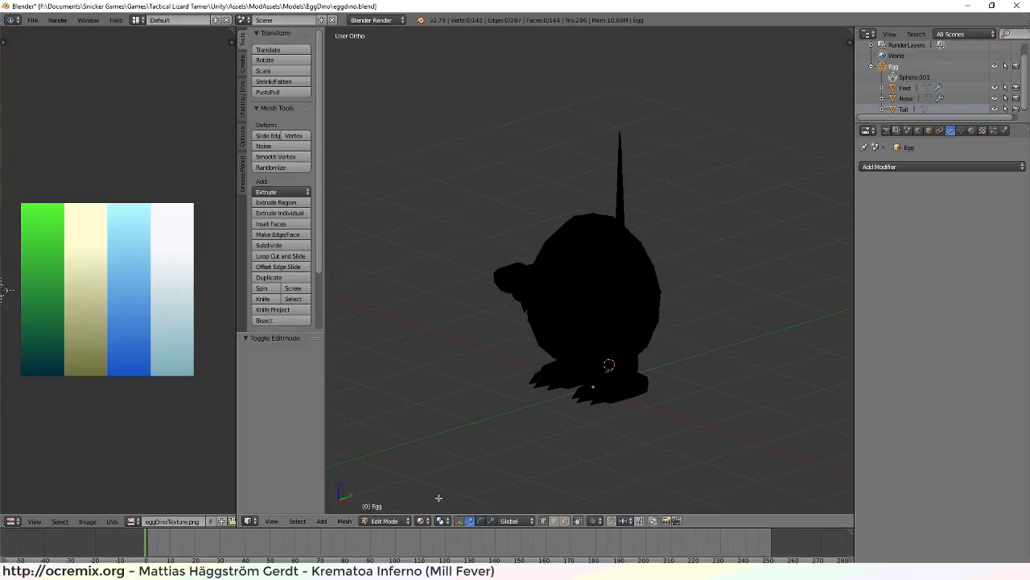
pyautogui.click(422, 522)
pyautogui.click(438, 473)
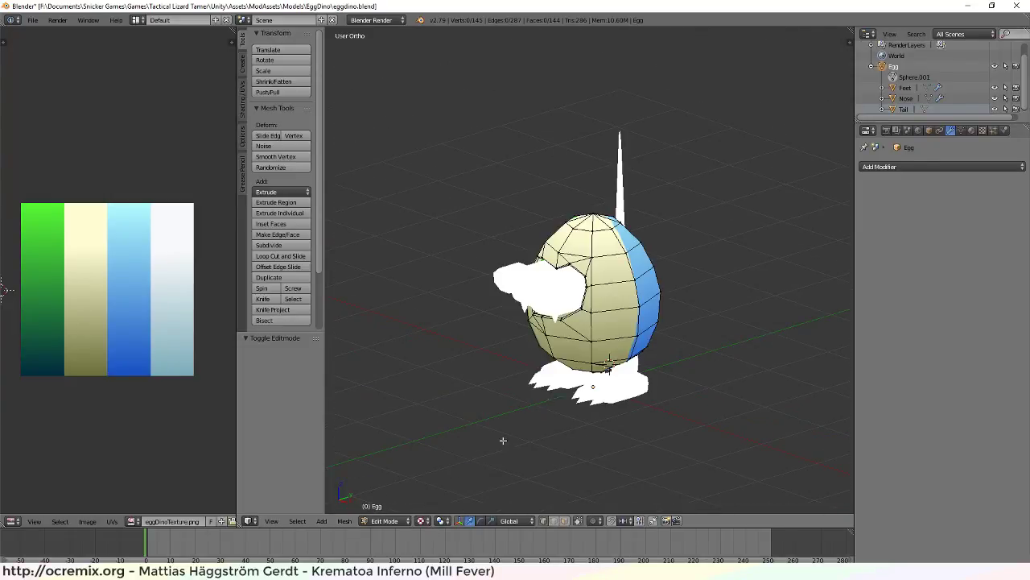
# Orbit around the textured egg to inspect its green sides, cream belly and blue back
pyautogui.moveTo(651, 349); pyautogui.dragTo(482, 396, button='middle')
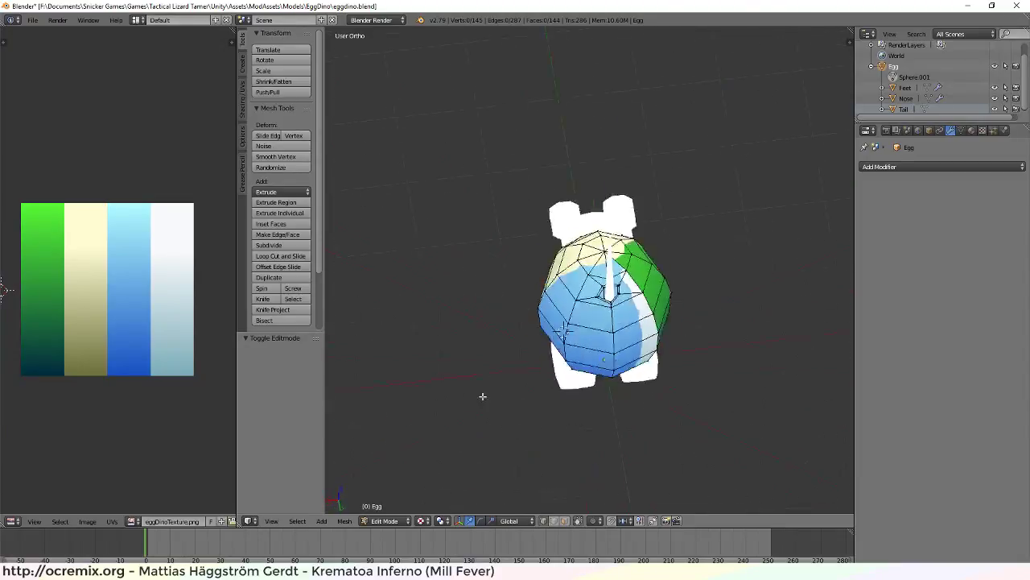
pyautogui.moveTo(579, 355); pyautogui.dragTo(776, 314, button='middle')
pyautogui.moveTo(626, 278); pyautogui.dragTo(616, 395, button='middle')
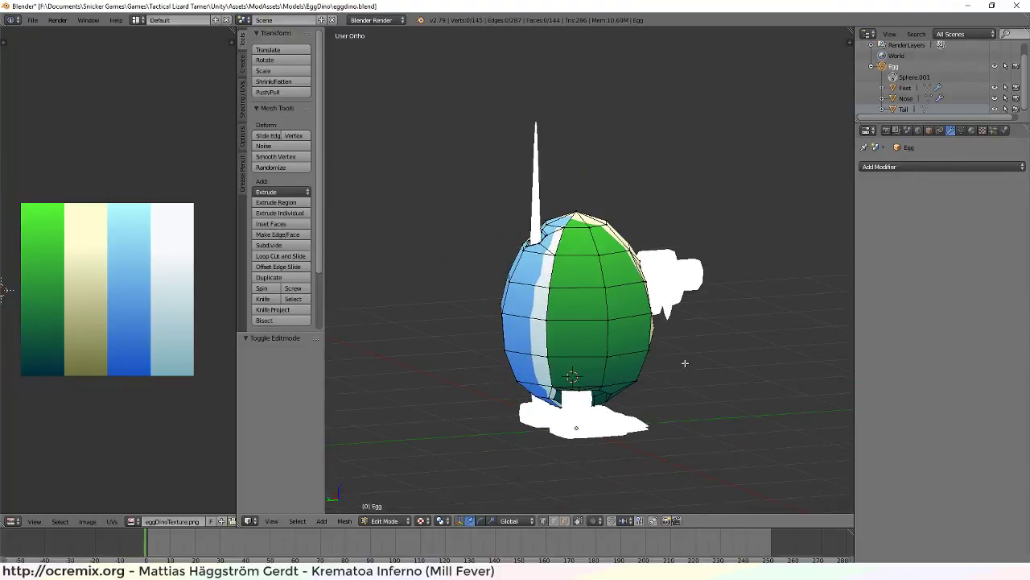
pyautogui.scroll(-5, 617, 396)
pyautogui.scroll(5, 659, 361)
pyautogui.moveTo(697, 292); pyautogui.dragTo(610, 361, button='middle')
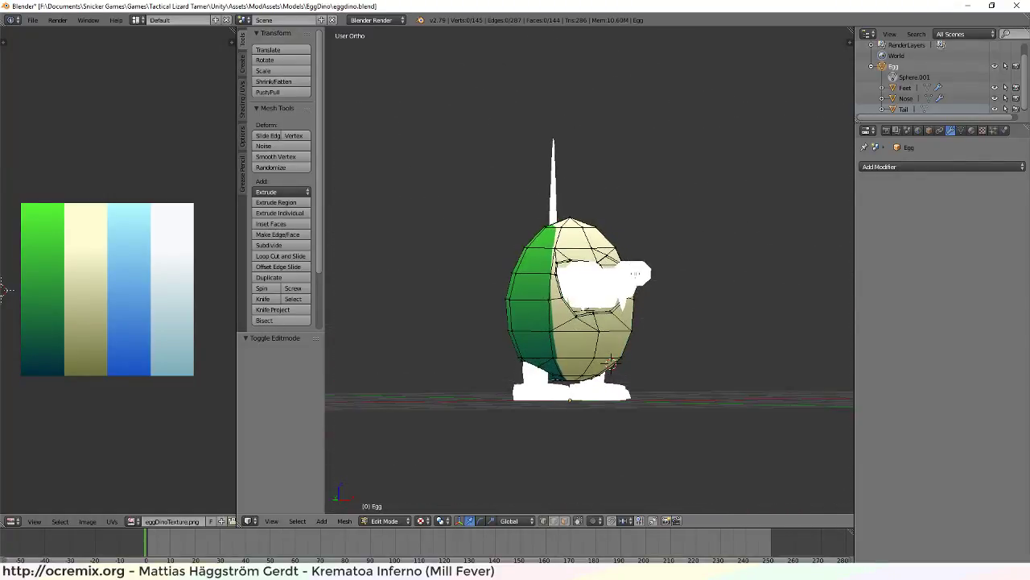
pyautogui.click(905, 88)
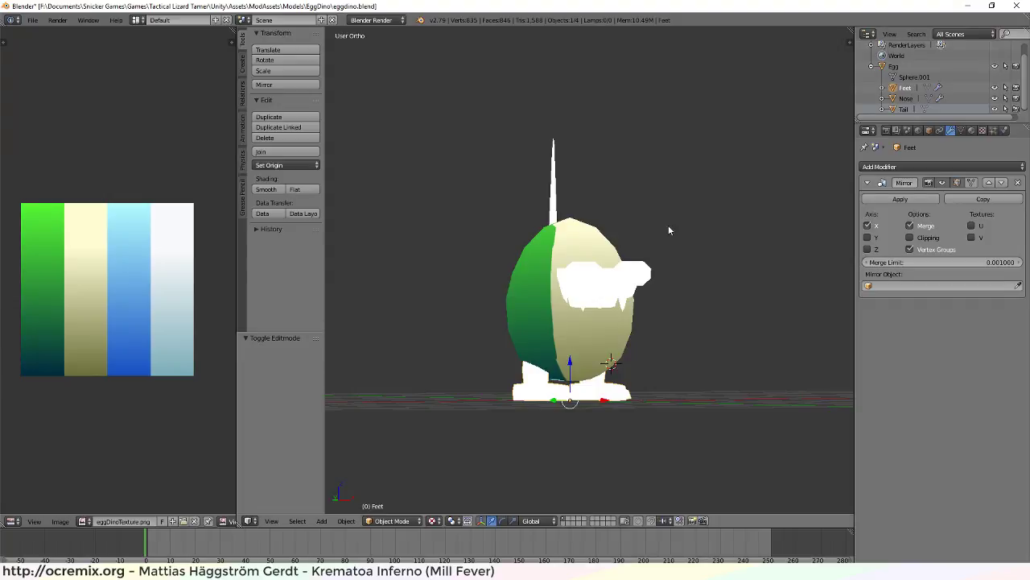
# Select the whole Feet mesh in Edit Mode and cube-project its UVs onto the texture
pyautogui.press('Tab')
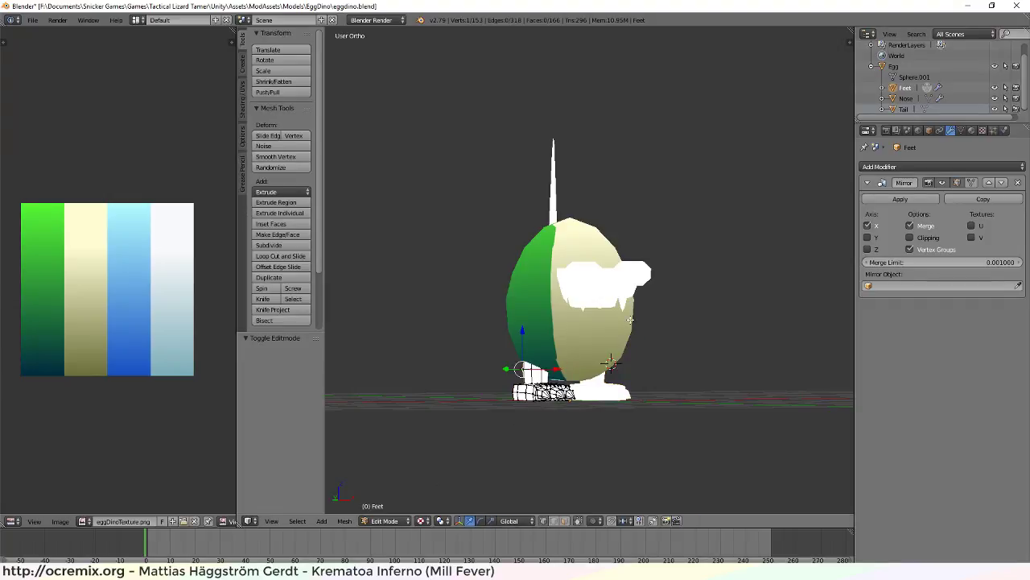
pyautogui.press('a')
pyautogui.moveTo(664, 377); pyautogui.dragTo(696, 415, button='middle')
pyautogui.moveTo(715, 375); pyautogui.dragTo(639, 379, button='middle')
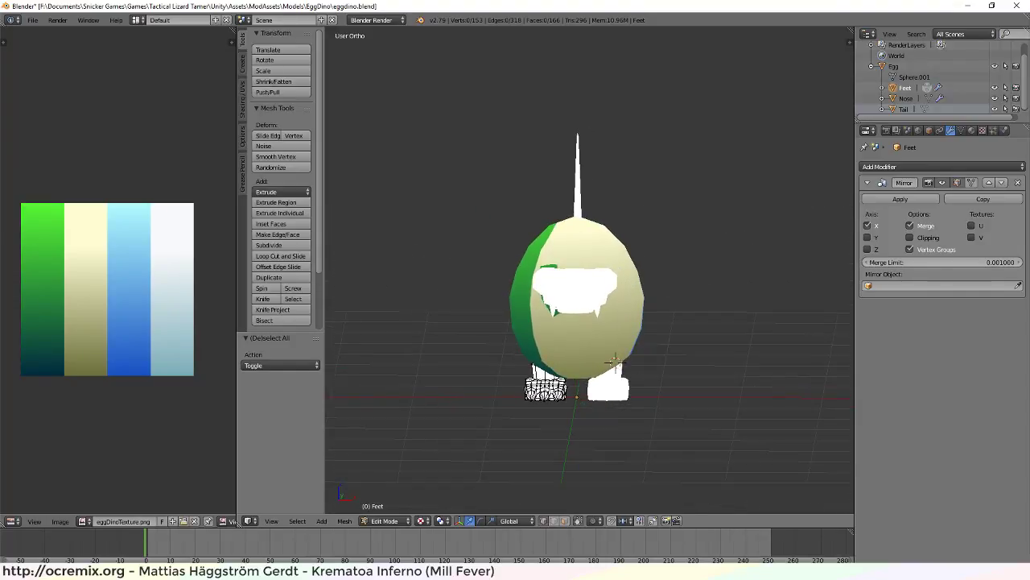
pyautogui.press('a')
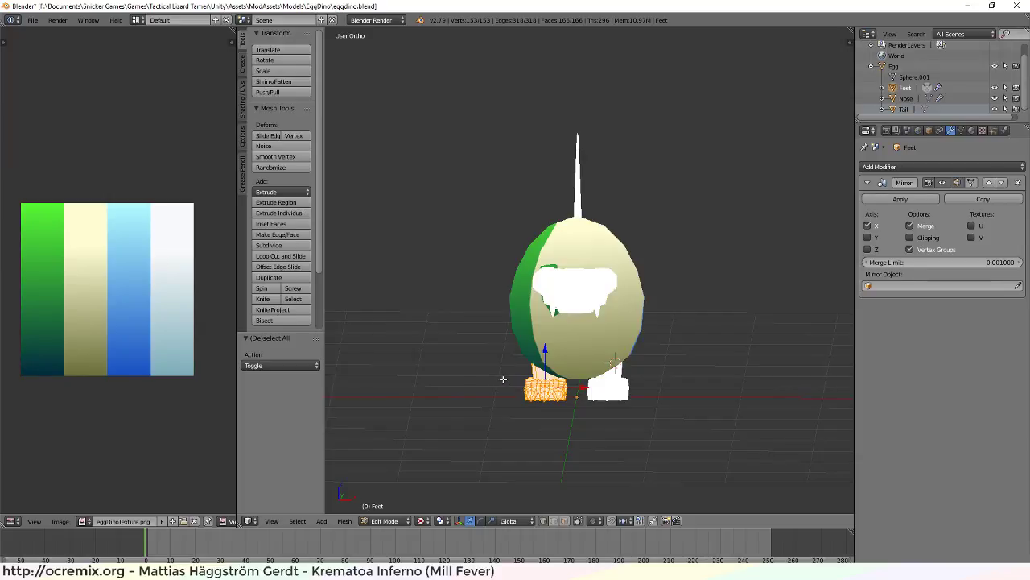
pyautogui.press('u')
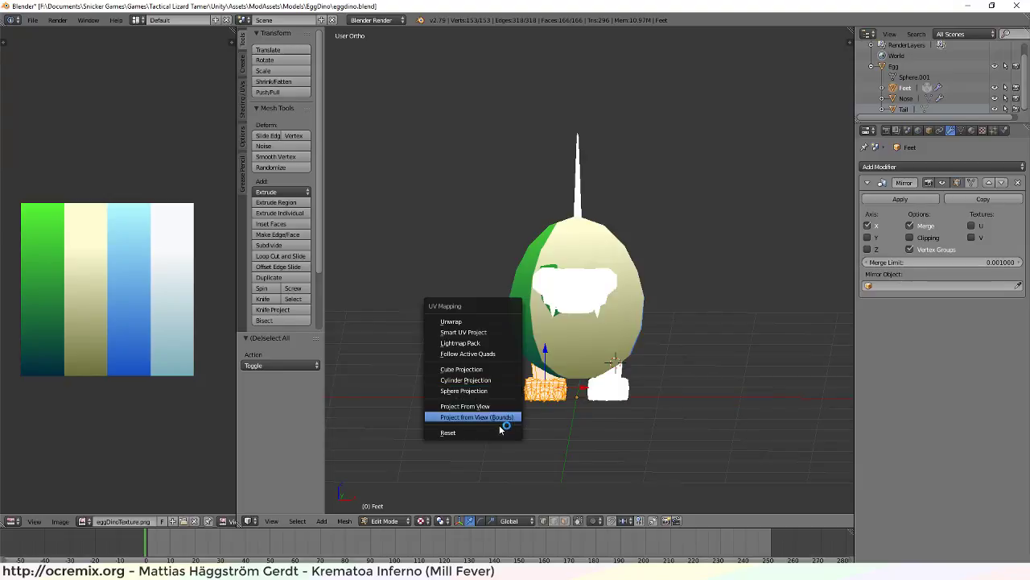
pyautogui.click(499, 370)
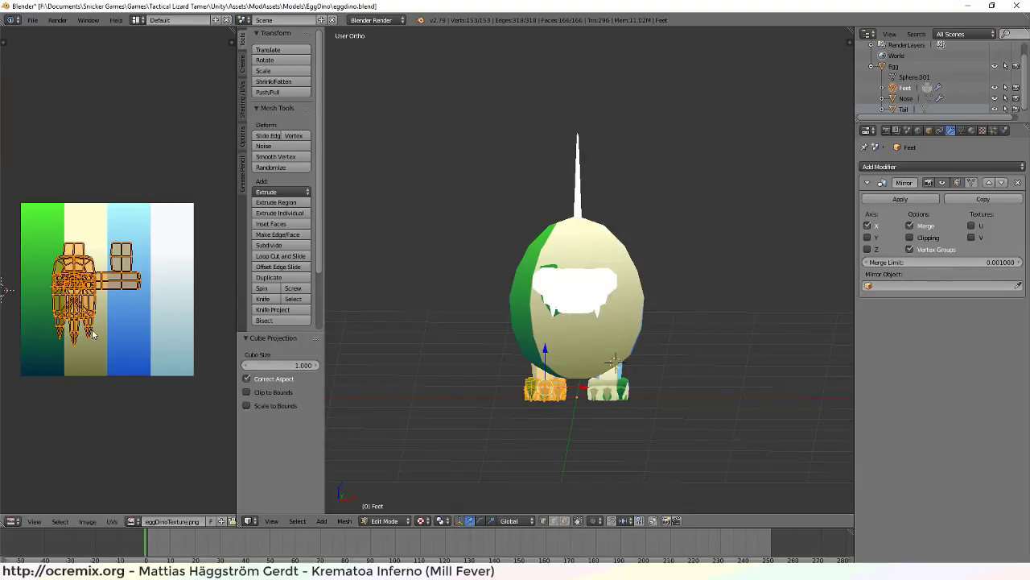
pyautogui.moveTo(432, 408); pyautogui.dragTo(519, 362, button='middle')
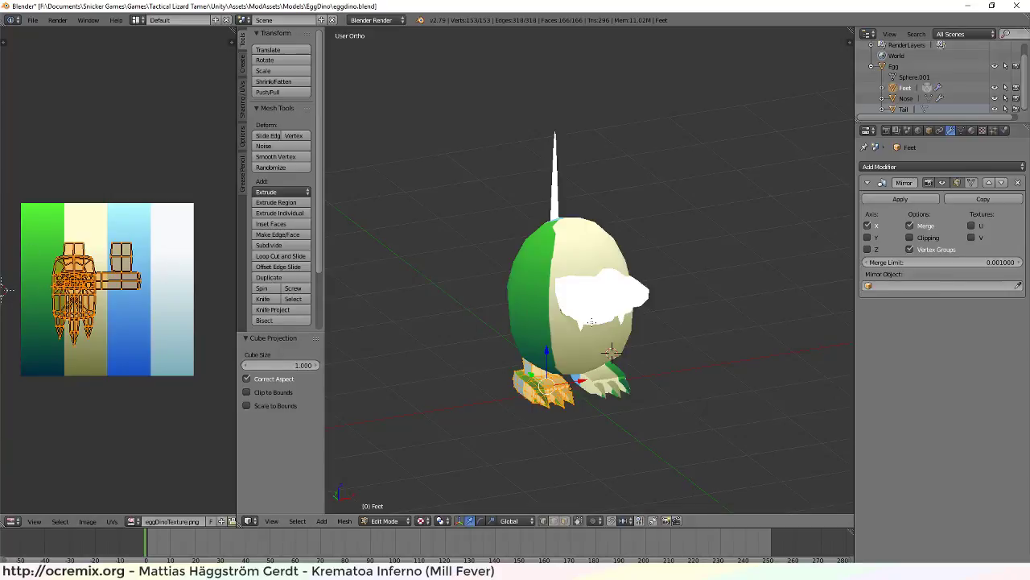
pyautogui.moveTo(591, 321); pyautogui.dragTo(798, 244, button='middle')
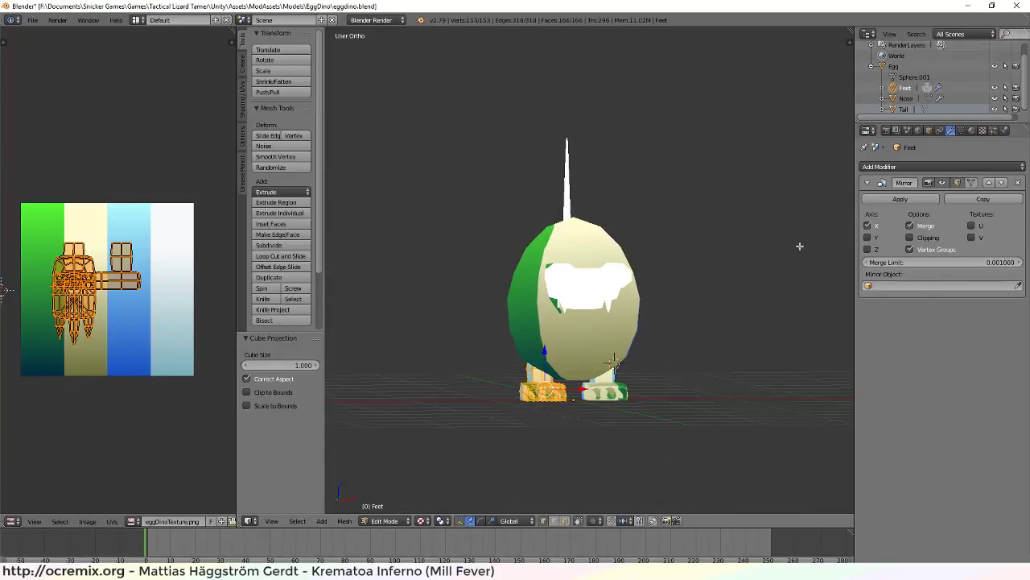
pyautogui.click(908, 99)
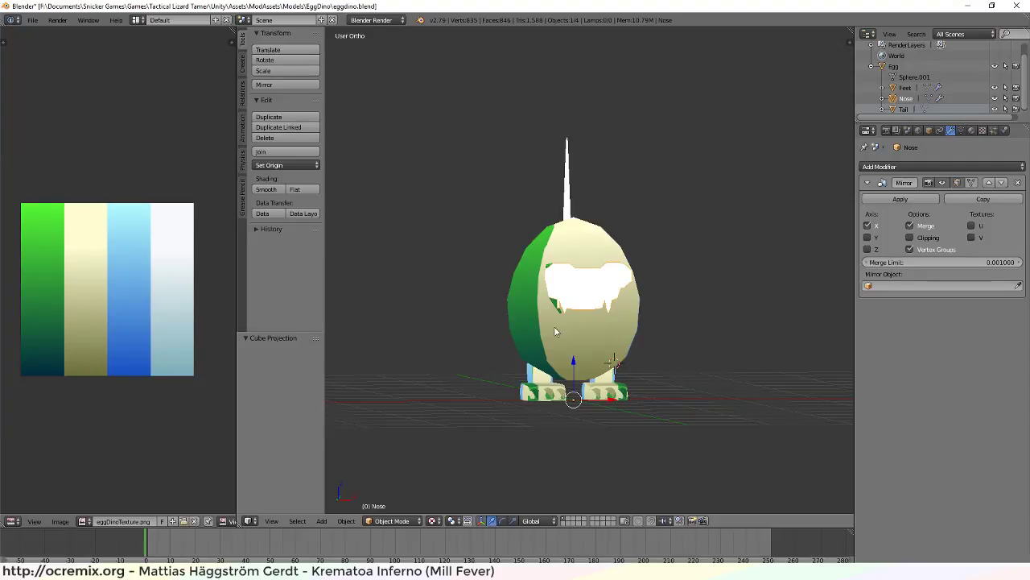
# Cube-project the entire Nose mesh's UVs and orbit to check its cream and green colours
pyautogui.press('Tab')
pyautogui.press('a')
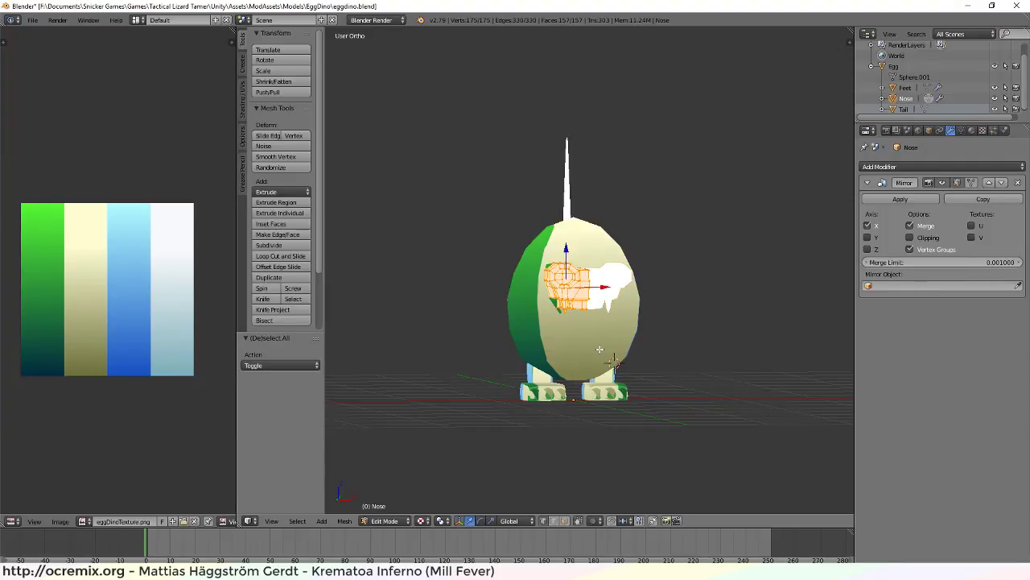
pyautogui.press('u')
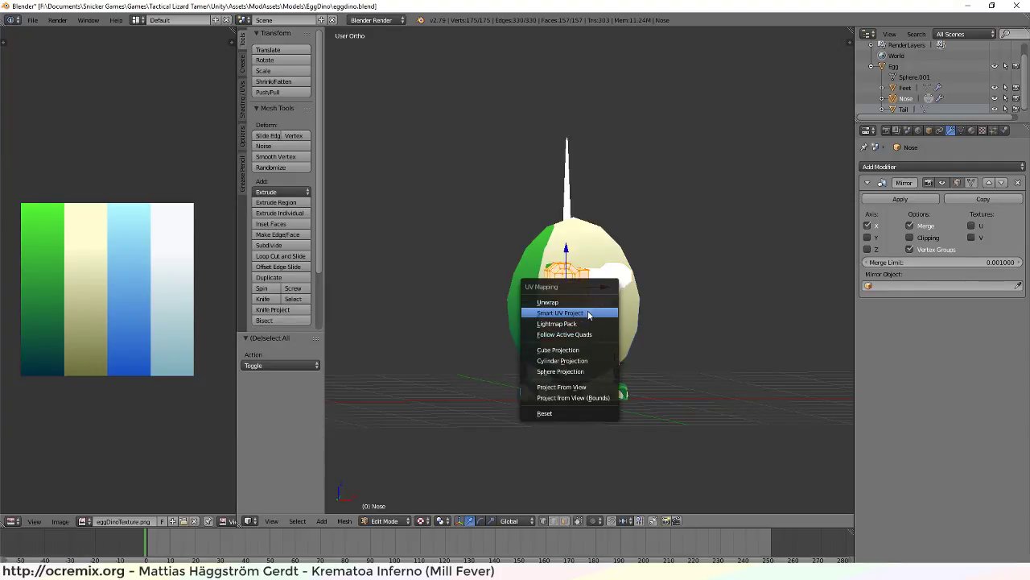
pyautogui.click(592, 352)
pyautogui.moveTo(648, 320); pyautogui.dragTo(660, 347, button='middle')
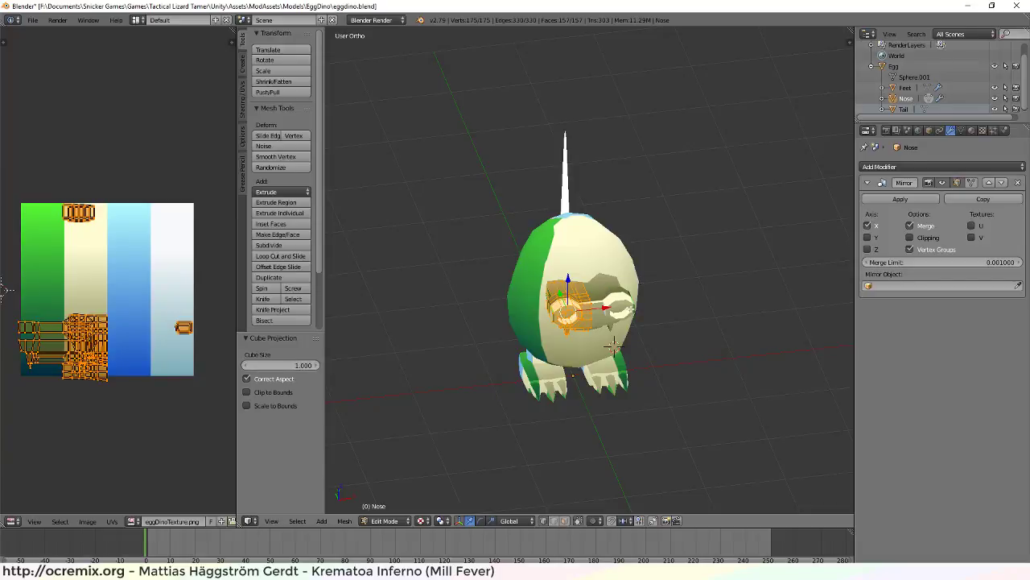
pyautogui.moveTo(606, 288); pyautogui.dragTo(634, 346, button='middle')
# Select the Tail and cylinder-project the UVs of its whole mesh
pyautogui.click(904, 109)
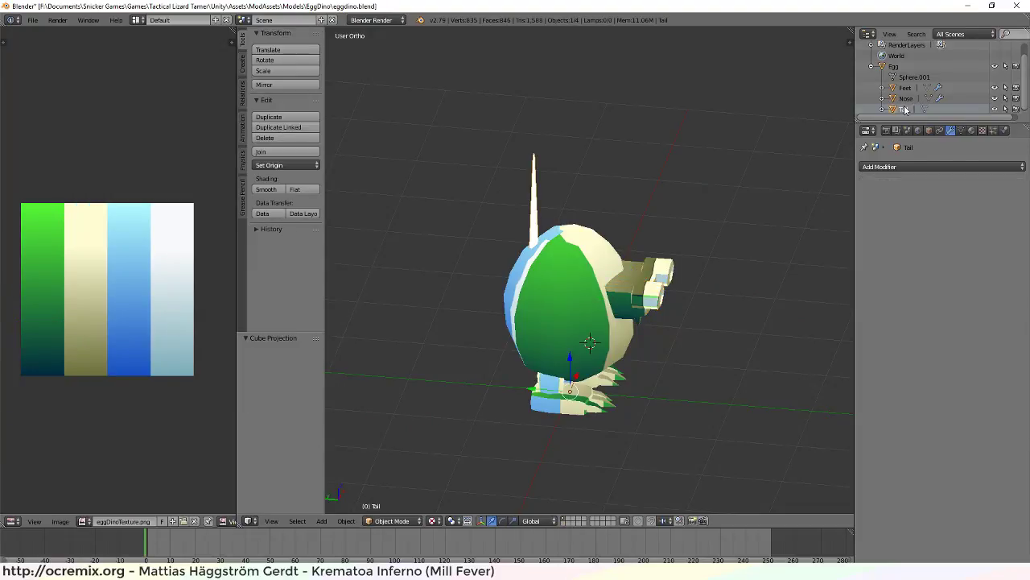
pyautogui.moveTo(510, 288); pyautogui.dragTo(615, 289, button='middle')
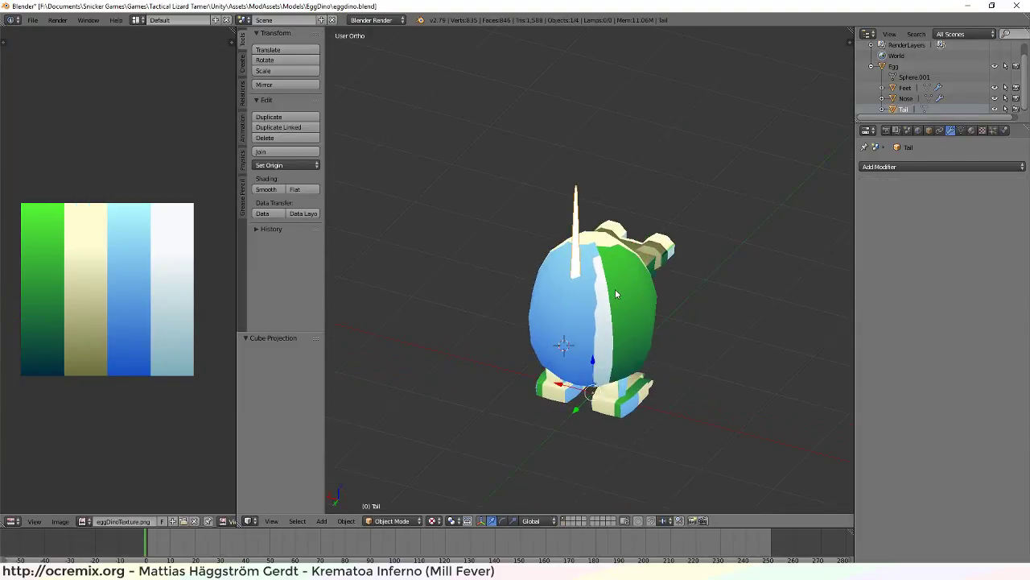
pyautogui.press('Tab')
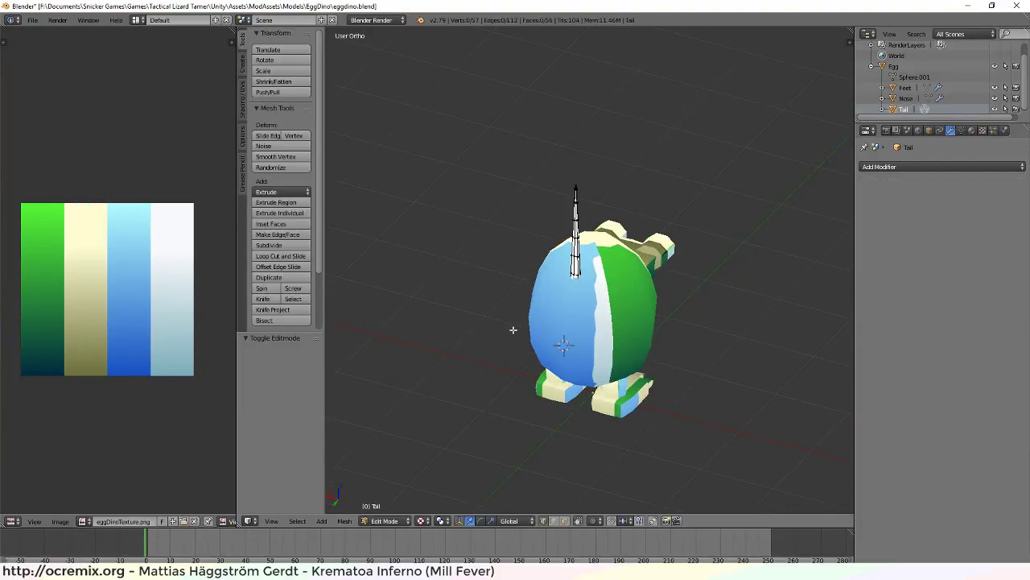
pyautogui.press('a')
pyautogui.press('u')
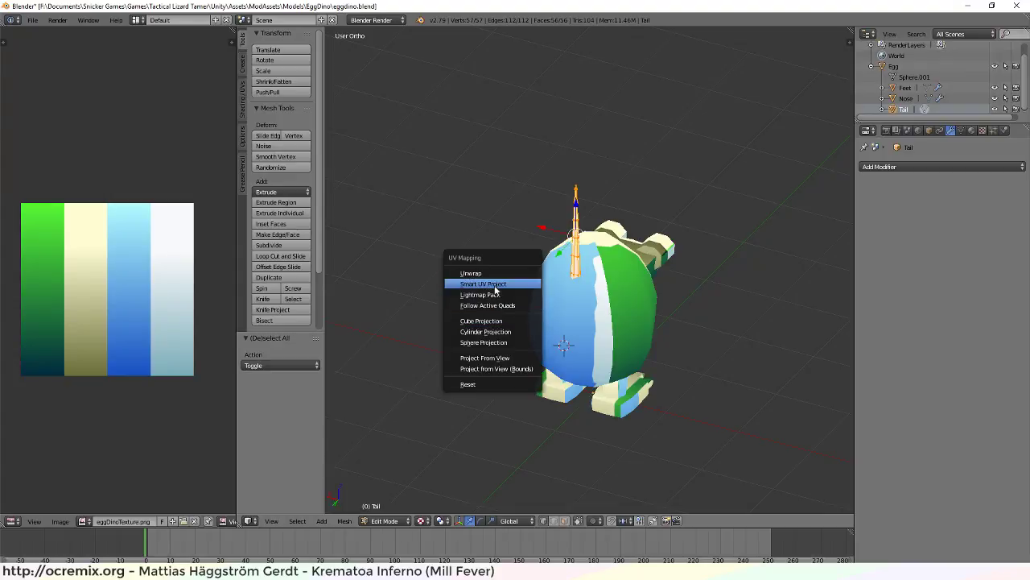
pyautogui.click(491, 331)
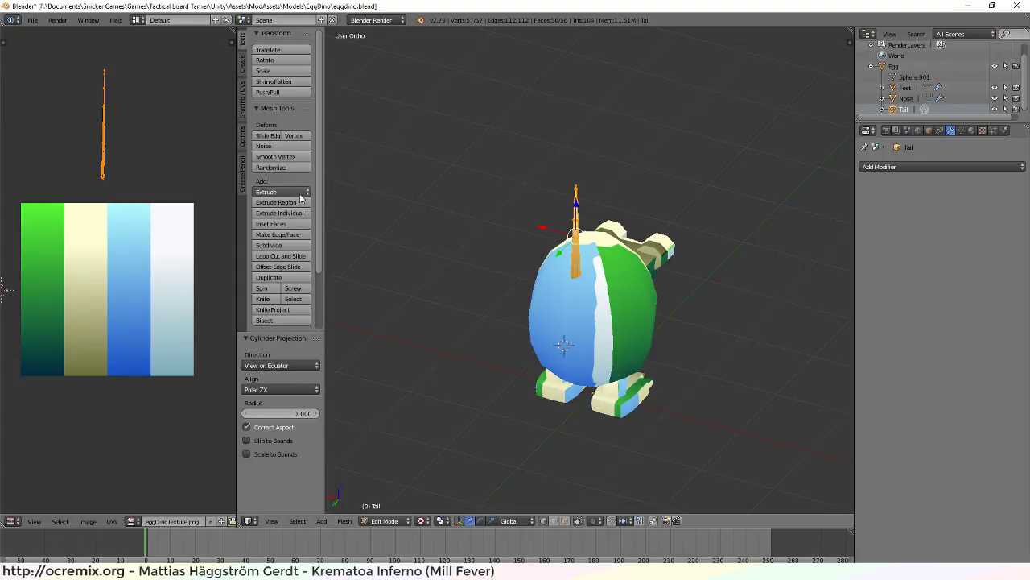
# Move the Tail's UV island onto the green stripe and leave Edit Mode
pyautogui.moveTo(121, 194); pyautogui.dragTo(130, 217, button='middle')
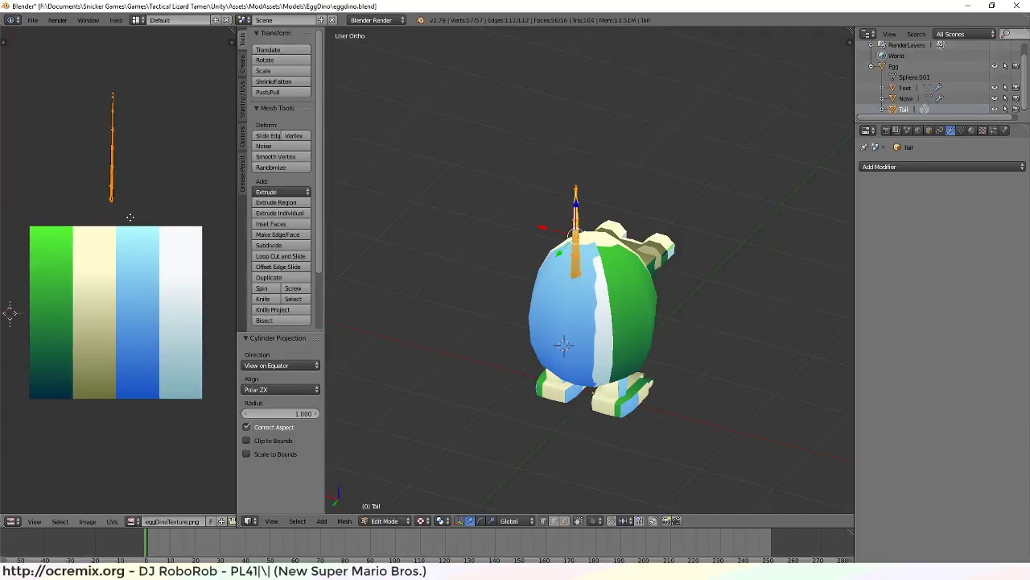
pyautogui.press('g')
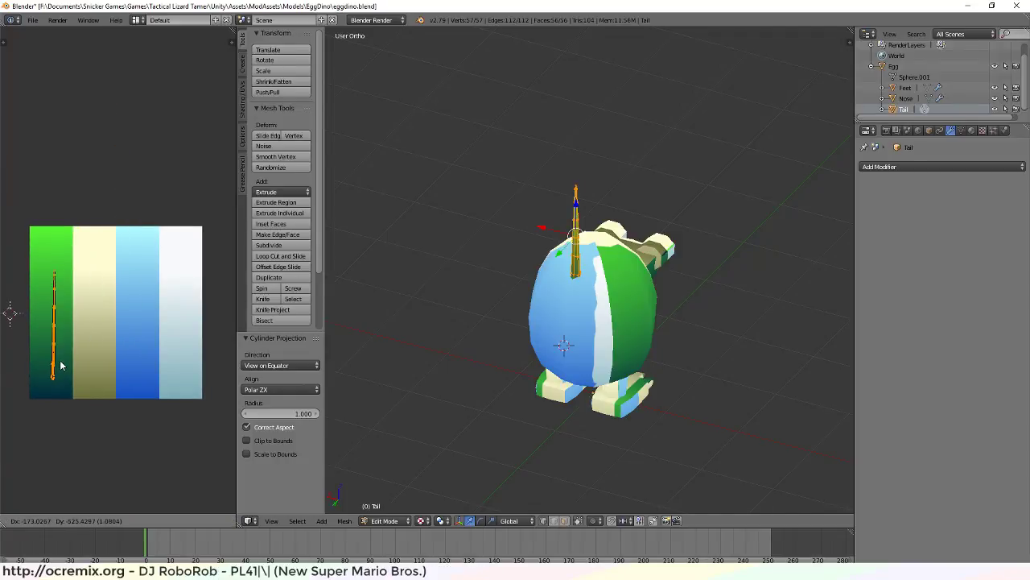
pyautogui.click(61, 380)
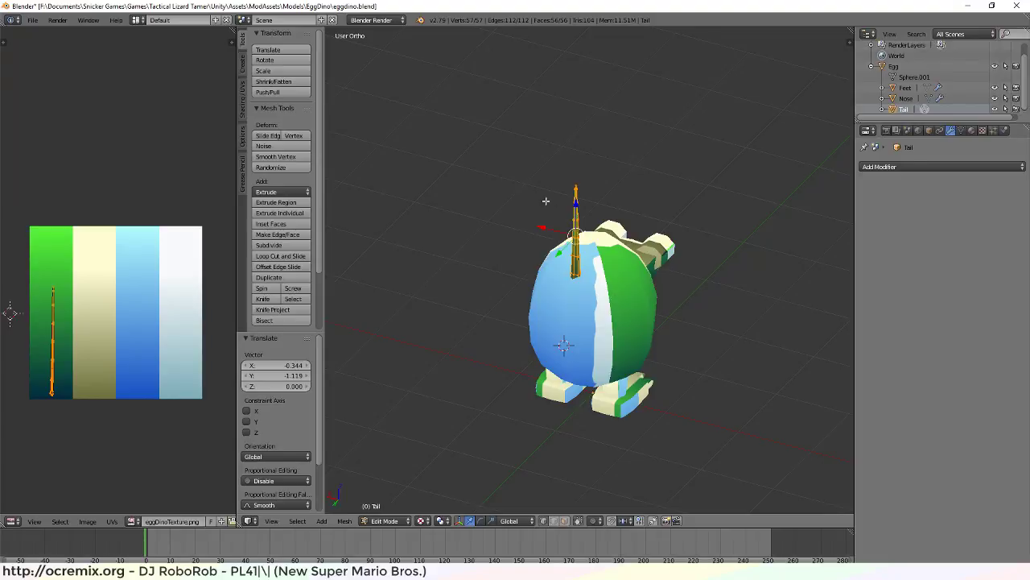
pyautogui.press('a')
pyautogui.moveTo(664, 283); pyautogui.dragTo(538, 287, button='middle')
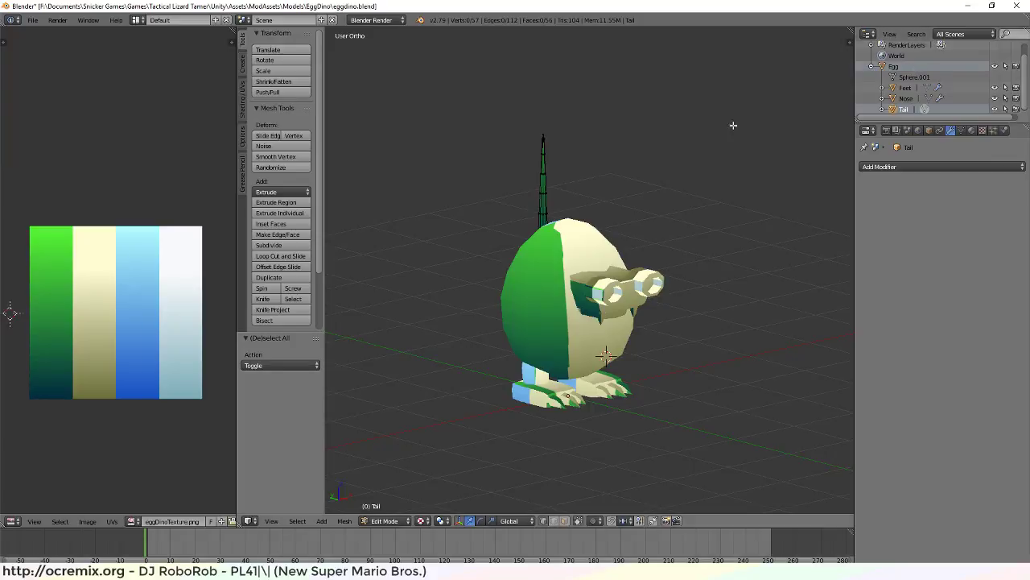
pyautogui.press('Tab')
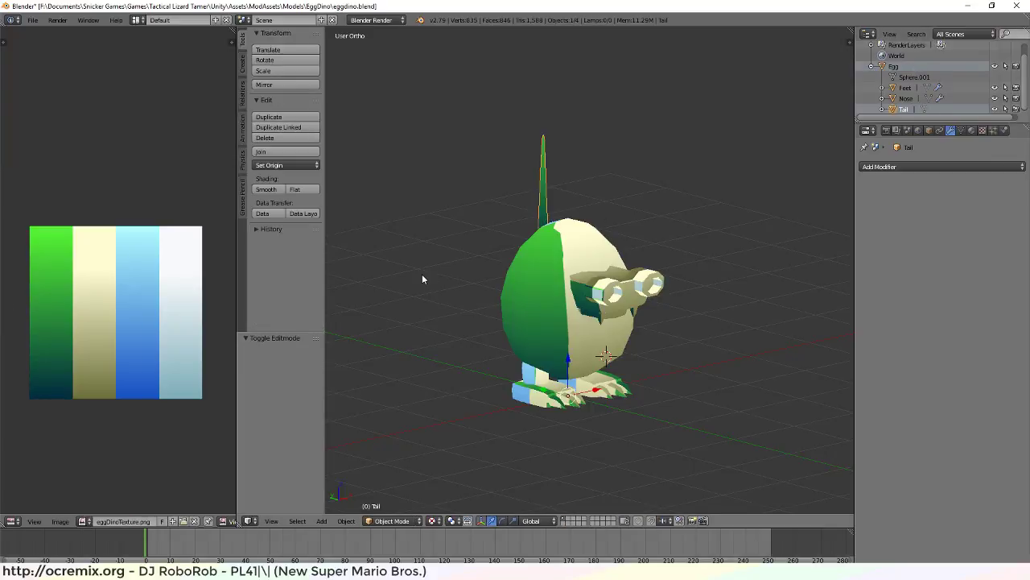
# Select the Egg, enter Edit Mode with all faces selected, and orbit around it
pyautogui.click(902, 78)
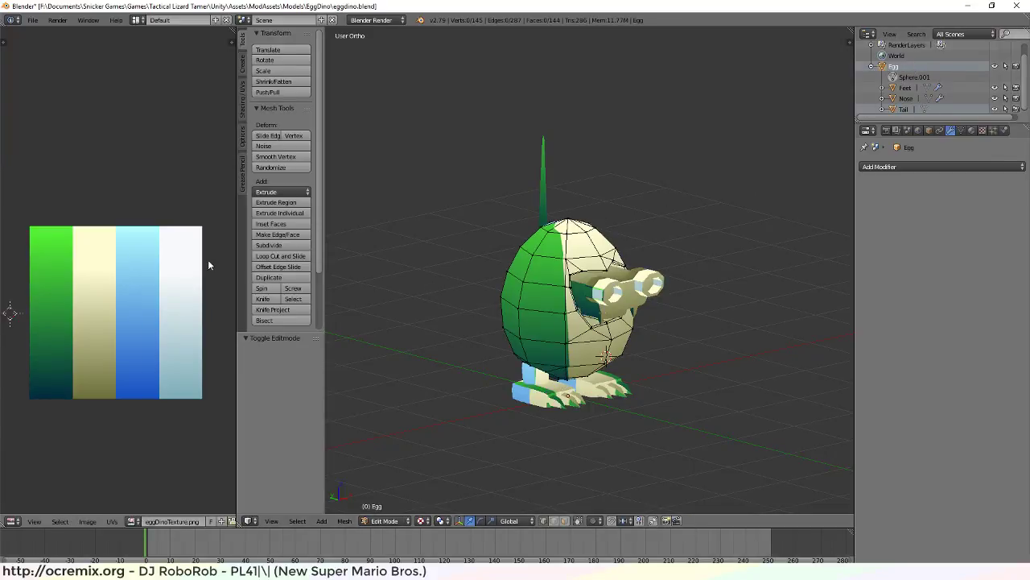
pyautogui.press('Tab')
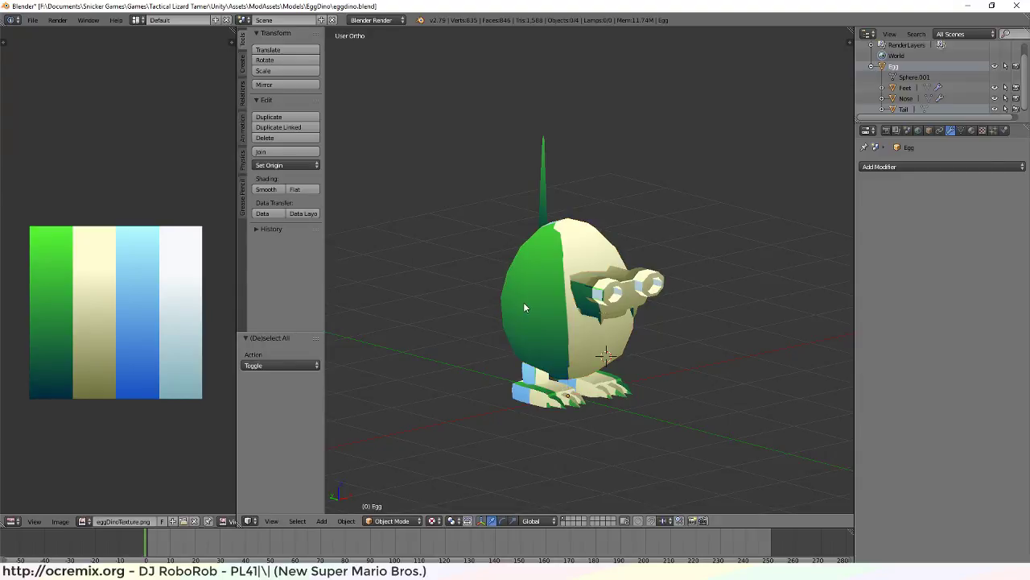
pyautogui.press('Tab')
pyautogui.press('a')
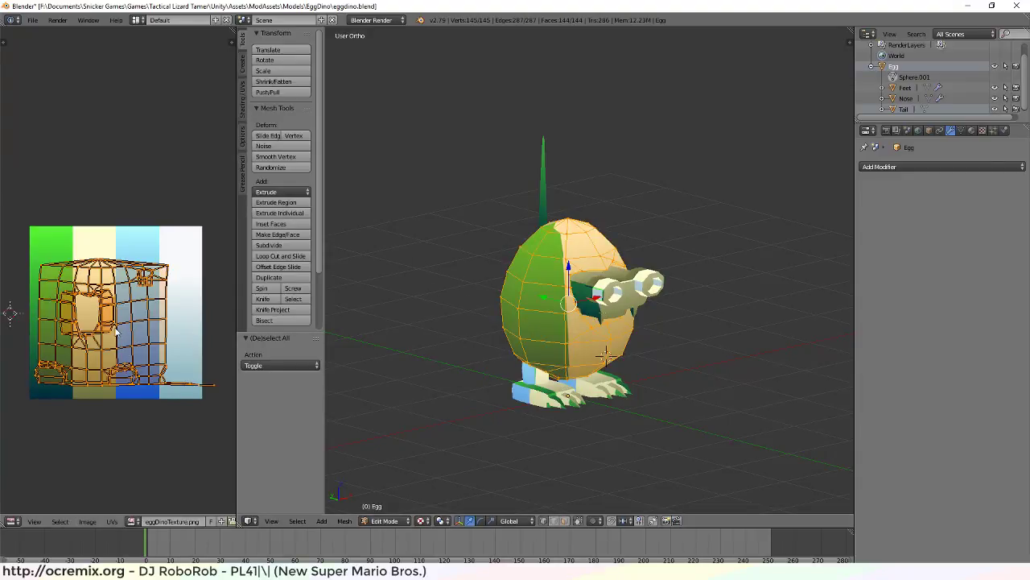
pyautogui.moveTo(582, 338); pyautogui.dragTo(483, 346, button='middle')
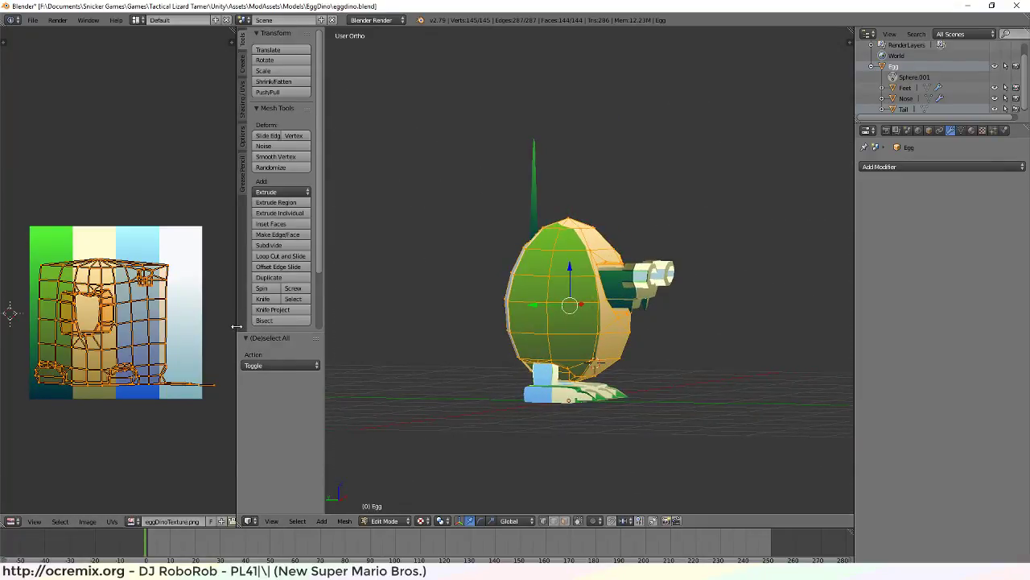
# Widen the UV image area and centre the egg's UV layout in view
pyautogui.moveTo(236, 330); pyautogui.dragTo(380, 332)
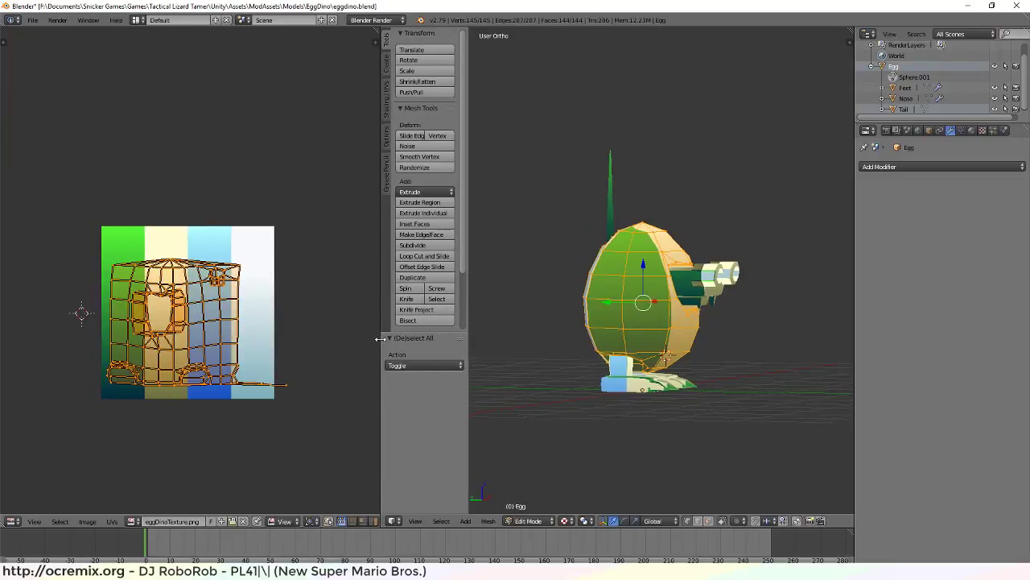
pyautogui.scroll(3, 241, 310)
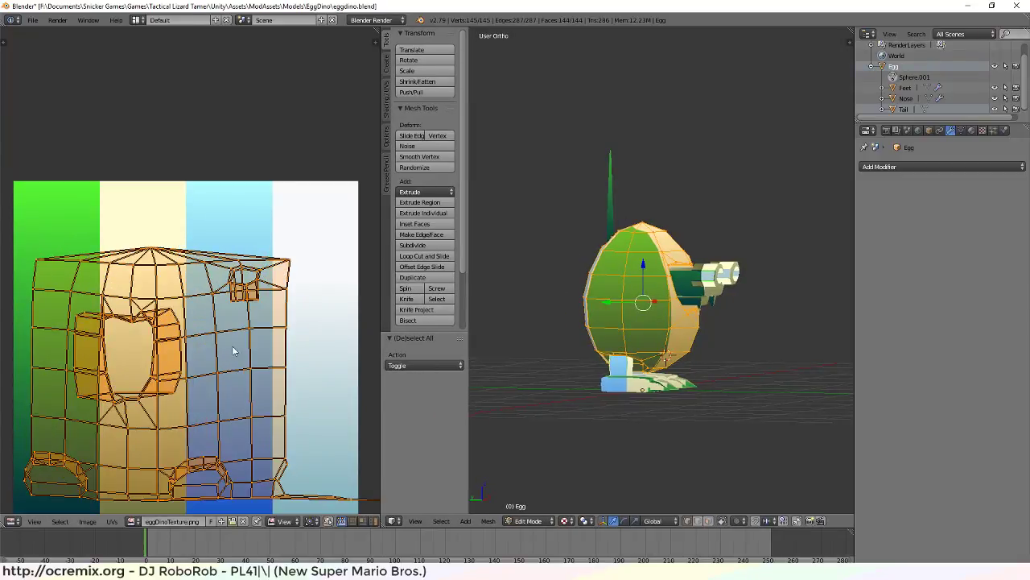
pyautogui.moveTo(233, 350); pyautogui.dragTo(243, 279, button='middle')
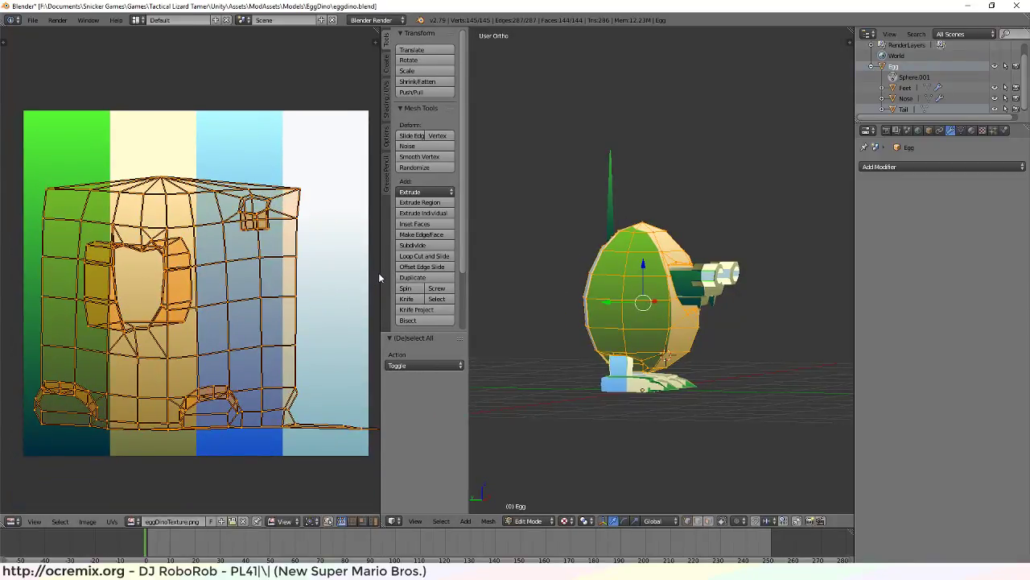
pyautogui.moveTo(379, 275); pyautogui.dragTo(400, 272)
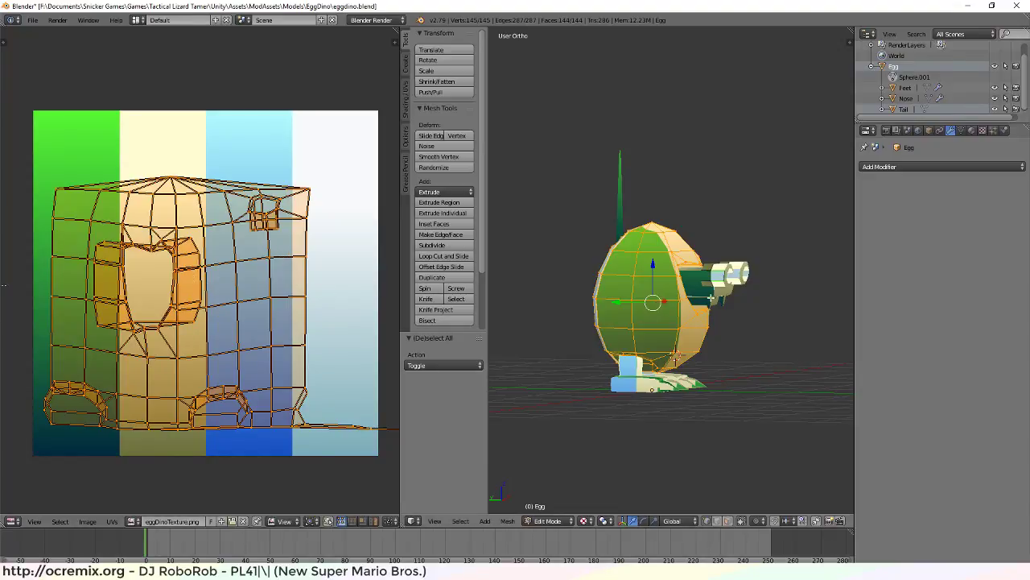
# Orbit and zoom around the egg to review its texture from the front, side and below
pyautogui.moveTo(711, 298); pyautogui.dragTo(670, 349, button='middle')
pyautogui.scroll(4, 727, 329)
pyautogui.scroll(3, 727, 330)
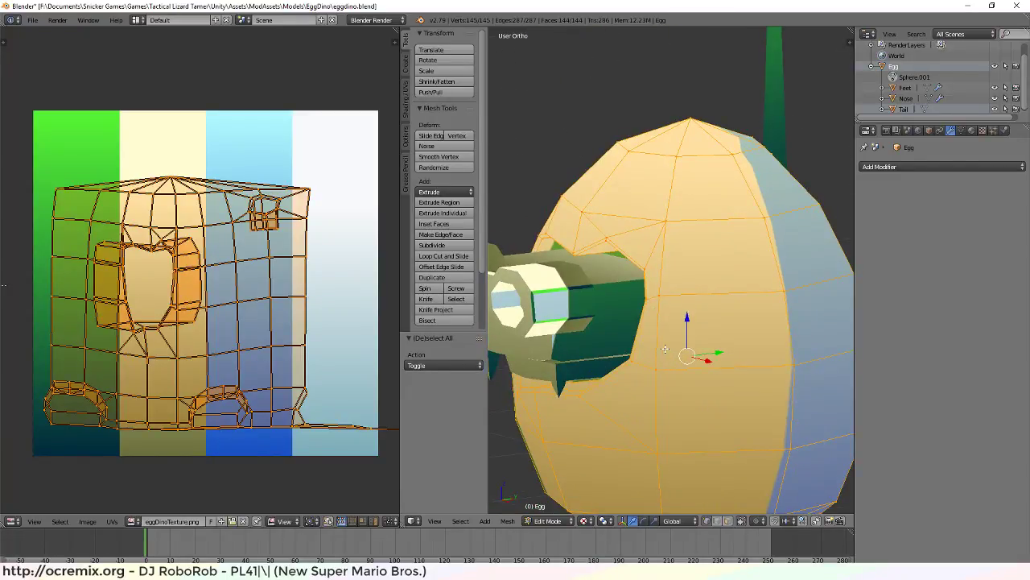
pyautogui.moveTo(586, 395); pyautogui.dragTo(674, 401, button='middle')
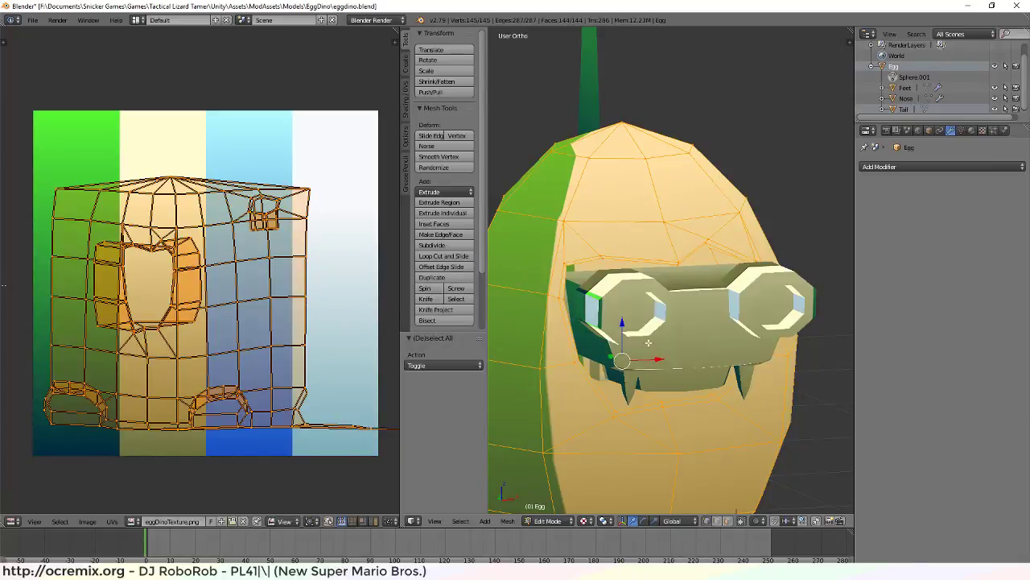
pyautogui.moveTo(677, 262); pyautogui.dragTo(692, 414, button='middle')
pyautogui.moveTo(645, 386); pyautogui.dragTo(682, 456, button='middle')
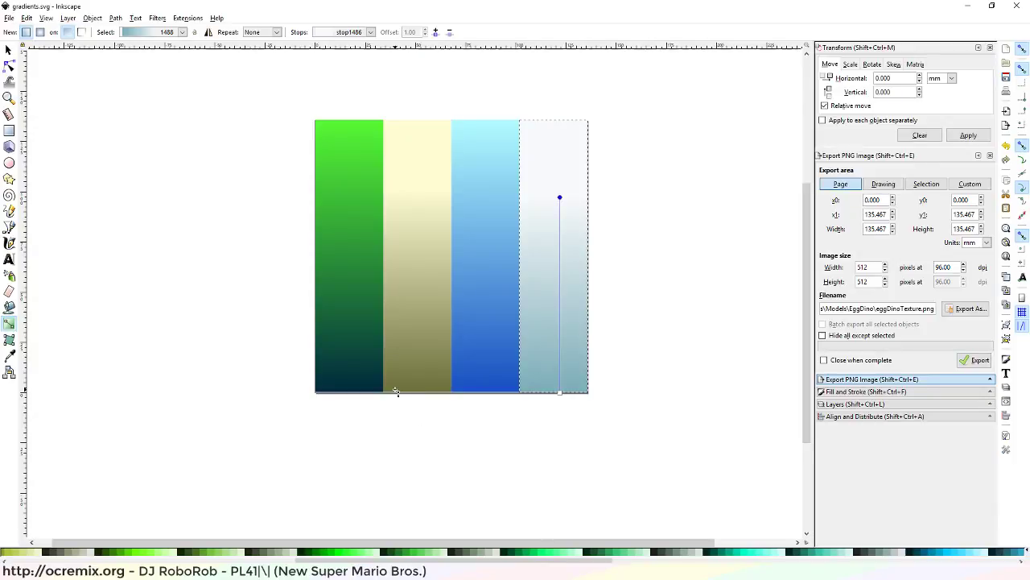
# Shorten the cream-to-olive column and fit a copied strip into the gap beneath it
pyautogui.click(409, 346)
pyautogui.press('s')
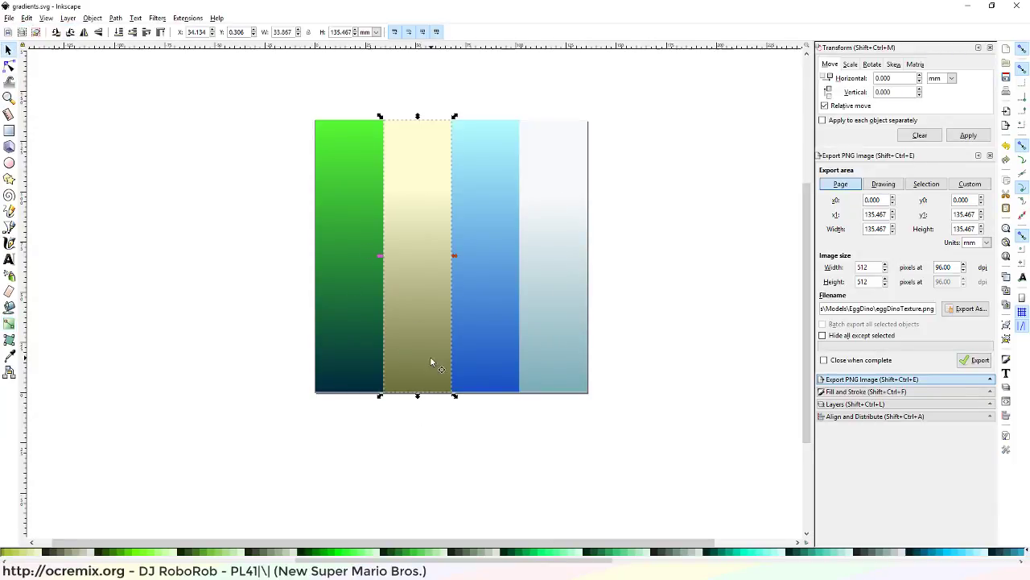
pyautogui.moveTo(417, 396); pyautogui.dragTo(418, 336)
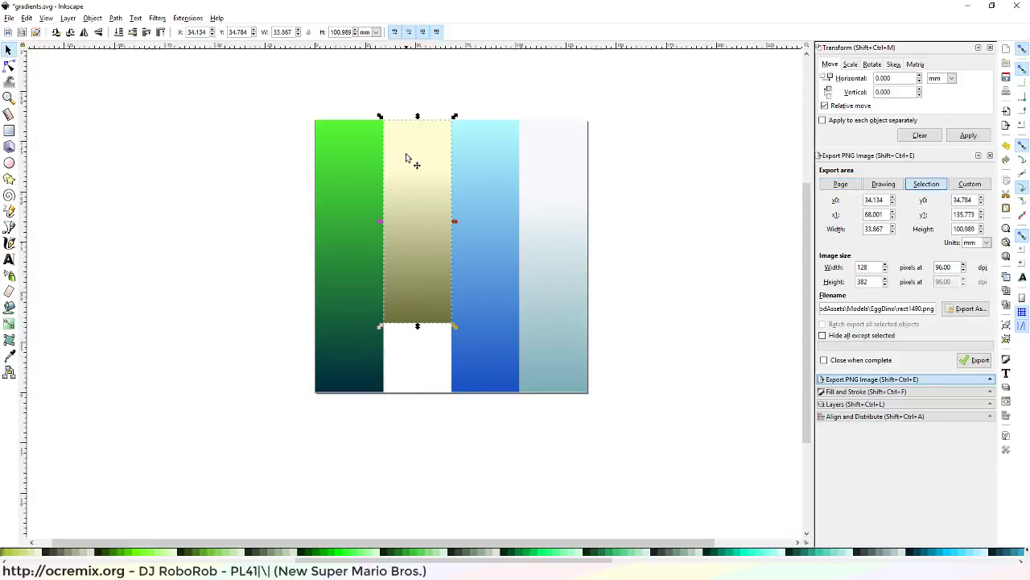
pyautogui.moveTo(414, 240); pyautogui.dragTo(419, 464)
pyautogui.moveTo(418, 529); pyautogui.dragTo(424, 400)
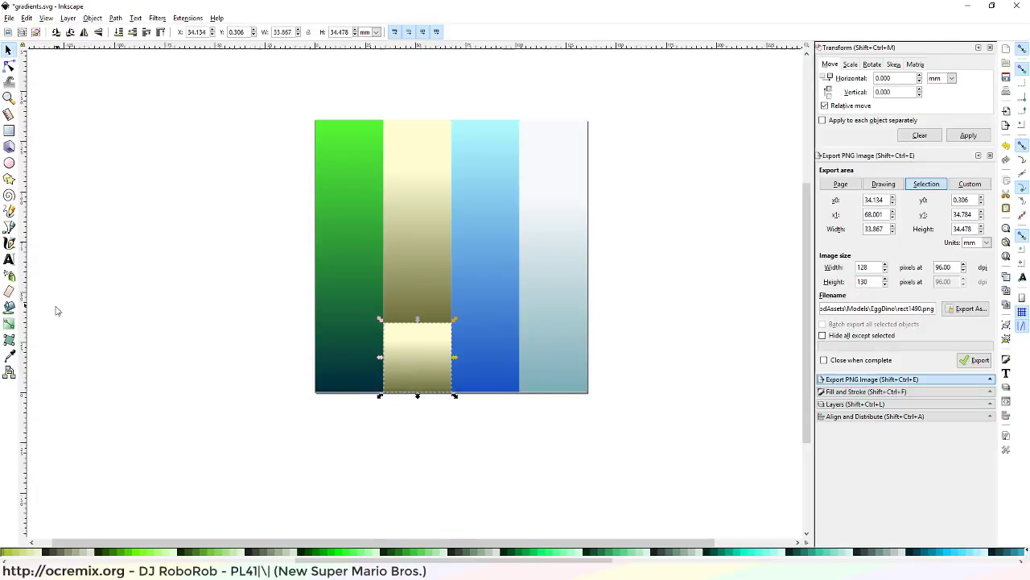
# Stretch the small strip's cream-to-olive gradient over its full height
pyautogui.click(9, 323)
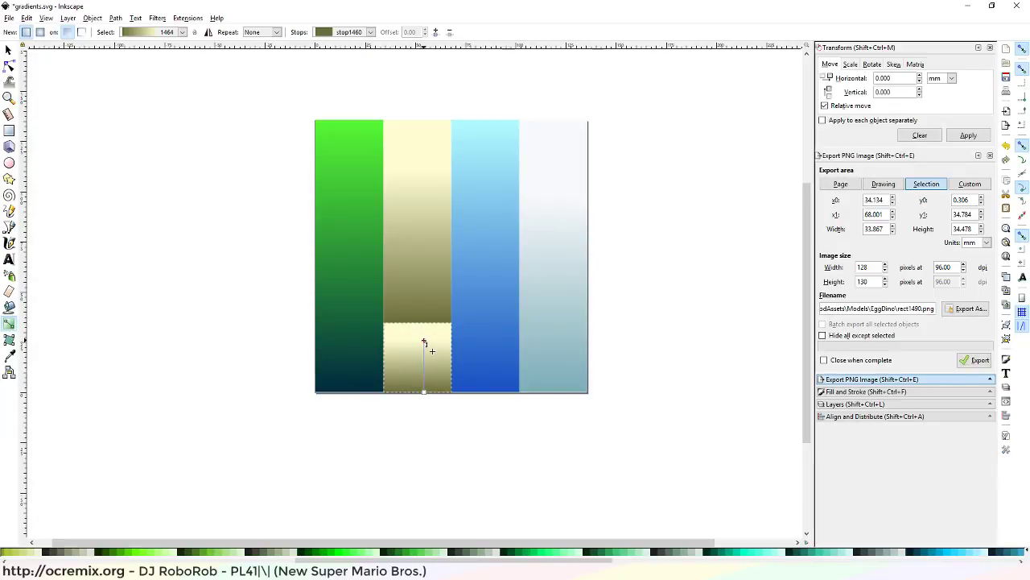
pyautogui.moveTo(425, 342); pyautogui.dragTo(424, 324)
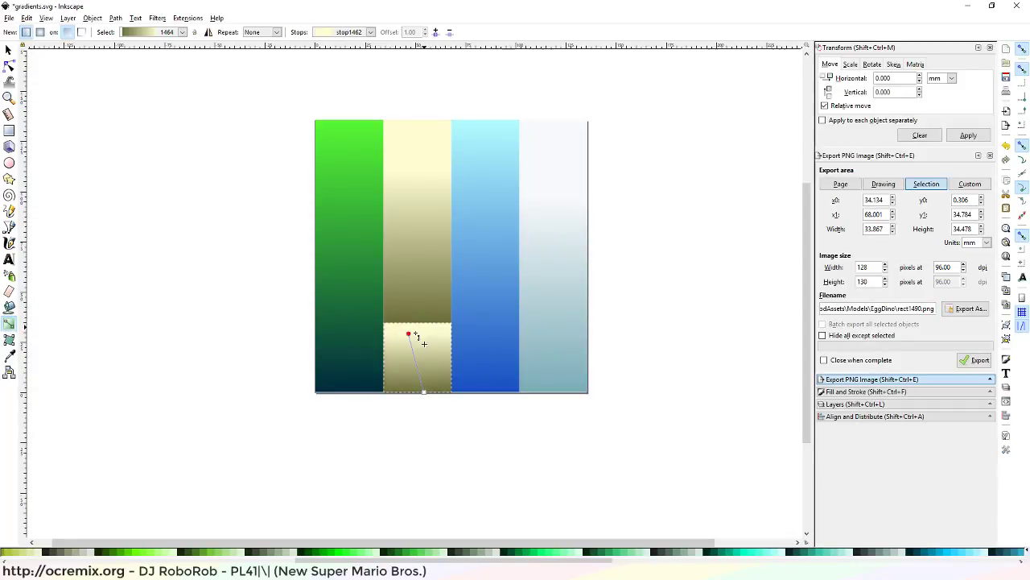
pyautogui.scroll(1, 429, 367)
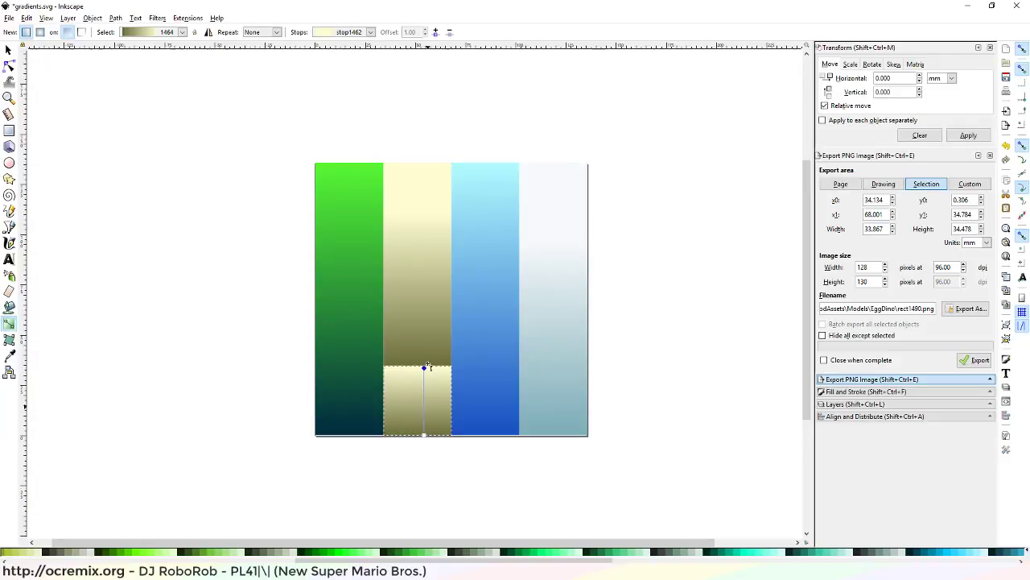
# Give the lower strip's top gradient stop the olive colour 6b6e3b
pyautogui.click(435, 351)
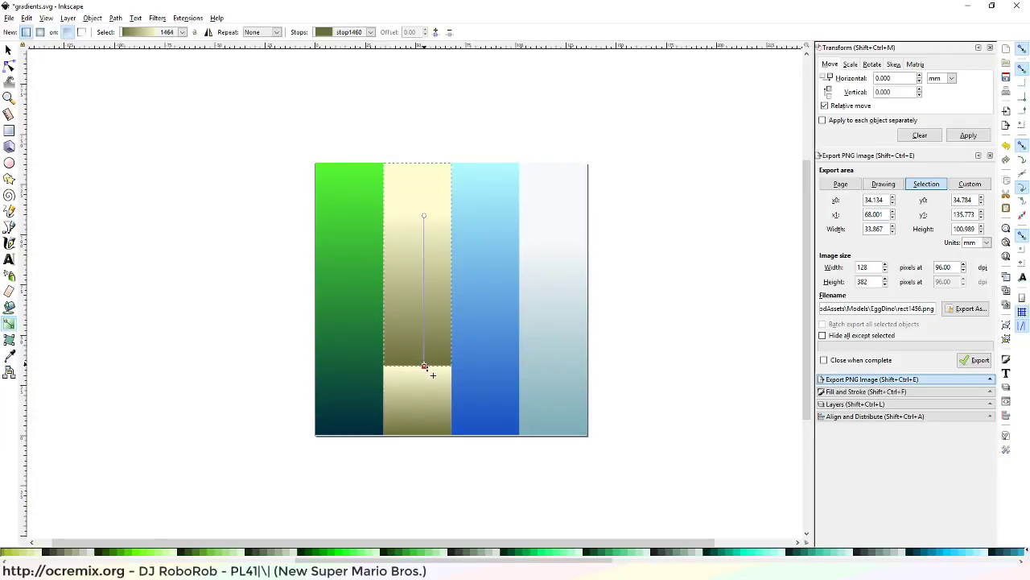
pyautogui.rightClick(425, 367)
pyautogui.click(478, 454)
pyautogui.click(868, 394)
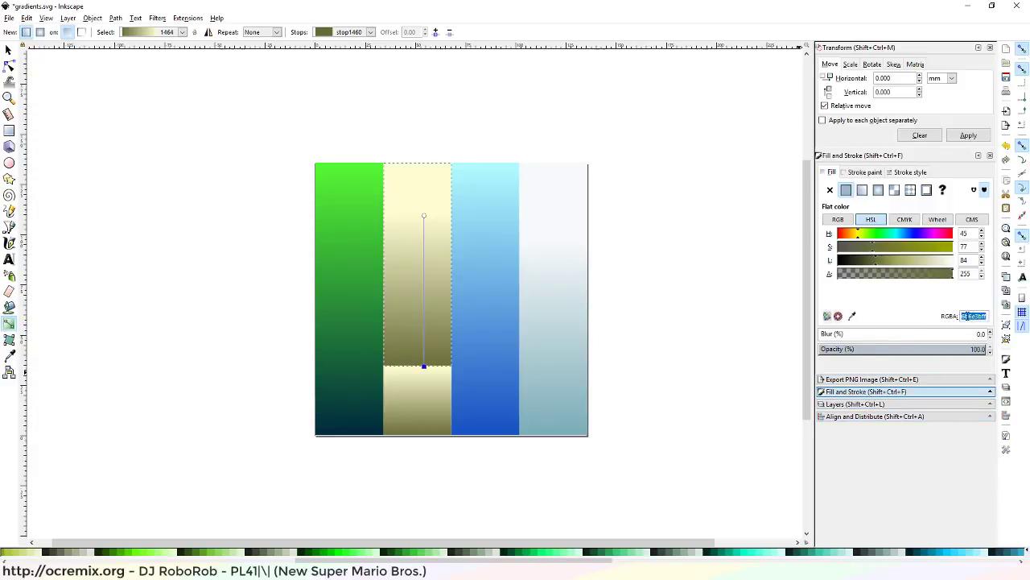
pyautogui.click(425, 403)
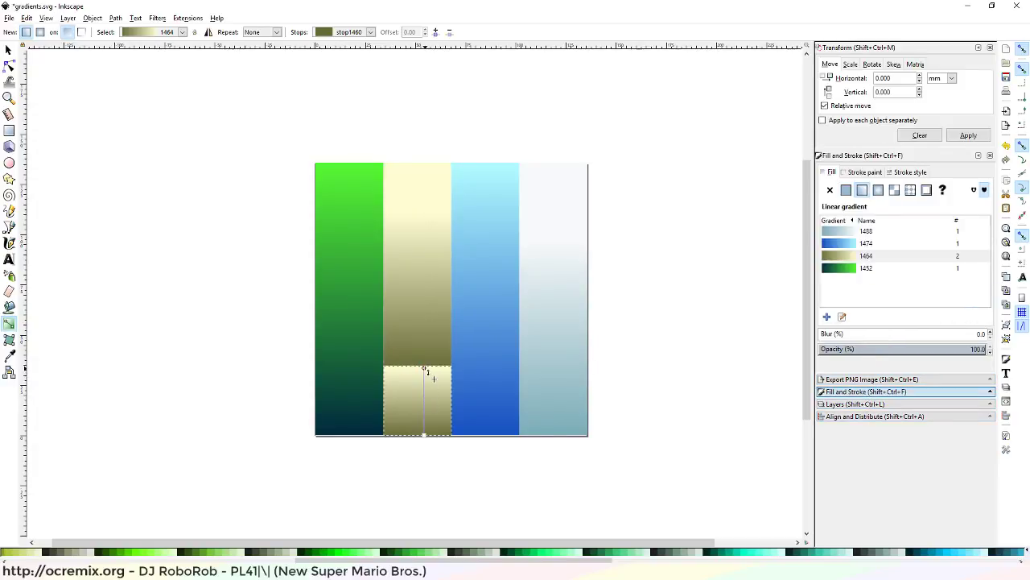
pyautogui.click(424, 368)
pyautogui.tripleClick(971, 316)
pyautogui.write('6b6e3bff')
pyautogui.press('Return')
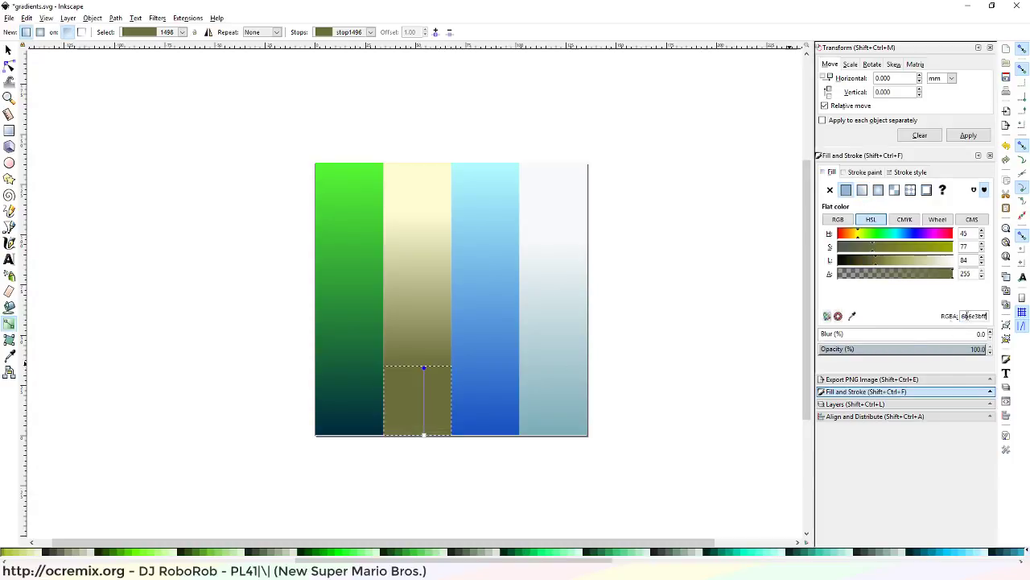
# Darken the lower strip's bottom gradient stop to a near-black green
pyautogui.click(426, 436)
pyautogui.moveTo(848, 256); pyautogui.dragTo(843, 264)
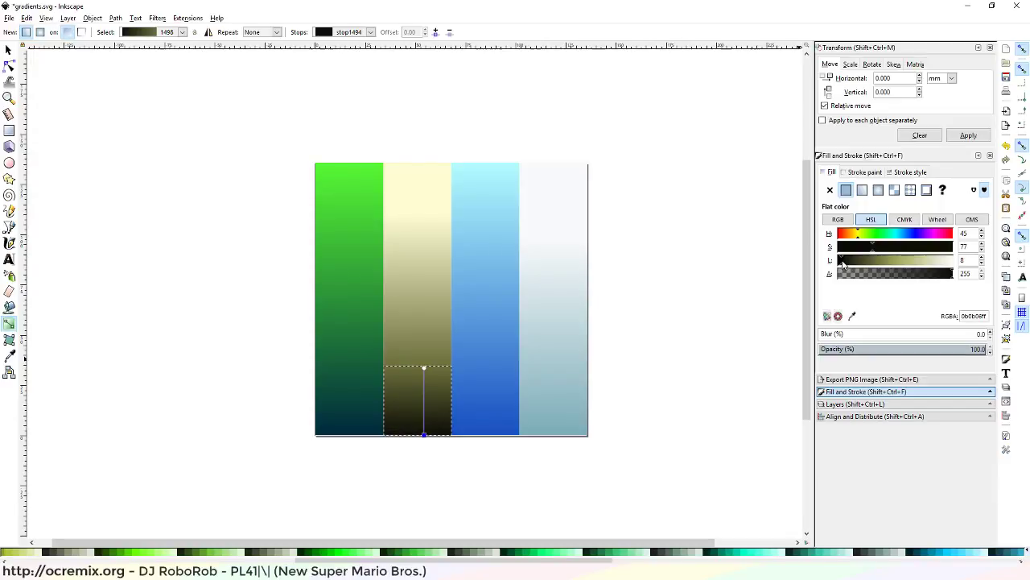
pyautogui.click(896, 246)
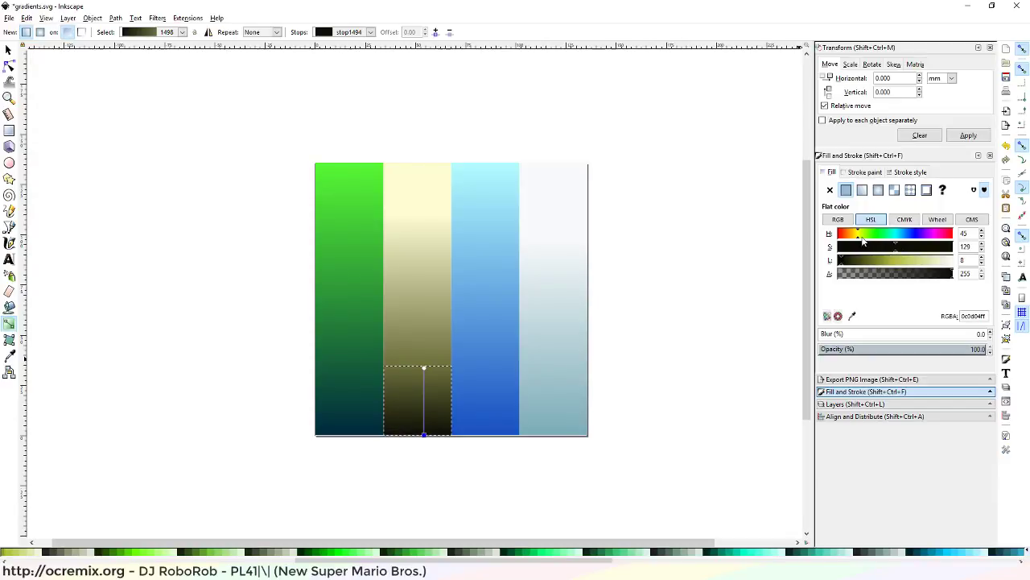
pyautogui.click(861, 234)
pyautogui.scroll(-2, 342, 414)
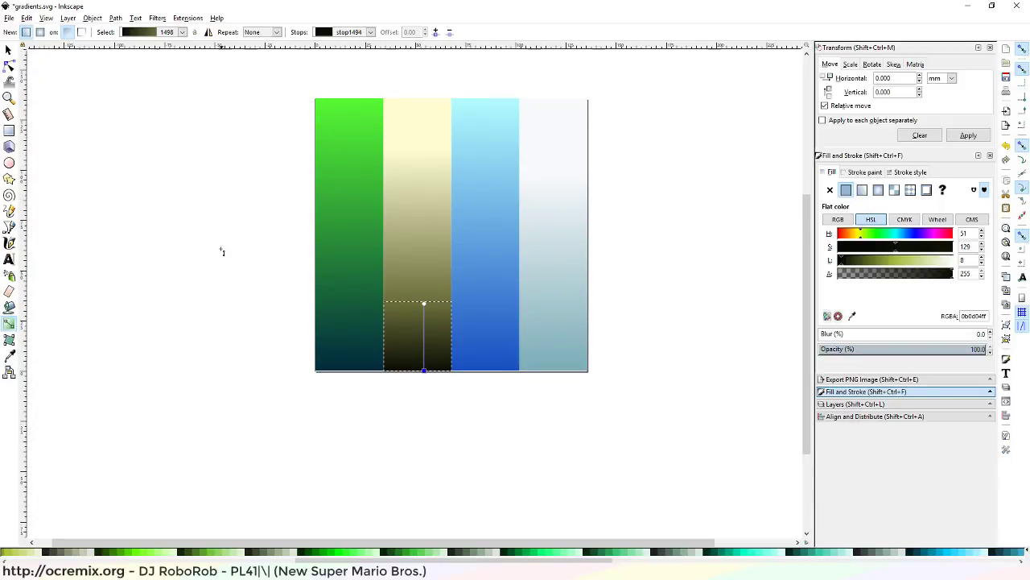
pyautogui.press('Escape')
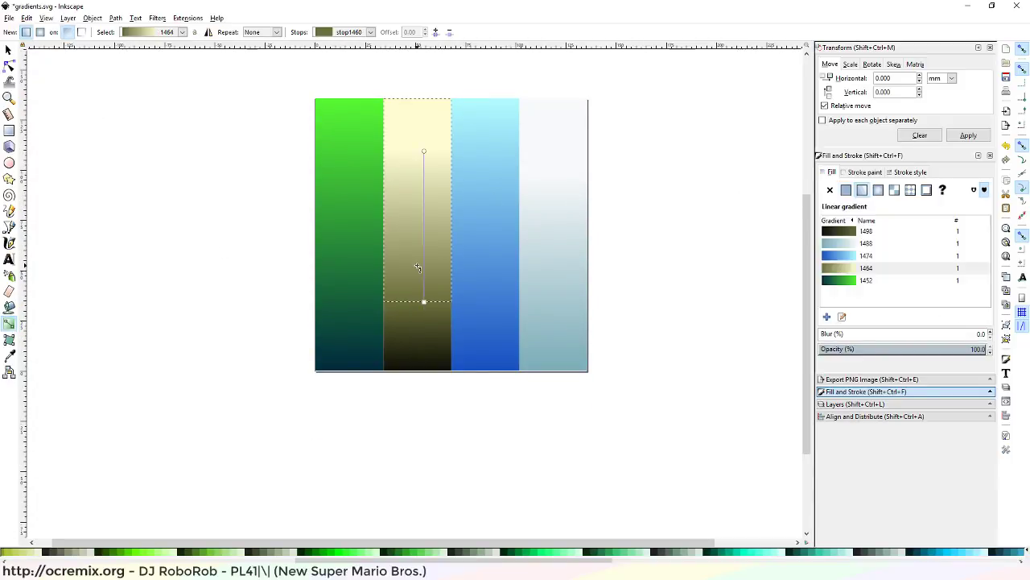
# Delete the dark bottom strip and stretch the cream column down to the page bottom
pyautogui.click(428, 271)
pyautogui.click(428, 345)
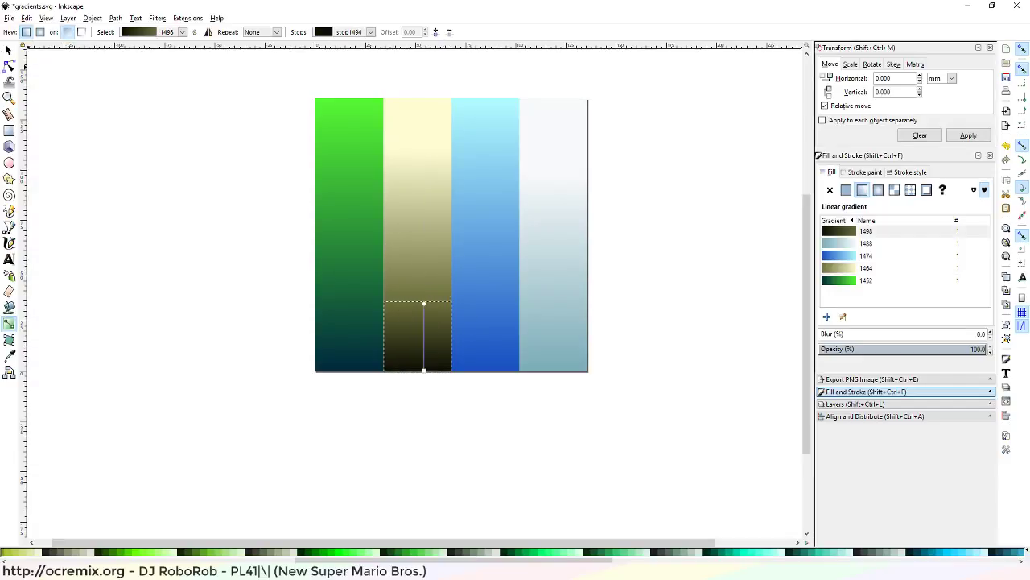
pyautogui.click(8, 50)
pyautogui.press('Delete')
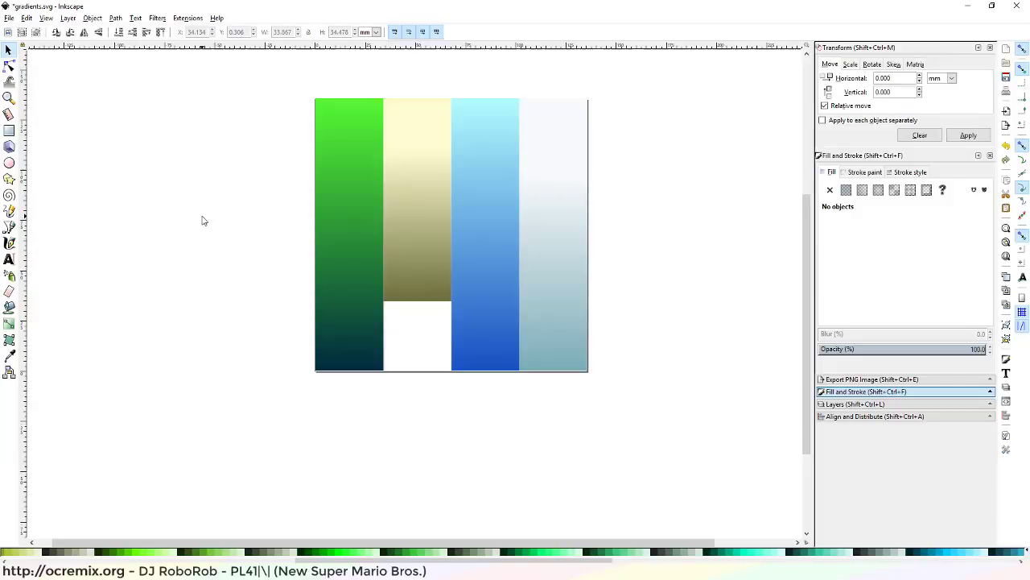
pyautogui.click(430, 239)
pyautogui.moveTo(417, 307); pyautogui.dragTo(416, 375)
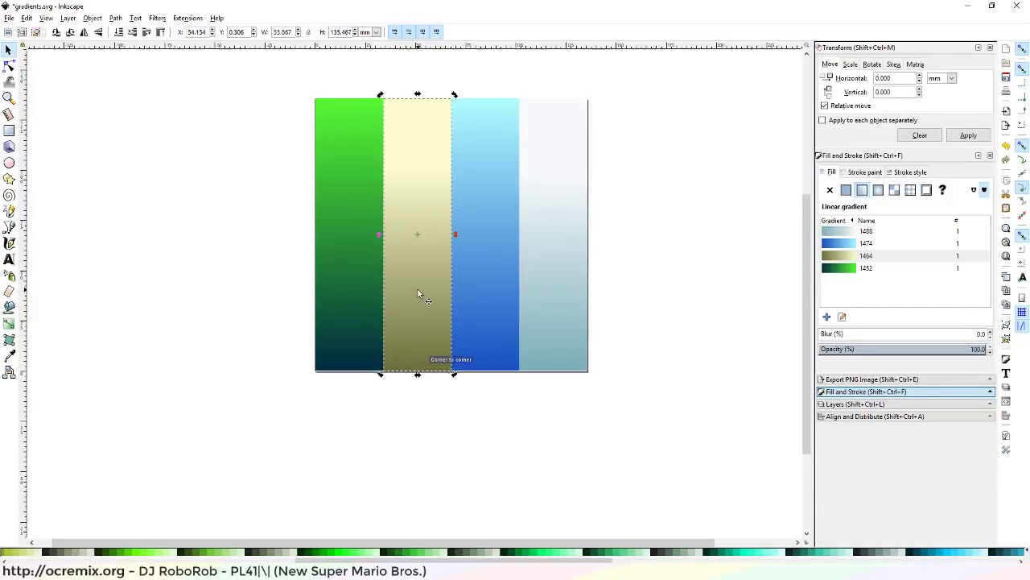
# Add a middle stop to the cream column's gradient and colour it olive 6b6e3b
pyautogui.click(9, 323)
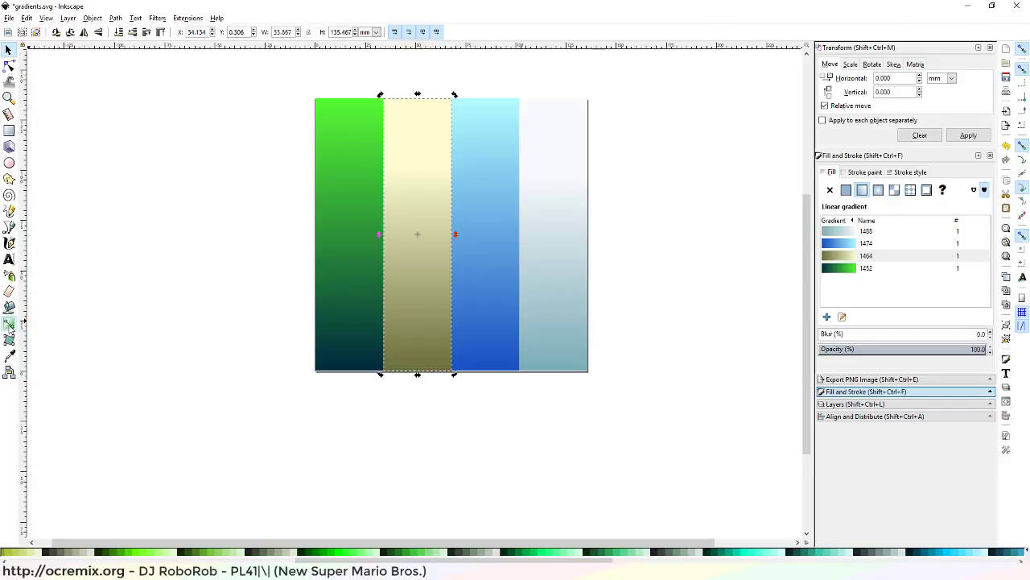
pyautogui.doubleClick(425, 329)
pyautogui.moveTo(432, 326); pyautogui.dragTo(428, 319)
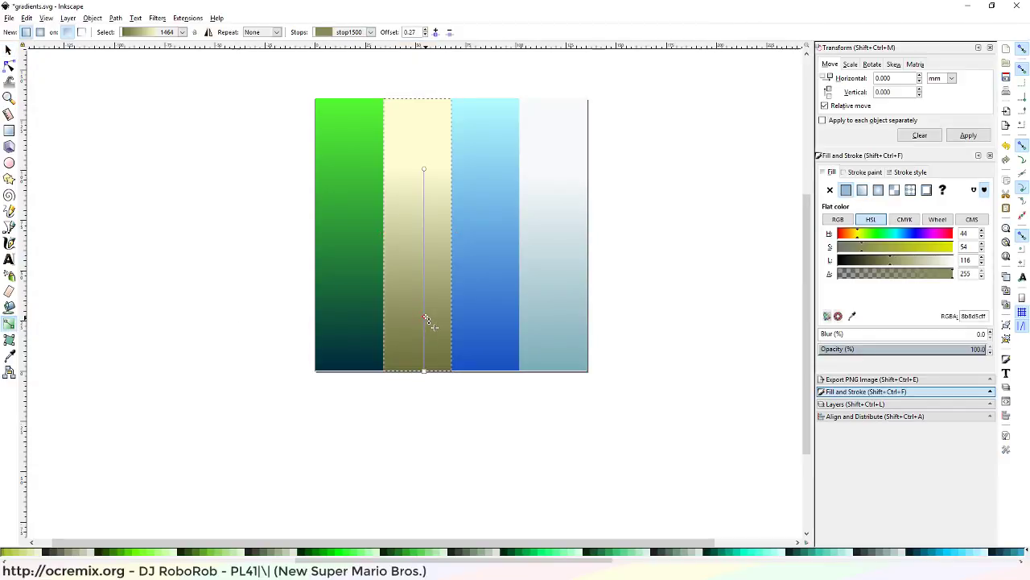
pyautogui.click(424, 371)
pyautogui.doubleClick(973, 317)
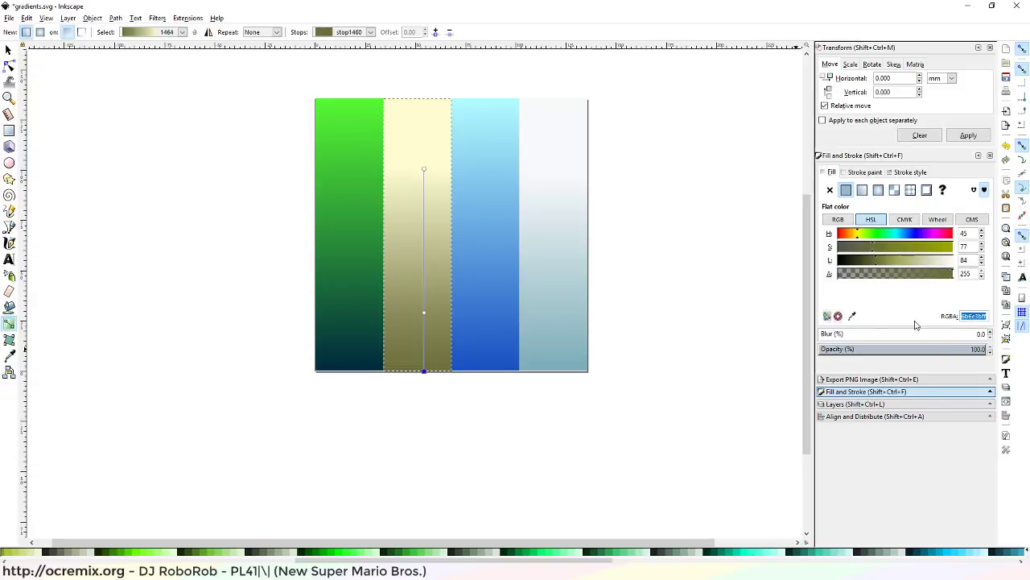
pyautogui.click(424, 313)
pyautogui.hotkey('ctrl', 'v')
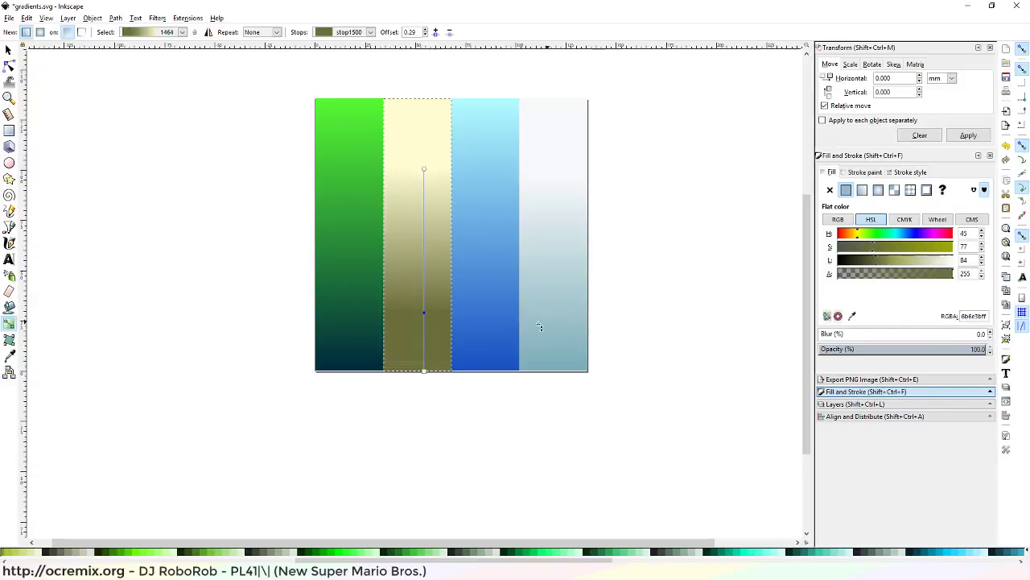
# Set the column's bottom stop to near-black dark olive, nudge the top stop, and save gradients.svg
pyautogui.click(425, 371)
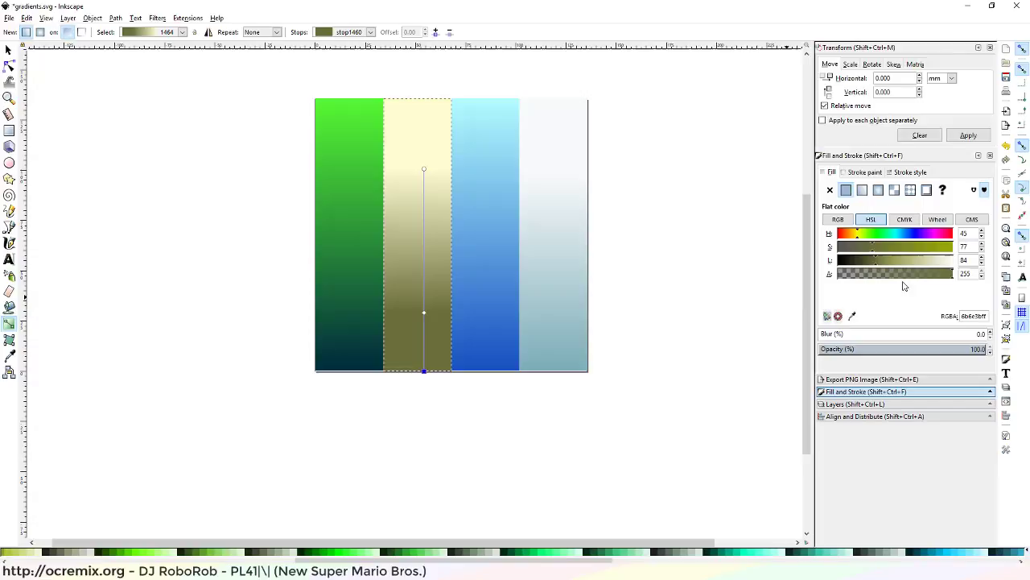
pyautogui.moveTo(865, 260); pyautogui.dragTo(788, 260)
pyautogui.click(849, 259)
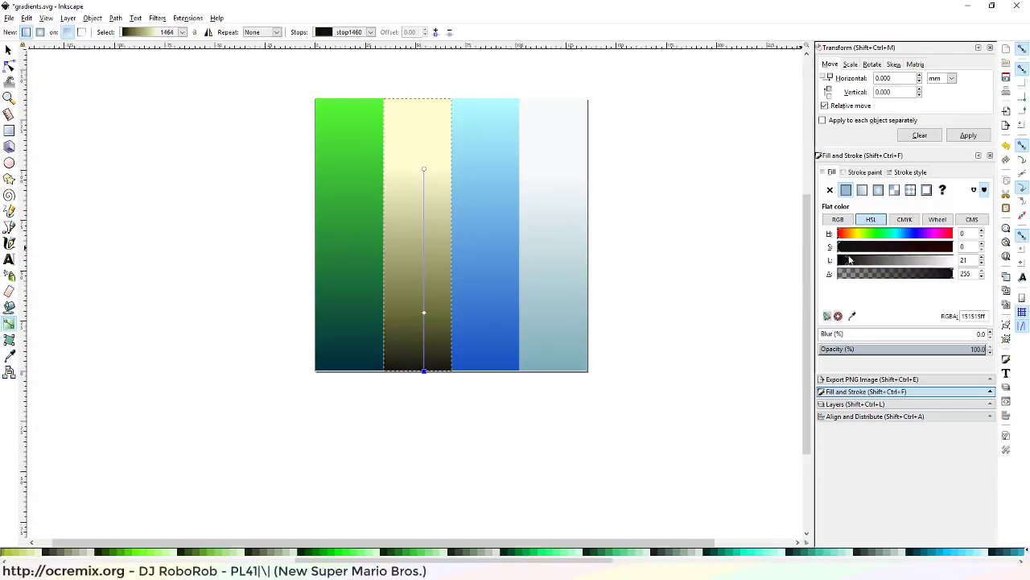
pyautogui.click(855, 236)
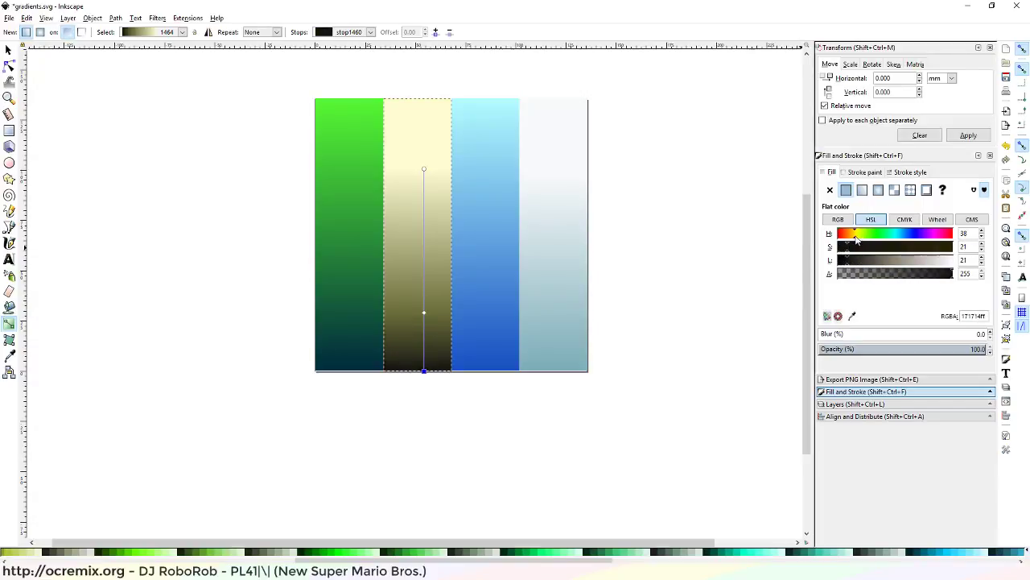
pyautogui.moveTo(882, 235); pyautogui.dragTo(857, 235)
pyautogui.moveTo(424, 170); pyautogui.dragTo(424, 200)
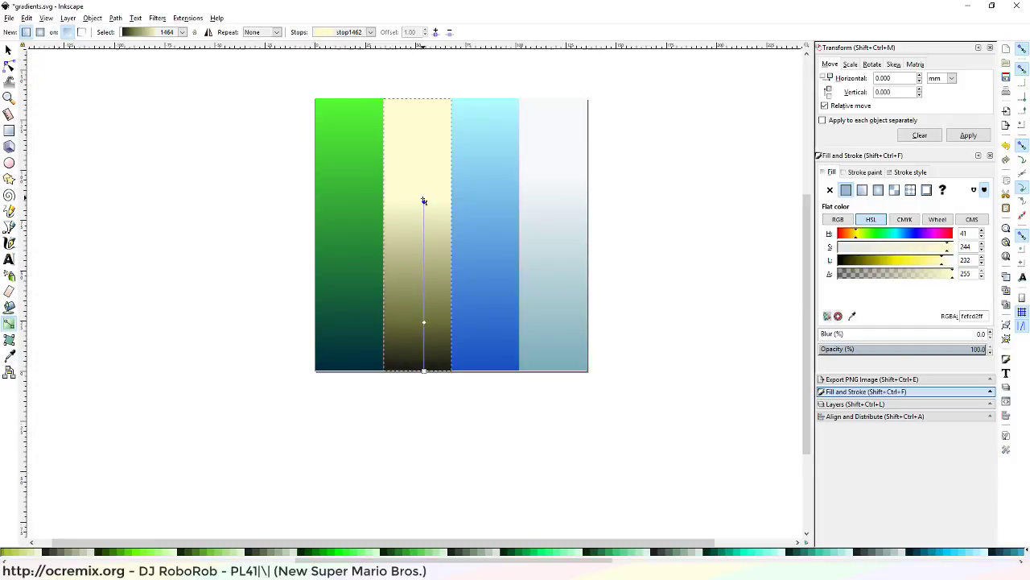
pyautogui.moveTo(425, 200); pyautogui.dragTo(424, 191)
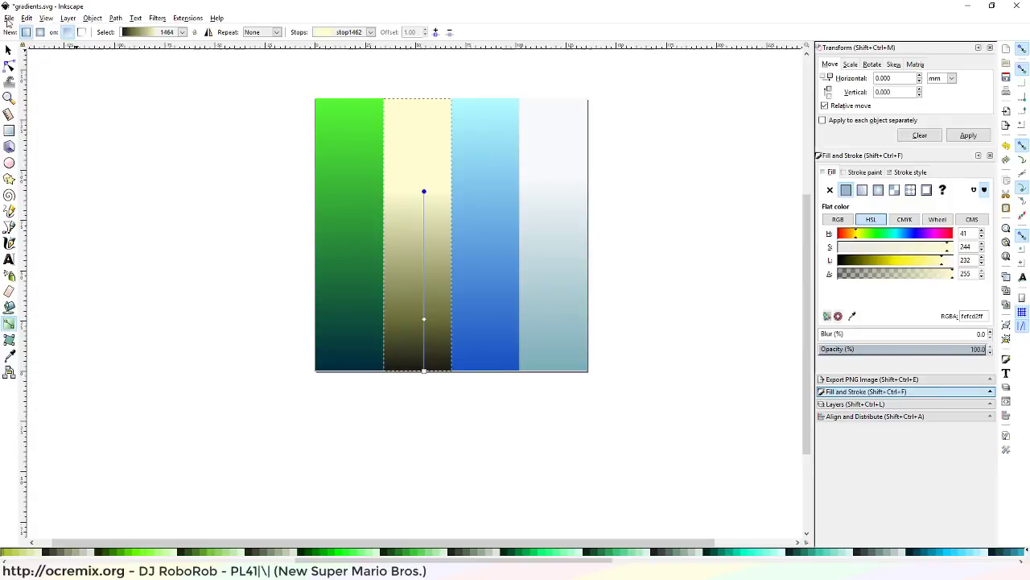
pyautogui.click(8, 18)
pyautogui.click(37, 87)
# Export the whole page as a 512×512 eggDinoTexture.png, replacing the old file, and return to Blender
pyautogui.click(863, 379)
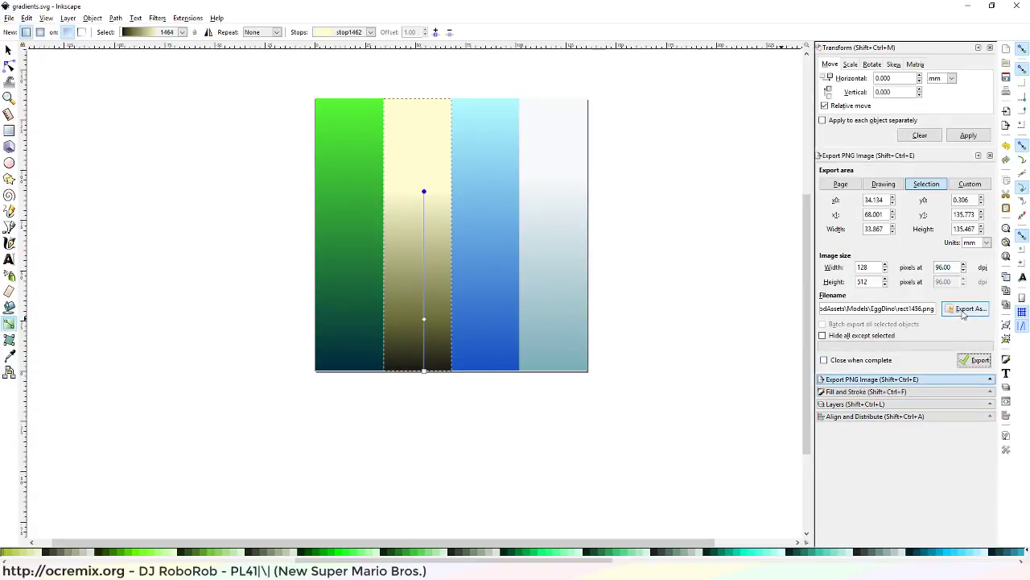
pyautogui.click(840, 183)
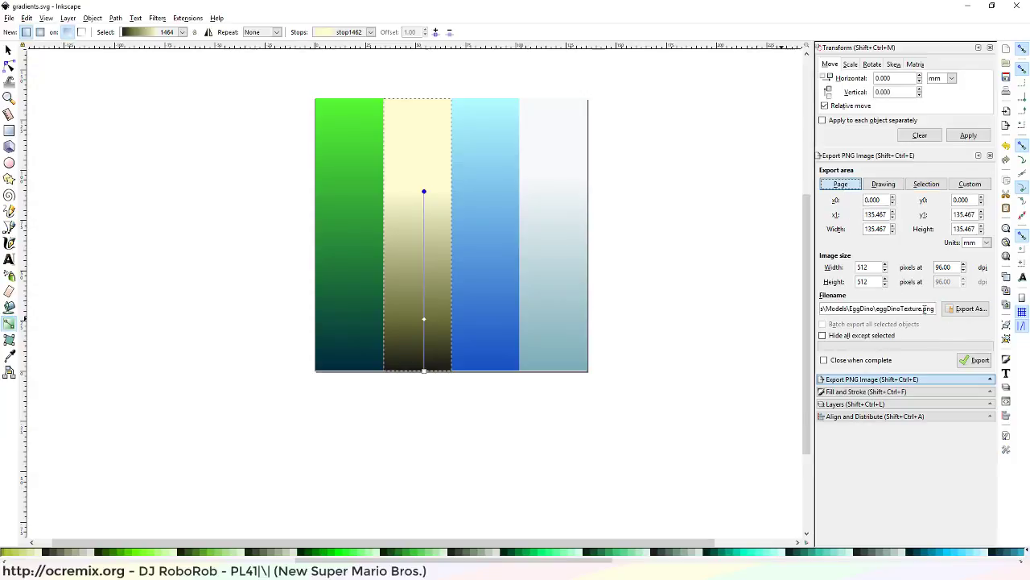
pyautogui.click(972, 363)
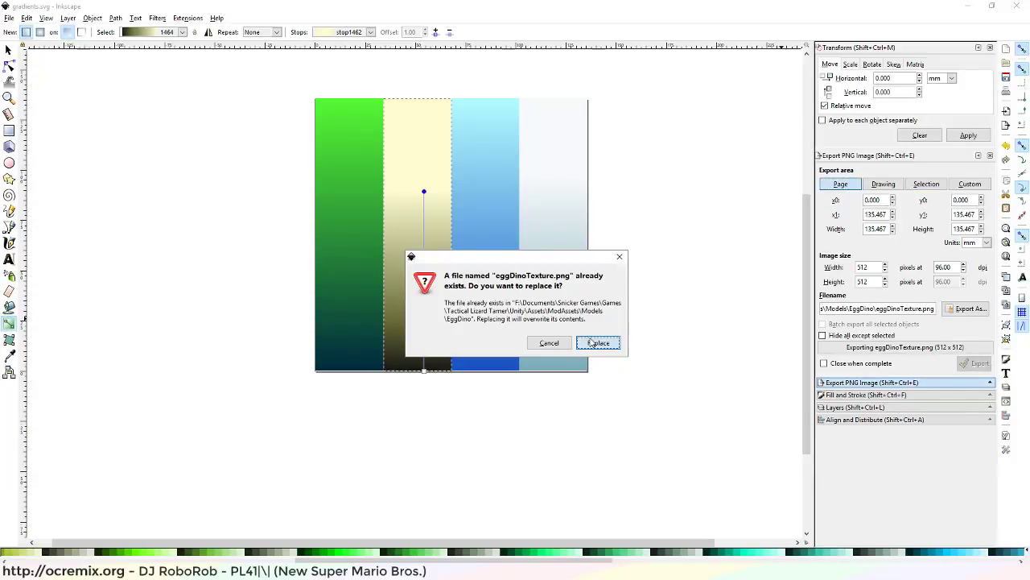
pyautogui.click(600, 344)
pyautogui.hotkey('alt', 'Tab')
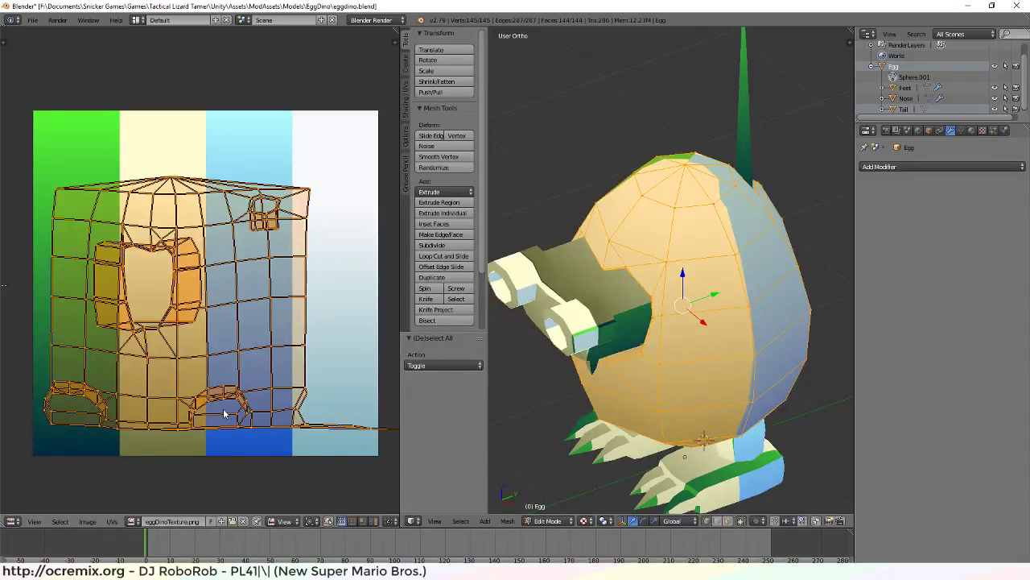
# Open the updated eggDinoTexture.png in the UV editor and check the darker gradient on the egg
pyautogui.hotkey('alt', 'r')
pyautogui.click(231, 522)
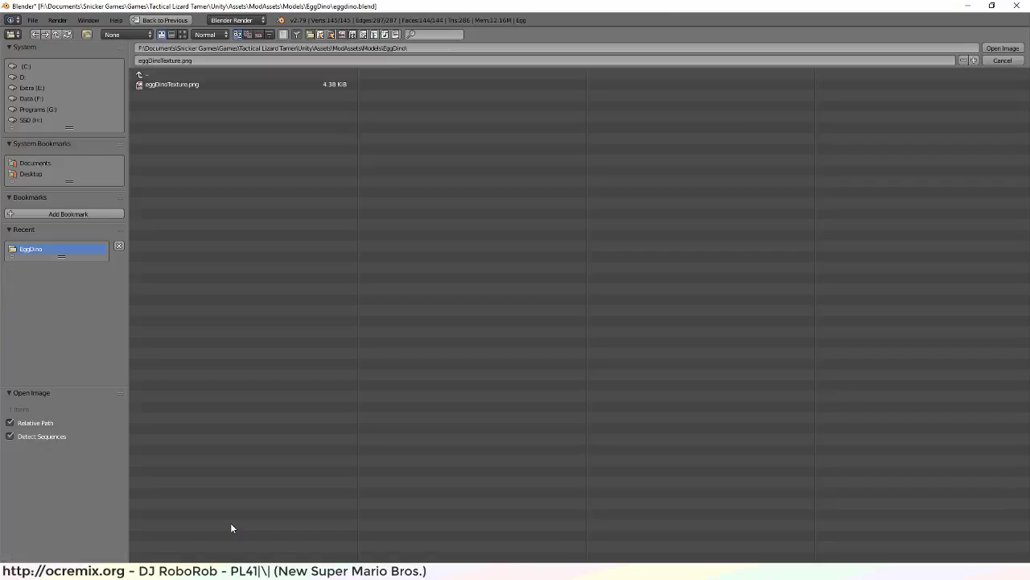
pyautogui.doubleClick(193, 86)
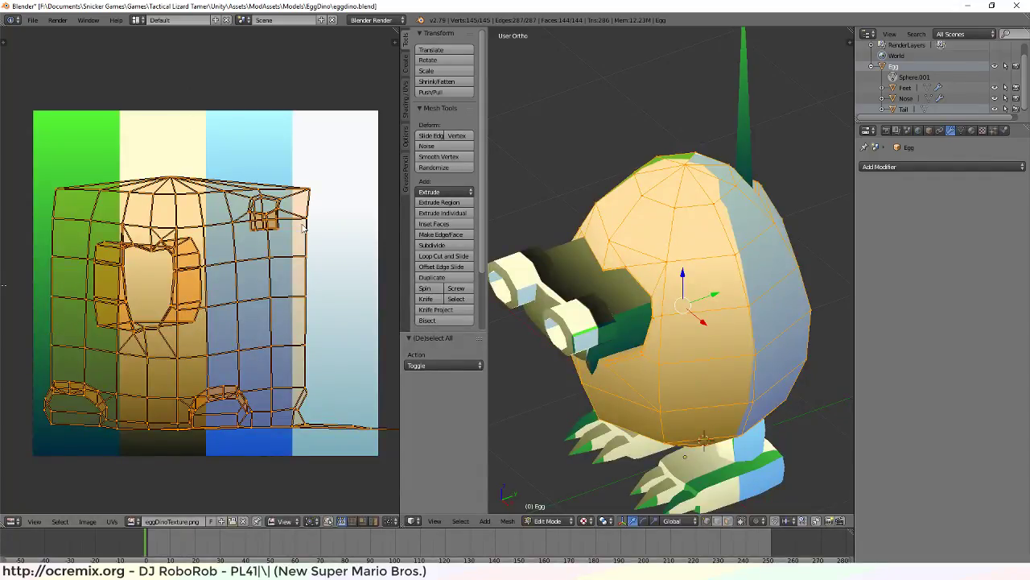
pyautogui.moveTo(611, 354)
pyautogui.mouseDown(button='middle')
pyautogui.moveTo(634, 337)
pyautogui.moveTo(599, 354)
pyautogui.mouseUp(button='middle')
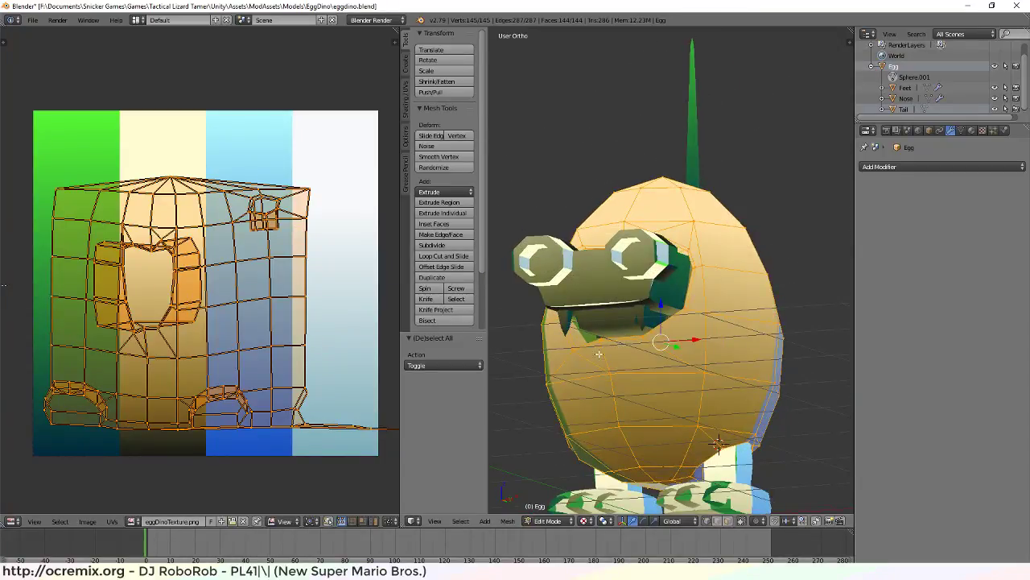
pyautogui.scroll(-1, 254, 359)
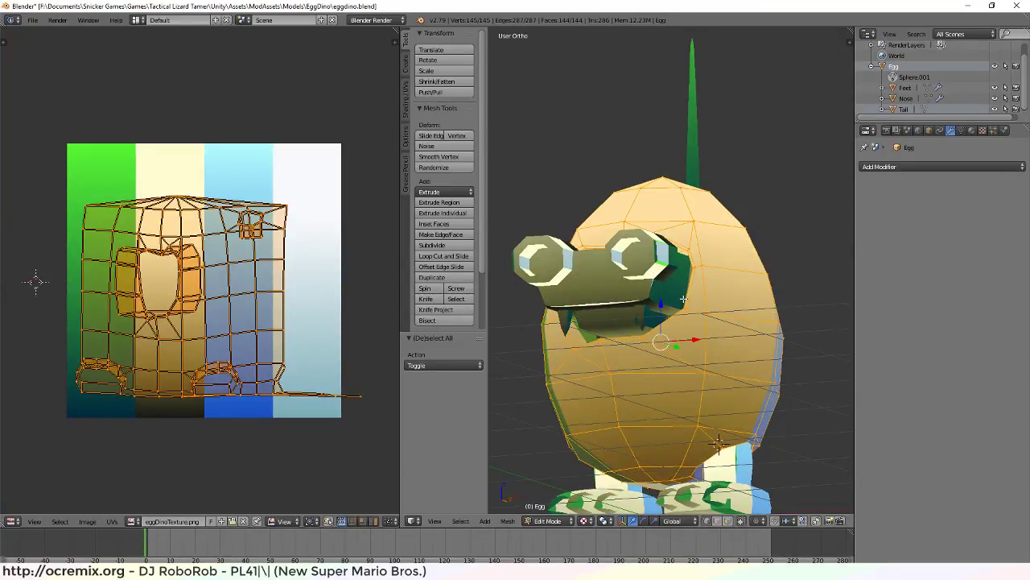
pyautogui.moveTo(684, 300); pyautogui.dragTo(684, 339, button='middle')
pyautogui.scroll(4, 684, 339)
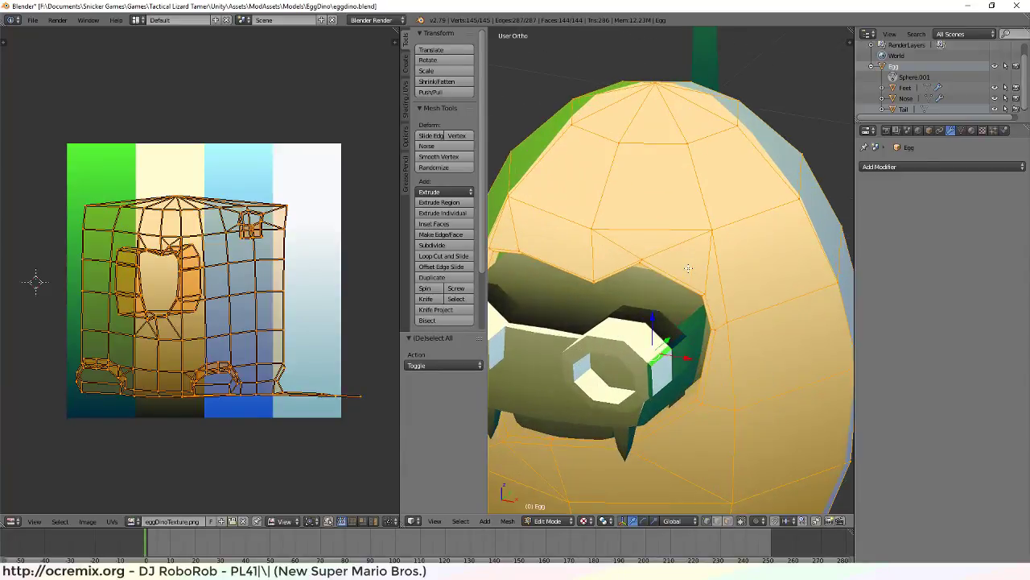
# Select the edge loops bordering the egg's nose hole
pyautogui.keyDown('alt'); pyautogui.rightClick(668, 279); pyautogui.keyUp('alt')
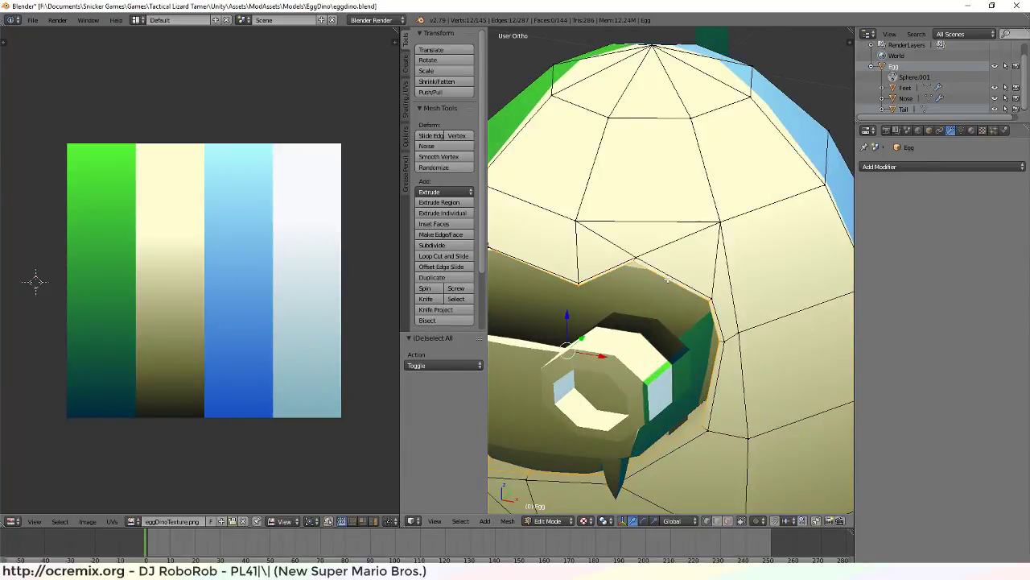
pyautogui.moveTo(606, 333); pyautogui.dragTo(586, 271, button='middle')
pyautogui.keyDown('alt'); pyautogui.rightClick(587, 270); pyautogui.keyUp('alt')
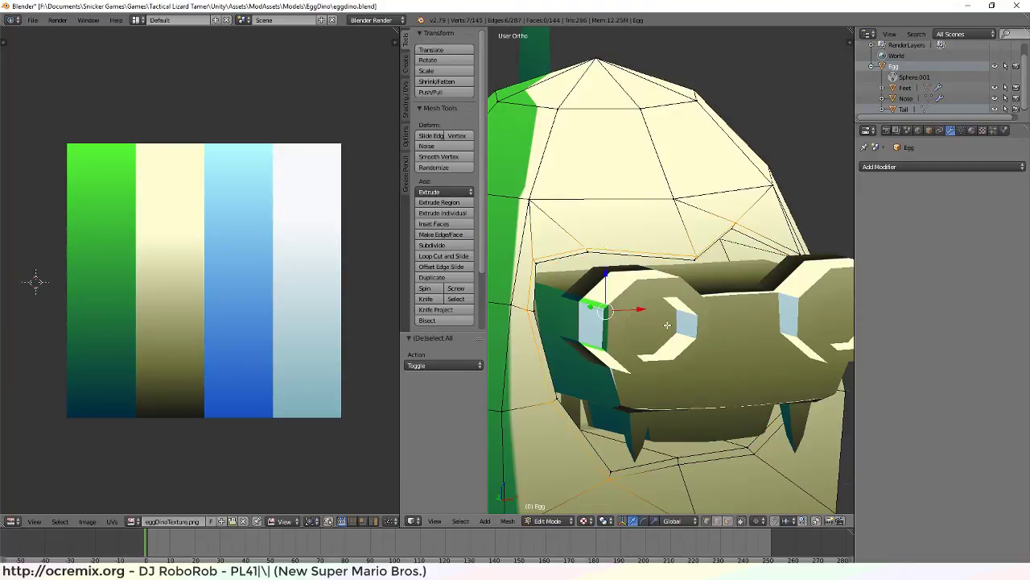
pyautogui.moveTo(667, 324); pyautogui.dragTo(623, 403, button='middle')
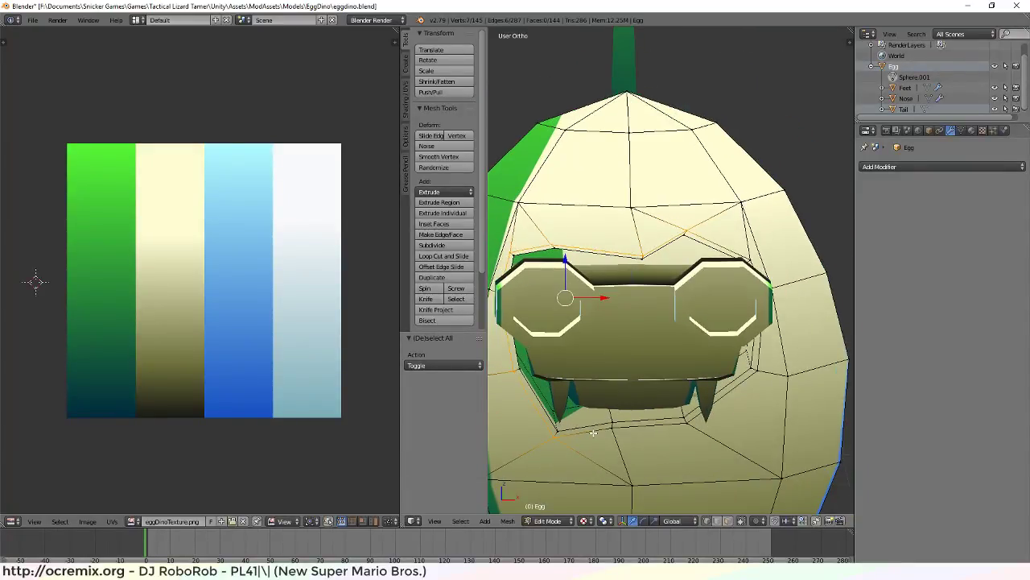
pyautogui.keyDown('alt'); pyautogui.keyDown('shift'); pyautogui.rightClick(636, 427); pyautogui.keyUp('shift'); pyautogui.keyUp('alt')
pyautogui.moveTo(730, 405)
pyautogui.mouseDown(button='middle')
pyautogui.moveTo(725, 413)
pyautogui.moveTo(767, 385)
pyautogui.moveTo(742, 392)
pyautogui.mouseUp(button='middle')
pyautogui.scroll(-4, 476, 216)
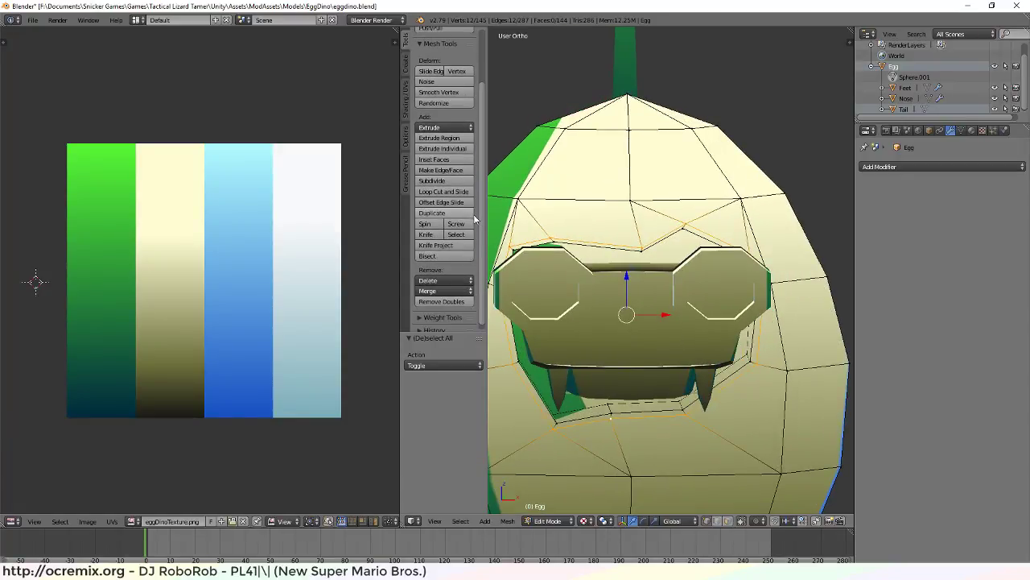
# Mark the selected nose loops as UV seams, then select the whole egg mesh
pyautogui.press('u')
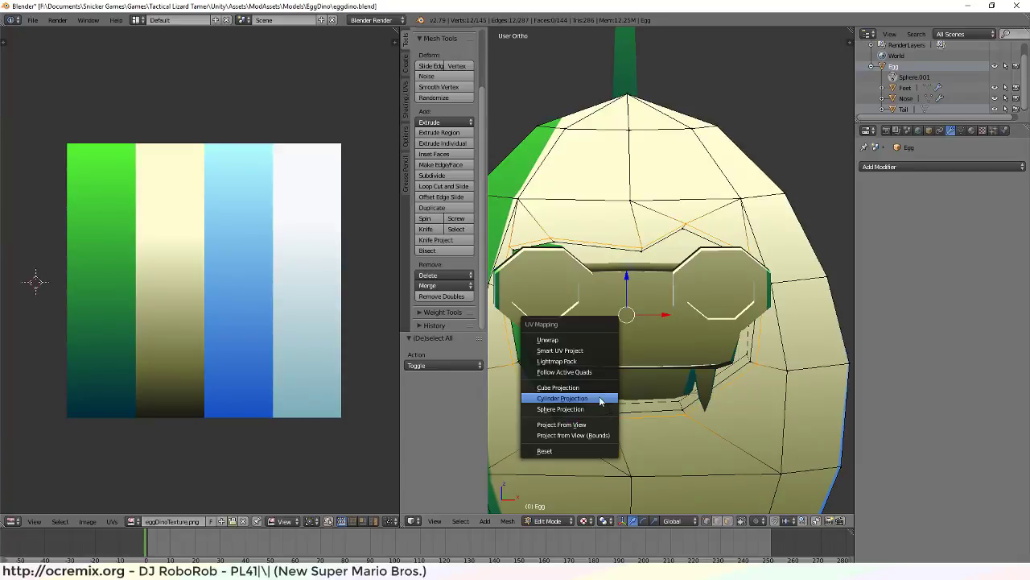
pyautogui.click(573, 435)
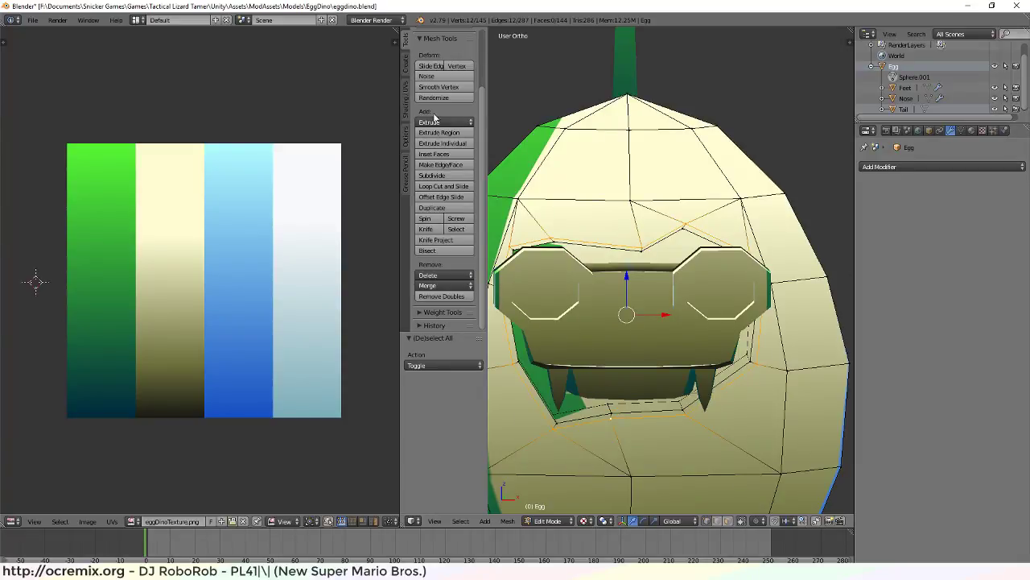
pyautogui.scroll(4, 445, 150)
pyautogui.click(407, 114)
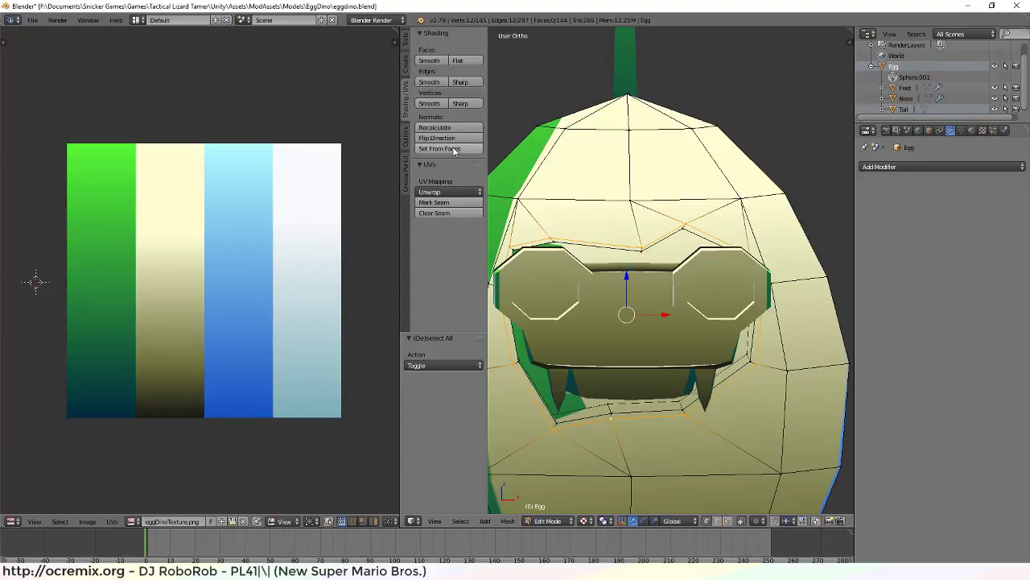
pyautogui.click(453, 206)
pyautogui.scroll(-3, 616, 416)
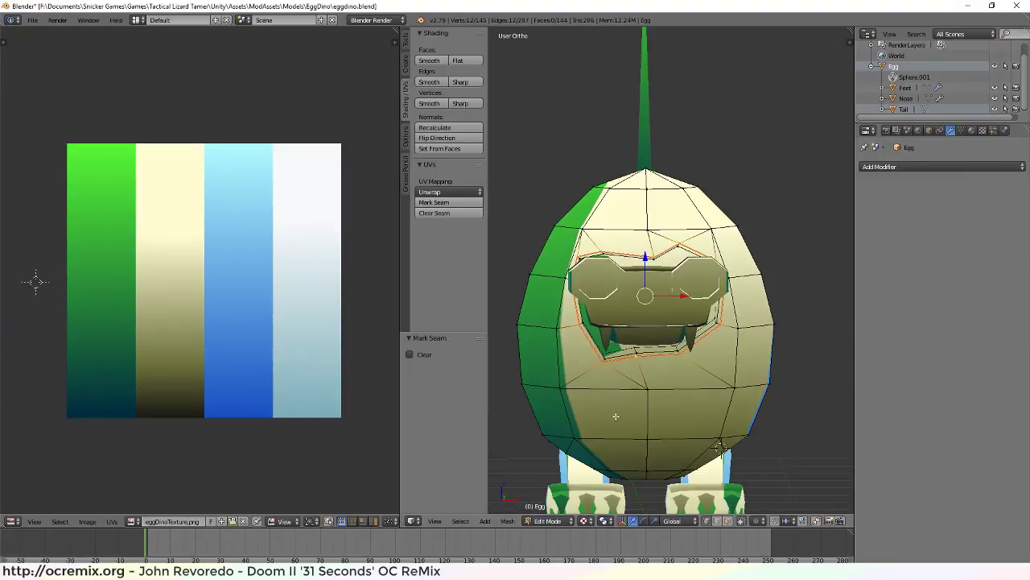
pyautogui.scroll(2, 616, 416)
pyautogui.scroll(-2, 616, 416)
pyautogui.press('a')
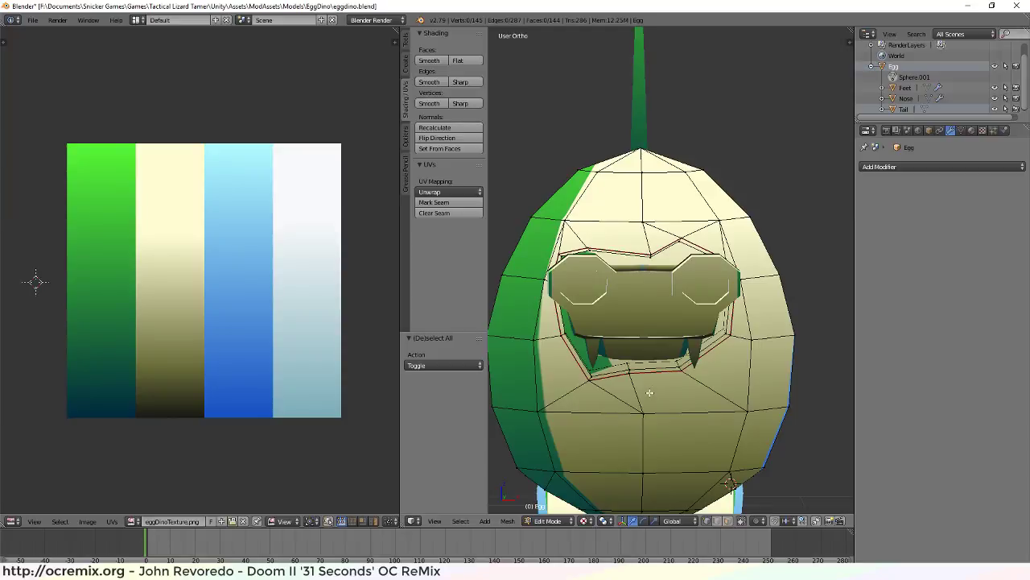
pyautogui.moveTo(615, 416); pyautogui.dragTo(730, 466, button='middle')
pyautogui.press('a')
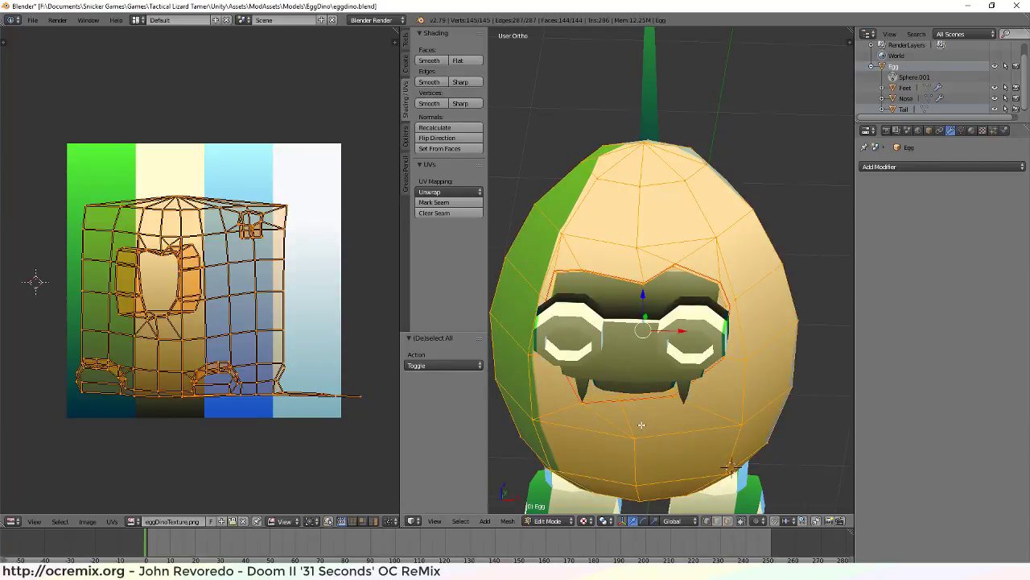
pyautogui.press('u')
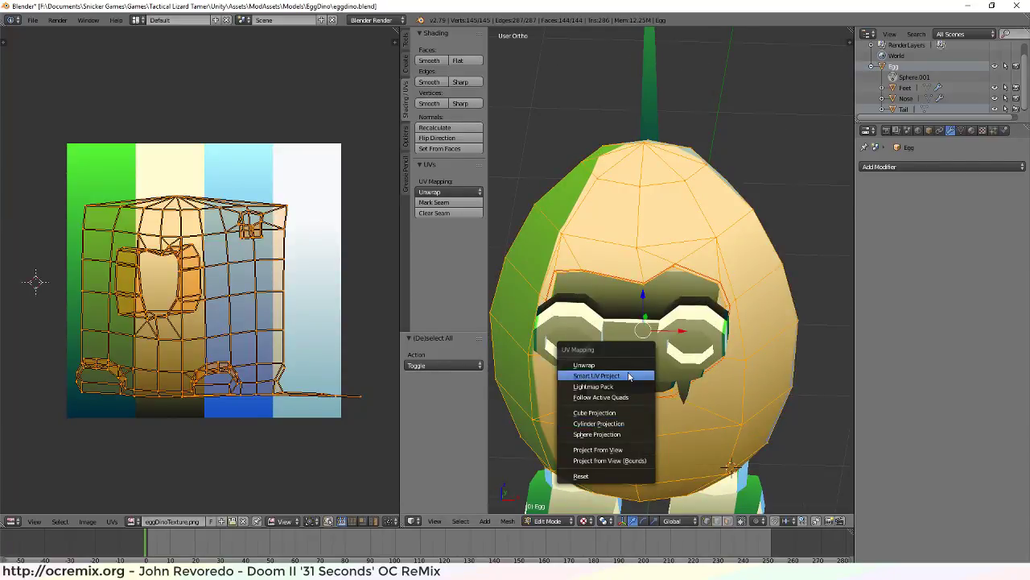
pyautogui.click(638, 423)
pyautogui.moveTo(202, 277); pyautogui.dragTo(173, 375, button='middle')
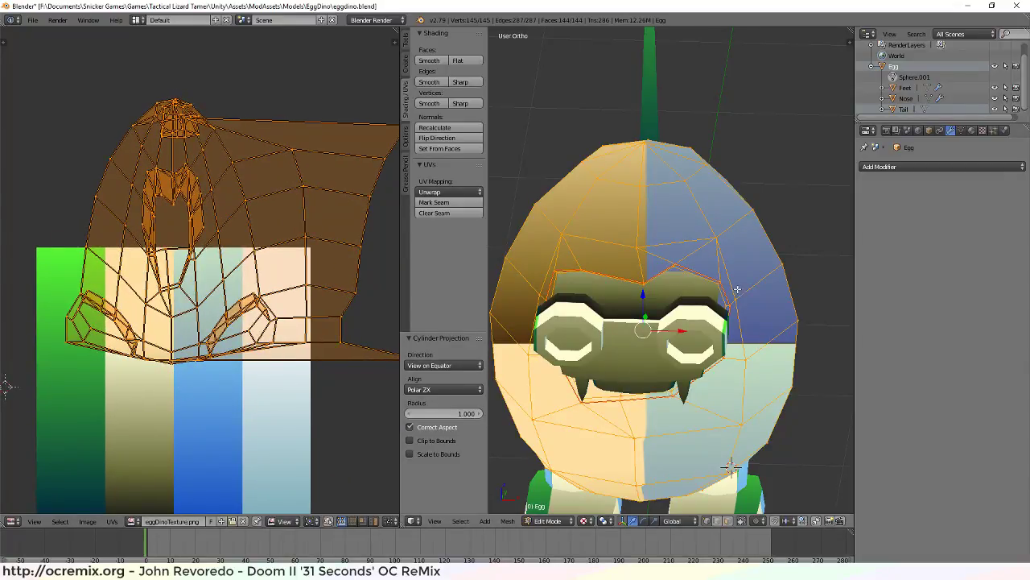
pyautogui.moveTo(695, 283); pyautogui.dragTo(644, 257, button='middle')
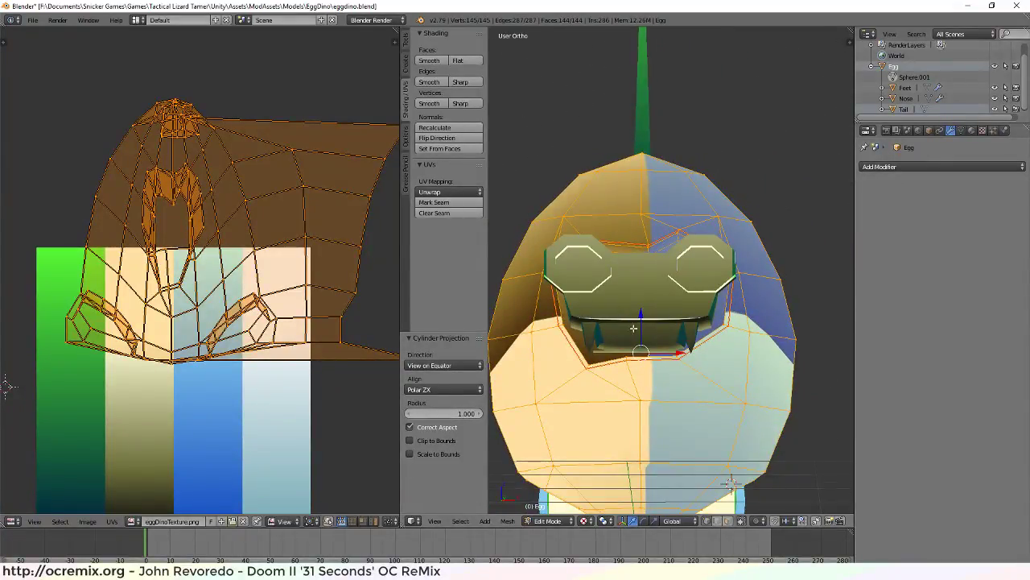
pyautogui.moveTo(730, 483)
pyautogui.mouseDown(button='middle')
pyautogui.moveTo(692, 453)
pyautogui.moveTo(730, 472)
pyautogui.mouseUp(button='middle')
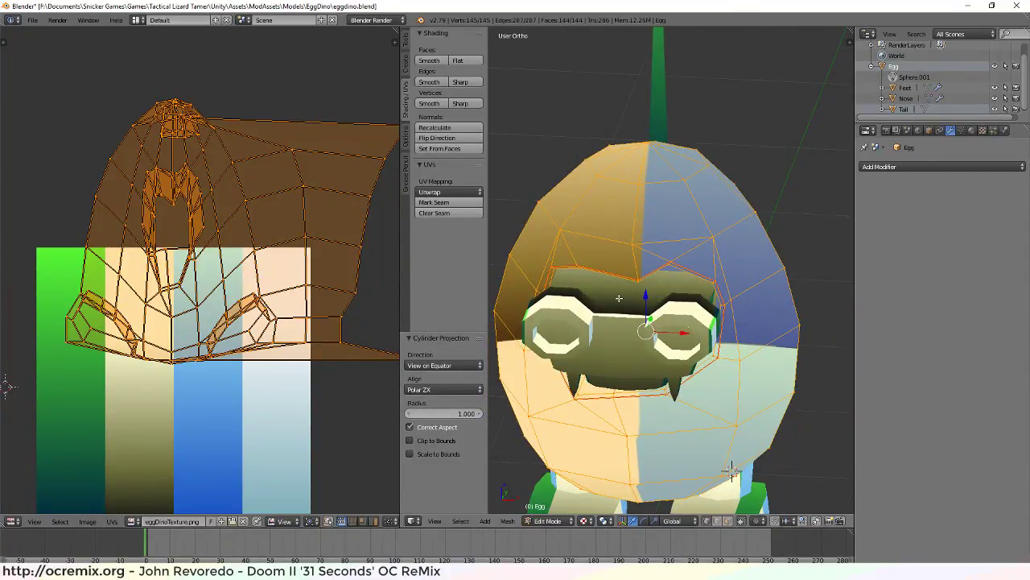
pyautogui.hotkey('ctrl', 'z')
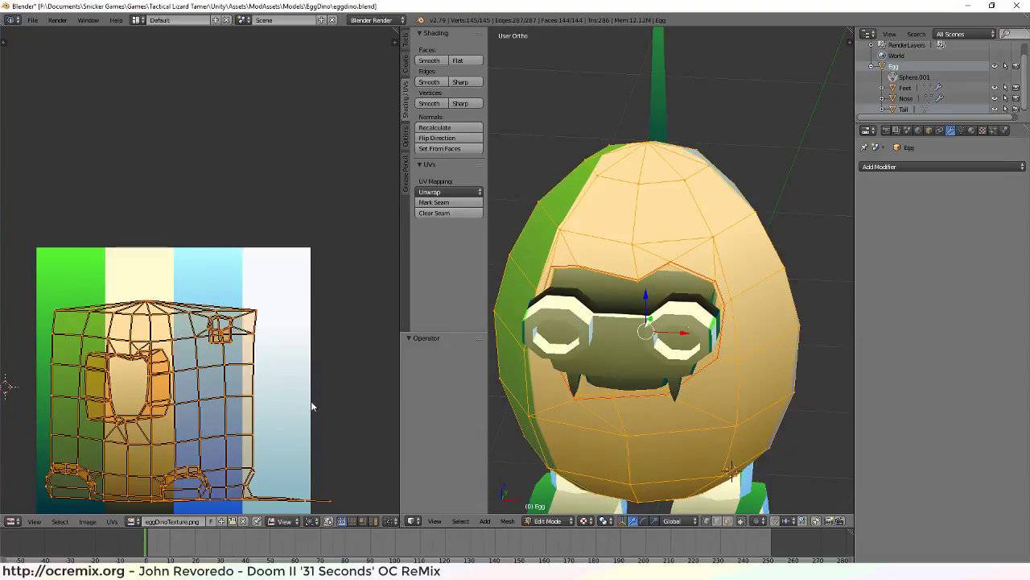
# Clear the seams from the nose loops and deselect the egg mesh
pyautogui.moveTo(312, 407); pyautogui.dragTo(323, 375, button='middle')
pyautogui.moveTo(647, 393); pyautogui.dragTo(653, 376, button='middle')
pyautogui.scroll(2, 653, 376)
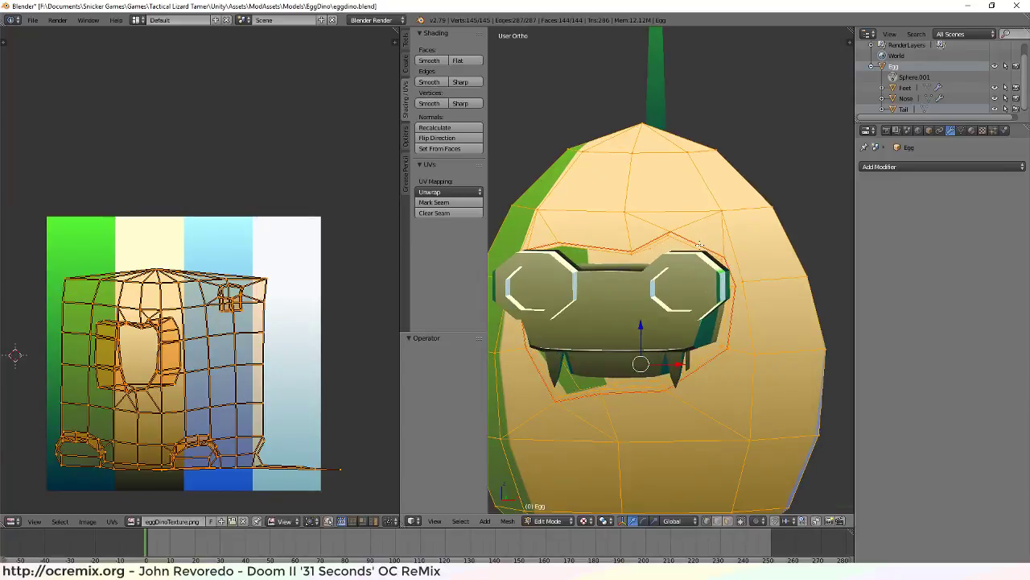
pyautogui.scroll(1, 682, 229)
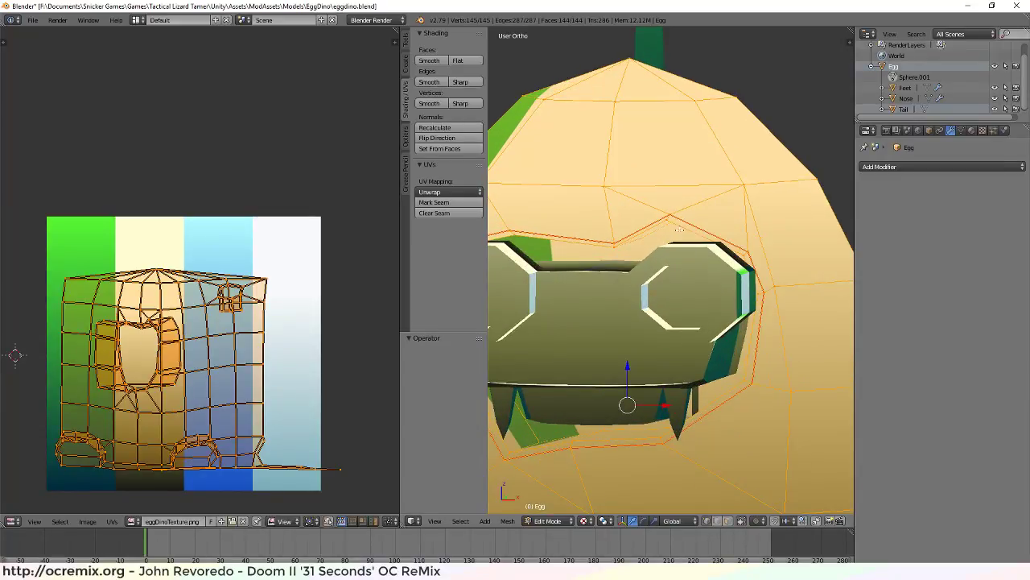
pyautogui.scroll(-2, 678, 228)
pyautogui.scroll(2, 648, 260)
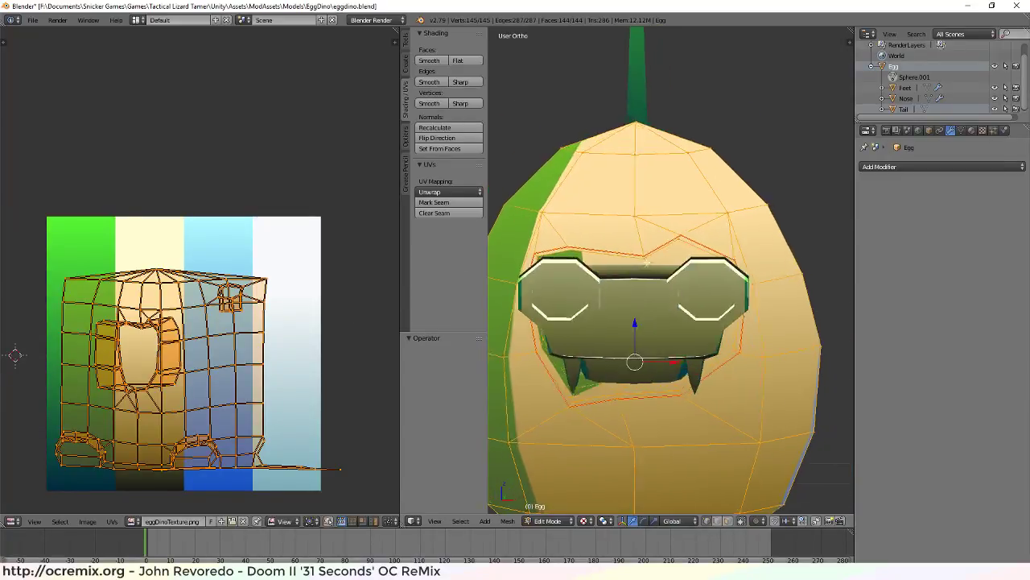
pyautogui.moveTo(646, 262); pyautogui.dragTo(642, 284, button='middle')
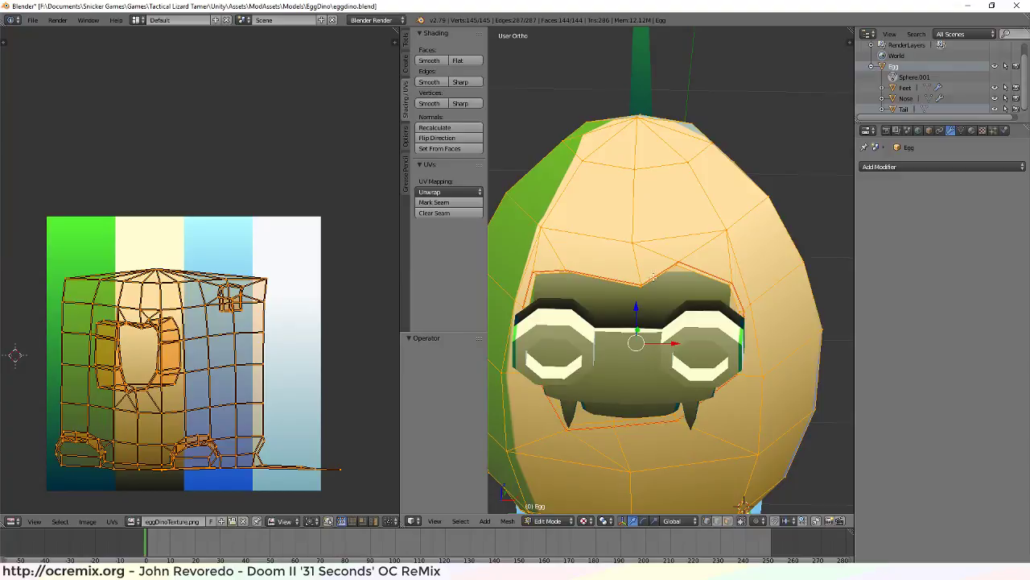
pyautogui.click(469, 213)
pyautogui.press('a')
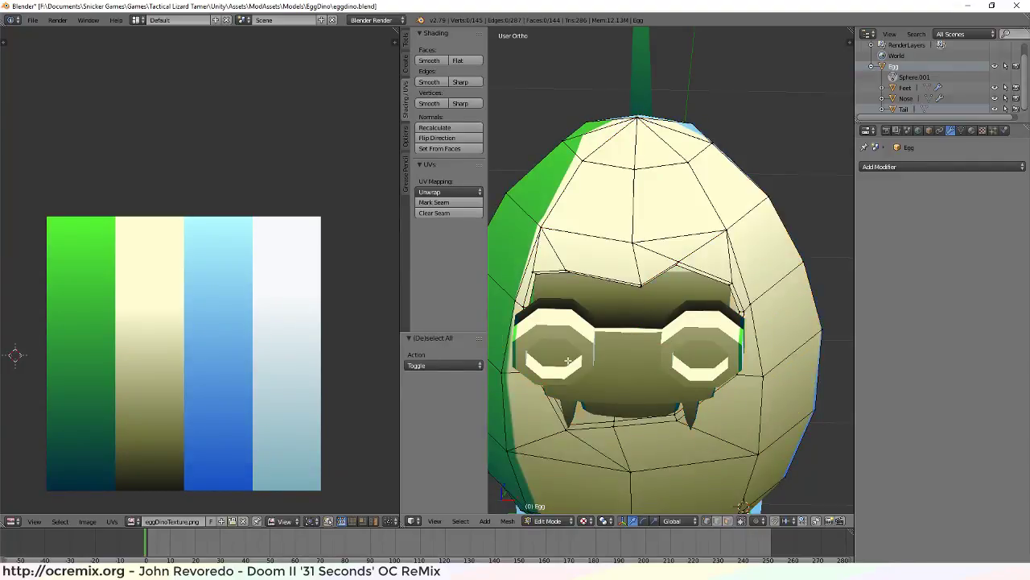
pyautogui.scroll(-3, 568, 362)
pyautogui.moveTo(633, 393); pyautogui.dragTo(606, 369, button='middle')
# Cylinder-unwrap the whole egg and shrink its UV map over the texture
pyautogui.press('a')
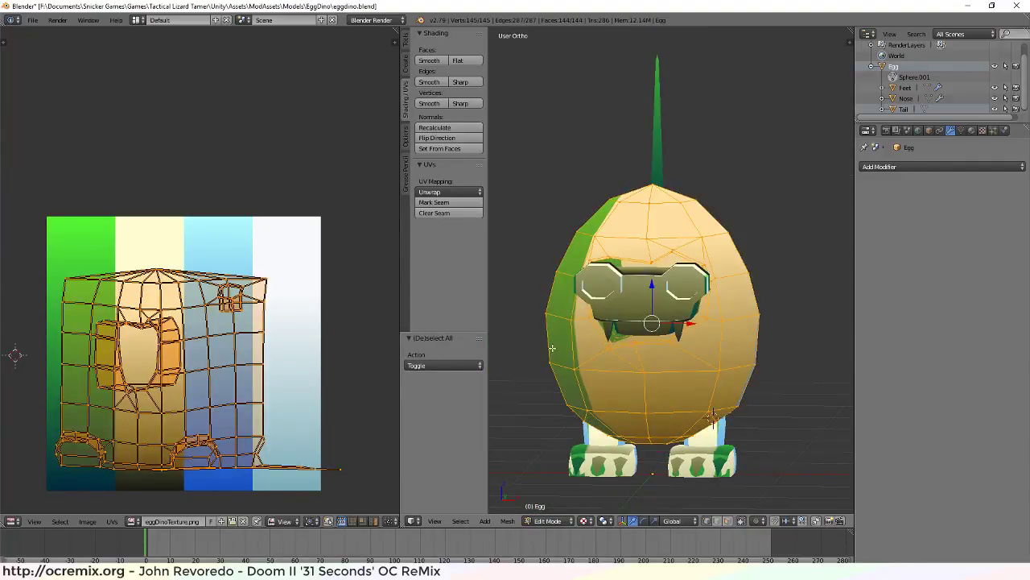
pyautogui.press('u')
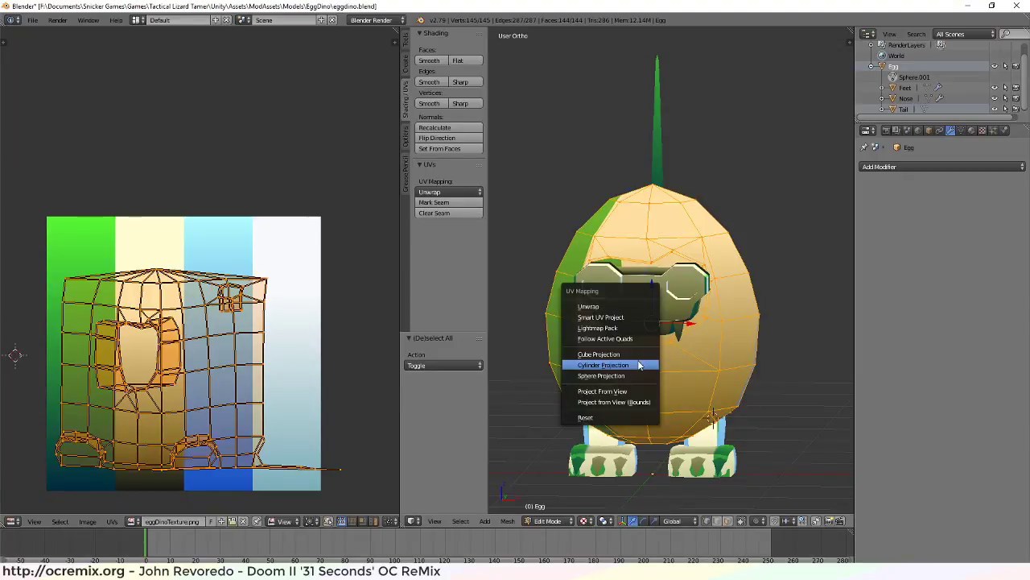
pyautogui.click(637, 365)
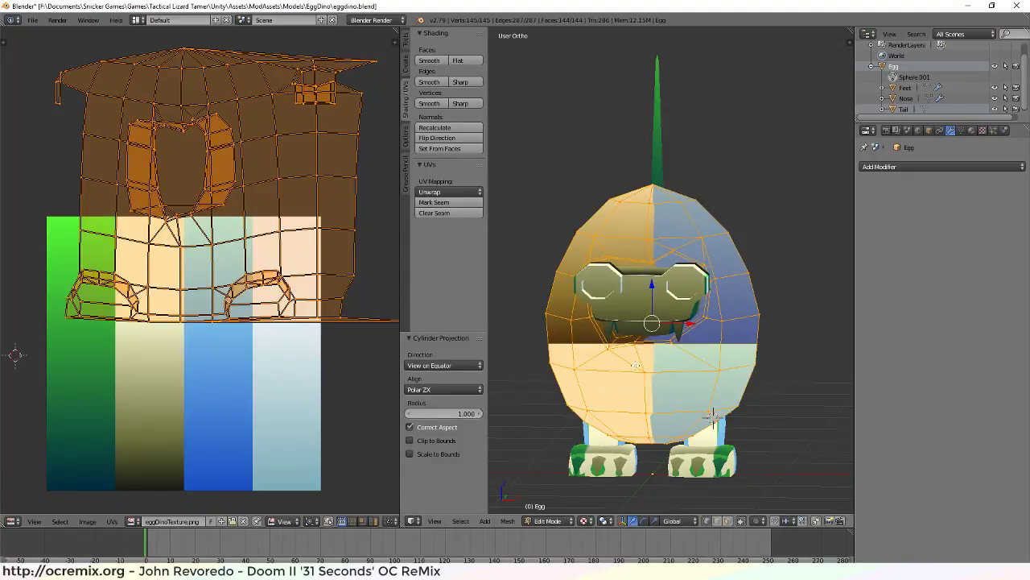
pyautogui.press('g')
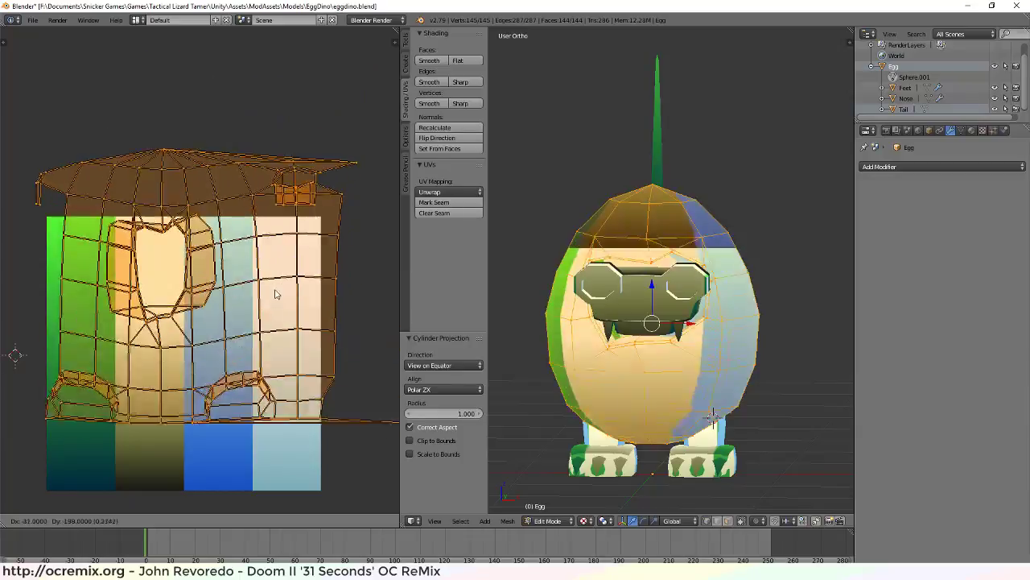
pyautogui.click(269, 347)
pyautogui.press('s')
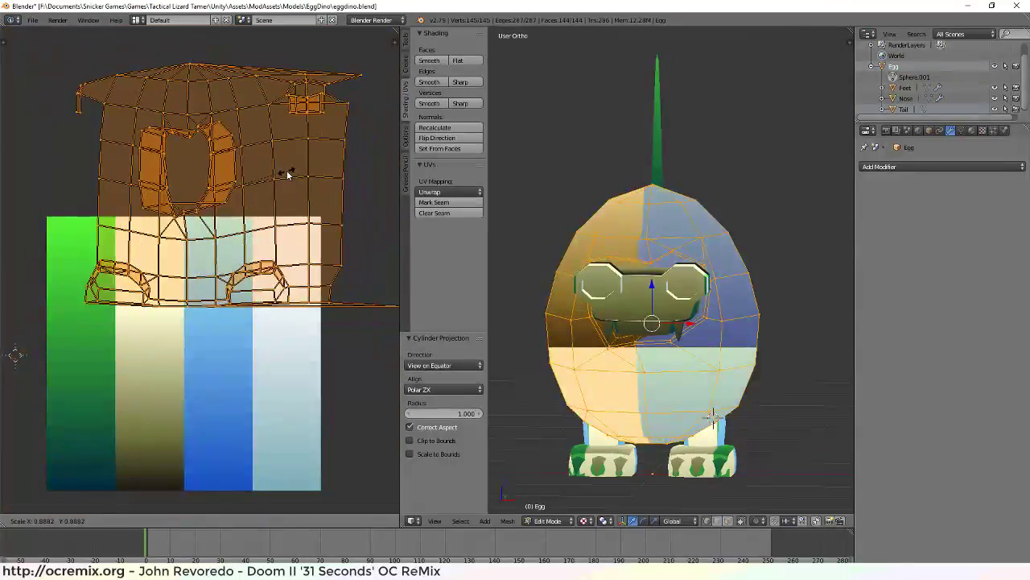
pyautogui.click(273, 178)
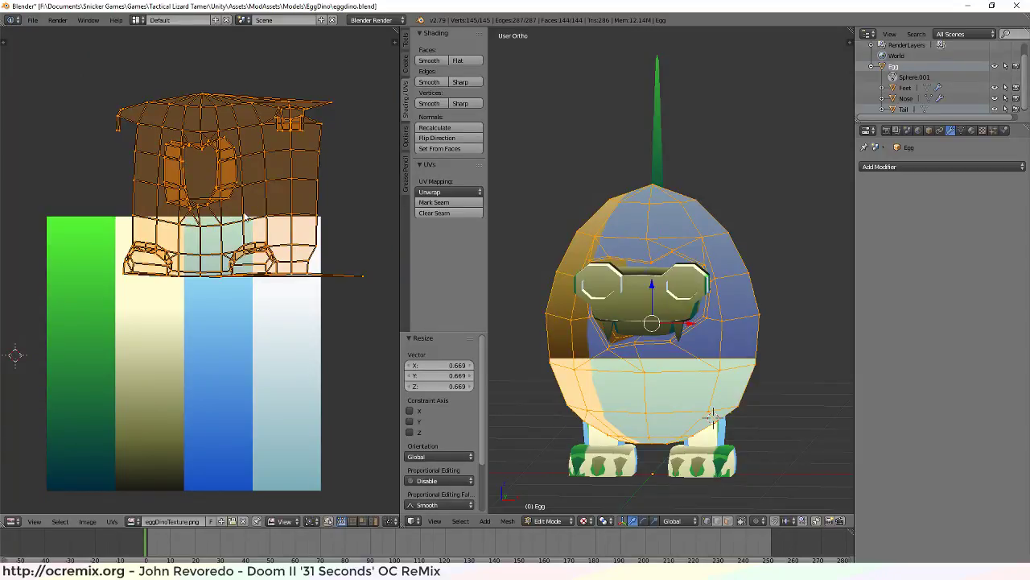
# Reposition and rescale the UV map, squeezing it horizontally into a column on the blue stripe
pyautogui.press('g')
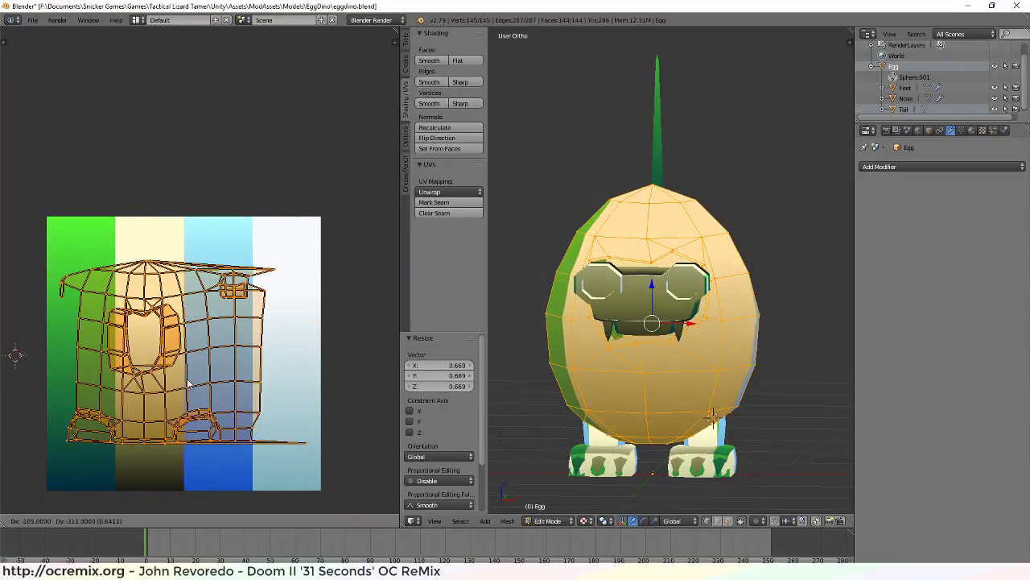
pyautogui.click(187, 383)
pyautogui.press('s')
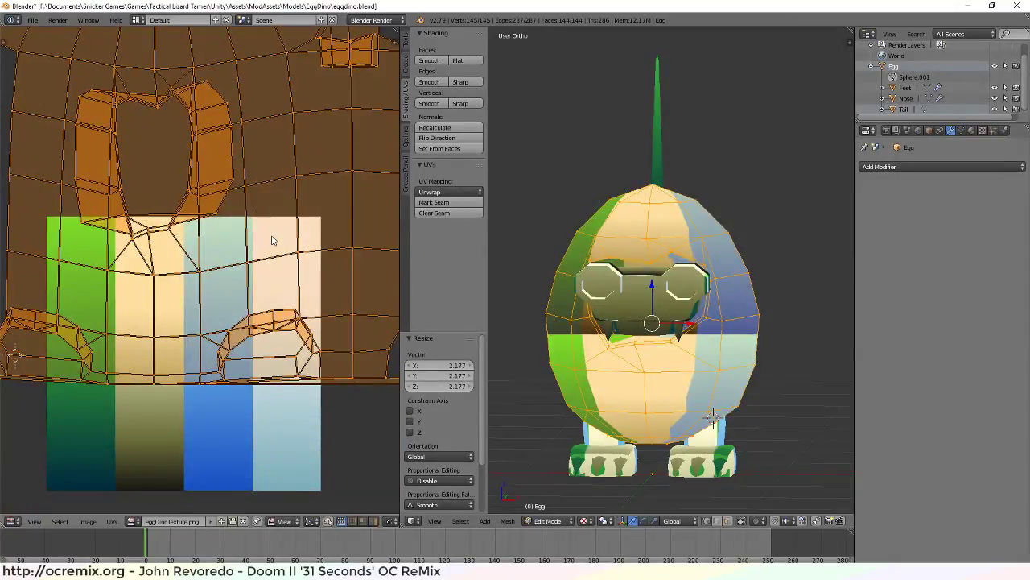
pyautogui.click(274, 239)
pyautogui.press('g')
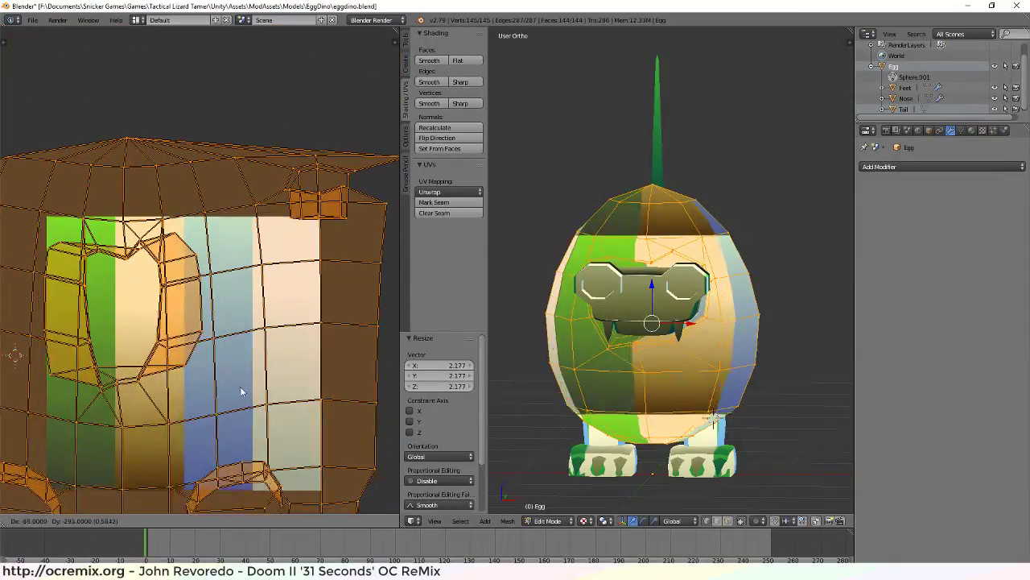
pyautogui.click(250, 385)
pyautogui.press('s')
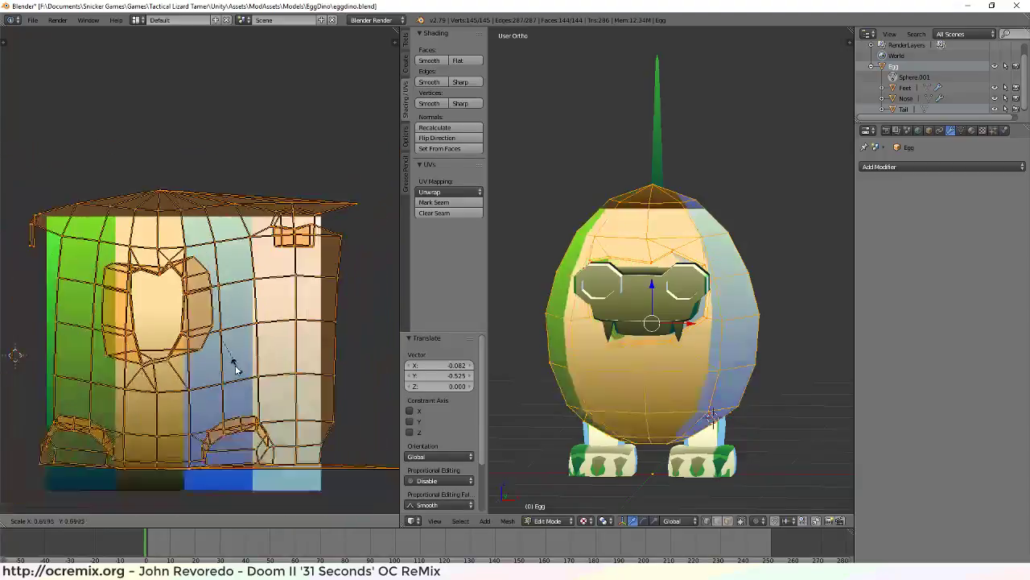
pyautogui.click(225, 360)
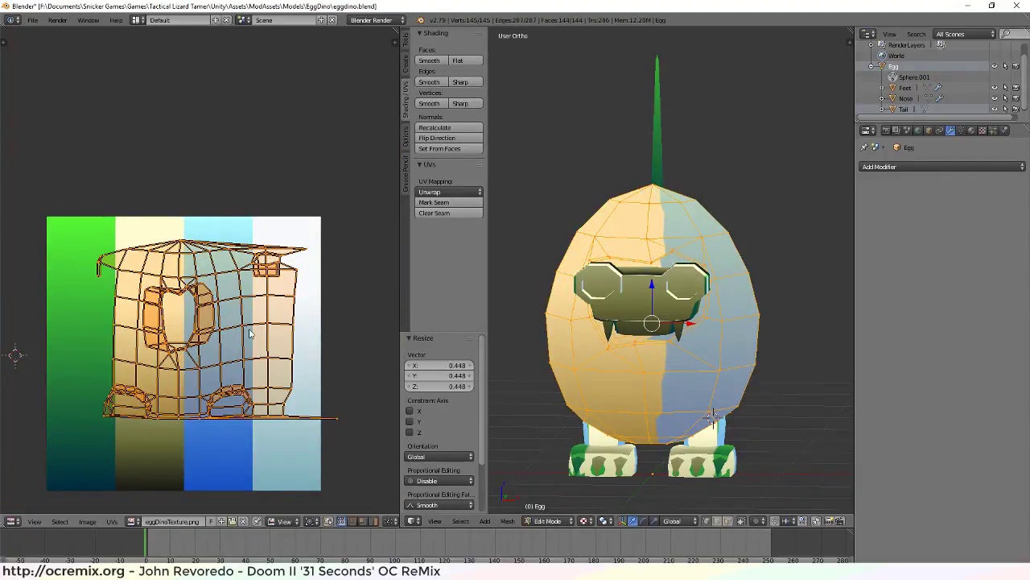
pyautogui.press('x')
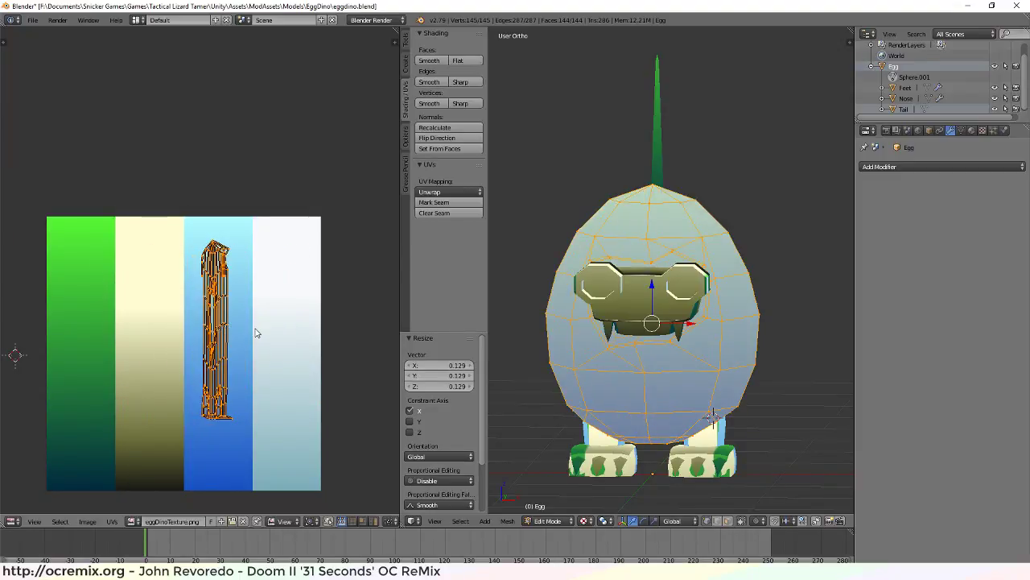
# Move the UV column onto the cream stripe and lower it, turning the egg shell cream
pyautogui.press('g')
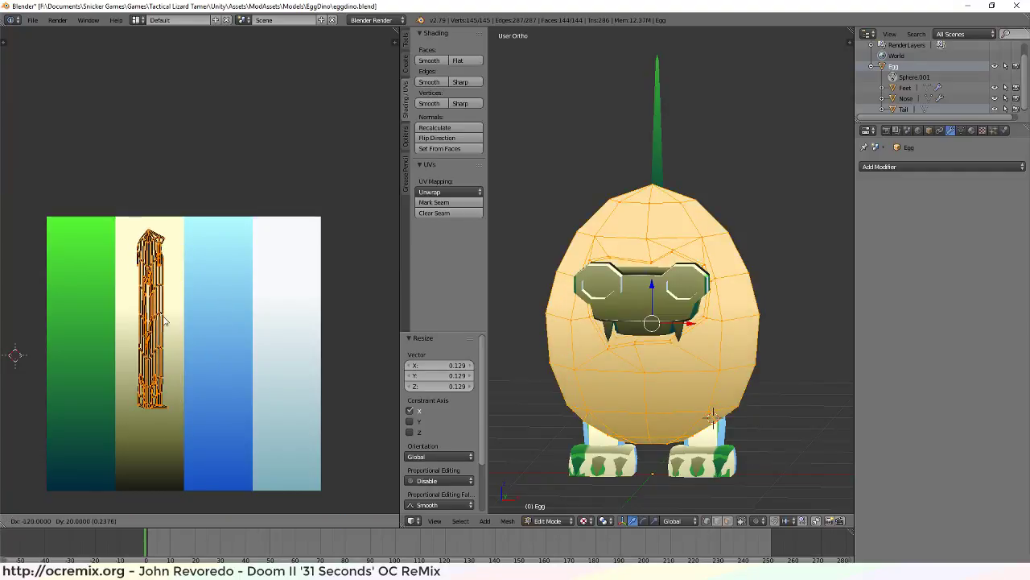
pyautogui.click(164, 320)
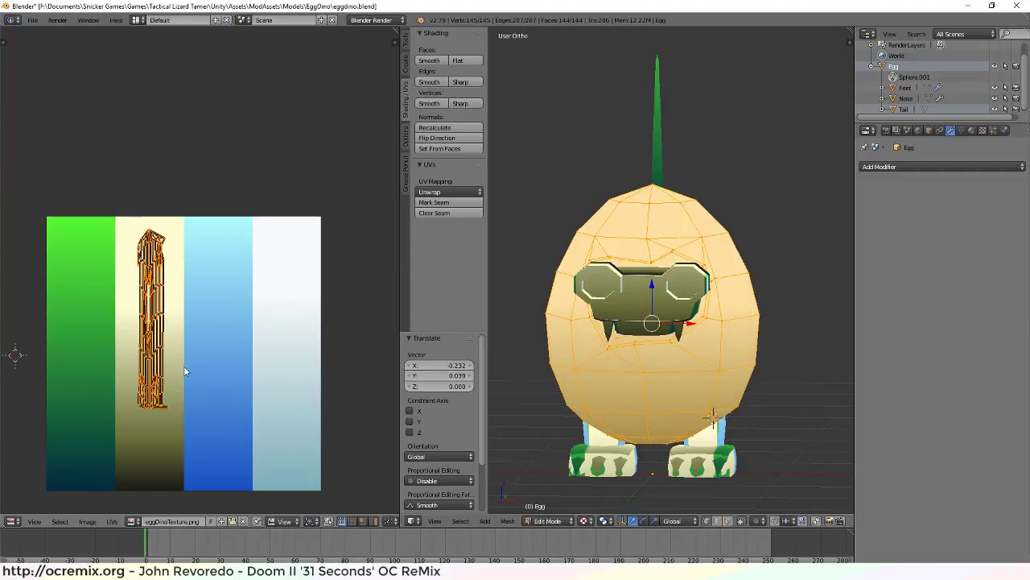
pyautogui.press('s')
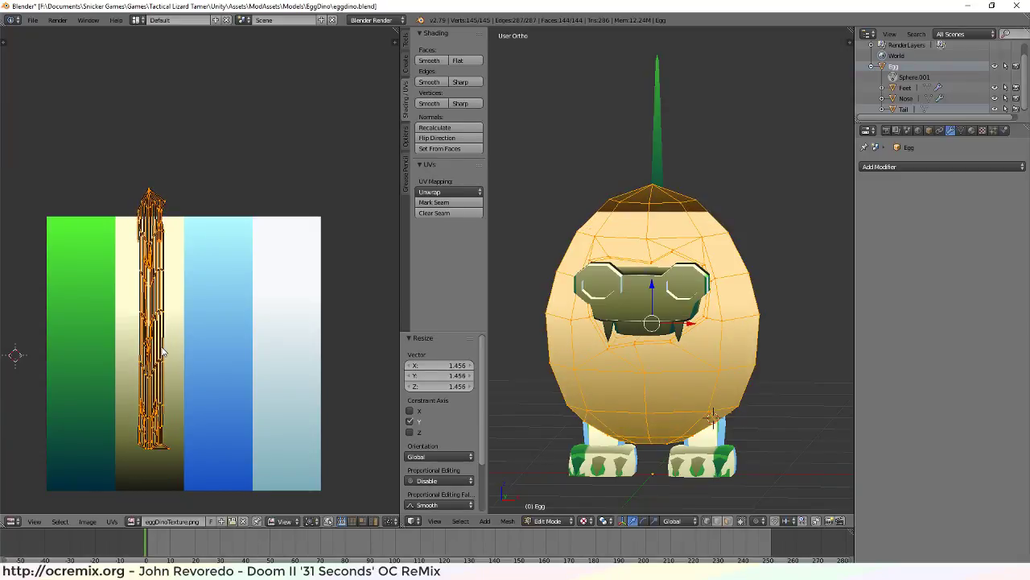
pyautogui.press('g')
pyautogui.click(161, 385)
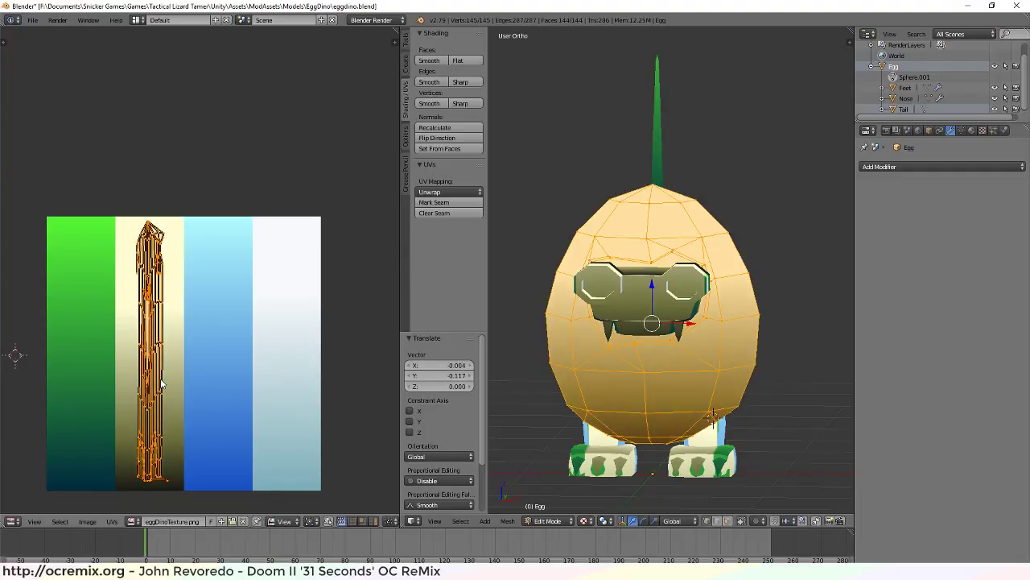
pyautogui.moveTo(694, 407)
pyautogui.mouseDown(button='middle')
pyautogui.moveTo(622, 424)
pyautogui.moveTo(618, 435)
pyautogui.mouseUp(button='middle')
pyautogui.click(590, 522)
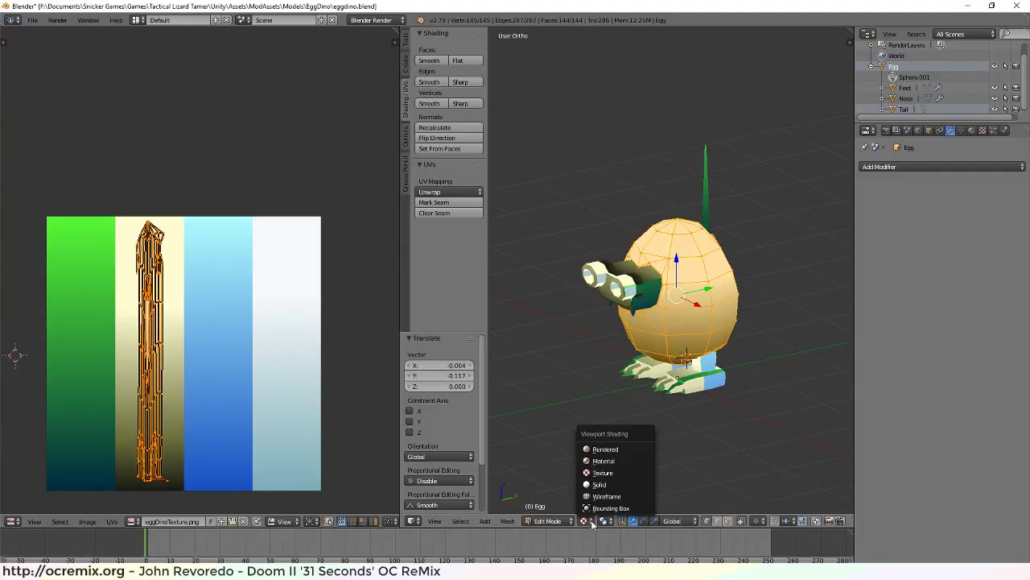
pyautogui.click(592, 523)
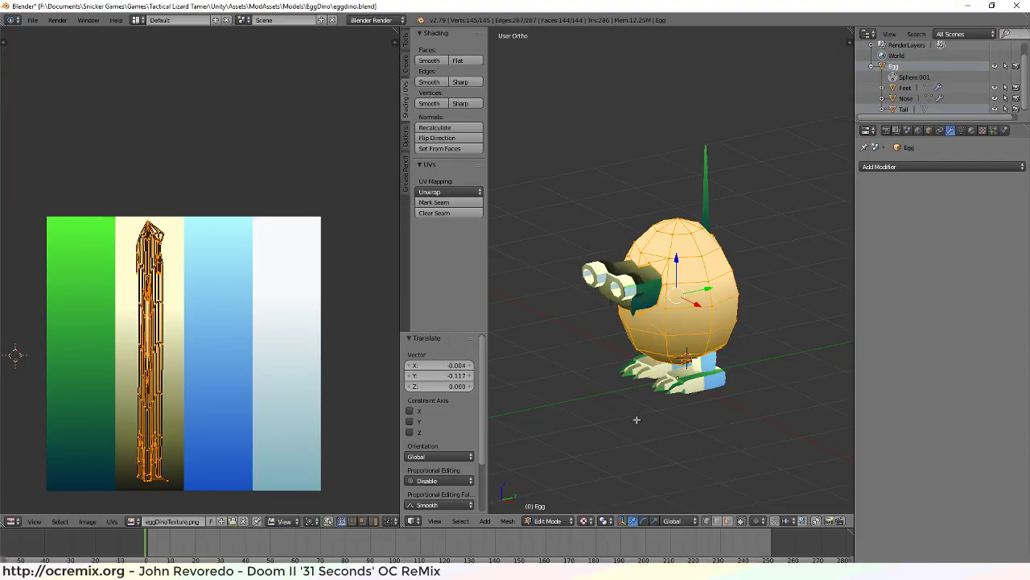
pyautogui.moveTo(636, 420); pyautogui.dragTo(704, 387, button='middle')
pyautogui.press('a')
pyautogui.moveTo(628, 407); pyautogui.dragTo(669, 443, button='middle')
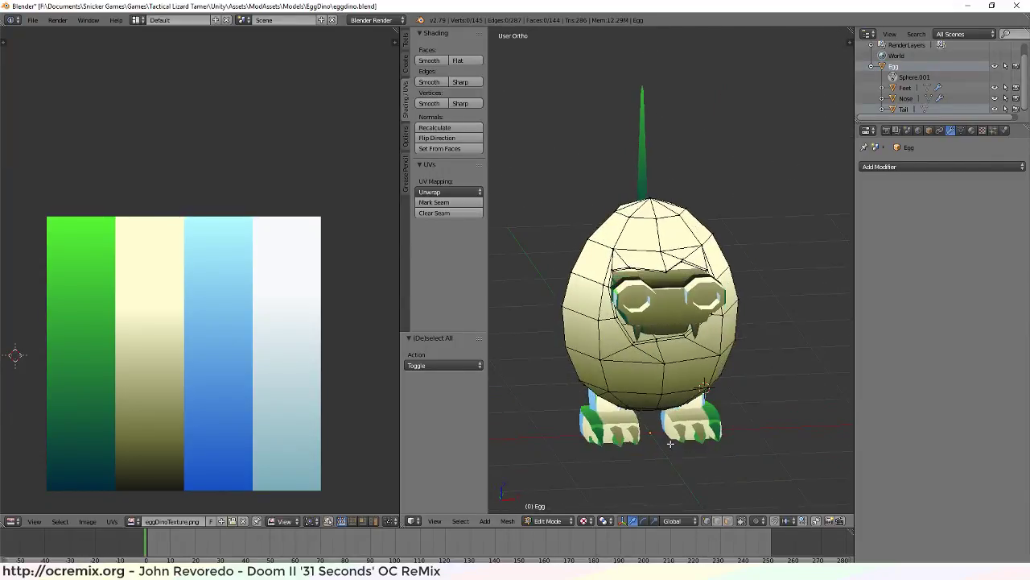
# Shorten the egg's UV column vertically and shift it up the cream stripe
pyautogui.press('a')
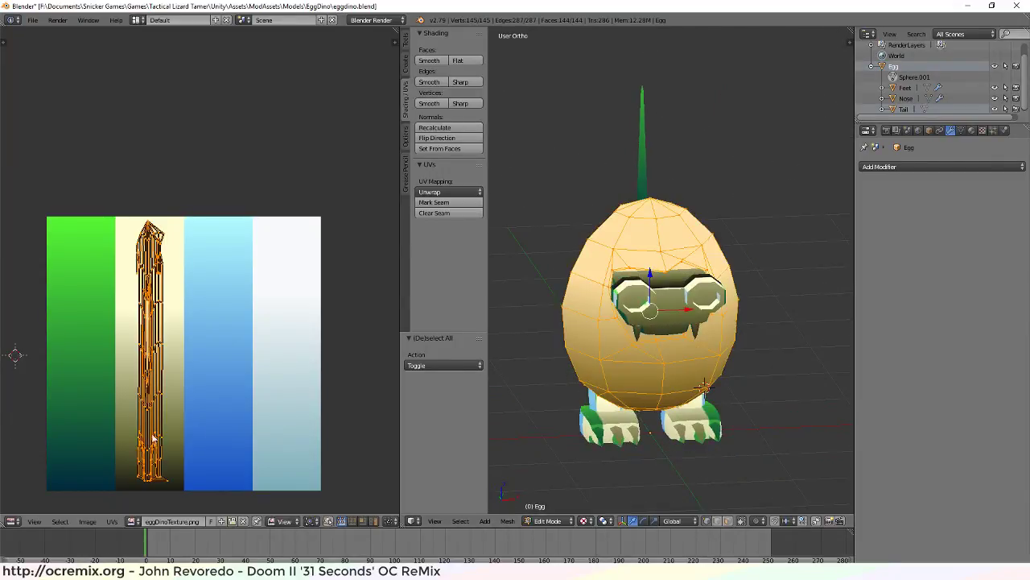
pyautogui.press('s')
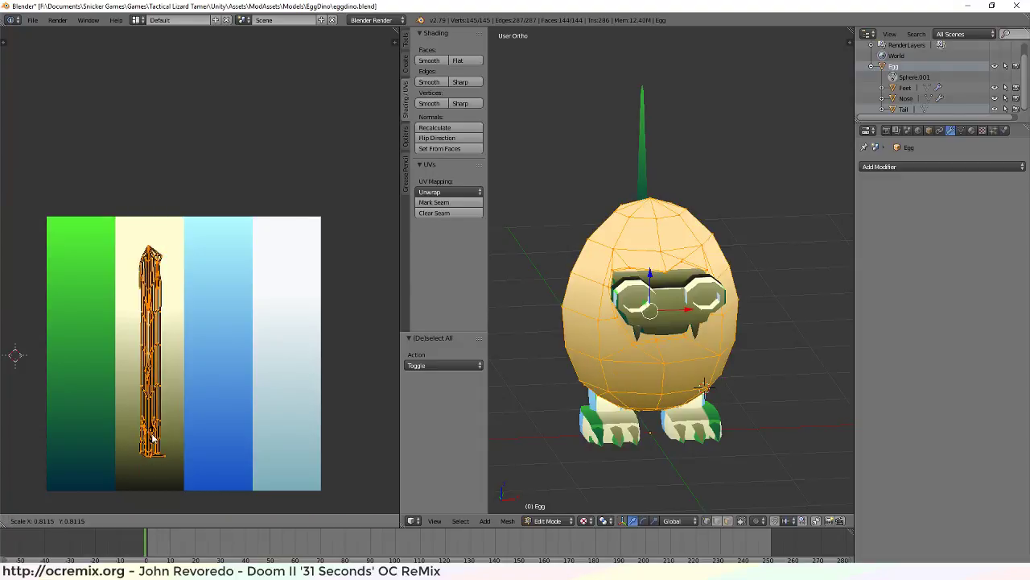
pyautogui.press('y')
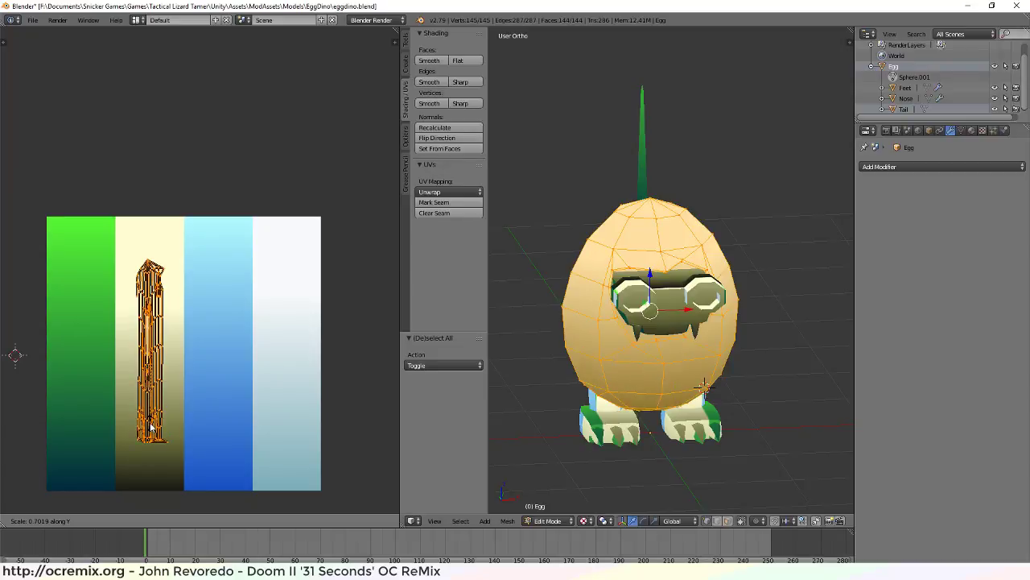
pyautogui.click(150, 426)
pyautogui.press('g')
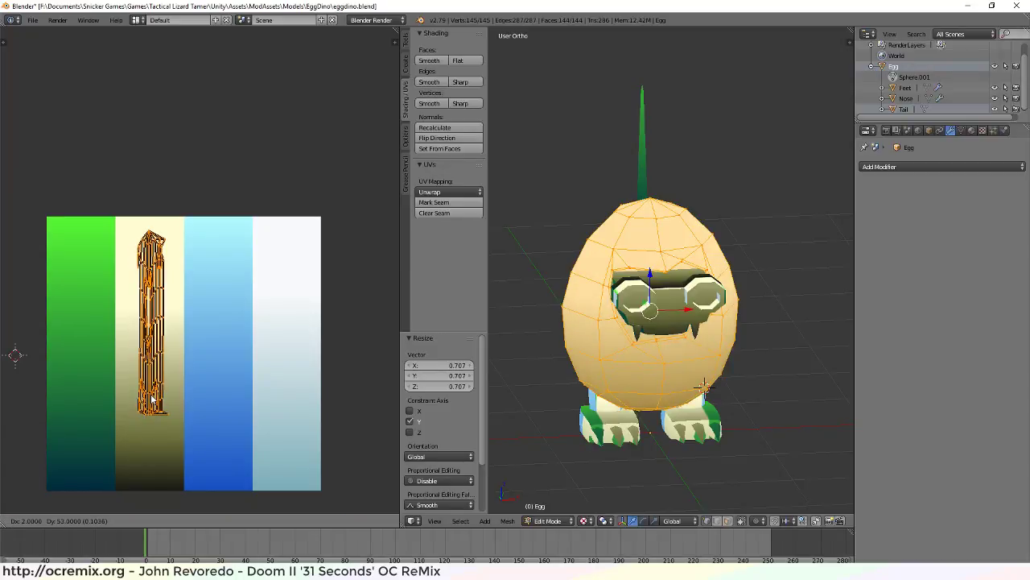
pyautogui.click(151, 399)
# Enlarge the UV column slightly, nudge it into its final position, and save eggdino.blend
pyautogui.moveTo(563, 354); pyautogui.dragTo(709, 393, button='middle')
pyautogui.press('s')
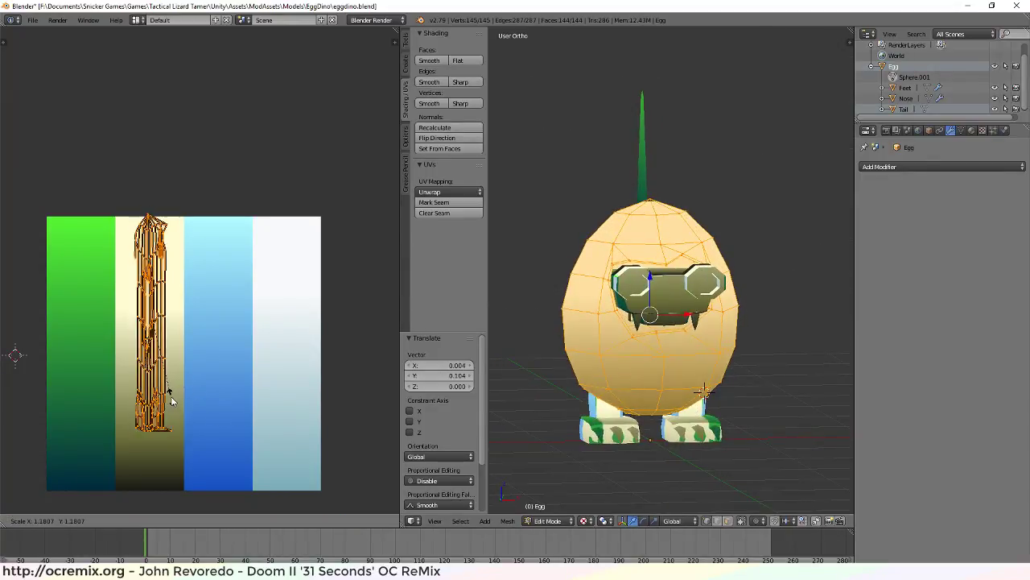
pyautogui.click(171, 399)
pyautogui.press('g')
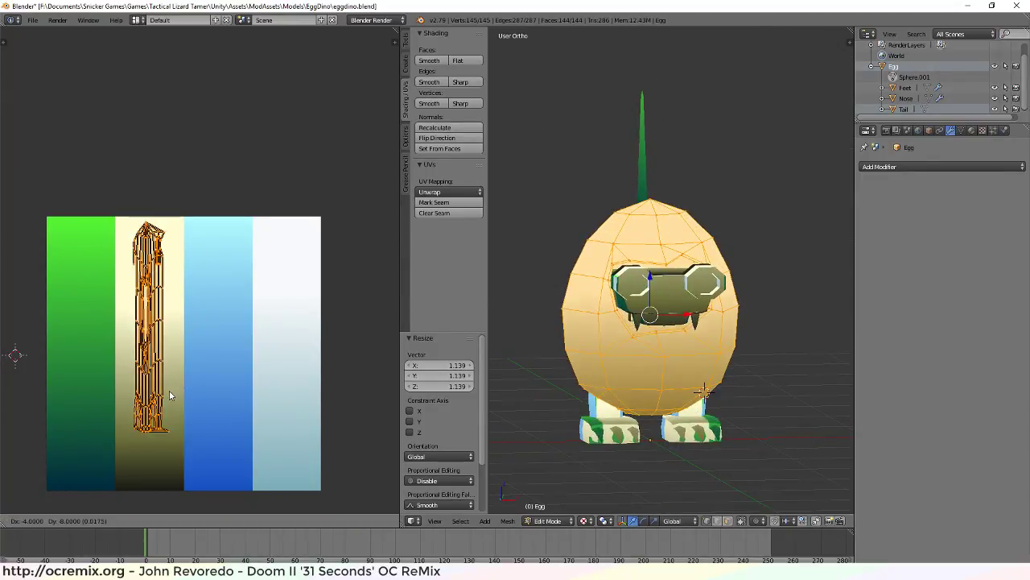
pyautogui.click(170, 396)
pyautogui.moveTo(703, 392); pyautogui.dragTo(550, 444, button='middle')
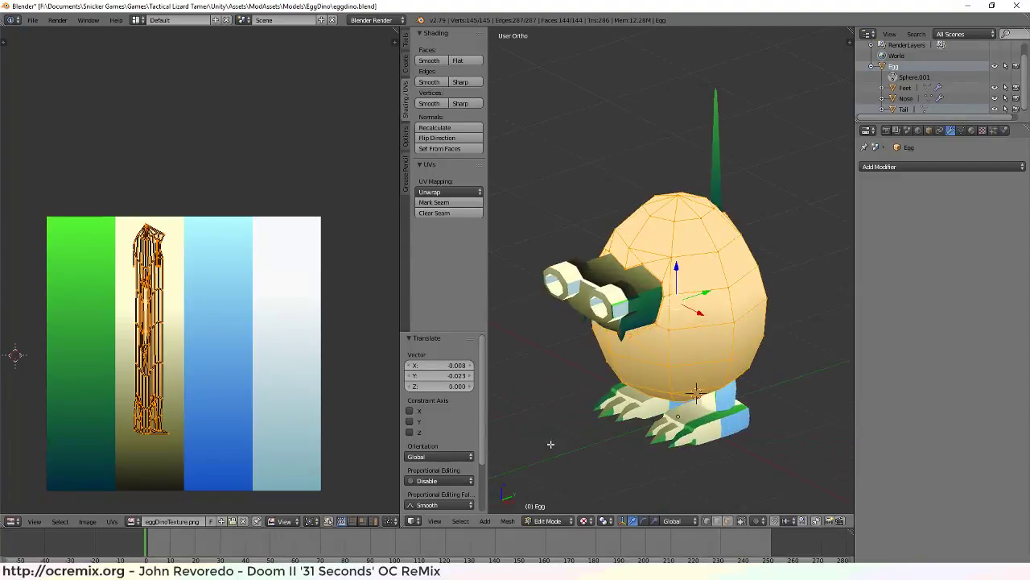
pyautogui.press('a')
pyautogui.moveTo(650, 343); pyautogui.dragTo(813, 326, button='middle')
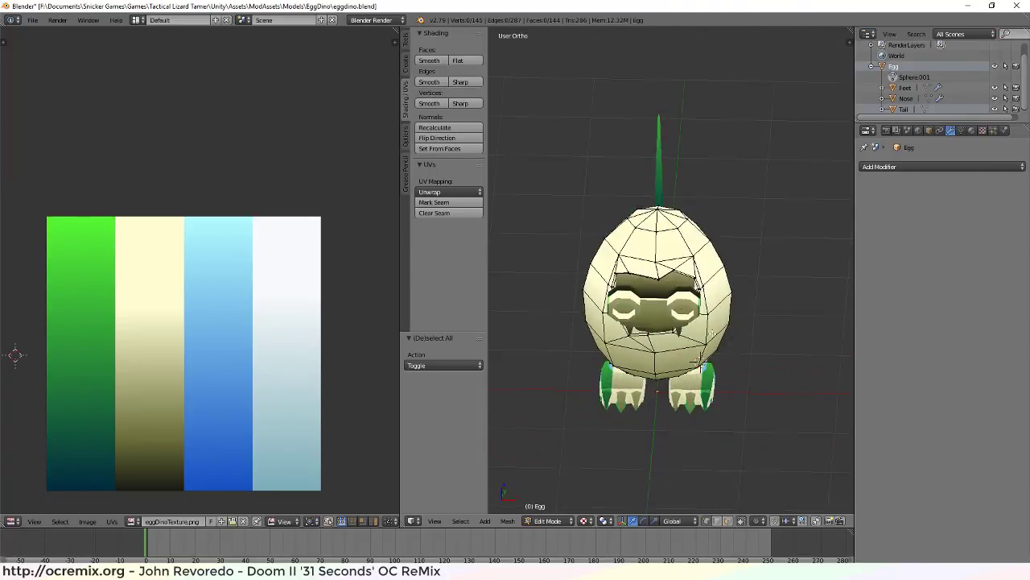
pyautogui.click(32, 21)
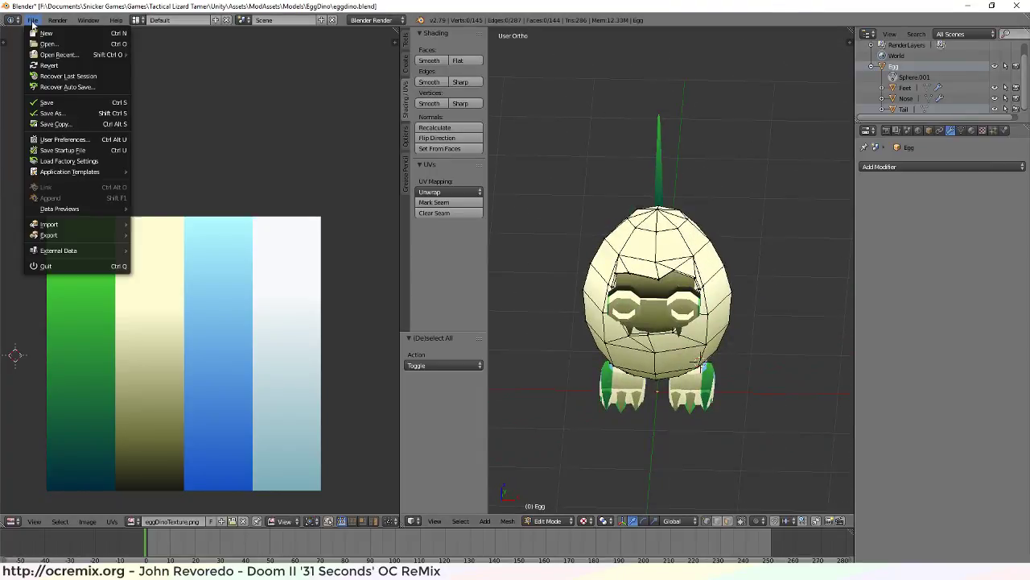
pyautogui.click(54, 102)
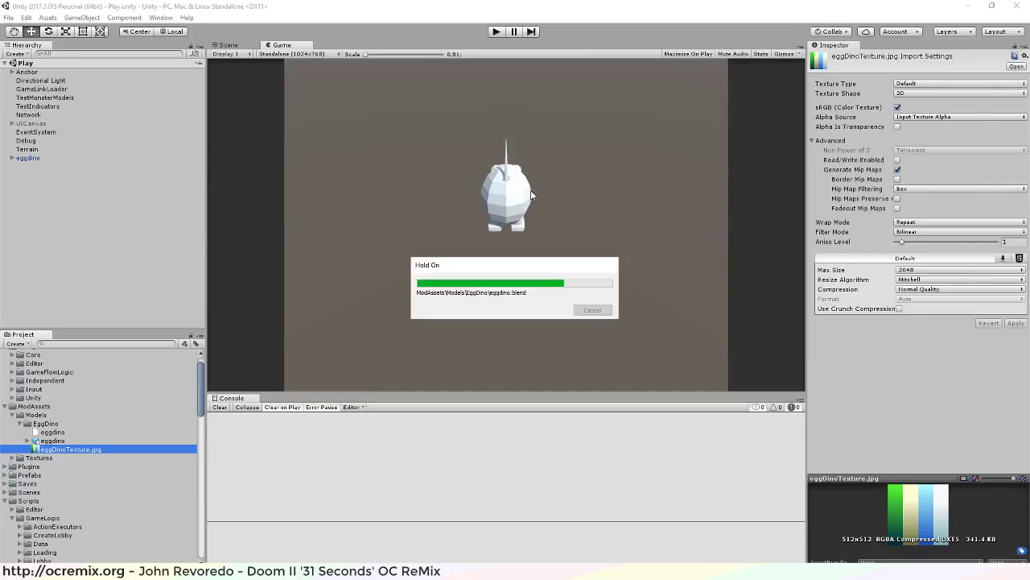
# View the reimported eggdino up close in the Scene view and select it to show its properties
pyautogui.scroll(2, 531, 189)
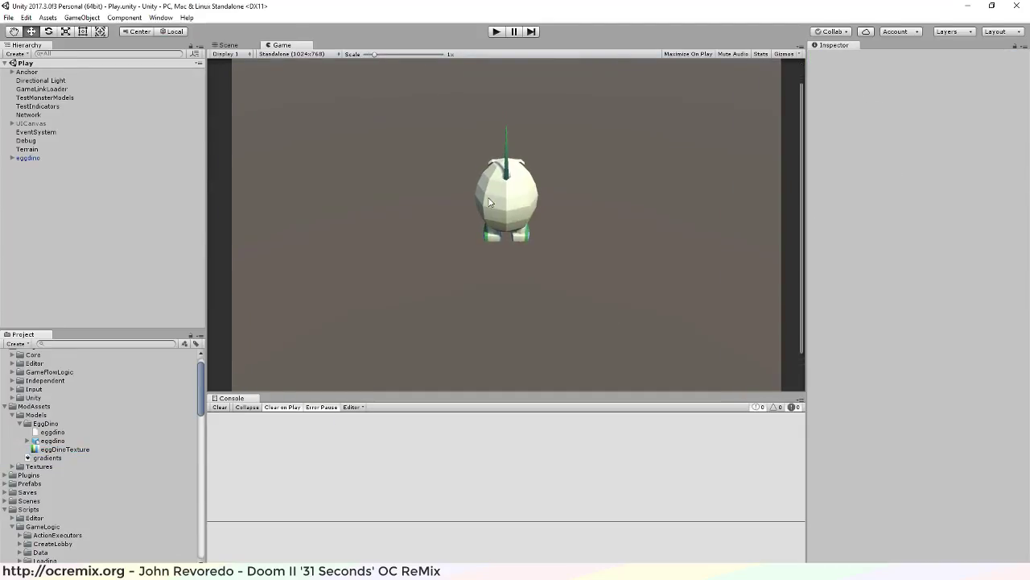
pyautogui.click(227, 45)
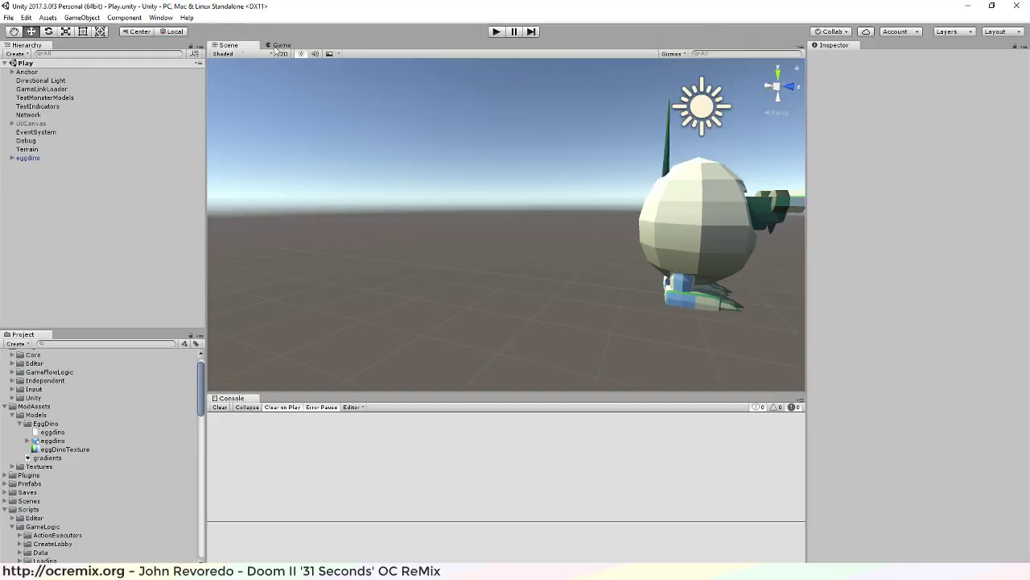
pyautogui.click(278, 45)
pyautogui.scroll(-2, 367, 204)
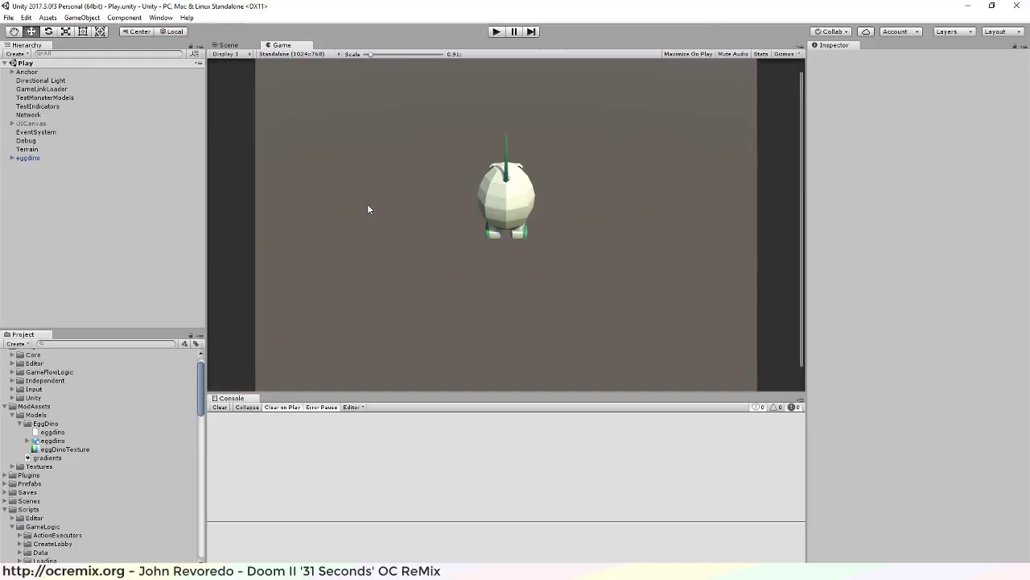
pyautogui.click(227, 45)
pyautogui.moveTo(642, 212); pyautogui.dragTo(586, 257, button='right')
pyautogui.scroll(2, 513, 243)
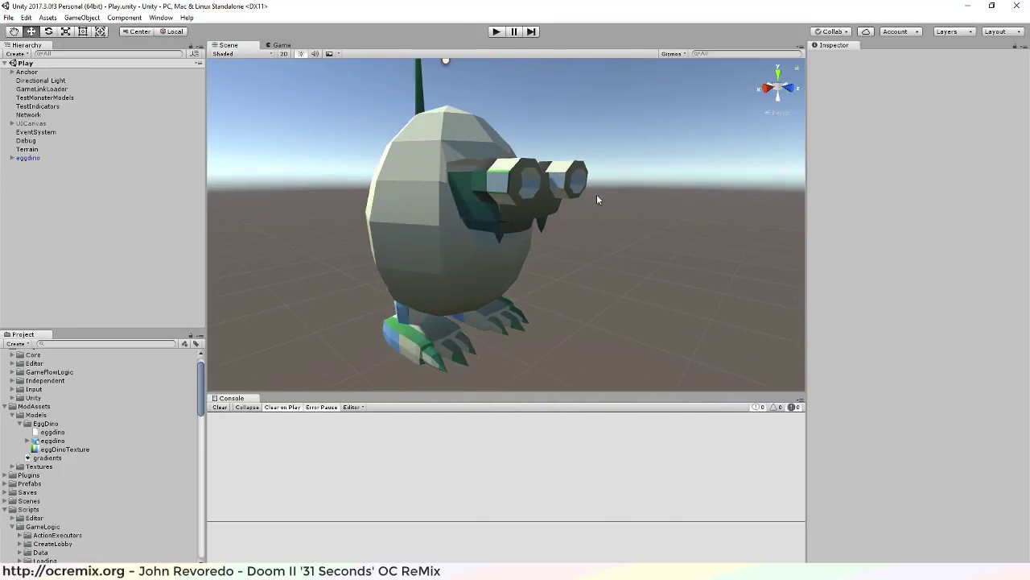
pyautogui.moveTo(570, 200); pyautogui.dragTo(552, 237, button='right')
pyautogui.scroll(-1, 532, 232)
pyautogui.click(486, 206)
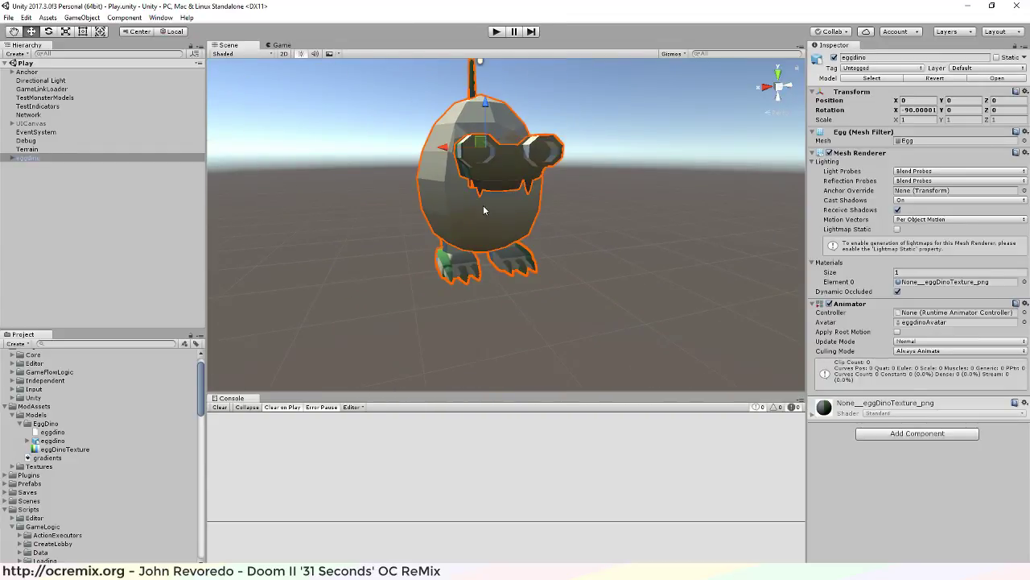
pyautogui.press('f')
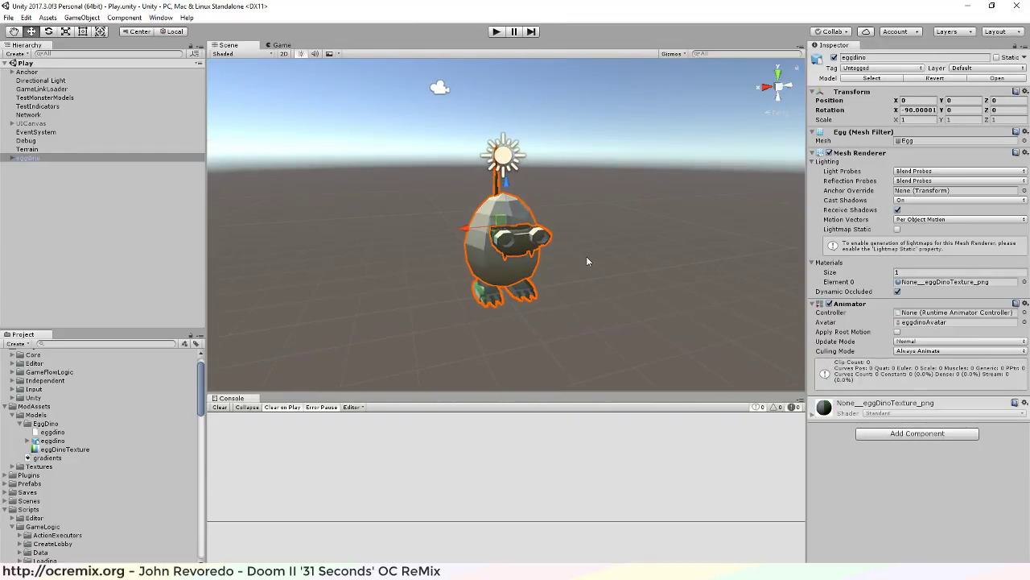
pyautogui.moveTo(586, 261); pyautogui.dragTo(508, 248, button='middle')
pyautogui.click(589, 255)
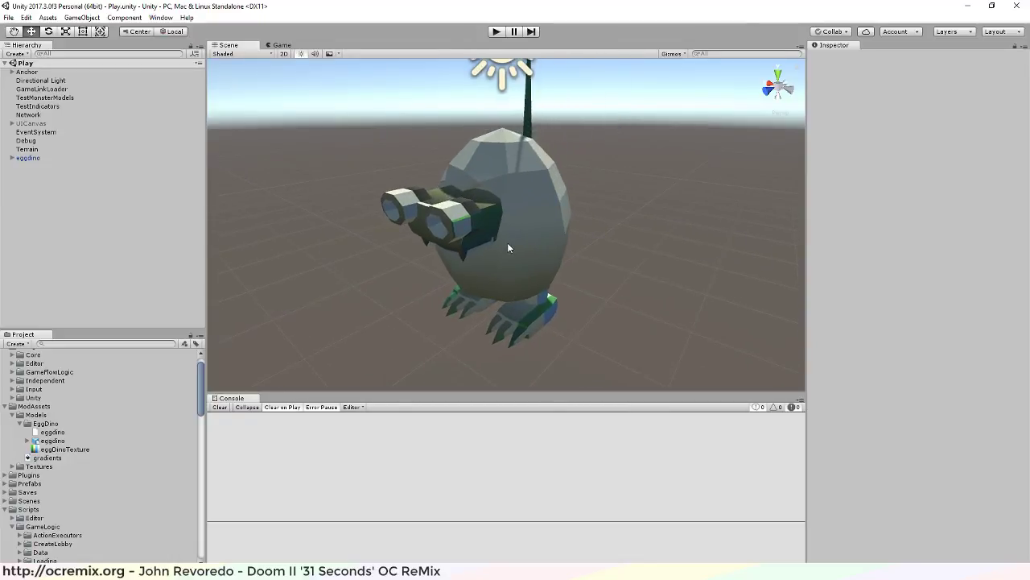
pyautogui.click(507, 242)
pyautogui.keyDown('alt'); pyautogui.moveTo(507, 242); pyautogui.dragTo(555, 238); pyautogui.keyUp('alt')
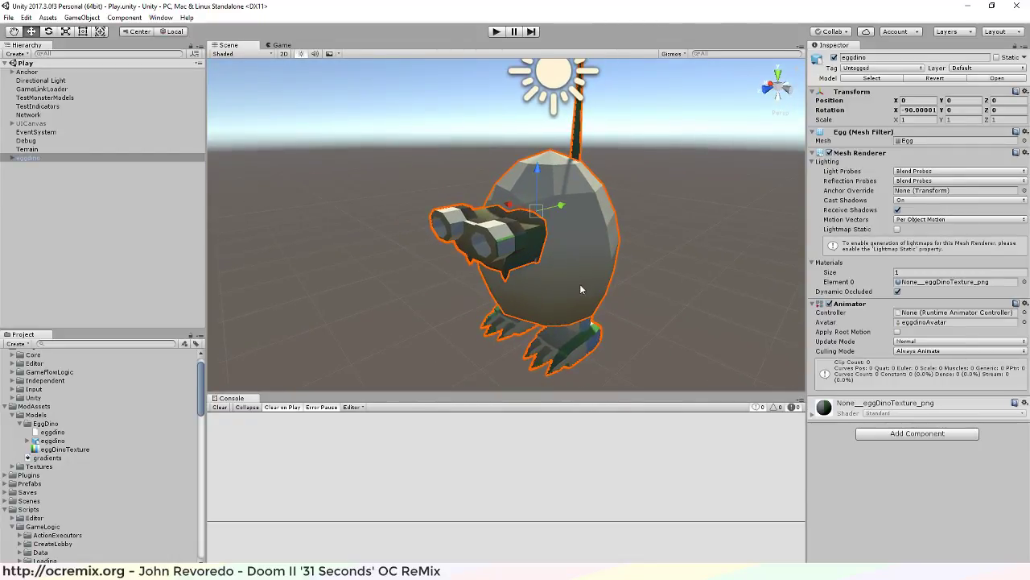
pyautogui.moveTo(579, 288)
pyautogui.keyDown('alt'); pyautogui.mouseDown()
pyautogui.moveTo(524, 272)
pyautogui.moveTo(577, 277)
pyautogui.mouseUp(); pyautogui.keyUp('alt')
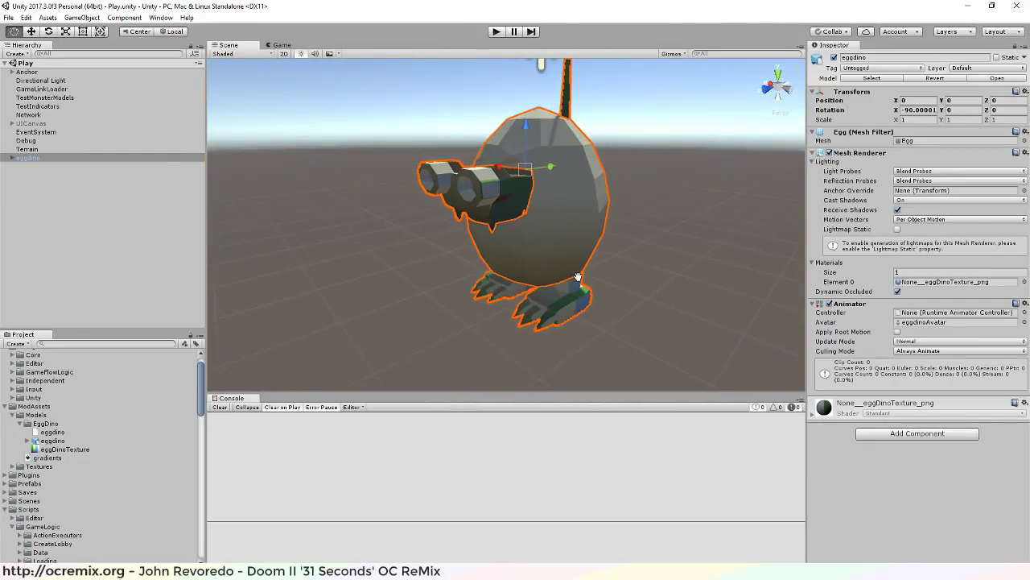
pyautogui.moveTo(486, 239); pyautogui.dragTo(499, 240)
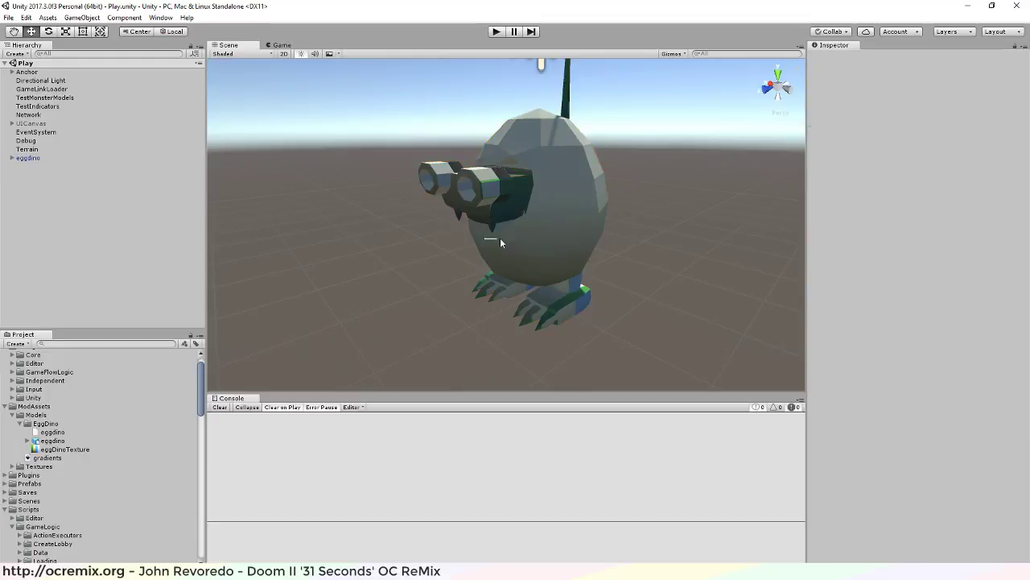
pyautogui.click(509, 185)
pyautogui.doubleClick(39, 159)
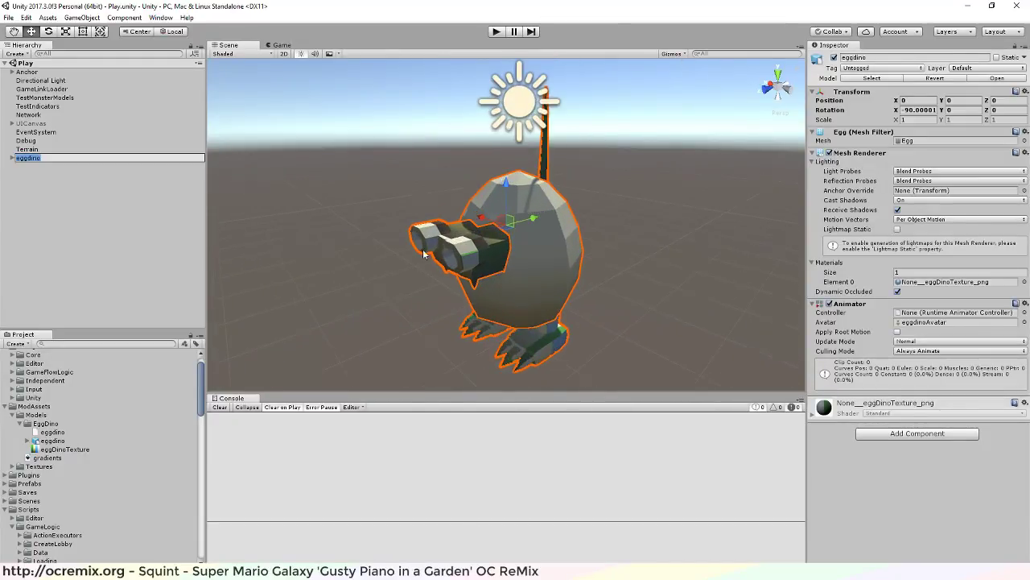
pyautogui.keyDown('alt'); pyautogui.moveTo(424, 255); pyautogui.dragTo(493, 251); pyautogui.keyUp('alt')
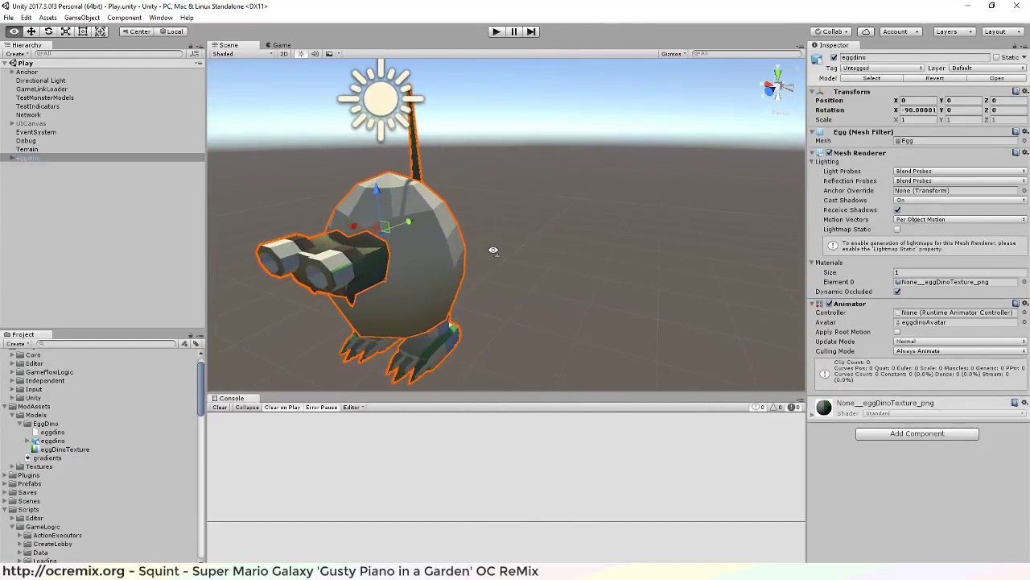
pyautogui.keyDown('alt'); pyautogui.moveTo(365, 271); pyautogui.dragTo(649, 264); pyautogui.keyUp('alt')
pyautogui.keyDown('alt'); pyautogui.moveTo(470, 271); pyautogui.dragTo(450, 253); pyautogui.keyUp('alt')
pyautogui.click(599, 227)
pyautogui.click(455, 253)
pyautogui.moveTo(575, 280)
pyautogui.keyDown('alt'); pyautogui.mouseDown()
pyautogui.moveTo(581, 296)
pyautogui.moveTo(568, 284)
pyautogui.mouseUp(); pyautogui.keyUp('alt')
pyautogui.press('f')
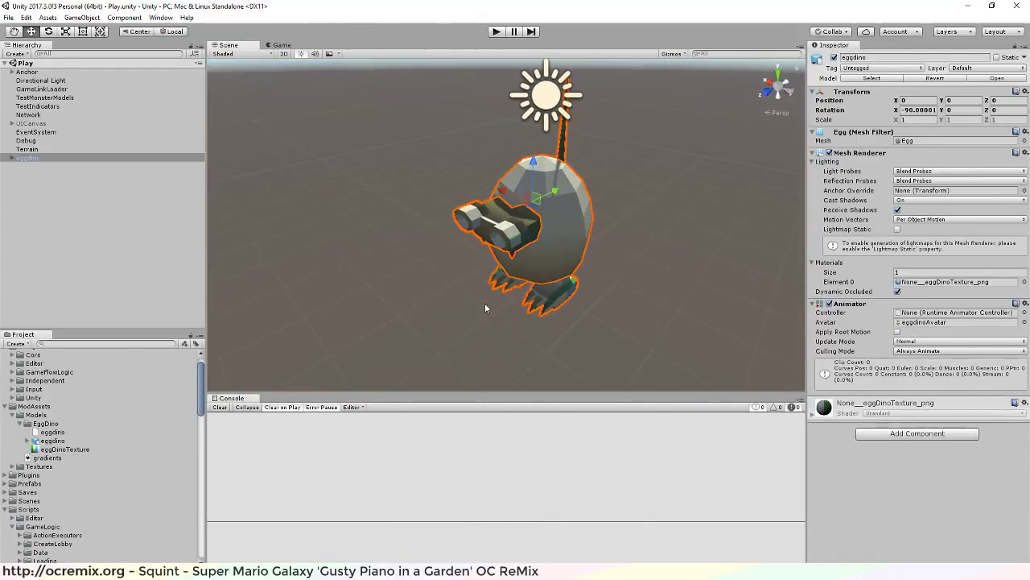
pyautogui.keyDown('alt'); pyautogui.moveTo(484, 302); pyautogui.dragTo(537, 228); pyautogui.keyUp('alt')
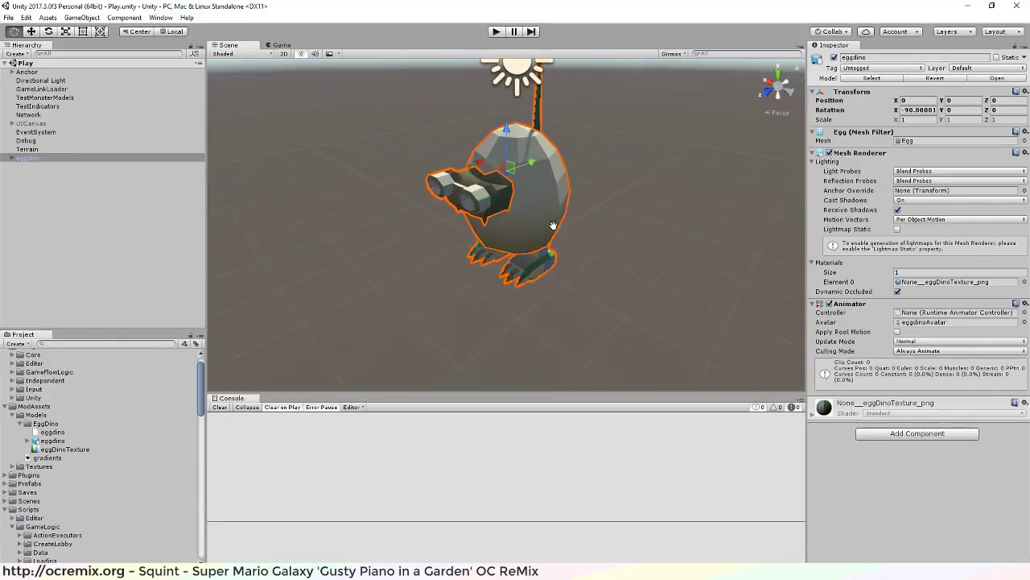
pyautogui.scroll(3, 537, 229)
pyautogui.scroll(1, 548, 233)
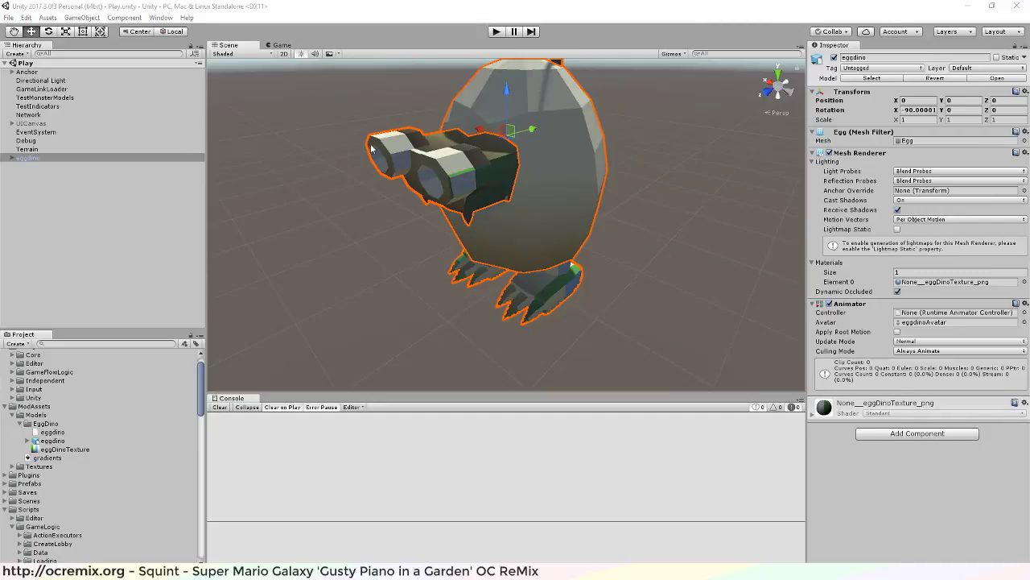
pyautogui.scroll(-2, 434, 173)
pyautogui.click(634, 252)
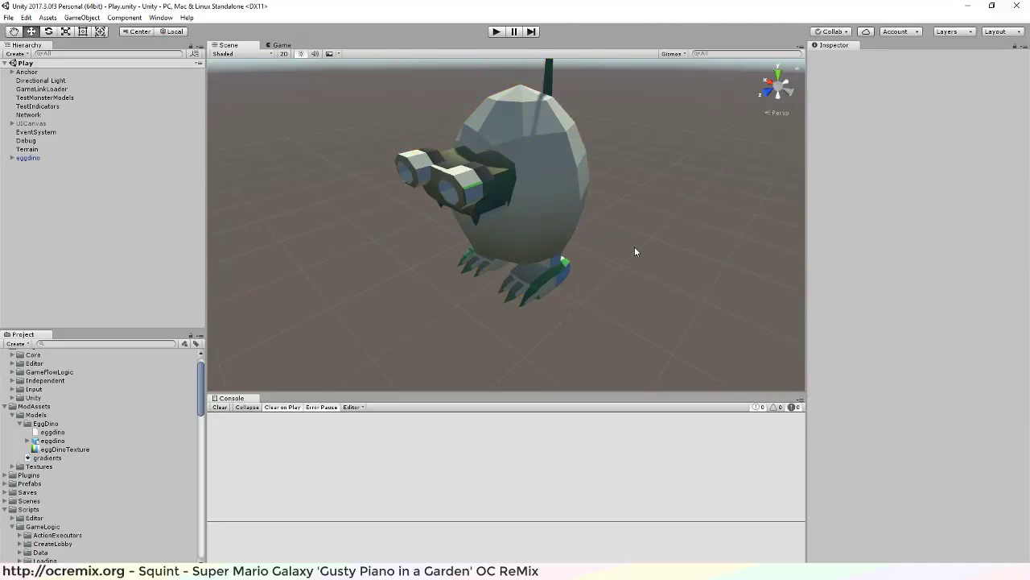
pyautogui.moveTo(596, 277); pyautogui.dragTo(557, 277, button='middle')
pyautogui.keyDown('alt'); pyautogui.moveTo(557, 277); pyautogui.dragTo(503, 256); pyautogui.keyUp('alt')
# Frame the directional light, play-test the scene, stop it, and return to Blender
pyautogui.click(452, 163)
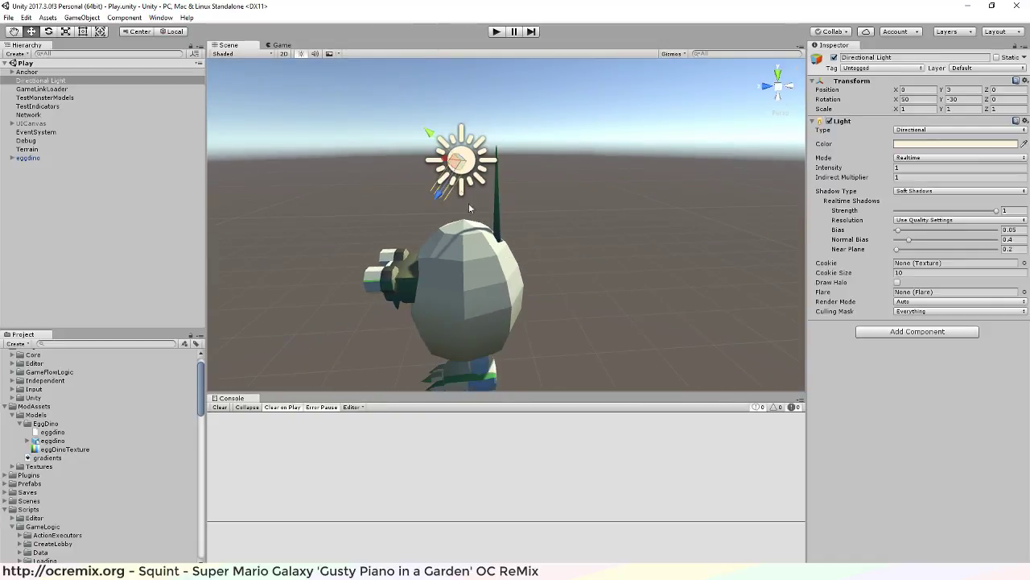
pyautogui.press('f')
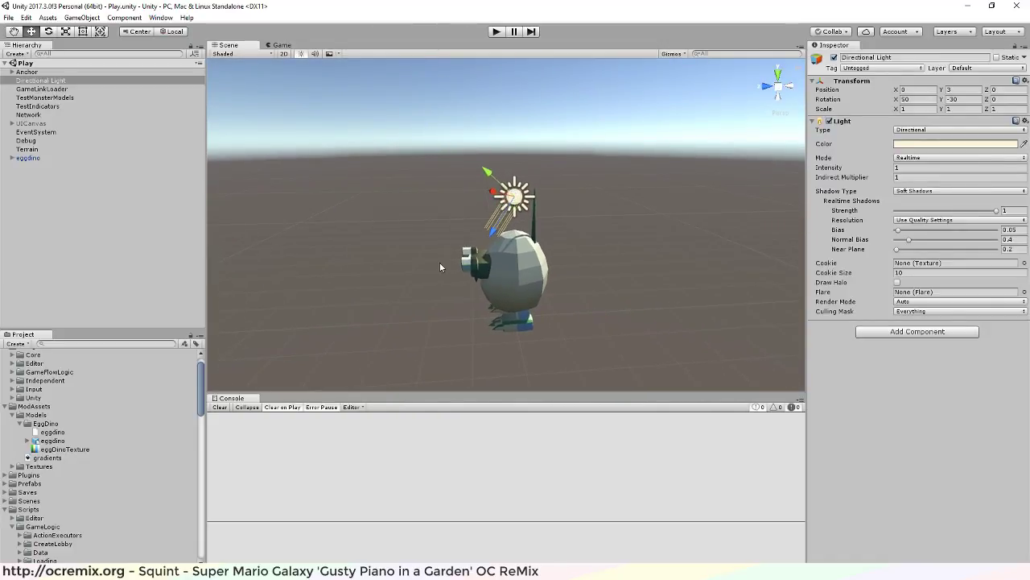
pyautogui.keyDown('alt'); pyautogui.moveTo(444, 262); pyautogui.dragTo(593, 246); pyautogui.keyUp('alt')
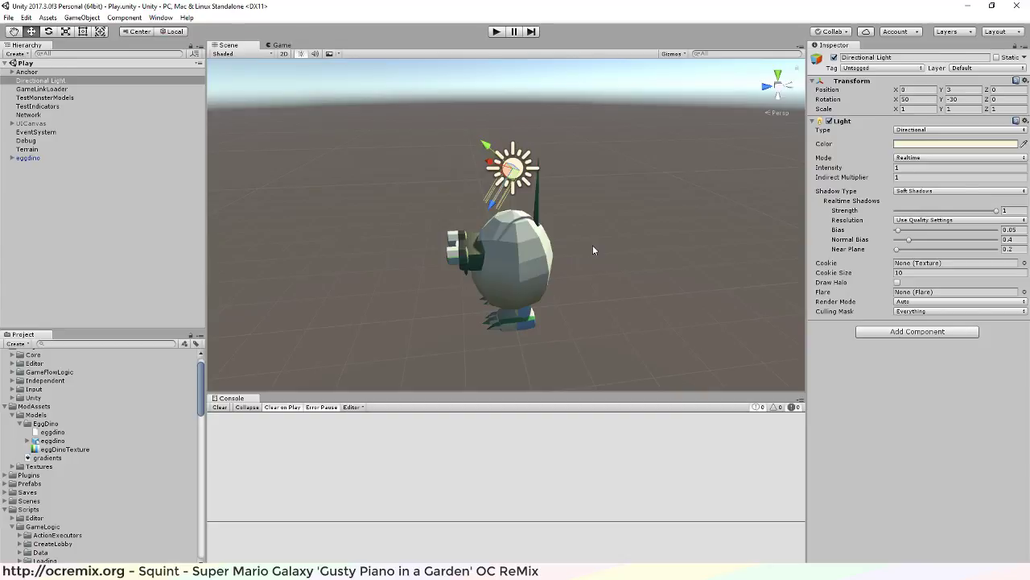
pyautogui.click(496, 32)
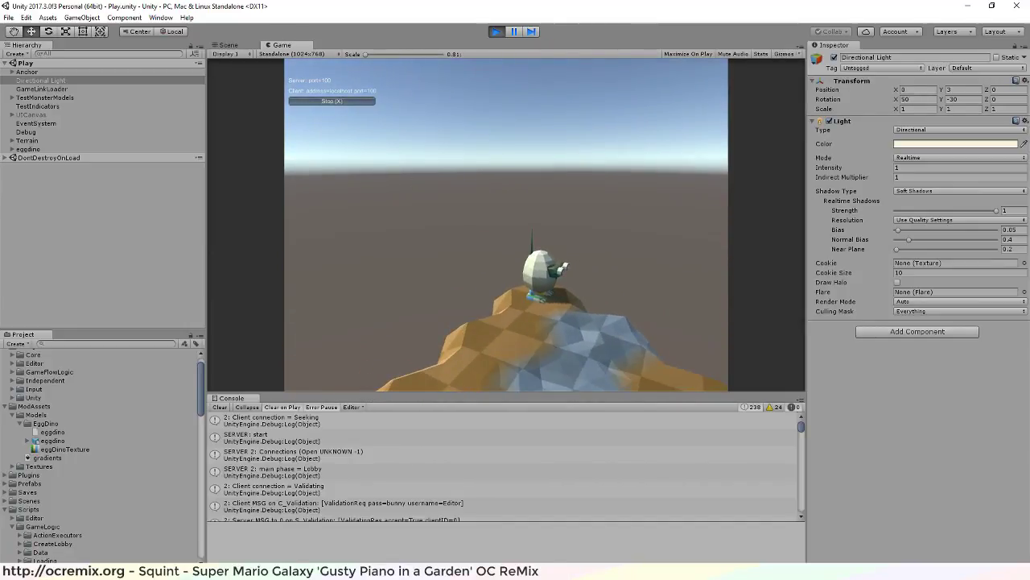
pyautogui.click(495, 30)
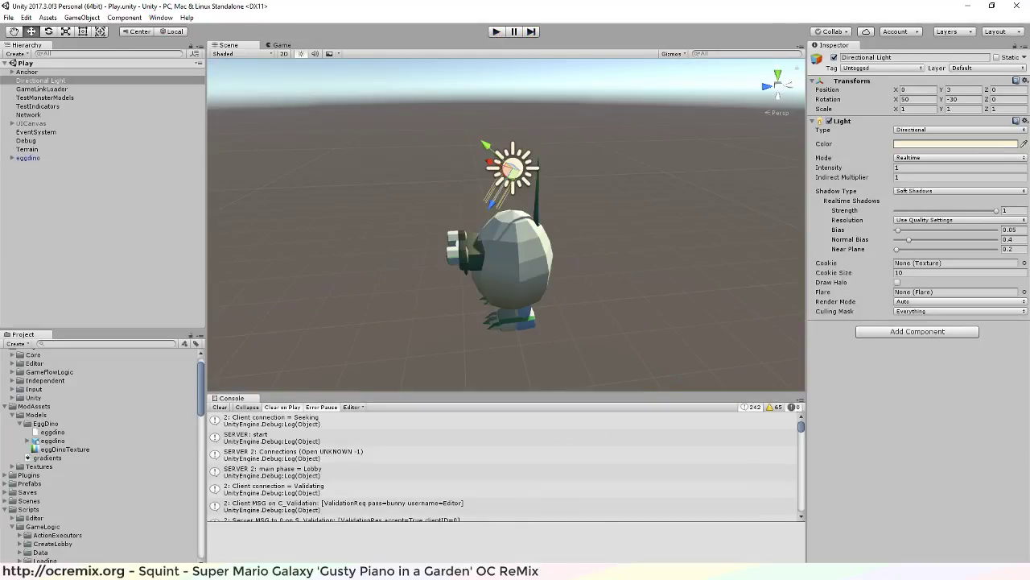
pyautogui.hotkey('alt', 'Tab')
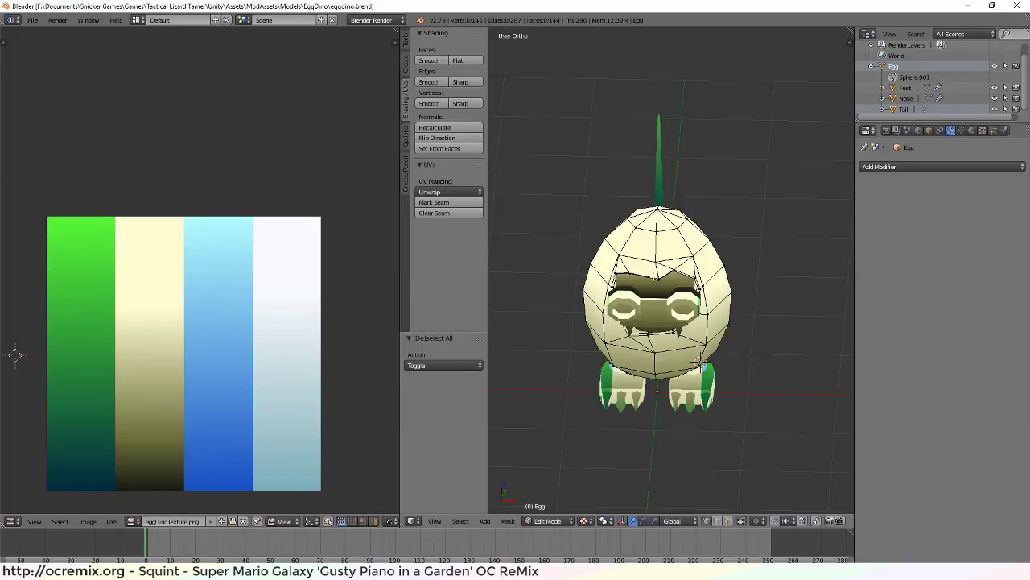
# Hide the Feet, Nose and Tail objects to expose the egg's hole
pyautogui.moveTo(717, 374); pyautogui.dragTo(707, 221, button='middle')
pyautogui.scroll(5, 621, 189)
pyautogui.moveTo(614, 237); pyautogui.dragTo(729, 211, button='middle')
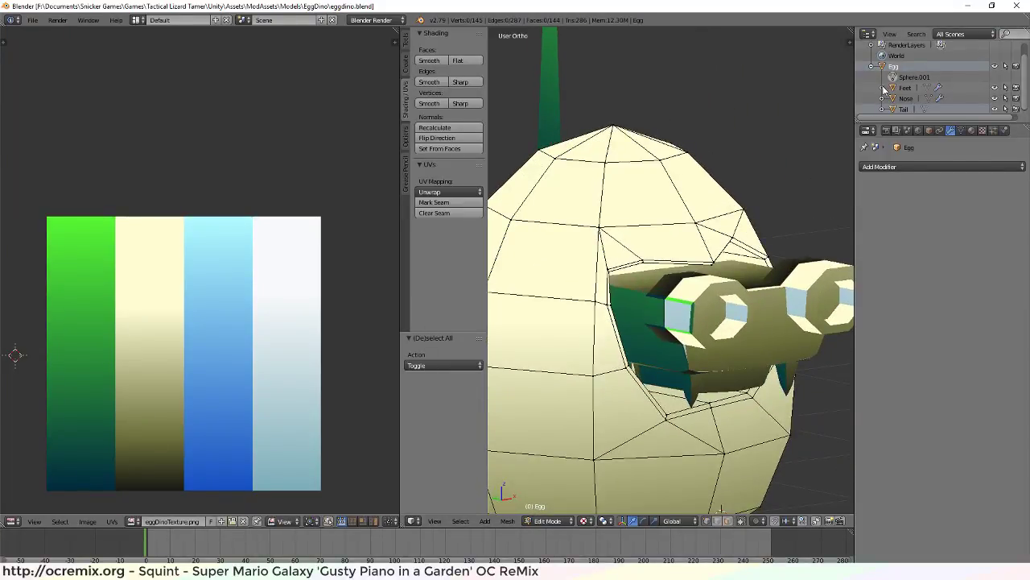
pyautogui.moveTo(996, 94); pyautogui.dragTo(995, 104)
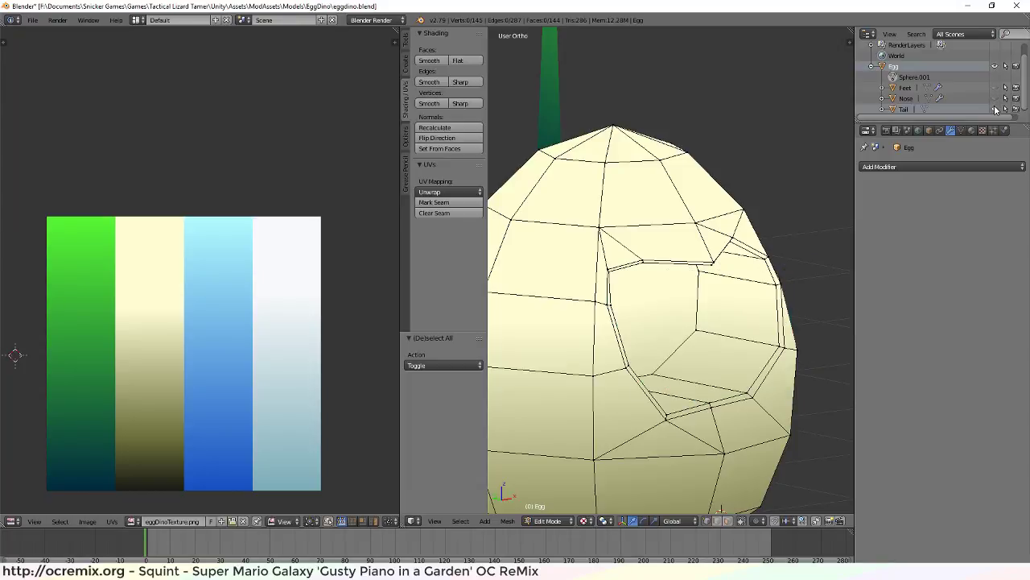
pyautogui.scroll(2, 779, 320)
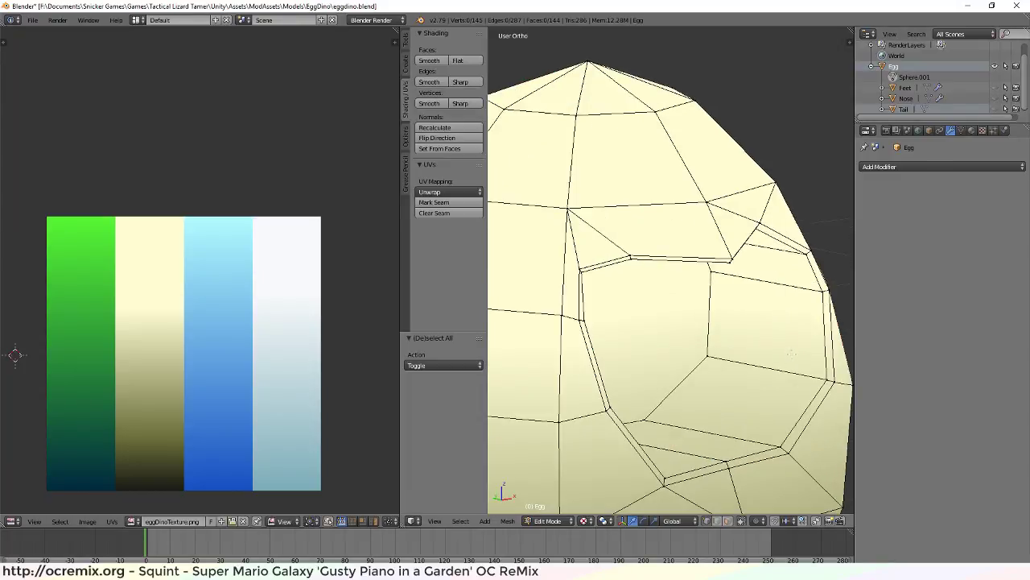
pyautogui.moveTo(792, 354); pyautogui.dragTo(725, 340, button='middle')
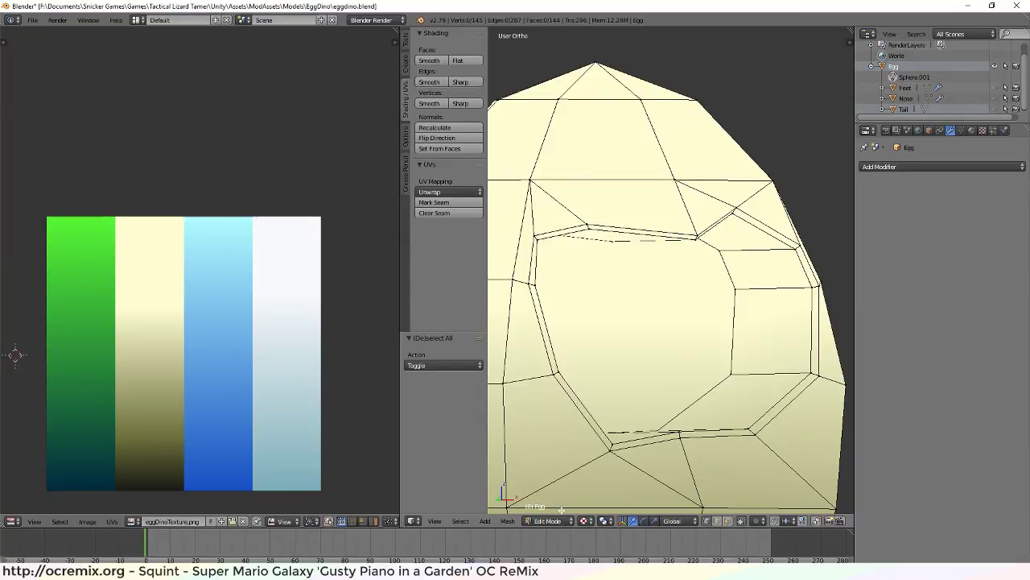
# Switch to face select mode and loop-select the ring of faces around the opening
pyautogui.hotkey('ctrl', 'Tab')
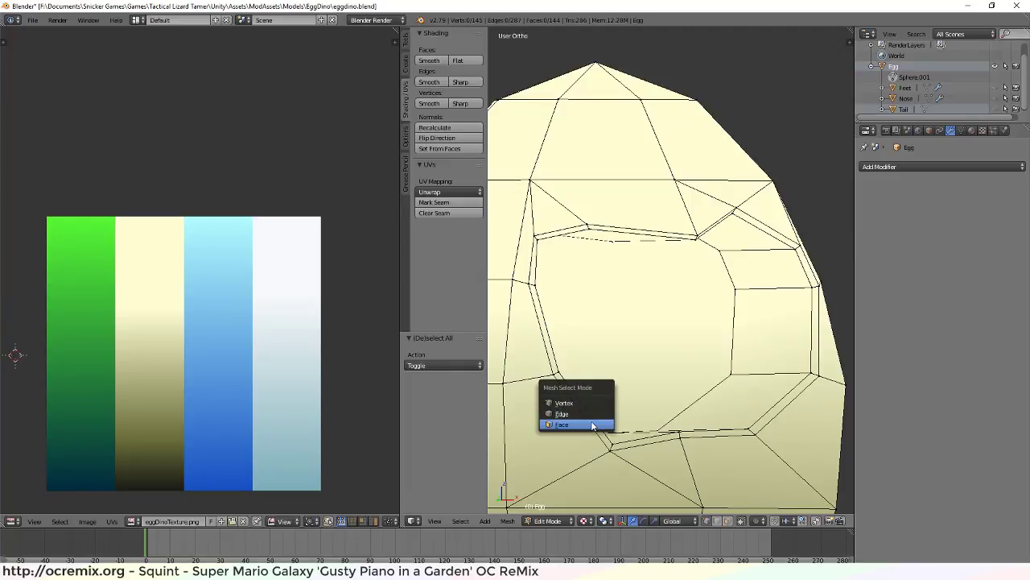
pyautogui.click(600, 428)
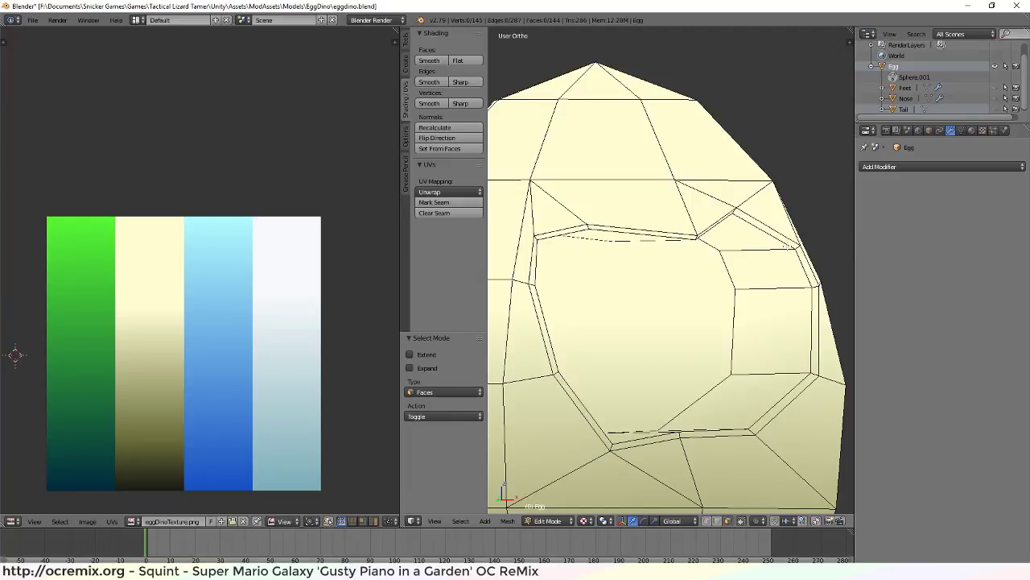
pyautogui.keyDown('alt'); pyautogui.rightClick(760, 287); pyautogui.keyUp('alt')
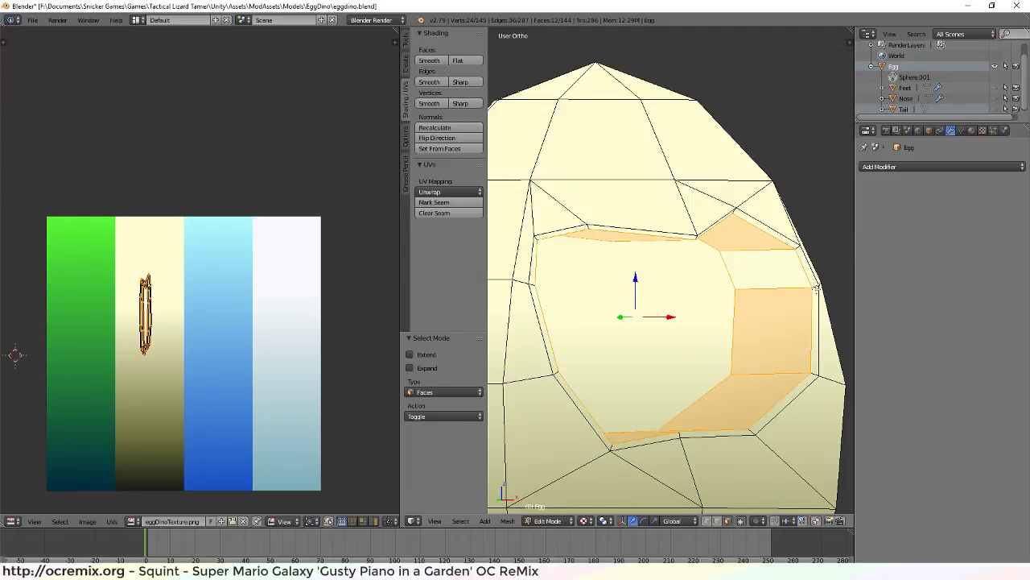
pyautogui.keyDown('alt'); pyautogui.rightClick(816, 287); pyautogui.keyUp('alt')
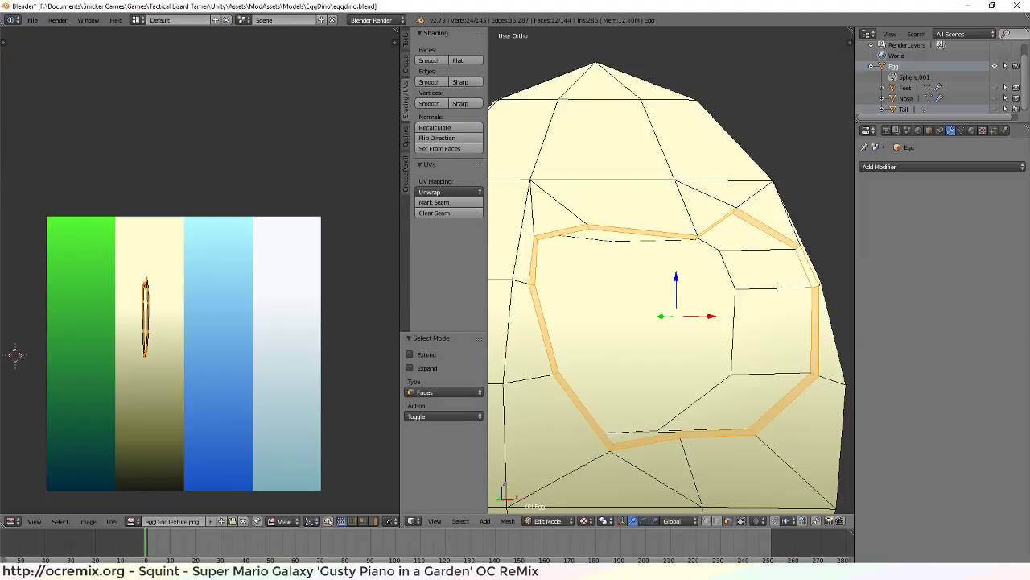
pyautogui.moveTo(777, 285); pyautogui.dragTo(671, 312, button='middle')
pyautogui.scroll(-5, 711, 408)
# Unwrap the rim faces, try Cube Projection, then return to the angle-based Unwrap
pyautogui.press('u')
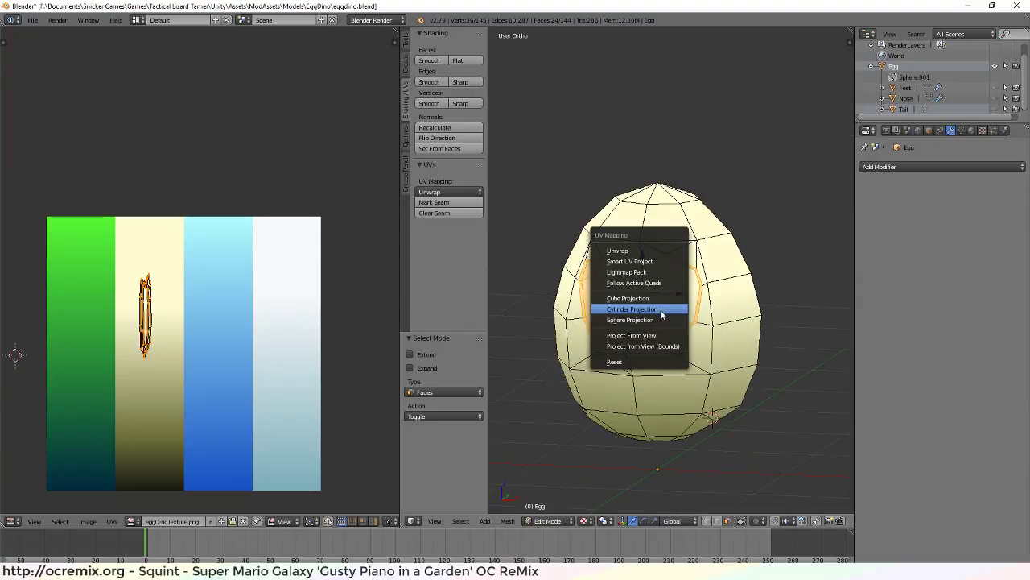
pyautogui.click(669, 251)
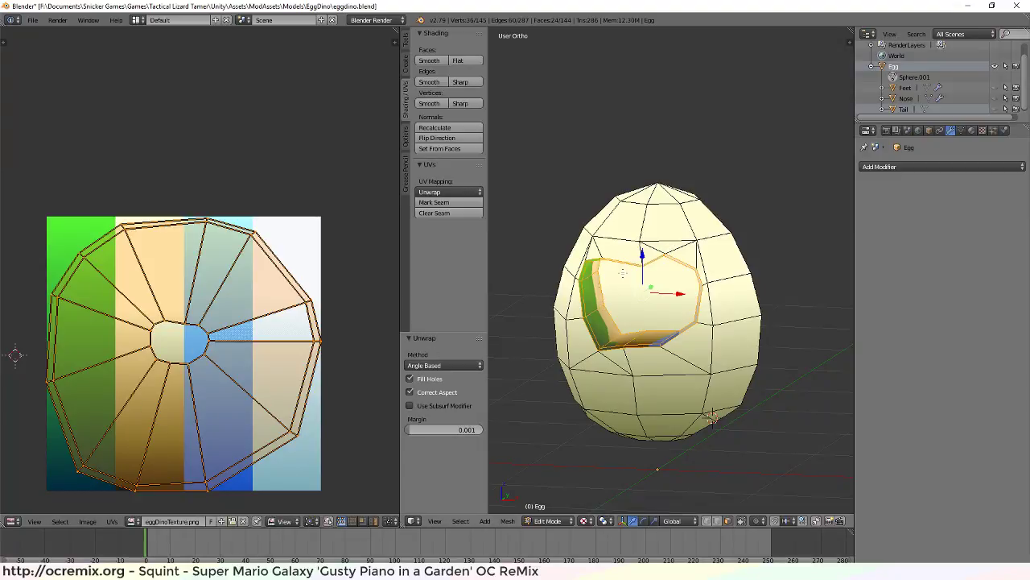
pyautogui.press('u')
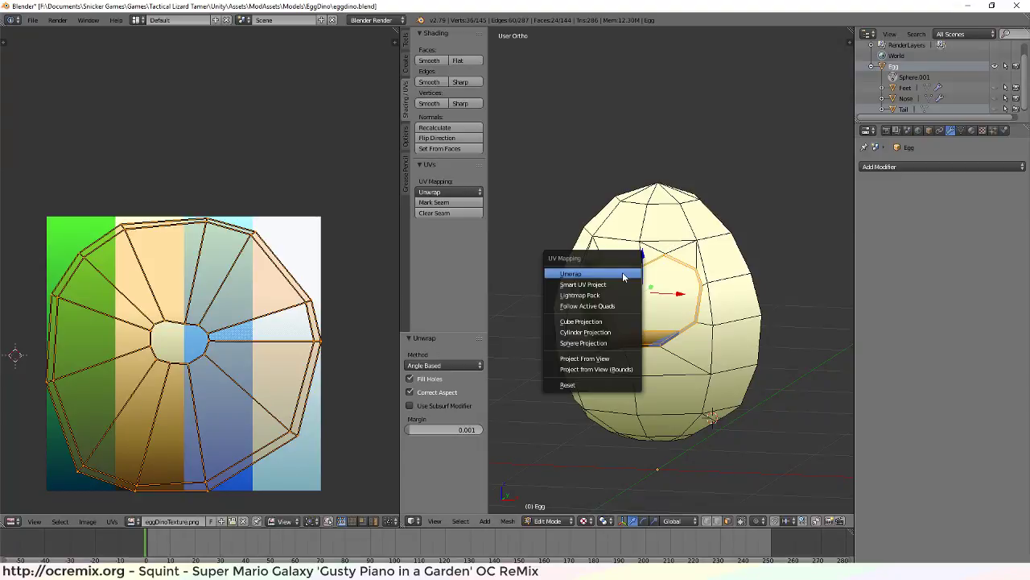
pyautogui.click(622, 327)
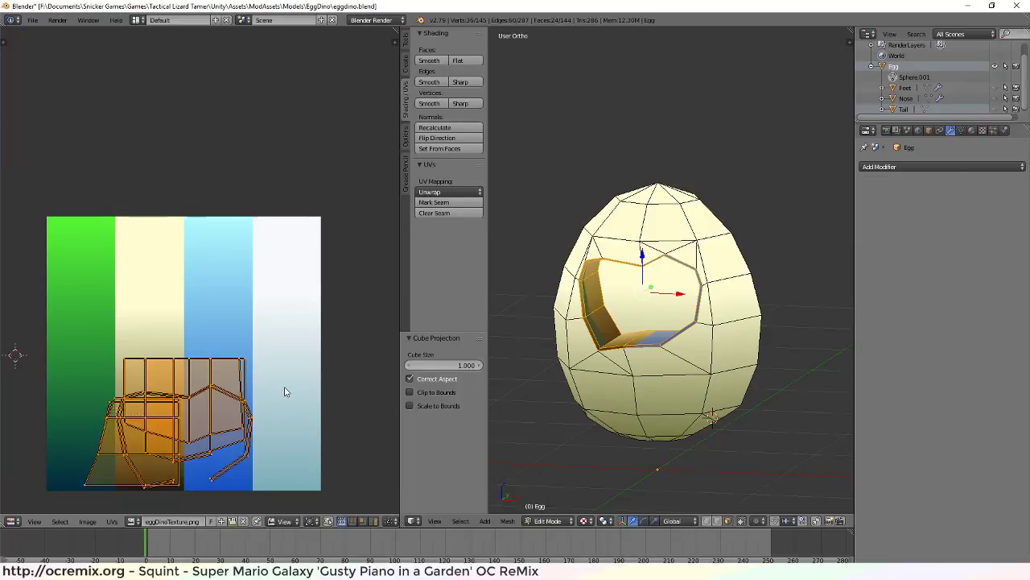
pyautogui.press('u')
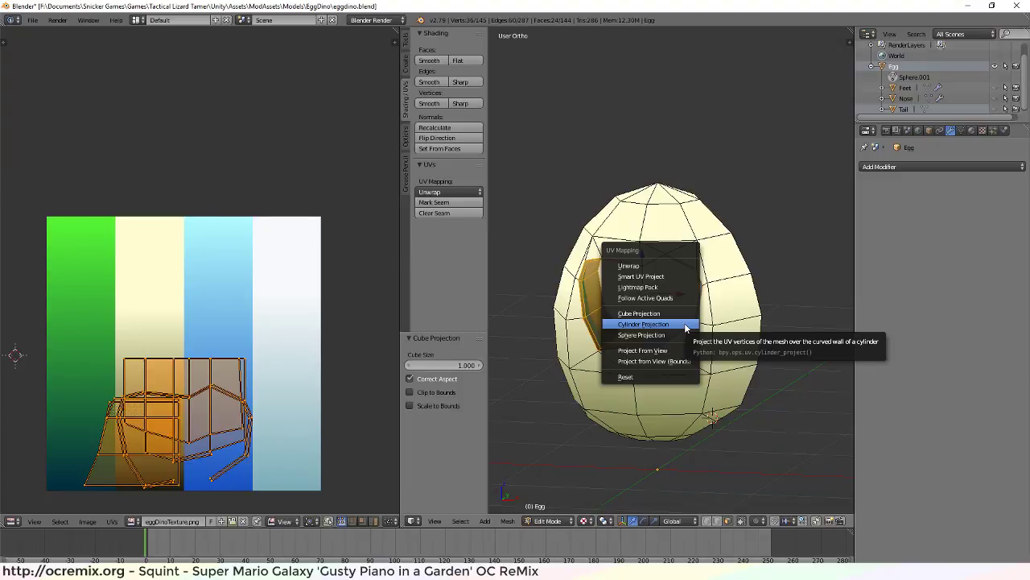
pyautogui.press('u')
pyautogui.moveTo(679, 308); pyautogui.dragTo(704, 374, button='middle')
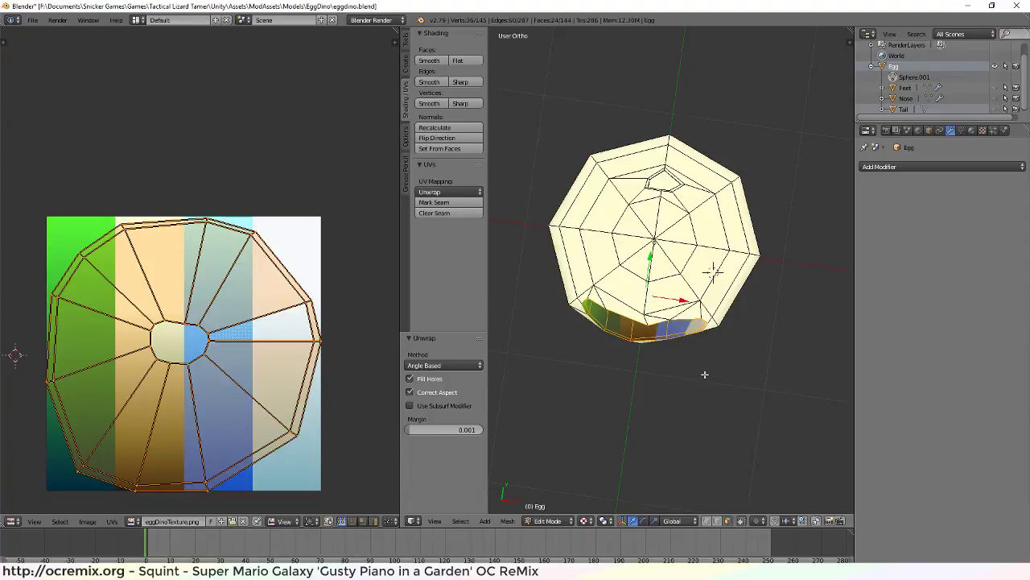
# Project the hole-wall faces from the top view and rotate their UV island 180°
pyautogui.press('KP_7')
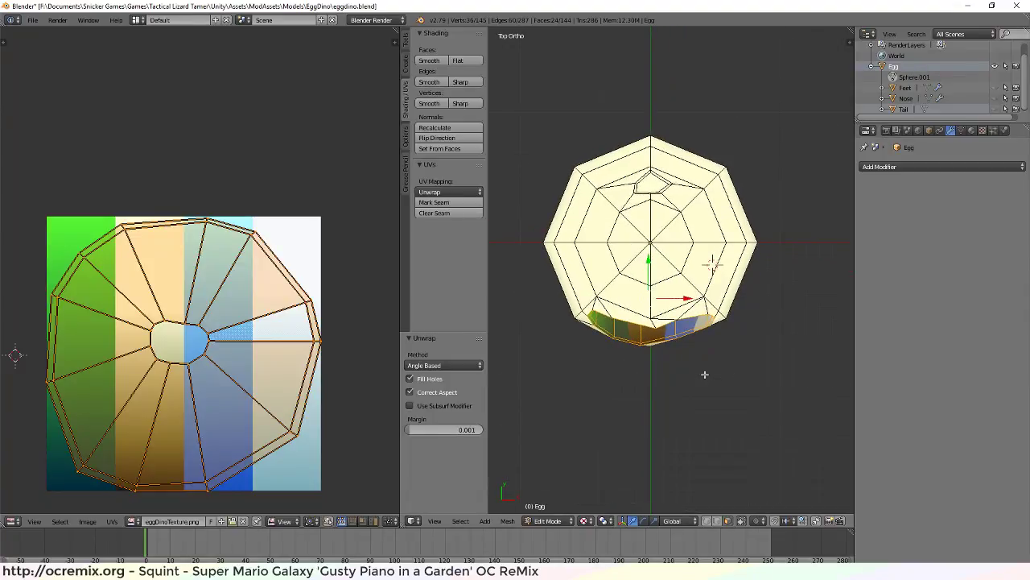
pyautogui.press('u')
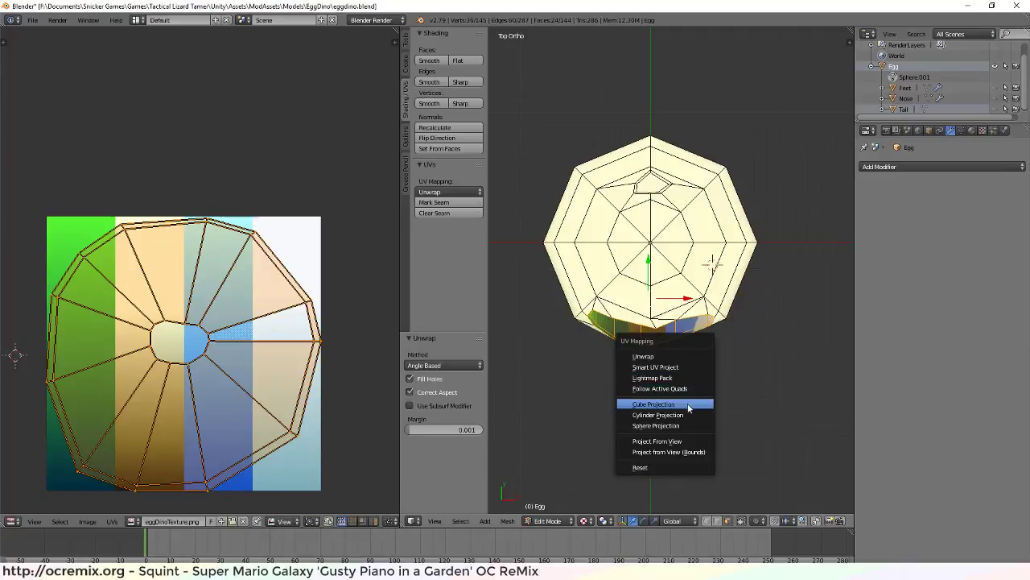
pyautogui.click(708, 441)
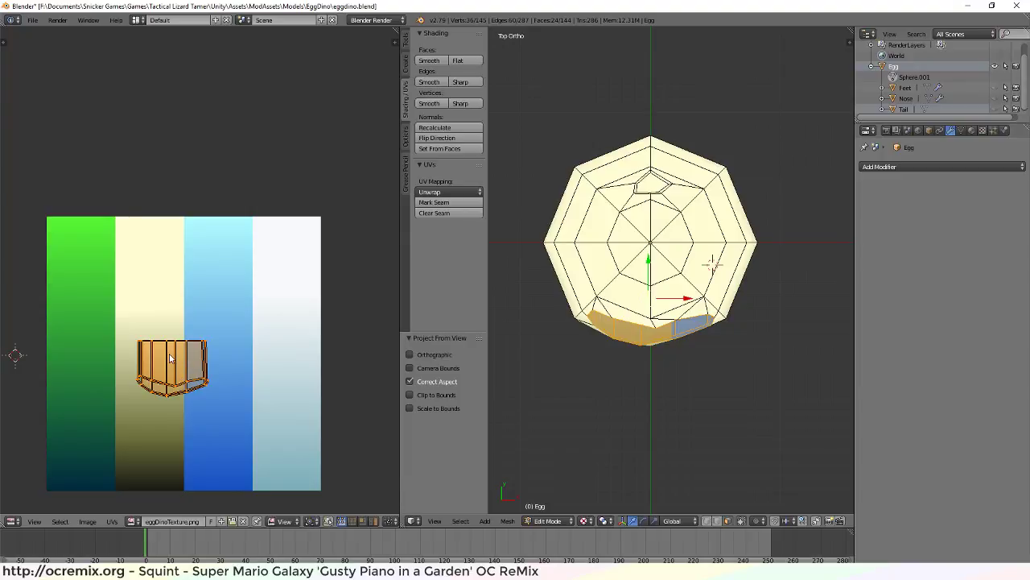
pyautogui.press('r')
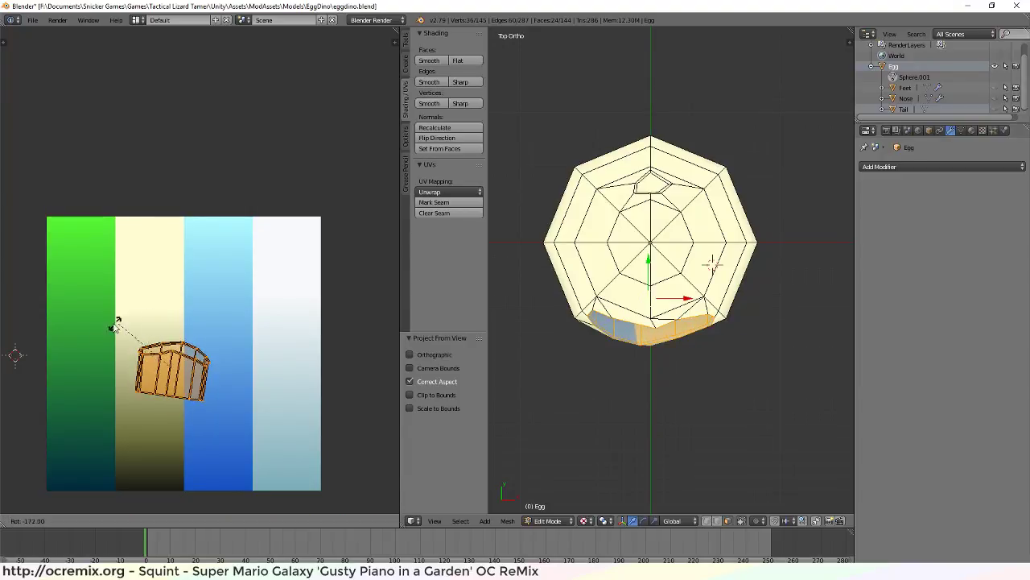
pyautogui.click(93, 393)
# Shrink the island, place it at the cream stripe's dark bottom, then deselect all
pyautogui.press('g')
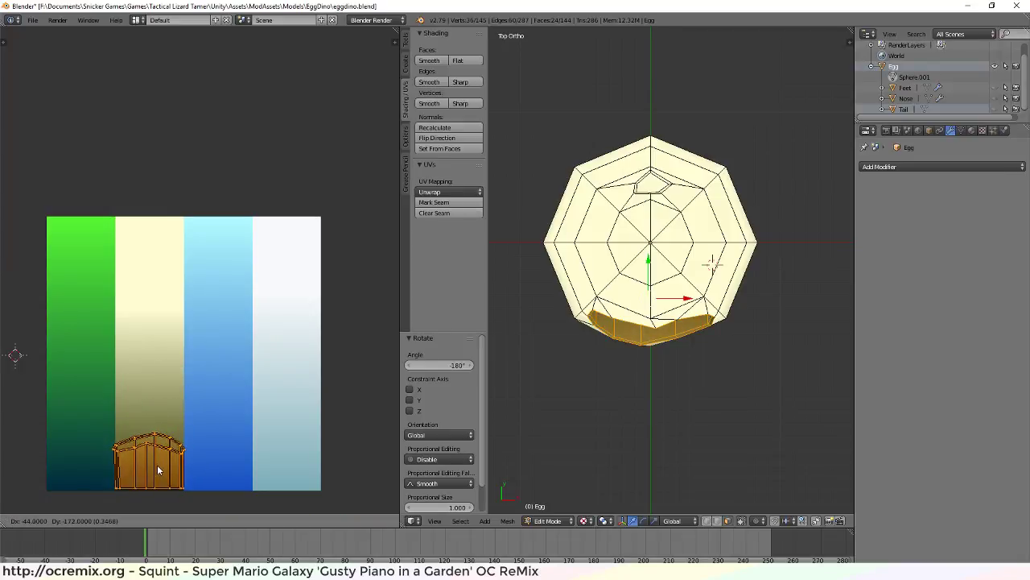
pyautogui.press('s')
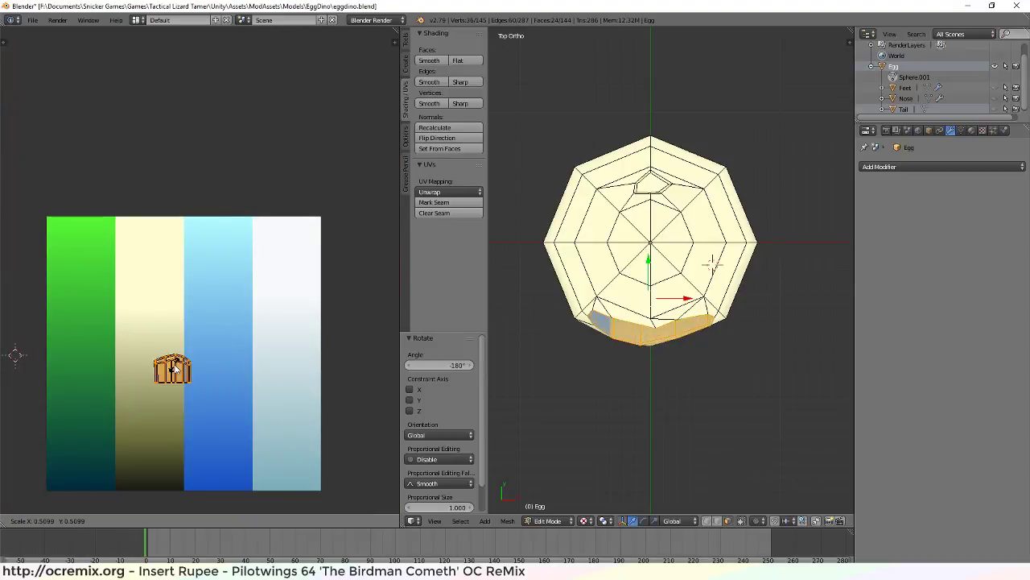
pyautogui.click(182, 374)
pyautogui.press('g')
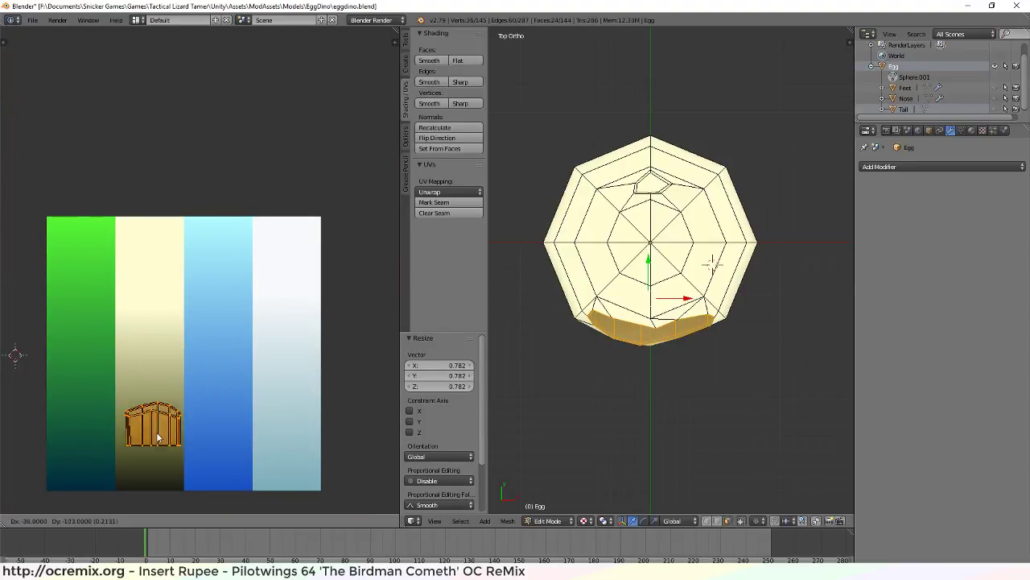
pyautogui.click(156, 475)
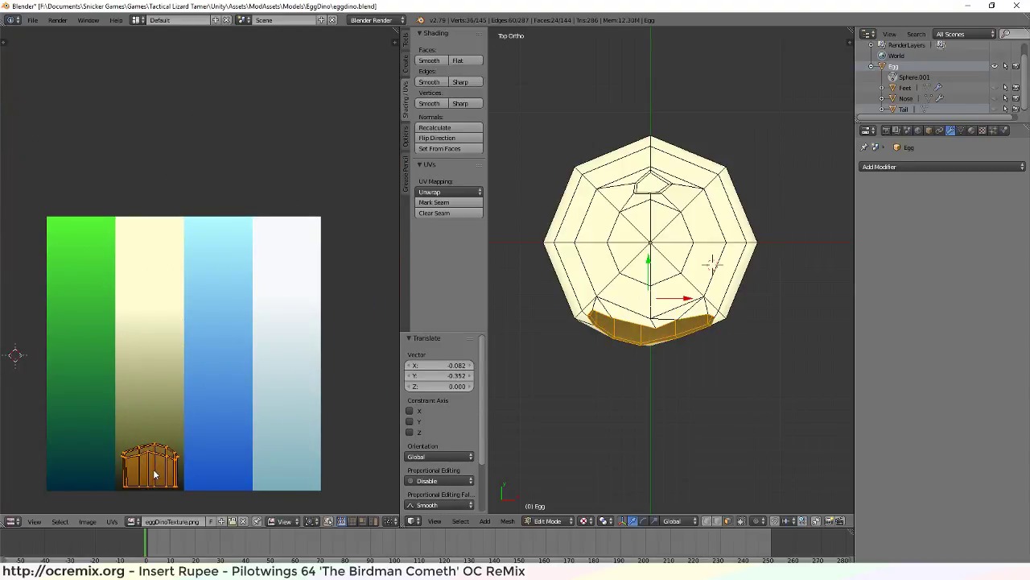
pyautogui.moveTo(666, 406); pyautogui.dragTo(760, 313, button='middle')
pyautogui.press('a')
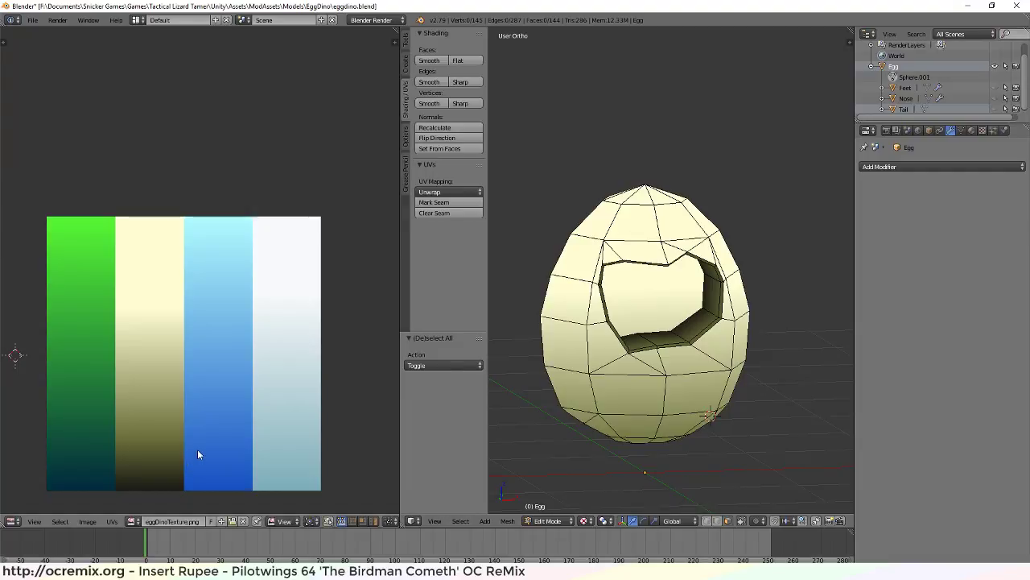
# Try selecting faces inside the egg's opening, then undo back to no selection
pyautogui.scroll(1, 162, 478)
pyautogui.moveTo(161, 477); pyautogui.dragTo(196, 376, button='middle')
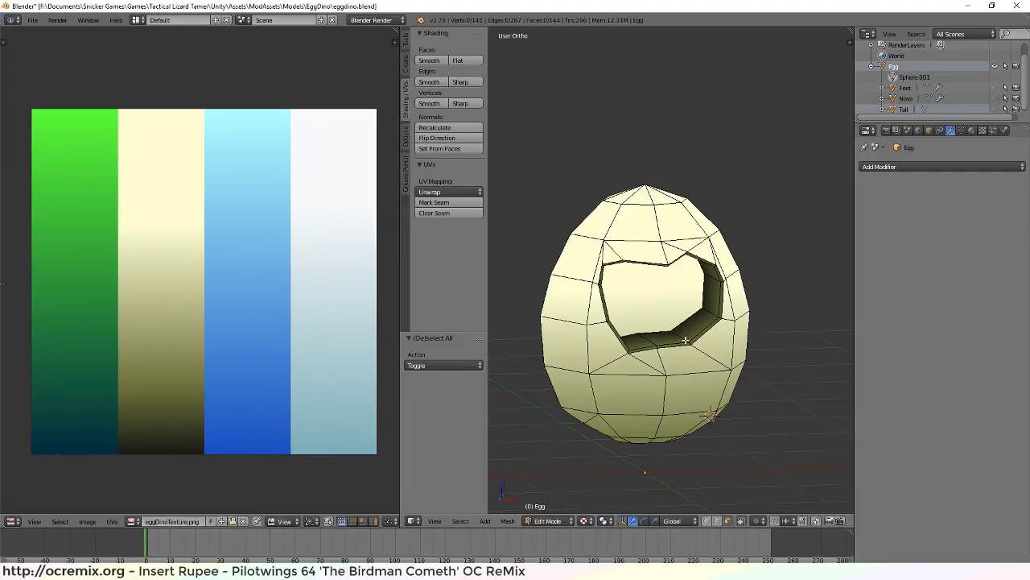
pyautogui.rightClick(654, 341)
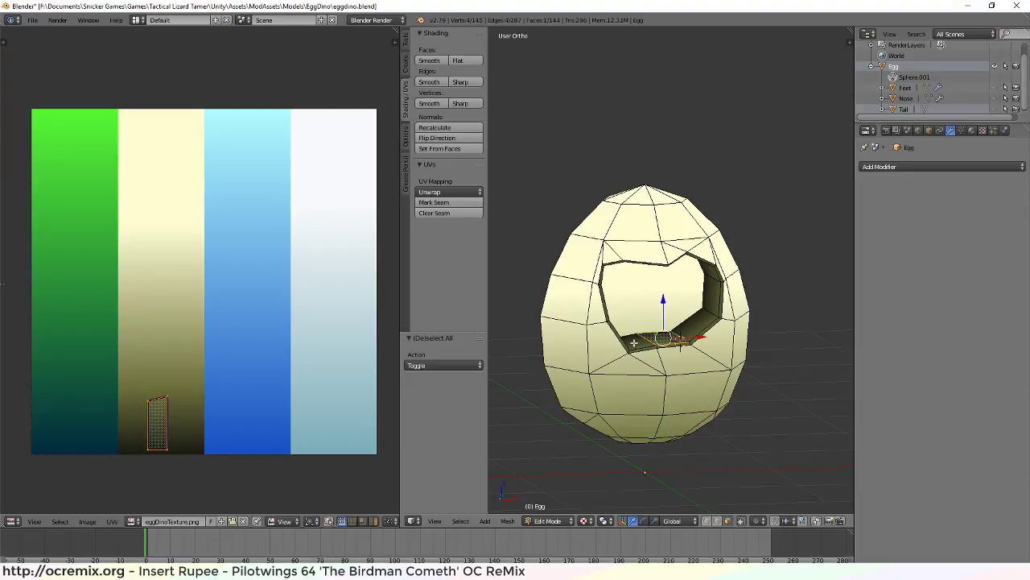
pyautogui.rightClick(633, 342)
pyautogui.hotkey('ctrl', 'z')
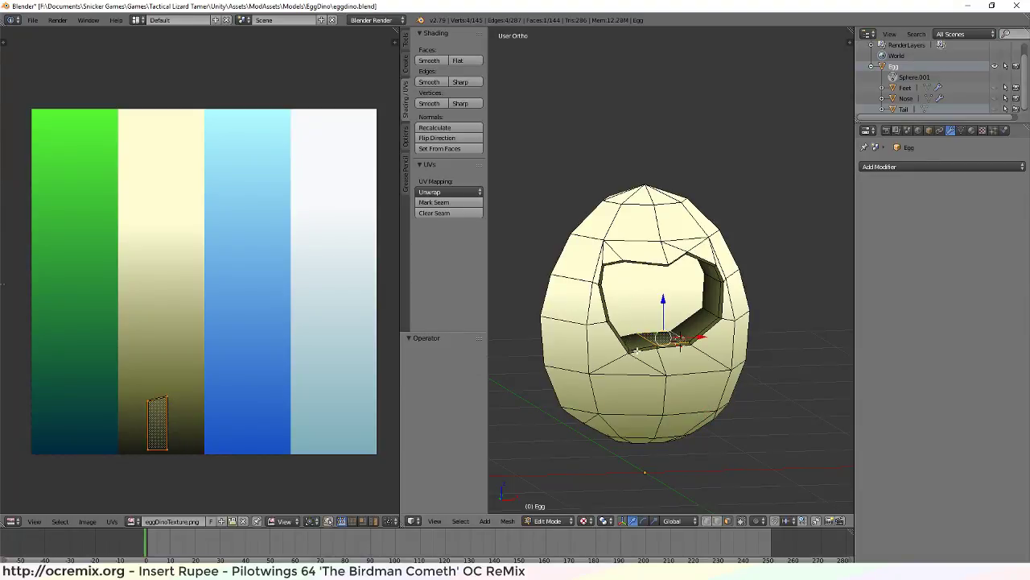
pyautogui.hotkey('ctrl', 'z')
pyautogui.hotkey('ctrl', 'z')
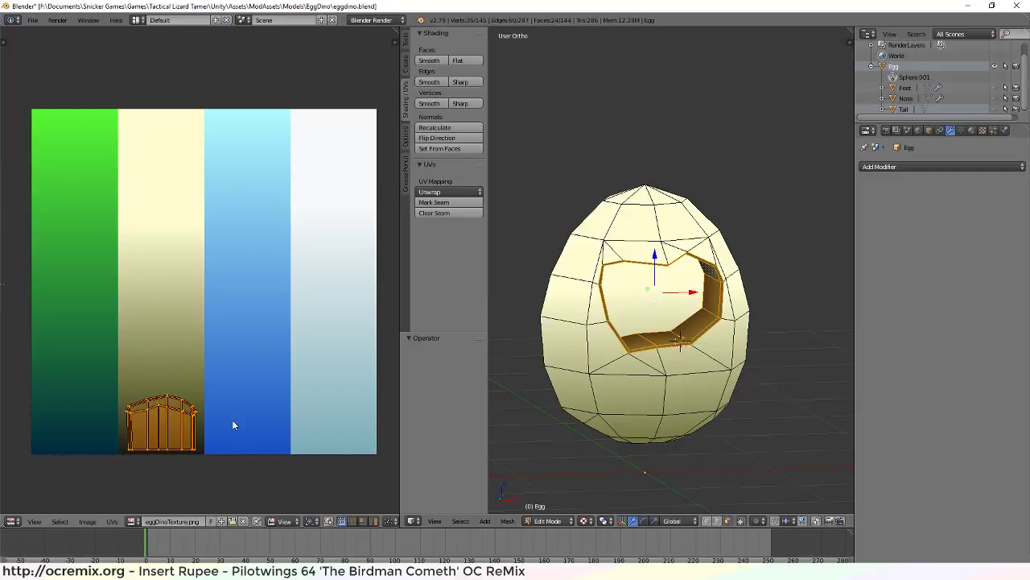
# Stretch the hole-wall UV island's top edge upward along the cream stripe
pyautogui.scroll(5, 207, 437)
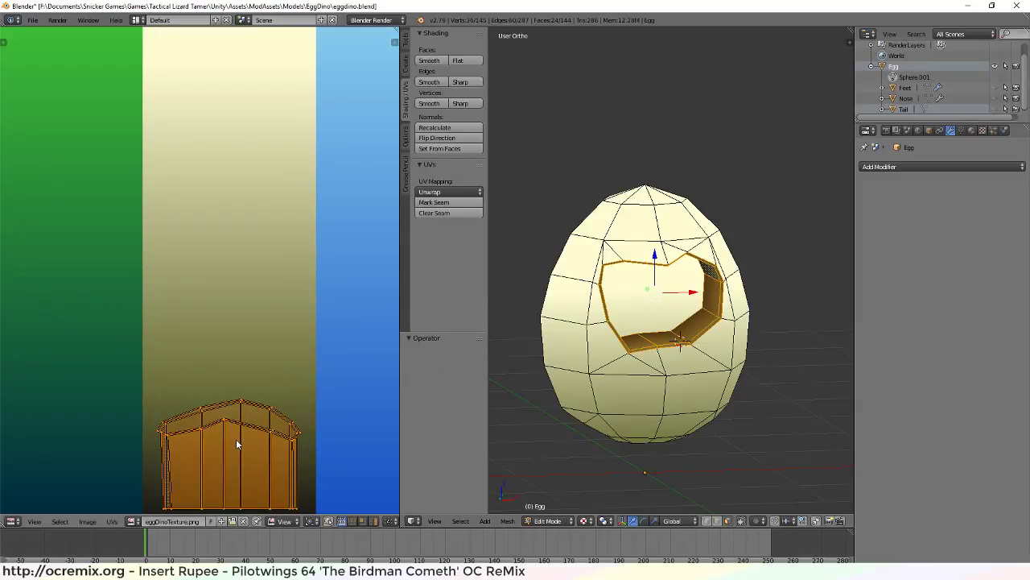
pyautogui.moveTo(236, 443); pyautogui.dragTo(246, 392, button='middle')
pyautogui.scroll(3, 253, 386)
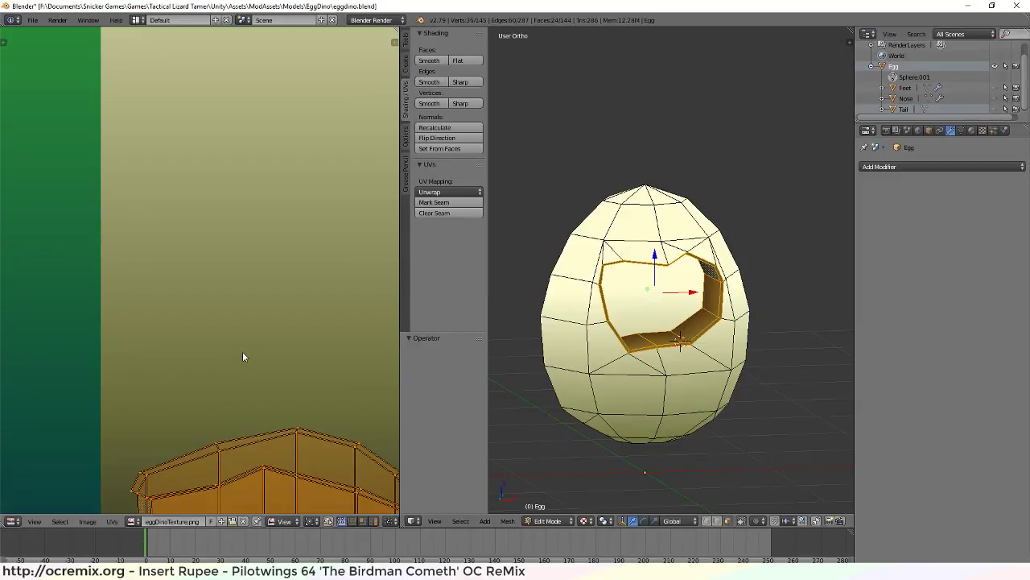
pyautogui.moveTo(266, 443); pyautogui.dragTo(255, 388, button='middle')
pyautogui.press('a')
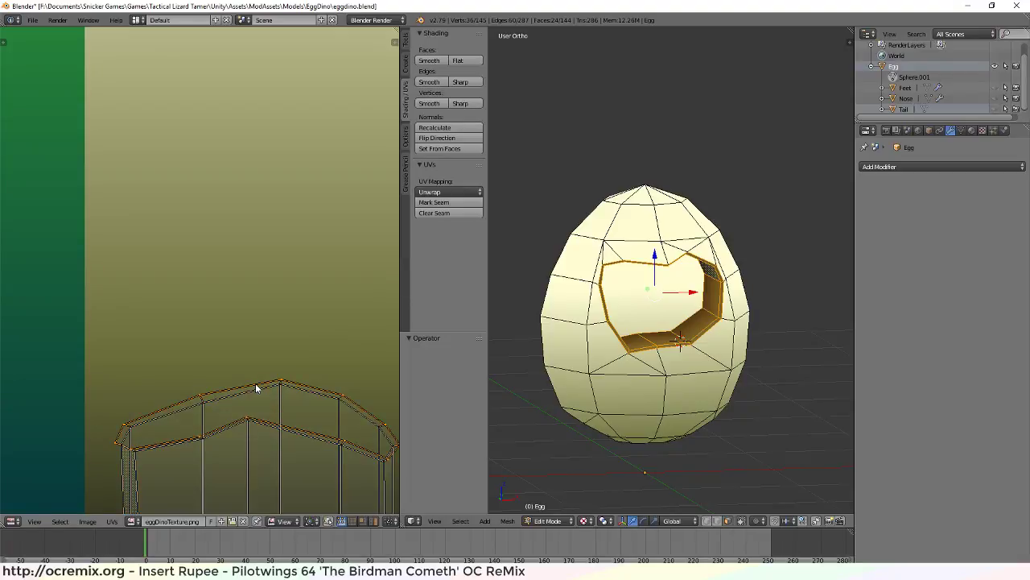
pyautogui.scroll(-5, 255, 383)
pyautogui.moveTo(251, 273); pyautogui.dragTo(242, 374, button='middle')
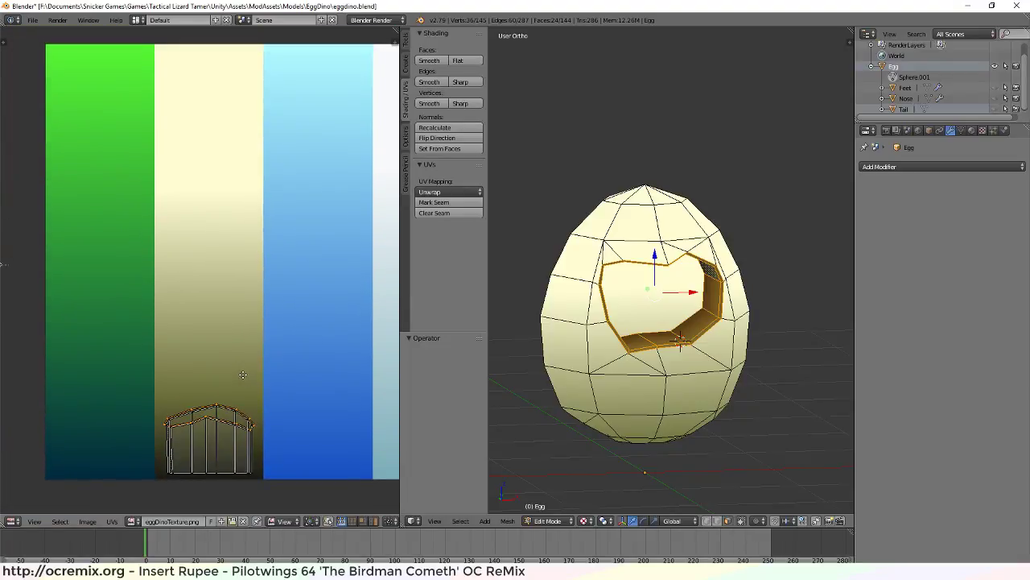
pyautogui.press('g')
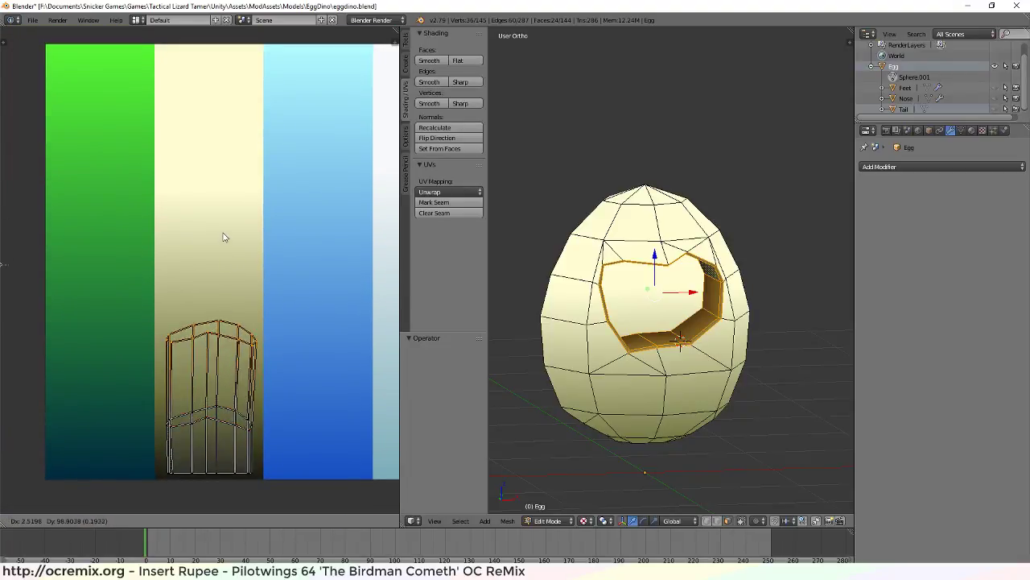
pyautogui.click(203, 512)
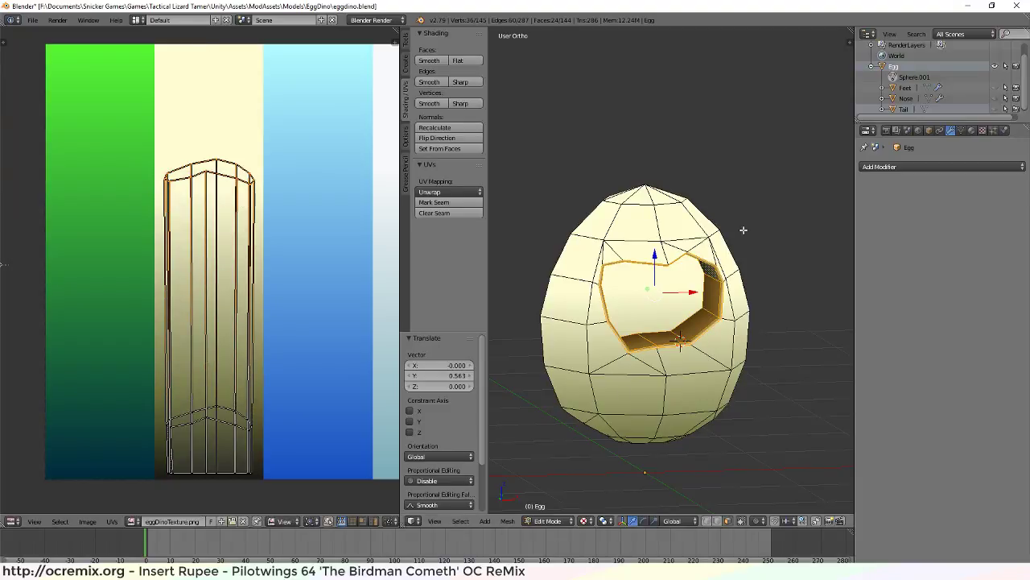
pyautogui.scroll(4, 743, 230)
# Select the back face inside the egg's hole
pyautogui.press('a')
pyautogui.rightClick(689, 419)
pyautogui.press('g')
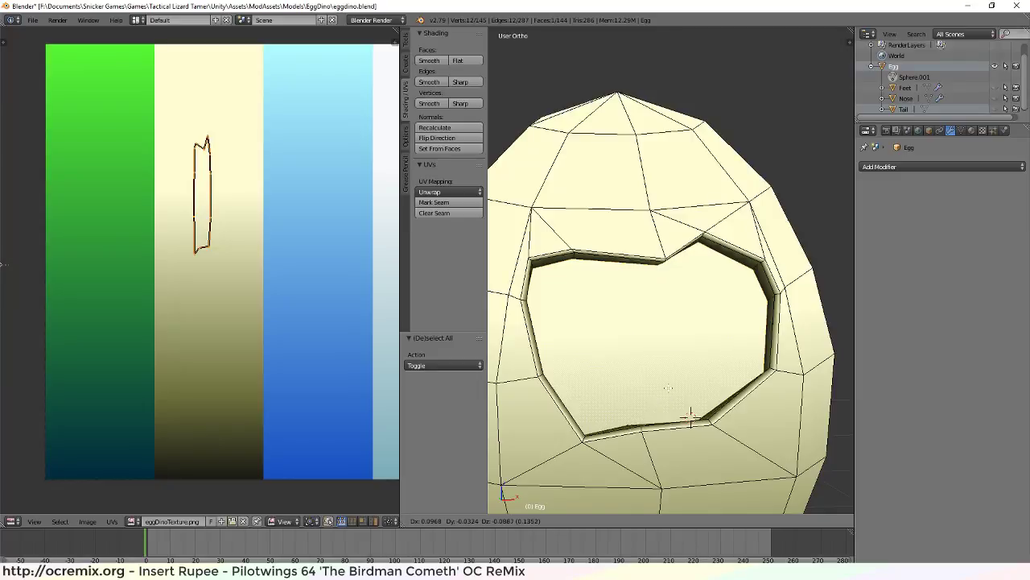
pyautogui.rightClick(654, 362)
pyautogui.moveTo(733, 435); pyautogui.dragTo(690, 368, button='middle')
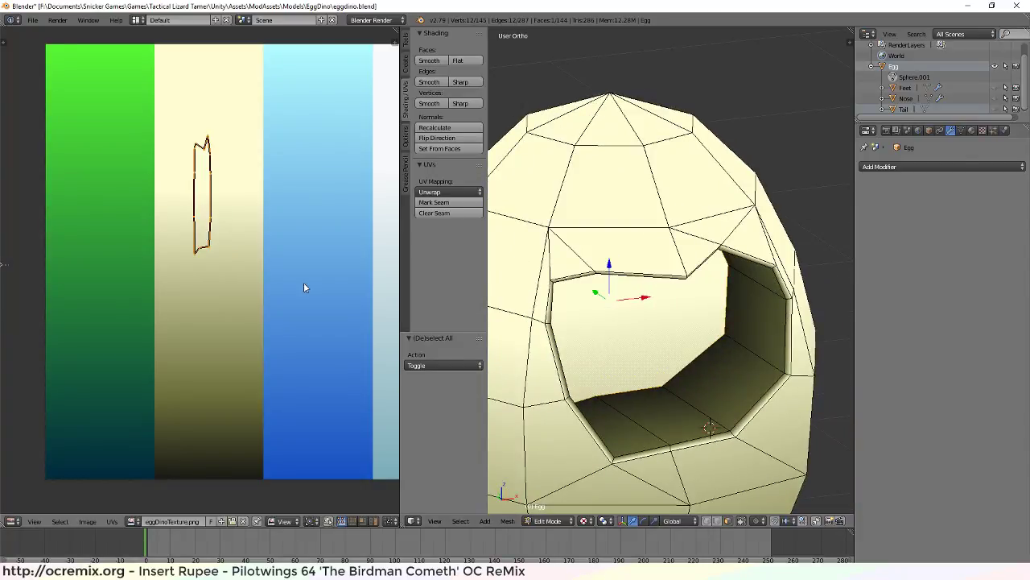
pyautogui.scroll(-4, 303, 282)
pyautogui.scroll(1, 286, 280)
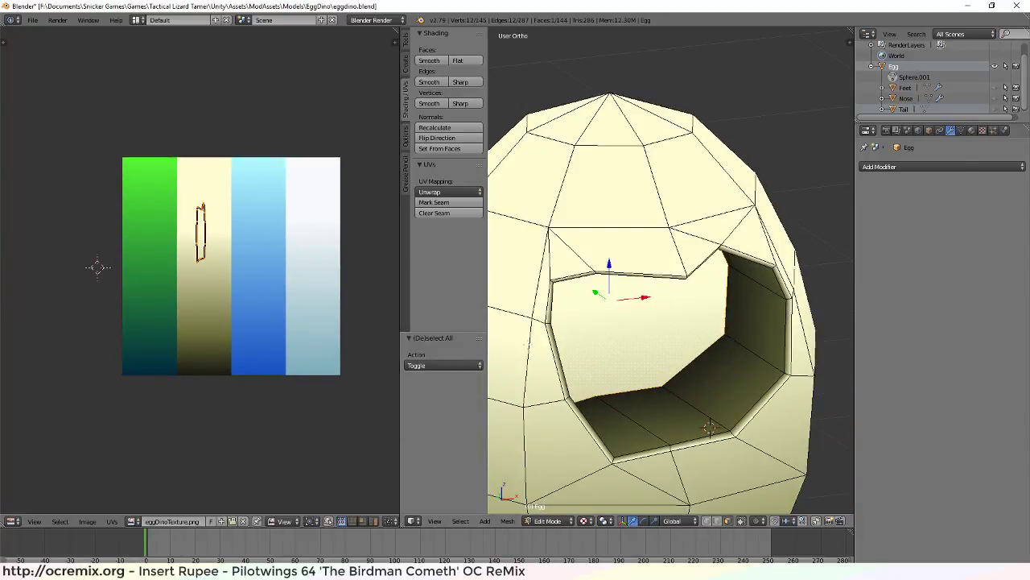
# Flatten the back face's UVs to a line (S Y 0) at the stripe's darkest bottom
pyautogui.press('g')
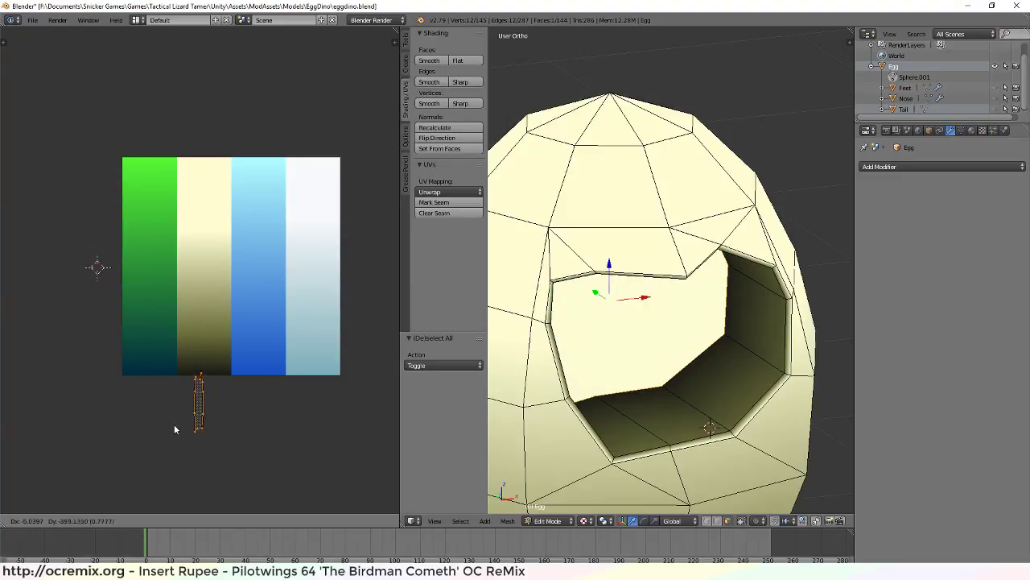
pyautogui.click(174, 369)
pyautogui.press('s')
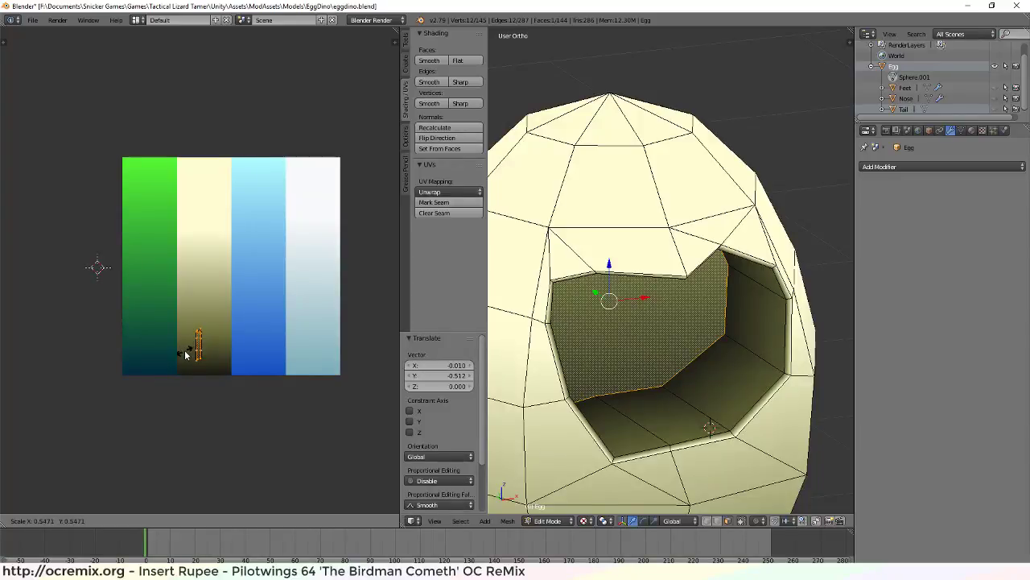
pyautogui.press('y')
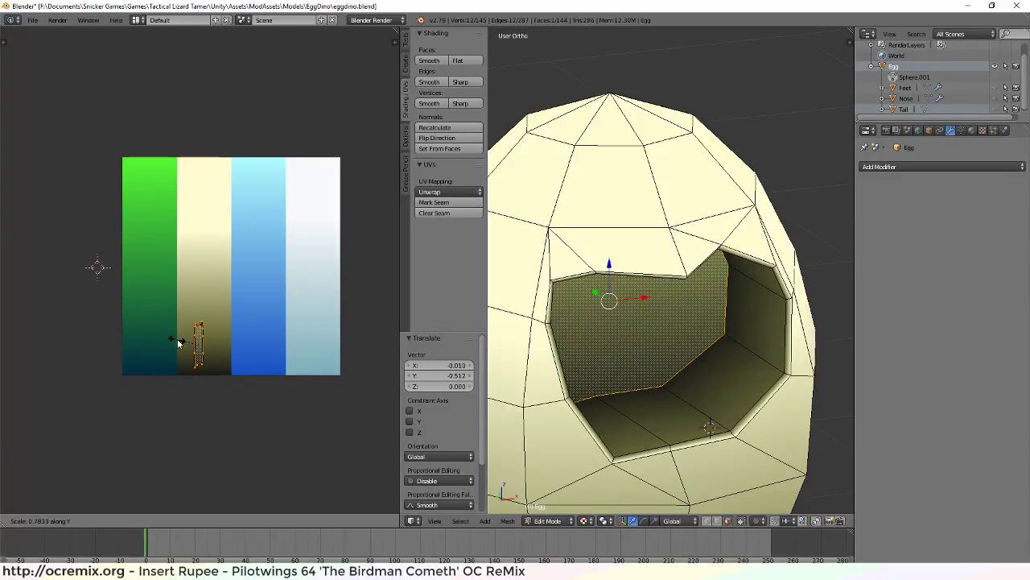
pyautogui.press('0')
pyautogui.press('Return')
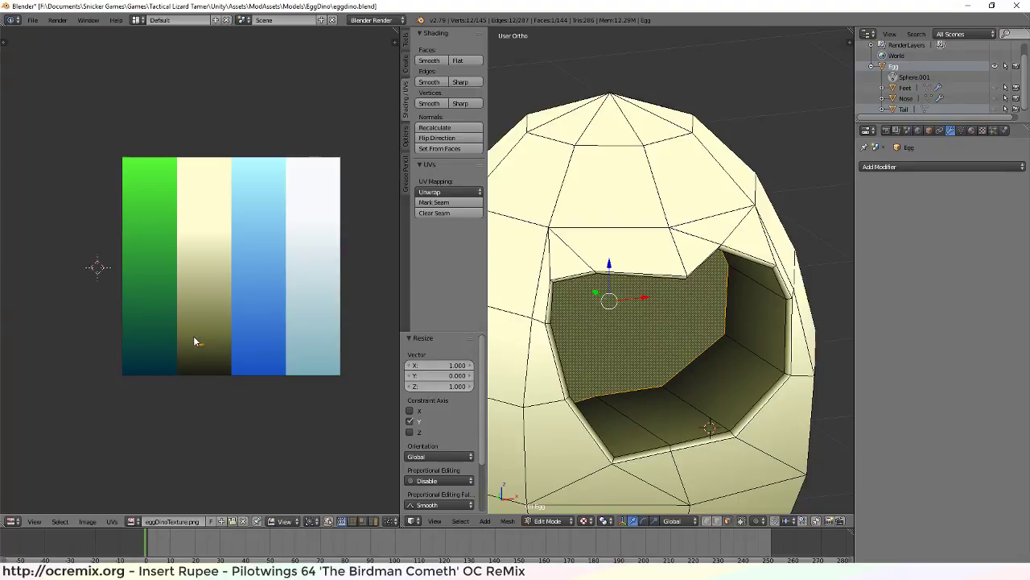
pyautogui.press('g')
pyautogui.click(198, 363)
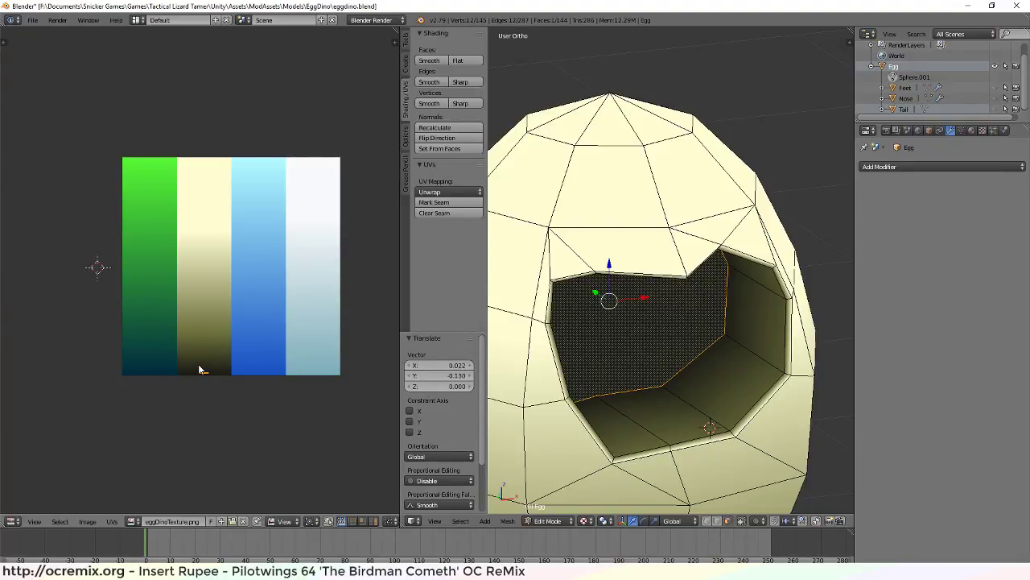
pyautogui.press('a')
# Show the Feet, Nose and Tail again and make the Feet object active
pyautogui.moveTo(704, 363)
pyautogui.mouseDown(button='middle')
pyautogui.moveTo(676, 363)
pyautogui.moveTo(676, 338)
pyautogui.moveTo(708, 364)
pyautogui.mouseUp(button='middle')
pyautogui.scroll(-5, 745, 420)
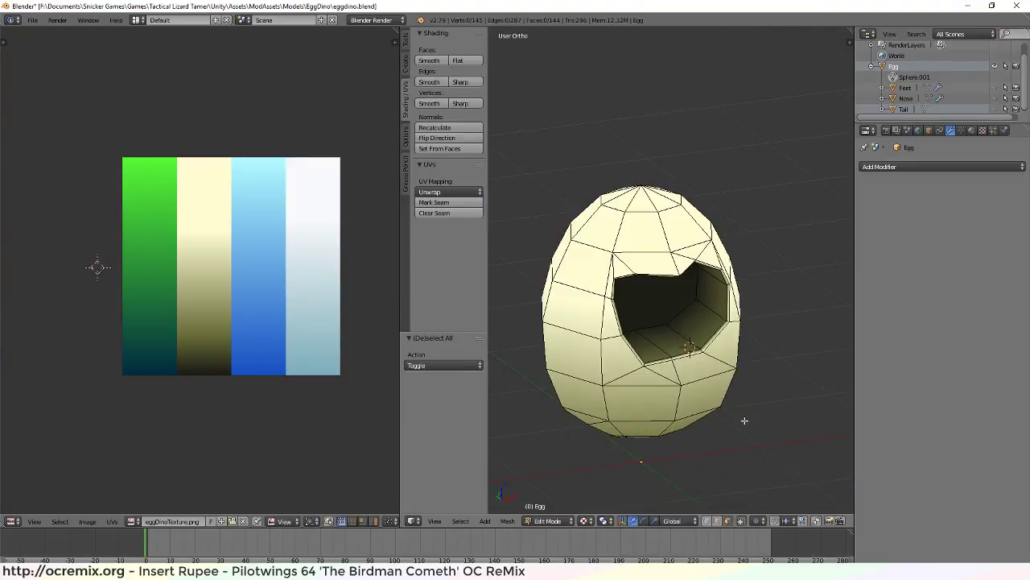
pyautogui.moveTo(692, 414); pyautogui.dragTo(642, 347, button='middle')
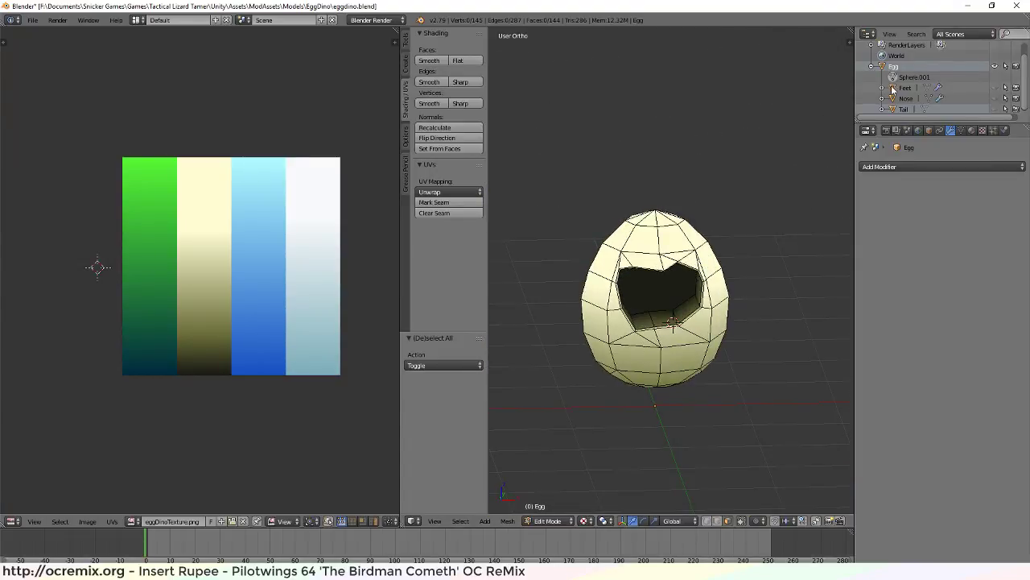
pyautogui.click(995, 87)
pyautogui.click(995, 97)
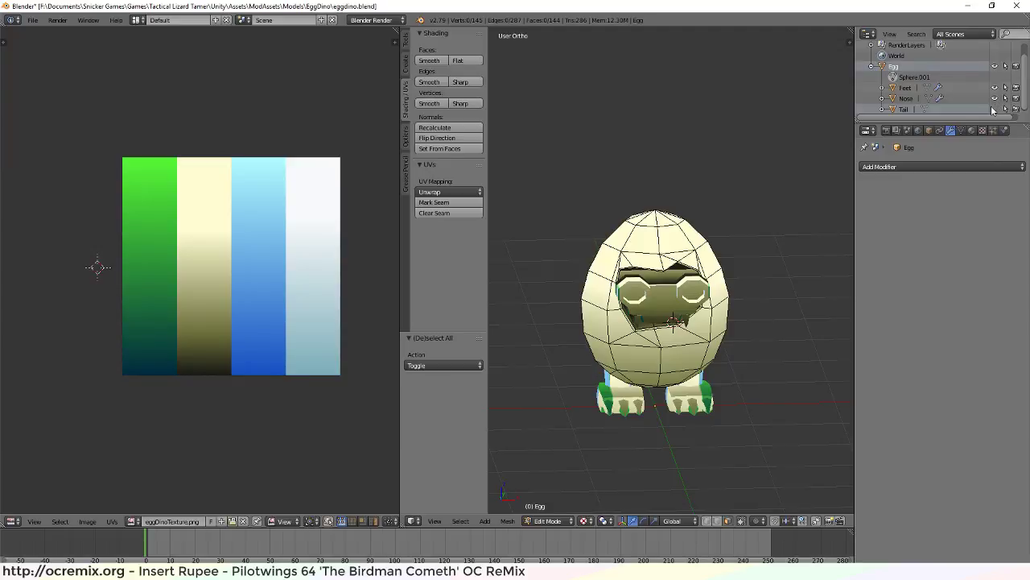
pyautogui.click(995, 109)
pyautogui.moveTo(757, 281); pyautogui.dragTo(727, 300, button='middle')
pyautogui.rightClick(667, 291)
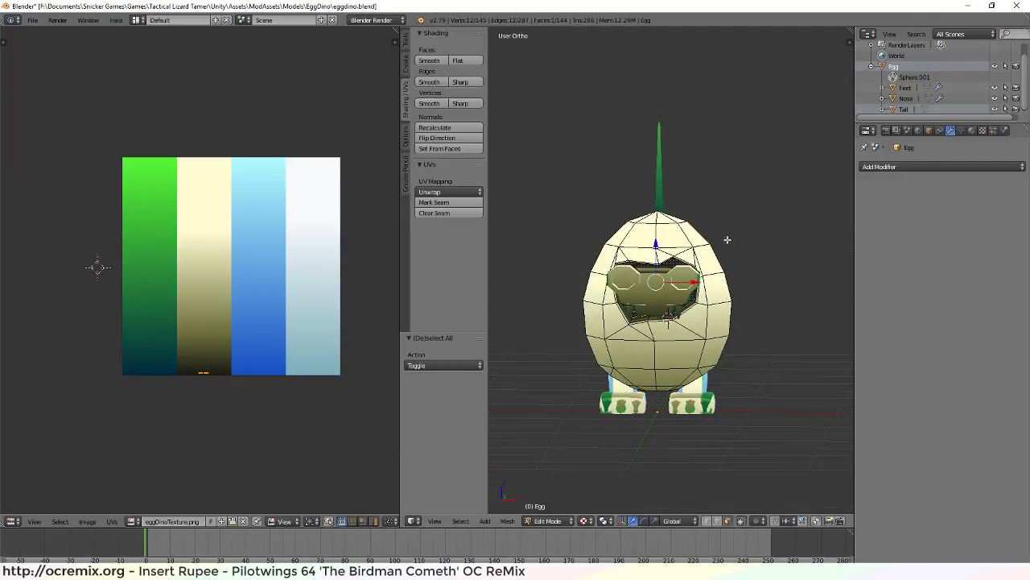
pyautogui.click(907, 88)
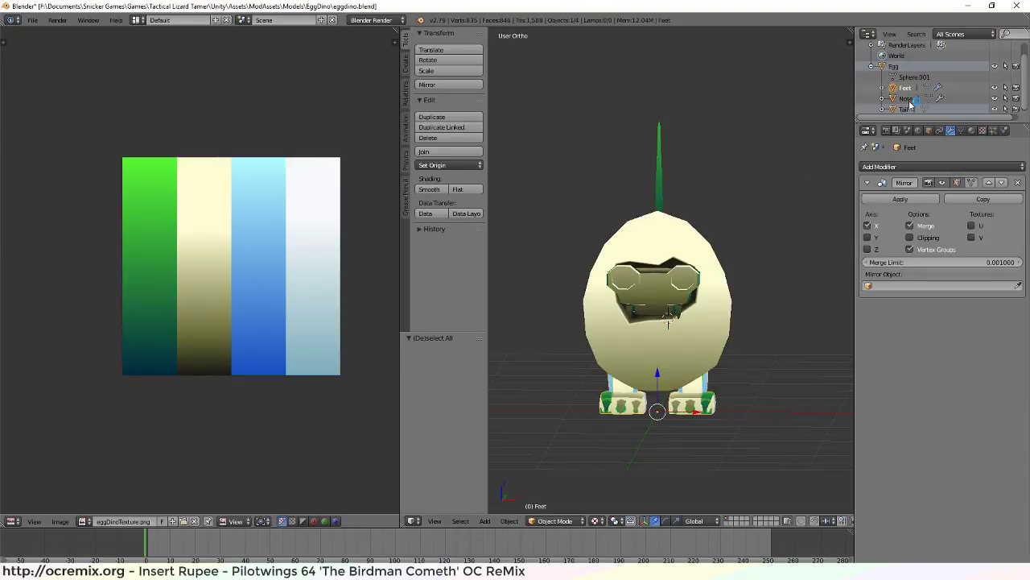
# Collapse the Nose UVs to a single point (scale 0) and place them on the green strip
pyautogui.click(906, 98)
pyautogui.press('Tab')
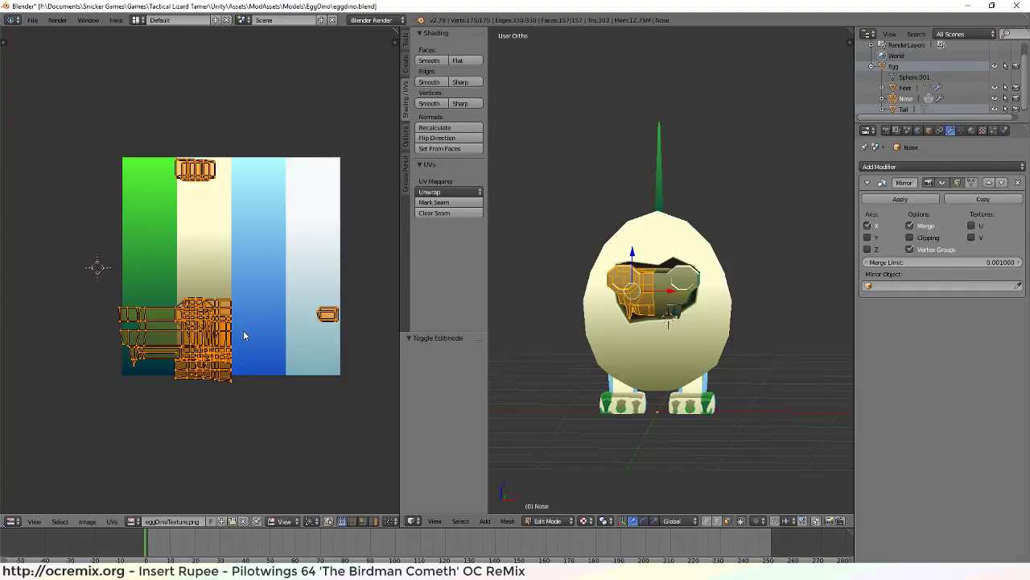
pyautogui.press('s')
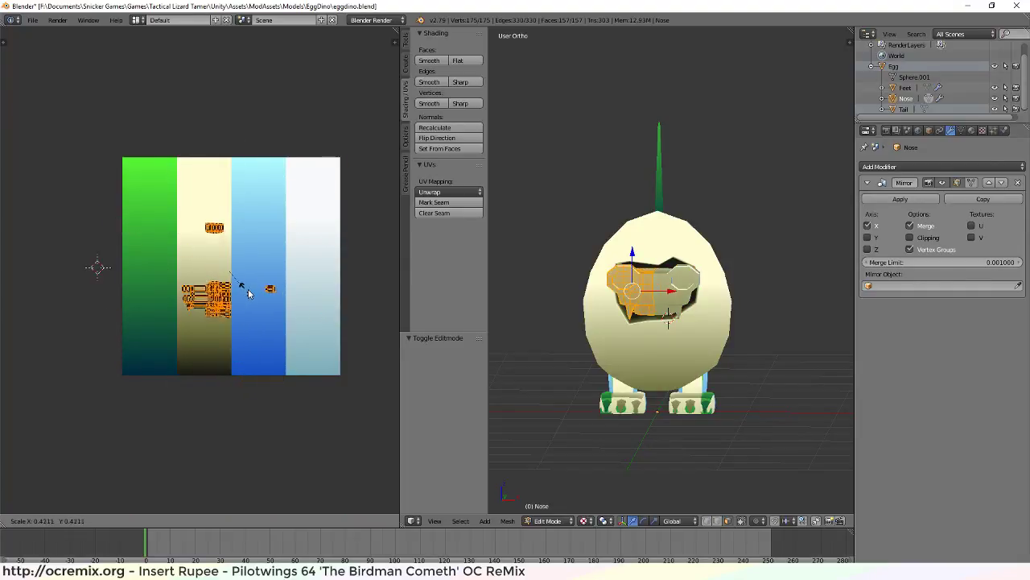
pyautogui.press('0')
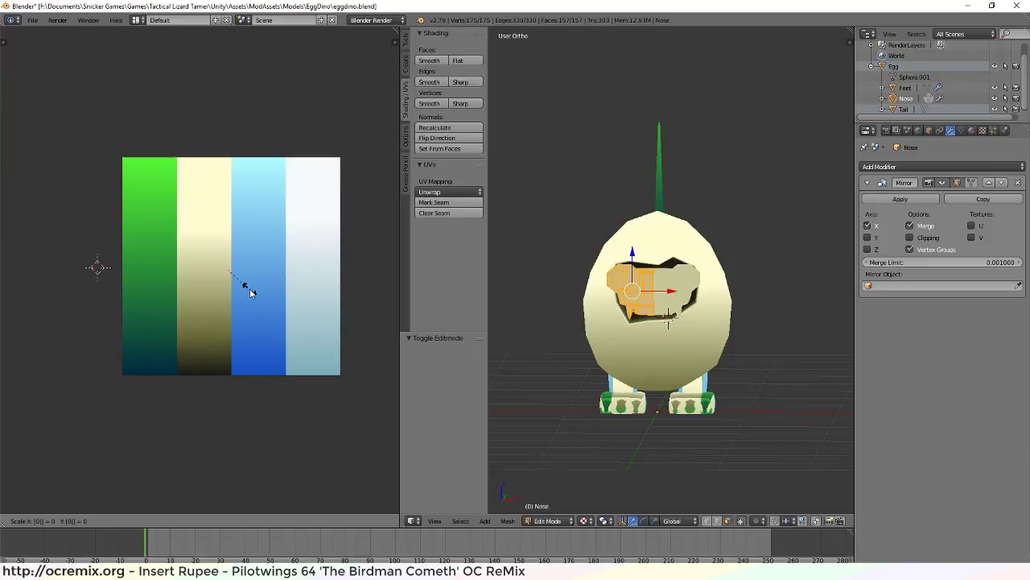
pyautogui.press('BackSpace')
pyautogui.press('0')
pyautogui.press('Return')
pyautogui.press('g')
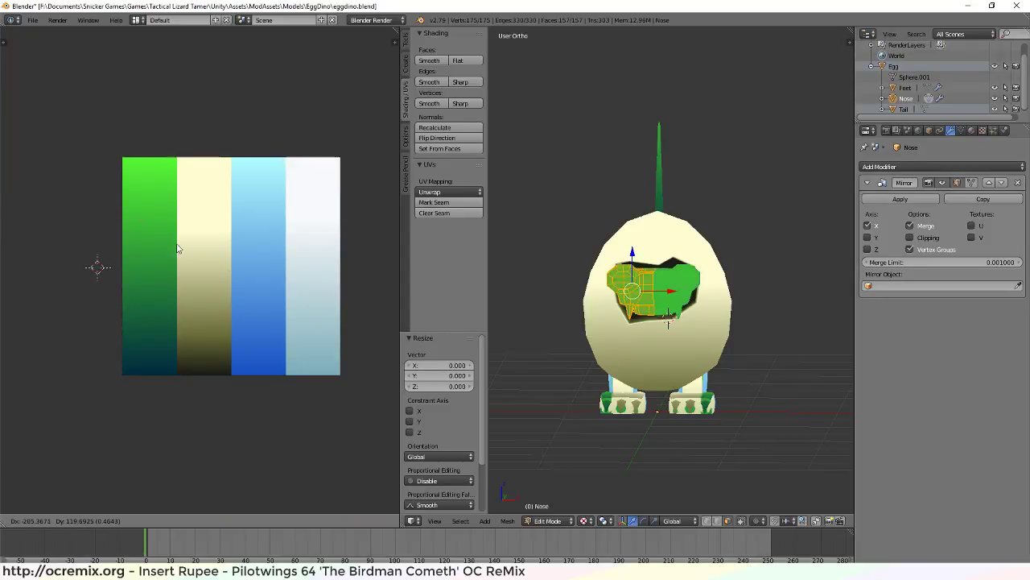
pyautogui.click(186, 249)
pyautogui.press('Tab')
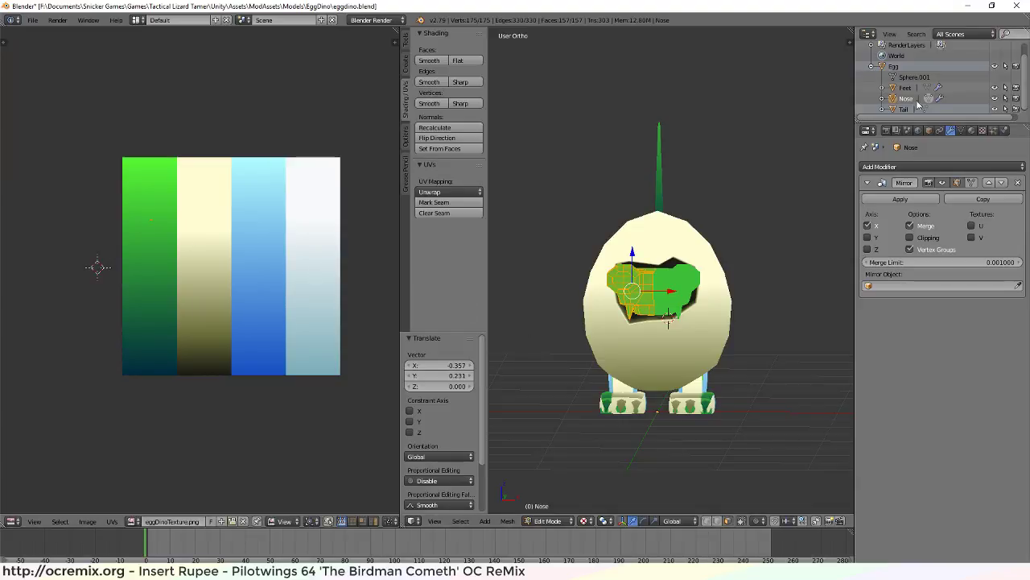
# Collapse the Feet UVs to a single point and place them on the green strip
pyautogui.click(907, 109)
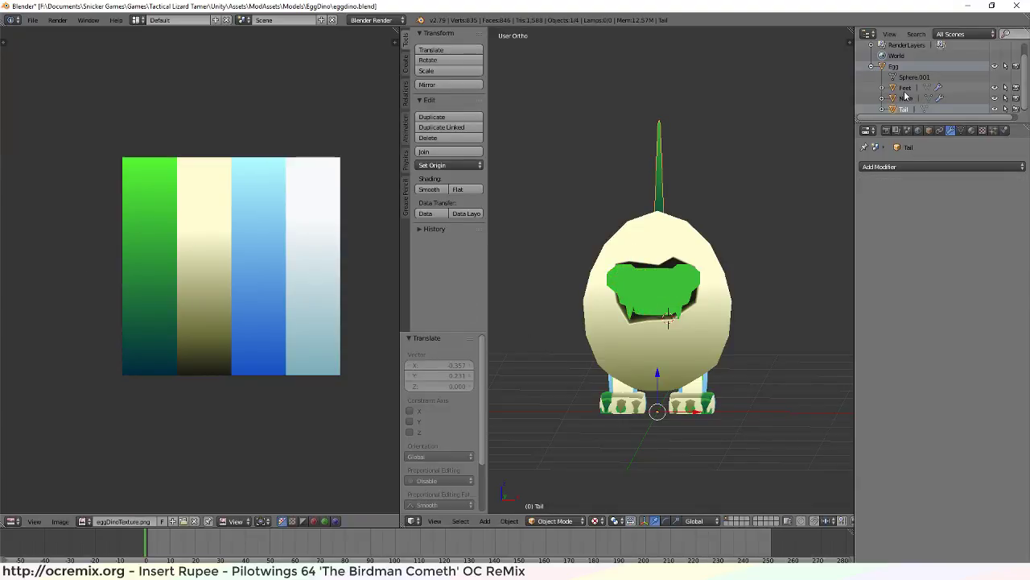
pyautogui.click(905, 88)
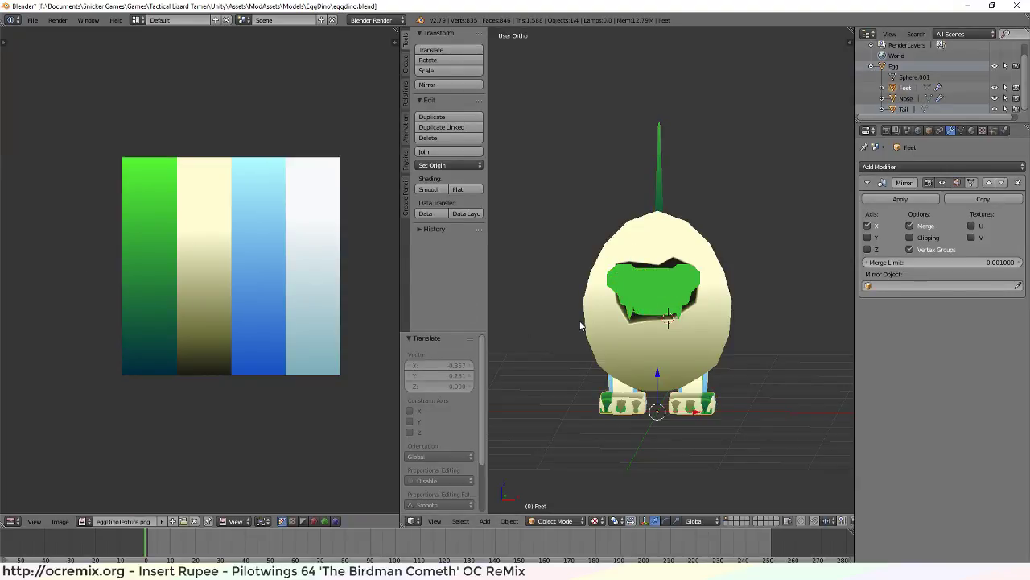
pyautogui.press('Tab')
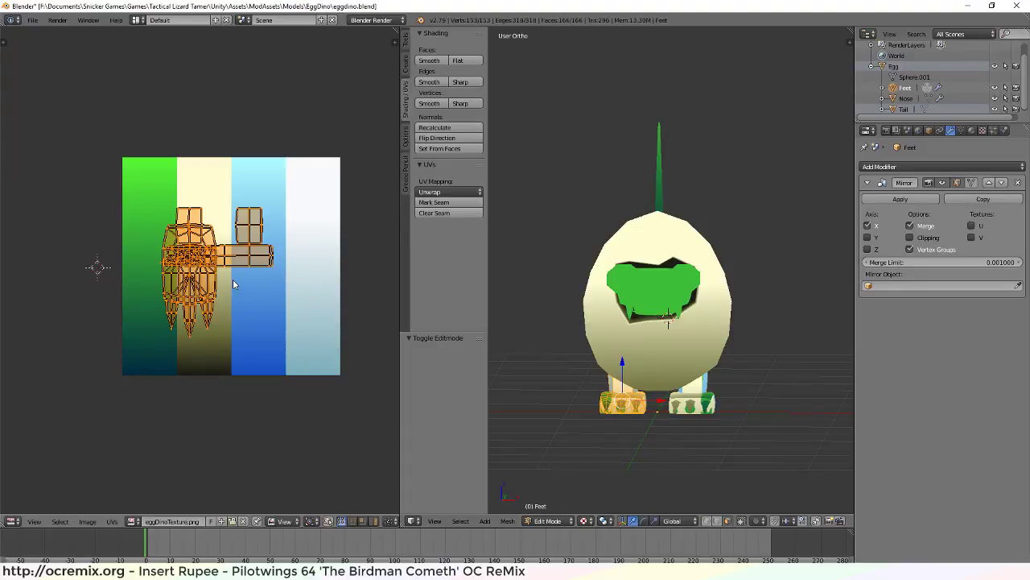
pyautogui.press('s')
pyautogui.press('0')
pyautogui.press('Return')
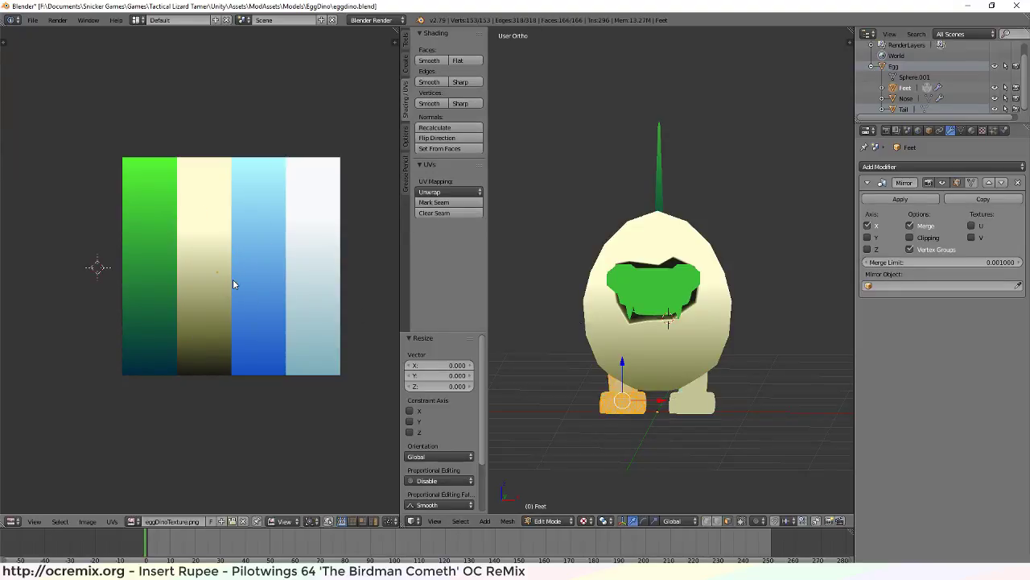
pyautogui.press('g')
pyautogui.click(156, 229)
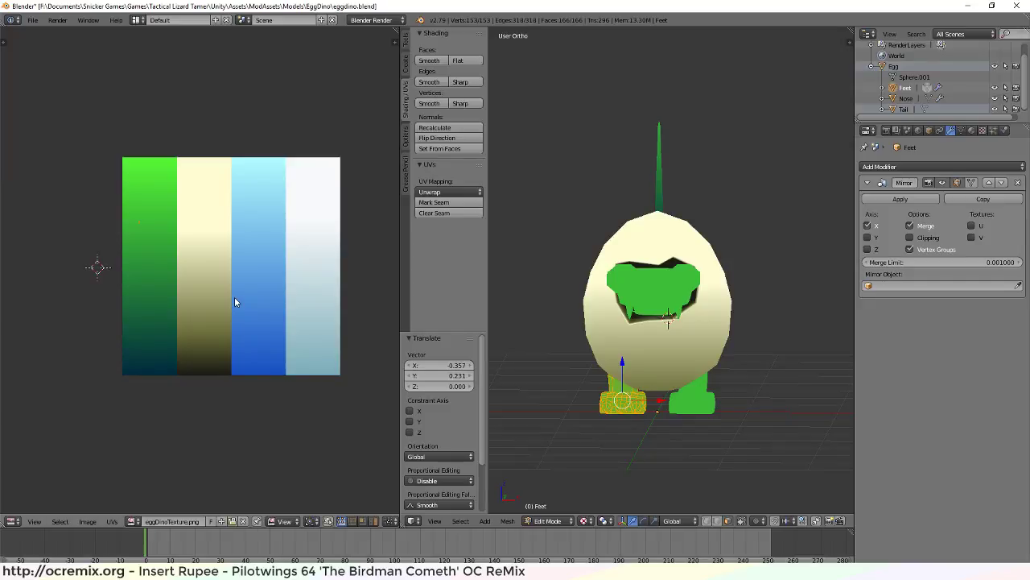
pyautogui.click(611, 62)
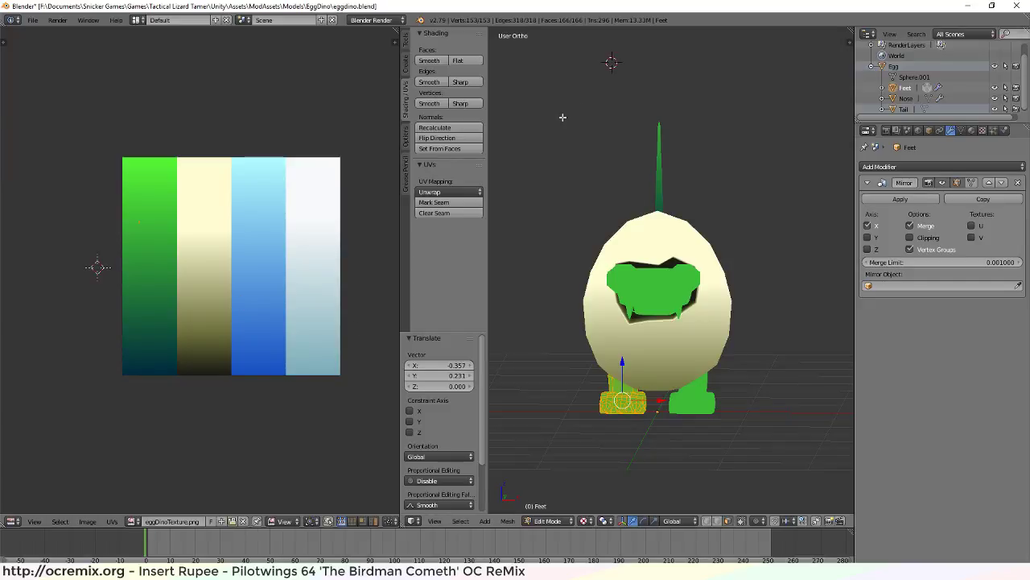
# Save eggdino.blend, overwriting it, and view the reimported dino in Unity
pyautogui.hotkey('ctrl', 's')
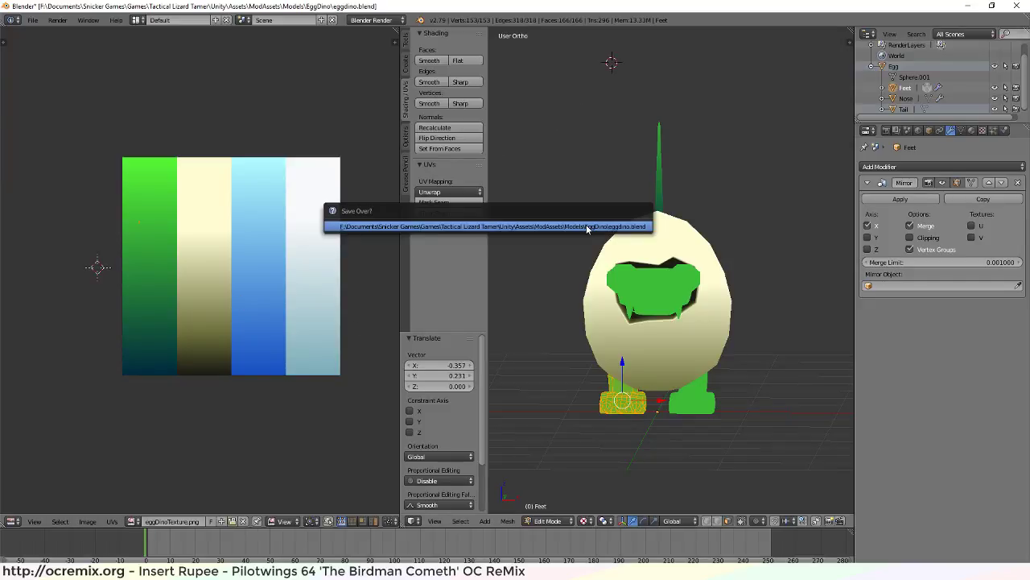
pyautogui.press('Return')
pyautogui.hotkey('alt', 'Tab')
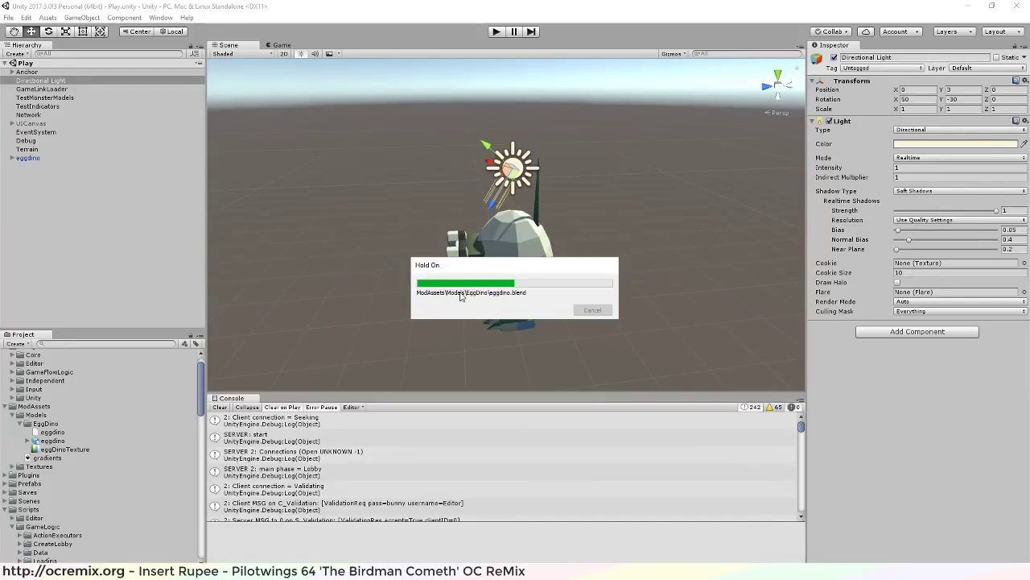
pyautogui.moveTo(427, 299); pyautogui.dragTo(570, 251, button='right')
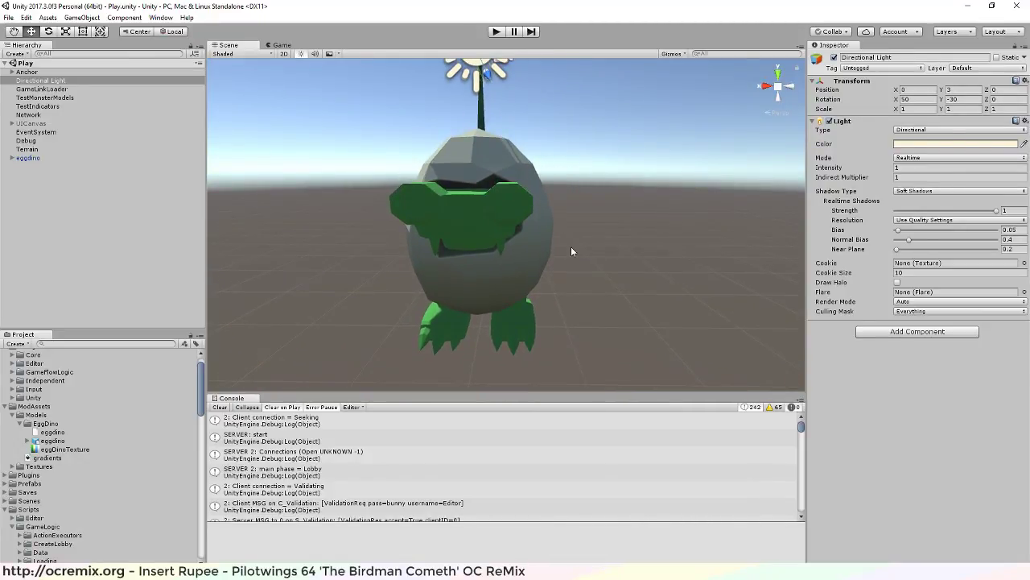
# Select eggdino in the Hierarchy and set its Transform Rotation Z to 180
pyautogui.click(27, 71)
pyautogui.click(38, 88)
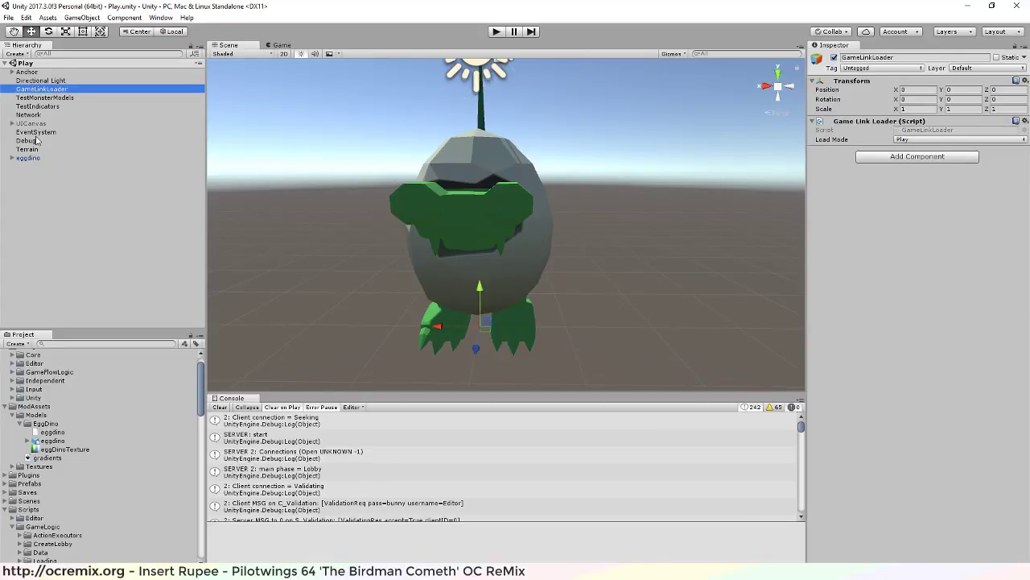
pyautogui.click(26, 140)
pyautogui.click(40, 132)
pyautogui.click(119, 159)
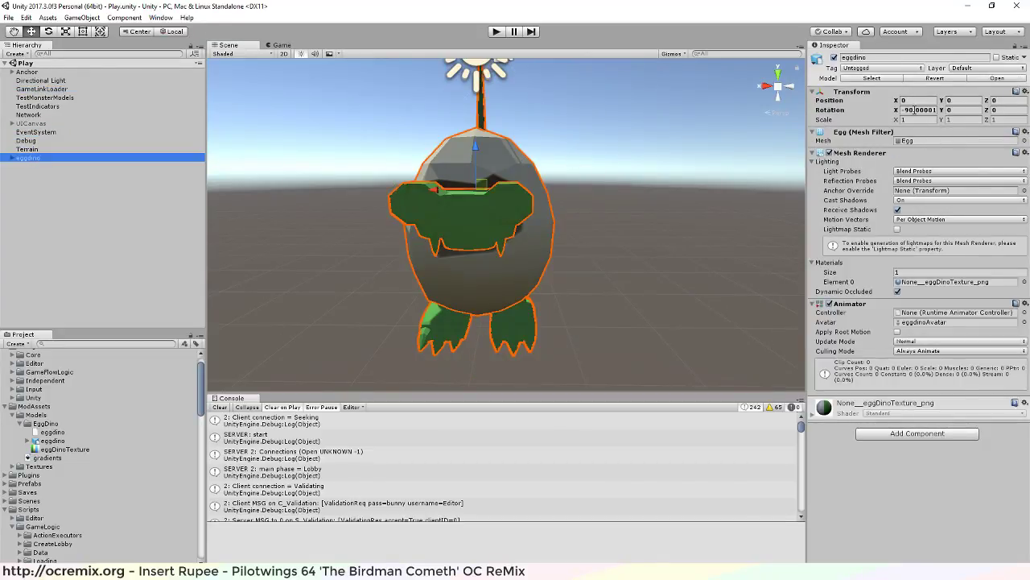
pyautogui.click(1004, 111)
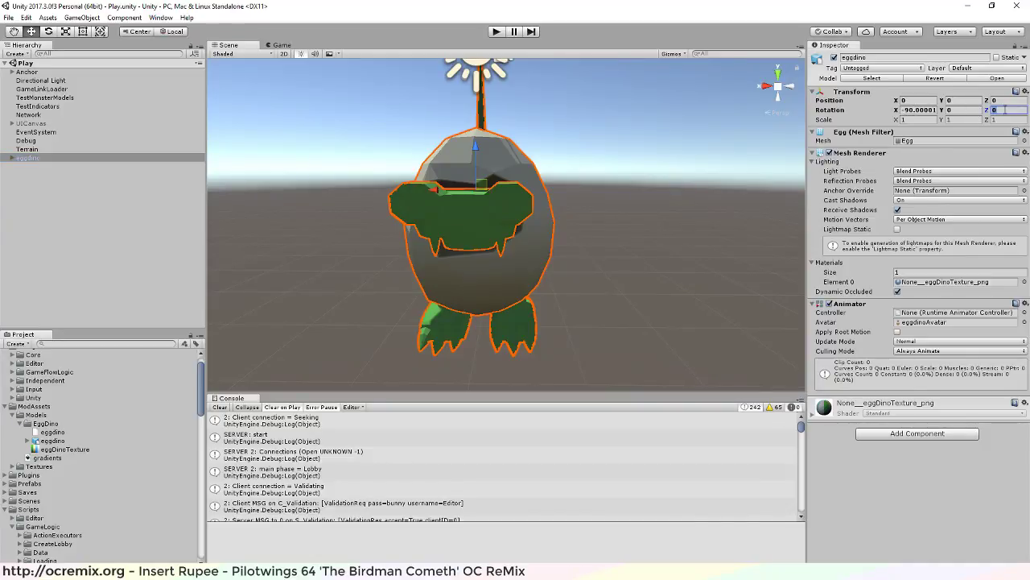
pyautogui.write('180')
pyautogui.press('Return')
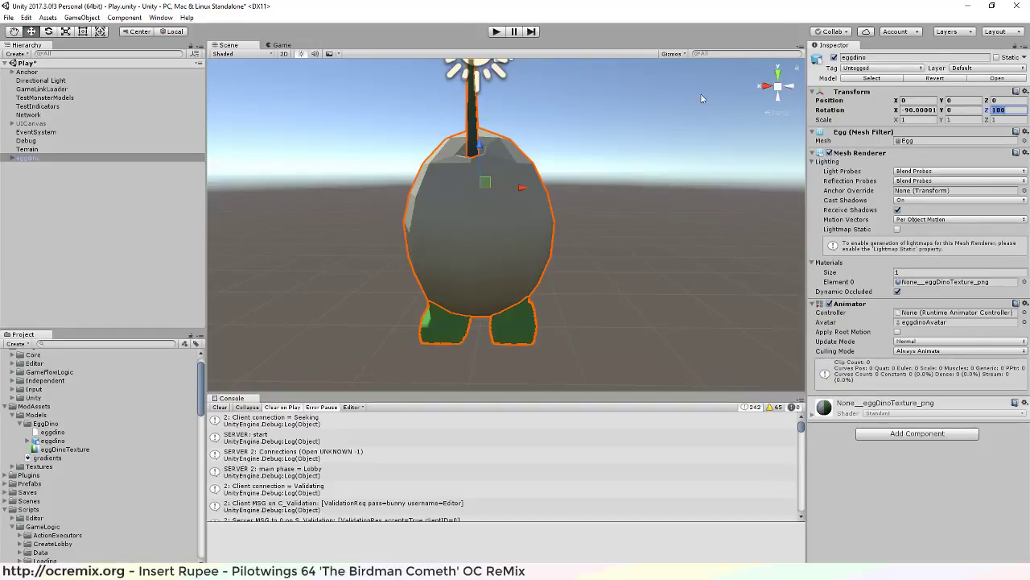
# Frame and orbit the Scene view to inspect the rotated eggdino
pyautogui.moveTo(701, 98); pyautogui.dragTo(745, 113, button='right')
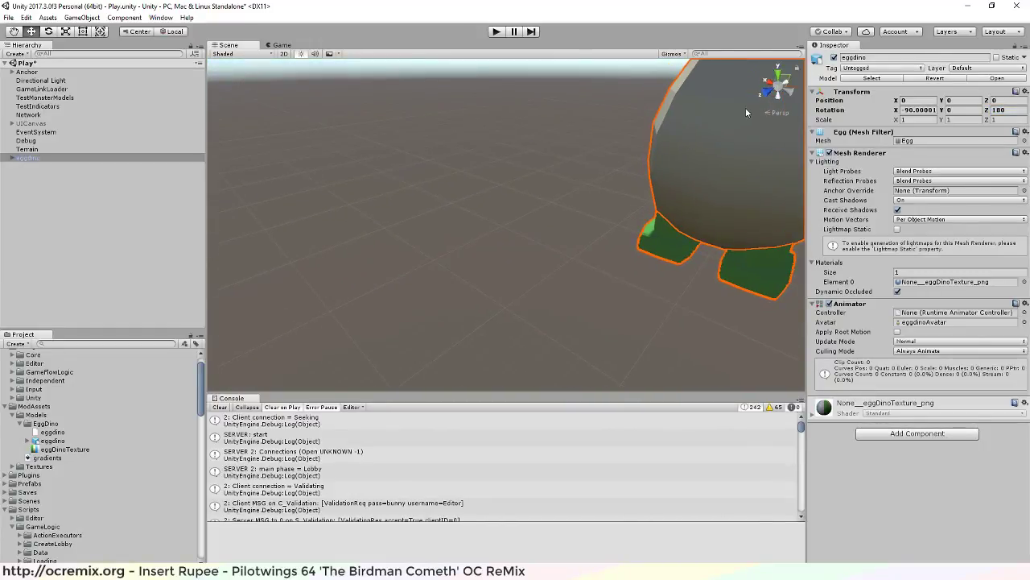
pyautogui.moveTo(793, 84); pyautogui.dragTo(394, 133, button='right')
pyautogui.press('f')
pyautogui.moveTo(458, 166)
pyautogui.mouseDown(button='middle')
pyautogui.moveTo(462, 154)
pyautogui.moveTo(451, 168)
pyautogui.mouseUp(button='middle')
pyautogui.scroll(6, 496, 283)
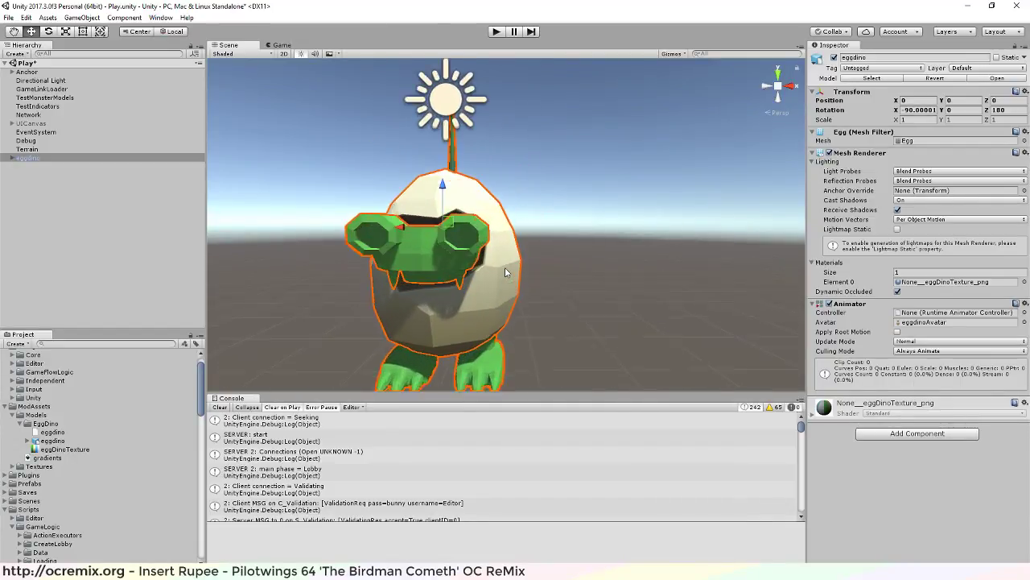
pyautogui.keyDown('alt'); pyautogui.moveTo(457, 285); pyautogui.dragTo(465, 243); pyautogui.keyUp('alt')
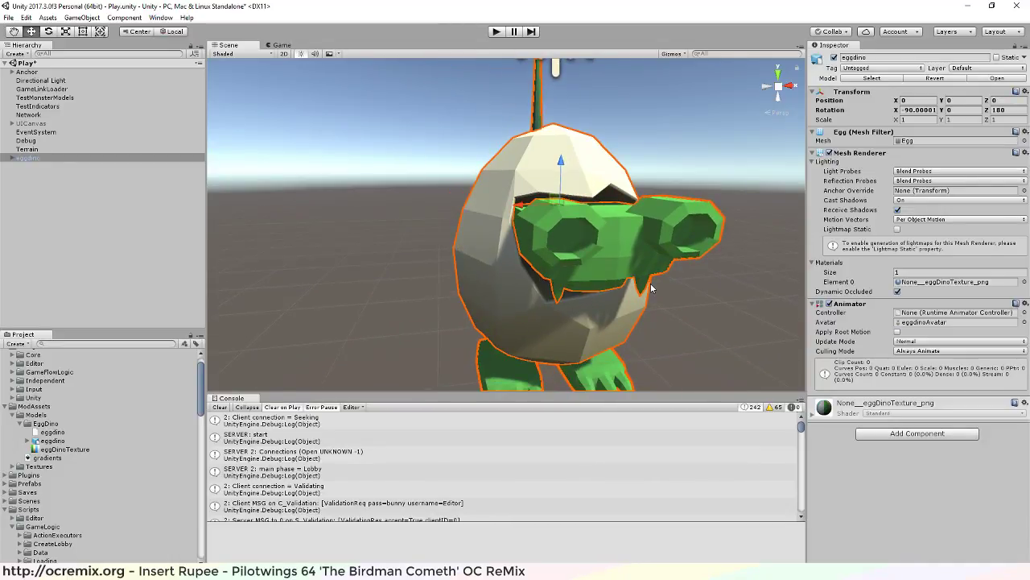
# Back on the Blender egg dino, deselect the feet and orbit to a side view
pyautogui.click(702, 119)
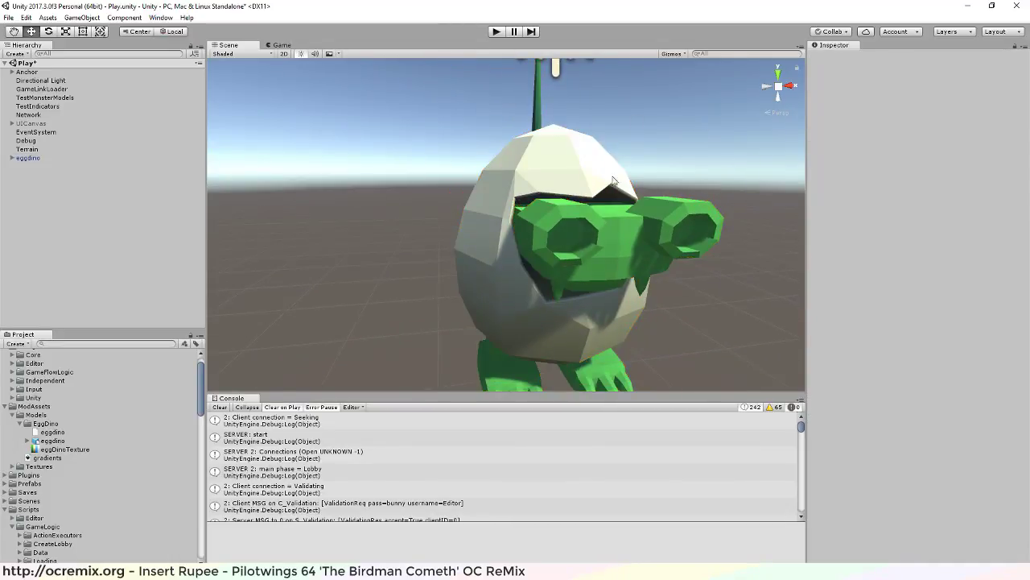
pyautogui.moveTo(631, 233)
pyautogui.keyDown('alt'); pyautogui.mouseDown()
pyautogui.moveTo(647, 316)
pyautogui.moveTo(675, 262)
pyautogui.moveTo(642, 166)
pyautogui.moveTo(598, 212)
pyautogui.moveTo(616, 194)
pyautogui.moveTo(550, 177)
pyautogui.moveTo(629, 238)
pyautogui.mouseUp(); pyautogui.keyUp('alt')
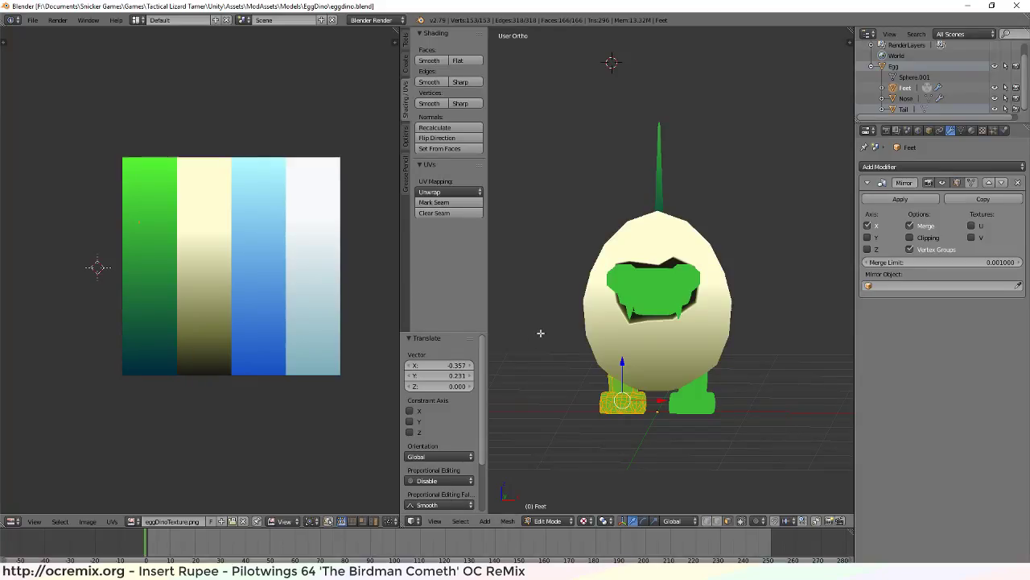
pyautogui.moveTo(592, 336); pyautogui.dragTo(787, 286, button='middle')
pyautogui.scroll(5, 680, 330)
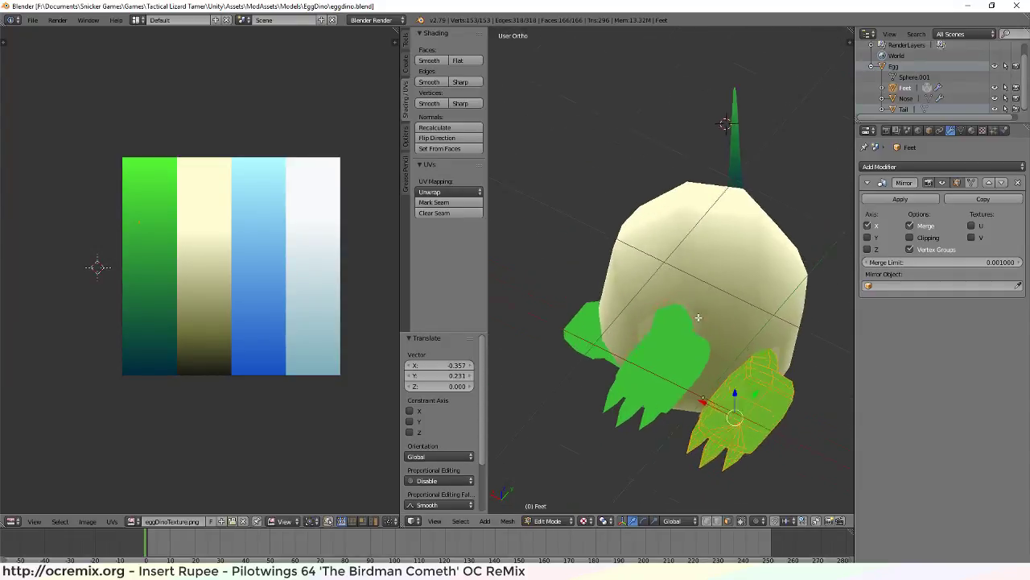
pyautogui.press('a')
pyautogui.moveTo(655, 306); pyautogui.dragTo(612, 402, button='middle')
# Edit the Egg mesh in face select mode
pyautogui.click(903, 67)
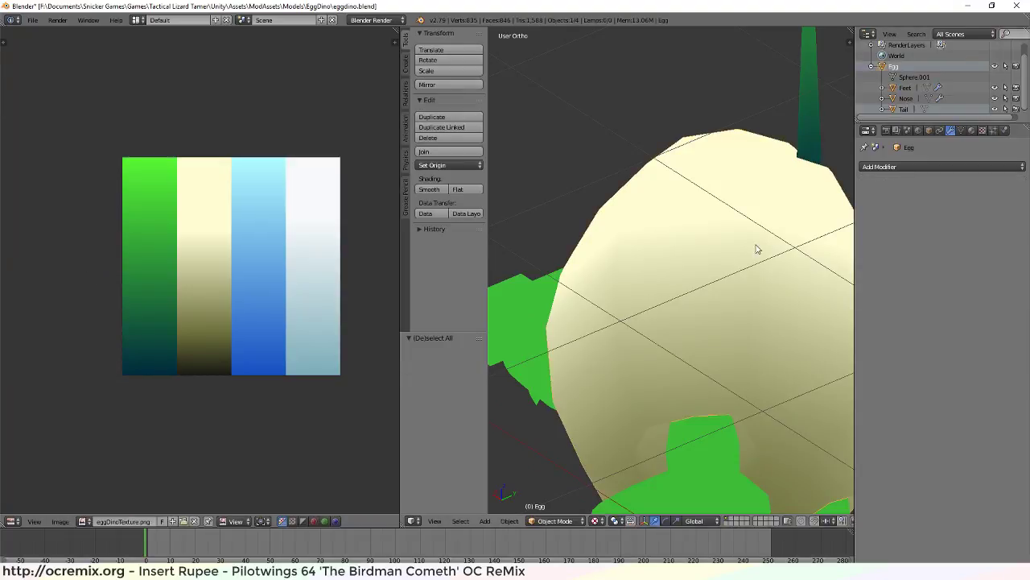
pyautogui.moveTo(714, 370); pyautogui.dragTo(669, 363, button='middle')
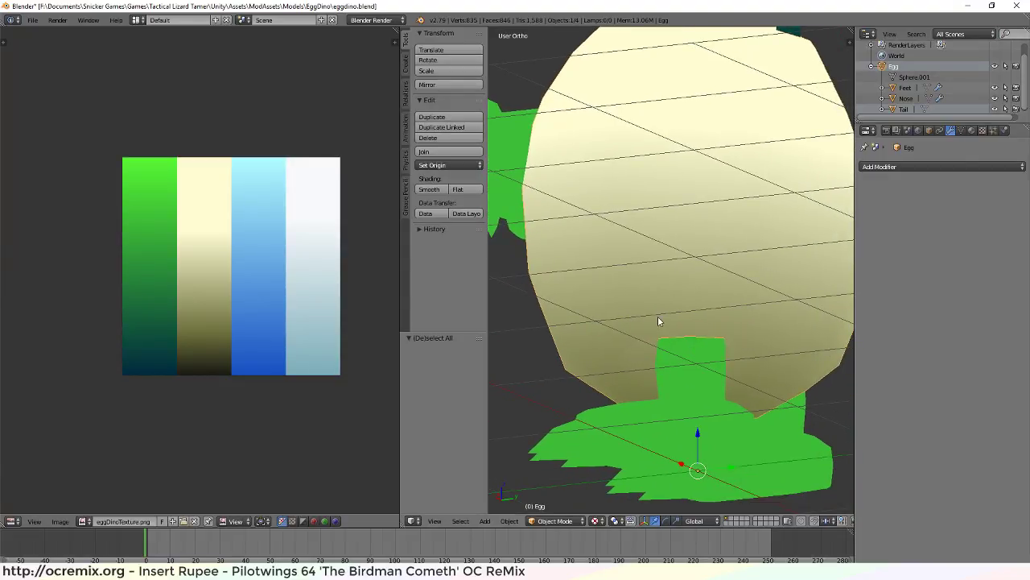
pyautogui.press('Tab')
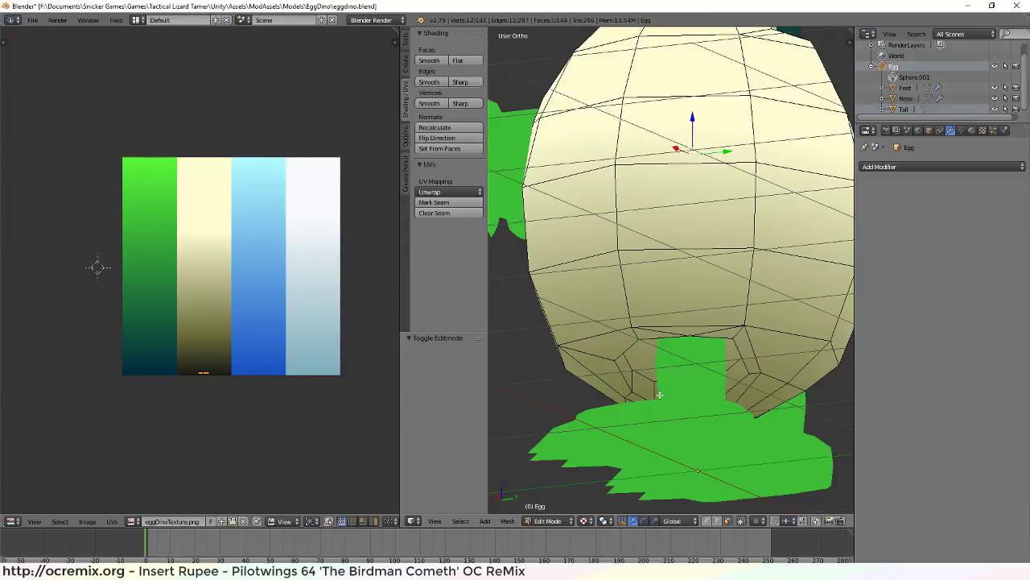
pyautogui.moveTo(660, 394)
pyautogui.mouseDown(button='middle')
pyautogui.moveTo(680, 420)
pyautogui.moveTo(668, 399)
pyautogui.mouseUp(button='middle')
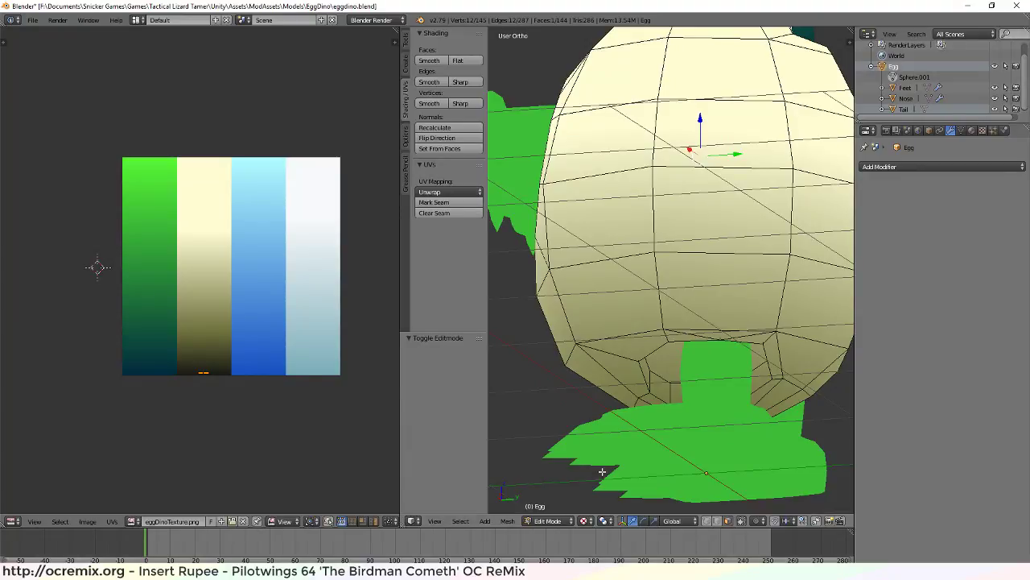
pyautogui.hotkey('ctrl', 'Tab')
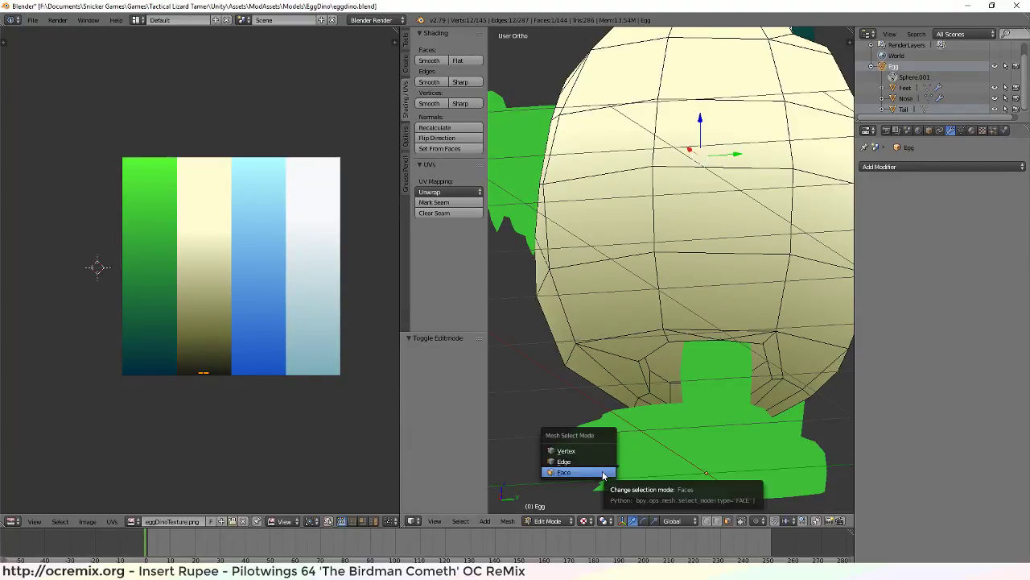
# Select the ring of faces around the egg's base where the feet join
pyautogui.keyDown('alt'); pyautogui.rightClick(650, 380); pyautogui.keyUp('alt')
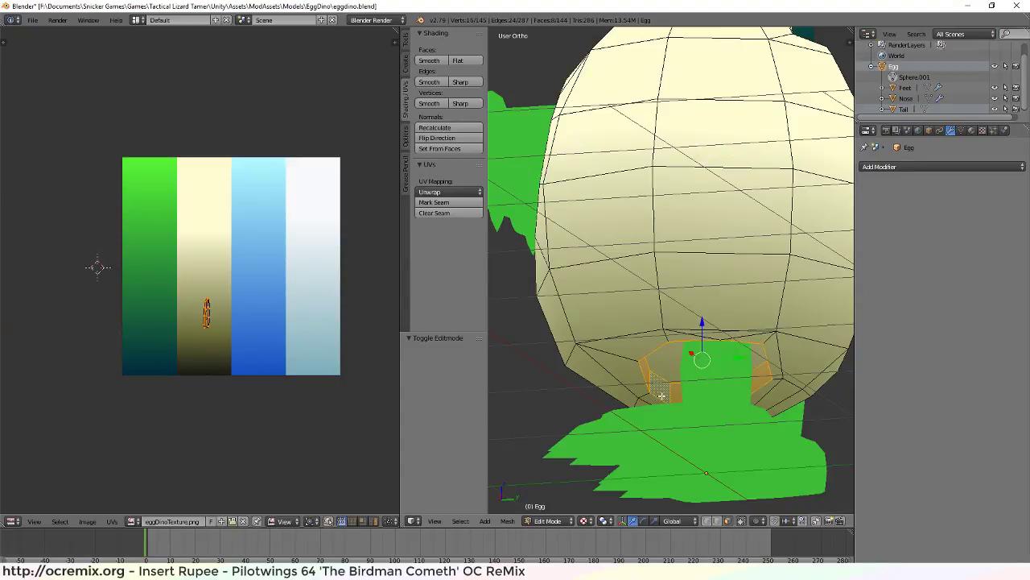
pyautogui.moveTo(661, 395); pyautogui.dragTo(665, 387, button='middle')
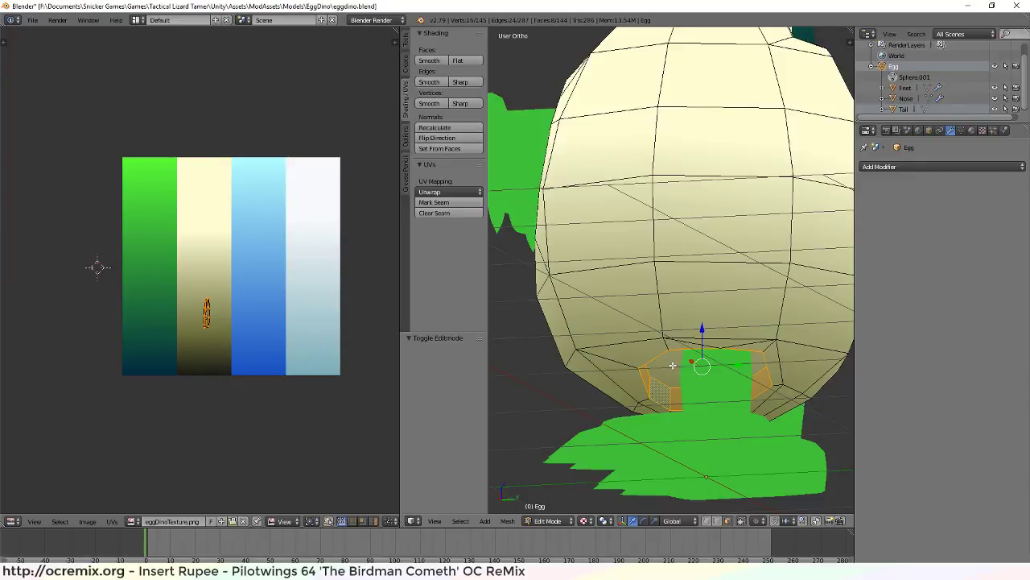
pyautogui.hotkey('ctrl', 'z')
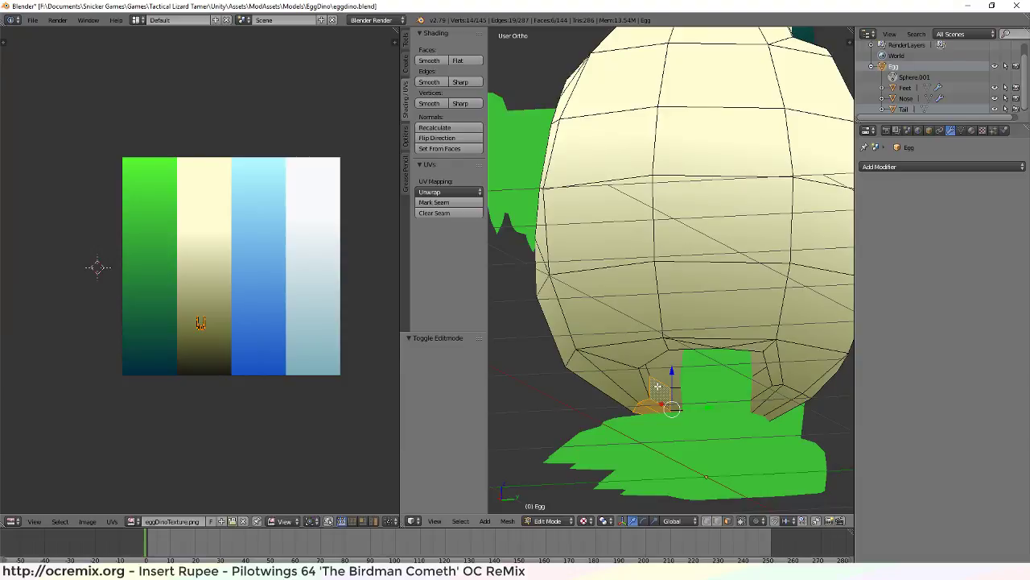
pyautogui.hotkey('ctrl', 'shift', 'z')
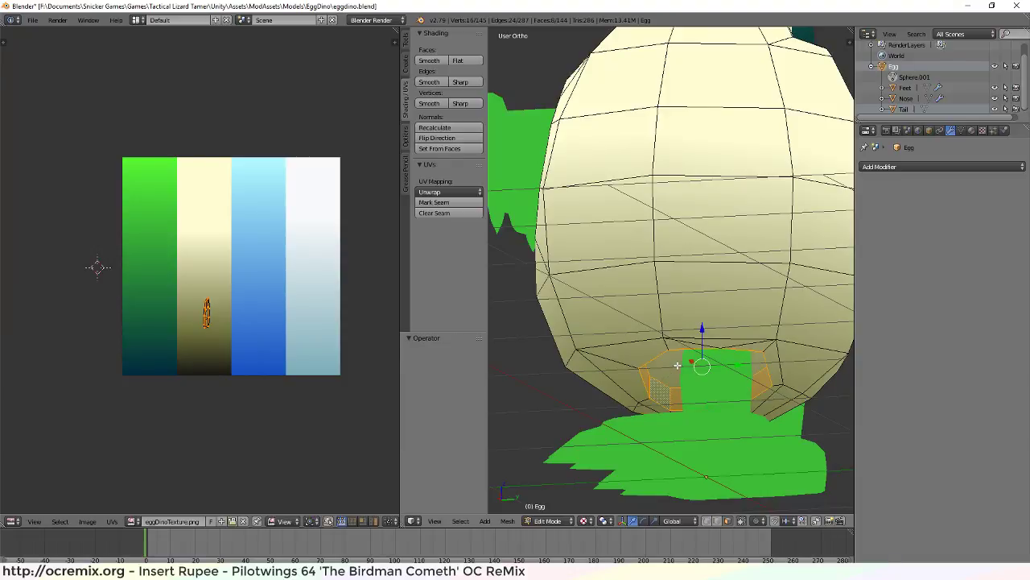
pyautogui.rightClick(675, 366)
pyautogui.keyDown('alt'); pyautogui.rightClick(665, 395); pyautogui.keyUp('alt')
pyautogui.keyDown('shift'); pyautogui.rightClick(677, 367); pyautogui.keyUp('shift')
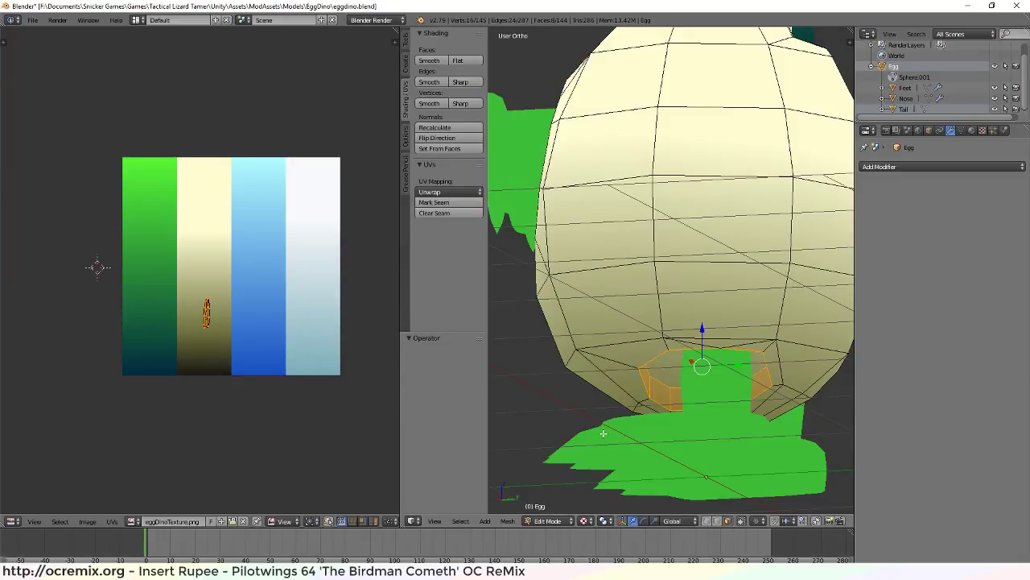
# Project the selected faces from the top view and drop the island on the dark beige area
pyautogui.press('KP_7')
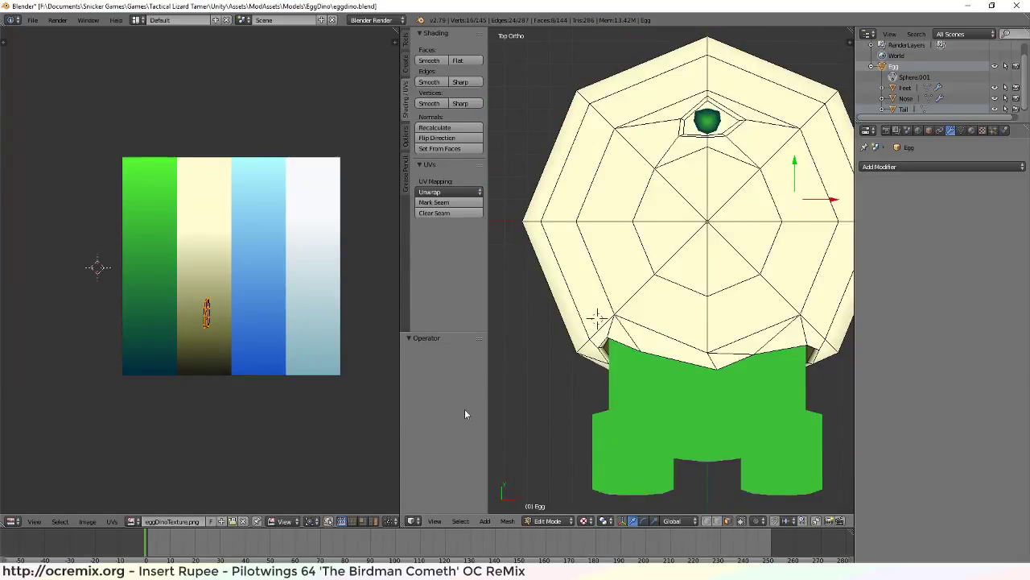
pyautogui.press('u')
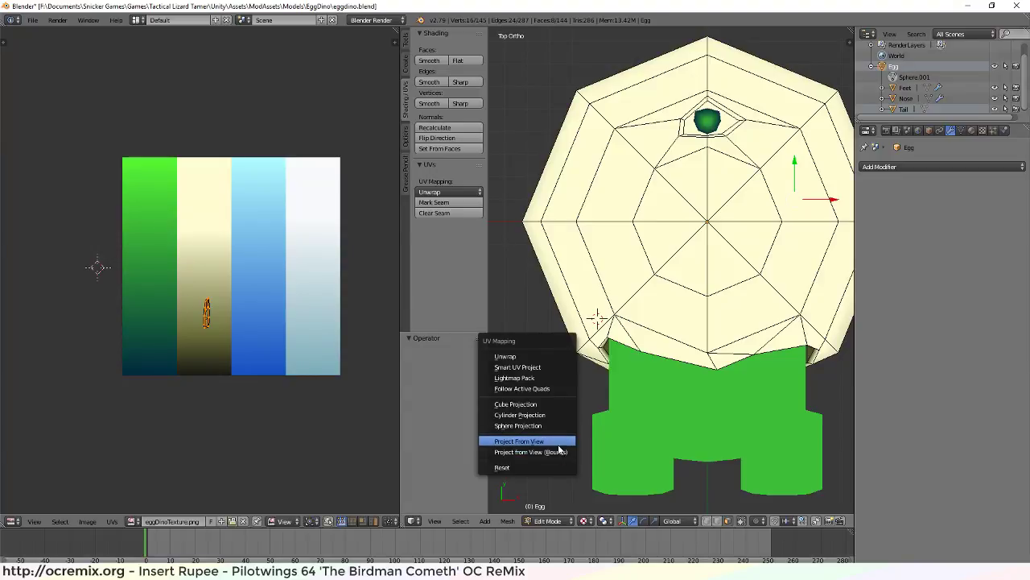
pyautogui.click(560, 442)
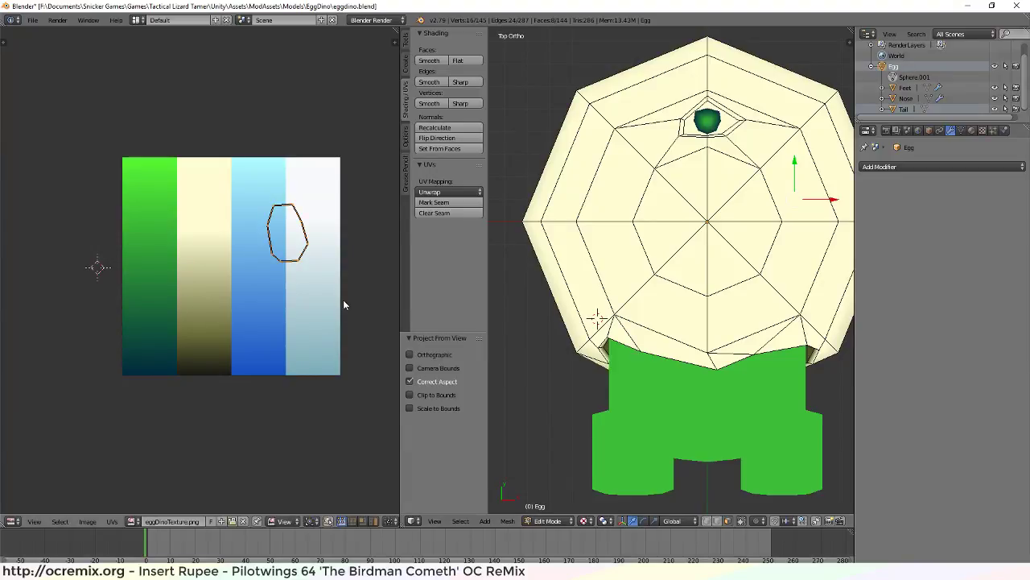
pyautogui.press('g')
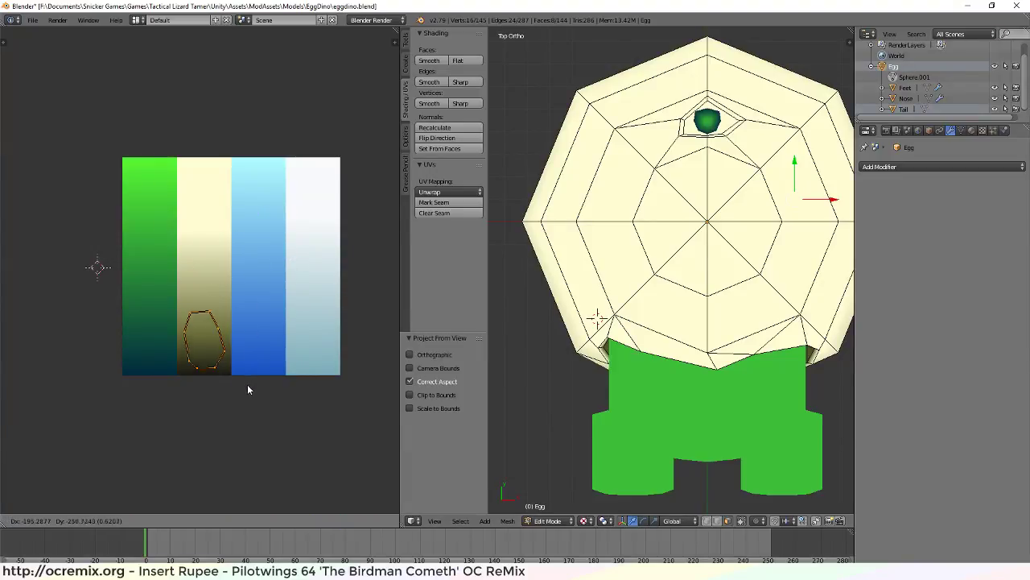
pyautogui.click(247, 383)
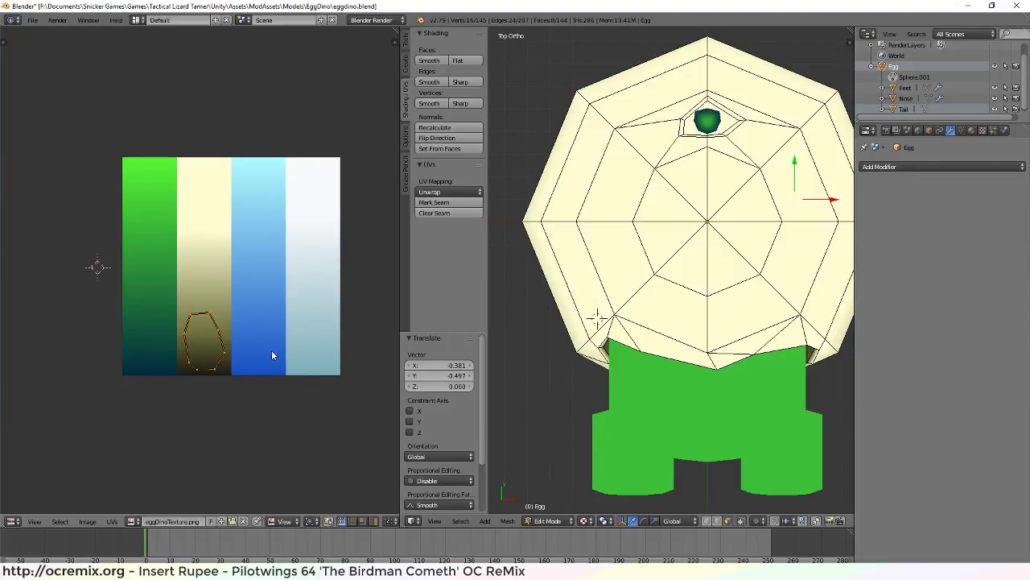
# Reproject the faces from the front view, rotate the island about -179°, and seat it at the beige strip's bottom
pyautogui.press('KP_1')
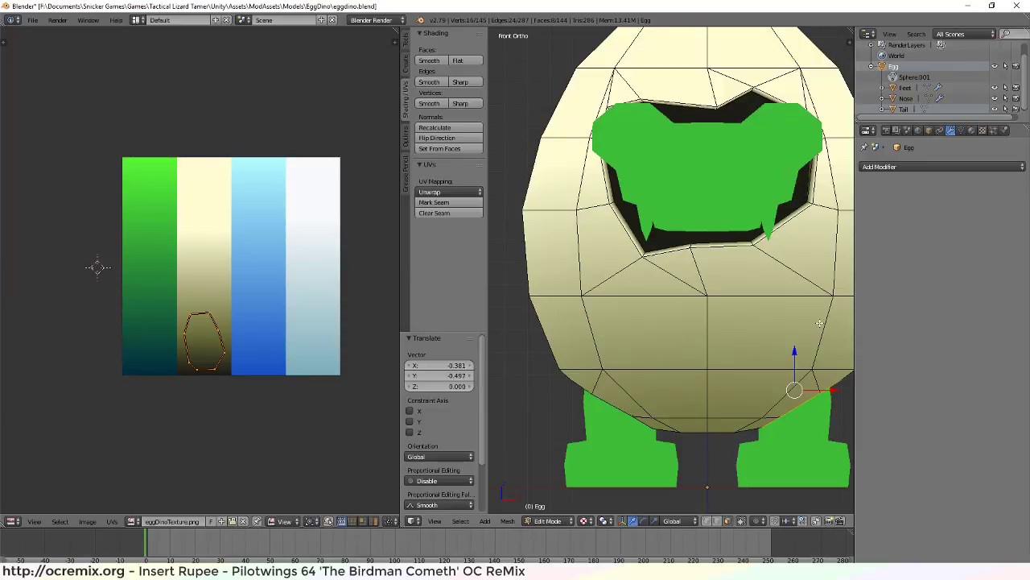
pyautogui.press('u')
pyautogui.click(741, 323)
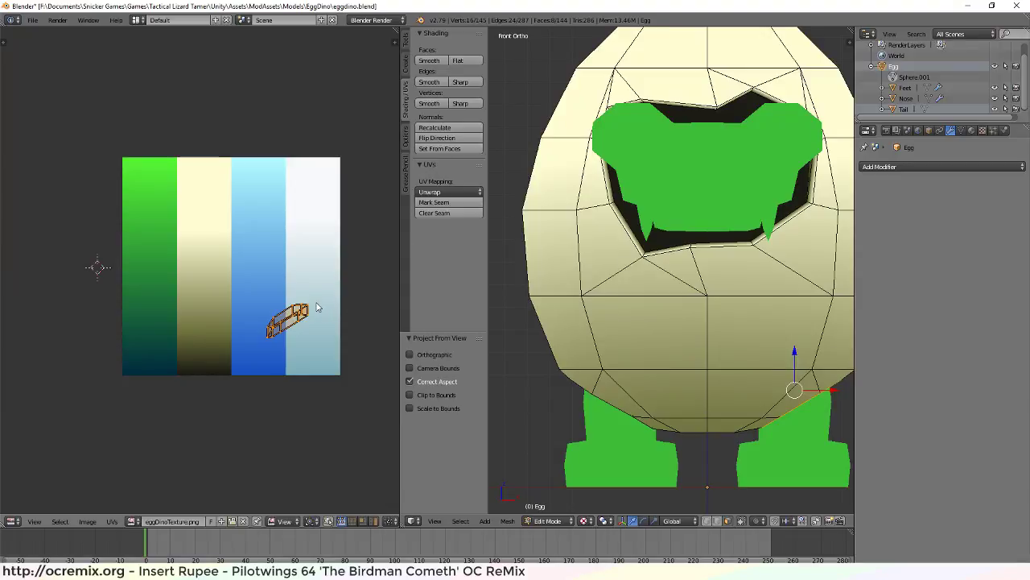
pyautogui.press('g')
pyautogui.click(232, 324)
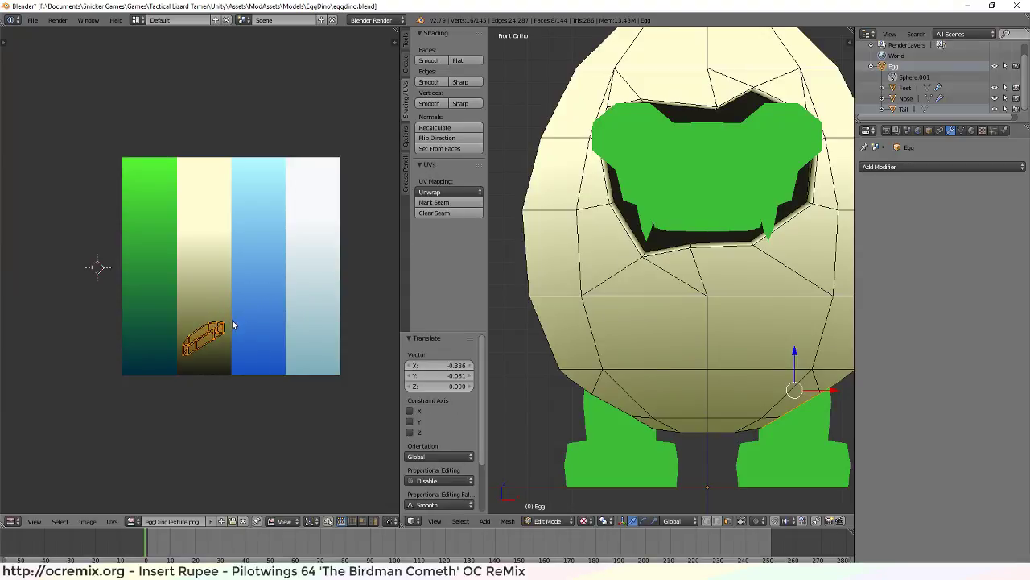
pyautogui.press('r')
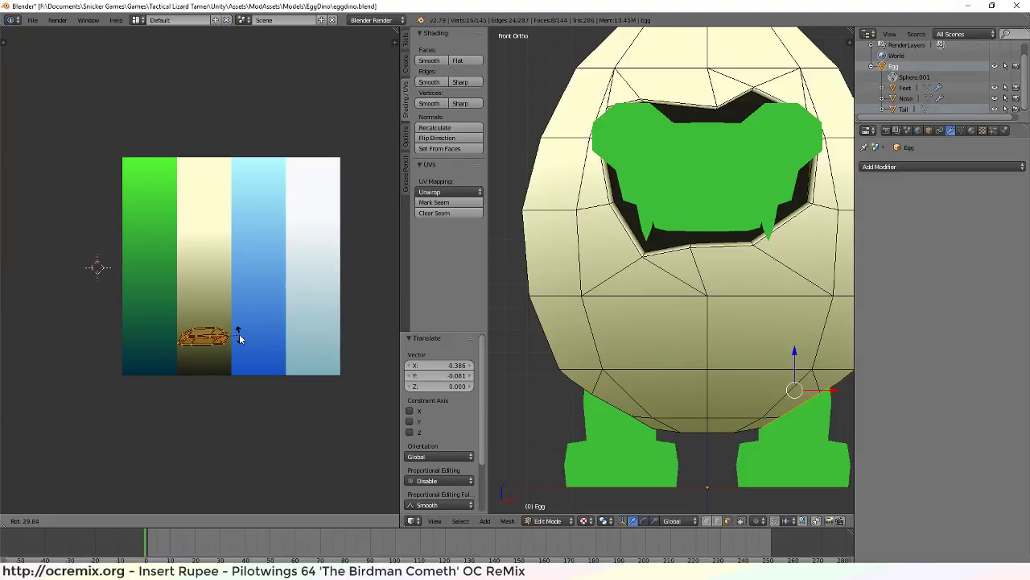
pyautogui.click(238, 338)
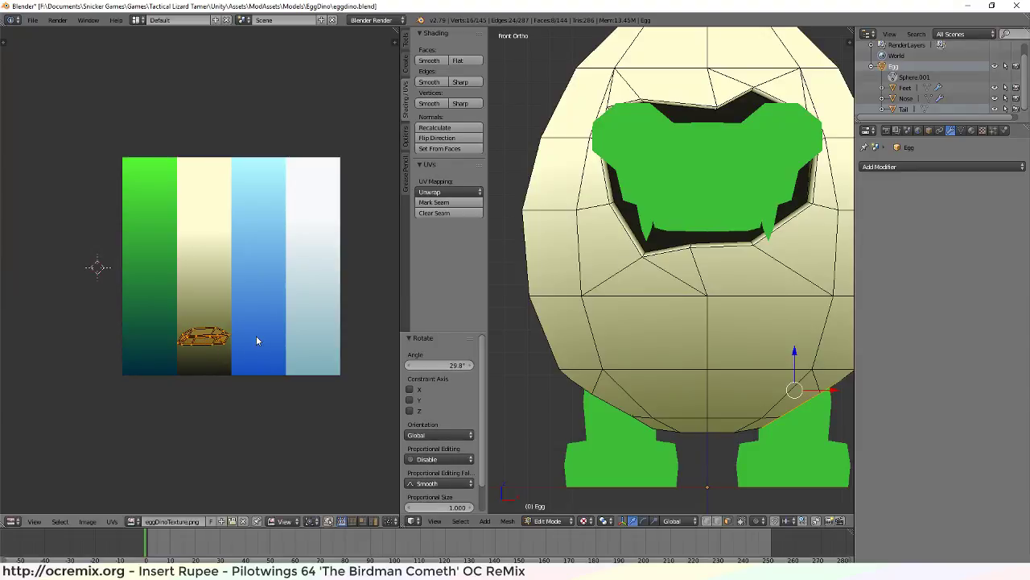
pyautogui.press('r')
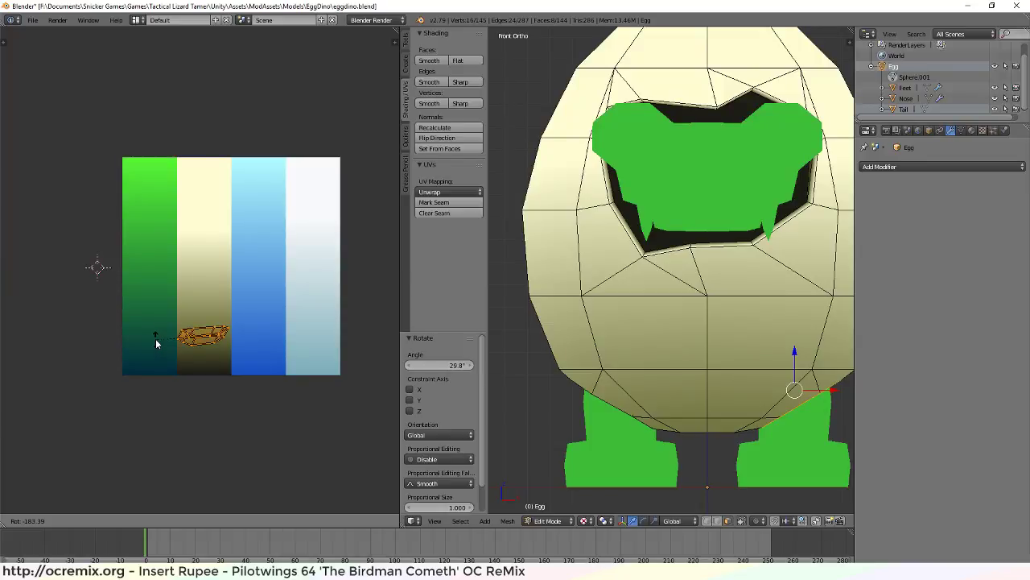
pyautogui.click(156, 342)
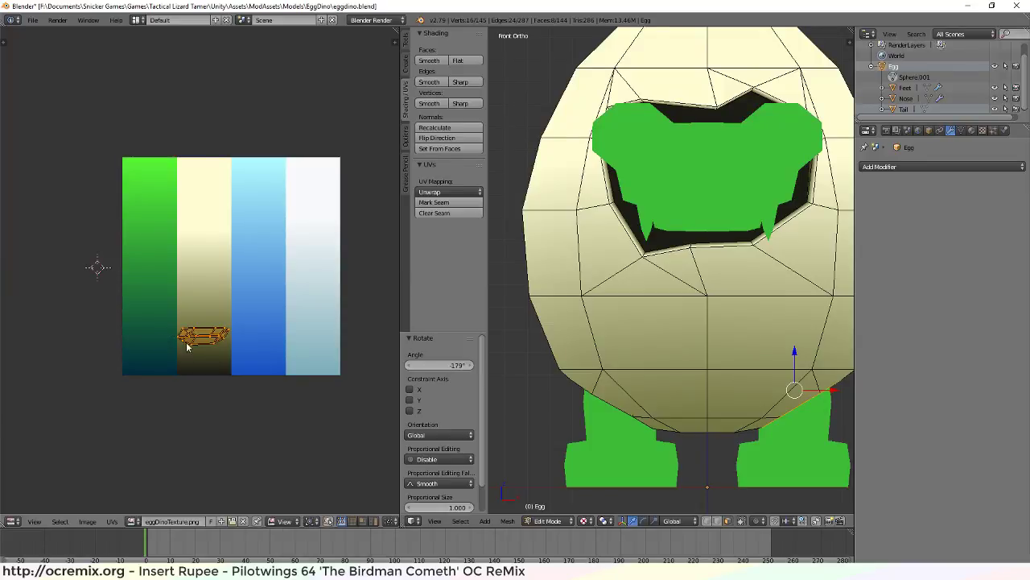
pyautogui.press('g')
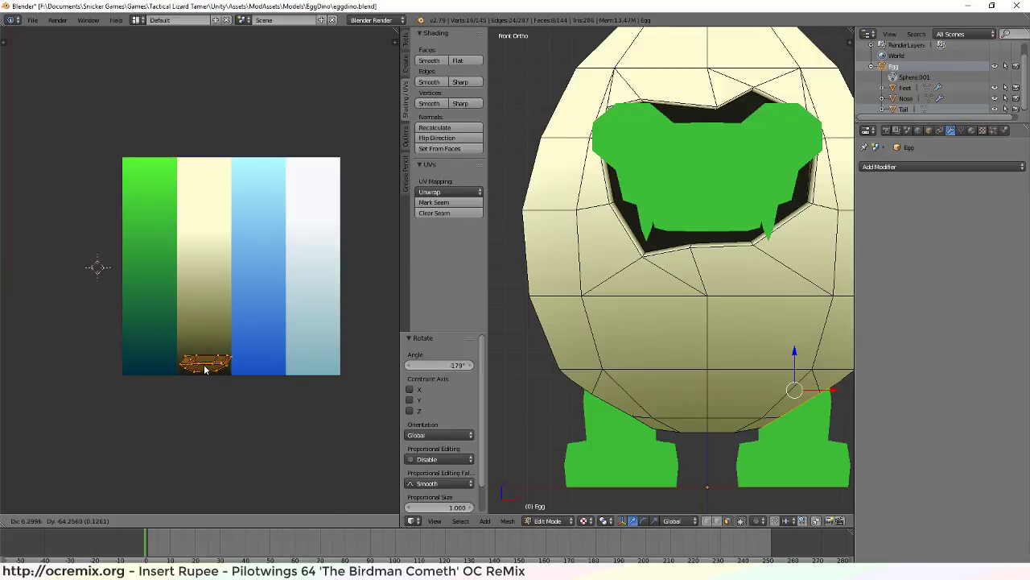
pyautogui.click(204, 367)
pyautogui.moveTo(738, 446); pyautogui.dragTo(754, 429, button='middle')
# Collapse a lower-edge vertex's UV to a point on the beige strip's dark bottom edge
pyautogui.press('a')
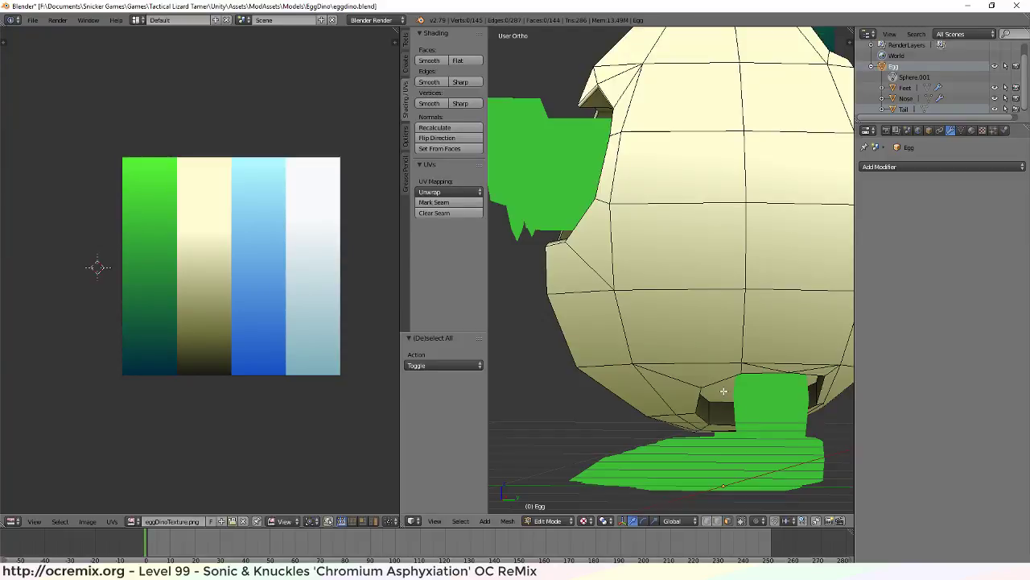
pyautogui.rightClick(724, 392)
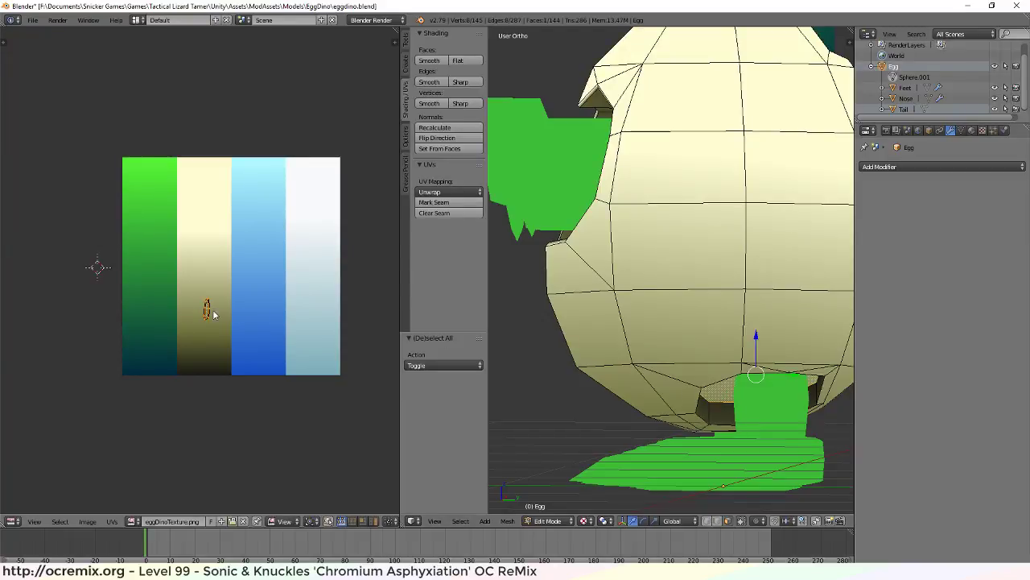
pyautogui.press('s')
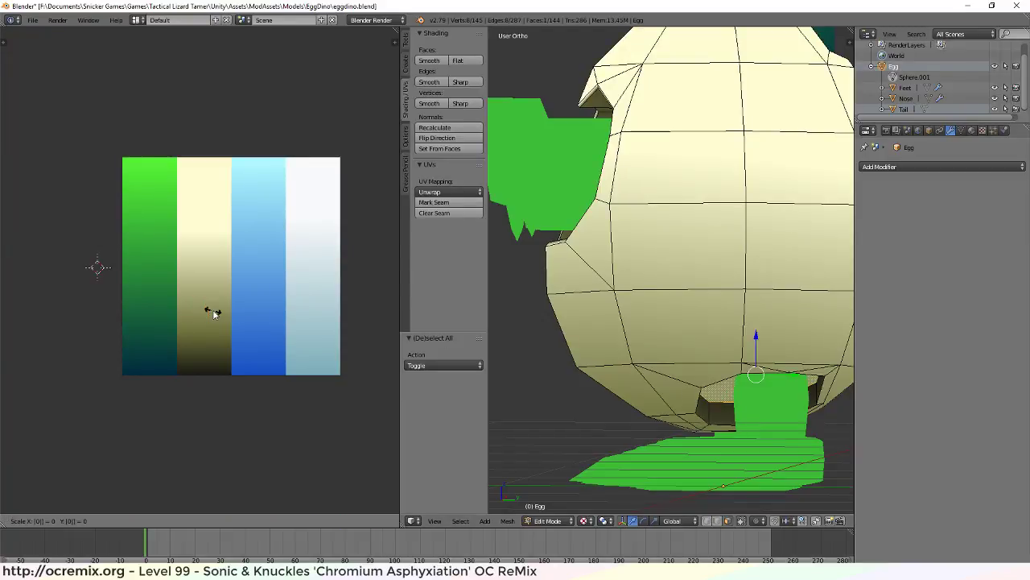
pyautogui.press('Return')
pyautogui.press('g')
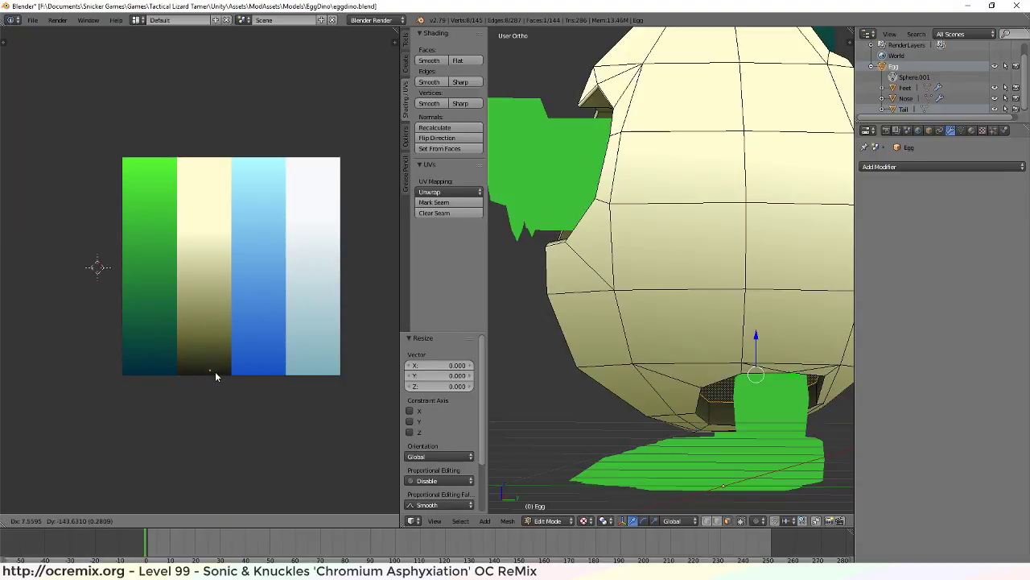
pyautogui.click(214, 376)
# Select the linked faces around the leg from a side view
pyautogui.moveTo(628, 266); pyautogui.dragTo(564, 322, button='middle')
pyautogui.moveTo(612, 362); pyautogui.dragTo(695, 397, button='middle')
pyautogui.press('l')
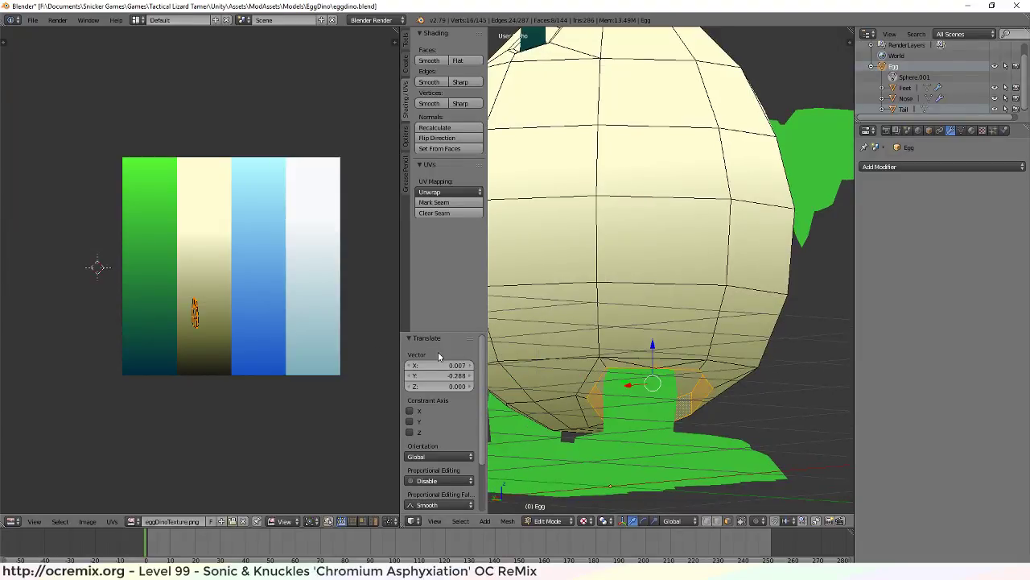
# Project the leg-ring faces from the front view and place the island near the beige strip's bottom
pyautogui.press('KP_1')
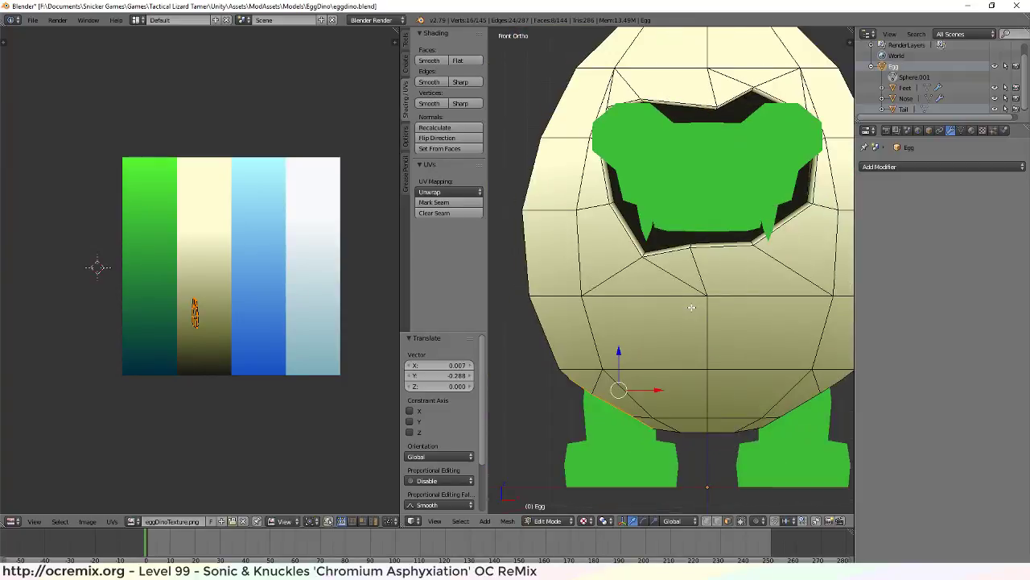
pyautogui.press('u')
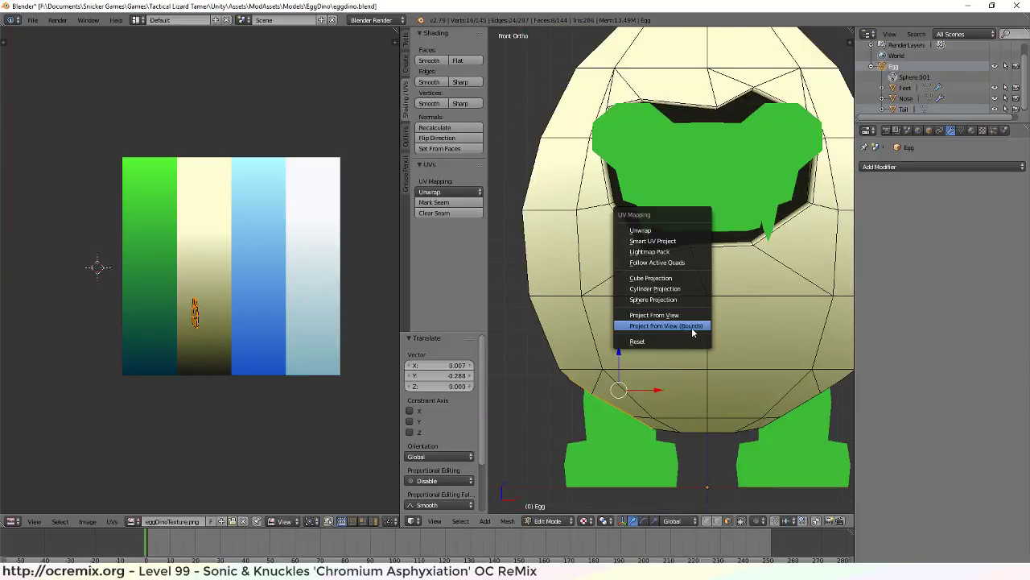
pyautogui.click(684, 317)
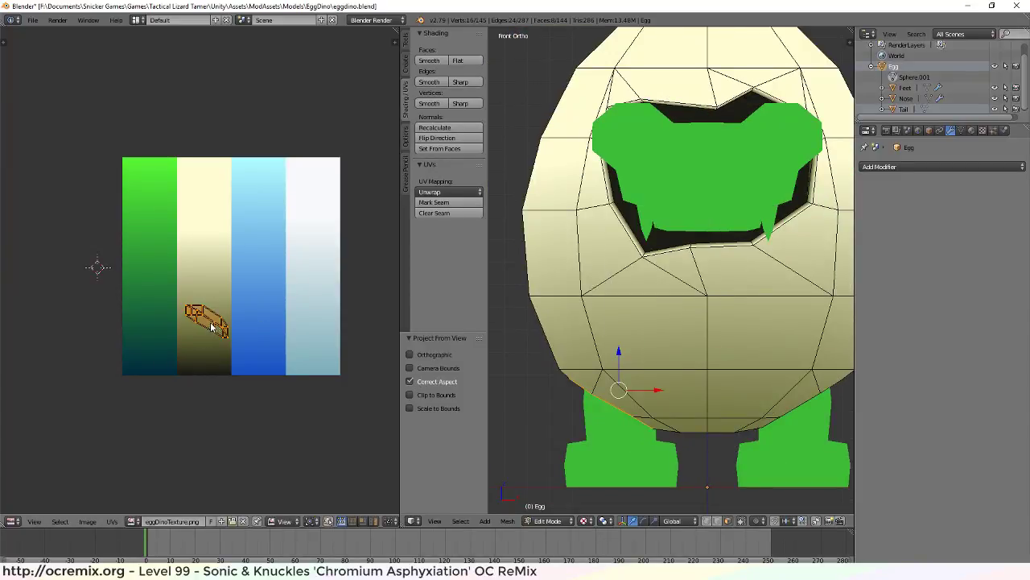
pyautogui.press('g')
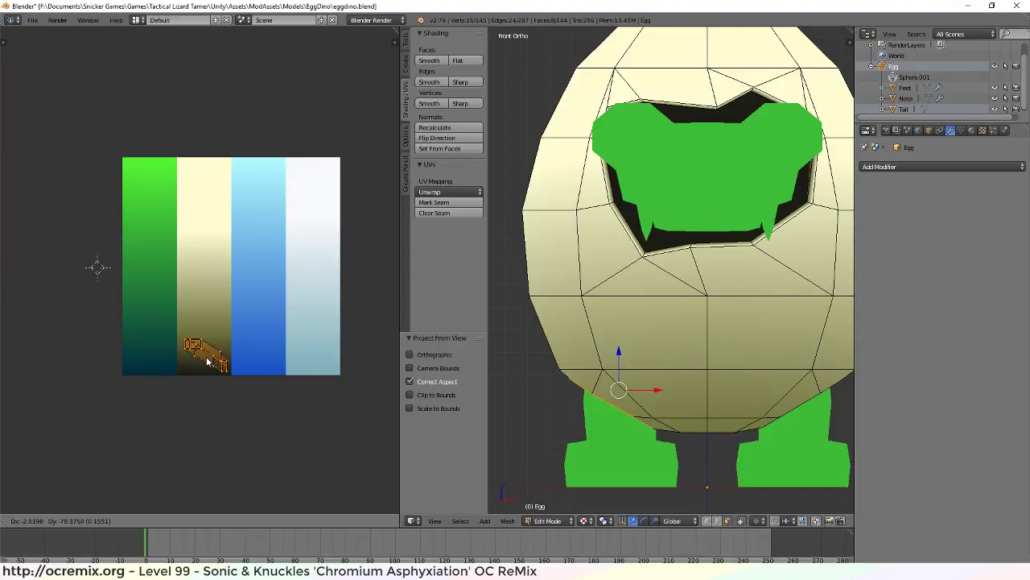
pyautogui.click(206, 362)
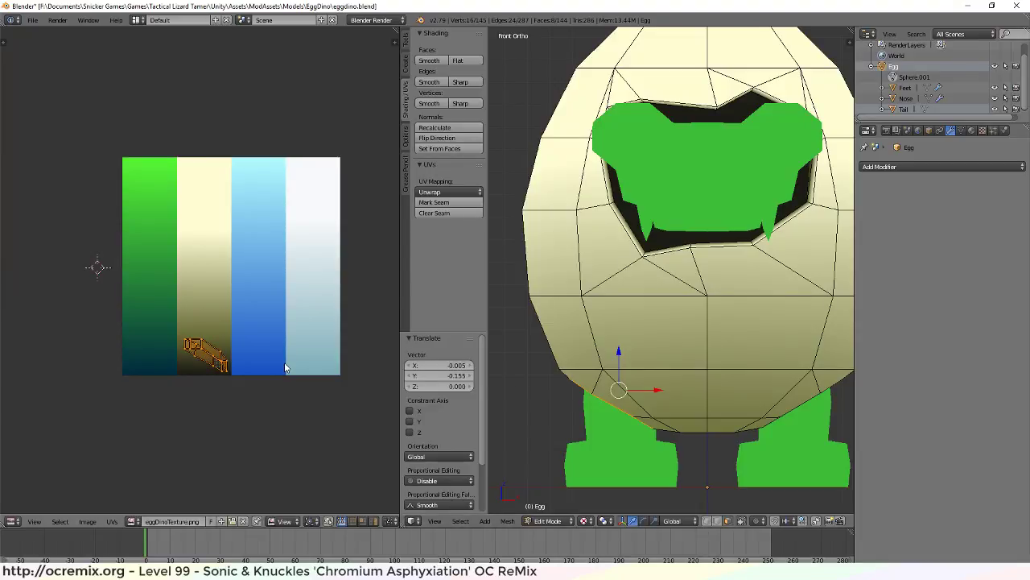
pyautogui.press('r')
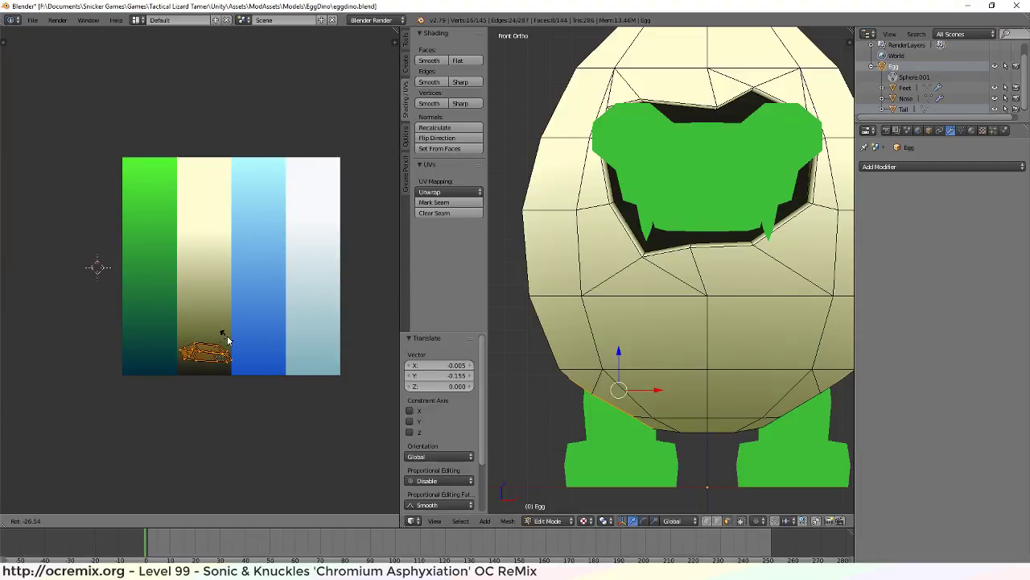
pyautogui.press('g')
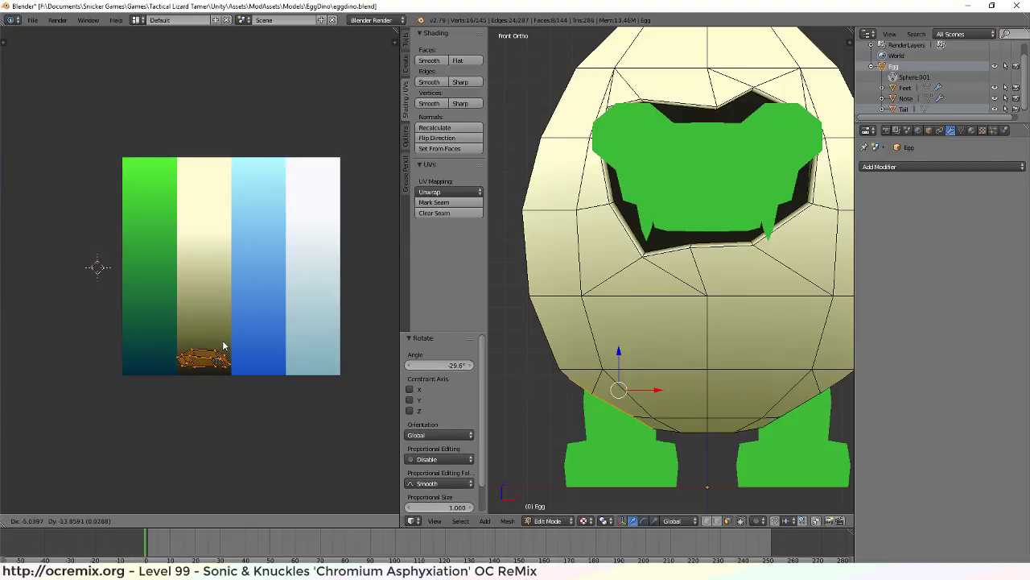
pyautogui.click(226, 341)
pyautogui.moveTo(665, 417); pyautogui.dragTo(759, 413, button='middle')
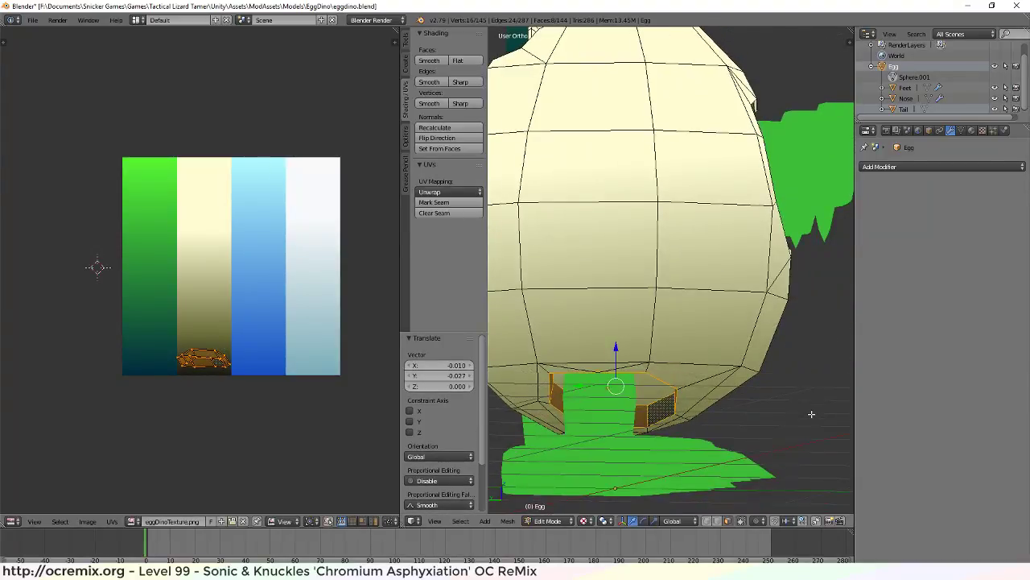
# Select the ring of faces around the egg's bottom and flip its UV island about -182°
pyautogui.press('a')
pyautogui.scroll(4, 759, 413)
pyautogui.scroll(-2, 759, 413)
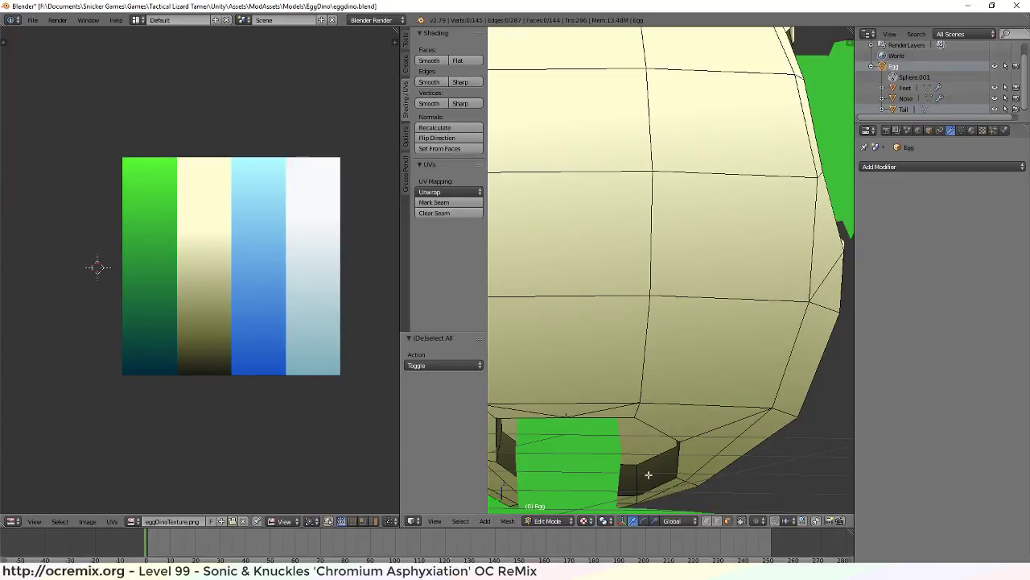
pyautogui.keyDown('alt'); pyautogui.rightClick(648, 475); pyautogui.keyUp('alt')
pyautogui.press('r')
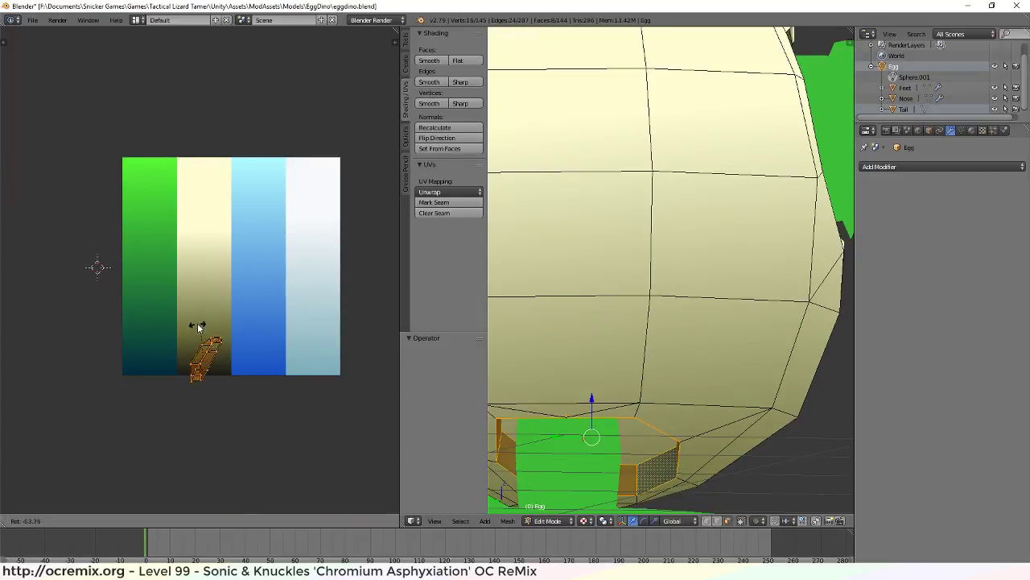
pyautogui.click(171, 376)
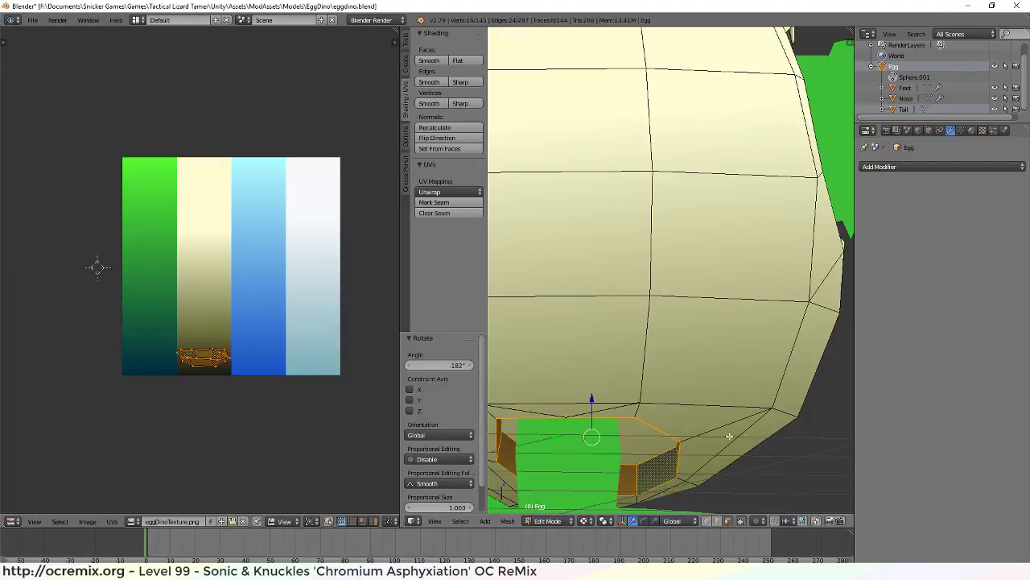
# Collapse a bottom face's UV to a single point at the texture's bottom edge
pyautogui.press('a')
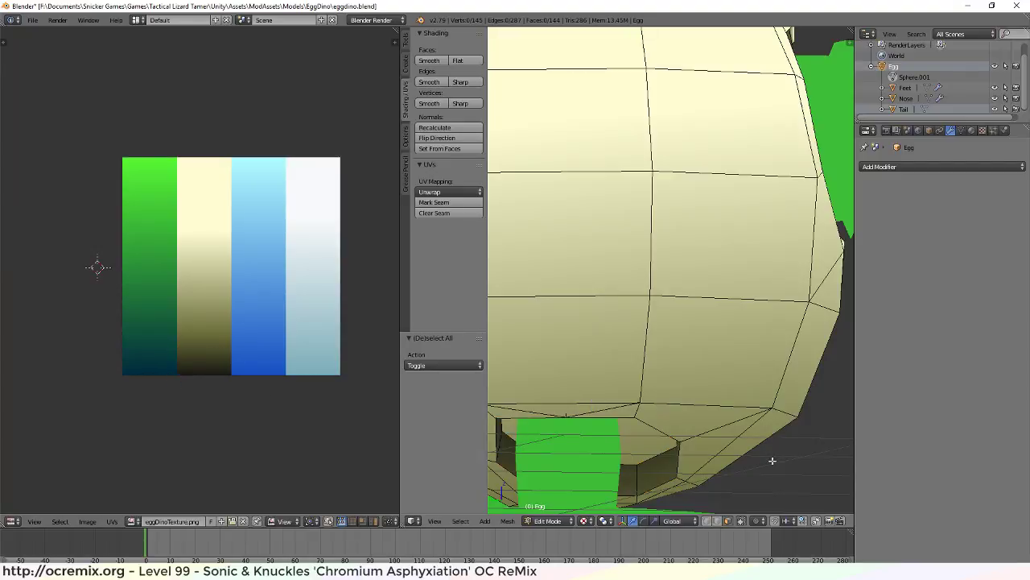
pyautogui.rightClick(633, 451)
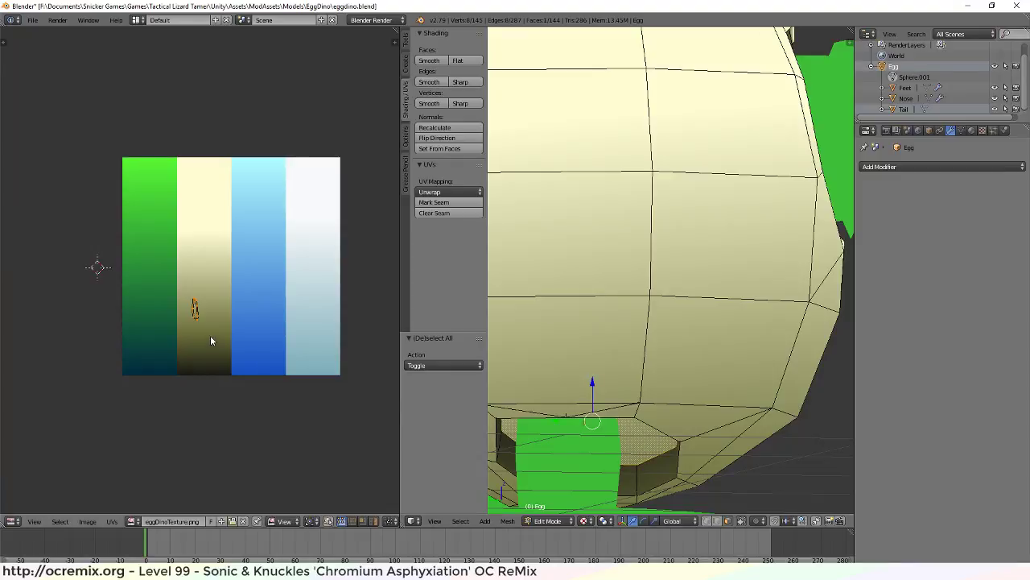
pyautogui.press('s')
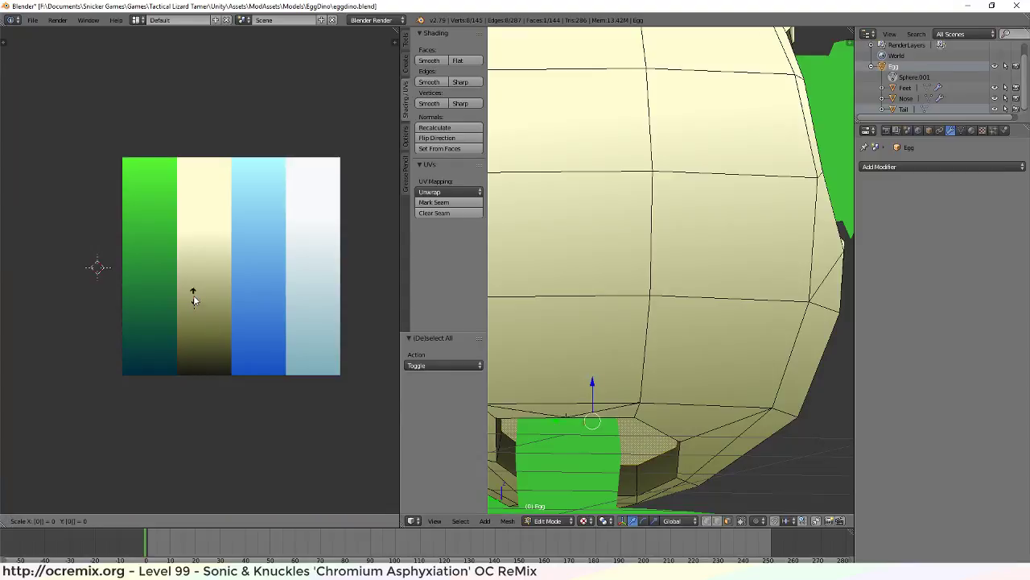
pyautogui.press('Return')
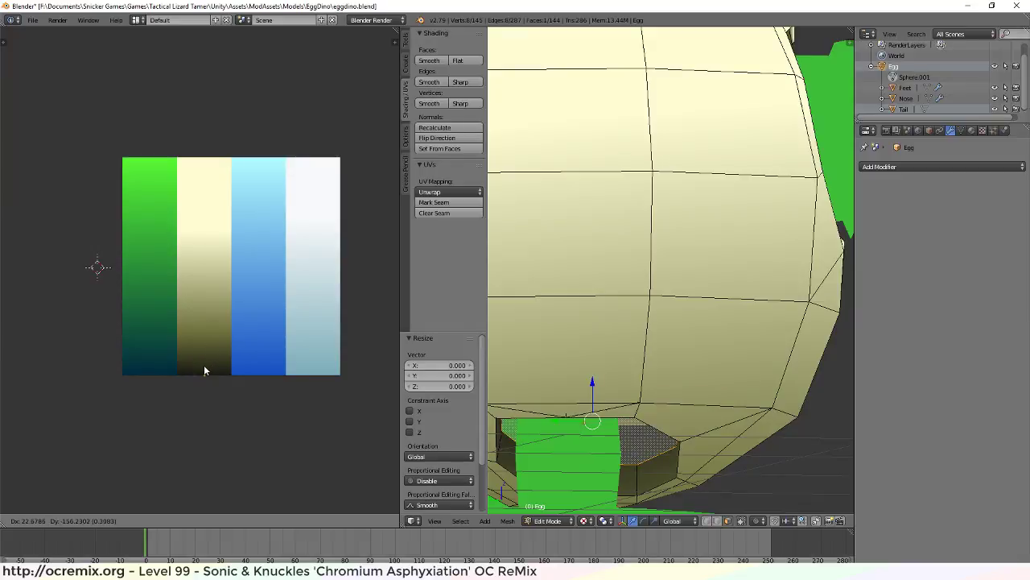
pyautogui.click(203, 361)
# Select the ring of faces around the green spike's base
pyautogui.scroll(-2, 717, 365)
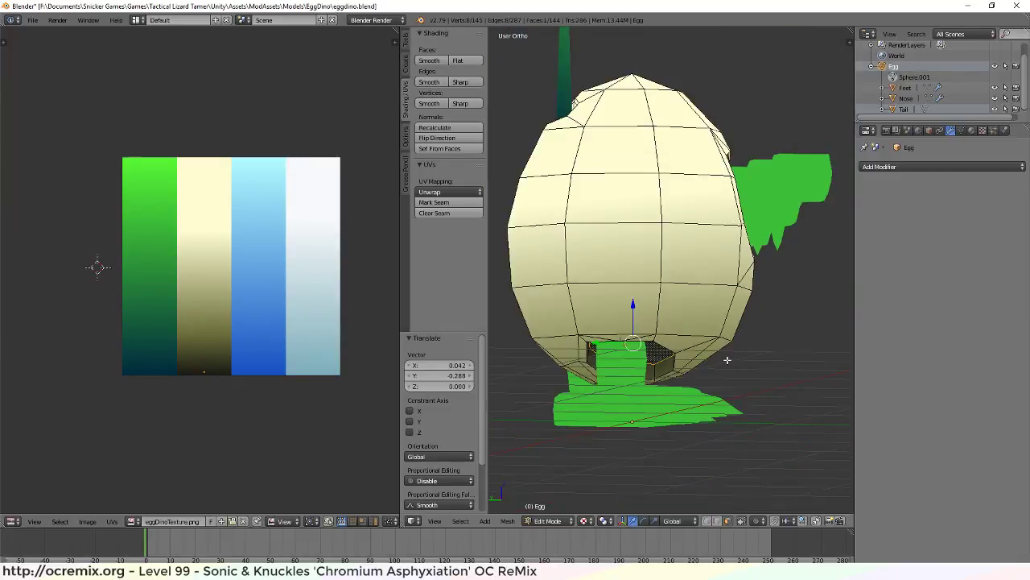
pyautogui.moveTo(717, 365); pyautogui.dragTo(656, 282, button='middle')
pyautogui.scroll(5, 654, 277)
pyautogui.scroll(2, 654, 277)
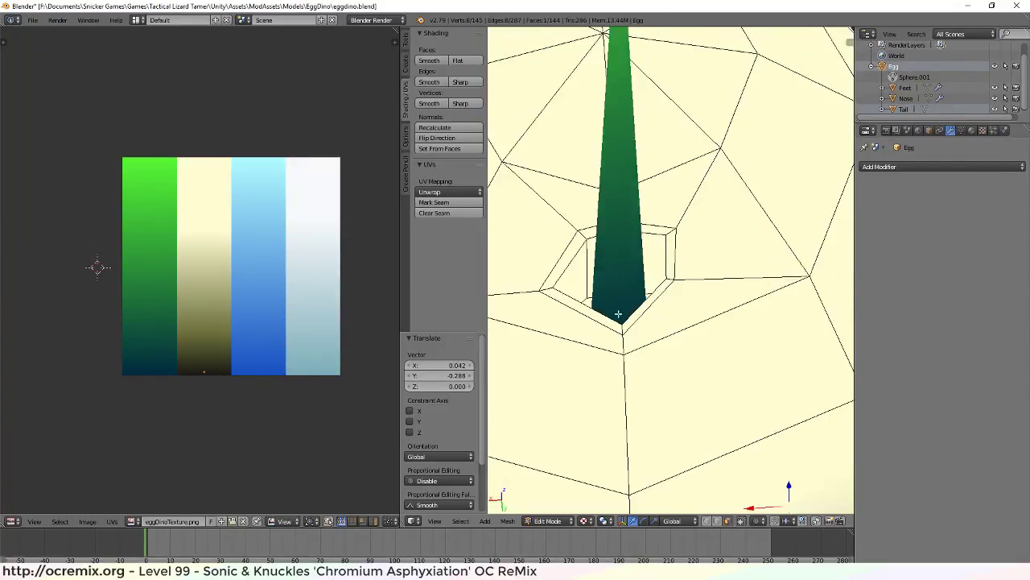
pyautogui.moveTo(618, 314); pyautogui.dragTo(631, 323, button='middle')
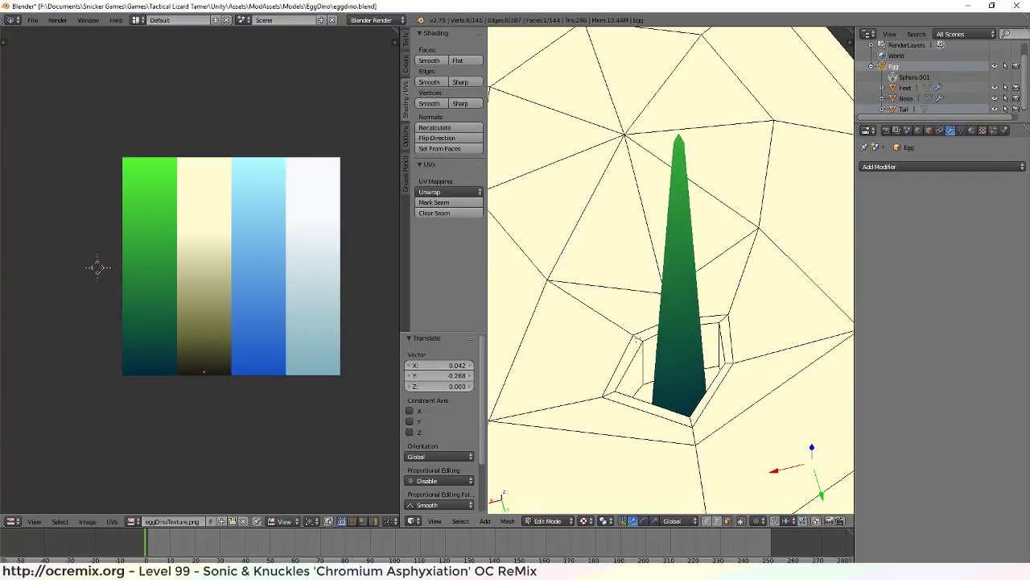
pyautogui.keyDown('alt'); pyautogui.rightClick(644, 374); pyautogui.keyUp('alt')
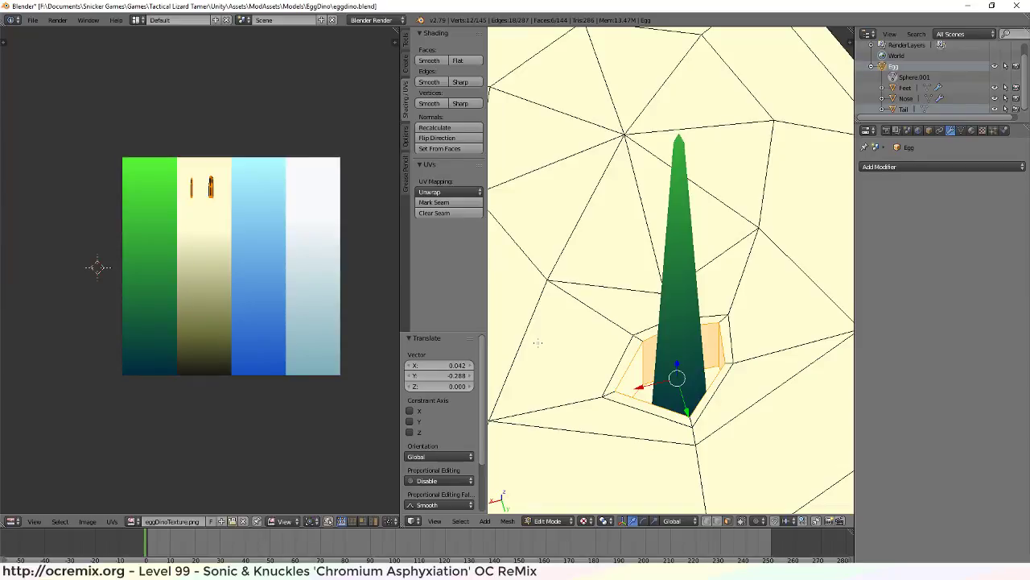
pyautogui.press('1')
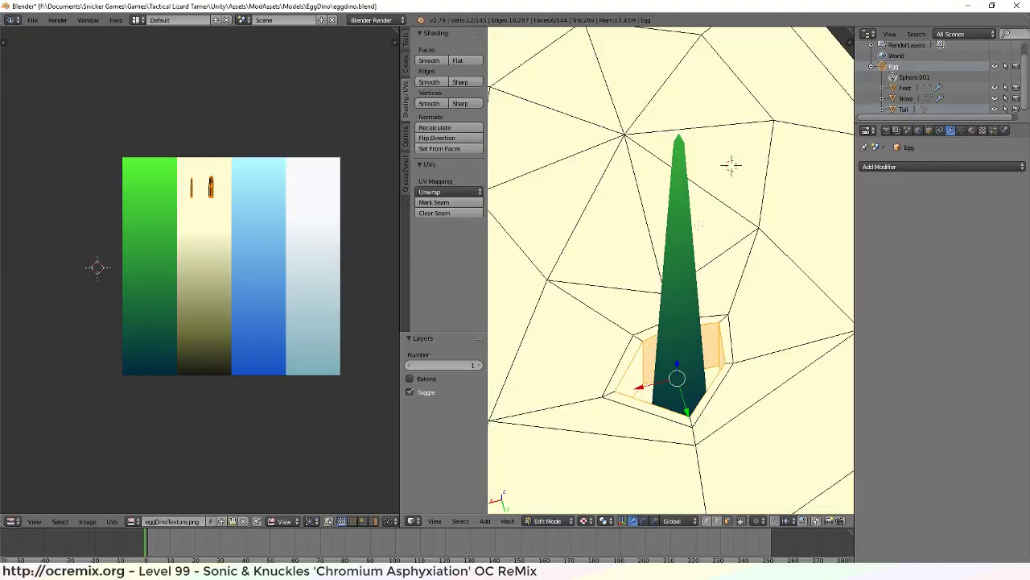
# Project the spike-base faces from Front Ortho into the beige strip's dark lower part, stretched vertically
pyautogui.press('KP_1')
pyautogui.scroll(-6, 731, 165)
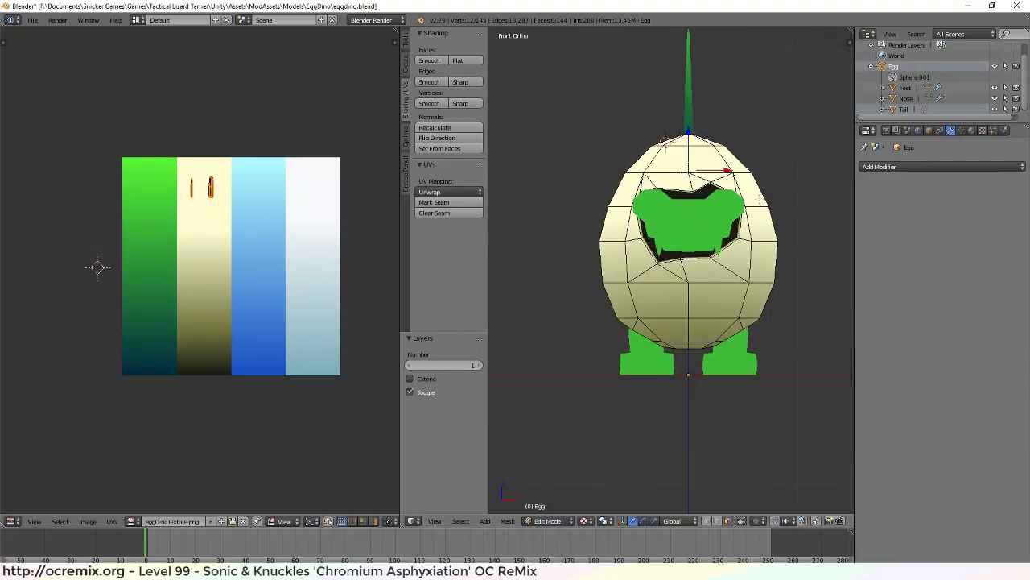
pyautogui.press('u')
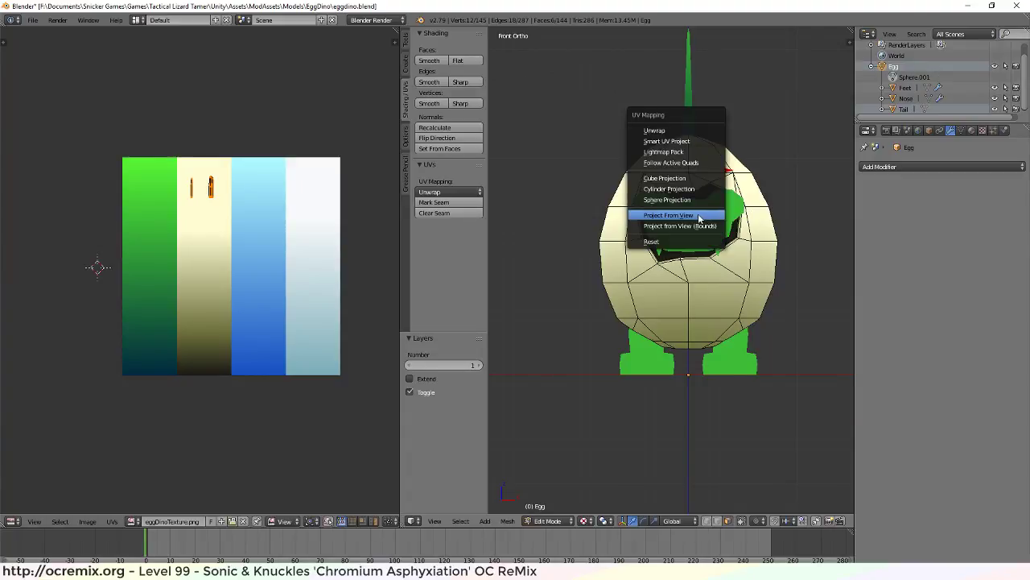
pyautogui.click(706, 214)
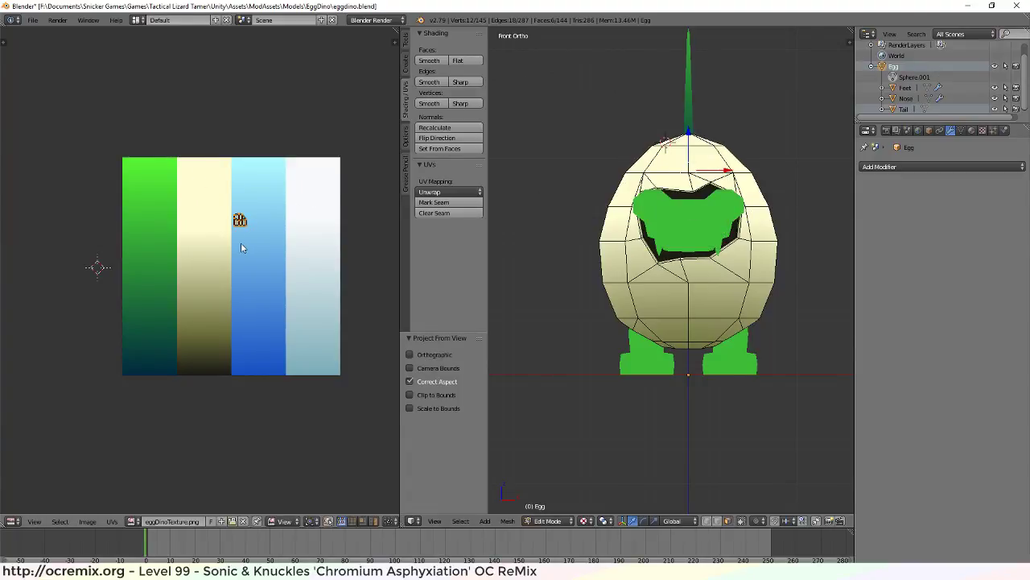
pyautogui.press('g')
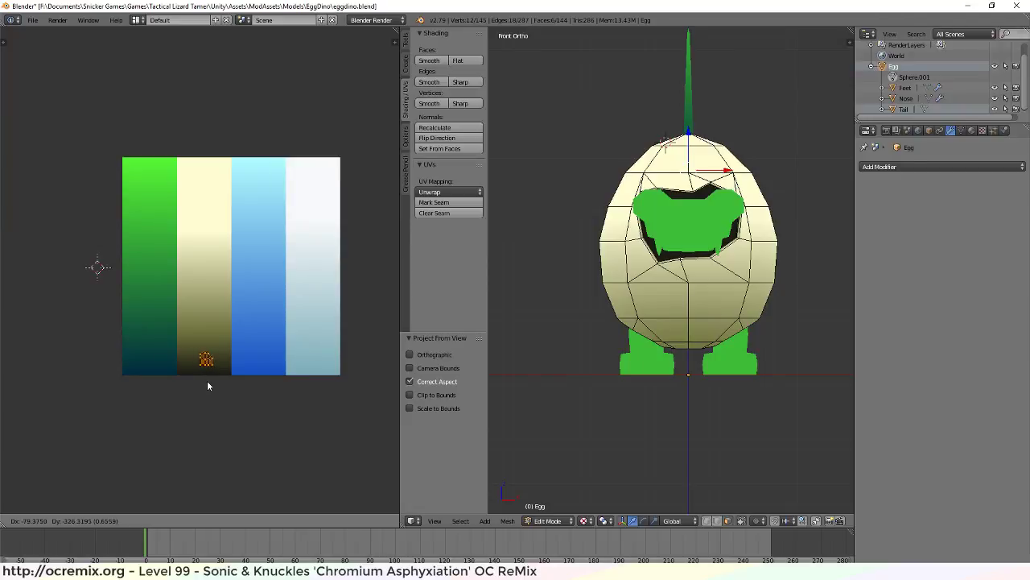
pyautogui.click(208, 383)
pyautogui.press('s')
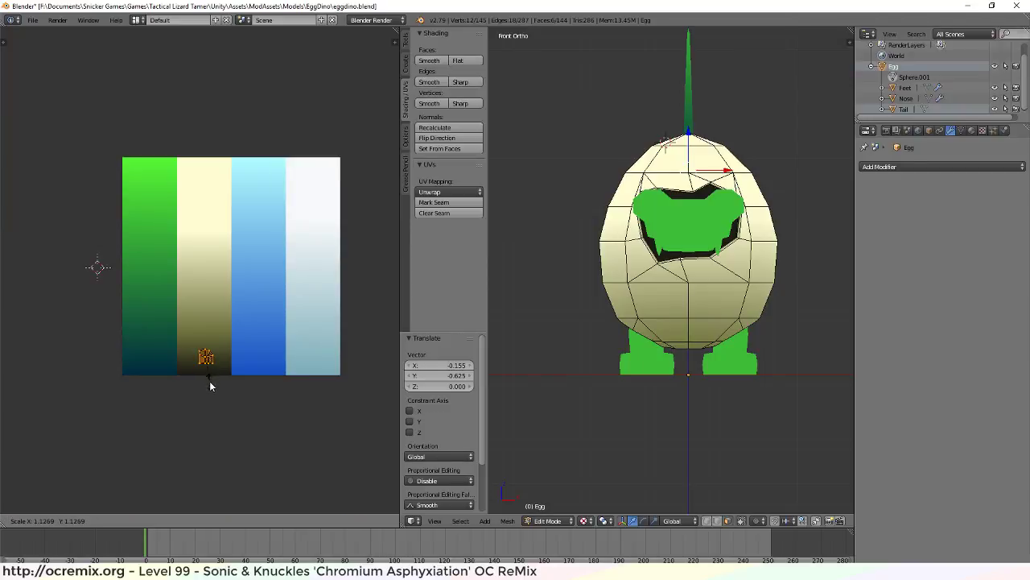
pyautogui.press('y')
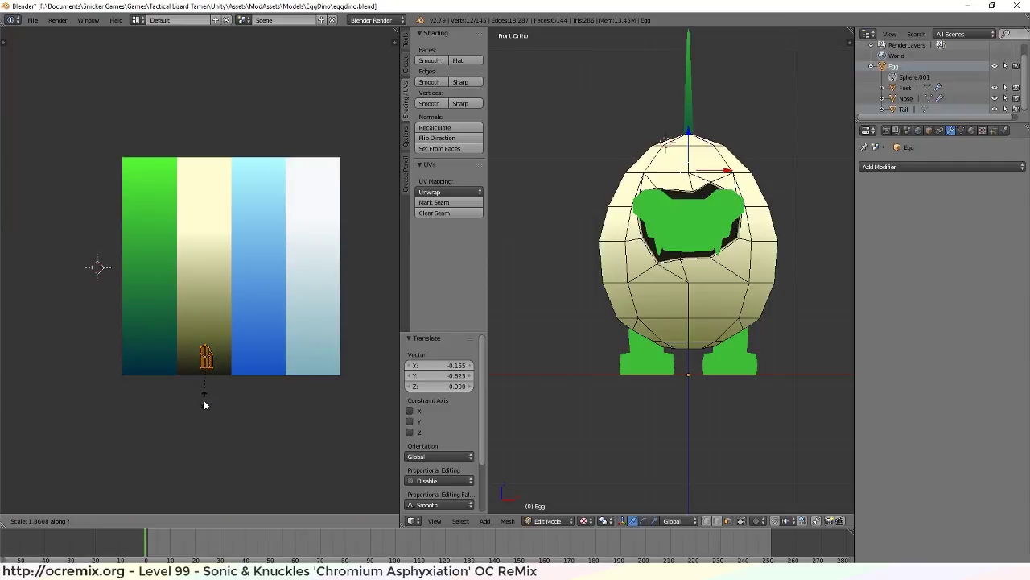
pyautogui.click(202, 416)
# Select the hole-wall faces beside the spike and grow the selection around the rim
pyautogui.moveTo(748, 266); pyautogui.dragTo(835, 286, button='middle')
pyautogui.scroll(6, 835, 286)
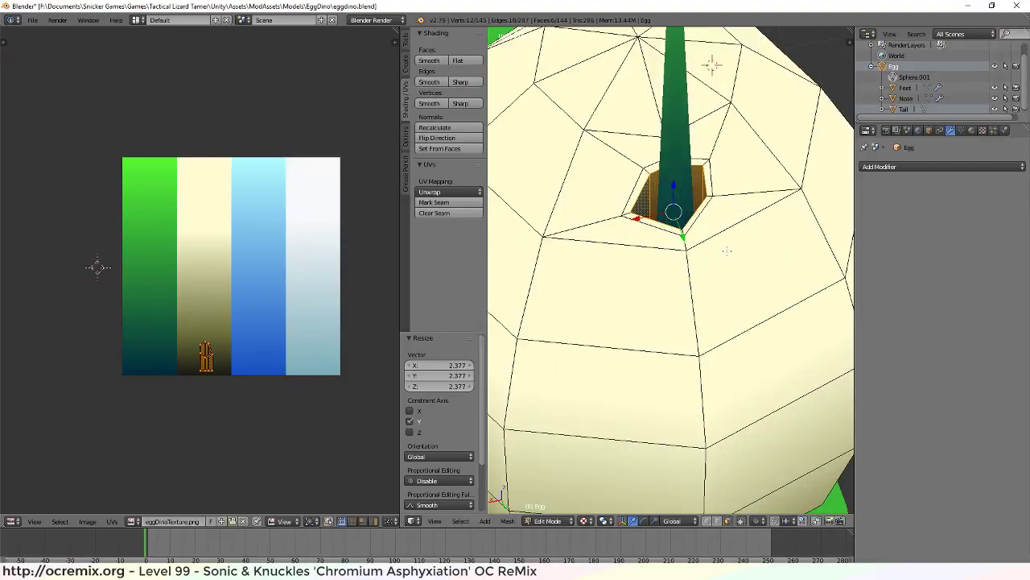
pyautogui.moveTo(682, 248); pyautogui.dragTo(699, 303, button='middle')
pyautogui.press('a')
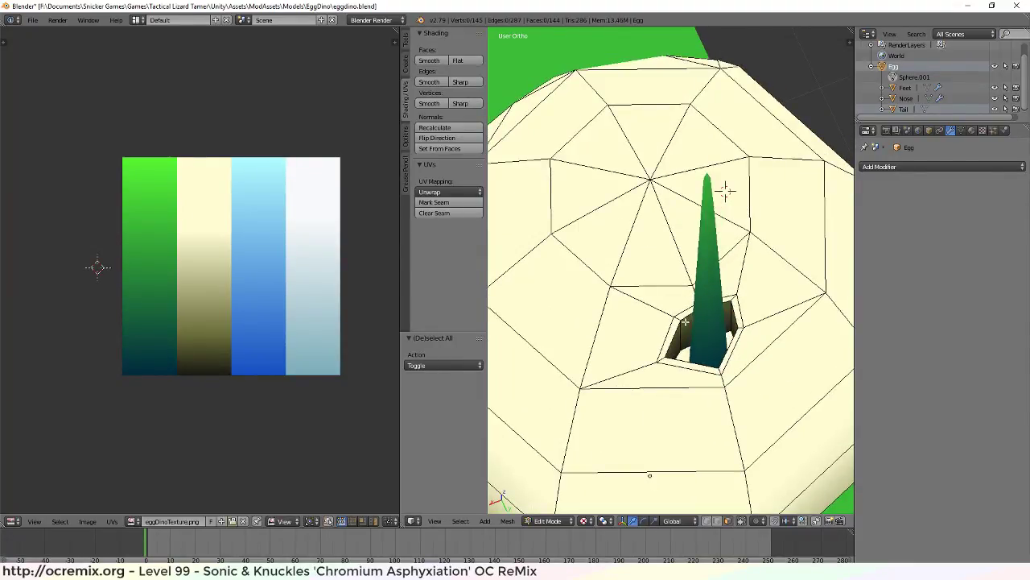
pyautogui.keyDown('alt'); pyautogui.rightClick(677, 330); pyautogui.keyUp('alt')
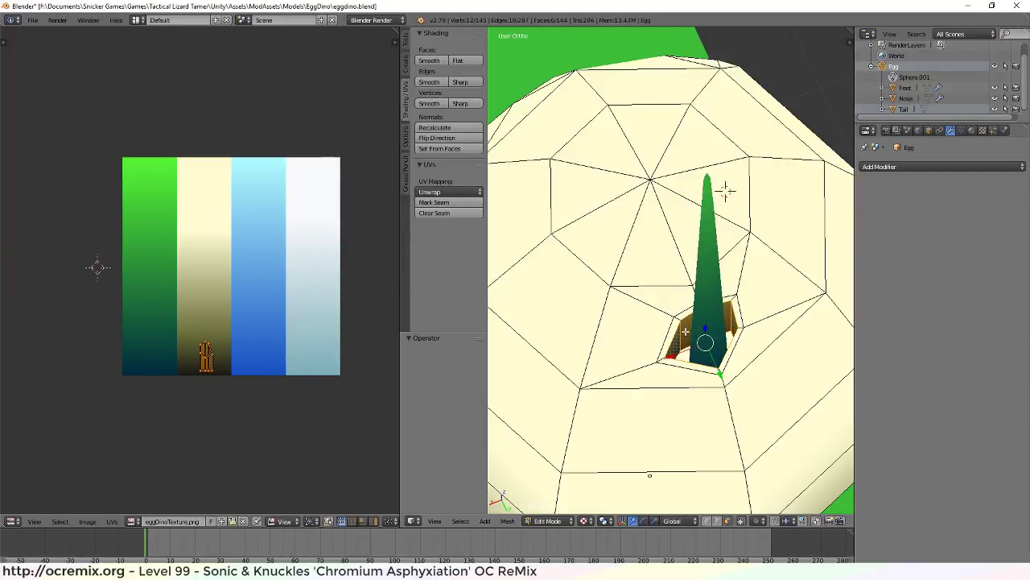
pyautogui.press('ctrl+KP_Add')
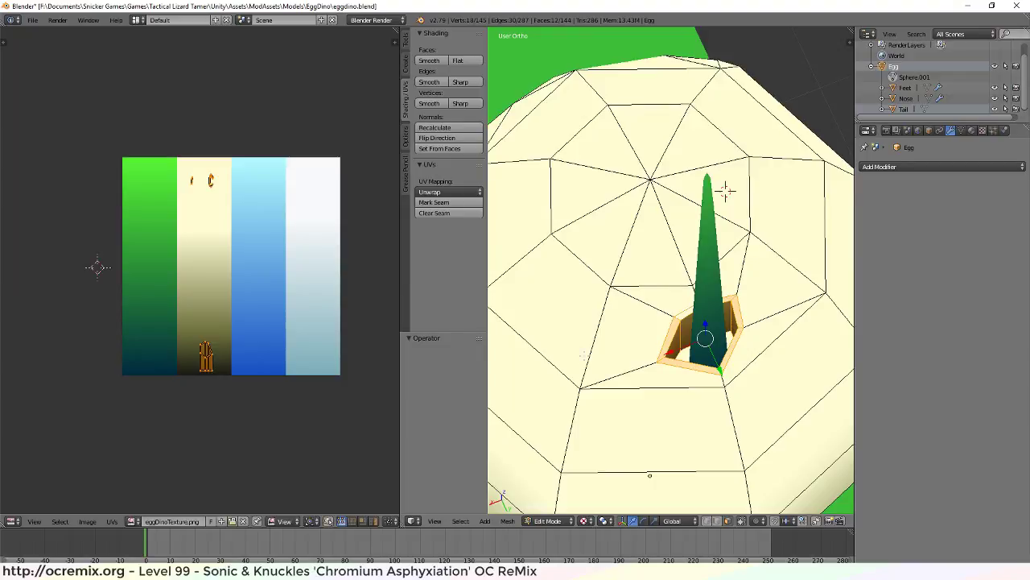
pyautogui.press('KP_1')
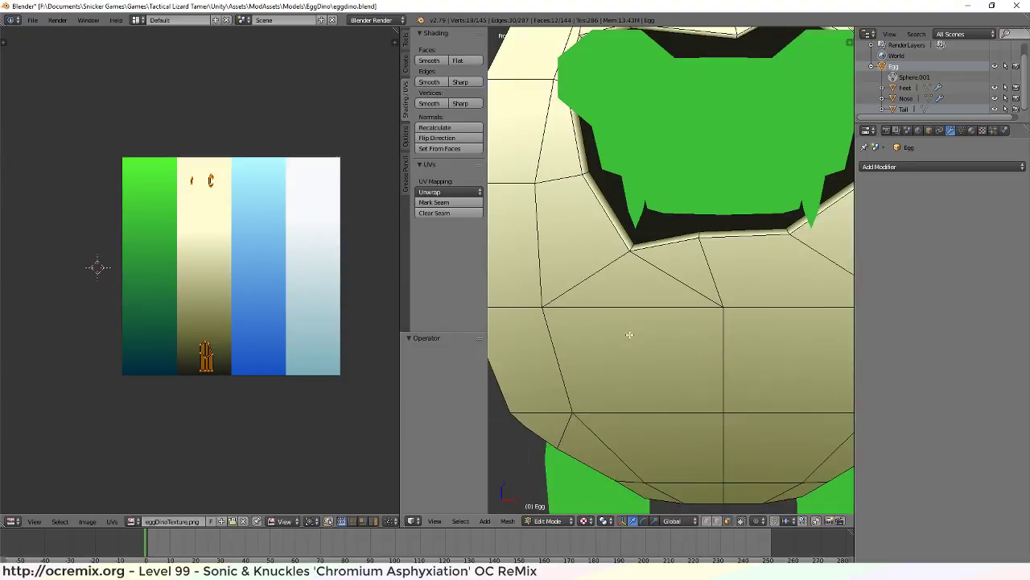
# Project the hole-rim faces into the beige strip's dark bottom and select the island's top edge
pyautogui.press('u')
pyautogui.click(627, 338)
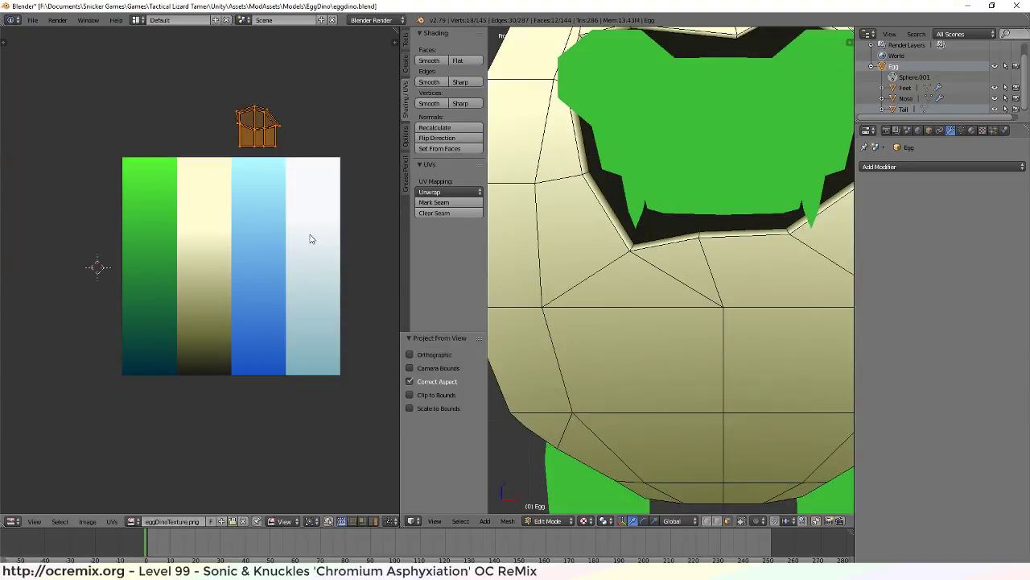
pyautogui.press('g')
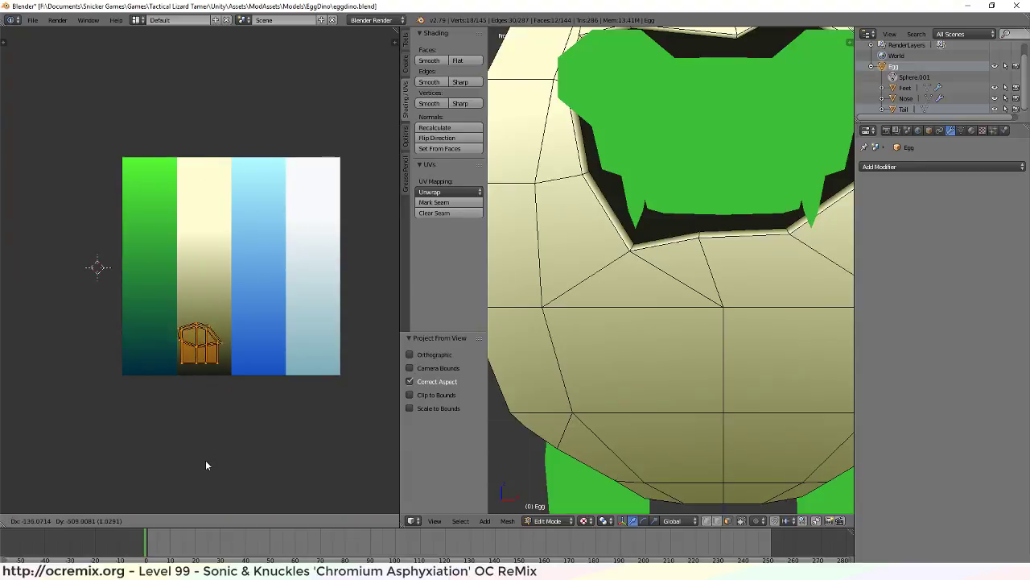
pyautogui.click(211, 471)
pyautogui.scroll(4, 202, 383)
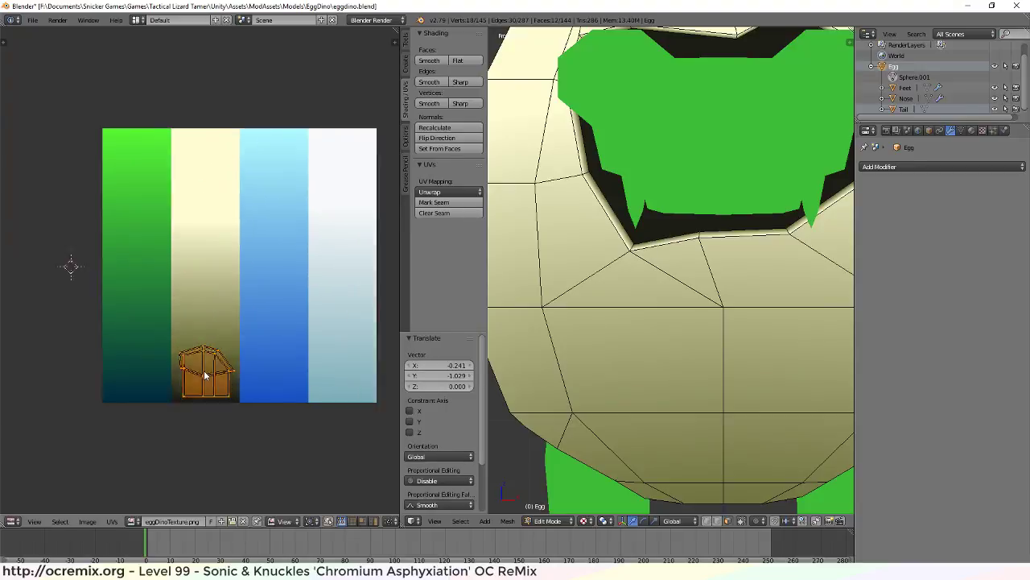
pyautogui.moveTo(208, 418); pyautogui.dragTo(213, 399, button='middle')
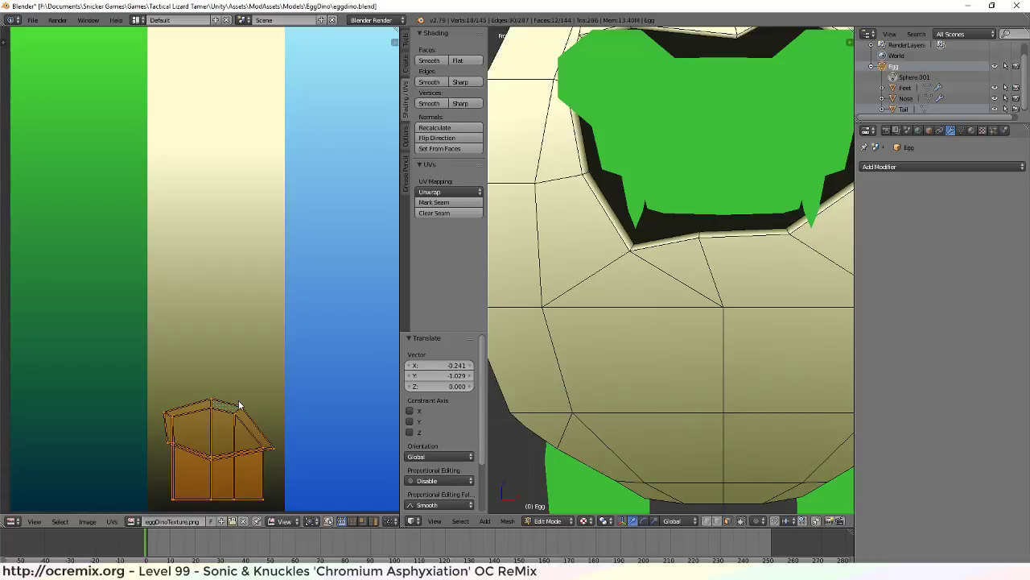
pyautogui.rightClick(246, 412)
pyautogui.scroll(-3, 245, 415)
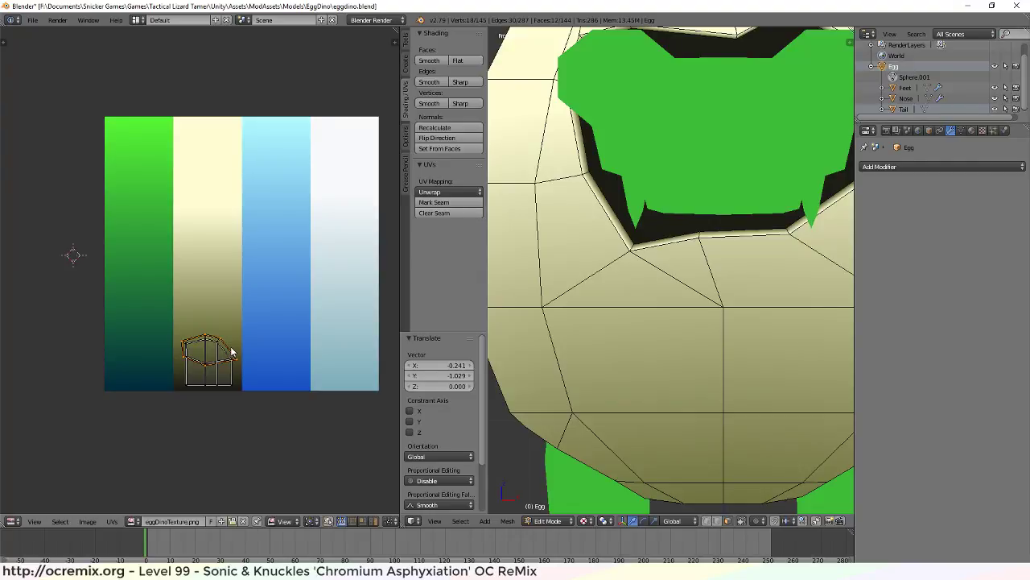
# Flatten the island's top edge and pull it up to the cream strip's light top
pyautogui.press('g')
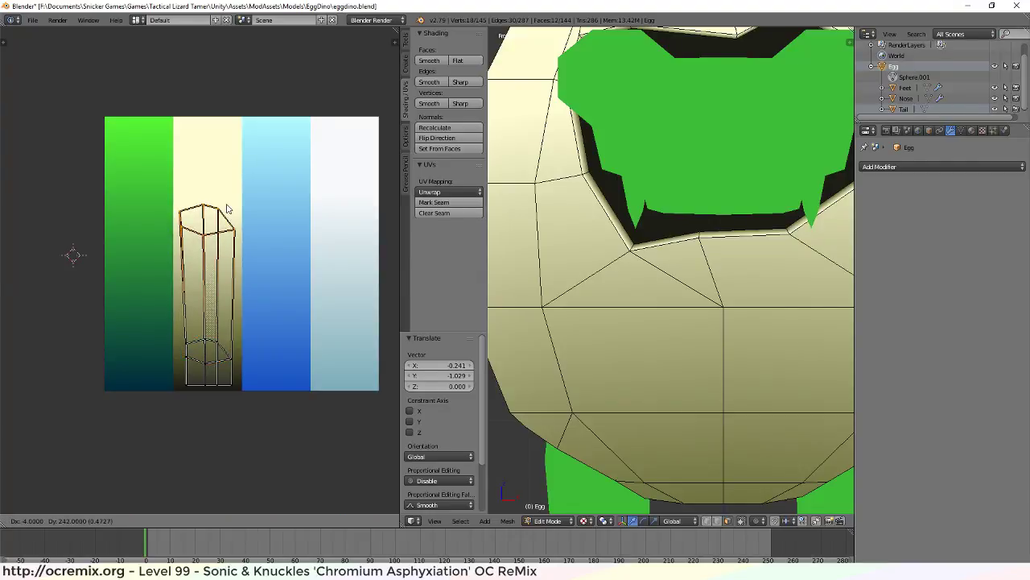
pyautogui.click(227, 209)
pyautogui.press('s')
pyautogui.press('0')
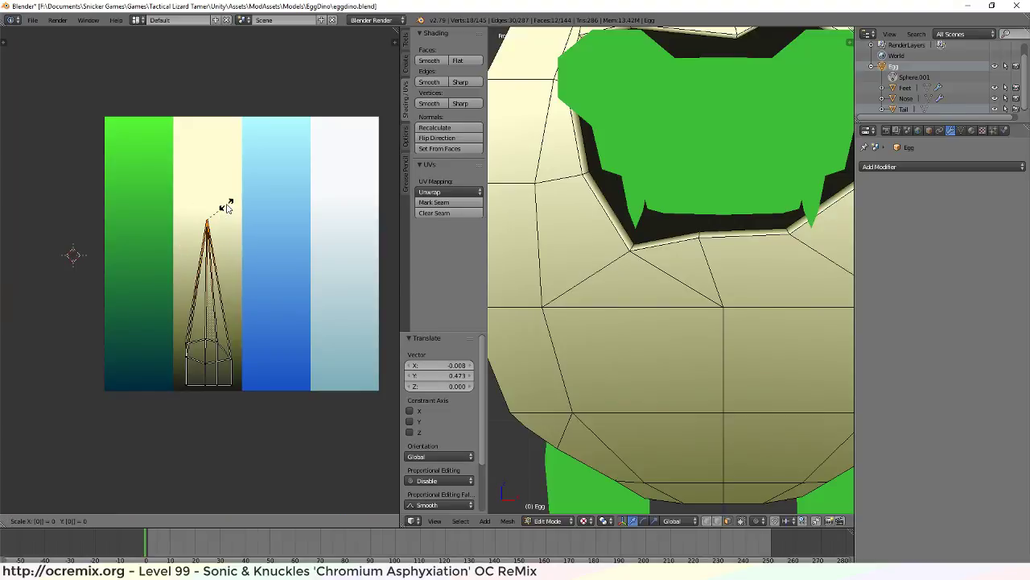
pyautogui.press('y')
pyautogui.press('Return')
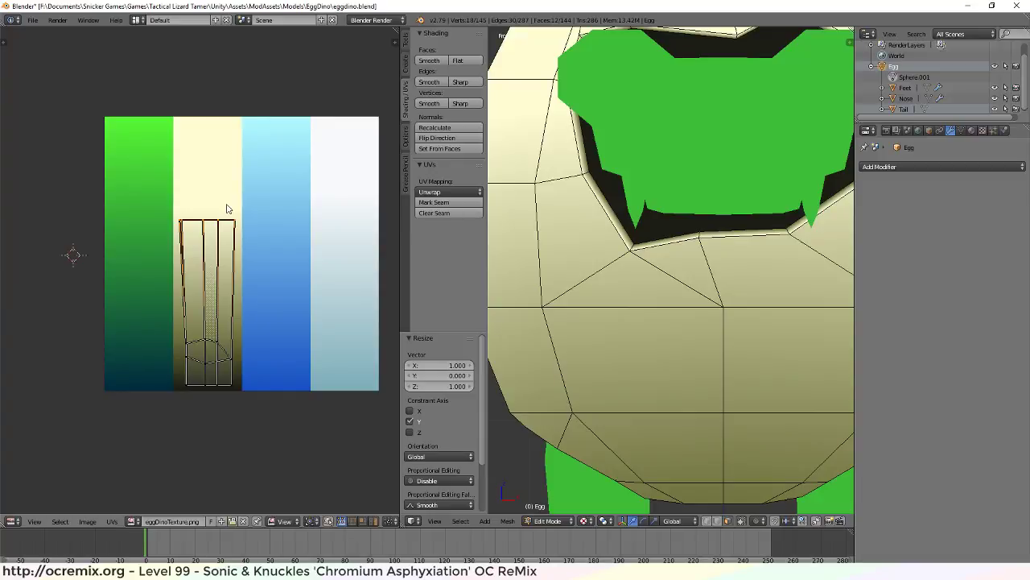
pyautogui.press('g')
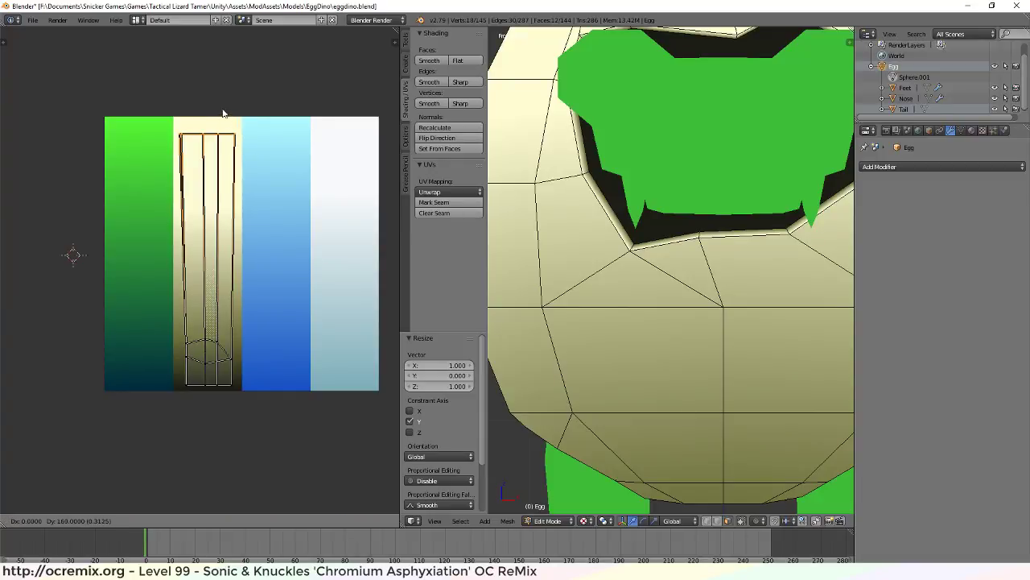
pyautogui.click(213, 61)
pyautogui.scroll(-3, 249, 211)
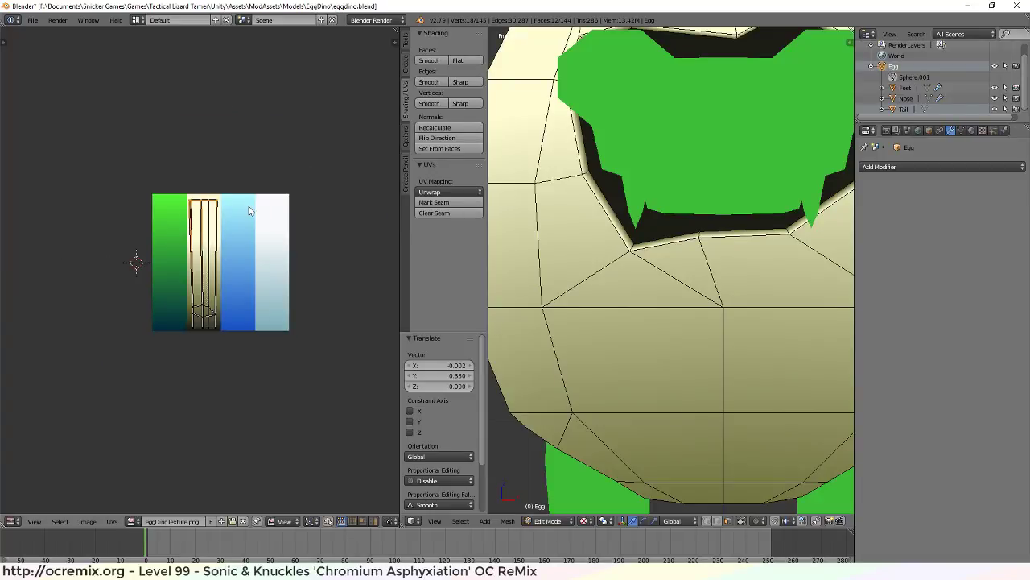
pyautogui.moveTo(709, 282); pyautogui.dragTo(969, 269, button='middle')
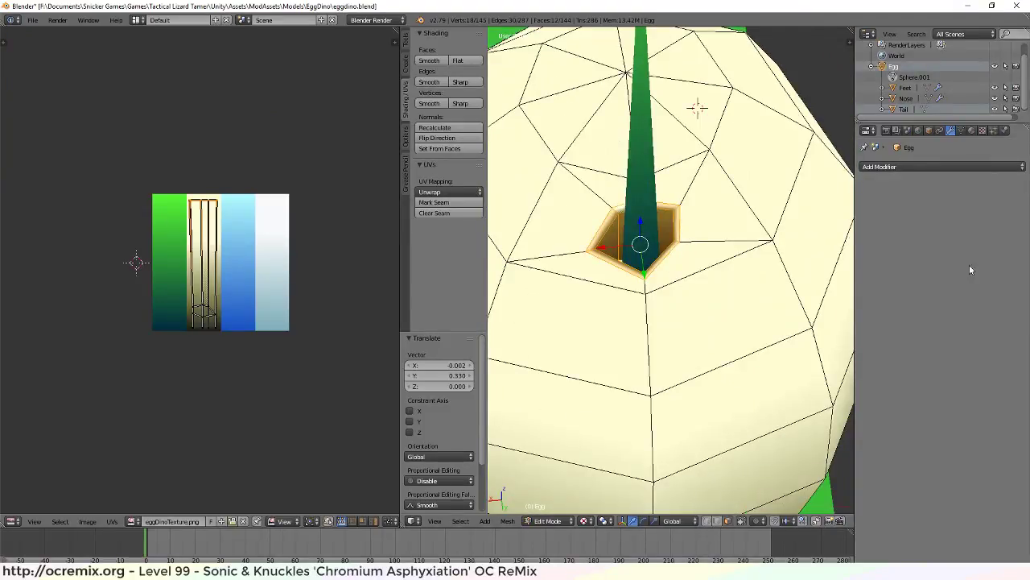
# Collapse the spike-base vertex's UV with S 0 and drop it at the cream strip's bottom
pyautogui.scroll(-3, 724, 265)
pyautogui.press('a')
pyautogui.moveTo(708, 322); pyautogui.dragTo(687, 243, button='middle')
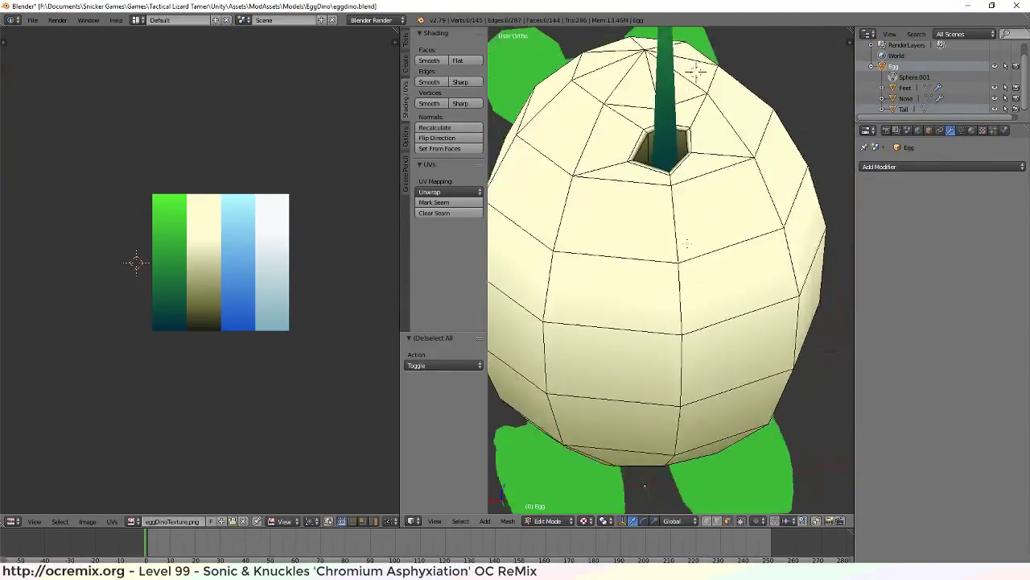
pyautogui.moveTo(697, 72); pyautogui.dragTo(650, 44, button='middle')
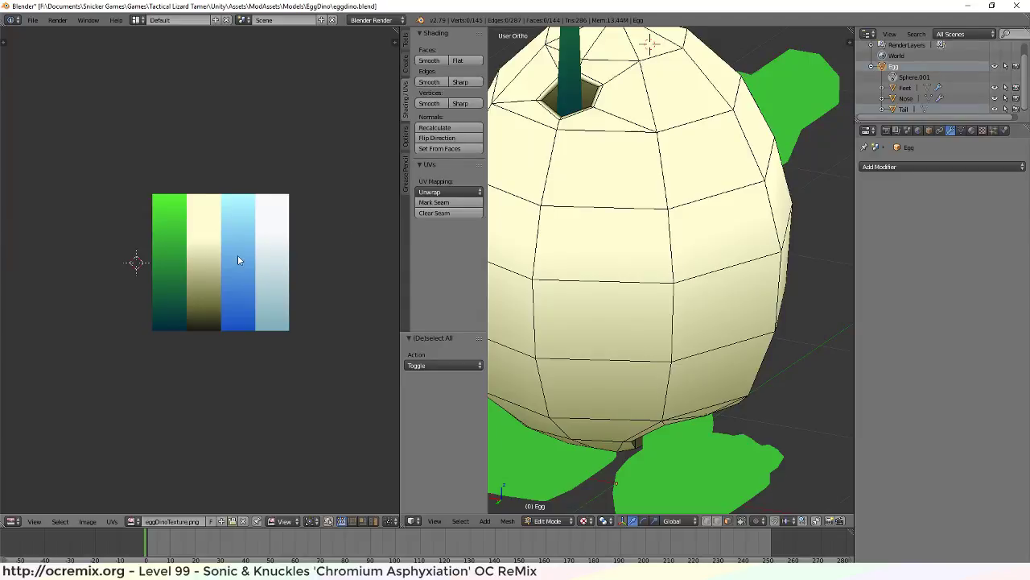
pyautogui.moveTo(651, 44); pyautogui.dragTo(675, 218, button='middle')
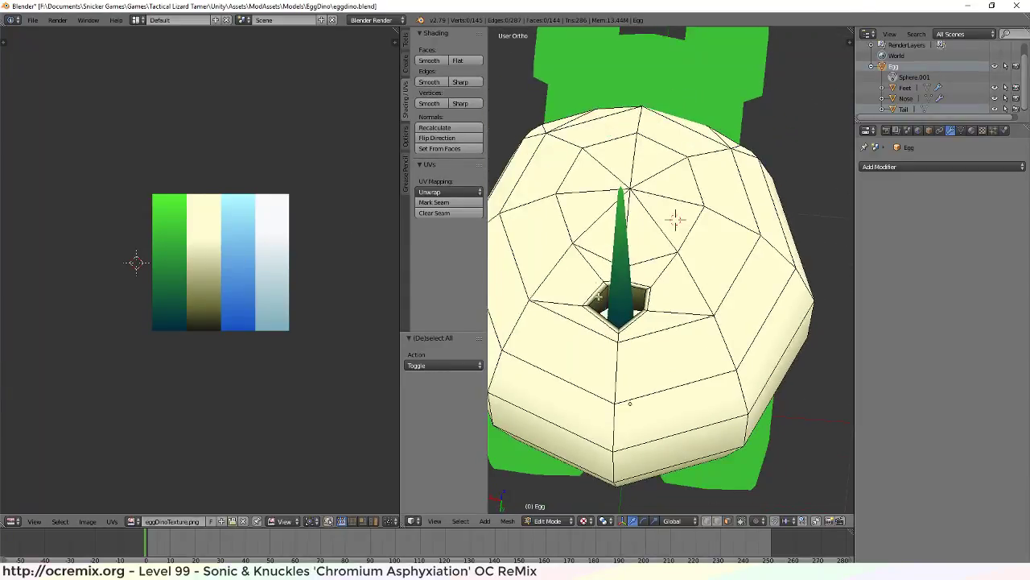
pyautogui.rightClick(620, 317)
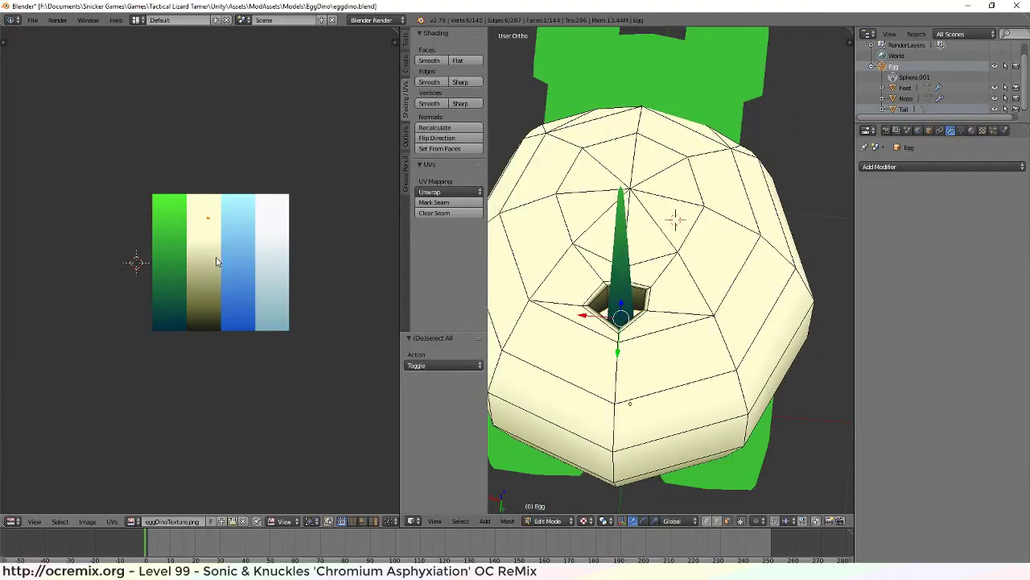
pyautogui.write('s0')
pyautogui.press('Return')
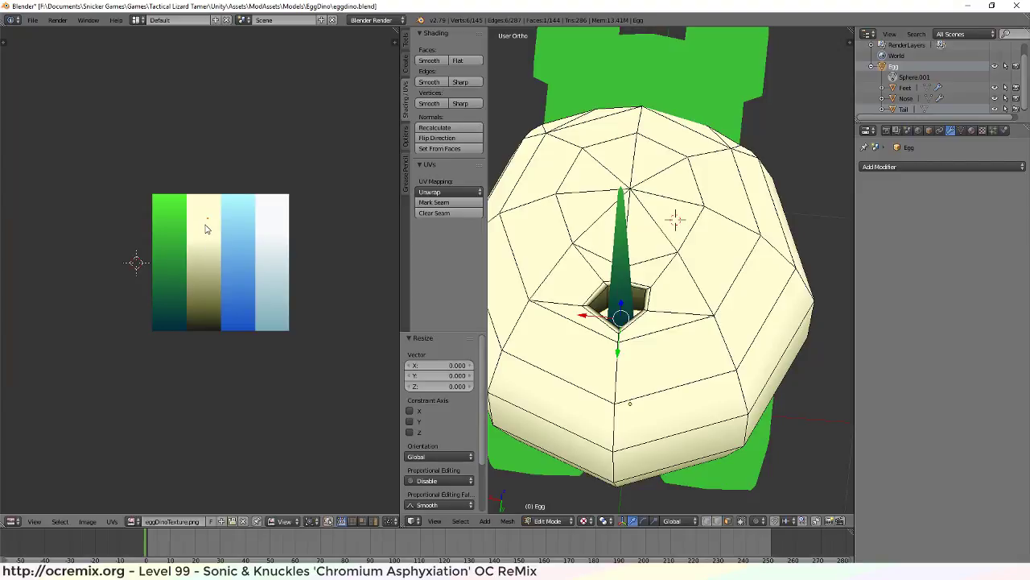
pyautogui.press('g')
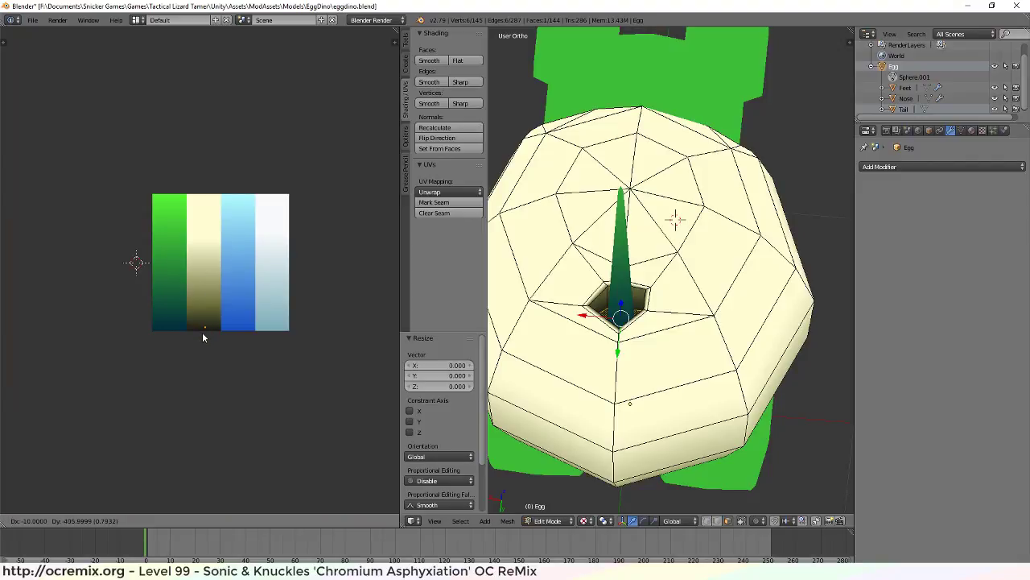
pyautogui.click(203, 335)
# Deselect the mesh and orbit to inspect the egg's right side
pyautogui.scroll(-2, 668, 274)
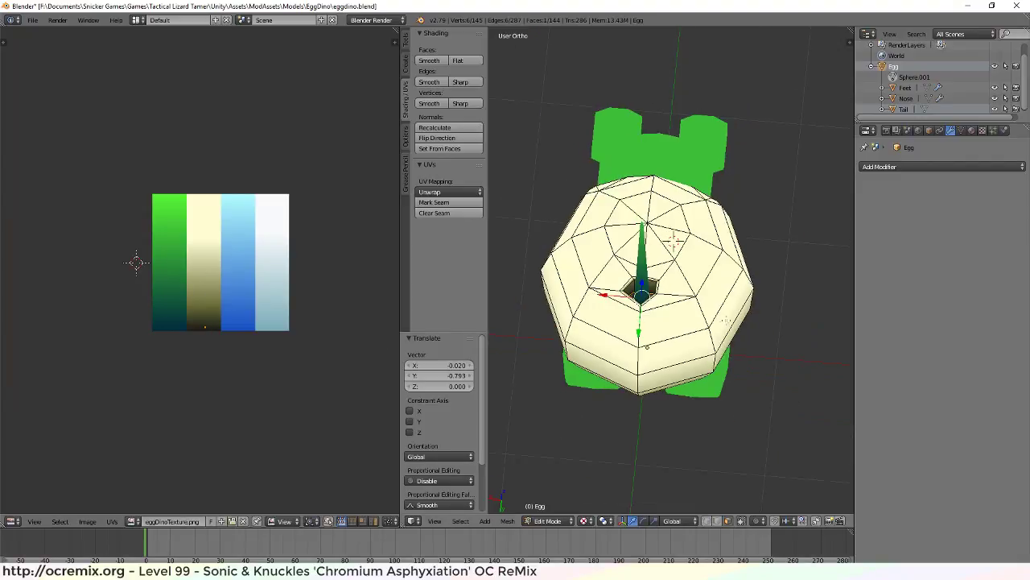
pyautogui.press('a')
pyautogui.moveTo(673, 239); pyautogui.dragTo(811, 284, button='middle')
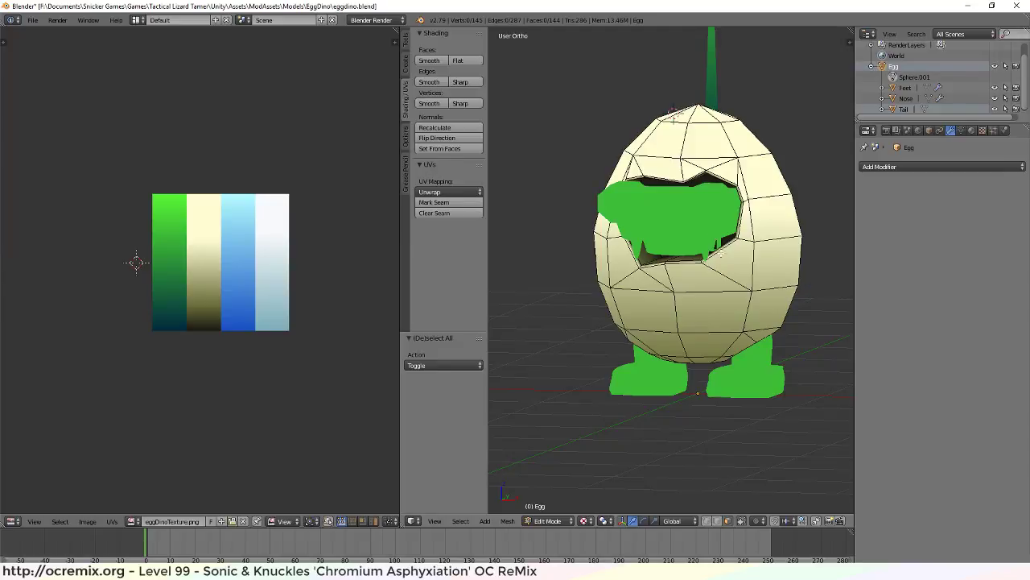
pyautogui.scroll(6, 721, 254)
pyautogui.moveTo(753, 218); pyautogui.dragTo(678, 244, button='middle')
pyautogui.scroll(-5, 676, 248)
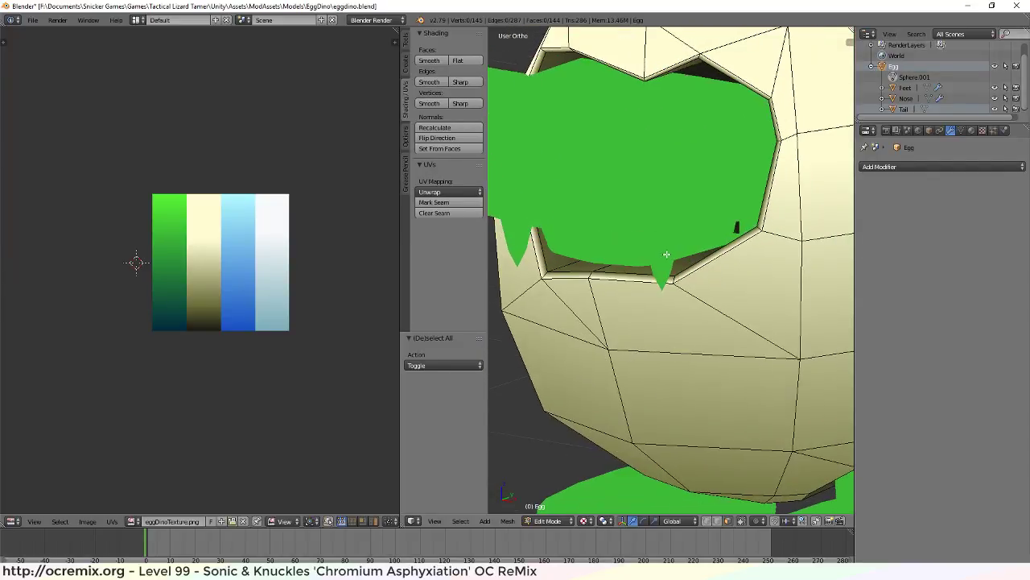
pyautogui.scroll(-1, 667, 253)
pyautogui.scroll(2, 661, 254)
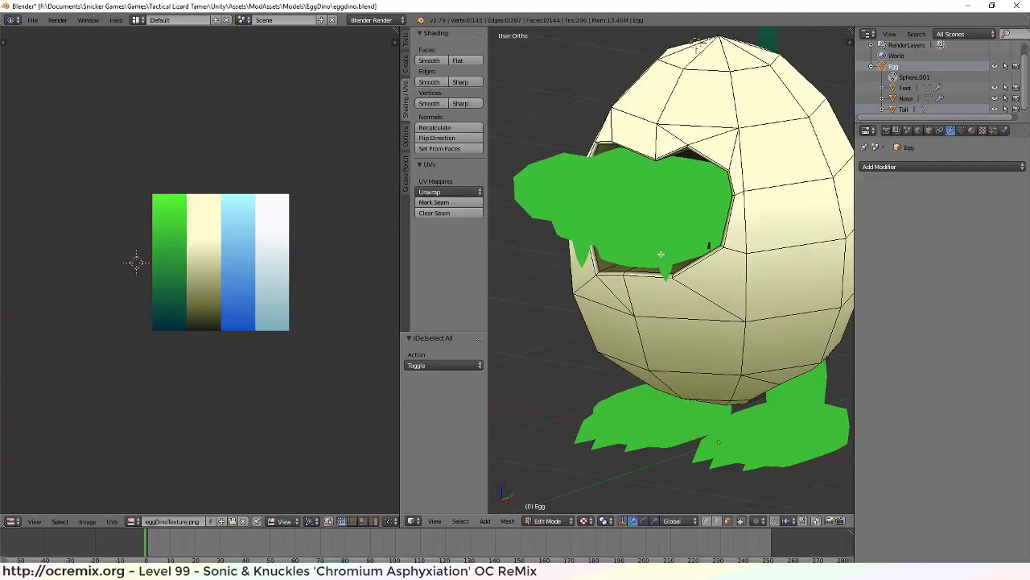
pyautogui.scroll(-3, 660, 255)
pyautogui.scroll(2, 658, 255)
# Save eggdino.blend, overwriting the existing file
pyautogui.hotkey('ctrl', 's')
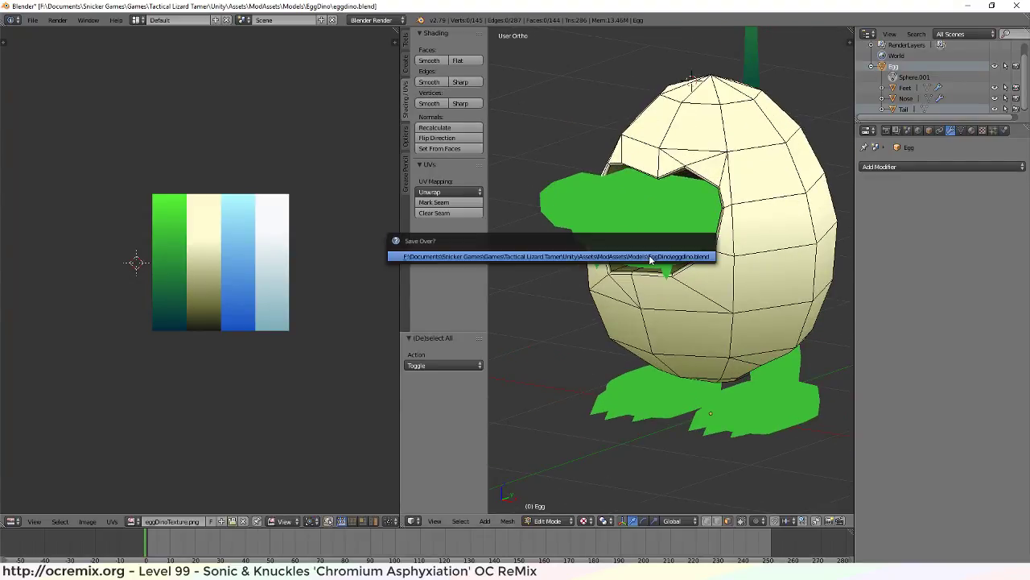
pyautogui.click(649, 257)
pyautogui.moveTo(657, 232); pyautogui.dragTo(789, 206, button='middle')
# Select the connected egg faces, pick one UV island, and nudge it slightly upward
pyautogui.rightClick(693, 296)
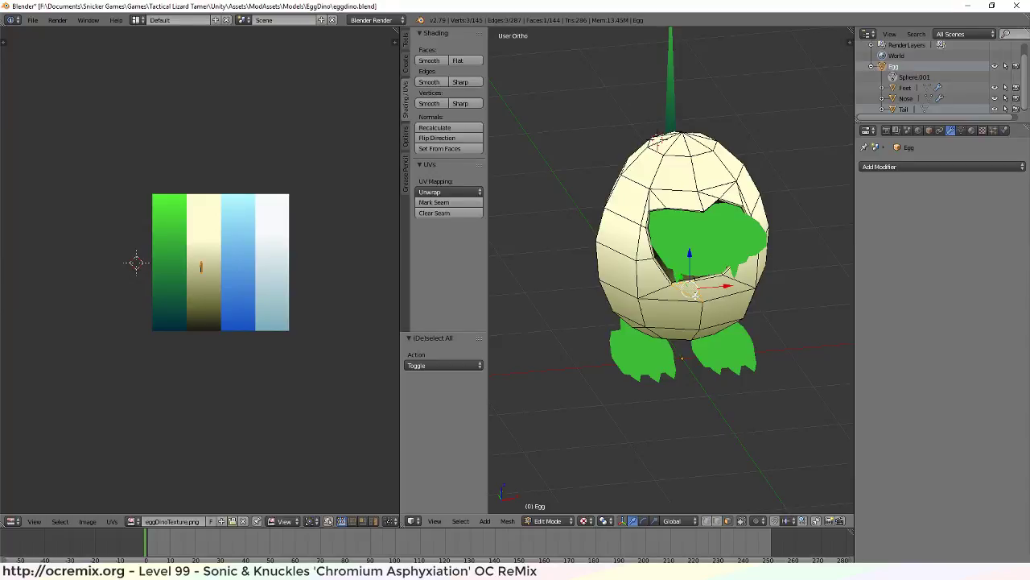
pyautogui.hotkey('ctrl', 'l')
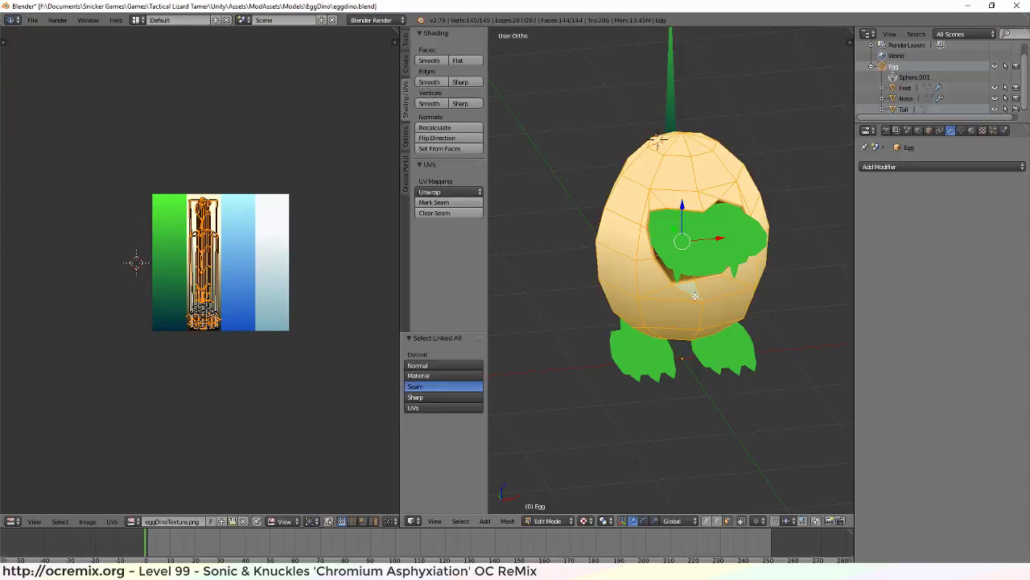
pyautogui.scroll(4, 205, 294)
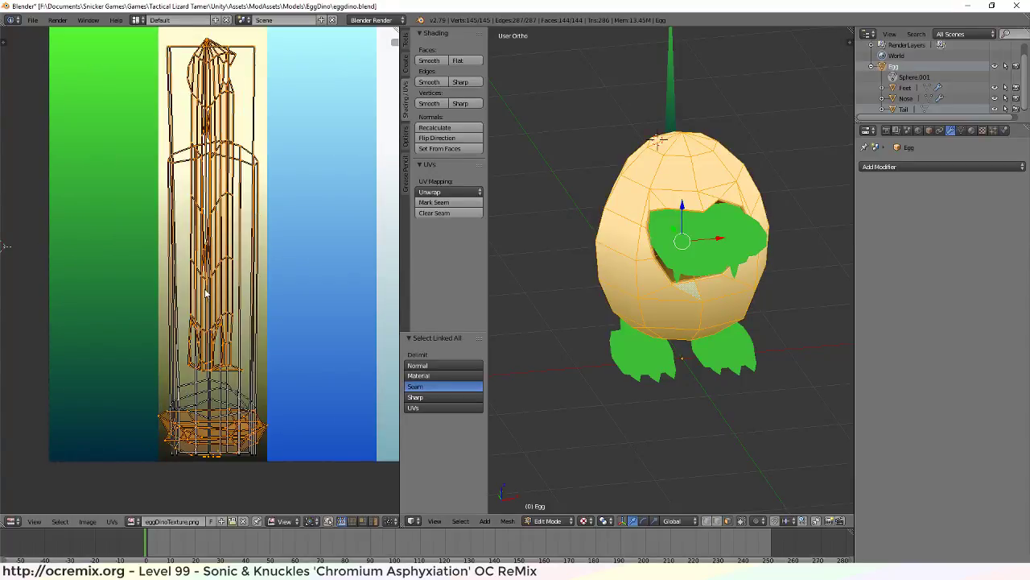
pyautogui.rightClick(235, 95)
pyautogui.press('l')
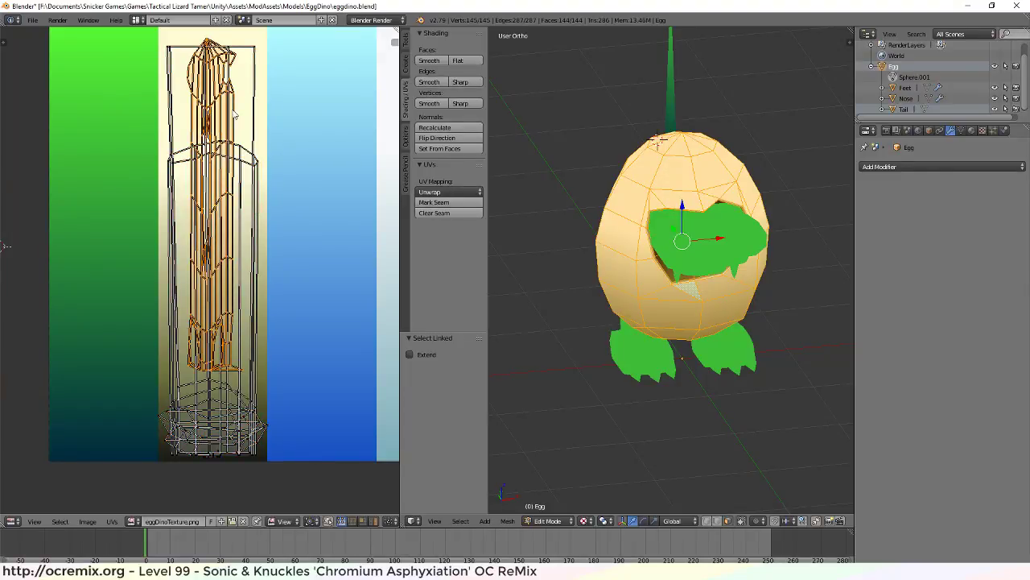
pyautogui.scroll(-1, 235, 128)
pyautogui.scroll(-2, 236, 128)
pyautogui.scroll(2, 236, 128)
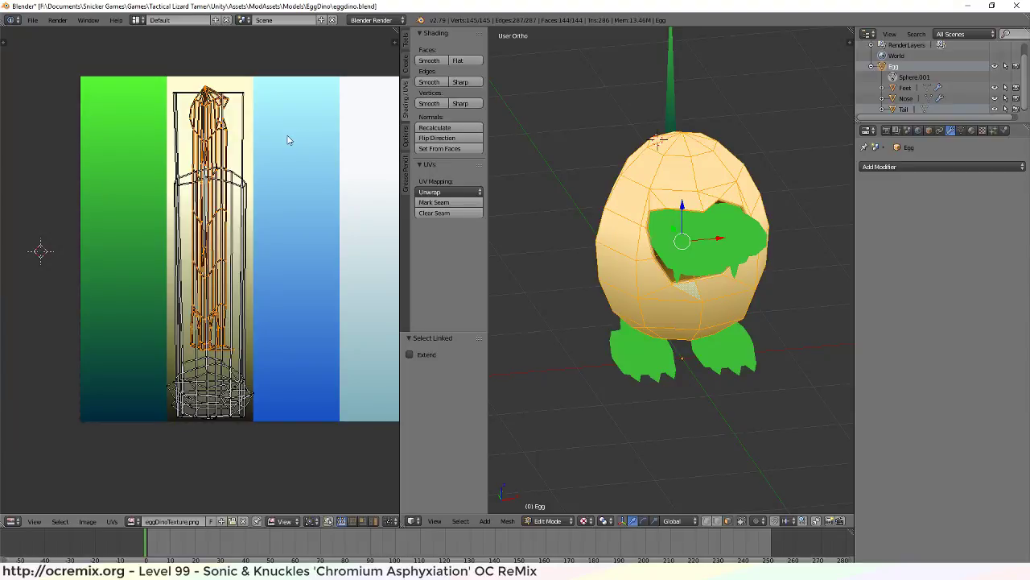
pyautogui.press('g')
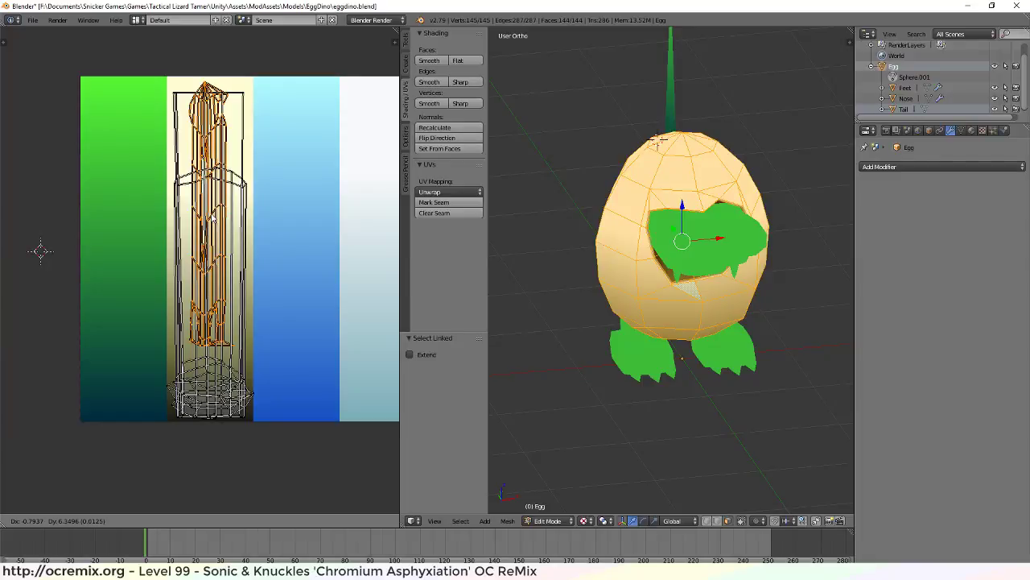
pyautogui.press('Return')
pyautogui.moveTo(684, 354); pyautogui.dragTo(590, 326, button='middle')
# Orbit around the egg to inspect it and select the green mouth face
pyautogui.press('a')
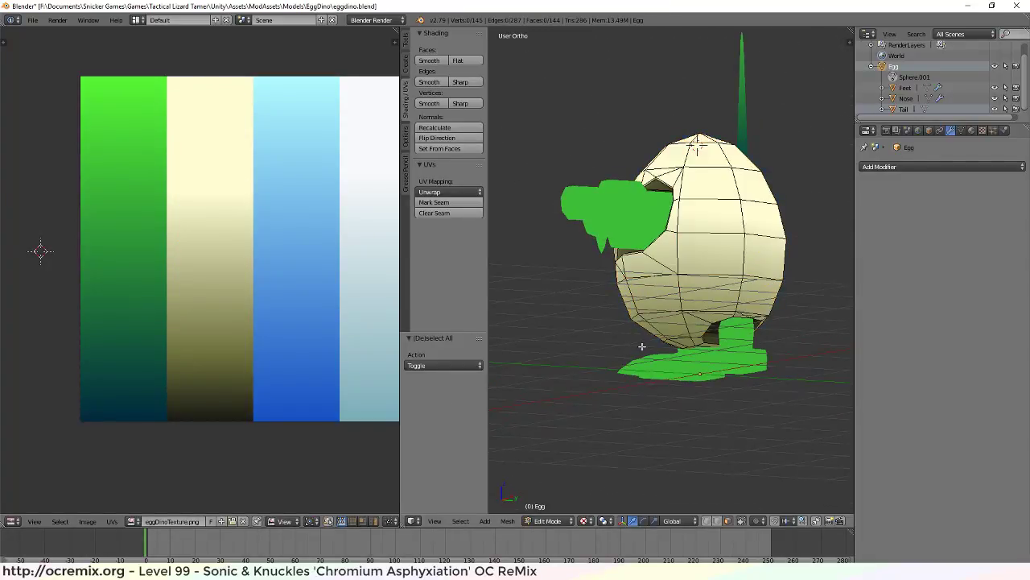
pyautogui.moveTo(642, 346); pyautogui.dragTo(639, 405, button='middle')
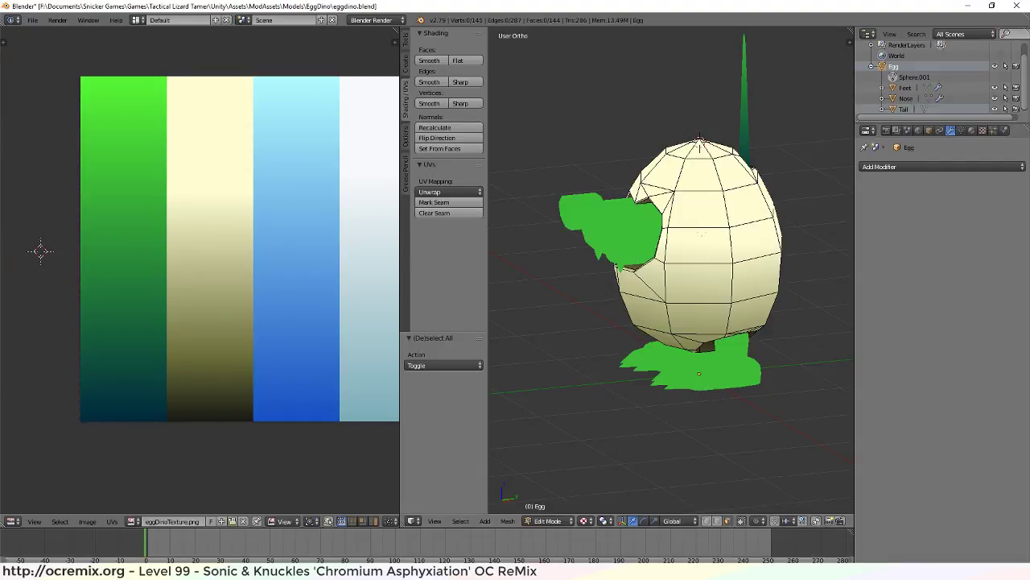
pyautogui.moveTo(663, 289); pyautogui.dragTo(678, 354, button='middle')
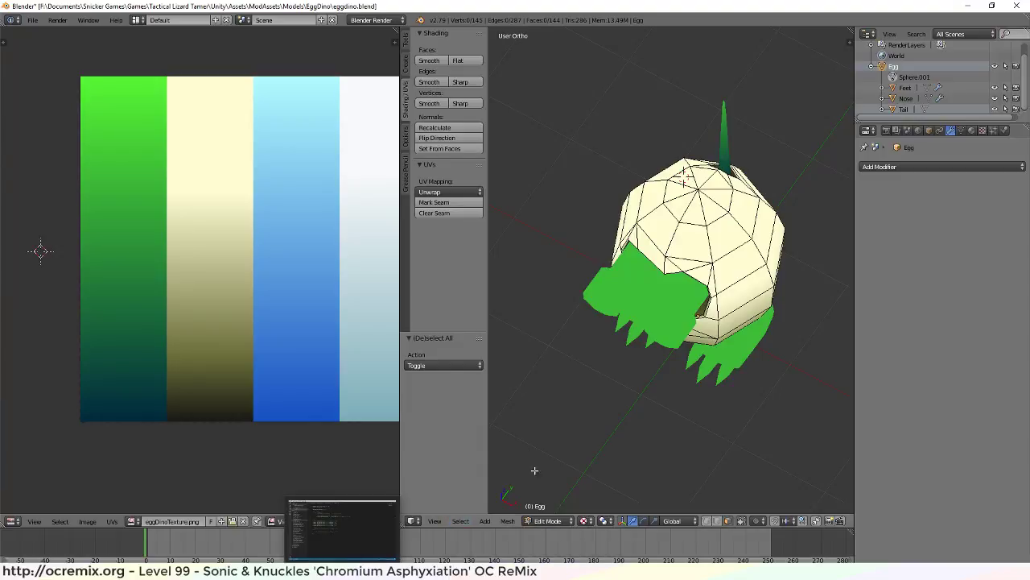
pyautogui.moveTo(597, 558)
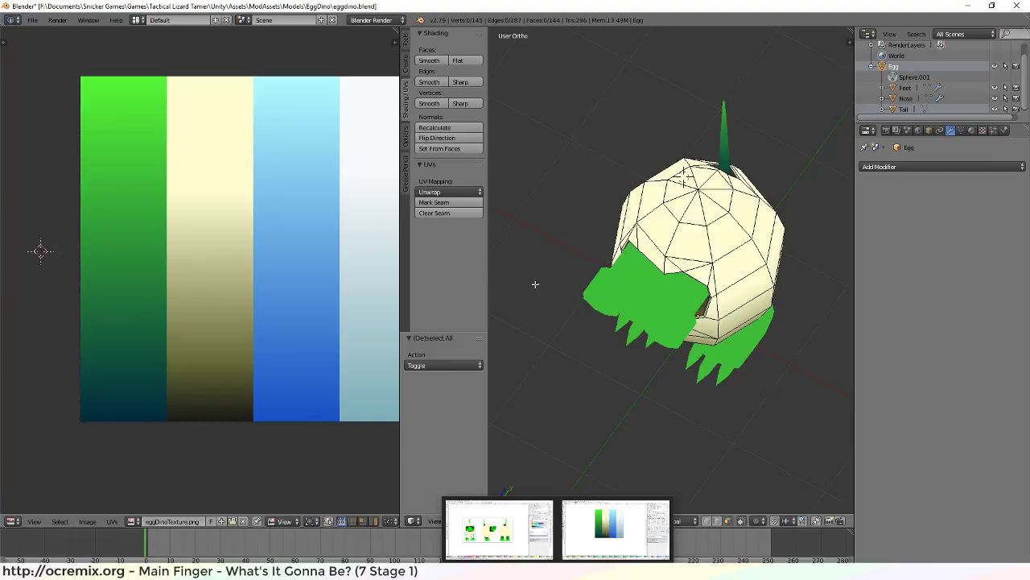
pyautogui.scroll(-1, 584, 345)
pyautogui.scroll(1, 636, 371)
pyautogui.moveTo(642, 374); pyautogui.dragTo(697, 318, button='middle')
pyautogui.rightClick(688, 242)
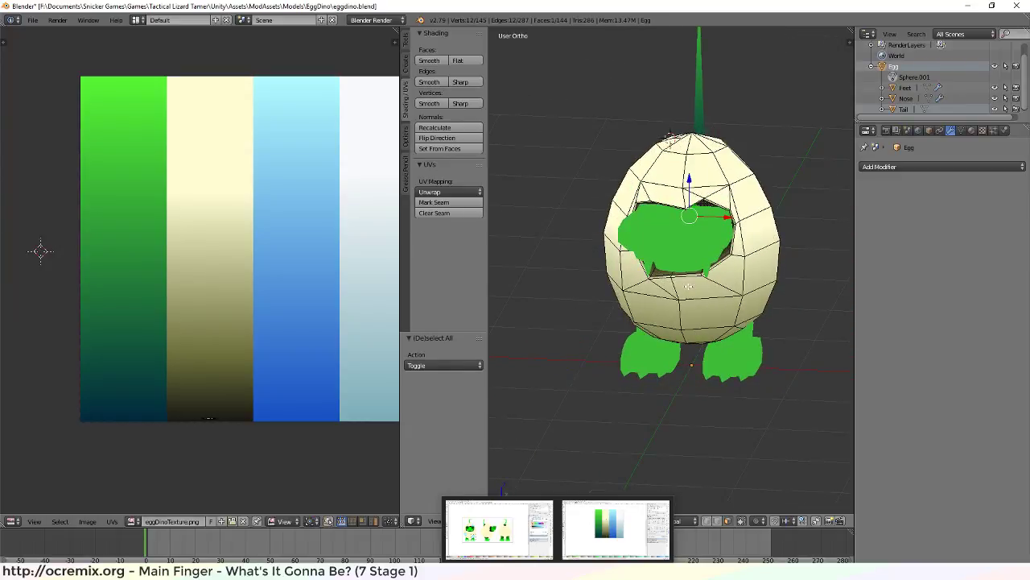
# Save over eggdino.blend and switch to the Unity editor
pyautogui.hotkey('ctrl', 's')
pyautogui.click(595, 378)
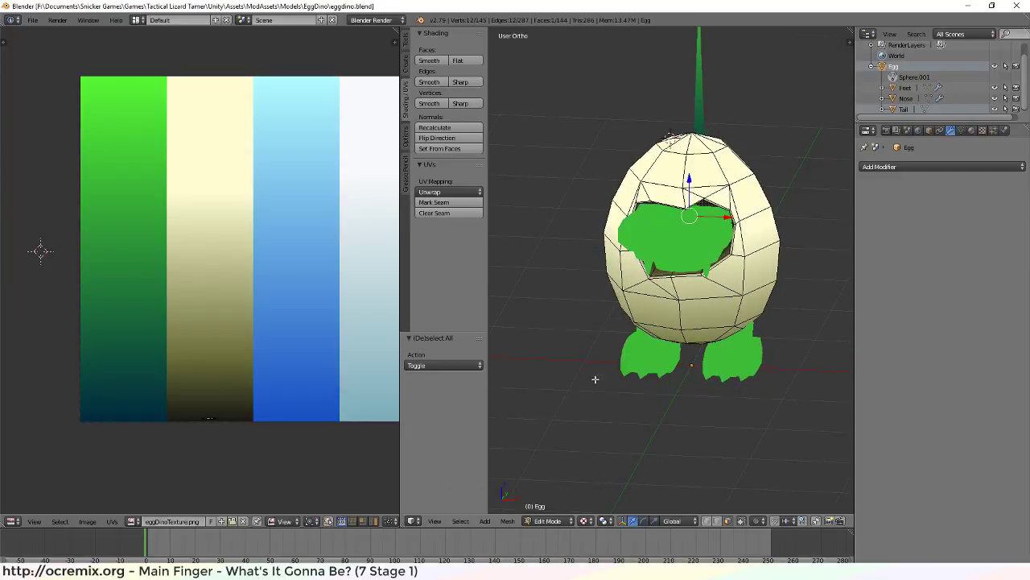
pyautogui.hotkey('alt', 'Tab')
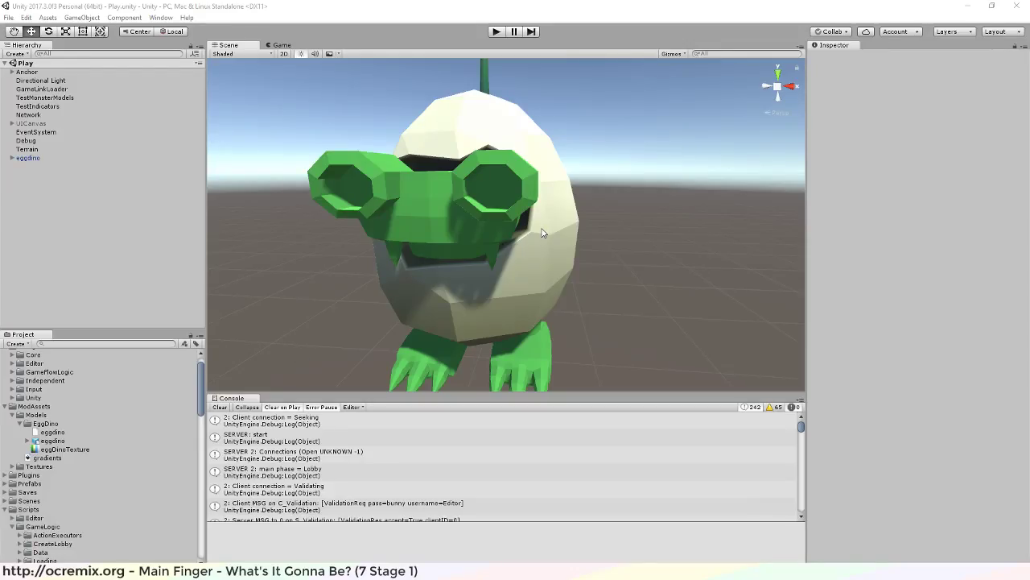
pyautogui.keyDown('alt'); pyautogui.moveTo(612, 158); pyautogui.dragTo(475, 258); pyautogui.keyUp('alt')
pyautogui.moveTo(493, 175); pyautogui.dragTo(680, 260, button='right')
pyautogui.press('w')
pyautogui.press('s')
pyautogui.scroll(2, 505, 239)
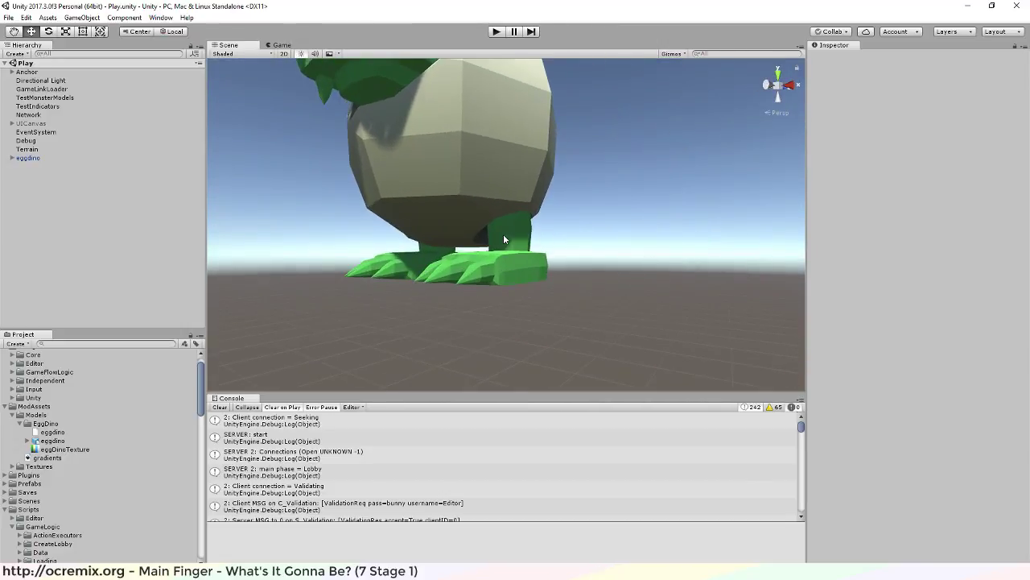
# Frame eggdino in Unity's Scene view and orbit it in isometric view to check head and feet
pyautogui.doubleClick(28, 158)
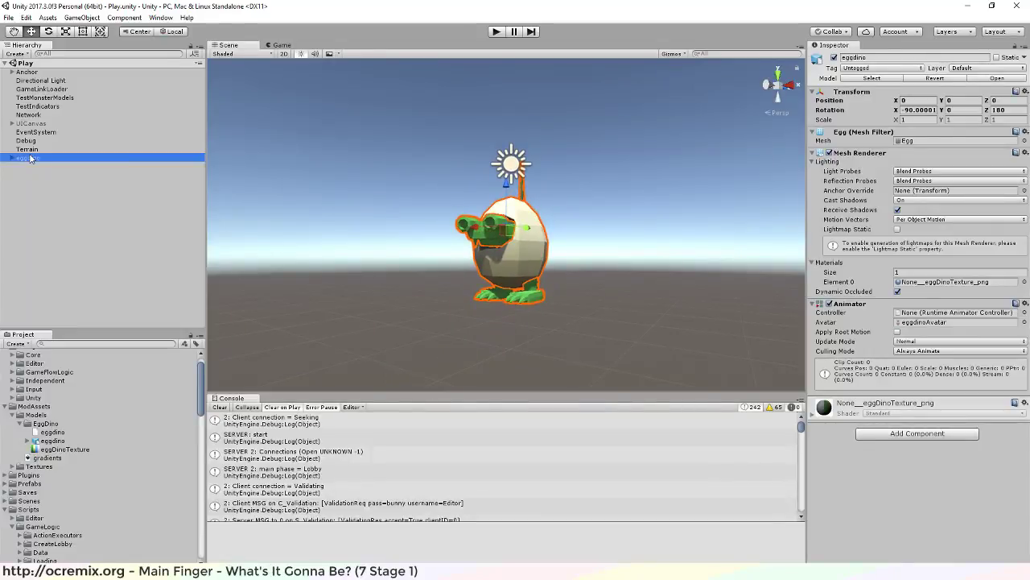
pyautogui.moveTo(417, 240); pyautogui.dragTo(439, 260, button='right')
pyautogui.scroll(4, 444, 262)
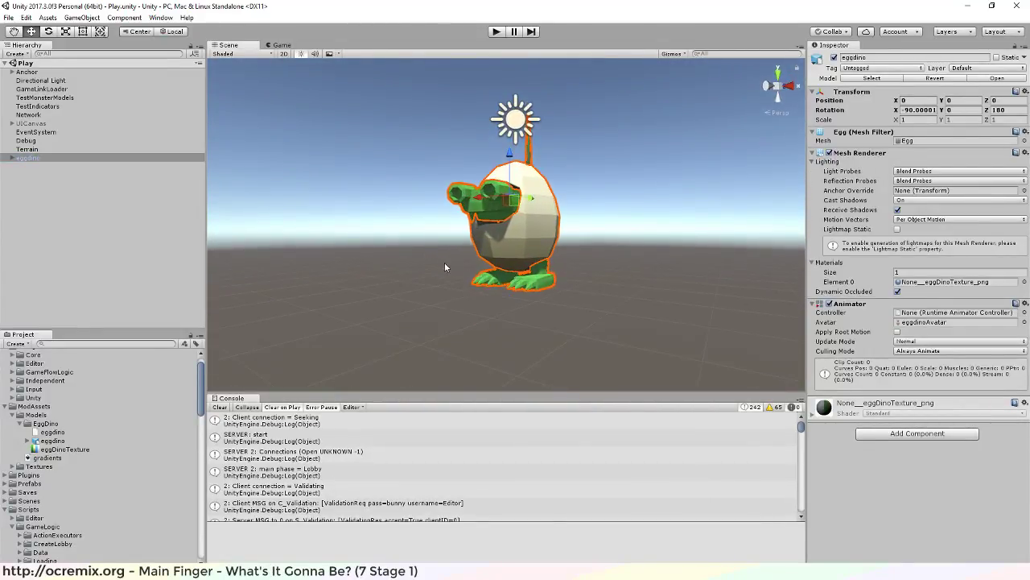
pyautogui.scroll(2, 465, 282)
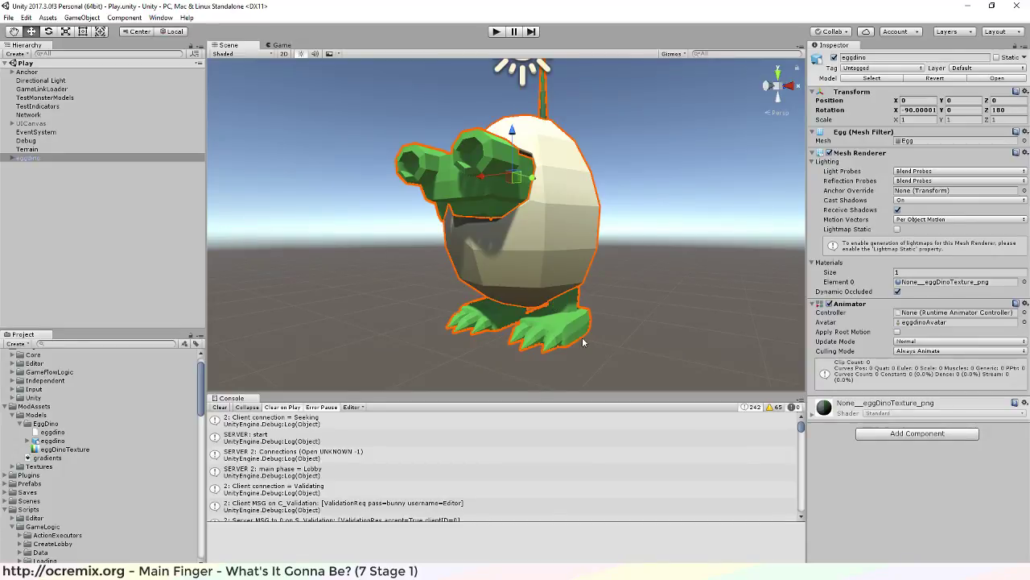
pyautogui.moveTo(583, 342); pyautogui.dragTo(698, 187, button='right')
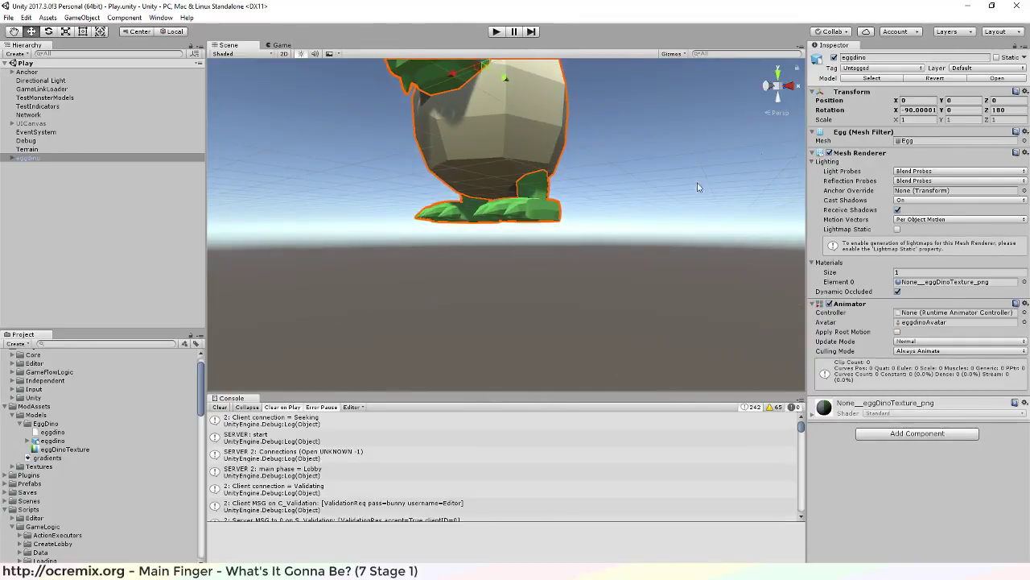
pyautogui.click(777, 113)
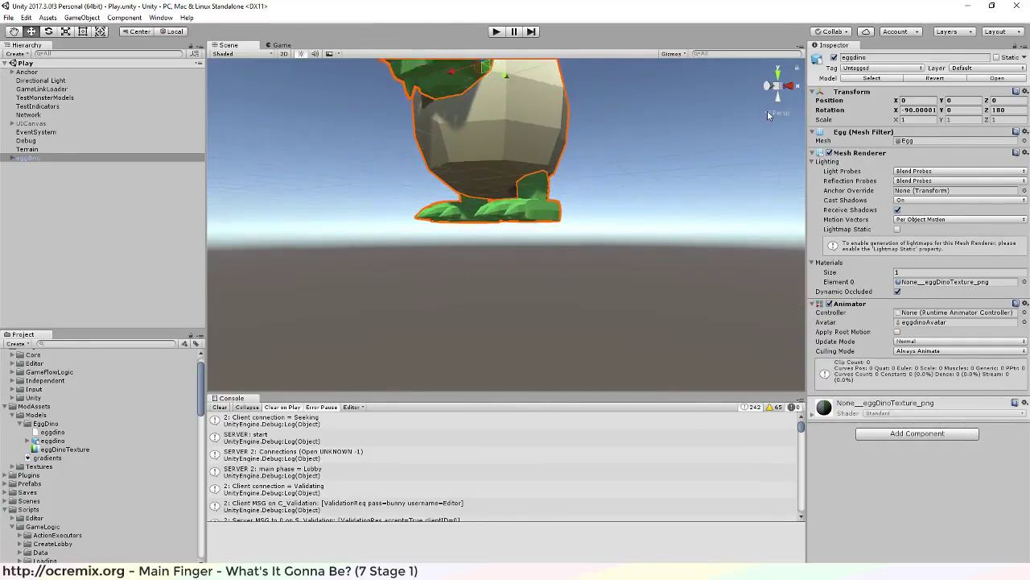
pyautogui.moveTo(580, 157); pyautogui.dragTo(502, 115, button='right')
pyautogui.moveTo(600, 157); pyautogui.dragTo(616, 189, button='right')
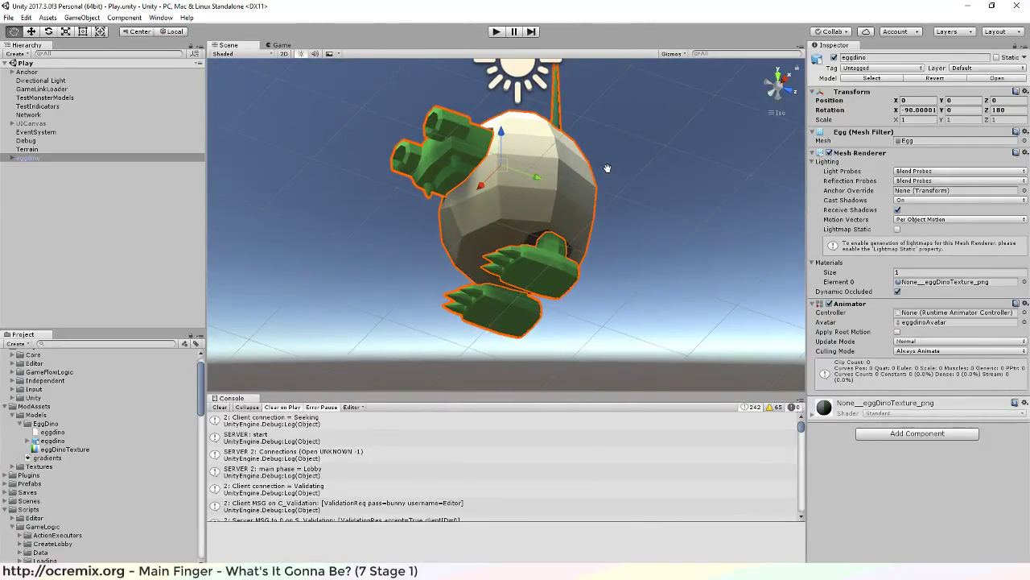
# Reframe the egg dino, orbit to a front view, then switch back to Blender
pyautogui.doubleClick(100, 158)
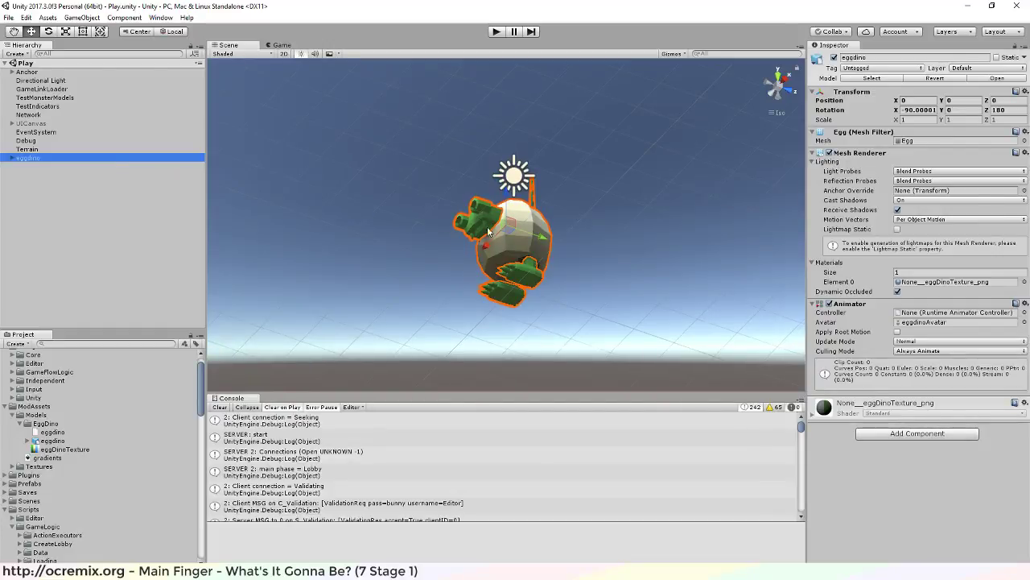
pyautogui.scroll(2, 529, 292)
pyautogui.moveTo(529, 292); pyautogui.dragTo(328, 321, button='right')
pyautogui.click(113, 211)
pyautogui.moveTo(663, 275); pyautogui.dragTo(529, 382, button='right')
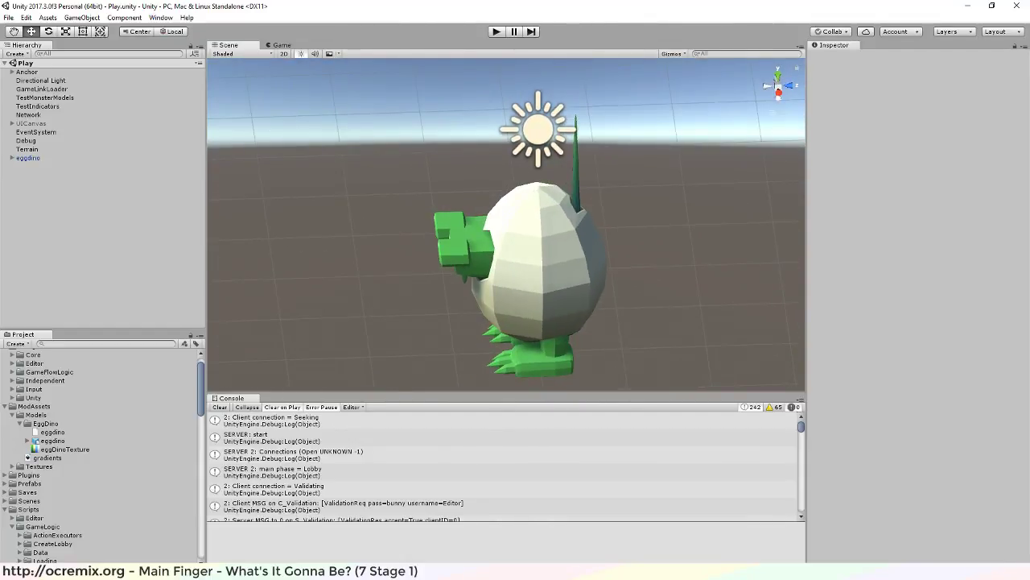
pyautogui.hotkey('alt', 'Tab')
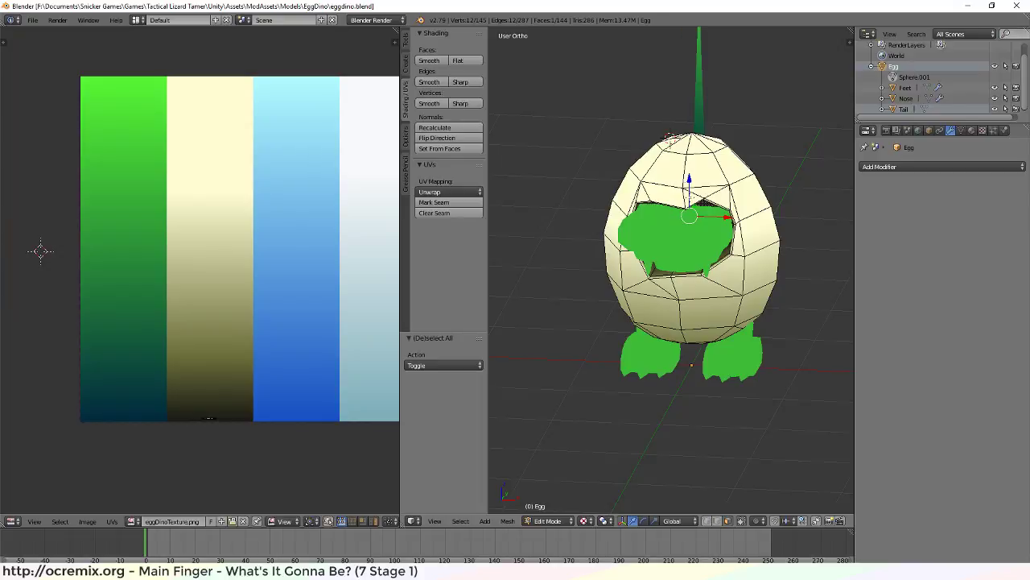
# Make the Feet object active, clear the selection and enter Edit Mode on it
pyautogui.click(905, 89)
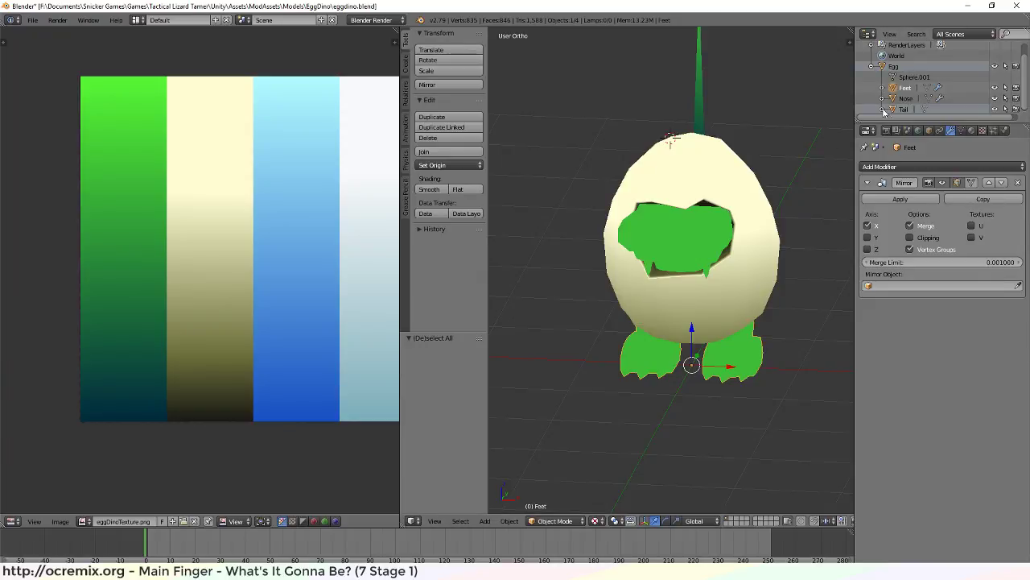
pyautogui.scroll(2, 697, 377)
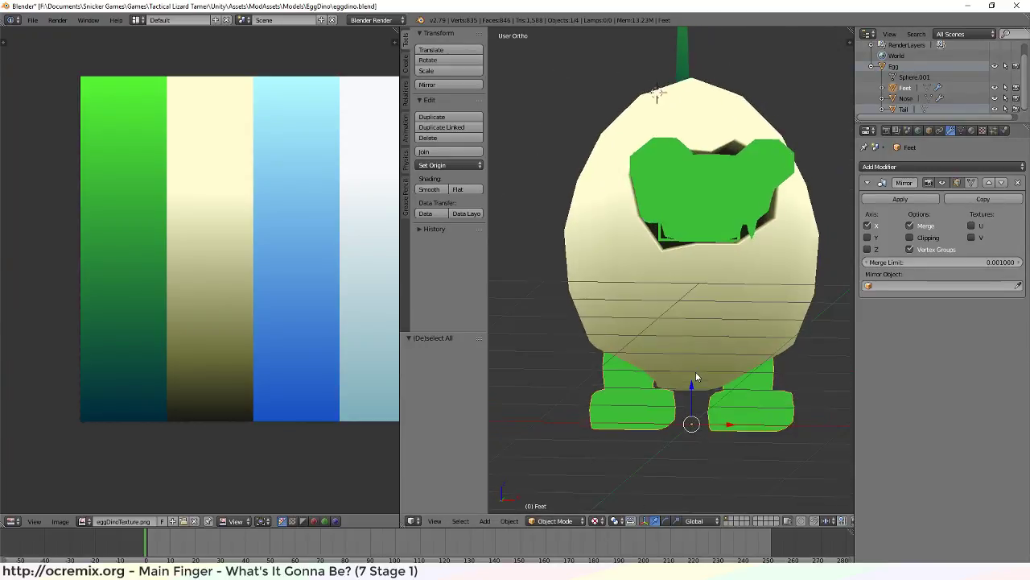
pyautogui.moveTo(697, 377); pyautogui.dragTo(670, 408, button='middle')
pyautogui.press('a')
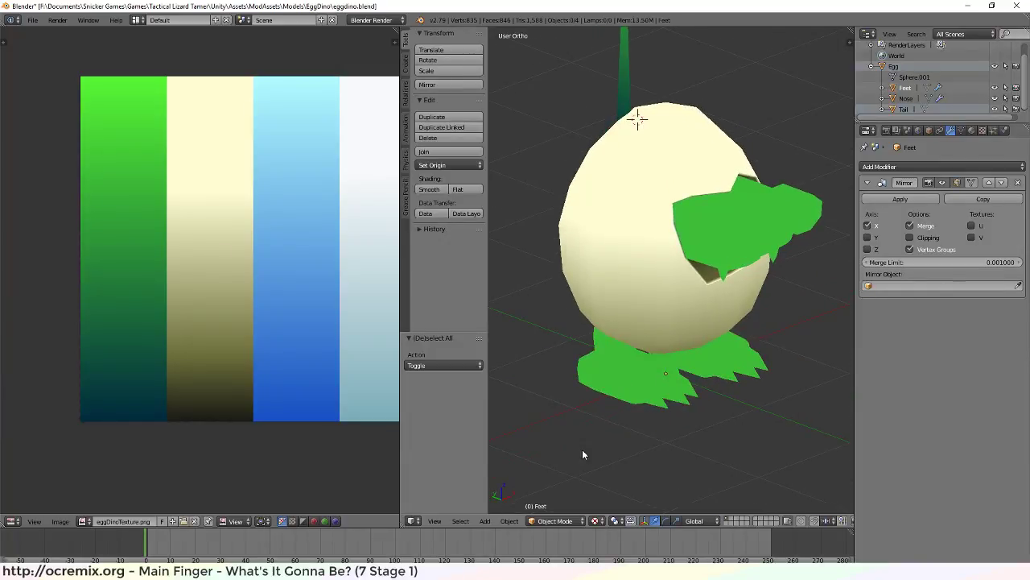
pyautogui.press('Tab')
# Zoom onto a foot's toes and try L linked-selection on the toe faces, then clear it
pyautogui.scroll(2, 649, 433)
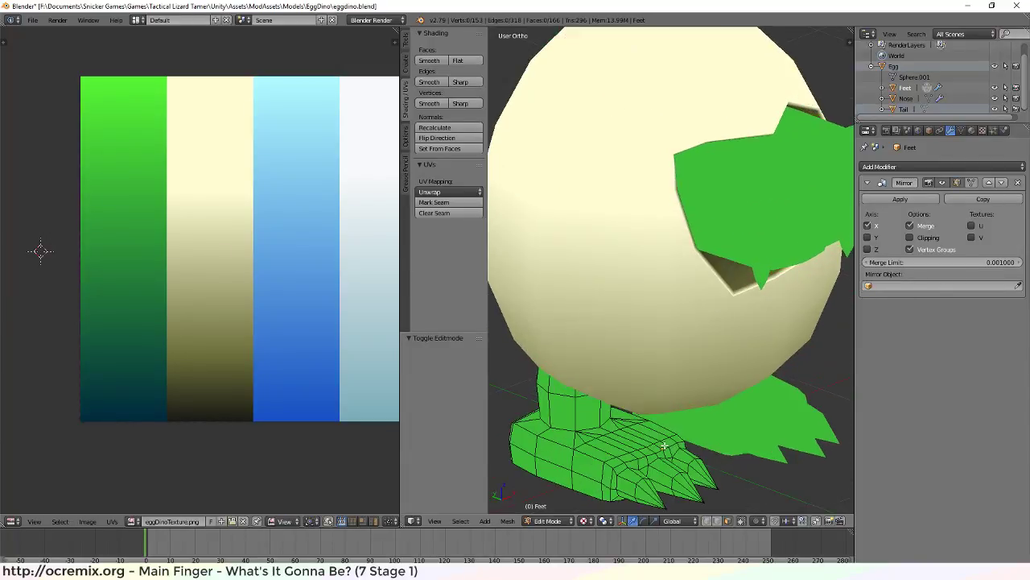
pyautogui.moveTo(690, 459); pyautogui.dragTo(743, 359, button='middle')
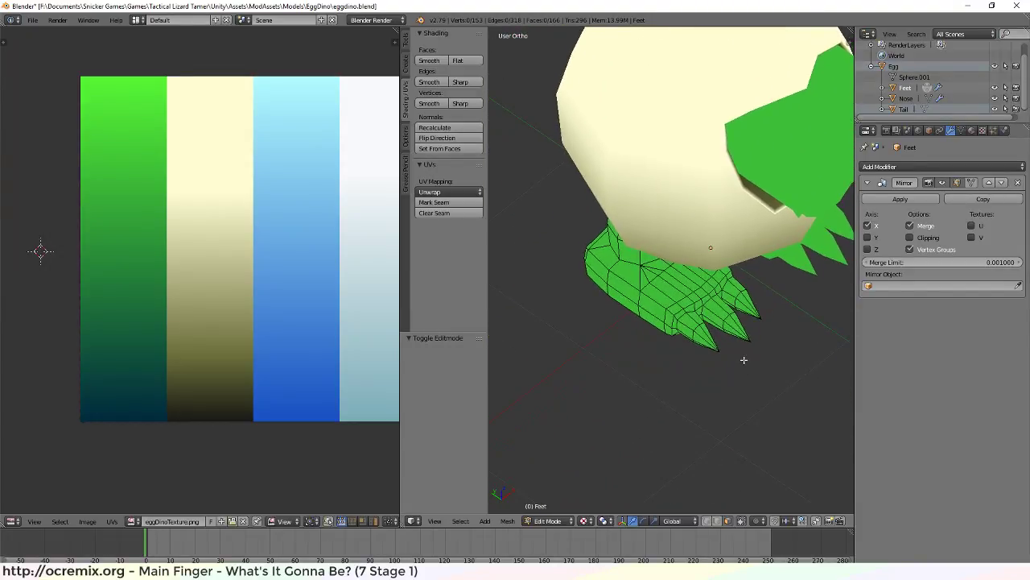
pyautogui.scroll(1, 739, 351)
pyautogui.scroll(2, 739, 351)
pyautogui.scroll(-1, 714, 364)
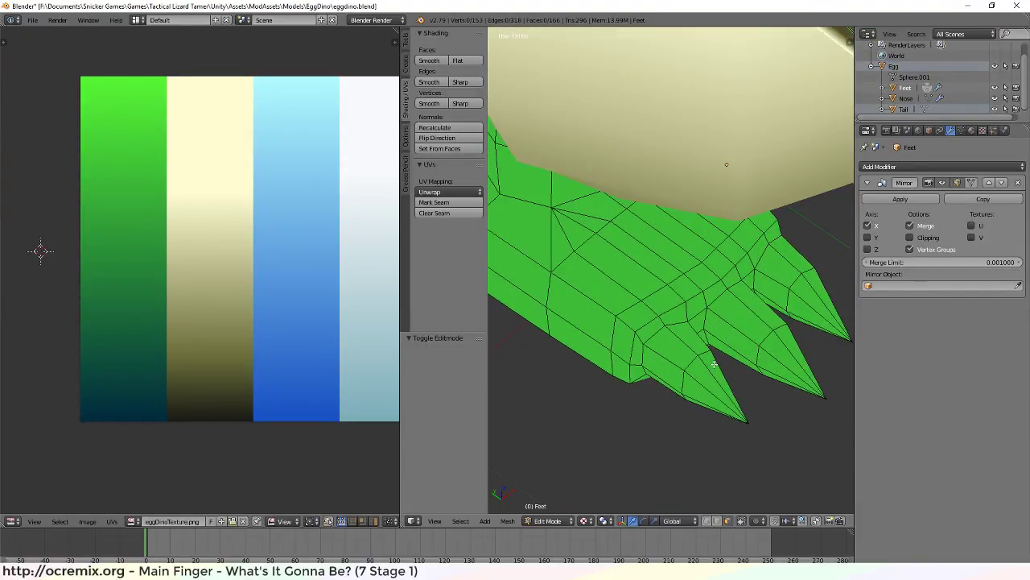
pyautogui.press('l')
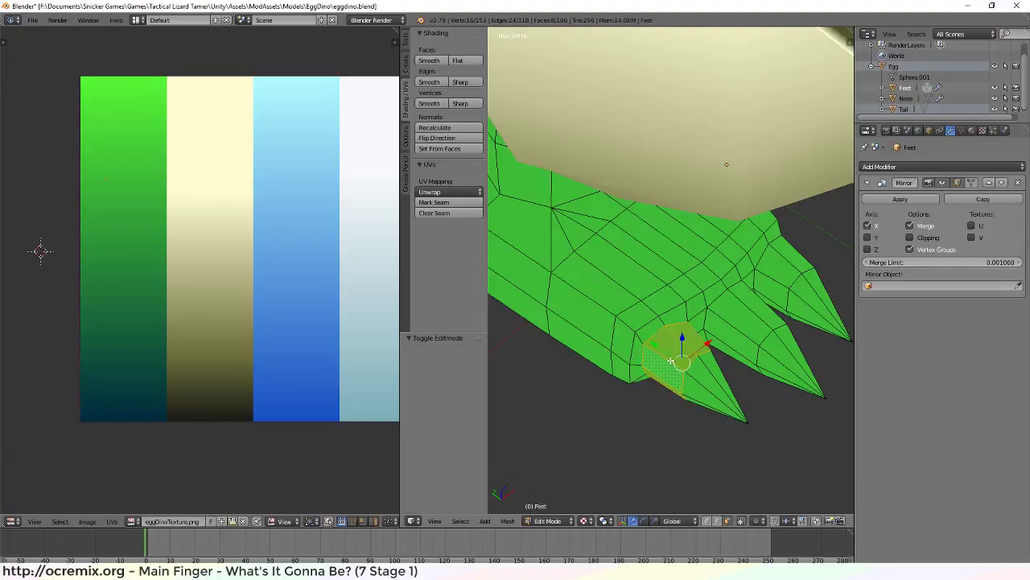
pyautogui.press('l')
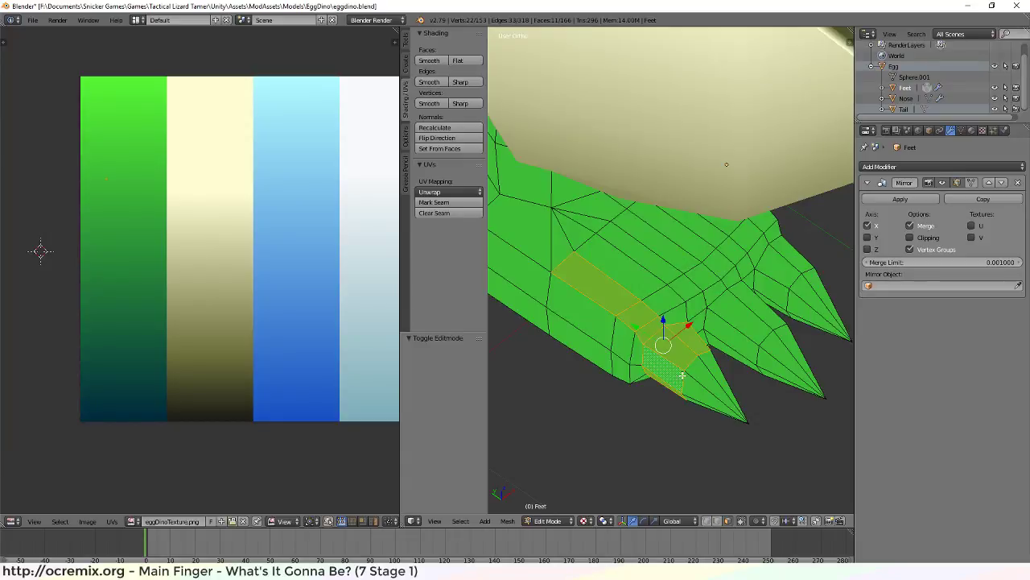
pyautogui.press('a')
pyautogui.press('l')
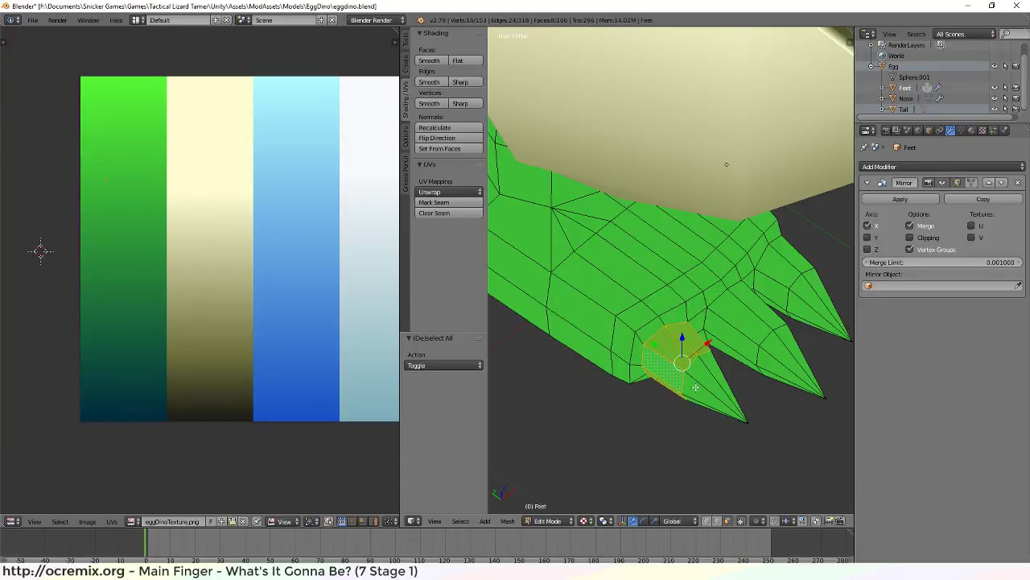
pyautogui.press('l')
pyautogui.press('a')
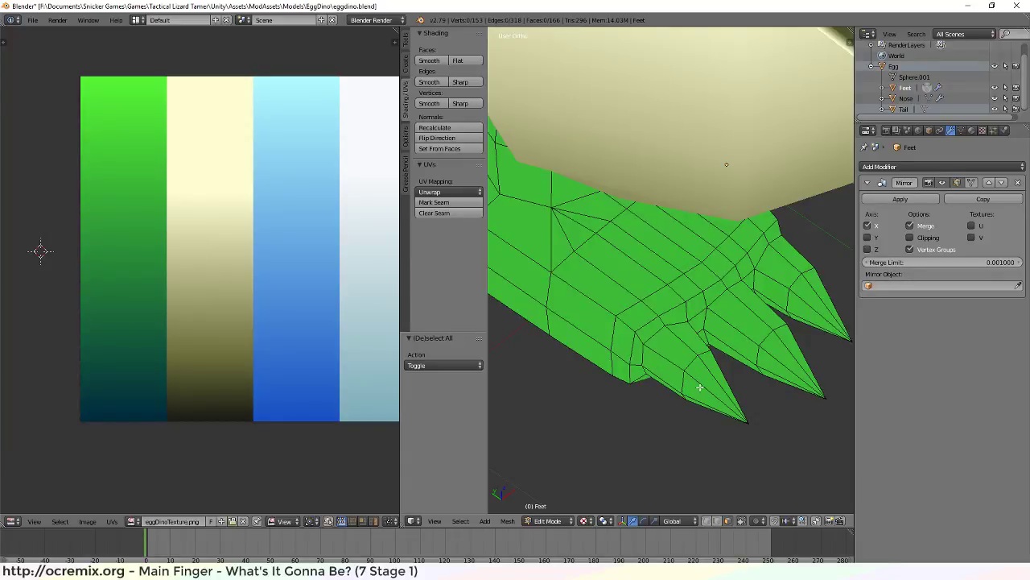
pyautogui.moveTo(671, 393); pyautogui.dragTo(614, 356, button='middle')
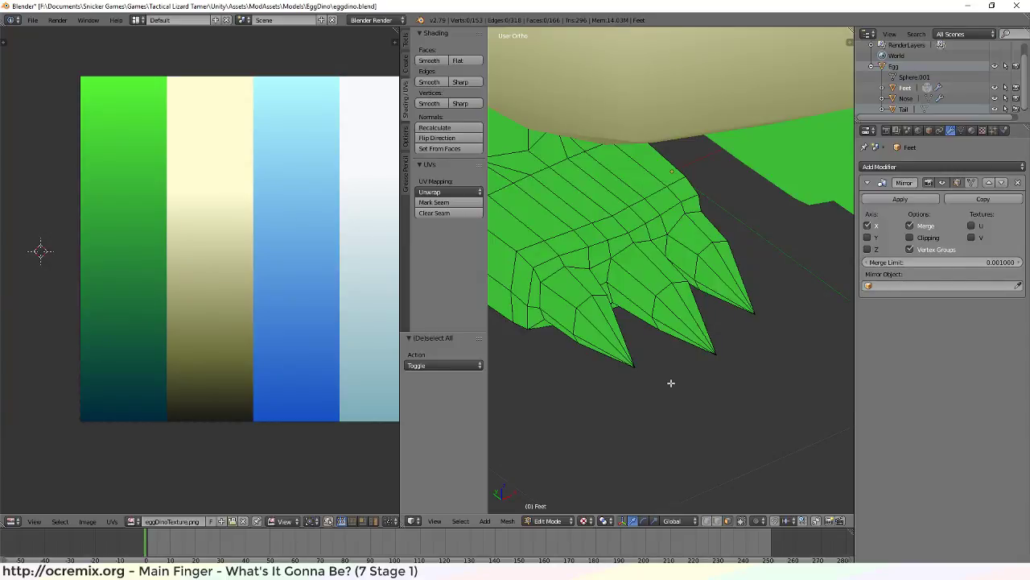
# In vertex mode, select the three claw tips and grow the selection over the claw faces
pyautogui.hotkey('ctrl', 'Tab')
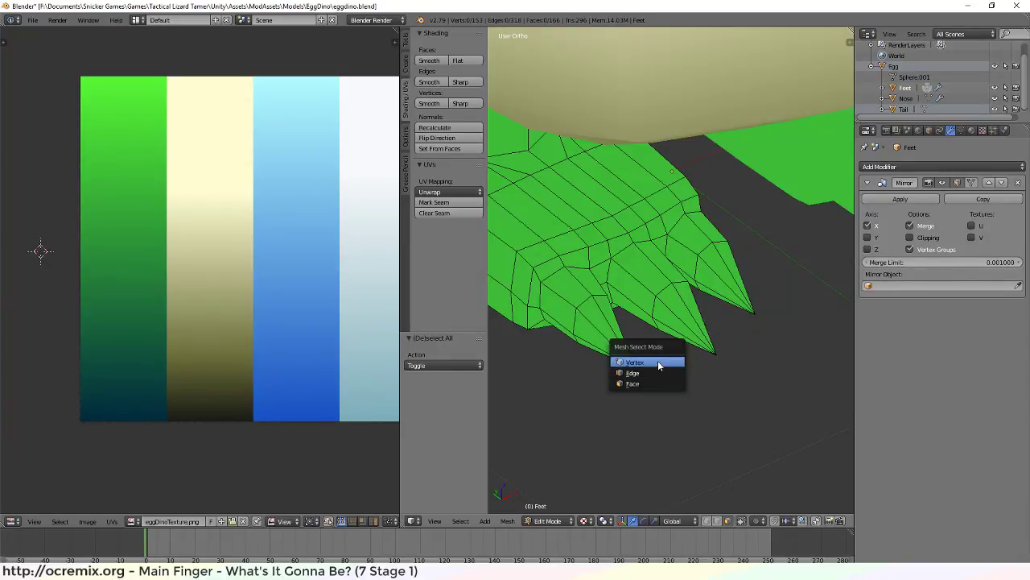
pyautogui.click(635, 359)
pyautogui.rightClick(633, 366)
pyautogui.keyDown('shift'); pyautogui.rightClick(714, 354); pyautogui.keyUp('shift')
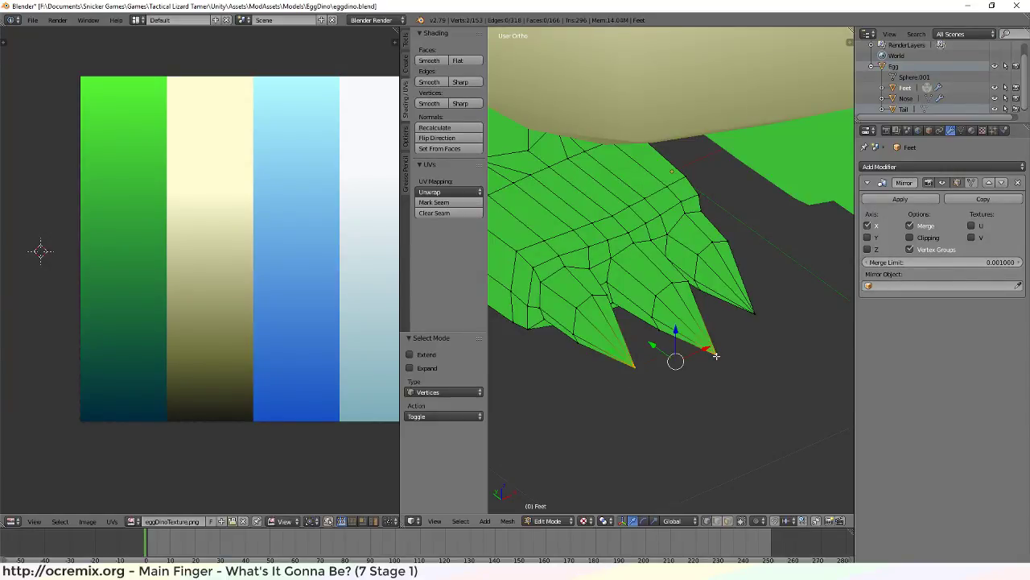
pyautogui.keyDown('shift'); pyautogui.rightClick(755, 311); pyautogui.keyUp('shift')
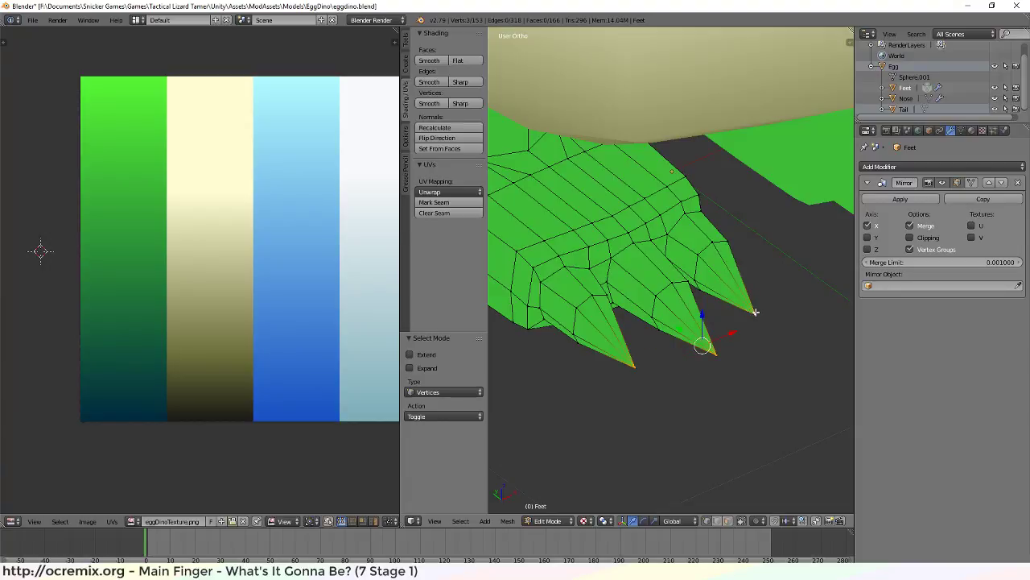
pyautogui.scroll(1, 755, 311)
pyautogui.scroll(1, 755, 312)
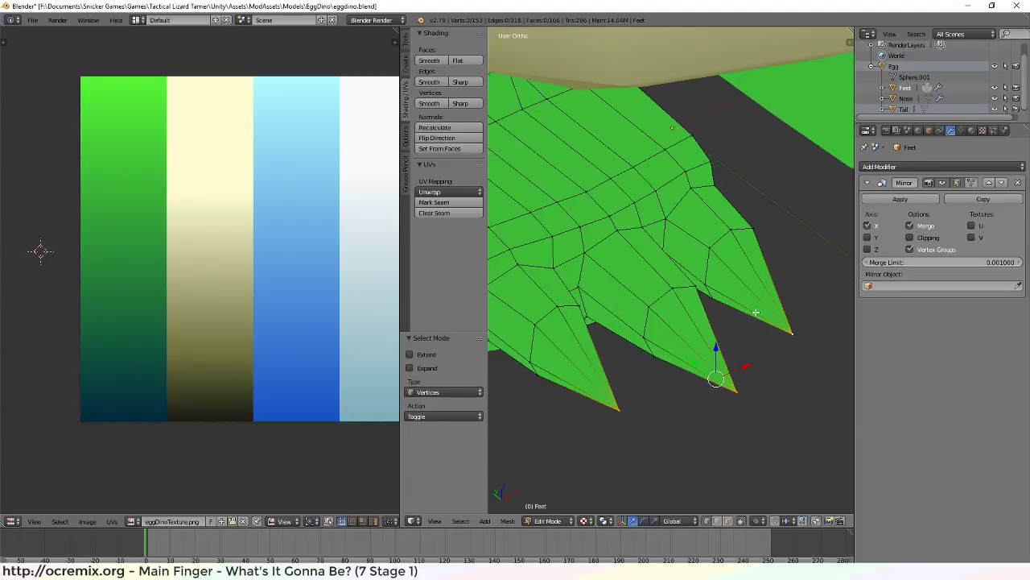
pyautogui.press('ctrl+KP_Add')
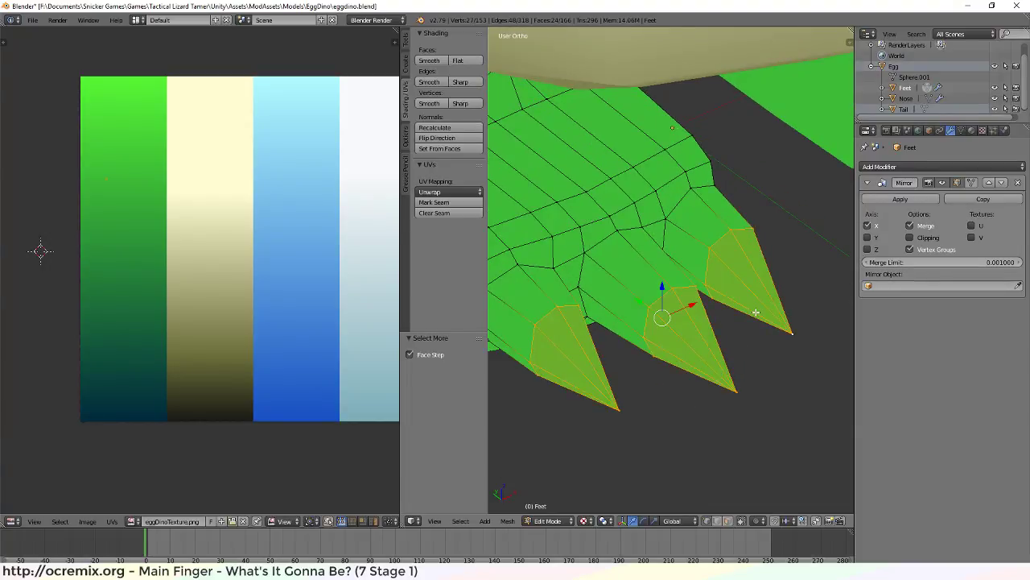
pyautogui.press('ctrl+KP_Add')
# In face mode, deselect the two faces between the claws, leaving only the claws selected
pyautogui.moveTo(703, 369); pyautogui.dragTo(676, 368, button='middle')
pyautogui.moveTo(722, 465); pyautogui.dragTo(751, 401, button='middle')
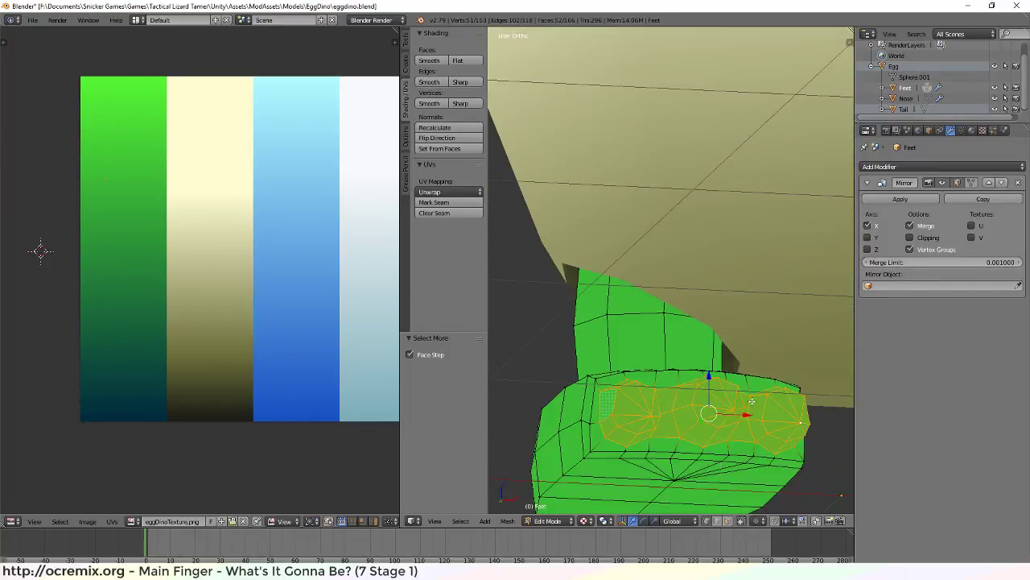
pyautogui.moveTo(705, 366); pyautogui.dragTo(711, 405, button='middle')
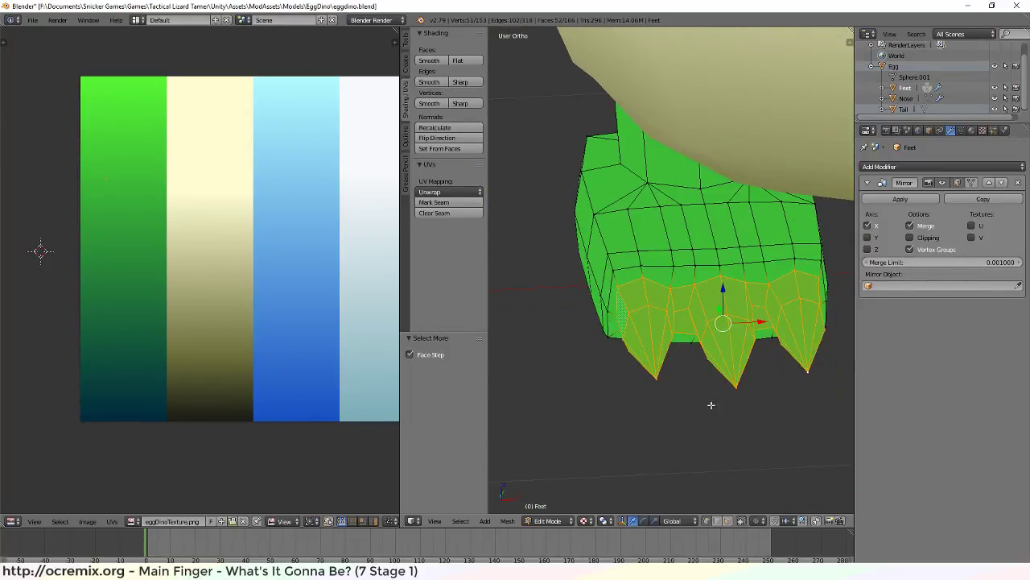
pyautogui.scroll(1, 748, 305)
pyautogui.scroll(2, 764, 322)
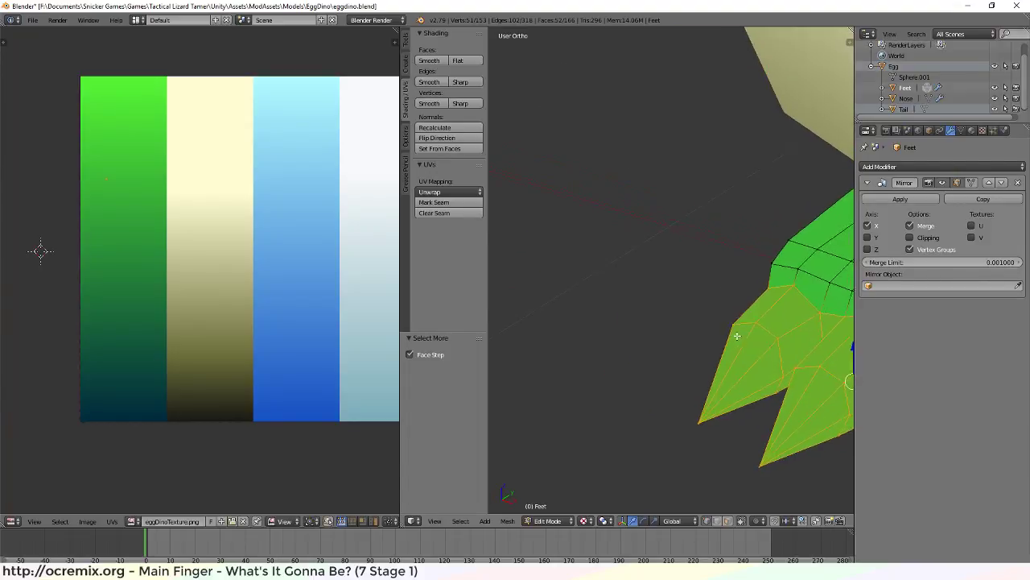
pyautogui.scroll(-1, 794, 341)
pyautogui.scroll(2, 674, 310)
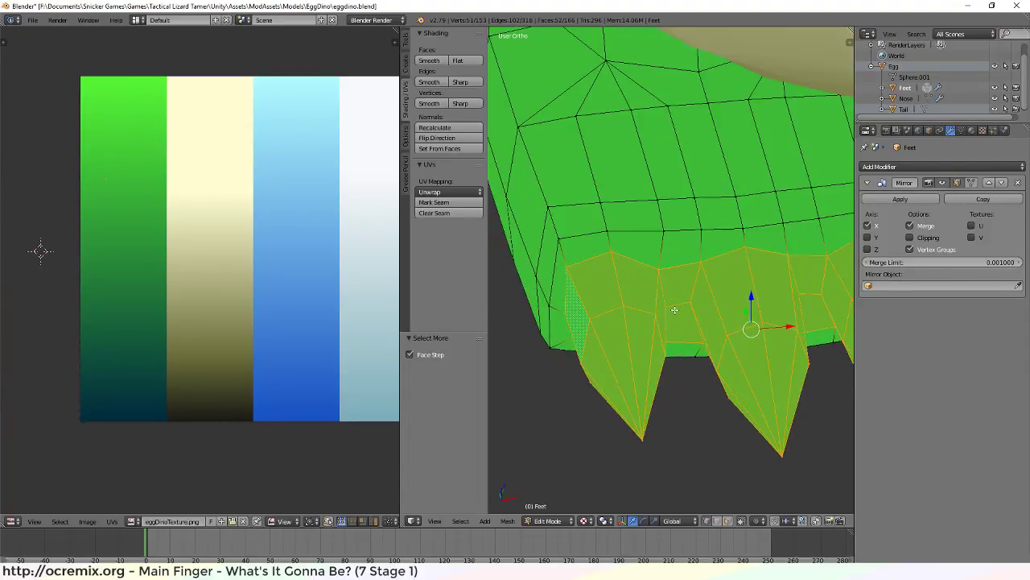
pyautogui.hotkey('ctrl', 'Tab')
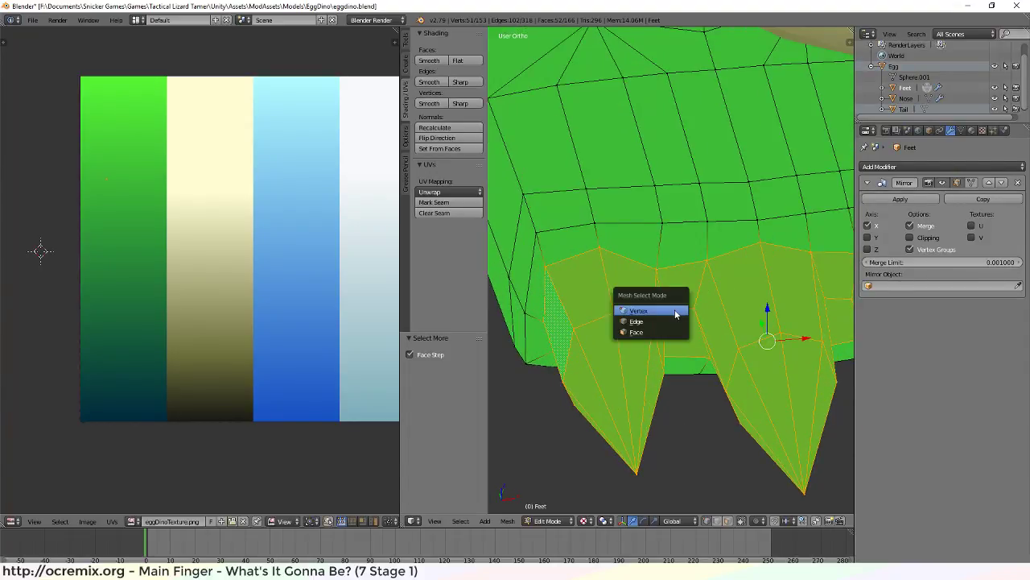
pyautogui.click(661, 333)
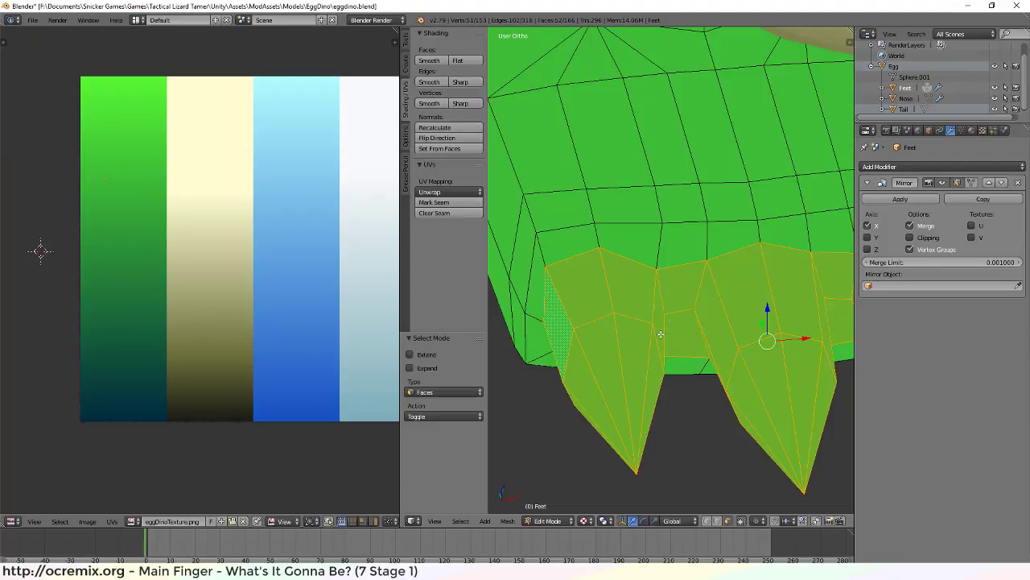
pyautogui.keyDown('shift'); pyautogui.rightClick(678, 289); pyautogui.keyUp('shift')
pyautogui.keyDown('shift'); pyautogui.rightClick(679, 340); pyautogui.keyUp('shift')
pyautogui.scroll(4, 741, 403)
pyautogui.scroll(-3, 776, 403)
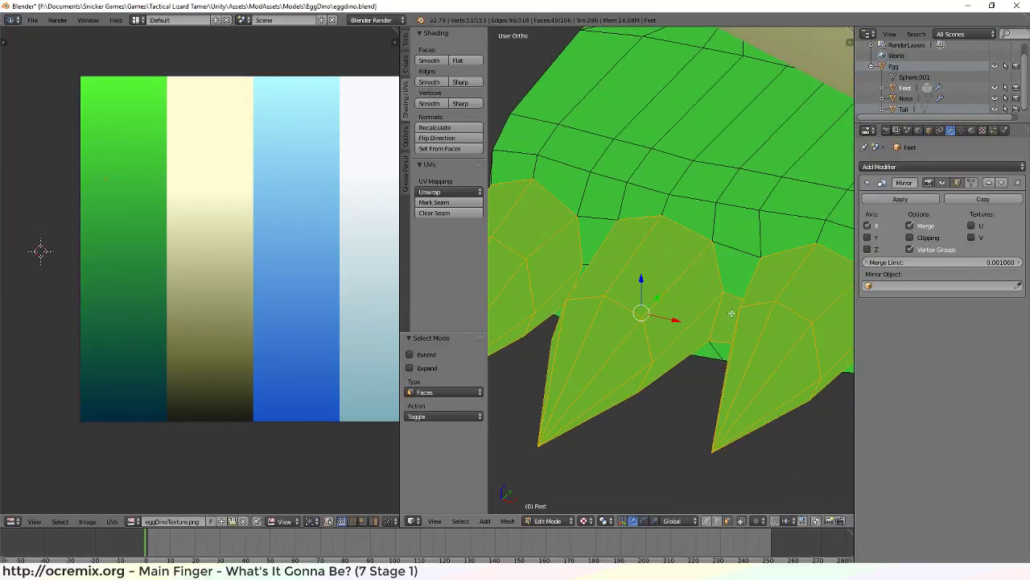
pyautogui.moveTo(628, 357); pyautogui.dragTo(645, 340, button='middle')
pyautogui.scroll(-3, 635, 366)
# Project the claw UVs from the top view (numpad 7, Project From View)
pyautogui.press('KP_1')
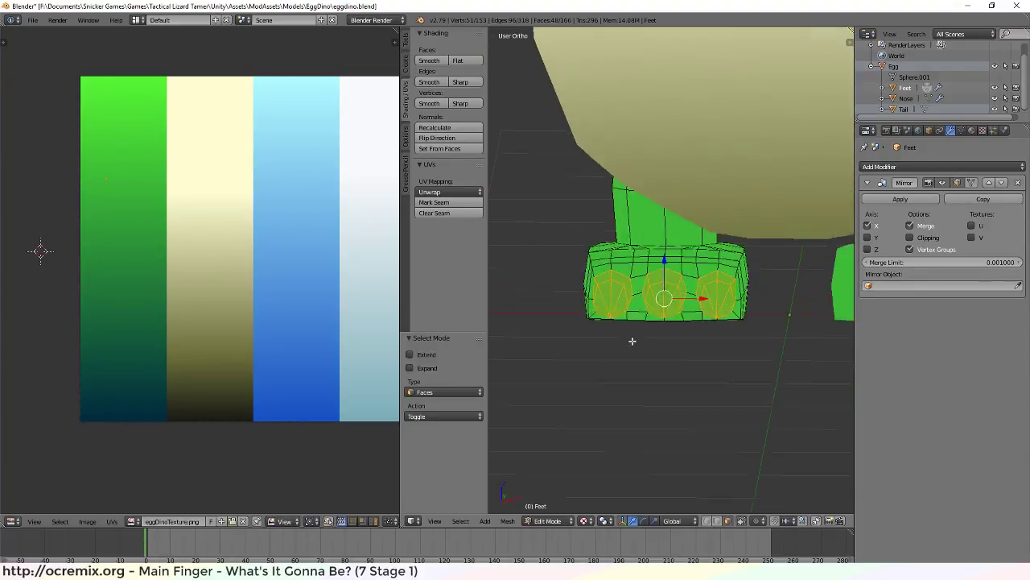
pyautogui.press('KP_7')
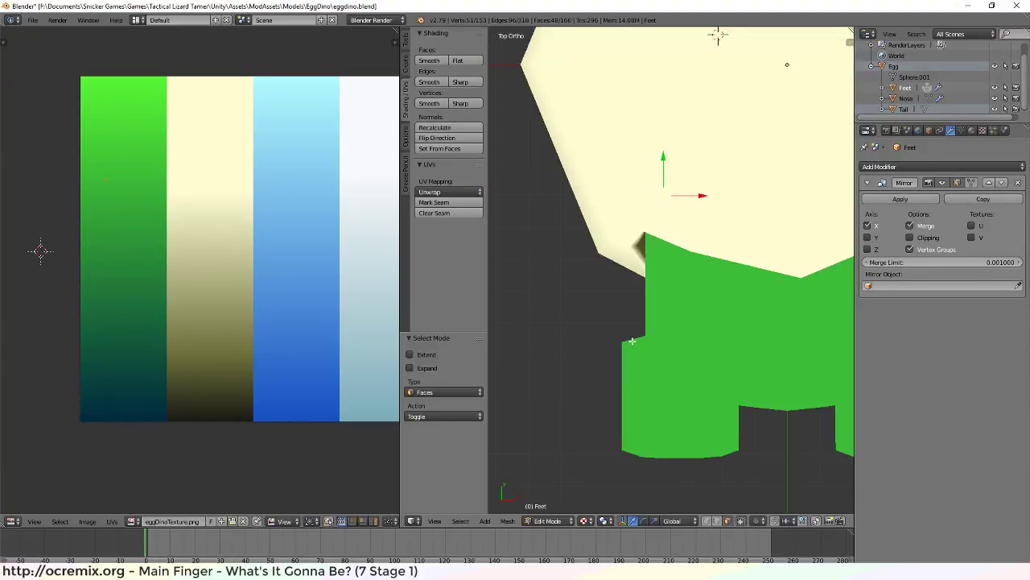
pyautogui.press('u')
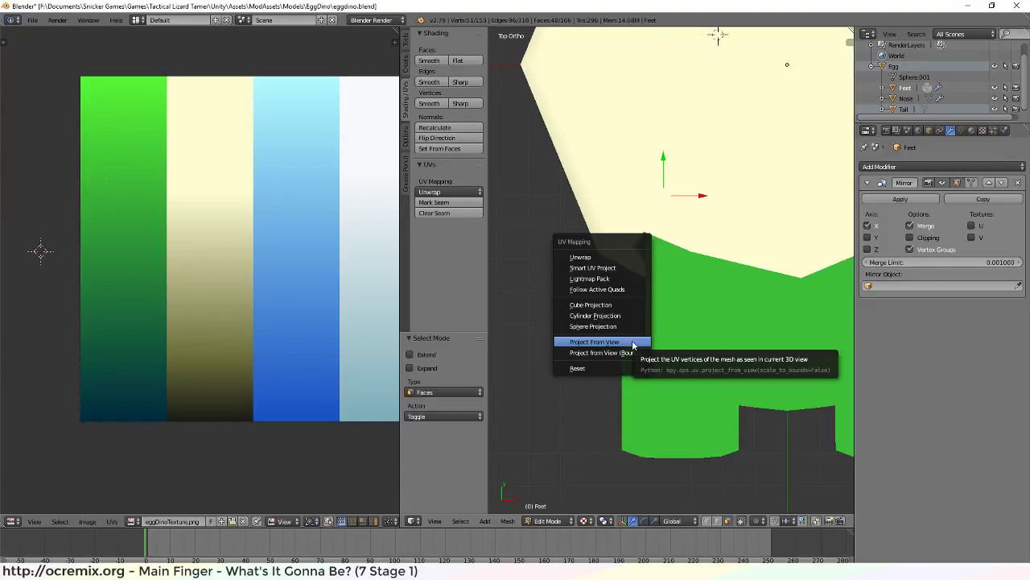
pyautogui.click(633, 346)
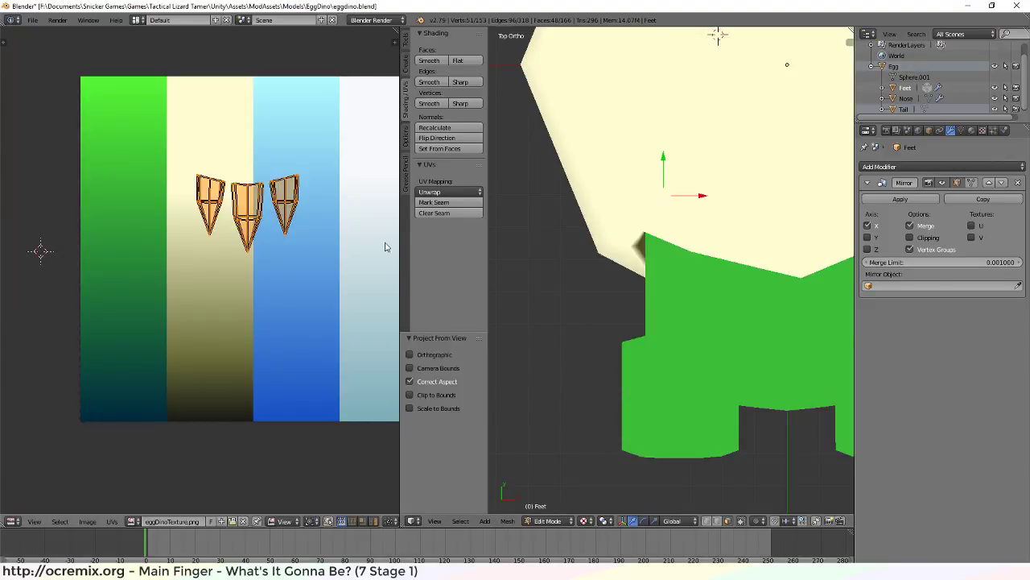
# Move the claw UV island onto the white strip and rotate it 180 degrees
pyautogui.moveTo(363, 307); pyautogui.dragTo(290, 300, button='middle')
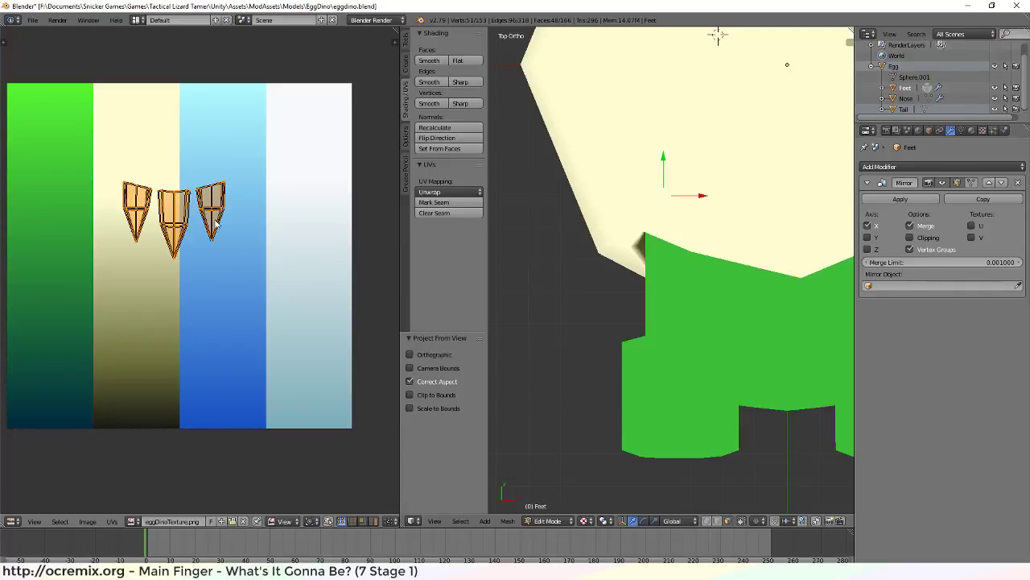
pyautogui.press('g')
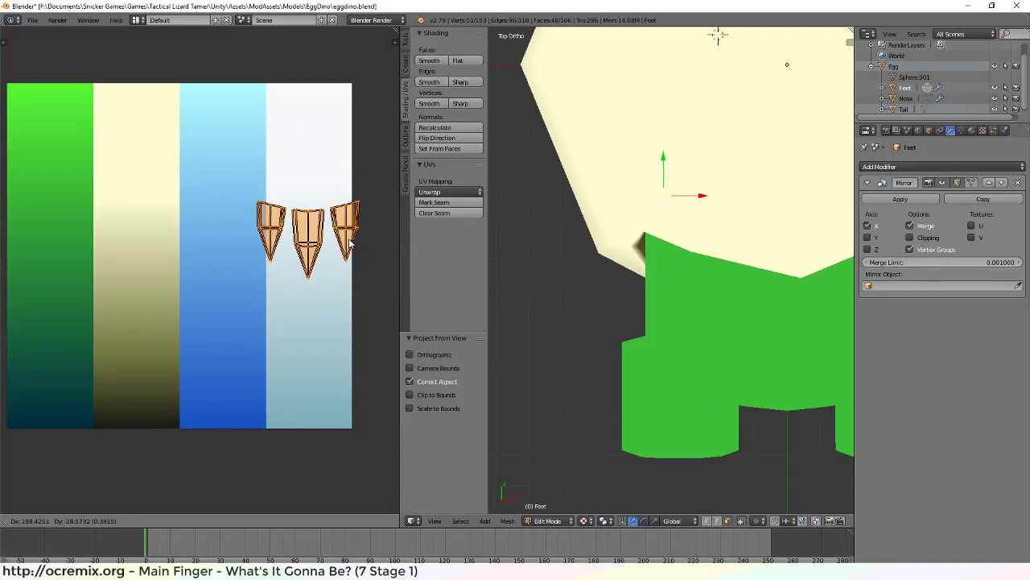
pyautogui.click(349, 274)
pyautogui.press('r')
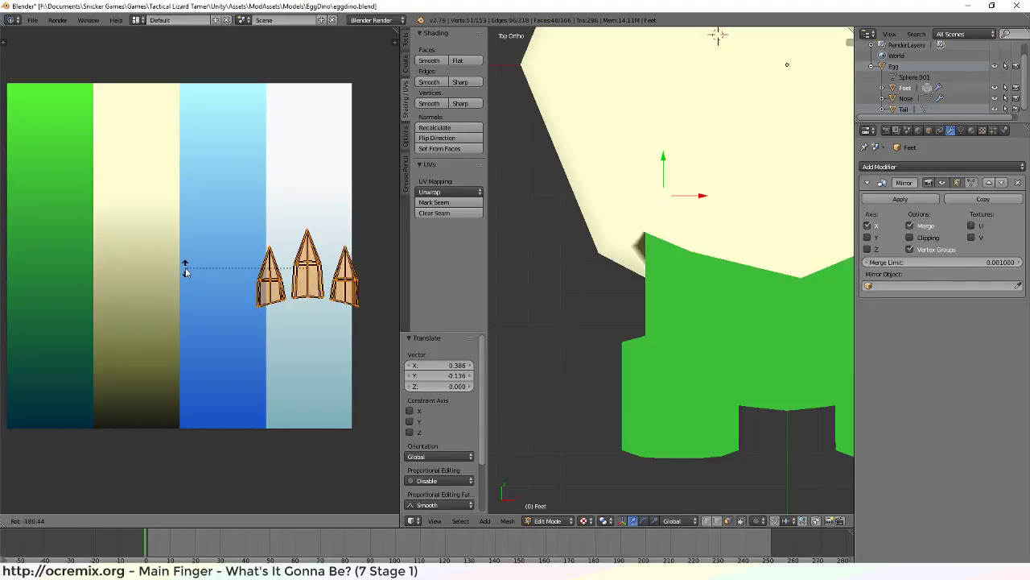
pyautogui.click(186, 272)
# Narrow the claw UVs in X, stretch them in Y, shift them up, and deselect to check white claws
pyautogui.press('s')
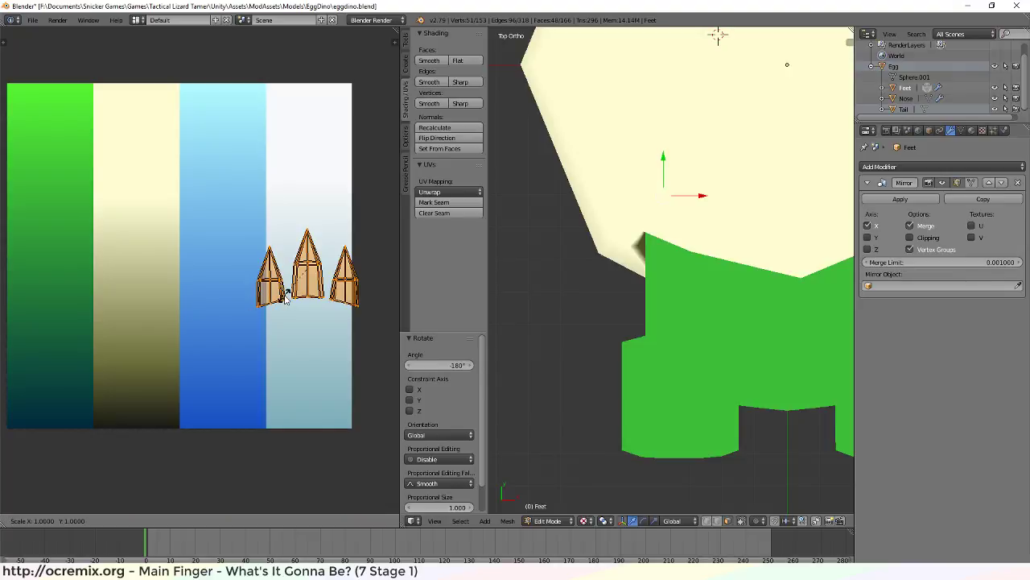
pyautogui.press('x')
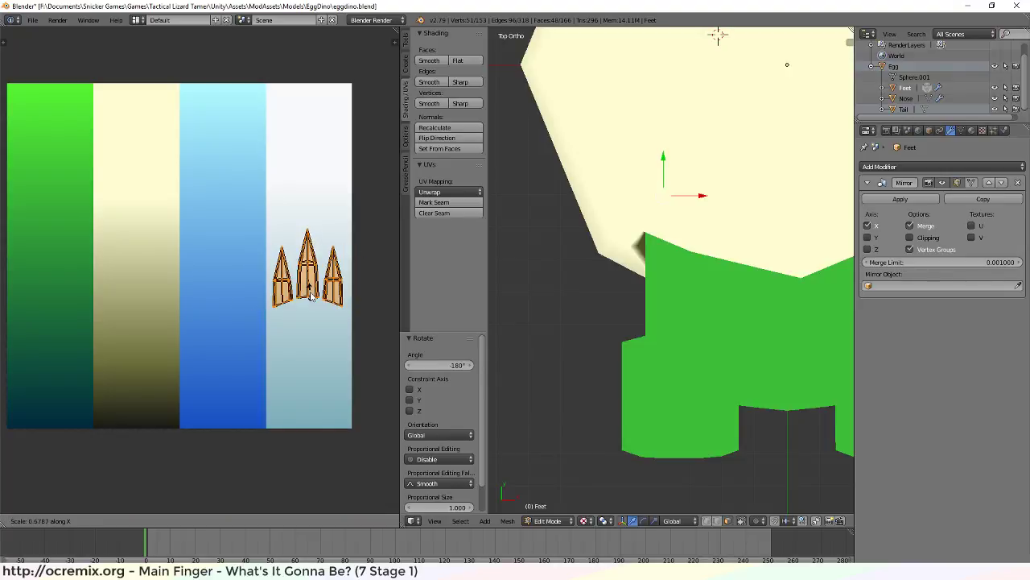
pyautogui.click(311, 296)
pyautogui.press('s')
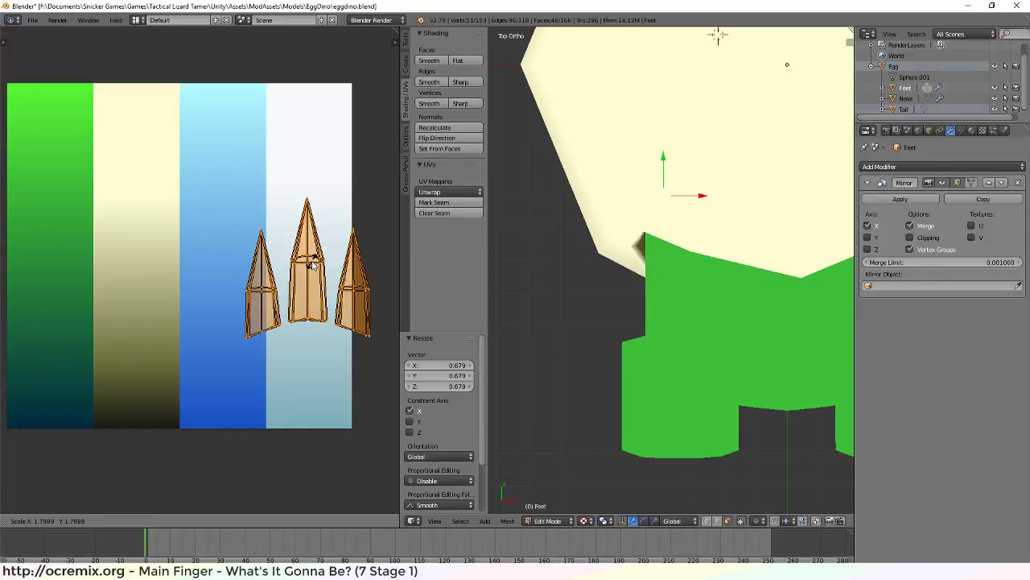
pyautogui.press('y')
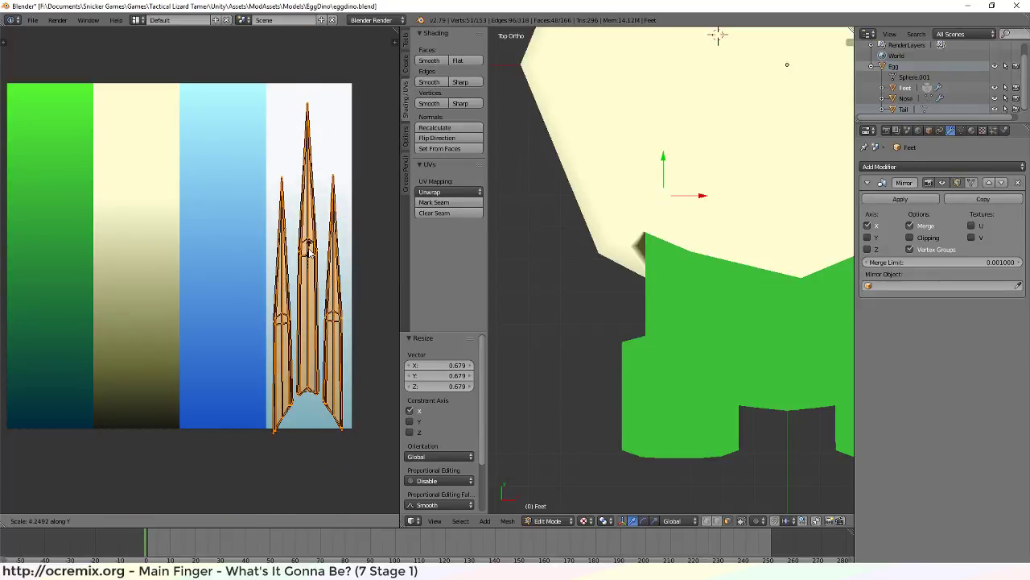
pyautogui.click(310, 252)
pyautogui.press('g')
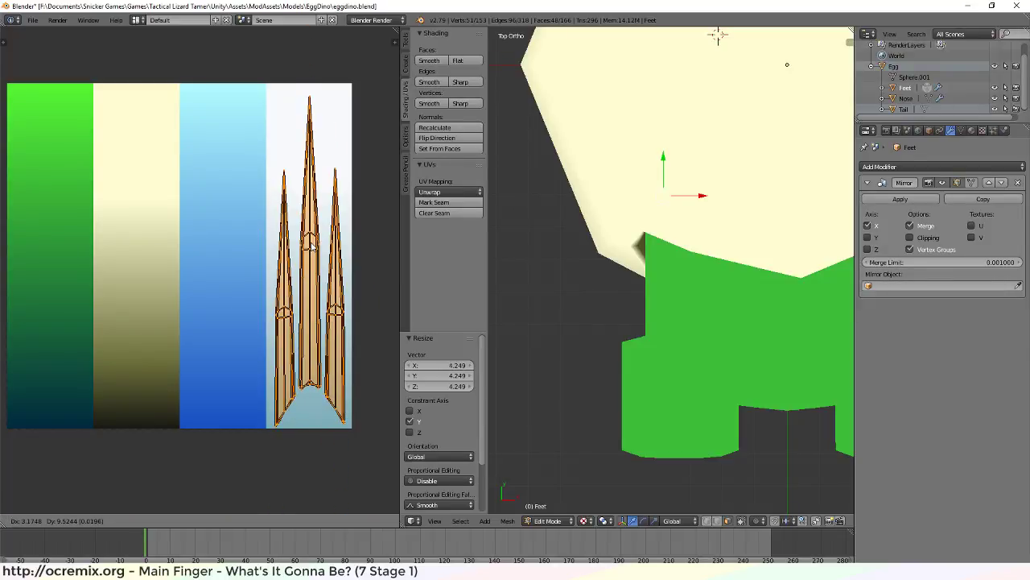
pyautogui.click(718, 34)
pyautogui.moveTo(718, 34); pyautogui.dragTo(698, 307, button='middle')
pyautogui.press('a')
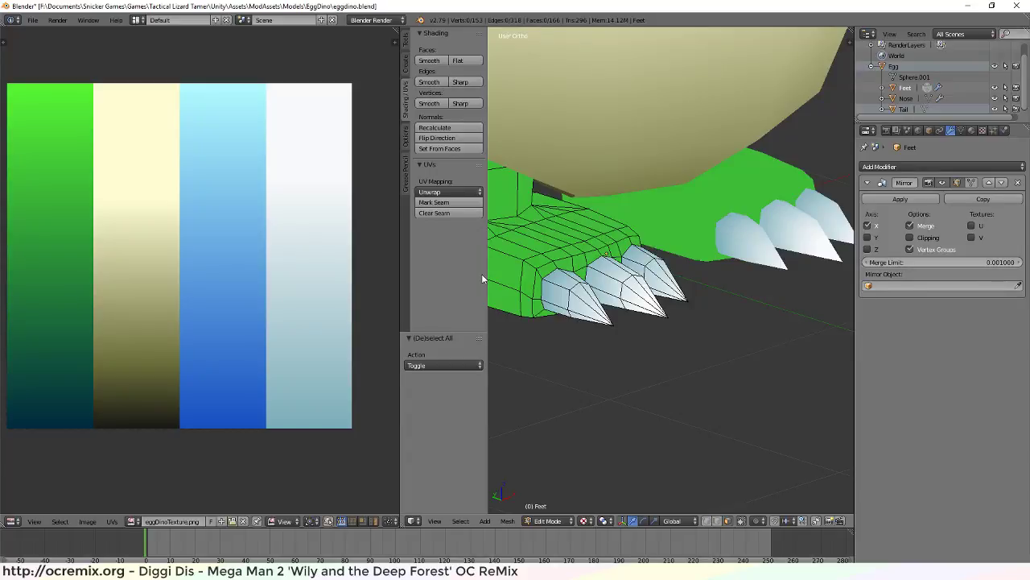
# Box-select the claw UVs again and move them higher on the white strip
pyautogui.hotkey('ctrl', 'z')
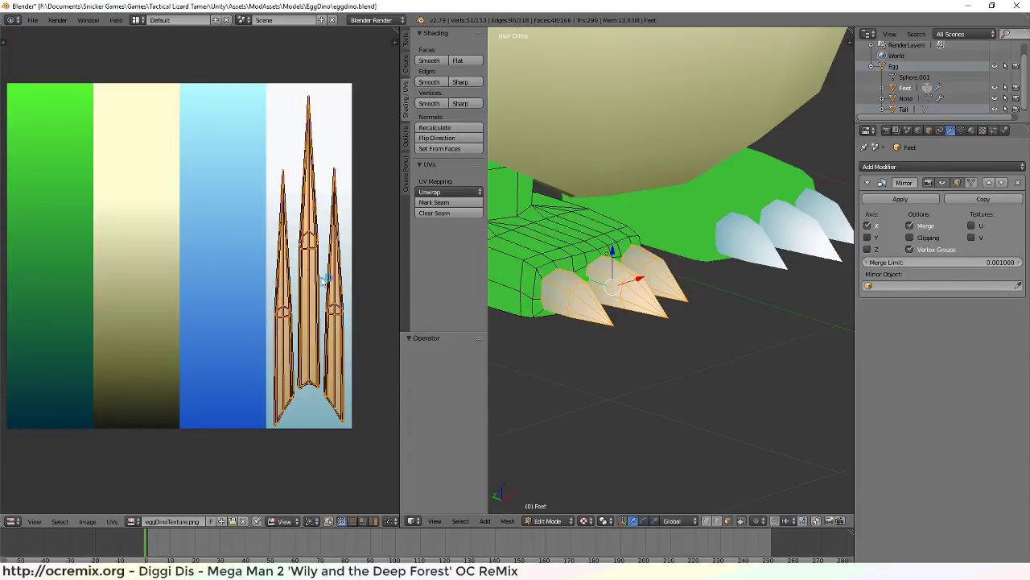
pyautogui.press('b')
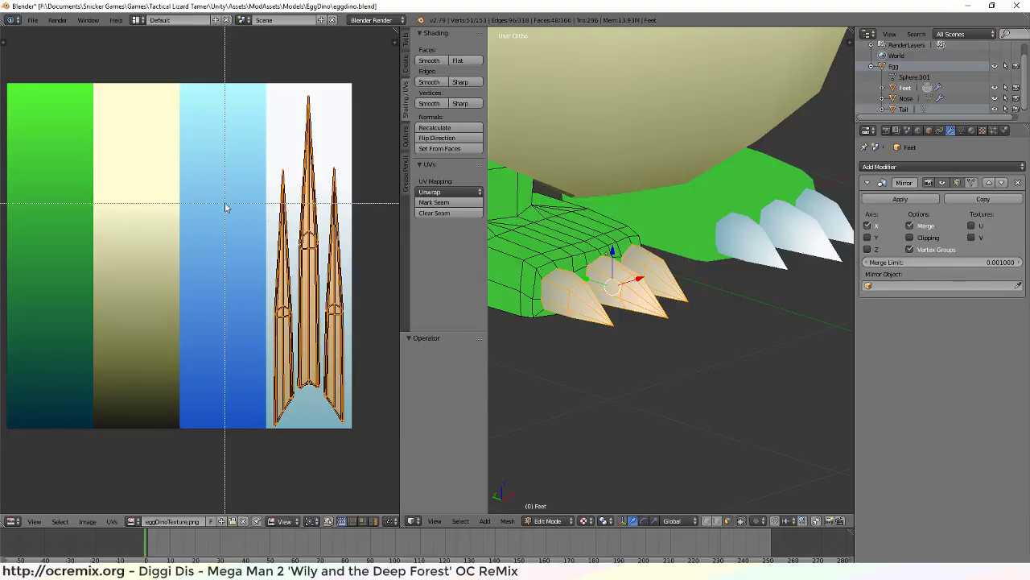
pyautogui.moveTo(225, 203); pyautogui.dragTo(362, 347)
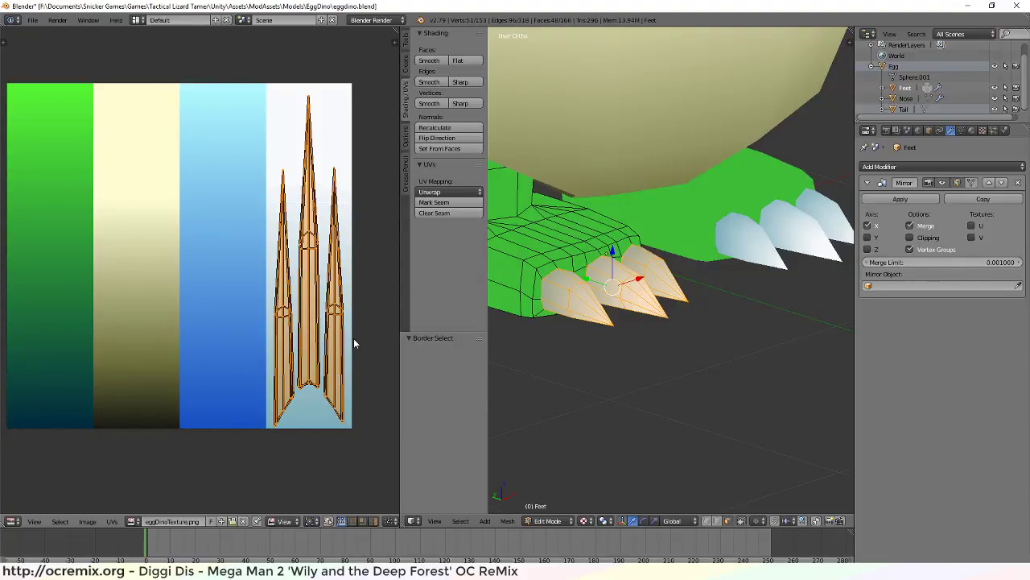
pyautogui.press('a')
pyautogui.press('b')
pyautogui.moveTo(247, 214); pyautogui.dragTo(382, 341)
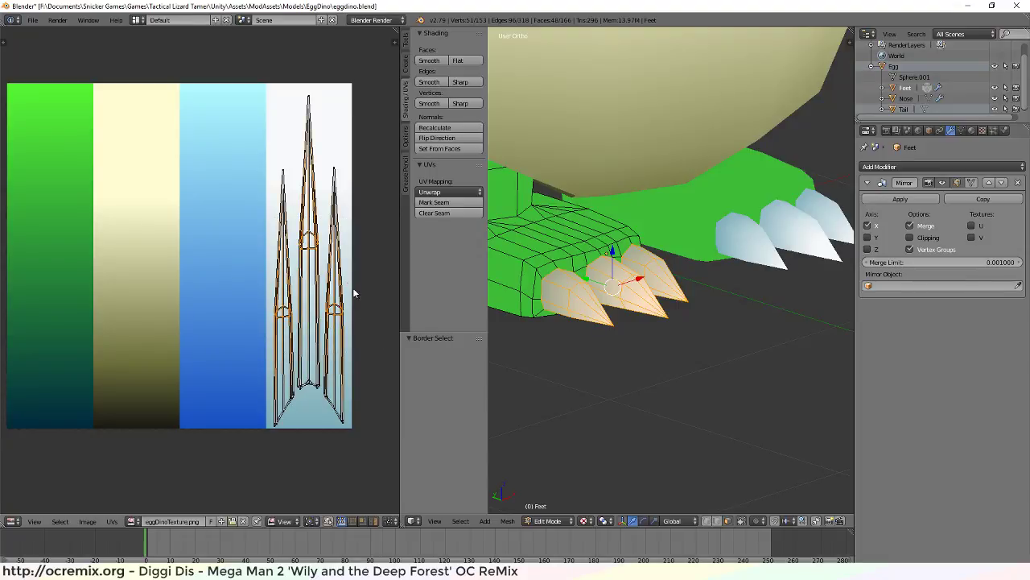
pyautogui.press('g')
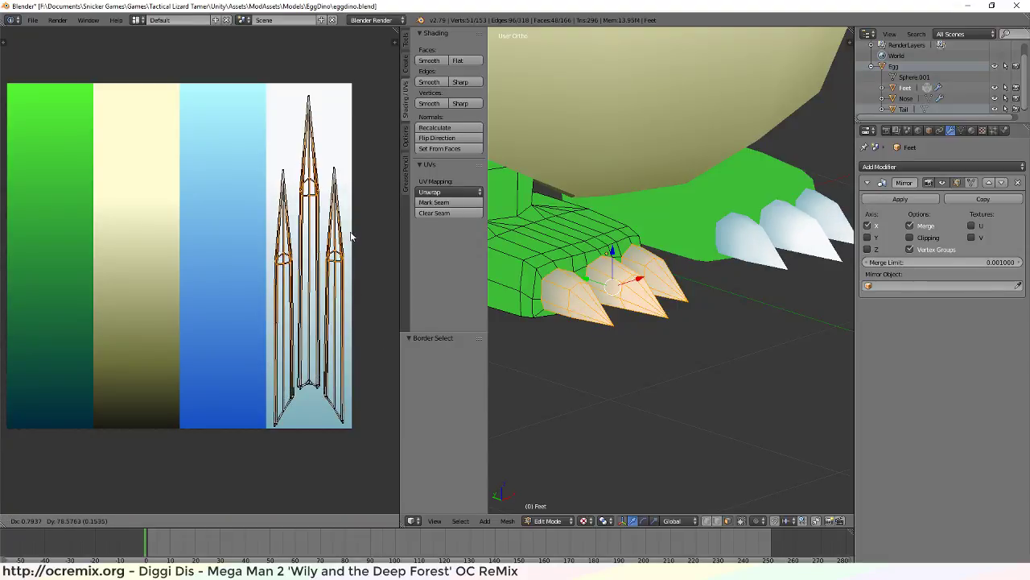
pyautogui.click(329, 115)
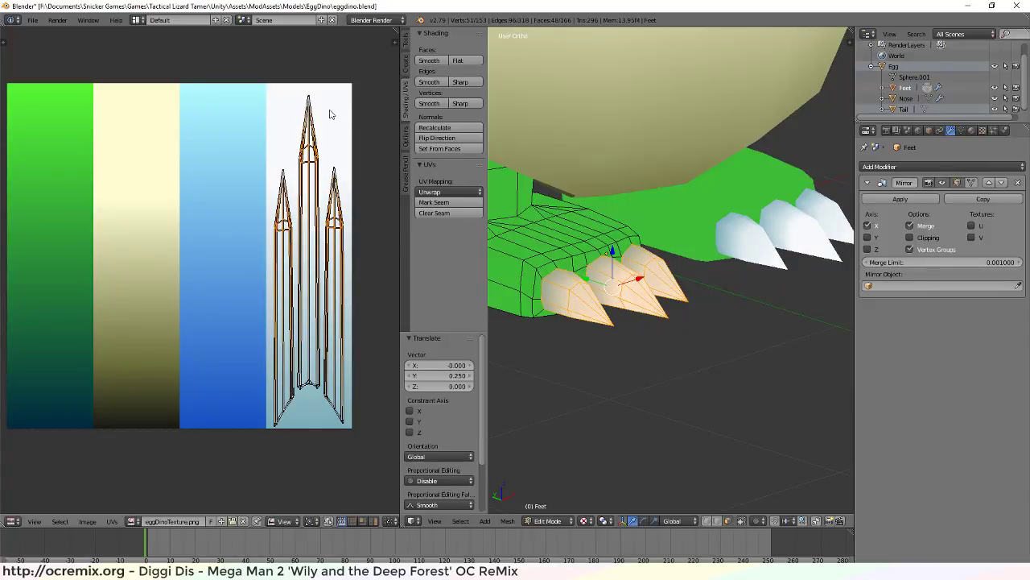
pyautogui.press('a')
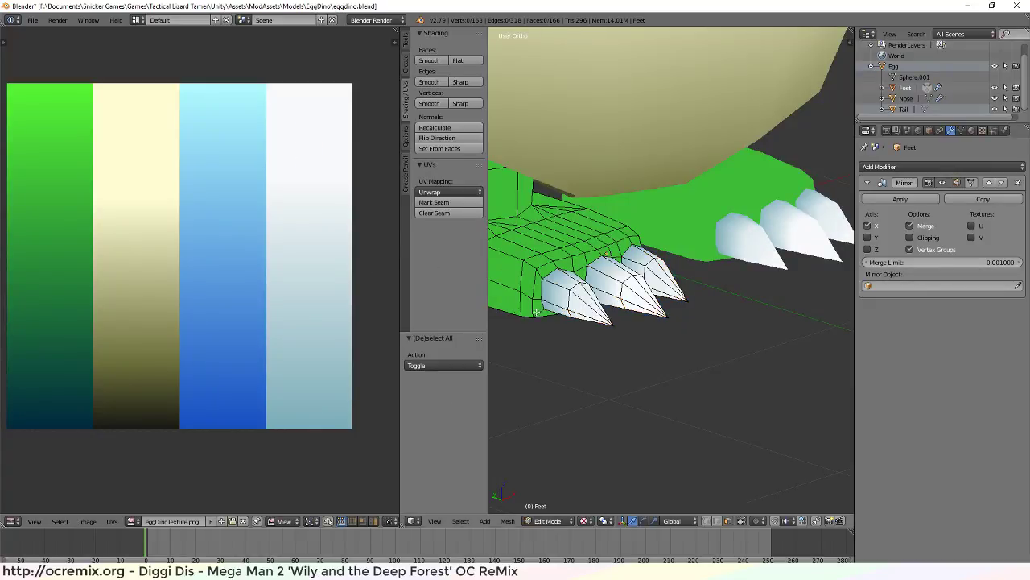
# Inspect the feet from below and hide the Egg body and Nose objects
pyautogui.moveTo(537, 312); pyautogui.dragTo(652, 299, button='middle')
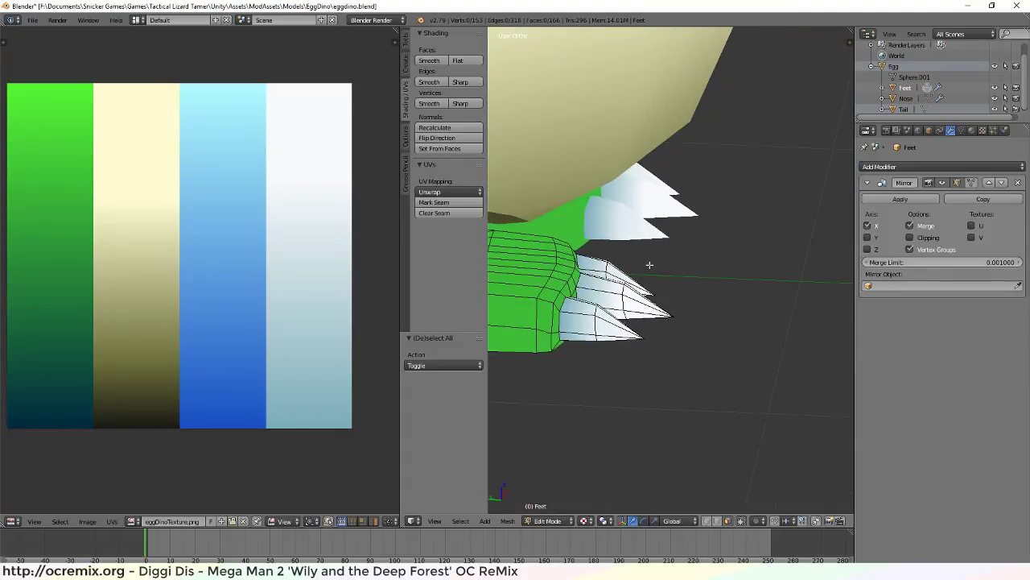
pyautogui.moveTo(650, 264); pyautogui.dragTo(749, 387, button='middle')
pyautogui.scroll(-3, 600, 252)
pyautogui.scroll(3, 600, 252)
pyautogui.moveTo(750, 388)
pyautogui.mouseDown(button='middle')
pyautogui.moveTo(755, 330)
pyautogui.moveTo(767, 369)
pyautogui.moveTo(791, 375)
pyautogui.moveTo(749, 382)
pyautogui.moveTo(750, 399)
pyautogui.mouseUp(button='middle')
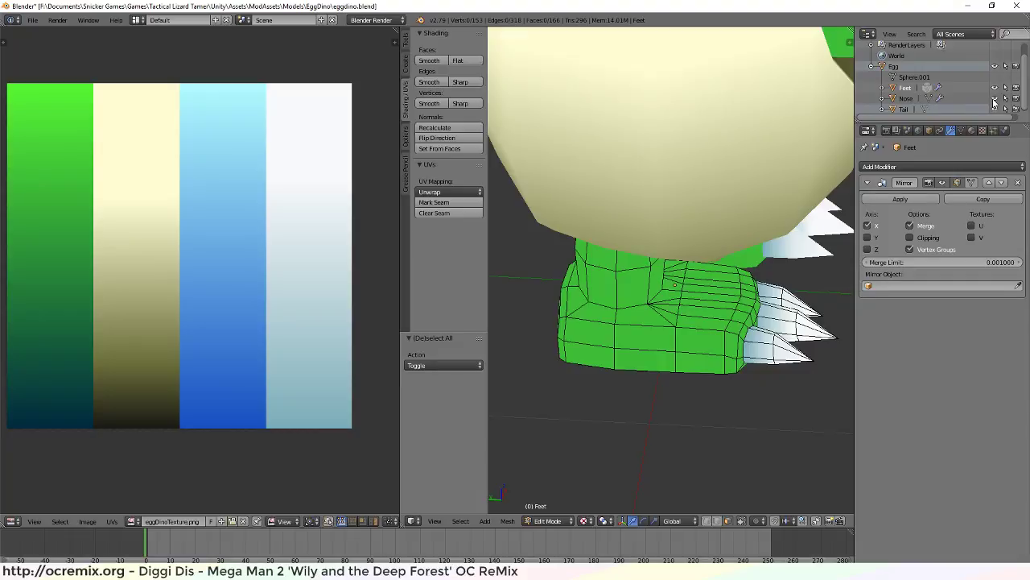
pyautogui.click(995, 66)
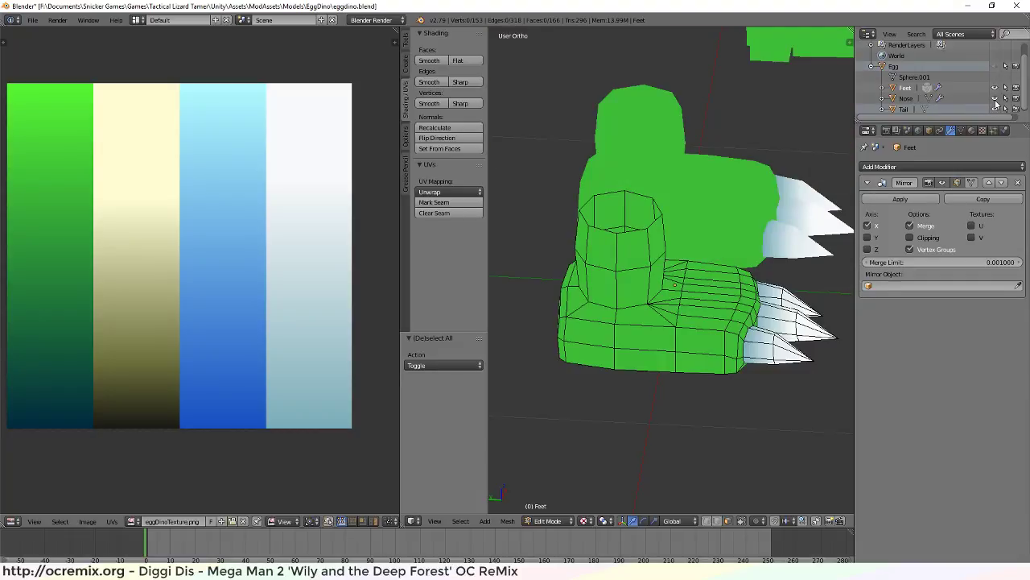
pyautogui.click(995, 98)
# From a near top-down view, box-select the foot's faces in face select mode
pyautogui.moveTo(667, 229); pyautogui.dragTo(672, 308, button='middle')
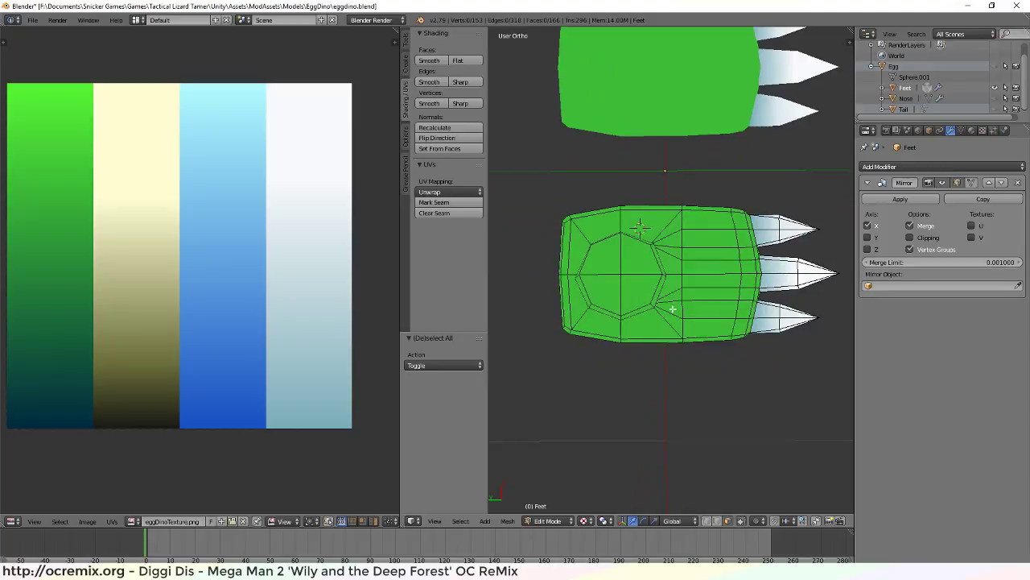
pyautogui.click(643, 521)
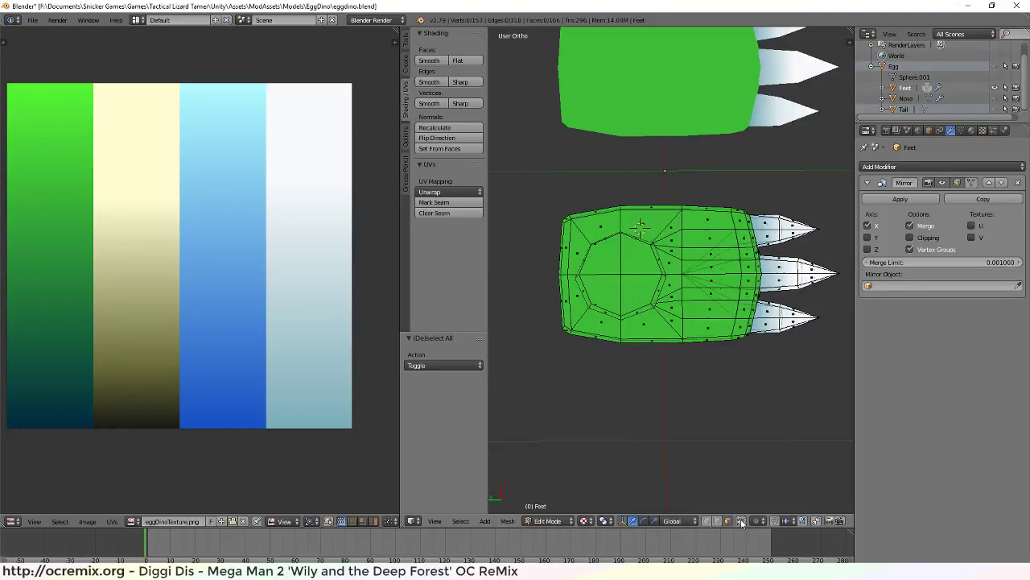
pyautogui.press('b')
pyautogui.moveTo(523, 177); pyautogui.dragTo(765, 375)
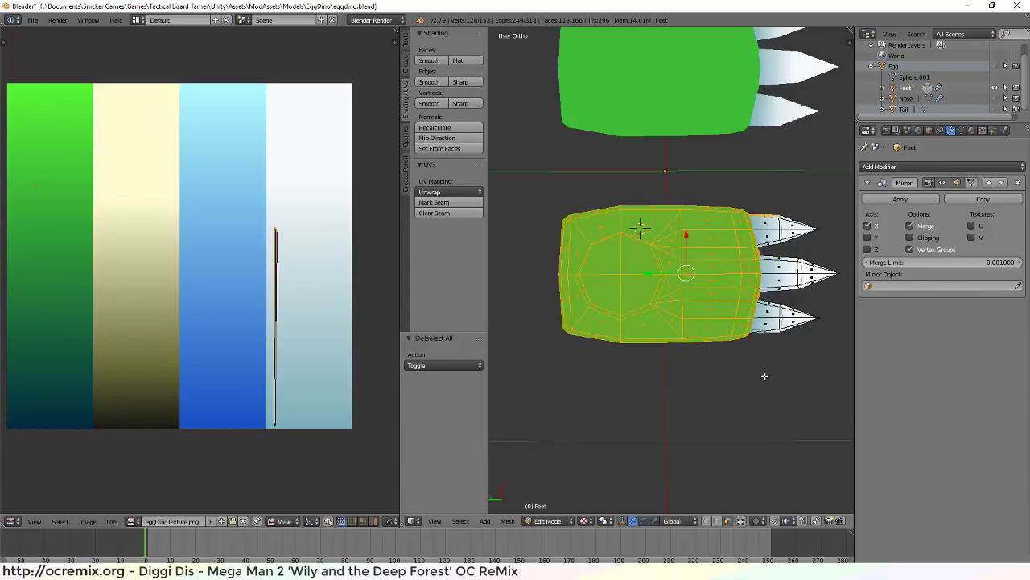
pyautogui.moveTo(821, 406); pyautogui.dragTo(798, 299, button='middle')
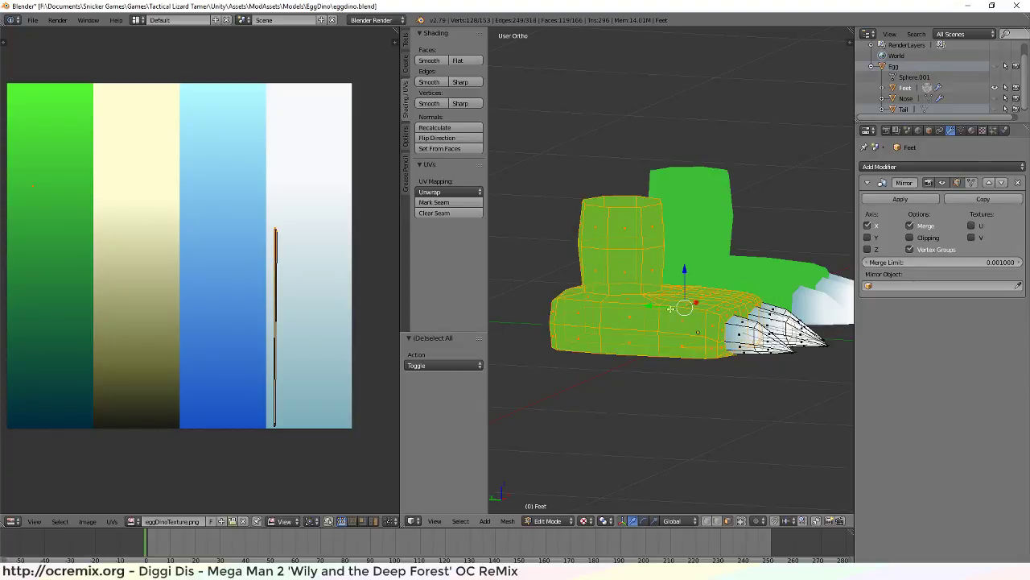
# Deselect the claw face so only the foot body stays selected
pyautogui.moveTo(637, 347); pyautogui.dragTo(663, 347, button='middle')
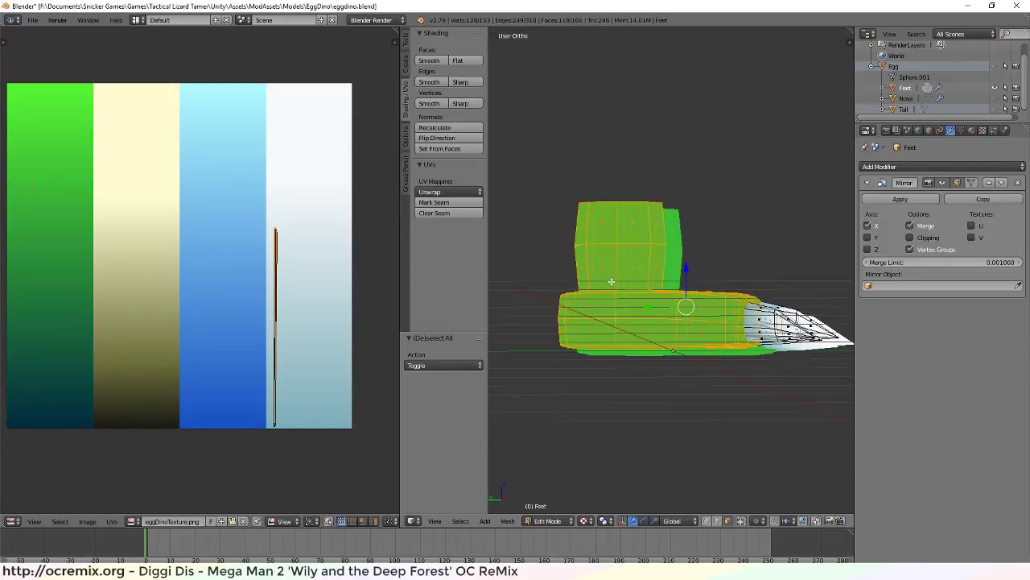
pyautogui.moveTo(689, 344); pyautogui.dragTo(529, 403, button='middle')
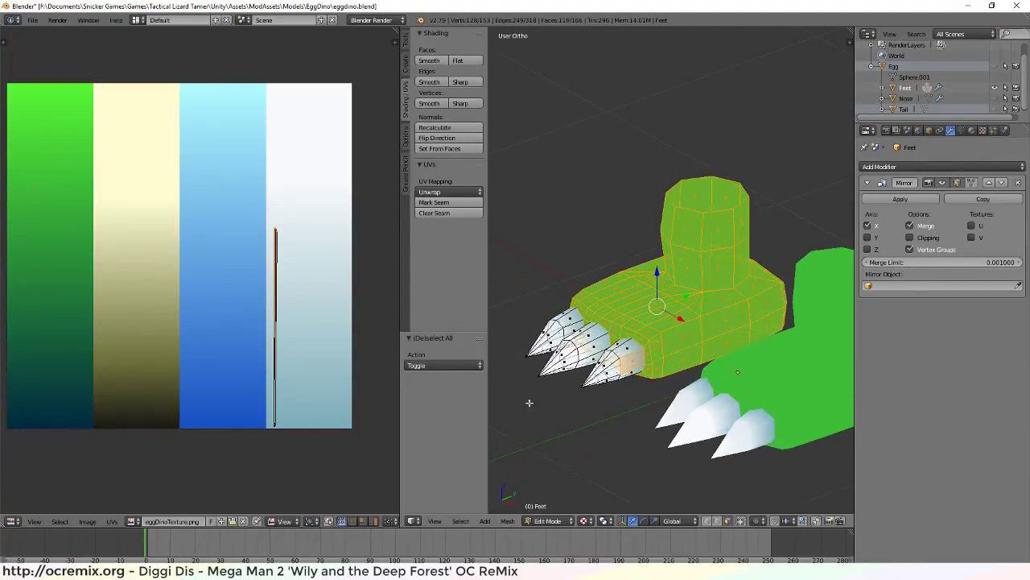
pyautogui.scroll(2, 646, 371)
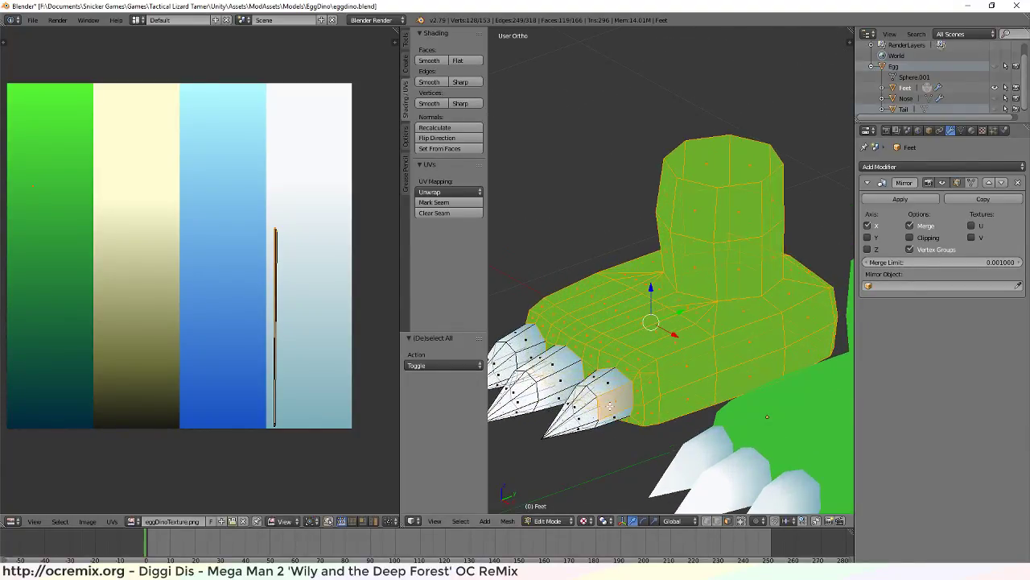
pyautogui.keyDown('shift'); pyautogui.rightClick(616, 402); pyautogui.keyUp('shift')
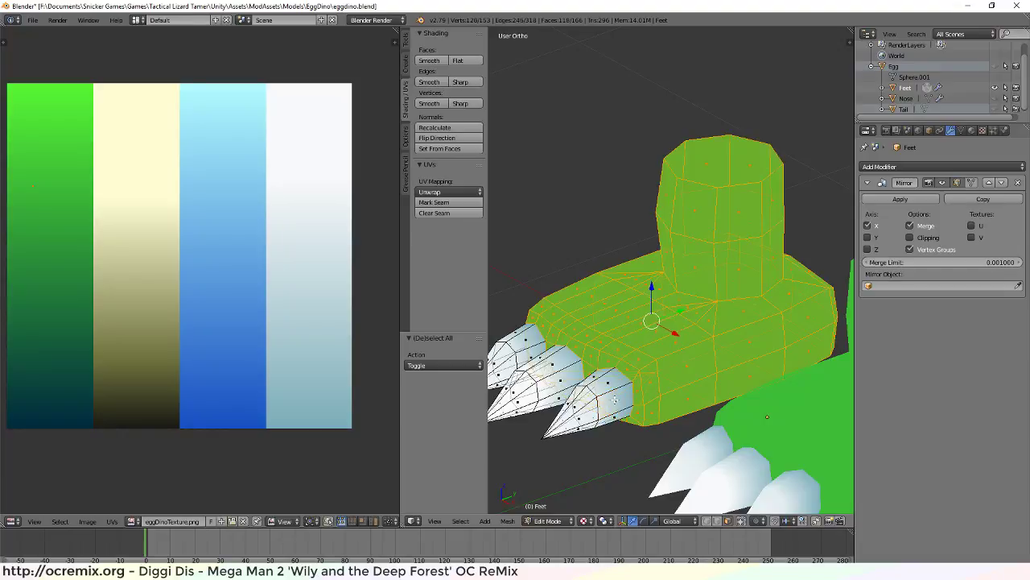
pyautogui.moveTo(573, 437); pyautogui.dragTo(706, 431, button='middle')
# Apply Cube Projection to the selected foot body's UVs and inspect the result in the UV editor
pyautogui.press('u')
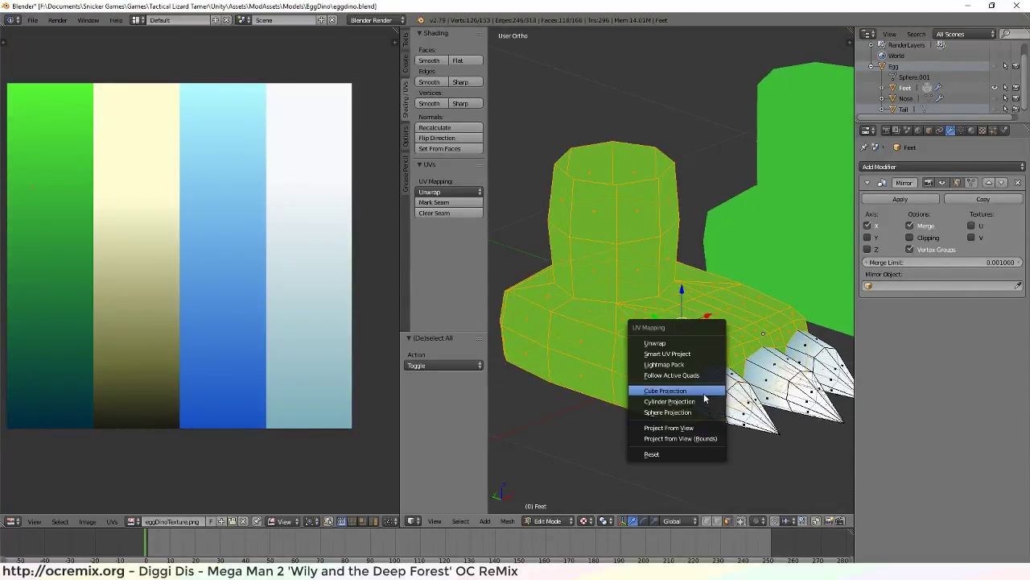
pyautogui.click(709, 391)
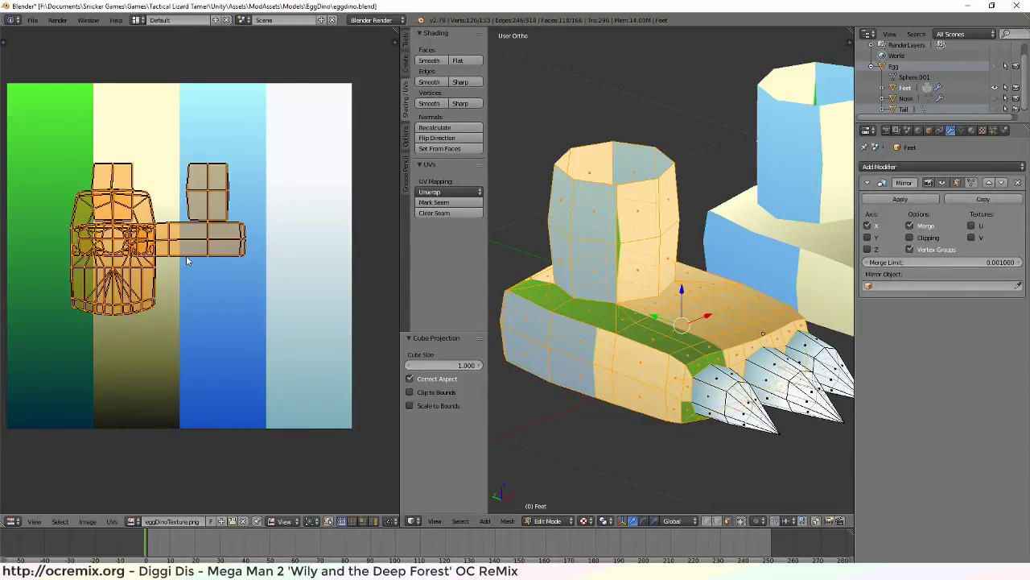
pyautogui.scroll(1, 181, 260)
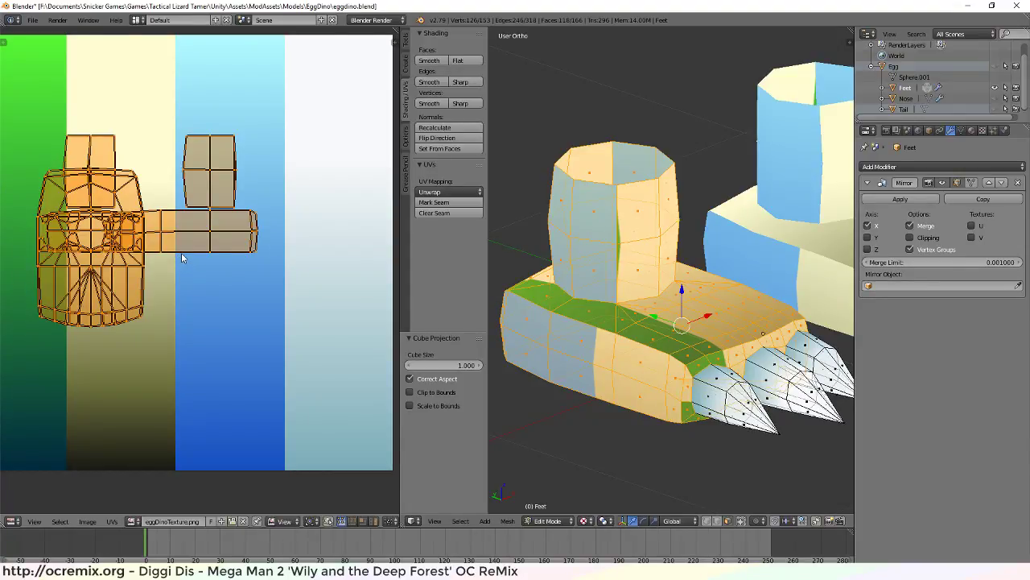
pyautogui.scroll(-3, 616, 326)
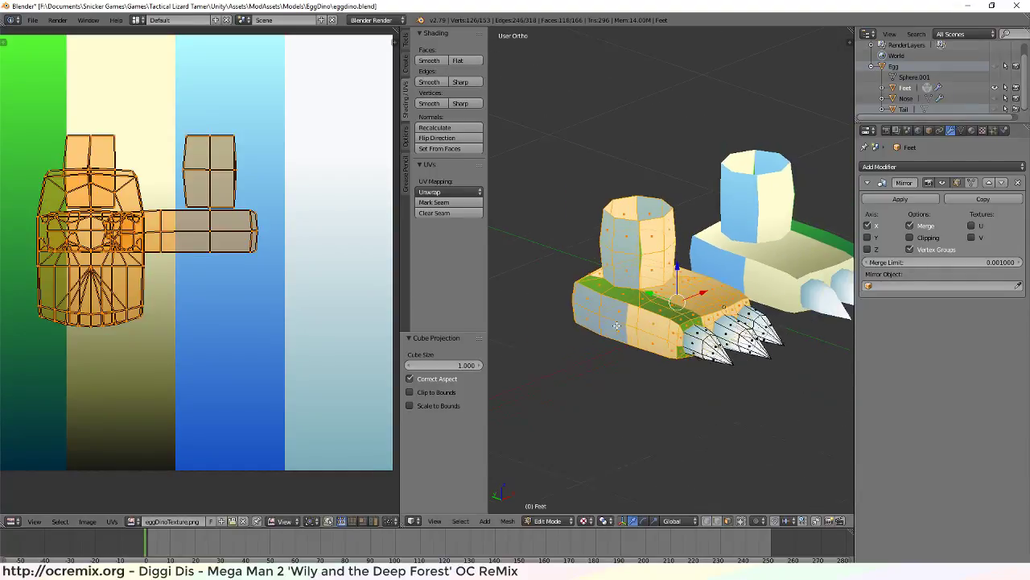
pyautogui.scroll(2, 616, 325)
pyautogui.scroll(1, 615, 326)
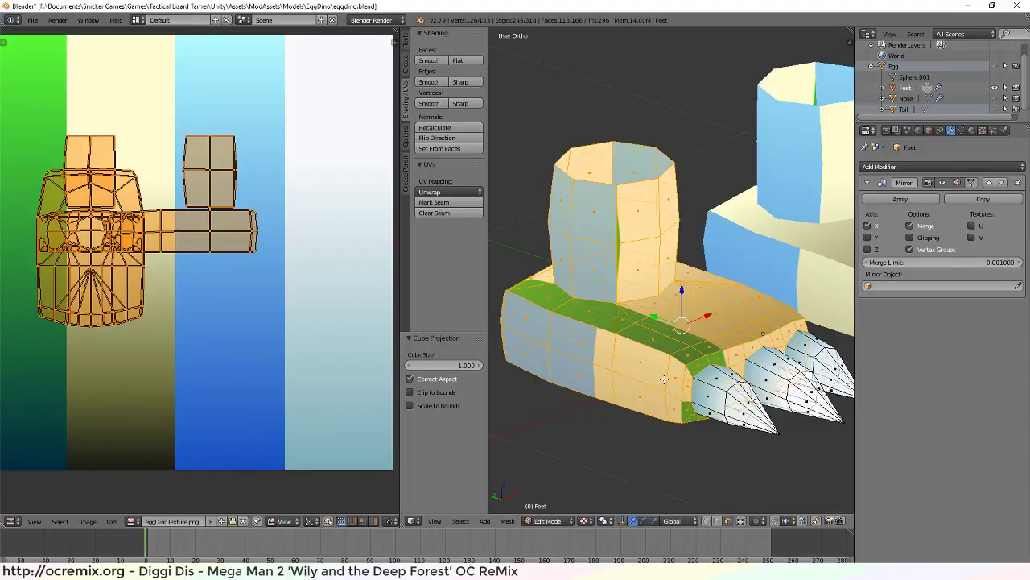
pyautogui.press('KP_1')
pyautogui.press('u')
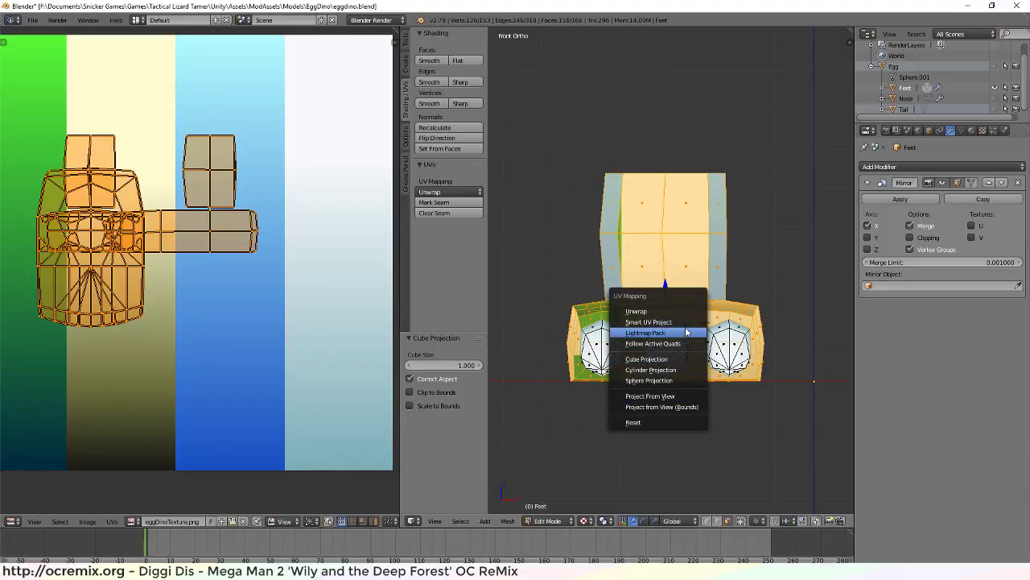
# Project the foot UVs from the front view, move the island onto the green strip and narrow it to strip width
pyautogui.click(671, 396)
pyautogui.press('g')
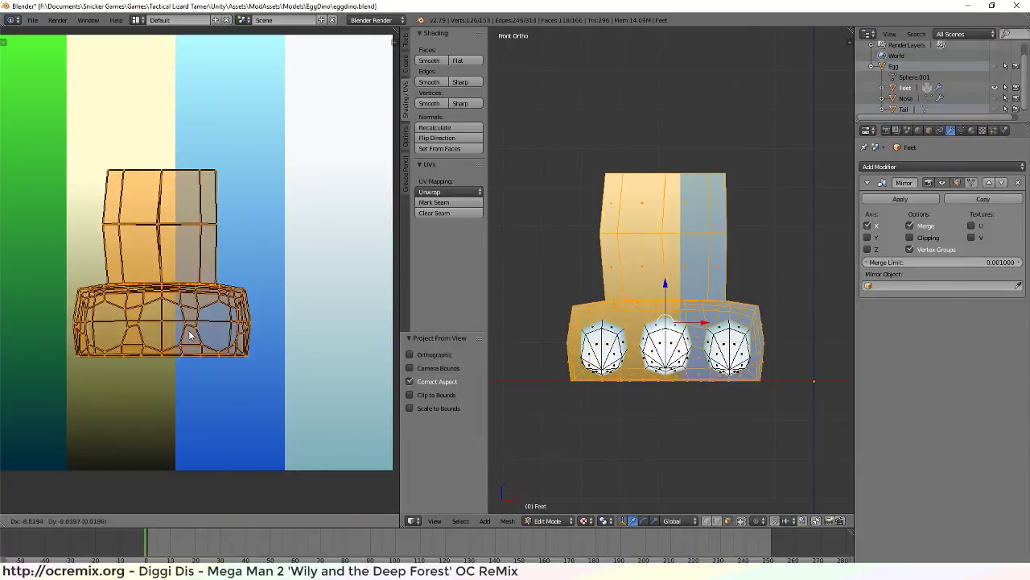
pyautogui.click(102, 367)
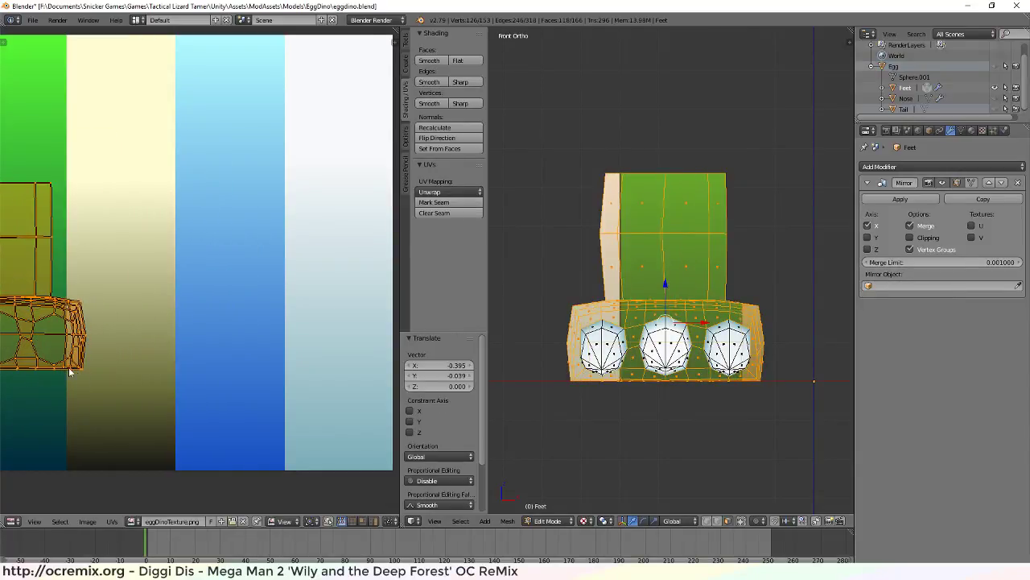
pyautogui.moveTo(68, 367); pyautogui.dragTo(236, 368, button='middle')
pyautogui.press('s')
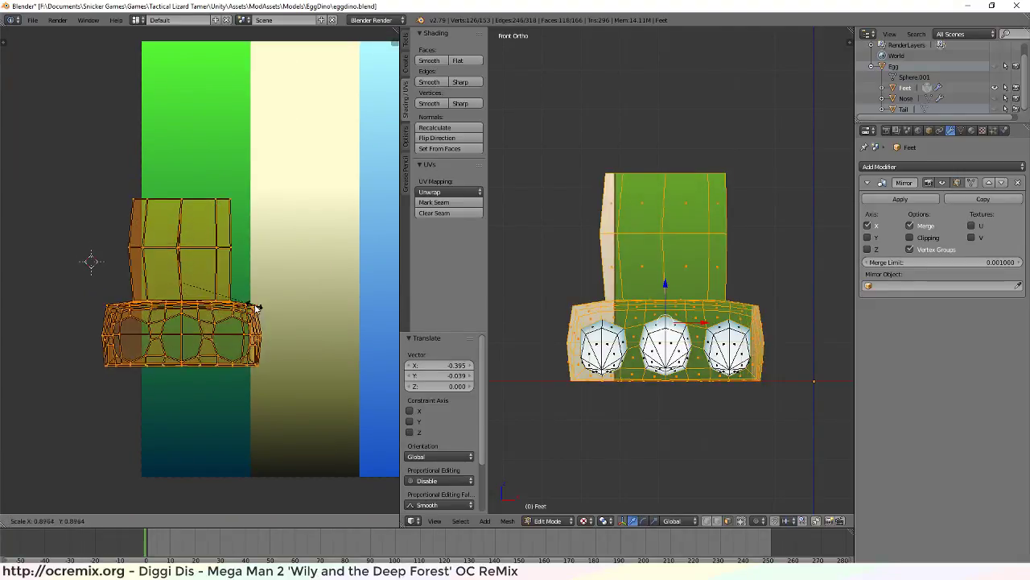
pyautogui.press('x')
pyautogui.click(213, 303)
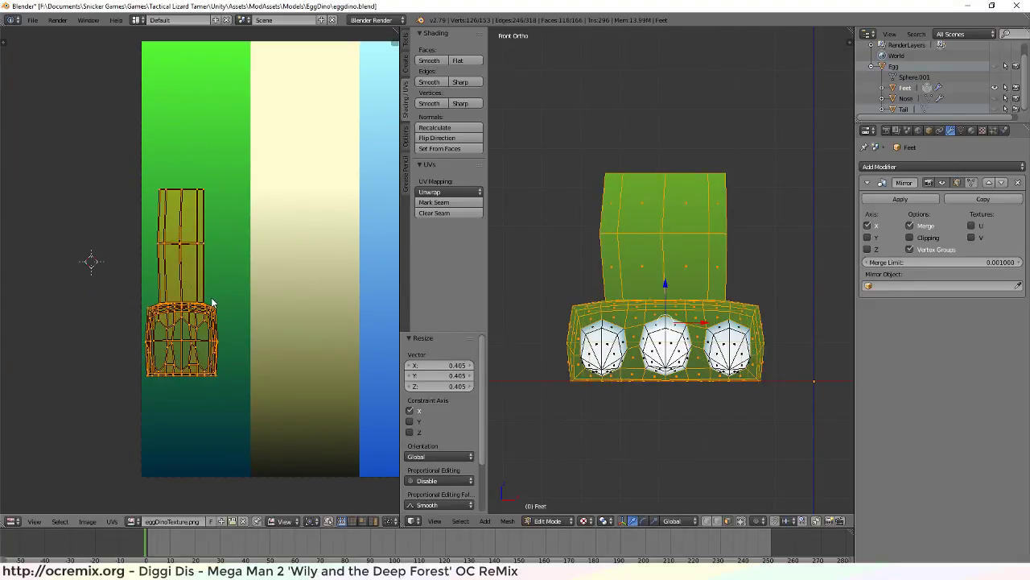
# Rescale and reposition the island to sit at the green strip's dark bottom, then deselect all
pyautogui.press('s')
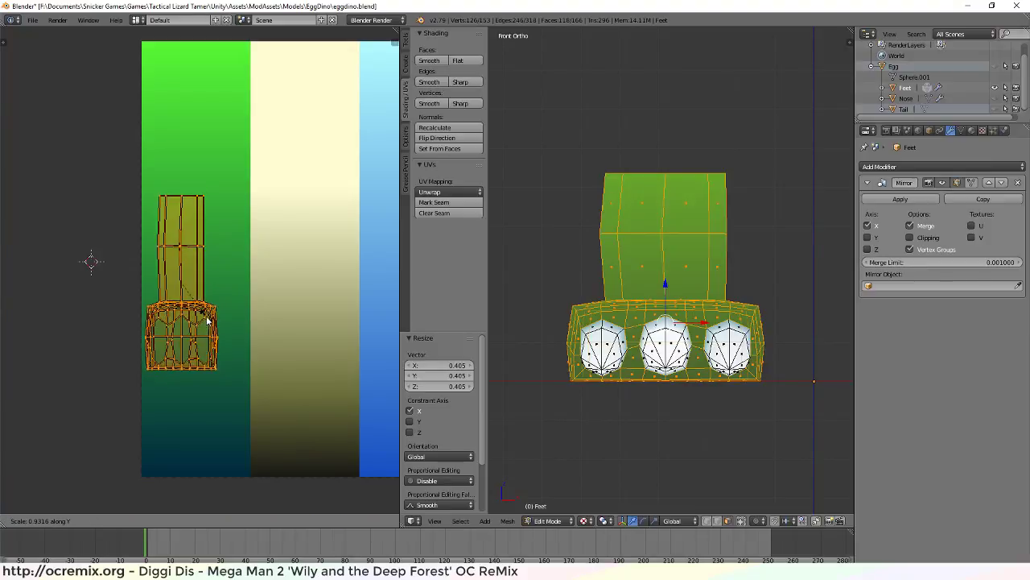
pyautogui.press('y')
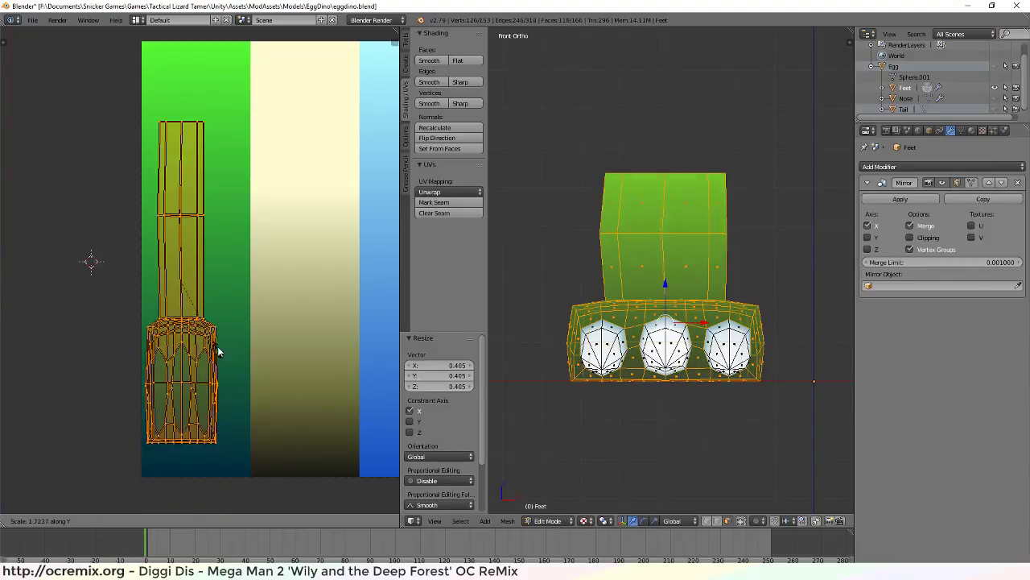
pyautogui.click(207, 277)
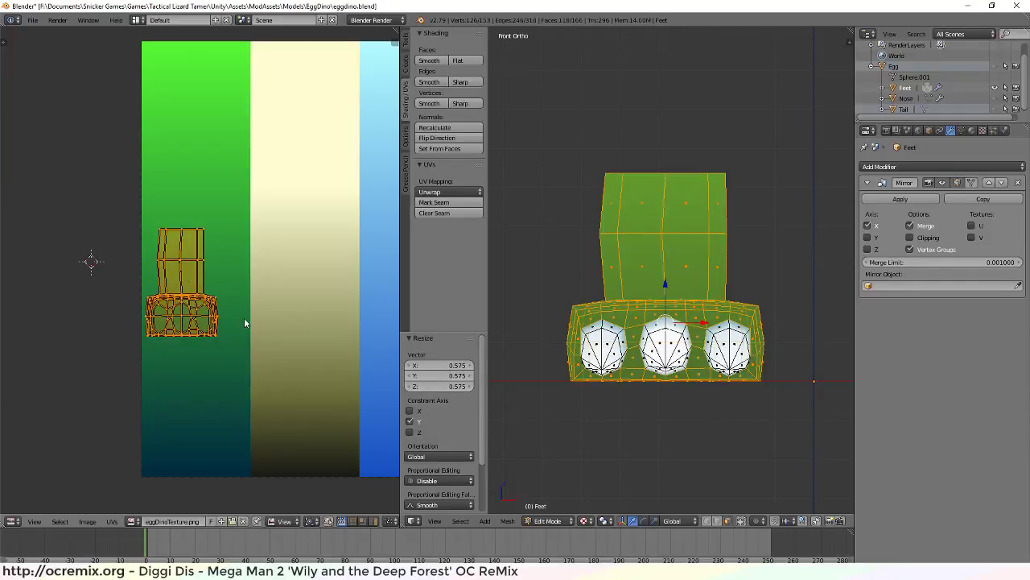
pyautogui.press('g')
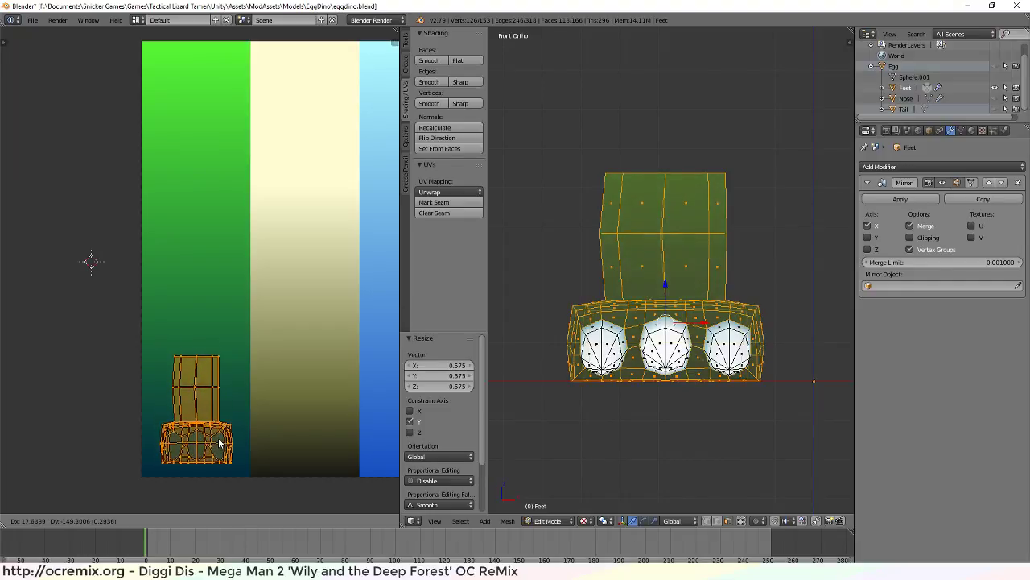
pyautogui.click(219, 439)
pyautogui.press('s')
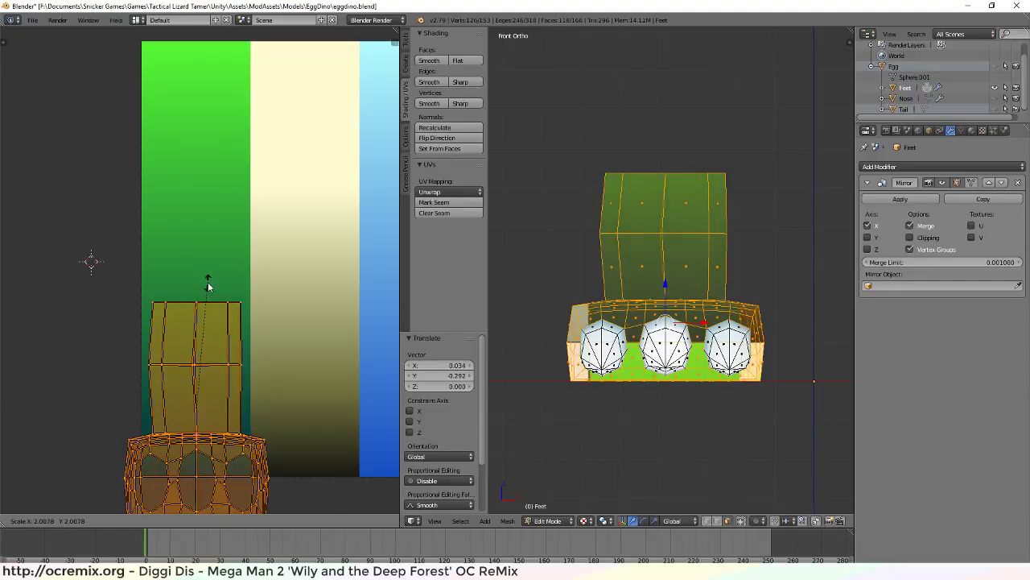
pyautogui.press('y')
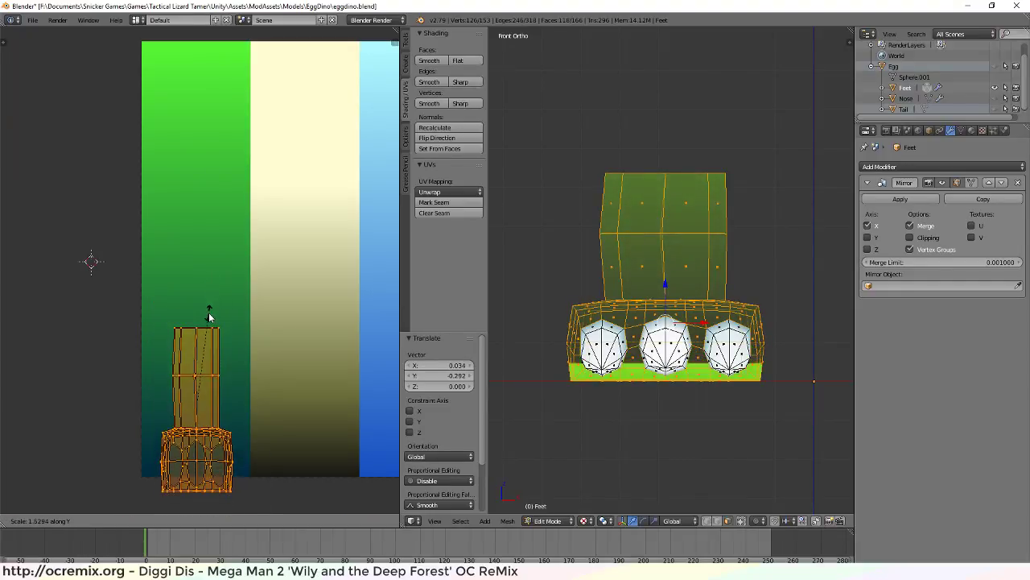
pyautogui.click(209, 317)
pyautogui.press('g')
pyautogui.click(220, 306)
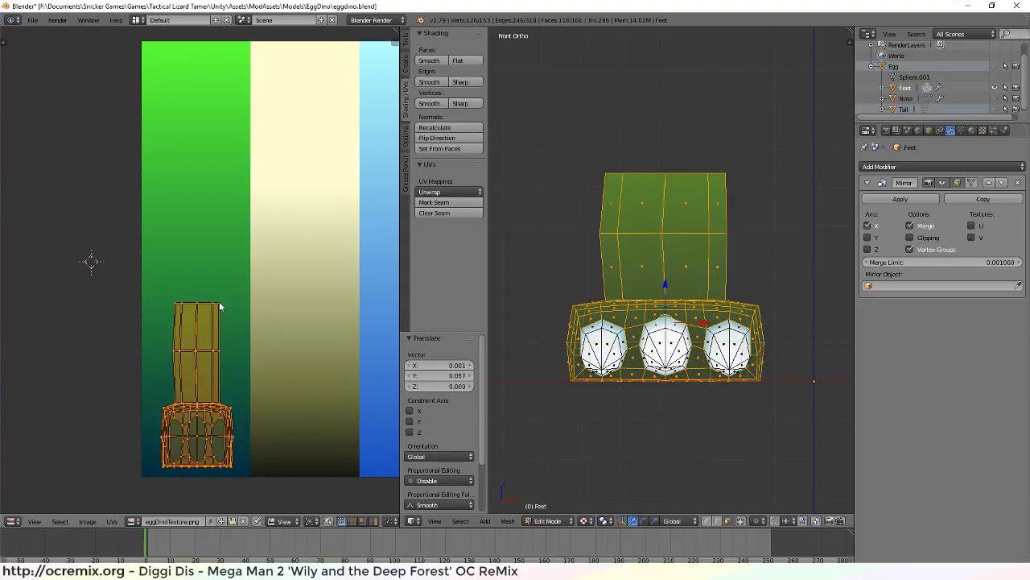
pyautogui.moveTo(668, 318); pyautogui.dragTo(624, 331, button='middle')
pyautogui.press('a')
pyautogui.scroll(-2, 675, 338)
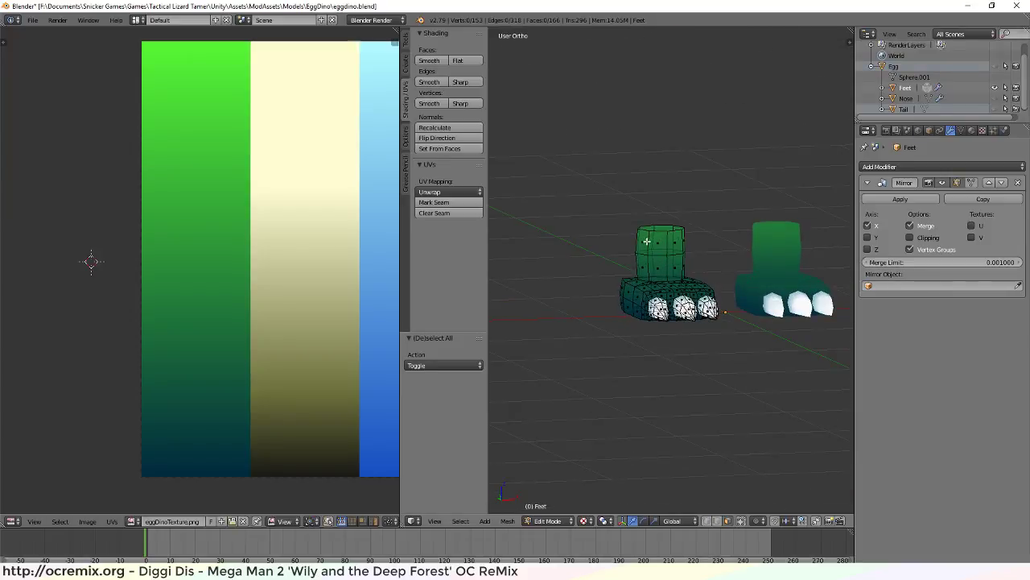
# Select the ankle's two face rings, project their UVs from front view, and place them on the green strip
pyautogui.scroll(3, 646, 241)
pyautogui.moveTo(656, 247); pyautogui.dragTo(704, 284, button='middle')
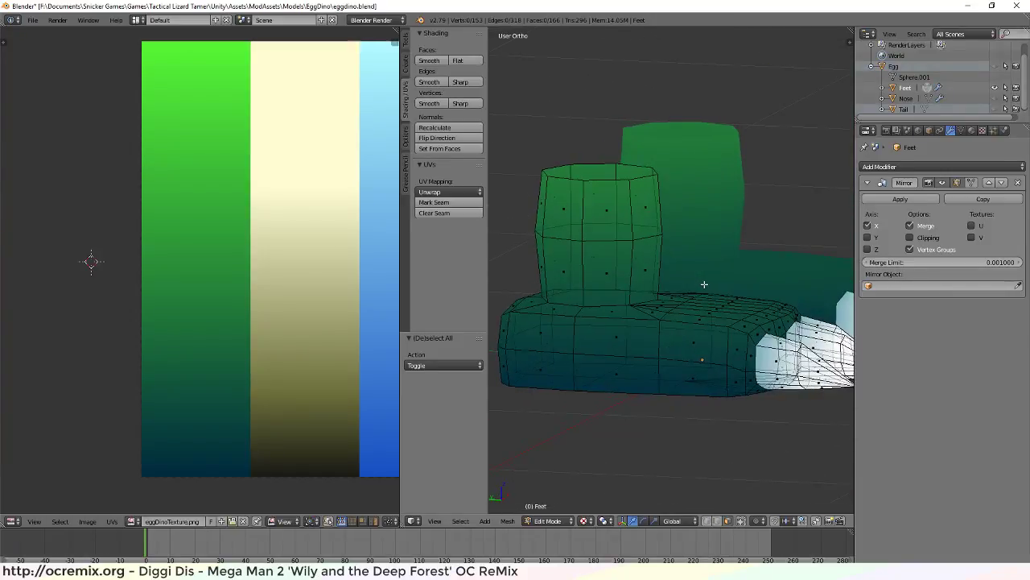
pyautogui.keyDown('alt'); pyautogui.rightClick(582, 269); pyautogui.keyUp('alt')
pyautogui.keyDown('alt'); pyautogui.keyDown('shift'); pyautogui.rightClick(582, 208); pyautogui.keyUp('shift'); pyautogui.keyUp('alt')
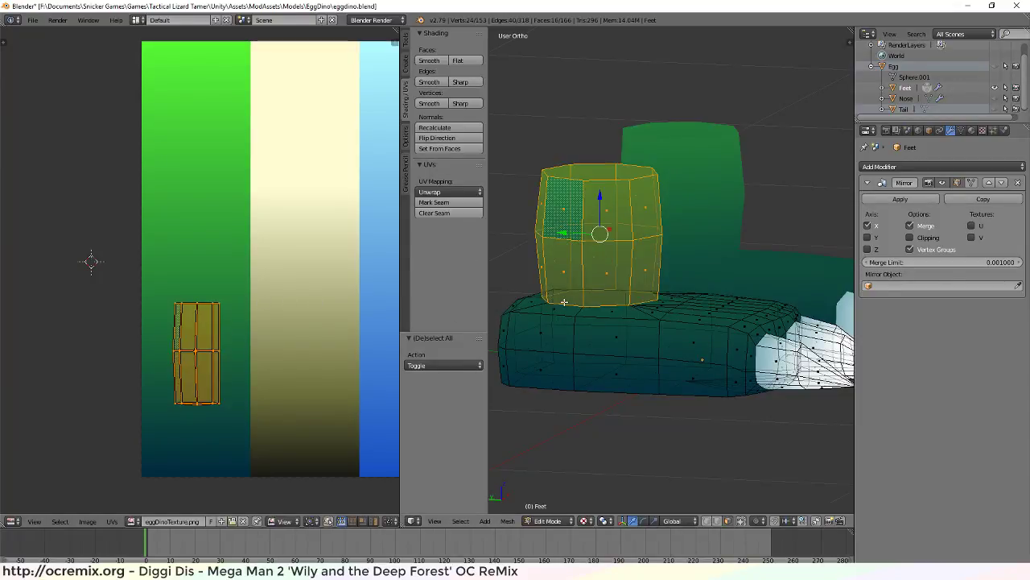
pyautogui.press('KP_1')
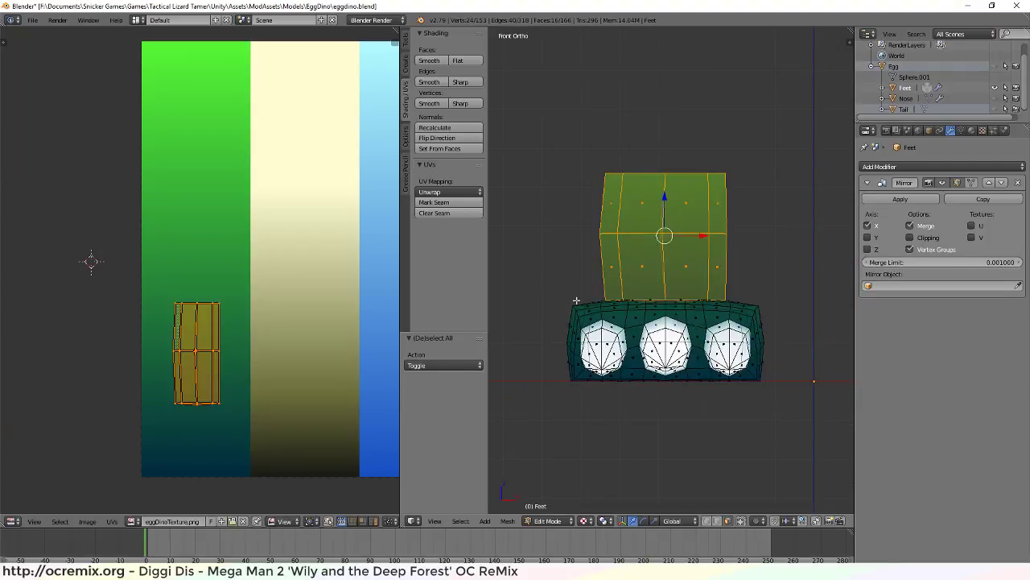
pyautogui.press('u')
pyautogui.click(615, 282)
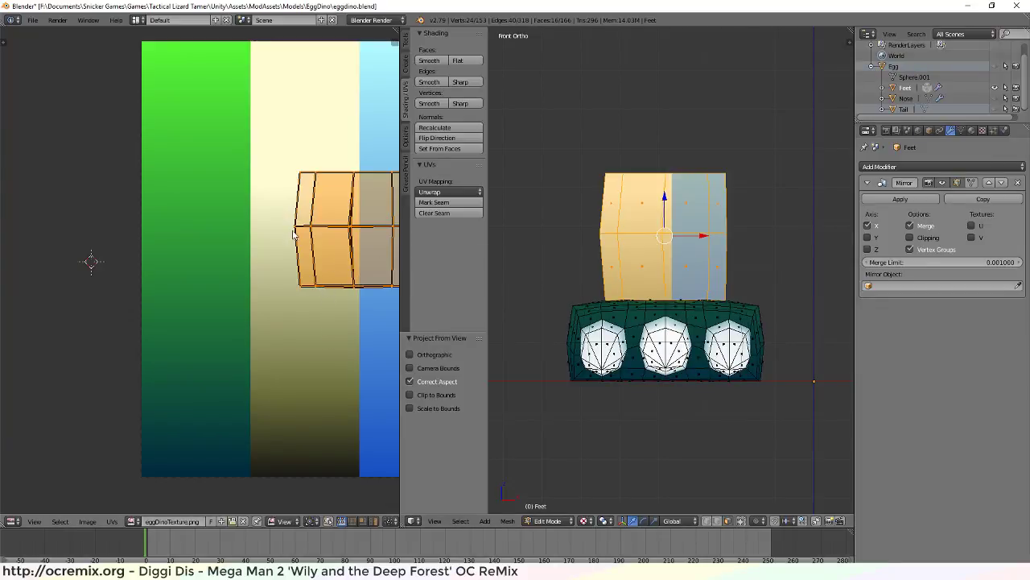
pyautogui.press('g')
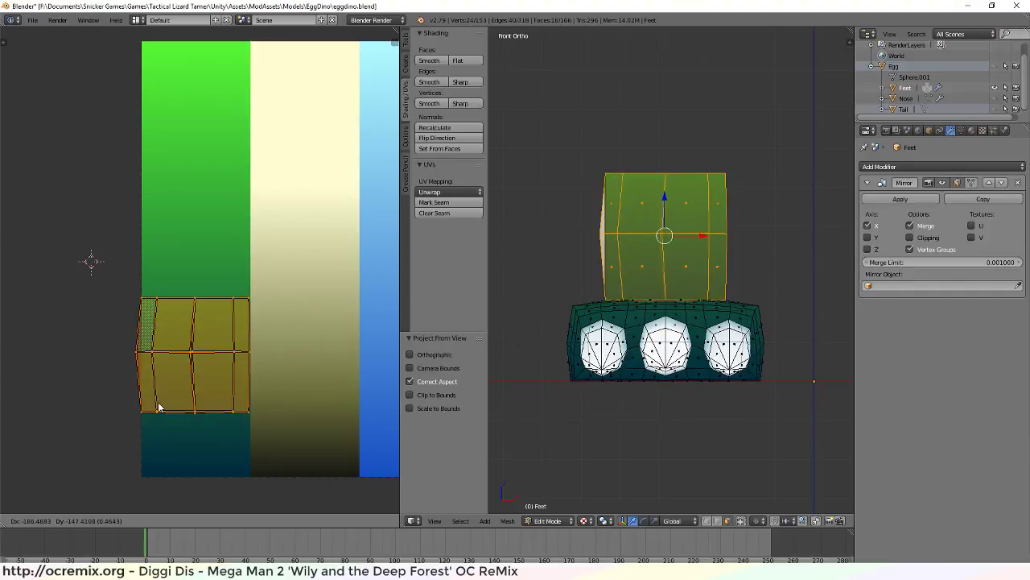
pyautogui.click(161, 399)
# Shorten the foot UV island vertically
pyautogui.moveTo(627, 297); pyautogui.dragTo(666, 304, button='middle')
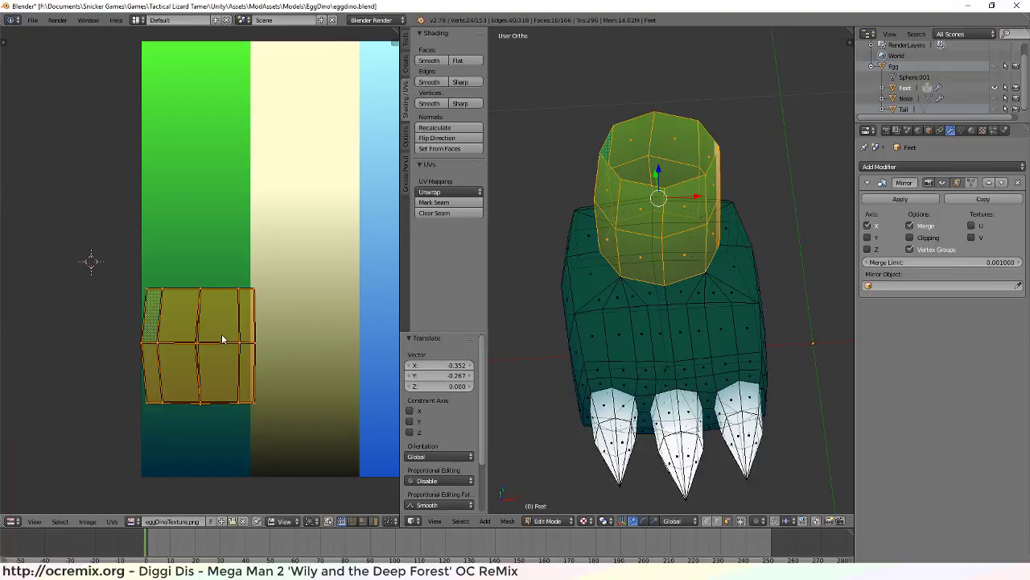
pyautogui.press('s')
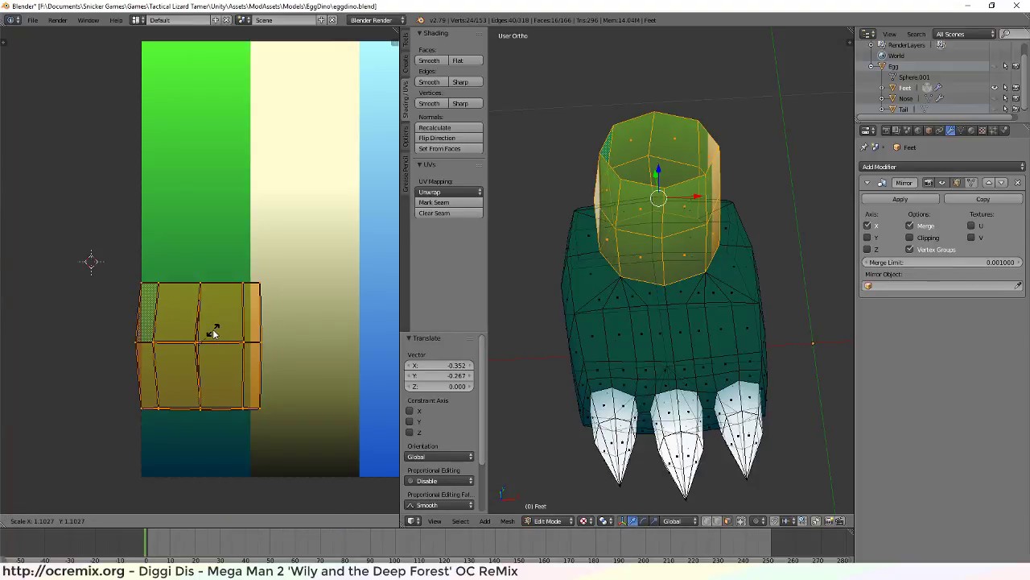
pyautogui.press('y')
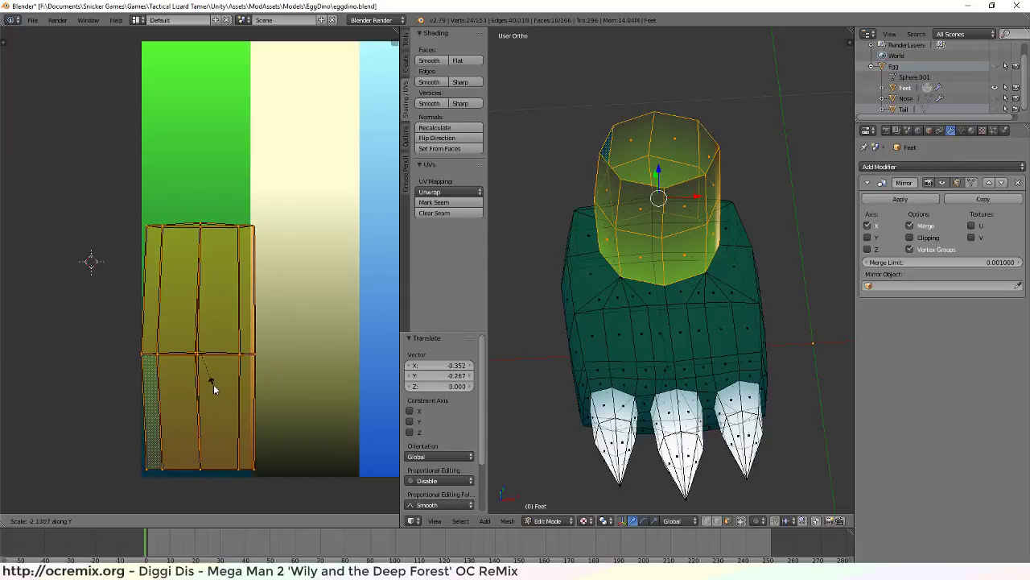
pyautogui.click(214, 404)
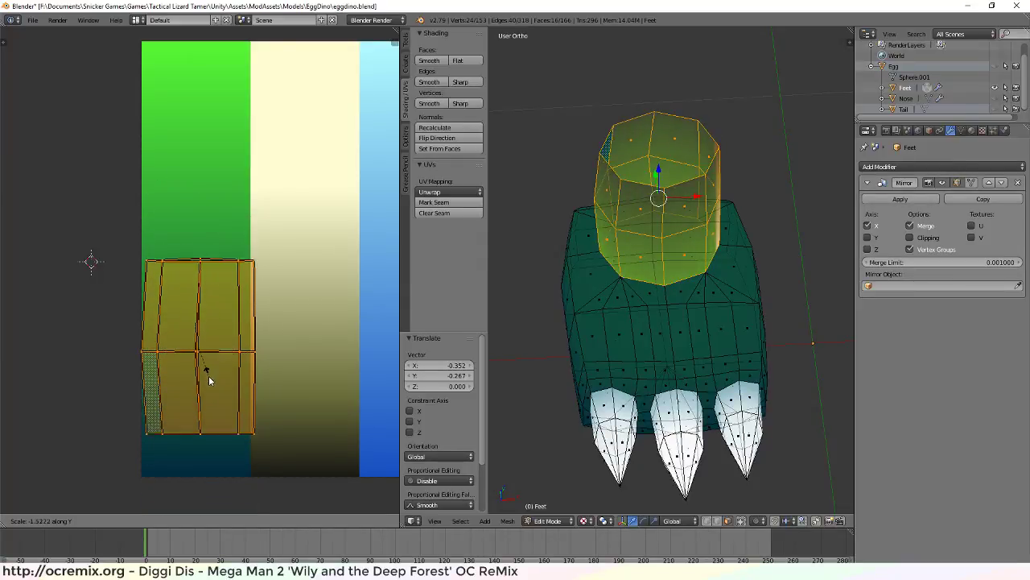
pyautogui.click(207, 386)
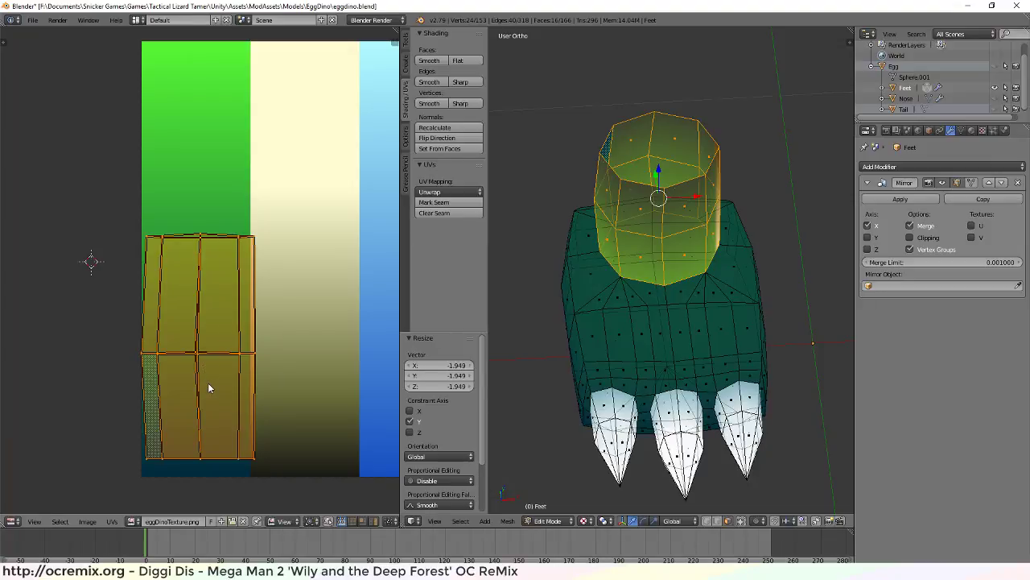
# Narrow the foot island to the green strip's width and nudge it slightly left and down
pyautogui.press('s')
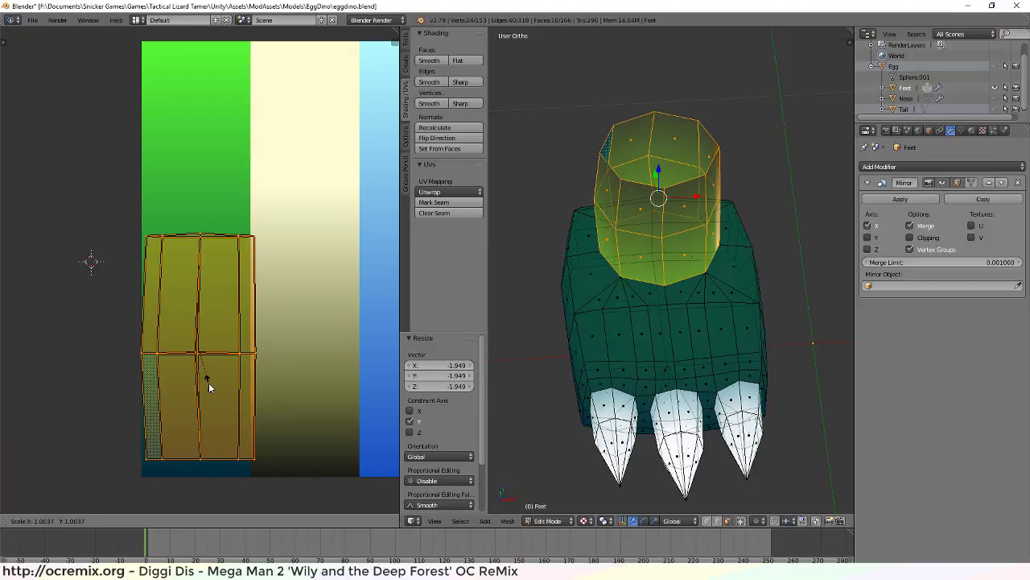
pyautogui.press('x')
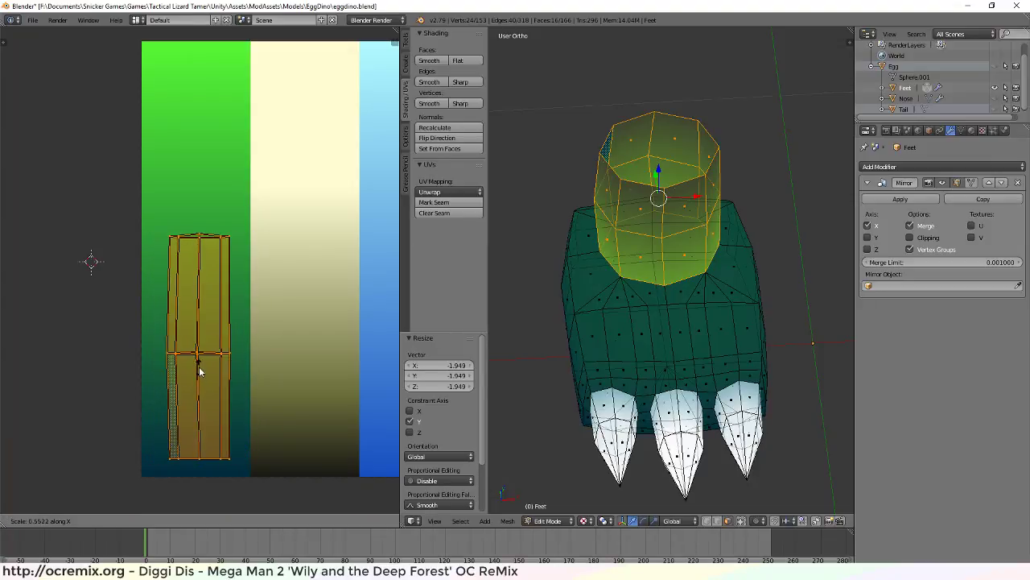
pyautogui.click(200, 374)
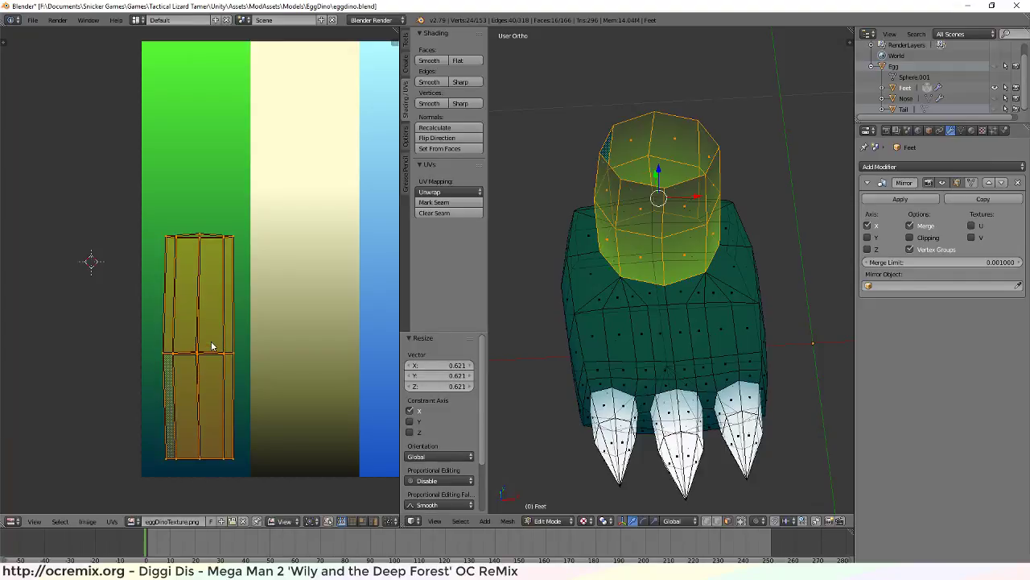
pyautogui.press('g')
pyautogui.click(206, 346)
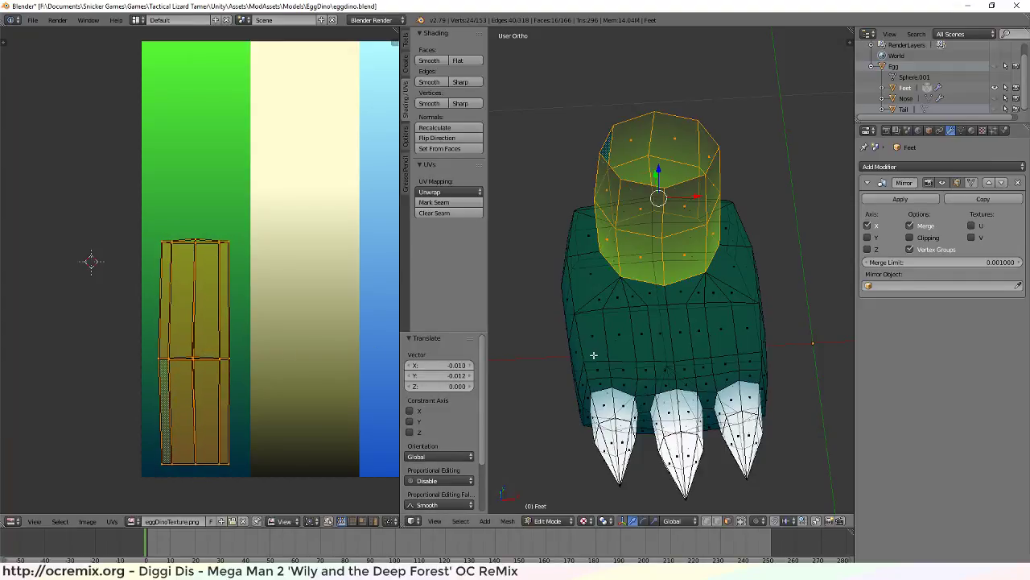
pyautogui.press('a')
pyautogui.press('a')
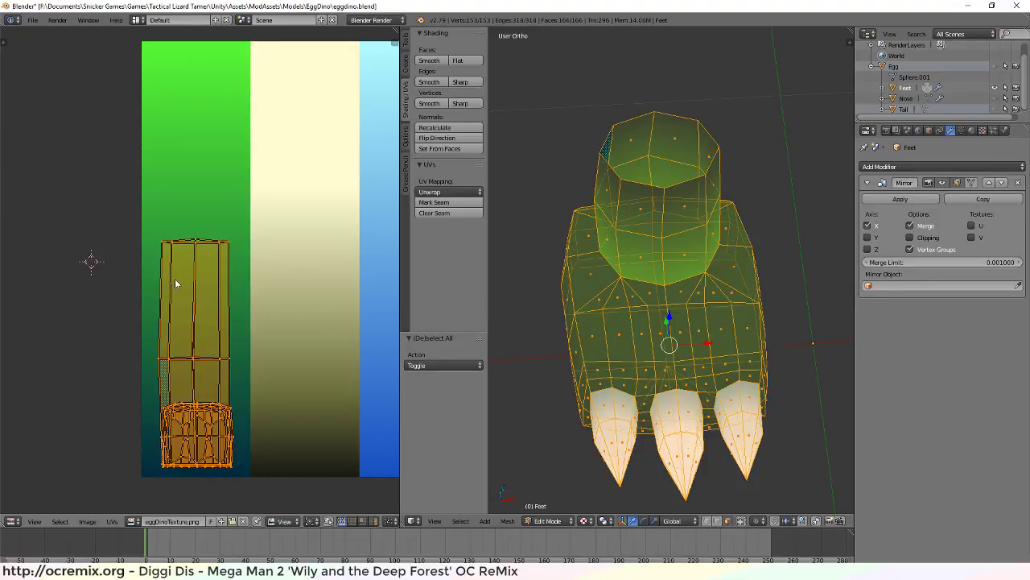
# Select only the foot body's UV island, make it slightly taller, and set the 2D cursor at its bottom
pyautogui.press('a')
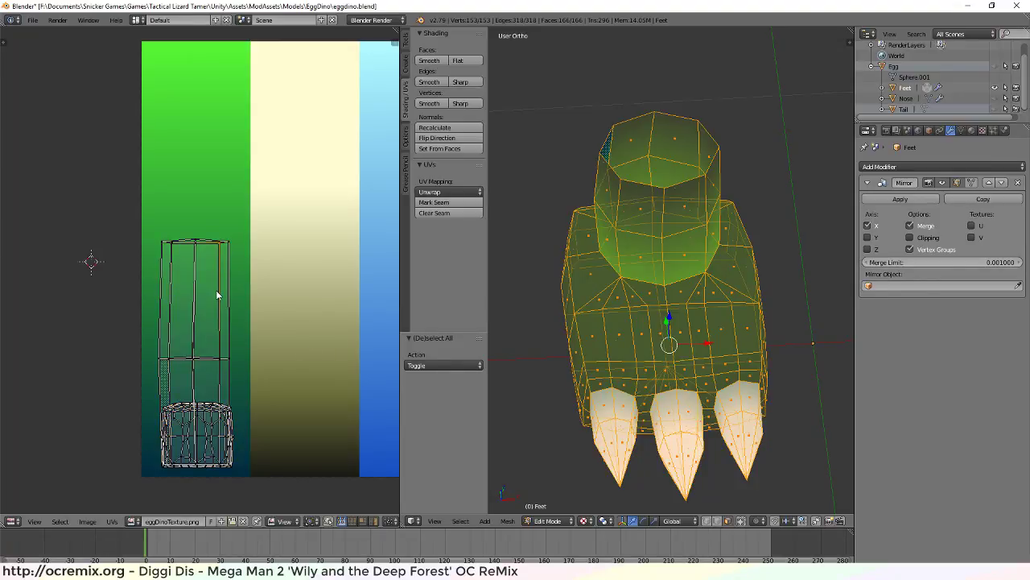
pyautogui.press('l')
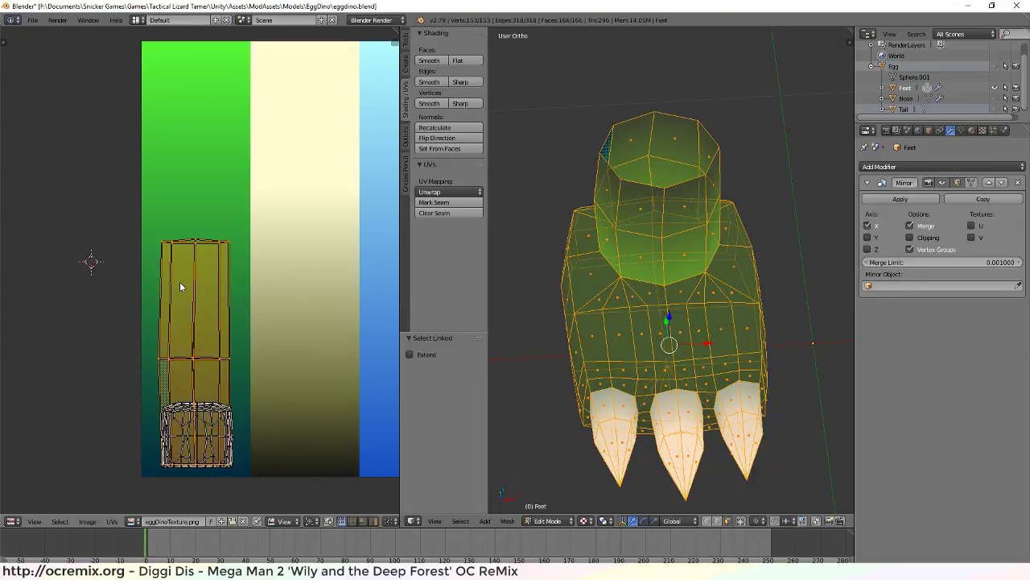
pyautogui.press('s')
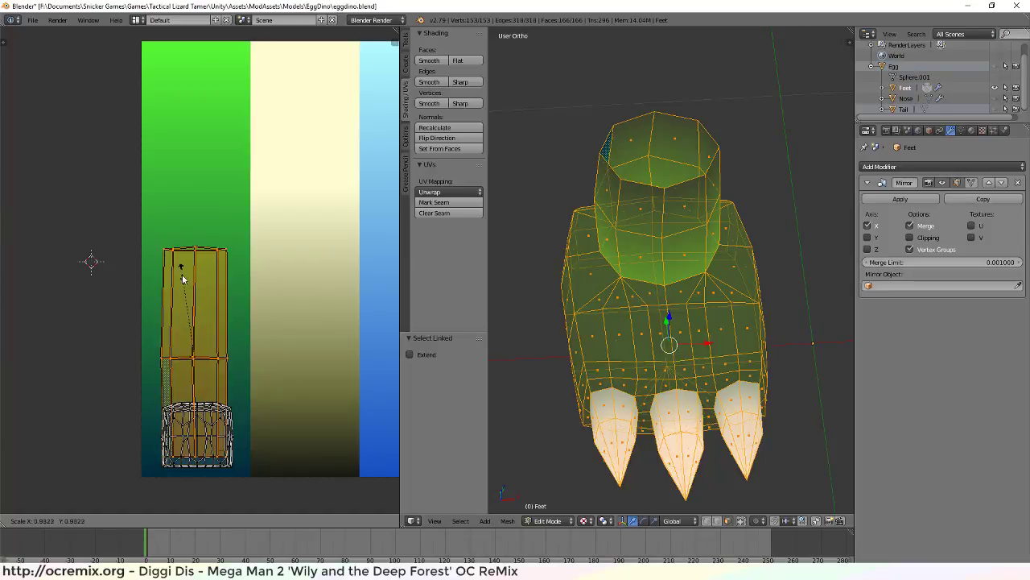
pyautogui.press('y')
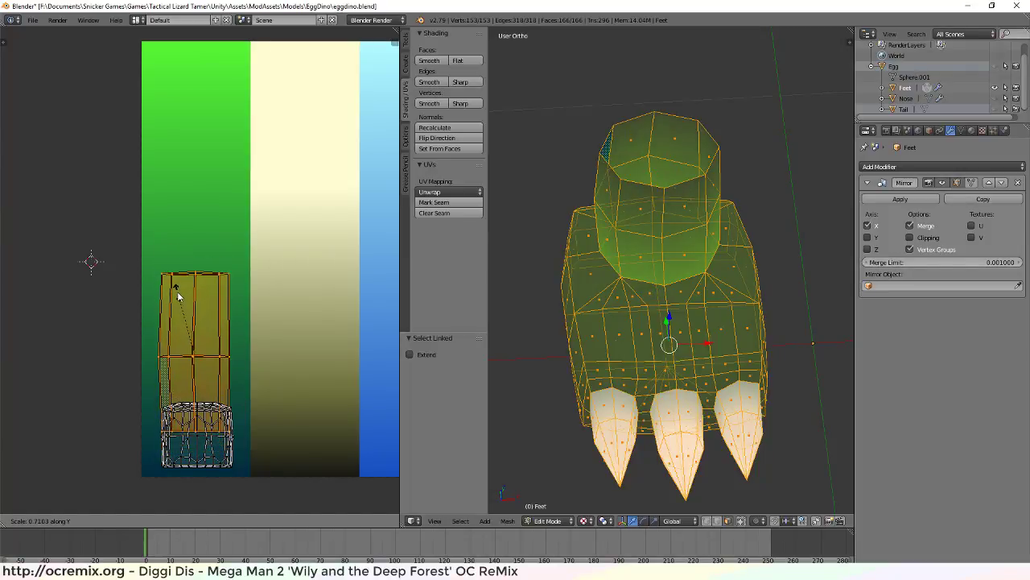
pyautogui.click(177, 268)
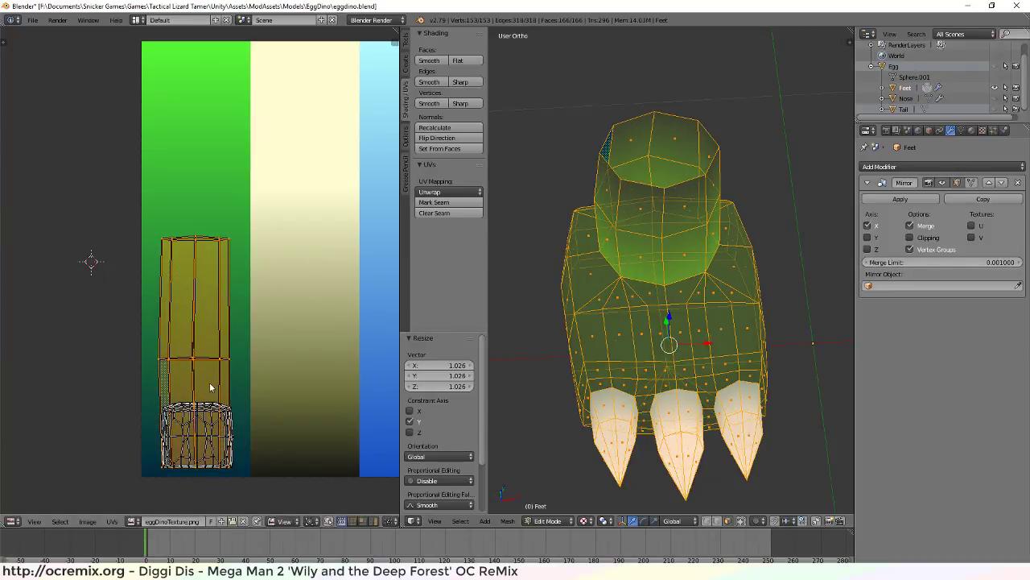
pyautogui.click(195, 471)
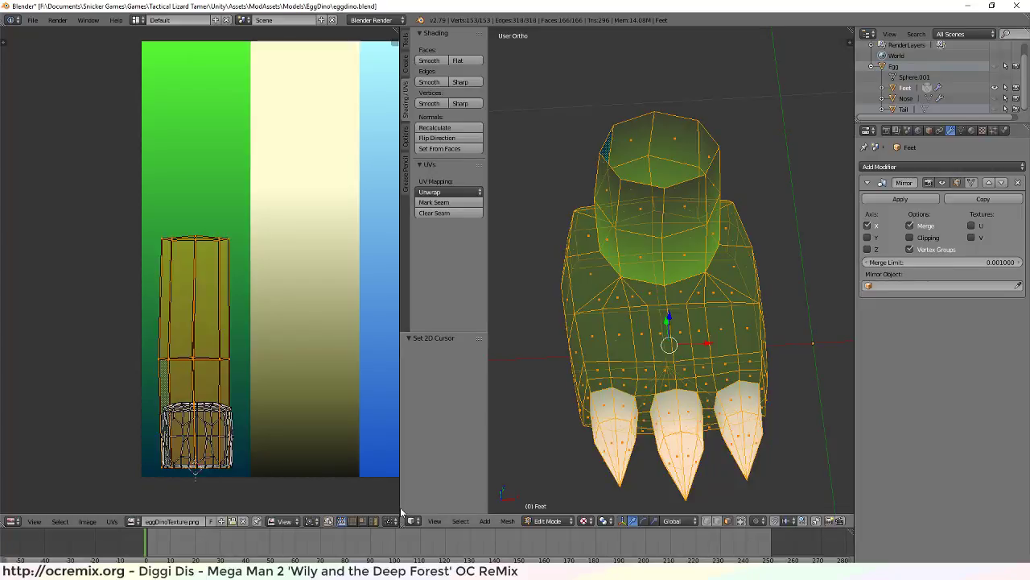
# Rebalance the UV editor and 3D viewport widths, then switch to the browser's UV Layout manual page
pyautogui.moveTo(400, 507); pyautogui.dragTo(654, 505)
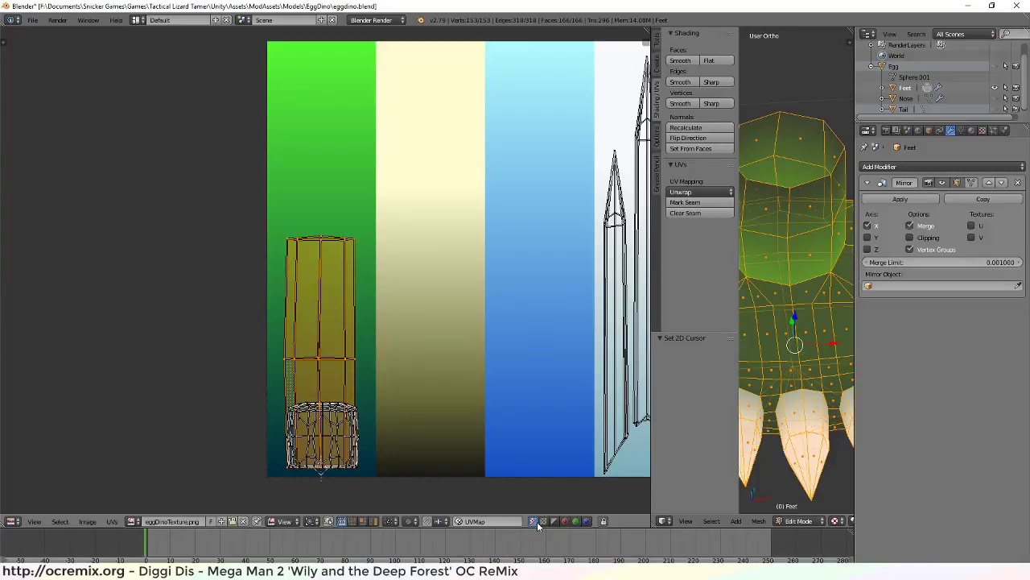
pyautogui.moveTo(649, 507); pyautogui.dragTo(386, 506)
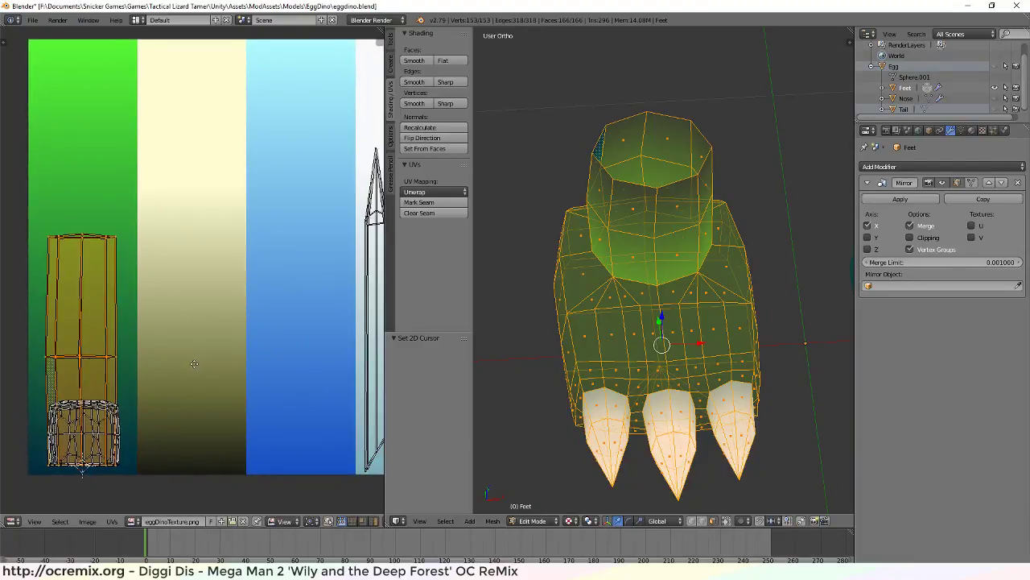
pyautogui.moveTo(388, 506); pyautogui.dragTo(410, 505)
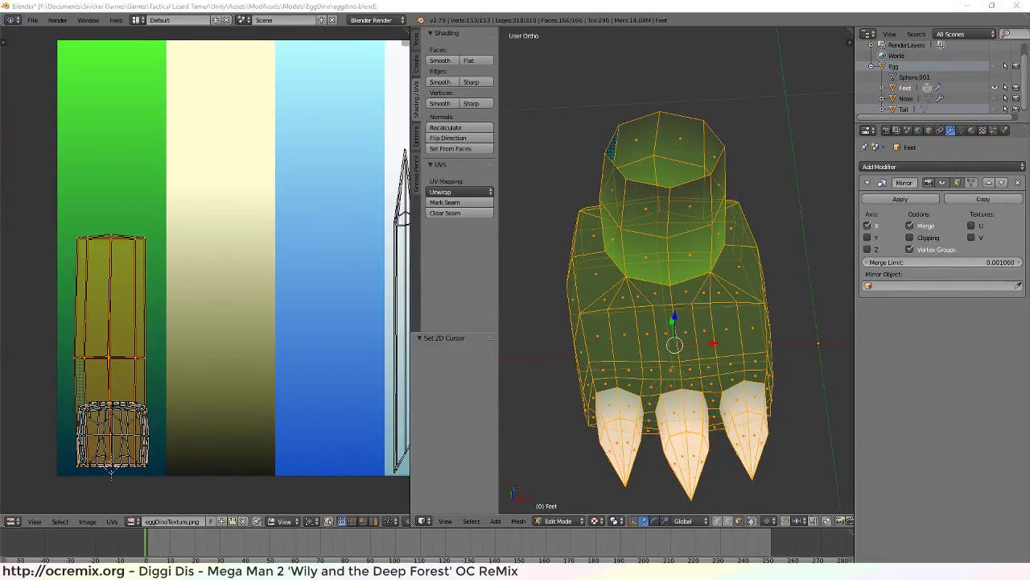
pyautogui.hotkey('alt', 'Tab')
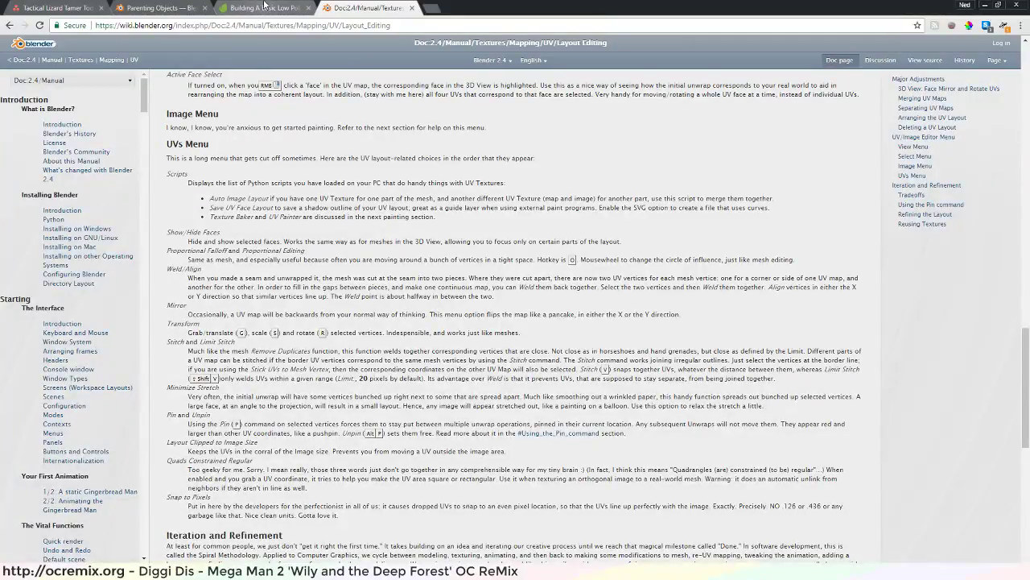
# In the low poly rig tutorial, search 'pivot' to find the pivot-to-3D-cursor step, then return to Blender
pyautogui.click(265, 8)
pyautogui.scroll(-5, 226, 395)
pyautogui.scroll(-15, 217, 386)
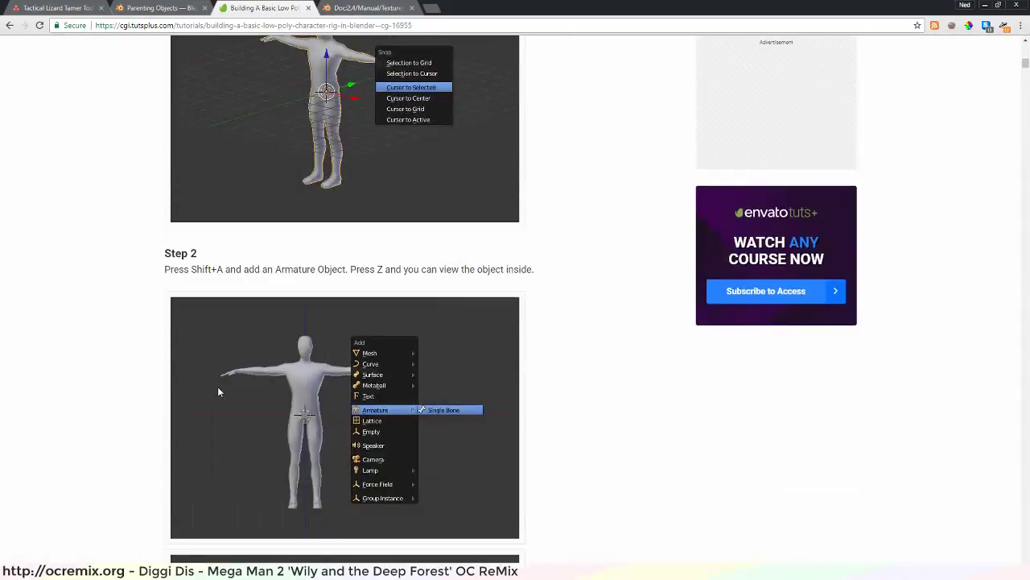
pyautogui.scroll(15, 135, 362)
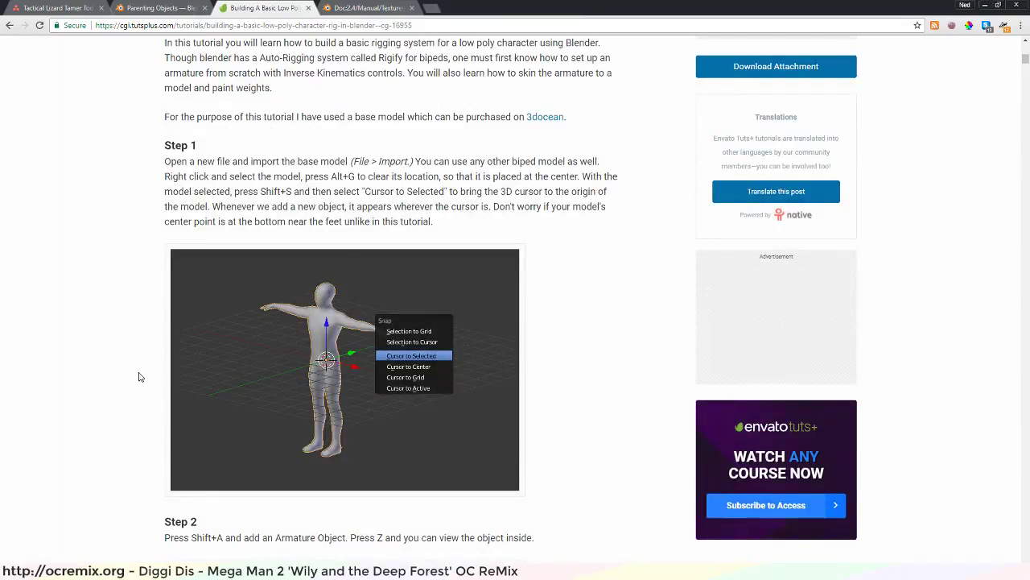
pyautogui.scroll(-5, 138, 377)
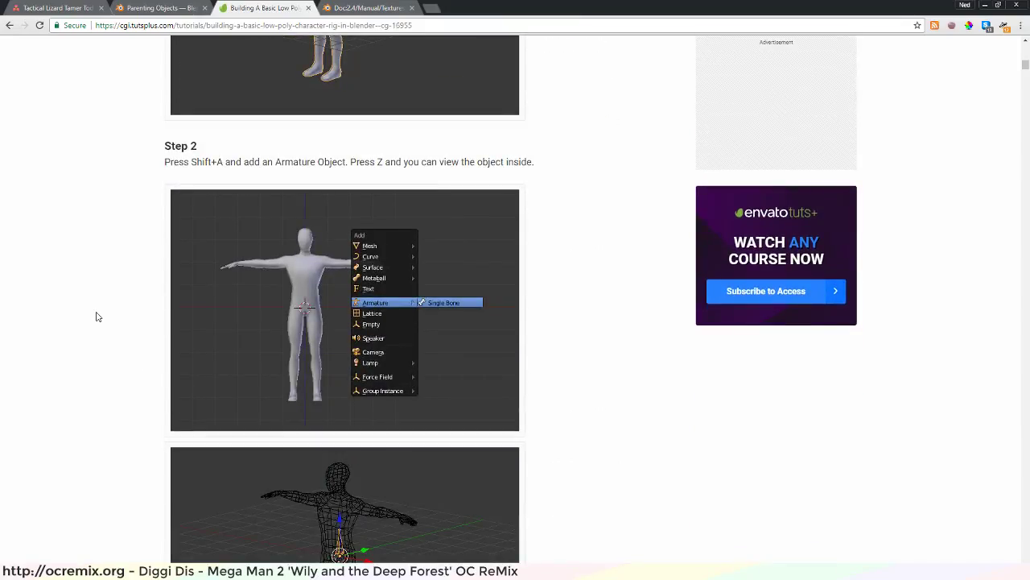
pyautogui.hotkey('ctrl', 'f')
pyautogui.write('pivot')
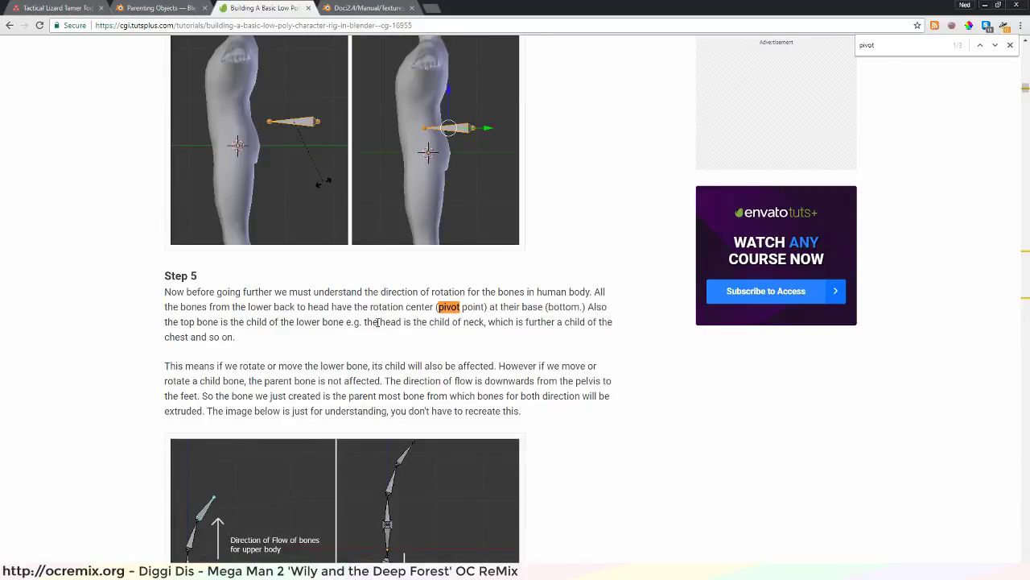
pyautogui.press('Return')
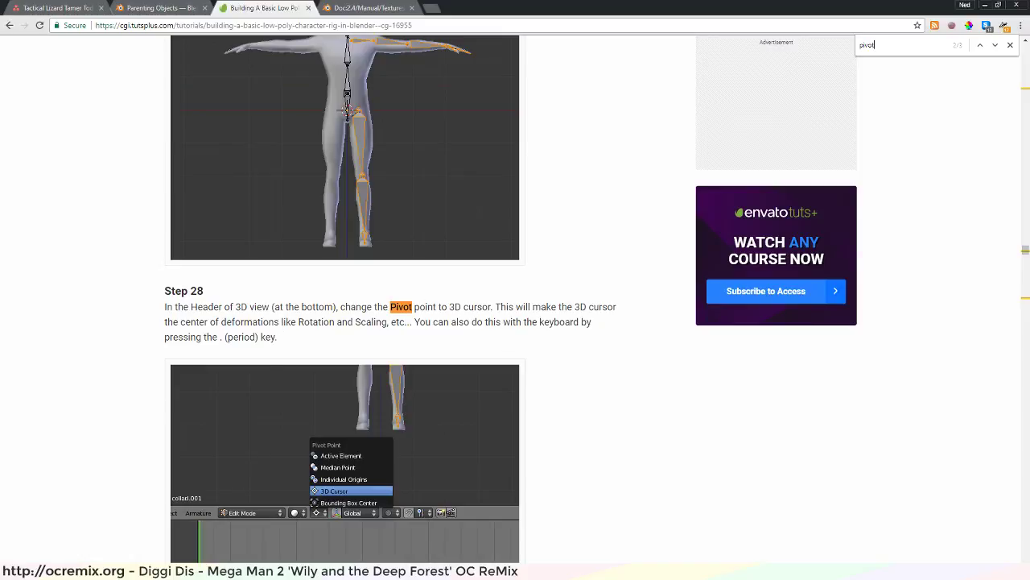
pyautogui.hotkey('alt', 'Tab')
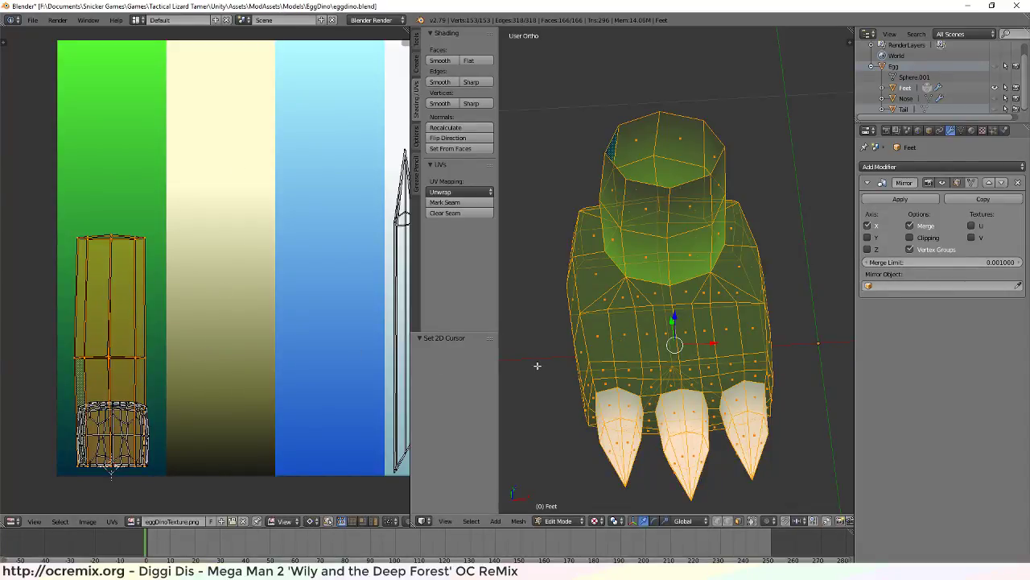
# Hide the 3D transform gizmo and reselect only the foot body's UV island
pyautogui.hotkey('ctrl', 'space')
pyautogui.press('a')
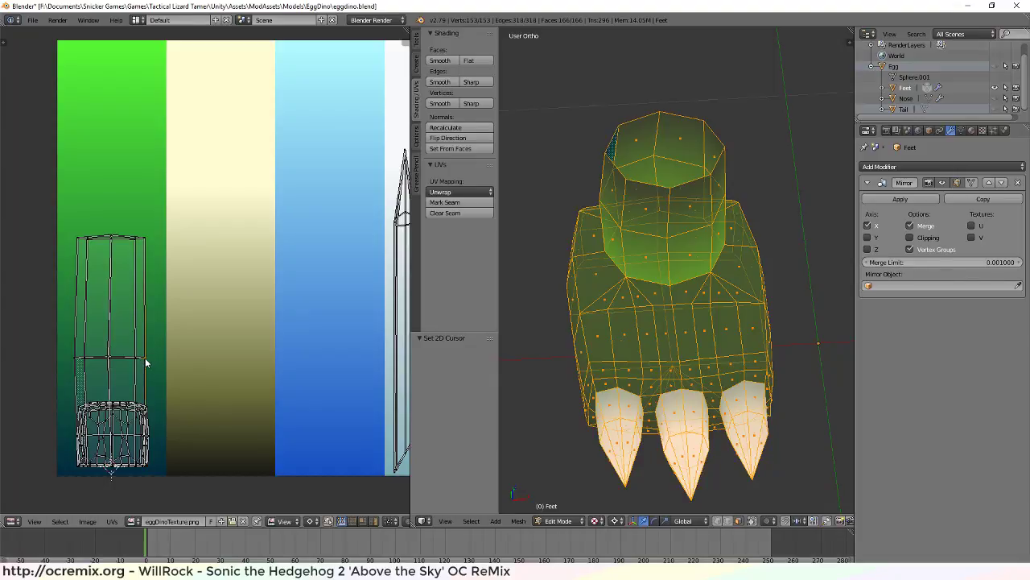
pyautogui.press('l')
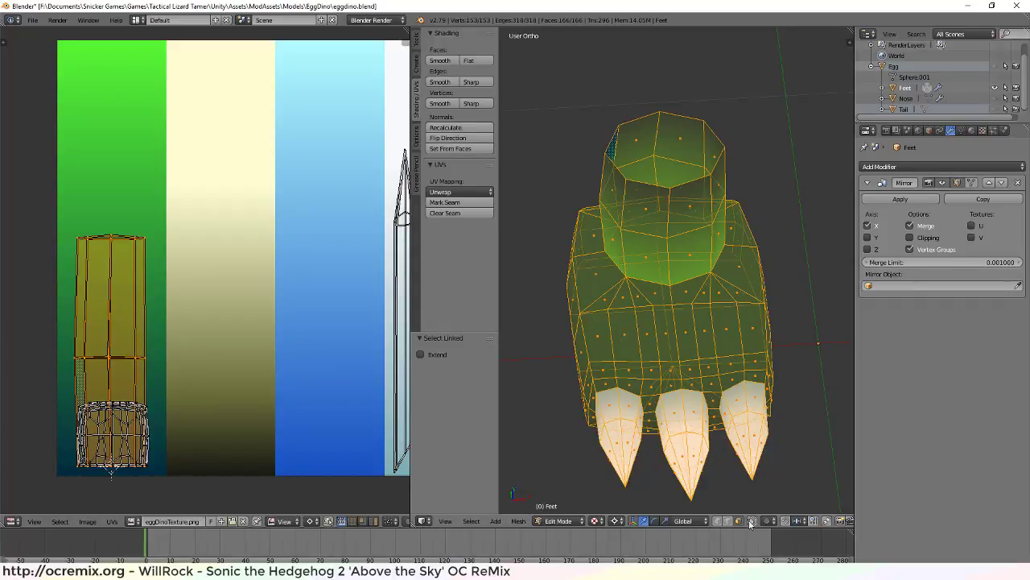
# Widen the UV editor and pan it to show the claw islands beside the foot island
pyautogui.moveTo(414, 505); pyautogui.dragTo(272, 486)
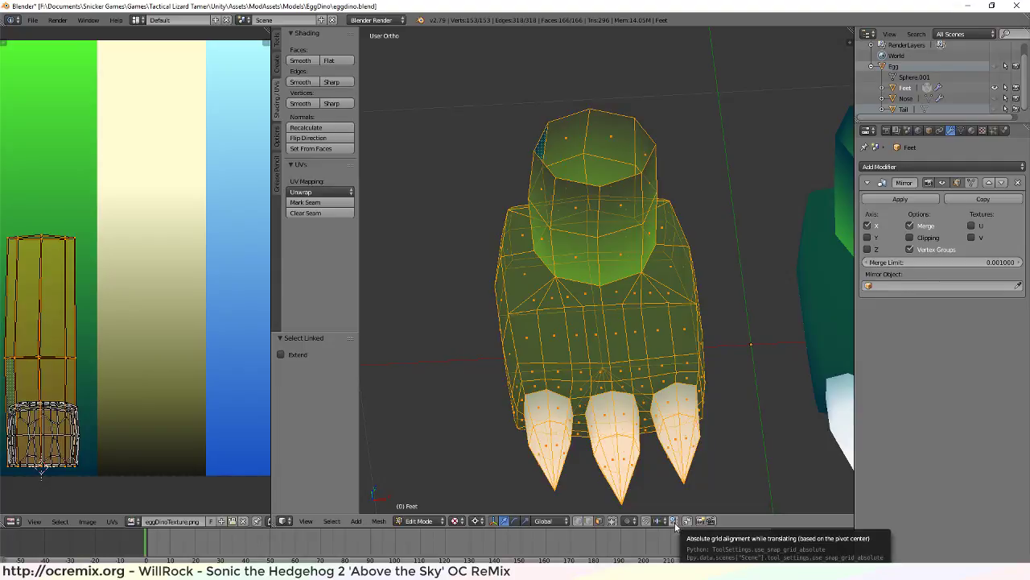
pyautogui.click(481, 520)
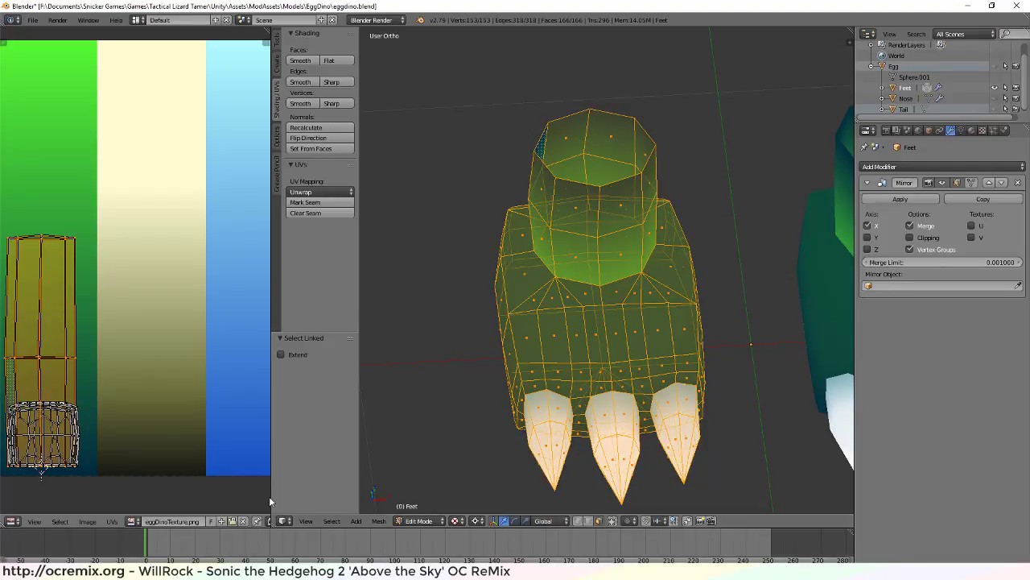
pyautogui.moveTo(270, 497); pyautogui.dragTo(462, 492)
pyautogui.moveTo(350, 419); pyautogui.dragTo(317, 427, button='middle')
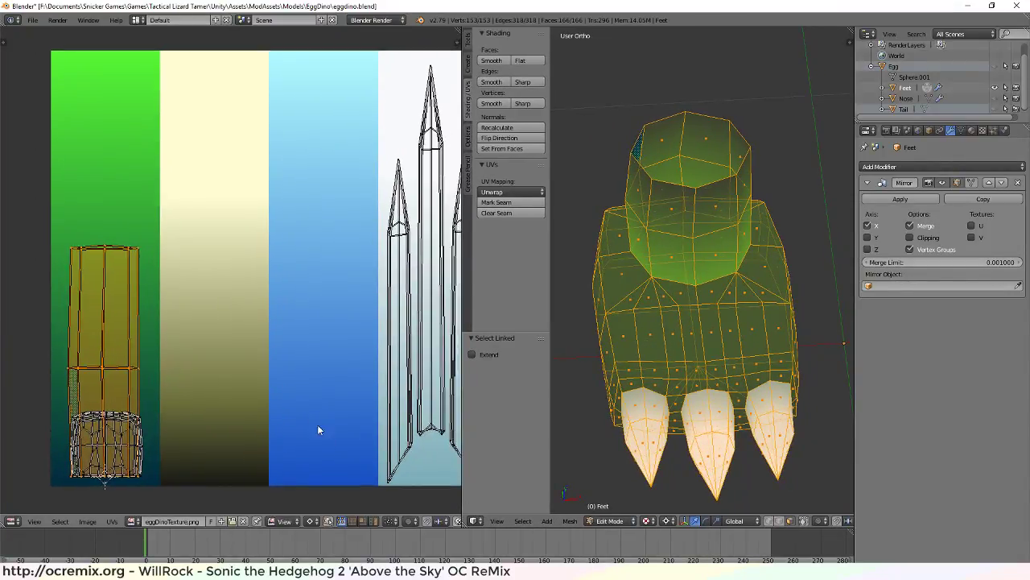
# Set the UV pivot to 2D Cursor and squash the feet island vertically to 0.284 at the strip's dark bottom
pyautogui.click(313, 522)
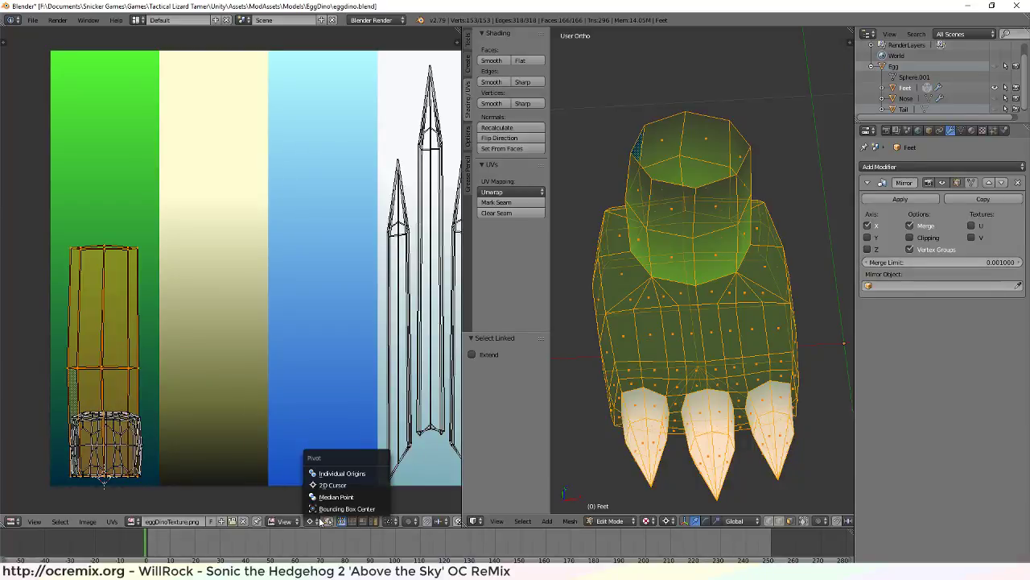
pyautogui.click(372, 485)
pyautogui.press('s')
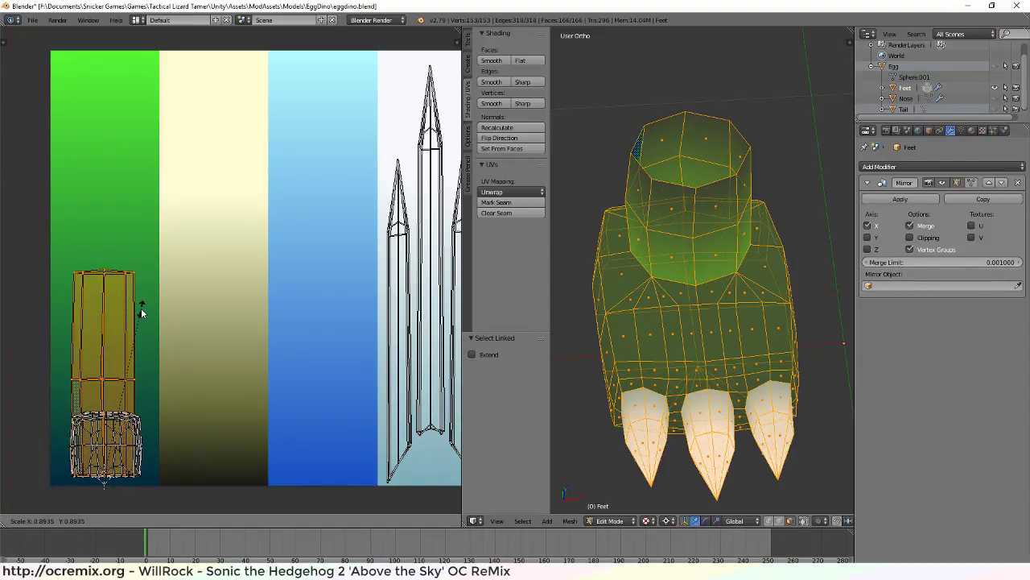
pyautogui.press('y')
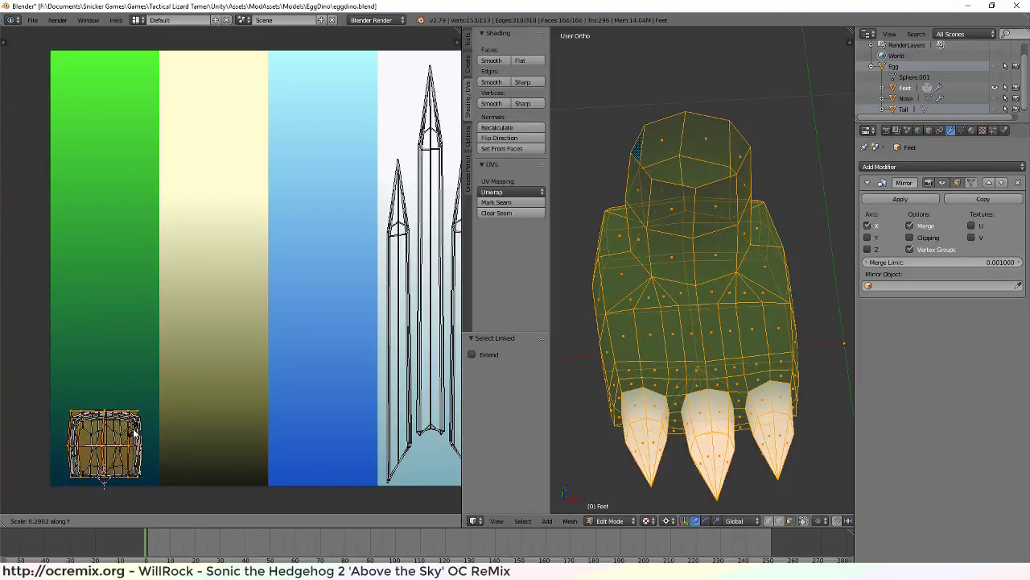
pyautogui.click(133, 433)
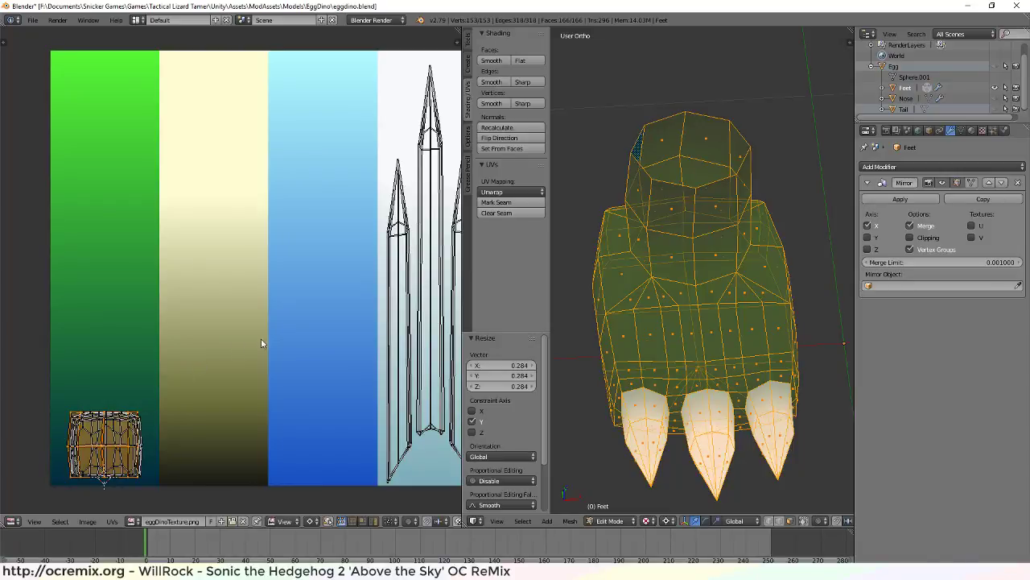
pyautogui.moveTo(700, 338); pyautogui.dragTo(687, 318, button='middle')
pyautogui.press('a')
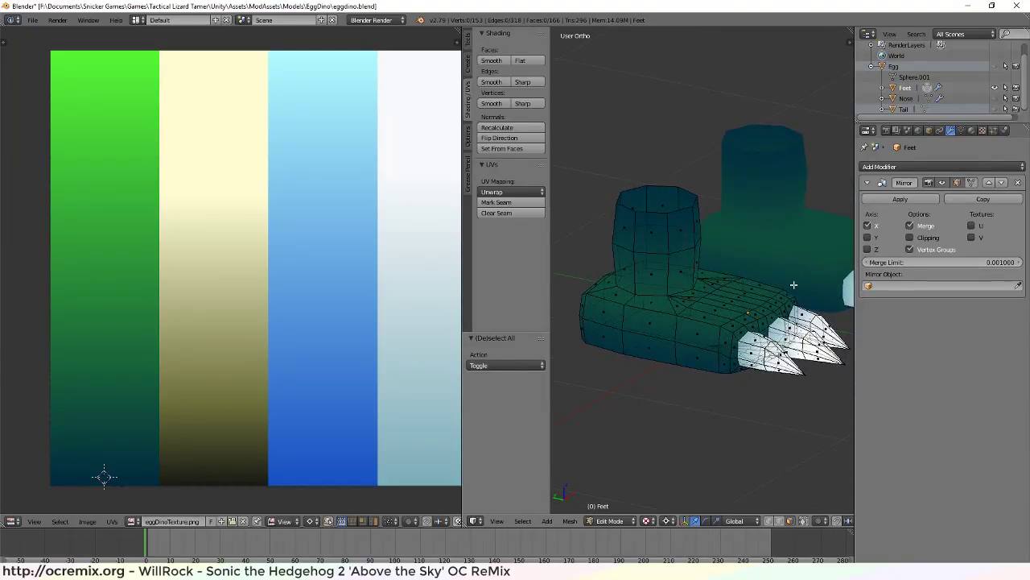
# Inspect the feet's claws from a low side view and save eggdino.blend, overwriting it
pyautogui.moveTo(794, 284); pyautogui.dragTo(706, 278, button='middle')
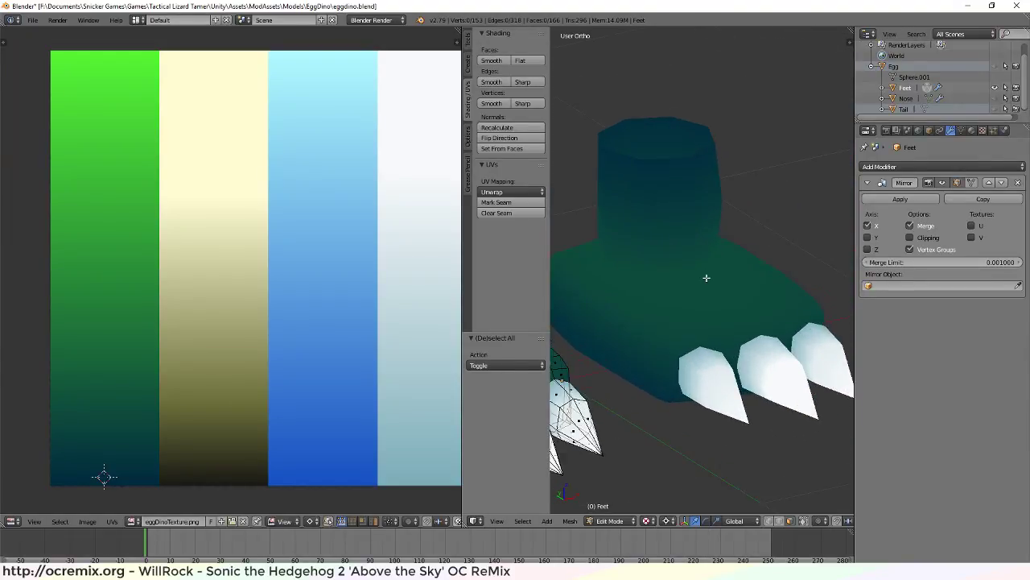
pyautogui.scroll(2, 705, 278)
pyautogui.scroll(-6, 705, 289)
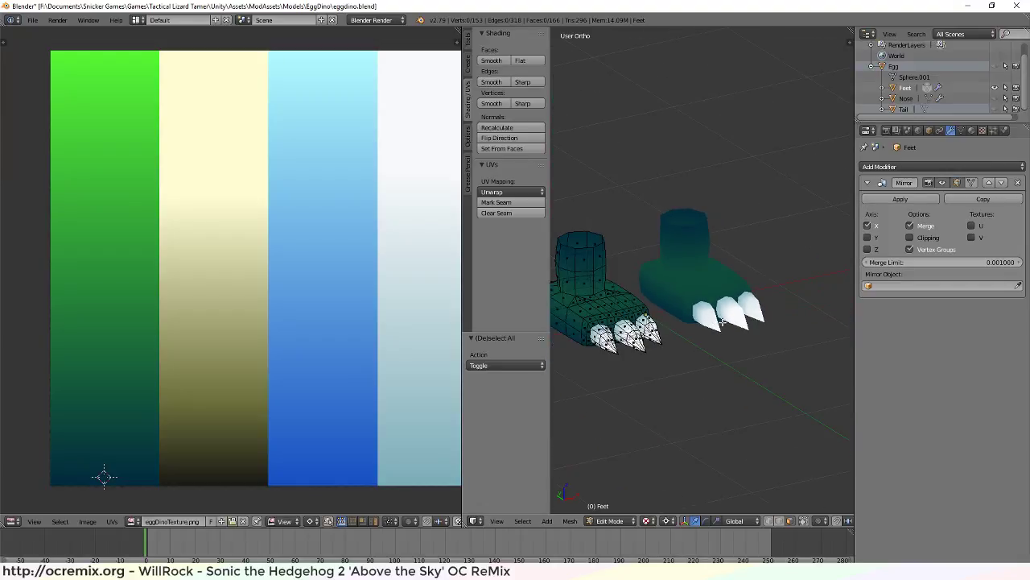
pyautogui.moveTo(723, 322); pyautogui.dragTo(701, 361, button='middle')
pyautogui.hotkey('ctrl', 's')
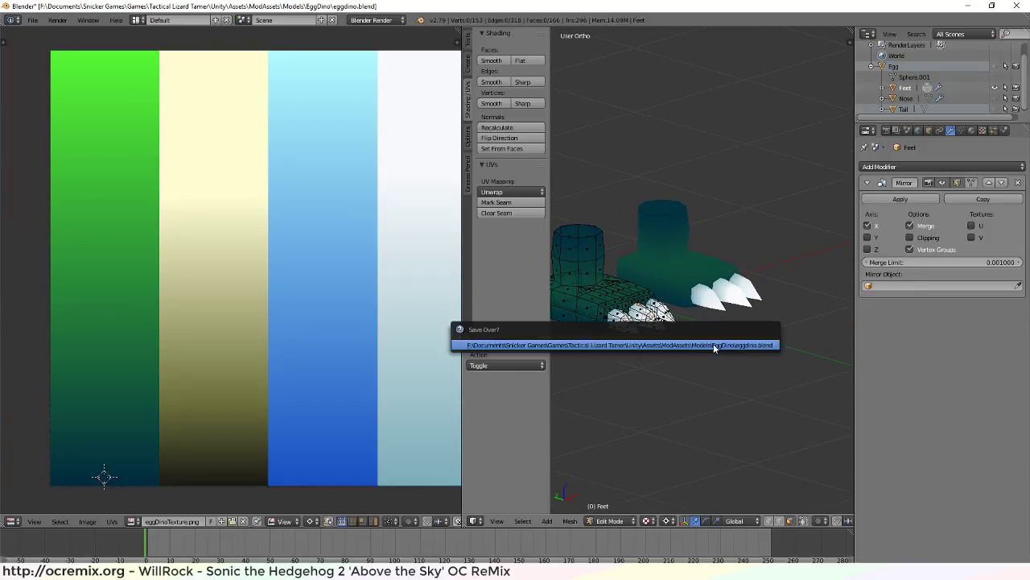
pyautogui.click(710, 345)
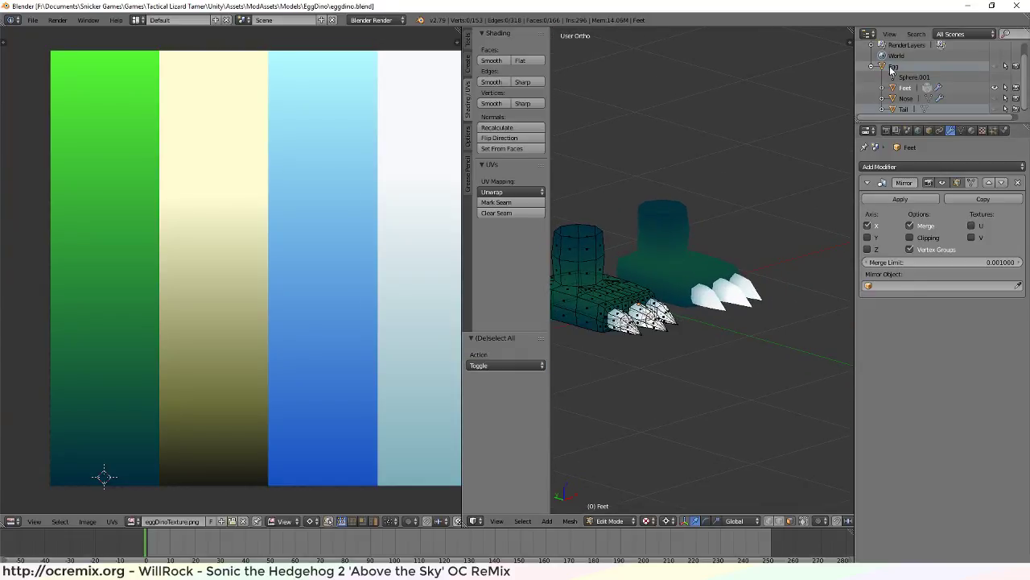
# Unhide the Egg body and green Nose in the outliner and save the file again
pyautogui.click(995, 66)
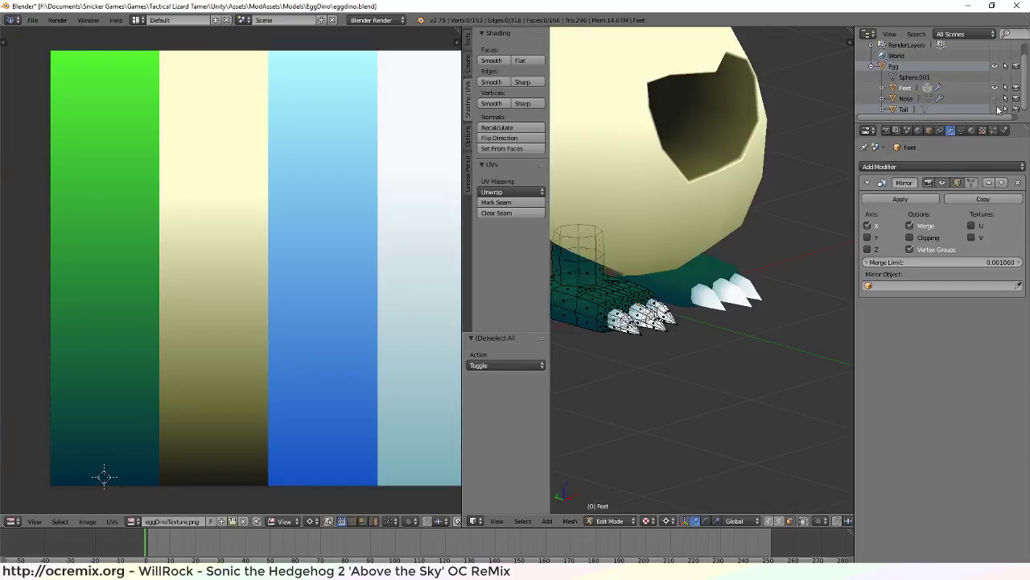
pyautogui.click(994, 98)
pyautogui.hotkey('ctrl', 's')
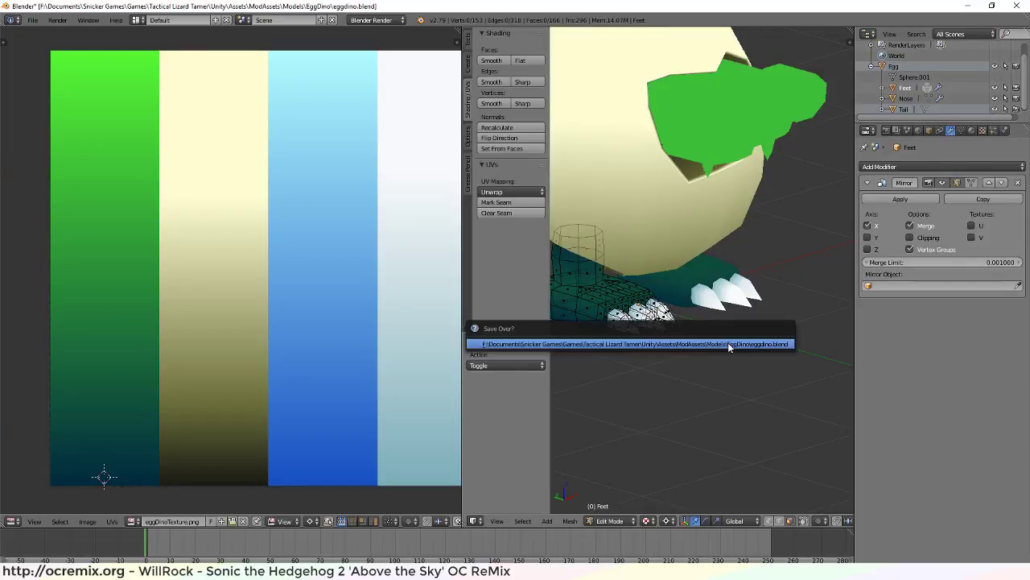
pyautogui.click(700, 344)
# Pan and orbit Unity's Scene view around the eggdino to see its dark teal feet and white claws
pyautogui.hotkey('alt', 'Tab')
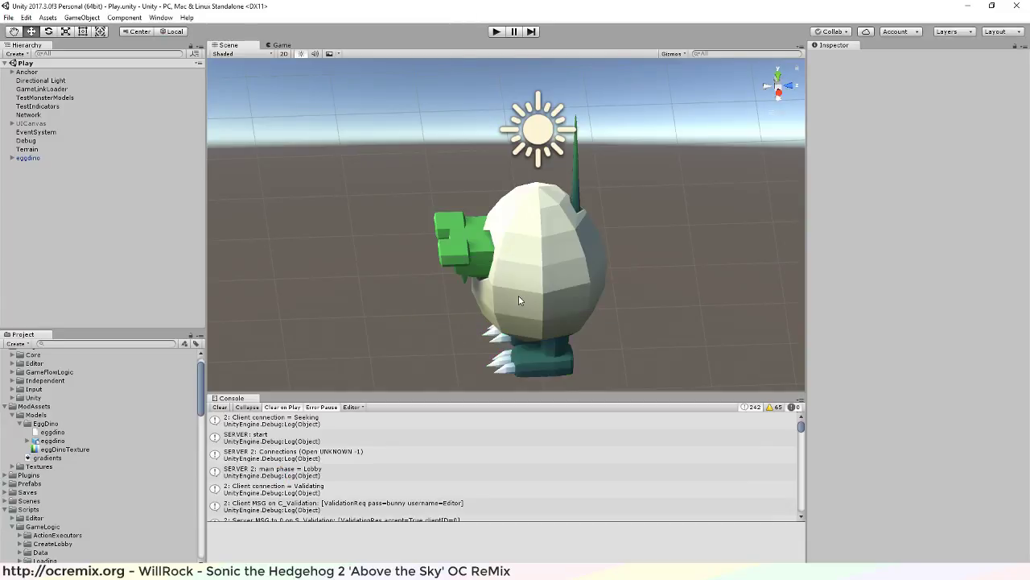
pyautogui.moveTo(528, 292)
pyautogui.mouseDown(button='middle')
pyautogui.moveTo(460, 328)
pyautogui.moveTo(463, 292)
pyautogui.moveTo(525, 303)
pyautogui.mouseUp(button='middle')
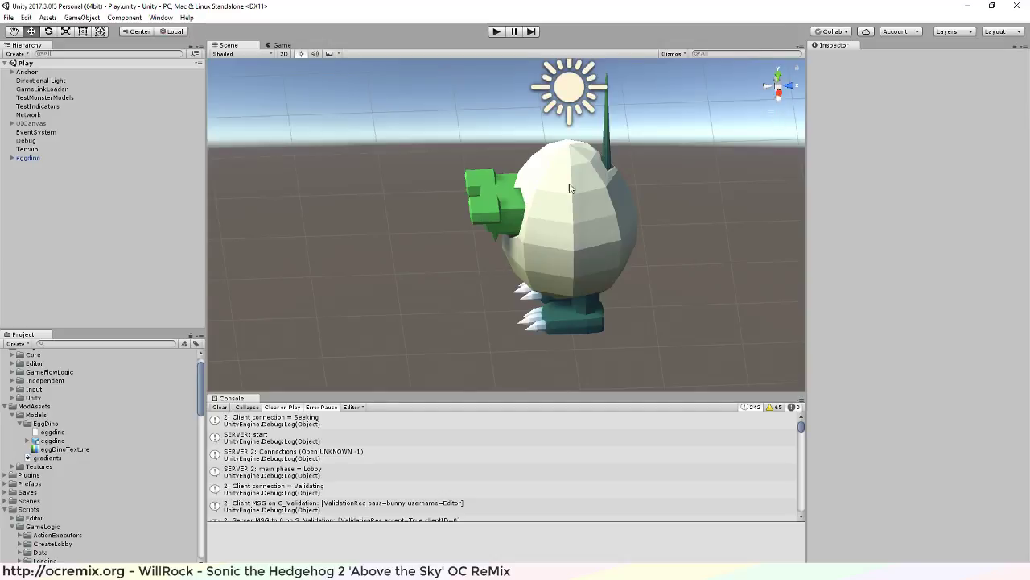
pyautogui.keyDown('alt'); pyautogui.moveTo(572, 189); pyautogui.dragTo(761, 260); pyautogui.keyUp('alt')
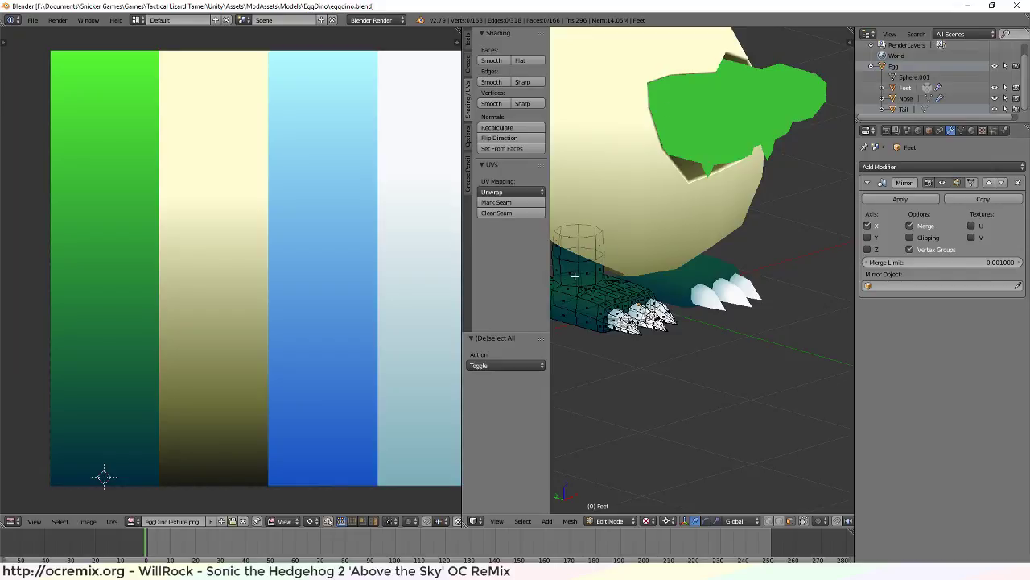
pyautogui.scroll(5, 573, 283)
pyautogui.moveTo(654, 312); pyautogui.dragTo(638, 345, button='middle')
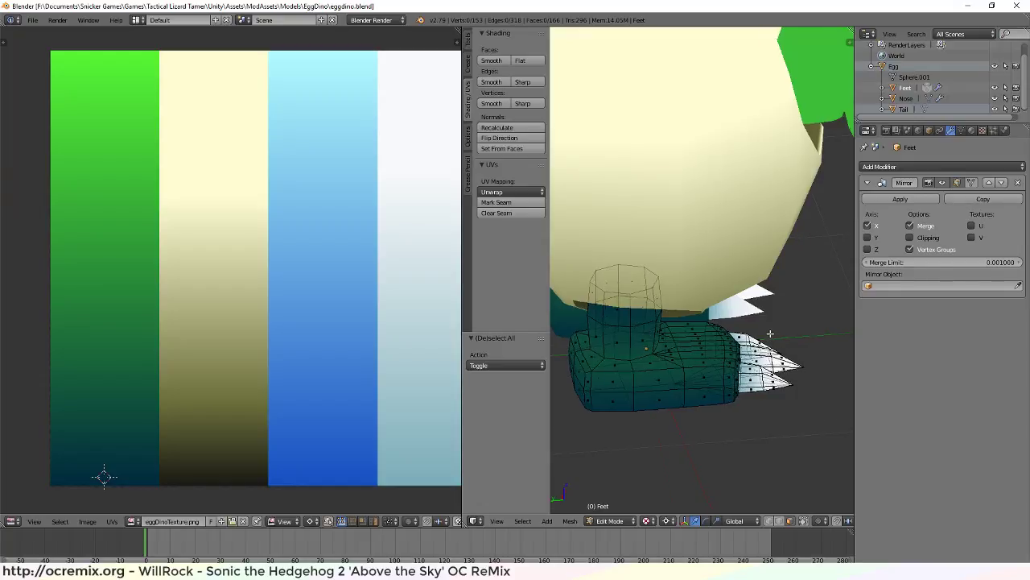
pyautogui.moveTo(771, 334)
pyautogui.mouseDown(button='middle')
pyautogui.moveTo(738, 332)
pyautogui.moveTo(753, 329)
pyautogui.mouseUp(button='middle')
pyautogui.moveTo(670, 330); pyautogui.dragTo(730, 364, button='middle')
pyautogui.scroll(2, 730, 364)
pyautogui.scroll(-3, 730, 364)
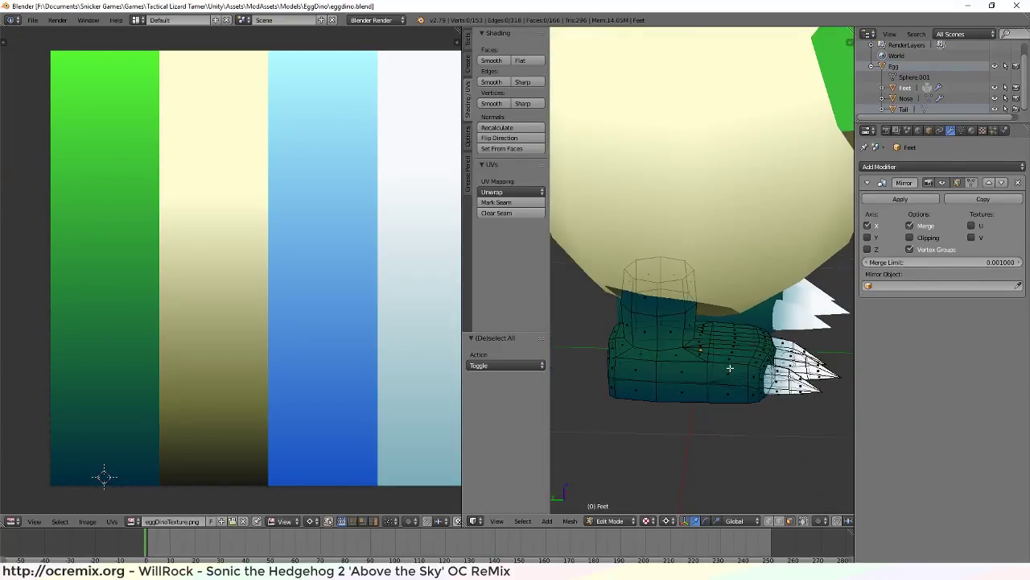
pyautogui.moveTo(762, 257); pyautogui.dragTo(718, 314, button='middle')
pyautogui.scroll(-5, 659, 149)
pyautogui.scroll(2, 771, 326)
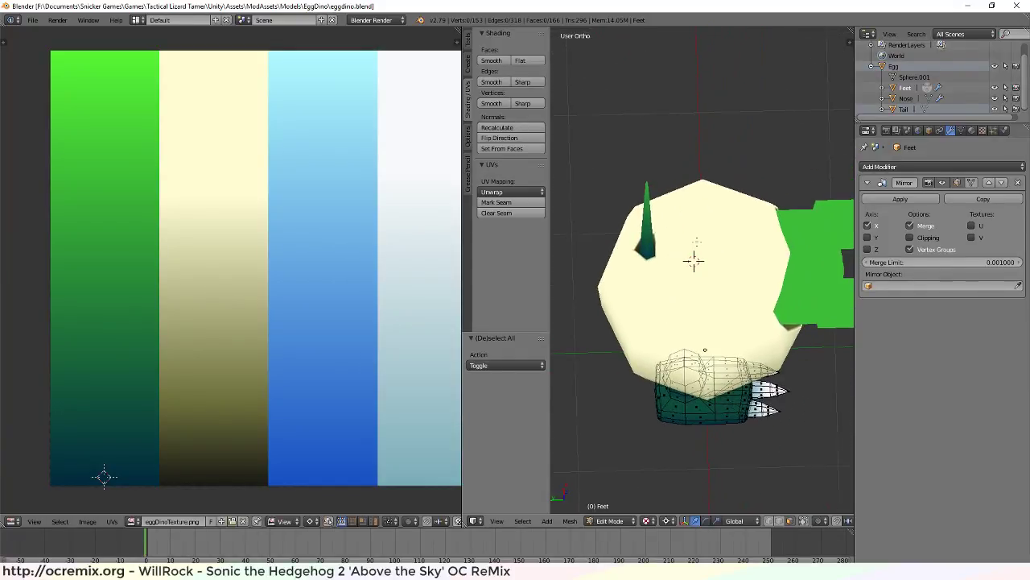
# Edit the Tail mesh and scale all its UVs by 1.526 up the green strip
pyautogui.click(903, 111)
pyautogui.press('Tab')
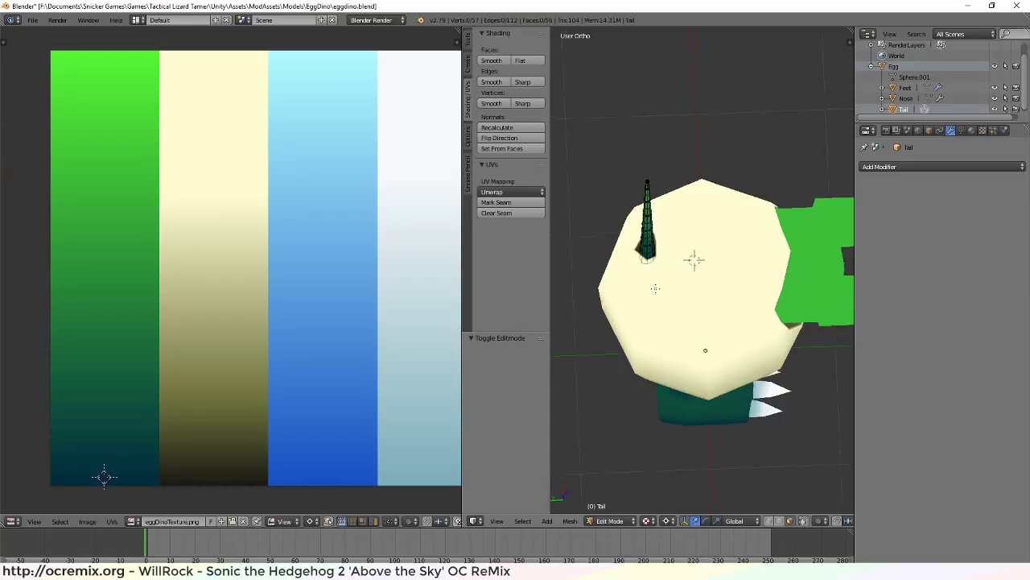
pyautogui.moveTo(695, 259); pyautogui.dragTo(713, 172, button='middle')
pyautogui.press('a')
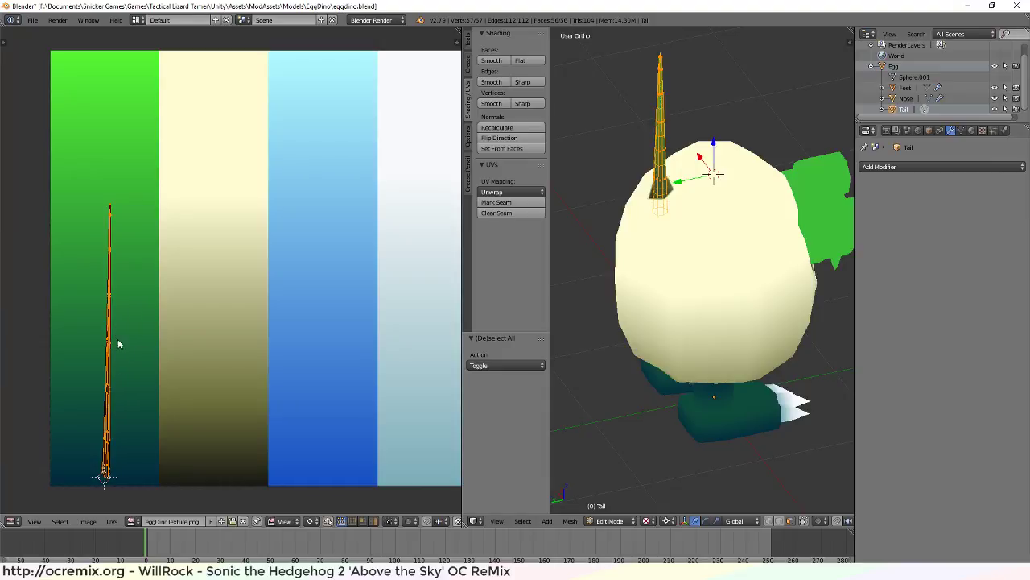
pyautogui.press('s')
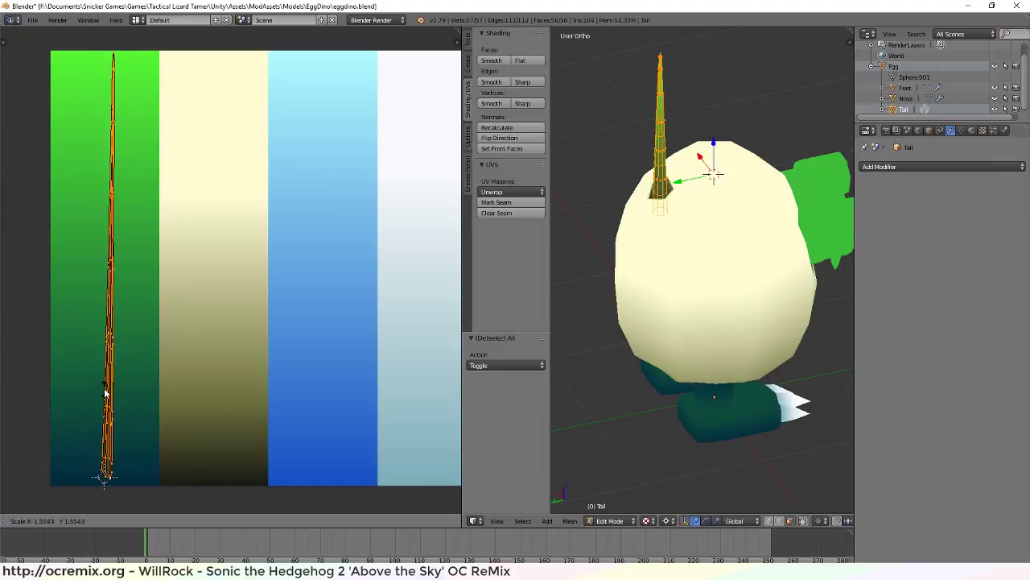
pyautogui.click(110, 385)
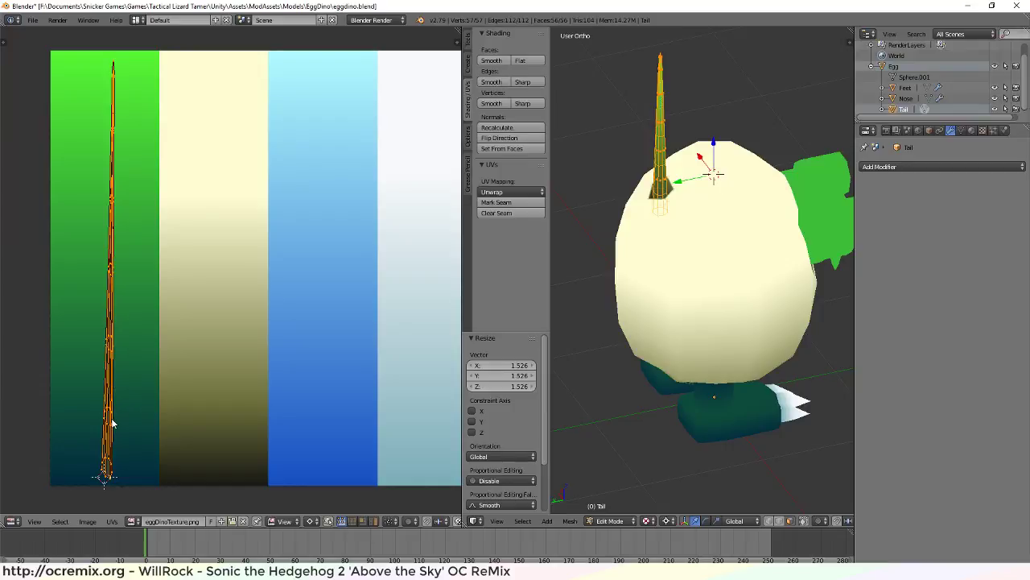
pyautogui.press('a')
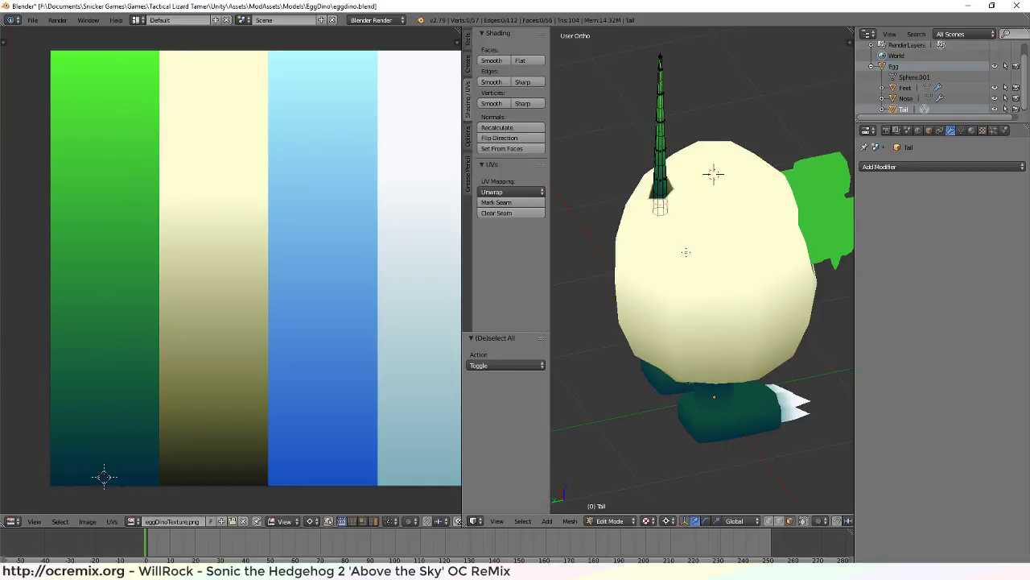
# Select a vertical tail face loop, then deselect it and switch to edge select mode
pyautogui.moveTo(584, 252); pyautogui.dragTo(659, 196, button='middle')
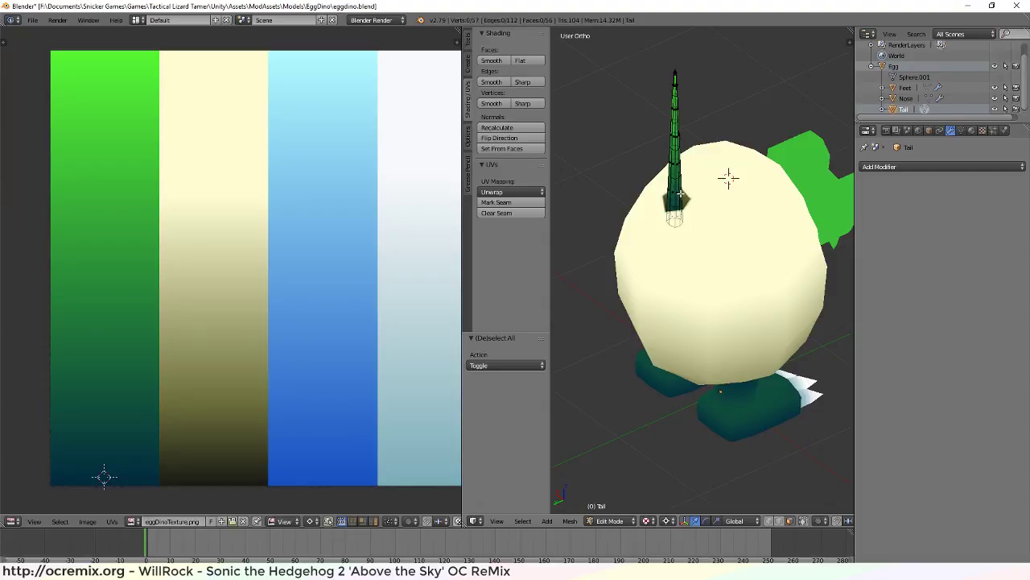
pyautogui.scroll(6, 678, 205)
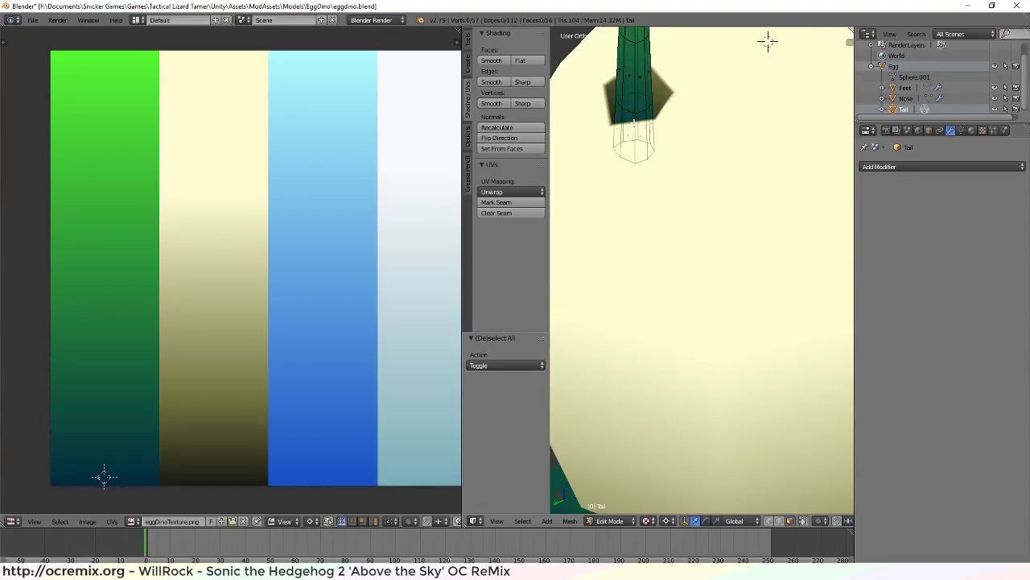
pyautogui.keyDown('alt'); pyautogui.rightClick(627, 108); pyautogui.keyUp('alt')
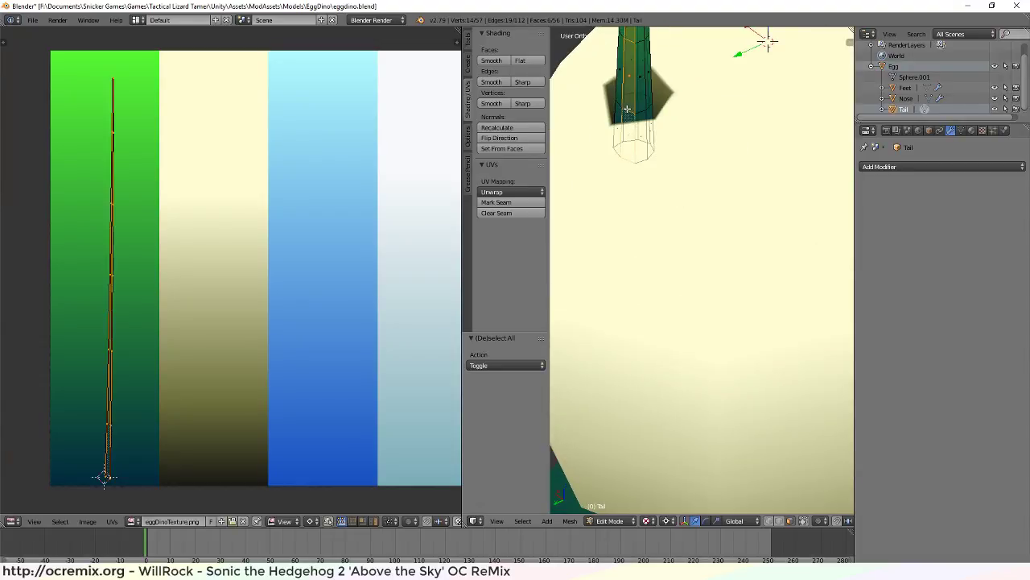
pyautogui.press('a')
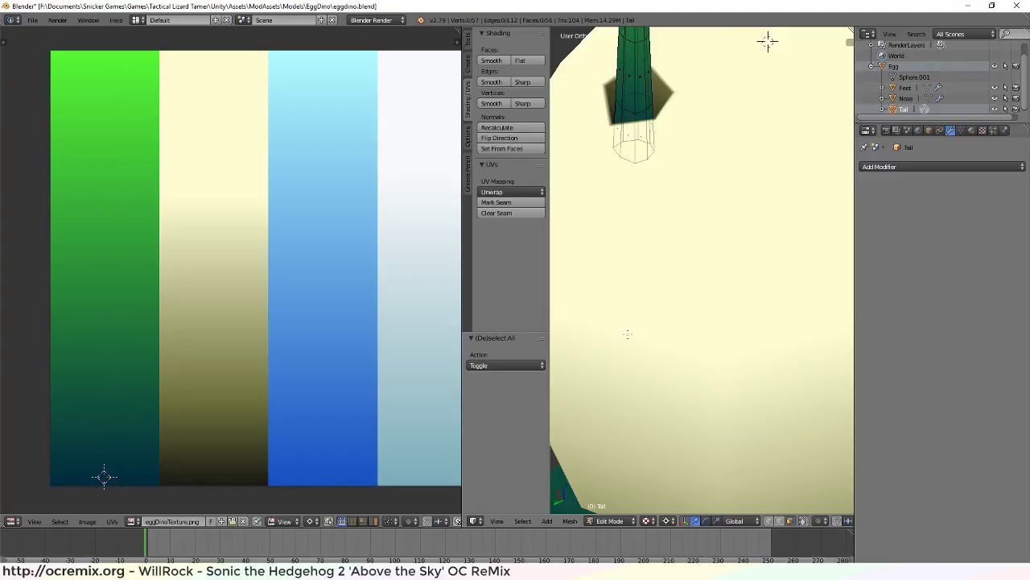
pyautogui.hotkey('ctrl', 'Tab')
pyautogui.click(630, 322)
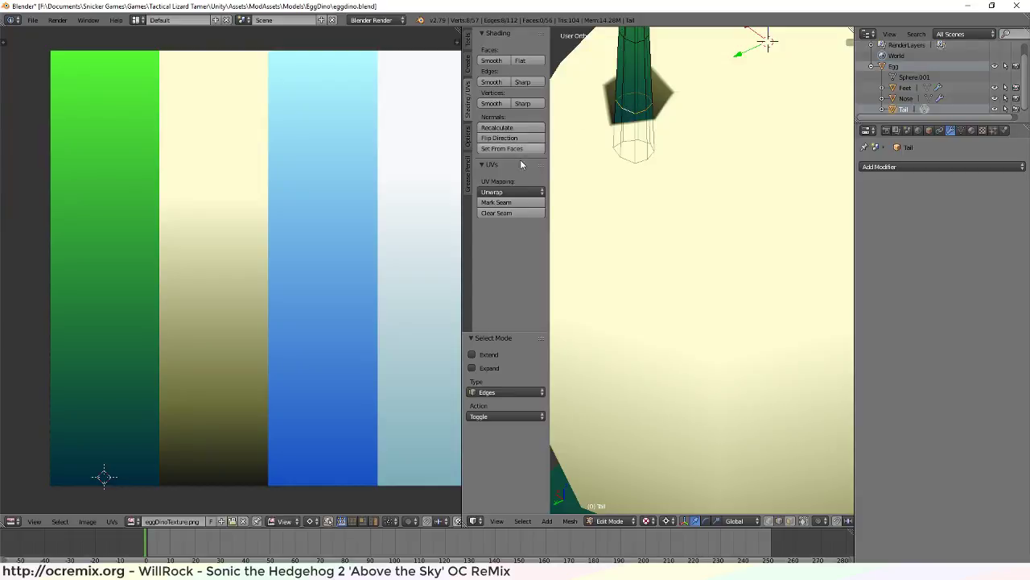
pyautogui.scroll(-4, 596, 137)
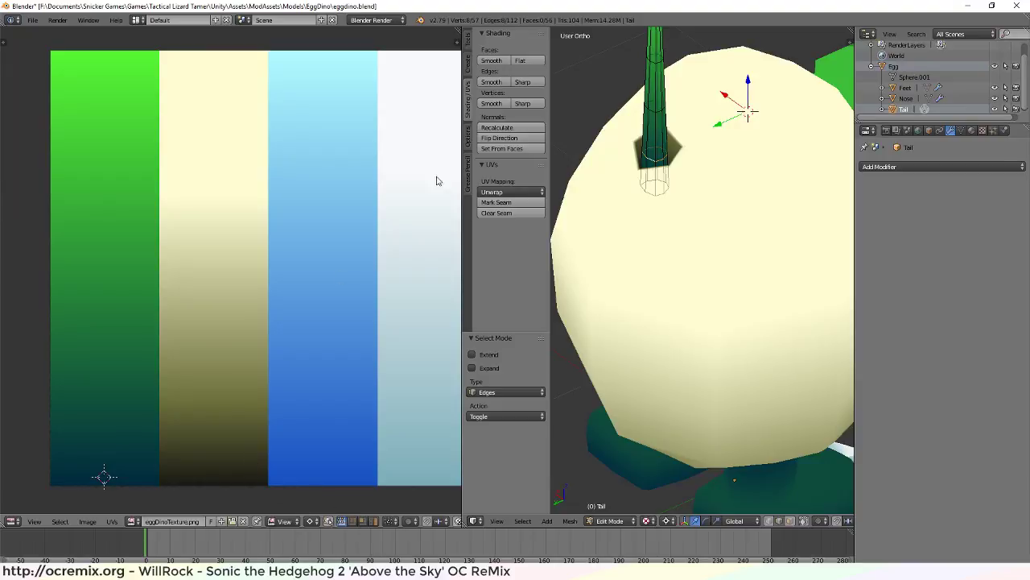
# Select the ring of faces at the tail base in face select mode
pyautogui.rightClick(655, 161)
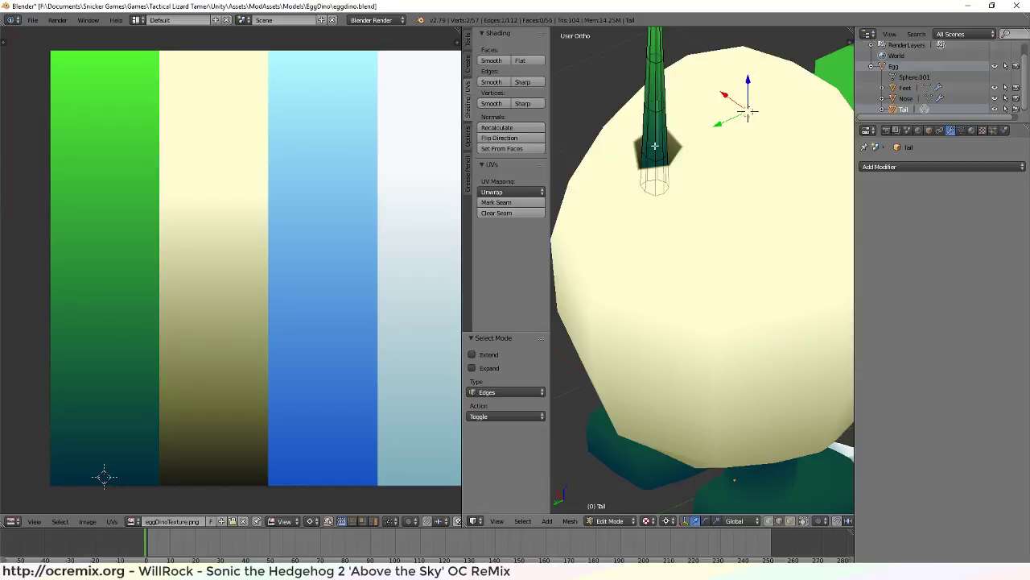
pyautogui.hotkey('ctrl', 'Tab')
pyautogui.click(642, 157)
pyautogui.press('super')
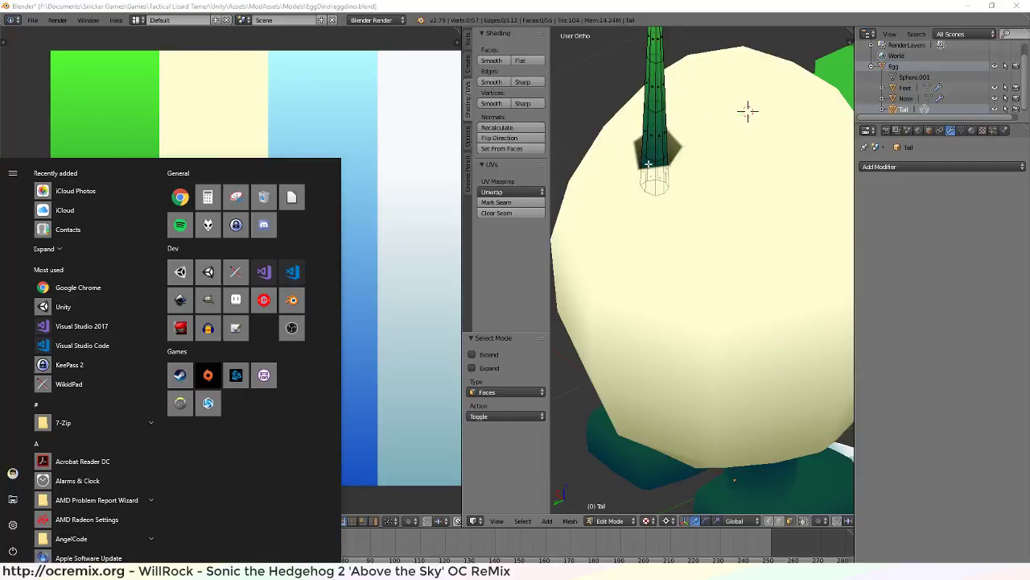
pyautogui.press('super')
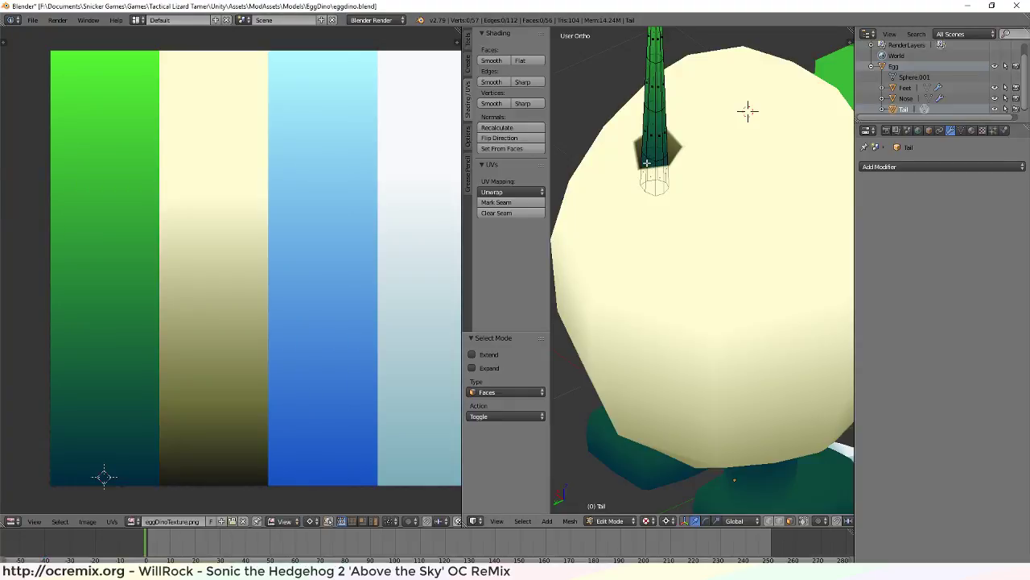
pyautogui.press('l')
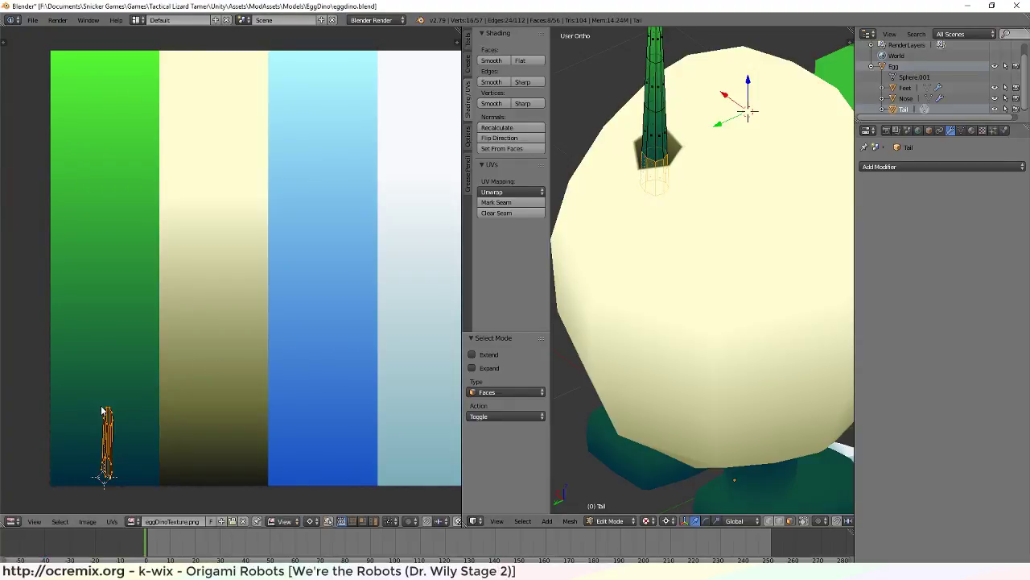
# Nudge the tail-base UV island twice within the dark green strip
pyautogui.press('g')
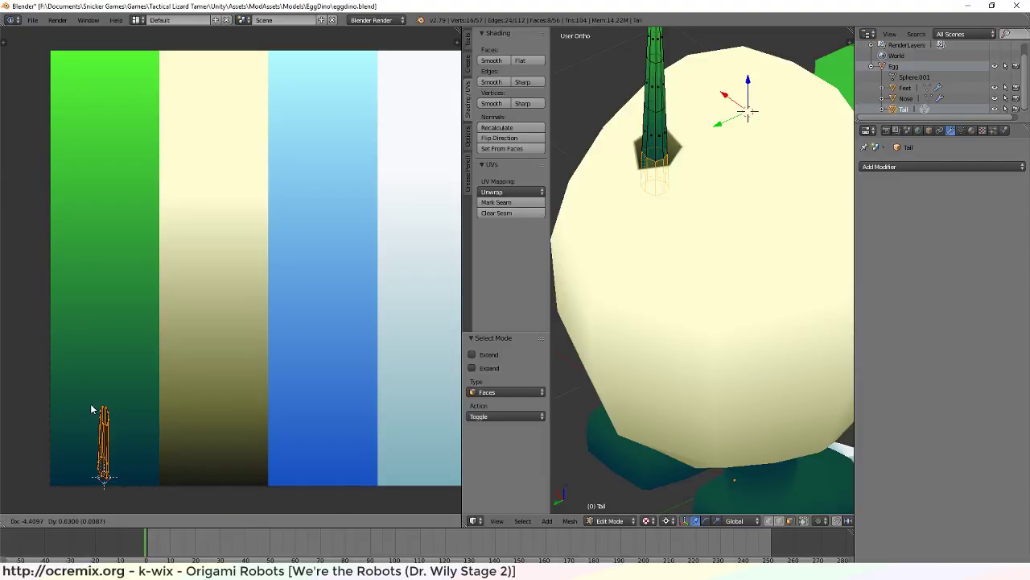
pyautogui.click(91, 409)
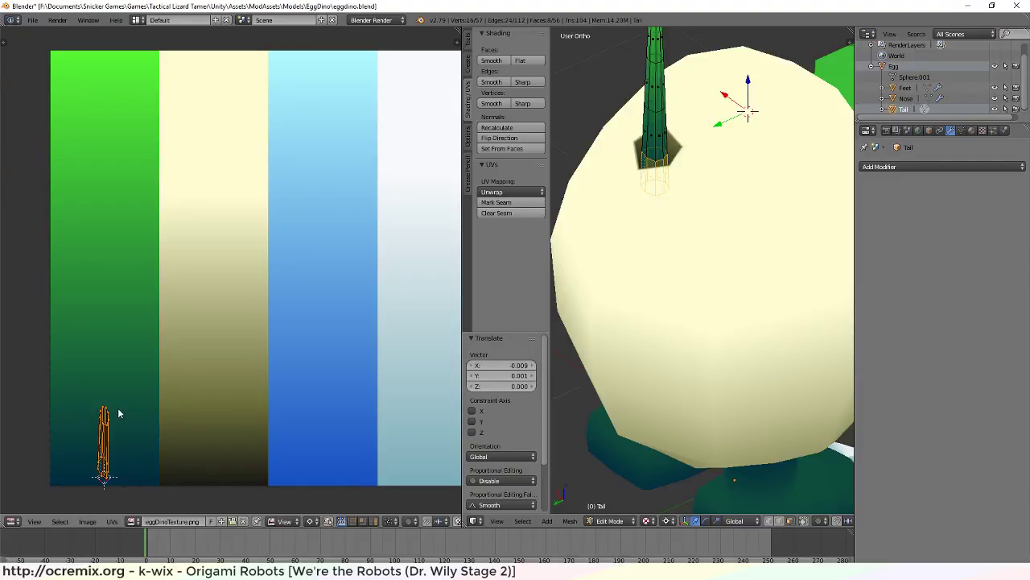
pyautogui.press('g')
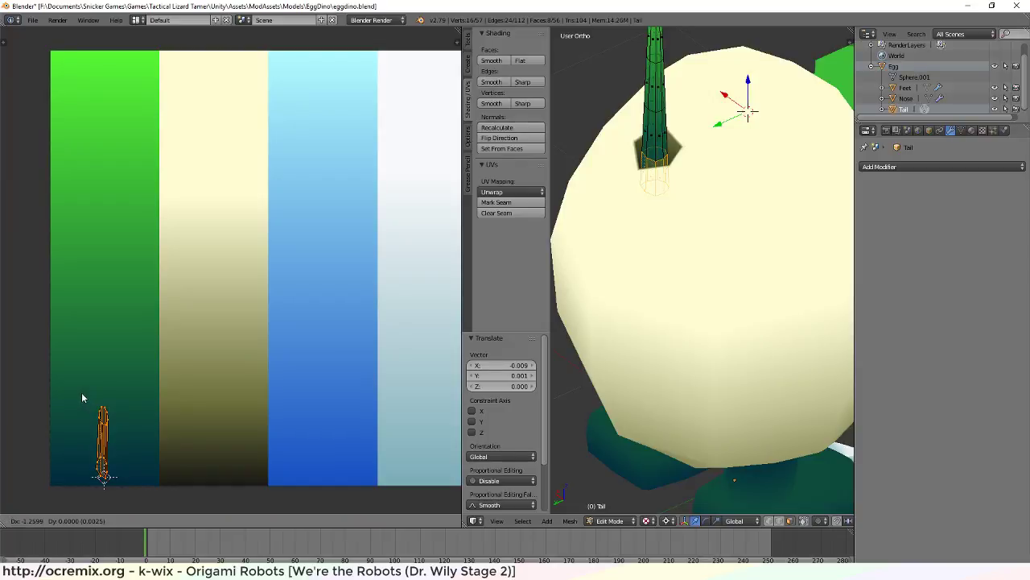
pyautogui.click(83, 397)
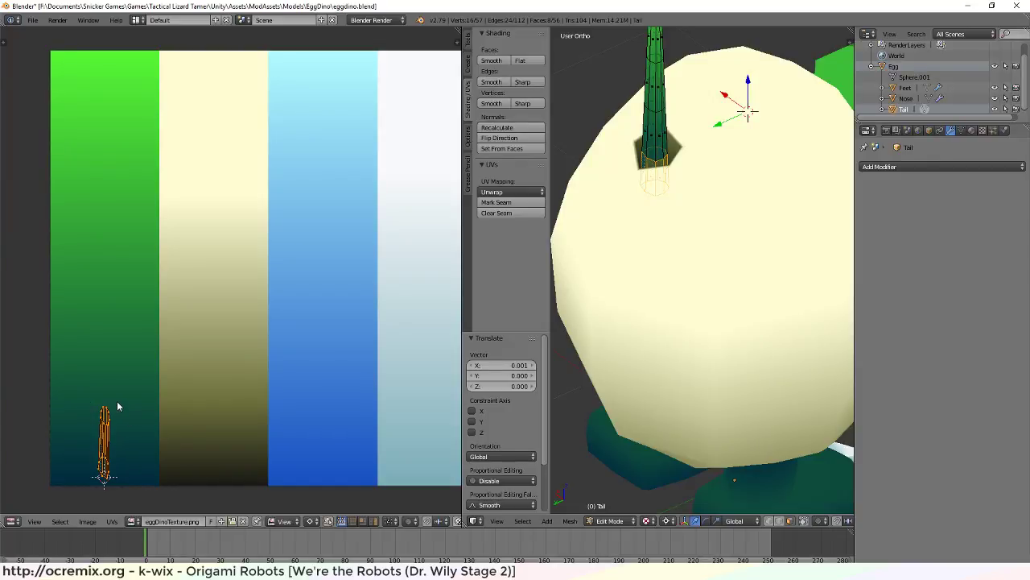
# Place the 2D cursor at the island's bottom and select the whole tail mesh
pyautogui.press('b')
pyautogui.moveTo(92, 382); pyautogui.dragTo(132, 437)
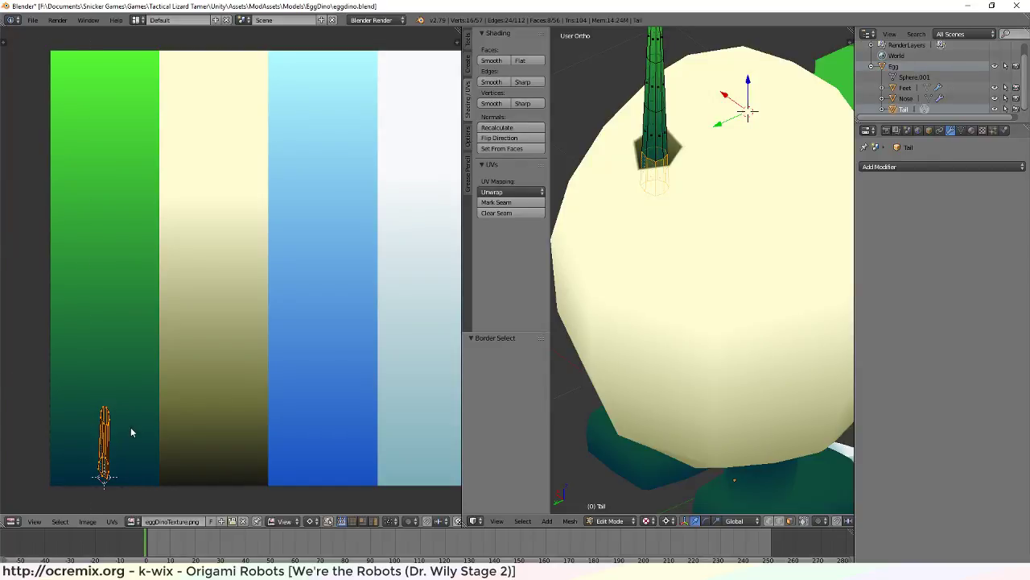
pyautogui.press('a')
pyautogui.click(73, 381)
pyautogui.press('a')
pyautogui.press('a')
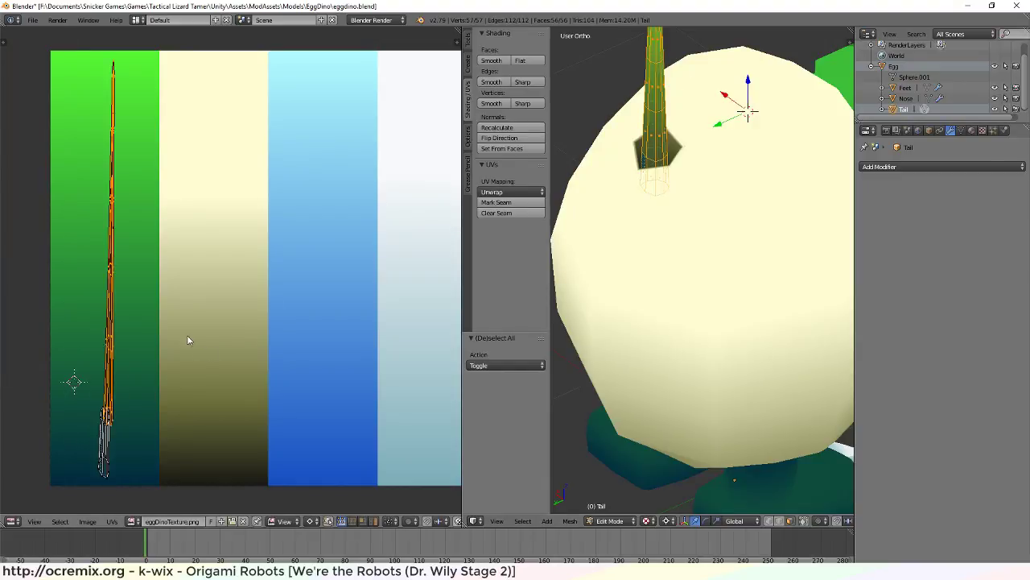
# Try re-unwrapping the tail base, then undo it and reselect the whole tail
pyautogui.press('h')
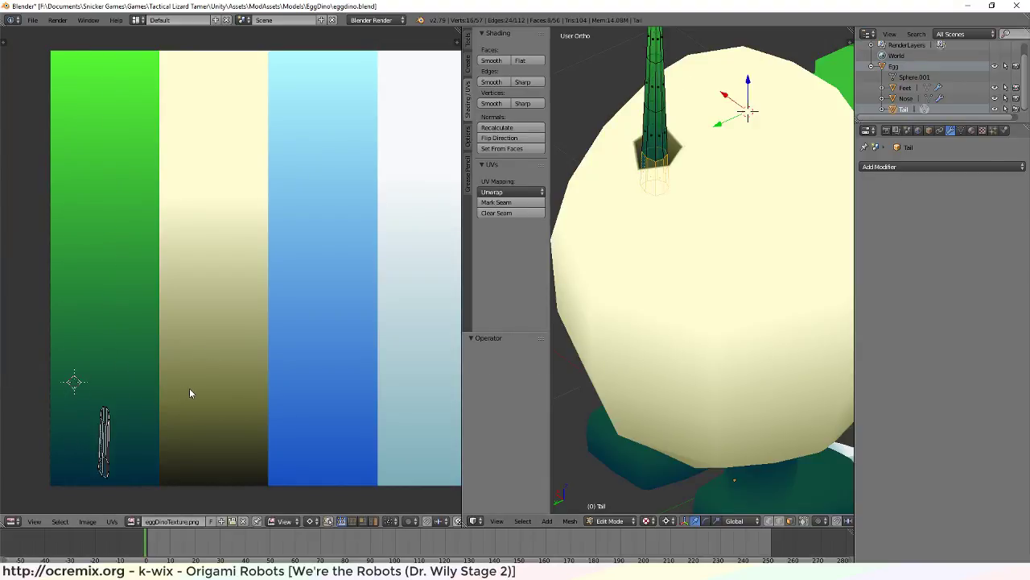
pyautogui.press('a')
pyautogui.press('e')
pyautogui.press('a')
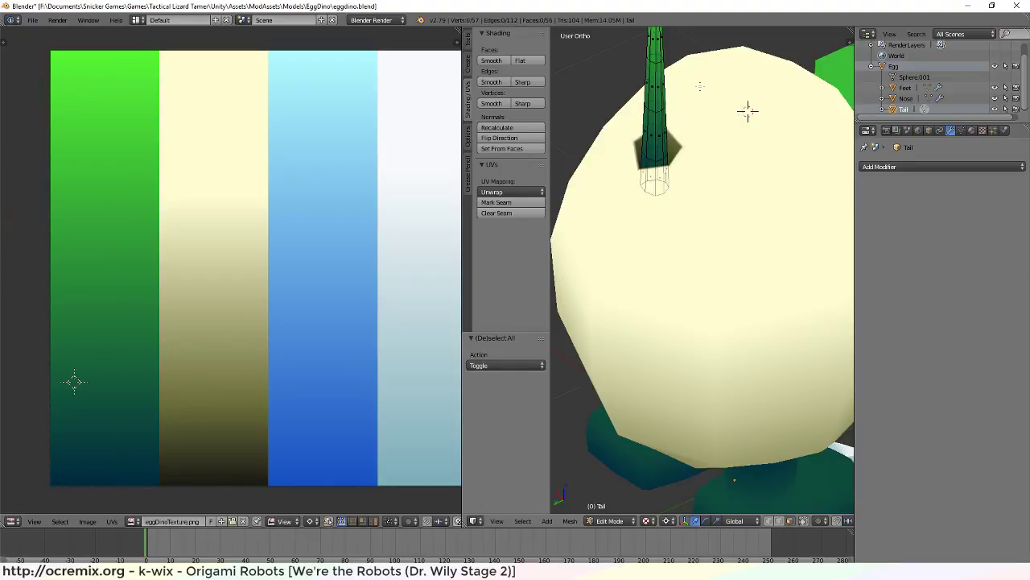
pyautogui.press('a')
pyautogui.press('a')
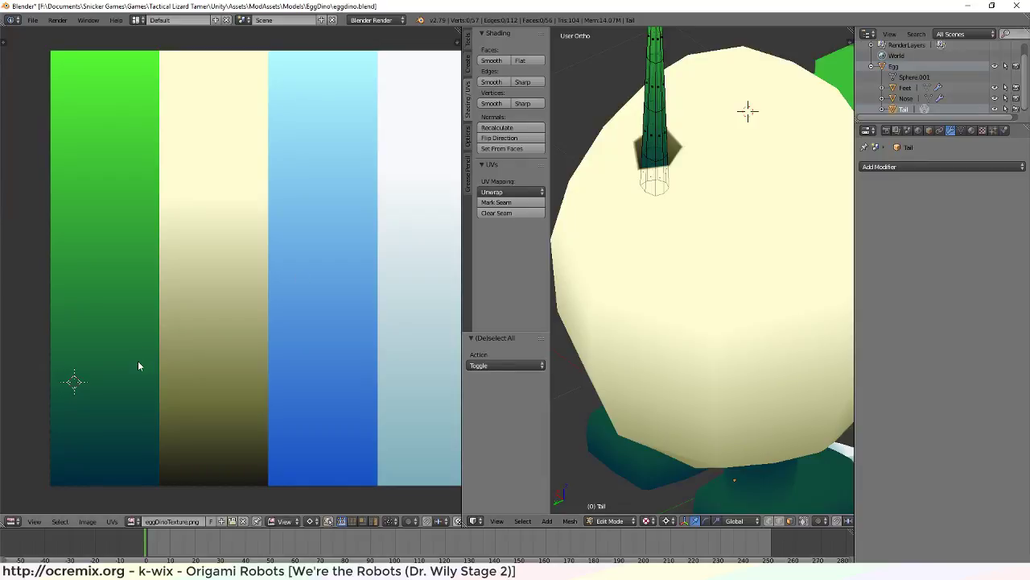
pyautogui.hotkey('ctrl', 'z')
pyautogui.hotkey('ctrl', 'z')
pyautogui.hotkey('ctrl', 'z')
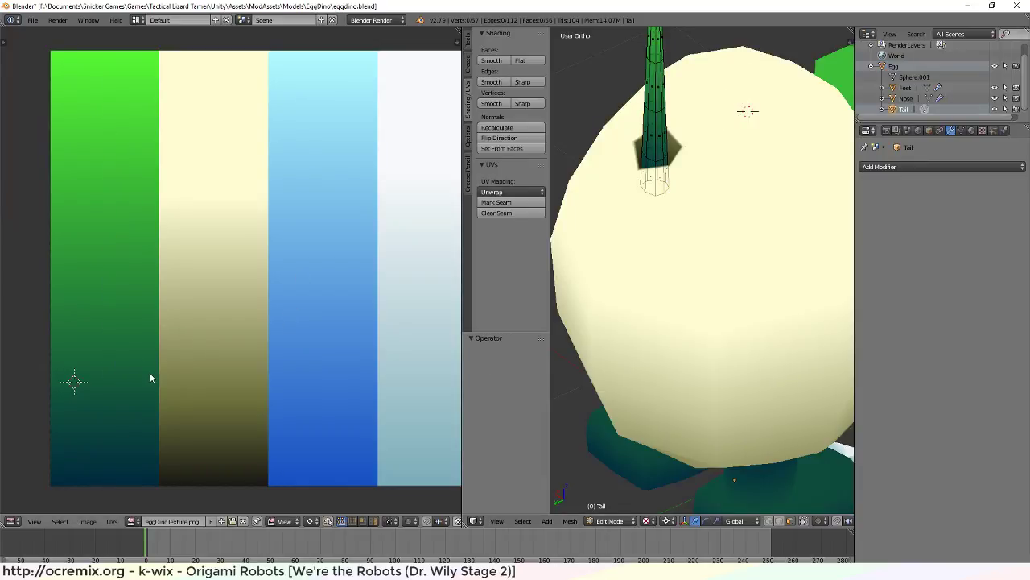
pyautogui.press('a')
pyautogui.press('a')
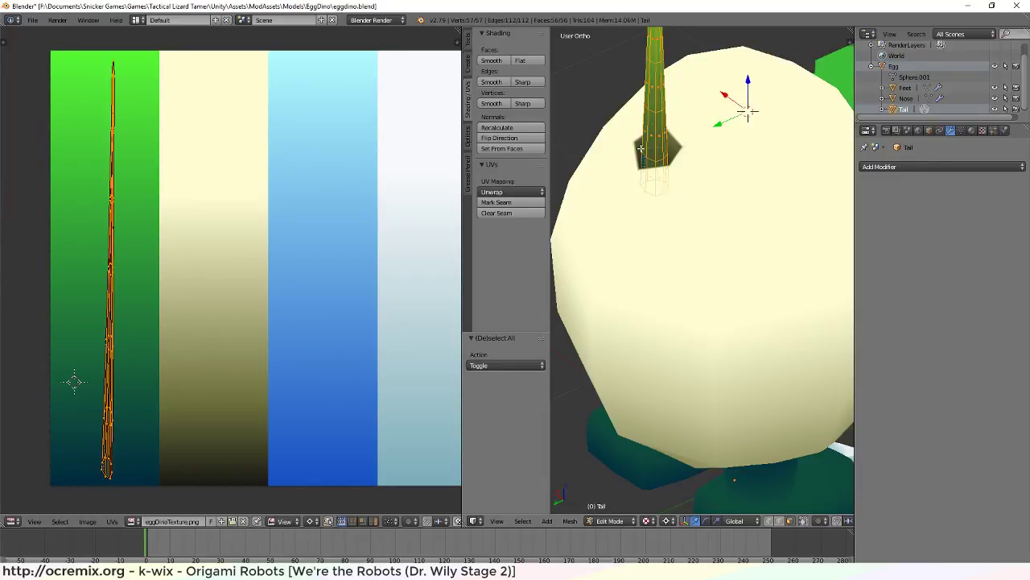
# Shift the whole tail UV island slightly and clear the selection
pyautogui.press('g')
pyautogui.click(102, 411)
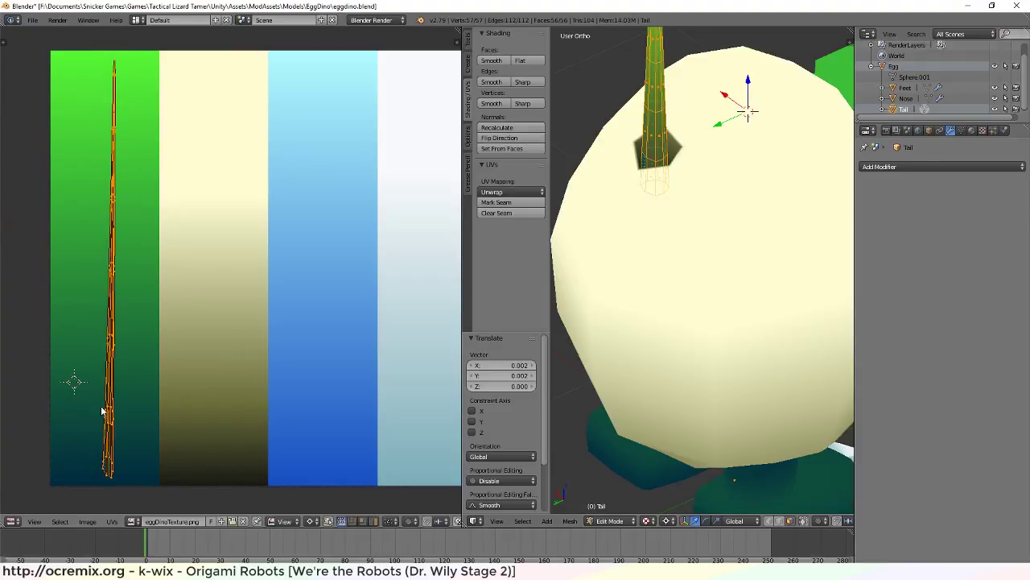
pyautogui.press('b')
pyautogui.moveTo(100, 388); pyautogui.dragTo(130, 438)
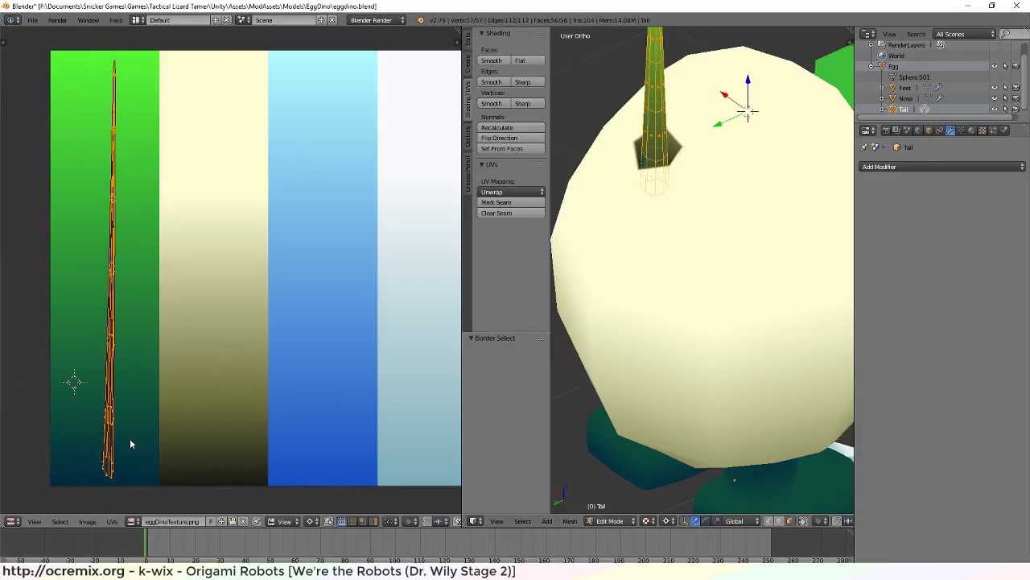
pyautogui.press('a')
# Move the lower tail UVs upward and set the 2D cursor at the island's bottom
pyautogui.press('b')
pyautogui.moveTo(74, 377); pyautogui.dragTo(133, 438)
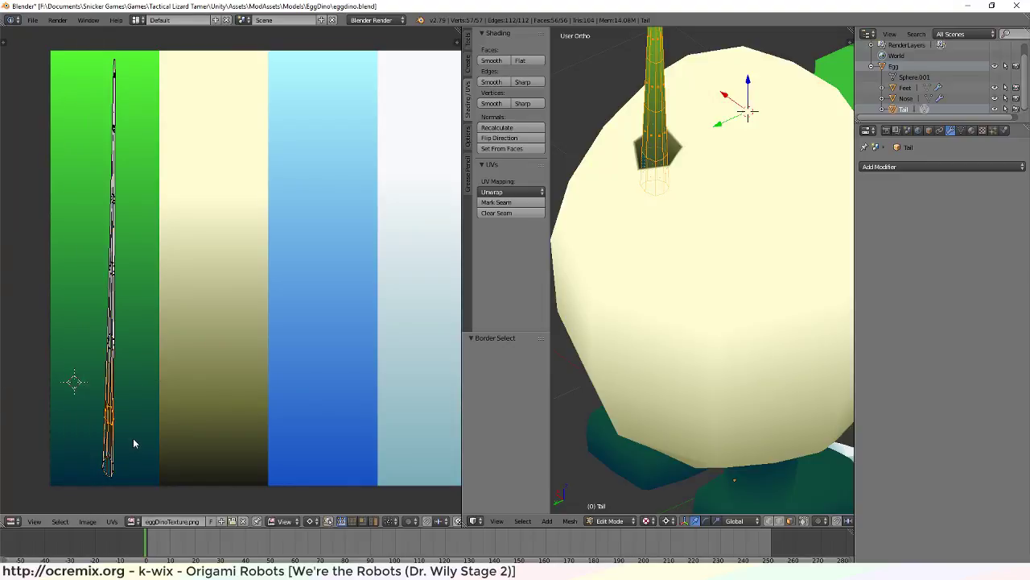
pyautogui.press('g')
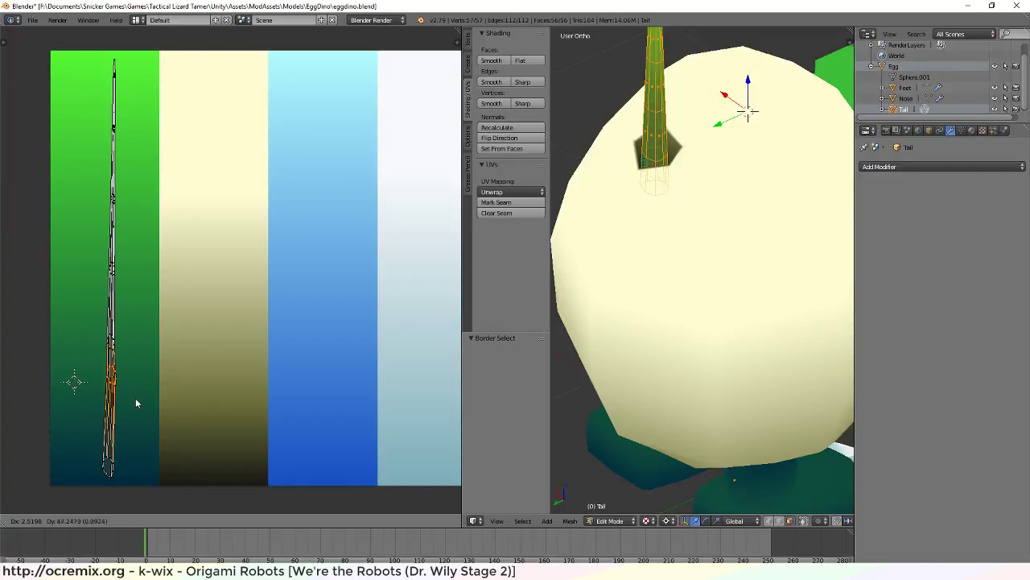
pyautogui.click(135, 435)
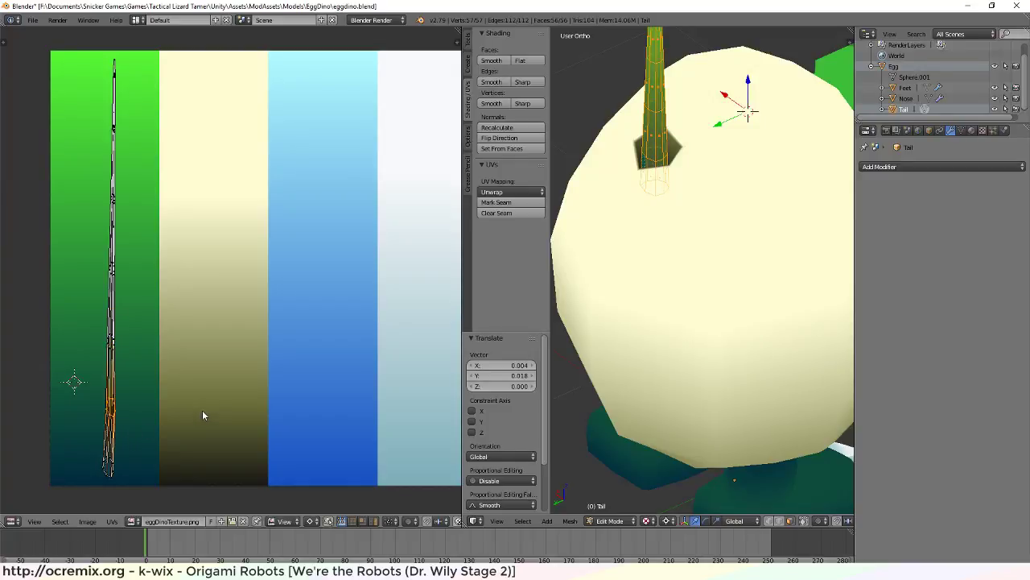
pyautogui.click(109, 475)
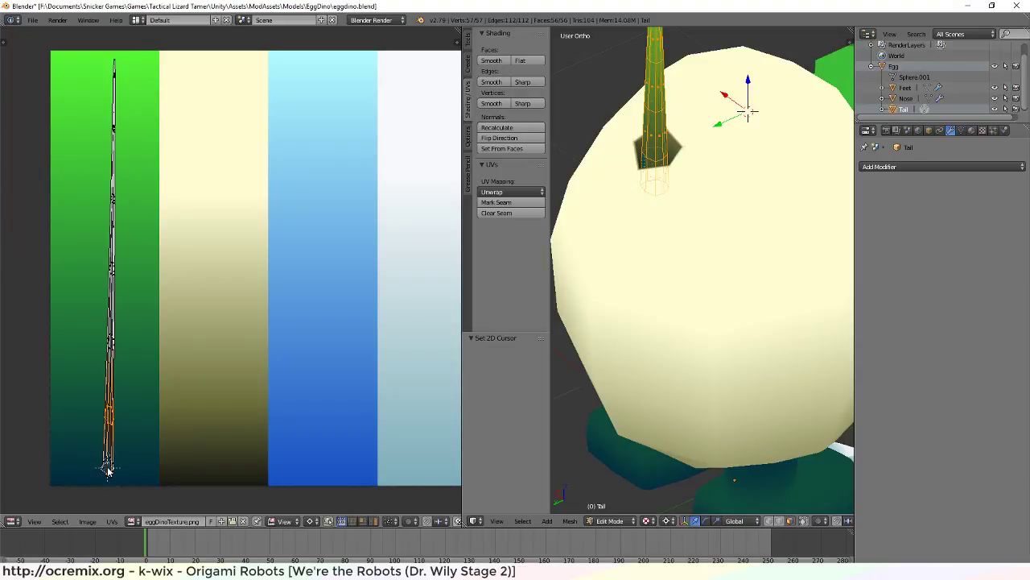
# Box-select the whole tail UV island and move it upward
pyautogui.moveTo(180, 262); pyautogui.dragTo(187, 273, button='middle')
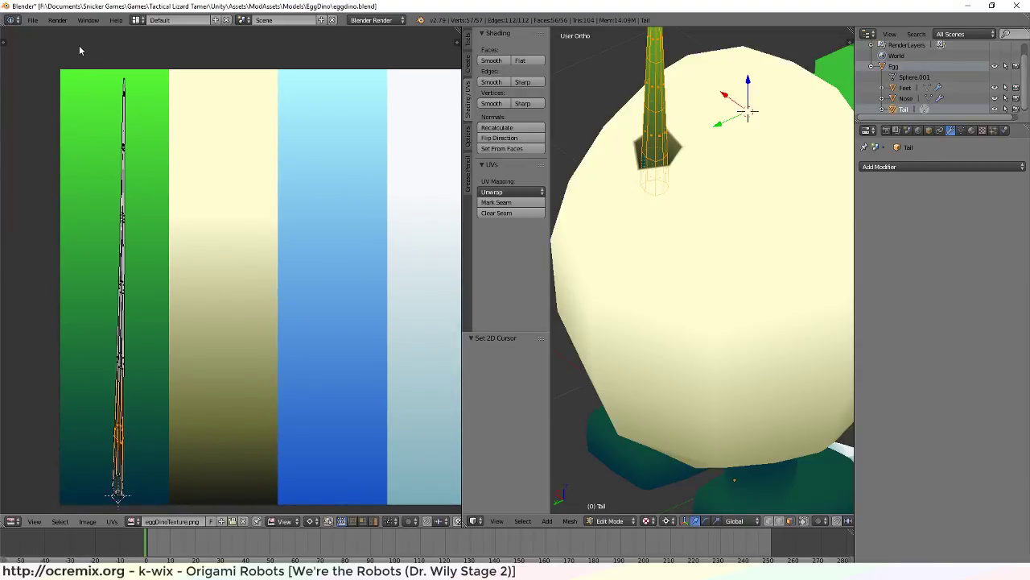
pyautogui.press('b')
pyautogui.moveTo(80, 49); pyautogui.dragTo(149, 453)
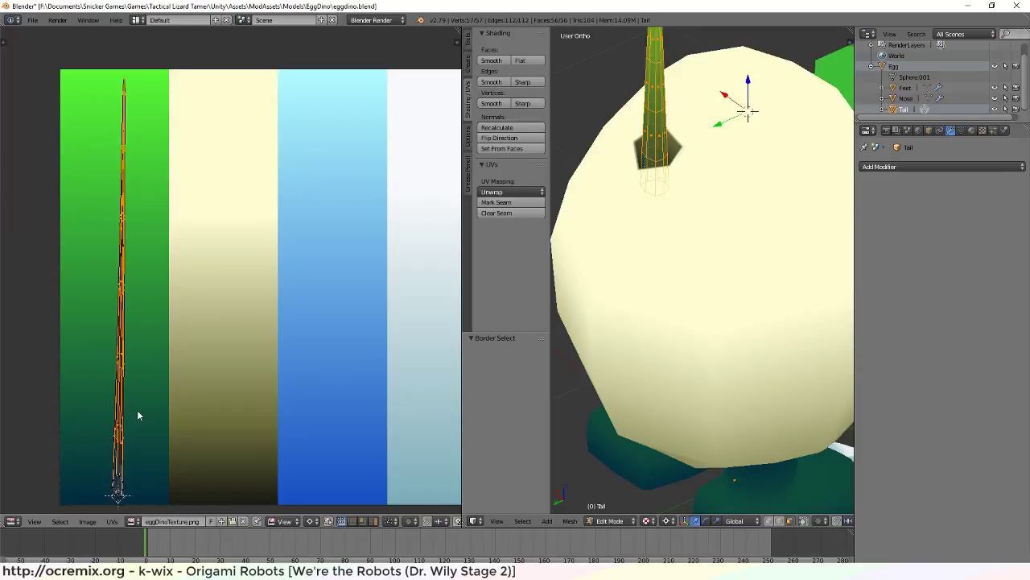
pyautogui.press('g')
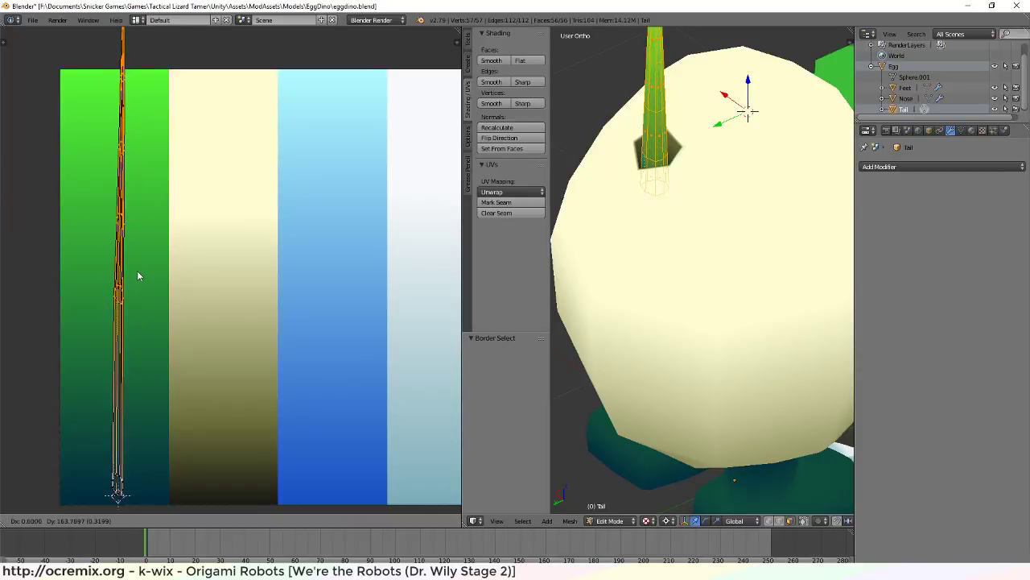
pyautogui.click(137, 276)
# Scale the tail UVs to 0.611 along Y around the 2D cursor pivot
pyautogui.click(119, 300)
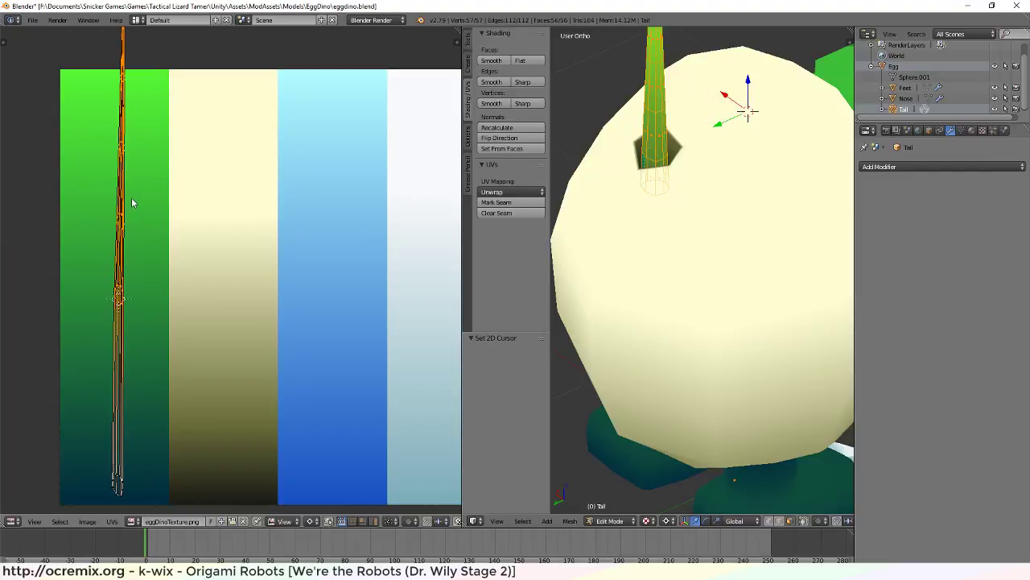
pyautogui.click(118, 304)
pyautogui.press('s')
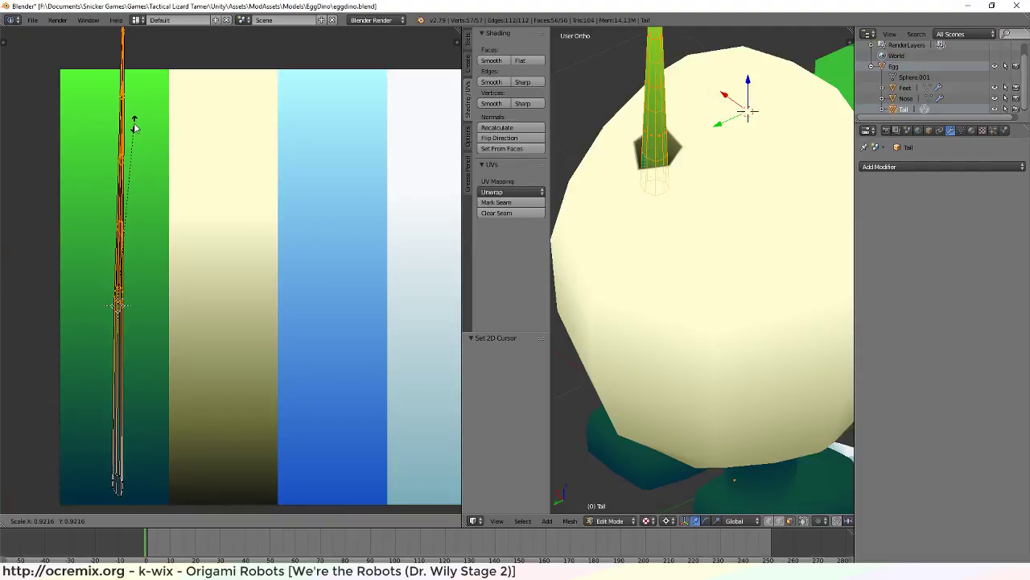
pyautogui.press('y')
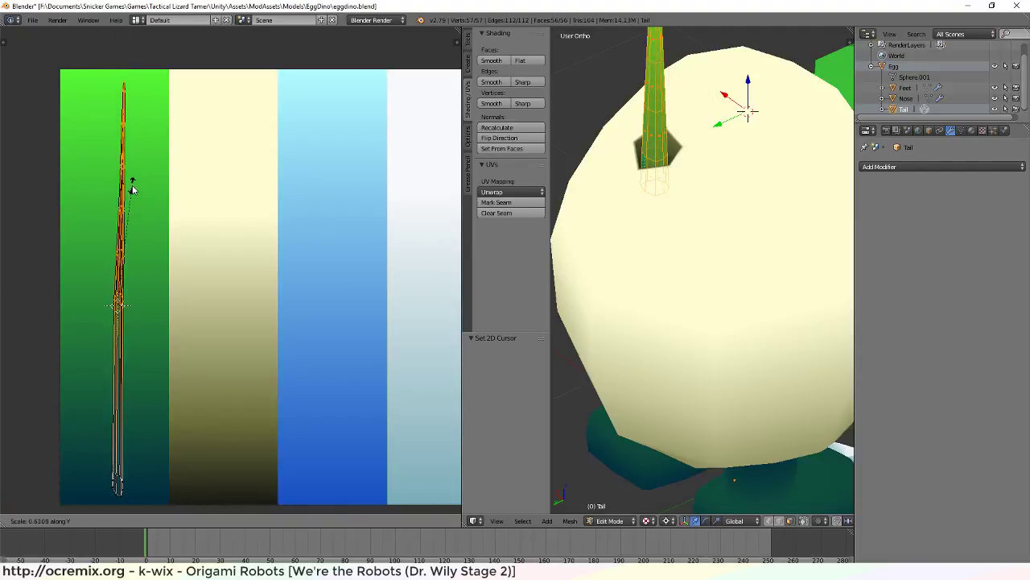
pyautogui.click(133, 189)
# Deselect the tail and orbit and zoom to view the whole egg dino
pyautogui.moveTo(595, 242); pyautogui.dragTo(671, 202, button='middle')
pyautogui.press('a')
pyautogui.scroll(-3, 640, 239)
pyautogui.scroll(4, 692, 239)
pyautogui.scroll(-4, 671, 202)
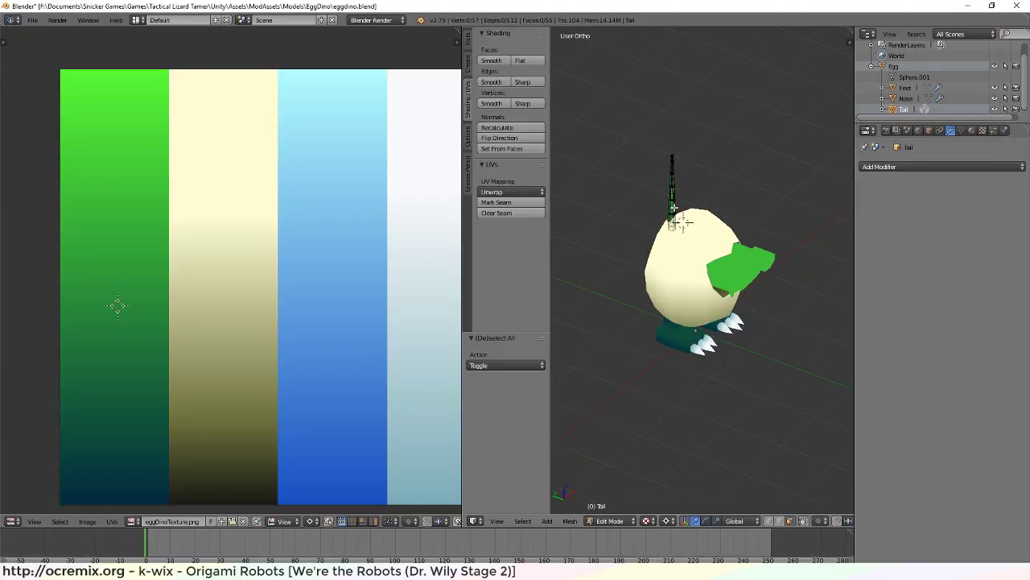
pyautogui.scroll(2, 711, 240)
# Switch to the Feet object in Edit Mode with all of it selected
pyautogui.moveTo(799, 343); pyautogui.dragTo(645, 356, button='middle')
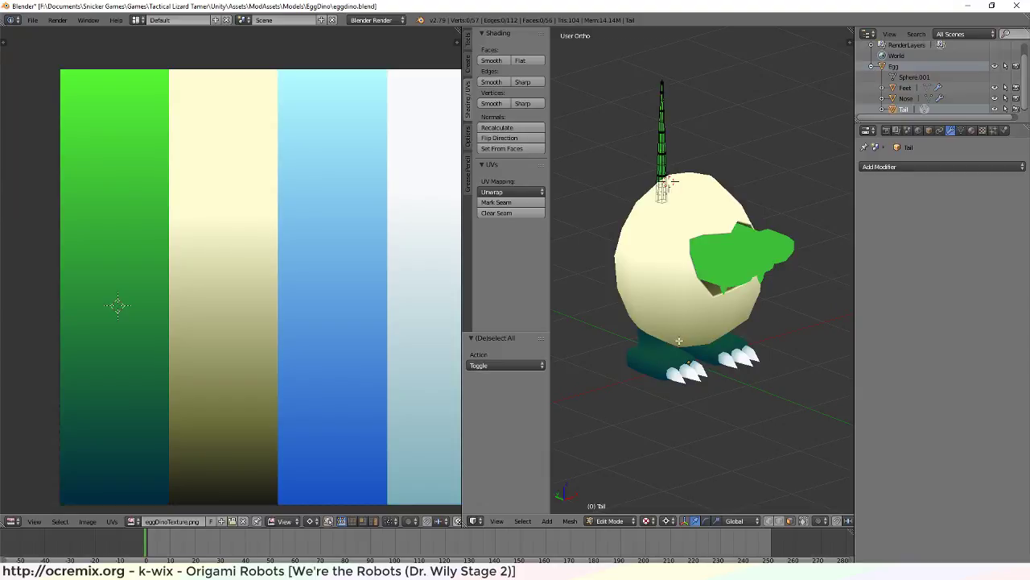
pyautogui.press('Tab')
pyautogui.click(906, 87)
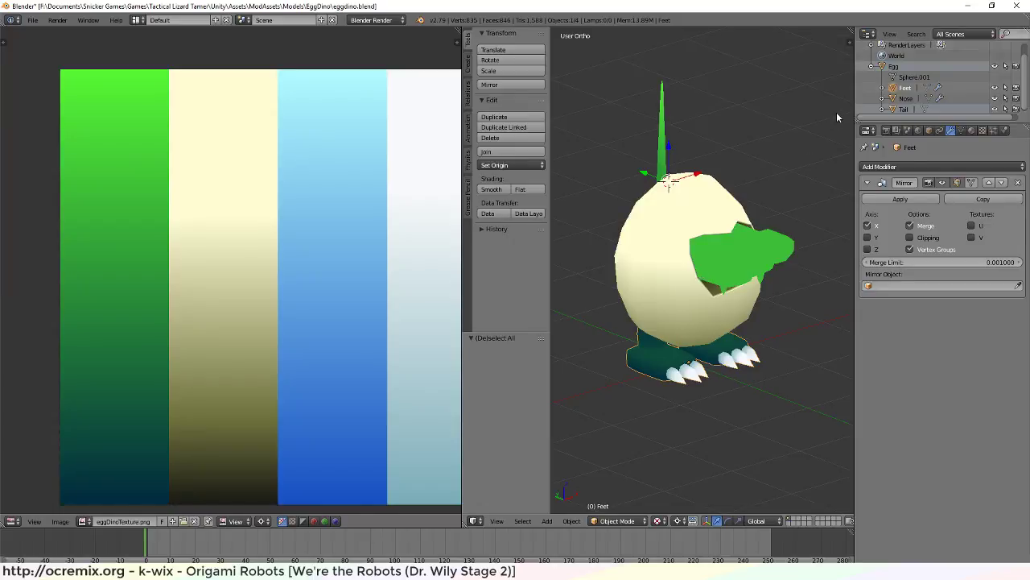
pyautogui.press('Tab')
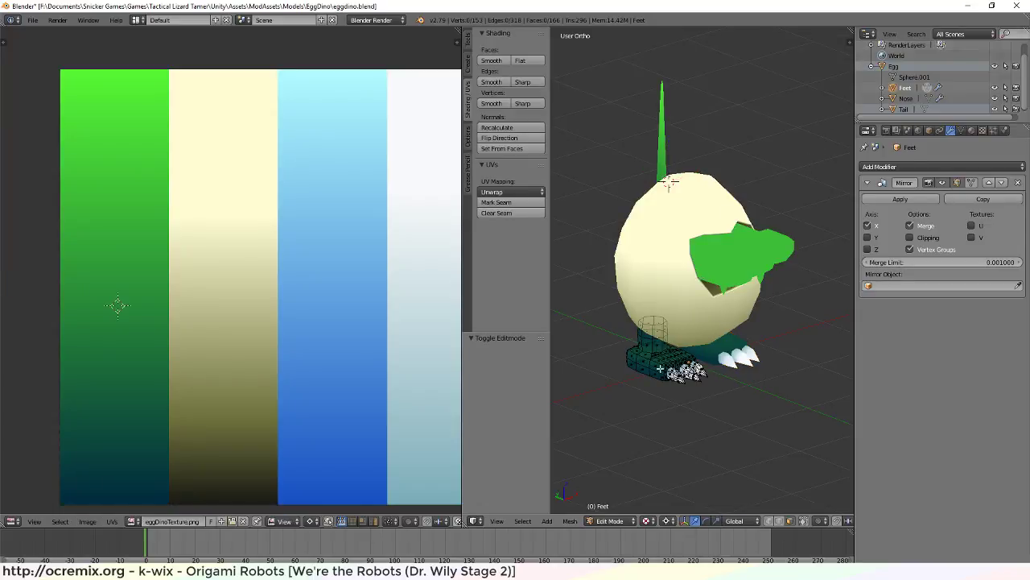
pyautogui.press('a')
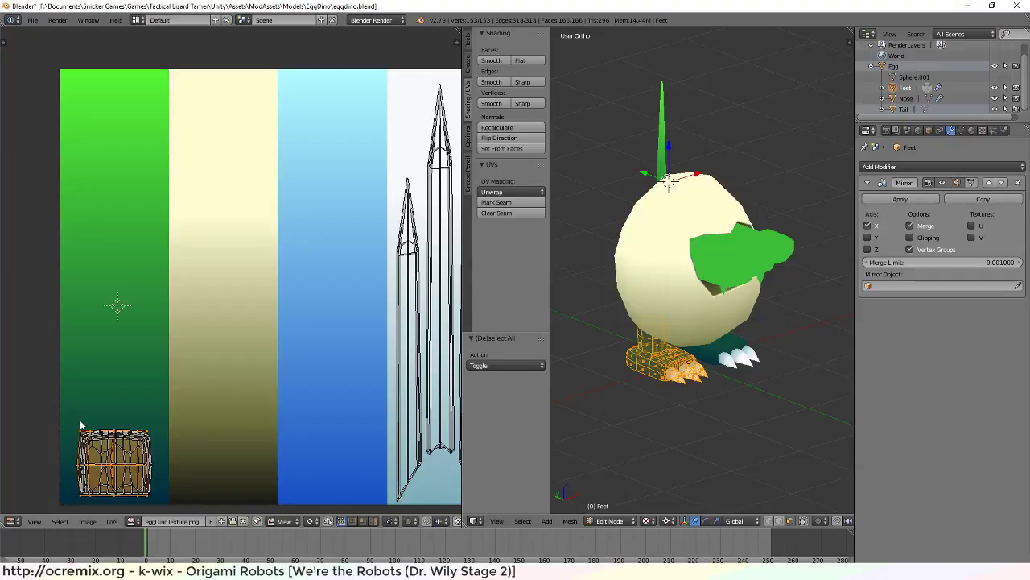
# Box-select the Feet UV island's top vertices and move them 0.225 up along Y
pyautogui.press('b')
pyautogui.moveTo(70, 413); pyautogui.dragTo(168, 463)
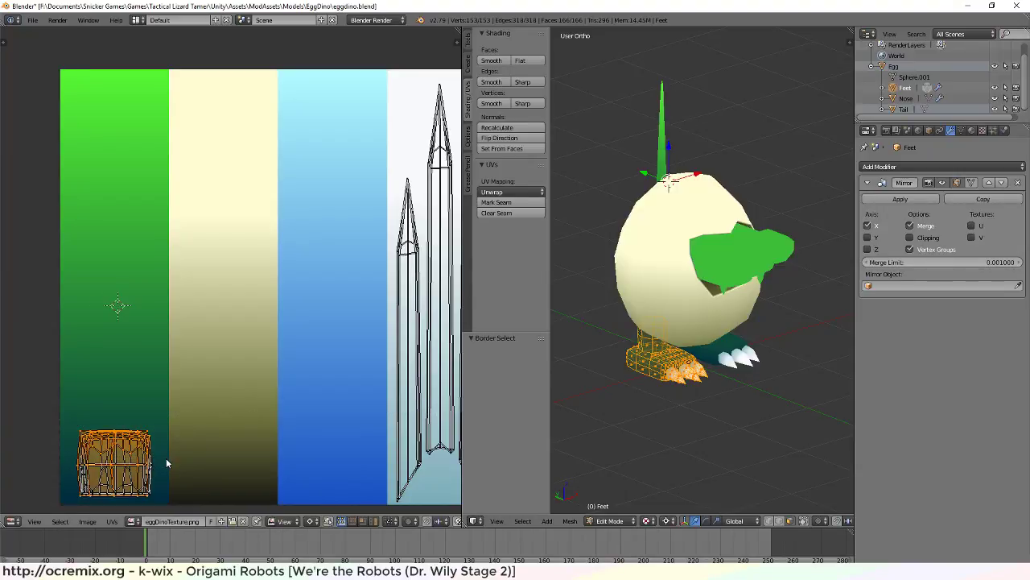
pyautogui.press('a')
pyautogui.press('b')
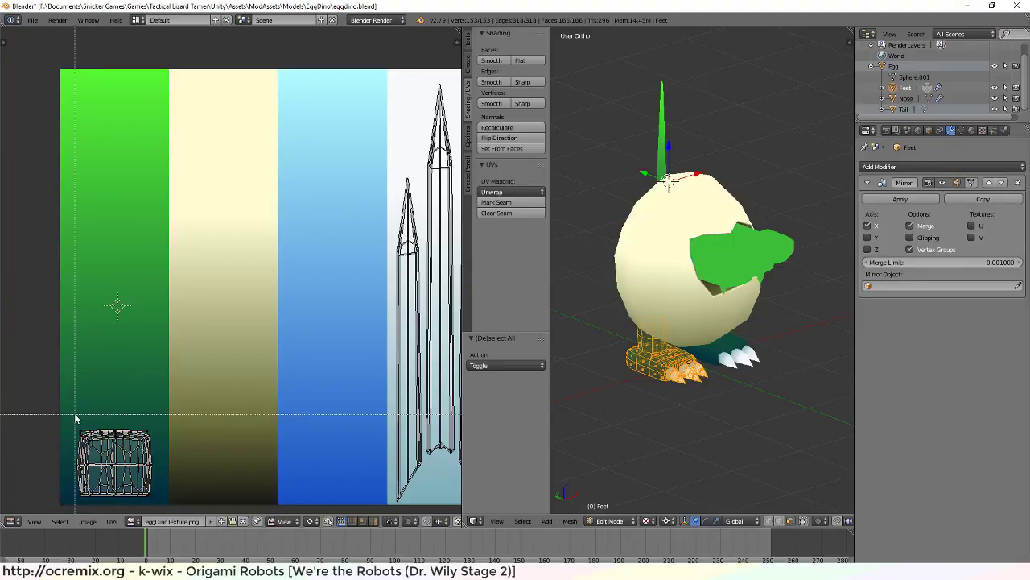
pyautogui.moveTo(74, 414); pyautogui.dragTo(159, 462)
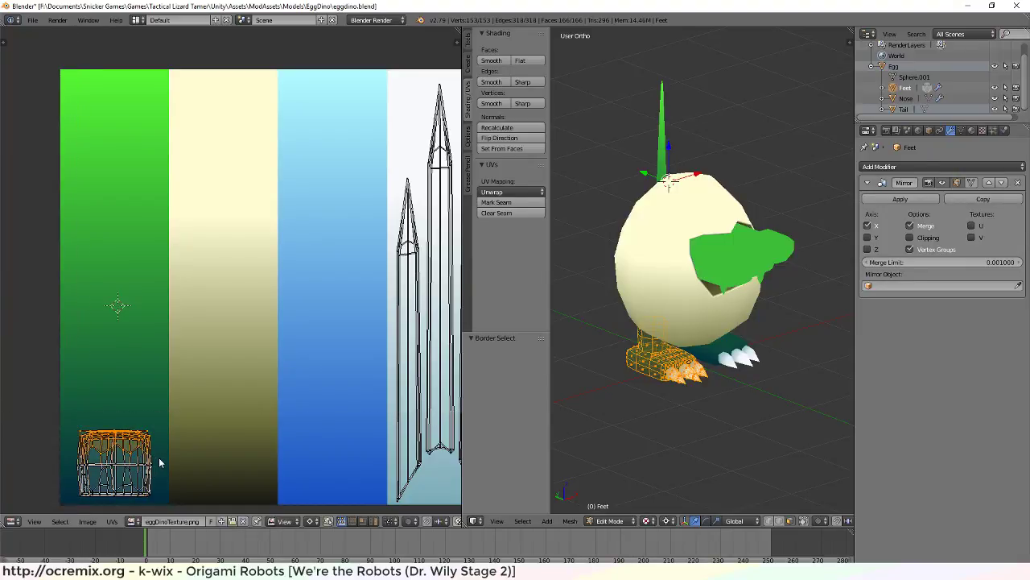
pyautogui.press('g')
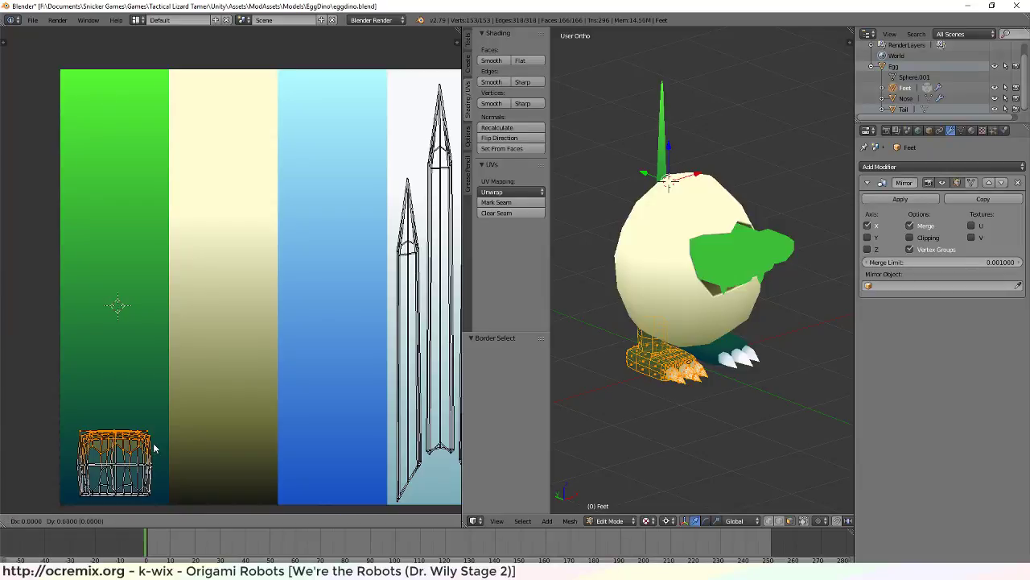
pyautogui.press('y')
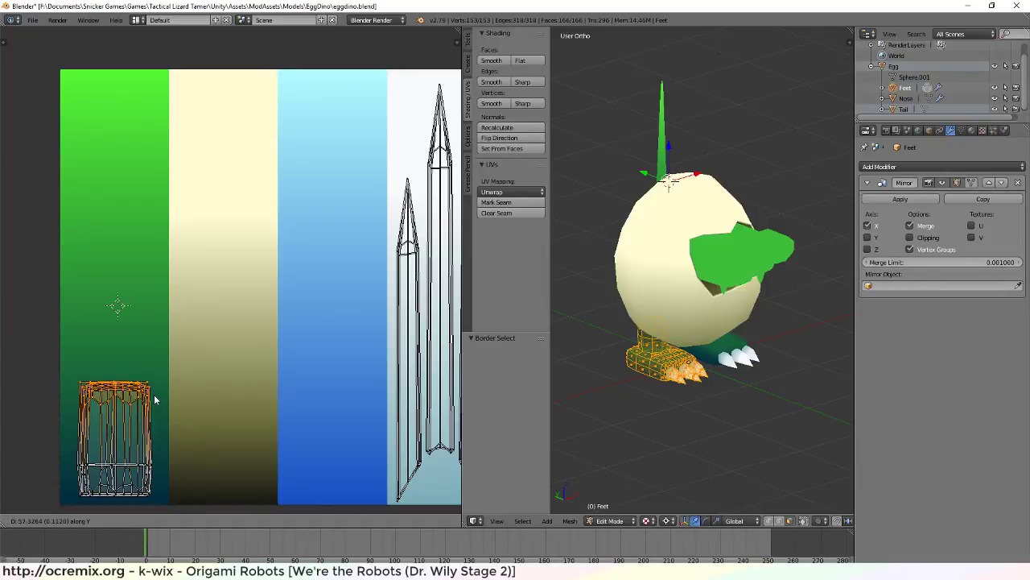
pyautogui.click(156, 351)
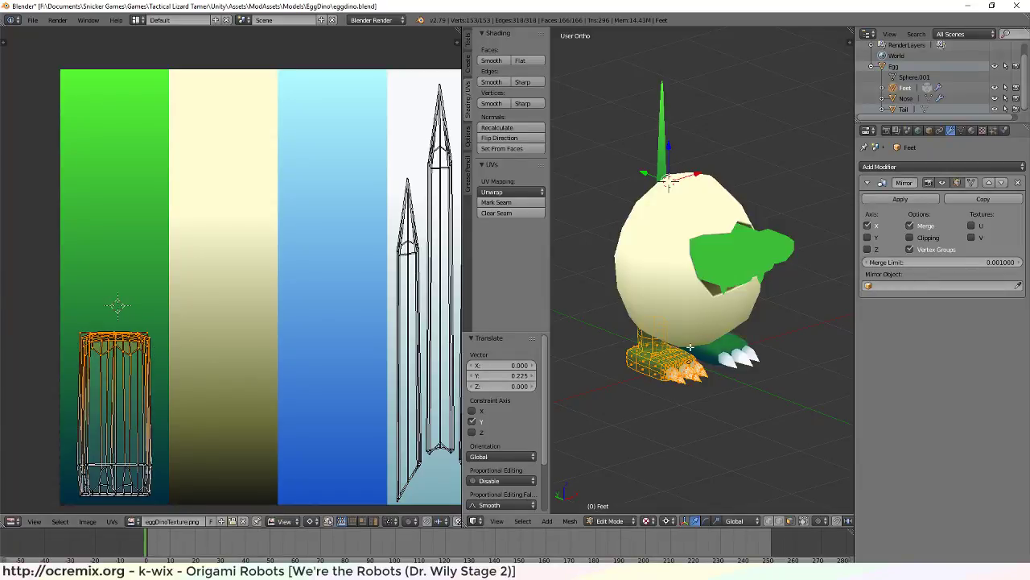
pyautogui.press('a')
pyautogui.moveTo(654, 411); pyautogui.dragTo(635, 423, button='middle')
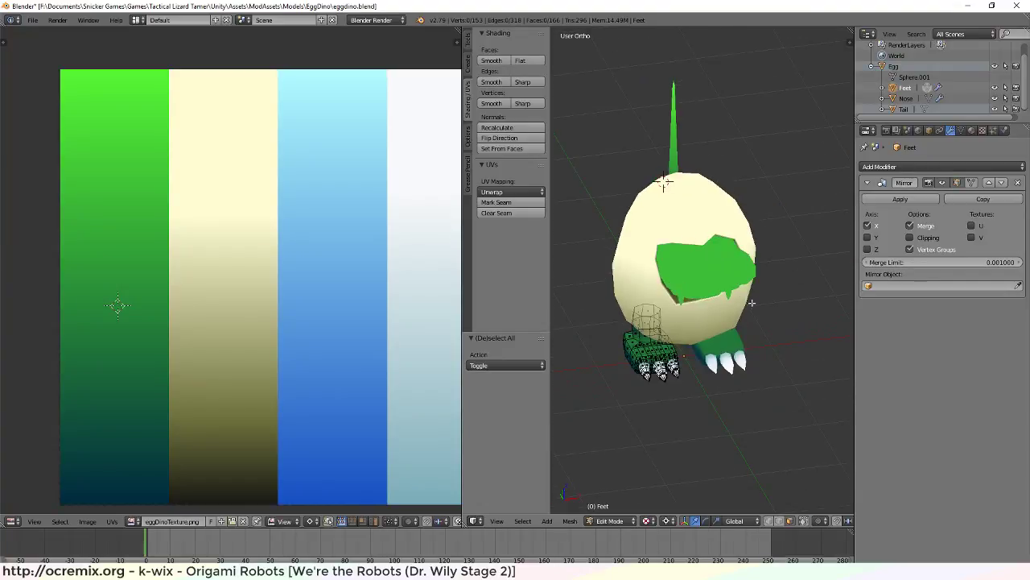
# Inspect the feet, undo the Feet UV stretch, and return to Feet Edit Mode
pyautogui.click(910, 67)
pyautogui.moveTo(607, 335); pyautogui.dragTo(673, 335, button='middle')
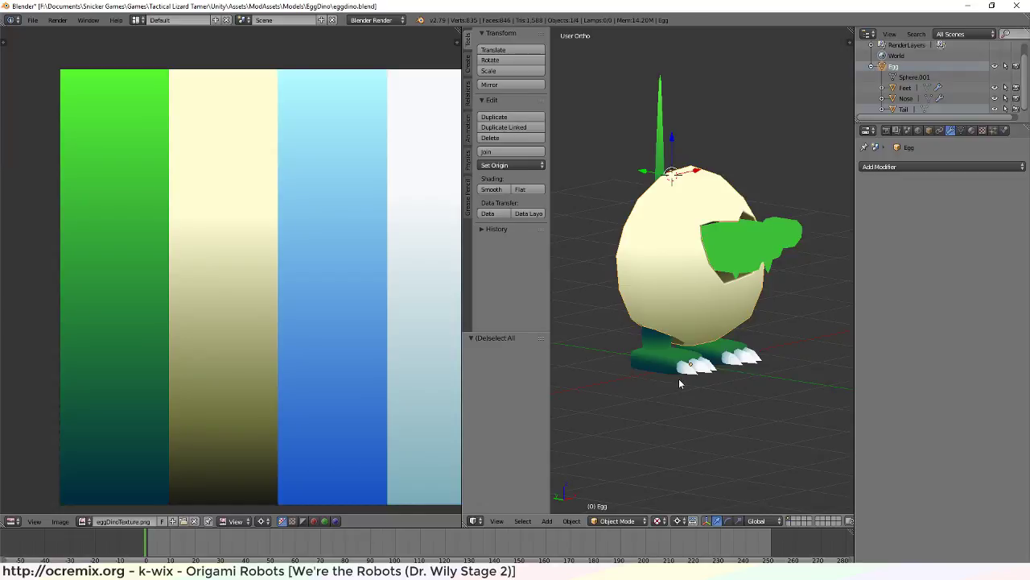
pyautogui.hotkey('ctrl', 'z')
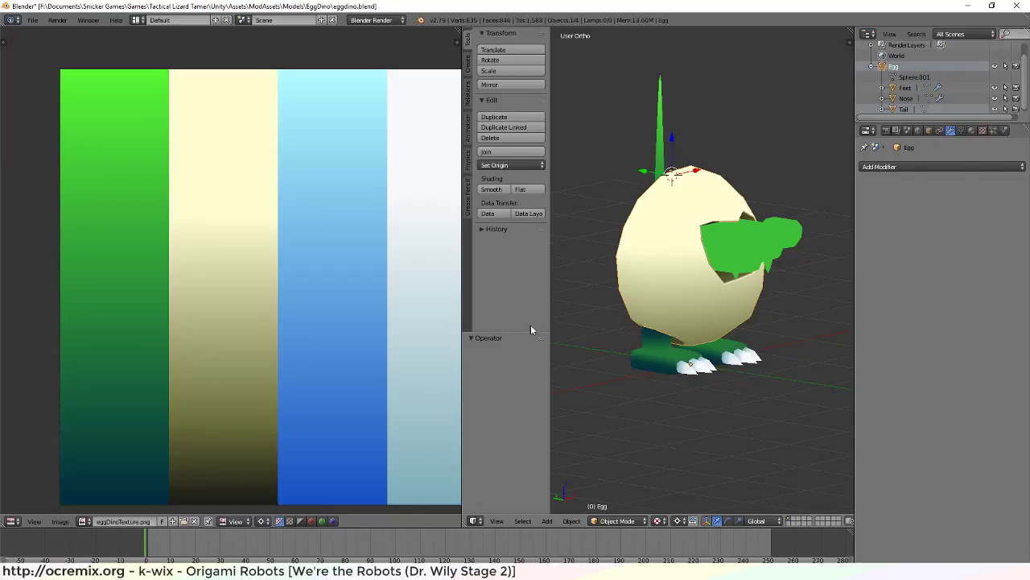
pyautogui.hotkey('ctrl', 'z')
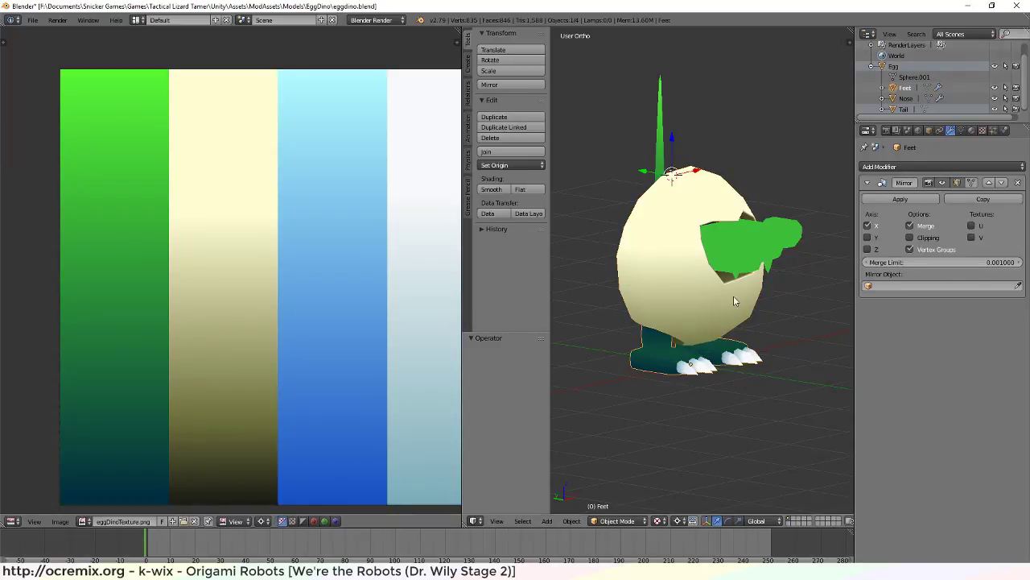
pyautogui.press('Tab')
# Box-select the top Feet UV vertices and move them 0.295 up along Y, then deselect
pyautogui.press('a')
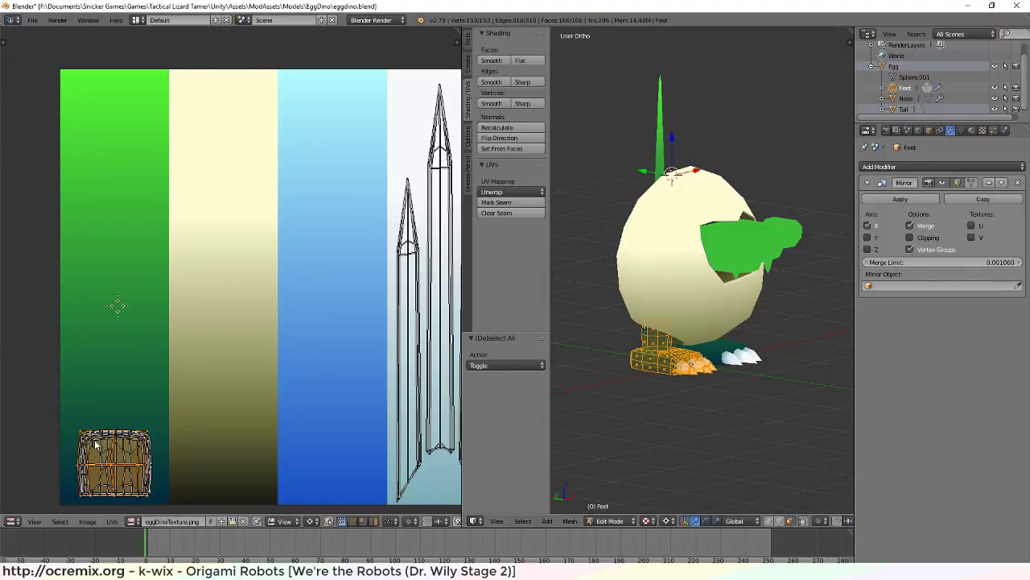
pyautogui.press('b')
pyautogui.moveTo(67, 409); pyautogui.dragTo(169, 489)
pyautogui.press('a')
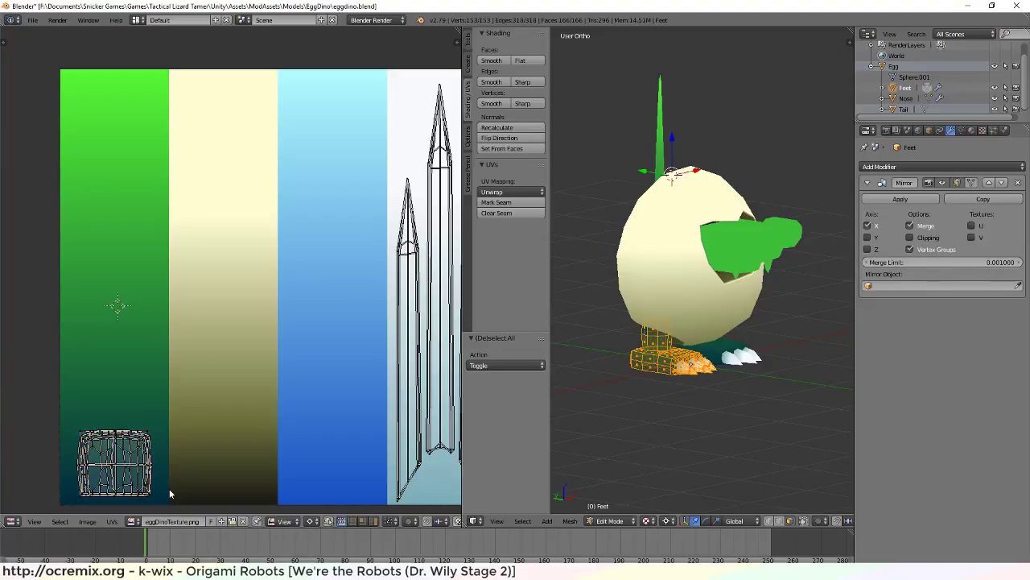
pyautogui.press('b')
pyautogui.moveTo(68, 394); pyautogui.dragTo(170, 488)
pyautogui.press('g')
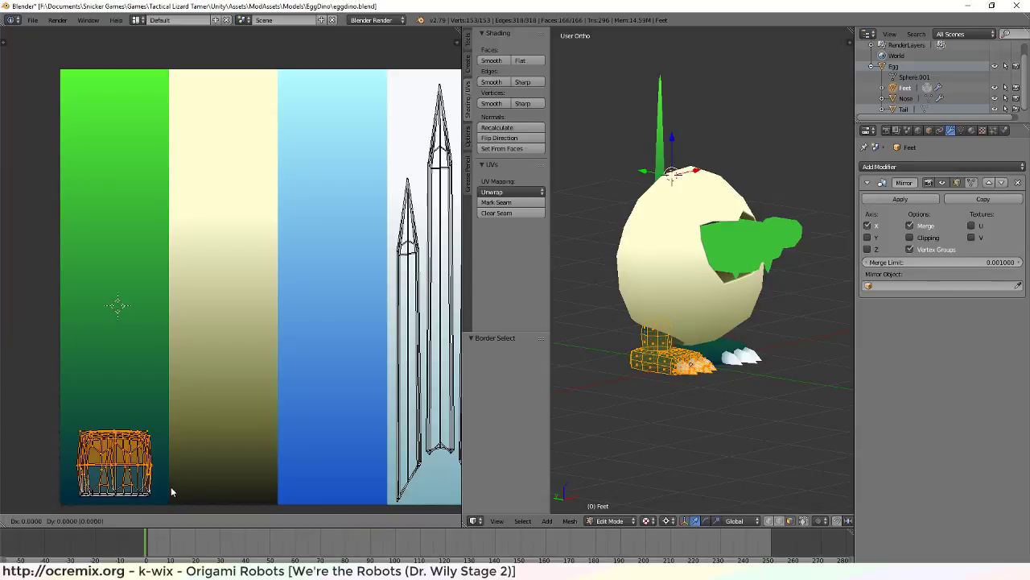
pyautogui.press('y')
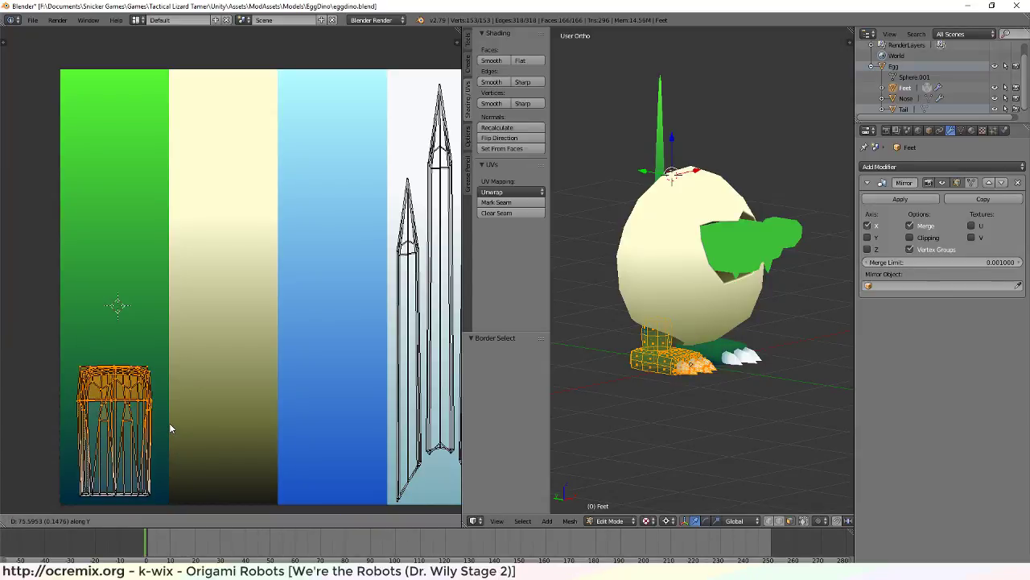
pyautogui.click(174, 359)
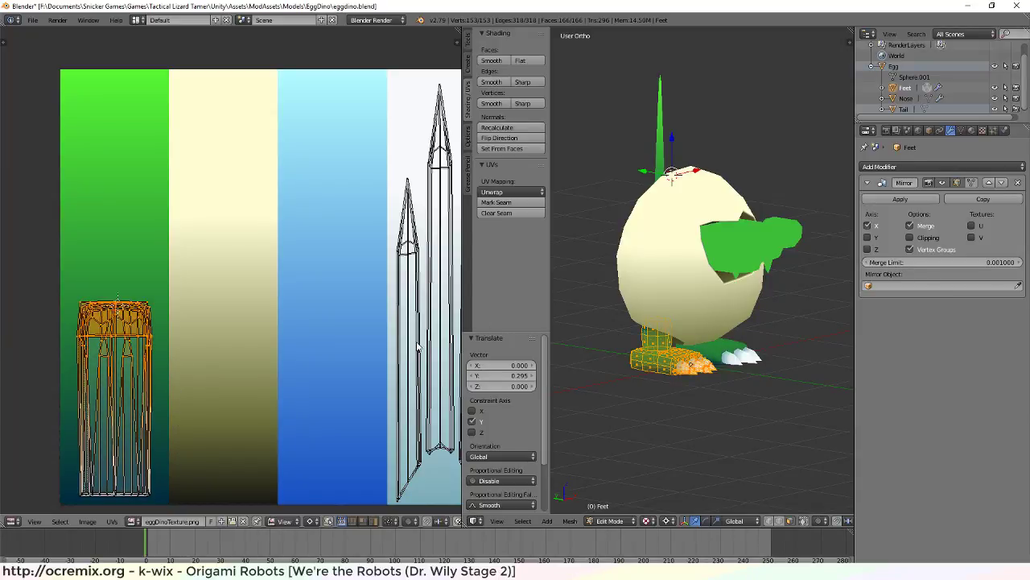
pyautogui.press('a')
pyautogui.moveTo(655, 363); pyautogui.dragTo(600, 414, button='middle')
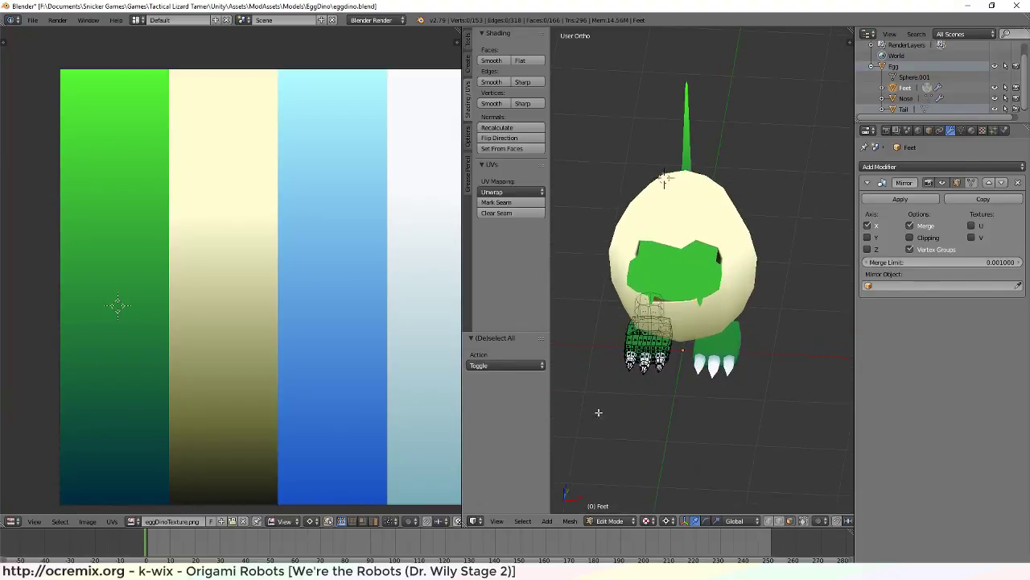
pyautogui.scroll(3, 631, 364)
pyautogui.press('KP_6')
pyautogui.press('KP_6')
pyautogui.press('KP_6')
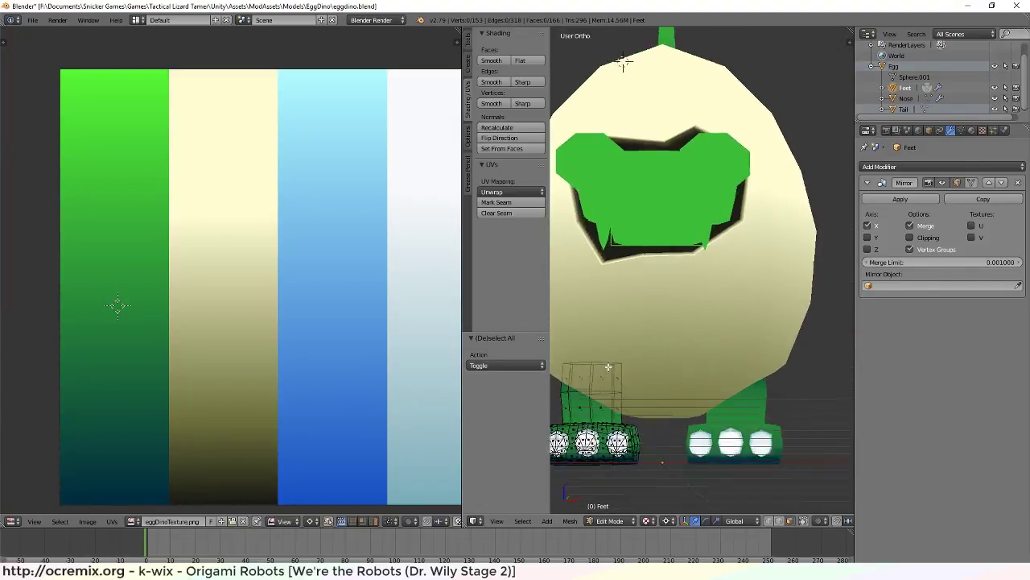
pyautogui.press('KP_4')
pyautogui.press('KP_4')
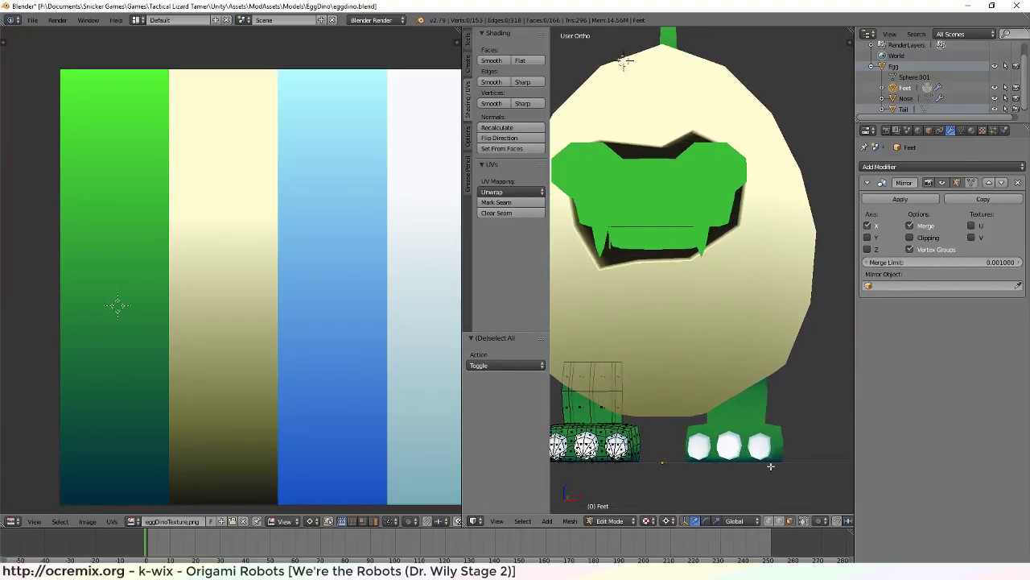
pyautogui.press('KP_4')
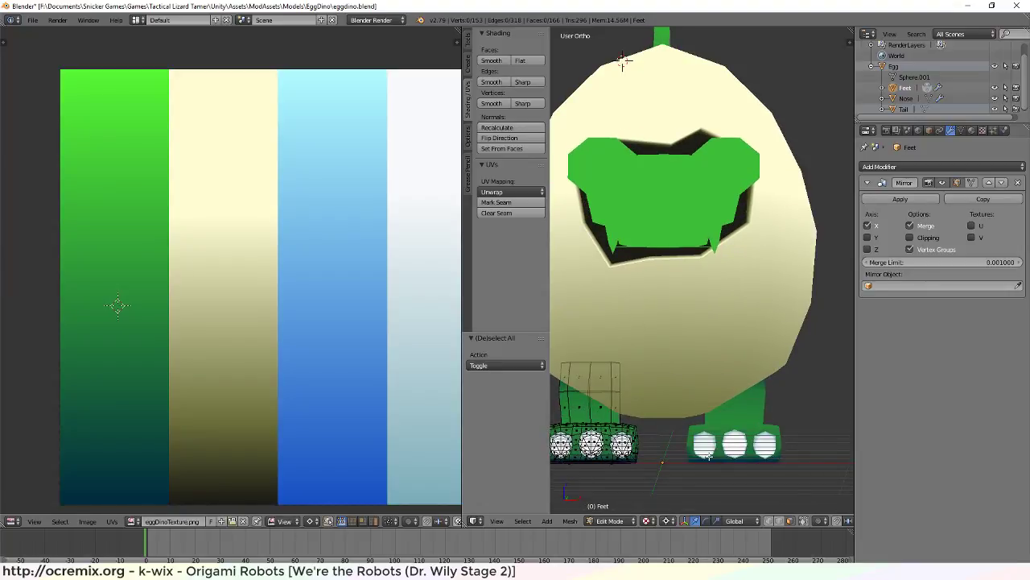
pyautogui.moveTo(708, 457); pyautogui.dragTo(678, 454, button='middle')
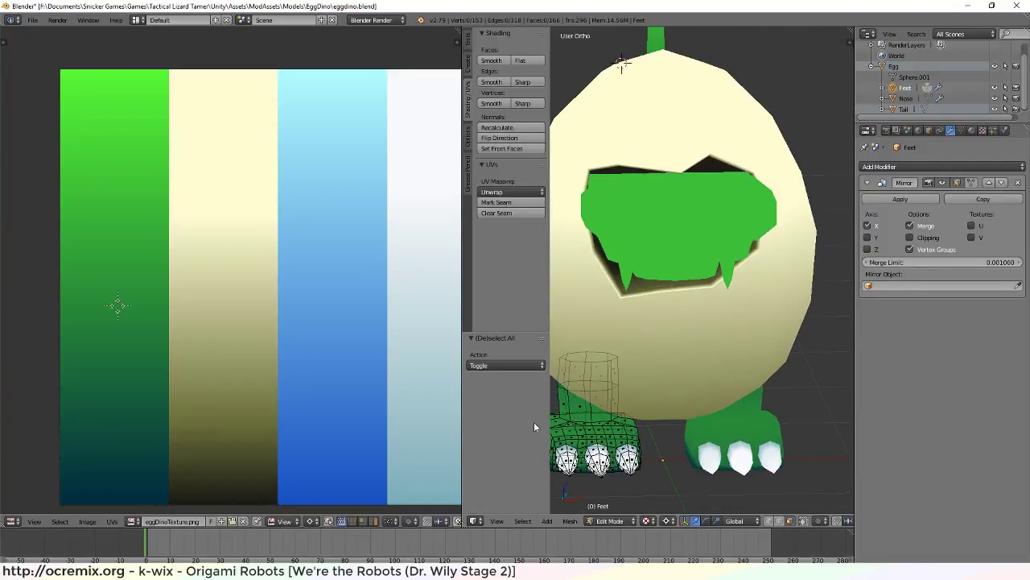
pyautogui.press('a')
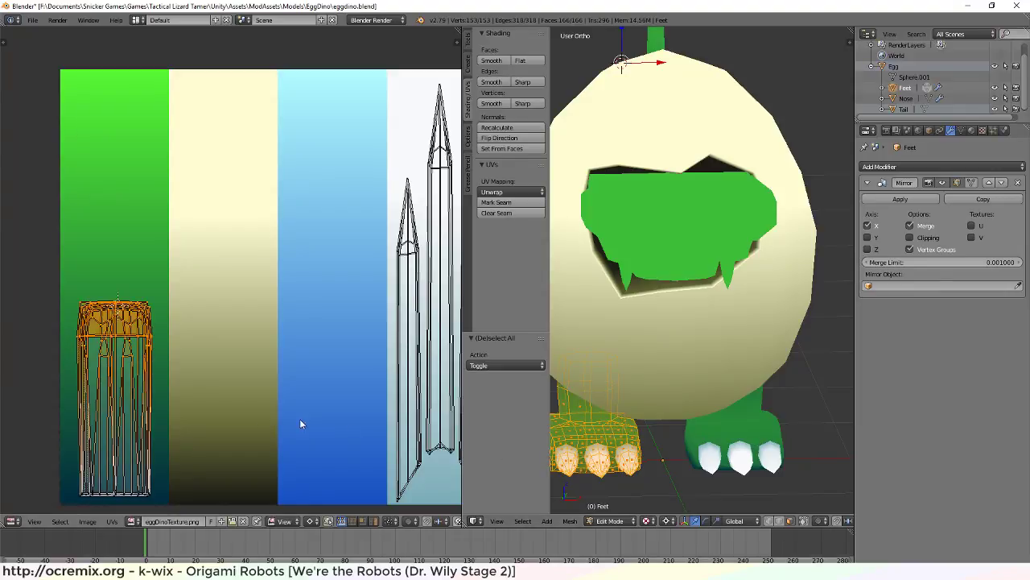
pyautogui.moveTo(216, 449); pyautogui.dragTo(275, 388, button='middle')
pyautogui.moveTo(700, 419); pyautogui.dragTo(636, 459, button='middle')
pyautogui.scroll(5, 609, 472)
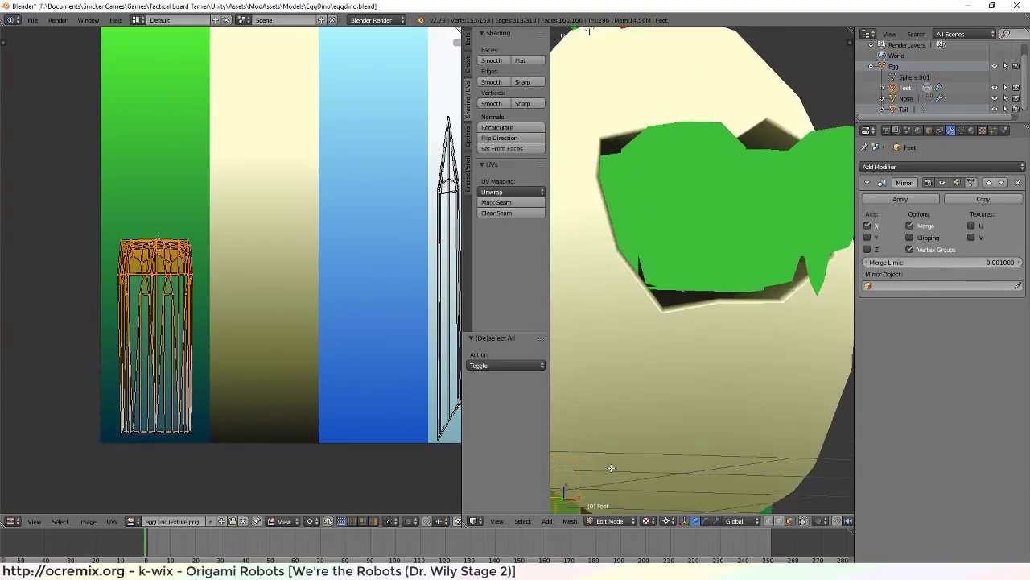
pyautogui.scroll(-5, 617, 484)
pyautogui.moveTo(706, 306); pyautogui.dragTo(618, 365, button='middle')
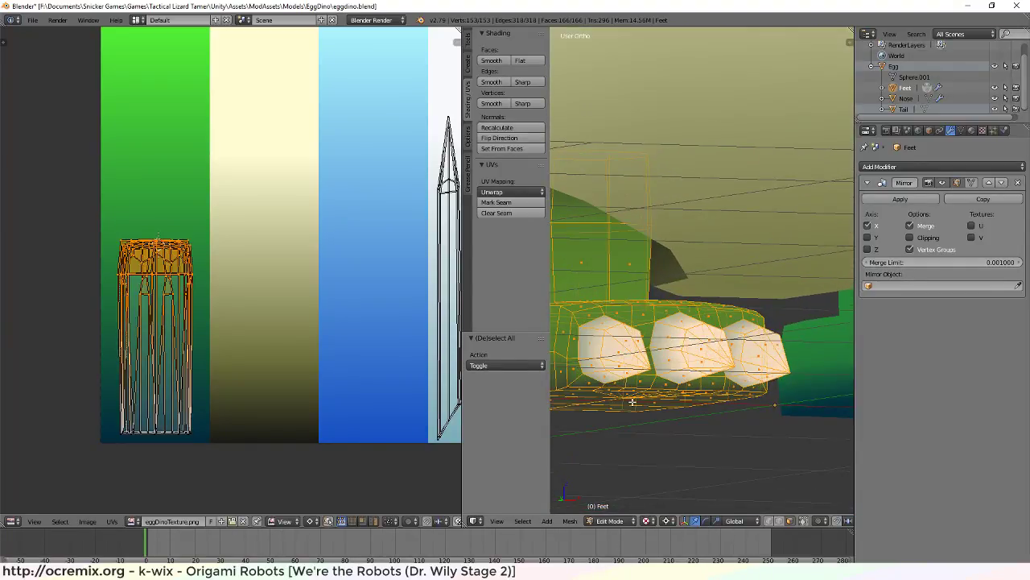
pyautogui.moveTo(632, 401); pyautogui.dragTo(685, 415, button='middle')
pyautogui.press('a')
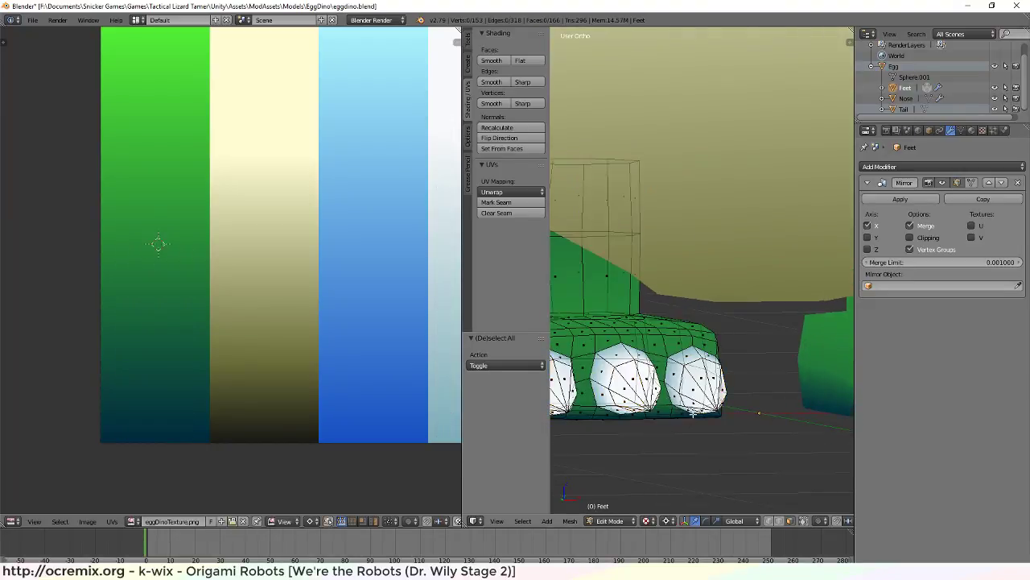
pyautogui.scroll(-4, 637, 405)
pyautogui.moveTo(747, 340); pyautogui.dragTo(772, 365, button='middle')
# In orthographic view, select the front foot faces and box-select their thin UV strip
pyautogui.press('KP_5')
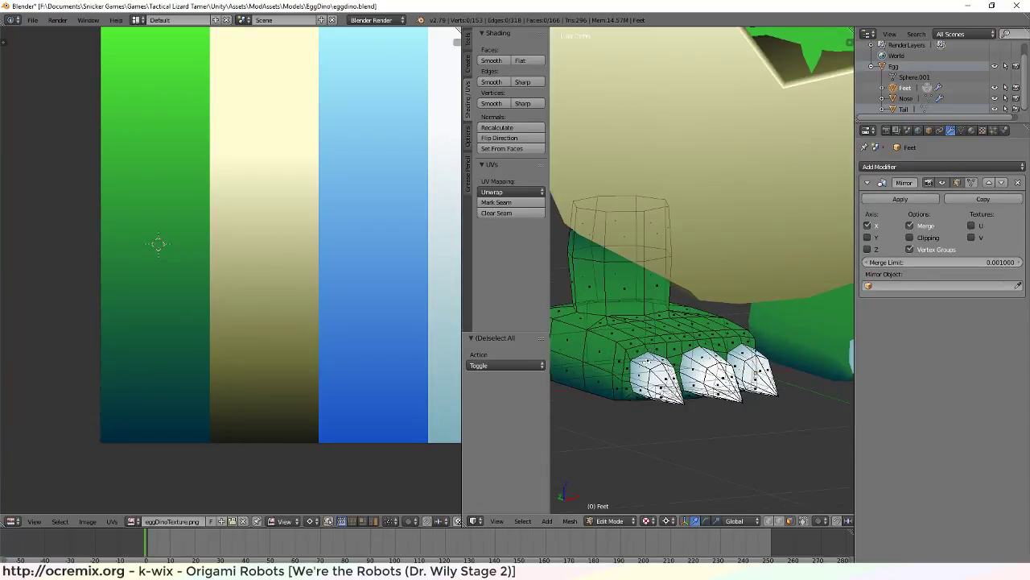
pyautogui.rightClick(627, 390)
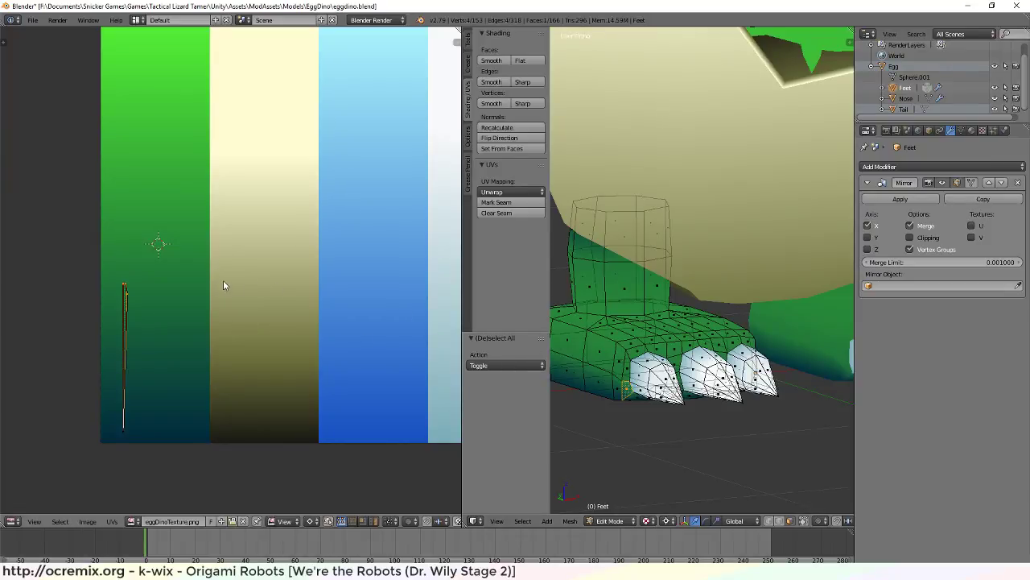
pyautogui.press('b')
pyautogui.moveTo(107, 259); pyautogui.dragTo(145, 305)
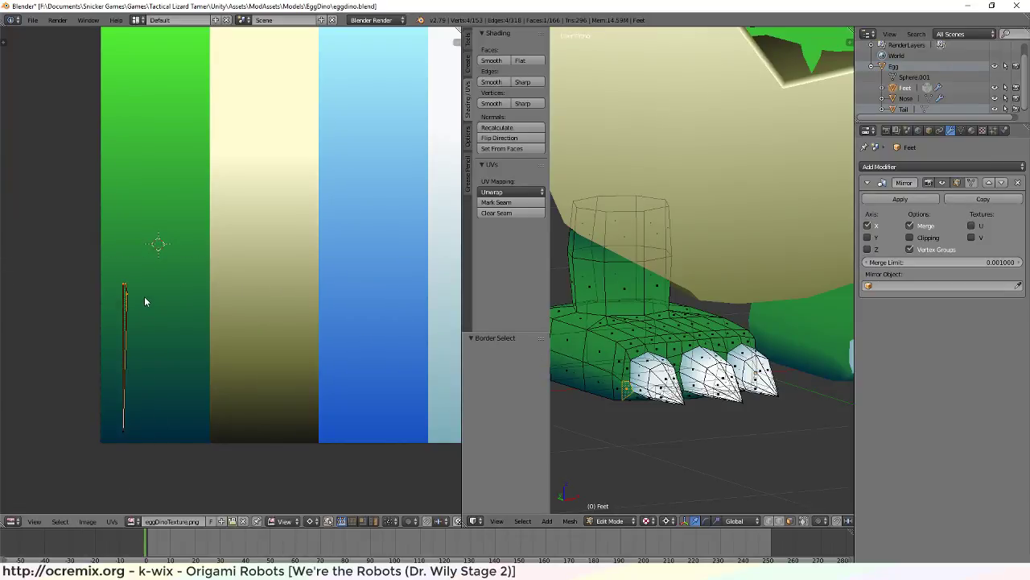
pyautogui.keyDown('shift'); pyautogui.rightClick(626, 372); pyautogui.keyUp('shift')
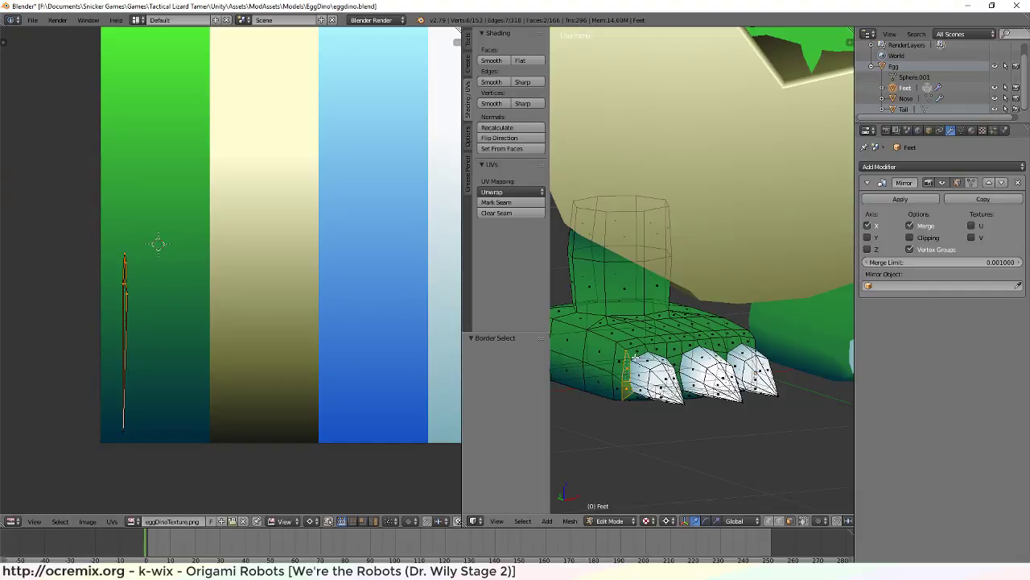
# Select the foot's UV vertices and move them -0.089 along Y
pyautogui.press('a')
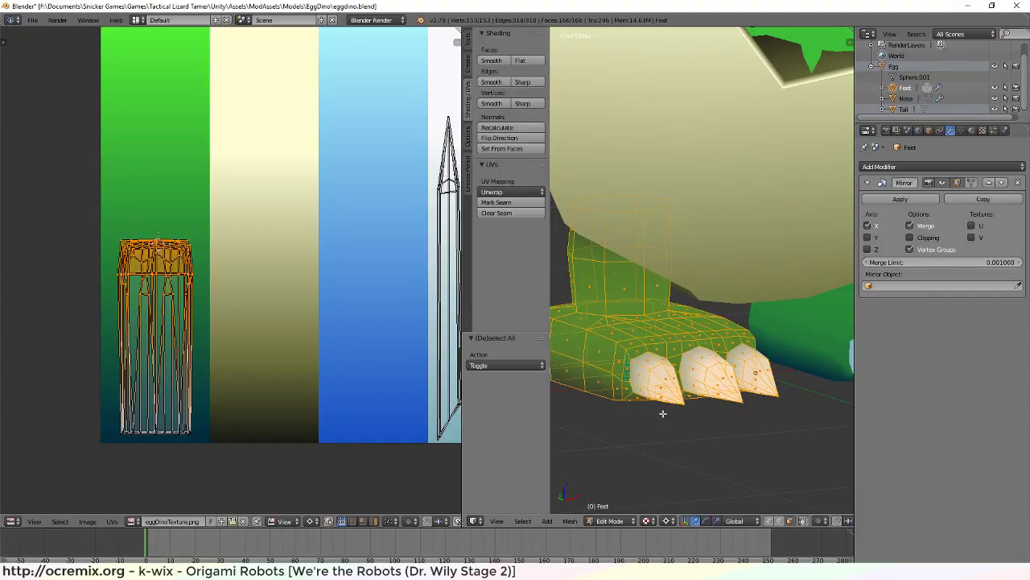
pyautogui.press('b')
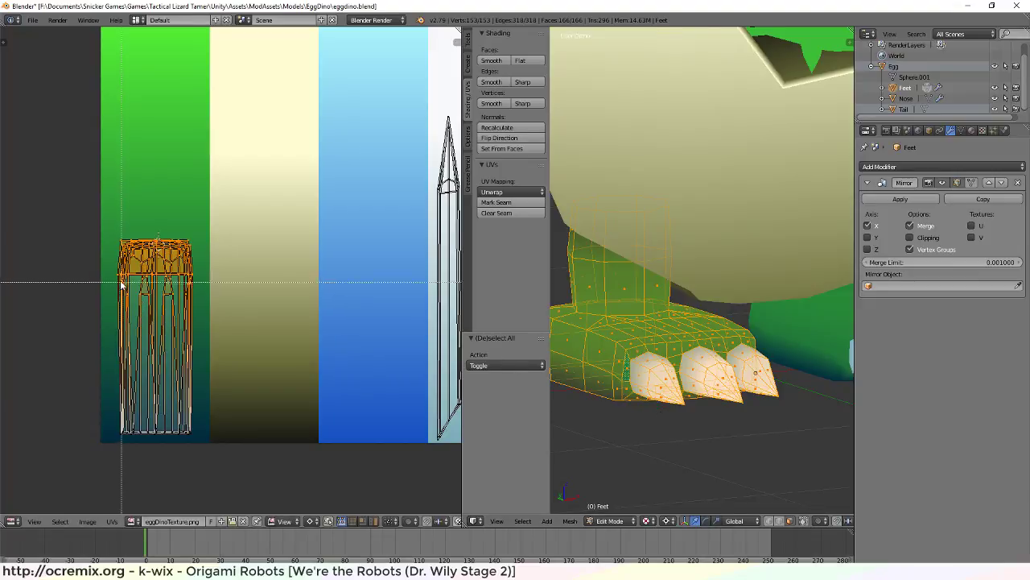
pyautogui.moveTo(112, 269); pyautogui.dragTo(137, 310)
pyautogui.press('a')
pyautogui.press('b')
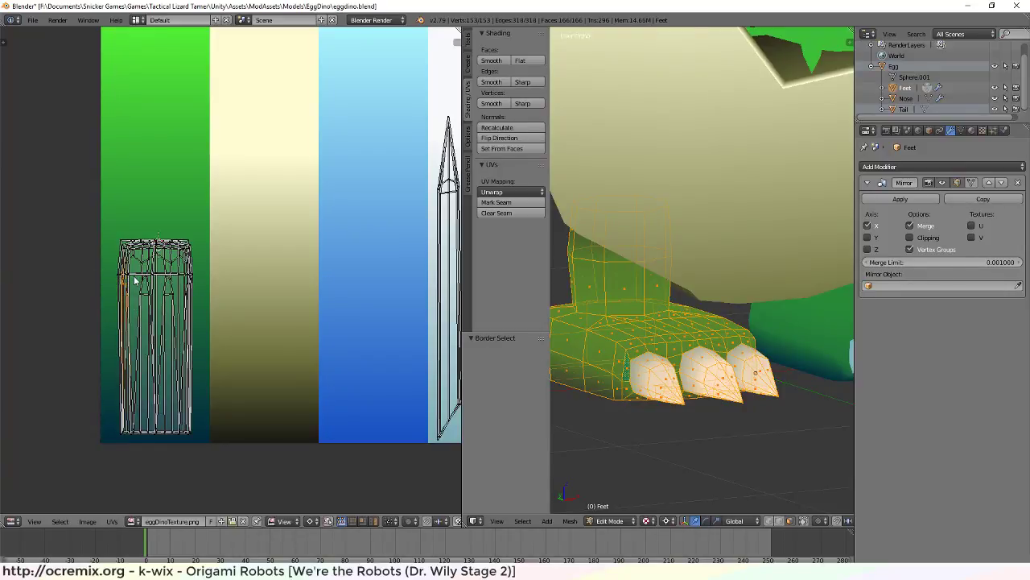
pyautogui.press('g')
pyautogui.press('y')
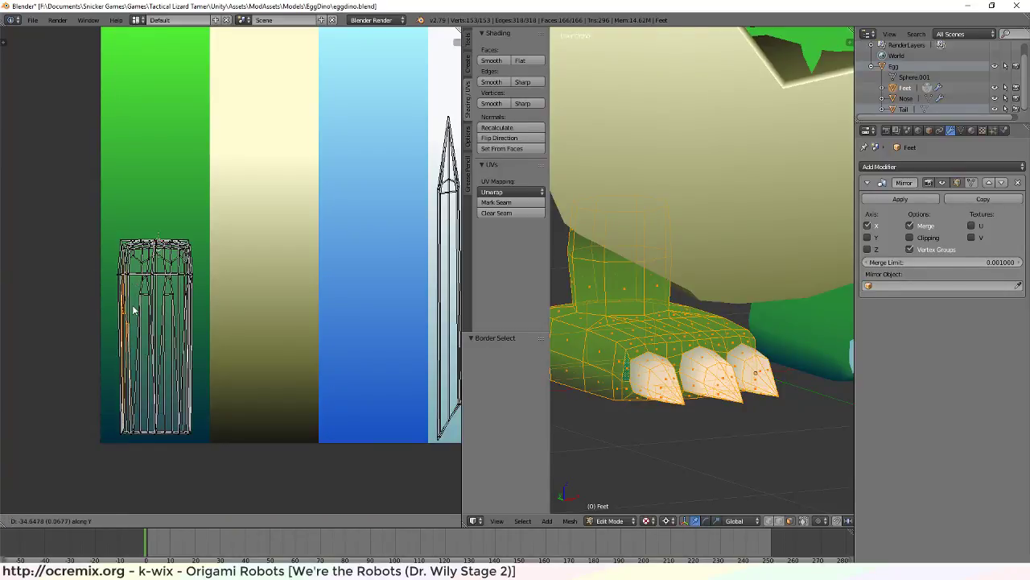
pyautogui.click(136, 319)
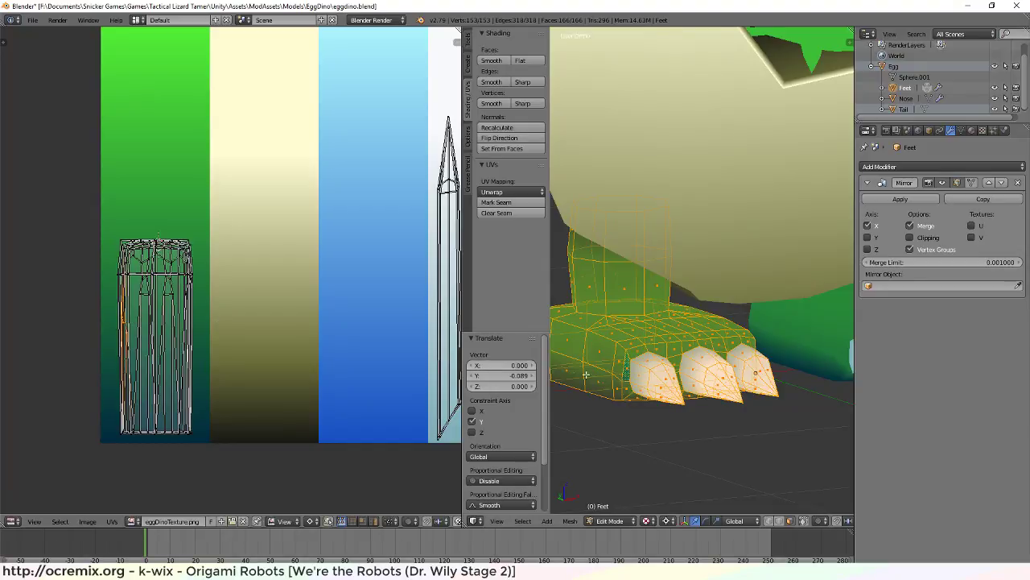
# Reselect the whole foot mesh and orbit to review its UVs from the side
pyautogui.press('a')
pyautogui.moveTo(720, 429); pyautogui.dragTo(744, 410, button='middle')
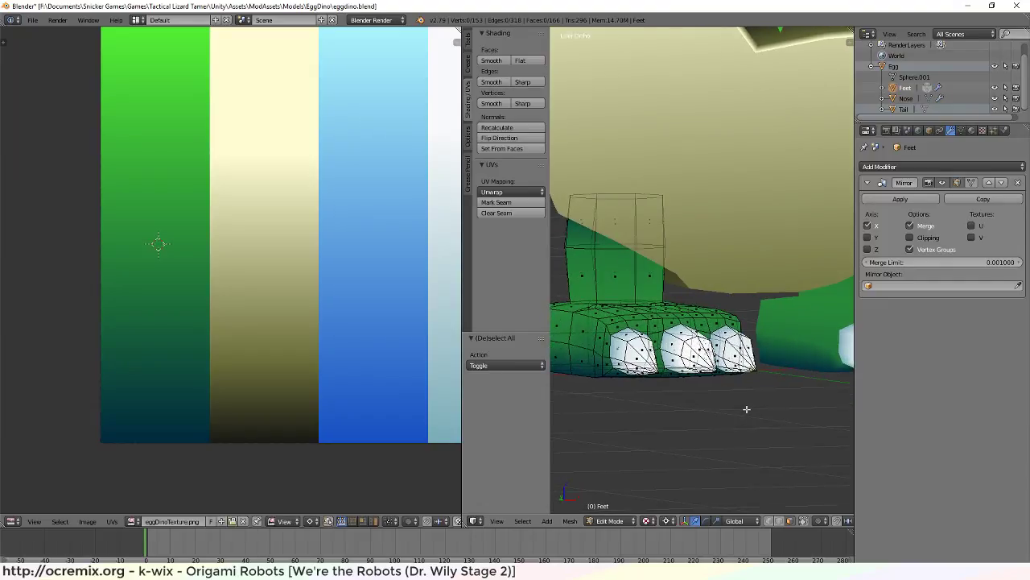
pyautogui.press('a')
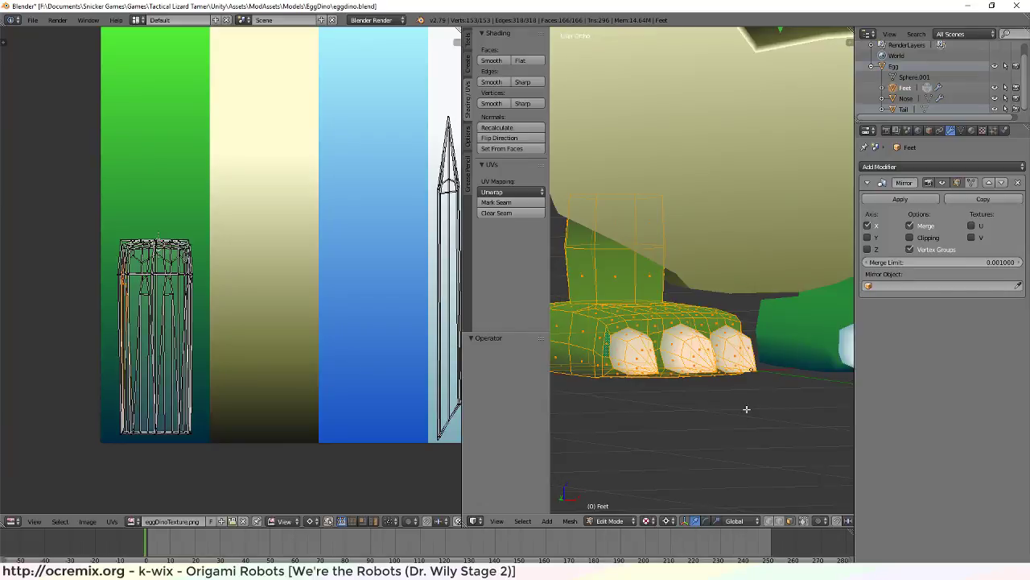
pyautogui.moveTo(759, 378); pyautogui.dragTo(684, 379, button='middle')
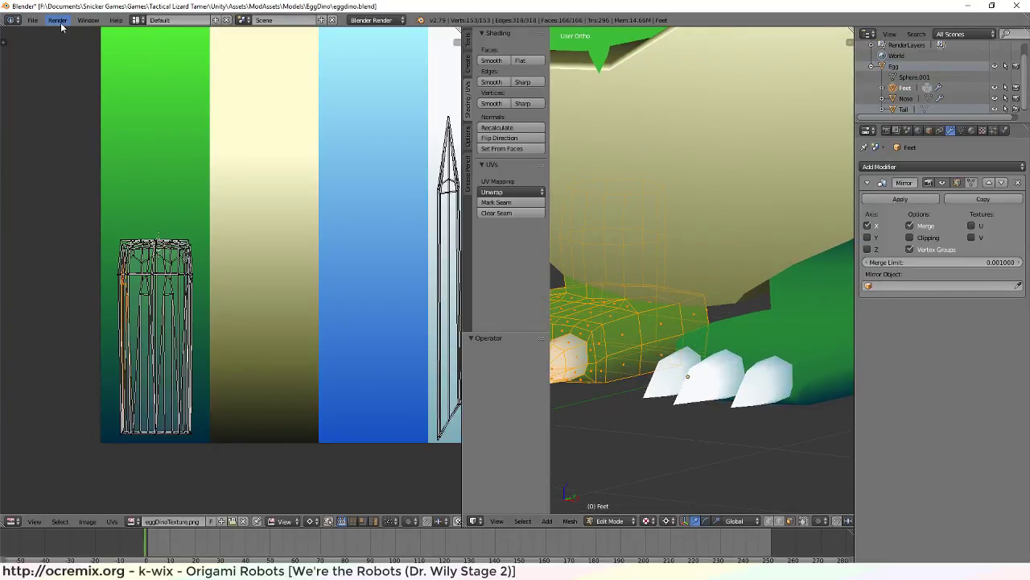
pyautogui.click(32, 20)
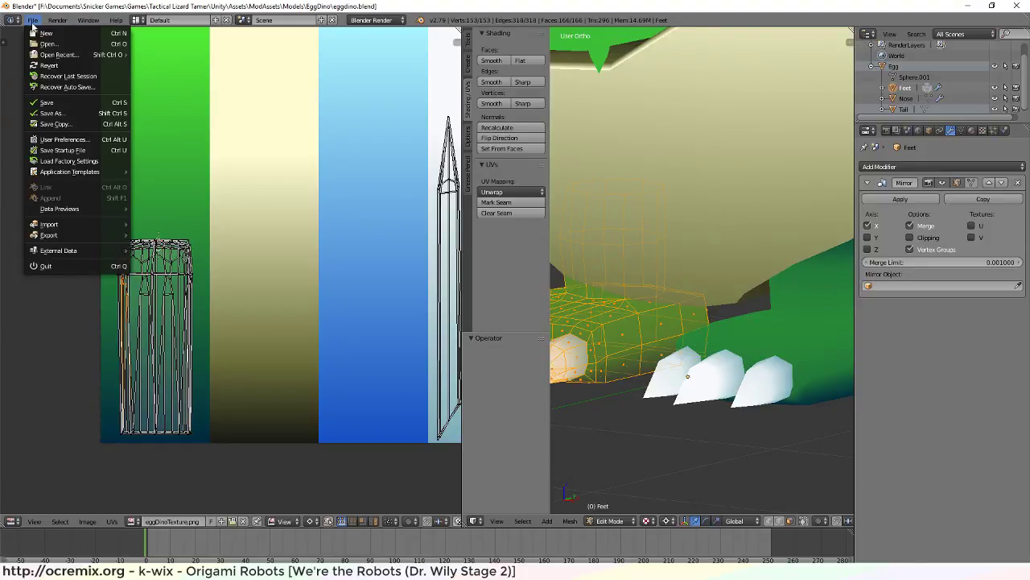
pyautogui.moveTo(107, 18)
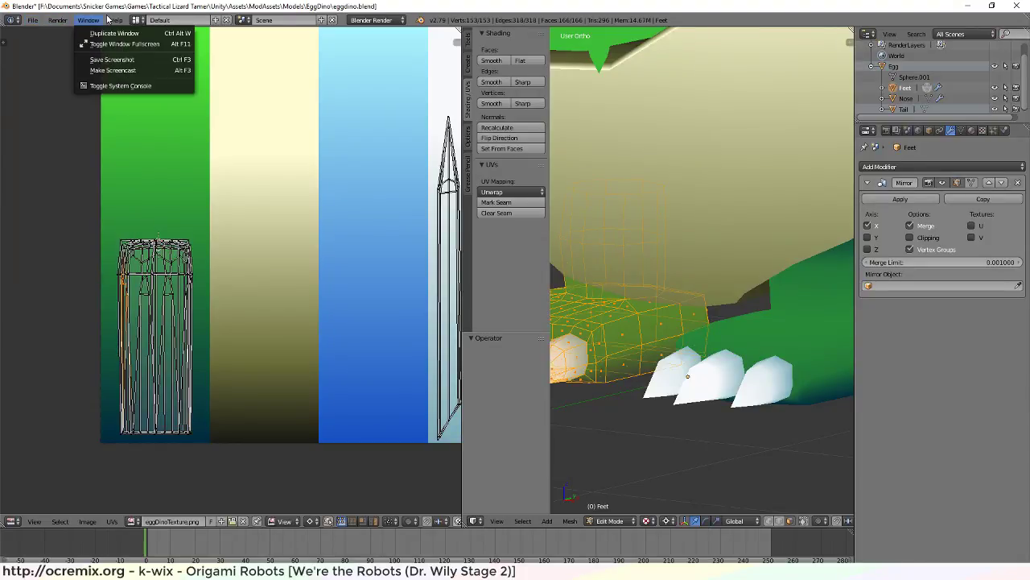
pyautogui.moveTo(32, 24)
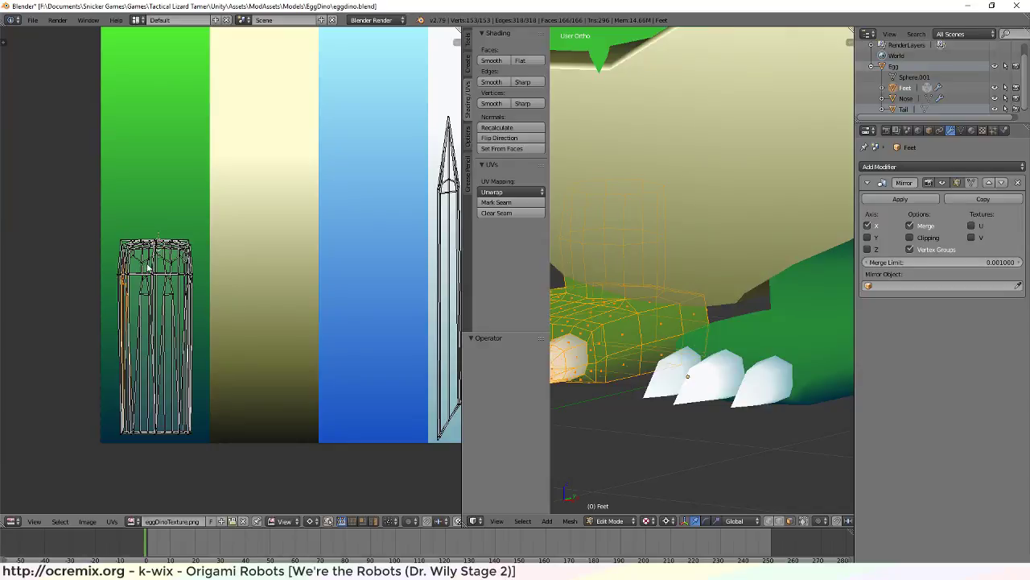
# Move the chosen UV edge along Y, then shift the left-edge UV vertices
pyautogui.press('g')
pyautogui.press('y')
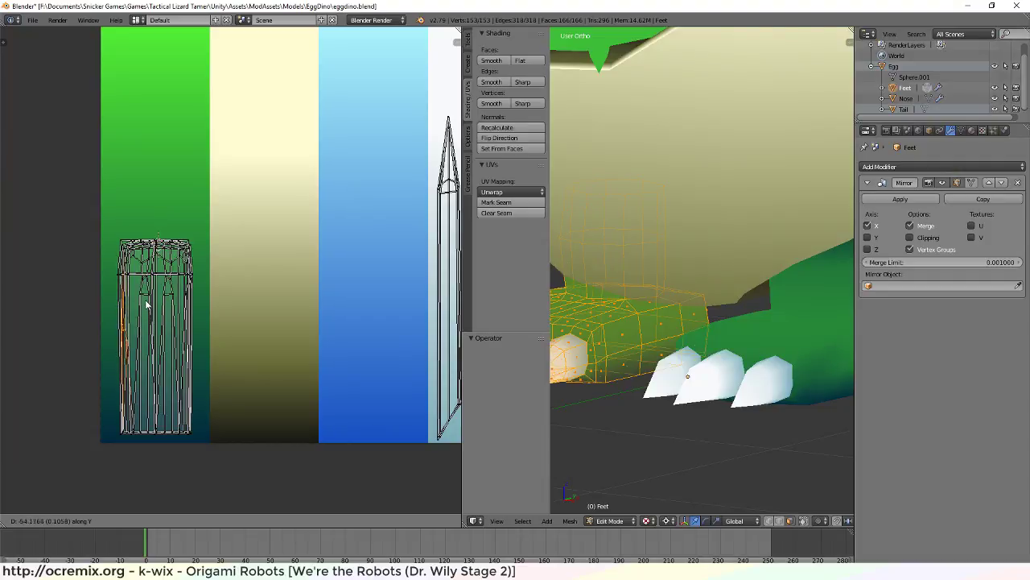
pyautogui.click(146, 297)
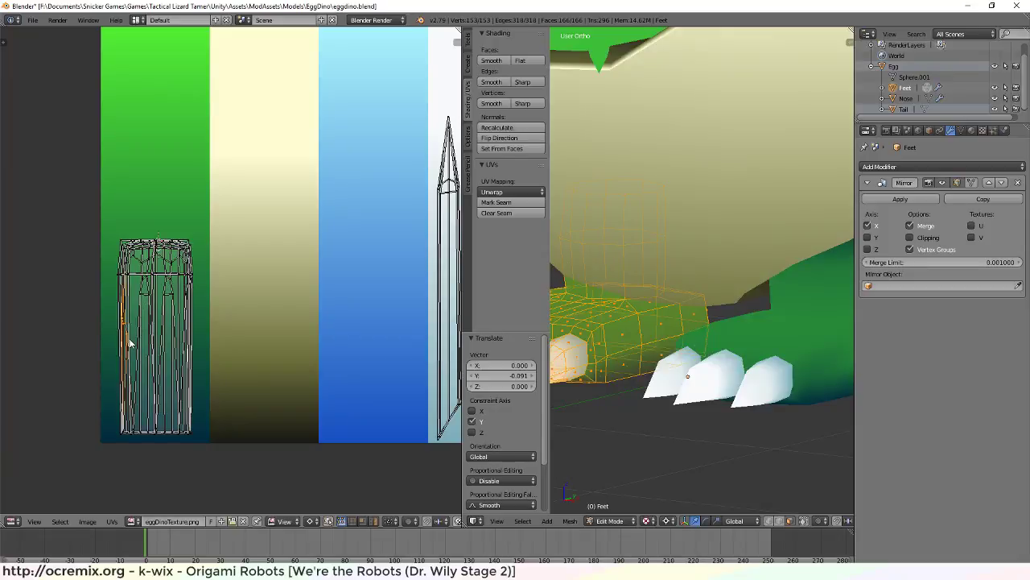
pyautogui.press('a')
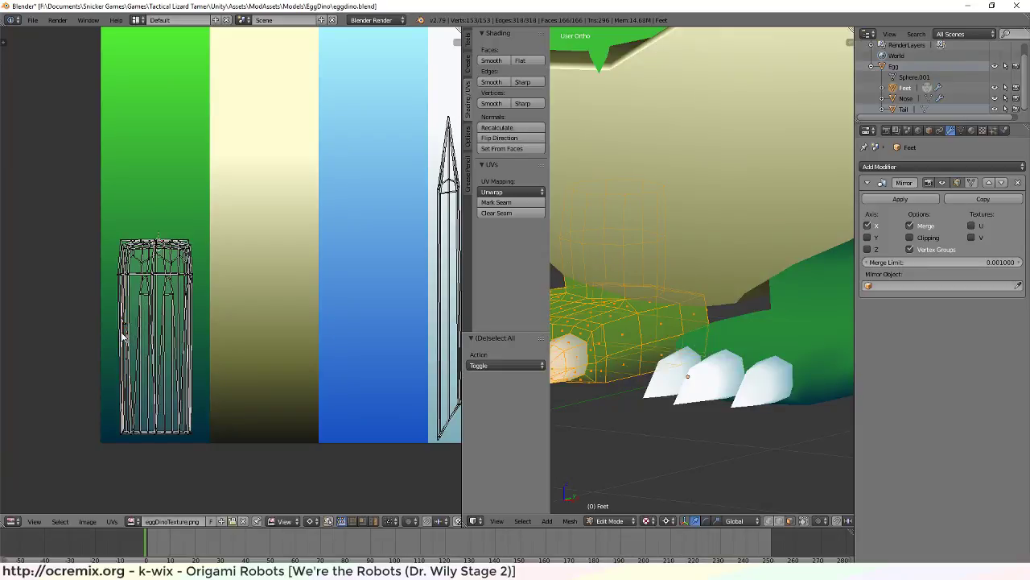
pyautogui.moveTo(123, 331); pyautogui.dragTo(139, 344)
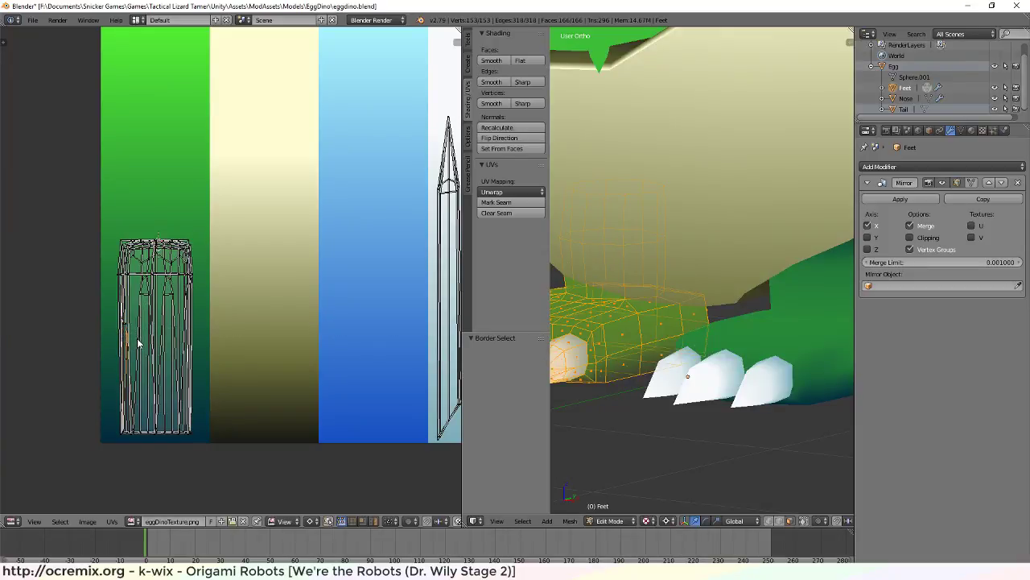
pyautogui.press('g')
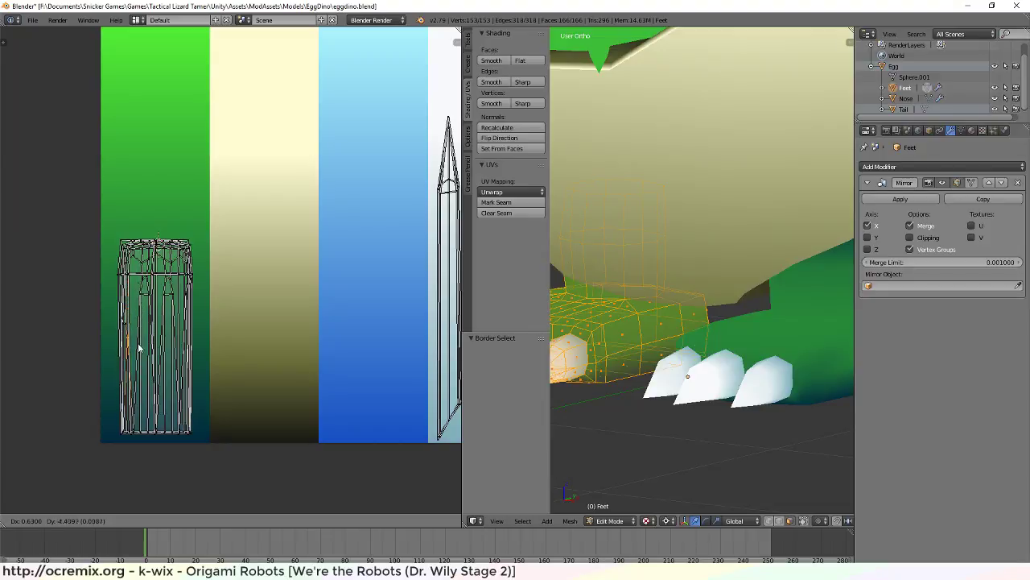
pyautogui.click(140, 416)
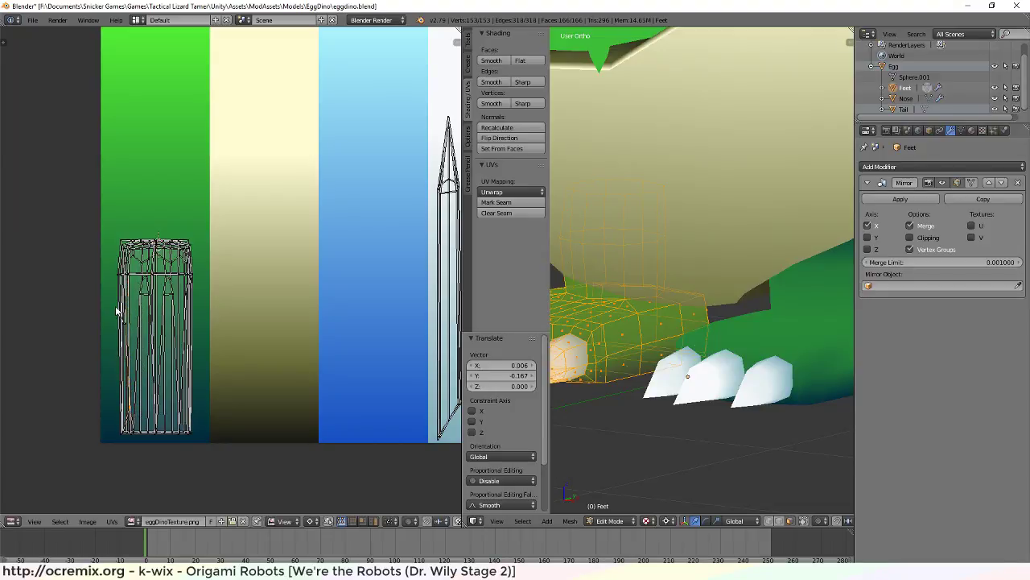
# Box-select the left-edge UV vertices and reposition them upward over several moves
pyautogui.press('b')
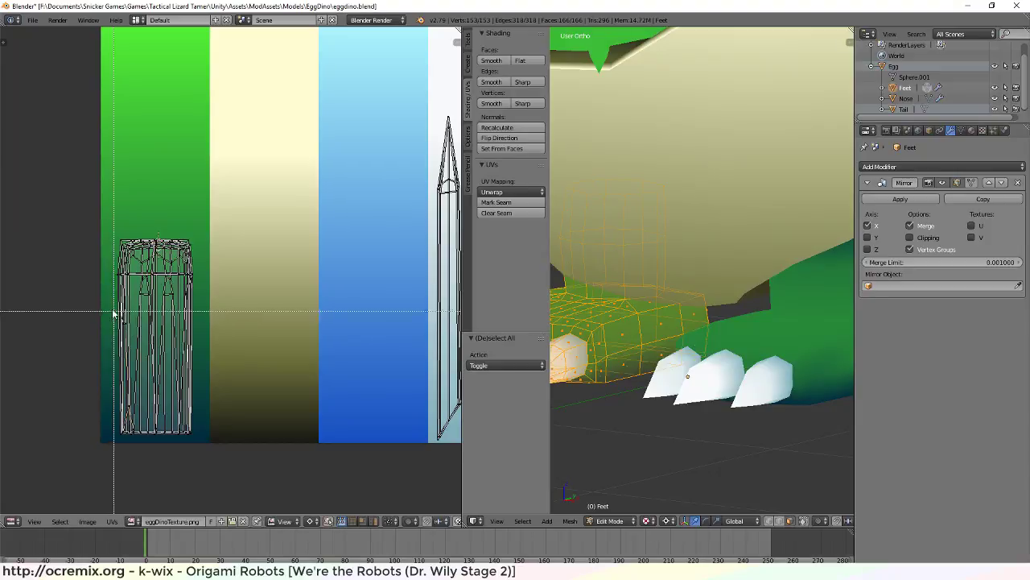
pyautogui.moveTo(116, 311); pyautogui.dragTo(131, 340)
pyautogui.press('g')
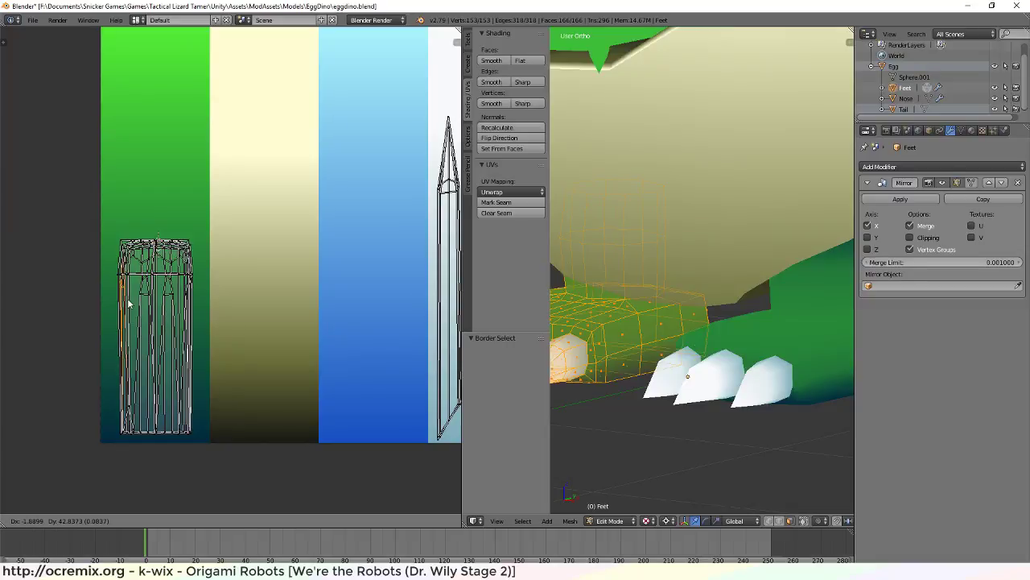
pyautogui.click(127, 303)
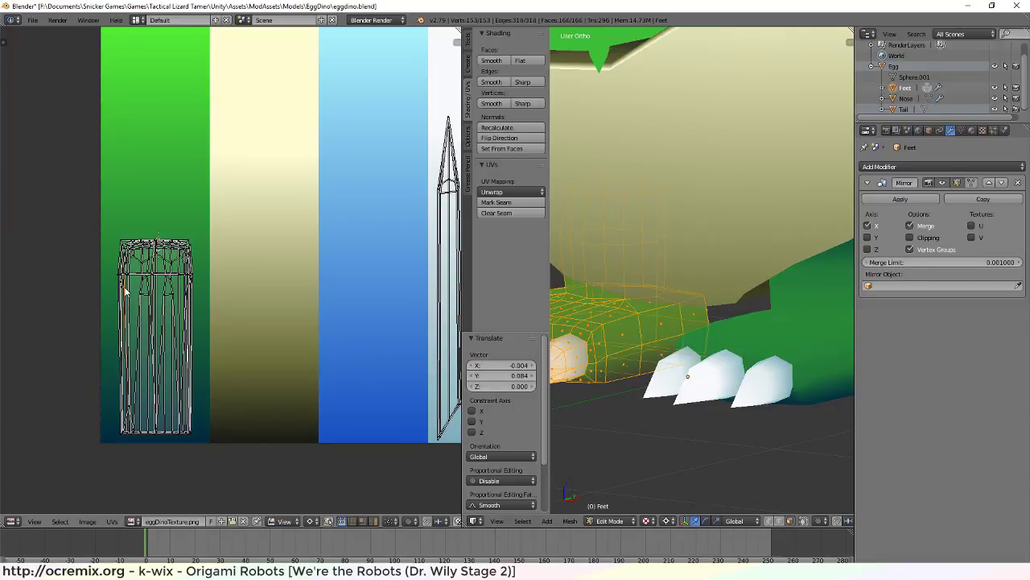
pyautogui.press('g')
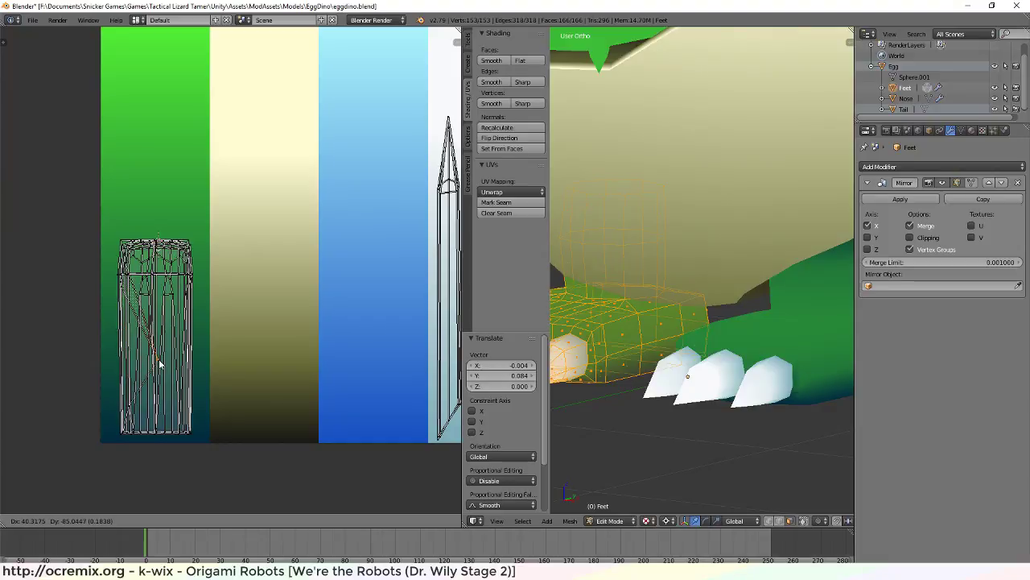
pyautogui.click(125, 291)
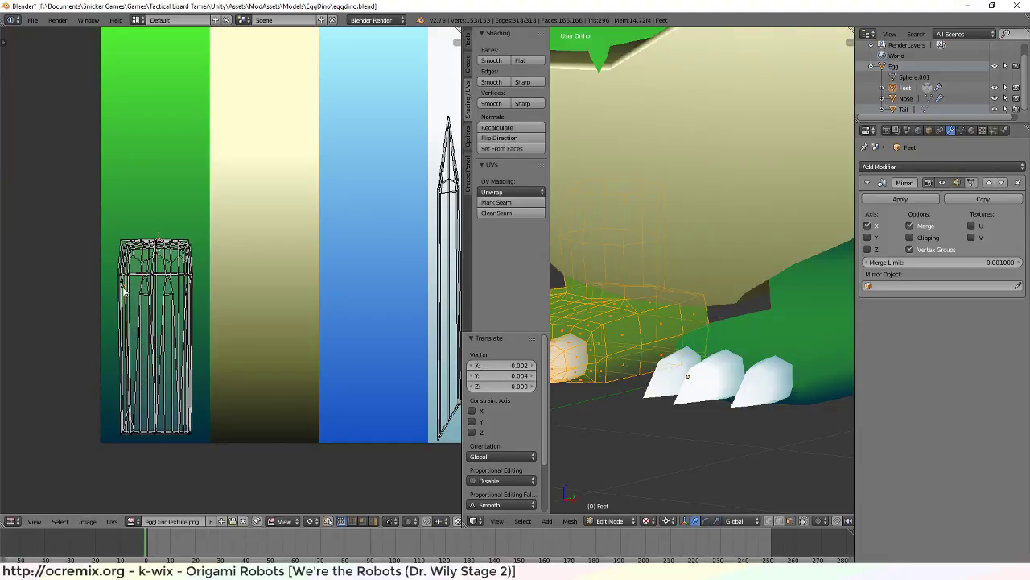
pyautogui.press('g')
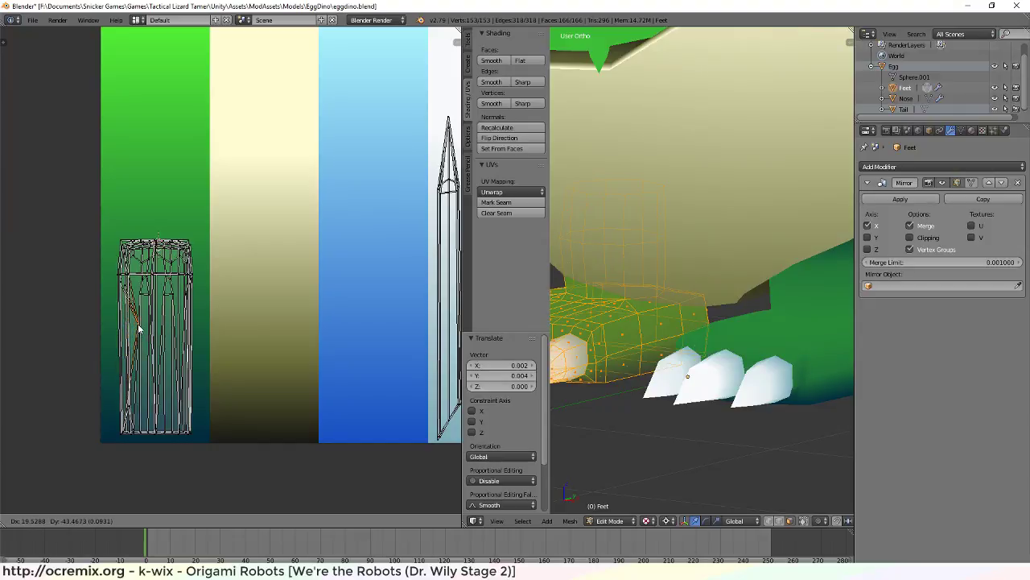
pyautogui.click(138, 328)
# Cancel the accidental 3D move and orbit to an orthographic front view of egg and feet
pyautogui.press('g')
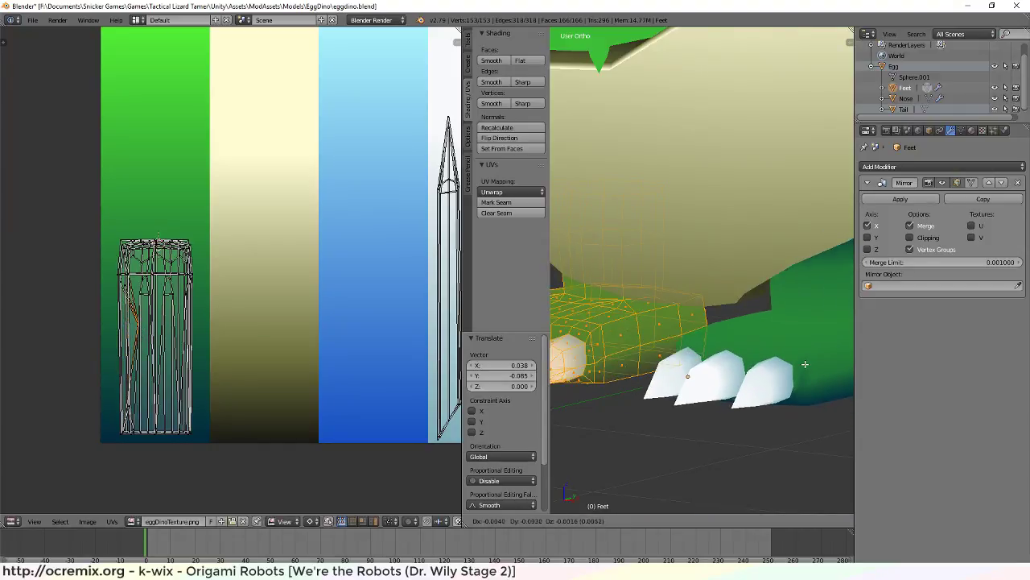
pyautogui.rightClick(799, 361)
pyautogui.moveTo(807, 443); pyautogui.dragTo(766, 456, button='middle')
pyautogui.hotkey('ctrl', 'z')
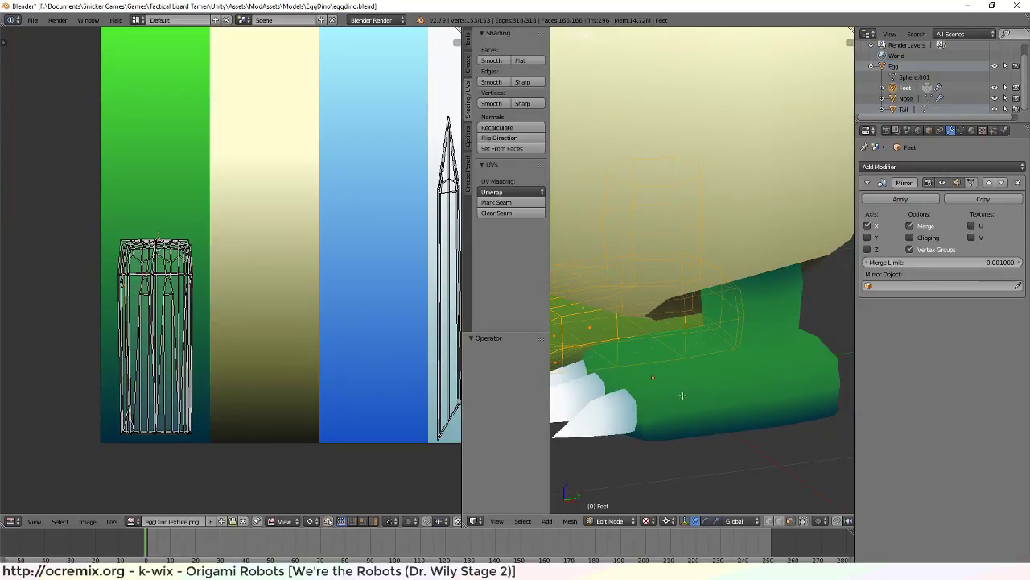
pyautogui.moveTo(664, 437); pyautogui.dragTo(796, 421, button='middle')
pyautogui.press('a')
pyautogui.press('KP_5')
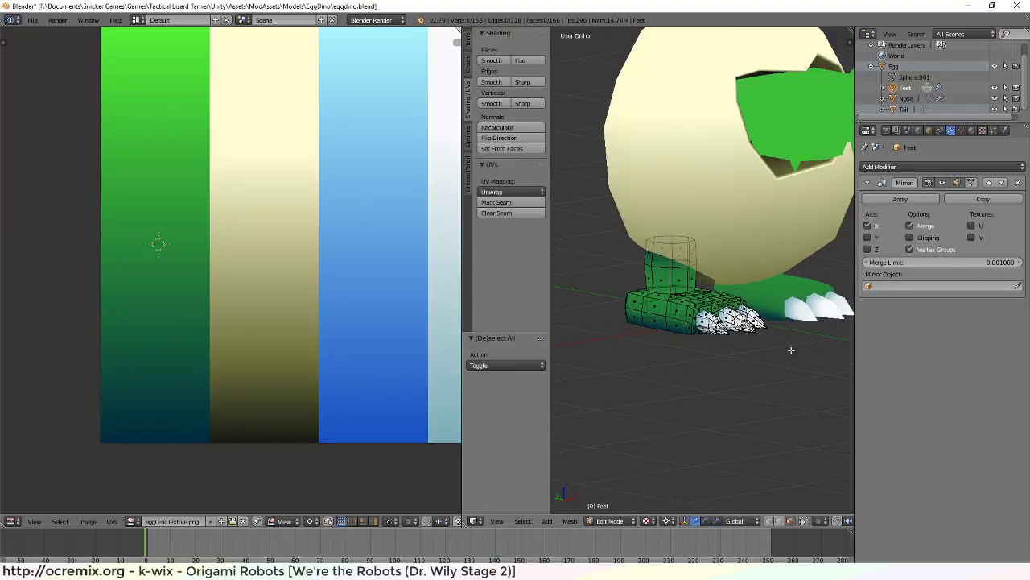
pyautogui.moveTo(791, 350); pyautogui.dragTo(706, 338, button='middle')
pyautogui.scroll(5, 685, 346)
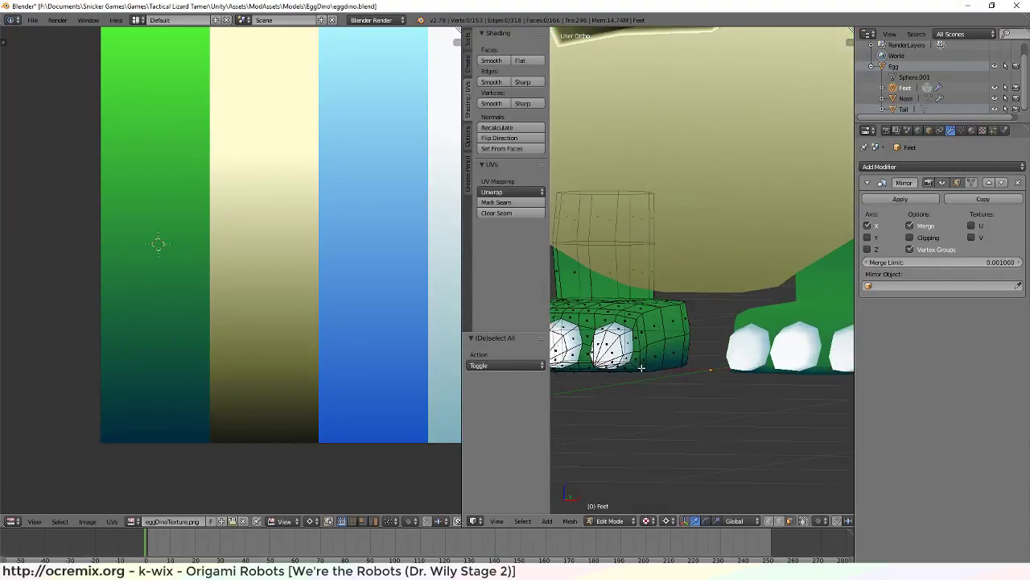
# Select the whole foot mesh and move its UV layout down to -0.262 along Y
pyautogui.press('a')
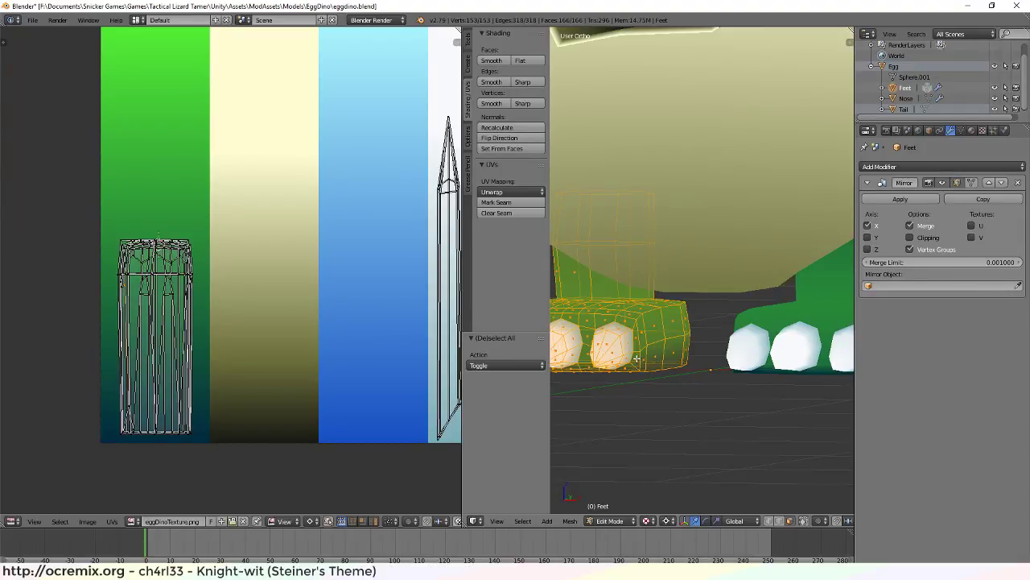
pyautogui.rightClick(636, 358)
pyautogui.press('a')
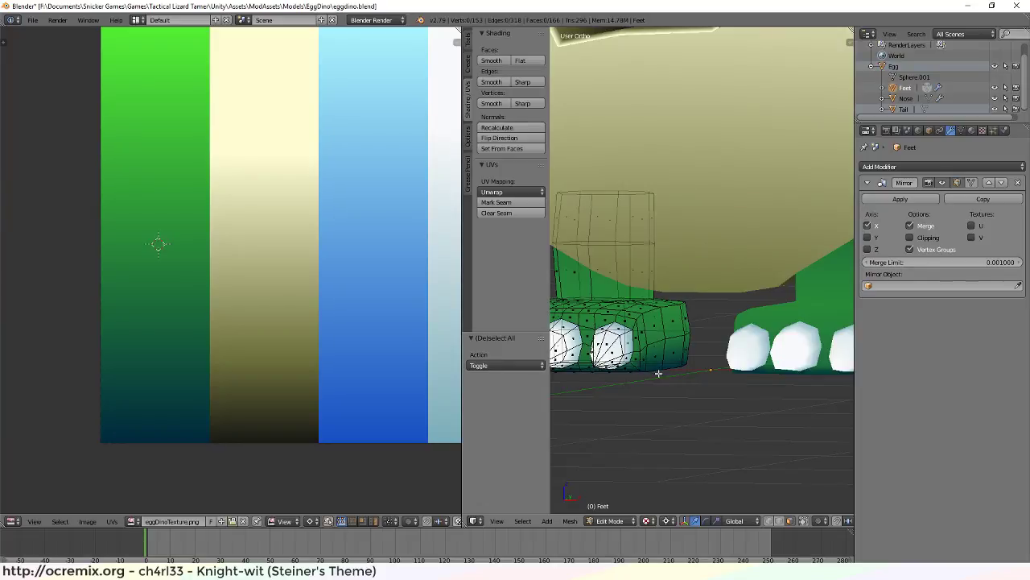
pyautogui.press('a')
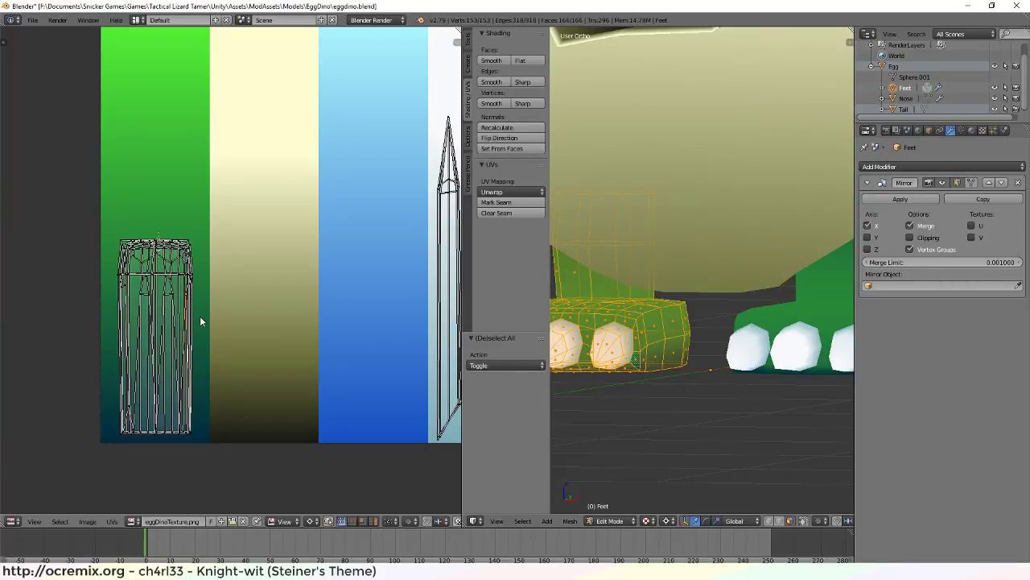
pyautogui.press('g')
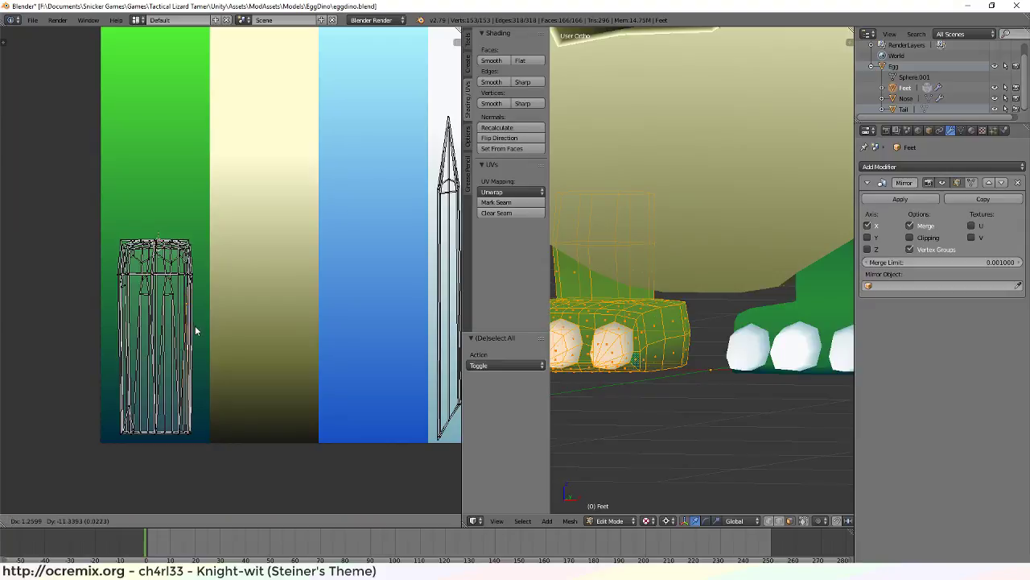
pyautogui.click(193, 431)
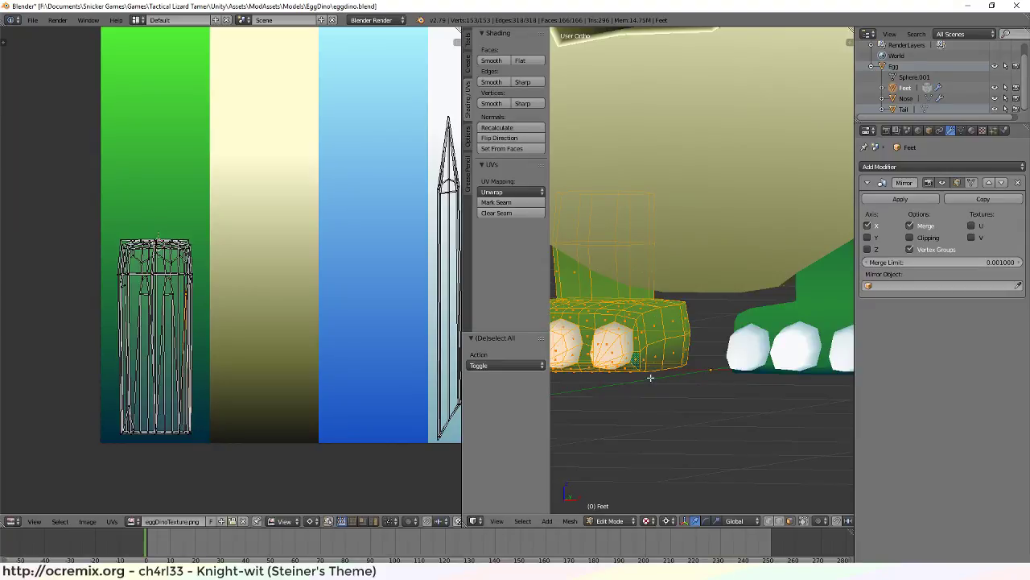
pyautogui.moveTo(650, 377); pyautogui.dragTo(715, 379, button='middle')
pyautogui.moveTo(744, 433); pyautogui.dragTo(713, 442, button='middle')
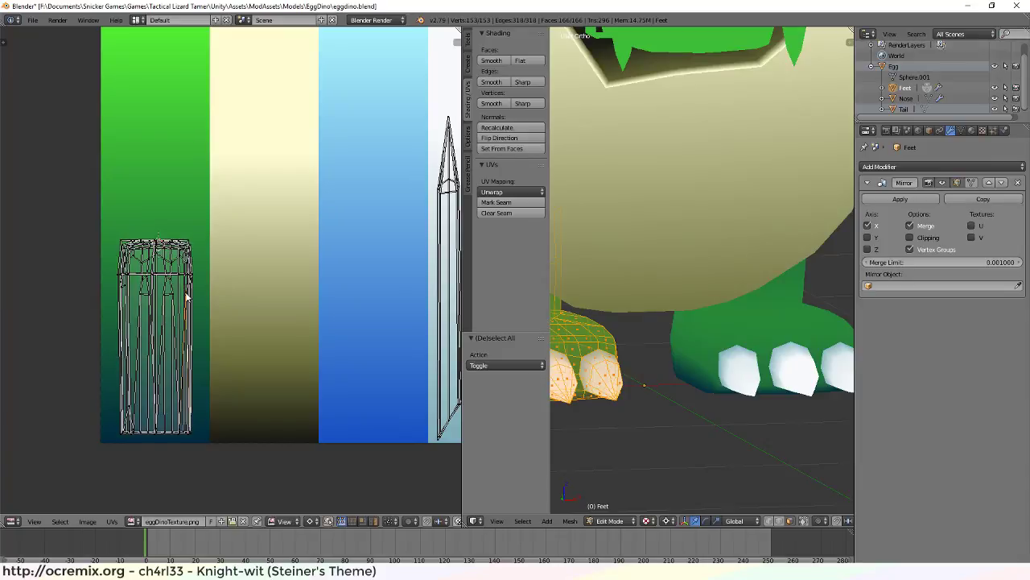
pyautogui.press('g')
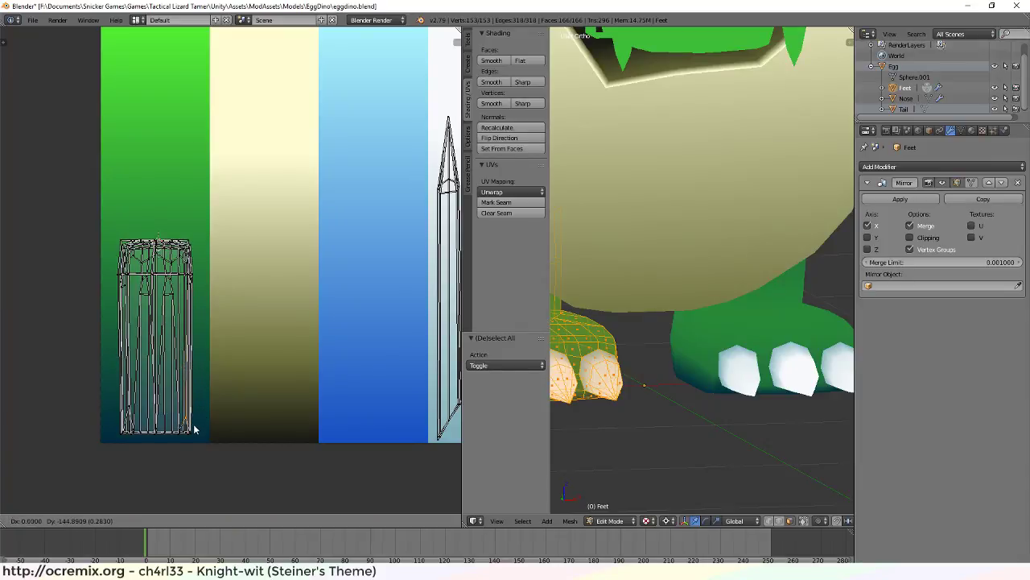
pyautogui.click(192, 420)
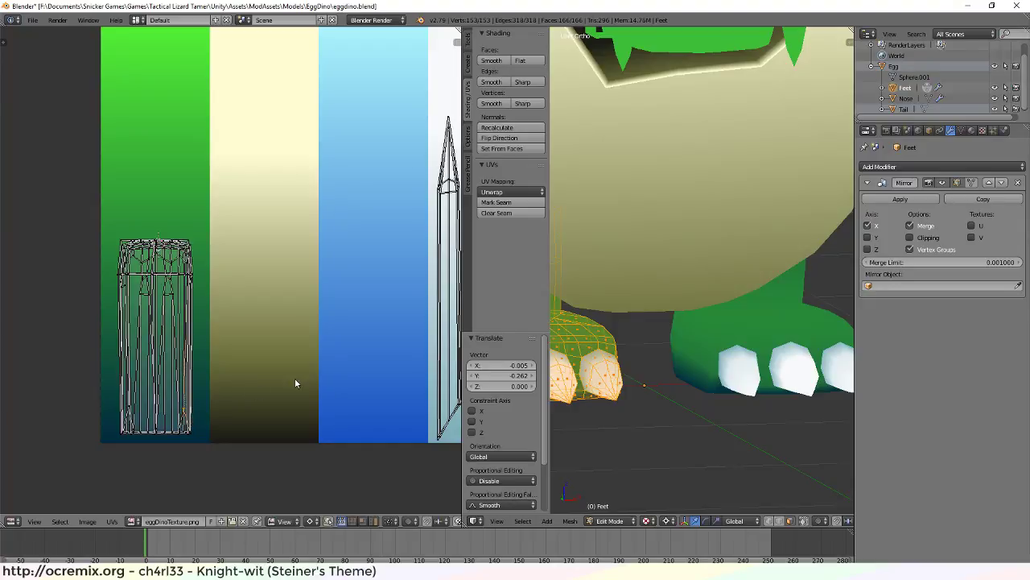
# Deselect the feet and orbit to view the egg from above and behind
pyautogui.scroll(-3, 636, 370)
pyautogui.press('a')
pyautogui.moveTo(706, 352); pyautogui.dragTo(675, 314, button='middle')
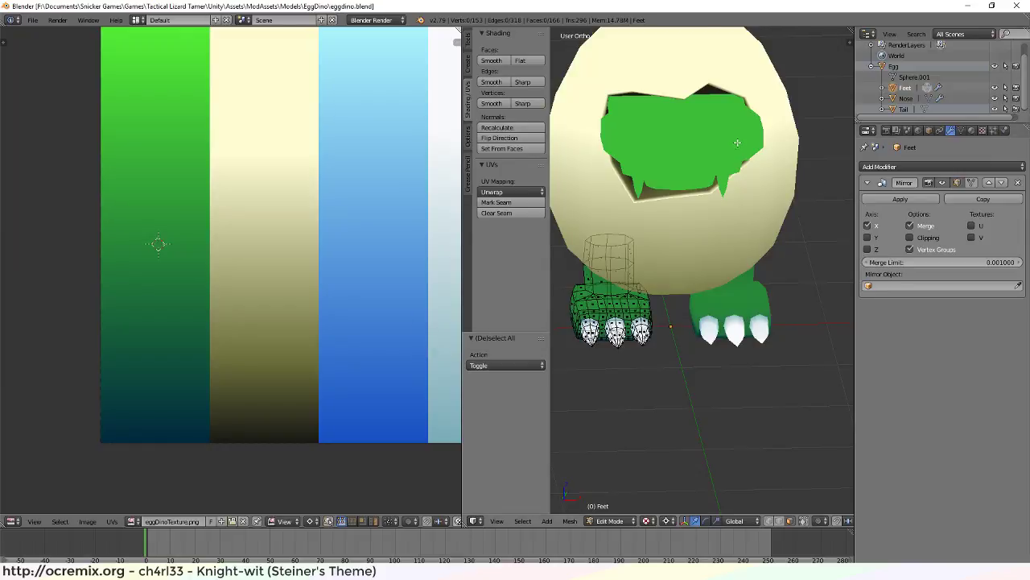
pyautogui.moveTo(724, 280); pyautogui.dragTo(656, 142, button='middle')
# Leave the Feet mesh and start editing the Nose with all its geometry selected
pyautogui.press('Tab')
pyautogui.rightClick(656, 143)
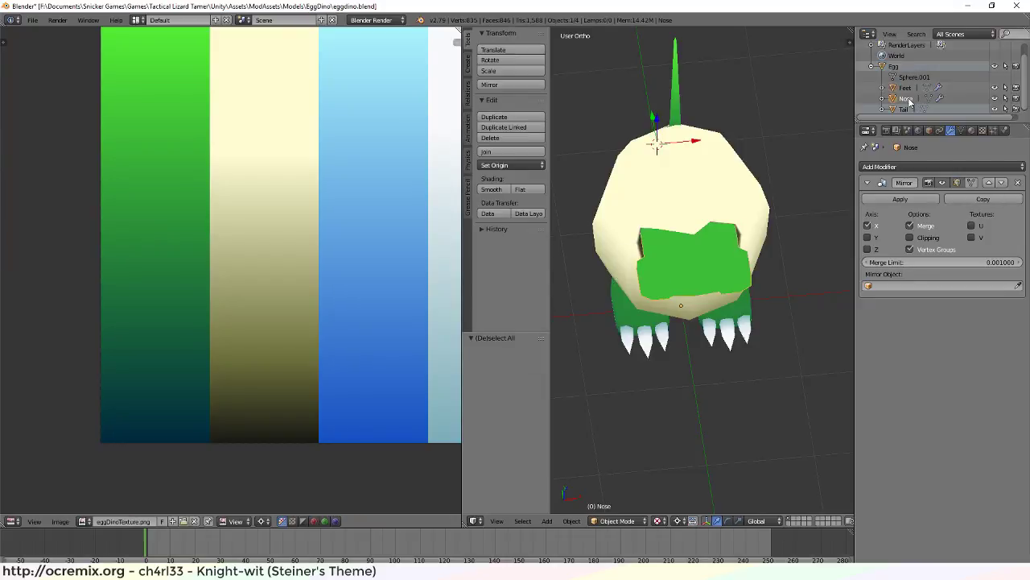
pyautogui.press('Tab')
pyautogui.press('a')
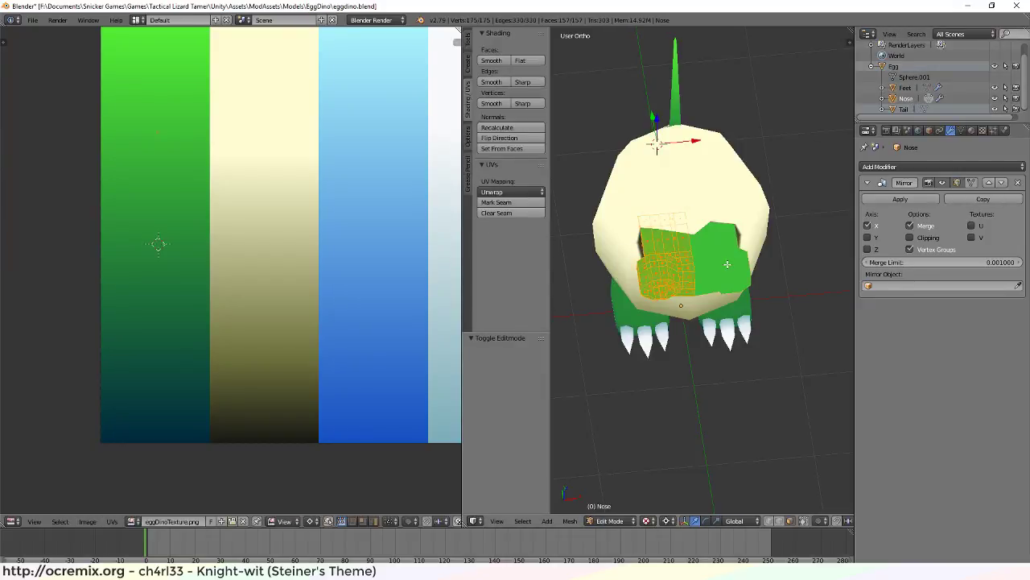
# Inspect the nose from front and side, then widen the 3D viewport over the texture editor
pyautogui.moveTo(708, 344); pyautogui.dragTo(652, 343, button='middle')
pyautogui.scroll(5, 677, 169)
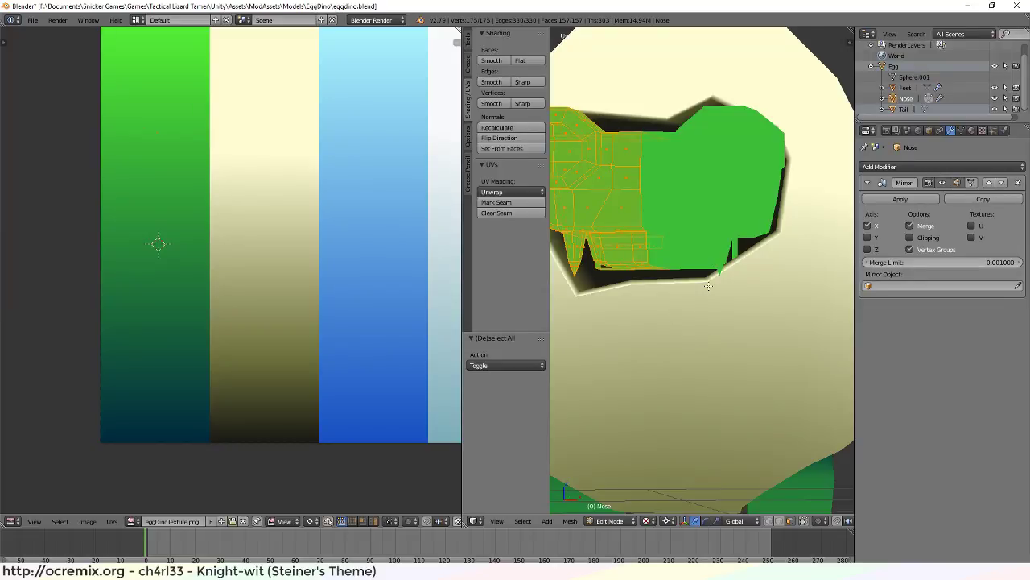
pyautogui.moveTo(706, 271); pyautogui.dragTo(717, 296, button='middle')
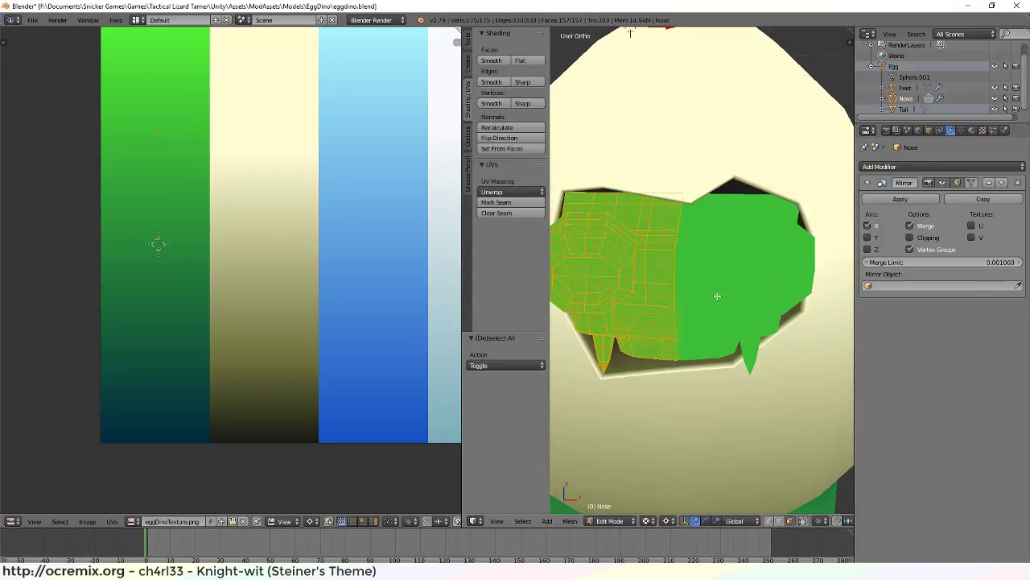
pyautogui.scroll(-5, 706, 338)
pyautogui.scroll(4, 683, 328)
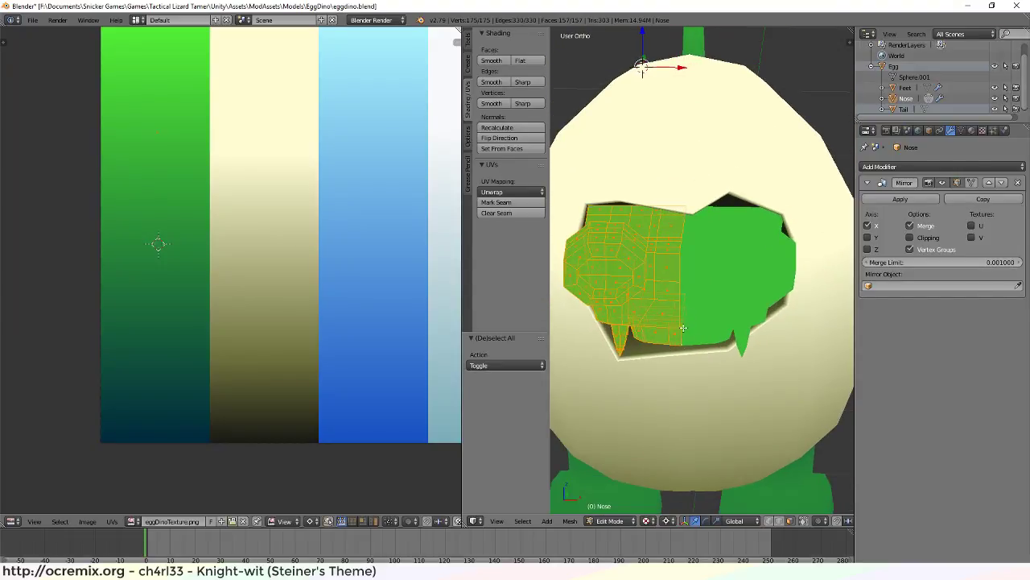
pyautogui.scroll(3, 702, 361)
pyautogui.scroll(-4, 702, 363)
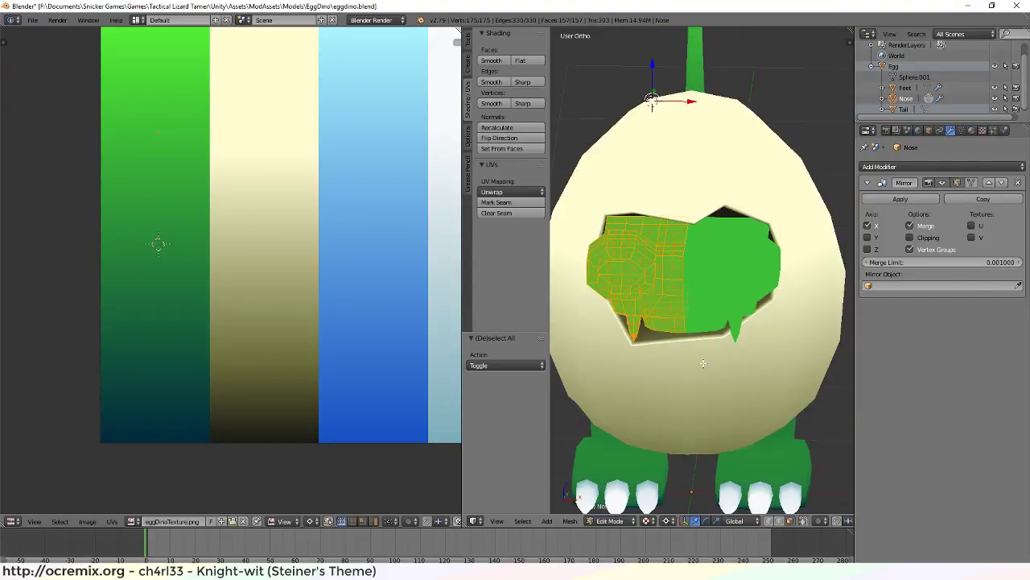
pyautogui.moveTo(704, 363); pyautogui.dragTo(643, 336, button='middle')
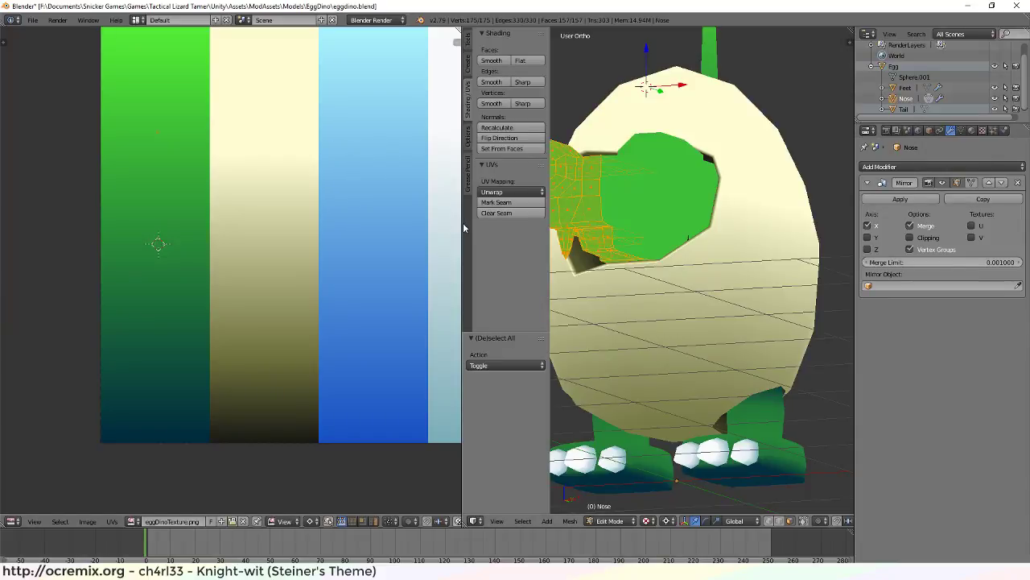
pyautogui.moveTo(461, 228); pyautogui.dragTo(126, 222)
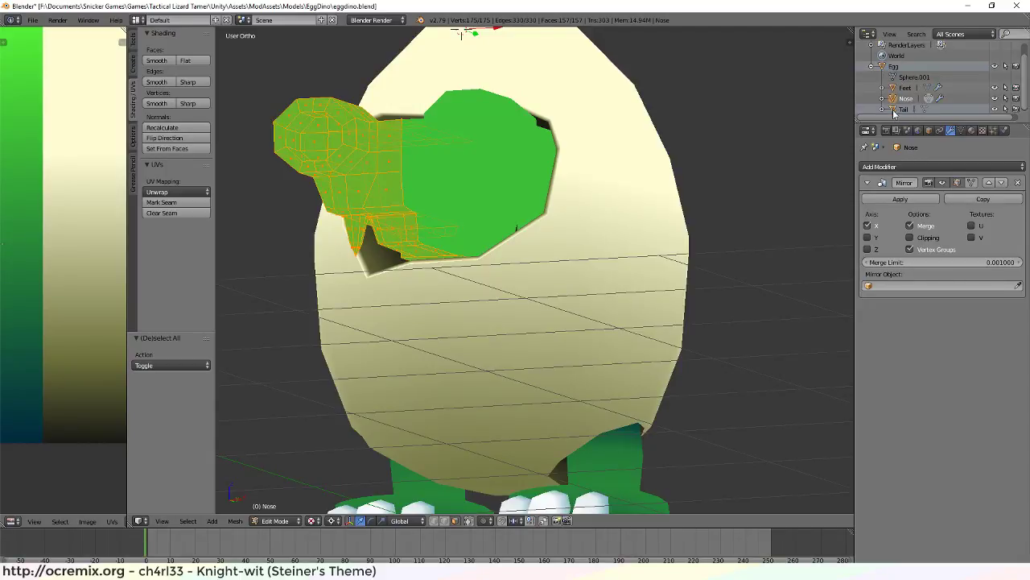
# Hide the Egg body and zoom around the Nose mesh on its own
pyautogui.click(996, 67)
pyautogui.scroll(5, 524, 260)
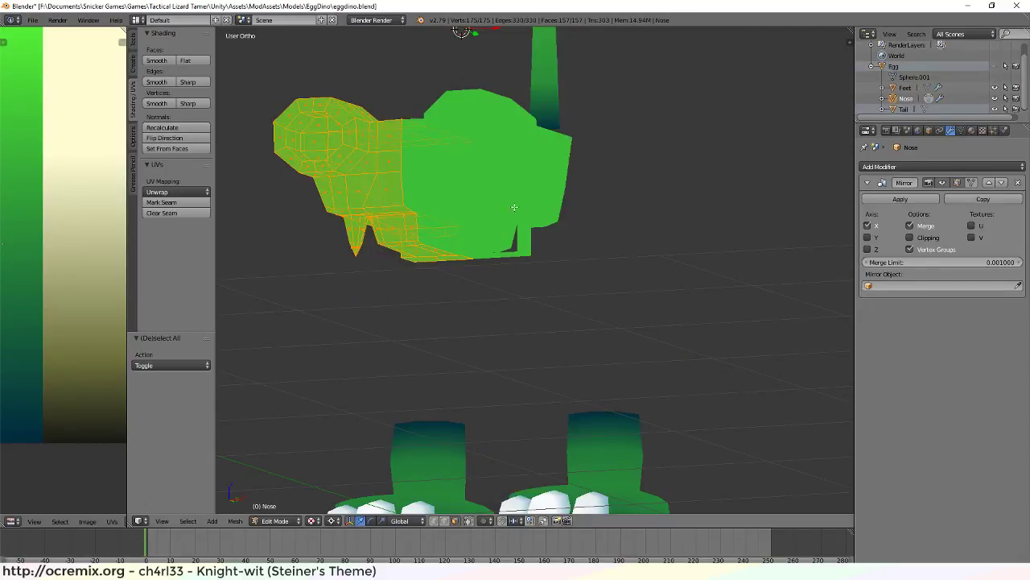
pyautogui.scroll(3, 640, 270)
pyautogui.scroll(-8, 517, 298)
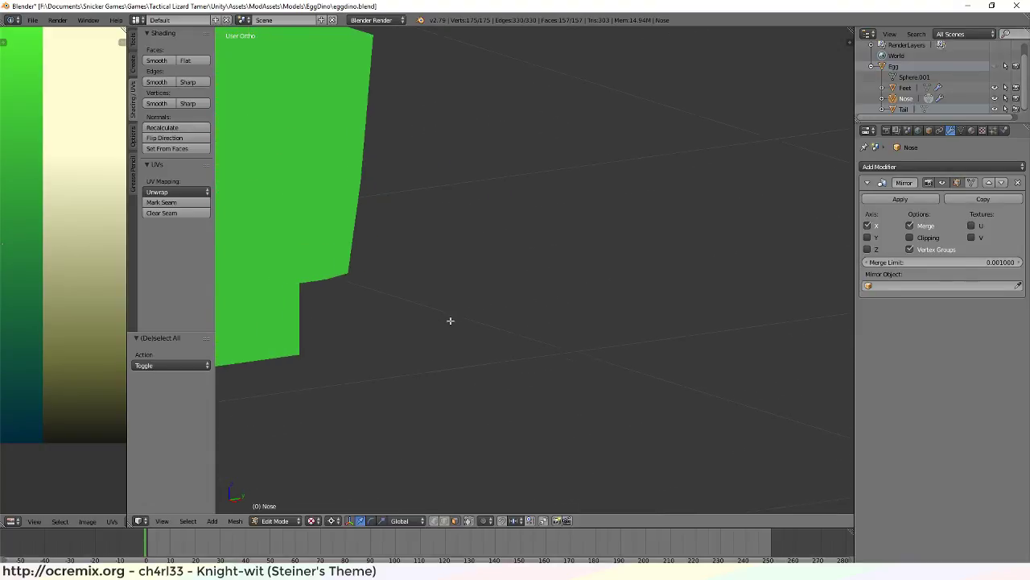
pyautogui.scroll(-3, 636, 246)
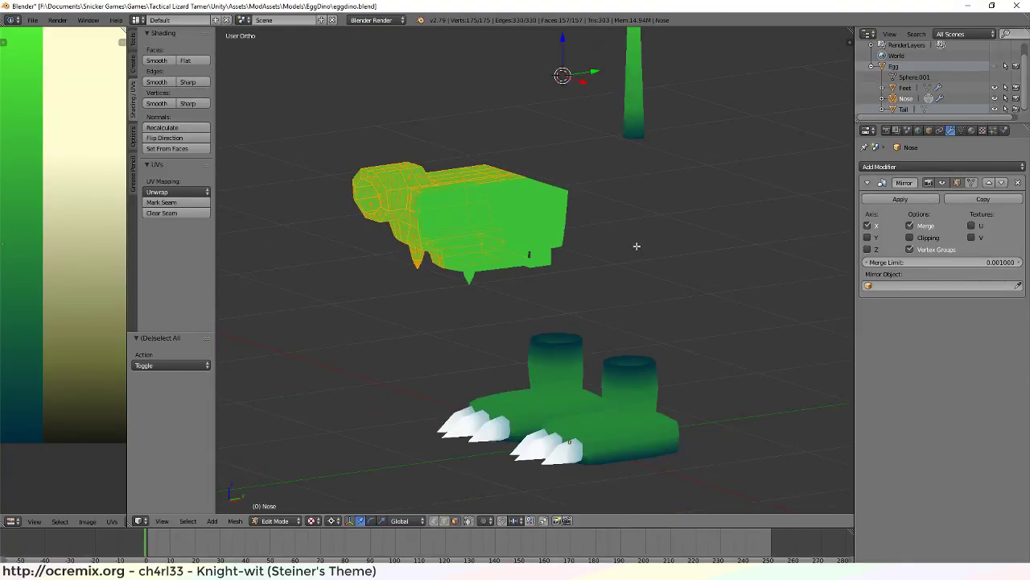
pyautogui.keyDown('shift'); pyautogui.moveTo(611, 257); pyautogui.dragTo(586, 276, button='middle'); pyautogui.keyUp('shift')
pyautogui.scroll(5, 496, 272)
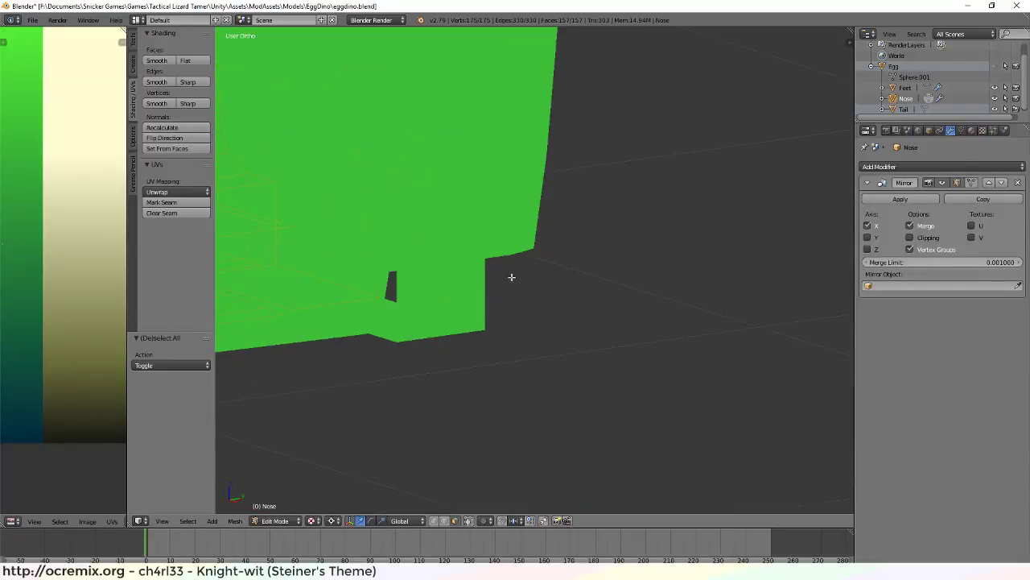
pyautogui.keyDown('shift'); pyautogui.moveTo(533, 266); pyautogui.dragTo(467, 249, button='middle'); pyautogui.keyUp('shift')
pyautogui.moveTo(570, 247); pyautogui.dragTo(474, 228, button='middle')
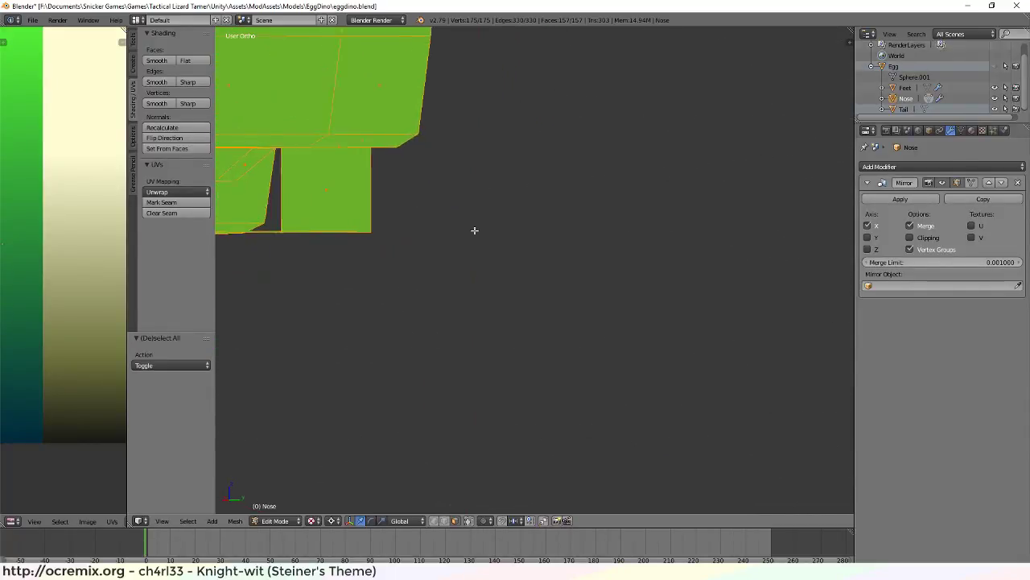
pyautogui.scroll(-4, 432, 207)
pyautogui.scroll(3, 421, 214)
pyautogui.scroll(-5, 515, 281)
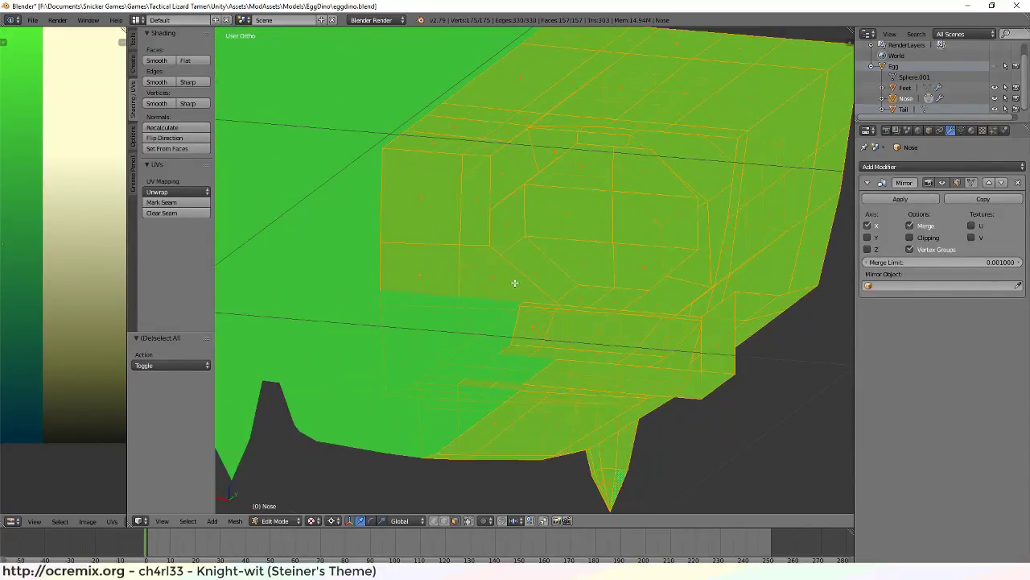
# Deselect all nose vertices, turn the view front-on, and bring up the viewport shading modes
pyautogui.press('a')
pyautogui.moveTo(684, 285); pyautogui.dragTo(499, 354, button='middle')
pyautogui.click(313, 521)
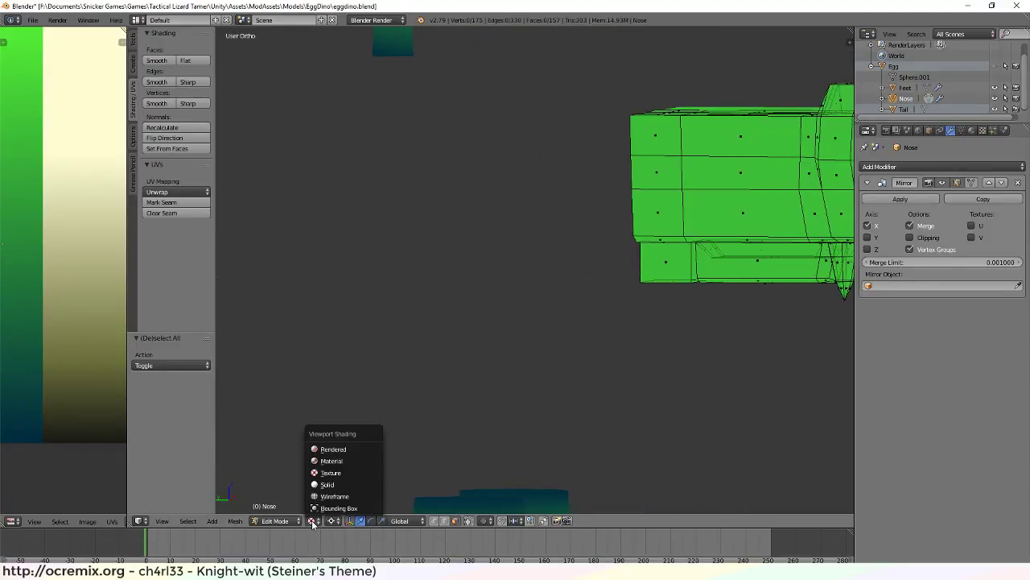
# Switch the viewport to Solid shading and frame the nose's lower jaw
pyautogui.click(347, 483)
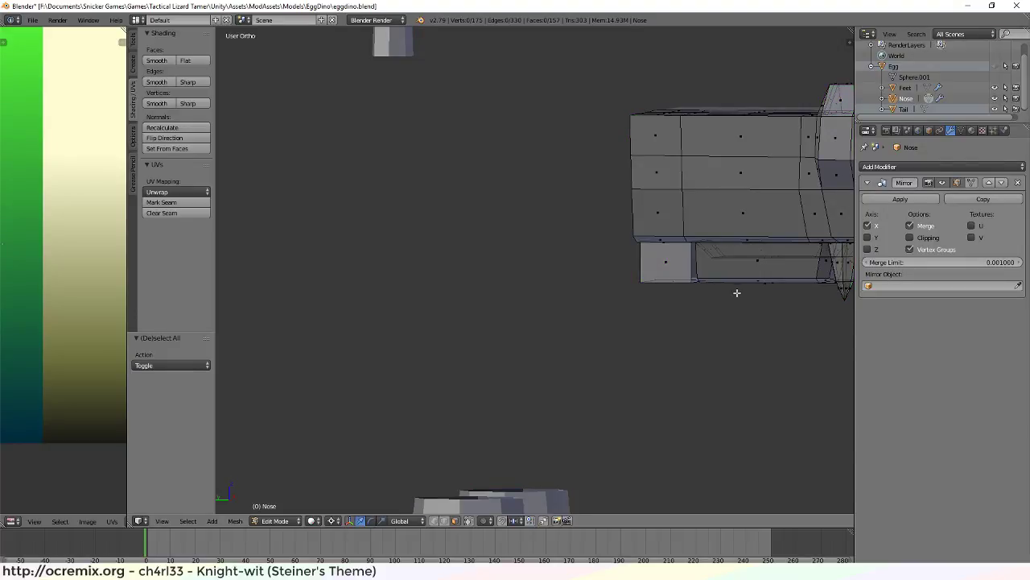
pyautogui.moveTo(736, 292); pyautogui.dragTo(685, 285, button='middle')
pyautogui.scroll(6, 685, 285)
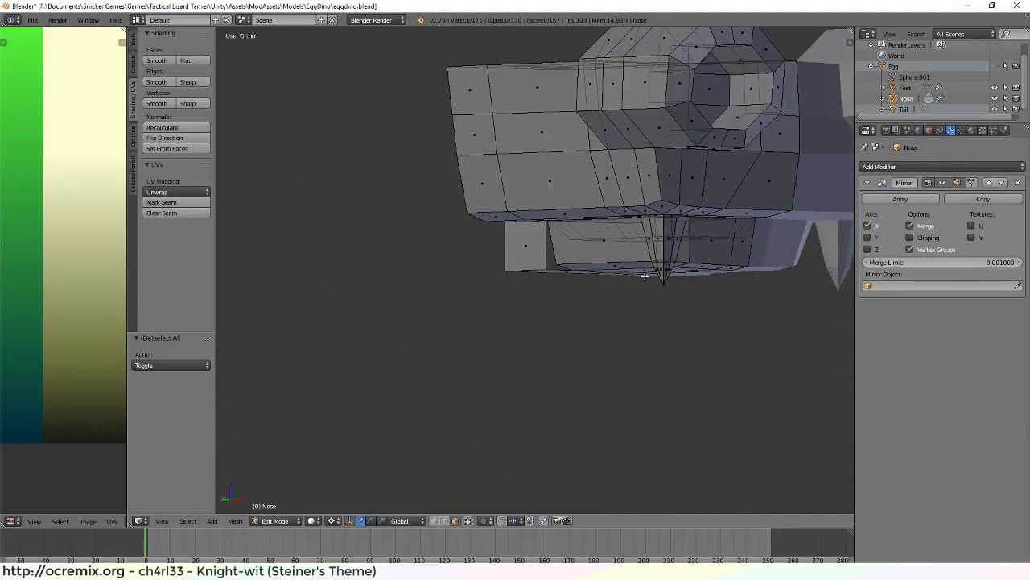
pyautogui.keyDown('shift'); pyautogui.moveTo(534, 258); pyautogui.dragTo(246, 301, button='middle'); pyautogui.keyUp('shift')
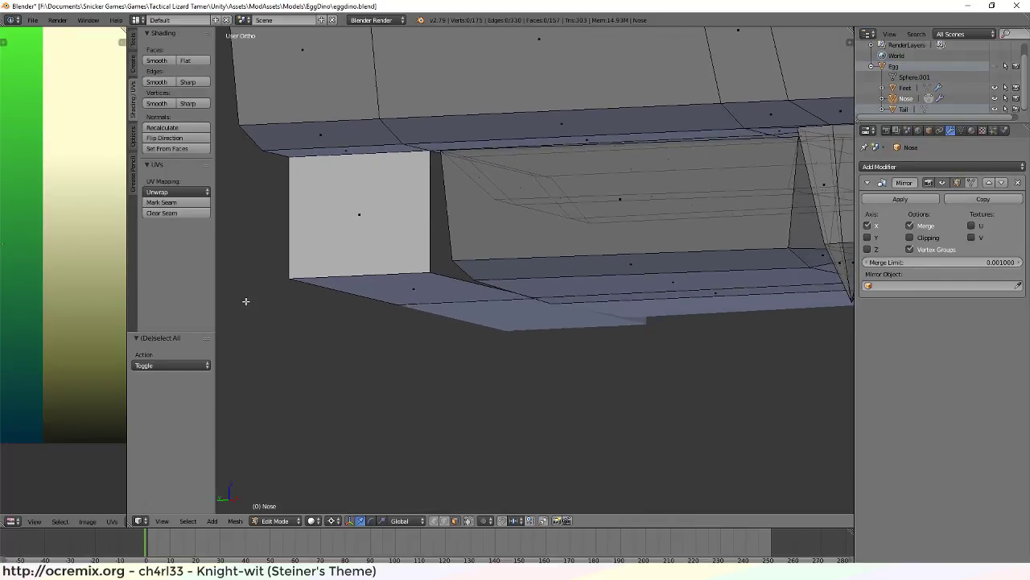
# Examine the jaw's top faces, left side (Numpad 4) and corner
pyautogui.moveTo(662, 247); pyautogui.dragTo(661, 247, button='middle')
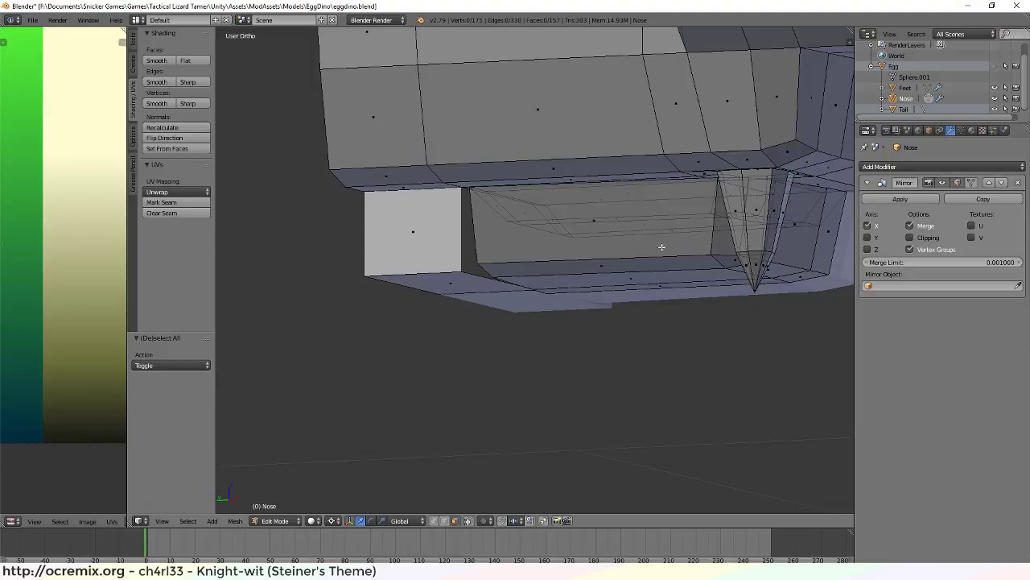
pyautogui.scroll(-3, 624, 237)
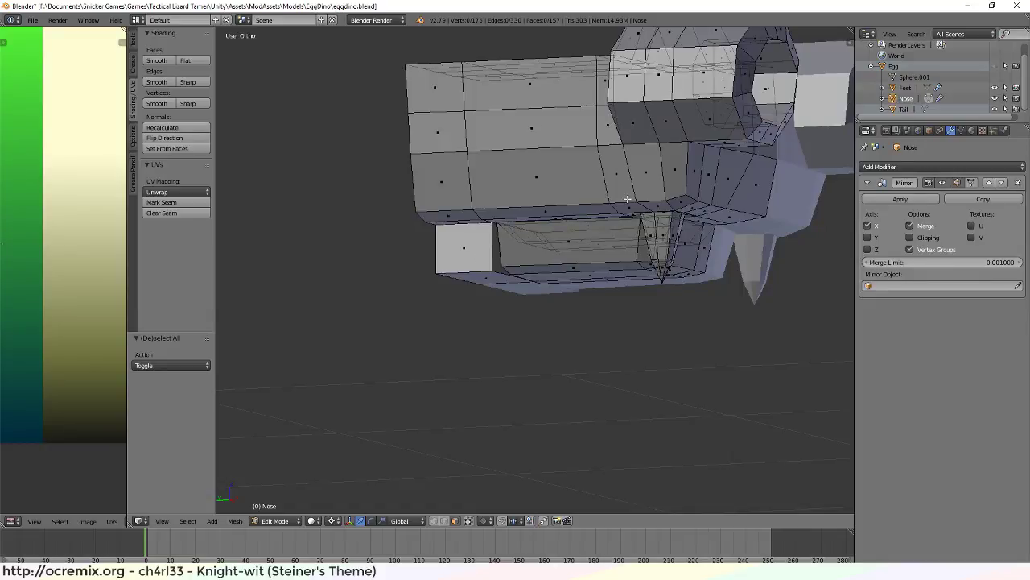
pyautogui.scroll(3, 628, 201)
pyautogui.scroll(-2, 629, 210)
pyautogui.scroll(-2, 514, 276)
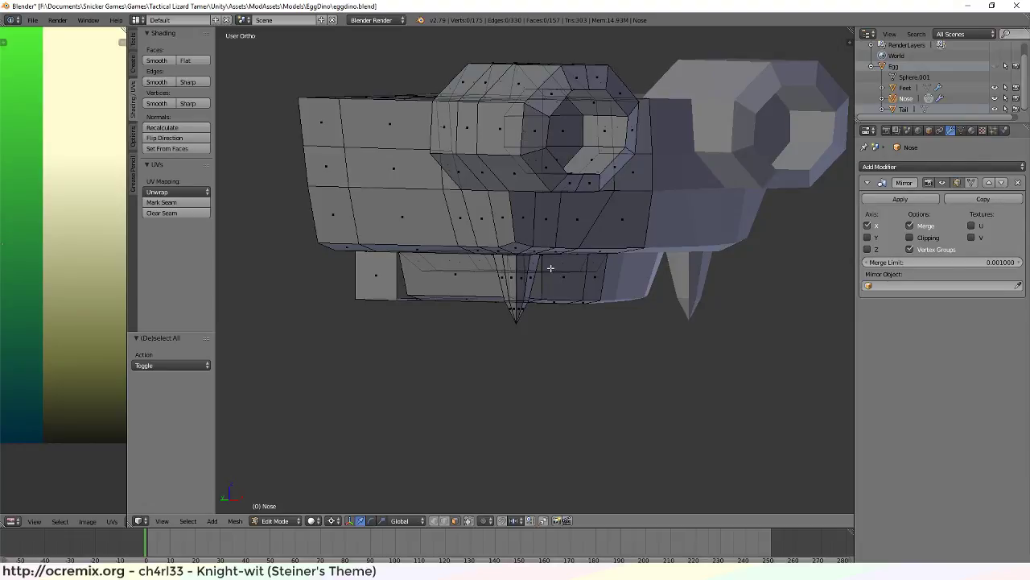
pyautogui.scroll(5, 421, 278)
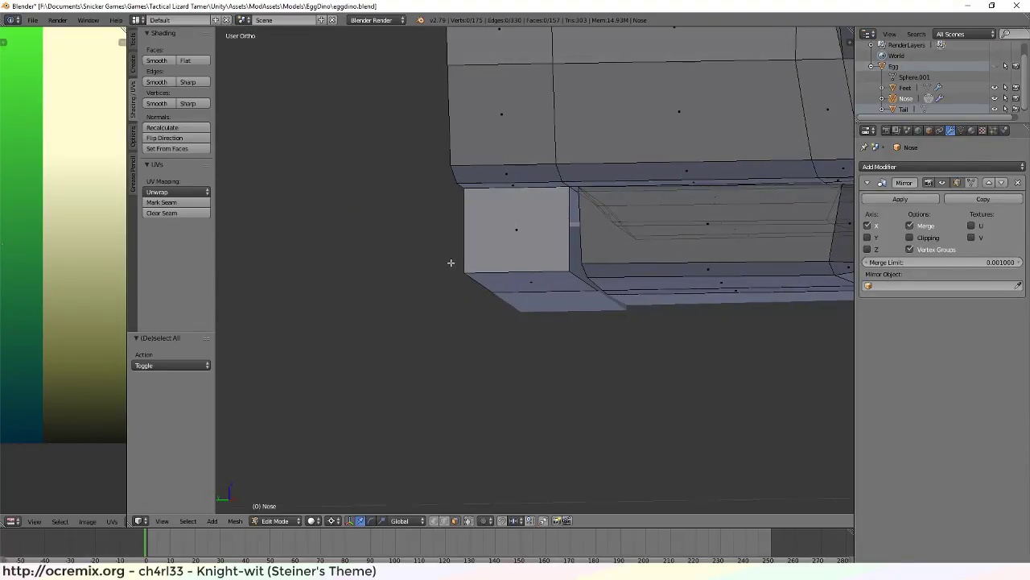
pyautogui.press('KP_4')
pyautogui.press('KP_4')
pyautogui.press('KP_4')
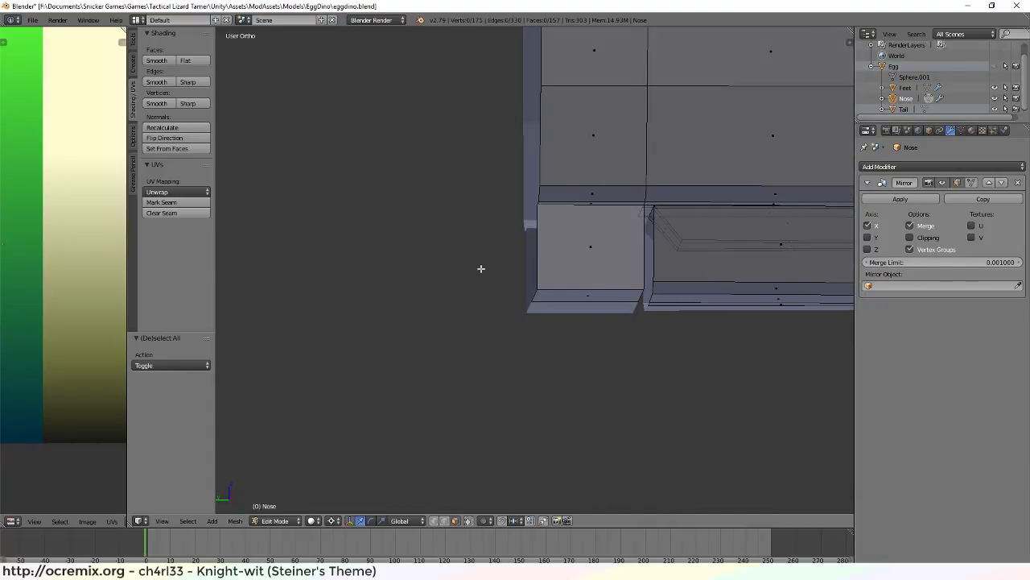
pyautogui.keyDown('shift'); pyautogui.moveTo(481, 268); pyautogui.dragTo(532, 333, button='middle'); pyautogui.keyUp('shift')
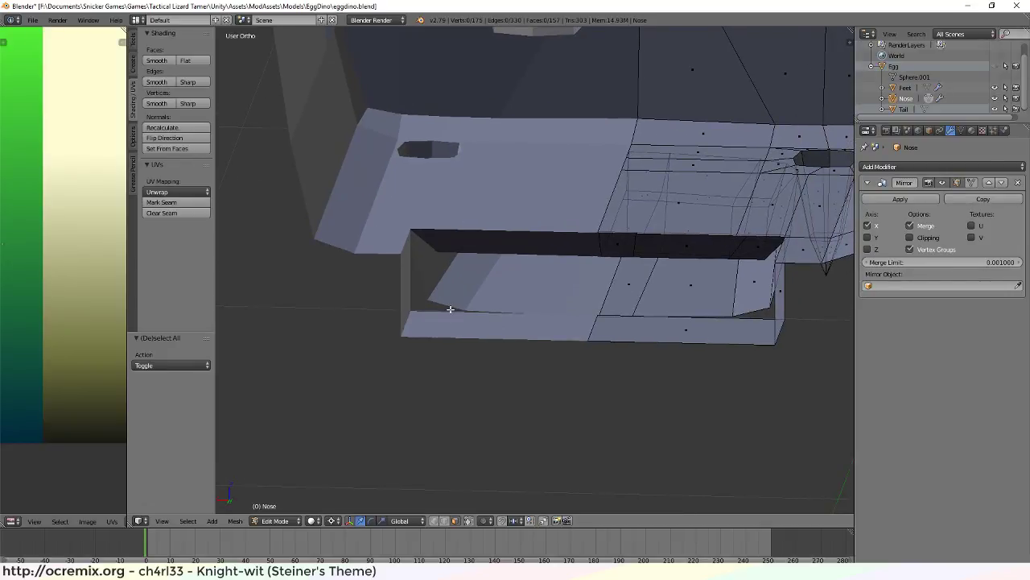
# Switch to vertex select mode and re-enter Edit Mode on the Nose object
pyautogui.press('Tab')
pyautogui.press('Tab')
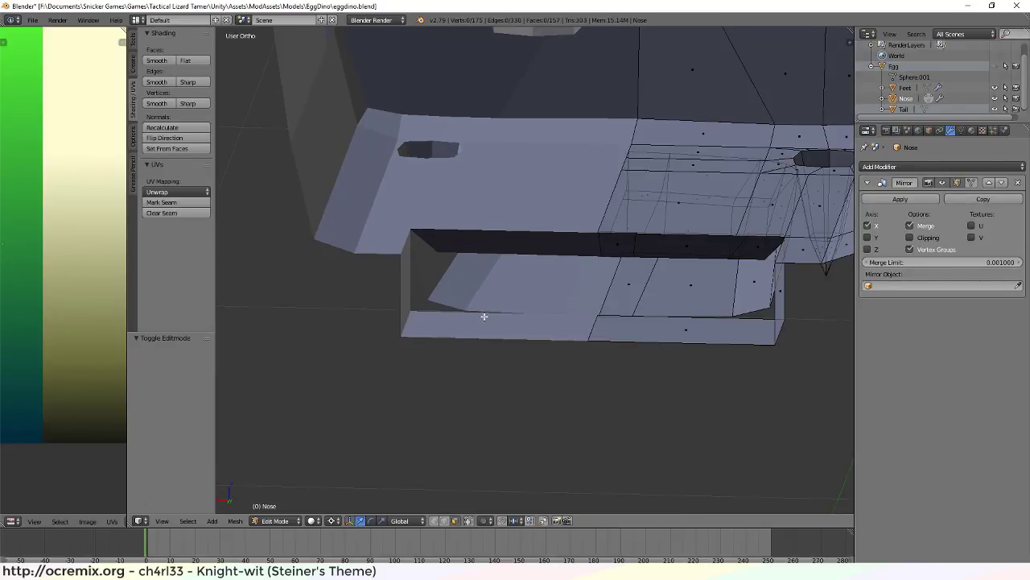
pyautogui.hotkey('ctrl', 'Tab')
pyautogui.click(456, 296)
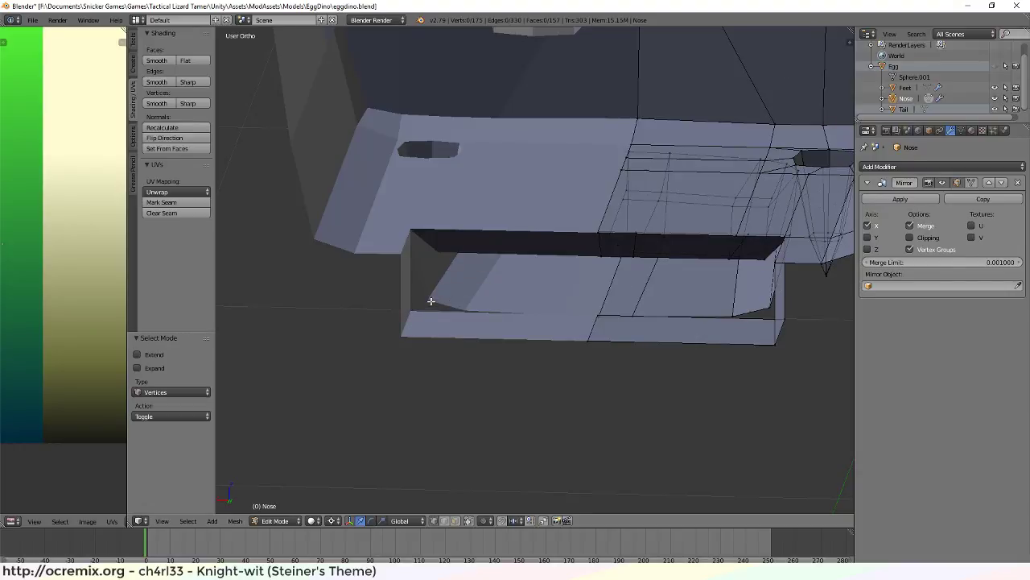
pyautogui.press('Tab')
pyautogui.click(906, 109)
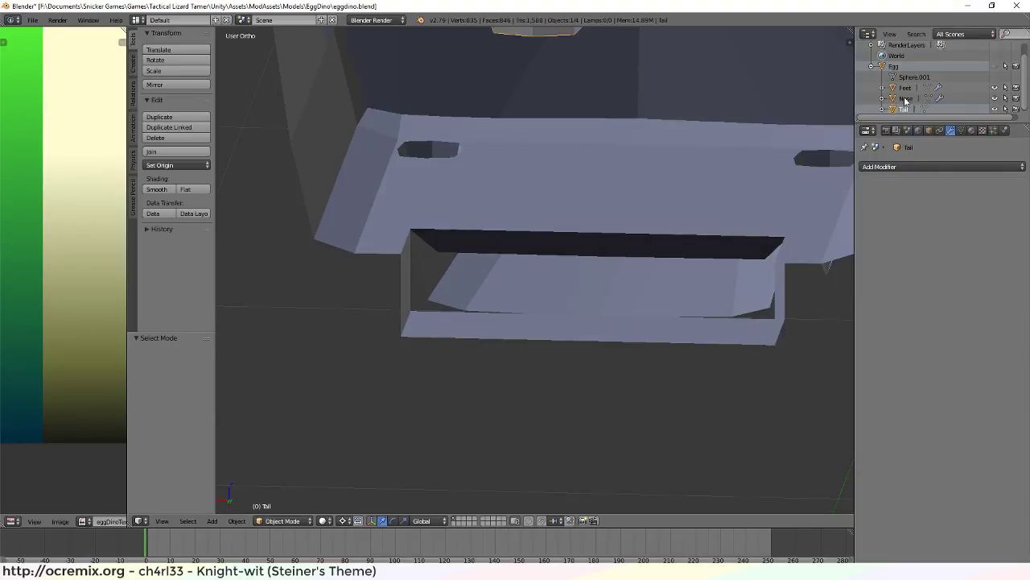
pyautogui.click(906, 98)
pyautogui.press('Tab')
# Merge the inner and lower mouth-corner vertices At First
pyautogui.scroll(2, 457, 295)
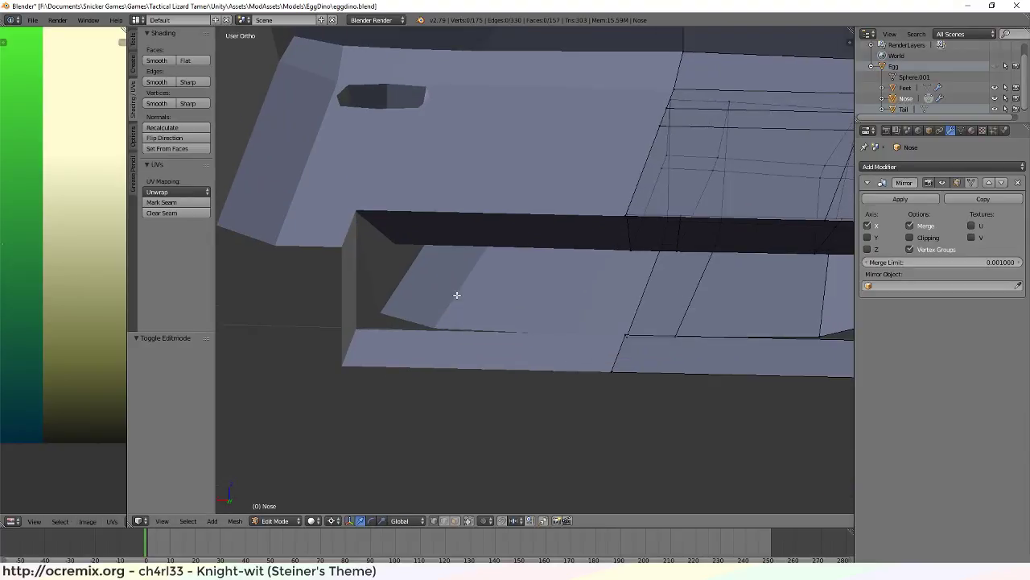
pyautogui.moveTo(702, 343); pyautogui.dragTo(552, 329, button='middle')
pyautogui.scroll(2, 443, 338)
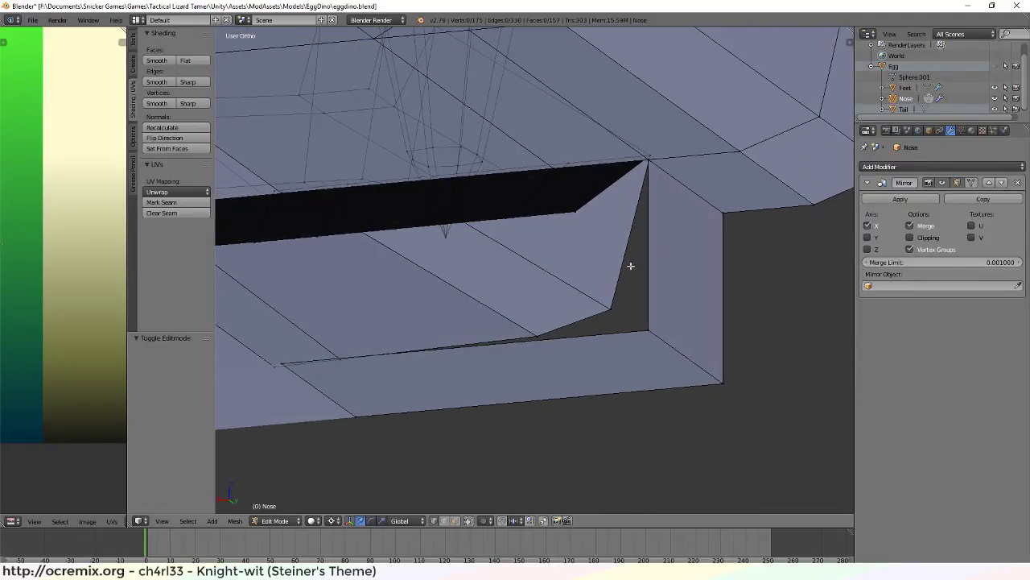
pyautogui.moveTo(641, 254)
pyautogui.mouseDown(button='middle')
pyautogui.moveTo(635, 279)
pyautogui.moveTo(630, 266)
pyautogui.moveTo(650, 262)
pyautogui.mouseUp(button='middle')
pyautogui.rightClick(621, 297)
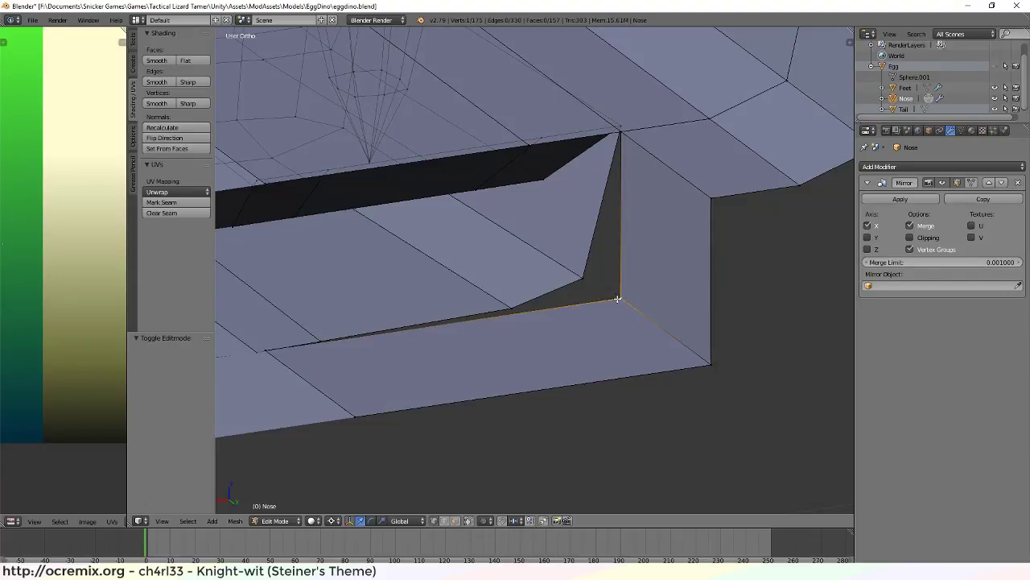
pyautogui.rightClick(582, 279)
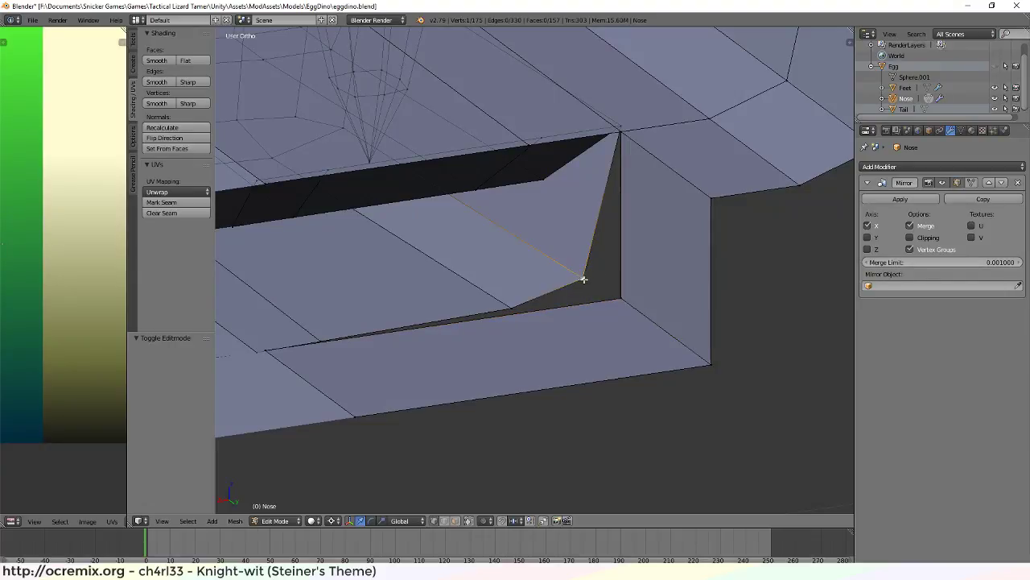
pyautogui.keyDown('shift'); pyautogui.rightClick(622, 299); pyautogui.keyUp('shift')
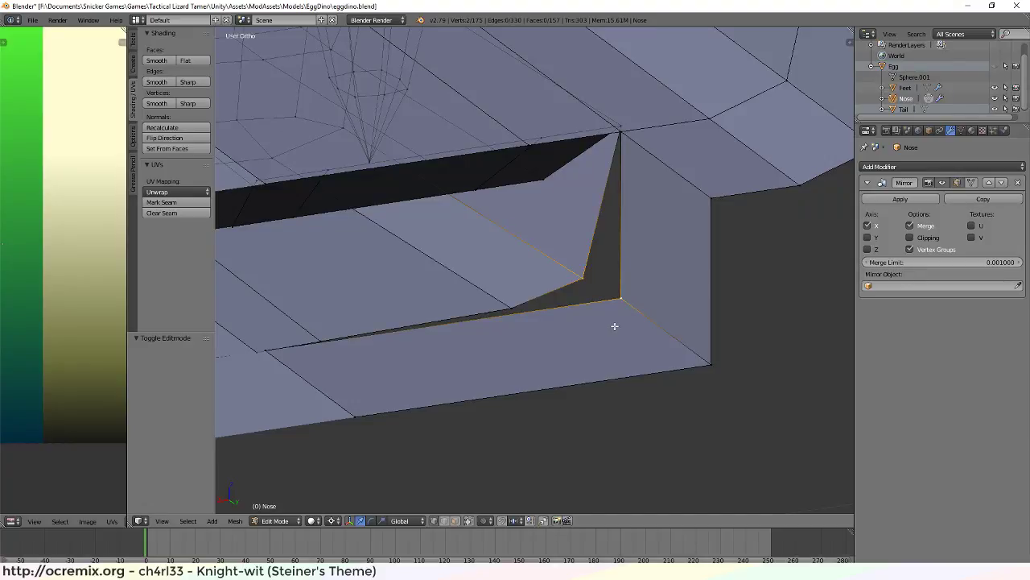
pyautogui.hotkey('alt', 'm')
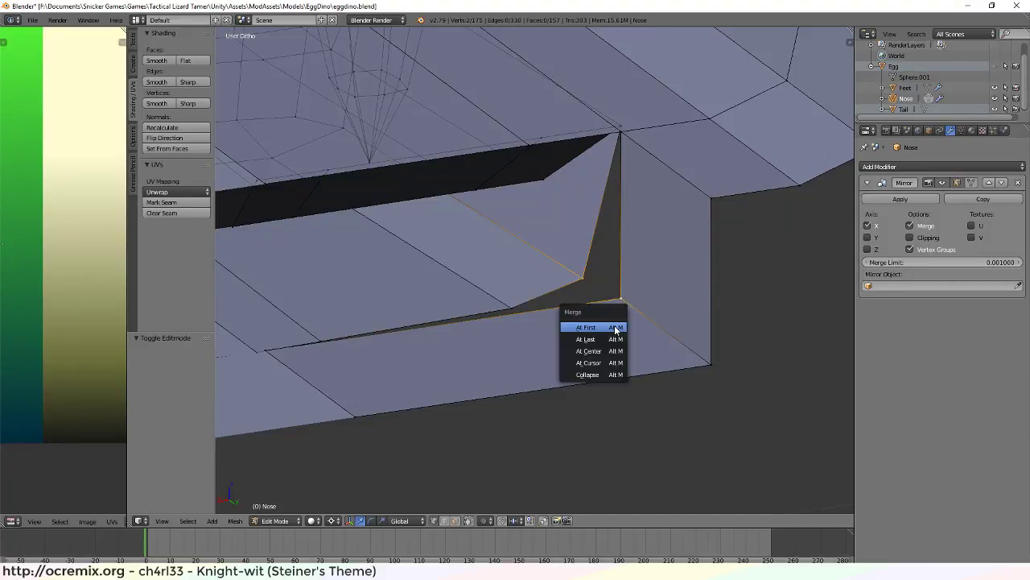
pyautogui.click(605, 329)
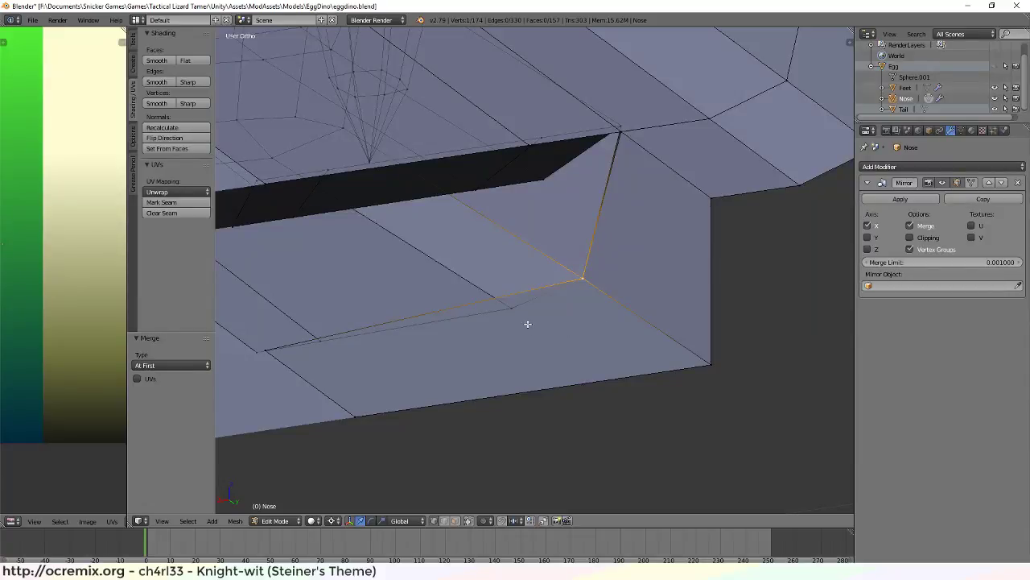
# Merge a second pair of jaw vertices At First
pyautogui.moveTo(339, 356); pyautogui.dragTo(350, 277, button='middle')
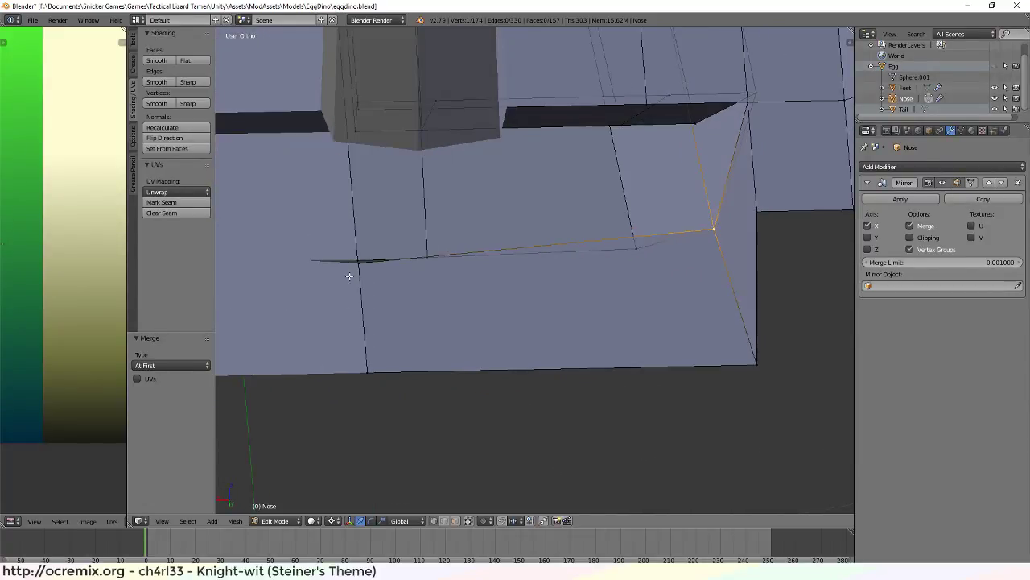
pyautogui.keyDown('shift'); pyautogui.rightClick(358, 261); pyautogui.keyUp('shift')
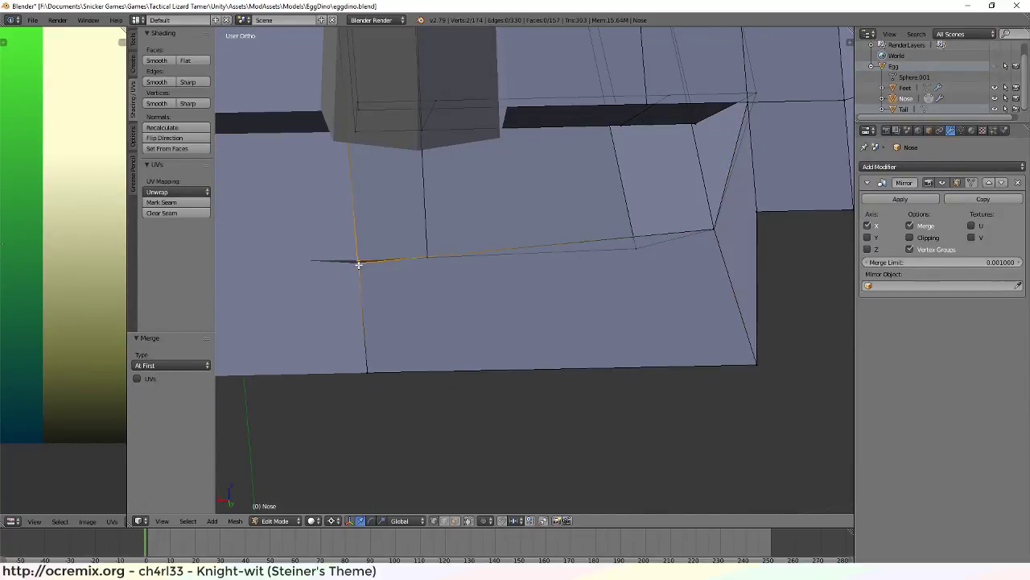
pyautogui.hotkey('alt', 'm')
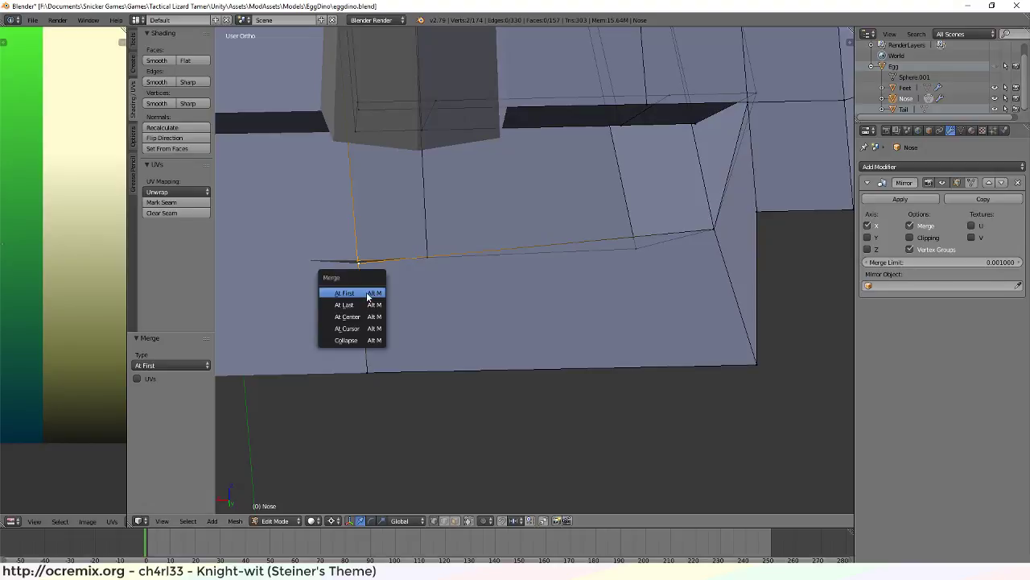
pyautogui.click(368, 291)
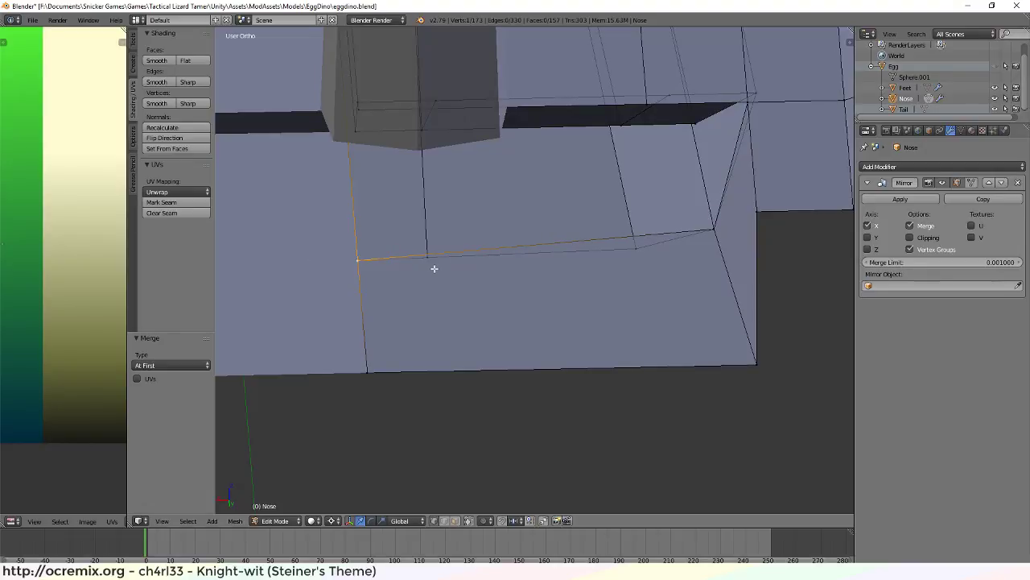
# Add two edge loops across the jaw face, sliding one left and one right
pyautogui.hotkey('ctrl', 'r')
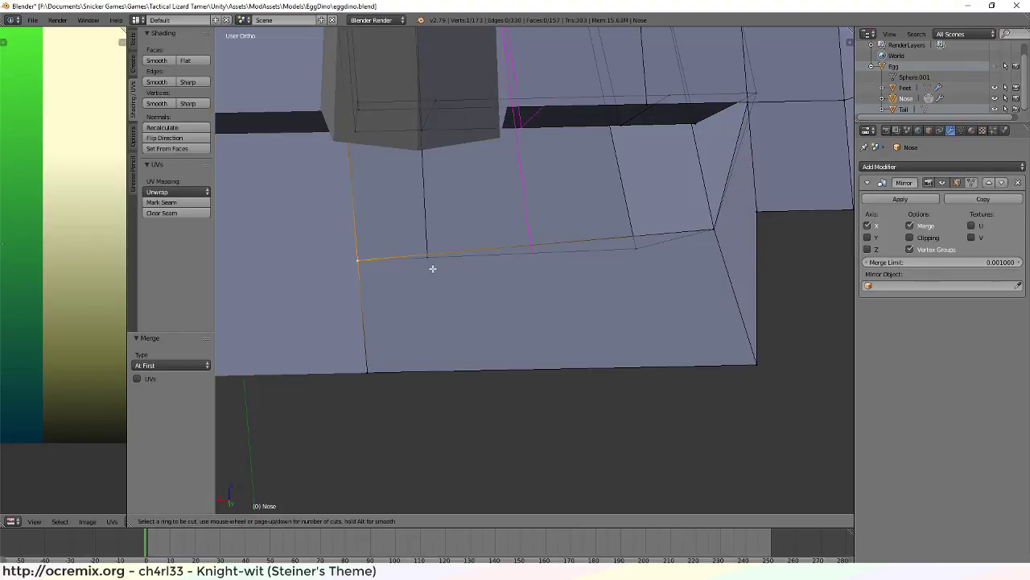
pyautogui.click(548, 345)
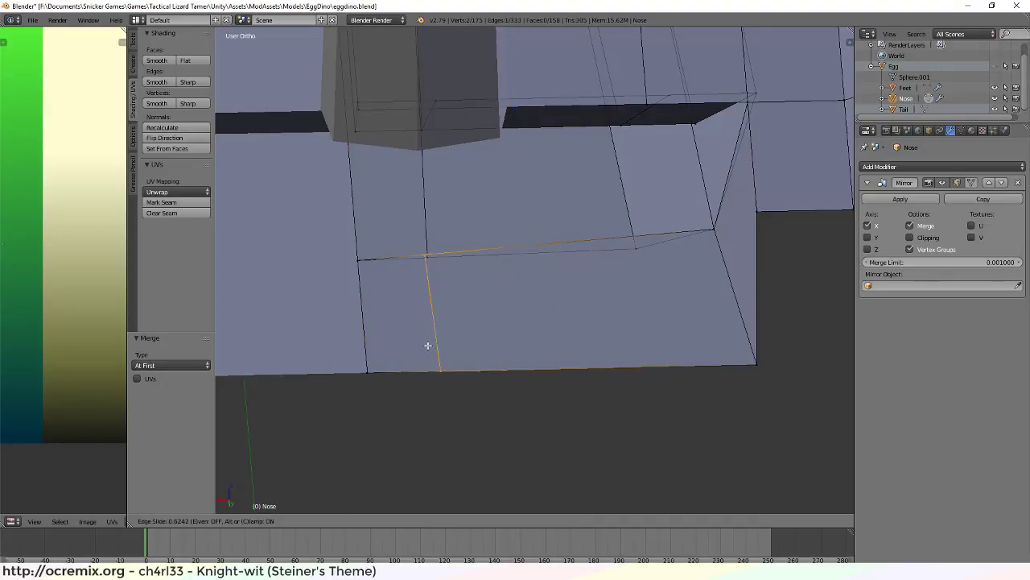
pyautogui.click(437, 344)
pyautogui.hotkey('ctrl', 'r')
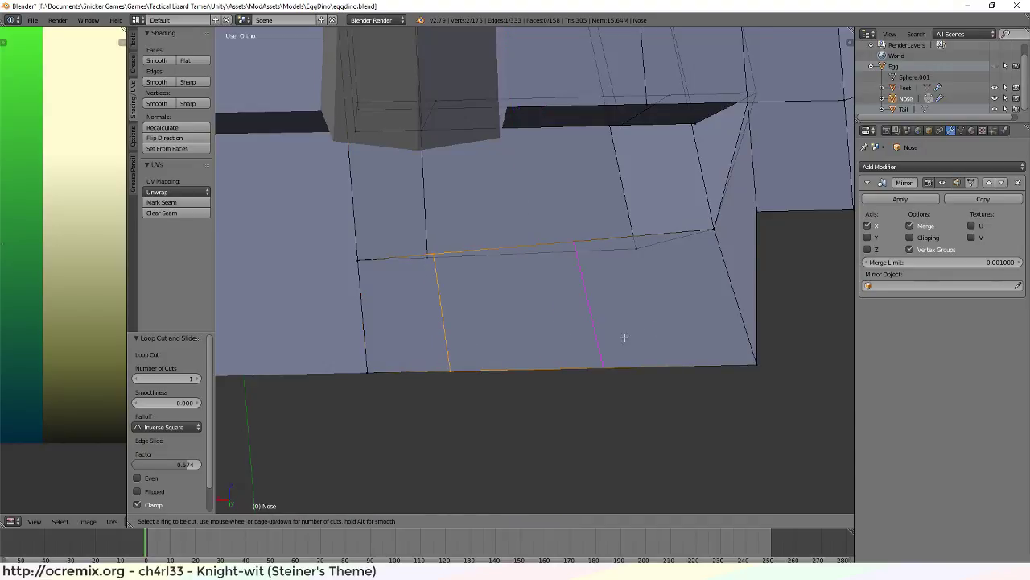
pyautogui.click(599, 355)
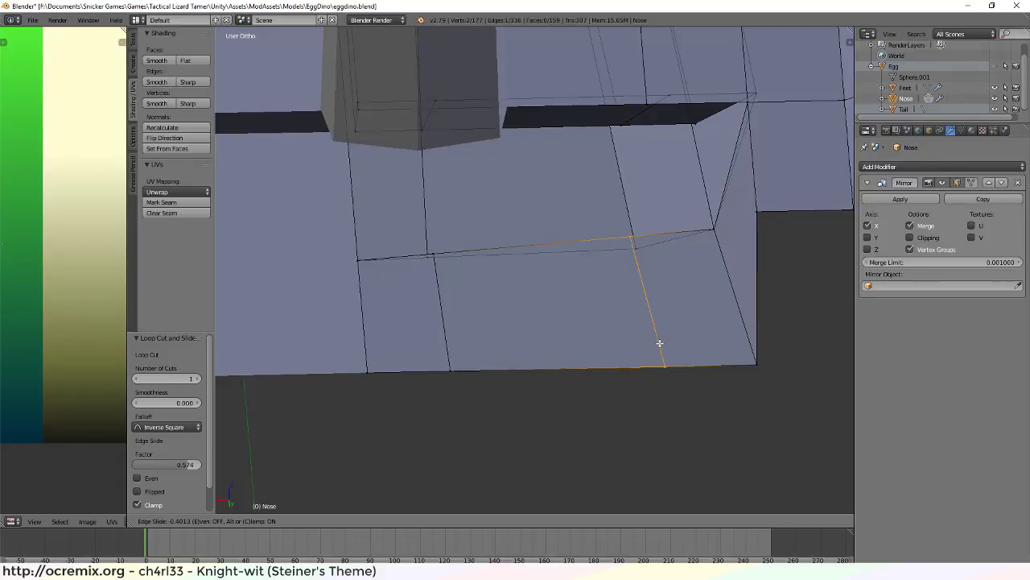
pyautogui.click(668, 345)
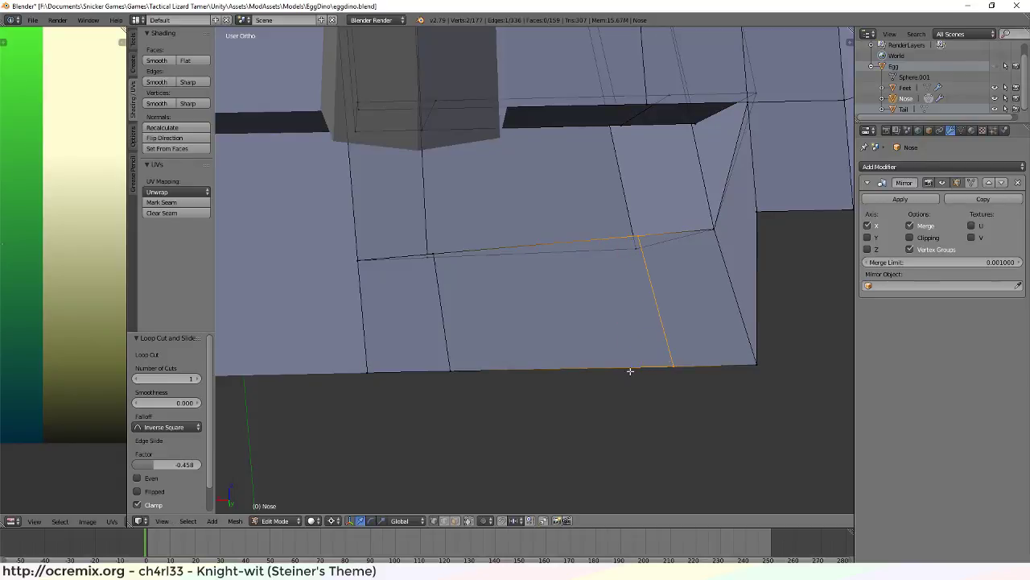
# Merge the left new loop's end vertex into the adjacent mouth-edge vertex
pyautogui.rightClick(432, 253)
pyautogui.keyDown('shift'); pyautogui.rightClick(432, 254); pyautogui.keyUp('shift')
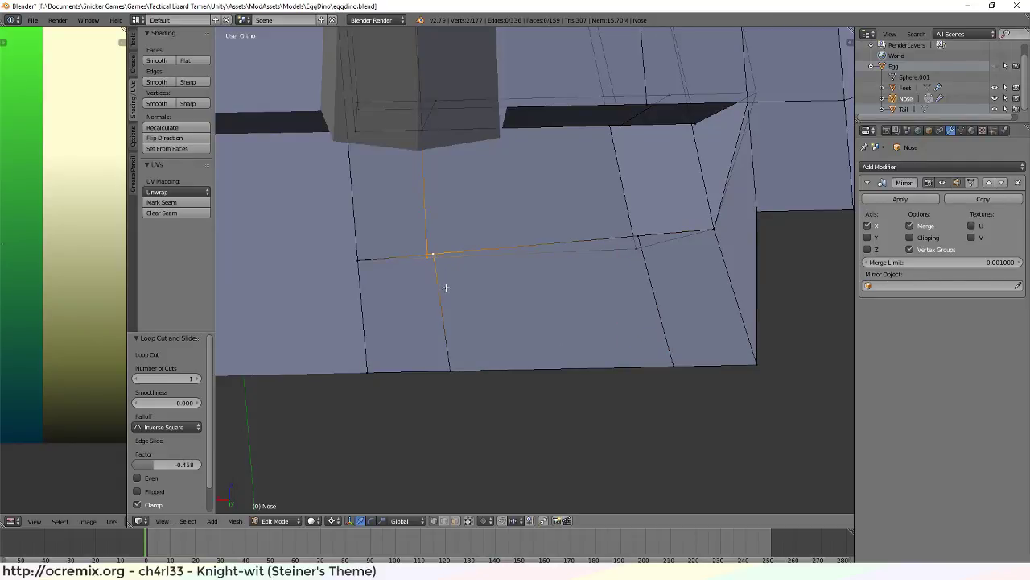
pyautogui.hotkey('alt', 'm')
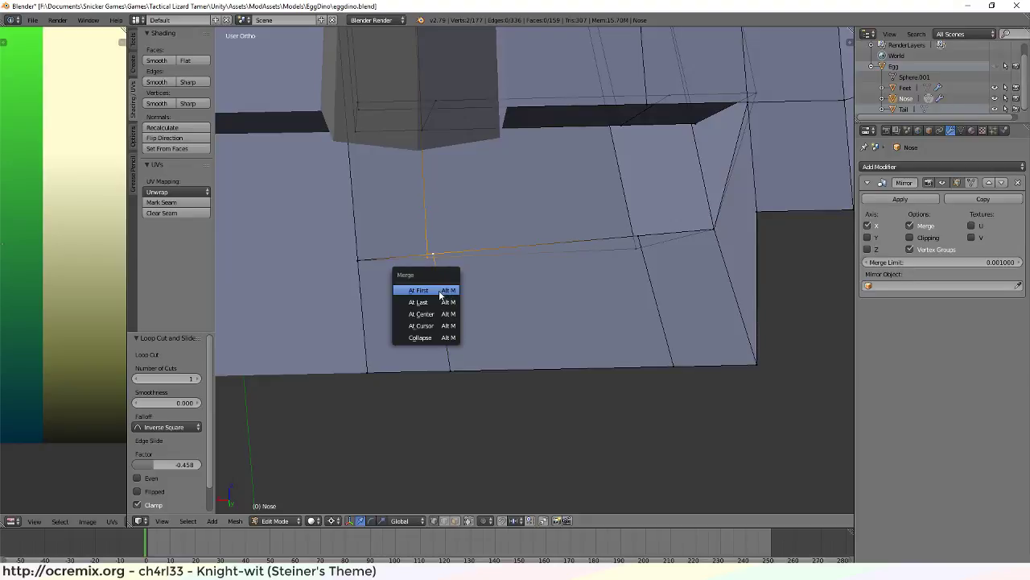
pyautogui.click(444, 291)
# Try merging a shortest-path selection on the right loop, then undo it
pyautogui.rightClick(635, 243)
pyautogui.keyDown('ctrl'); pyautogui.rightClick(638, 233); pyautogui.keyUp('ctrl')
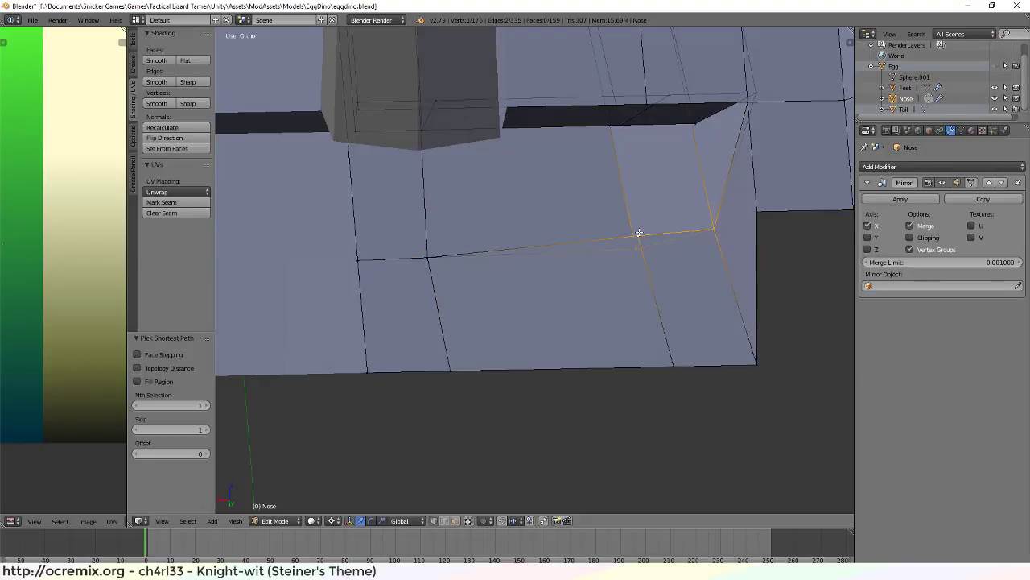
pyautogui.press('a')
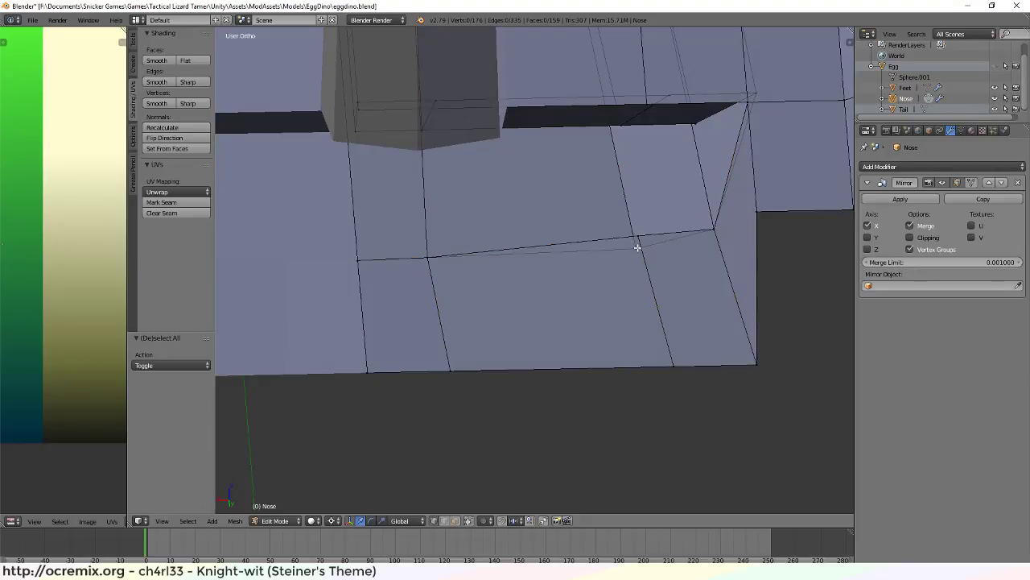
pyautogui.rightClick(637, 247)
pyautogui.keyDown('ctrl'); pyautogui.rightClick(638, 249); pyautogui.keyUp('ctrl')
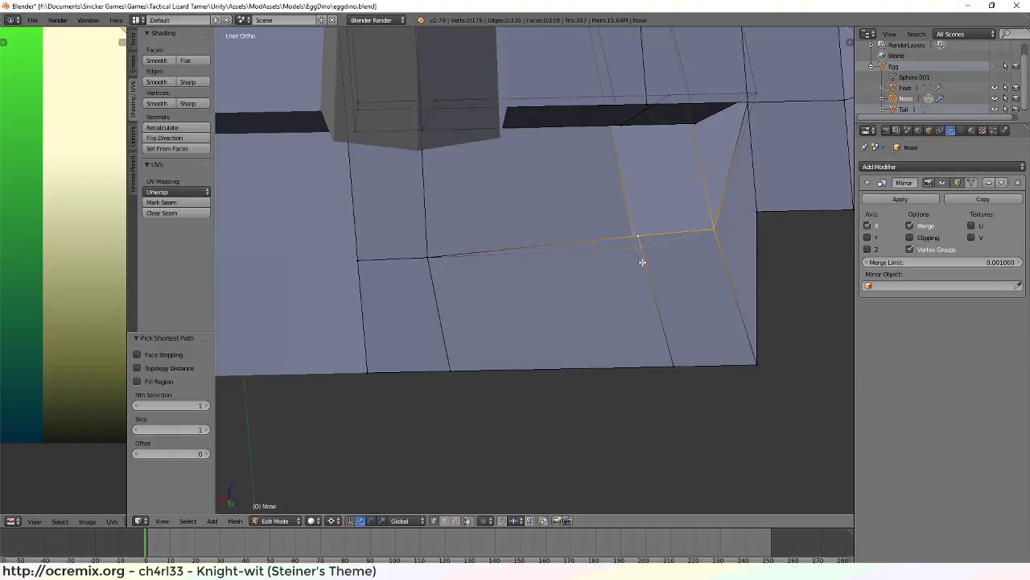
pyautogui.hotkey('alt', 'm')
pyautogui.click(638, 265)
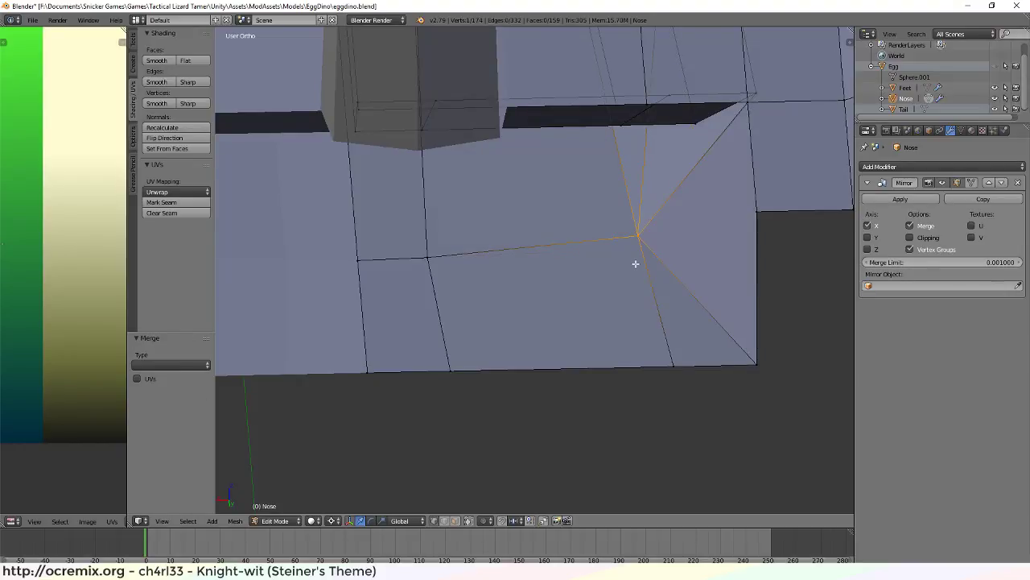
pyautogui.hotkey('ctrl', 'z')
# Merge the right loop's end vertex into the adjacent mouth-edge vertex At First
pyautogui.press('a')
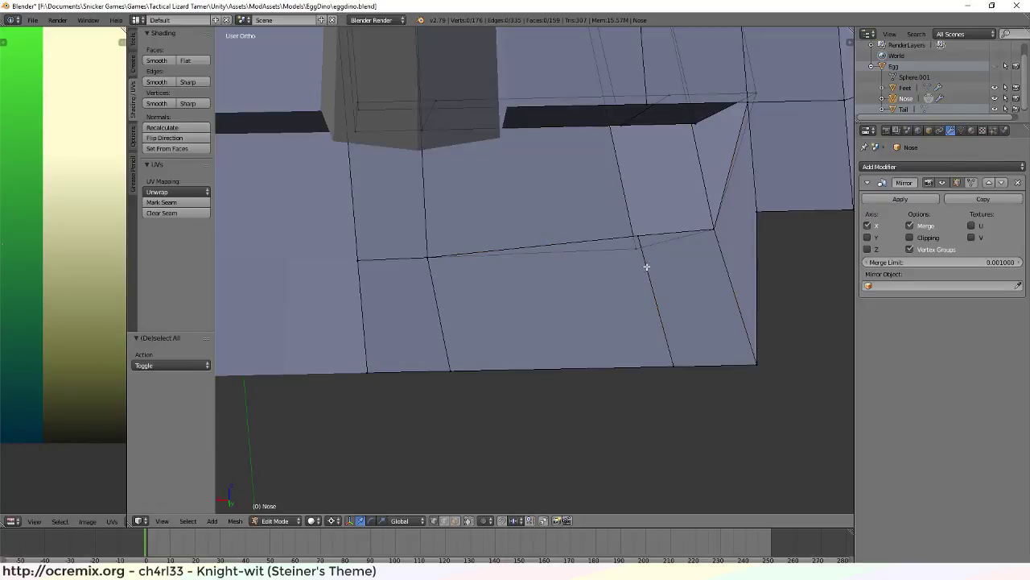
pyautogui.rightClick(637, 241)
pyautogui.keyDown('shift'); pyautogui.rightClick(637, 240); pyautogui.keyUp('shift')
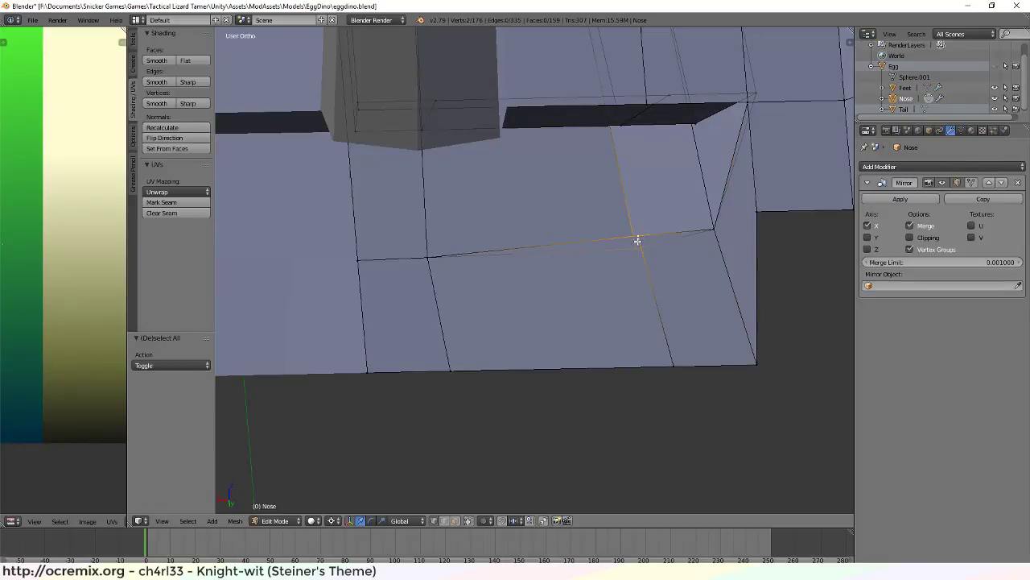
pyautogui.hotkey('alt', 'm')
pyautogui.click(647, 283)
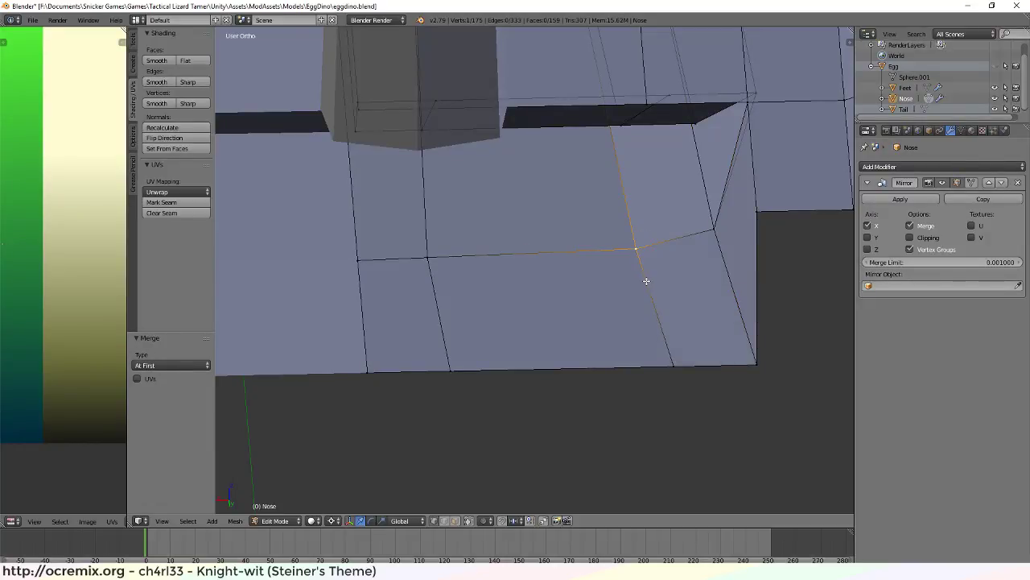
pyautogui.moveTo(663, 326); pyautogui.dragTo(628, 292, button='middle')
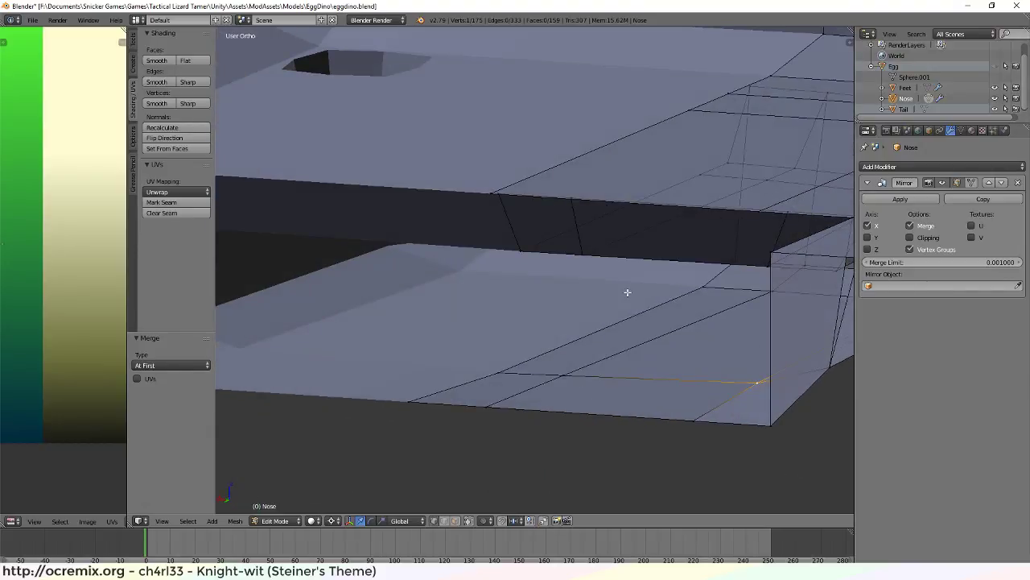
# View the nose in Front Ortho, then Back Ortho, zooming in
pyautogui.press('KP_1')
pyautogui.scroll(-2, 573, 324)
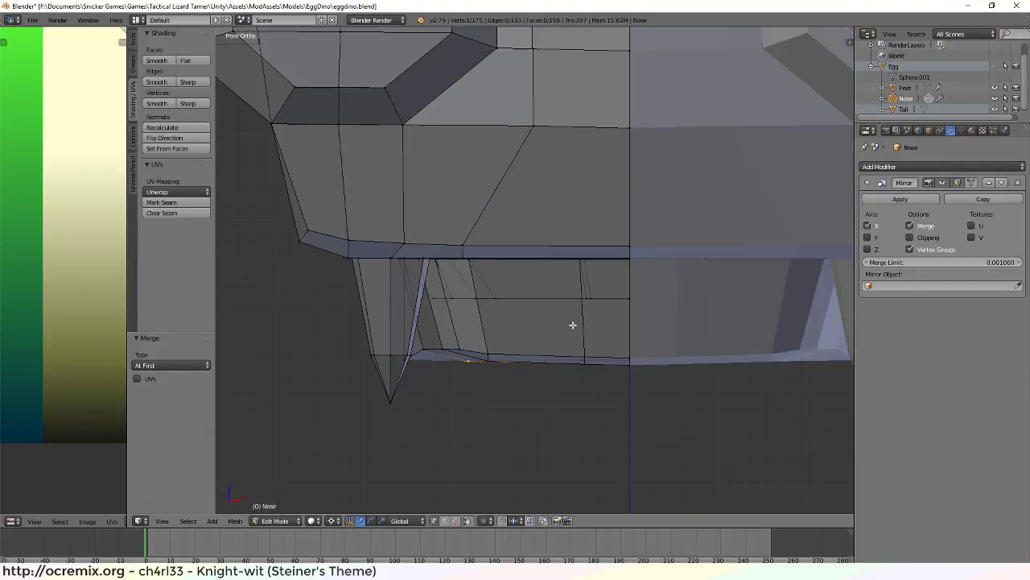
pyautogui.press('ctrl+KP_1')
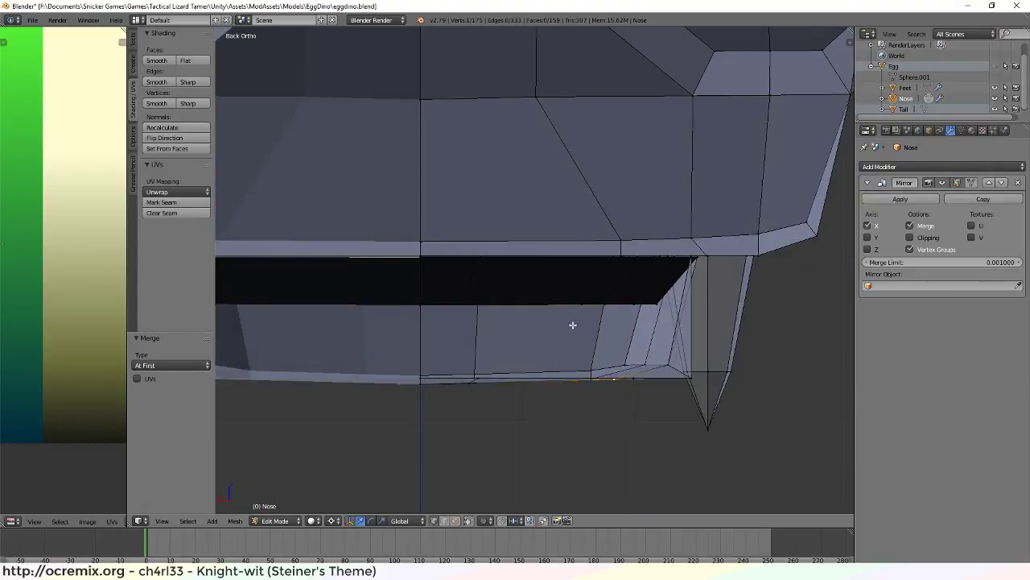
pyautogui.scroll(2, 636, 391)
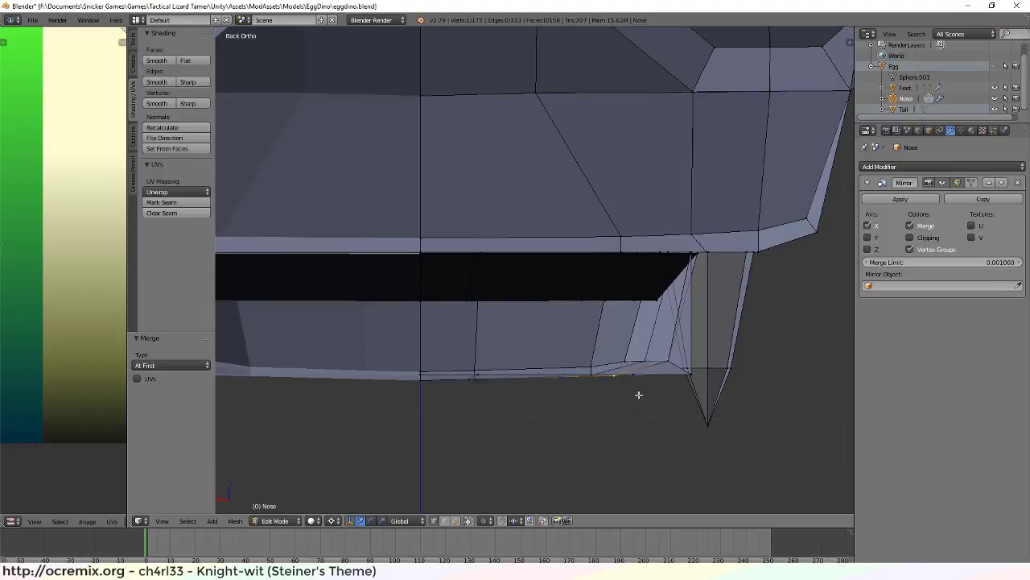
# Toggle Limit Selection to Visible and select the jaw's lower corner vertex
pyautogui.click(471, 521)
pyautogui.click(468, 523)
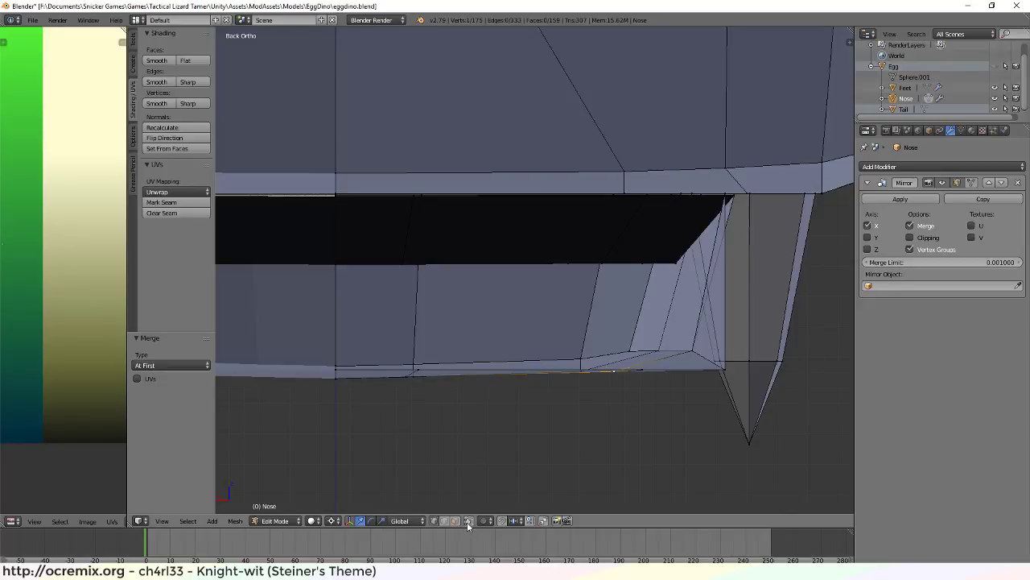
pyautogui.click(468, 523)
pyautogui.rightClick(723, 370)
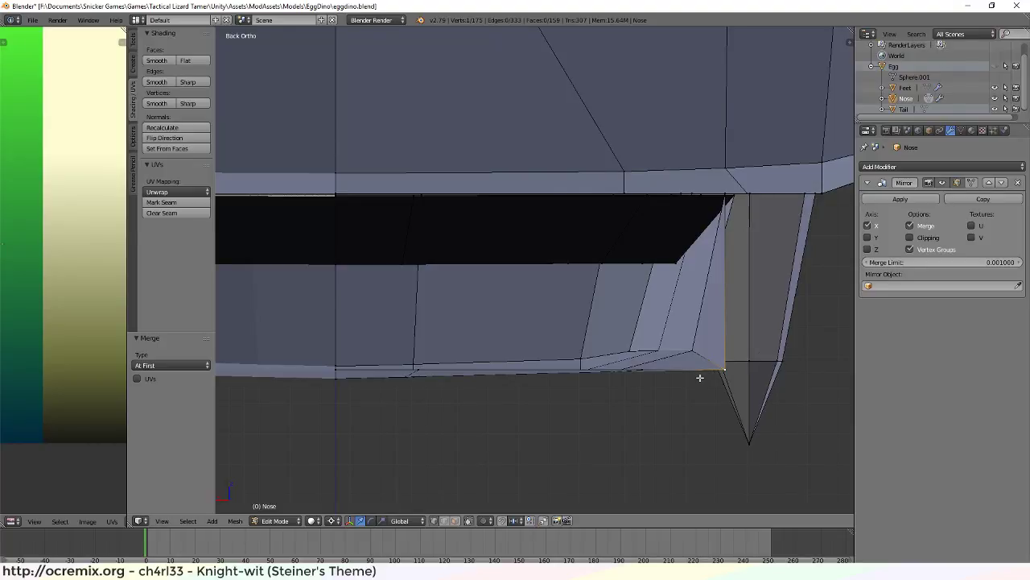
# Move the jaw corner vertex up-left and lower two bottom-edge vertices into line
pyautogui.press('g')
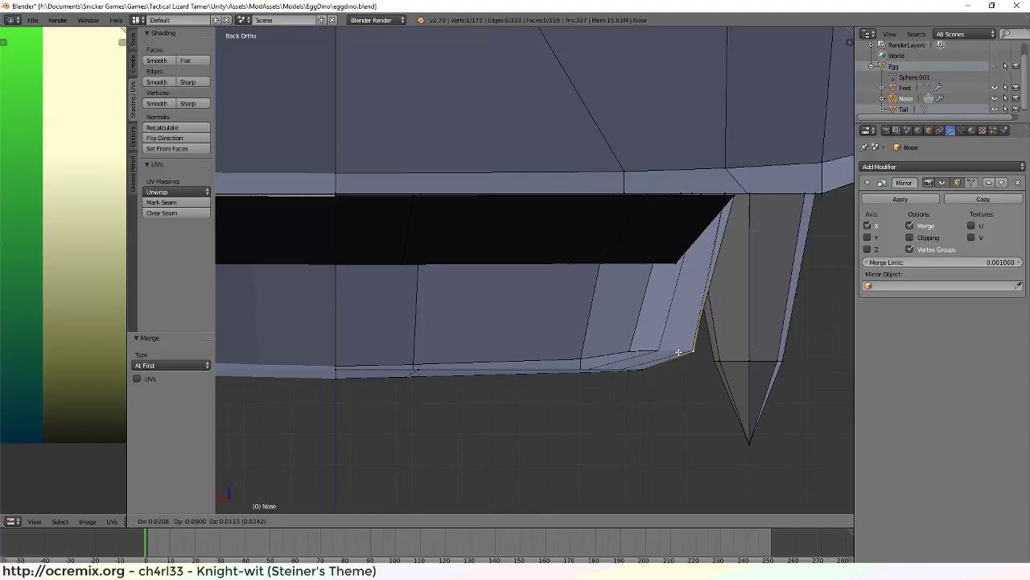
pyautogui.click(678, 352)
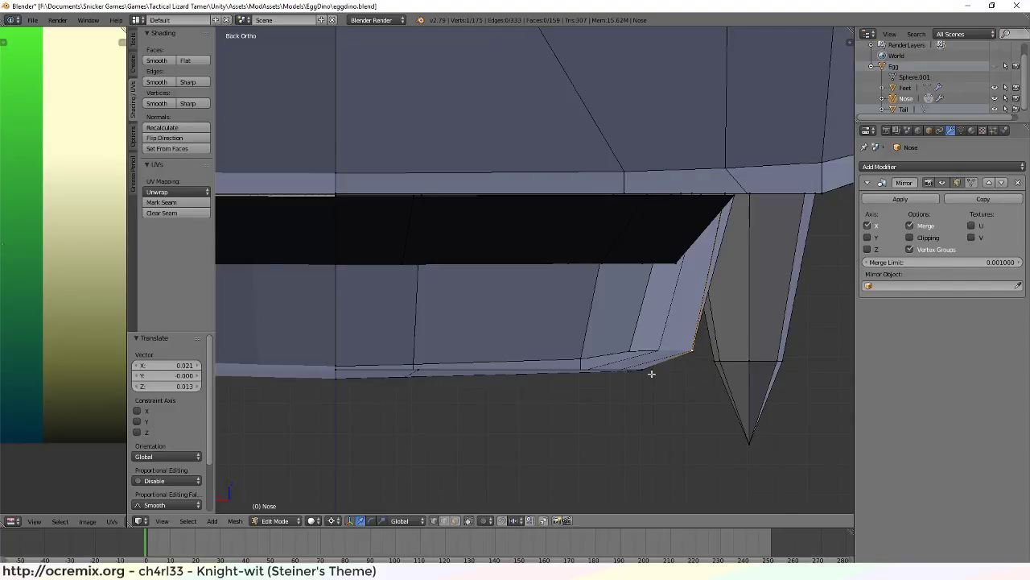
pyautogui.rightClick(644, 371)
pyautogui.press('g')
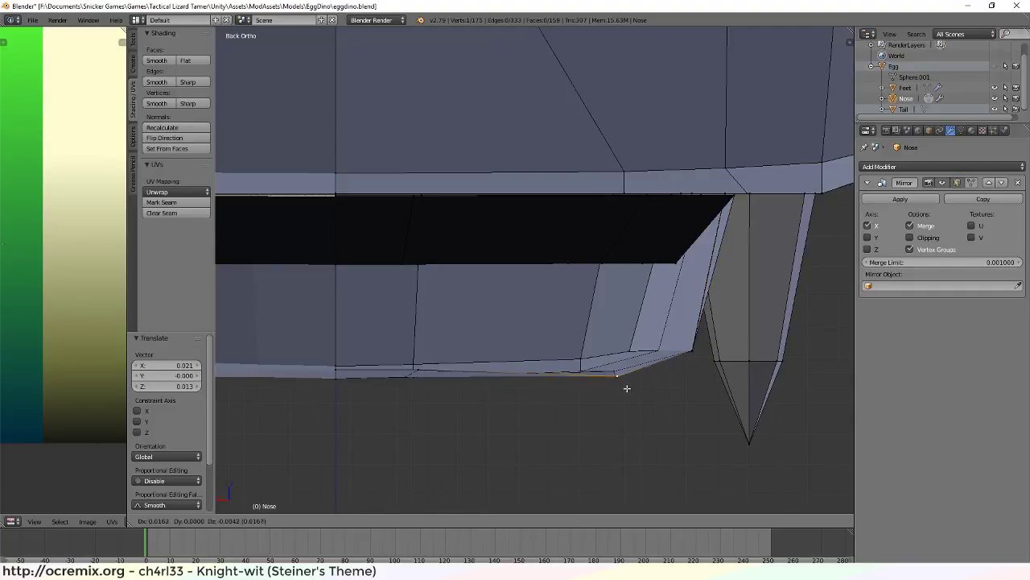
pyautogui.click(623, 381)
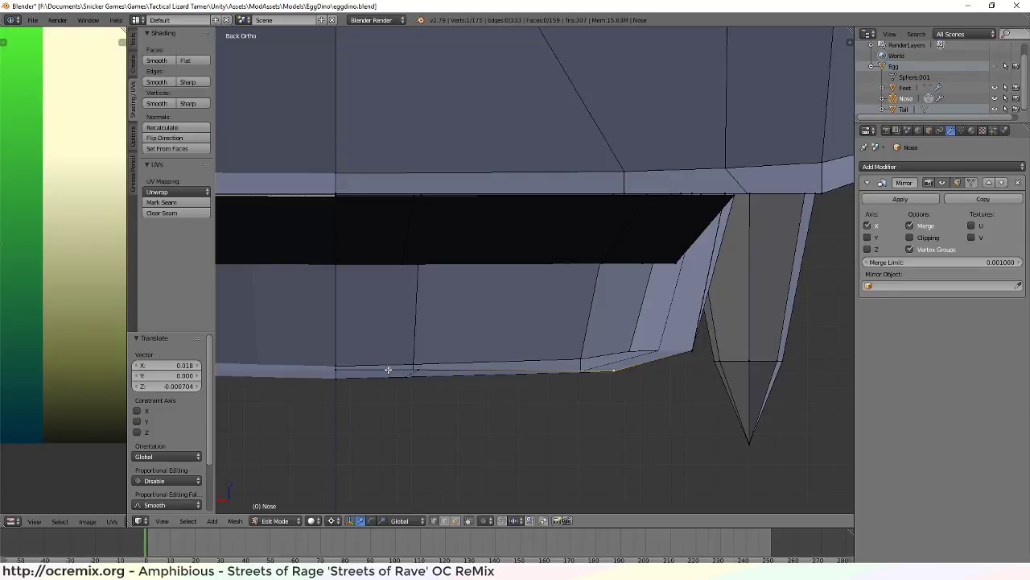
pyautogui.rightClick(420, 370)
pyautogui.press('g')
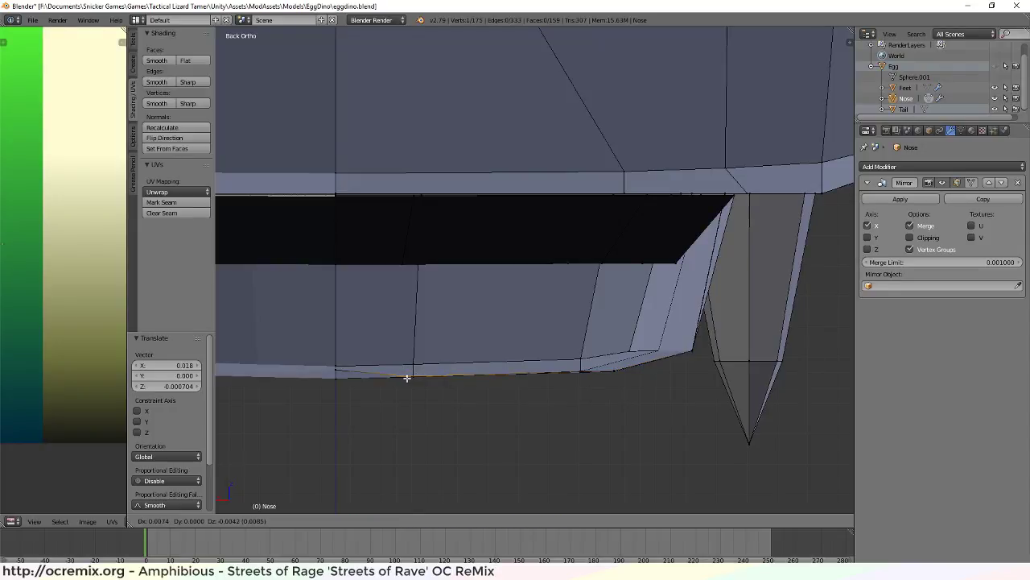
pyautogui.click(407, 378)
# Lower the jaw's left-end vertex and nudge the bottom edge
pyautogui.rightClick(332, 371)
pyautogui.press('g')
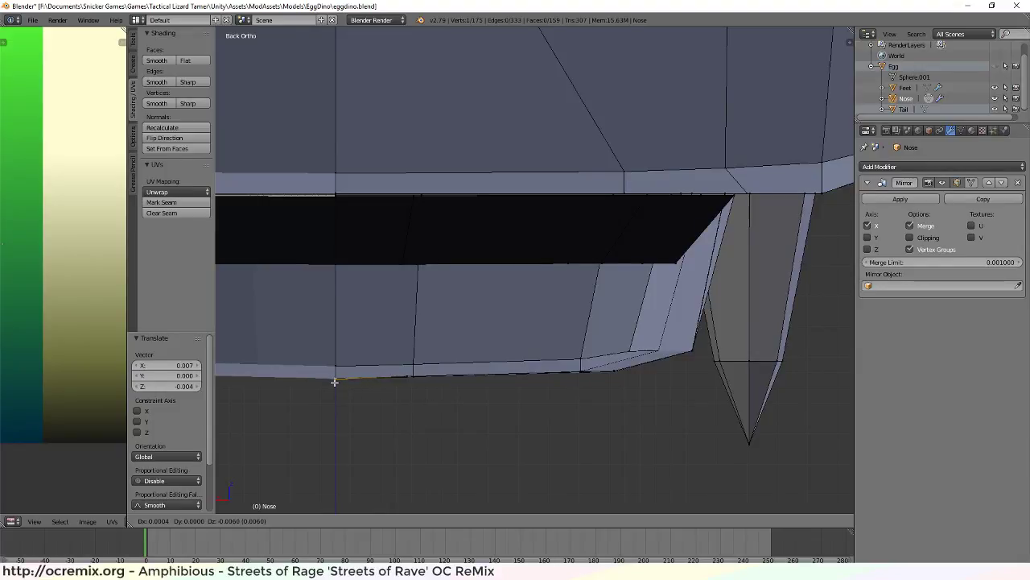
pyautogui.click(337, 379)
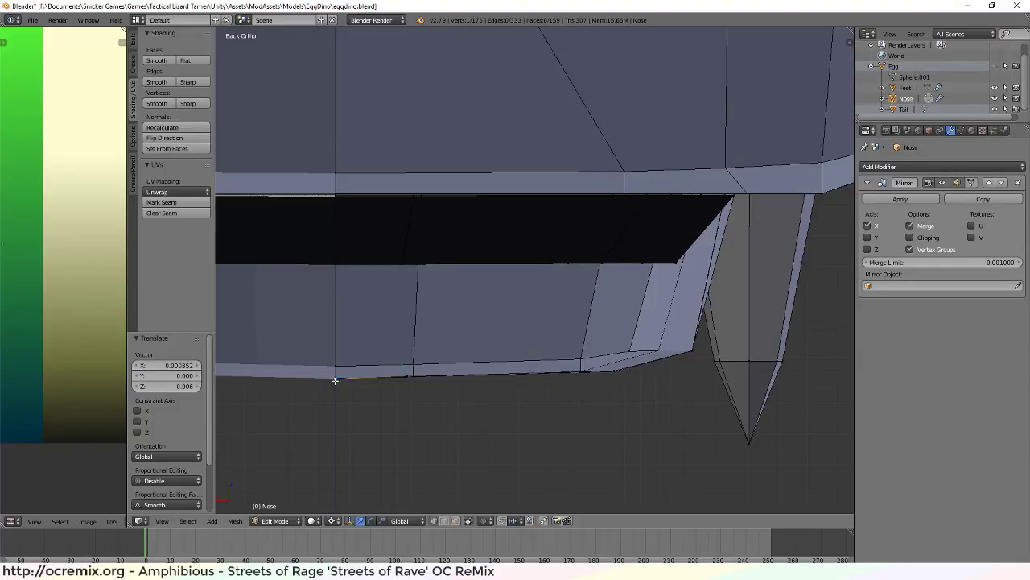
pyautogui.scroll(-3, 384, 395)
pyautogui.scroll(4, 448, 350)
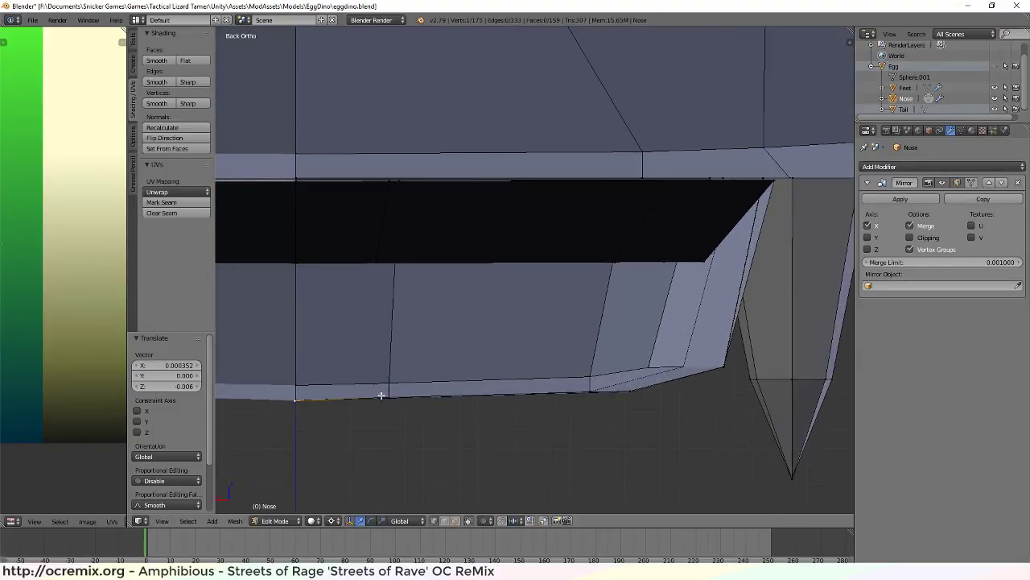
pyautogui.rightClick(381, 395)
pyautogui.press('g')
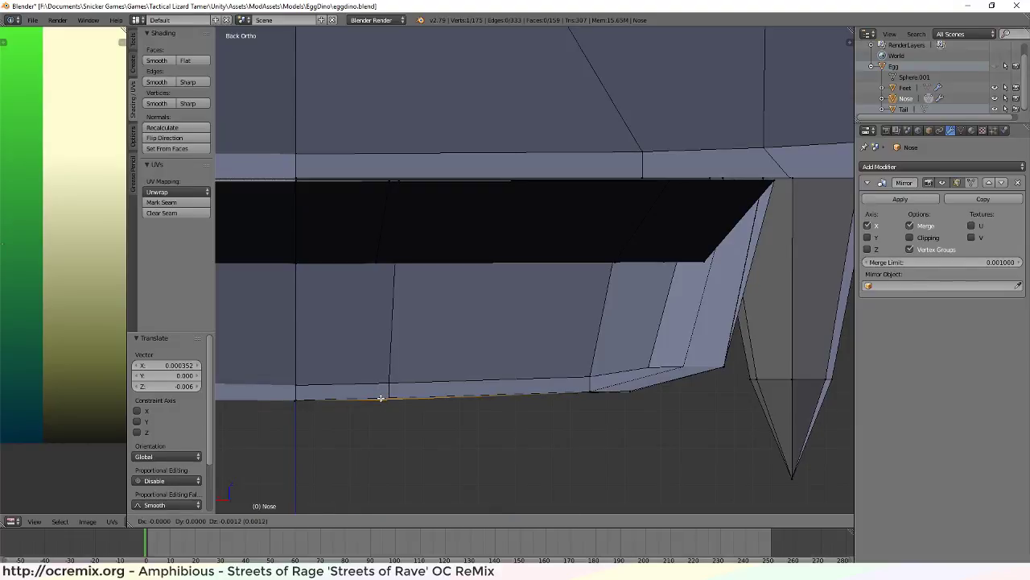
pyautogui.click(380, 398)
# Drop the right bottom edge slightly and shift the vertex where the jaw edges meet left
pyautogui.scroll(-1, 498, 434)
pyautogui.scroll(2, 511, 414)
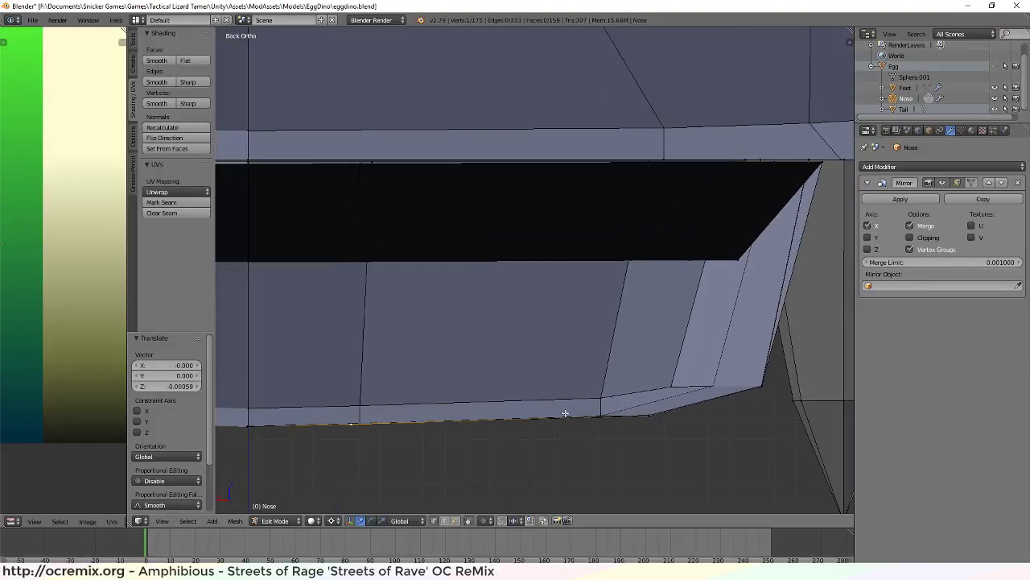
pyautogui.rightClick(648, 414)
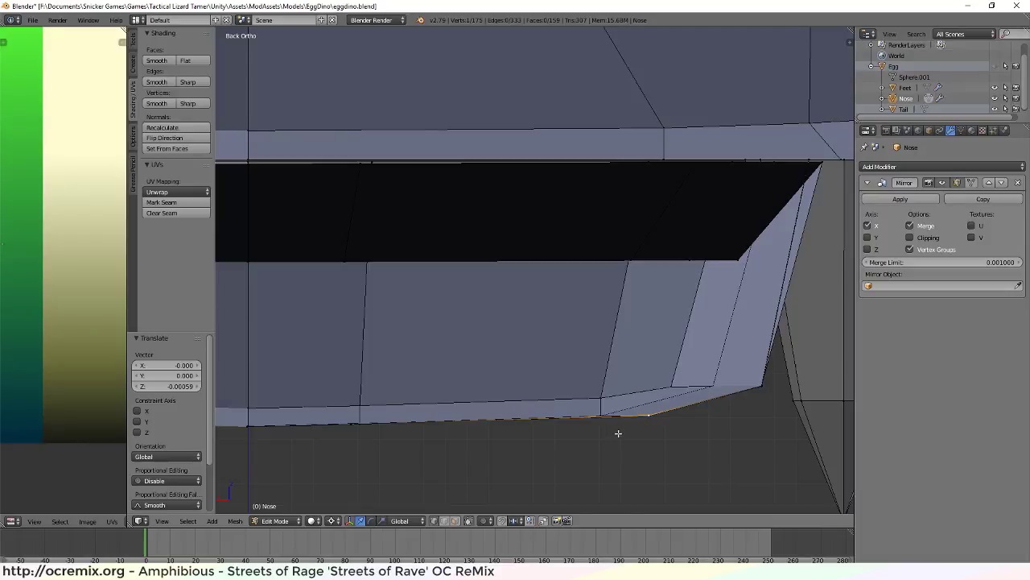
pyautogui.press('g')
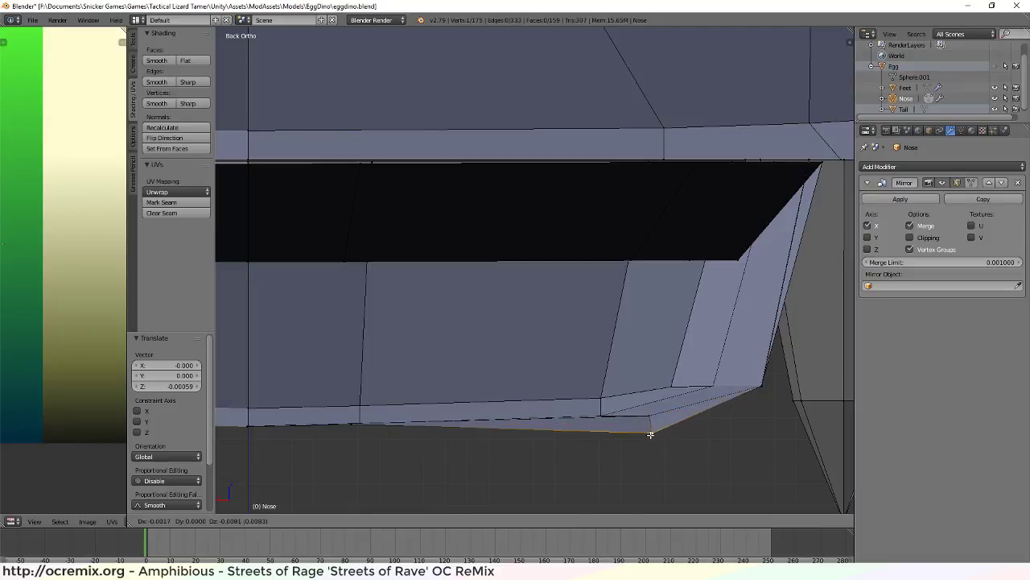
pyautogui.click(646, 416)
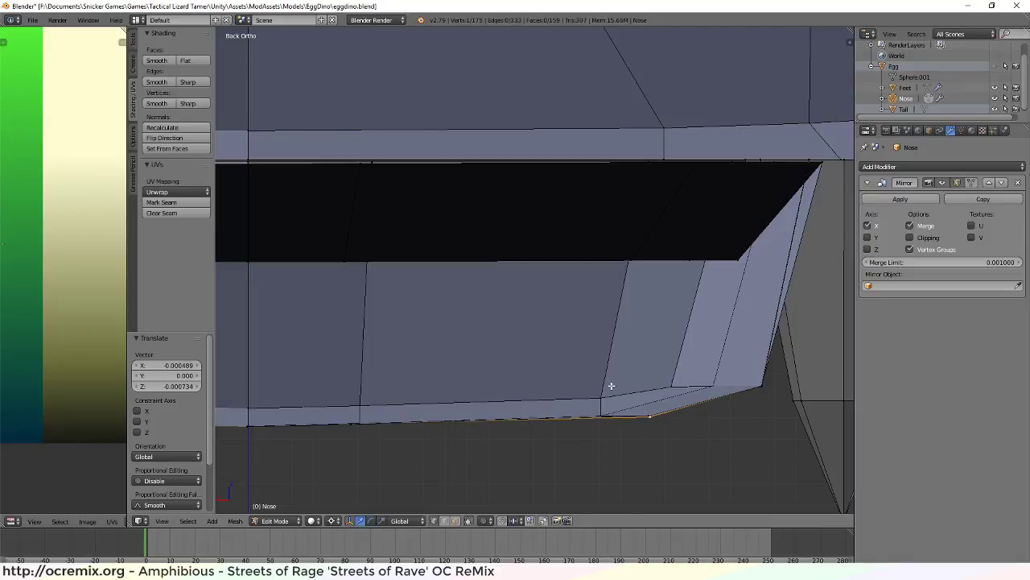
pyautogui.moveTo(610, 384)
pyautogui.mouseDown(button='middle')
pyautogui.moveTo(625, 405)
pyautogui.moveTo(605, 393)
pyautogui.moveTo(614, 393)
pyautogui.mouseUp(button='middle')
pyautogui.rightClick(665, 353)
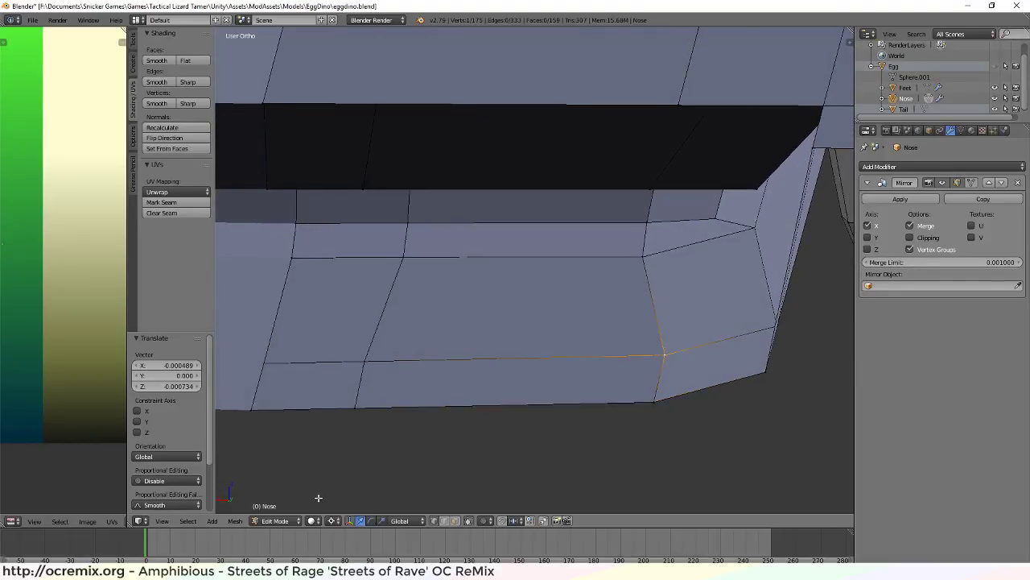
pyautogui.scroll(-2, 359, 321)
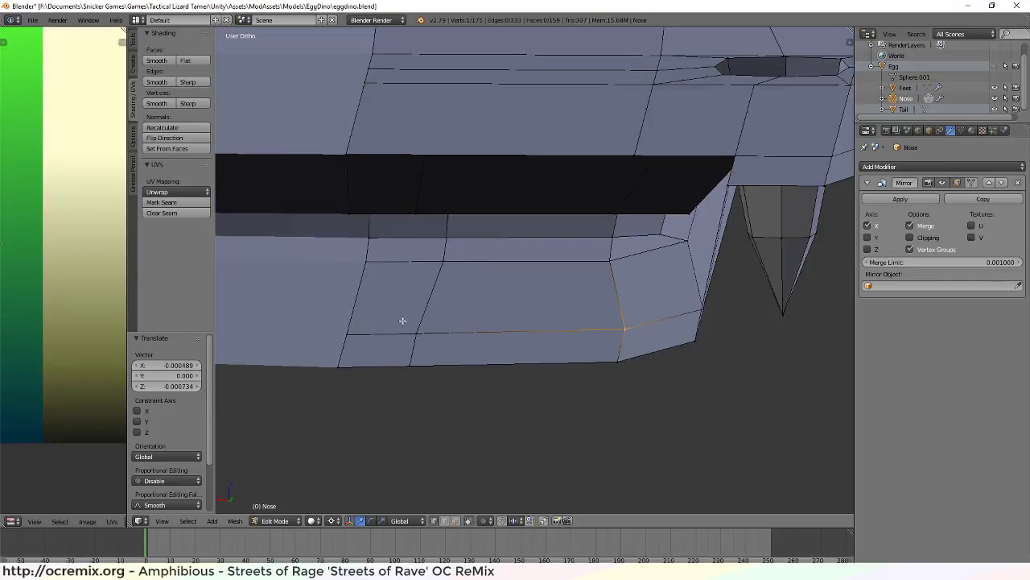
pyautogui.scroll(3, 666, 344)
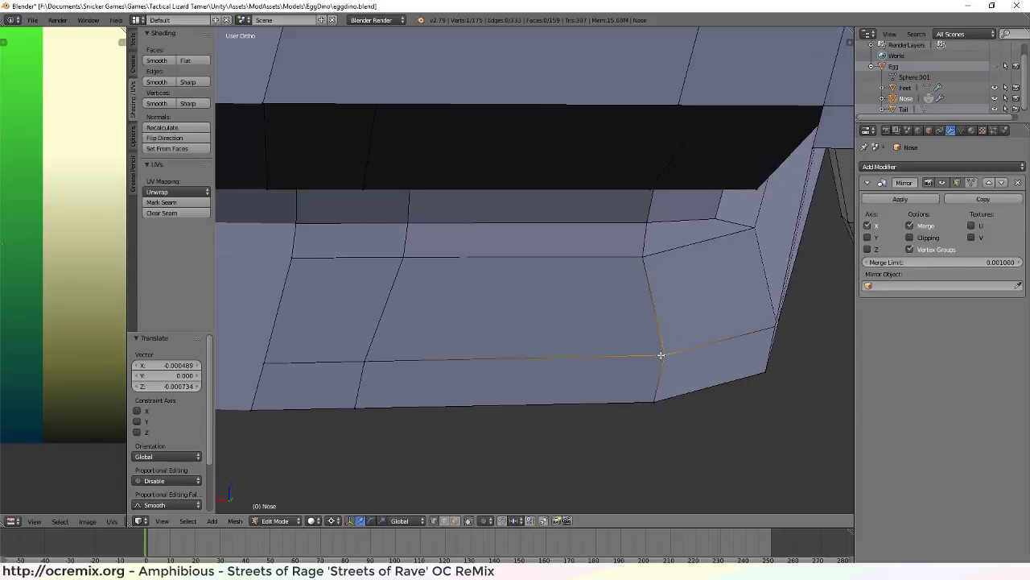
pyautogui.press('g')
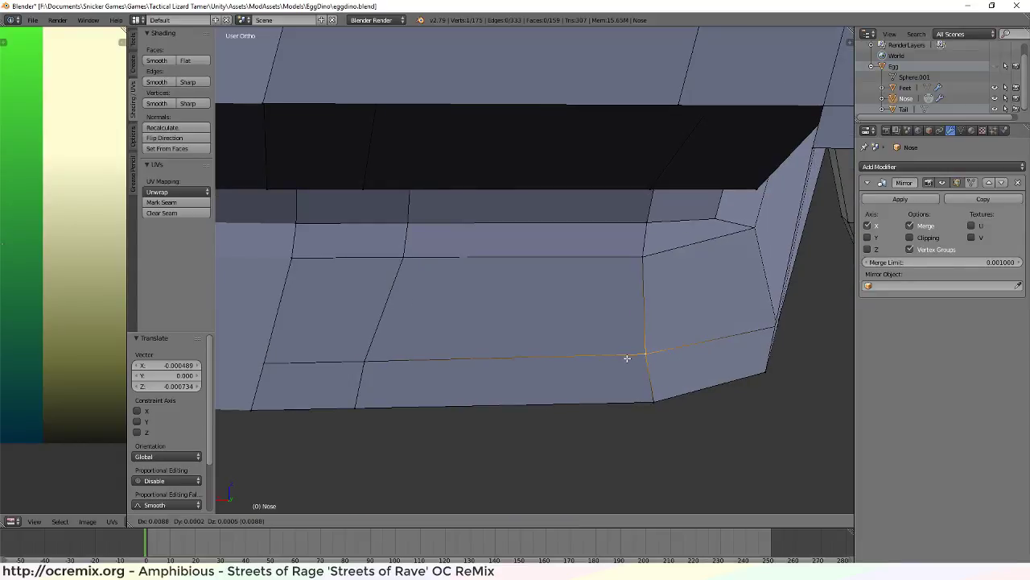
pyautogui.click(614, 363)
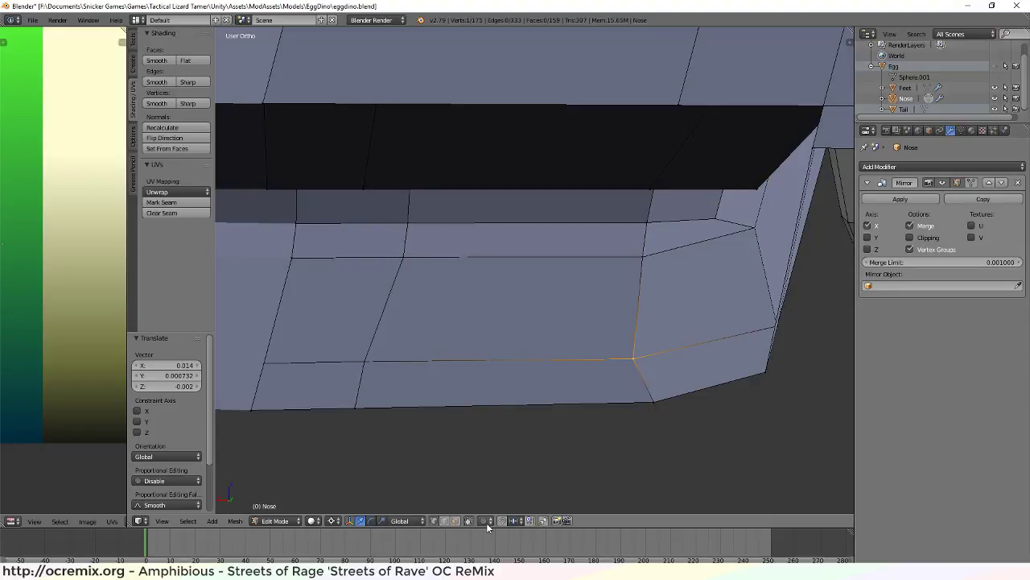
# Check pivot options, move the bottom corner vertex left, and select a mid-side jaw vertex
pyautogui.click(334, 520)
pyautogui.rightClick(652, 404)
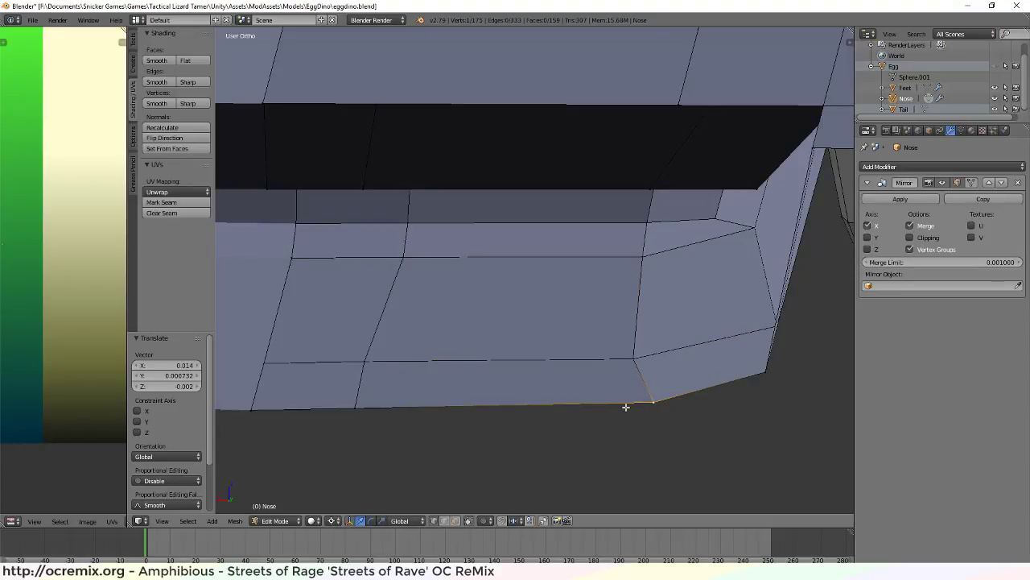
pyautogui.press('g')
pyautogui.click(587, 408)
pyautogui.moveTo(672, 421)
pyautogui.mouseDown(button='middle')
pyautogui.moveTo(545, 465)
pyautogui.moveTo(620, 488)
pyautogui.moveTo(669, 458)
pyautogui.moveTo(680, 438)
pyautogui.moveTo(672, 444)
pyautogui.moveTo(676, 421)
pyautogui.moveTo(670, 429)
pyautogui.mouseUp(button='middle')
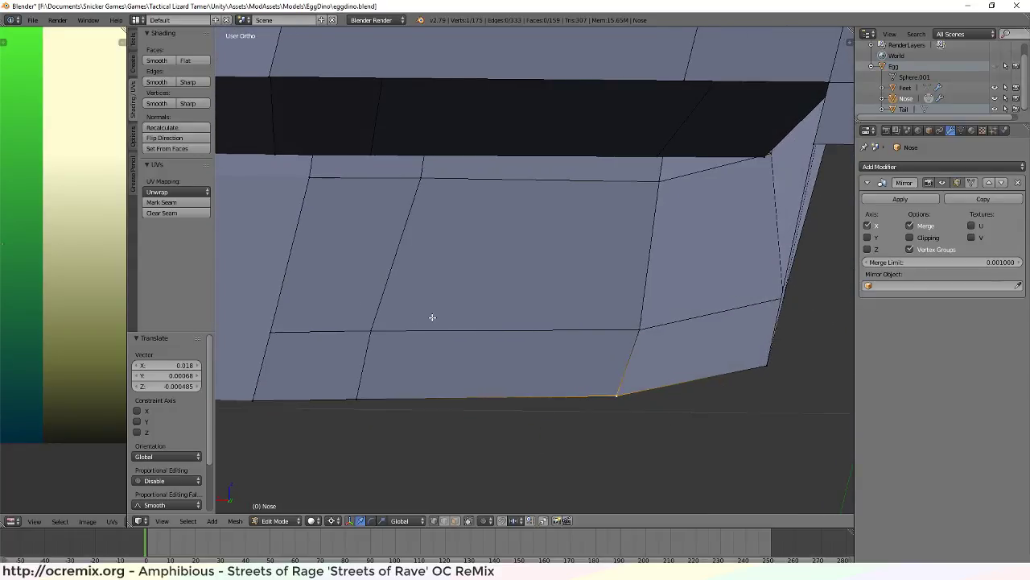
pyautogui.rightClick(374, 328)
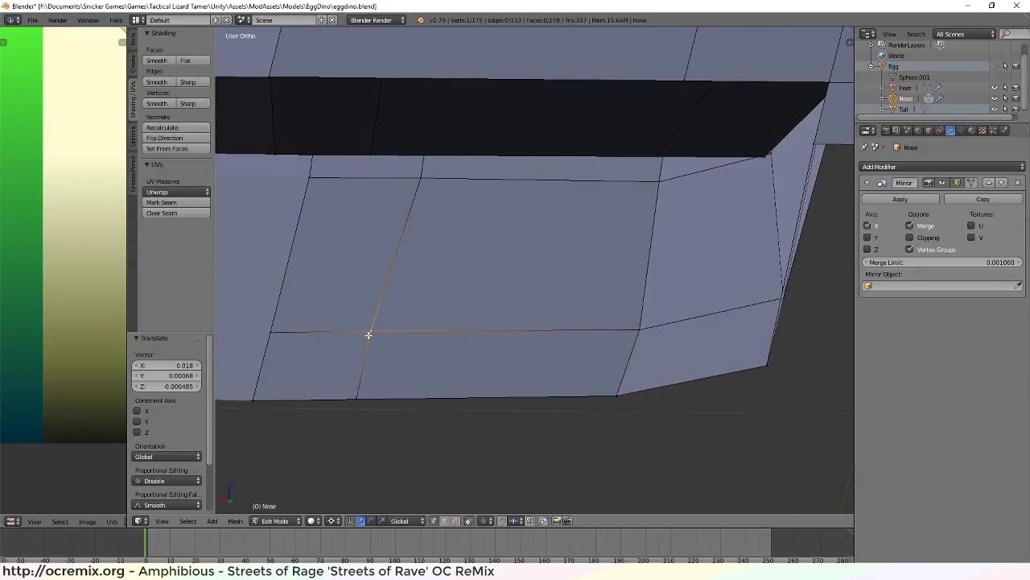
pyautogui.scroll(-2, 179, 401)
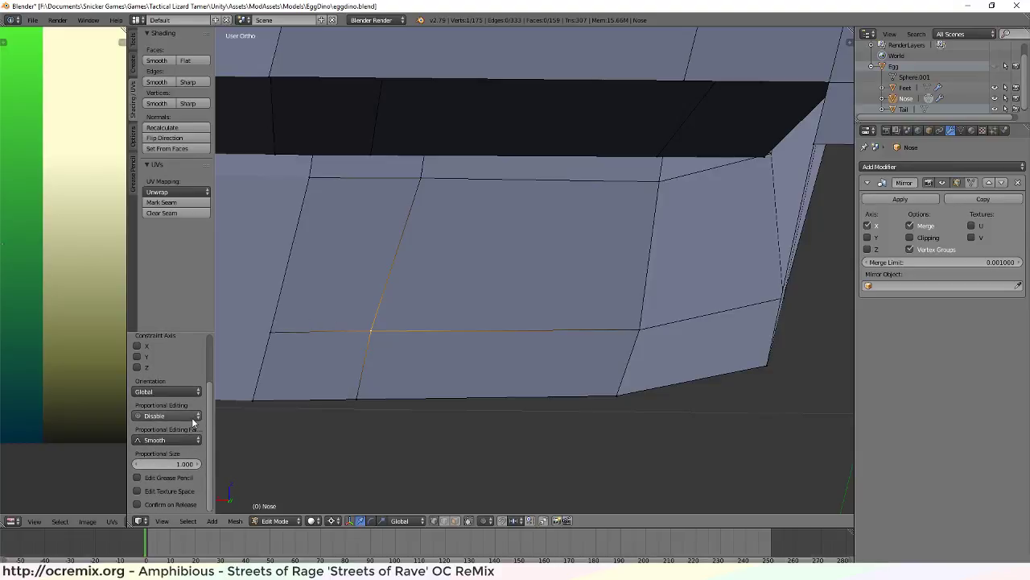
pyautogui.scroll(3, 192, 421)
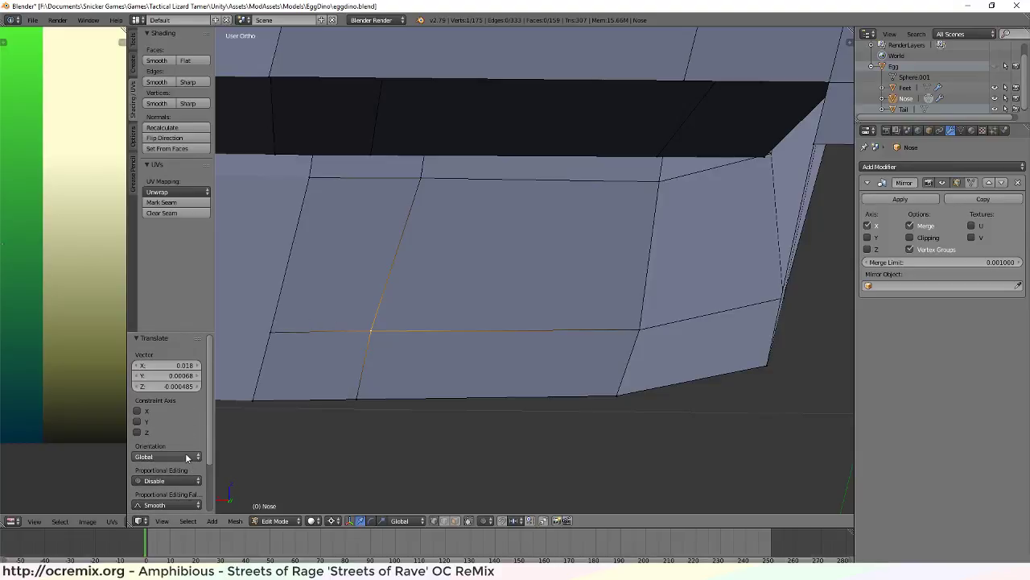
# Keep transform orientation Global and consult the 'Axis thing gone?' forum thread
pyautogui.click(185, 454)
pyautogui.click(190, 455)
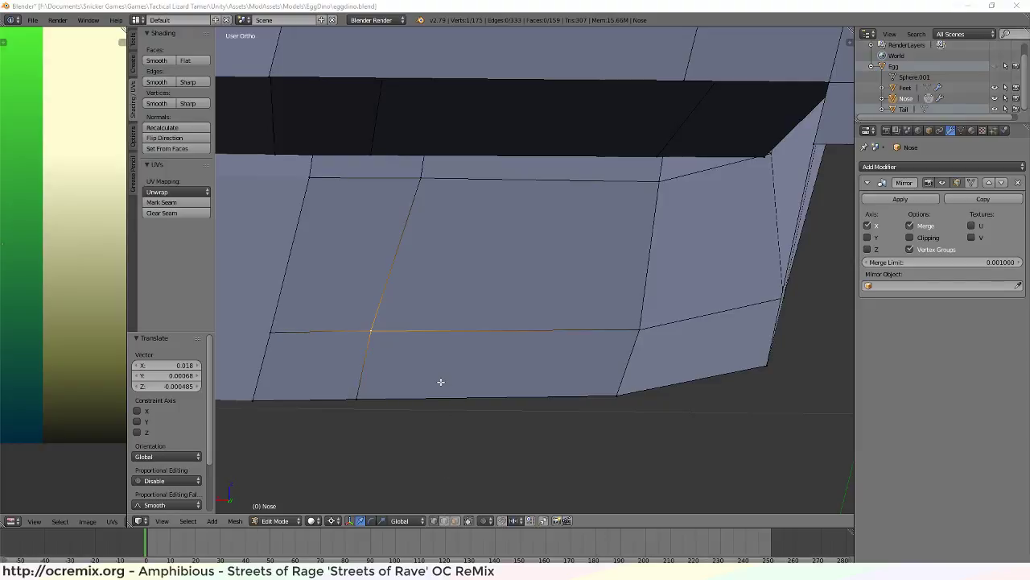
pyautogui.scroll(-2, 508, 398)
pyautogui.scroll(1, 507, 398)
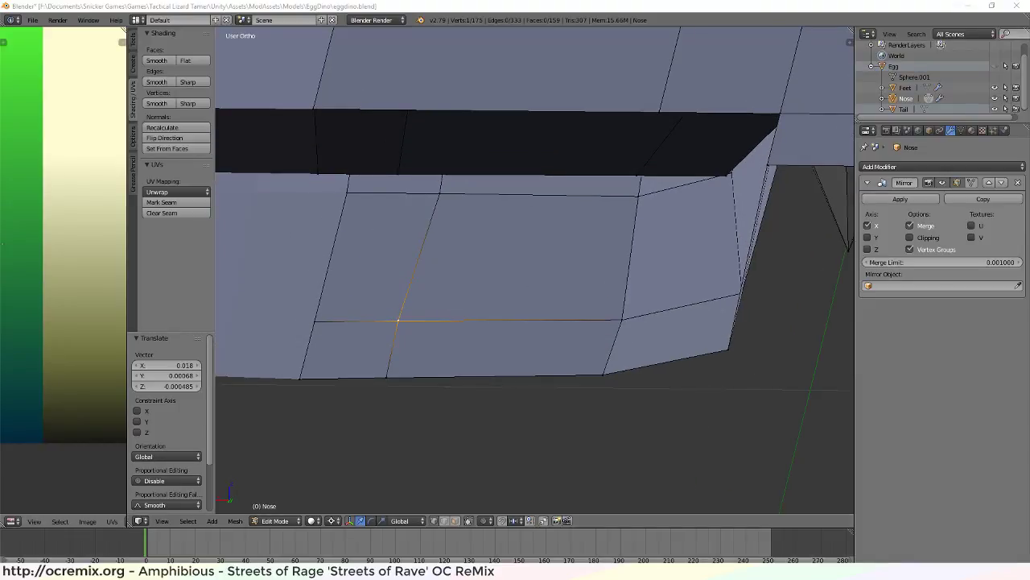
pyautogui.hotkey('alt', 'Tab')
pyautogui.hotkey('ctrl', 'Tab')
pyautogui.hotkey('ctrl', 'Tab')
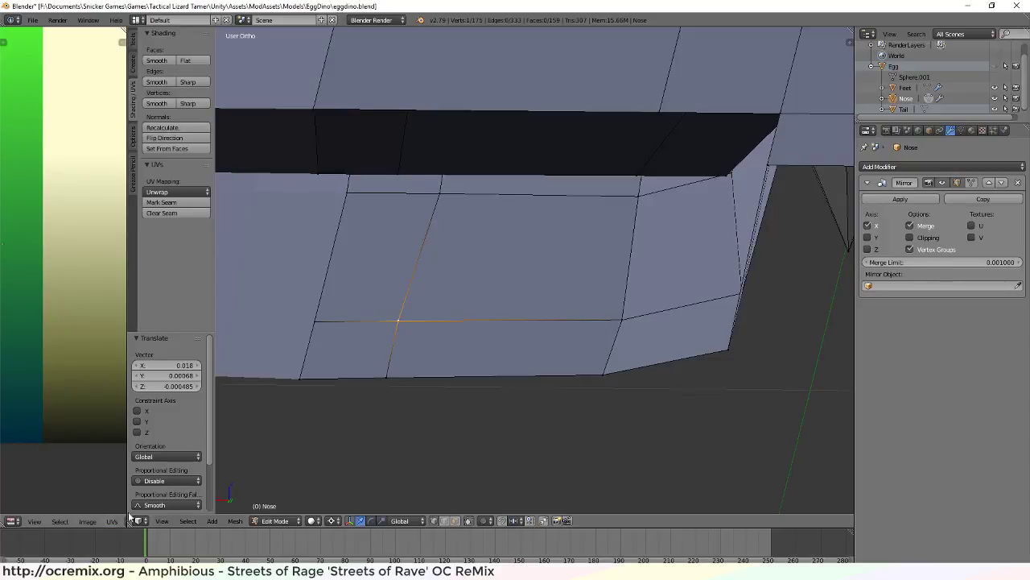
# Set the pivot point to Bounding Box Center and slide the selected vertex along X
pyautogui.click(330, 521)
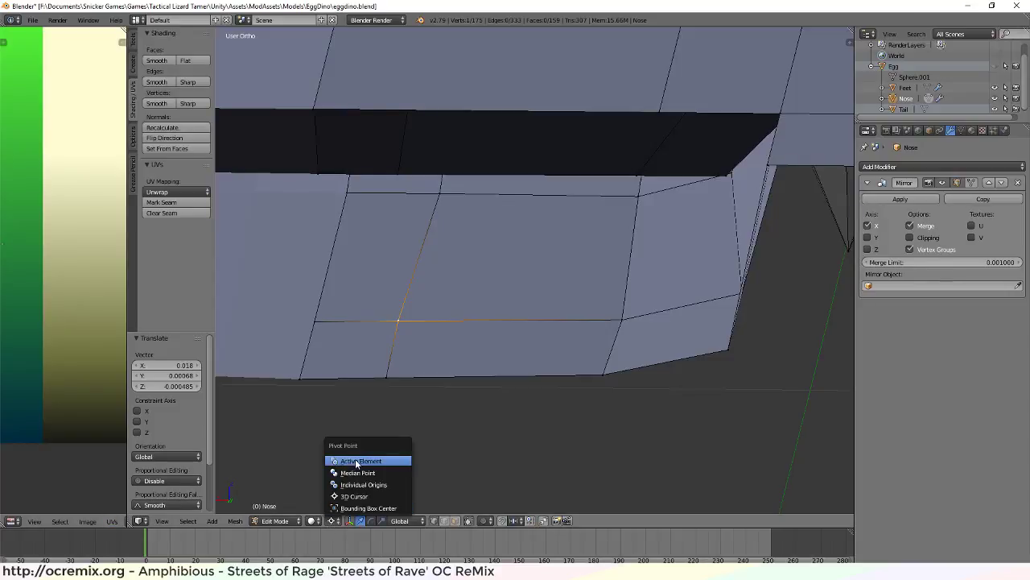
pyautogui.click(371, 508)
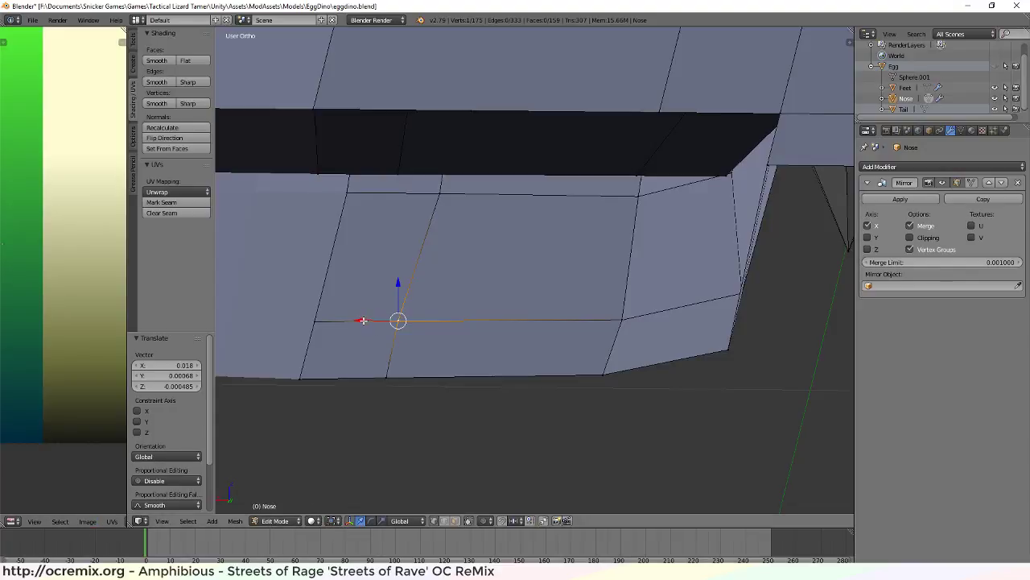
pyautogui.moveTo(363, 321); pyautogui.dragTo(376, 319)
pyautogui.moveTo(375, 340); pyautogui.dragTo(395, 352, button='middle')
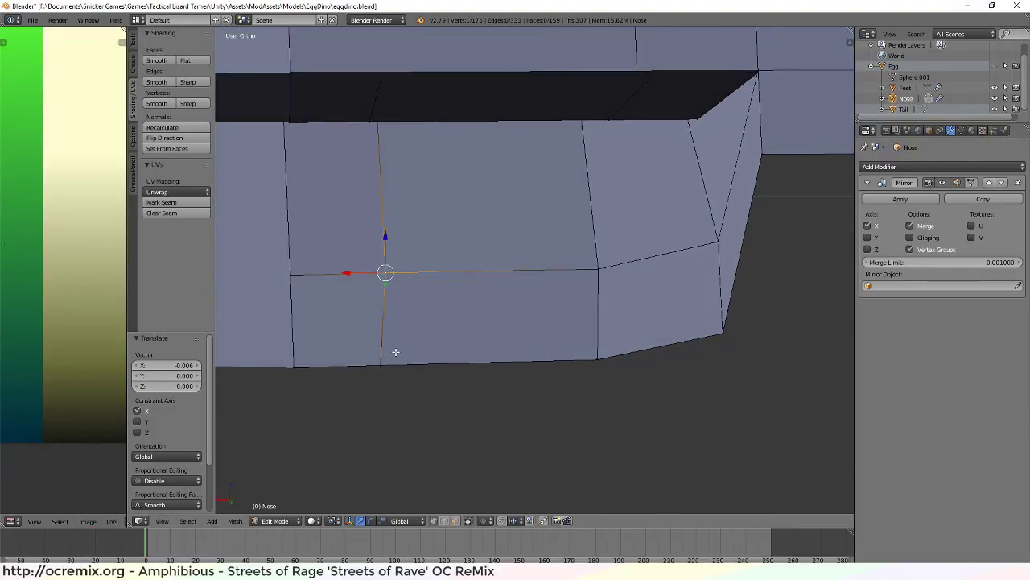
# Slide two bottom jaw vertices right along X so they line up with the mouth
pyautogui.rightClick(382, 364)
pyautogui.moveTo(345, 368); pyautogui.dragTo(356, 368)
pyautogui.rightClick(599, 359)
pyautogui.moveTo(566, 360); pyautogui.dragTo(582, 359)
pyautogui.moveTo(671, 355); pyautogui.dragTo(640, 314, button='middle')
pyautogui.moveTo(644, 221); pyautogui.dragTo(437, 227, button='middle')
# Select the entire nose mesh with Ctrl+L, then deselect everything
pyautogui.hotkey('ctrl', 'l')
pyautogui.scroll(4, 393, 283)
pyautogui.moveTo(400, 324); pyautogui.dragTo(387, 346, button='middle')
pyautogui.press('a')
pyautogui.moveTo(391, 309); pyautogui.dragTo(557, 283, button='middle')
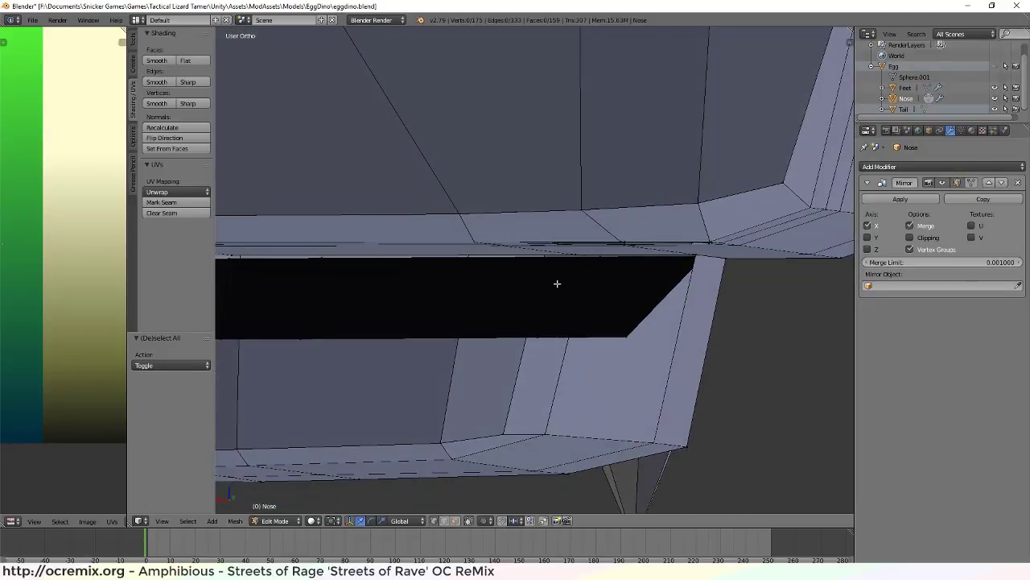
# Select the mouth's corner vertex and inspect the nose from lower and frontal angles
pyautogui.rightClick(626, 337)
pyautogui.moveTo(552, 356); pyautogui.dragTo(591, 354, button='middle')
pyautogui.moveTo(481, 303); pyautogui.dragTo(503, 258, button='middle')
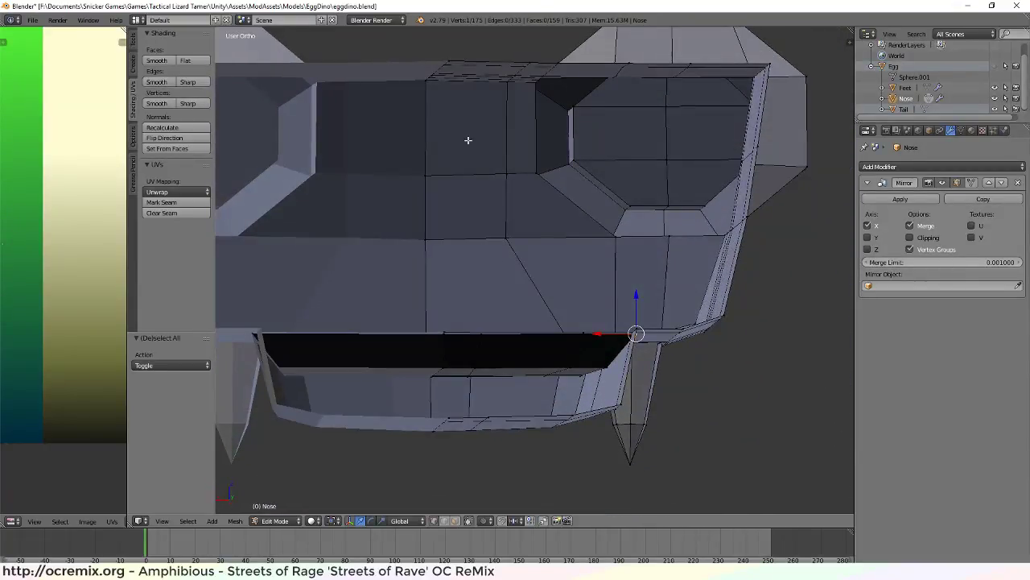
pyautogui.scroll(-4, 474, 233)
pyautogui.scroll(6, 476, 223)
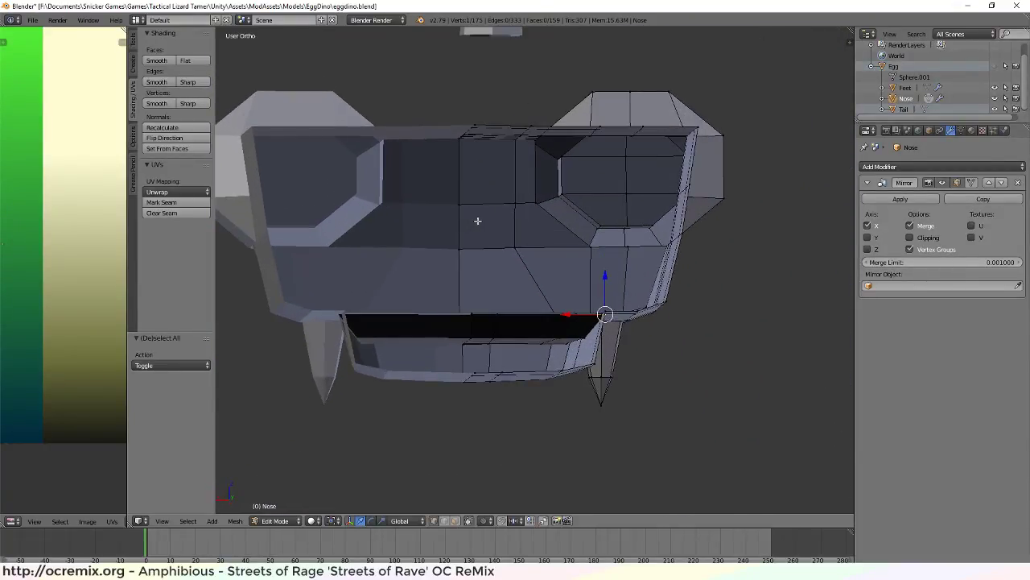
pyautogui.scroll(-1, 478, 206)
pyautogui.moveTo(474, 161); pyautogui.dragTo(468, 186, button='middle')
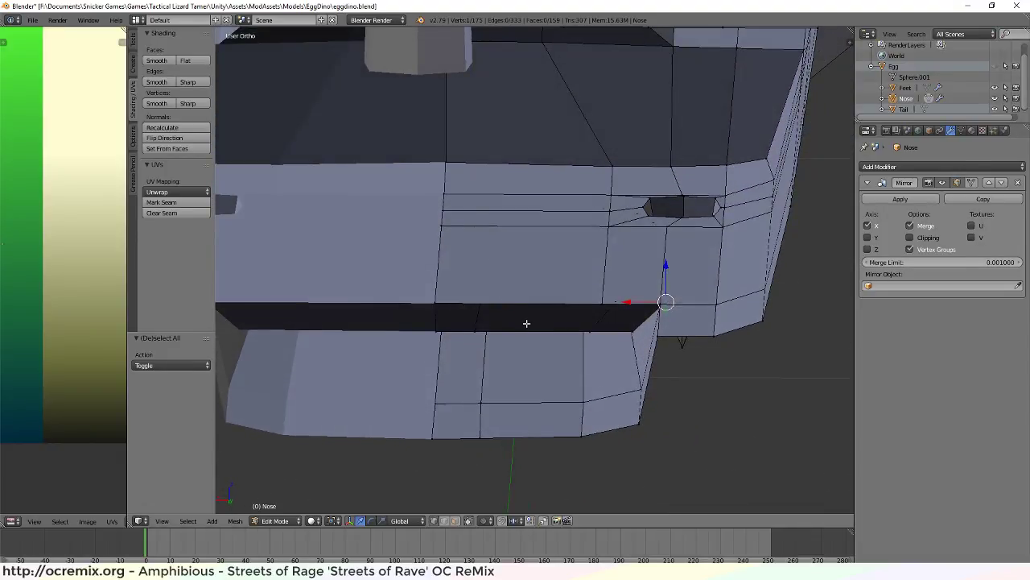
# Cut a new edge loop just above the mouth, slid by -0.013
pyautogui.hotkey('ctrl', 'r')
pyautogui.click(511, 300)
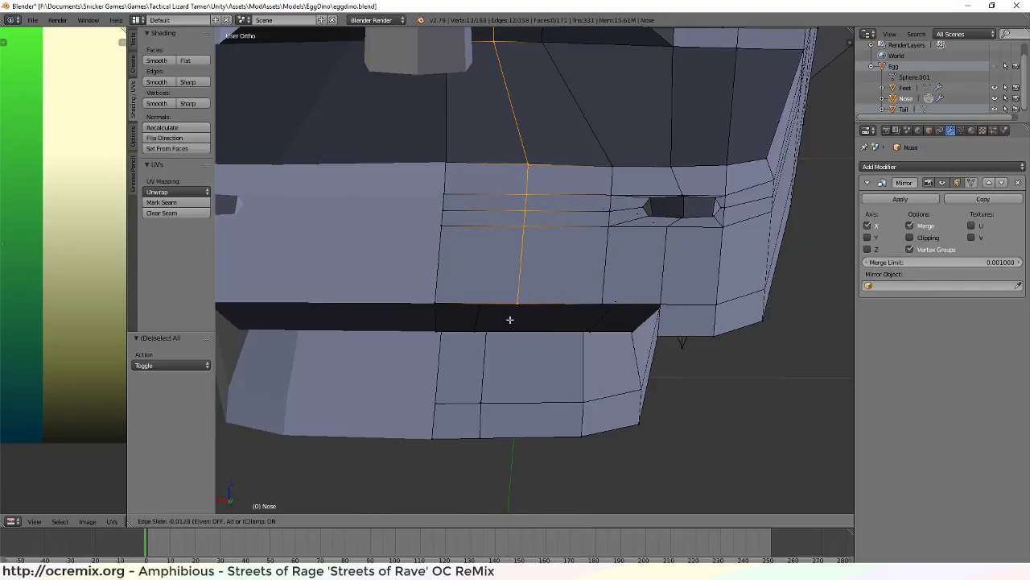
pyautogui.click(509, 319)
pyautogui.moveTo(508, 338); pyautogui.dragTo(525, 323, button='middle')
# Pick vertices along the mouth edge and inspect the new loop from side and front
pyautogui.rightClick(464, 368)
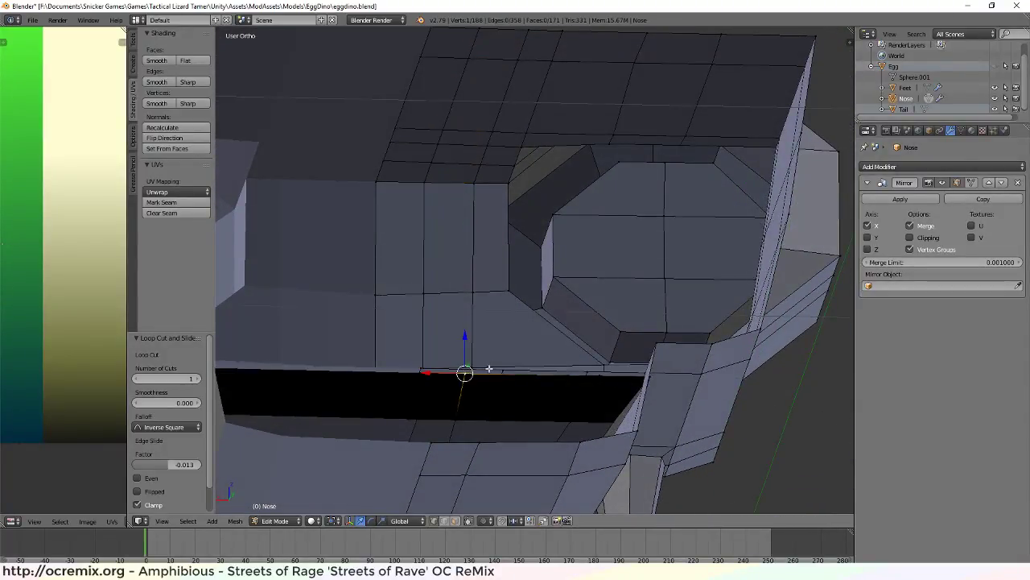
pyautogui.moveTo(465, 367); pyautogui.dragTo(477, 380, button='middle')
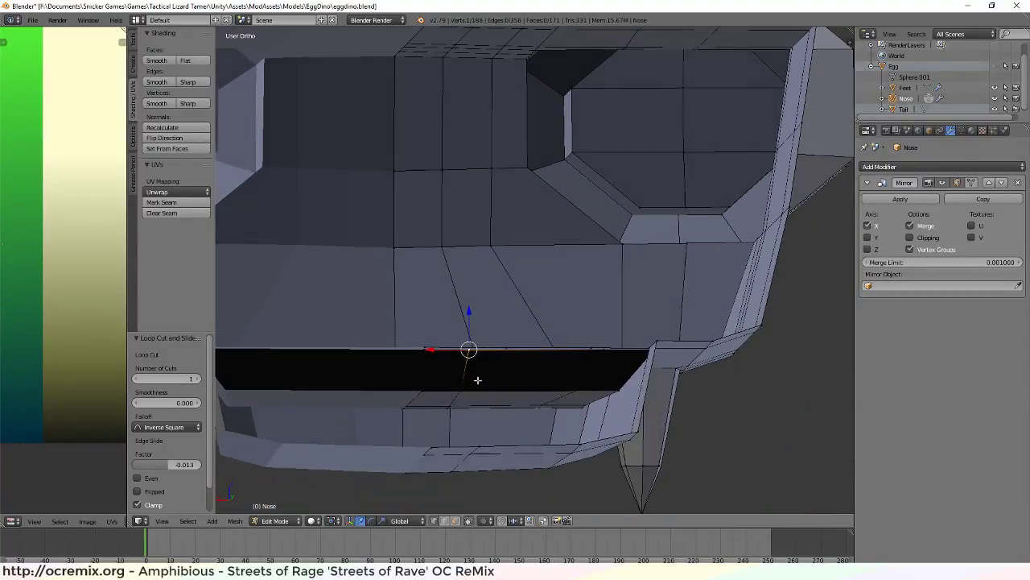
pyautogui.rightClick(425, 345)
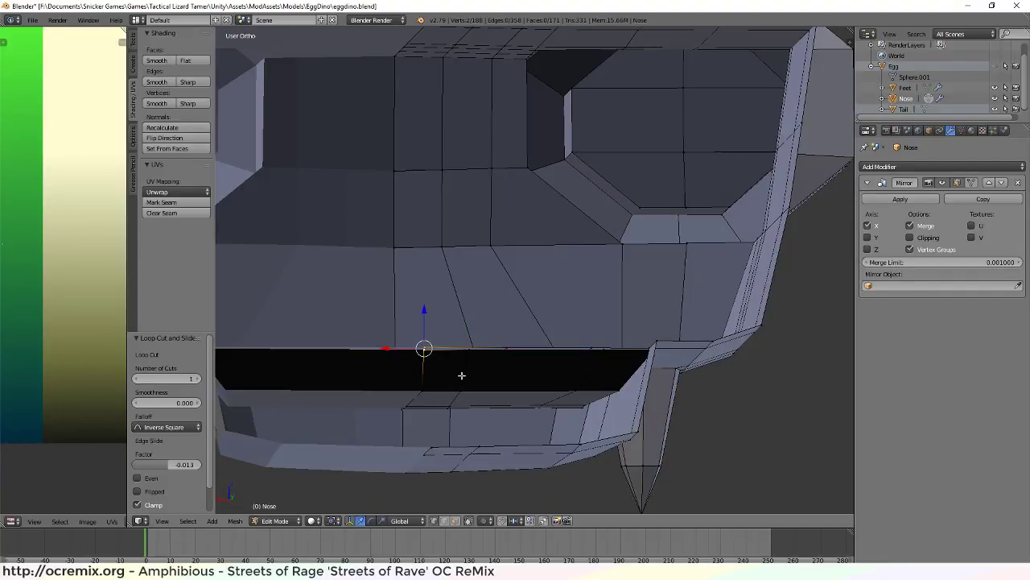
pyautogui.moveTo(511, 380); pyautogui.dragTo(662, 372, button='middle')
pyautogui.moveTo(768, 351); pyautogui.dragTo(596, 408, button='middle')
pyautogui.scroll(8, 599, 326)
pyautogui.moveTo(467, 413); pyautogui.dragTo(500, 397, button='middle')
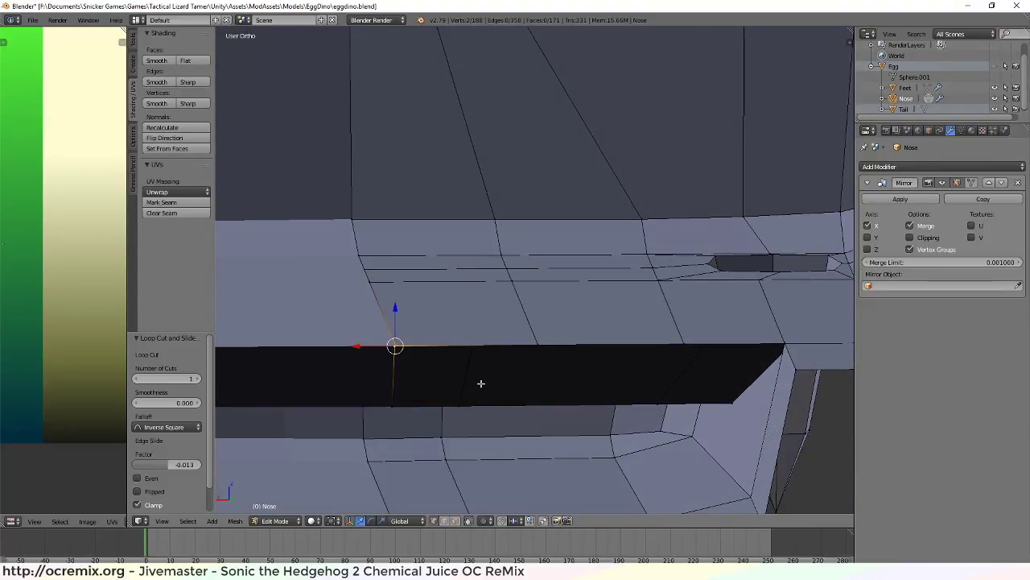
# Merge the first two mouth-edge vertex pairs with Alt+M At First
pyautogui.hotkey('alt', 'm')
pyautogui.click(478, 371)
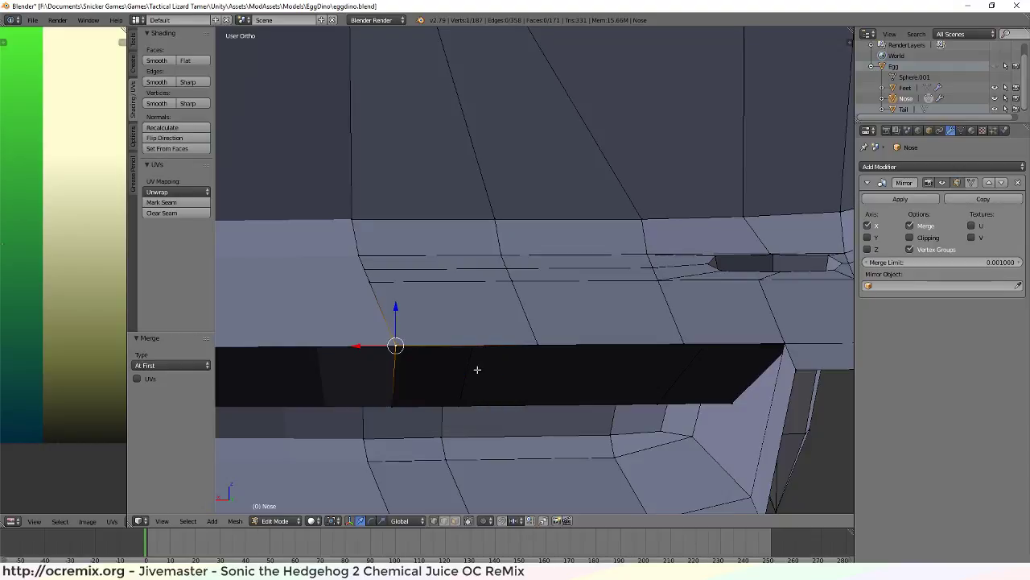
pyautogui.moveTo(475, 368)
pyautogui.mouseDown(button='middle')
pyautogui.moveTo(516, 370)
pyautogui.moveTo(492, 367)
pyautogui.mouseUp(button='middle')
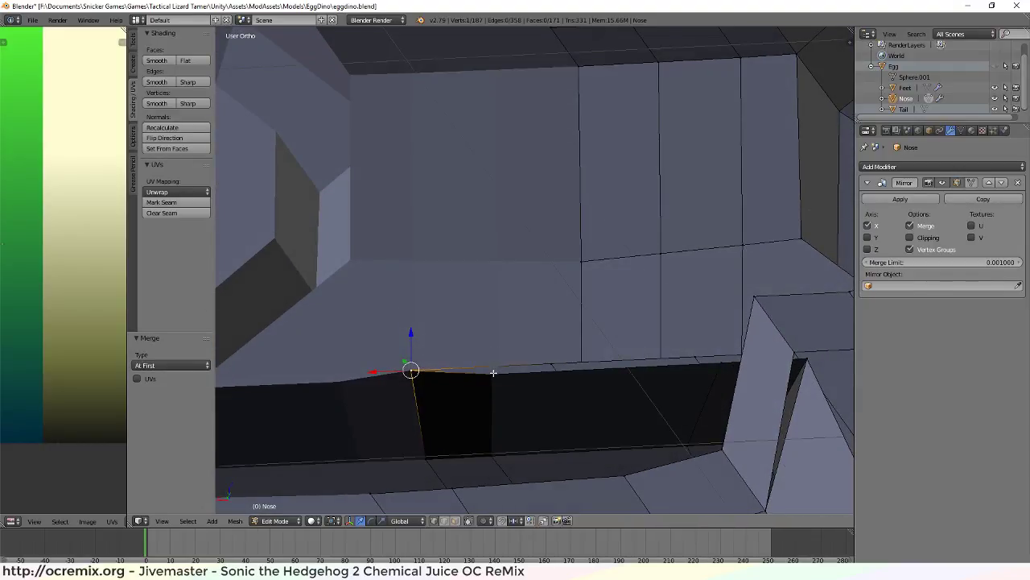
pyautogui.rightClick(493, 372)
pyautogui.rightClick(555, 365)
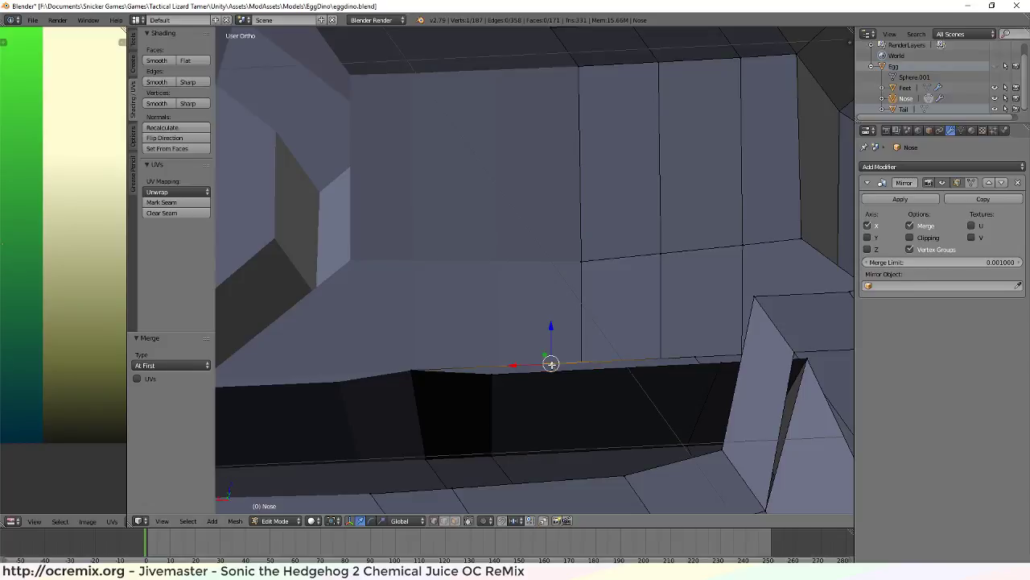
pyautogui.keyDown('shift'); pyautogui.rightClick(493, 375); pyautogui.keyUp('shift')
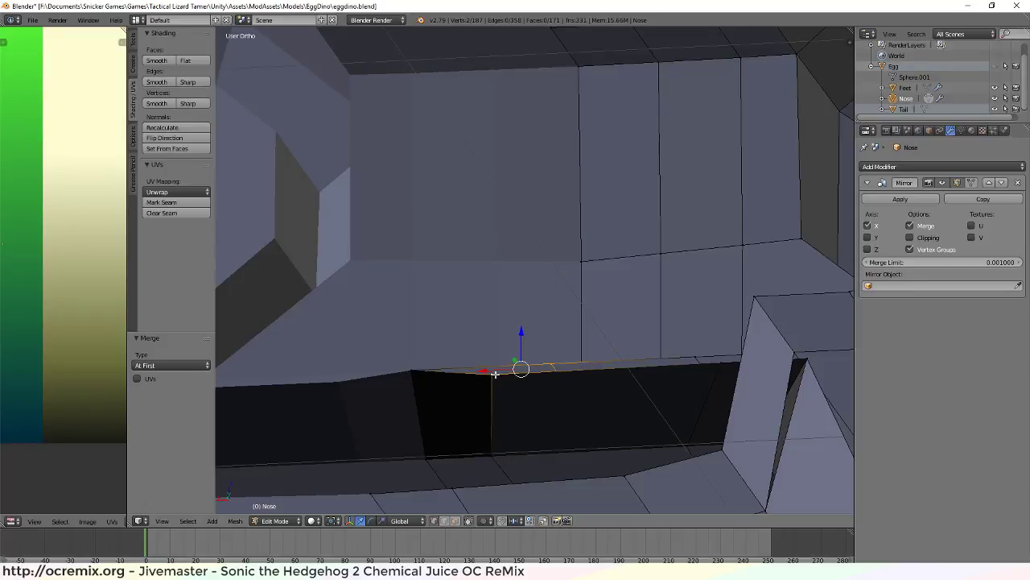
pyautogui.hotkey('alt', 'm')
pyautogui.click(498, 375)
# Merge two more vertex pairs further along the mouth At First, leaving 184 vertices
pyautogui.moveTo(596, 379); pyautogui.dragTo(684, 368, button='middle')
pyautogui.rightClick(707, 355)
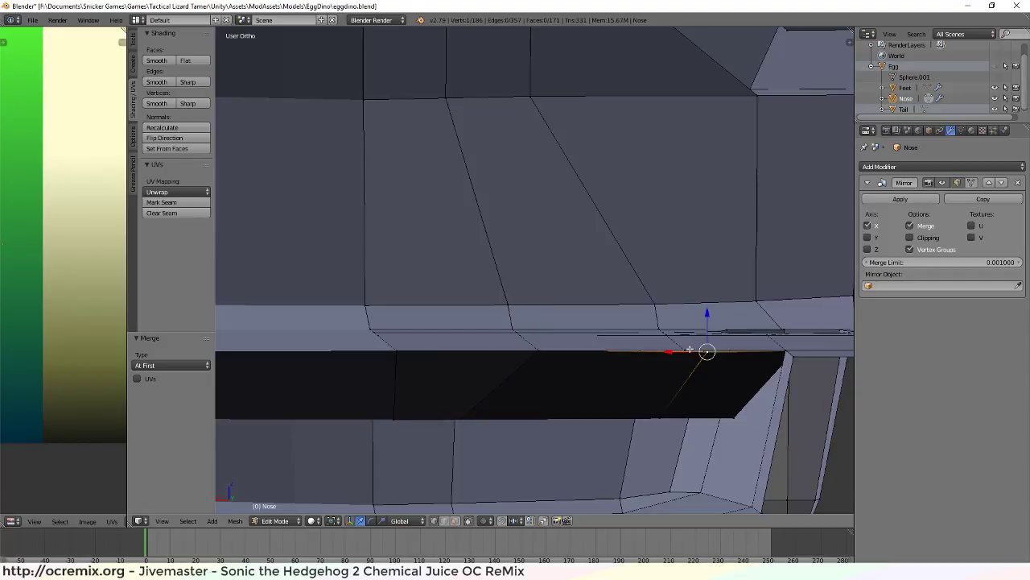
pyautogui.keyDown('shift'); pyautogui.rightClick(688, 349); pyautogui.keyUp('shift')
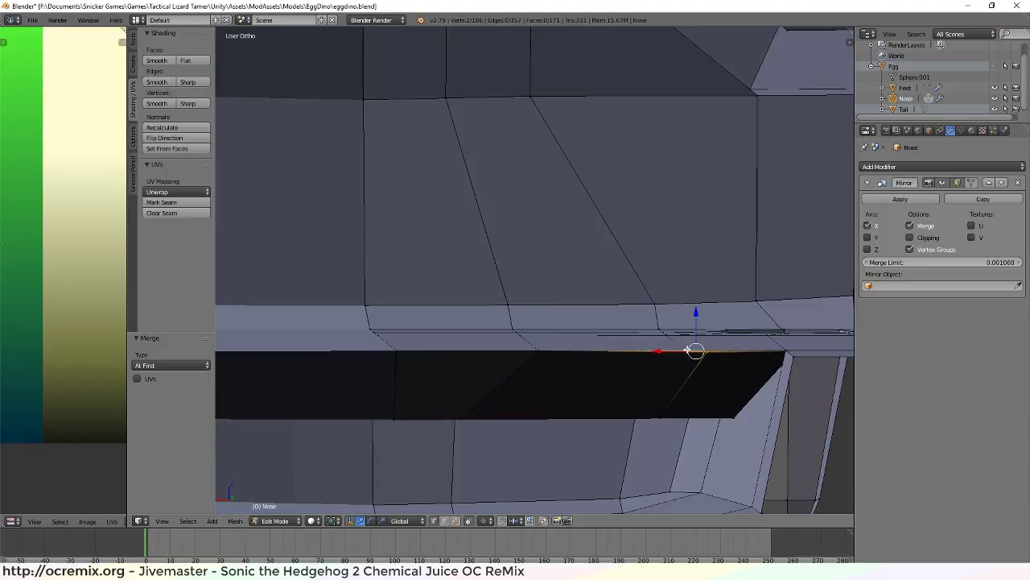
pyautogui.hotkey('alt', 'm')
pyautogui.click(660, 395)
pyautogui.moveTo(706, 361)
pyautogui.mouseDown(button='middle')
pyautogui.moveTo(757, 359)
pyautogui.moveTo(736, 367)
pyautogui.moveTo(720, 414)
pyautogui.moveTo(708, 359)
pyautogui.mouseUp(button='middle')
pyautogui.rightClick(733, 366)
pyautogui.keyDown('shift'); pyautogui.rightClick(681, 328); pyautogui.keyUp('shift')
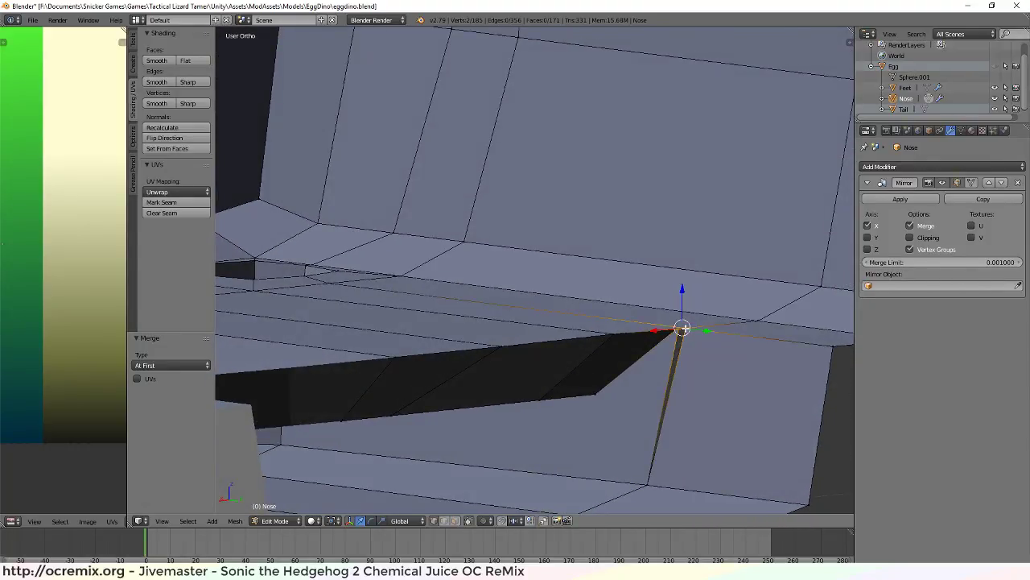
pyautogui.hotkey('alt', 'm')
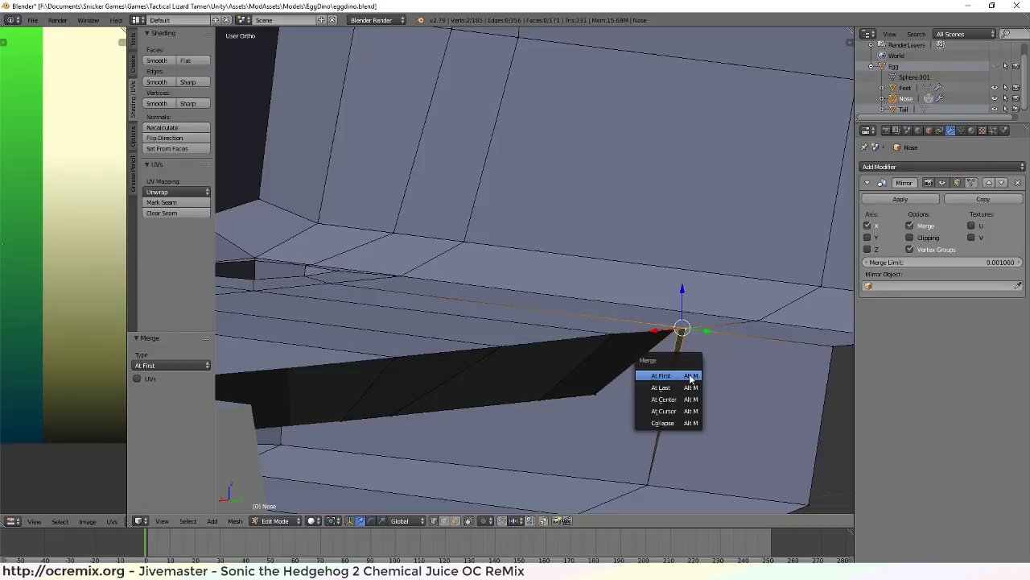
pyautogui.click(689, 376)
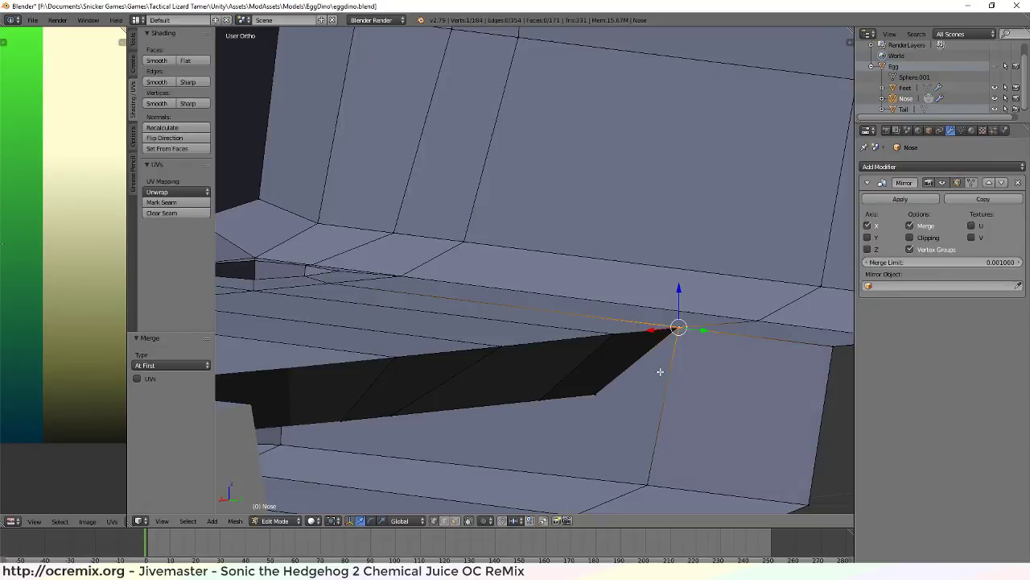
pyautogui.moveTo(660, 372); pyautogui.dragTo(685, 376, button='middle')
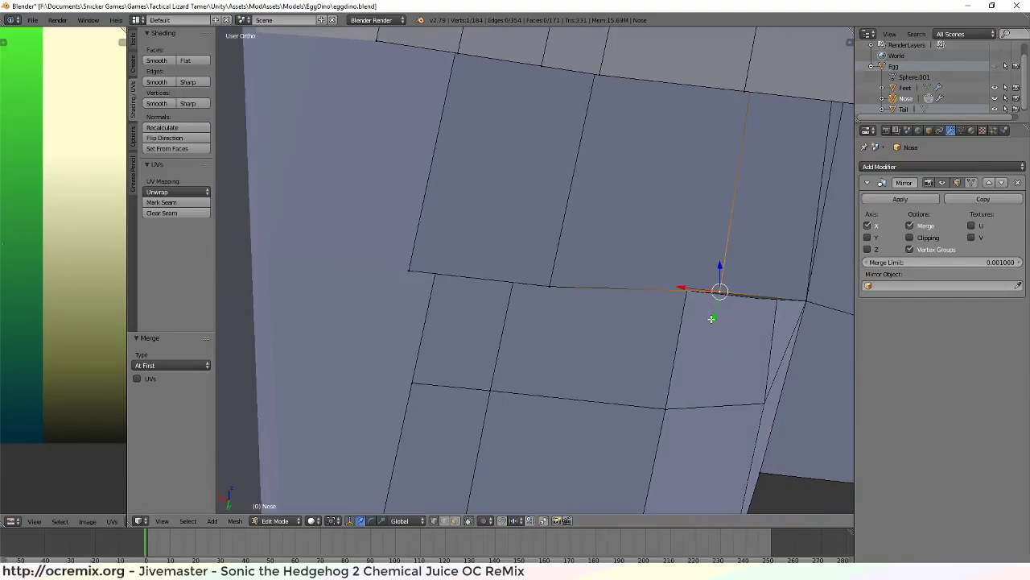
# Nudge the merged mouth vertex slightly along Y and view the mouth from below
pyautogui.moveTo(712, 319); pyautogui.dragTo(709, 322)
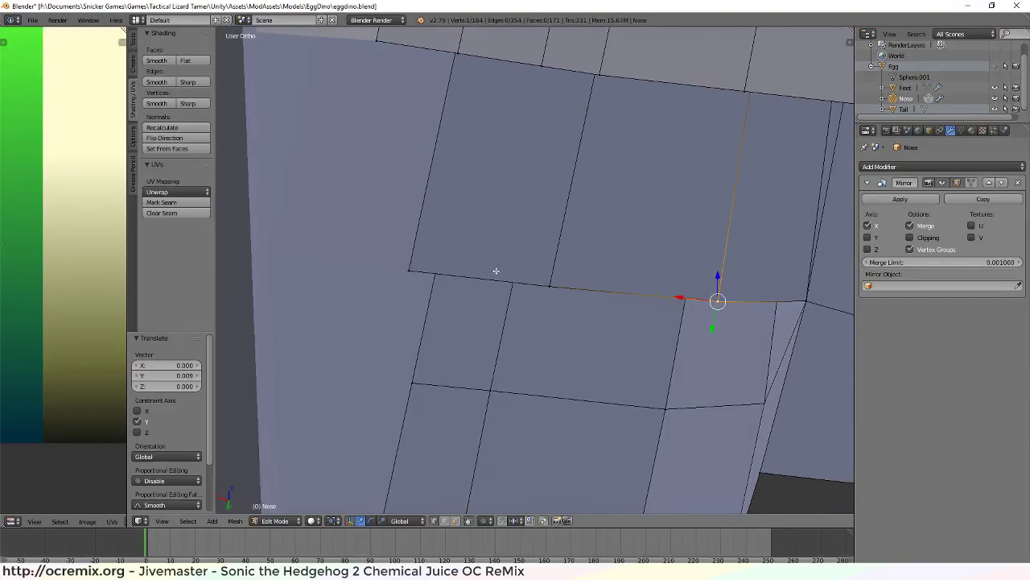
pyautogui.moveTo(537, 296); pyautogui.dragTo(556, 239, button='middle')
pyautogui.scroll(-2, 556, 239)
pyautogui.scroll(-4, 573, 299)
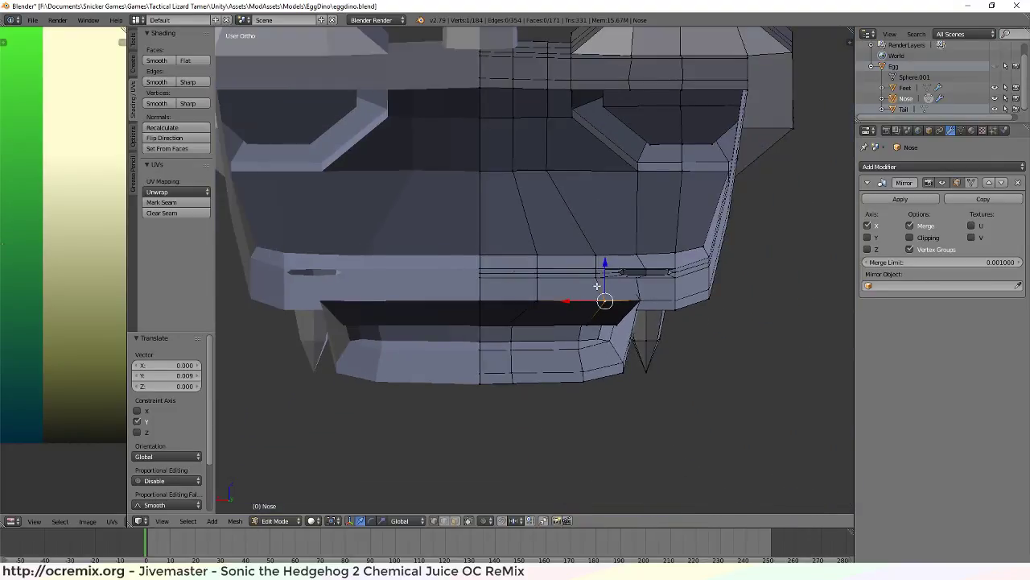
pyautogui.scroll(2, 590, 300)
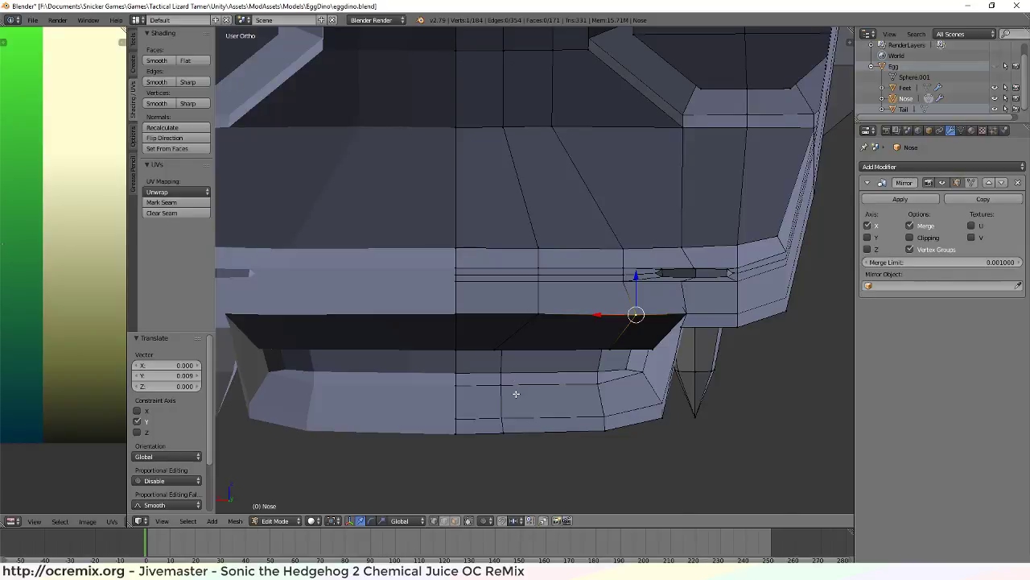
pyautogui.moveTo(516, 393)
pyautogui.mouseDown(button='middle')
pyautogui.moveTo(524, 359)
pyautogui.moveTo(521, 376)
pyautogui.mouseUp(button='middle')
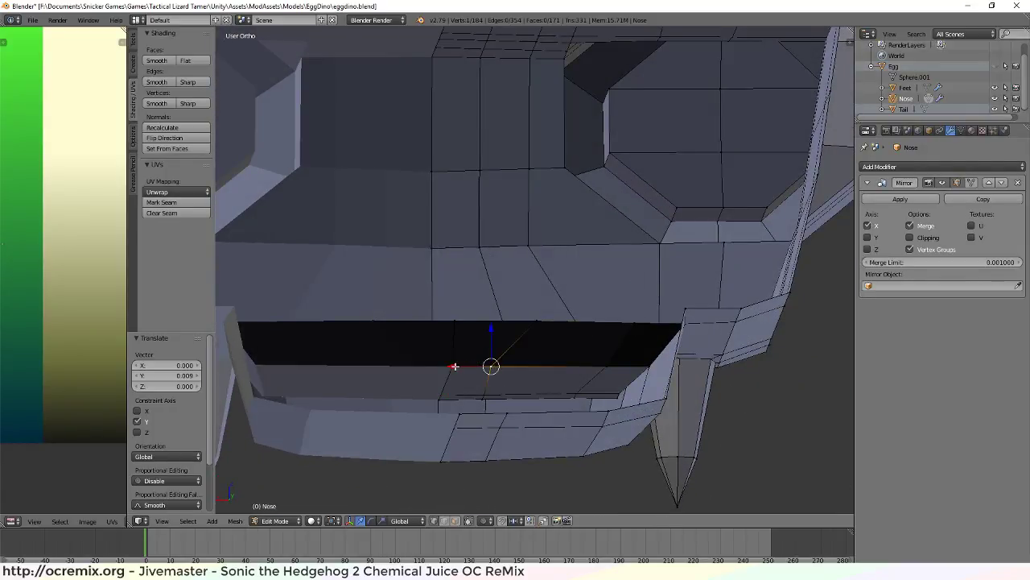
# Shift the vertex 0.030 along negative X to align it with its neighbours
pyautogui.moveTo(455, 367); pyautogui.dragTo(476, 396)
pyautogui.moveTo(476, 396); pyautogui.dragTo(481, 431, button='middle')
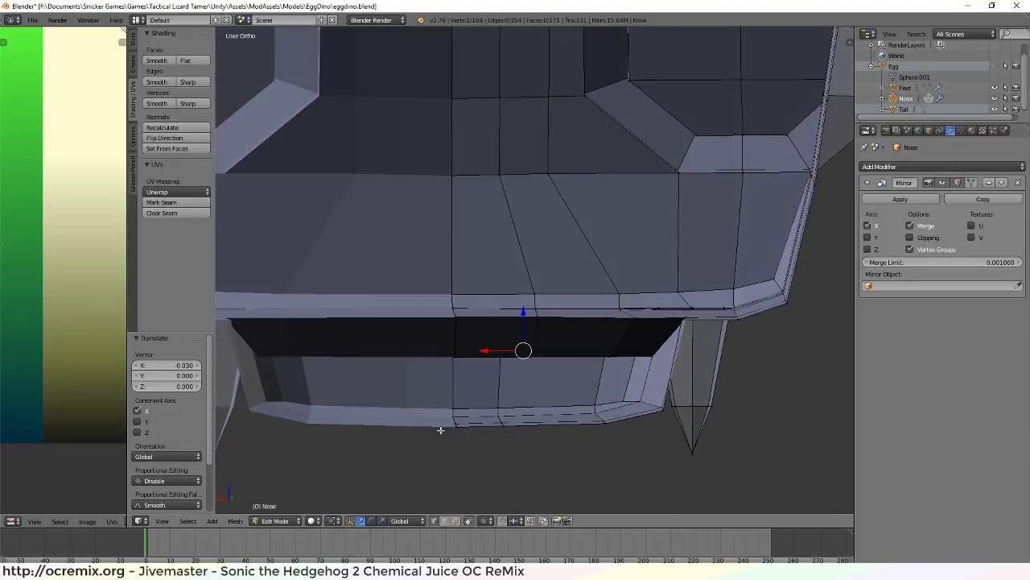
pyautogui.moveTo(518, 392)
pyautogui.mouseDown(button='middle')
pyautogui.moveTo(507, 400)
pyautogui.moveTo(510, 386)
pyautogui.moveTo(511, 407)
pyautogui.moveTo(509, 390)
pyautogui.mouseUp(button='middle')
pyautogui.press('g')
pyautogui.press('x')
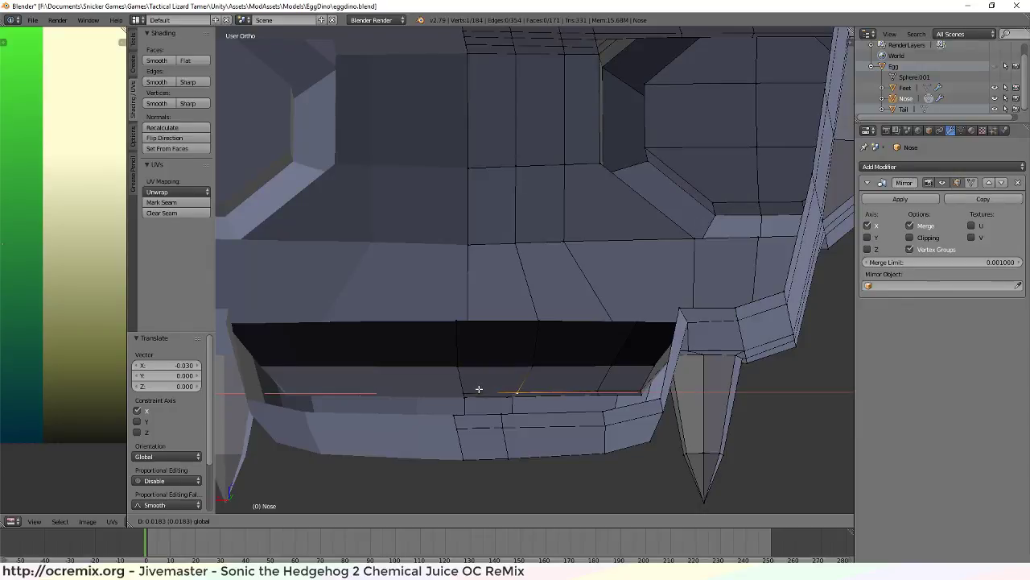
pyautogui.click(474, 389)
pyautogui.moveTo(475, 389); pyautogui.dragTo(645, 336, button='middle')
# Lower the lower-jaw vertex along Z, first by 0.069, then to -0.094
pyautogui.moveTo(759, 328); pyautogui.dragTo(674, 331, button='middle')
pyautogui.scroll(3, 748, 346)
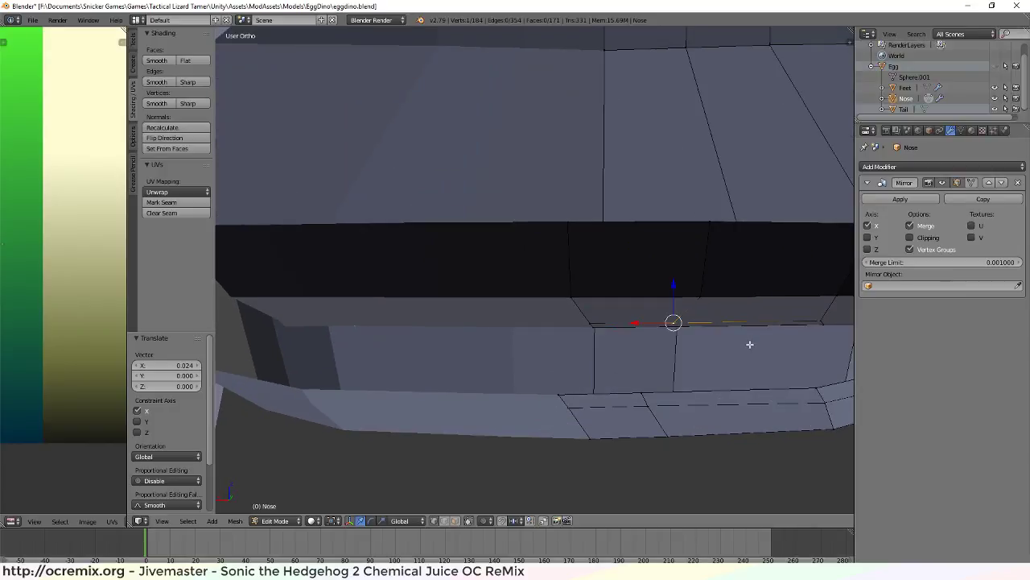
pyautogui.moveTo(741, 354); pyautogui.dragTo(528, 349, button='middle')
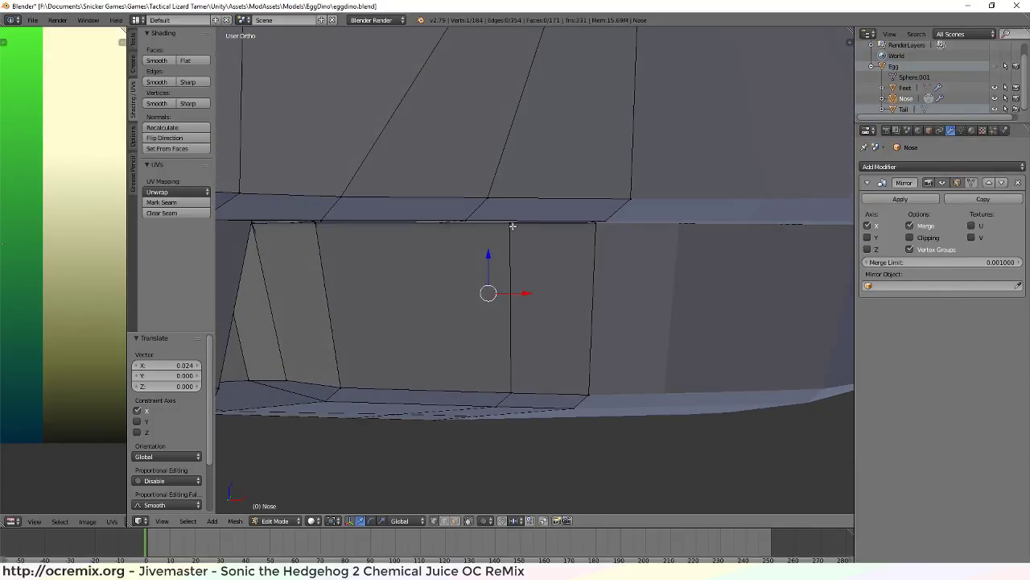
pyautogui.press('g')
pyautogui.press('z')
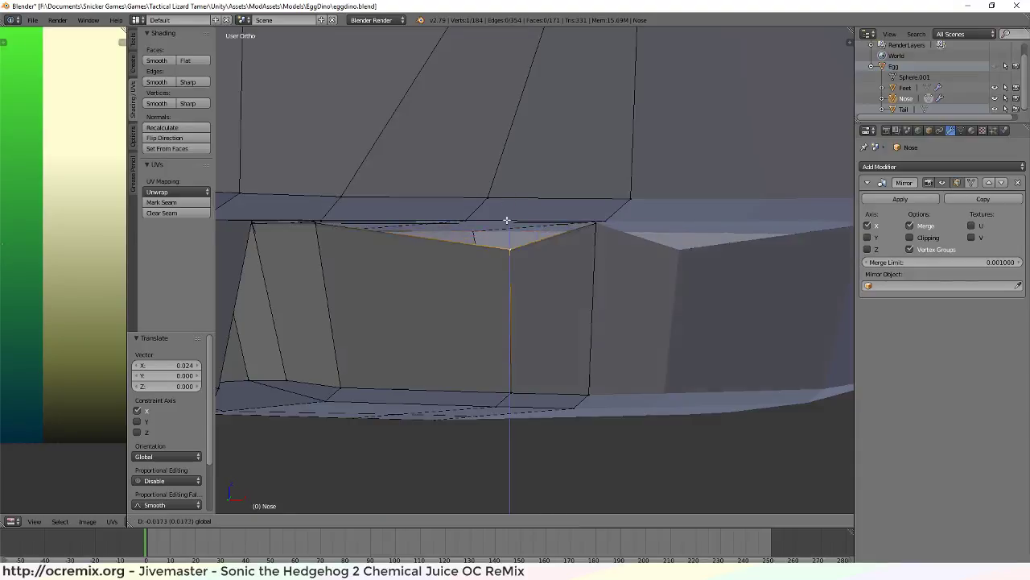
pyautogui.click(509, 296)
pyautogui.moveTo(509, 296); pyautogui.dragTo(581, 319, button='middle')
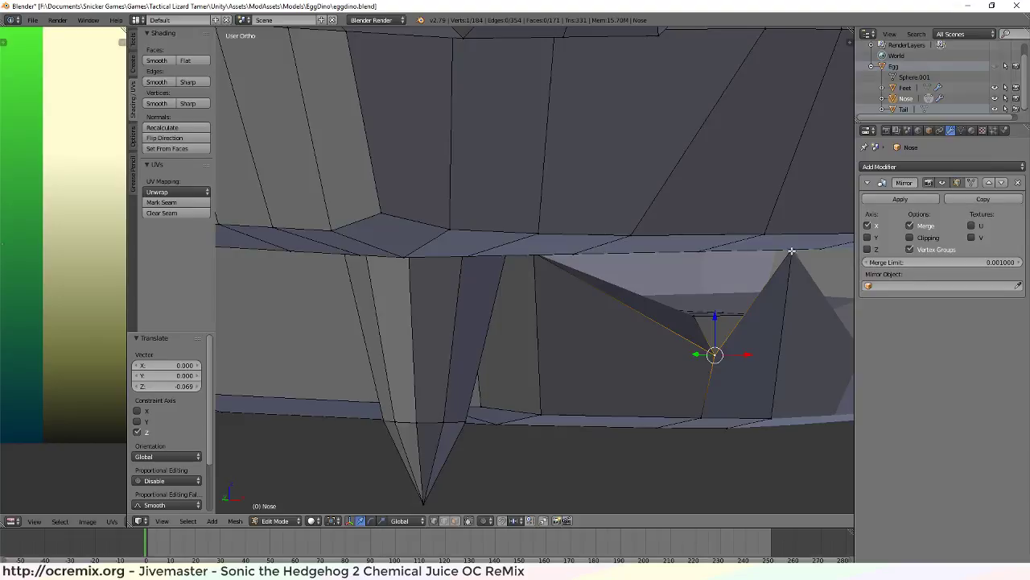
pyautogui.moveTo(799, 302); pyautogui.dragTo(762, 300, button='middle')
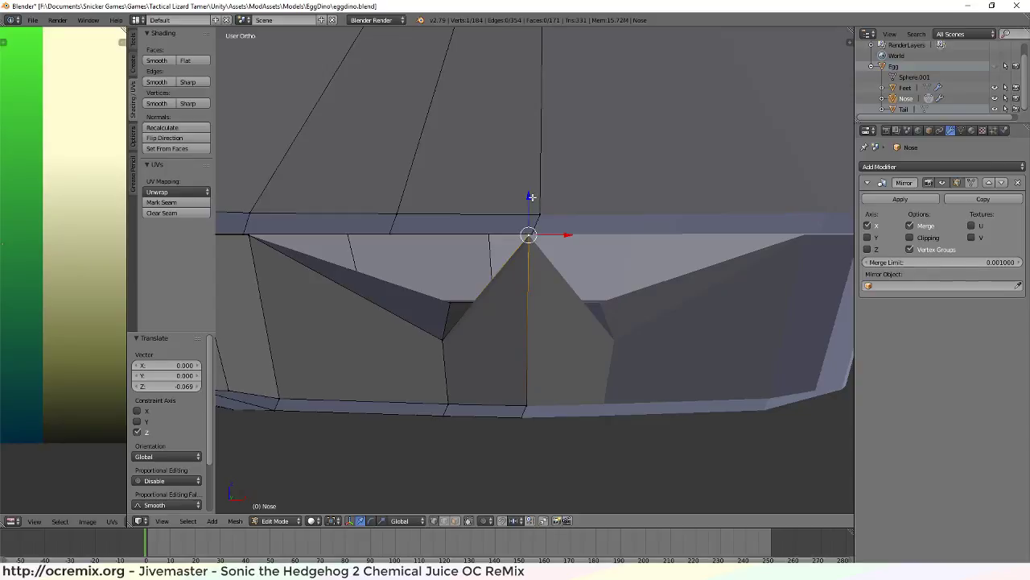
pyautogui.moveTo(531, 196); pyautogui.dragTo(513, 368)
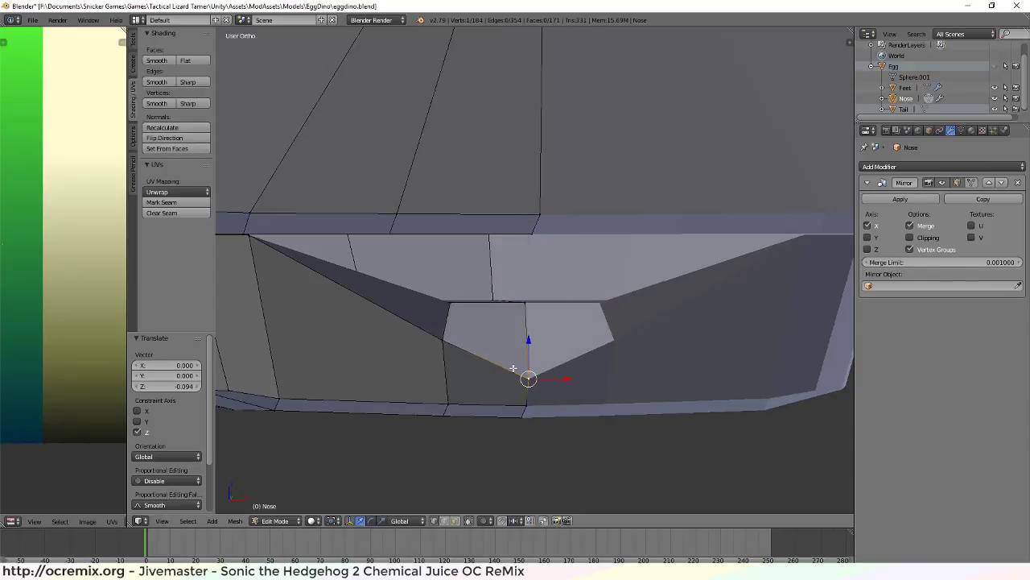
pyautogui.moveTo(512, 368); pyautogui.dragTo(754, 383, button='middle')
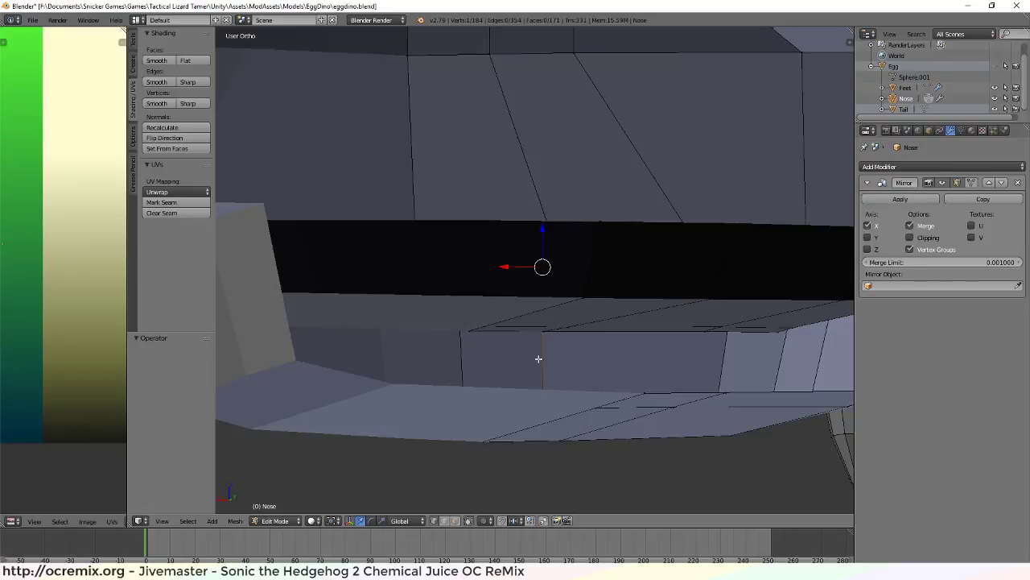
# Orbit around the nose mesh to view the mouth from the front and below
pyautogui.moveTo(538, 359); pyautogui.dragTo(700, 367, button='middle')
pyautogui.scroll(-3, 700, 367)
pyautogui.scroll(4, 701, 367)
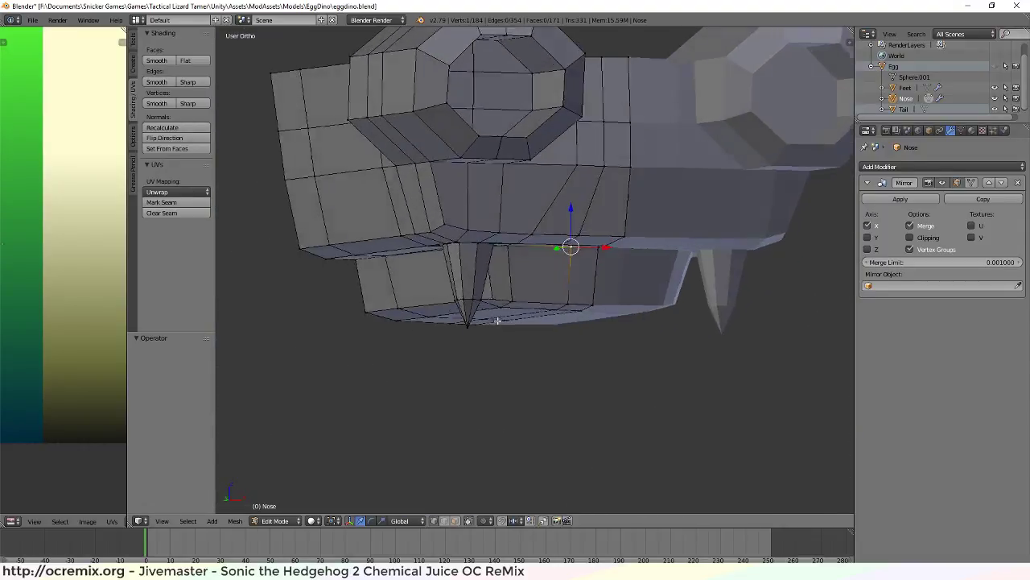
pyautogui.moveTo(497, 320); pyautogui.dragTo(703, 328, button='middle')
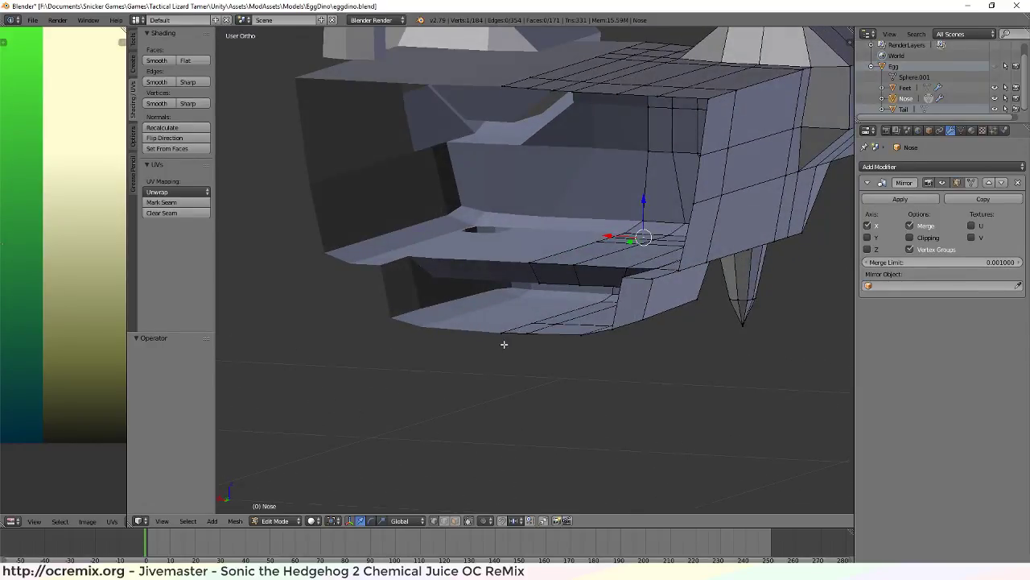
pyautogui.scroll(-3, 565, 309)
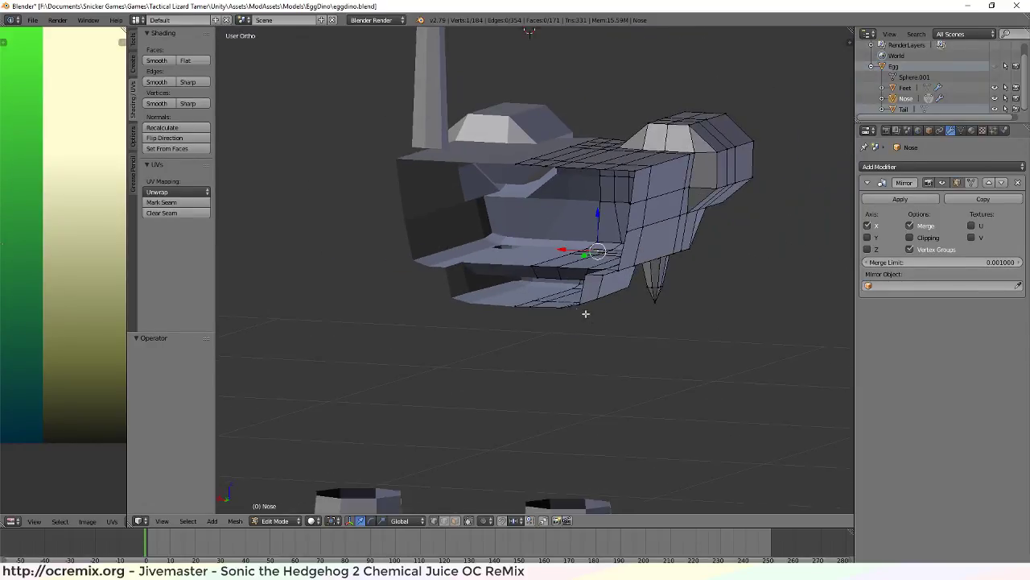
pyautogui.scroll(4, 655, 315)
pyautogui.moveTo(655, 314); pyautogui.dragTo(526, 229, button='middle')
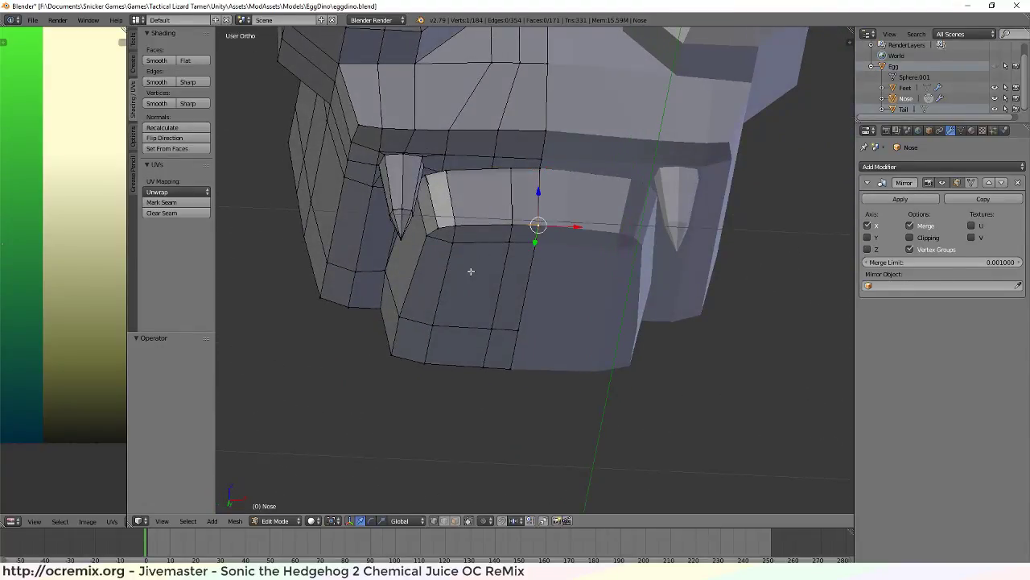
pyautogui.moveTo(471, 271); pyautogui.dragTo(667, 353, button='middle')
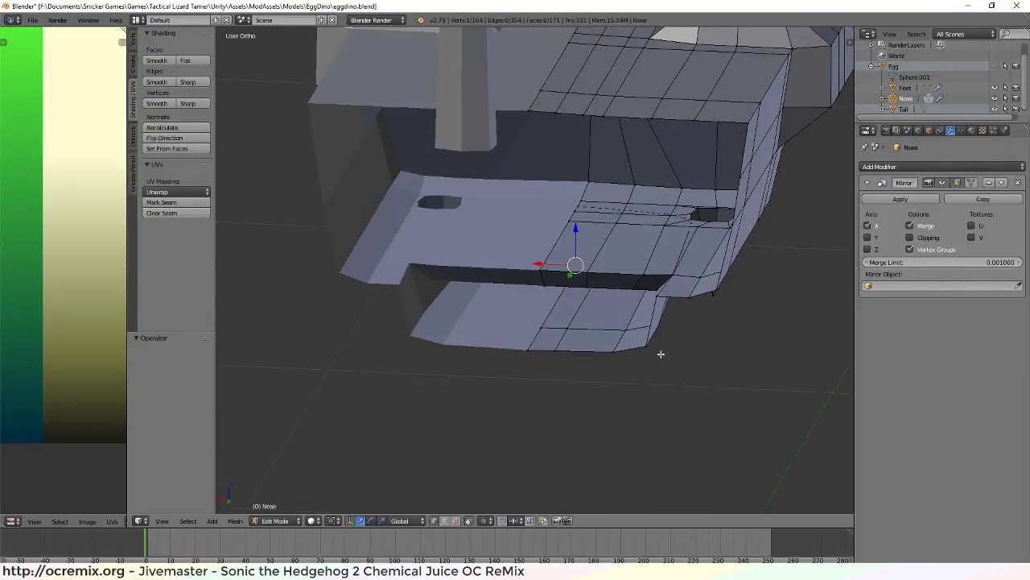
pyautogui.moveTo(678, 361); pyautogui.dragTo(697, 360, button='middle')
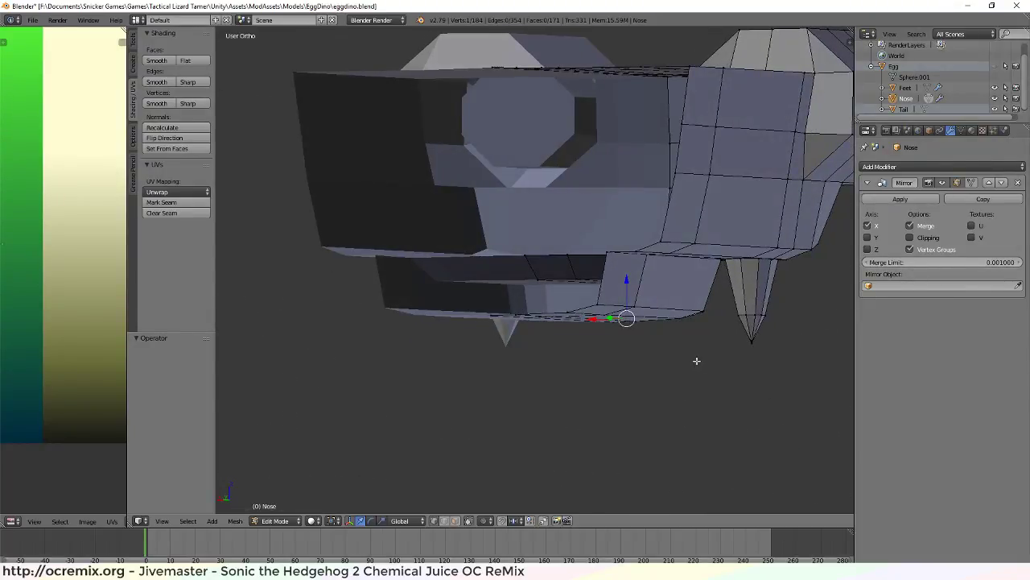
# Switch to perspective view with Numpad 5 and inspect the mouth's underside
pyautogui.press('KP_5')
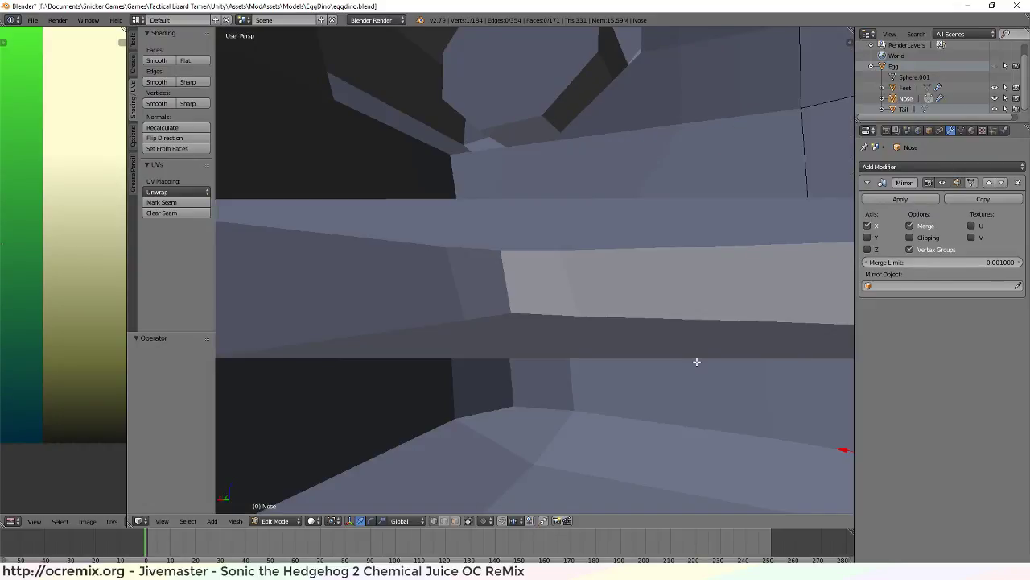
pyautogui.scroll(-8, 697, 361)
pyautogui.scroll(5, 681, 354)
pyautogui.moveTo(681, 354); pyautogui.dragTo(659, 352, button='middle')
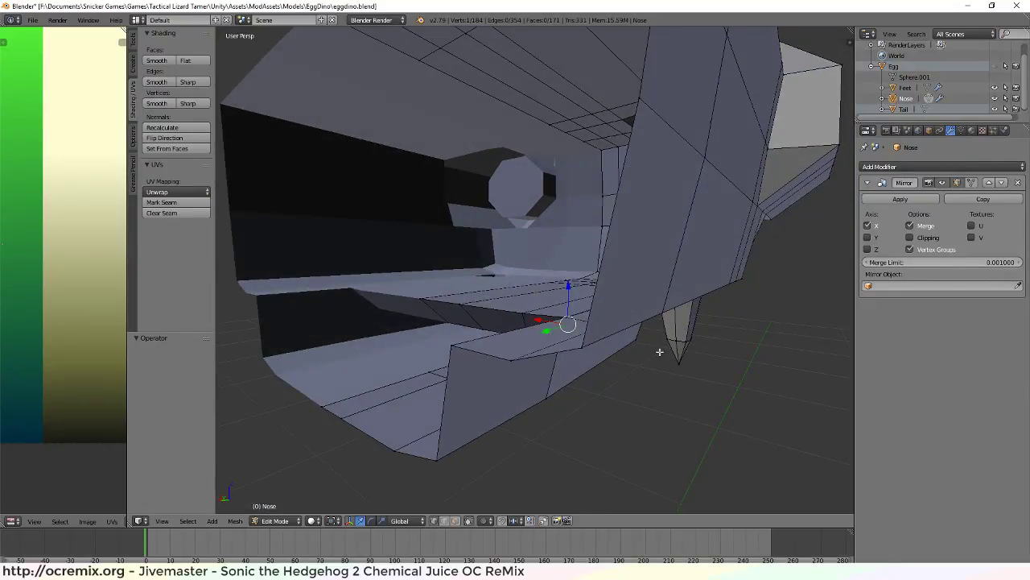
pyautogui.scroll(4, 660, 352)
pyautogui.scroll(-5, 677, 350)
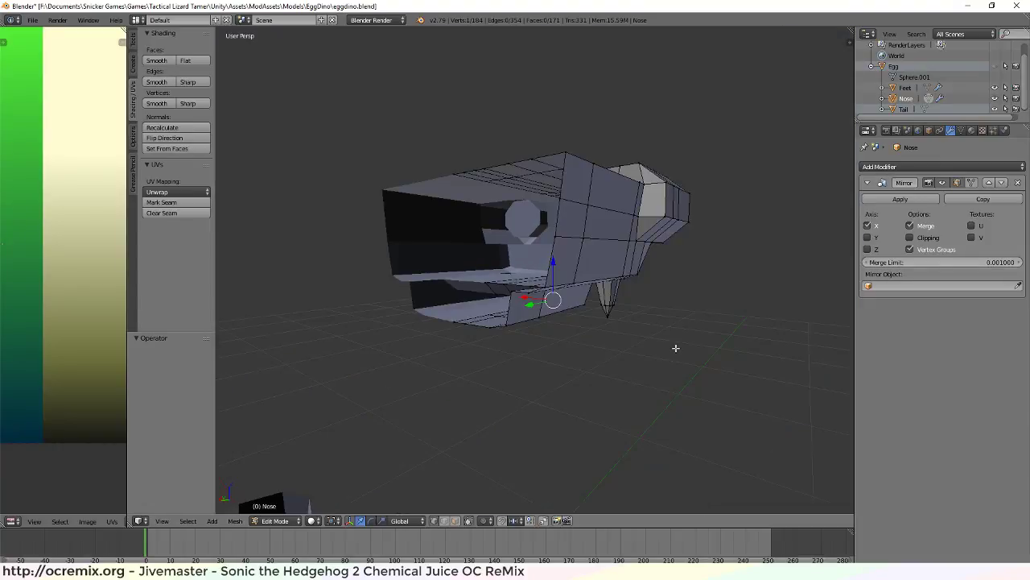
pyautogui.moveTo(674, 350)
pyautogui.mouseDown(button='middle')
pyautogui.moveTo(644, 354)
pyautogui.moveTo(660, 343)
pyautogui.mouseUp(button='middle')
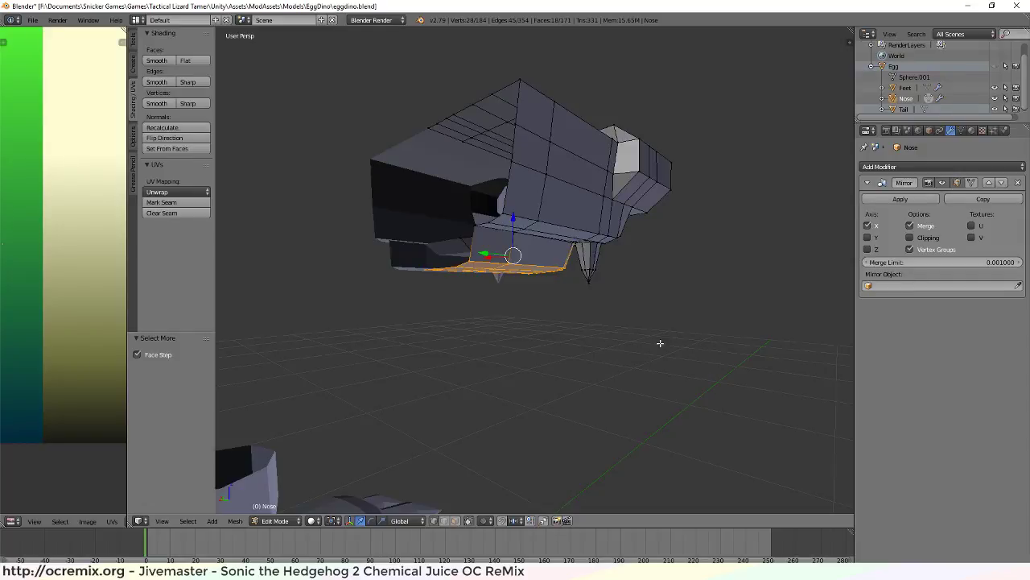
# Drop the selected lower jaw faces 0.233 along Z
pyautogui.moveTo(535, 276); pyautogui.dragTo(637, 283, button='middle')
pyautogui.moveTo(634, 268); pyautogui.dragTo(696, 373)
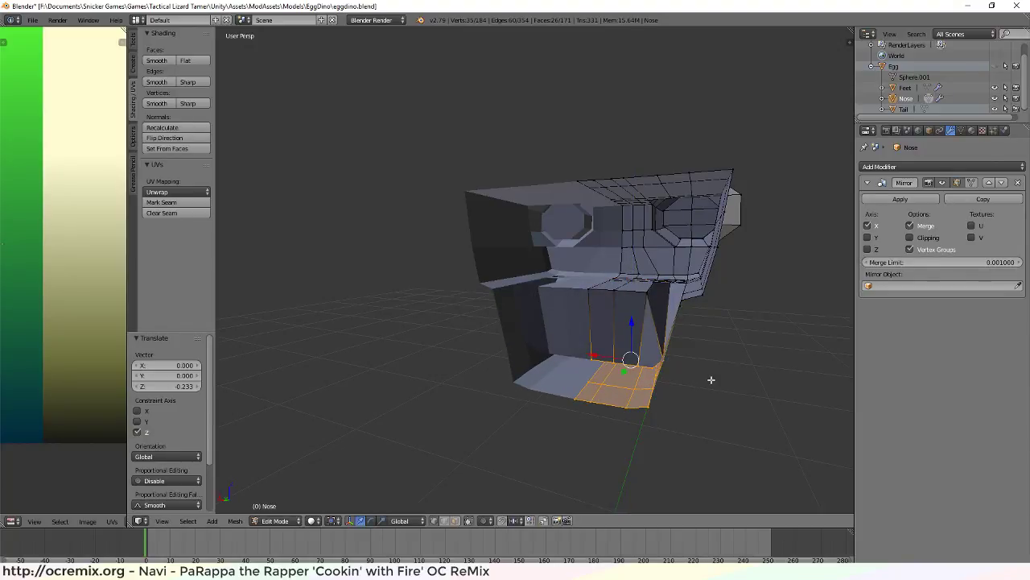
pyautogui.moveTo(711, 379); pyautogui.dragTo(584, 361, button='middle')
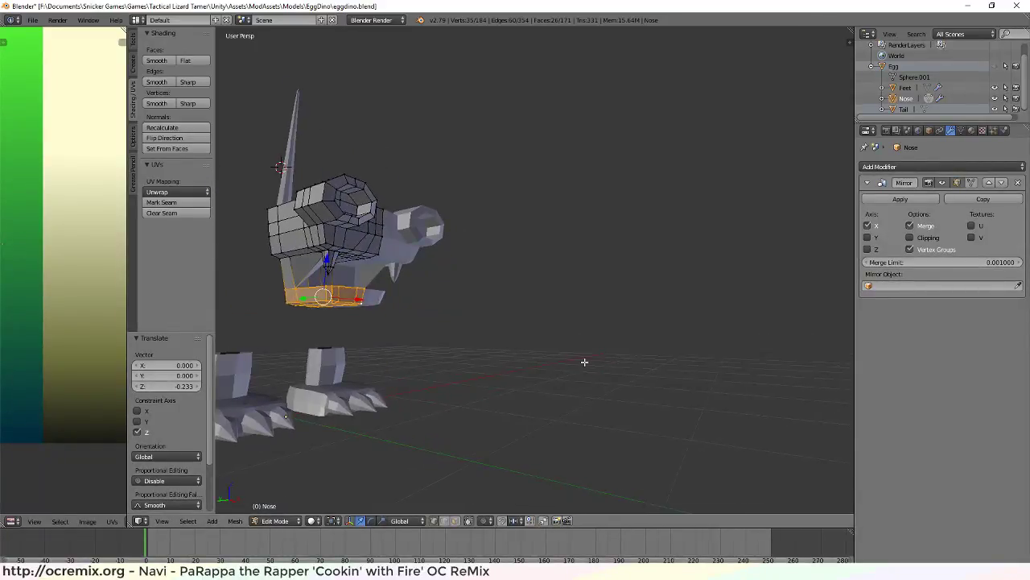
pyautogui.scroll(5, 444, 313)
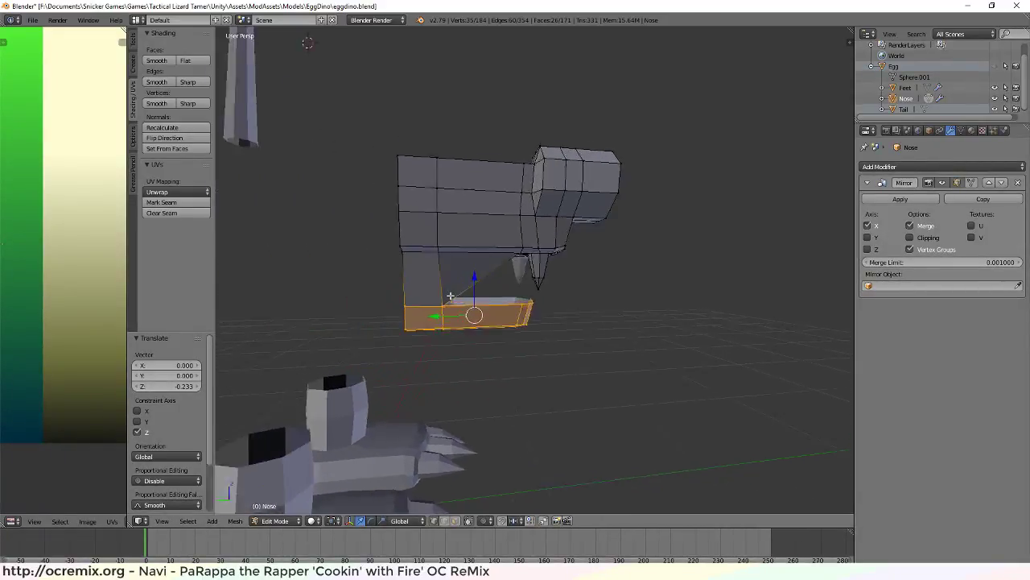
# Orbit and zoom around the dino head to check the lowered jaw from side and front
pyautogui.moveTo(450, 296); pyautogui.dragTo(479, 310, button='middle')
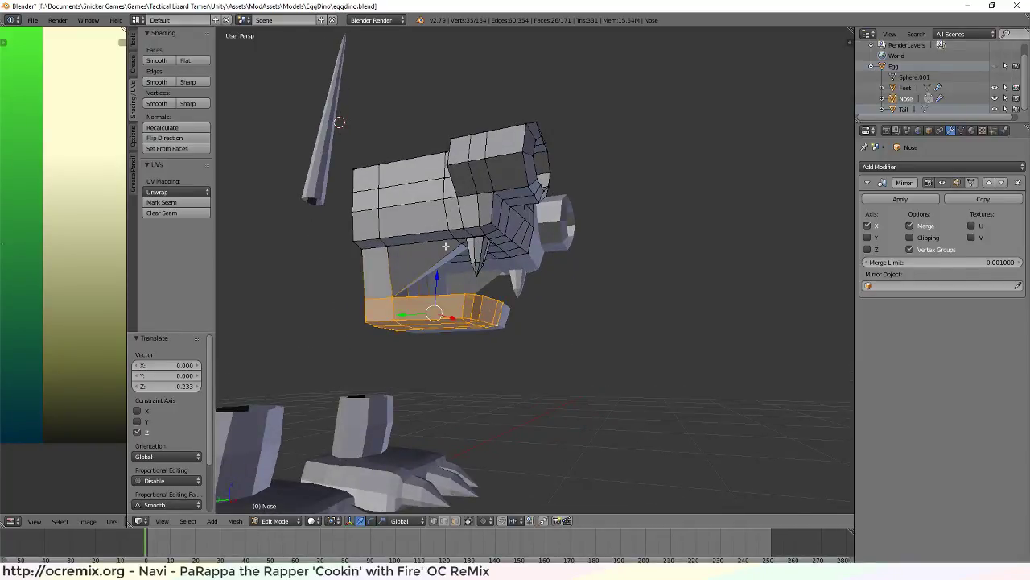
pyautogui.scroll(4, 346, 267)
pyautogui.scroll(-5, 347, 292)
pyautogui.scroll(1, 395, 266)
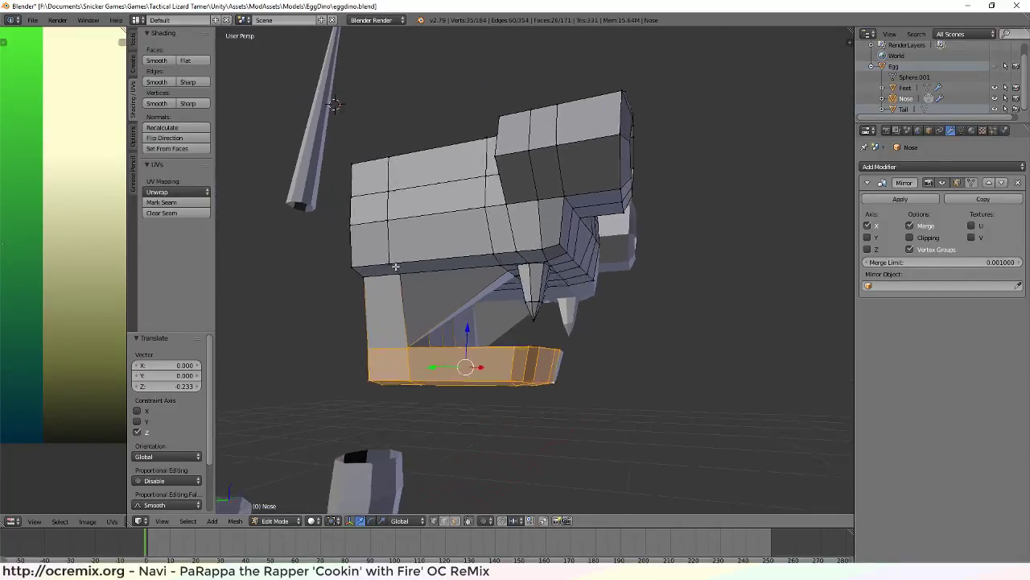
pyautogui.moveTo(395, 267); pyautogui.dragTo(472, 277, button='middle')
pyautogui.moveTo(587, 304); pyautogui.dragTo(600, 303, button='middle')
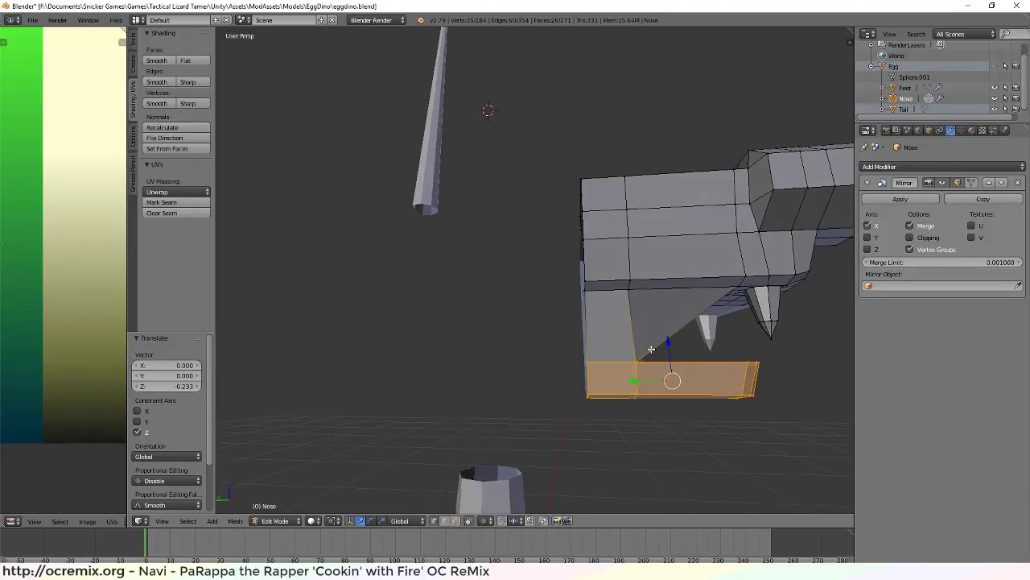
pyautogui.moveTo(710, 301)
pyautogui.mouseDown(button='middle')
pyautogui.moveTo(628, 292)
pyautogui.moveTo(609, 306)
pyautogui.moveTo(628, 317)
pyautogui.moveTo(690, 301)
pyautogui.mouseUp(button='middle')
pyautogui.scroll(5, 628, 322)
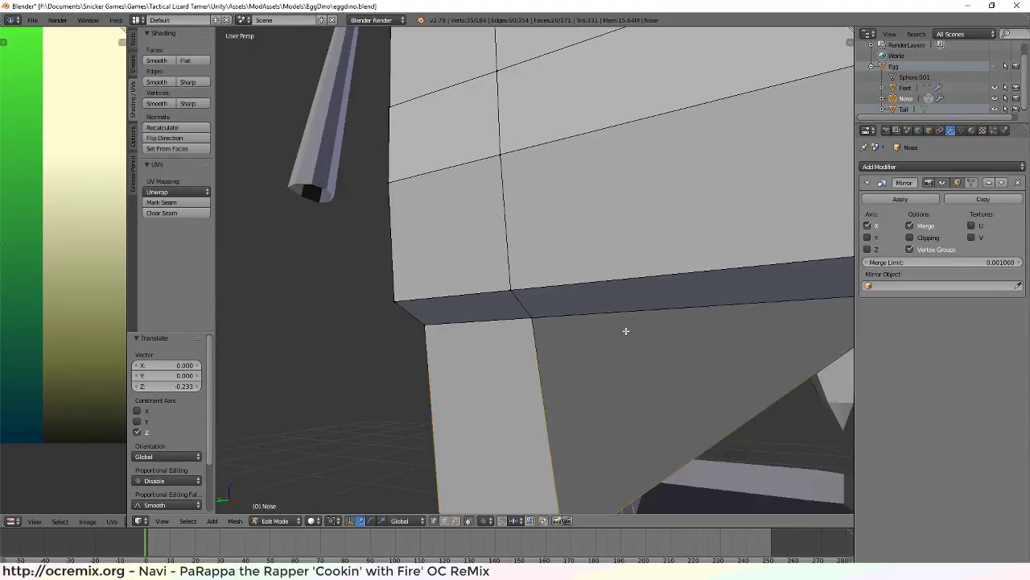
pyautogui.scroll(-6, 636, 338)
pyautogui.scroll(3, 664, 368)
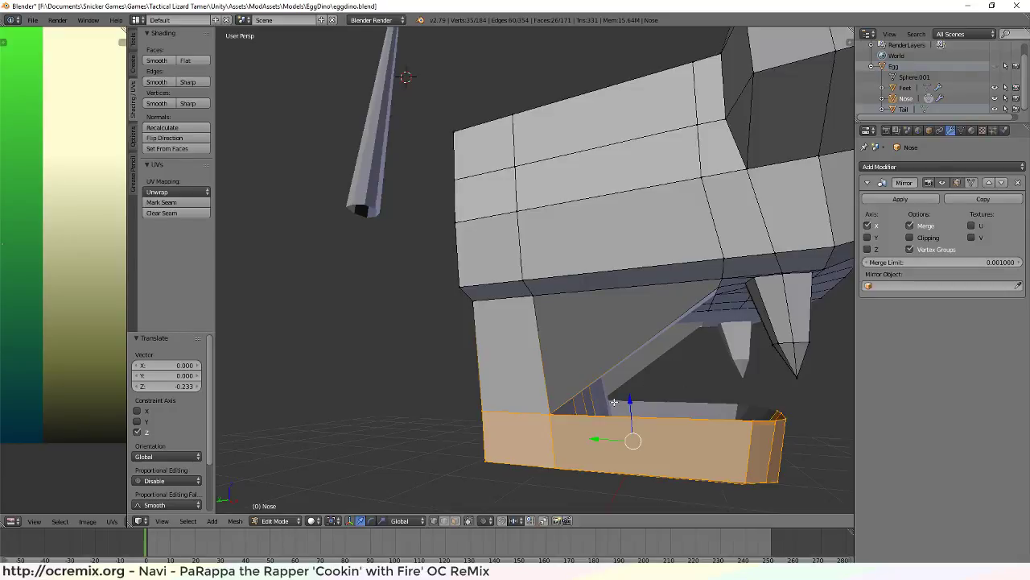
pyautogui.moveTo(614, 401); pyautogui.dragTo(577, 383, button='middle')
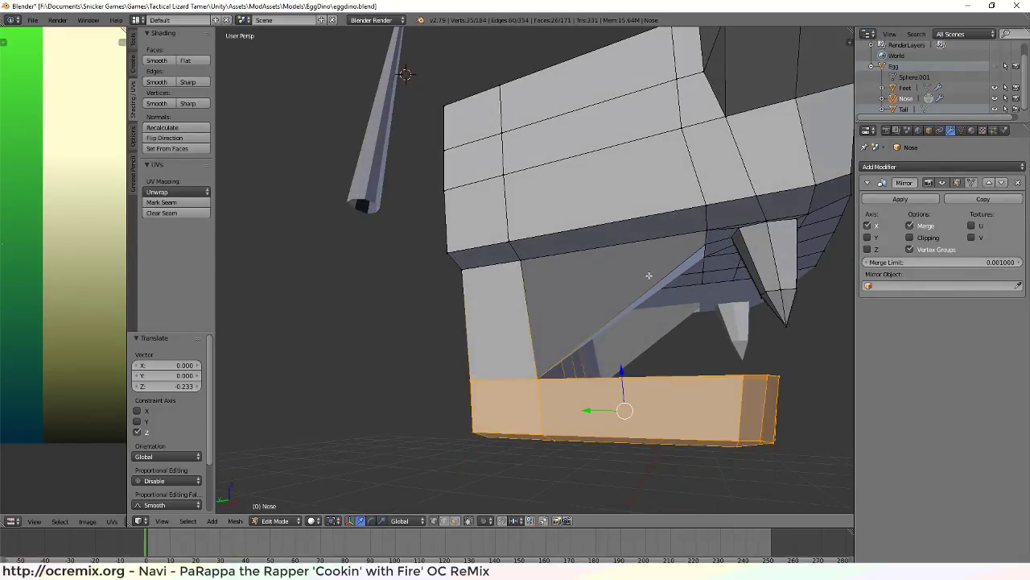
pyautogui.scroll(4, 652, 274)
pyautogui.scroll(-4, 676, 321)
pyautogui.scroll(2, 644, 321)
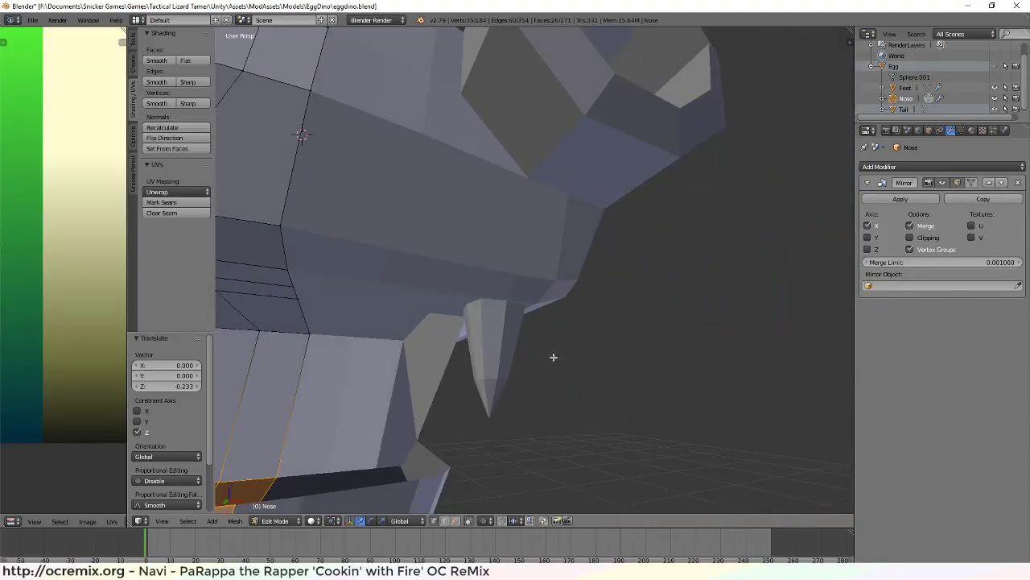
pyautogui.moveTo(475, 397); pyautogui.dragTo(560, 403, button='middle')
pyautogui.scroll(-3, 548, 382)
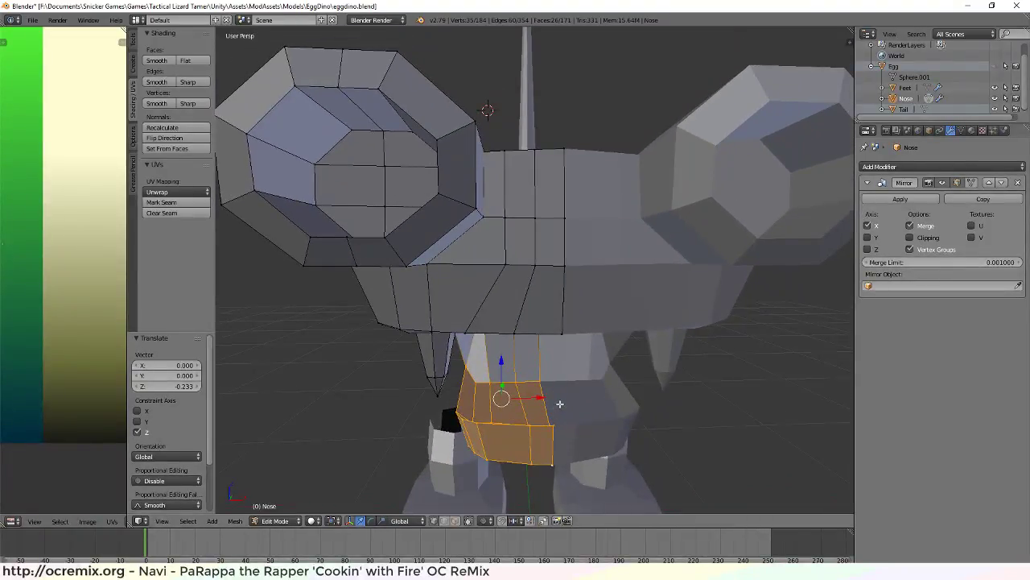
# Pull the lower jaw faces further down to a Z offset of -0.506
pyautogui.scroll(2, 528, 417)
pyautogui.scroll(-3, 559, 396)
pyautogui.moveTo(480, 424); pyautogui.dragTo(496, 413, button='middle')
pyautogui.moveTo(553, 340); pyautogui.dragTo(677, 453)
pyautogui.moveTo(678, 444); pyautogui.dragTo(451, 482, button='middle')
pyautogui.scroll(6, 511, 421)
pyautogui.scroll(-4, 505, 483)
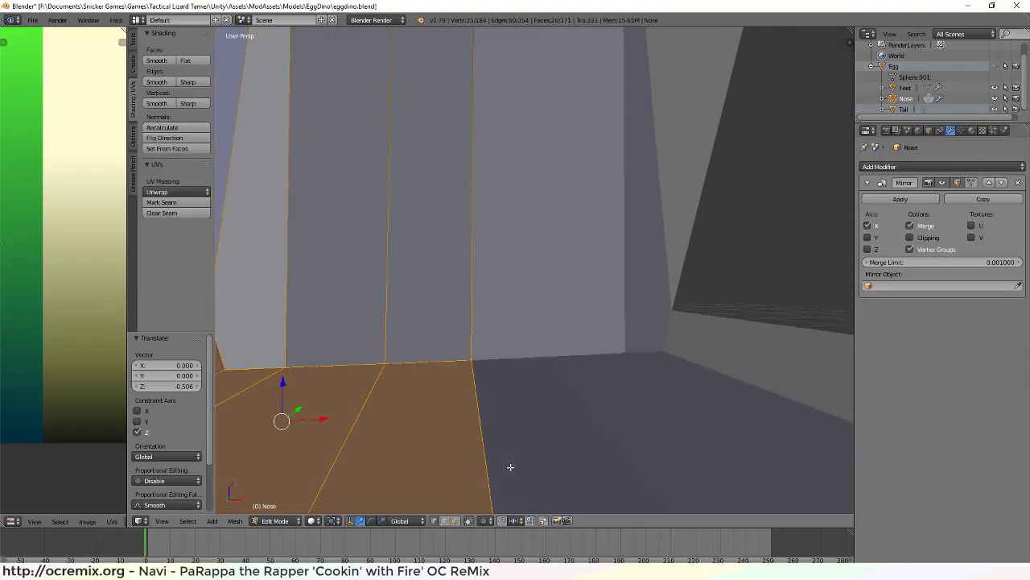
pyautogui.scroll(-6, 510, 464)
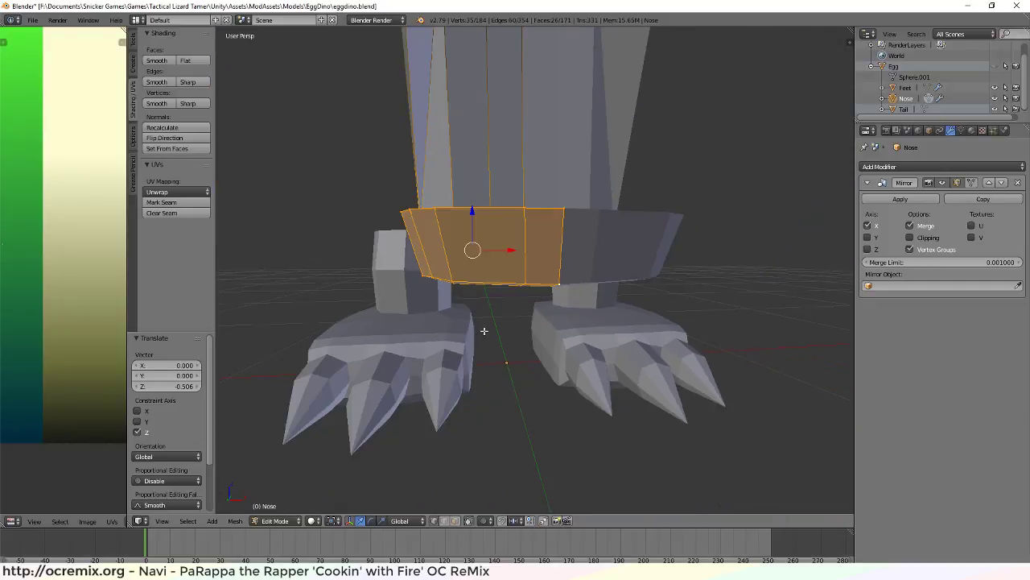
pyautogui.moveTo(484, 330); pyautogui.dragTo(473, 368, button='middle')
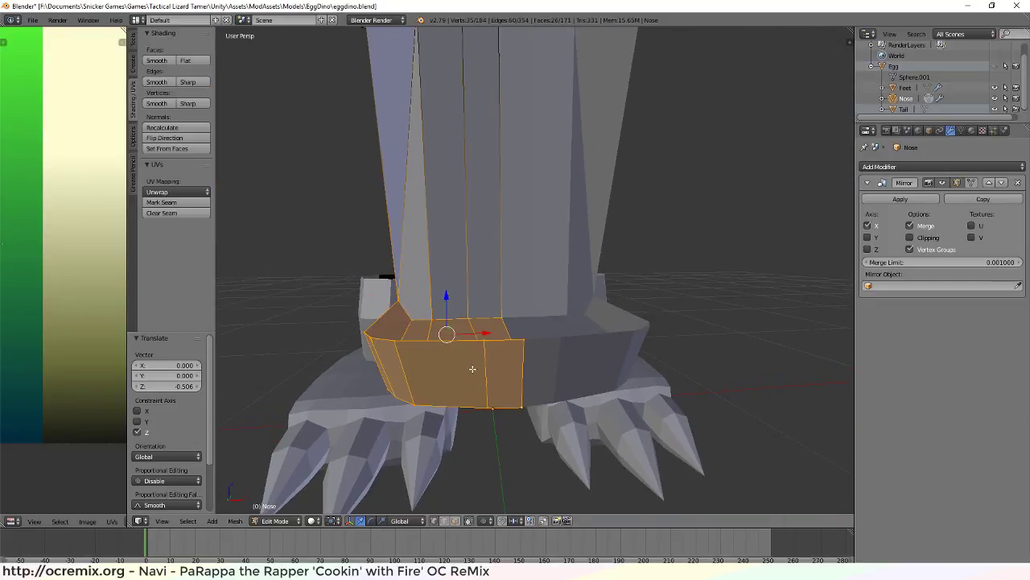
# Check the lengthened jaw in front, top and bottom views
pyautogui.press('KP_1')
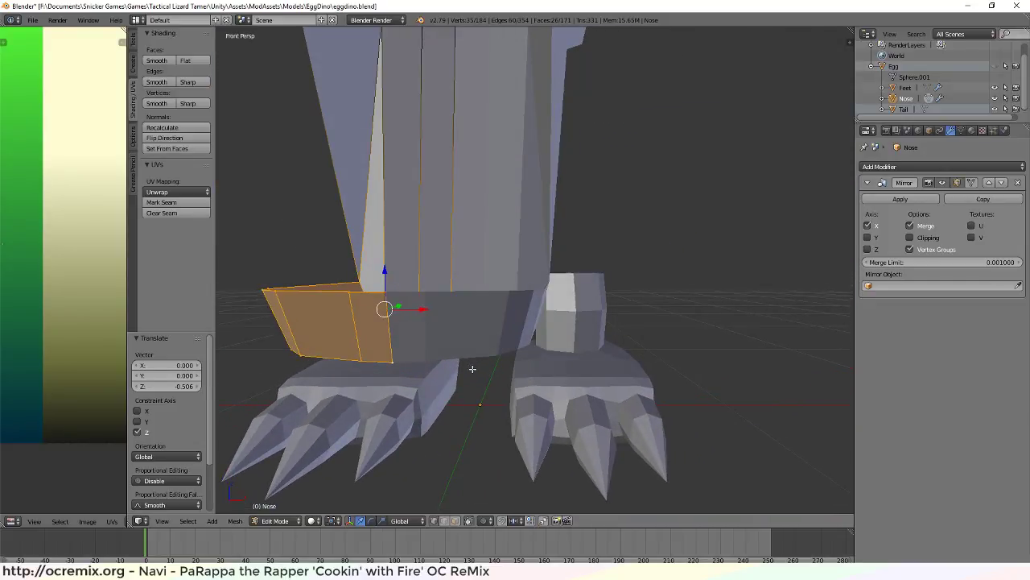
pyautogui.press('KP_7')
pyautogui.scroll(-3, 472, 368)
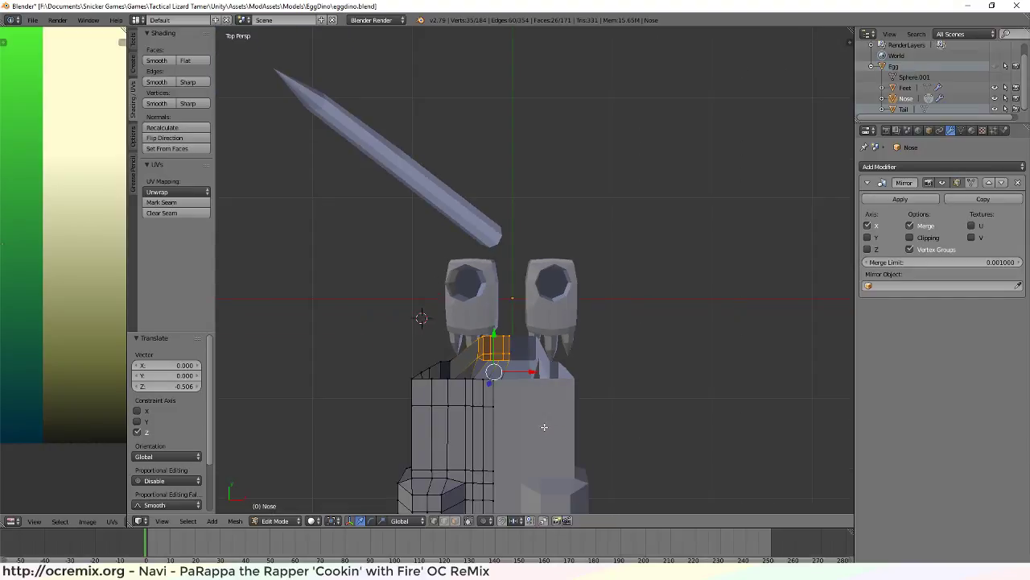
pyautogui.scroll(2, 551, 424)
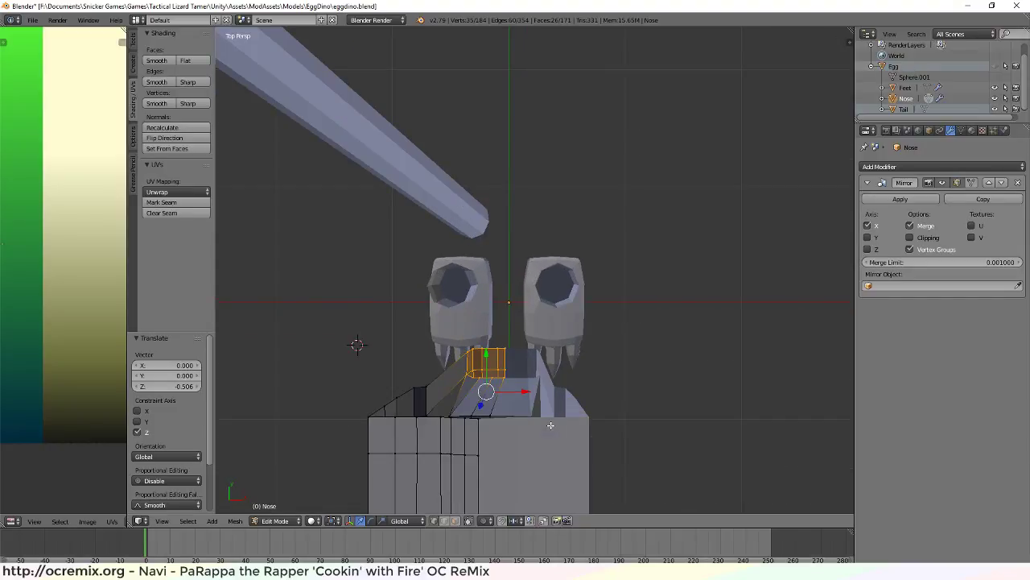
pyautogui.press('ctrl+KP_7')
pyautogui.press('KP_8')
pyautogui.press('KP_8')
pyautogui.press('KP_8')
pyautogui.press('KP_8')
pyautogui.press('KP_8')
pyautogui.press('KP_8')
pyautogui.press('KP_8')
pyautogui.press('KP_8')
pyautogui.press('KP_8')
pyautogui.press('KP_8')
pyautogui.press('KP_8')
pyautogui.press('KP_8')
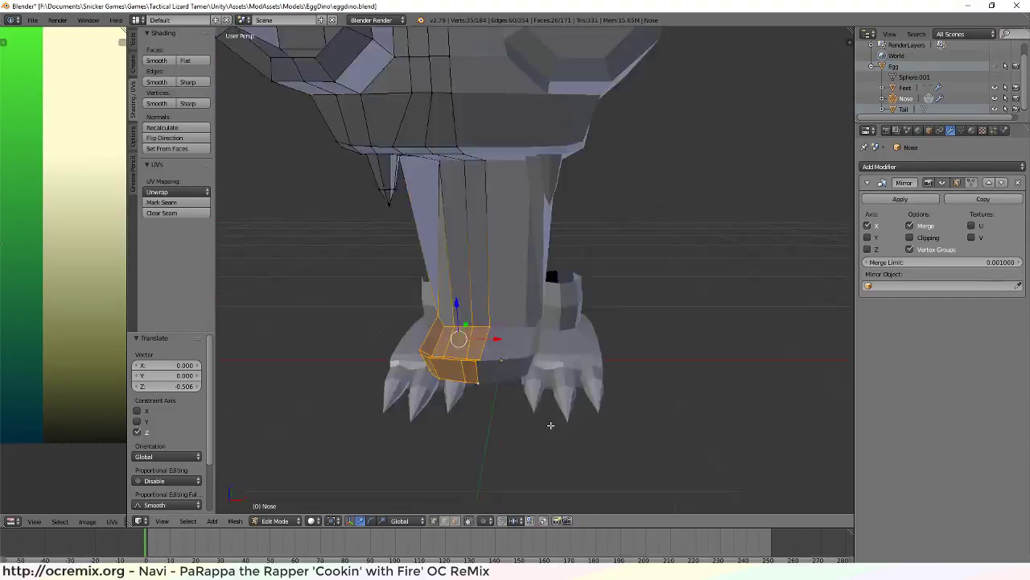
# Tilt the view above the jaw and select a single corner vertex
pyautogui.scroll(5, 523, 431)
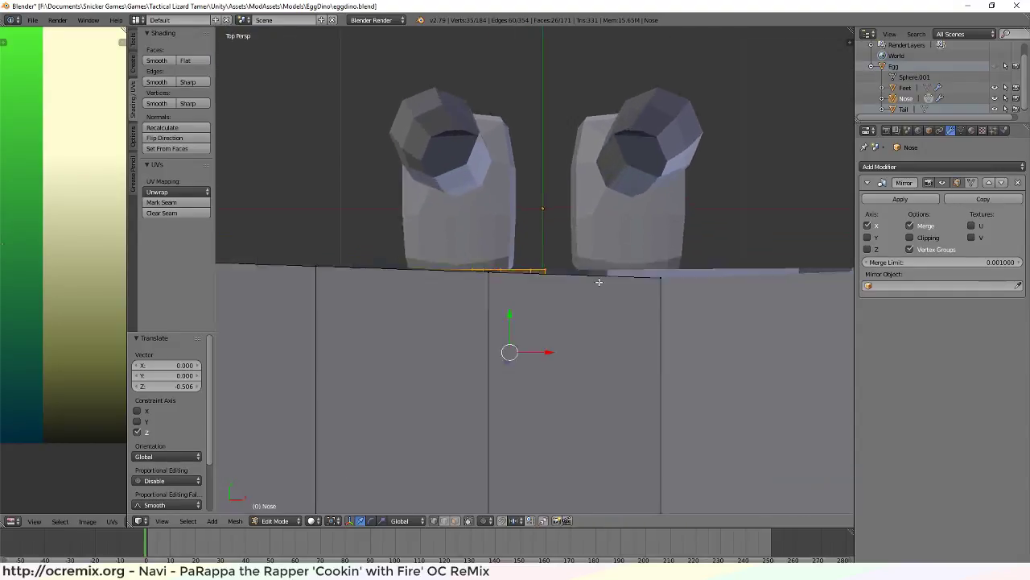
pyautogui.scroll(-3, 605, 165)
pyautogui.scroll(1, 561, 268)
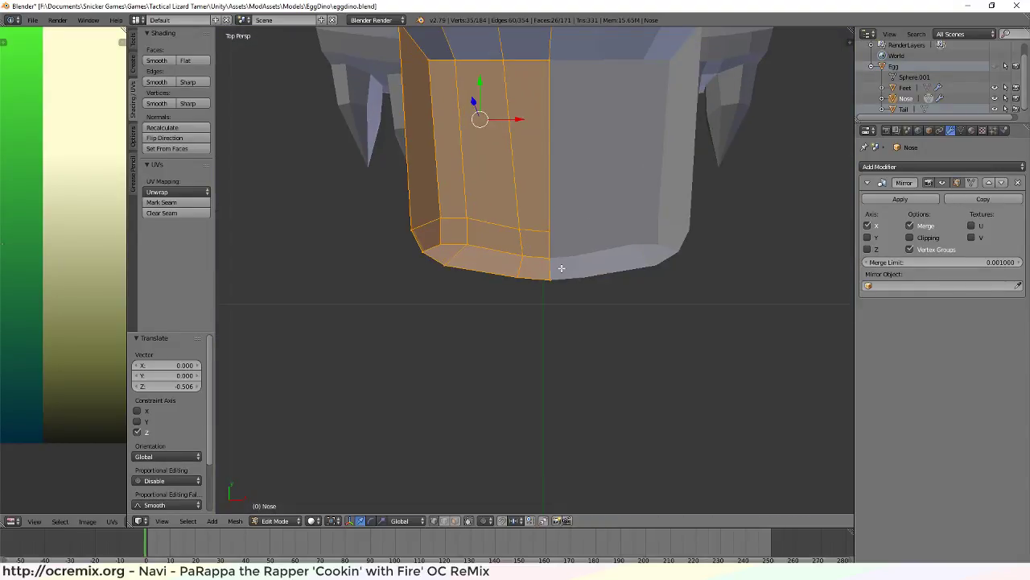
pyautogui.press('KP_6')
pyautogui.press('KP_4')
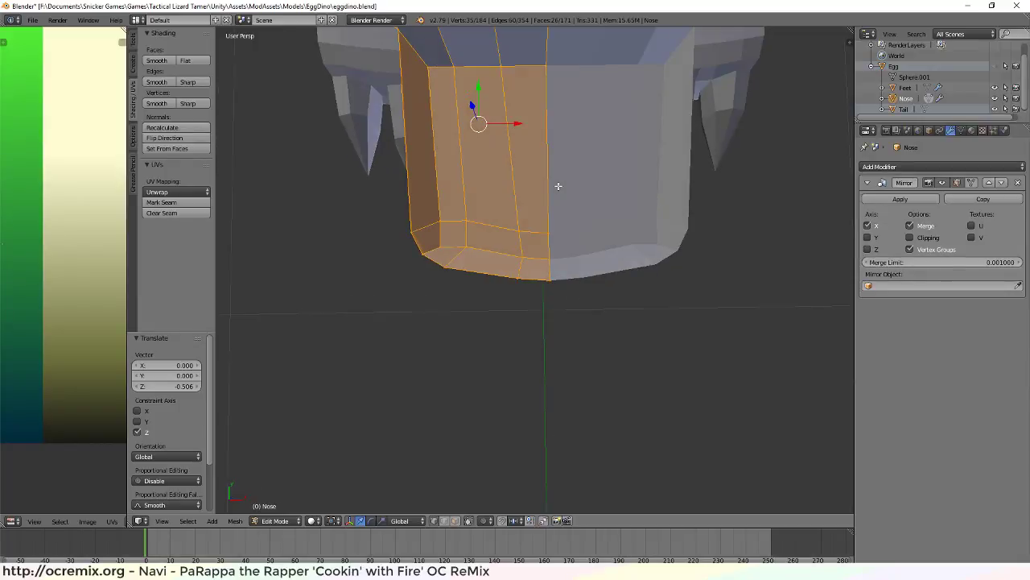
pyautogui.moveTo(550, 139); pyautogui.dragTo(522, 248, button='middle')
pyautogui.scroll(1, 446, 318)
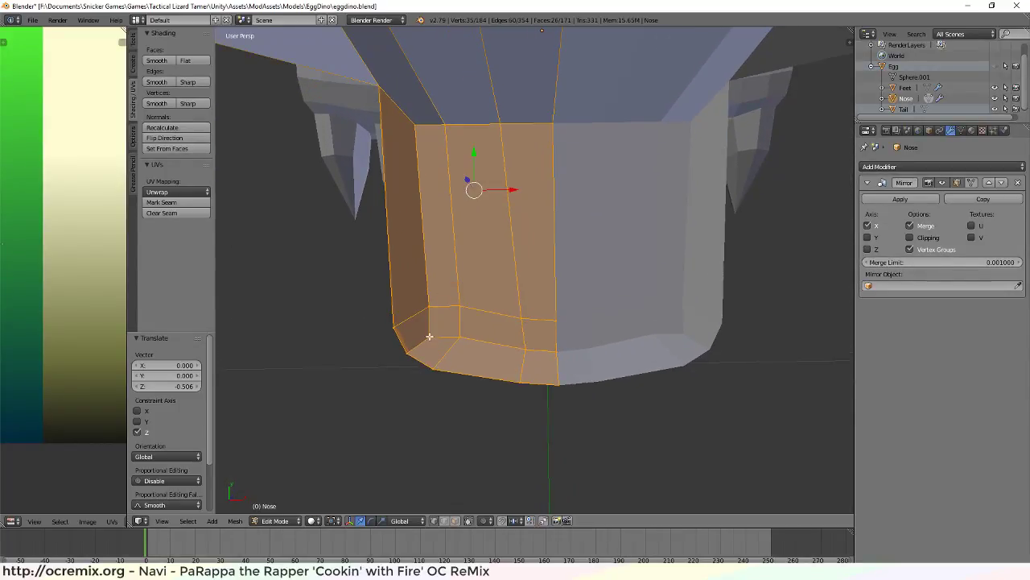
pyautogui.rightClick(430, 336)
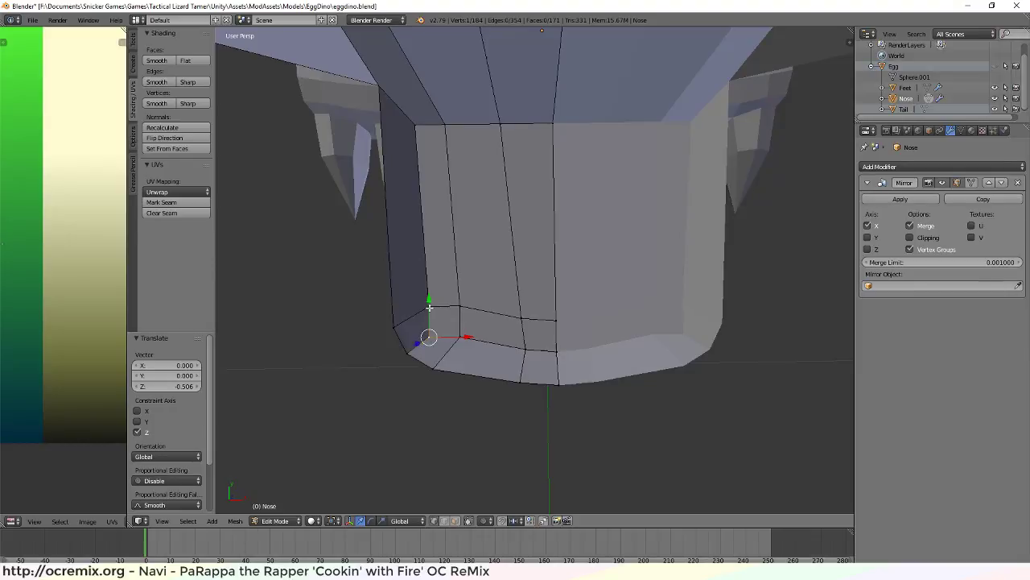
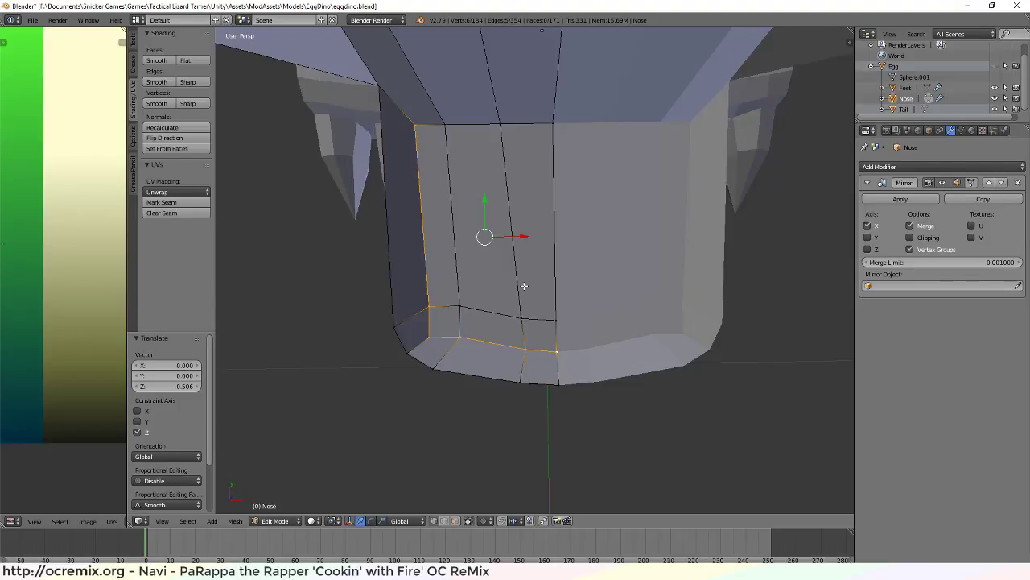
# Lower the selected foot edge loop vertically along Z
pyautogui.press('g')
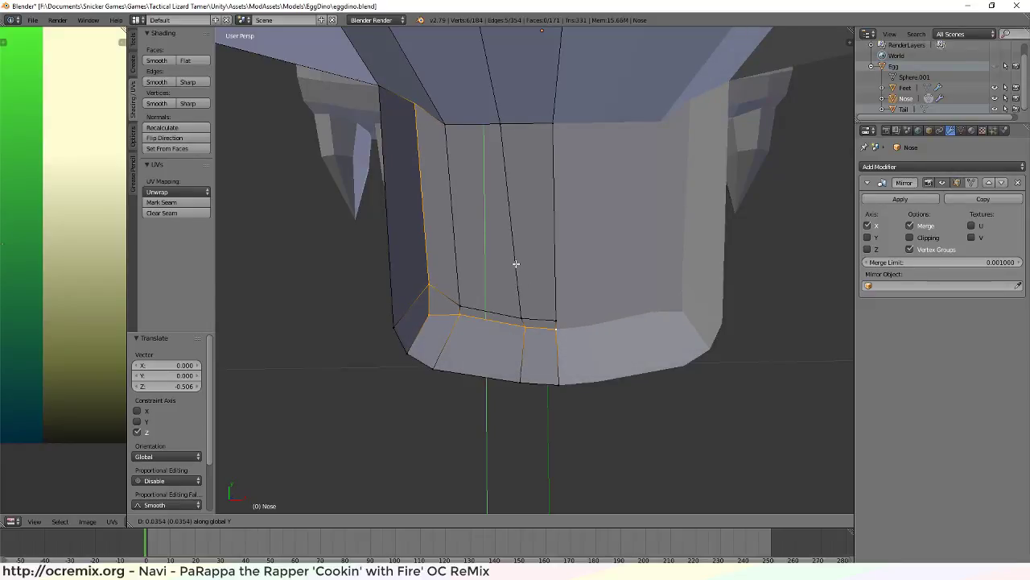
pyautogui.press('z')
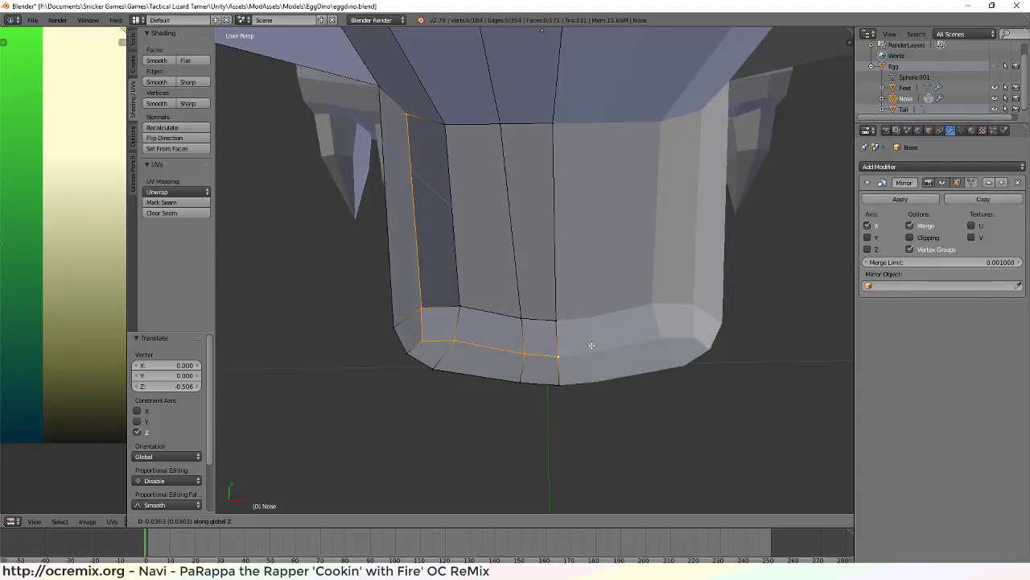
pyautogui.click(632, 357)
pyautogui.moveTo(559, 382); pyautogui.dragTo(632, 290, button='middle')
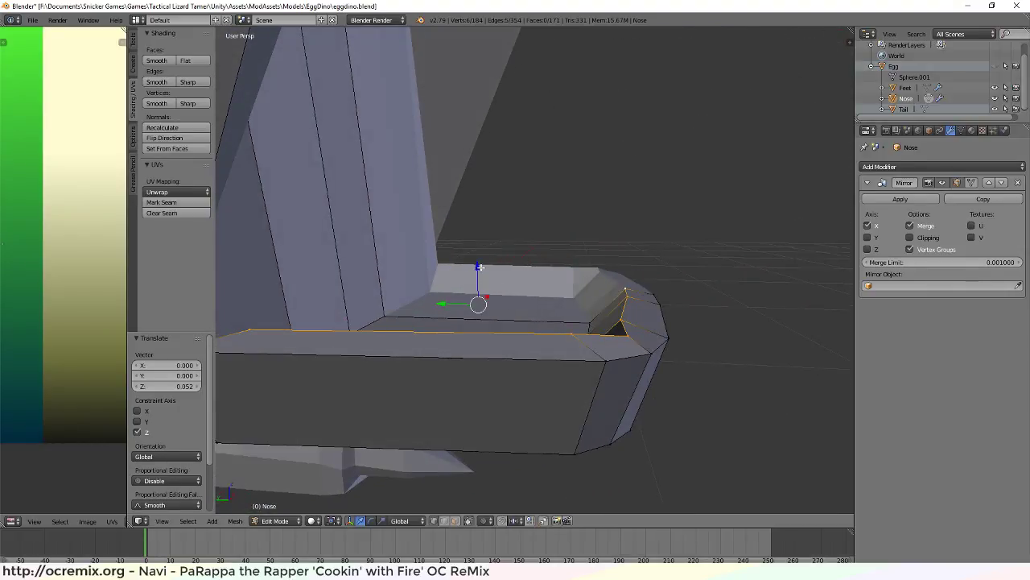
pyautogui.moveTo(479, 267); pyautogui.dragTo(480, 283)
pyautogui.moveTo(483, 289)
pyautogui.mouseDown(button='middle')
pyautogui.moveTo(598, 301)
pyautogui.moveTo(439, 318)
pyautogui.moveTo(386, 311)
pyautogui.moveTo(397, 324)
pyautogui.moveTo(652, 341)
pyautogui.moveTo(667, 299)
pyautogui.moveTo(650, 310)
pyautogui.mouseUp(button='middle')
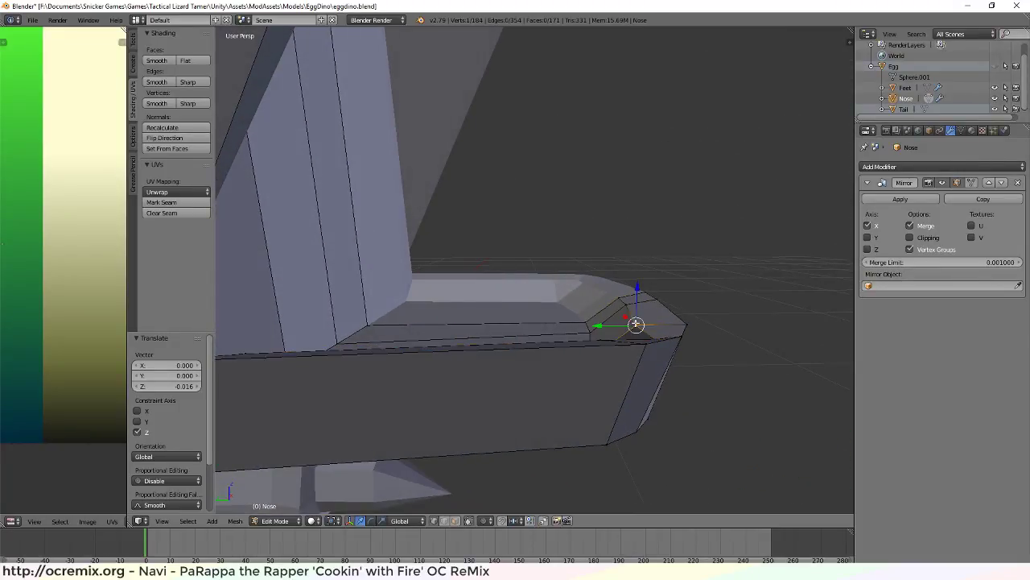
# Adjust the toe tip vertex in depth and raise it slightly
pyautogui.moveTo(598, 323); pyautogui.dragTo(639, 272)
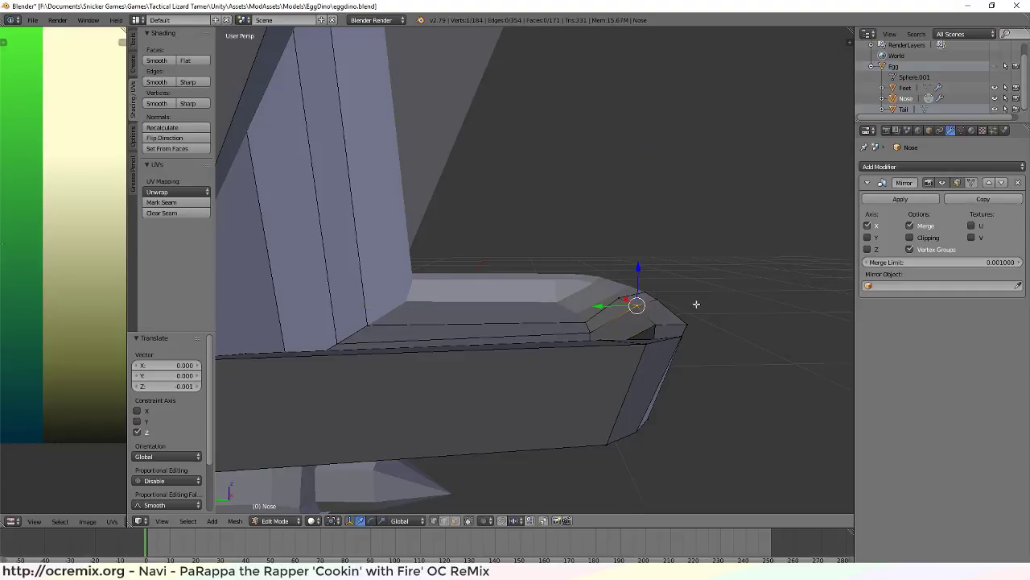
pyautogui.moveTo(639, 272); pyautogui.dragTo(646, 352, button='middle')
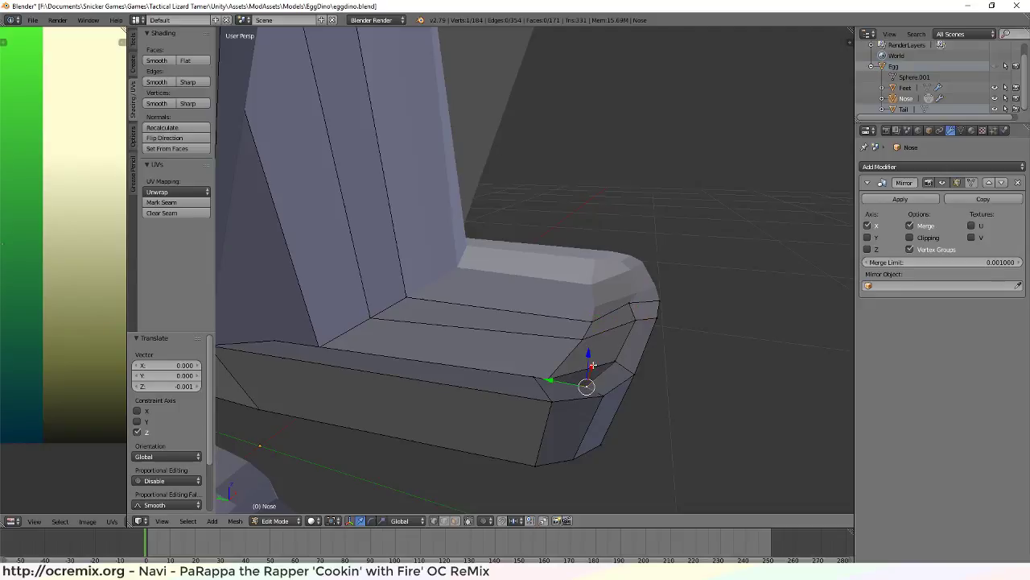
pyautogui.moveTo(589, 354); pyautogui.dragTo(590, 345)
pyautogui.moveTo(590, 345); pyautogui.dragTo(686, 382, button='middle')
# Reposition the neighbouring rim vertex sideways, in depth and slightly lower
pyautogui.rightClick(631, 373)
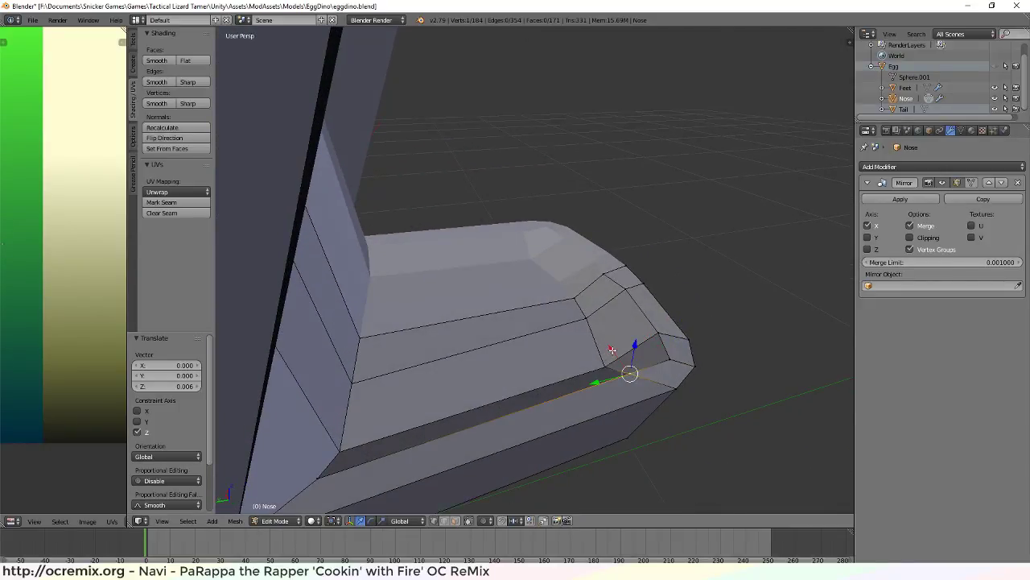
pyautogui.moveTo(611, 349); pyautogui.dragTo(640, 347)
pyautogui.moveTo(640, 347); pyautogui.dragTo(680, 340, button='middle')
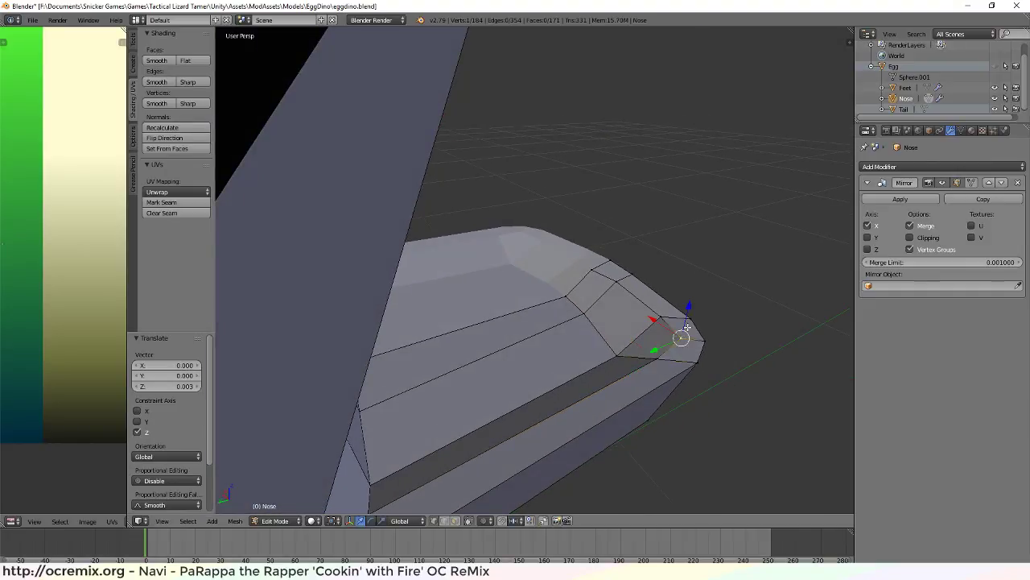
pyautogui.moveTo(660, 348); pyautogui.dragTo(651, 322)
pyautogui.moveTo(716, 306); pyautogui.dragTo(631, 316, button='middle')
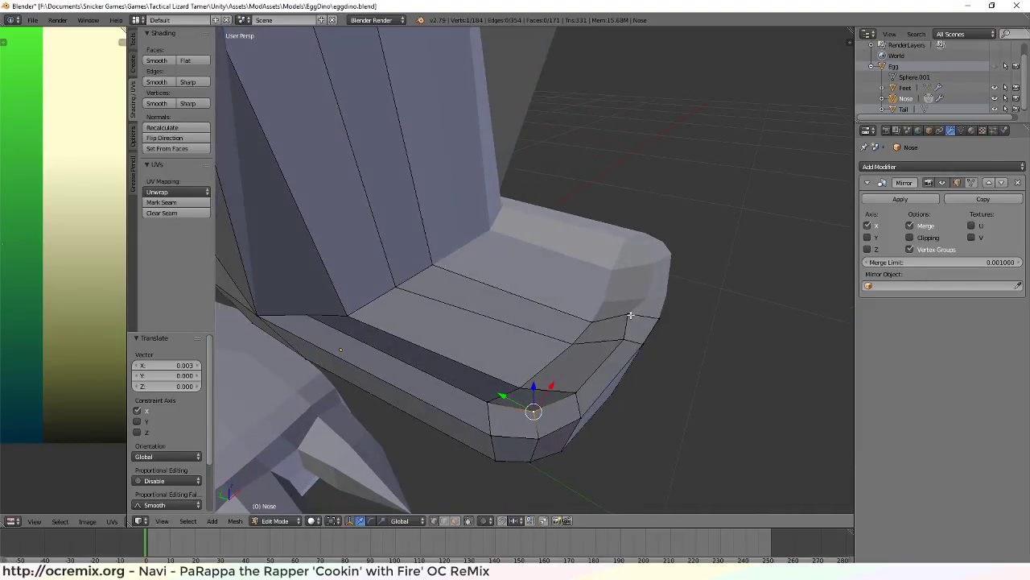
pyautogui.moveTo(595, 301); pyautogui.dragTo(644, 284)
pyautogui.moveTo(644, 284); pyautogui.dragTo(594, 308, button='middle')
pyautogui.moveTo(577, 314); pyautogui.dragTo(554, 341)
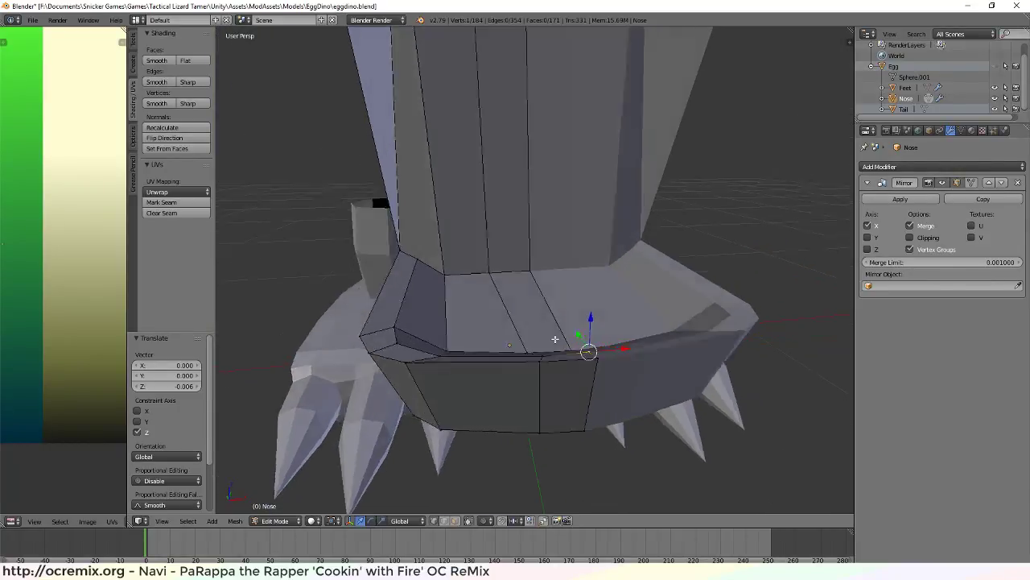
pyautogui.moveTo(554, 341); pyautogui.dragTo(524, 340, button='middle')
# Lower the edge loop further and shift it in depth, then select the inner-corner vertex
pyautogui.scroll(5, 427, 317)
pyautogui.moveTo(420, 311); pyautogui.dragTo(418, 337, button='middle')
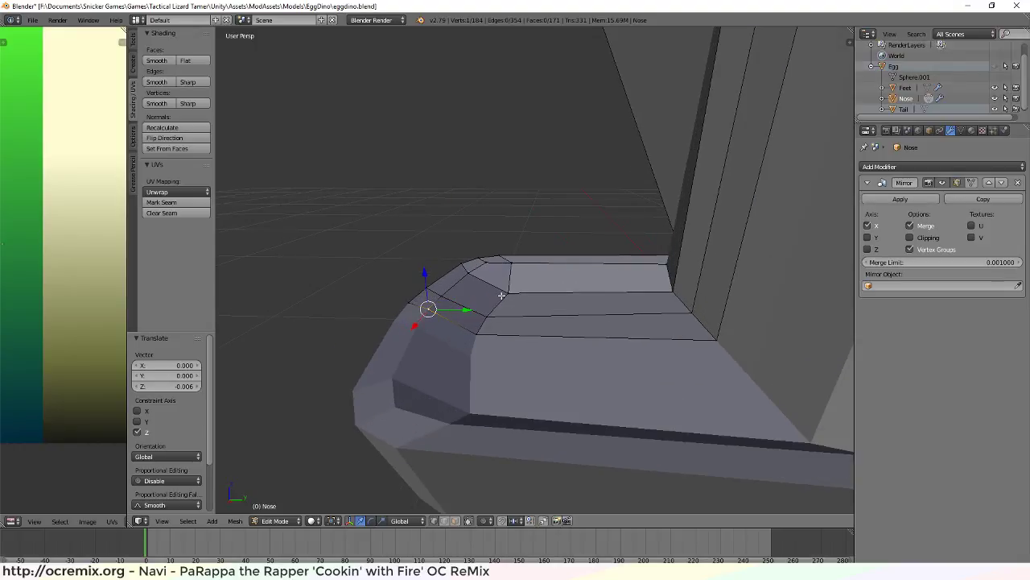
pyautogui.moveTo(492, 275); pyautogui.dragTo(516, 334)
pyautogui.keyDown('shift'); pyautogui.moveTo(427, 329); pyautogui.dragTo(466, 330, button='middle'); pyautogui.keyUp('shift')
pyautogui.rightClick(466, 330)
# Nudge the foot's inner-corner vertex sideways along X and up along Z
pyautogui.press('g')
pyautogui.press('x')
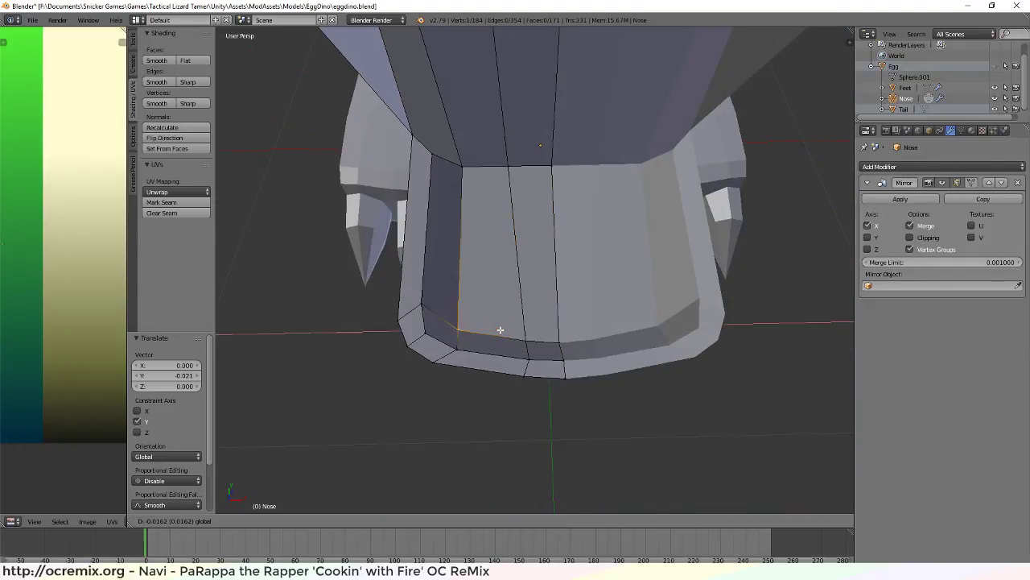
pyautogui.click(491, 330)
pyautogui.moveTo(491, 329); pyautogui.dragTo(628, 288, button='middle')
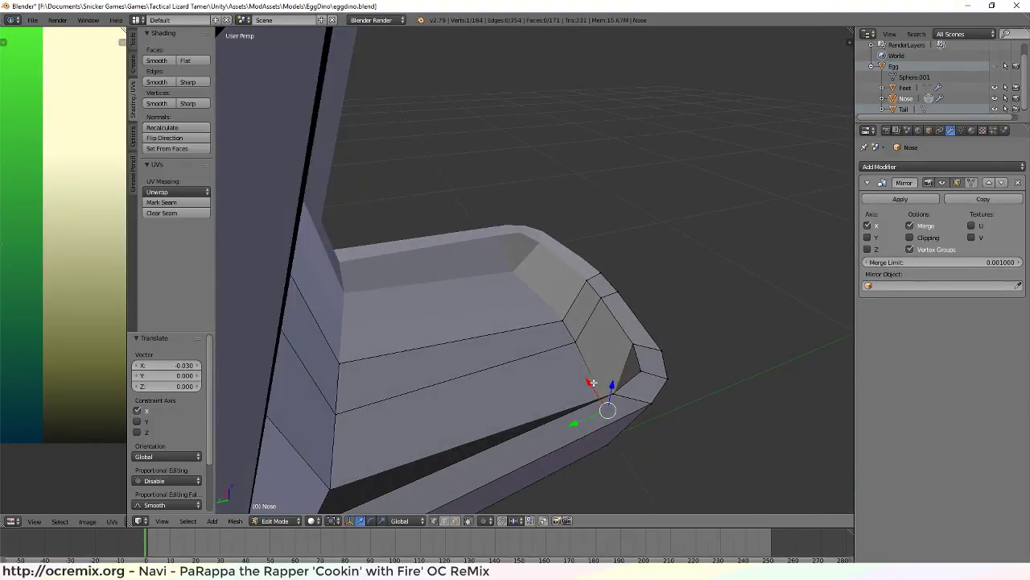
pyautogui.press('g')
pyautogui.press('x')
pyautogui.click(586, 377)
pyautogui.press('g')
pyautogui.press('z')
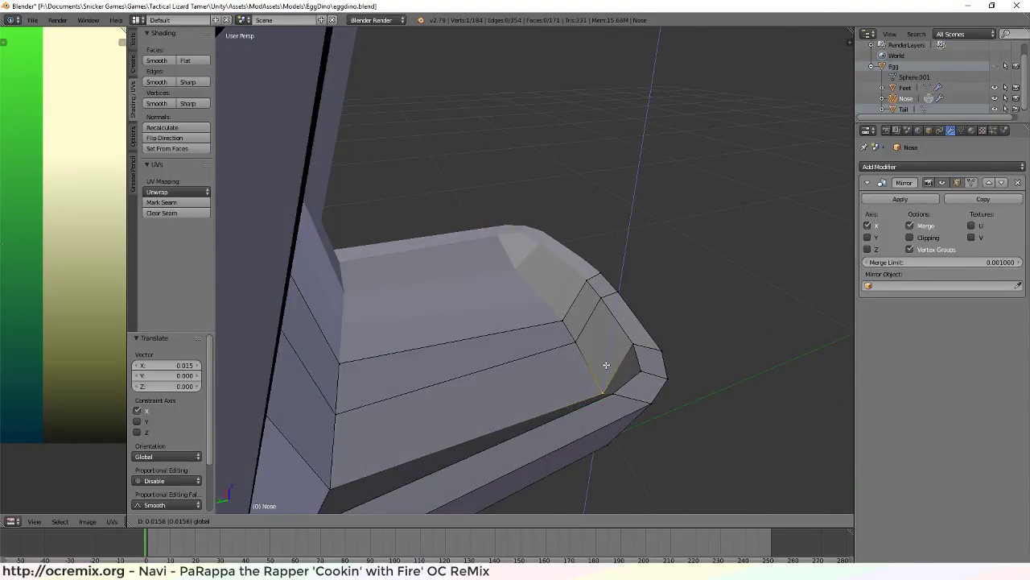
pyautogui.click(606, 362)
pyautogui.moveTo(629, 354); pyautogui.dragTo(469, 242, button='middle')
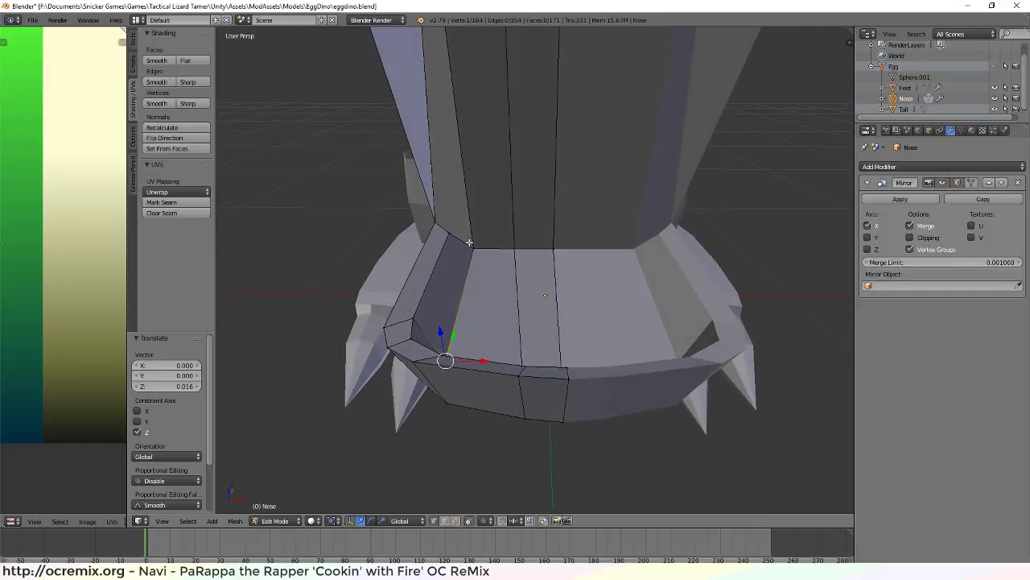
# Shift the first vertex where the leg meets the foot along X and lower it
pyautogui.rightClick(474, 247)
pyautogui.press('g')
pyautogui.press('x')
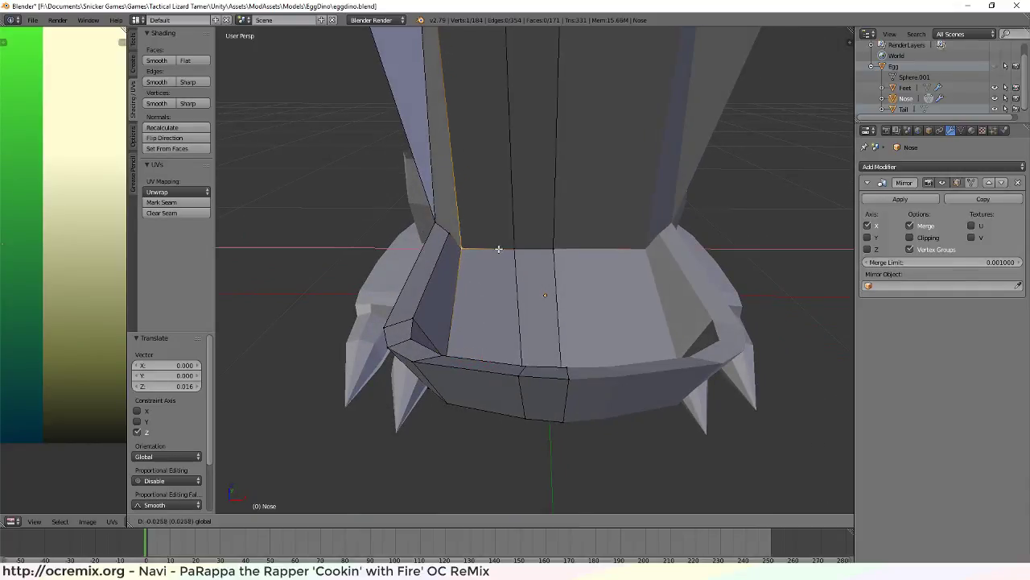
pyautogui.click(475, 245)
pyautogui.press('g')
pyautogui.press('z')
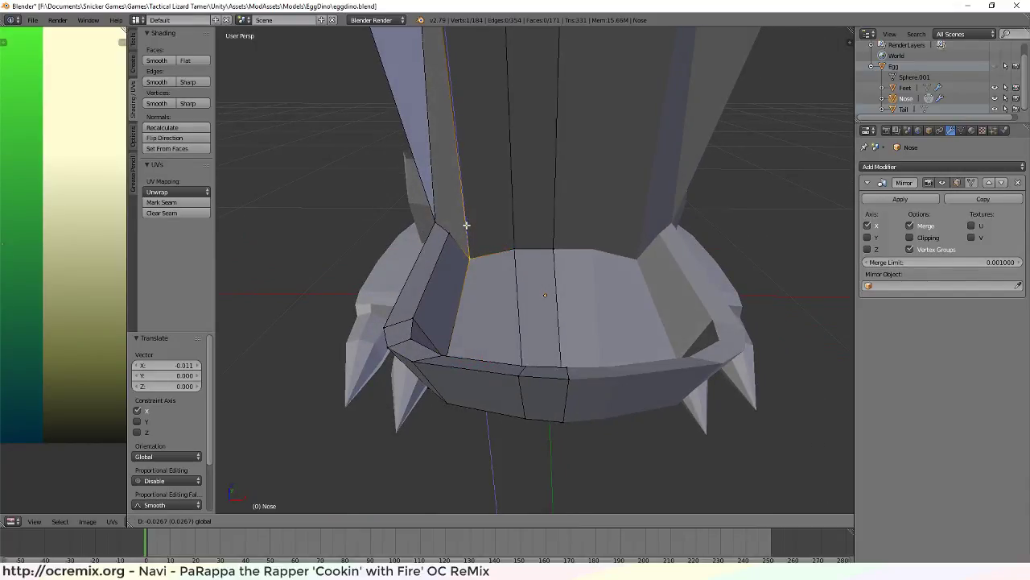
pyautogui.click(466, 225)
# Lower the next two vertices along the leg base vertically
pyautogui.rightClick(513, 247)
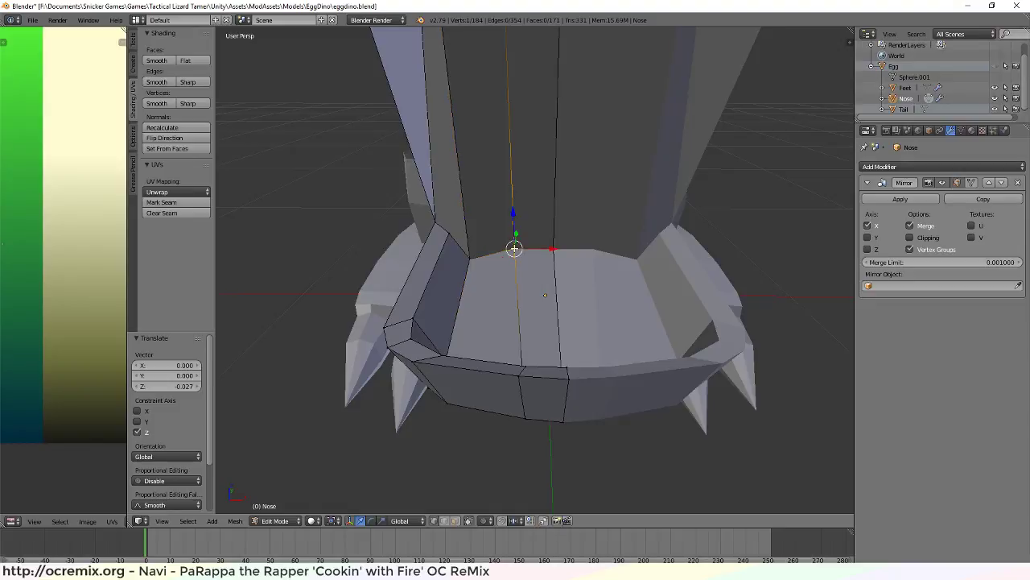
pyautogui.press('g')
pyautogui.press('z')
pyautogui.click(512, 237)
pyautogui.rightClick(552, 232)
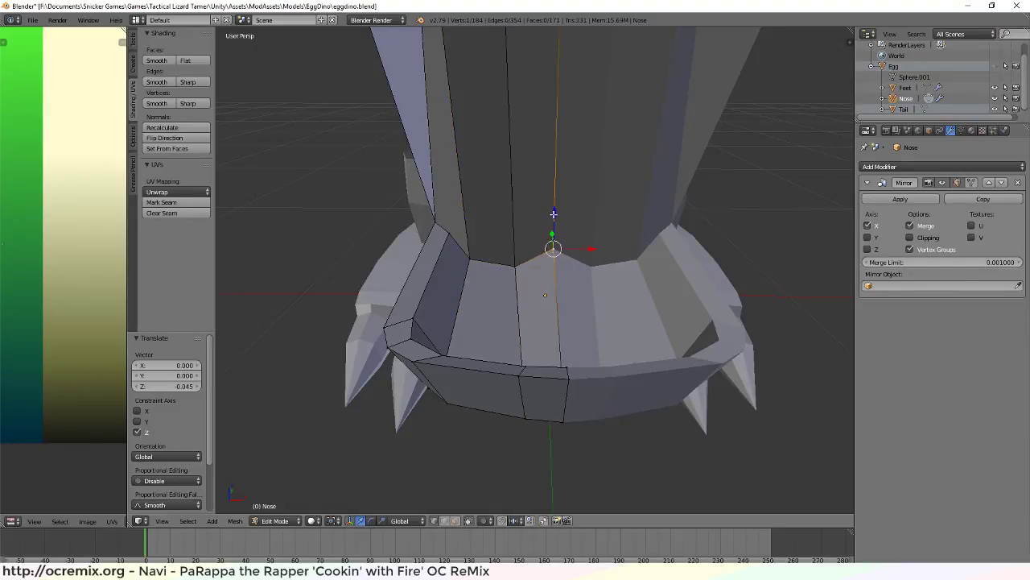
pyautogui.press('g')
pyautogui.press('z')
pyautogui.click(551, 234)
pyautogui.moveTo(551, 234); pyautogui.dragTo(627, 314, button='middle')
# Make a further vertical adjustment to the current leg-base vertex
pyautogui.press('g')
pyautogui.press('z')
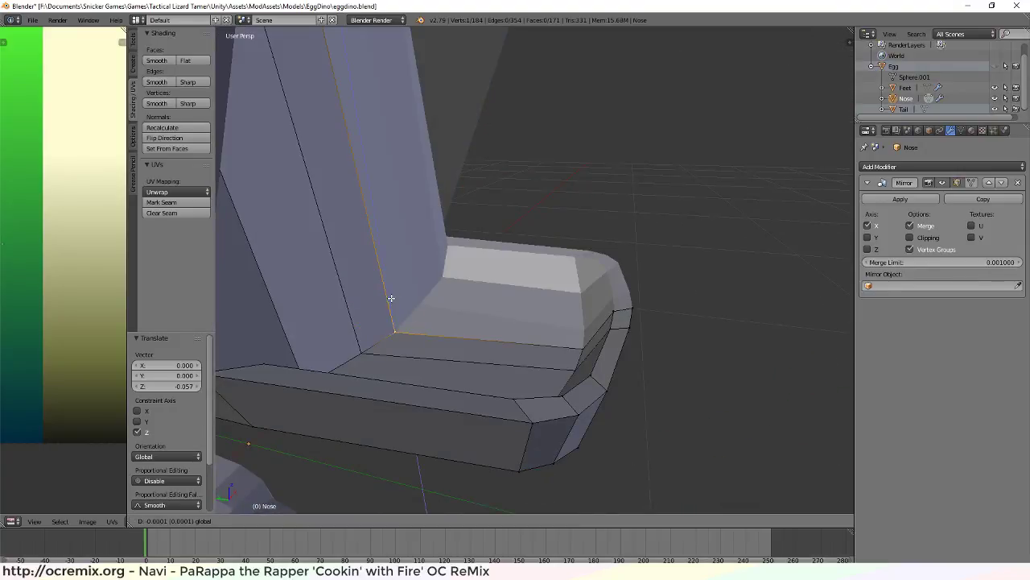
pyautogui.click(391, 295)
pyautogui.press('g')
pyautogui.press('Escape')
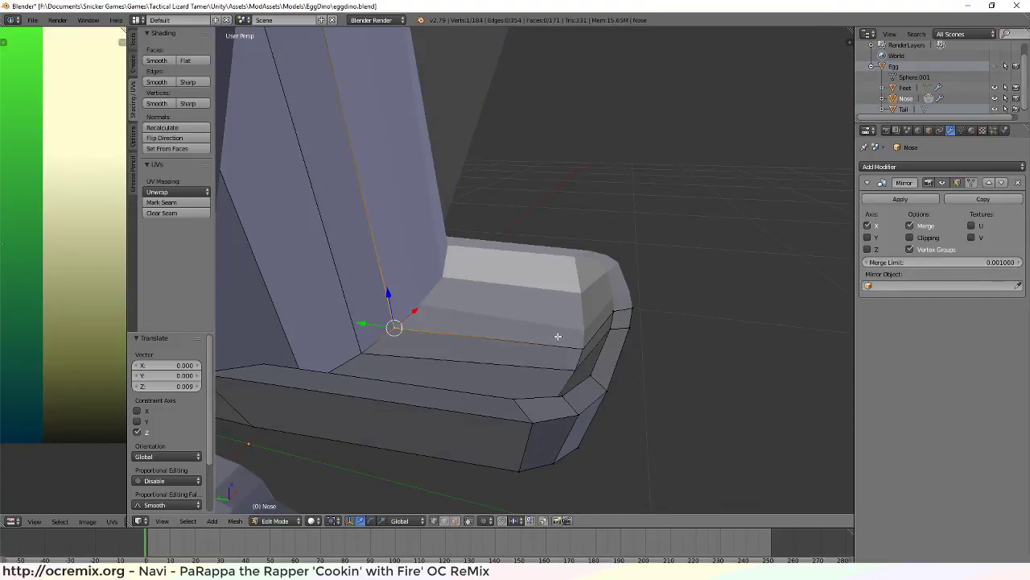
# Lower two vertices on the foot's top edge along Z
pyautogui.rightClick(582, 351)
pyautogui.press('g')
pyautogui.press('z')
pyautogui.click(582, 350)
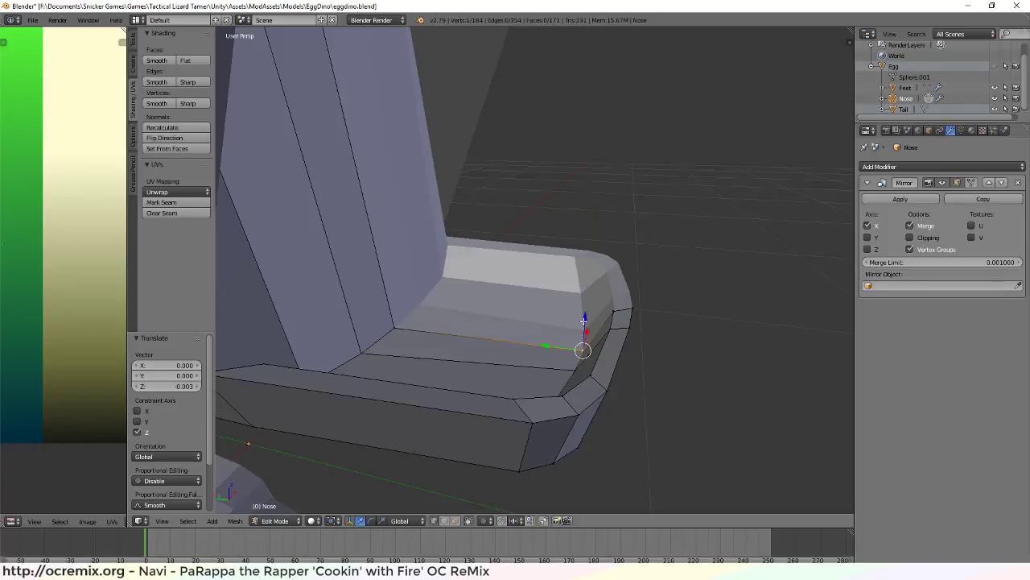
pyautogui.rightClick(575, 369)
pyautogui.press('g')
pyautogui.press('z')
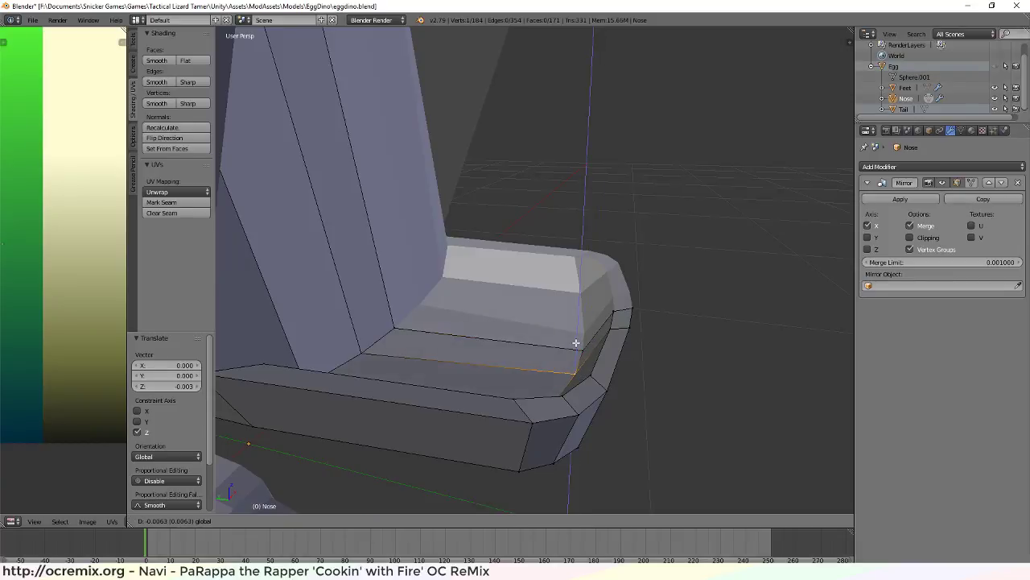
pyautogui.click(575, 342)
pyautogui.moveTo(575, 342); pyautogui.dragTo(328, 384, button='middle')
# Lower the adjacent rim vertex and nudge it along X and in depth
pyautogui.rightClick(487, 328)
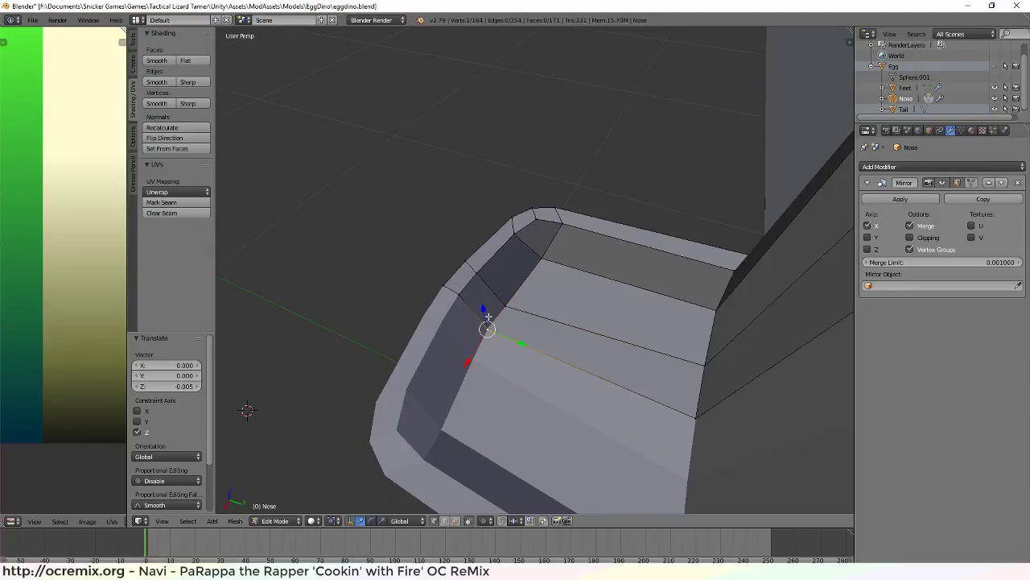
pyautogui.press('g')
pyautogui.press('z')
pyautogui.click(487, 319)
pyautogui.moveTo(487, 319); pyautogui.dragTo(692, 347, button='middle')
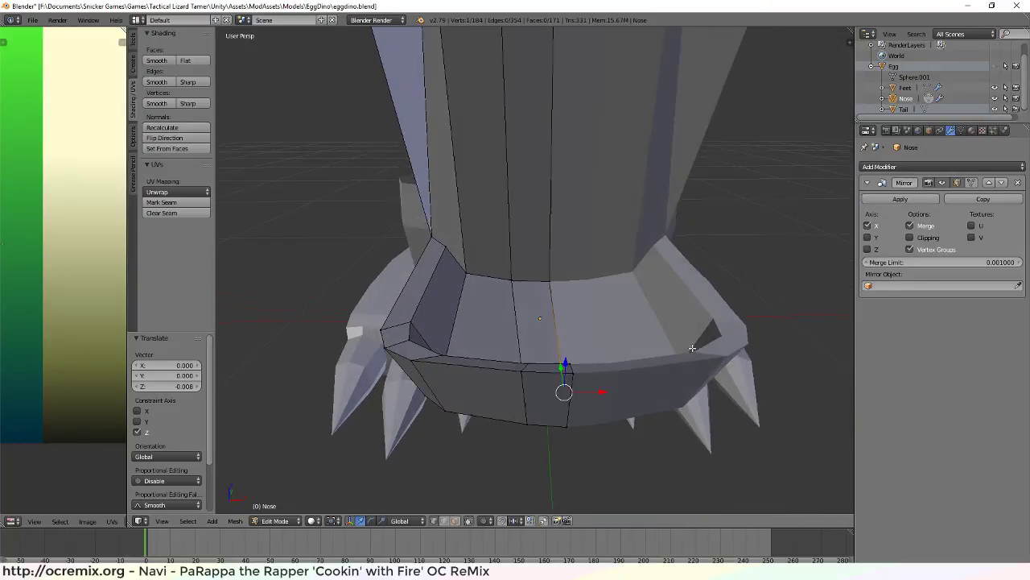
pyautogui.scroll(3, 485, 317)
pyautogui.moveTo(485, 317); pyautogui.dragTo(429, 272, button='middle')
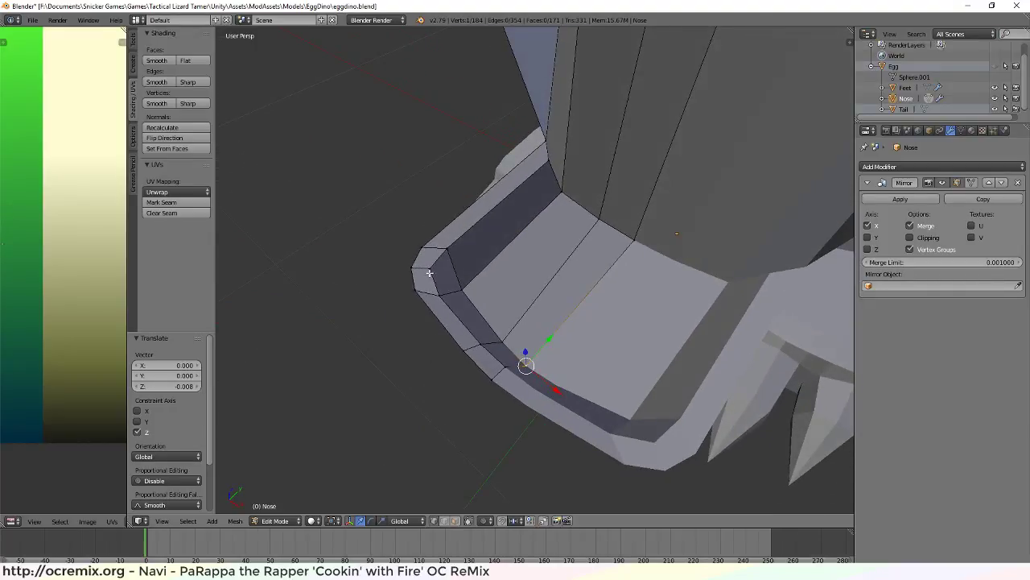
pyautogui.moveTo(458, 288); pyautogui.dragTo(462, 289)
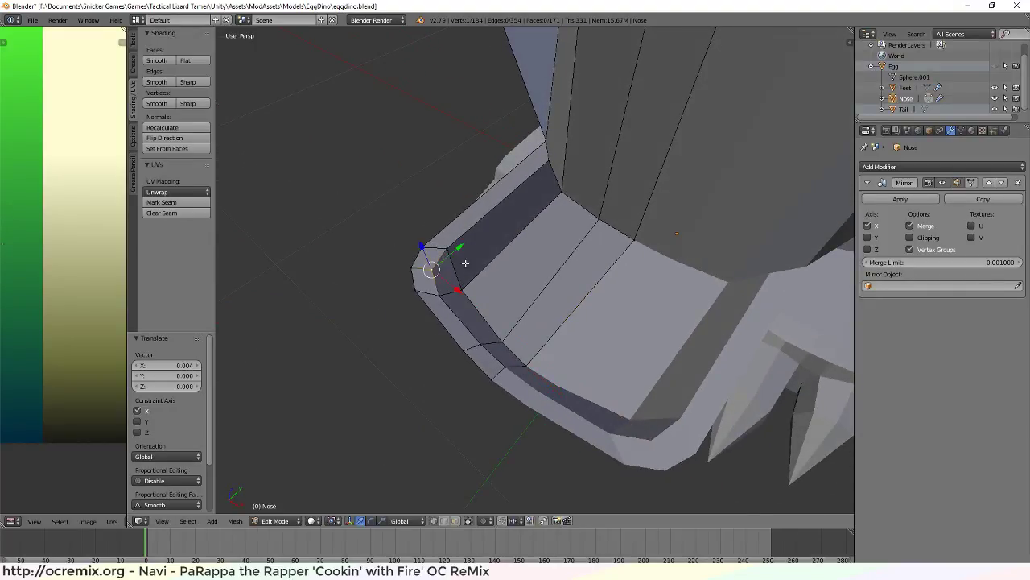
pyautogui.moveTo(460, 246); pyautogui.dragTo(464, 245)
pyautogui.moveTo(464, 245); pyautogui.dragTo(425, 308, button='middle')
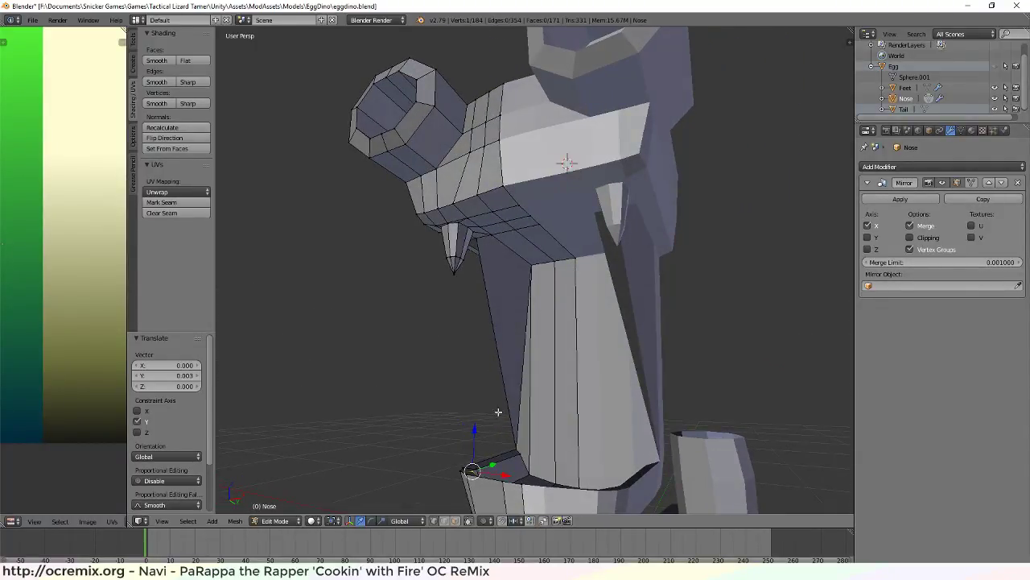
# Delete the stray selected face on the leg below the head
pyautogui.moveTo(468, 397); pyautogui.dragTo(525, 381, button='middle')
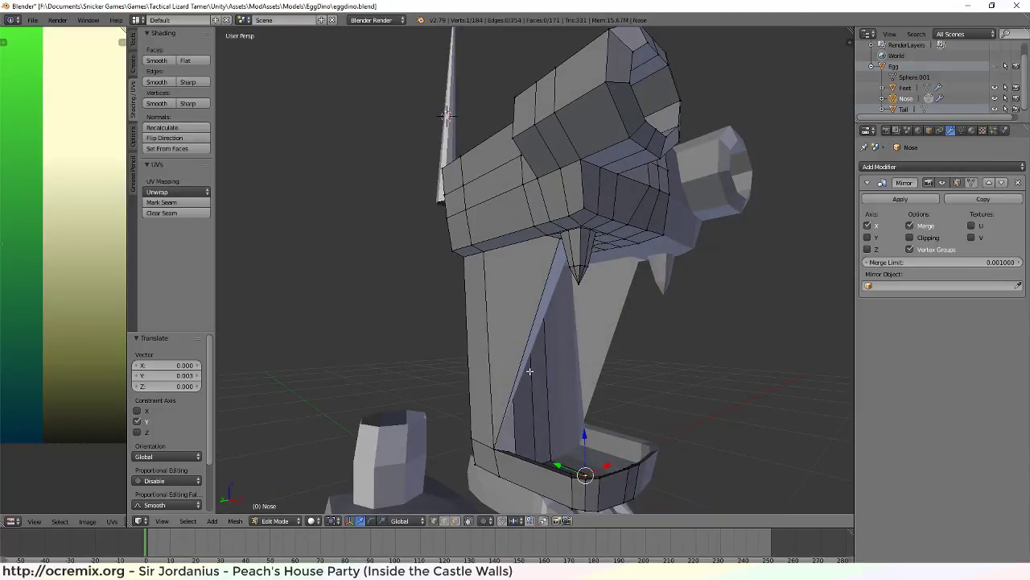
pyautogui.click(500, 394)
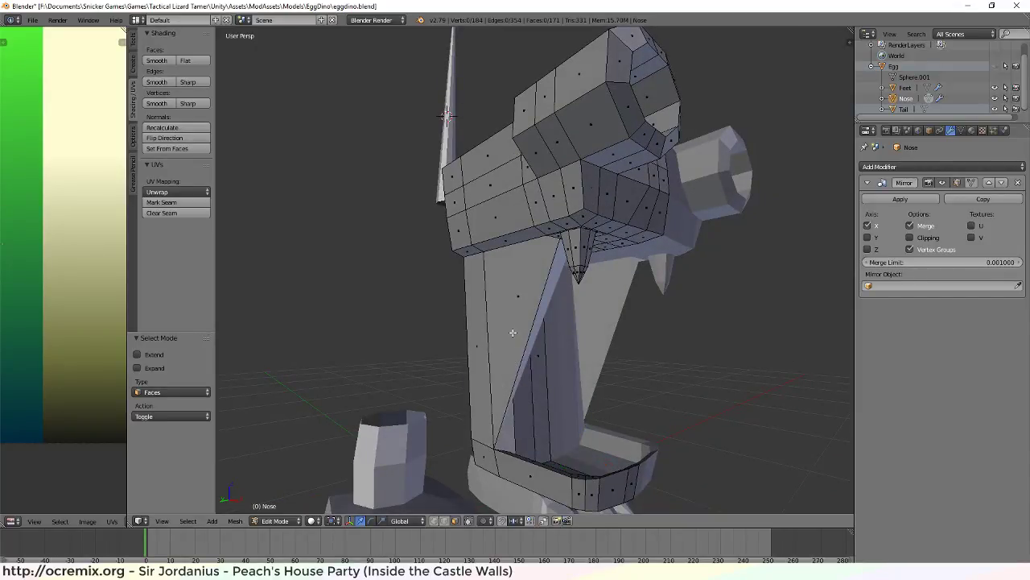
pyautogui.moveTo(515, 297); pyautogui.dragTo(497, 329, button='middle')
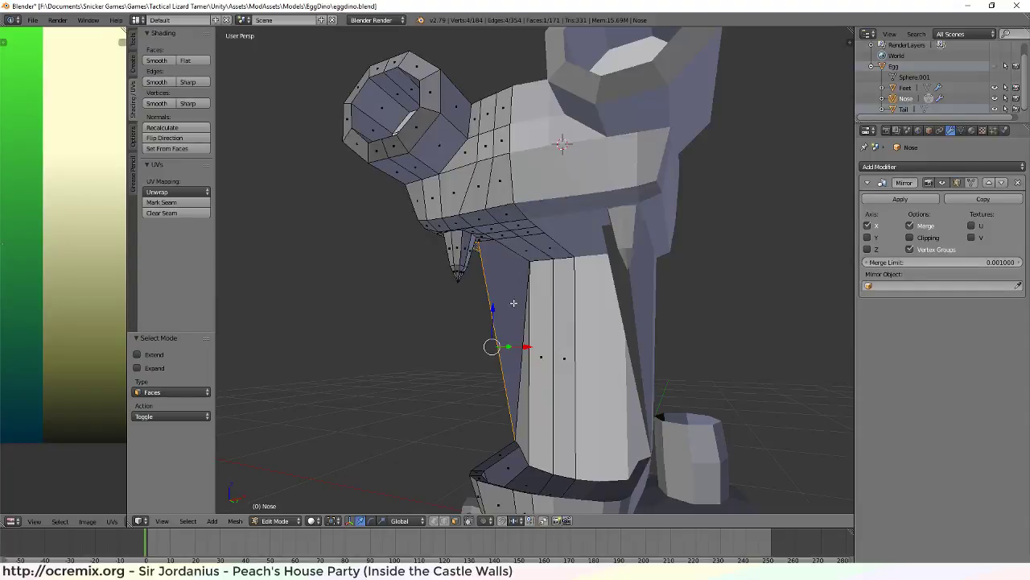
pyautogui.press('x')
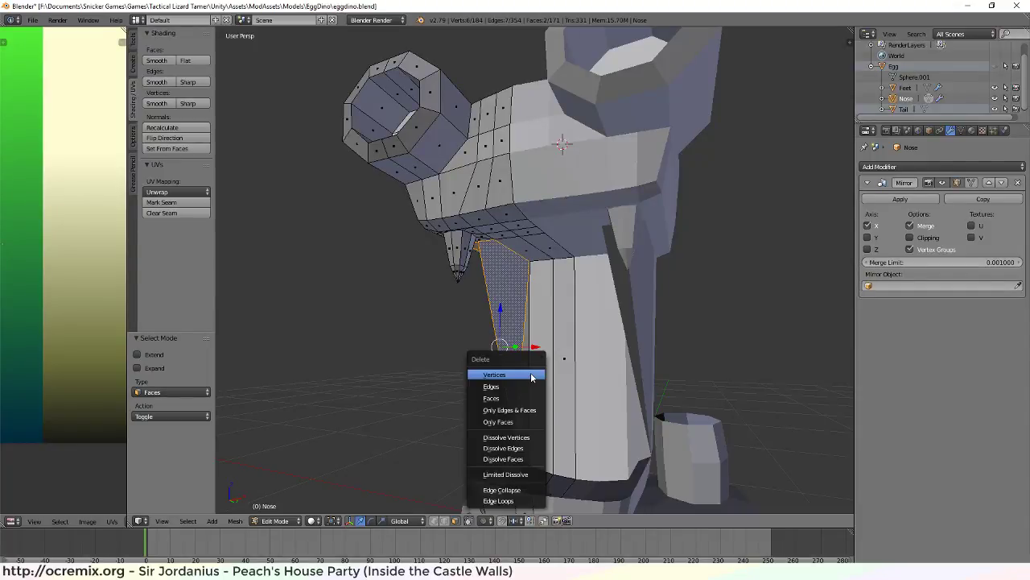
pyautogui.click(527, 394)
# Fill the hole's edge loop under the head with a new face
pyautogui.moveTo(490, 294); pyautogui.dragTo(569, 238, button='middle')
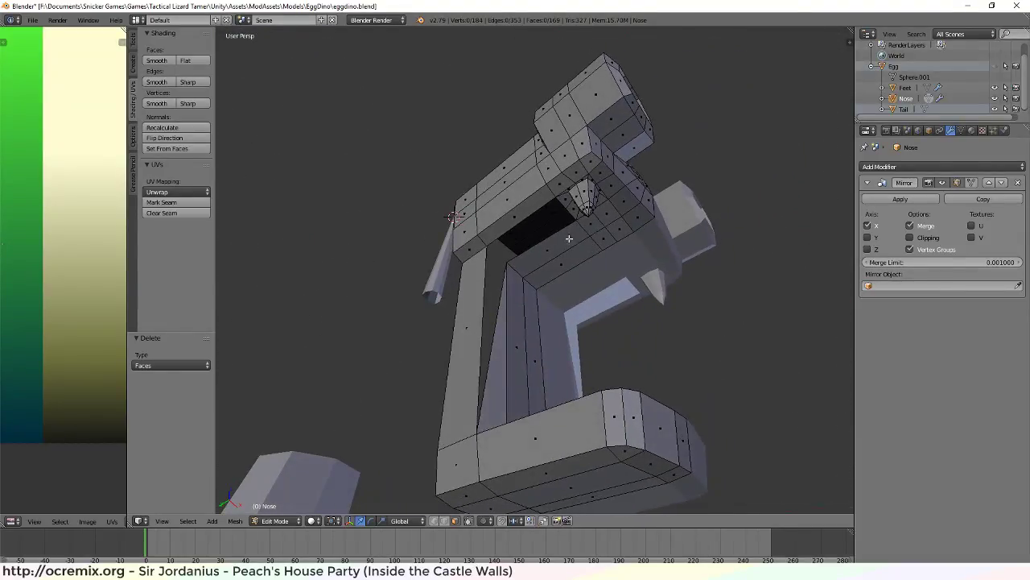
pyautogui.hotkey('ctrl', 'Tab')
pyautogui.click(526, 211)
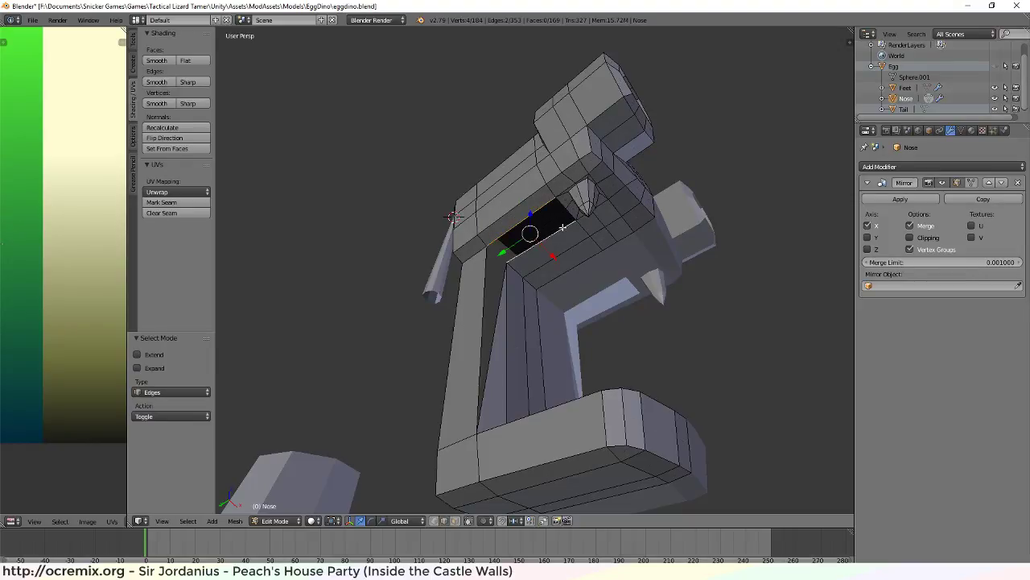
pyautogui.press('f')
pyautogui.moveTo(561, 228); pyautogui.dragTo(505, 392, button='middle')
pyautogui.scroll(3, 512, 427)
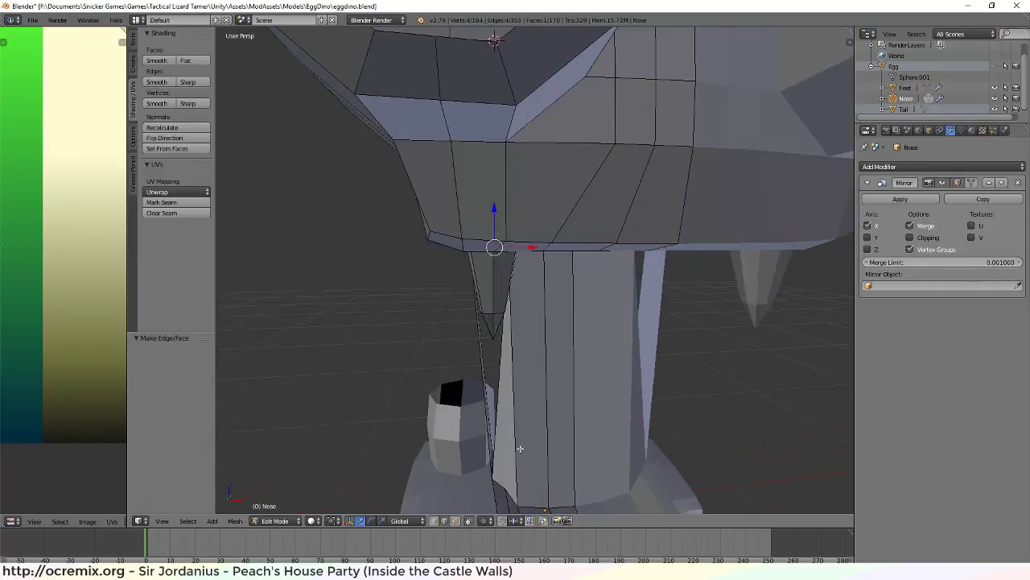
pyautogui.moveTo(512, 427); pyautogui.dragTo(521, 455, button='middle')
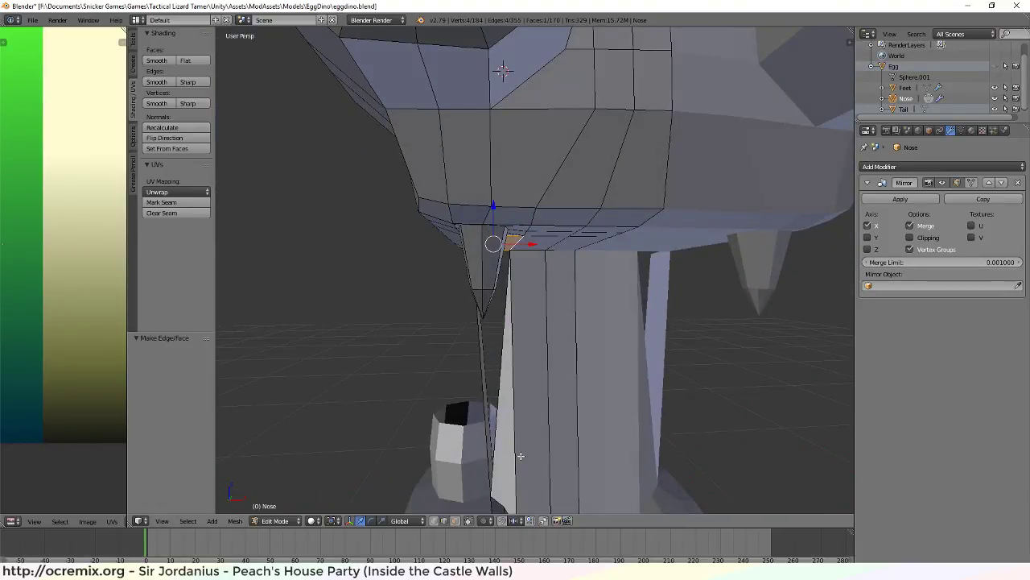
# Delete the thin face on the inner side of the leg
pyautogui.hotkey('ctrl', 'Tab')
pyautogui.click(499, 467)
pyautogui.rightClick(508, 415)
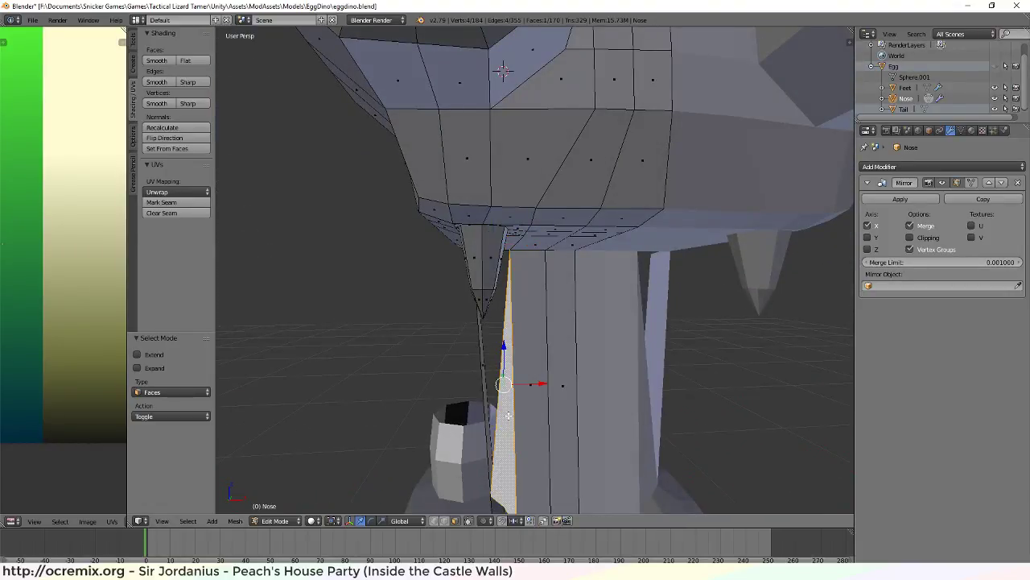
pyautogui.press('x')
pyautogui.click(508, 415)
pyautogui.moveTo(508, 416); pyautogui.dragTo(565, 287, button='middle')
pyautogui.moveTo(535, 173)
pyautogui.mouseDown(button='middle')
pyautogui.moveTo(631, 155)
pyautogui.moveTo(580, 149)
pyautogui.moveTo(550, 166)
pyautogui.moveTo(545, 154)
pyautogui.mouseUp(button='middle')
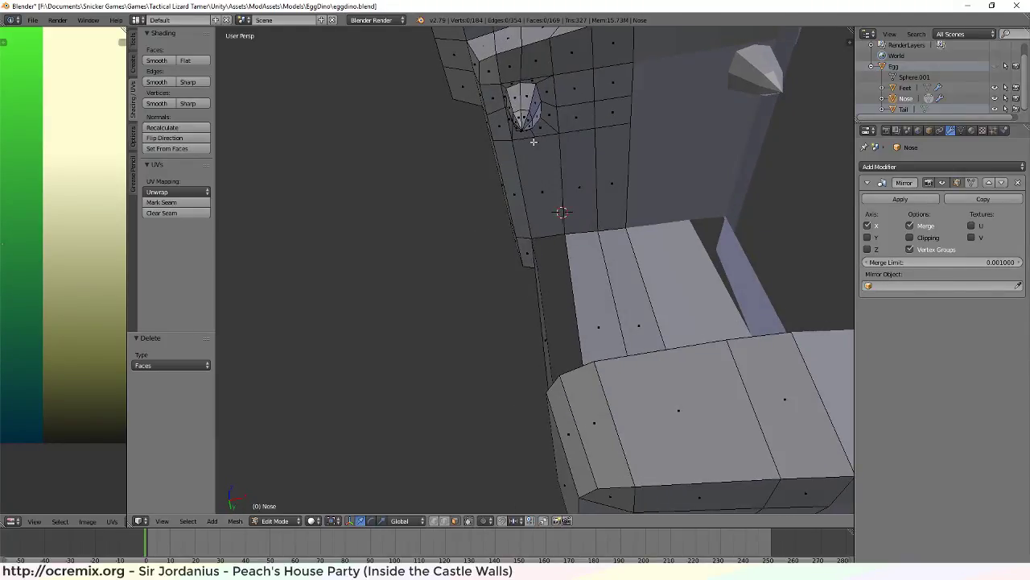
# Insert a centred edge loop cut under the head, abandoning an earlier knife cut
pyautogui.press('k')
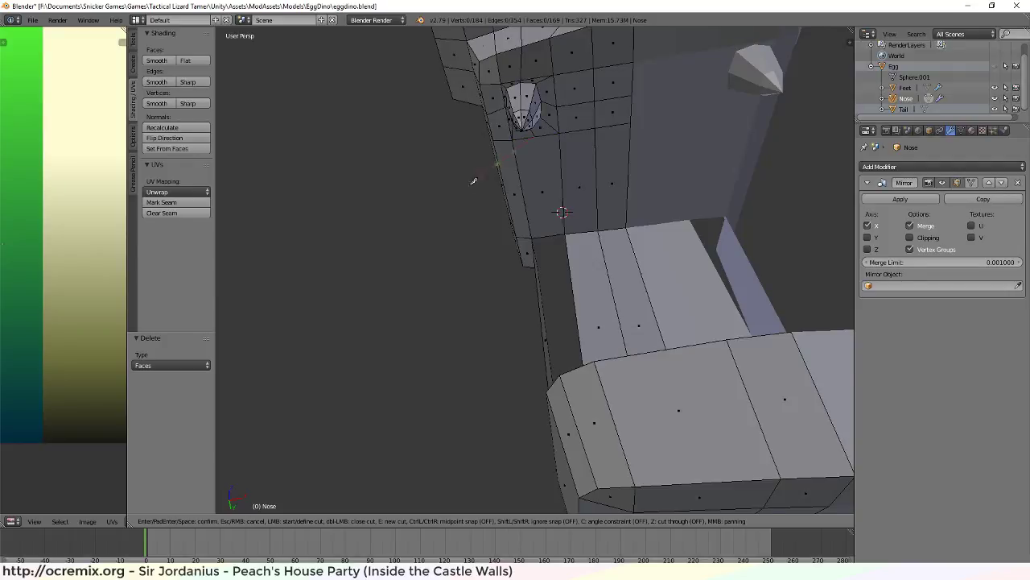
pyautogui.moveTo(474, 182)
pyautogui.mouseDown(button='middle')
pyautogui.moveTo(547, 237)
pyautogui.moveTo(455, 185)
pyautogui.mouseUp(button='middle')
pyautogui.press('Return')
pyautogui.moveTo(392, 225); pyautogui.dragTo(319, 178, button='middle')
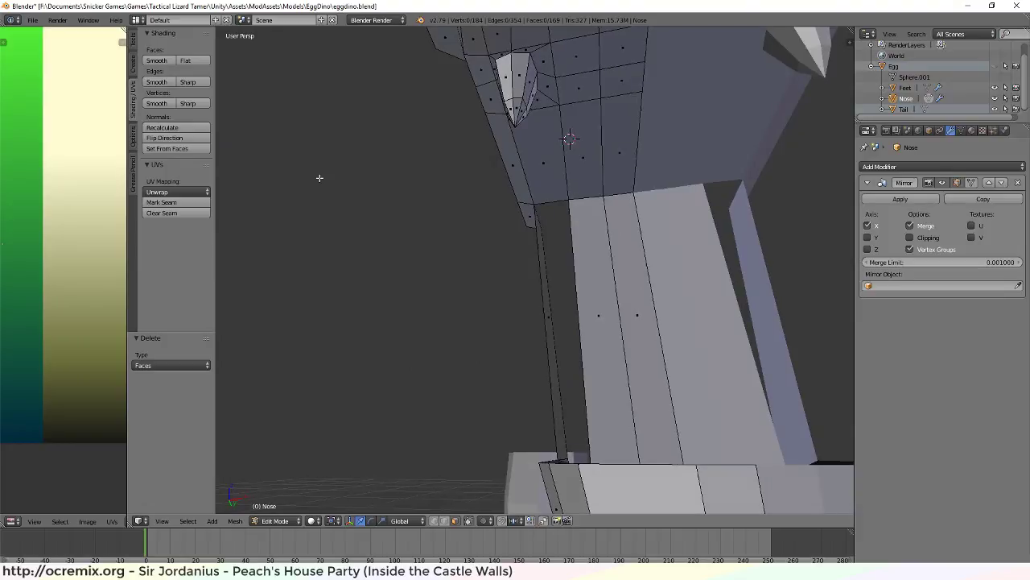
pyautogui.hotkey('ctrl', 'r')
pyautogui.click(555, 198)
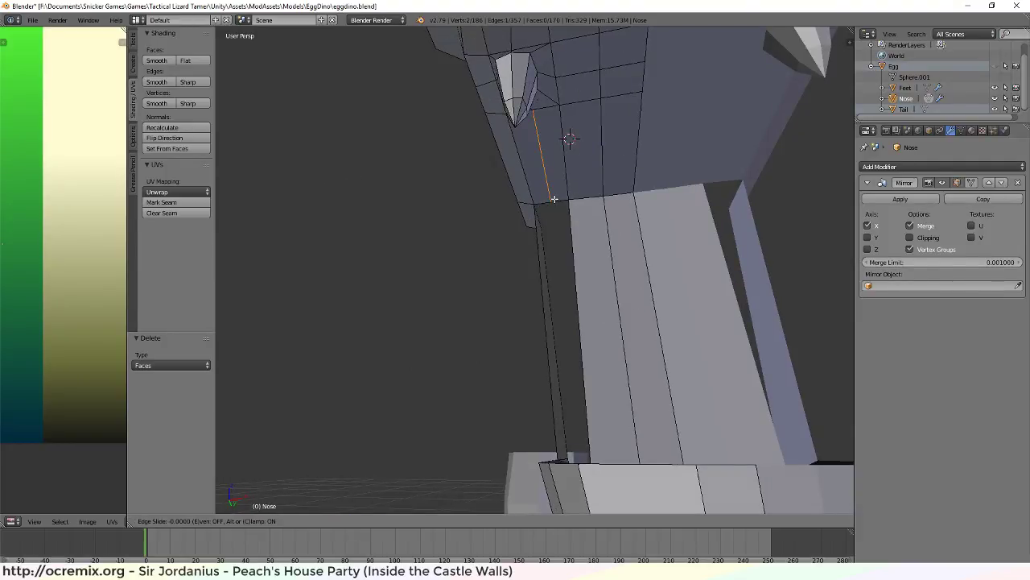
pyautogui.rightClick(554, 198)
pyautogui.moveTo(555, 198); pyautogui.dragTo(538, 169, button='middle')
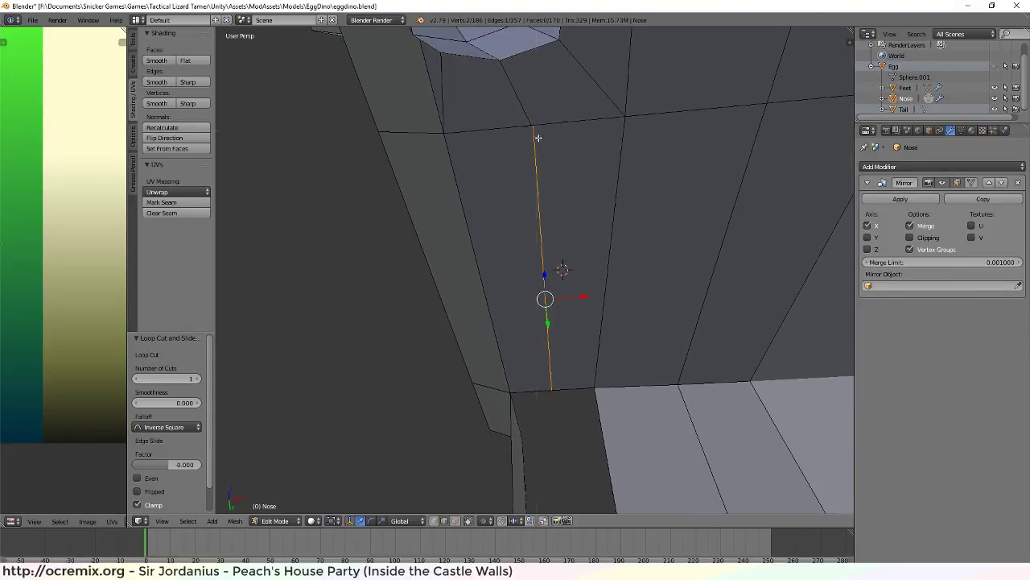
# Merge the doubled vertices at the top of the new cut at their centre
pyautogui.press('b')
pyautogui.moveTo(521, 119); pyautogui.dragTo(544, 135)
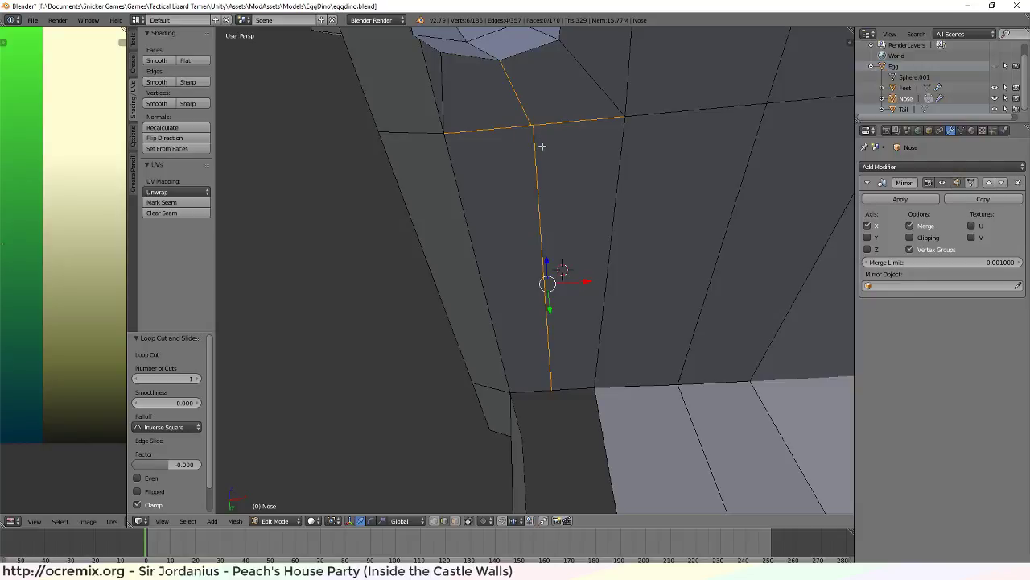
pyautogui.press('a')
pyautogui.hotkey('ctrl', 'Tab')
pyautogui.click(533, 126)
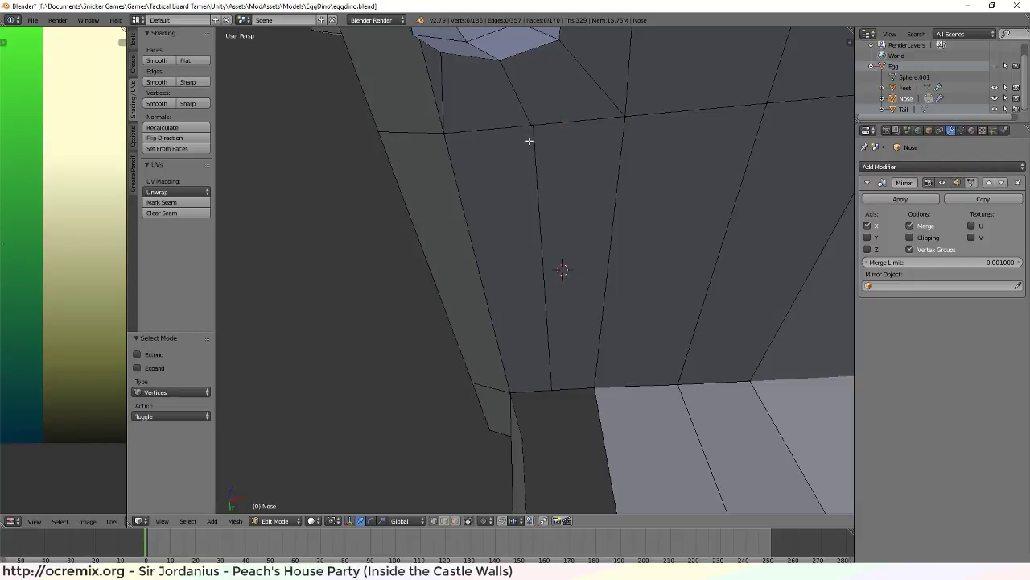
pyautogui.press('b')
pyautogui.moveTo(524, 115); pyautogui.dragTo(552, 141)
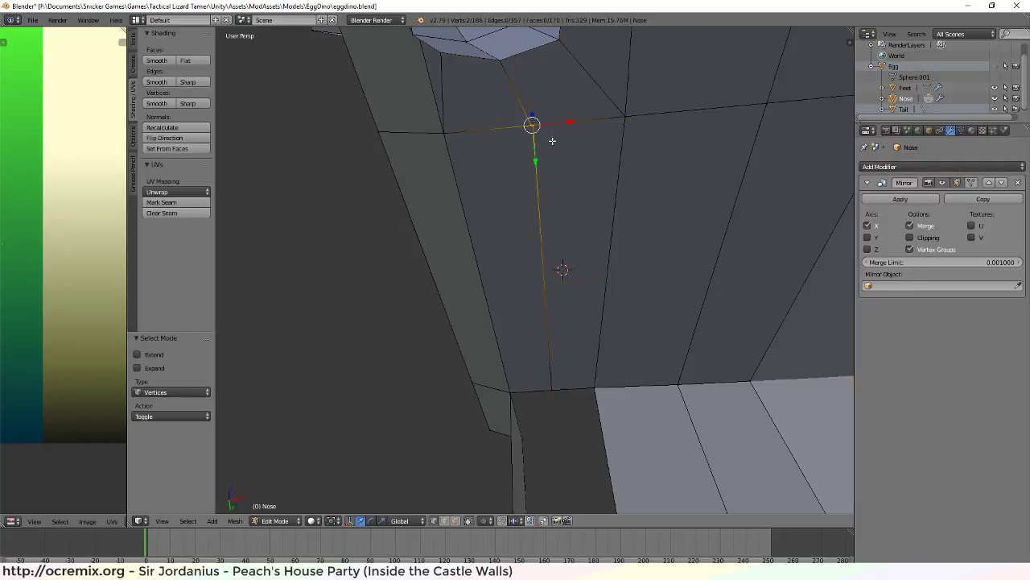
pyautogui.hotkey('alt', 'm')
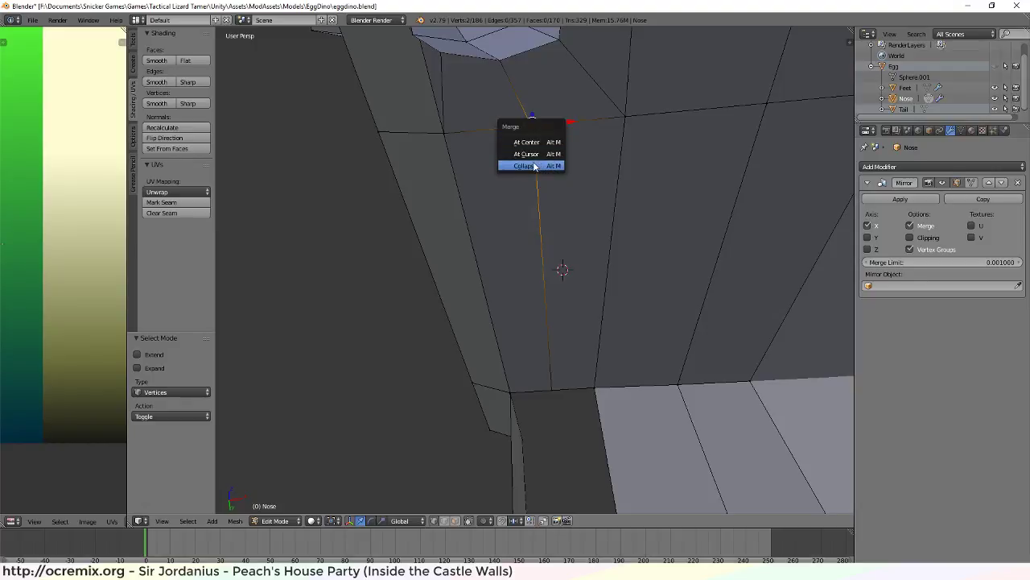
pyautogui.click(536, 142)
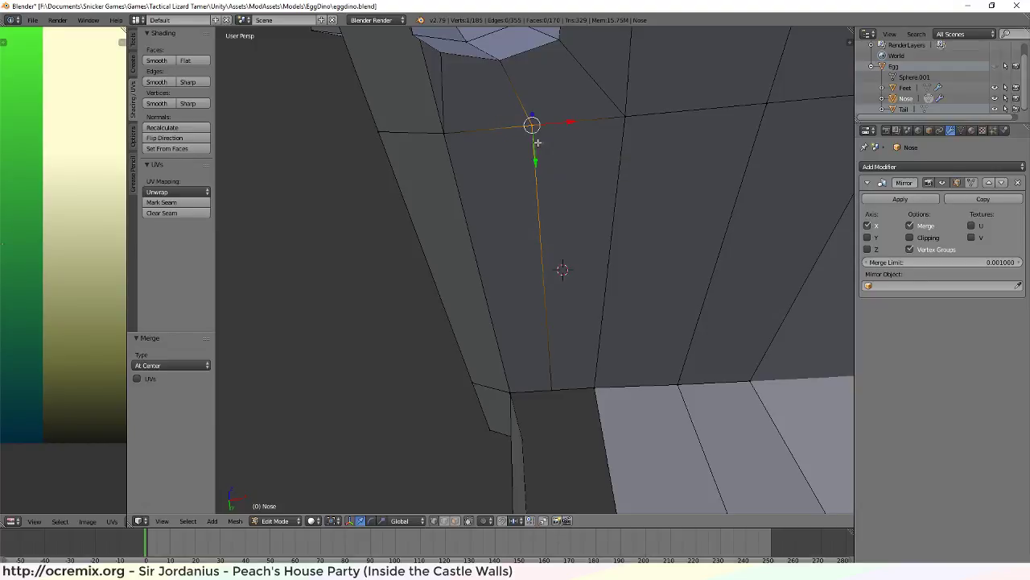
# Fill the gaps along the inner leg with two new faces from selected edges
pyautogui.moveTo(566, 284); pyautogui.dragTo(552, 326, button='middle')
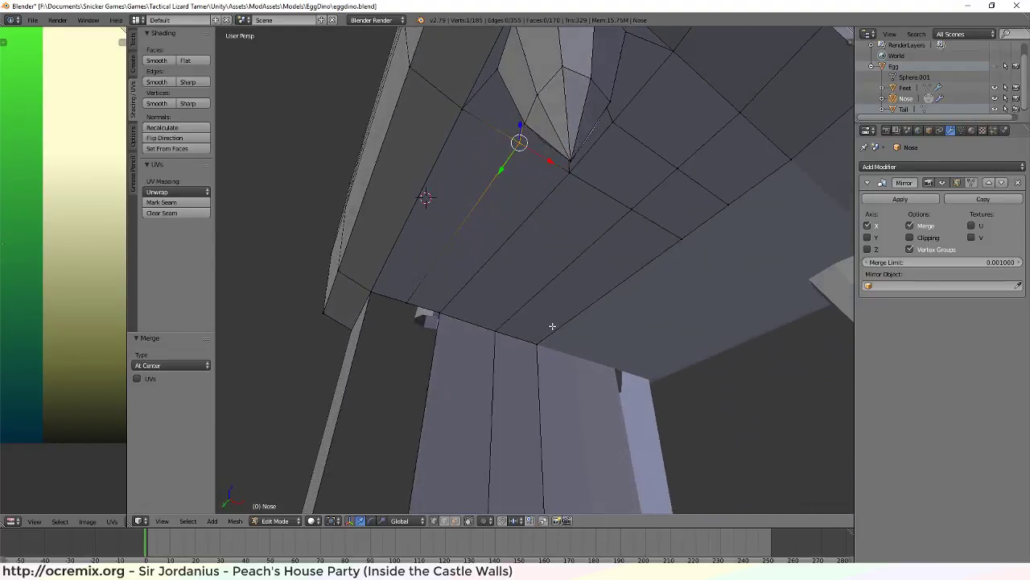
pyautogui.moveTo(427, 318); pyautogui.dragTo(412, 421, button='middle')
pyautogui.hotkey('ctrl', 'Tab')
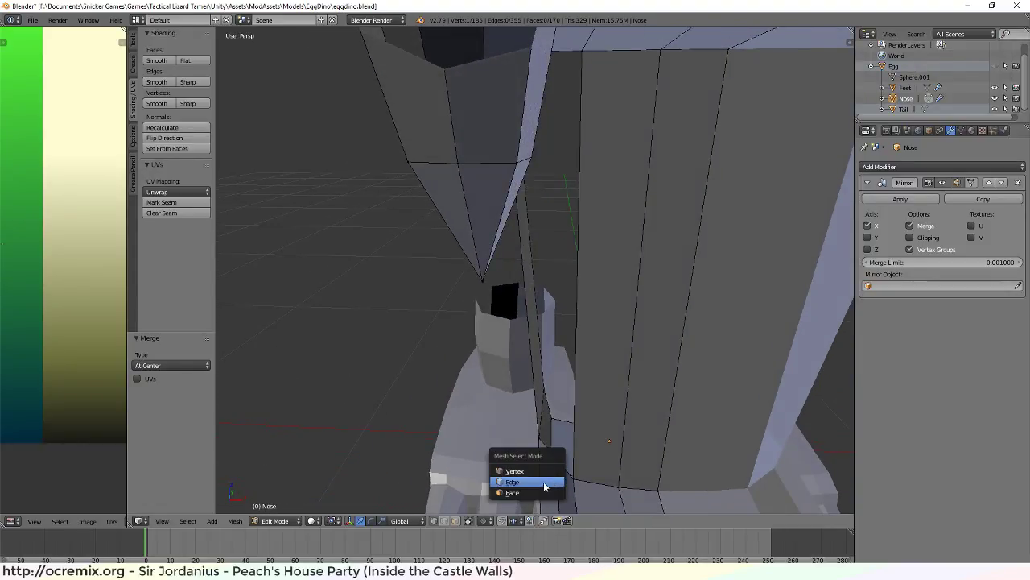
pyautogui.click(529, 481)
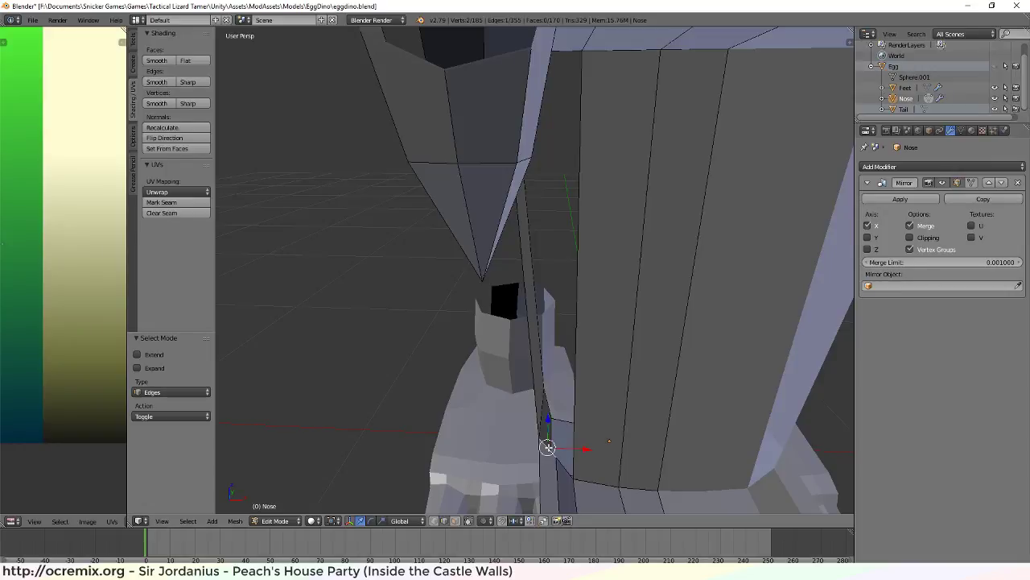
pyautogui.moveTo(583, 364); pyautogui.dragTo(587, 318, button='middle')
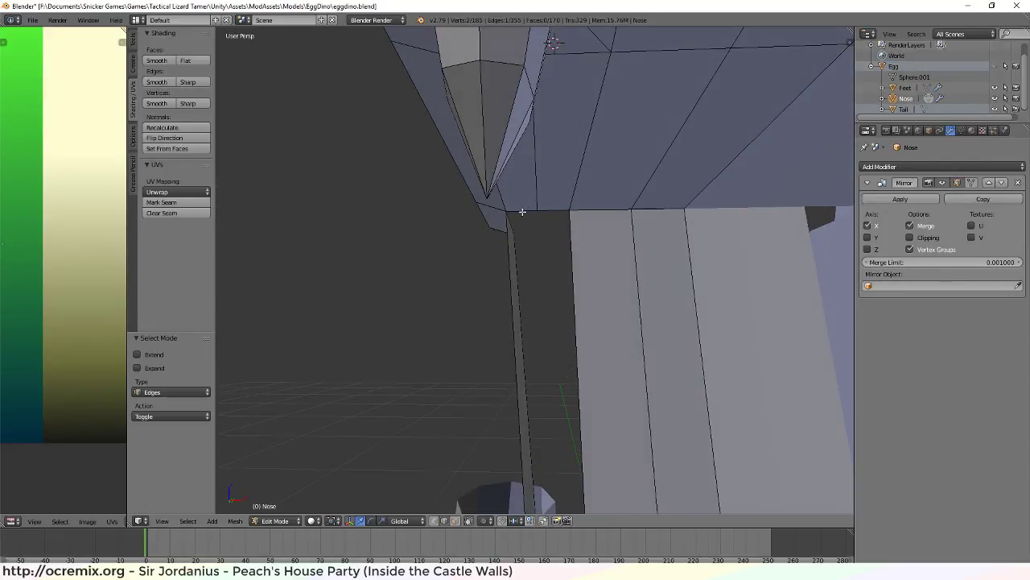
pyautogui.press('f')
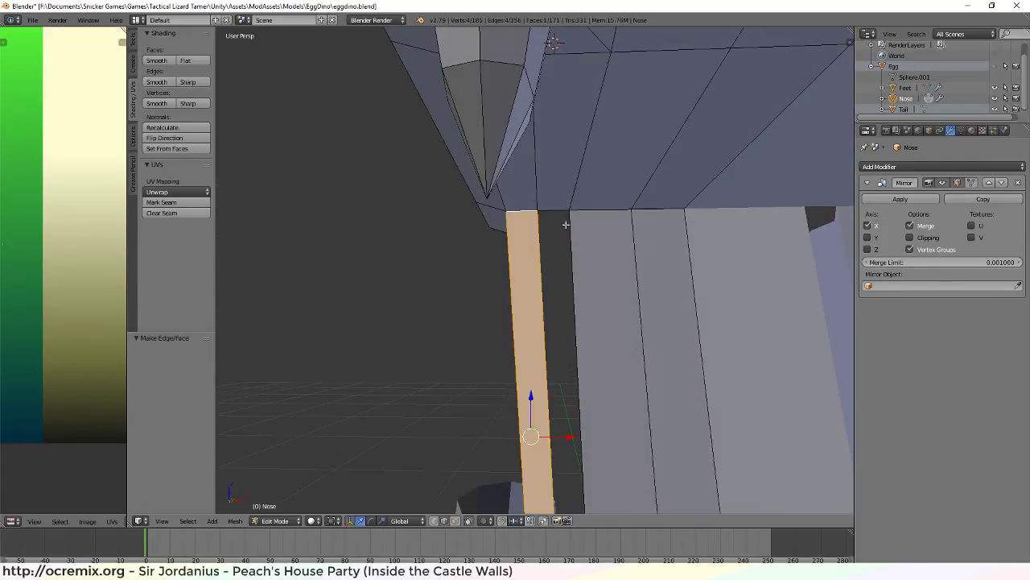
pyautogui.rightClick(553, 210)
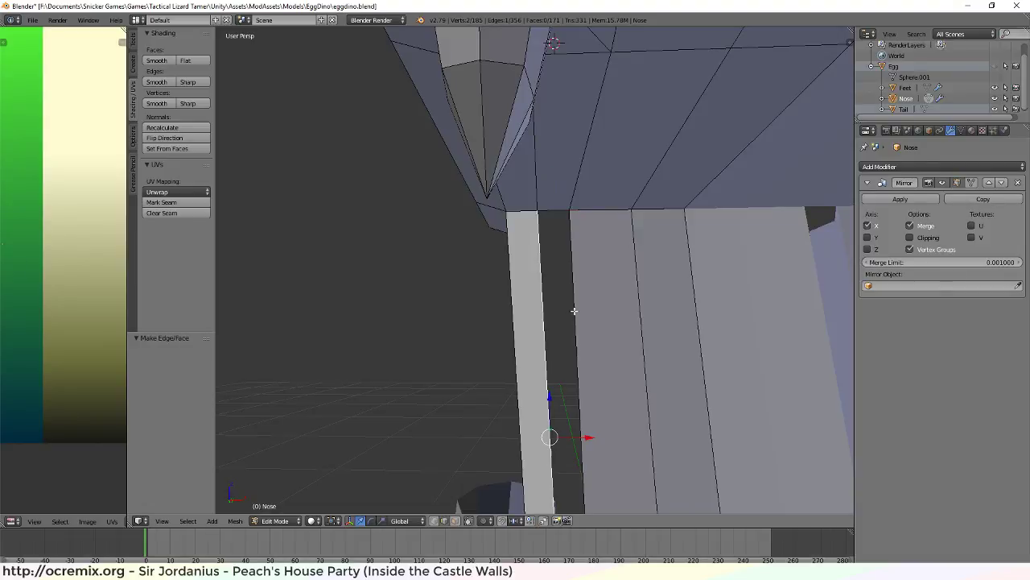
pyautogui.press('f')
pyautogui.moveTo(574, 311); pyautogui.dragTo(642, 431, button='middle')
pyautogui.scroll(2, 623, 222)
# Deselect all and box-select the inner leg's bottom rim faces from above the head
pyautogui.scroll(-5, 641, 431)
pyautogui.press('a')
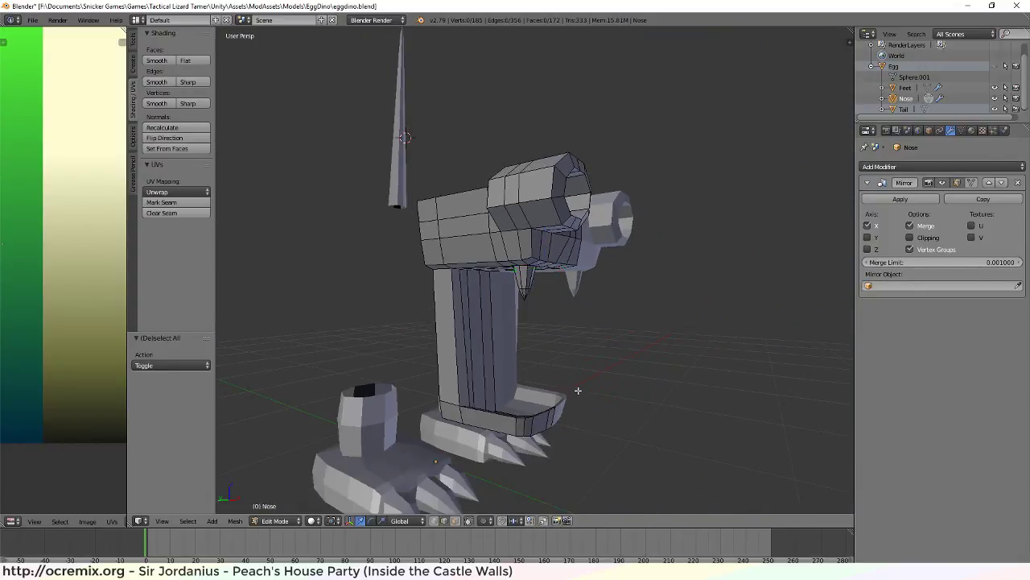
pyautogui.moveTo(567, 384); pyautogui.dragTo(559, 407, button='middle')
pyautogui.scroll(6, 506, 405)
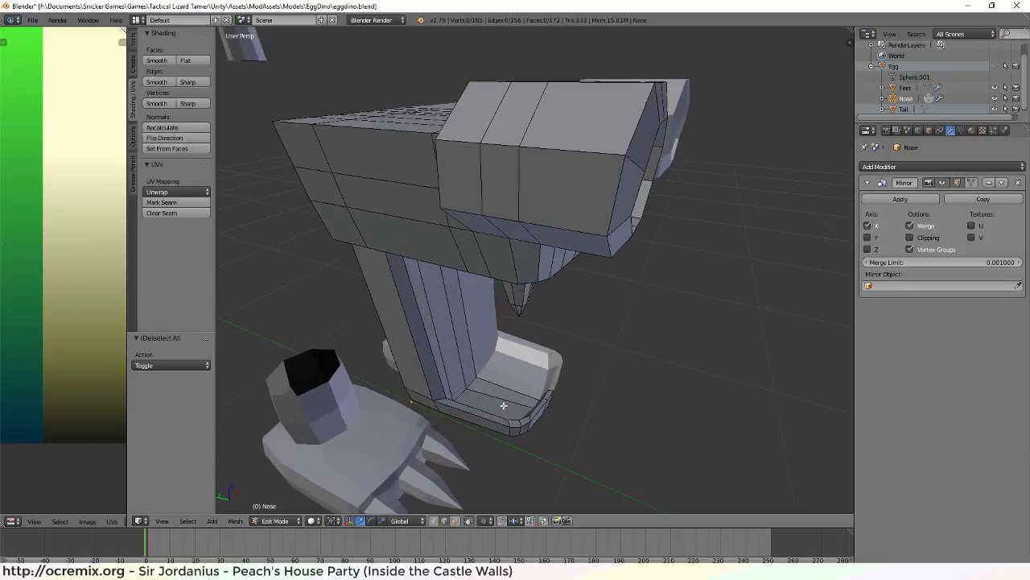
pyautogui.moveTo(508, 432); pyautogui.dragTo(458, 411, button='middle')
pyautogui.scroll(-8, 502, 386)
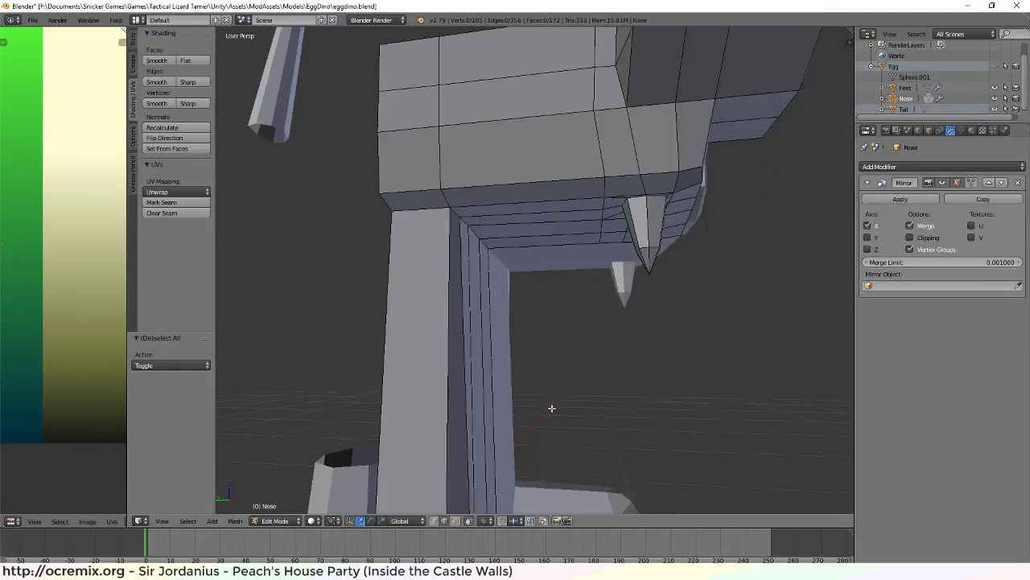
pyautogui.scroll(5, 540, 412)
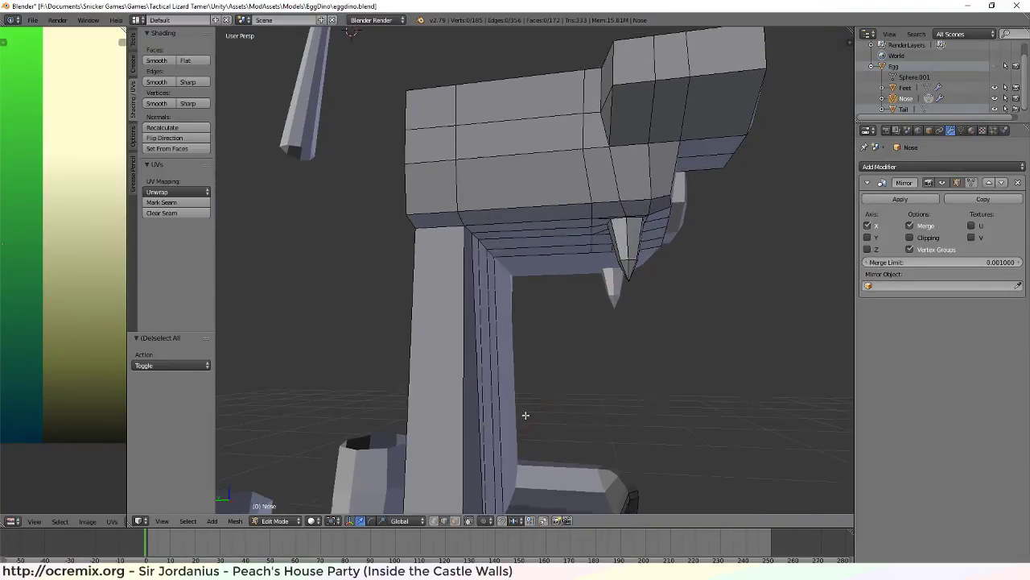
pyautogui.moveTo(526, 441); pyautogui.dragTo(463, 494, button='middle')
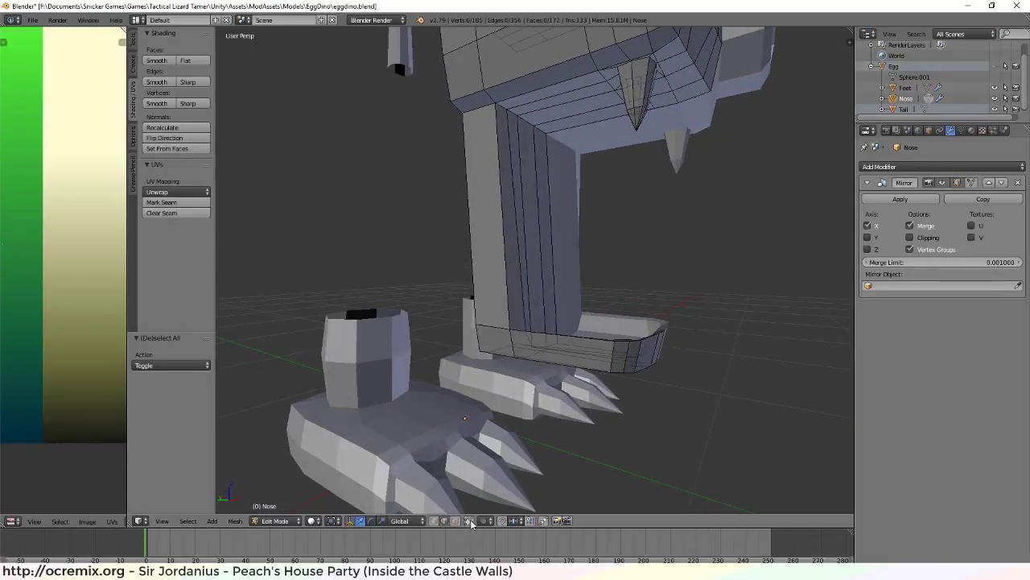
pyautogui.press('b')
pyautogui.moveTo(443, 267); pyautogui.dragTo(766, 497)
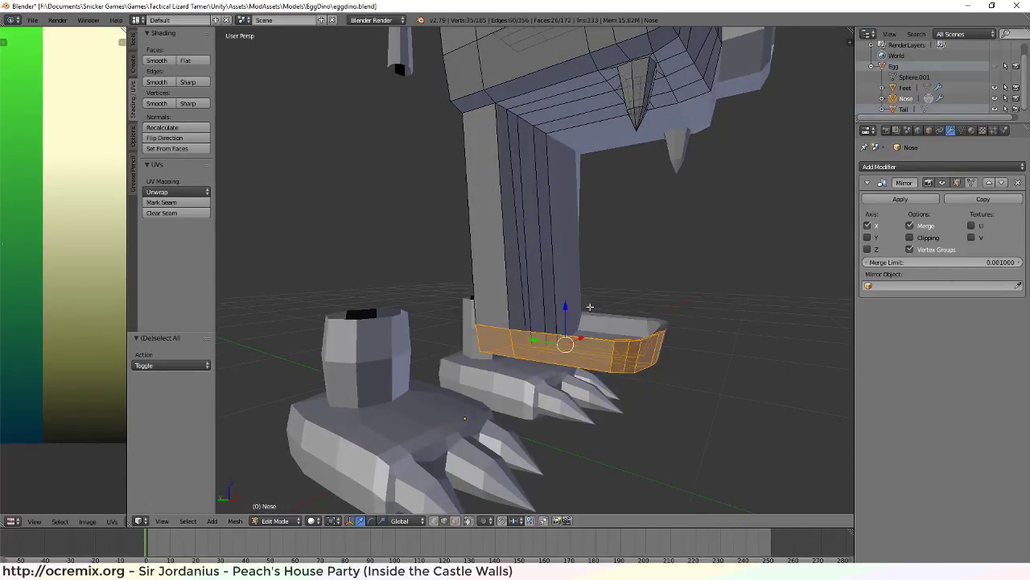
# Raise the rim faces along Z to sit just under the head, then deselect
pyautogui.press('g')
pyautogui.press('z')
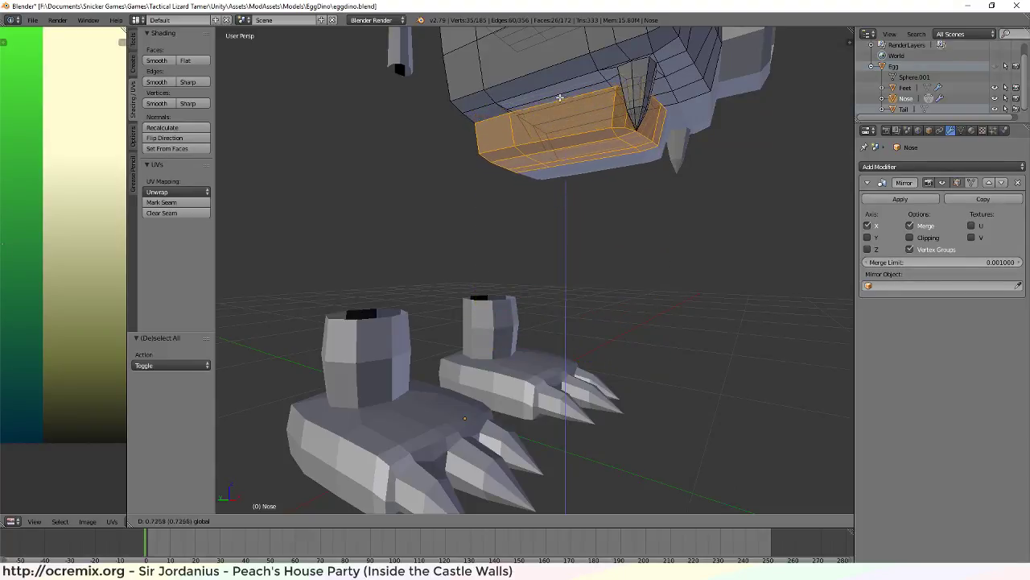
pyautogui.click(558, 97)
pyautogui.moveTo(559, 97); pyautogui.dragTo(582, 226, button='middle')
pyautogui.moveTo(547, 174); pyautogui.dragTo(549, 168)
pyautogui.moveTo(550, 167); pyautogui.dragTo(451, 202, button='middle')
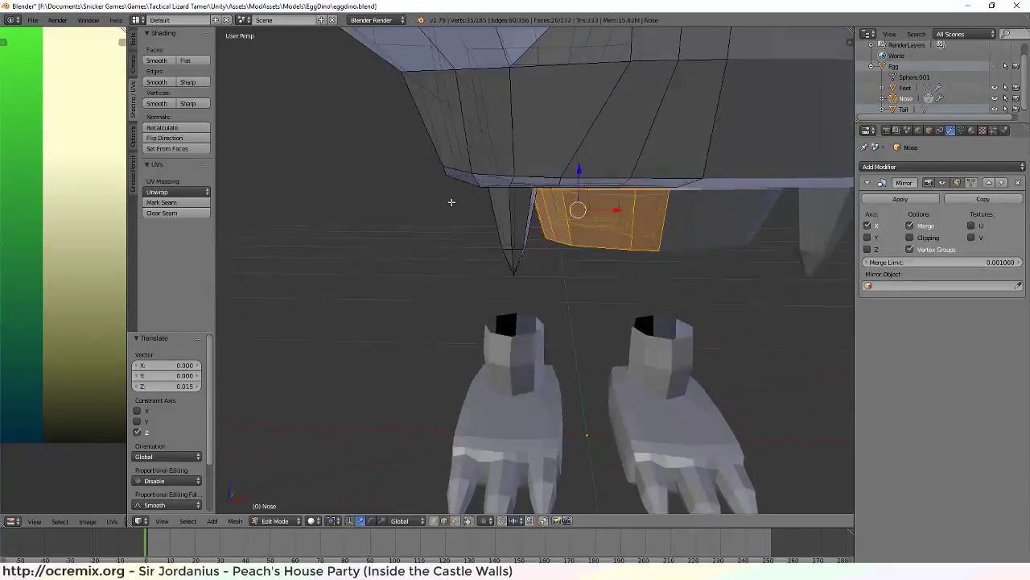
pyautogui.scroll(-4, 449, 201)
pyautogui.press('a')
pyautogui.scroll(-6, 346, 231)
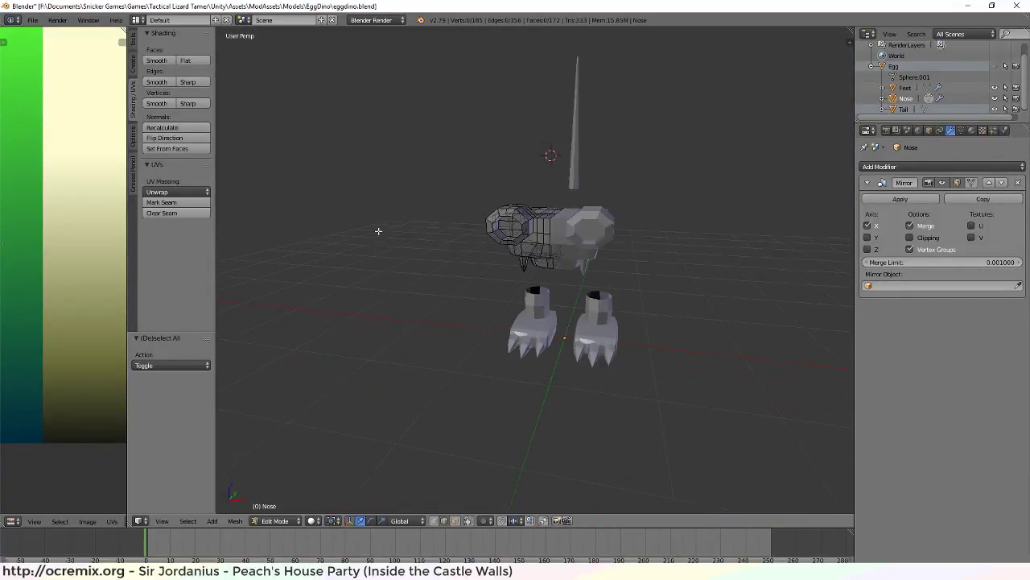
pyautogui.moveTo(379, 231); pyautogui.dragTo(281, 280, button='middle')
# Save the .blend file, confirming the overwrite
pyautogui.hotkey('ctrl', 's')
pyautogui.click(341, 289)
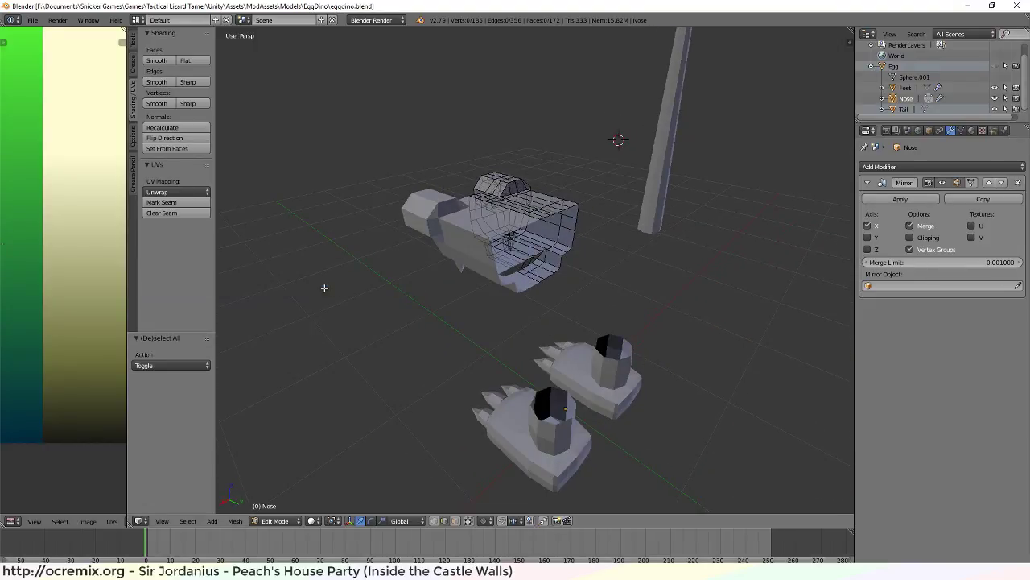
pyautogui.moveTo(359, 275); pyautogui.dragTo(416, 342, button='middle')
# Switch viewport shading to Texture and widen the image editor to show the full strip texture
pyautogui.click(330, 522)
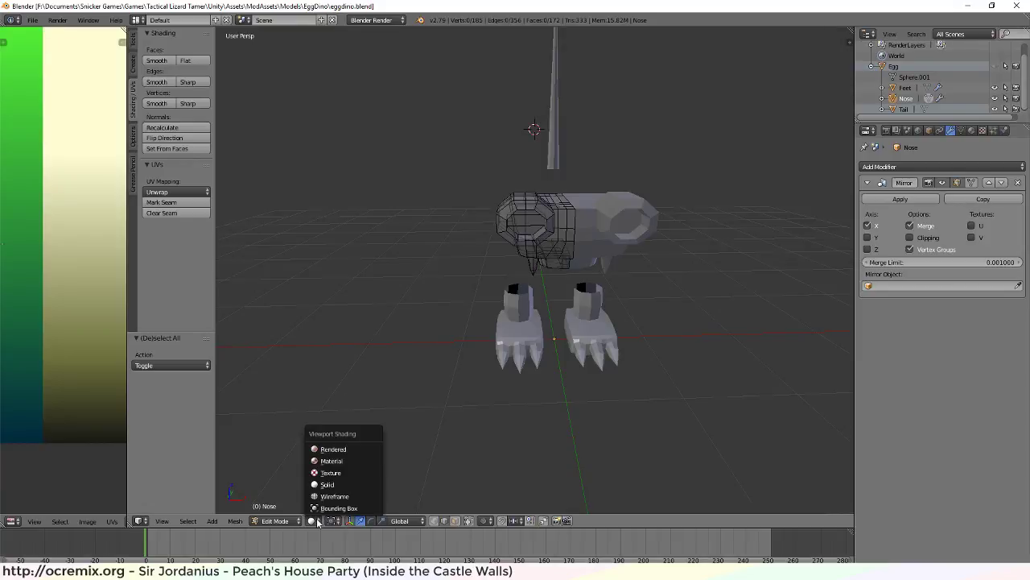
pyautogui.click(336, 471)
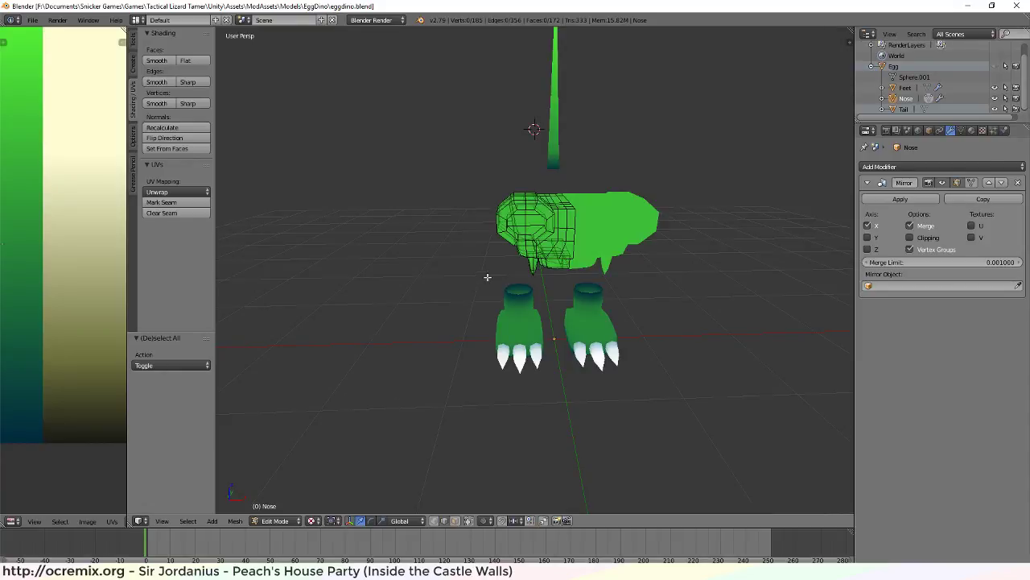
pyautogui.click(311, 521)
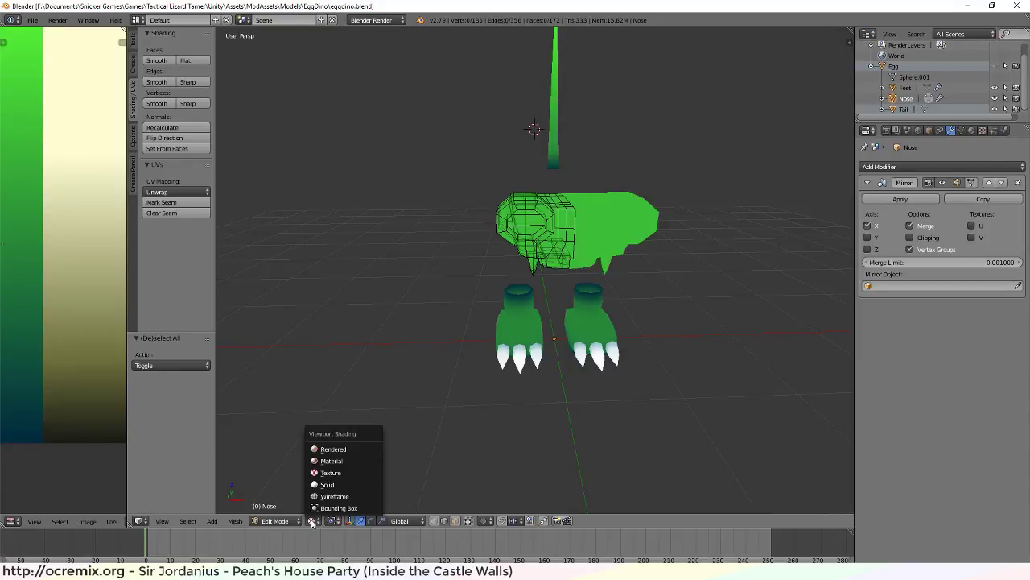
pyautogui.click(317, 521)
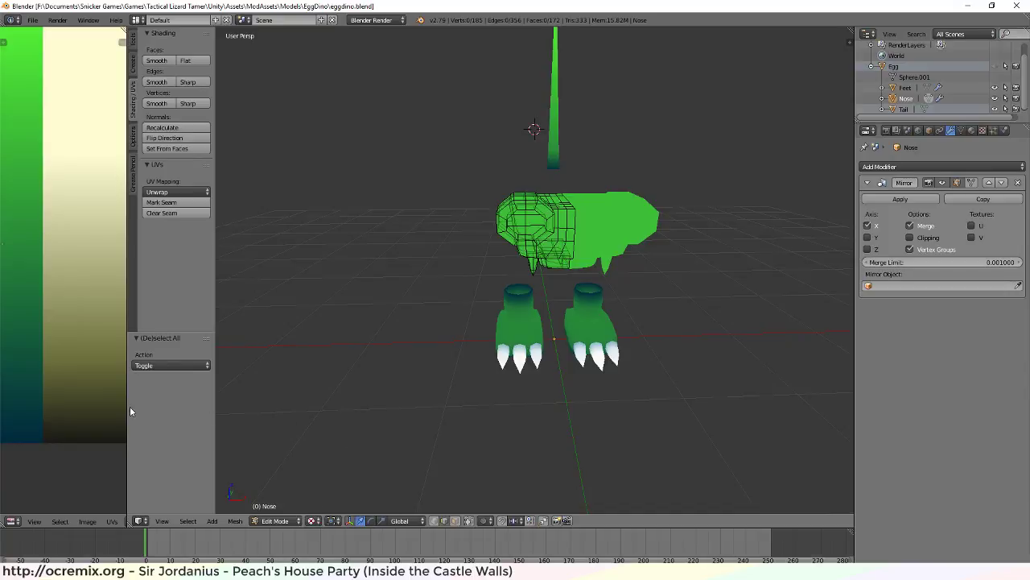
pyautogui.moveTo(127, 411); pyautogui.dragTo(365, 421)
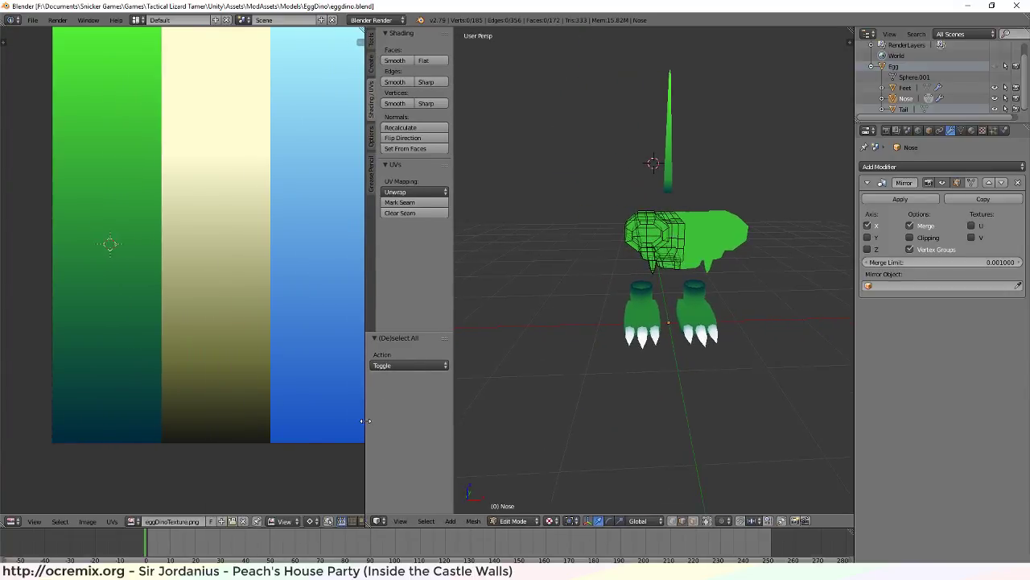
# Select the band of inner-leg faces and move them down to reach the feet
pyautogui.moveTo(563, 354); pyautogui.dragTo(603, 308, button='middle')
pyautogui.press('a')
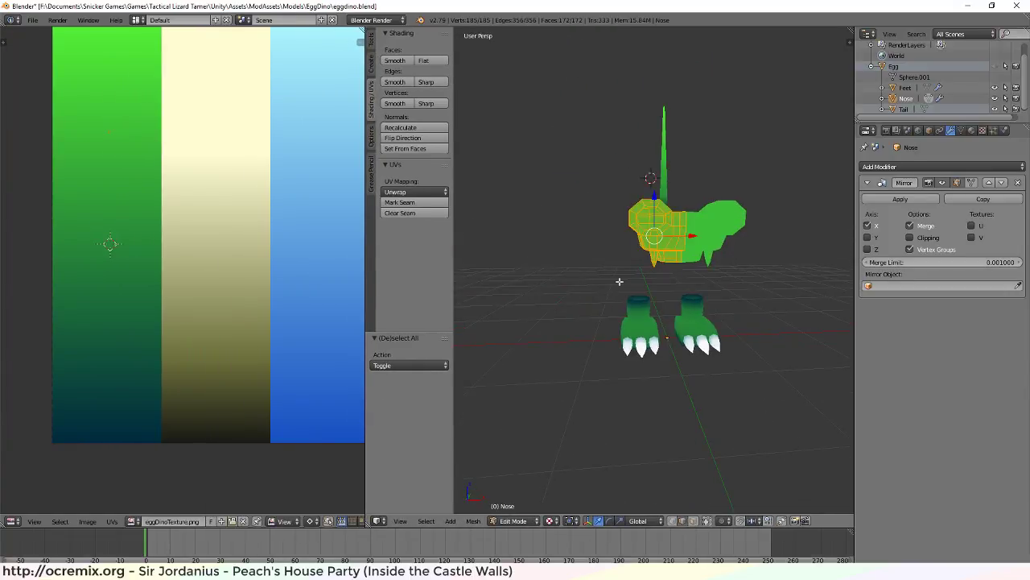
pyautogui.moveTo(632, 258); pyautogui.dragTo(564, 285, button='middle')
pyautogui.moveTo(570, 330); pyautogui.dragTo(614, 332, button='middle')
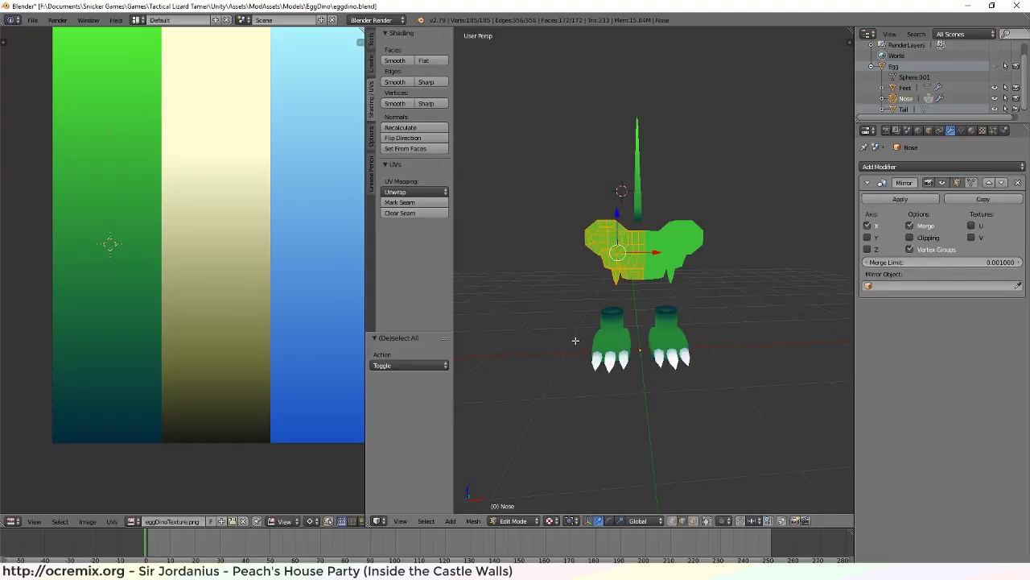
pyautogui.hotkey('ctrl', 'z')
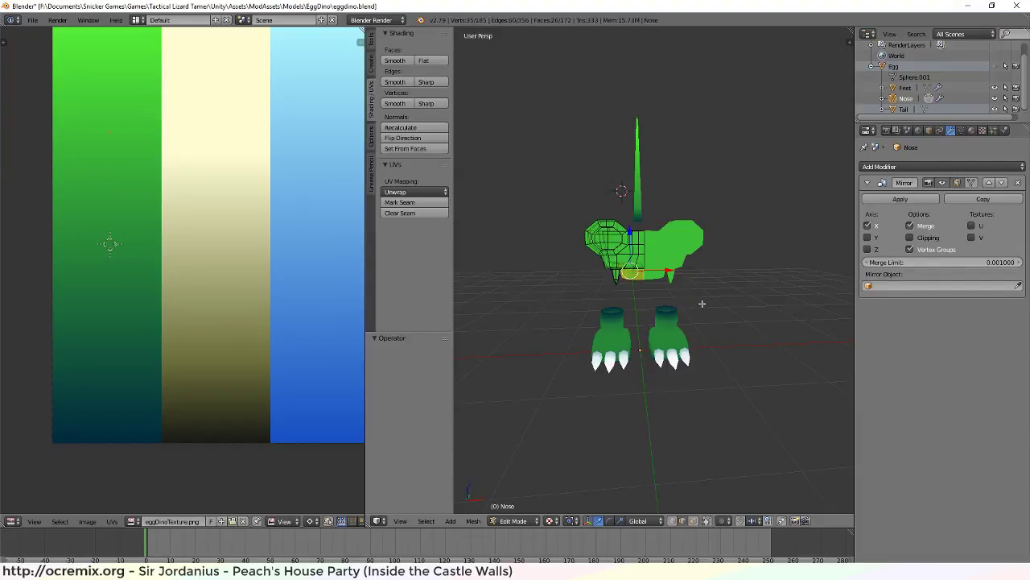
pyautogui.hotkey('ctrl', 'z')
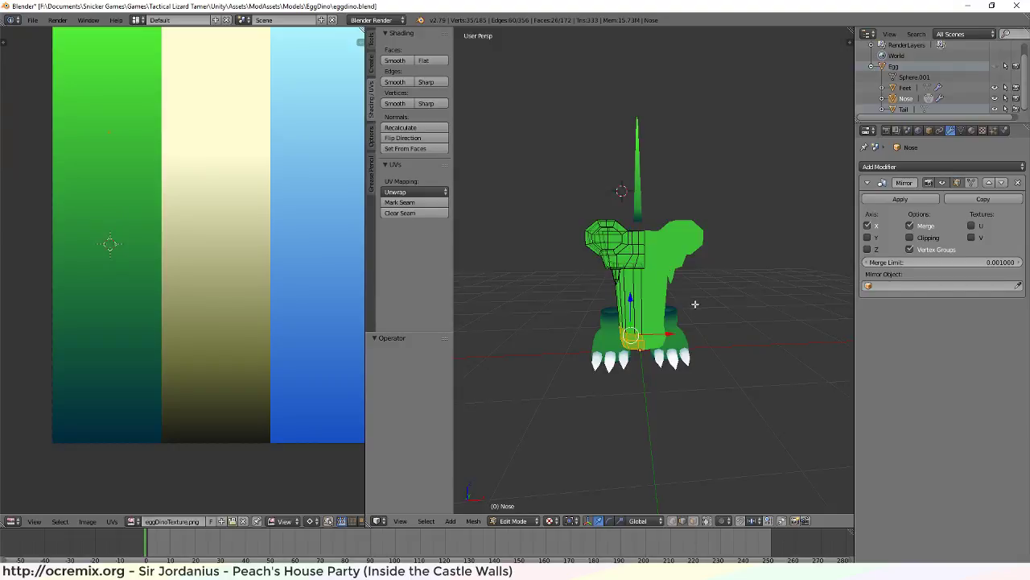
# Select the whole Nose mesh and switch to front, then top orthographic view
pyautogui.press('a')
pyautogui.press('a')
pyautogui.moveTo(695, 303); pyautogui.dragTo(657, 359, button='middle')
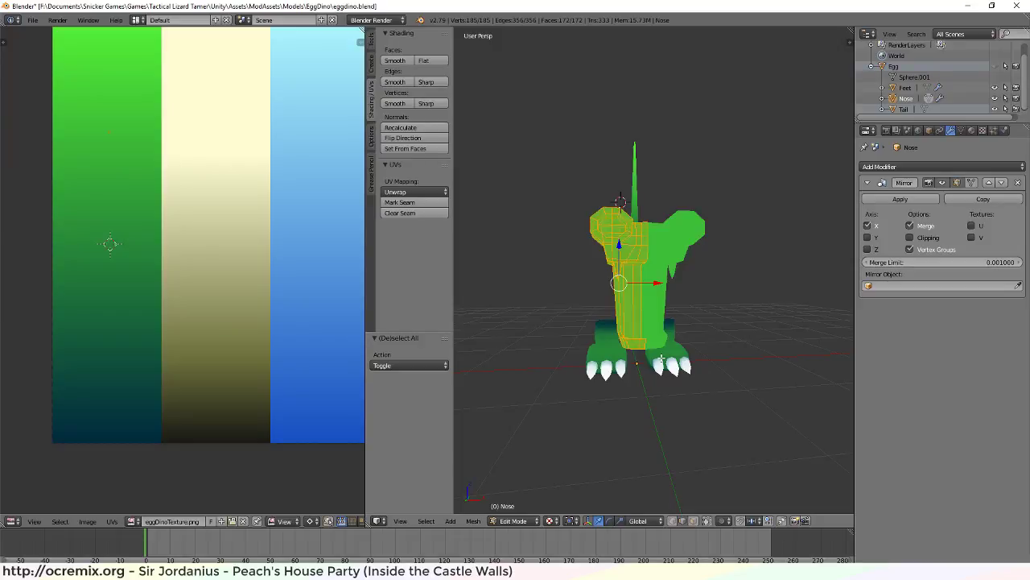
pyautogui.press('KP_1')
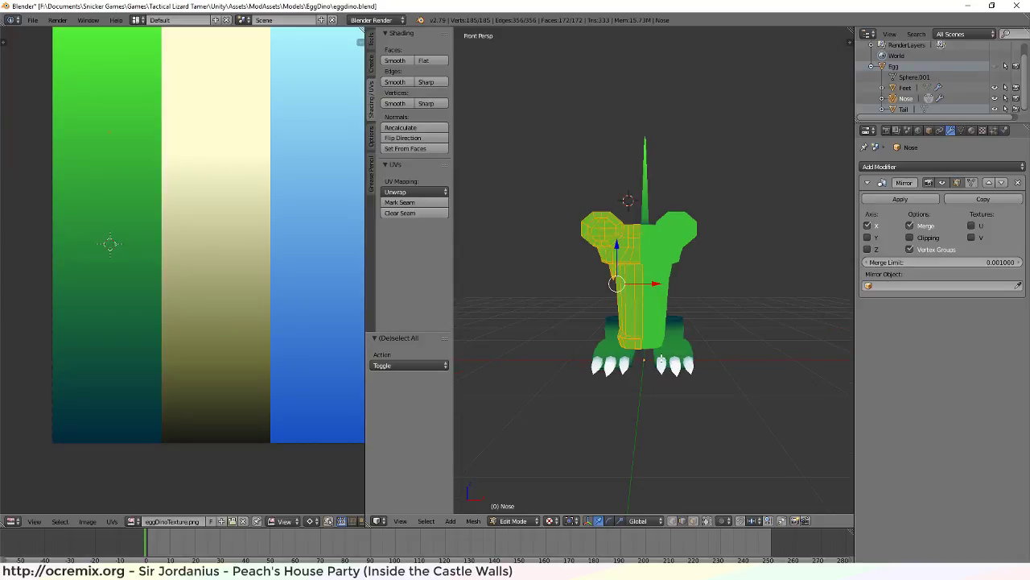
pyautogui.press('KP_7')
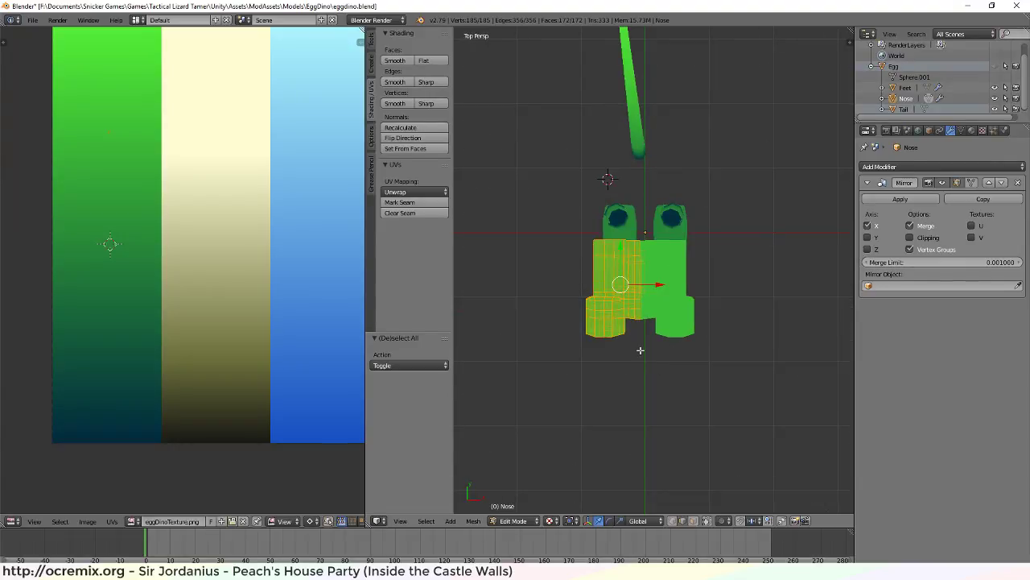
# Project the Nose mesh's UVs from the top view
pyautogui.press('u')
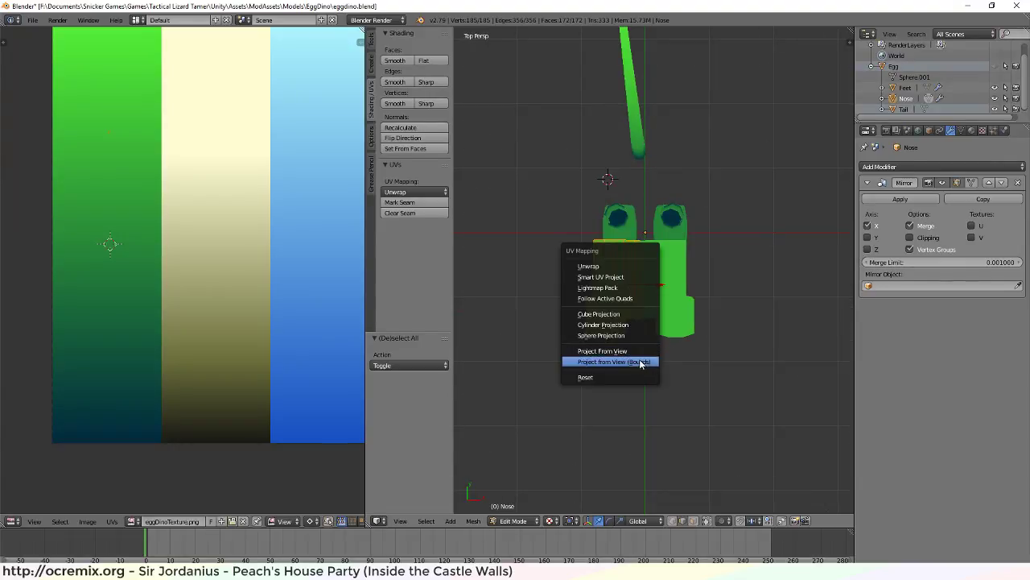
pyautogui.click(641, 347)
pyautogui.scroll(-1, 245, 285)
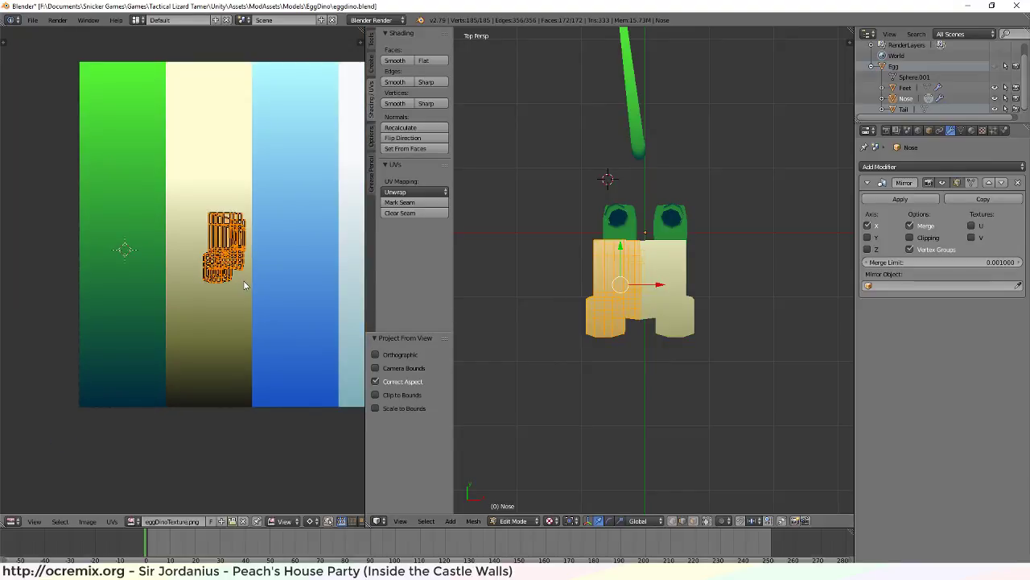
pyautogui.scroll(1, 244, 285)
pyautogui.scroll(-1, 245, 285)
pyautogui.scroll(1, 245, 285)
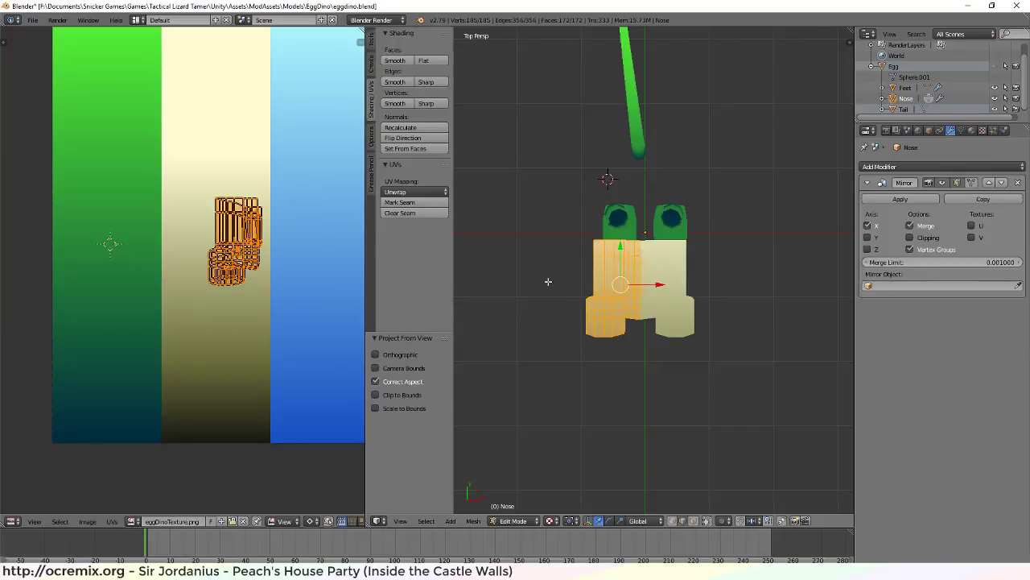
# Move the UV islands onto the green strip, rotate them 180°, and place them at its top
pyautogui.press('g')
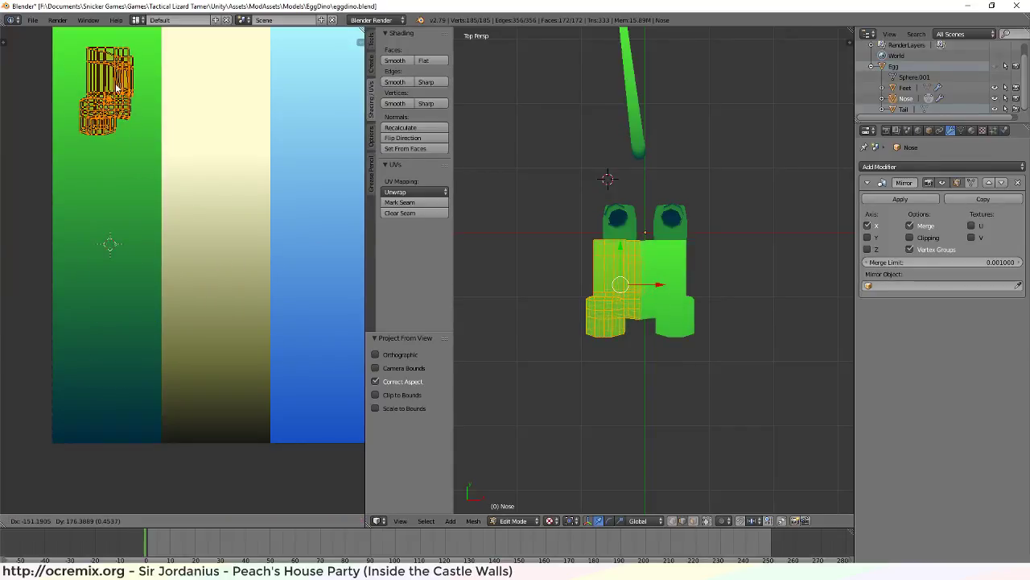
pyautogui.click(115, 192)
pyautogui.press('r')
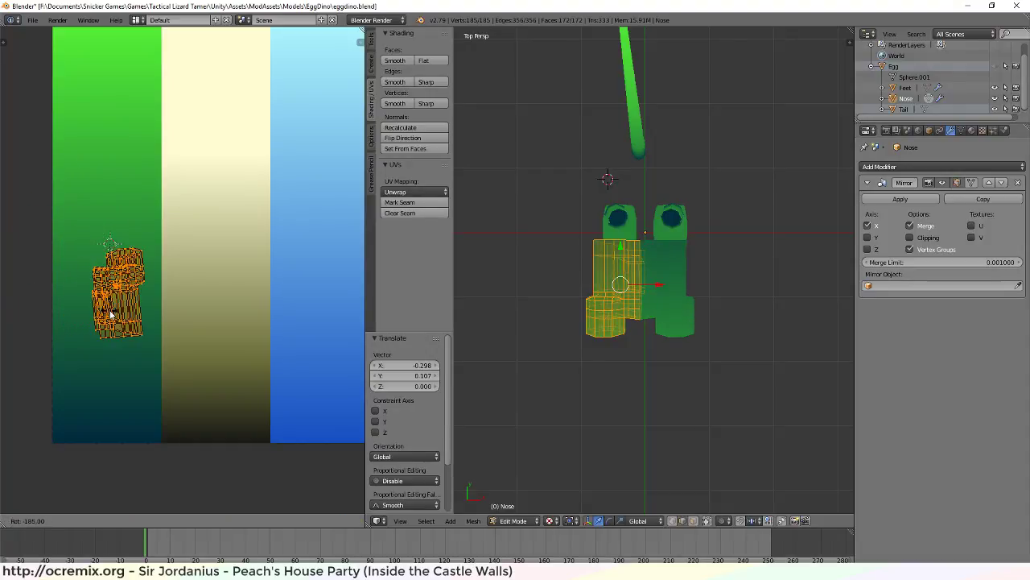
pyautogui.click(138, 314)
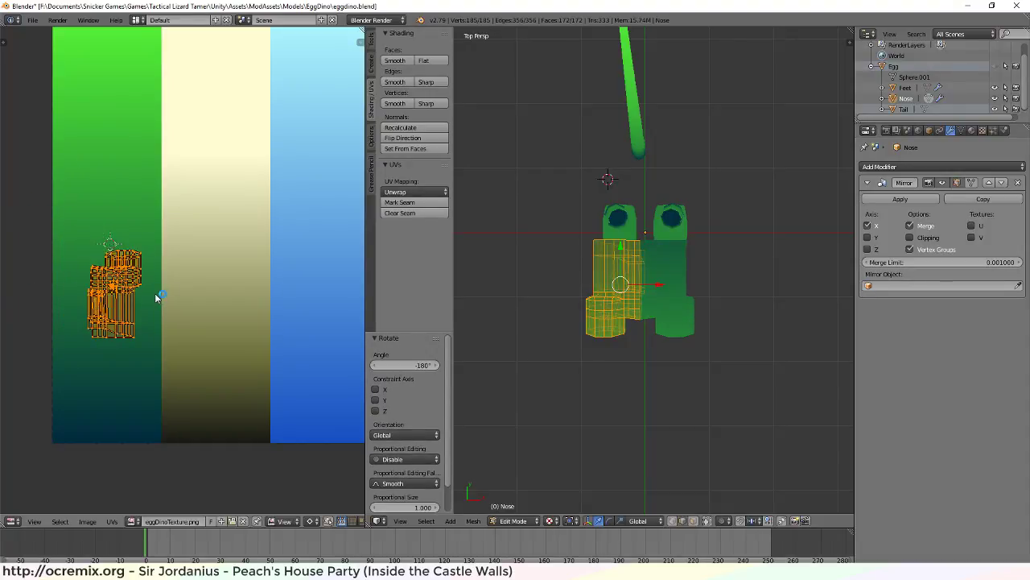
pyautogui.press('g')
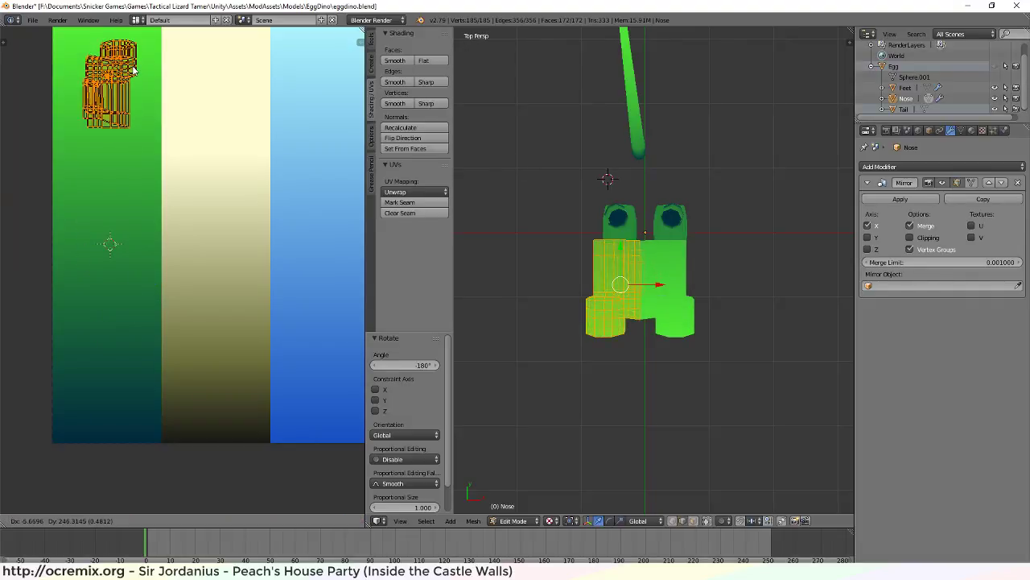
pyautogui.click(134, 71)
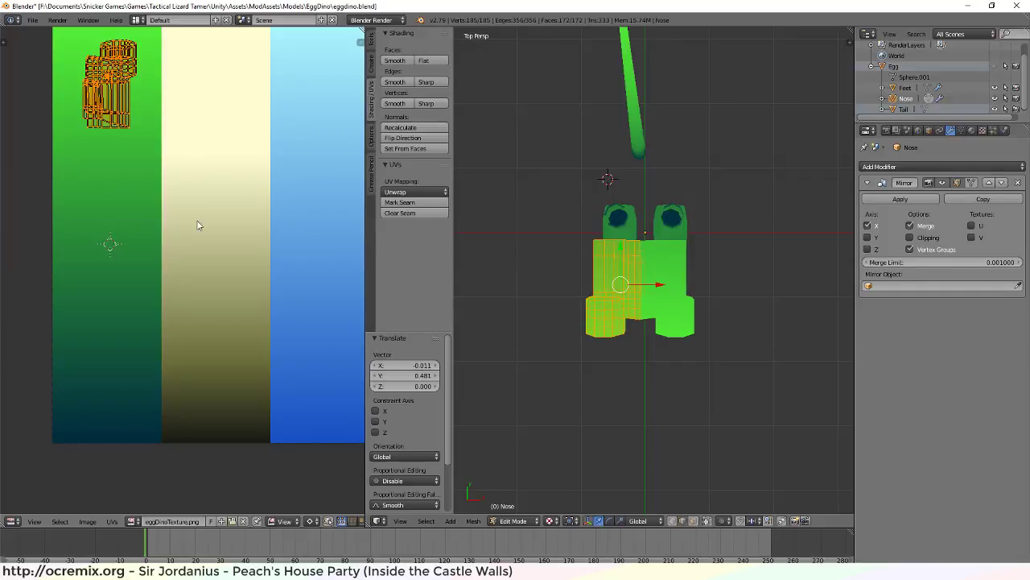
# Box-select the lower UV points and stretch them down the green strip along Y
pyautogui.press('a')
pyautogui.press('a')
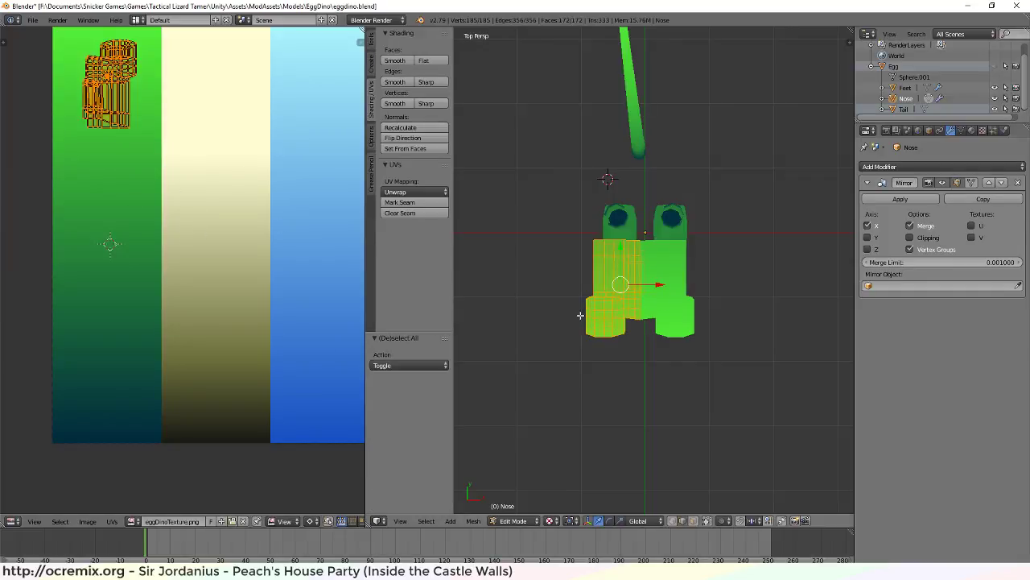
pyautogui.moveTo(580, 315); pyautogui.dragTo(722, 164, button='middle')
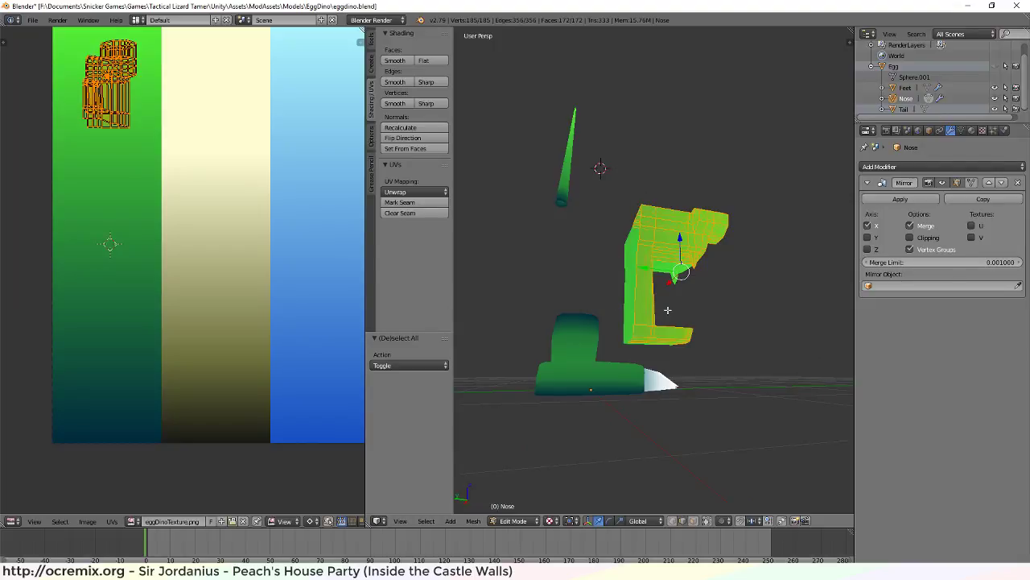
pyautogui.moveTo(667, 309); pyautogui.dragTo(599, 374, button='middle')
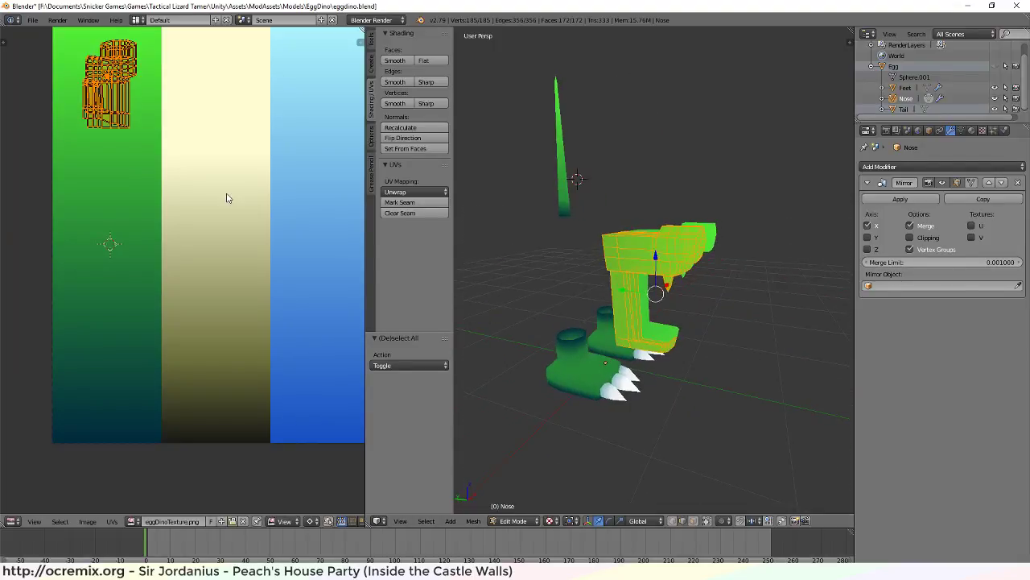
pyautogui.press('a')
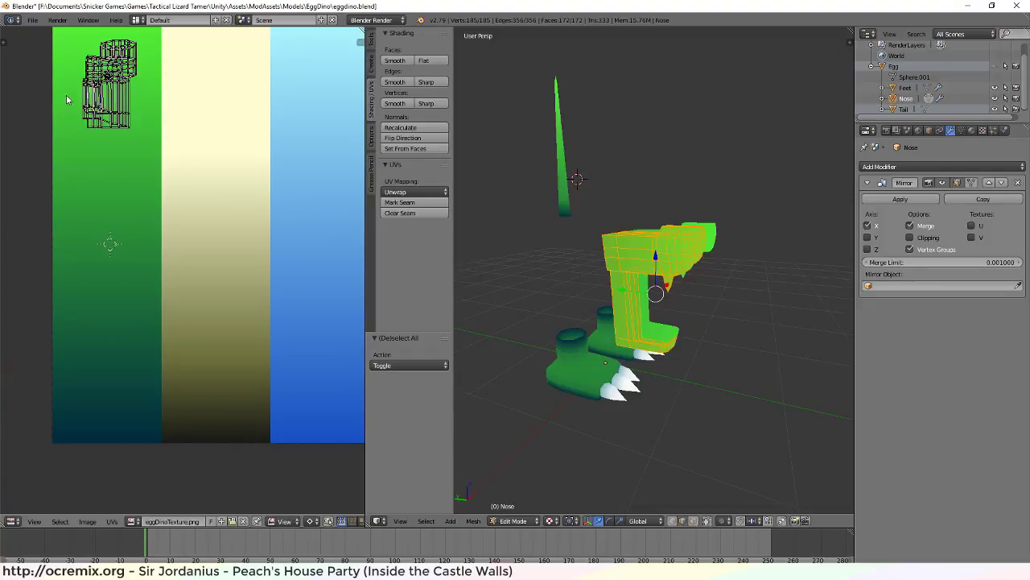
pyautogui.click(69, 95)
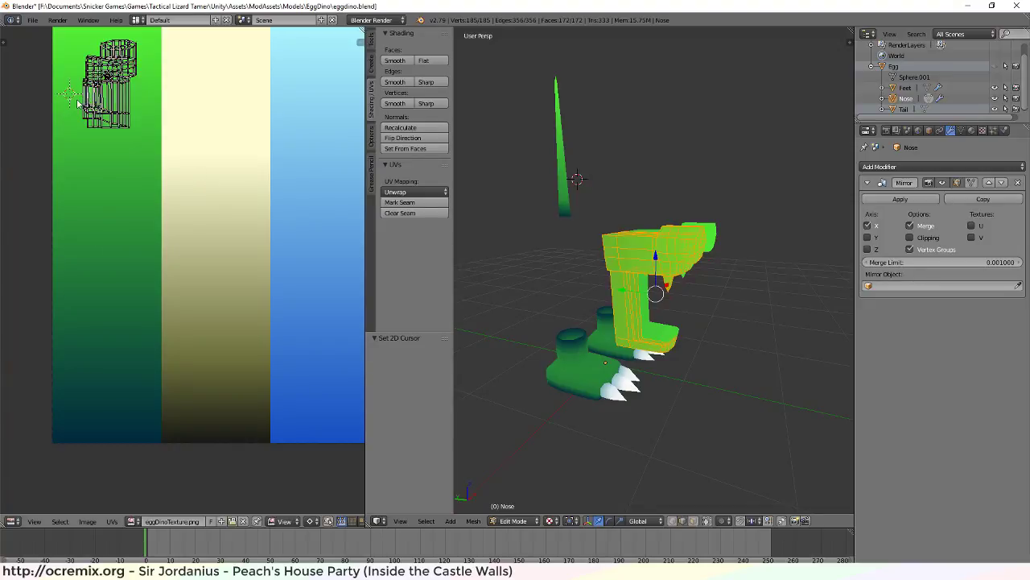
pyautogui.press('b')
pyautogui.moveTo(76, 98); pyautogui.dragTo(146, 147)
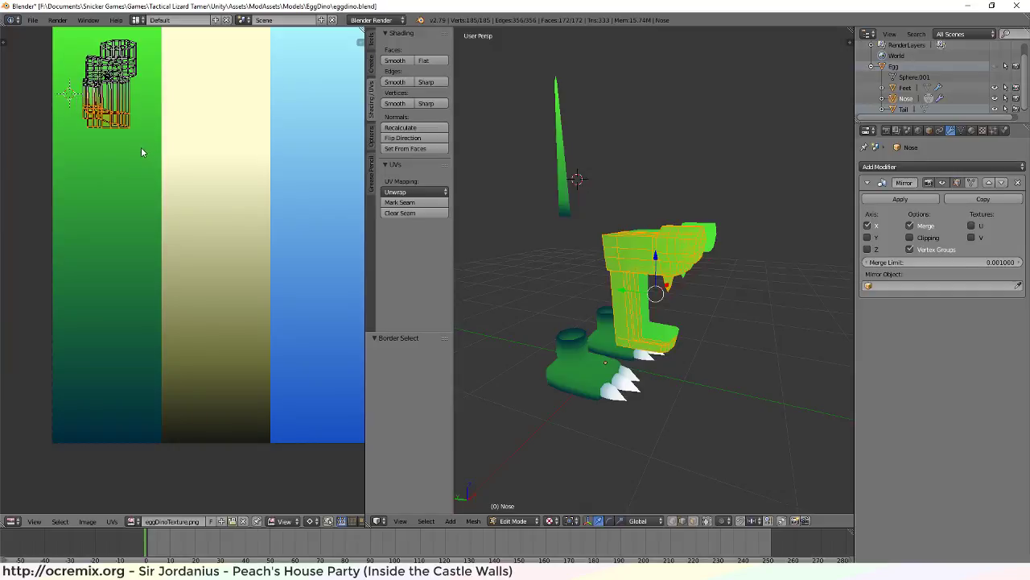
pyautogui.press('g')
pyautogui.press('y')
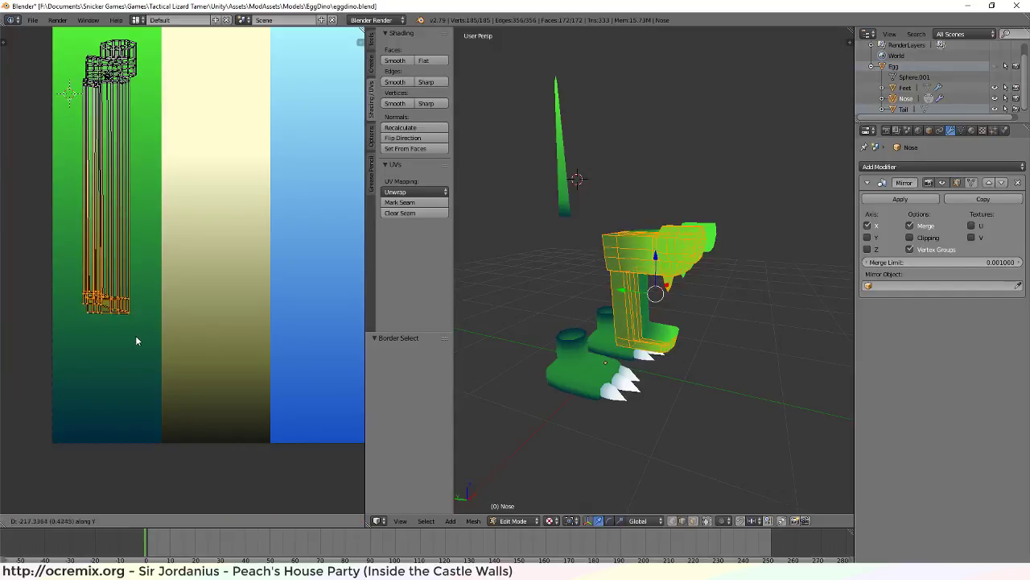
pyautogui.click(136, 452)
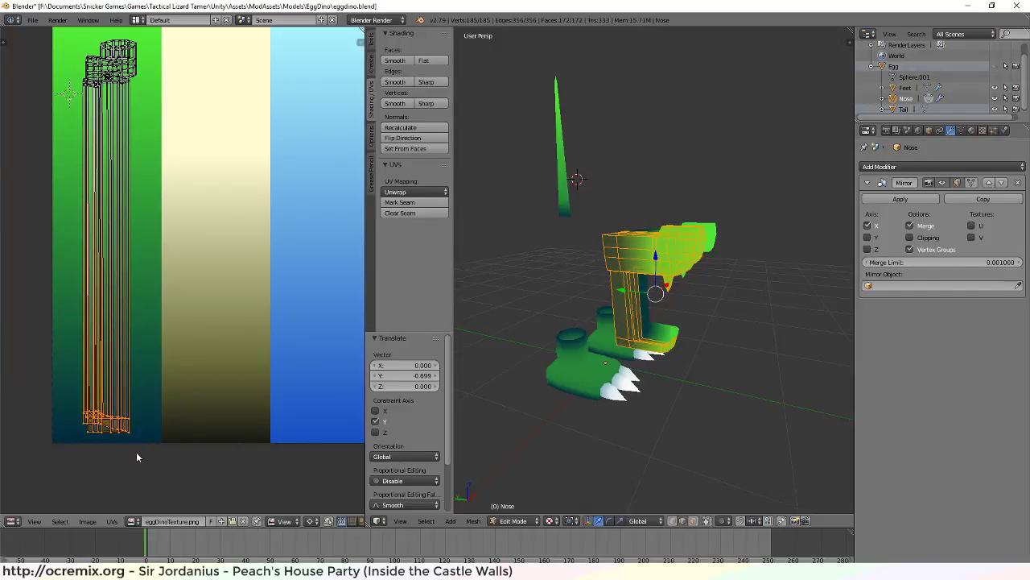
# Deselect and orbit the dino to check the leg texture, then switch to Inkscape
pyautogui.press('a')
pyautogui.moveTo(773, 352); pyautogui.dragTo(701, 390, button='middle')
pyautogui.moveTo(779, 336); pyautogui.dragTo(710, 343, button='middle')
pyautogui.scroll(2, 722, 381)
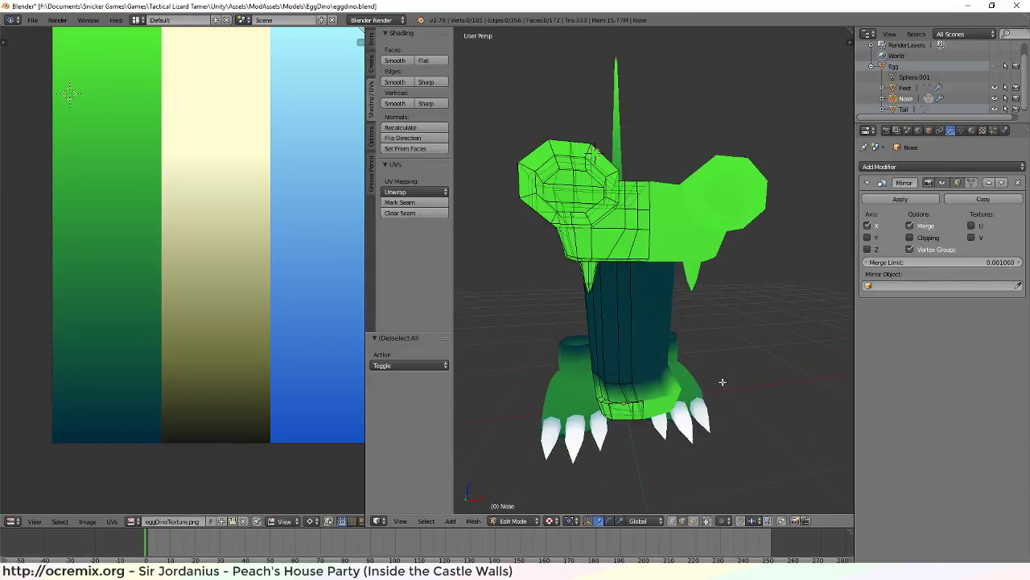
pyautogui.scroll(-3, 718, 382)
pyautogui.scroll(-5, 259, 331)
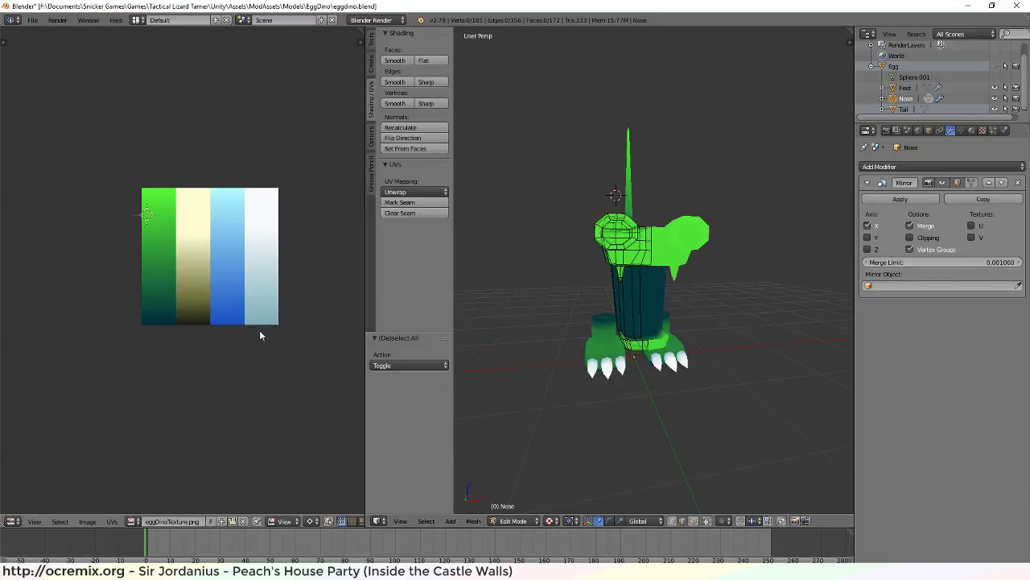
pyautogui.scroll(2, 260, 326)
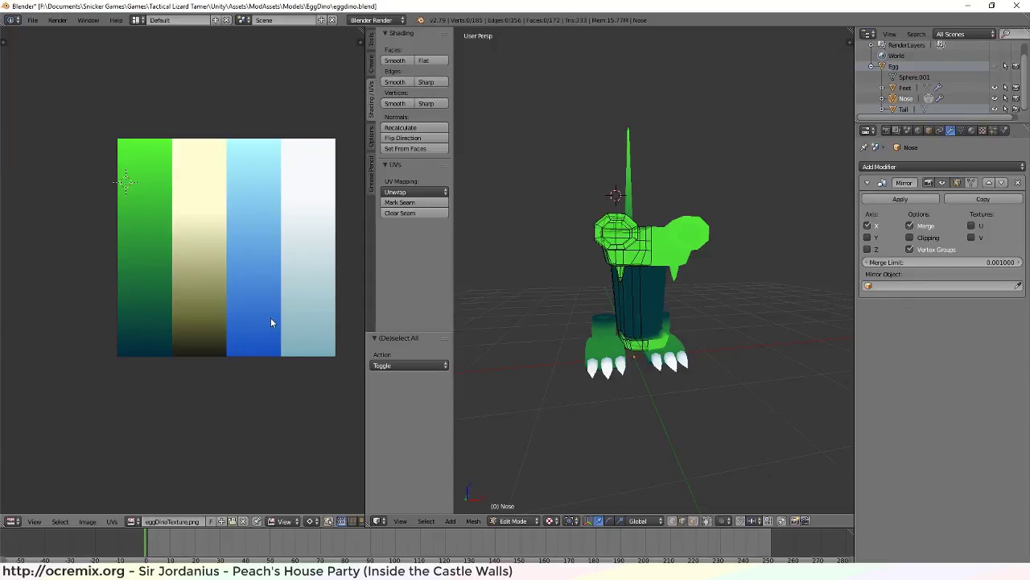
pyautogui.moveTo(674, 319); pyautogui.dragTo(798, 313, button='middle')
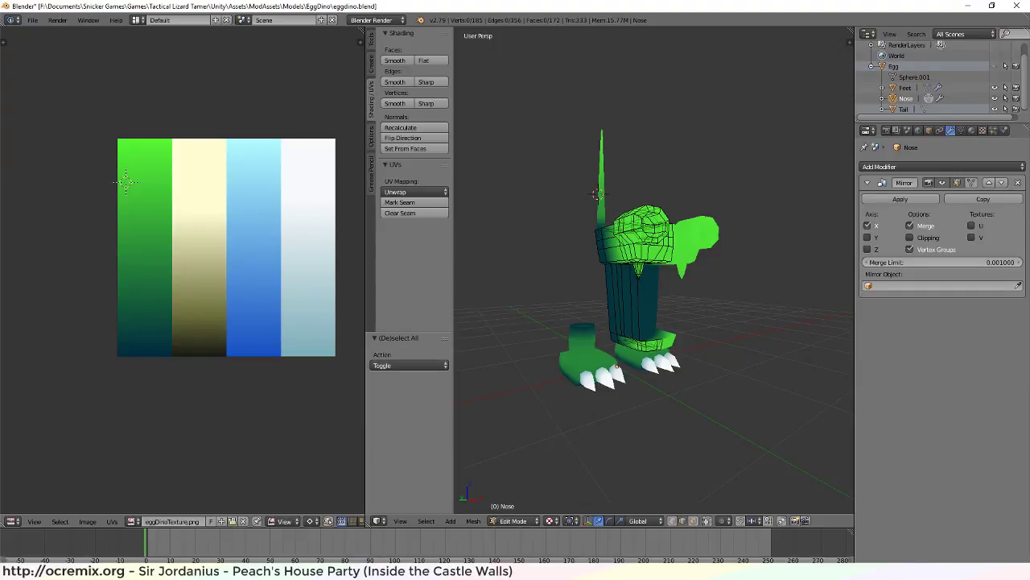
pyautogui.hotkey('alt', 'Tab')
# Select the blue gradient strip and shorten it to its lower part
pyautogui.click(489, 155)
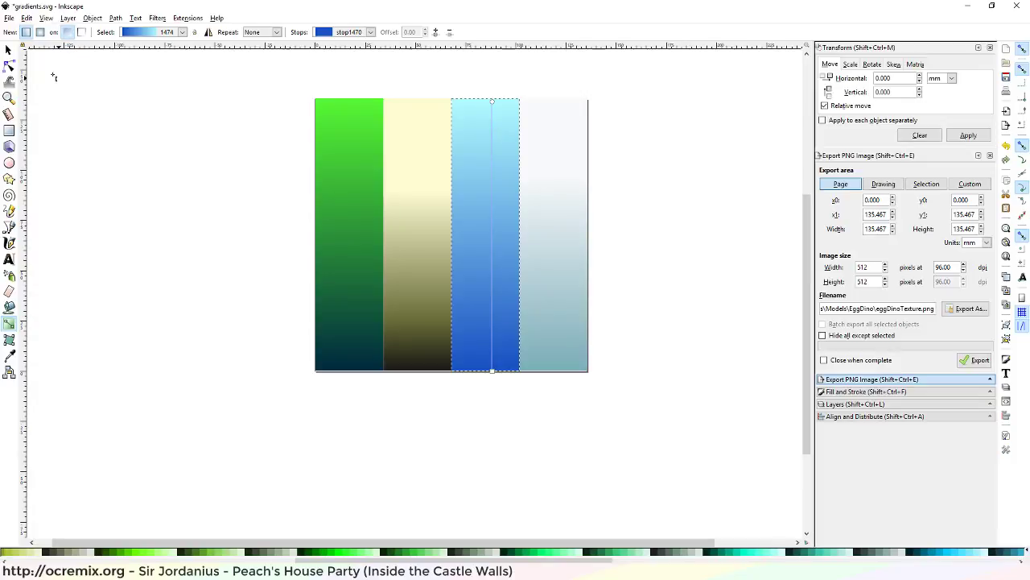
pyautogui.click(8, 50)
pyautogui.moveTo(487, 96); pyautogui.dragTo(486, 246)
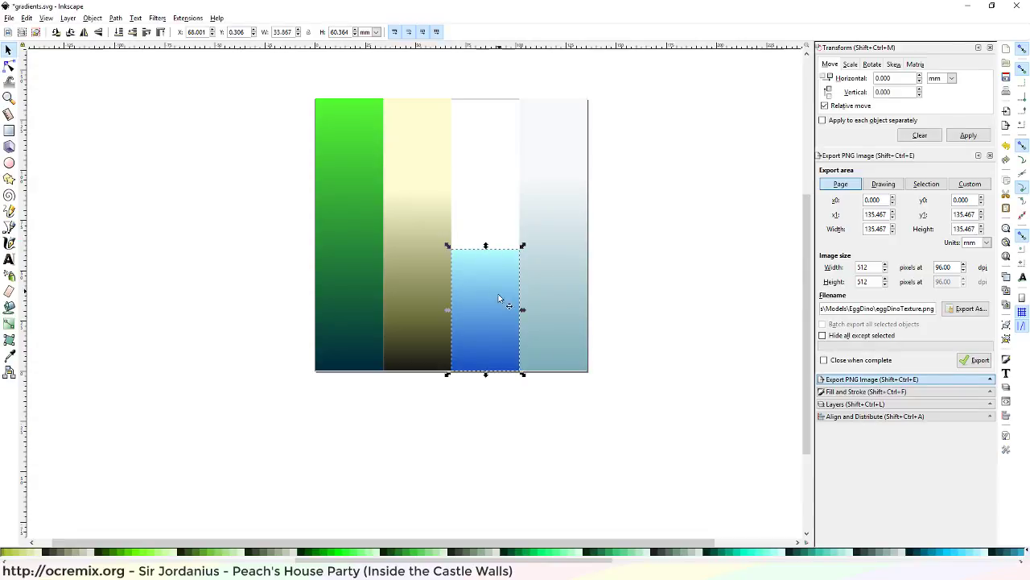
pyautogui.moveTo(498, 294); pyautogui.dragTo(489, 161)
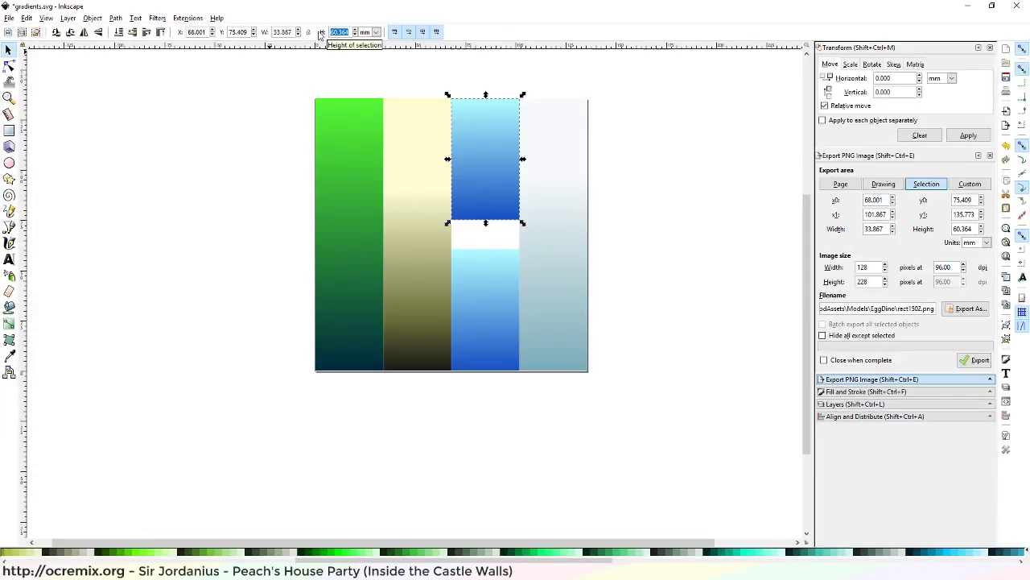
# Set the upper blue strip's height to 256 px and move it to the page top
pyautogui.write('256')
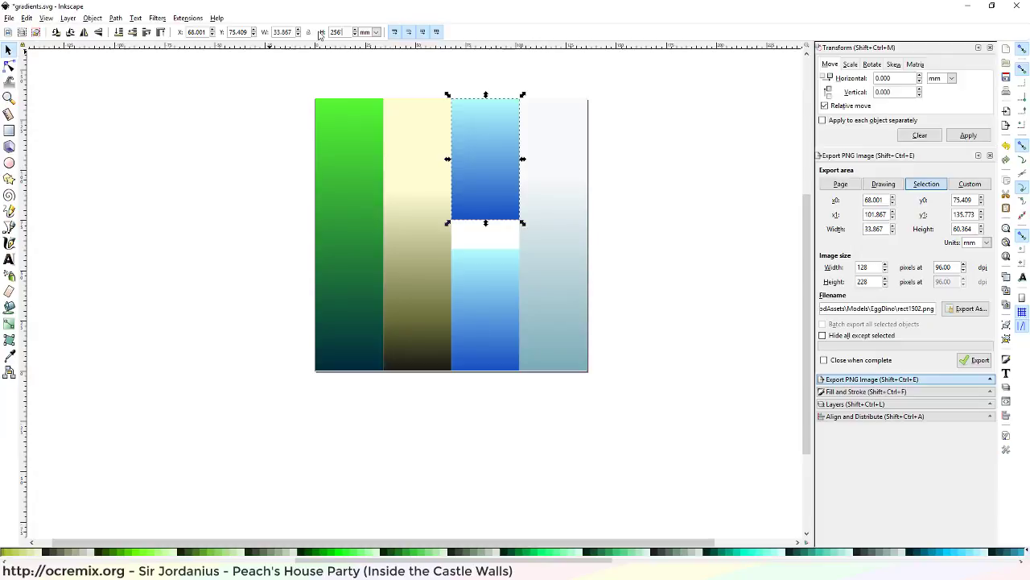
pyautogui.click(376, 32)
pyautogui.click(363, 114)
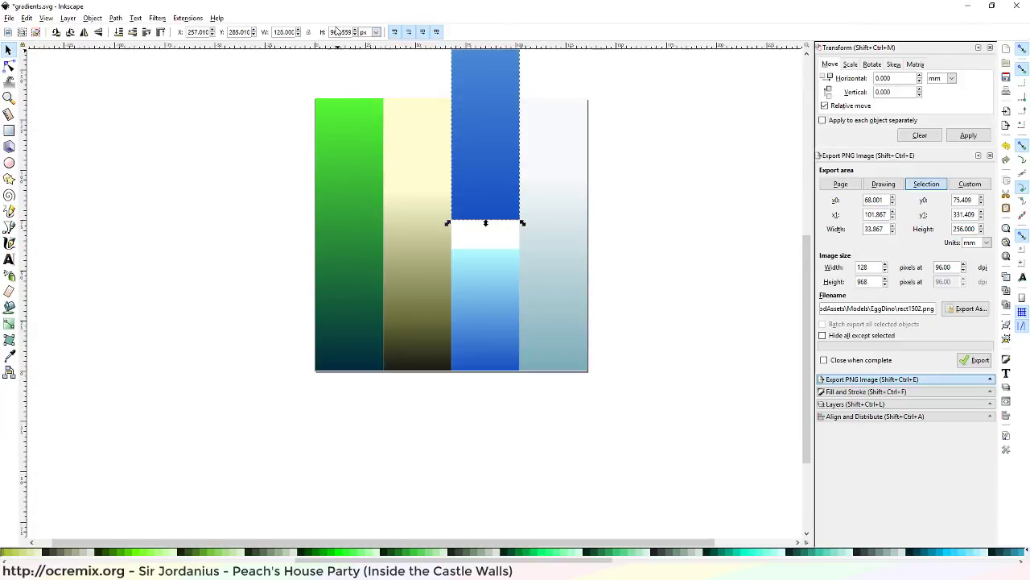
pyautogui.moveTo(331, 32); pyautogui.dragTo(369, 33)
pyautogui.press('Return')
pyautogui.moveTo(494, 137)
pyautogui.mouseDown()
pyautogui.moveTo(495, 166)
pyautogui.moveTo(495, 153)
pyautogui.mouseUp()
# Stretch the lower blue strip up to meet the upper one, then select the upper strip's top gradient stop
pyautogui.click(499, 262)
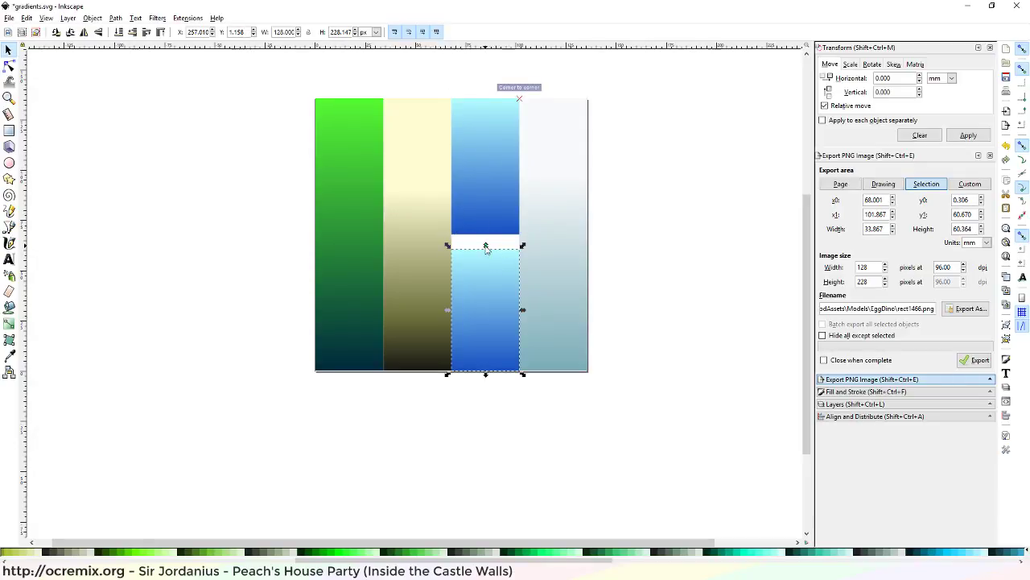
pyautogui.moveTo(485, 248); pyautogui.dragTo(485, 237)
pyautogui.click(471, 166)
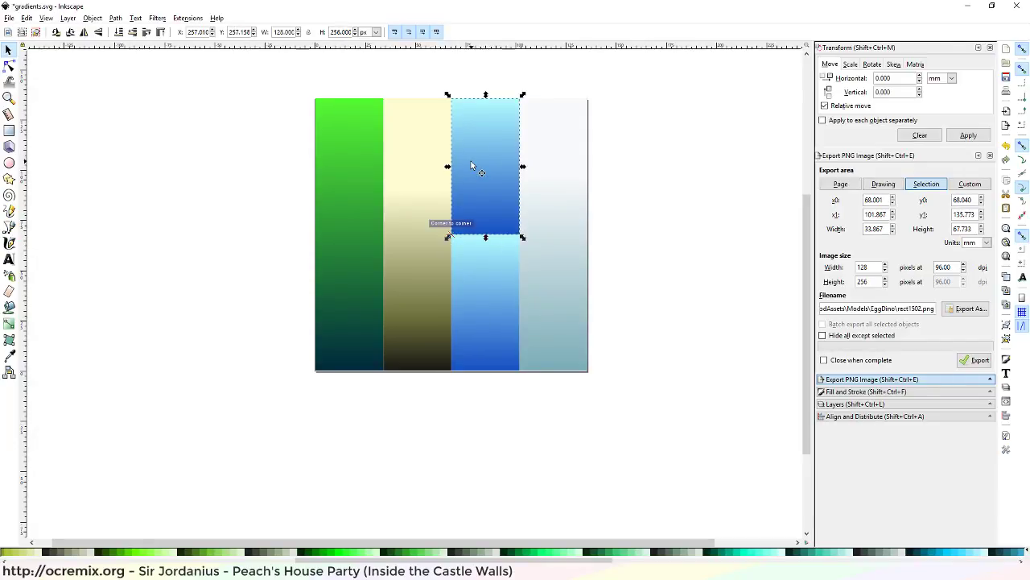
pyautogui.click(9, 323)
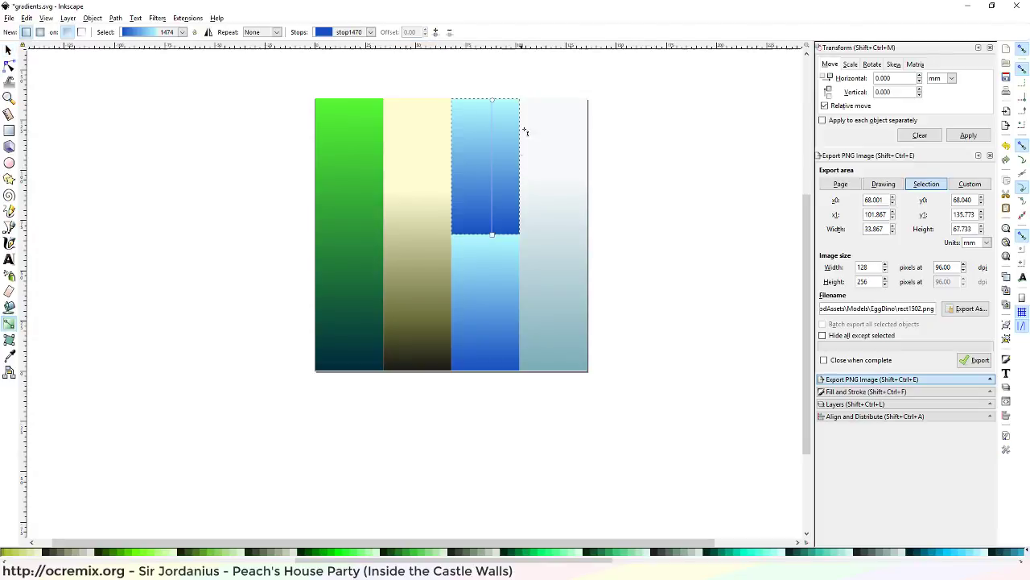
pyautogui.click(493, 101)
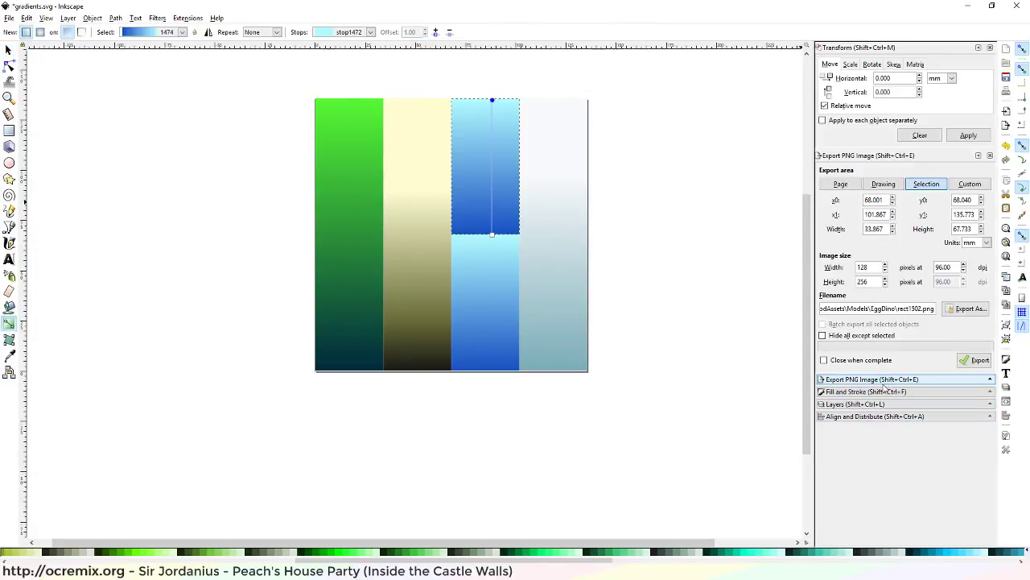
pyautogui.click(881, 392)
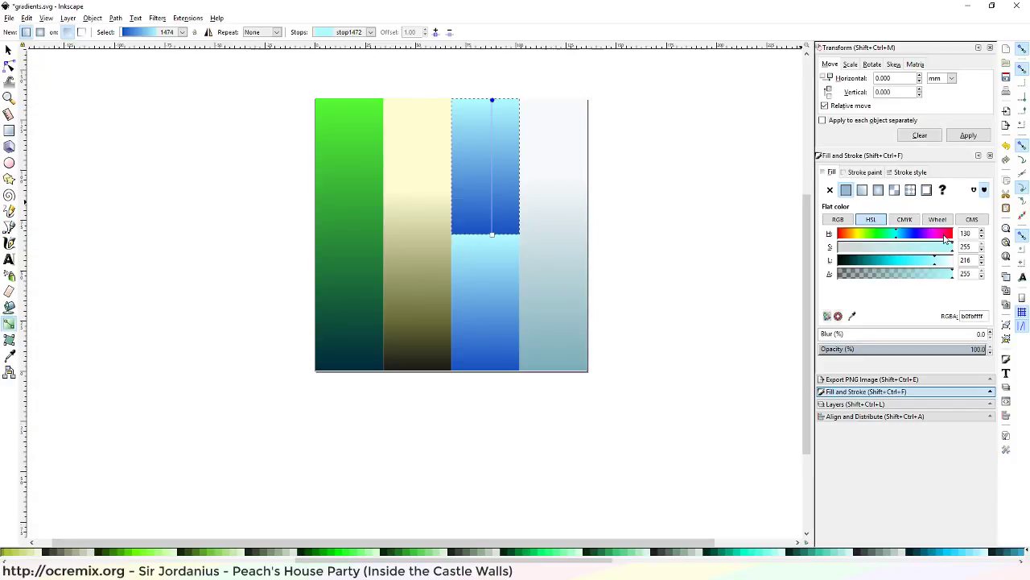
# Recolour the upper strip's top gradient stop to a deep pink
pyautogui.click(948, 234)
pyautogui.moveTo(931, 238); pyautogui.dragTo(907, 263)
pyautogui.click(936, 248)
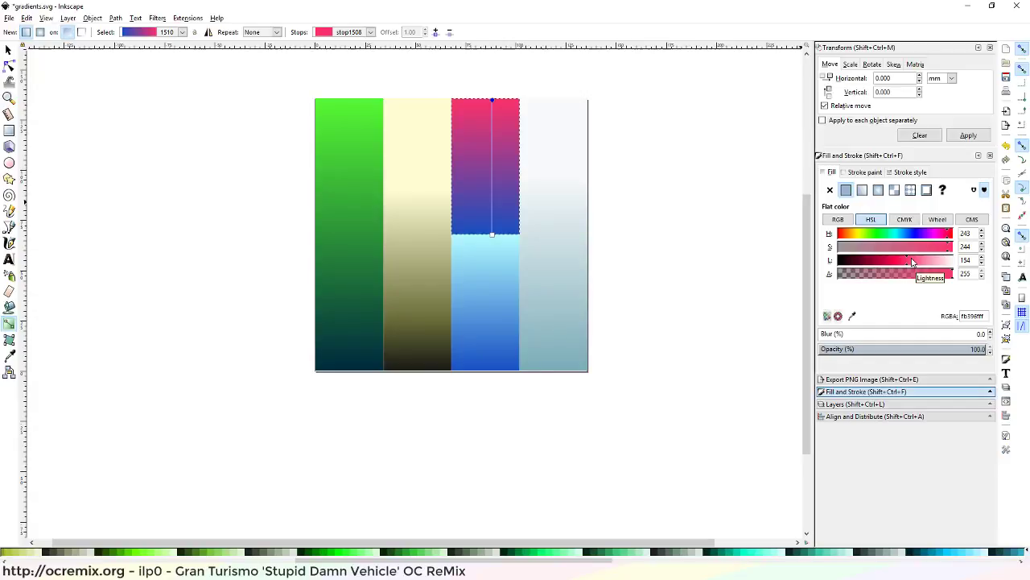
# Make the bottom gradient stop a saturated magenta darkened almost to black
pyautogui.rightClick(491, 235)
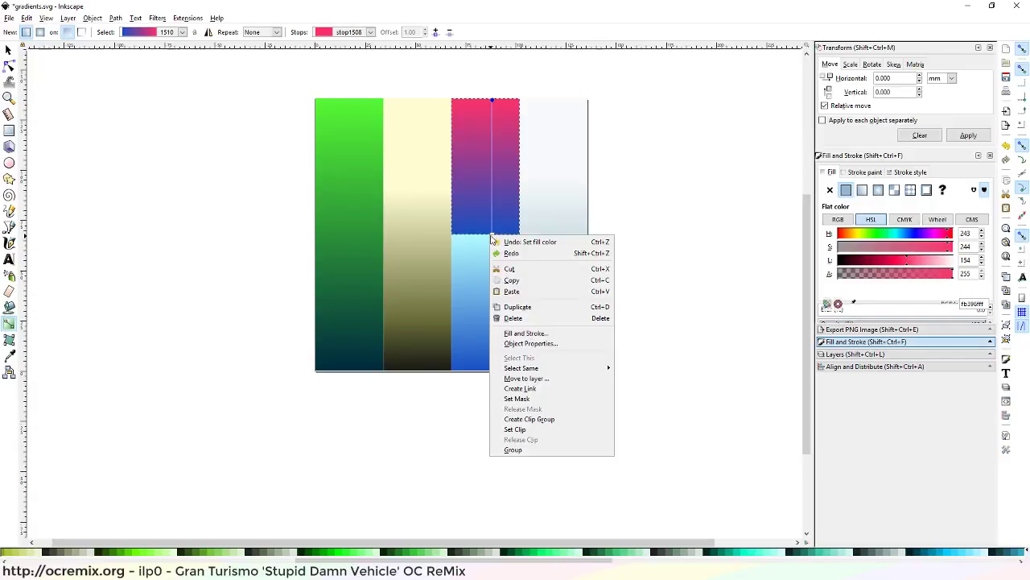
pyautogui.click(631, 243)
pyautogui.click(491, 235)
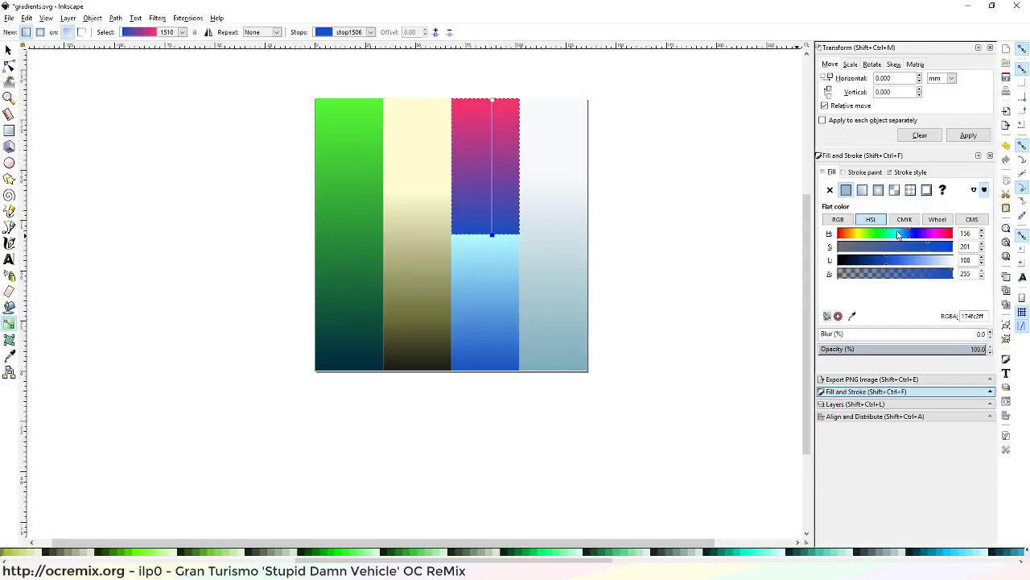
pyautogui.click(942, 234)
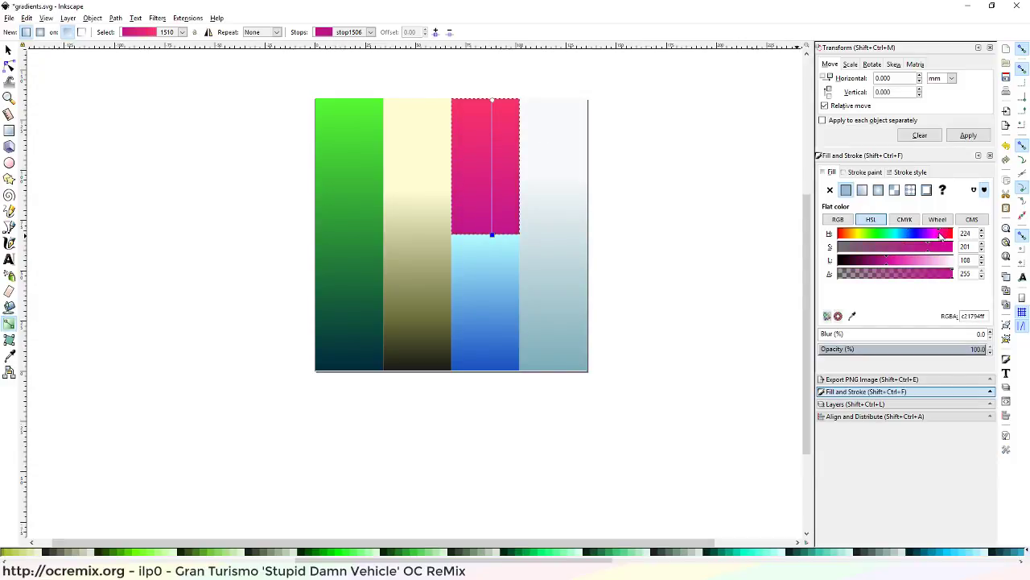
pyautogui.moveTo(882, 265); pyautogui.dragTo(857, 271)
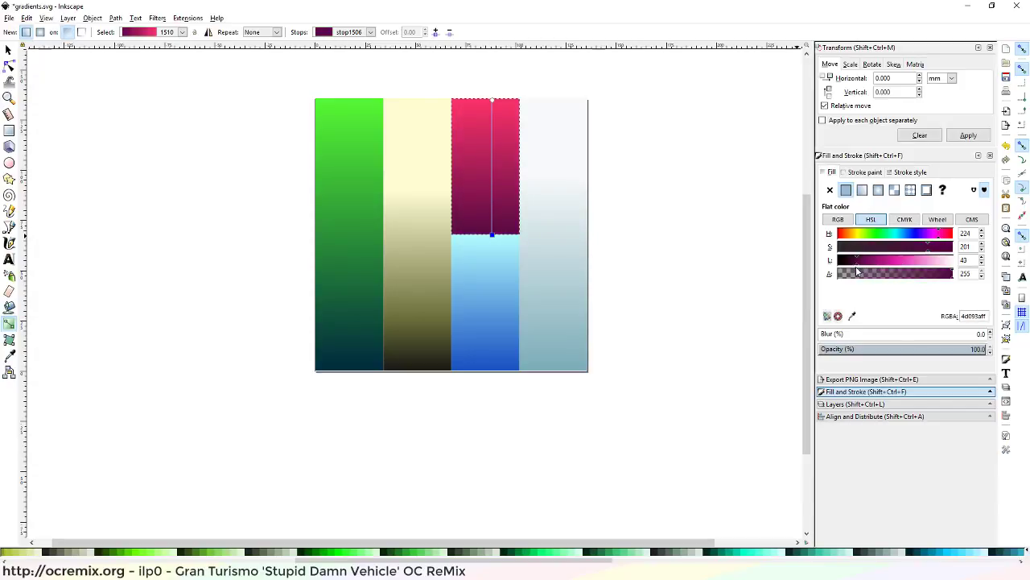
pyautogui.click(946, 248)
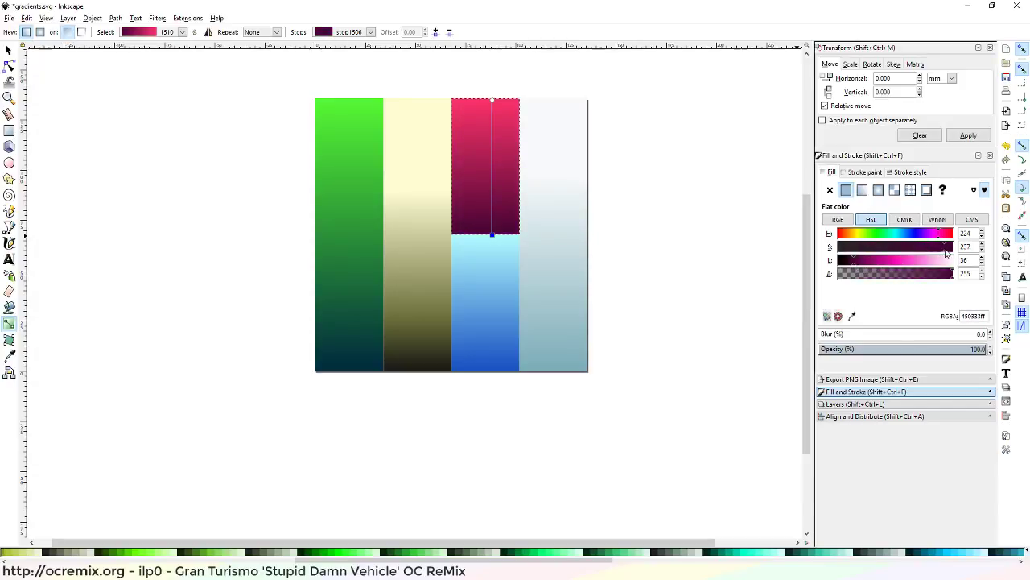
pyautogui.moveTo(853, 262); pyautogui.dragTo(850, 265)
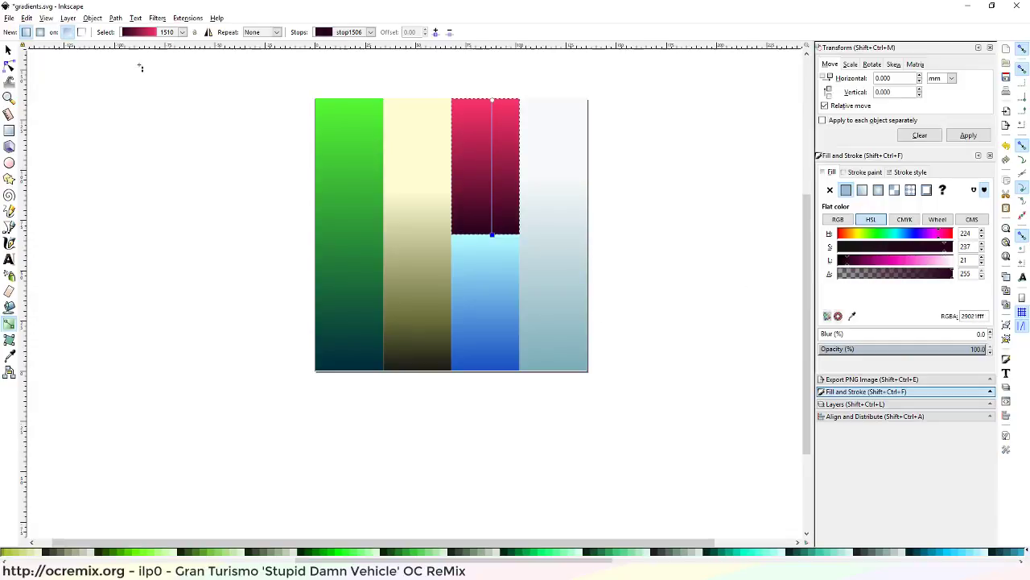
# Save the drawing and re-export the page area over eggDinoTexture.png, then return to Blender
pyautogui.click(9, 18)
pyautogui.click(33, 85)
pyautogui.click(872, 379)
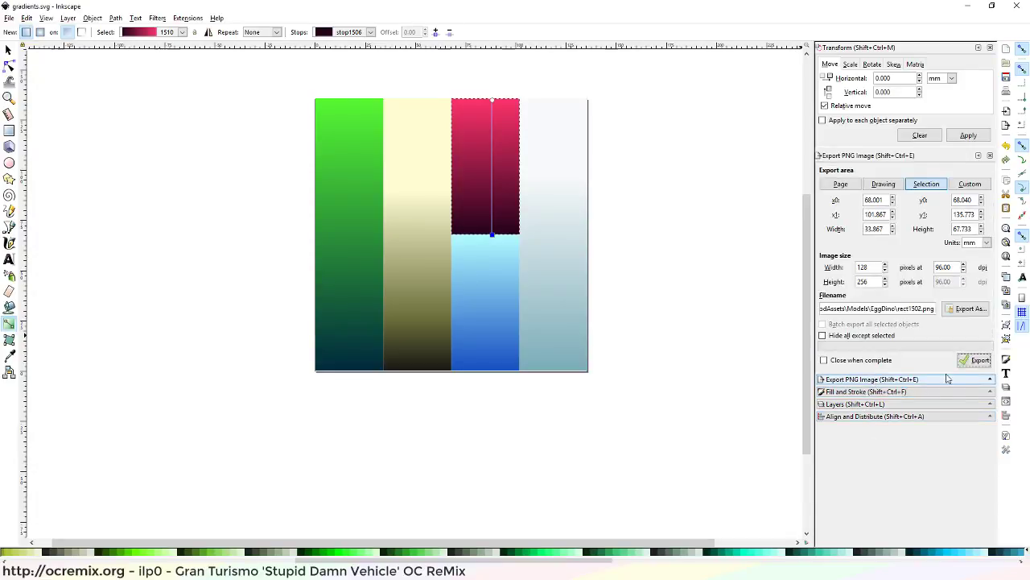
pyautogui.click(840, 183)
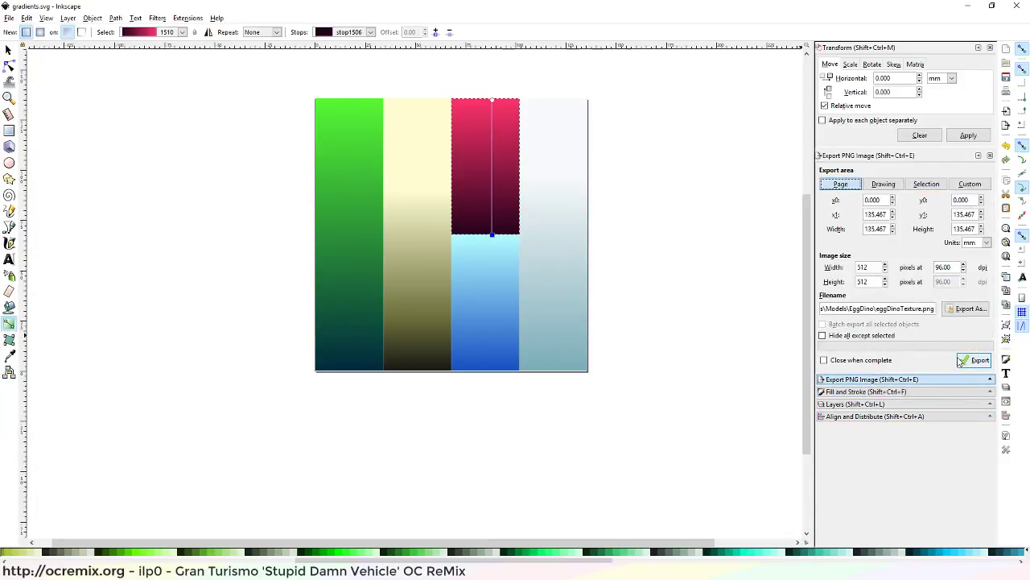
pyautogui.click(970, 361)
pyautogui.click(600, 342)
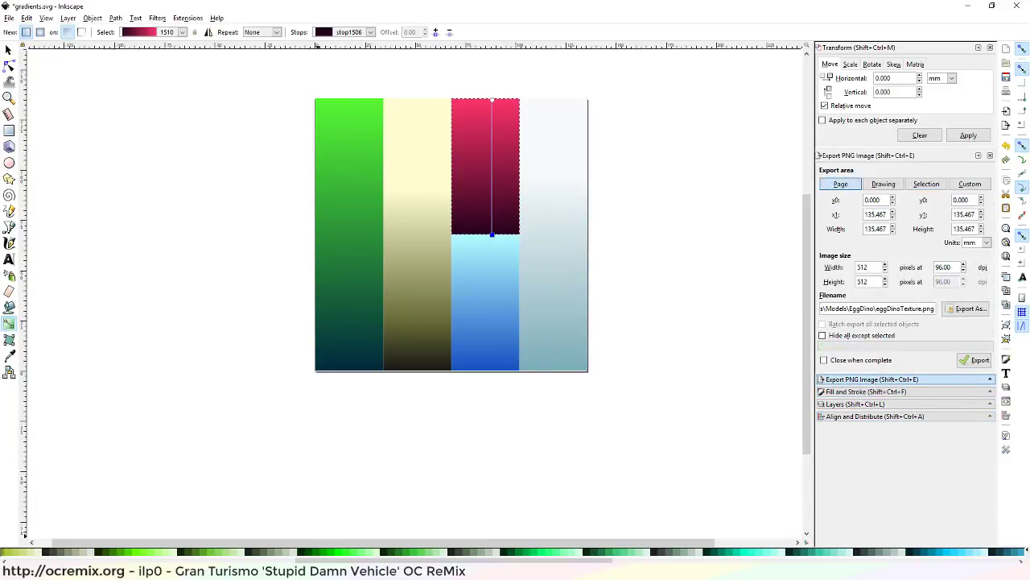
pyautogui.hotkey('alt', 'Tab')
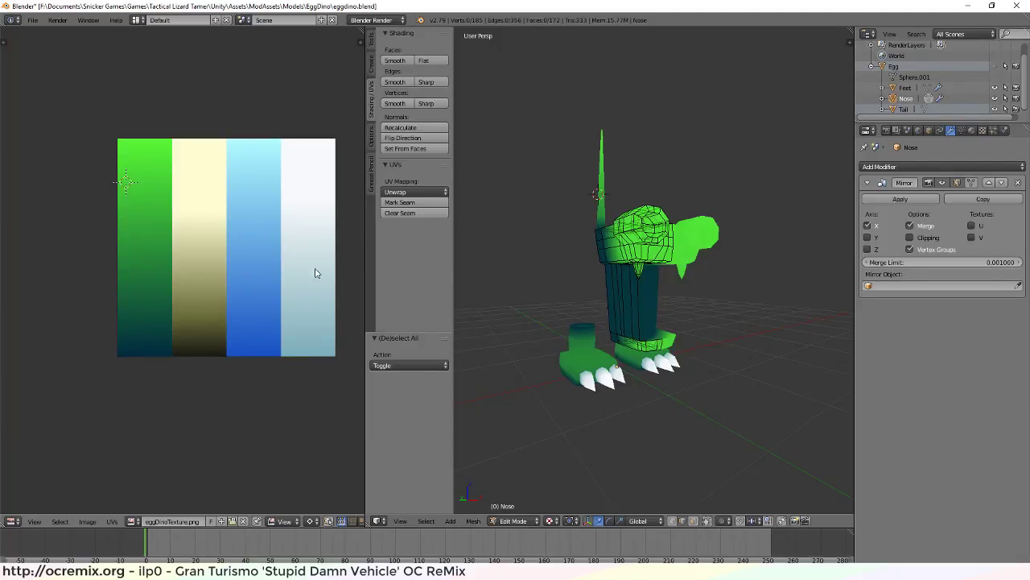
# Reopen eggDinoTexture.png in the UV/Image editor to pick up the new magenta strip
pyautogui.click(233, 522)
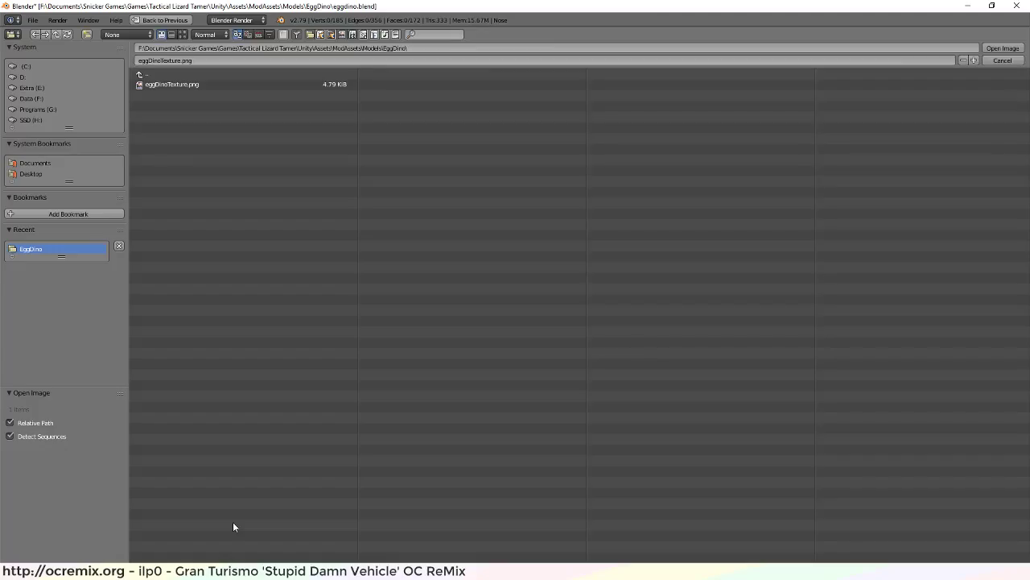
pyautogui.doubleClick(193, 83)
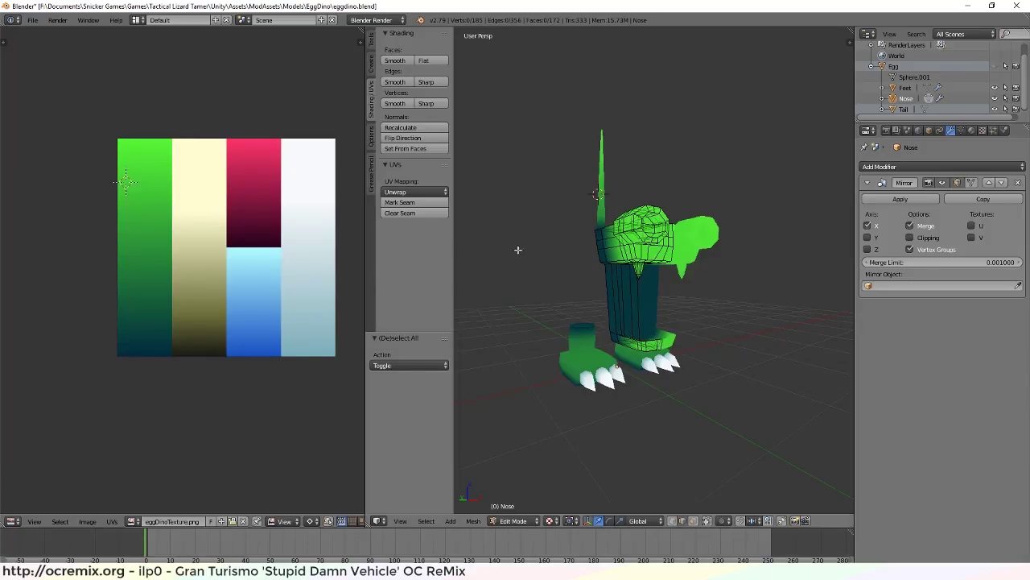
pyautogui.moveTo(652, 312)
pyautogui.mouseDown(button='middle')
pyautogui.moveTo(727, 303)
pyautogui.moveTo(620, 306)
pyautogui.moveTo(660, 300)
pyautogui.moveTo(684, 317)
pyautogui.moveTo(719, 308)
pyautogui.moveTo(644, 309)
pyautogui.moveTo(636, 314)
pyautogui.moveTo(703, 324)
pyautogui.moveTo(588, 363)
pyautogui.moveTo(659, 314)
pyautogui.mouseUp(button='middle')
pyautogui.scroll(5, 618, 363)
pyautogui.scroll(-3, 618, 363)
pyautogui.scroll(6, 659, 314)
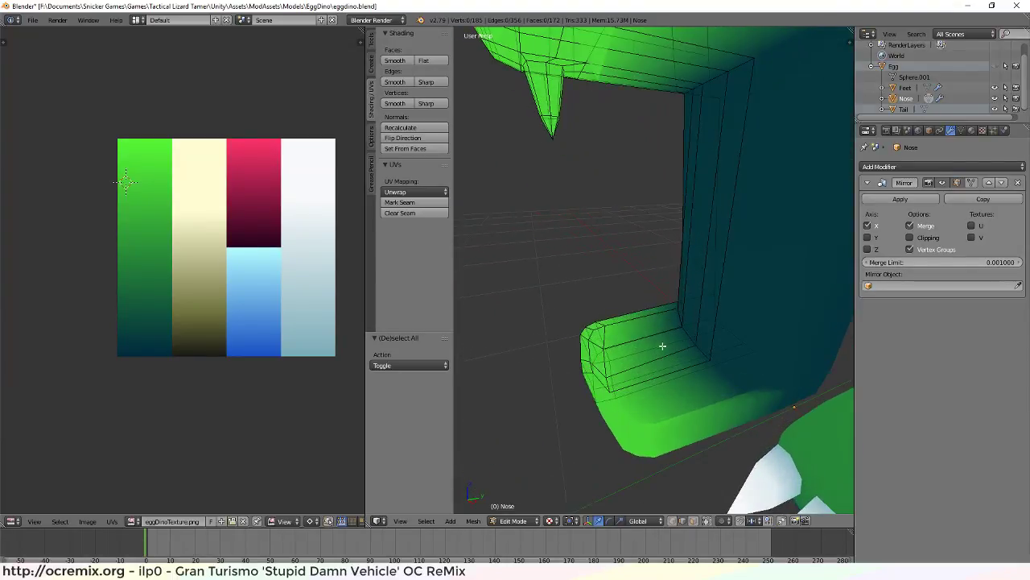
# Orbit and zoom down to a close-up of the dino's leg column
pyautogui.moveTo(688, 344); pyautogui.dragTo(663, 346, button='middle')
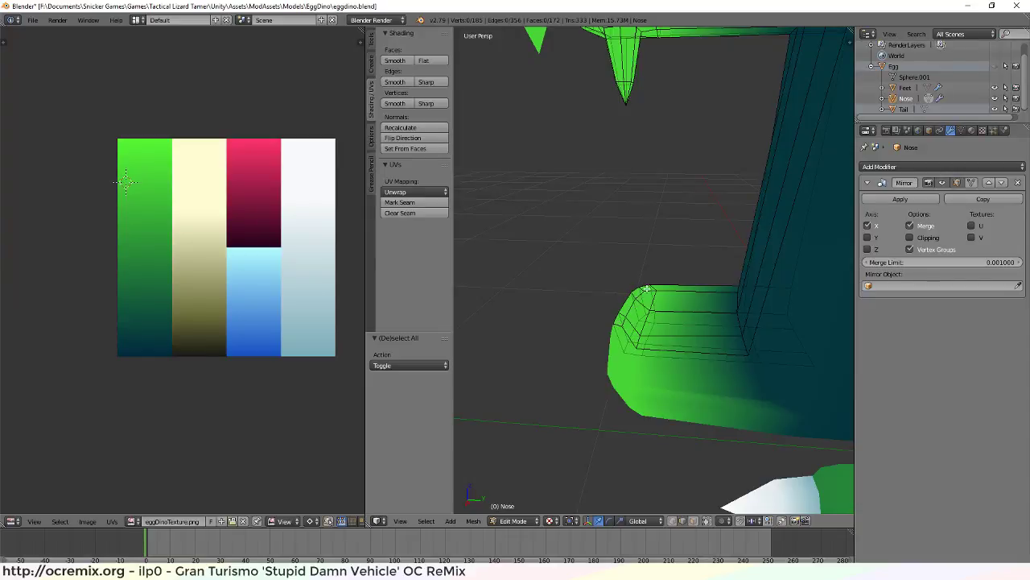
pyautogui.moveTo(685, 295); pyautogui.dragTo(736, 290, button='middle')
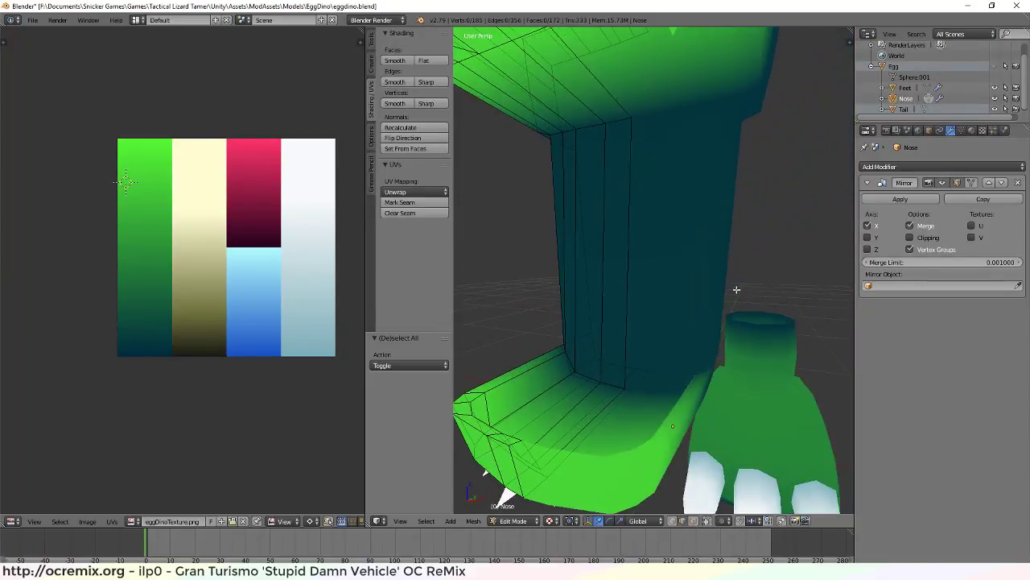
pyautogui.moveTo(570, 332); pyautogui.dragTo(698, 373, button='middle')
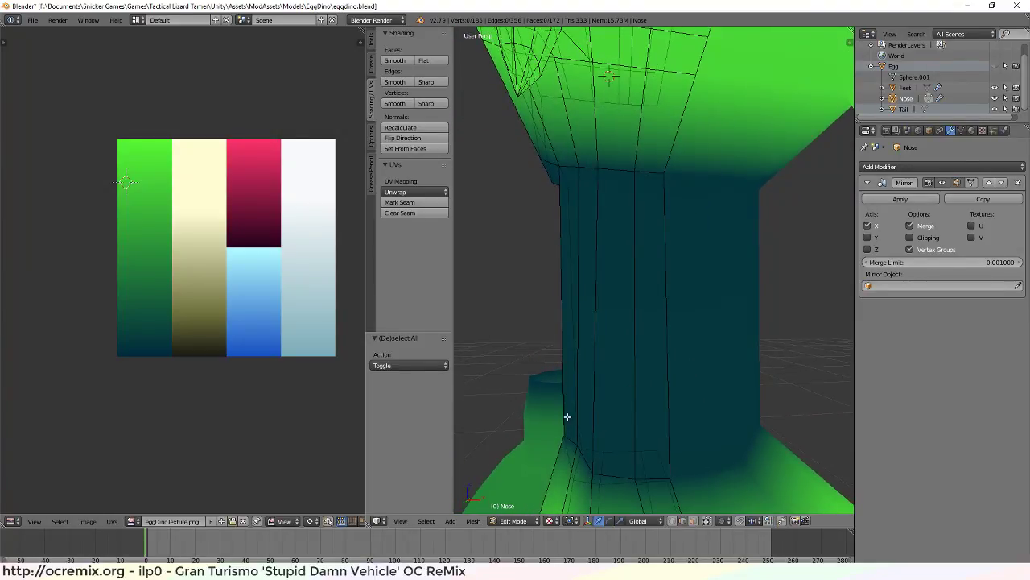
pyautogui.moveTo(568, 416); pyautogui.dragTo(567, 414, button='middle')
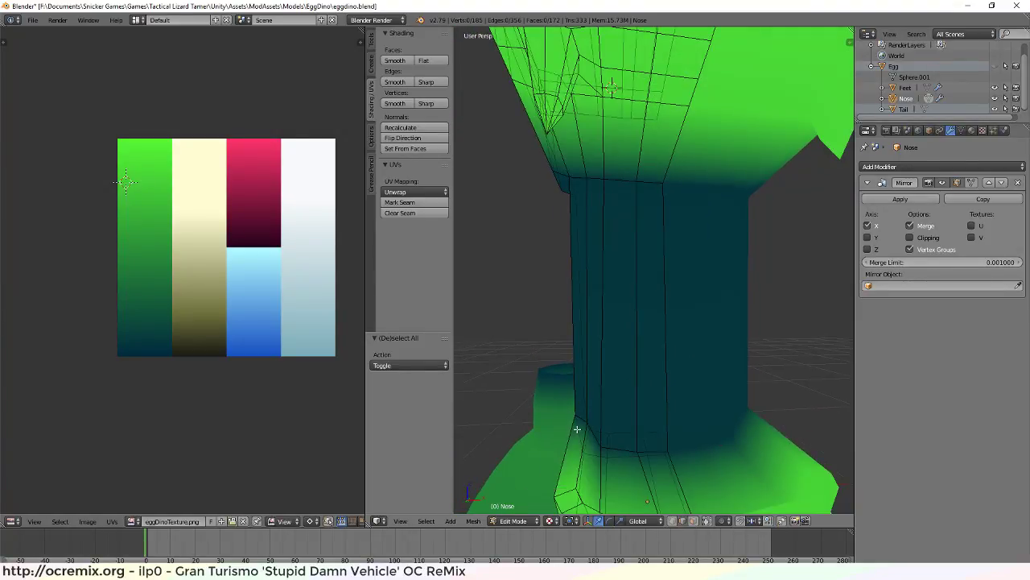
pyautogui.scroll(-2, 564, 185)
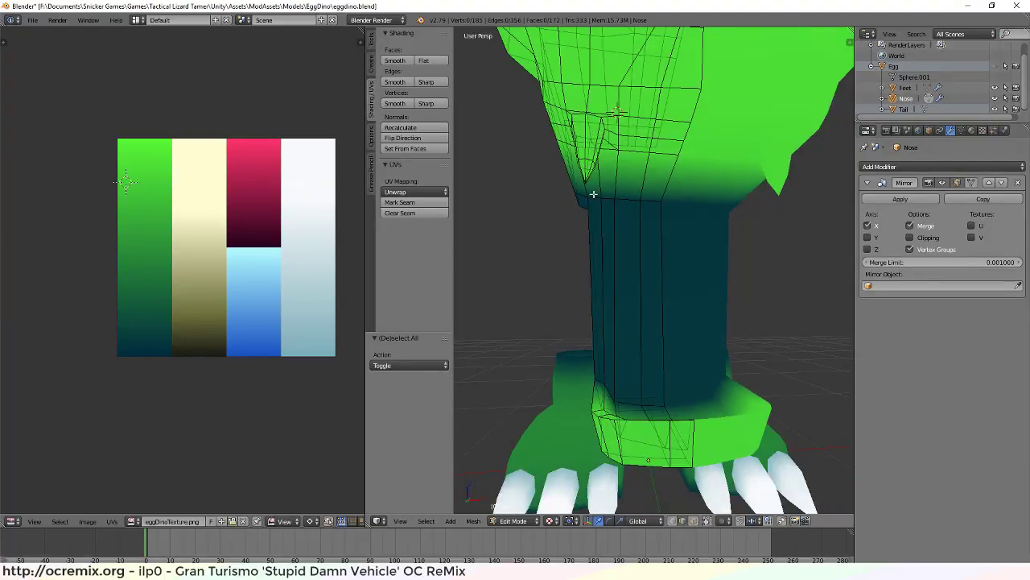
pyautogui.moveTo(644, 366); pyautogui.dragTo(640, 418, button='middle')
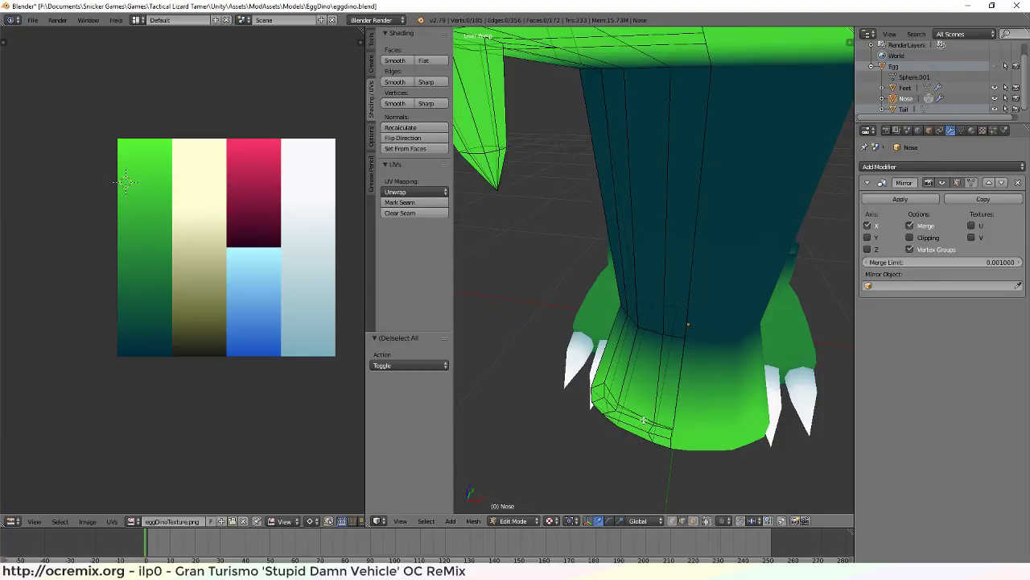
# Switch to face select mode and select the foot face loops and lower leg vertical strips
pyautogui.hotkey('ctrl', 'Tab')
pyautogui.click(649, 426)
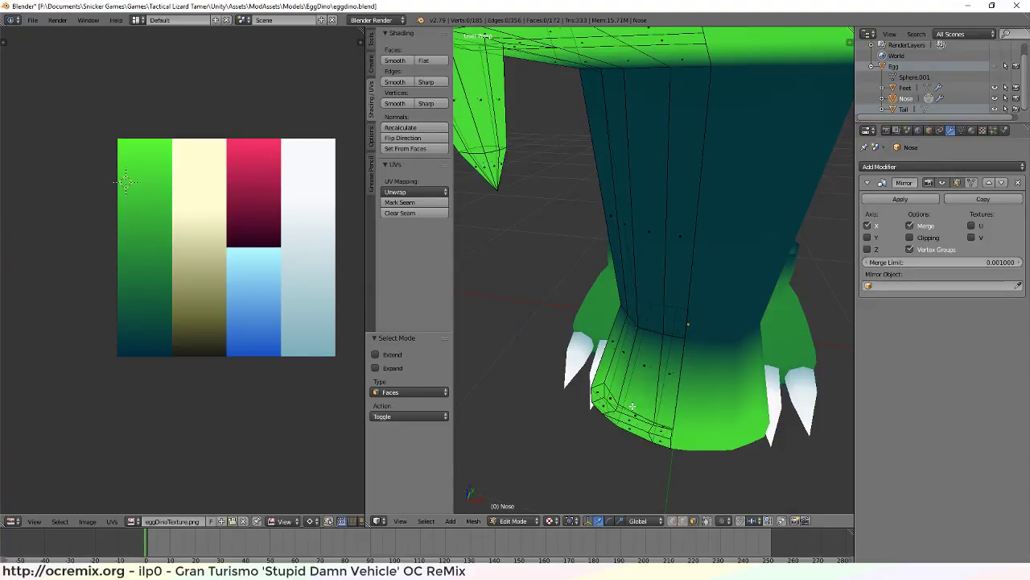
pyautogui.keyDown('alt'); pyautogui.rightClick(621, 353); pyautogui.keyUp('alt')
pyautogui.keyDown('alt'); pyautogui.keyDown('shift'); pyautogui.rightClick(643, 372); pyautogui.keyUp('shift'); pyautogui.keyUp('alt')
pyautogui.keyDown('alt'); pyautogui.keyDown('shift'); pyautogui.rightClick(665, 379); pyautogui.keyUp('shift'); pyautogui.keyUp('alt')
pyautogui.moveTo(665, 379); pyautogui.dragTo(605, 425, button='middle')
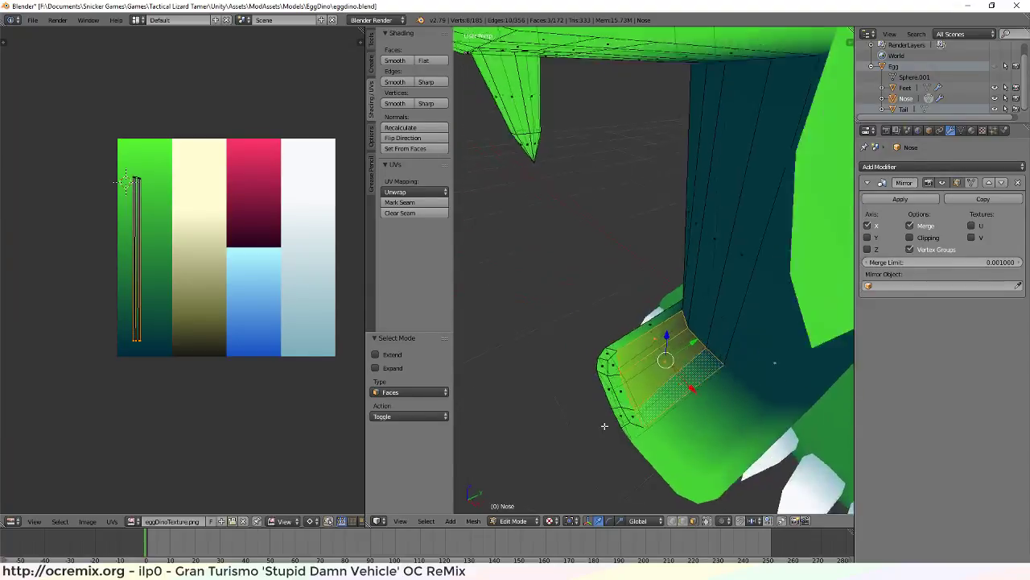
pyautogui.keyDown('alt'); pyautogui.keyDown('shift'); pyautogui.rightClick(625, 419); pyautogui.keyUp('shift'); pyautogui.keyUp('alt')
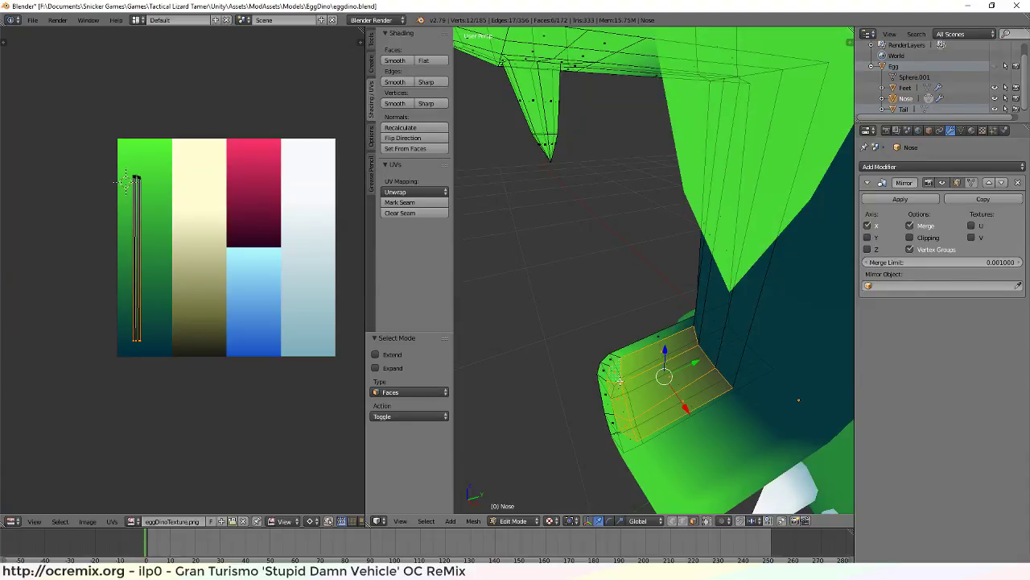
pyautogui.moveTo(620, 382); pyautogui.dragTo(687, 339, button='middle')
pyautogui.keyDown('alt'); pyautogui.keyDown('shift'); pyautogui.rightClick(684, 330); pyautogui.keyUp('shift'); pyautogui.keyUp('alt')
pyautogui.keyDown('alt'); pyautogui.keyDown('shift'); pyautogui.rightClick(636, 306); pyautogui.keyUp('shift'); pyautogui.keyUp('alt')
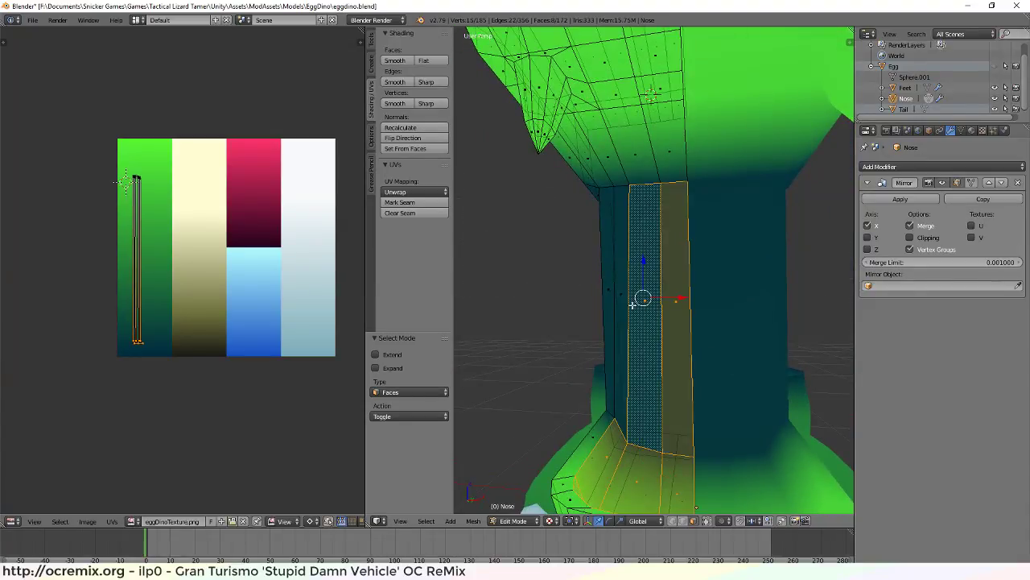
pyautogui.keyDown('alt'); pyautogui.keyDown('shift'); pyautogui.rightClick(621, 296); pyautogui.keyUp('shift'); pyautogui.keyUp('alt')
# Extend the selection up the leg into the neck and upper body with Limit Selection to Visible on
pyautogui.moveTo(617, 414); pyautogui.dragTo(648, 330, button='middle')
pyautogui.keyDown('alt'); pyautogui.keyDown('shift'); pyautogui.rightClick(613, 228); pyautogui.keyUp('shift'); pyautogui.keyUp('alt')
pyautogui.keyDown('alt'); pyautogui.keyDown('shift'); pyautogui.rightClick(627, 213); pyautogui.keyUp('shift'); pyautogui.keyUp('alt')
pyautogui.keyDown('shift'); pyautogui.rightClick(613, 213); pyautogui.keyUp('shift')
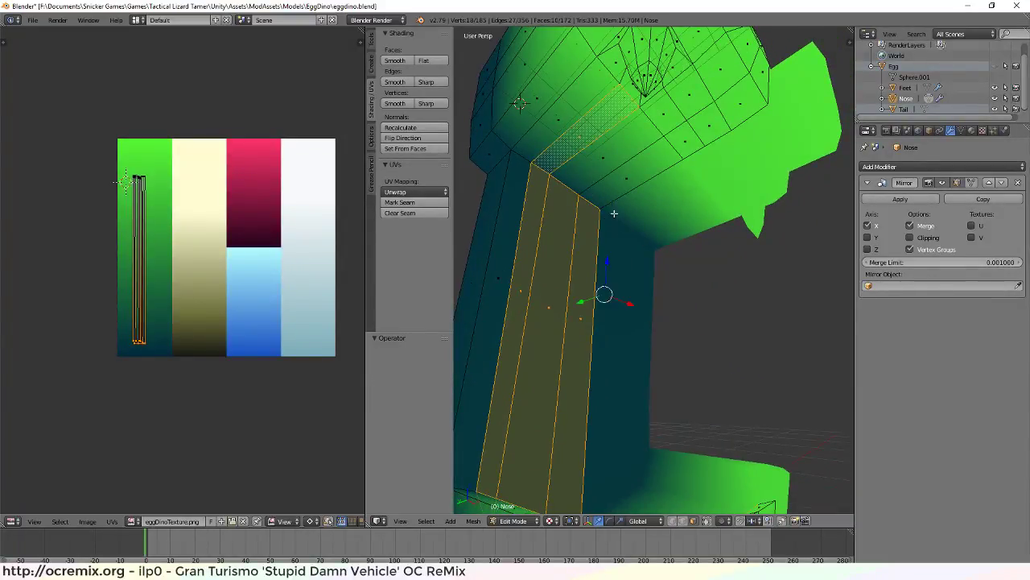
pyautogui.keyDown('shift'); pyautogui.rightClick(602, 161); pyautogui.keyUp('shift')
pyautogui.keyDown('shift'); pyautogui.rightClick(627, 176); pyautogui.keyUp('shift')
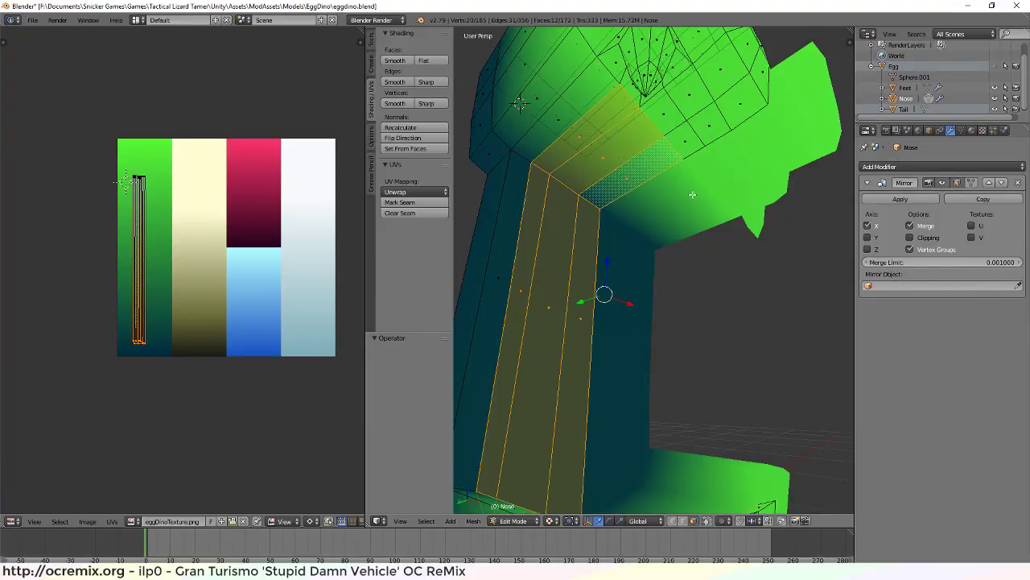
pyautogui.moveTo(691, 196); pyautogui.dragTo(652, 176, button='middle')
pyautogui.keyDown('shift'); pyautogui.rightClick(659, 166); pyautogui.keyUp('shift')
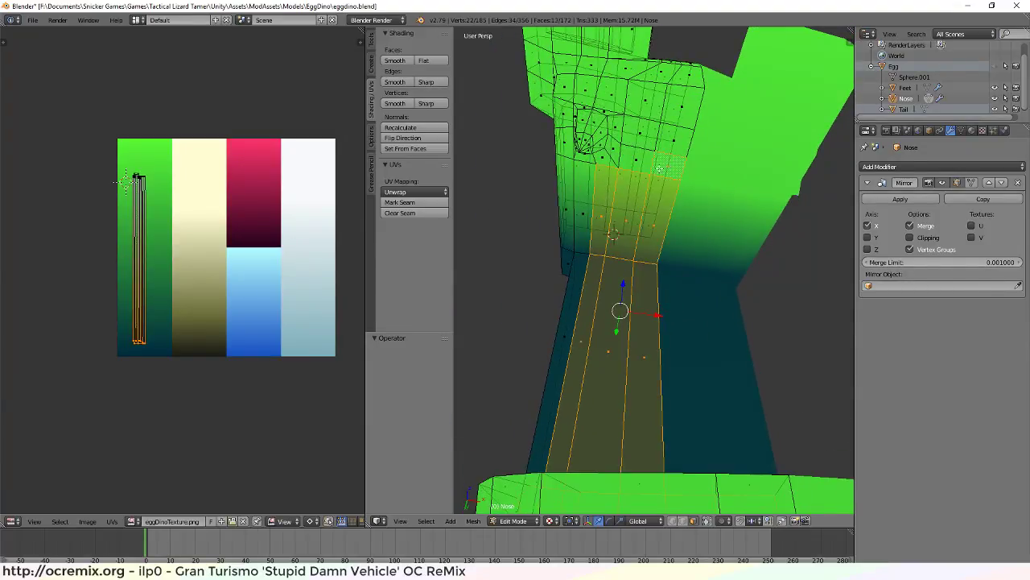
pyautogui.keyDown('shift'); pyautogui.rightClick(644, 167); pyautogui.keyUp('shift')
pyautogui.keyDown('shift'); pyautogui.rightClick(637, 165); pyautogui.keyUp('shift')
pyautogui.click(705, 520)
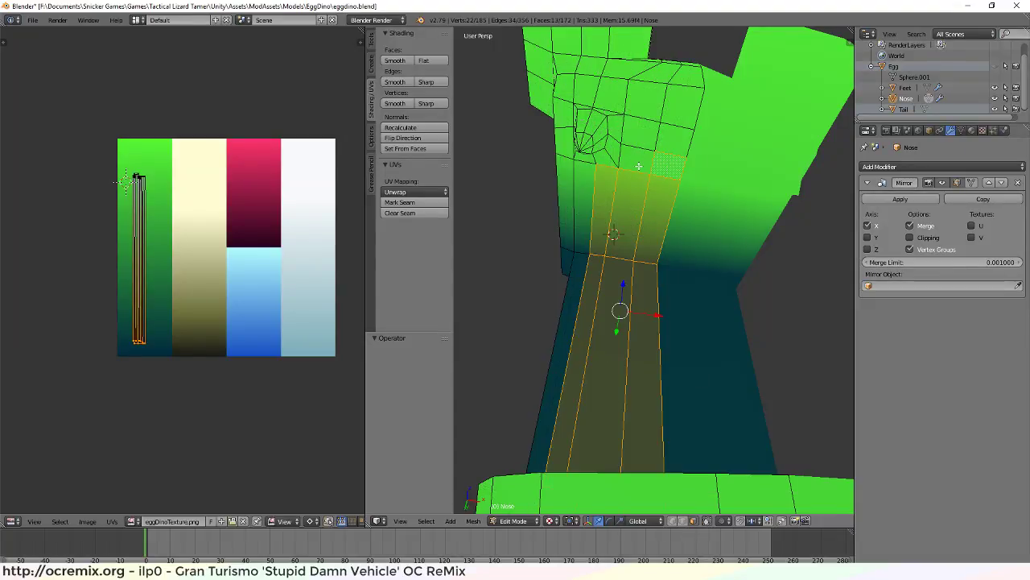
pyautogui.keyDown('shift'); pyautogui.rightClick(637, 134); pyautogui.keyUp('shift')
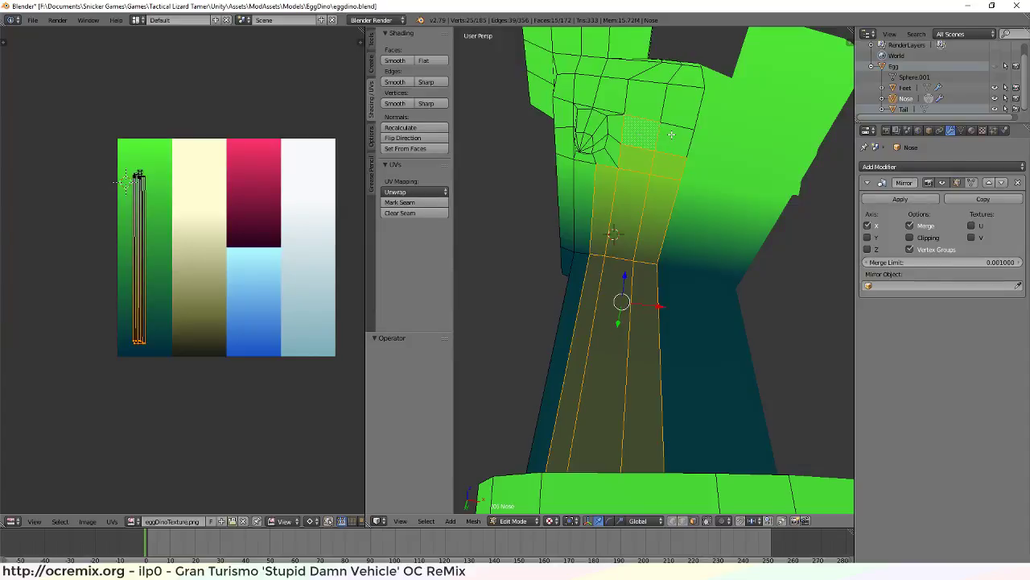
pyautogui.keyDown('shift'); pyautogui.rightClick(677, 133); pyautogui.keyUp('shift')
# Inspect the selection from the back and below, adding two faces along the leg's top row
pyautogui.moveTo(610, 141); pyautogui.dragTo(721, 130, button='middle')
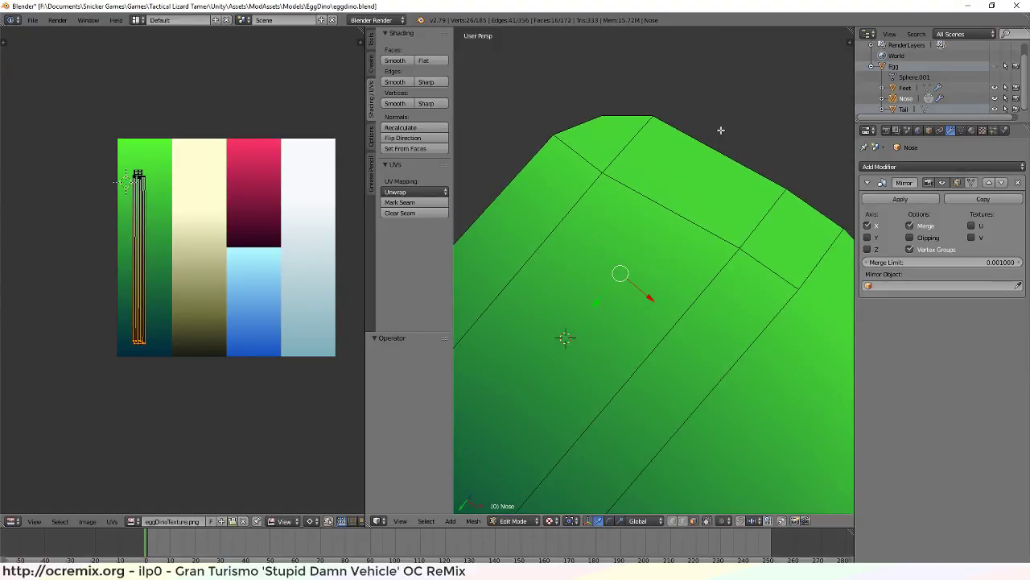
pyautogui.press('ctrl+KP_1')
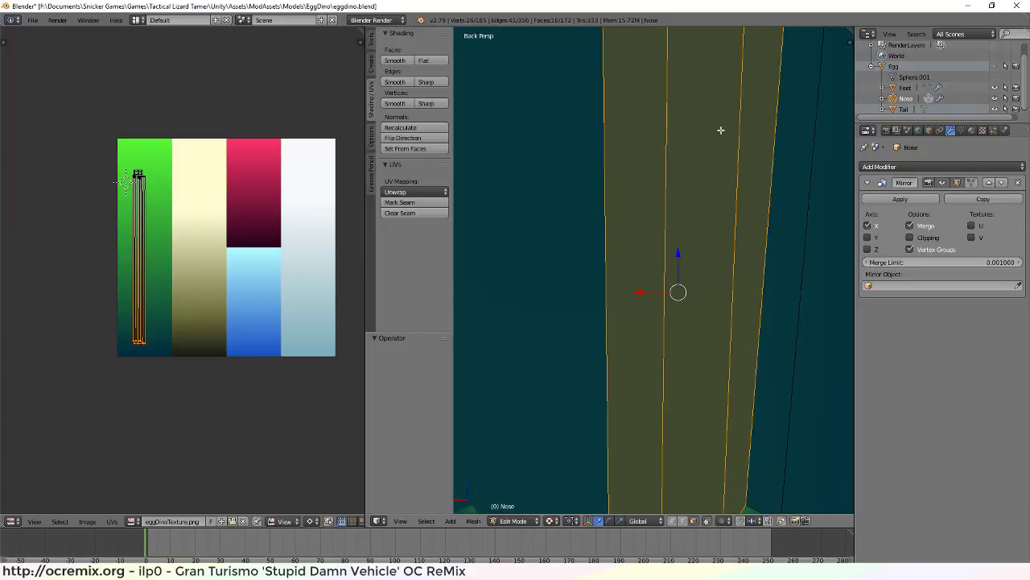
pyautogui.press('ctrl+KP_7')
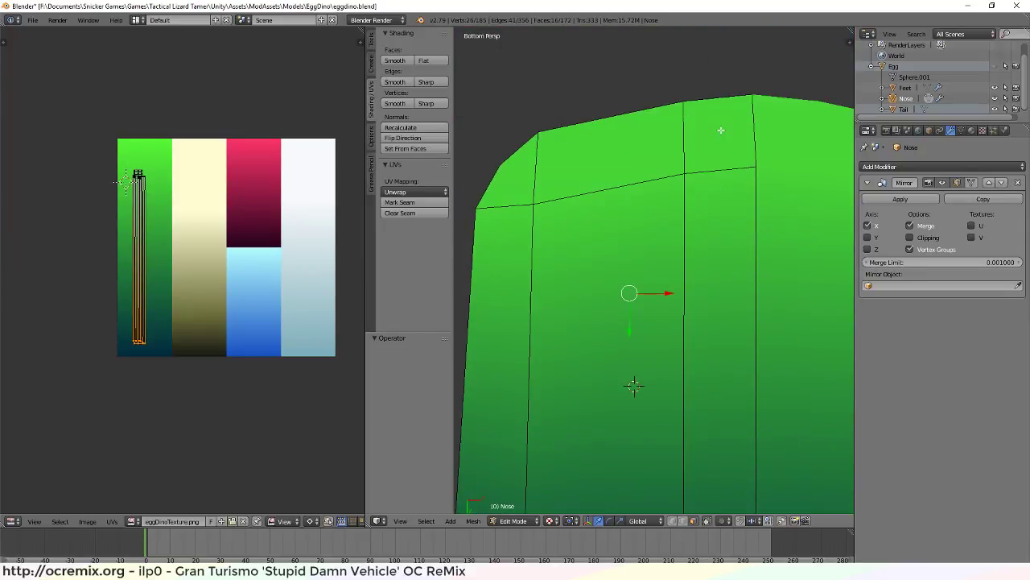
pyautogui.scroll(-5, 749, 145)
pyautogui.scroll(2, 748, 204)
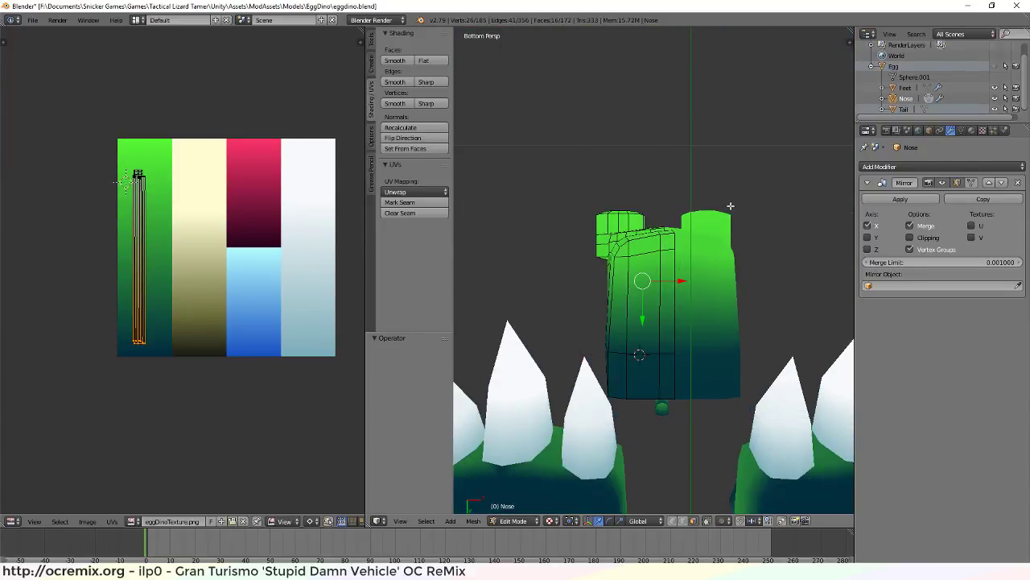
pyautogui.moveTo(730, 206); pyautogui.dragTo(698, 267, button='middle')
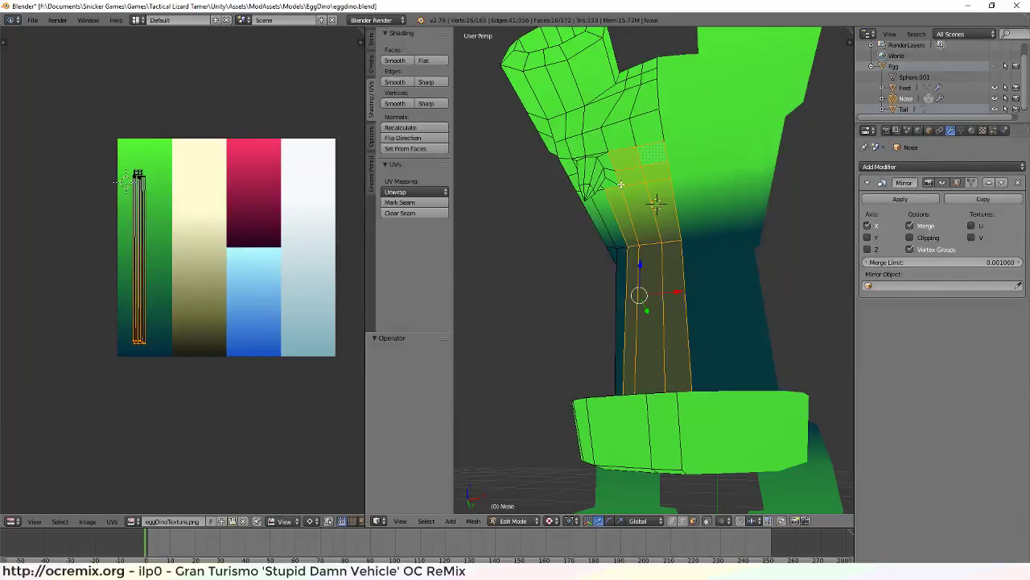
pyautogui.scroll(3, 620, 187)
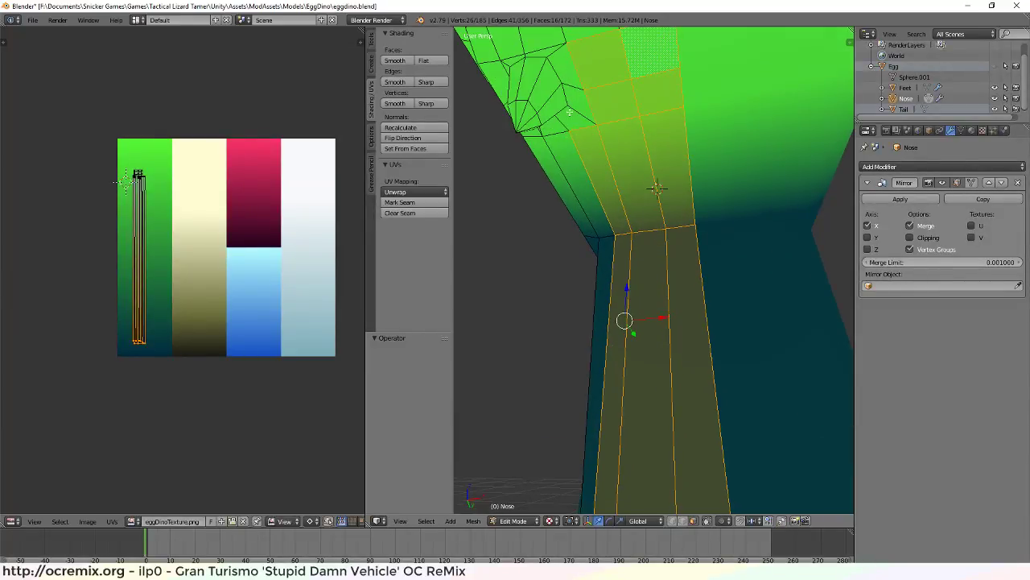
pyautogui.scroll(-4, 572, 86)
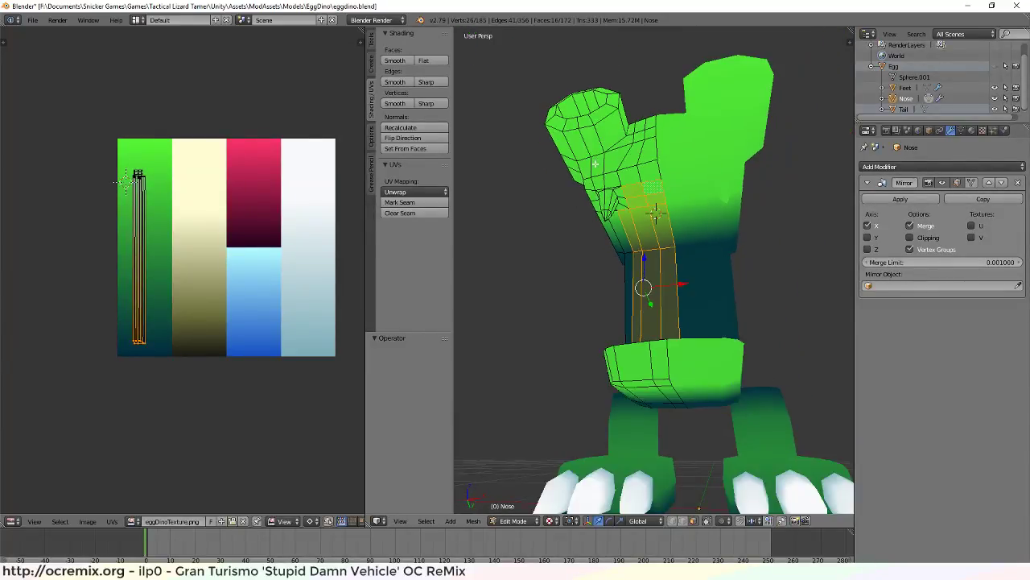
pyautogui.scroll(4, 592, 169)
pyautogui.moveTo(591, 169); pyautogui.dragTo(608, 250, button='middle')
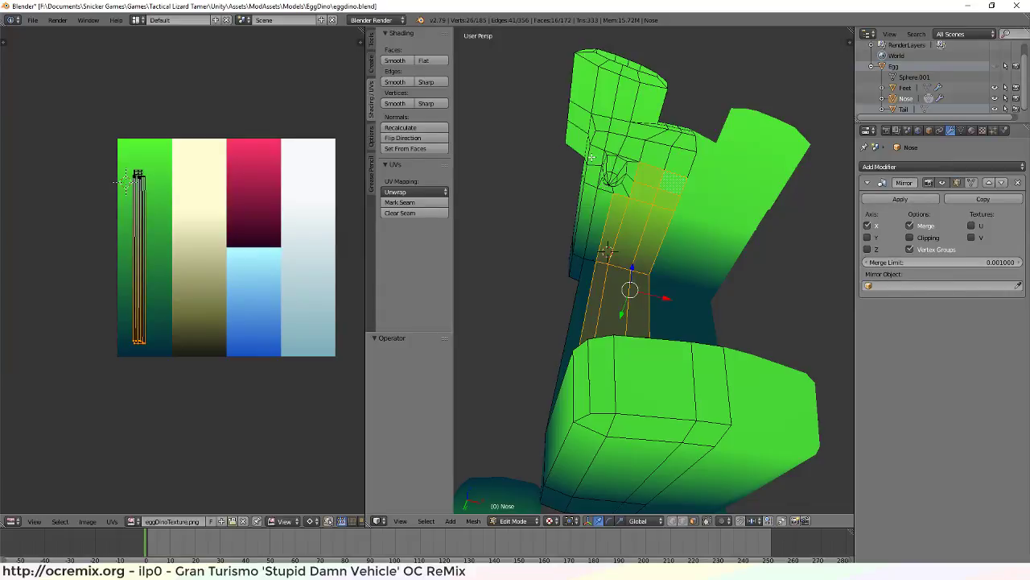
pyautogui.moveTo(593, 188); pyautogui.dragTo(616, 190, button='middle')
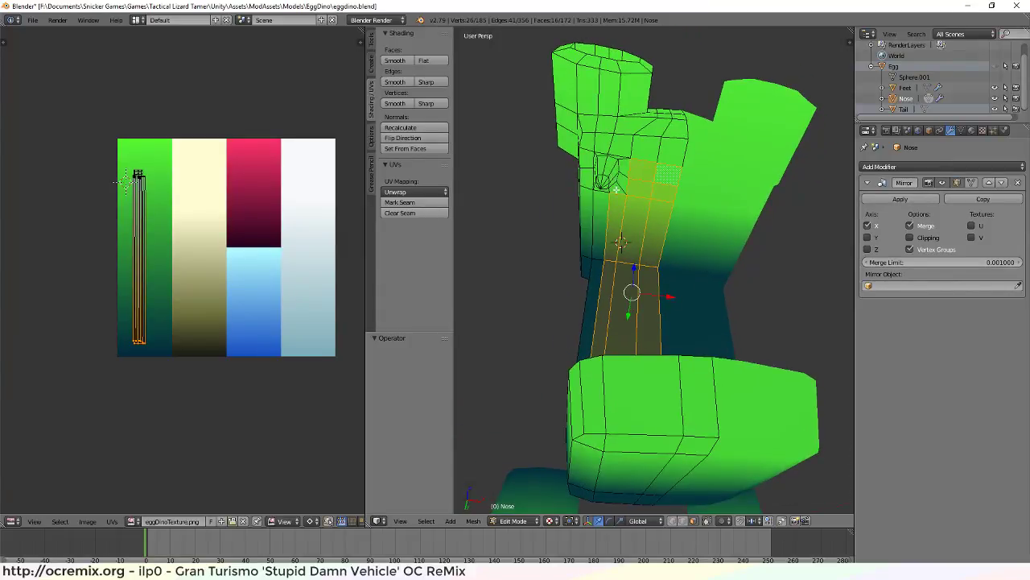
pyautogui.keyDown('ctrl'); pyautogui.rightClick(620, 186); pyautogui.keyUp('ctrl')
pyautogui.keyDown('shift'); pyautogui.rightClick(598, 154); pyautogui.keyUp('shift')
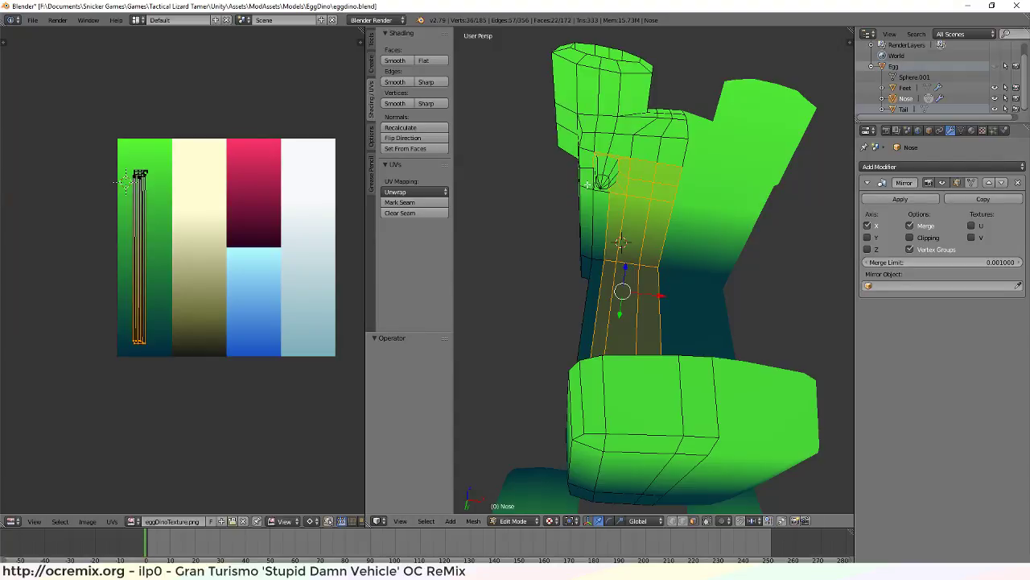
# Check the foot and claws, then look straight down on the model in Top view
pyautogui.moveTo(588, 185); pyautogui.dragTo(608, 175, button='middle')
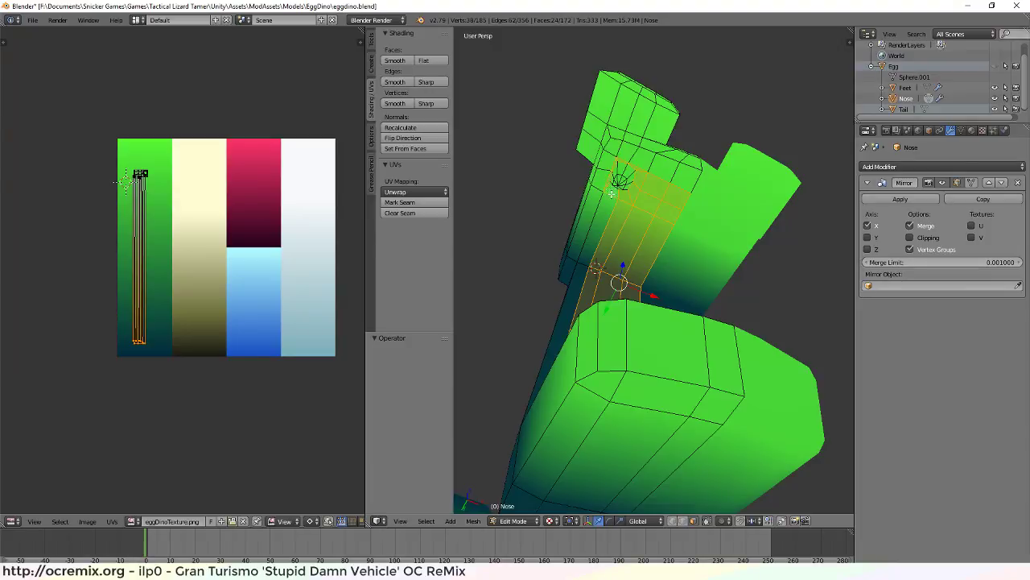
pyautogui.moveTo(606, 230); pyautogui.dragTo(639, 319, button='middle')
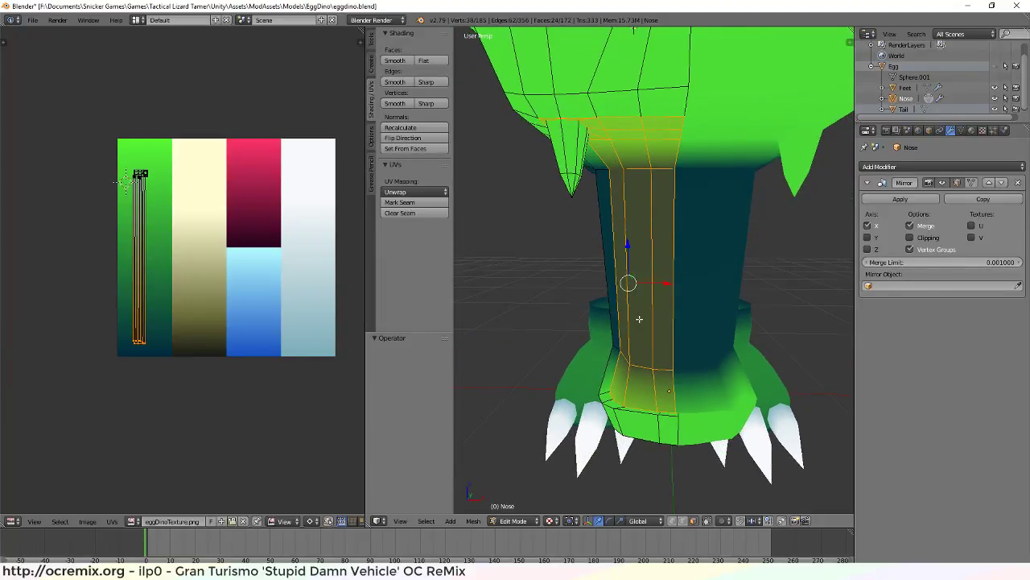
pyautogui.press('KP_7')
pyautogui.scroll(-4, 639, 319)
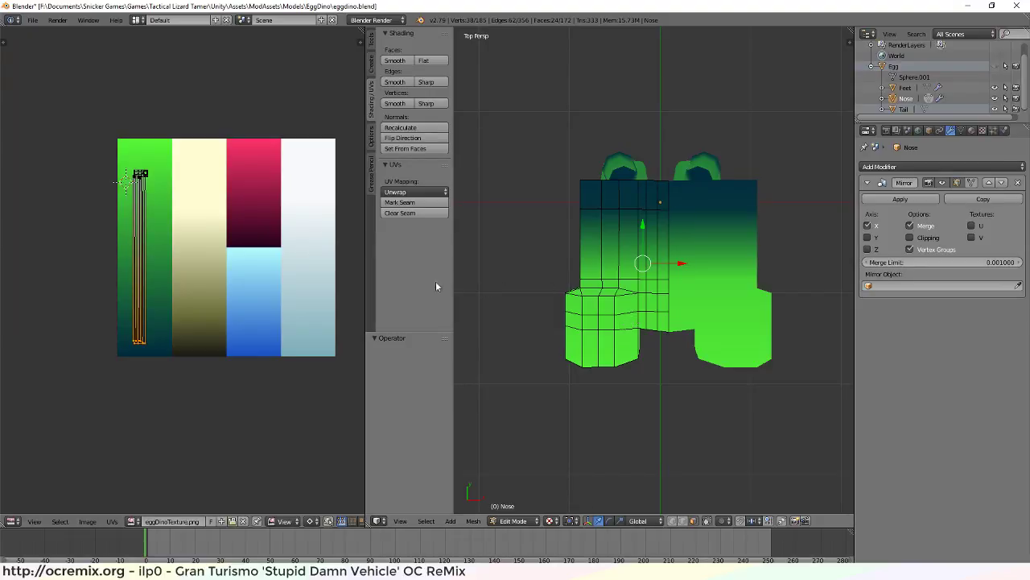
# Undo a stray UV move and unwrap the leg faces by projecting from the top view
pyautogui.press('g')
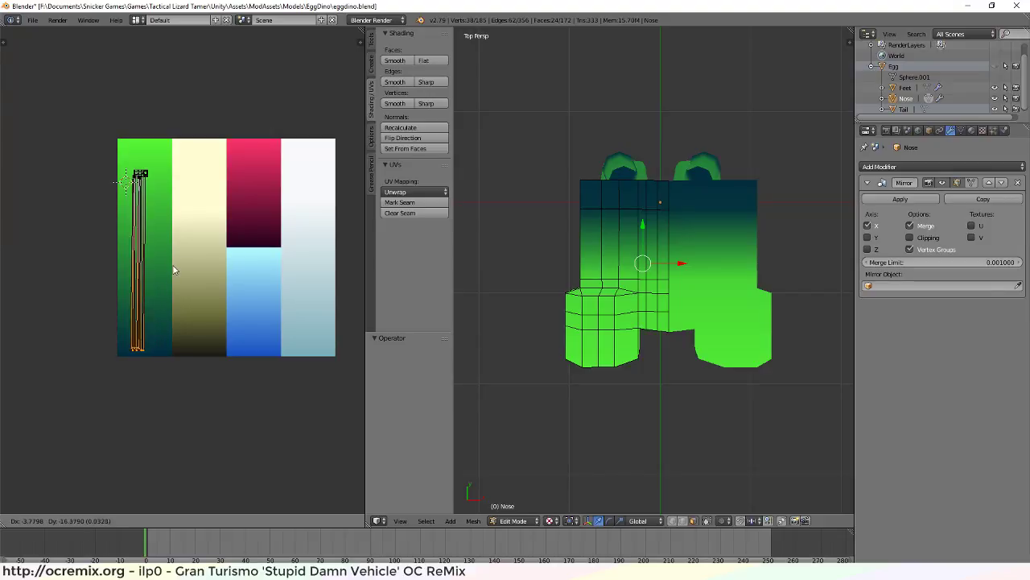
pyautogui.click(173, 268)
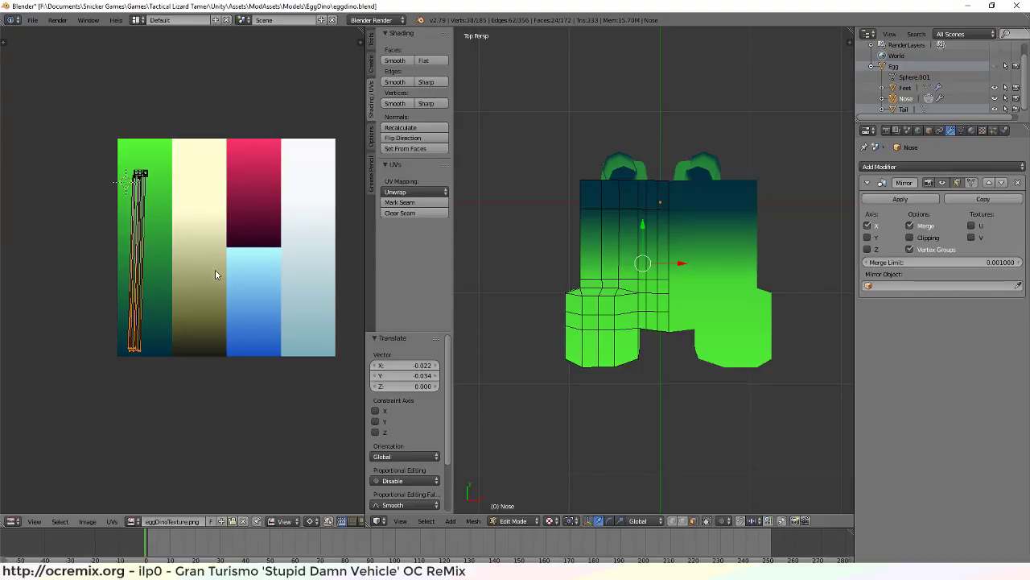
pyautogui.hotkey('ctrl', 'z')
pyautogui.press('u')
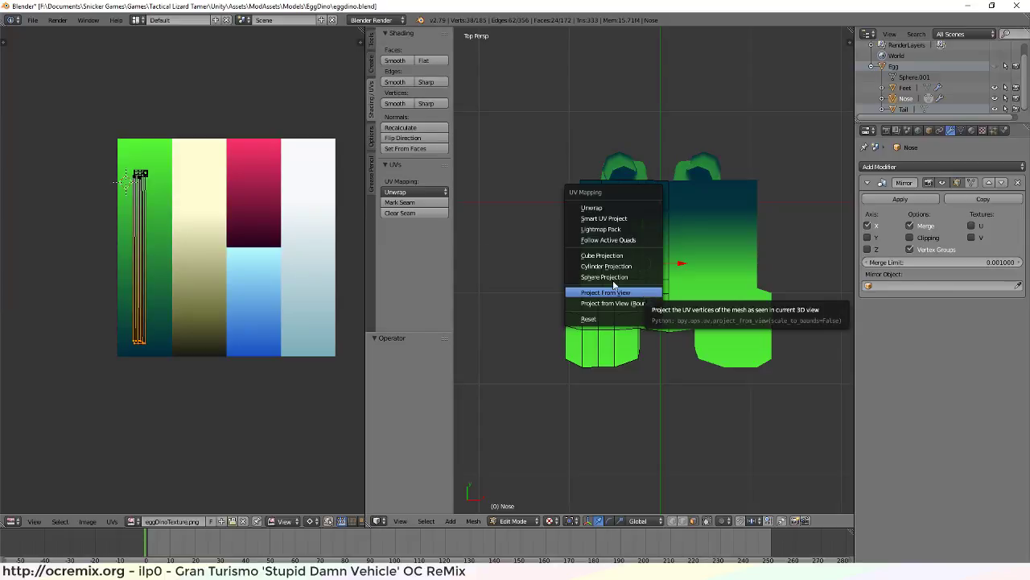
pyautogui.press('u')
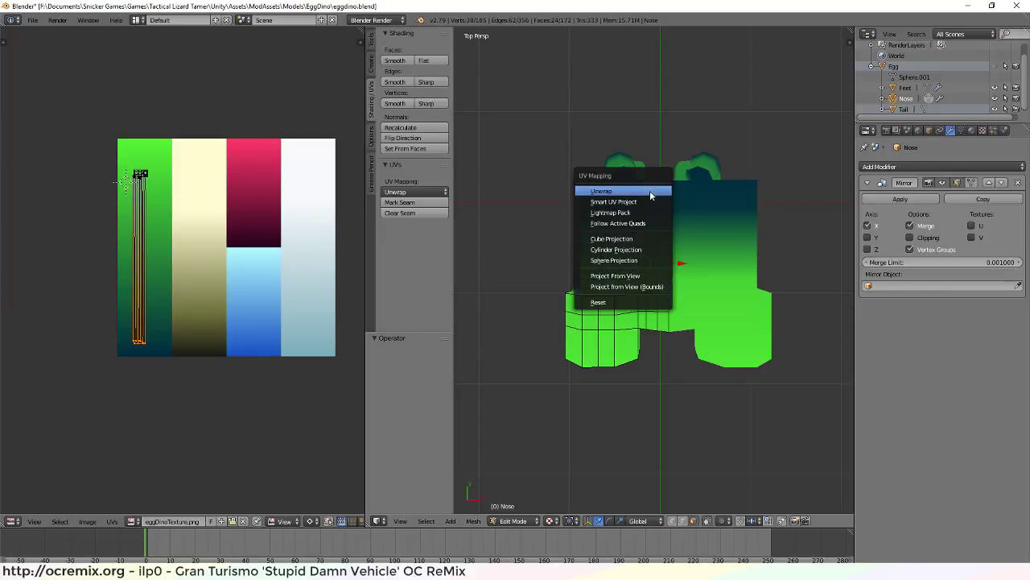
pyautogui.click(657, 275)
# Move the leg UV island into the magenta strip and flip it -180° around the selection centre
pyautogui.press('b')
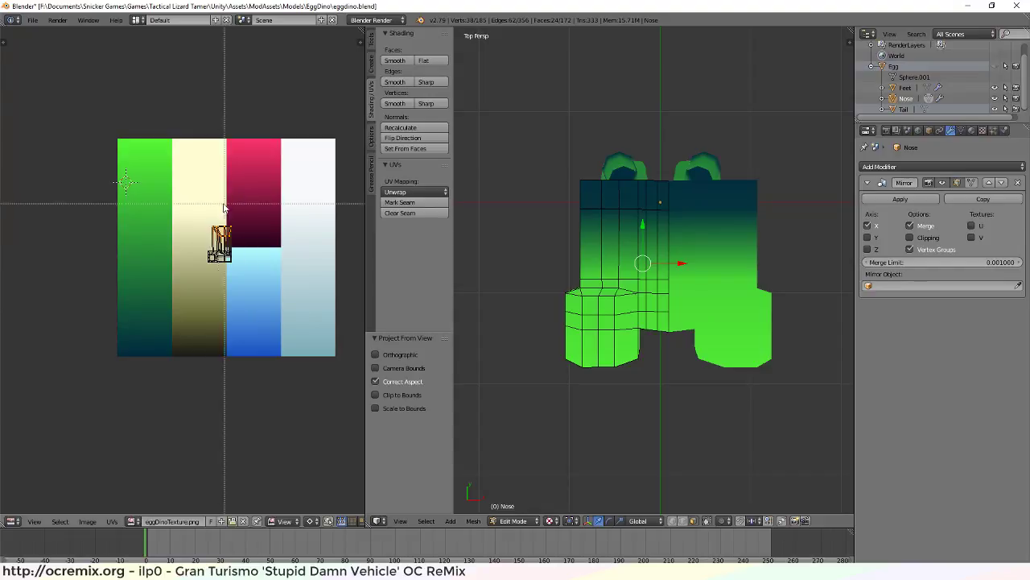
pyautogui.moveTo(185, 201); pyautogui.dragTo(263, 289)
pyautogui.press('g')
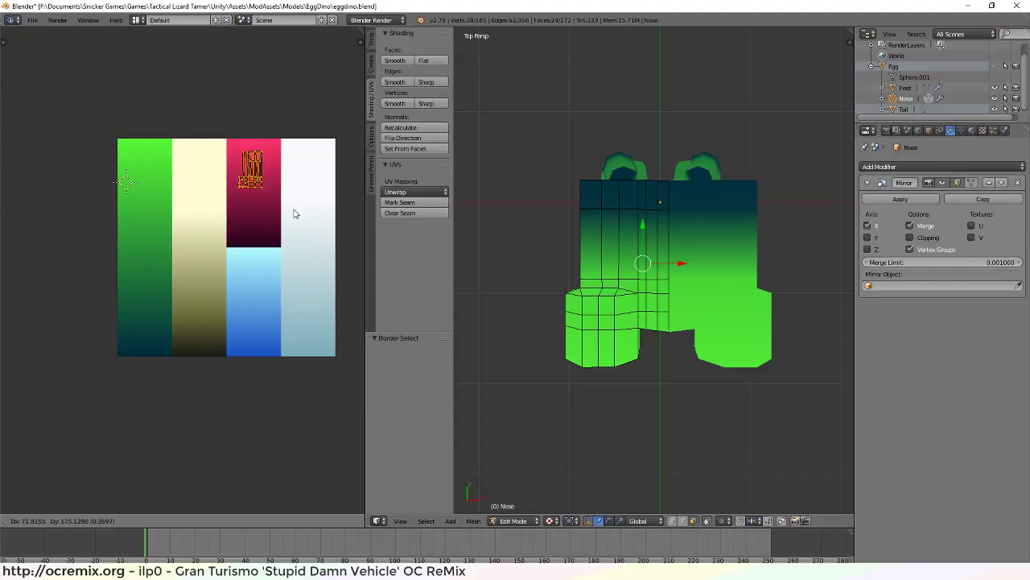
pyautogui.click(294, 241)
pyautogui.press('r')
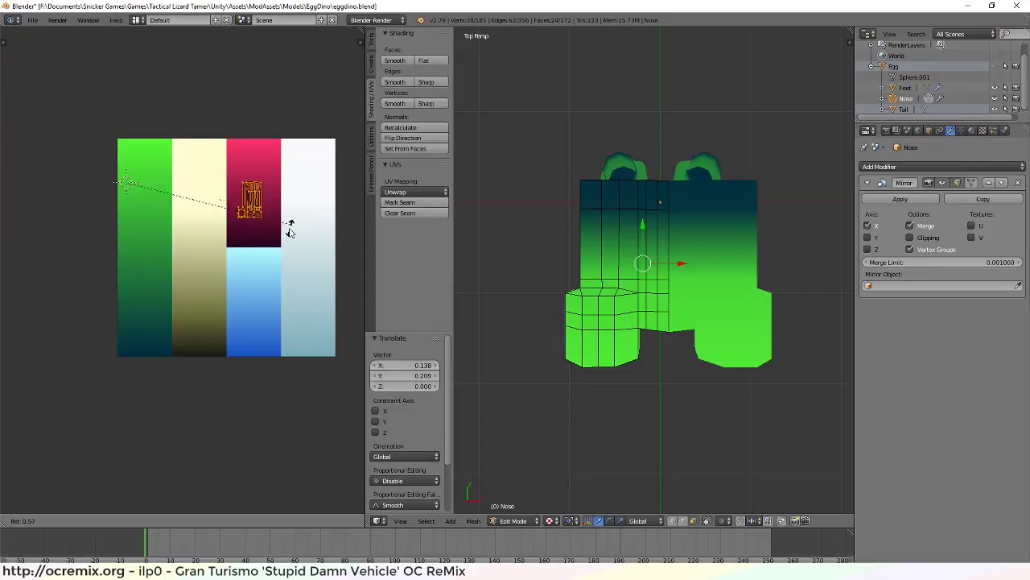
pyautogui.click(291, 237)
pyautogui.hotkey('ctrl', 'z')
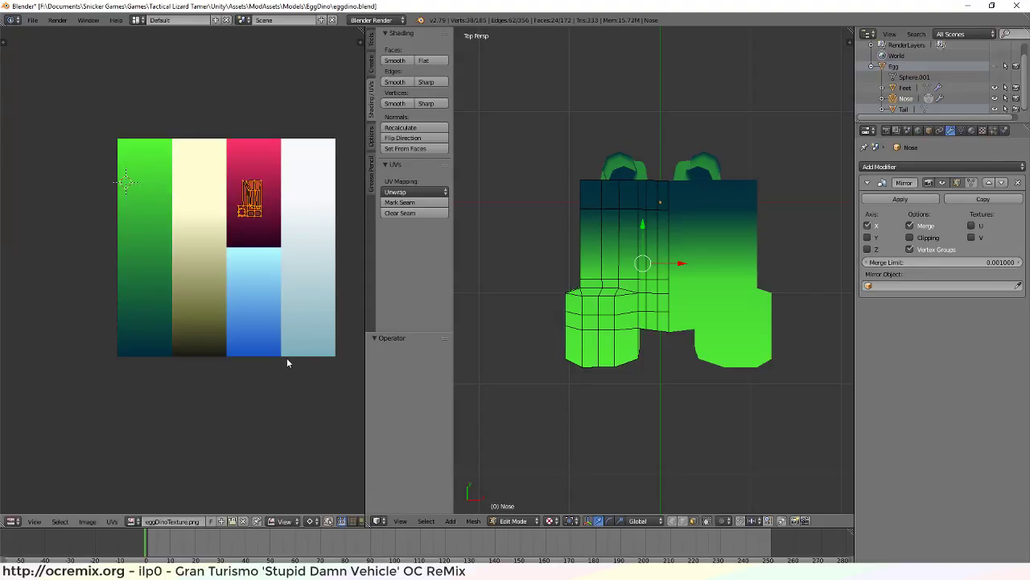
pyautogui.click(314, 523)
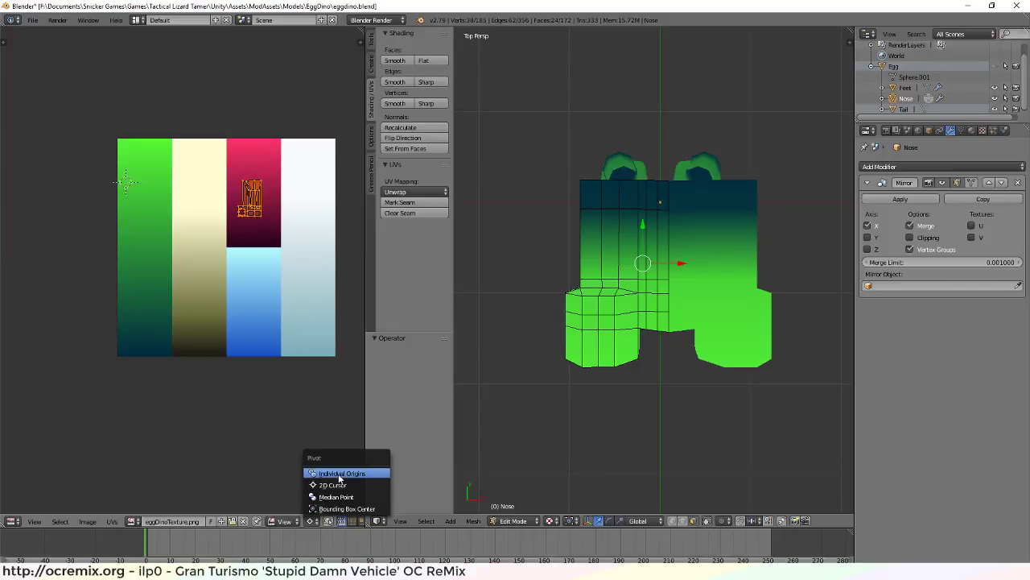
pyautogui.click(348, 496)
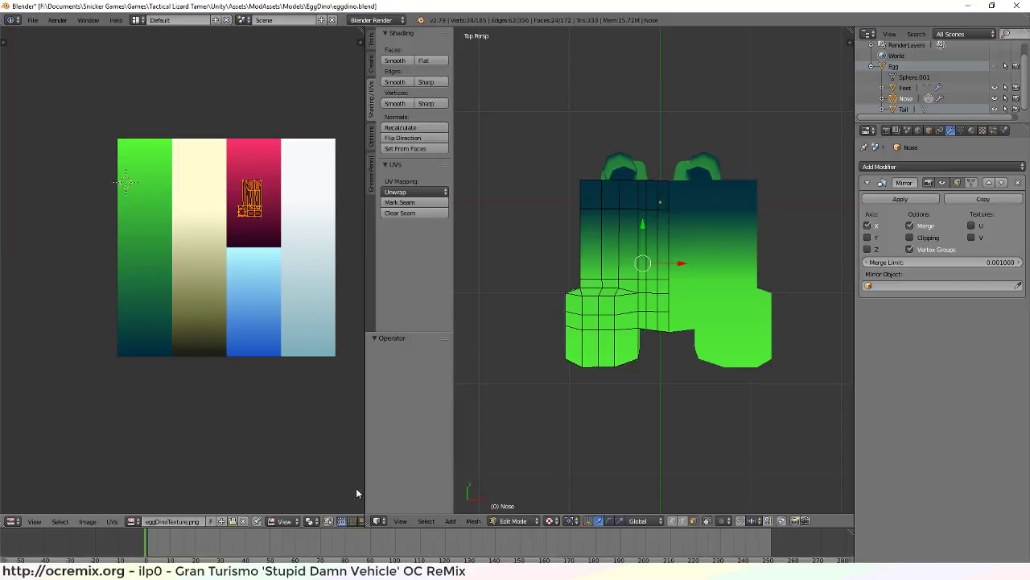
pyautogui.press('r')
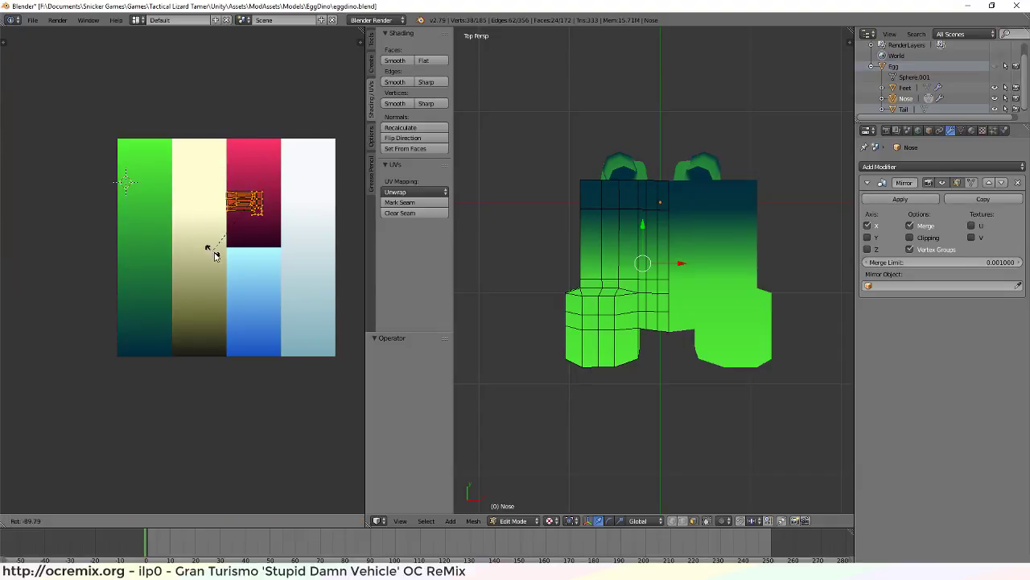
pyautogui.click(322, 258)
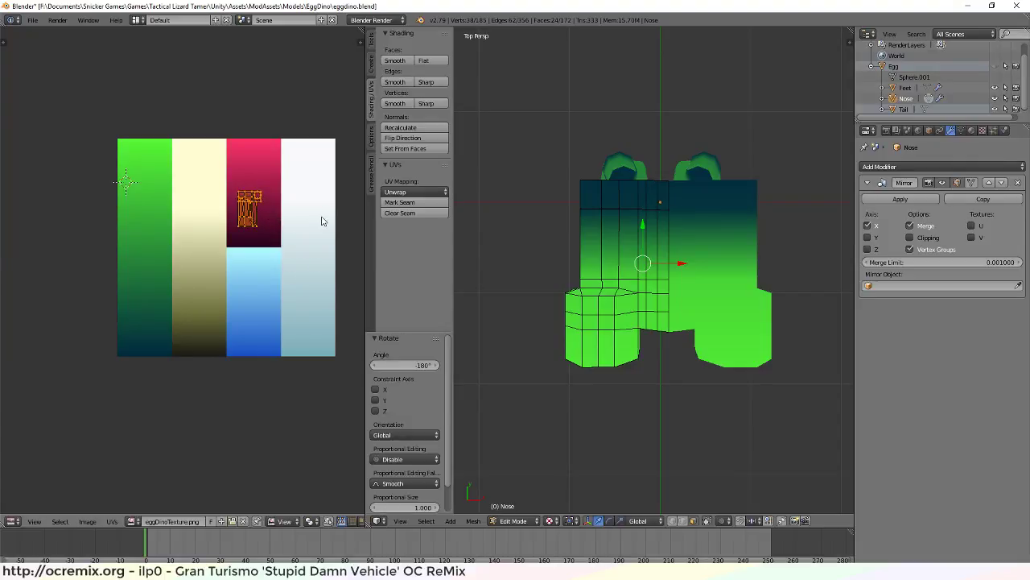
# Stretch the island 2.567 along Y from the 2D cursor at the magenta strip's top
pyautogui.press('g')
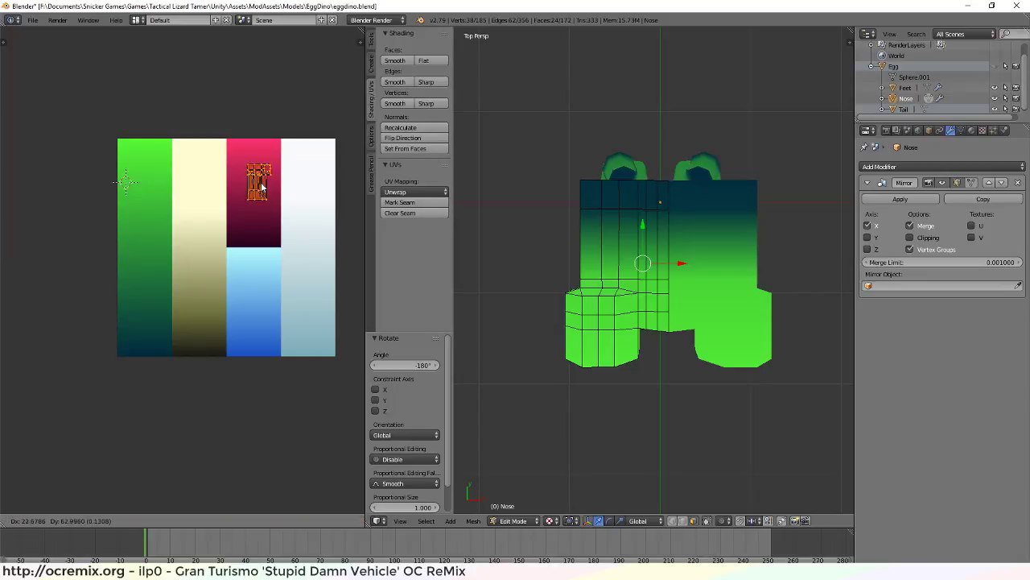
pyautogui.click(258, 167)
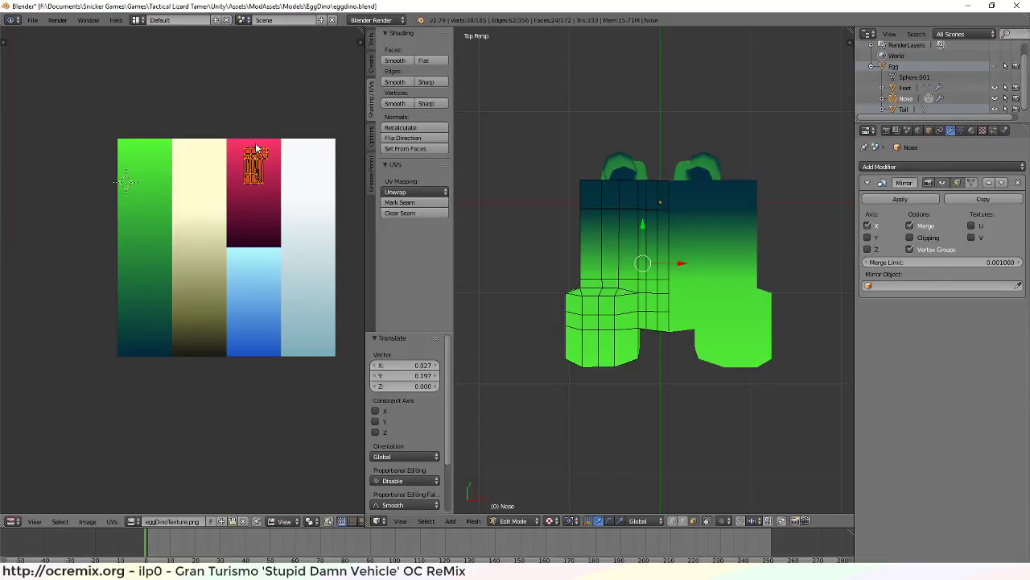
pyautogui.click(256, 151)
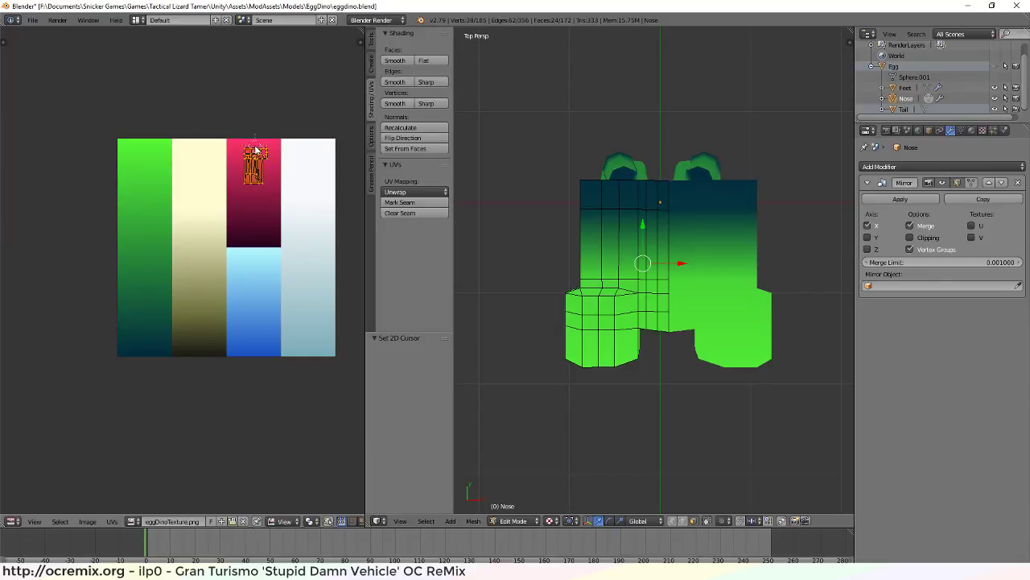
pyautogui.click(313, 521)
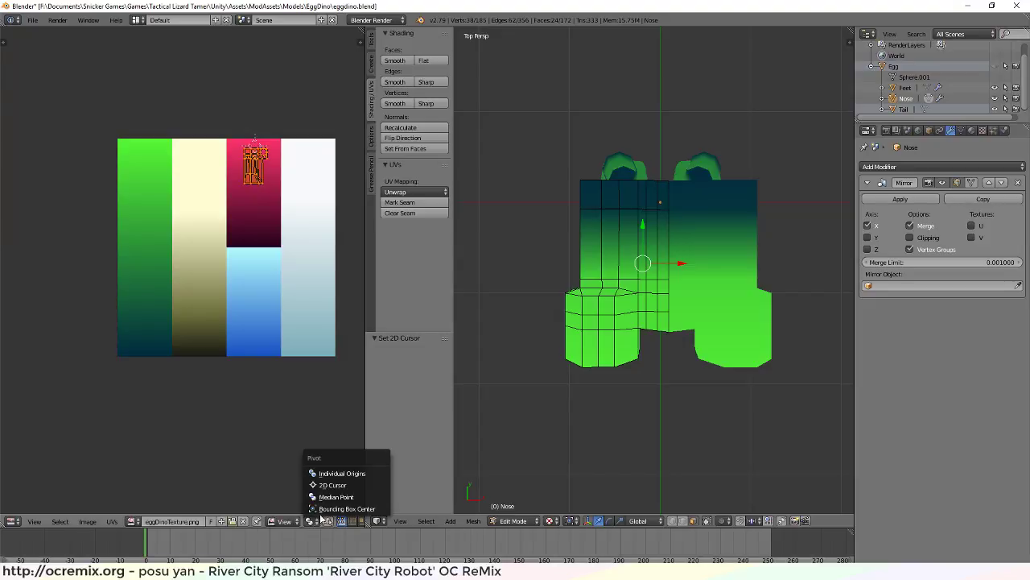
pyautogui.click(349, 485)
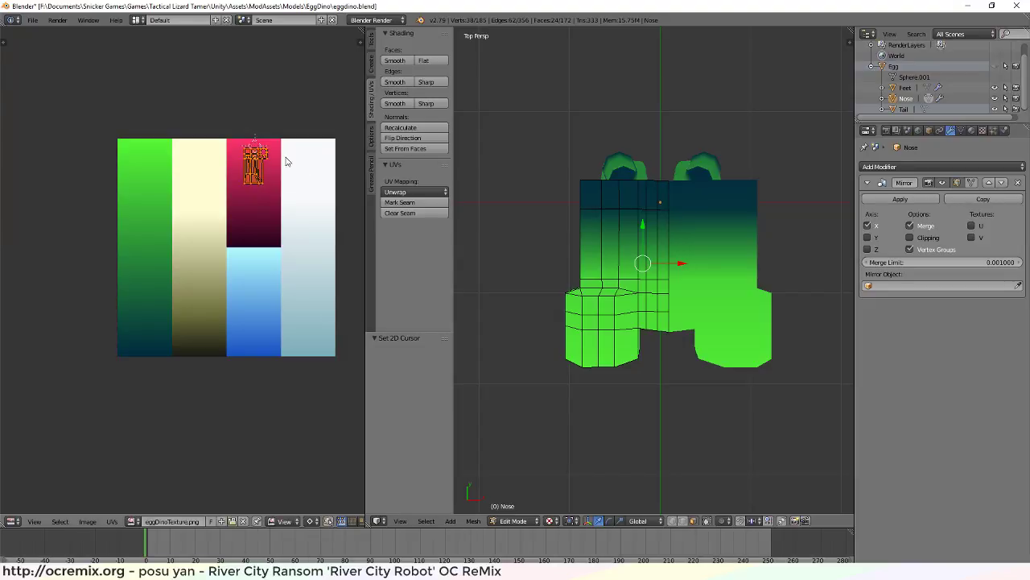
pyautogui.press('s')
pyautogui.press('y')
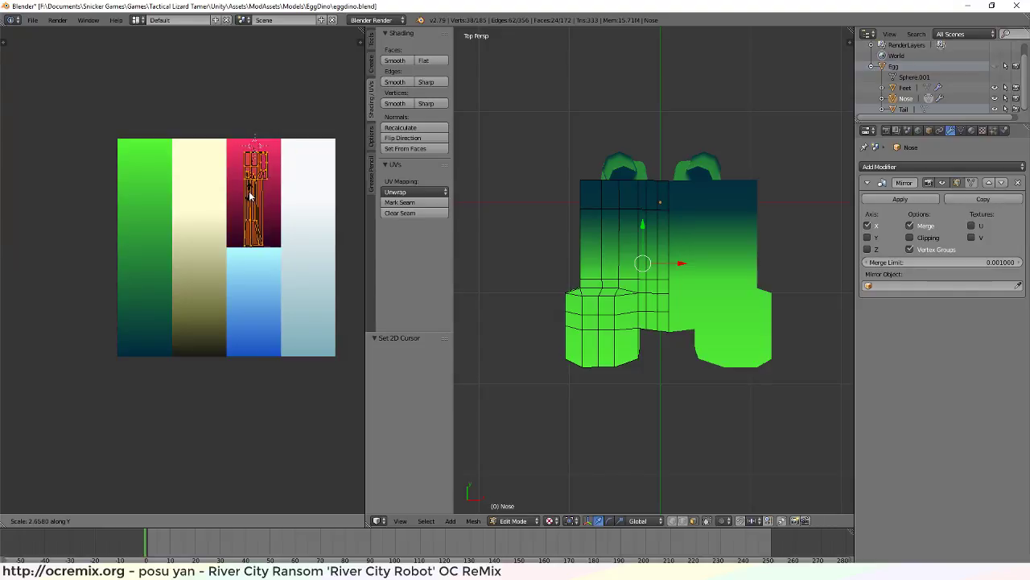
pyautogui.click(250, 193)
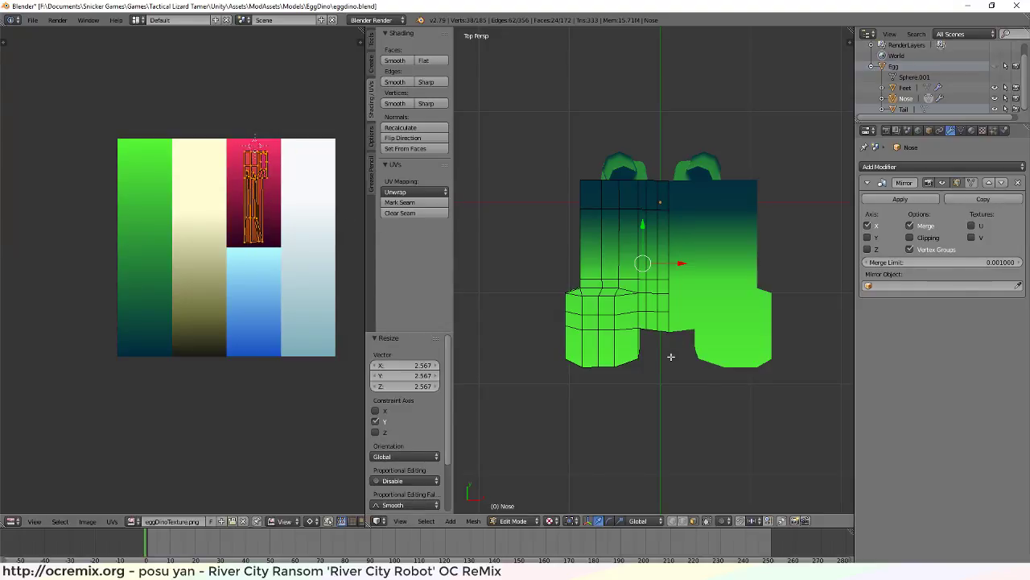
pyautogui.moveTo(672, 358); pyautogui.dragTo(723, 230, button='middle')
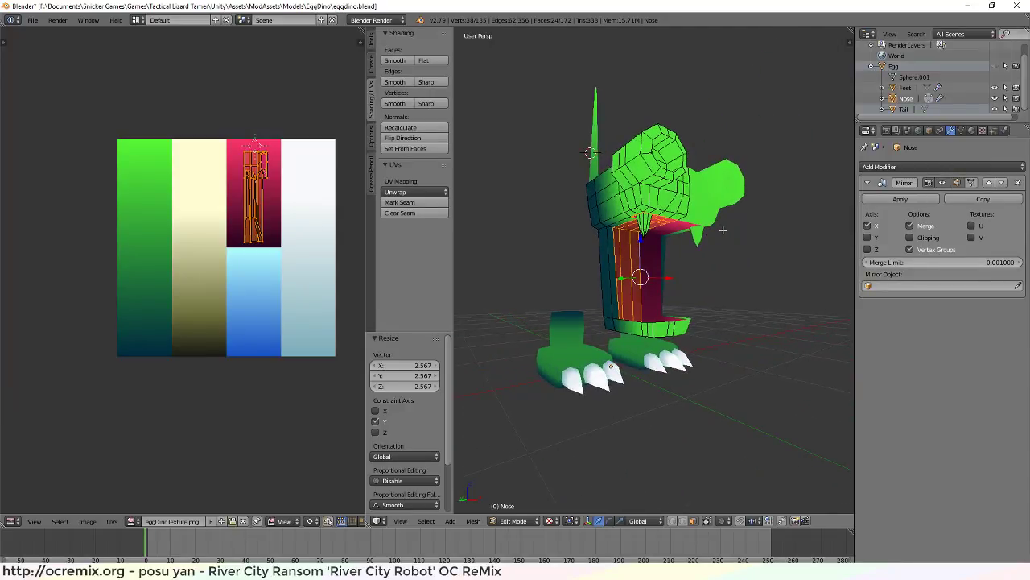
# Select the inner leg face loop and move its lower UVs further down the magenta strip
pyautogui.press('a')
pyautogui.scroll(2, 705, 289)
pyautogui.scroll(3, 705, 289)
pyautogui.moveTo(703, 287); pyautogui.dragTo(651, 339, button='middle')
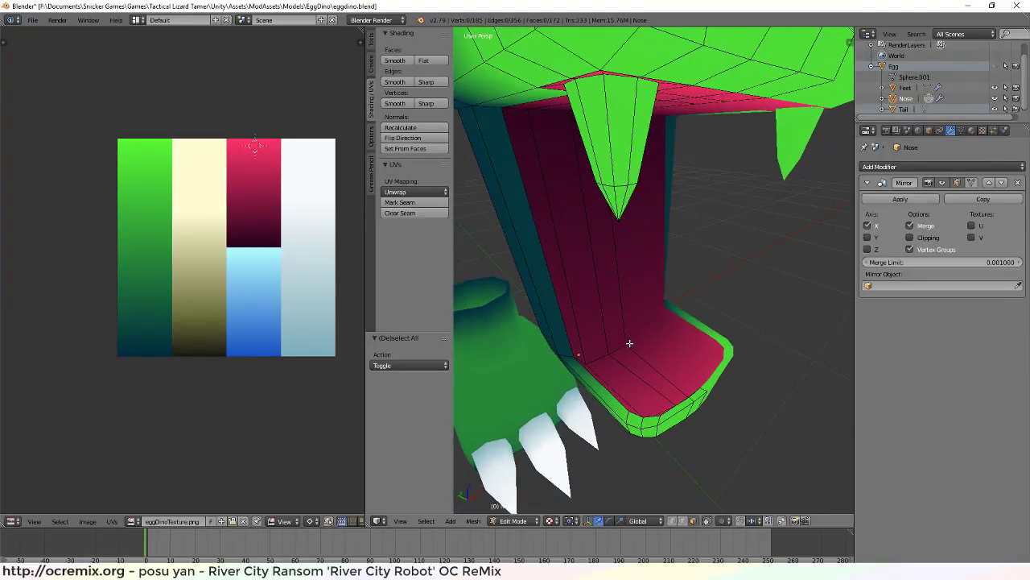
pyautogui.keyDown('alt'); pyautogui.rightClick(629, 343); pyautogui.keyUp('alt')
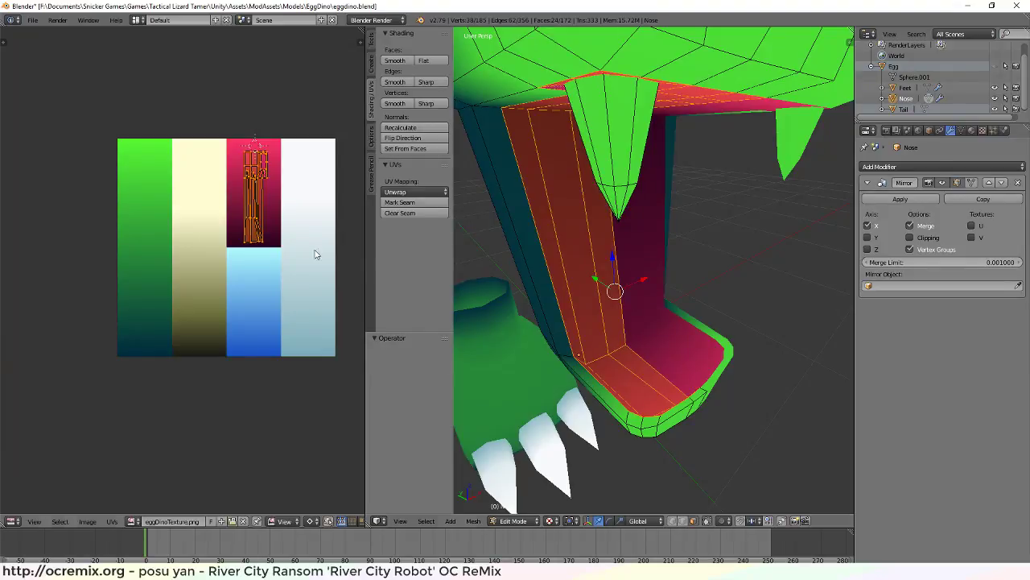
pyautogui.press('a')
pyautogui.press('b')
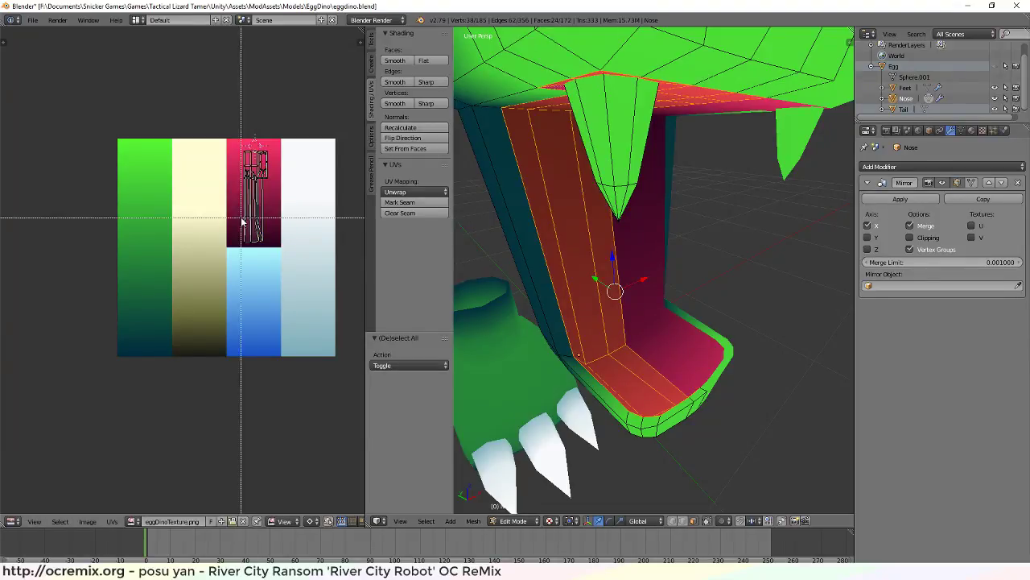
pyautogui.moveTo(233, 196); pyautogui.dragTo(285, 232)
pyautogui.press('g')
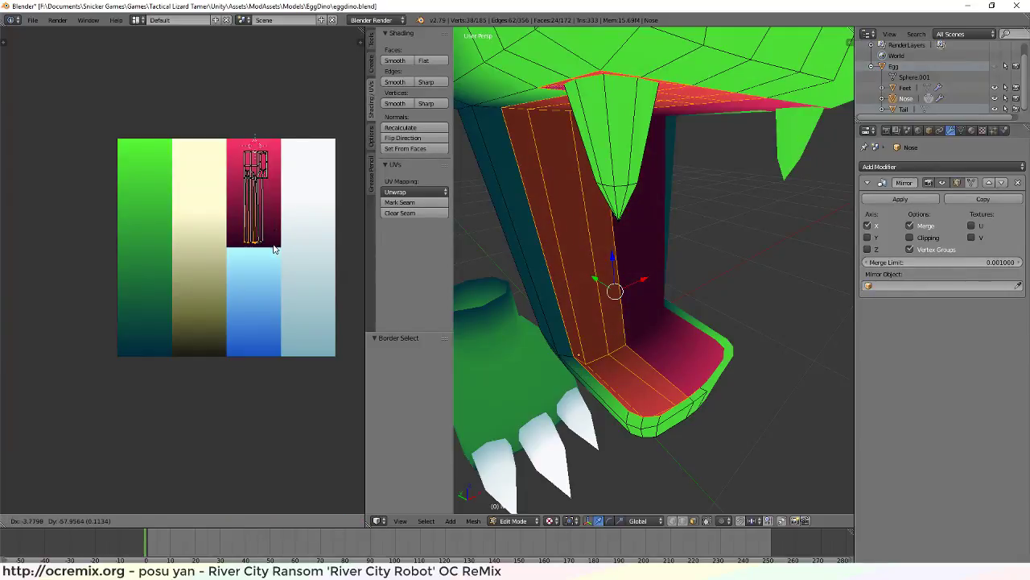
pyautogui.click(275, 249)
# Check the whole mesh's UVs, then reselect the face loop running up the leg
pyautogui.moveTo(681, 361)
pyautogui.mouseDown(button='middle')
pyautogui.moveTo(784, 326)
pyautogui.moveTo(636, 309)
pyautogui.moveTo(614, 326)
pyautogui.moveTo(668, 341)
pyautogui.moveTo(784, 329)
pyautogui.moveTo(671, 352)
pyautogui.mouseUp(button='middle')
pyautogui.press('a')
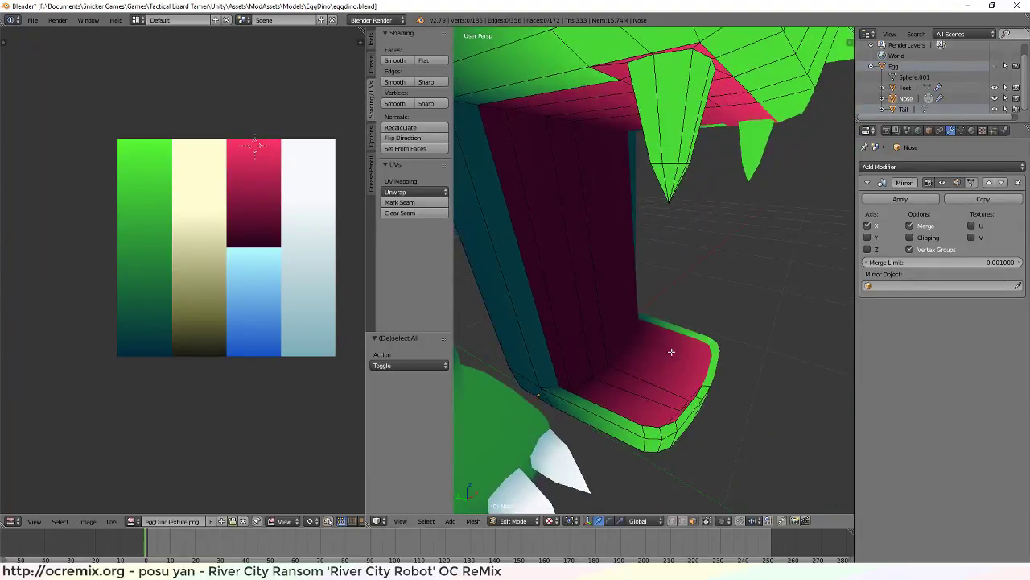
pyautogui.press('a')
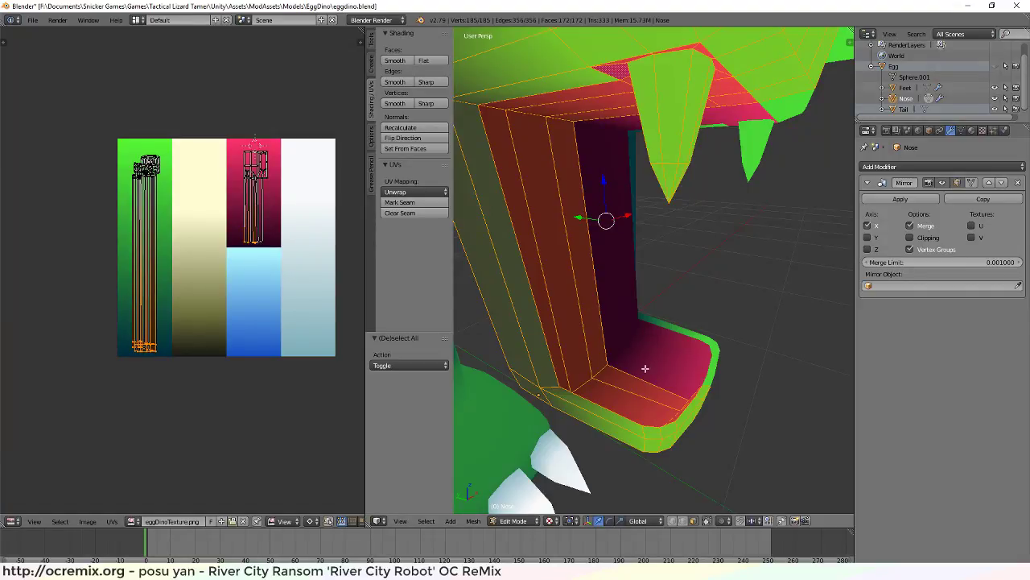
pyautogui.moveTo(644, 367); pyautogui.dragTo(607, 382, button='middle')
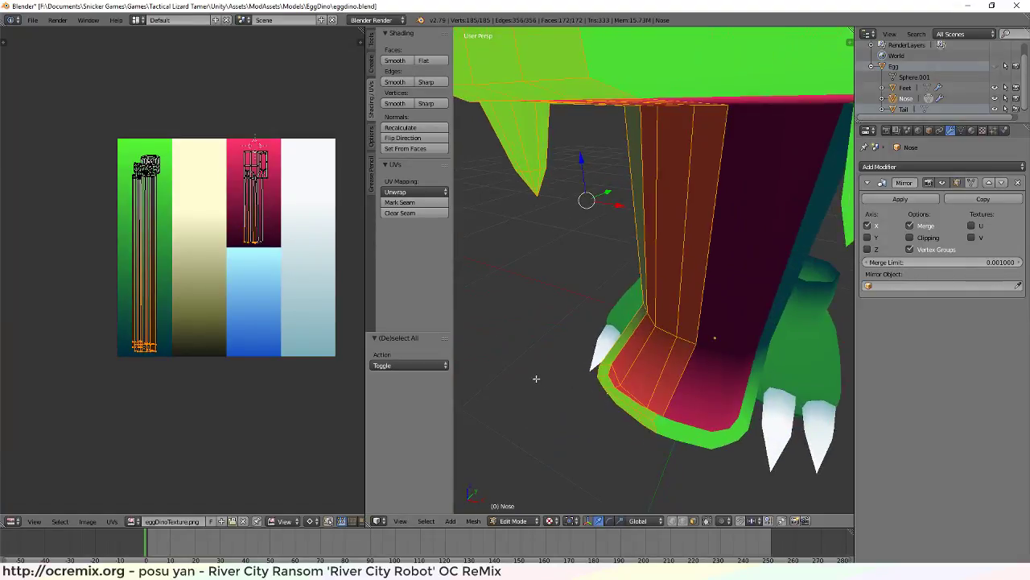
pyautogui.press('a')
pyautogui.keyDown('alt'); pyautogui.rightClick(622, 386); pyautogui.keyUp('alt')
# Centre the leg UVs in the editor and move a UV vertex near the strip's bottom downward
pyautogui.scroll(2, 284, 191)
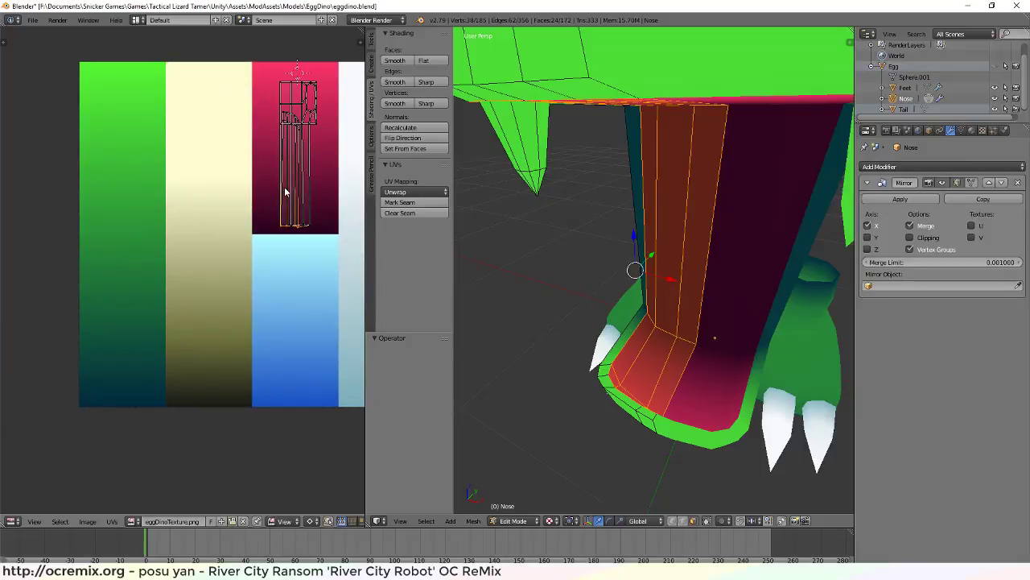
pyautogui.moveTo(318, 144); pyautogui.dragTo(276, 241, button='middle')
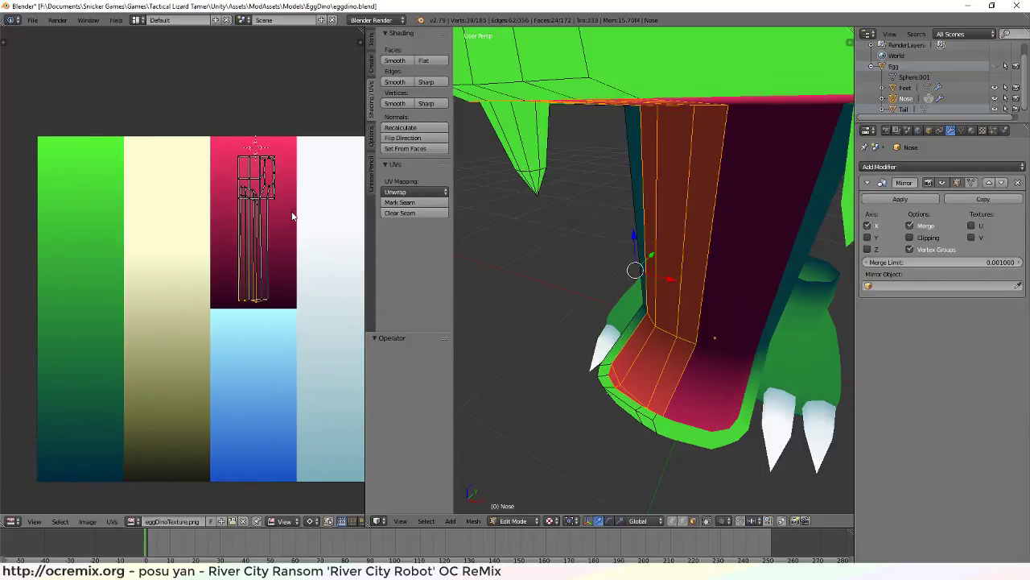
pyautogui.press('g')
pyautogui.click(244, 199)
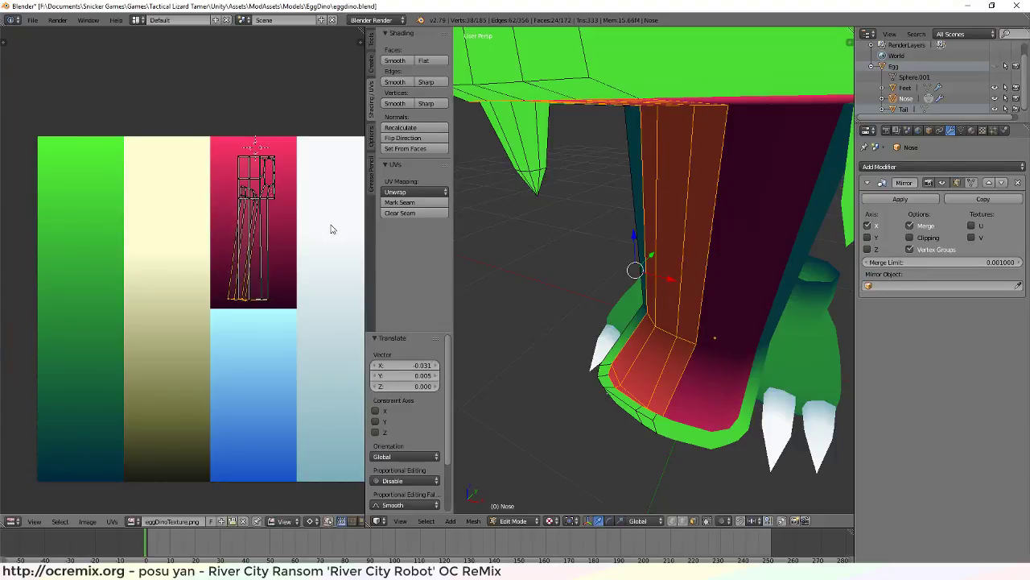
pyautogui.hotkey('ctrl', 'z')
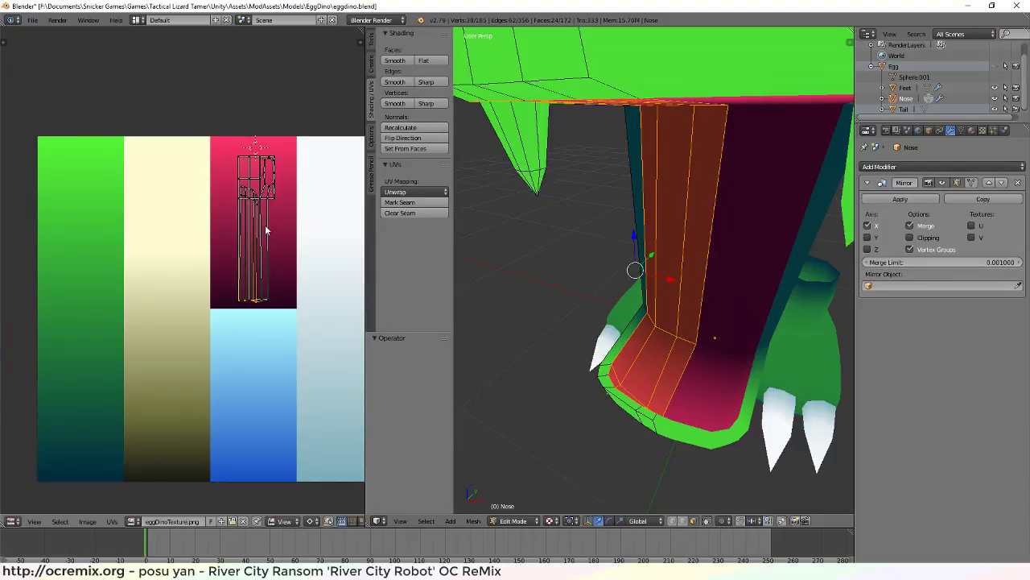
pyautogui.press('a')
pyautogui.rightClick(260, 207)
pyautogui.press('g')
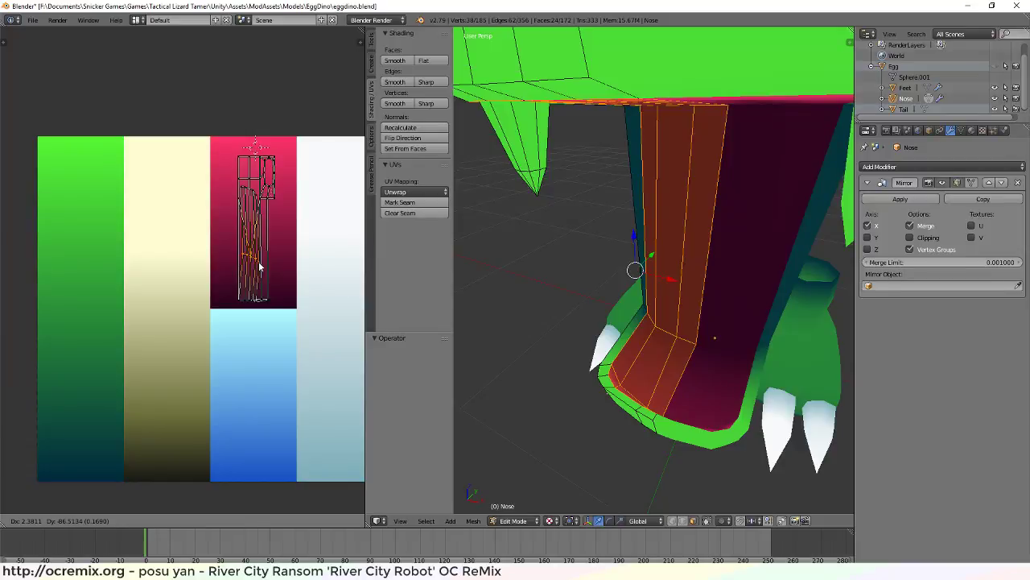
pyautogui.click(260, 265)
# Select the foot faces and try a UV island move, then undo it
pyautogui.keyDown('shift'); pyautogui.rightClick(680, 356); pyautogui.keyUp('shift')
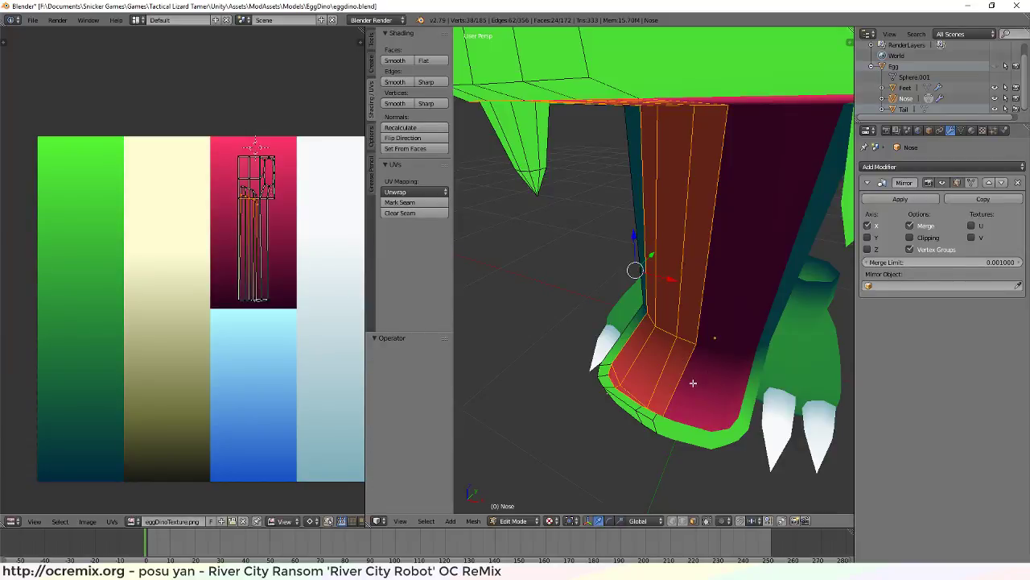
pyautogui.moveTo(675, 392); pyautogui.dragTo(625, 378, button='middle')
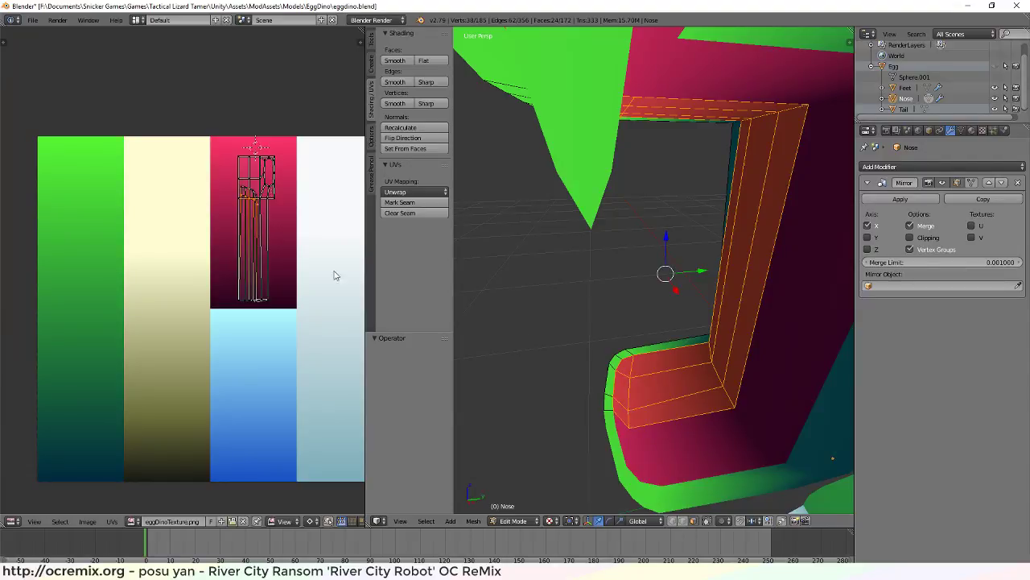
pyautogui.press('a')
pyautogui.press('g')
pyautogui.click(262, 261)
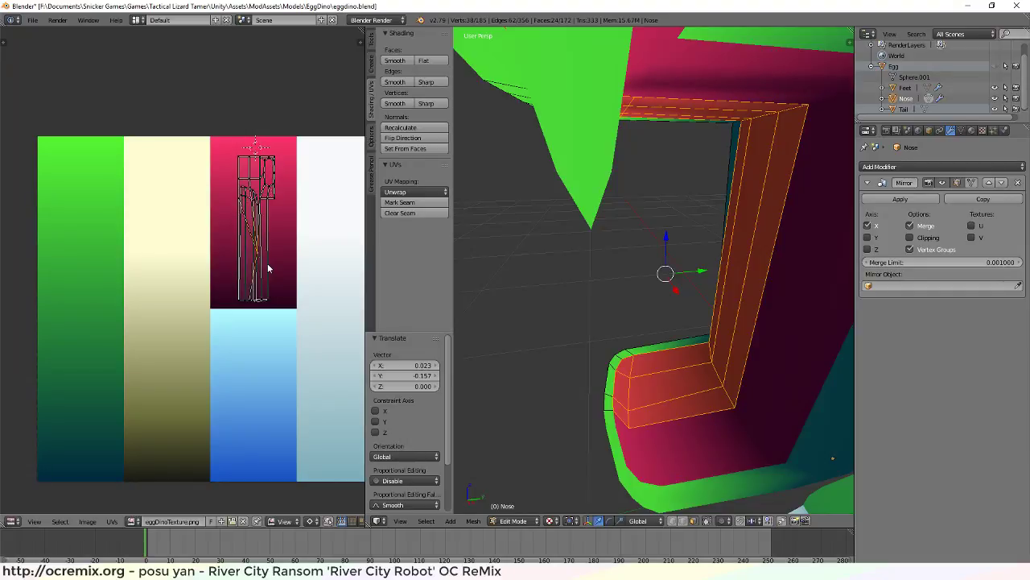
pyautogui.hotkey('ctrl', 'z')
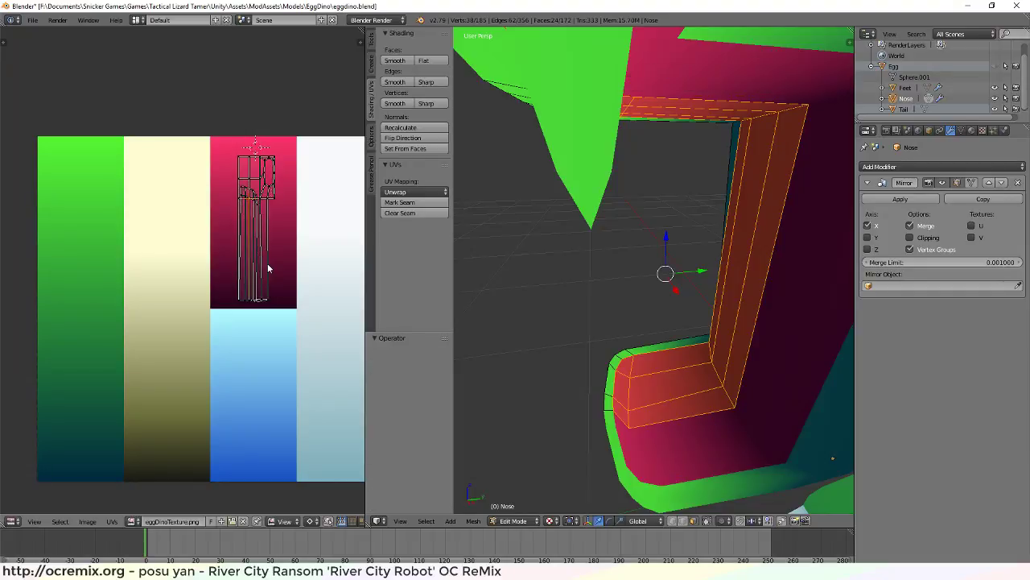
# Move the top UVs of the two bottom foot faces 0.186 lower in the magenta strip
pyautogui.rightClick(673, 384)
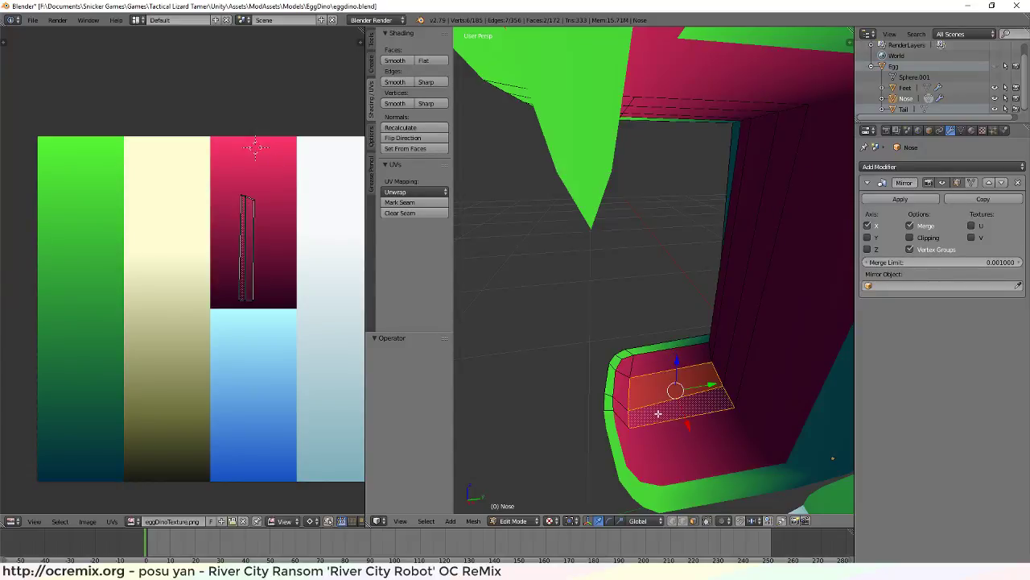
pyautogui.keyDown('shift'); pyautogui.rightClick(658, 414); pyautogui.keyUp('shift')
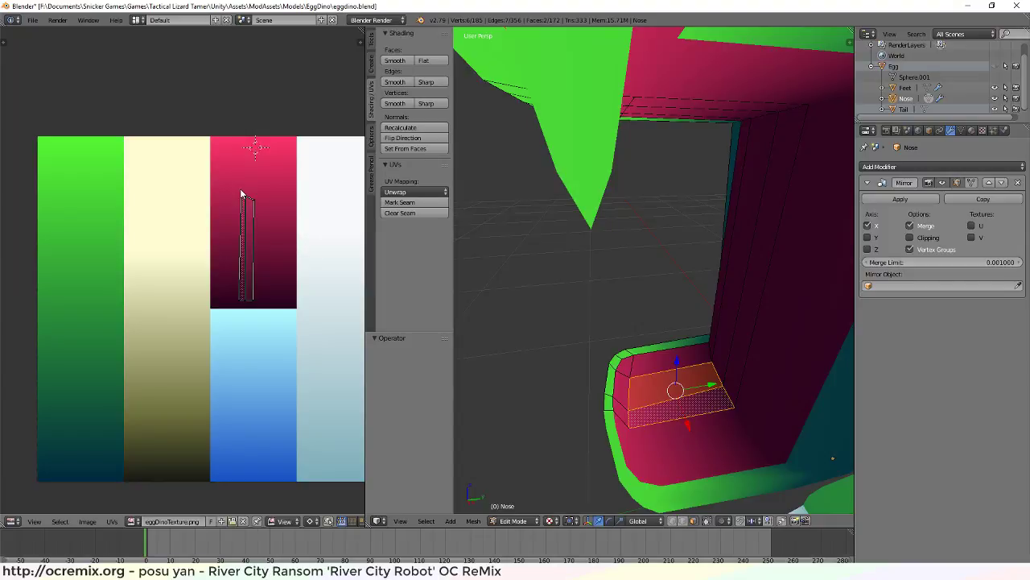
pyautogui.press('b')
pyautogui.moveTo(238, 186); pyautogui.dragTo(265, 207)
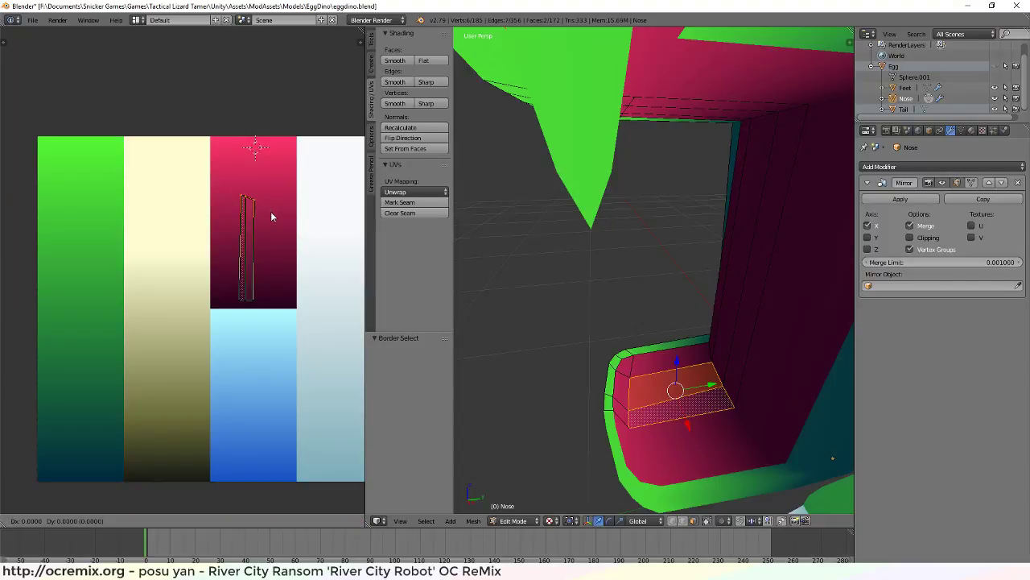
pyautogui.press('g')
pyautogui.click(270, 273)
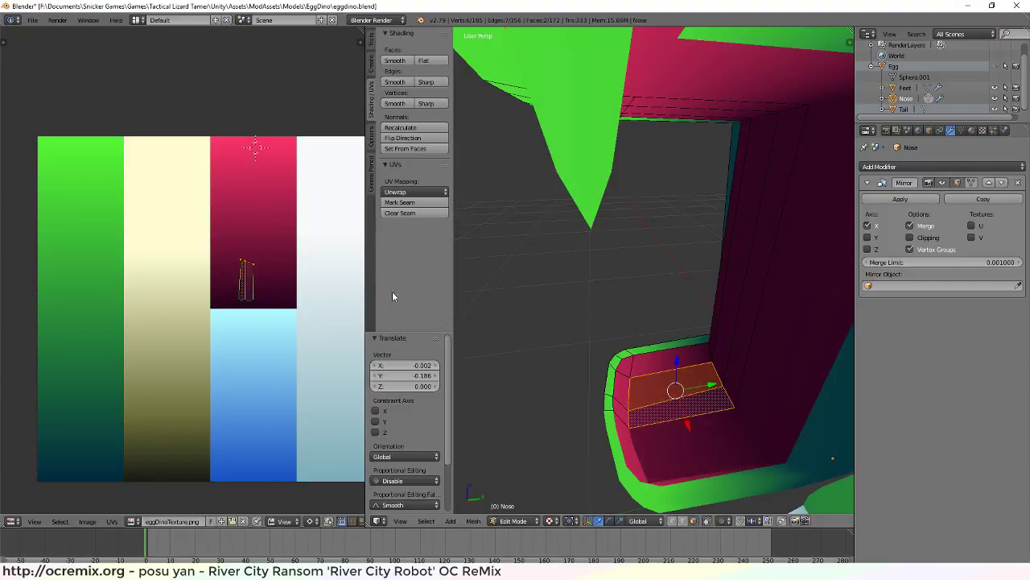
# Restore the long leg face loop selection after a deselect
pyautogui.press('a')
pyautogui.moveTo(619, 302); pyautogui.dragTo(788, 347, button='middle')
pyautogui.hotkey('ctrl', 'z')
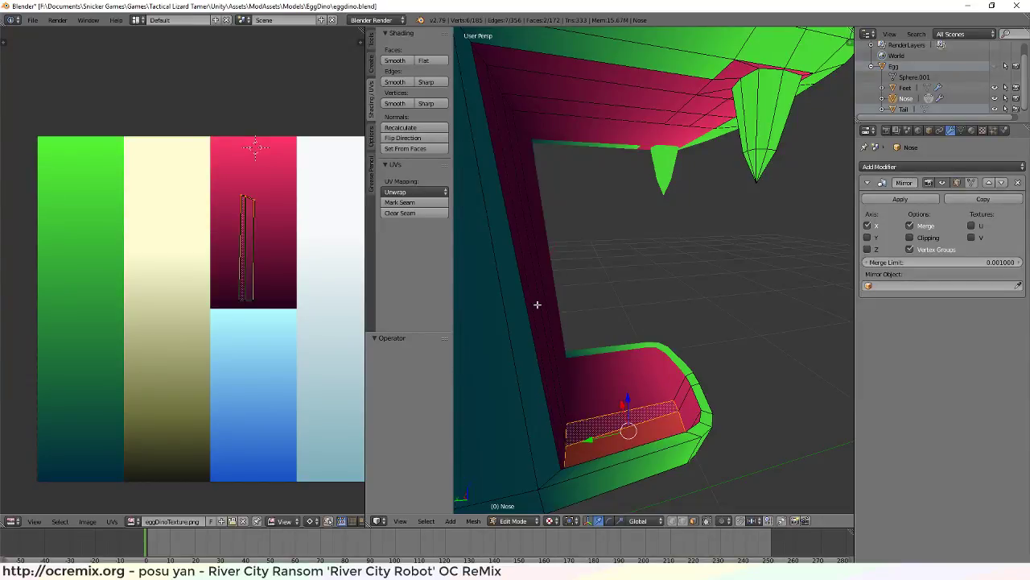
pyautogui.hotkey('ctrl', 'z')
pyautogui.hotkey('ctrl', 'z')
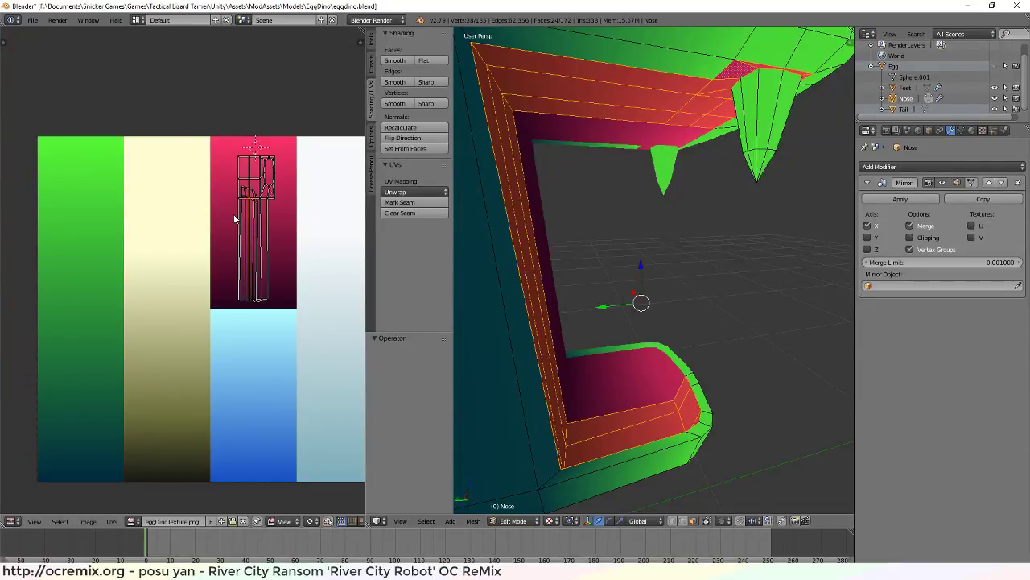
# Move the island's upper-left UVs down within the pink strip
pyautogui.scroll(1, 245, 203)
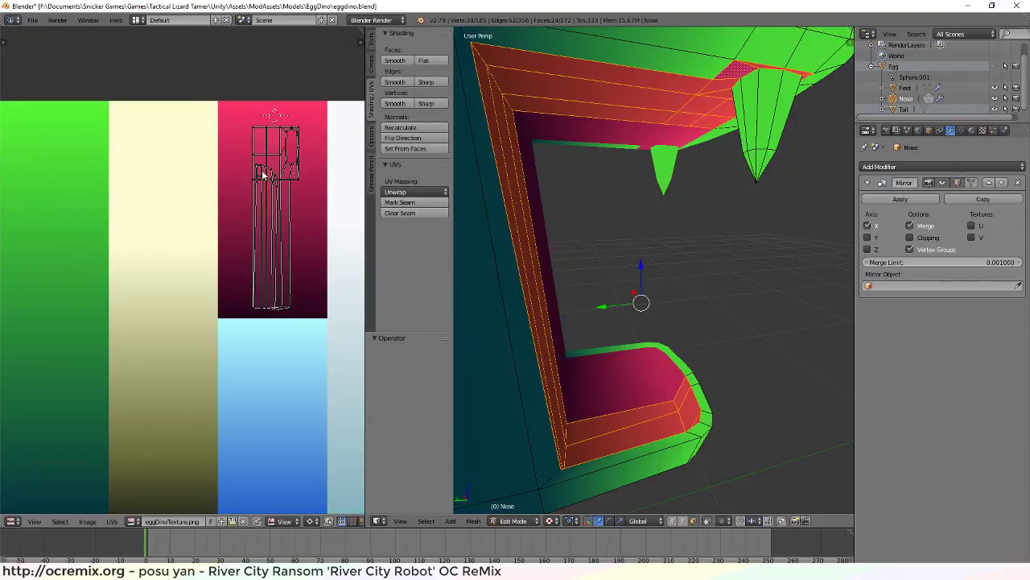
pyautogui.rightClick(263, 174)
pyautogui.press('b')
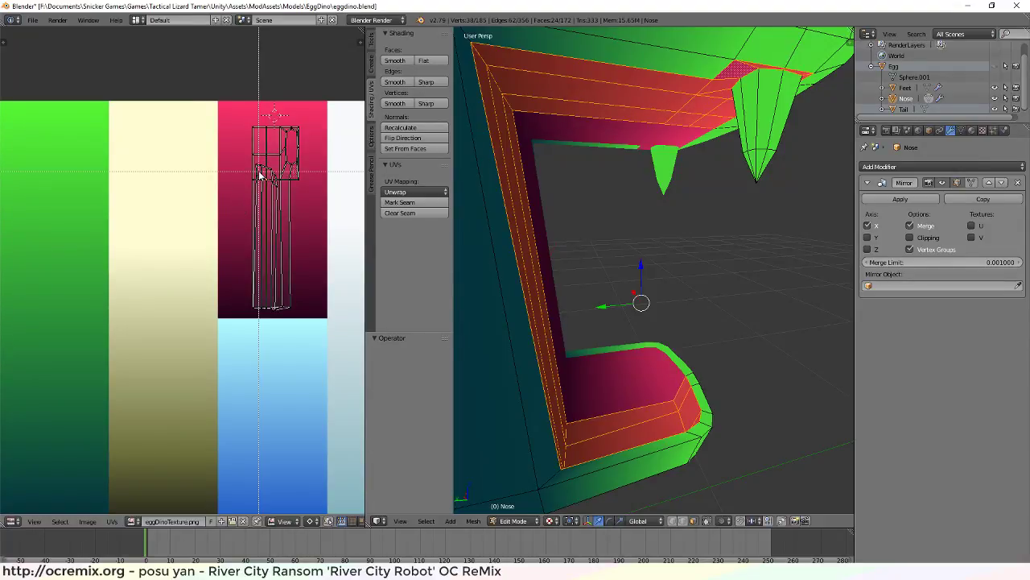
pyautogui.moveTo(259, 172); pyautogui.dragTo(275, 190)
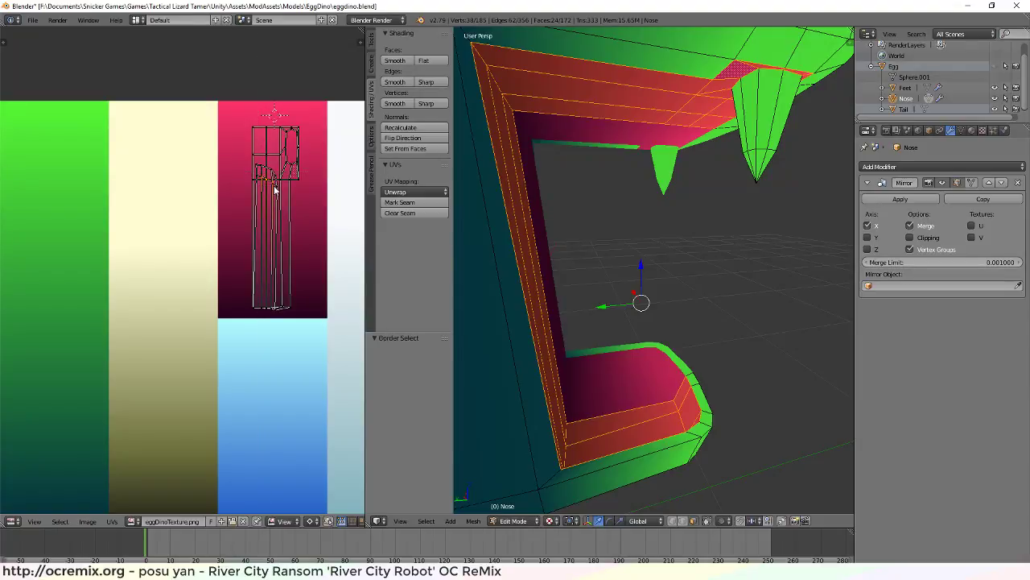
pyautogui.press('g')
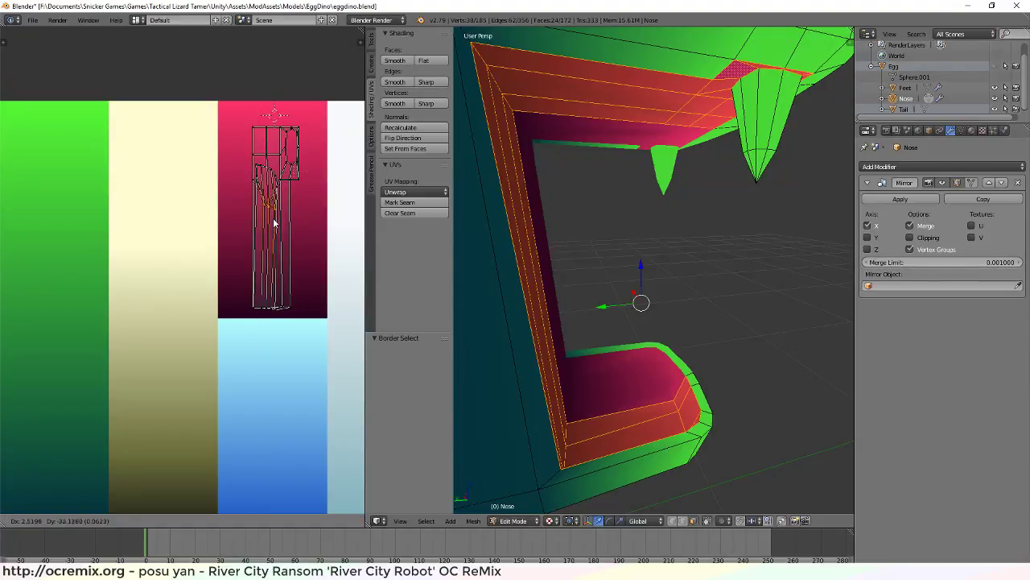
pyautogui.click(308, 271)
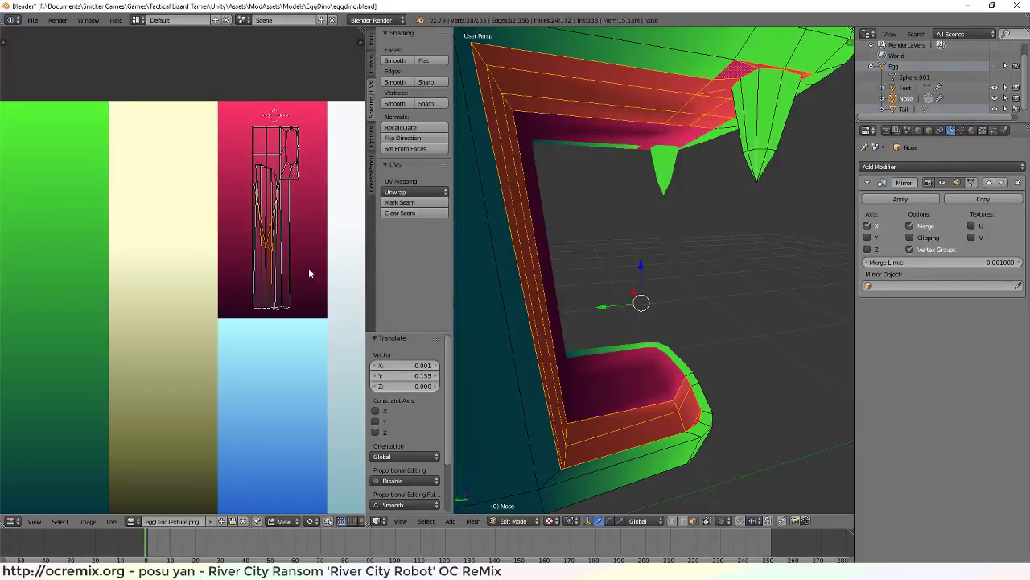
# Select the connected leg UVs and pull stray vertices back inside the pink island
pyautogui.moveTo(563, 338); pyautogui.dragTo(666, 364, button='middle')
pyautogui.press('a')
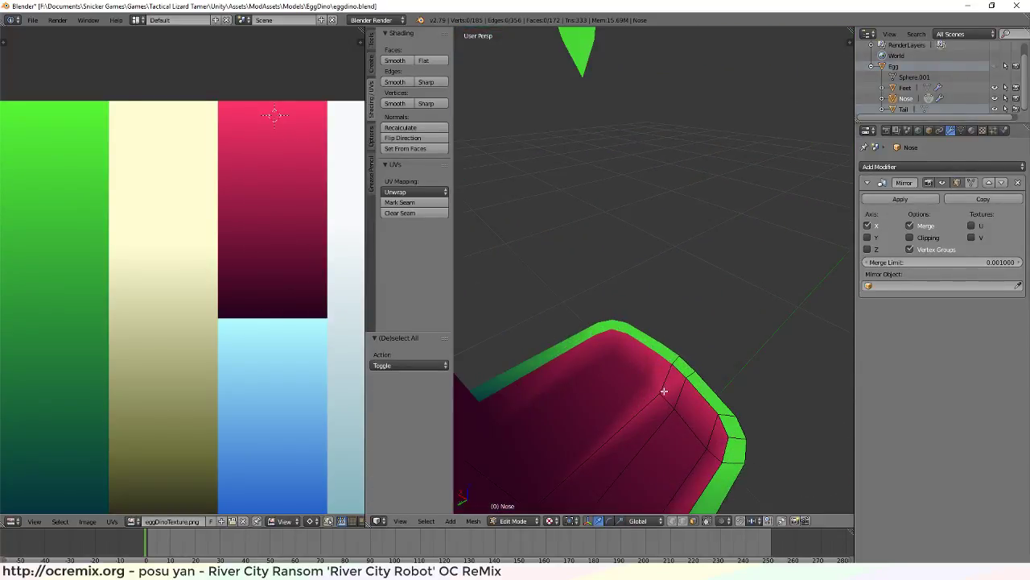
pyautogui.press('l')
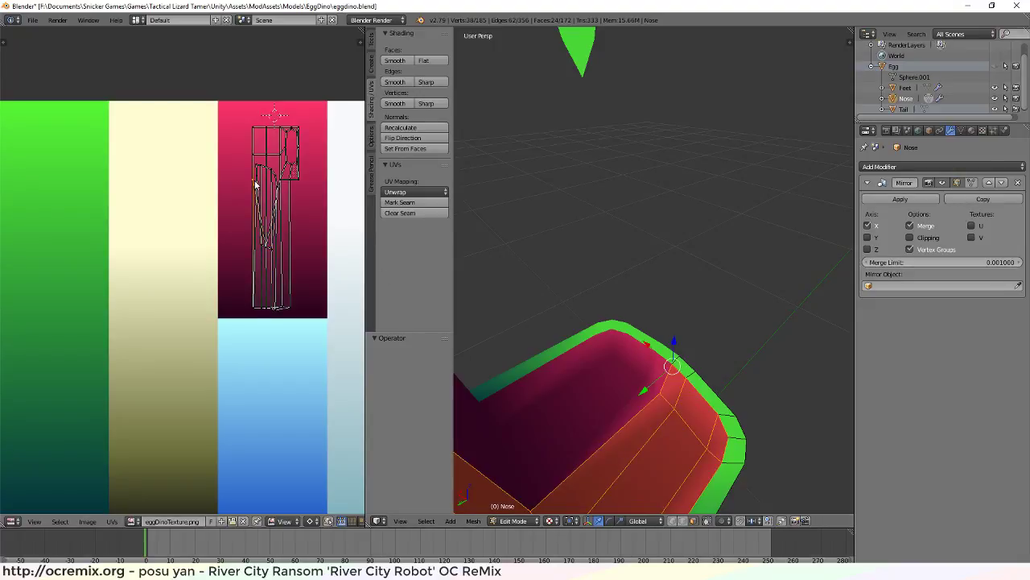
pyautogui.press('g')
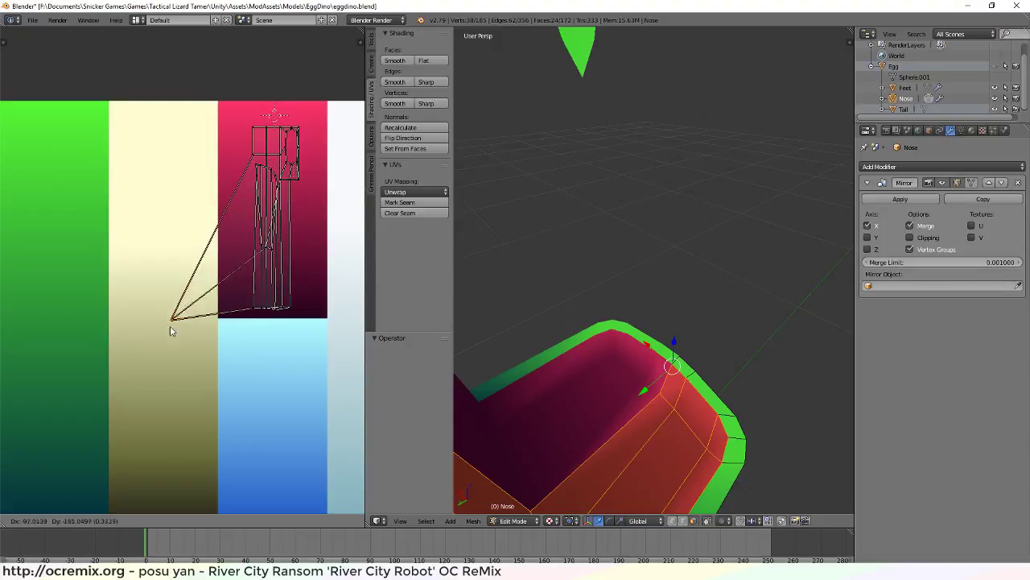
pyautogui.click(287, 246)
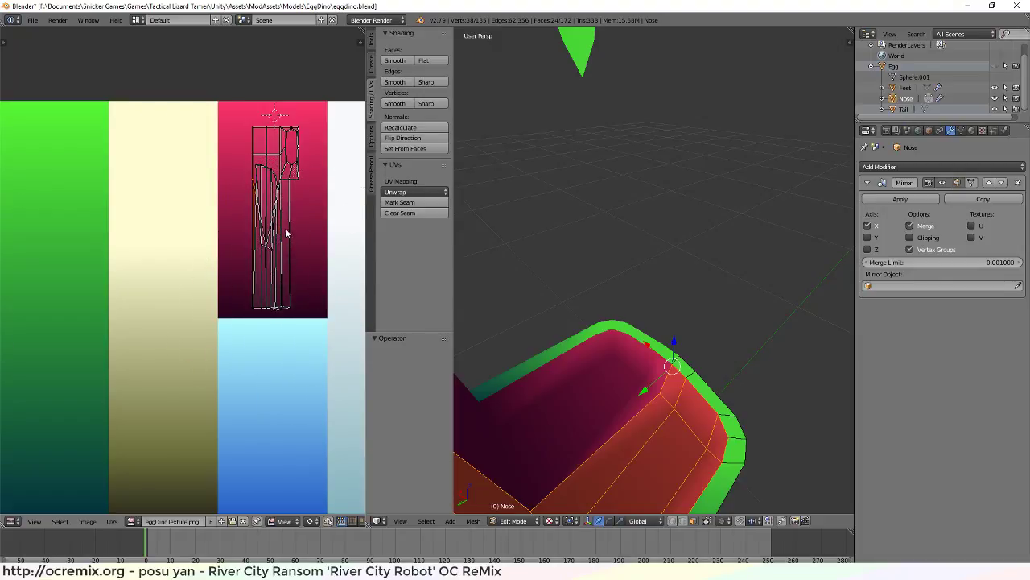
pyautogui.rightClick(281, 184)
pyautogui.press('g')
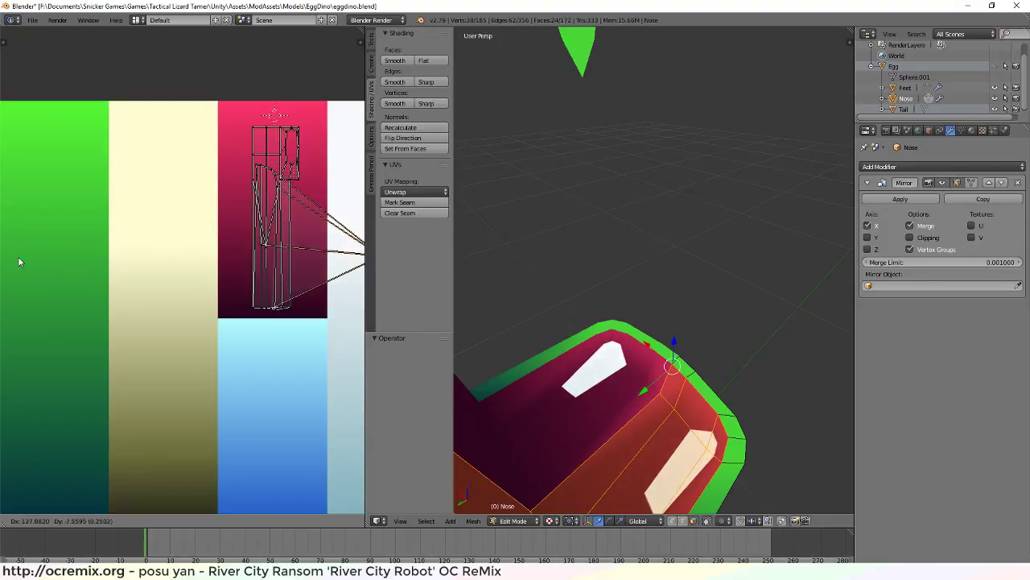
pyautogui.click(311, 282)
# Move the remaining stray UV vertices back into the pink island
pyautogui.rightClick(310, 298)
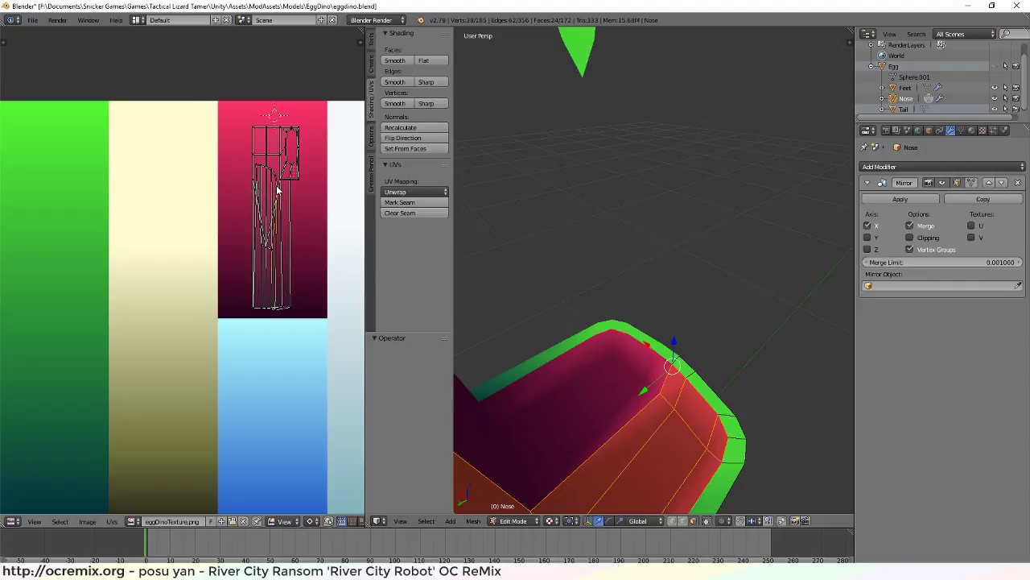
pyautogui.press('g')
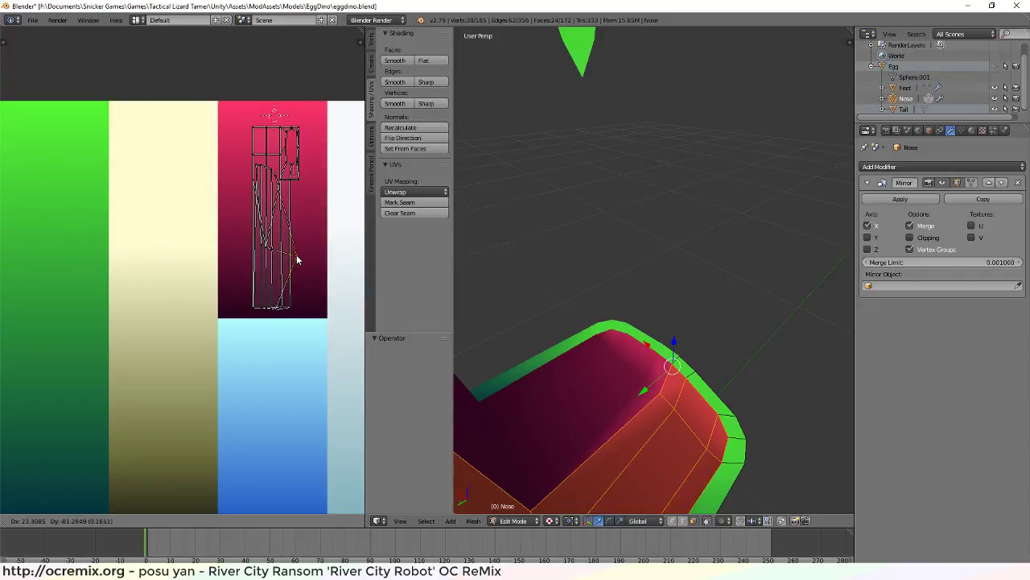
pyautogui.click(297, 259)
pyautogui.click(306, 235)
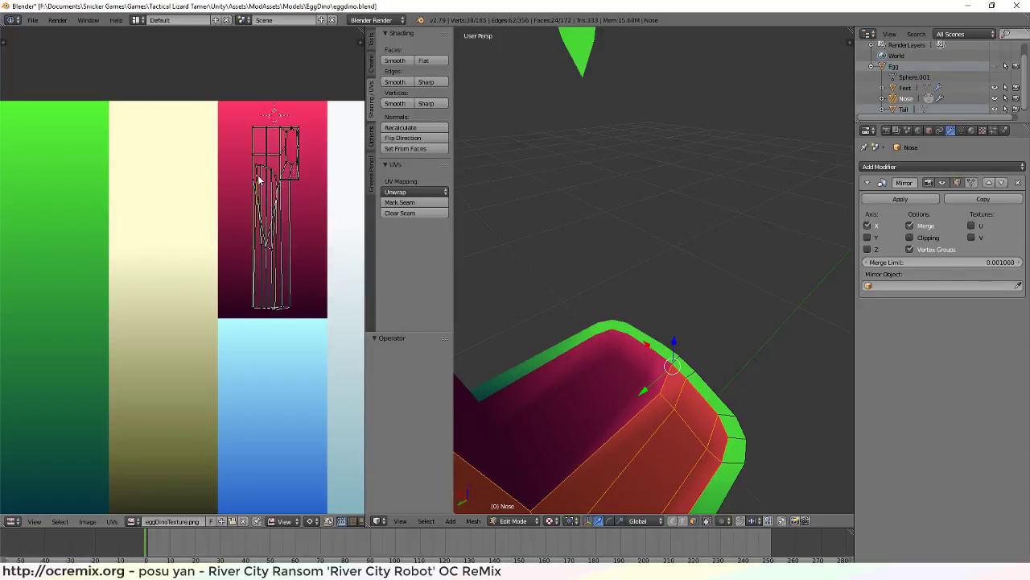
pyautogui.moveTo(259, 178); pyautogui.dragTo(259, 249, button='right')
# Orbit to a side view of the leg and nudge one vertex on the right-hand UV island upward
pyautogui.scroll(2, 736, 341)
pyautogui.press('a')
pyautogui.moveTo(762, 379); pyautogui.dragTo(581, 382, button='middle')
pyautogui.moveTo(716, 390); pyautogui.dragTo(763, 379, button='middle')
pyautogui.press('a')
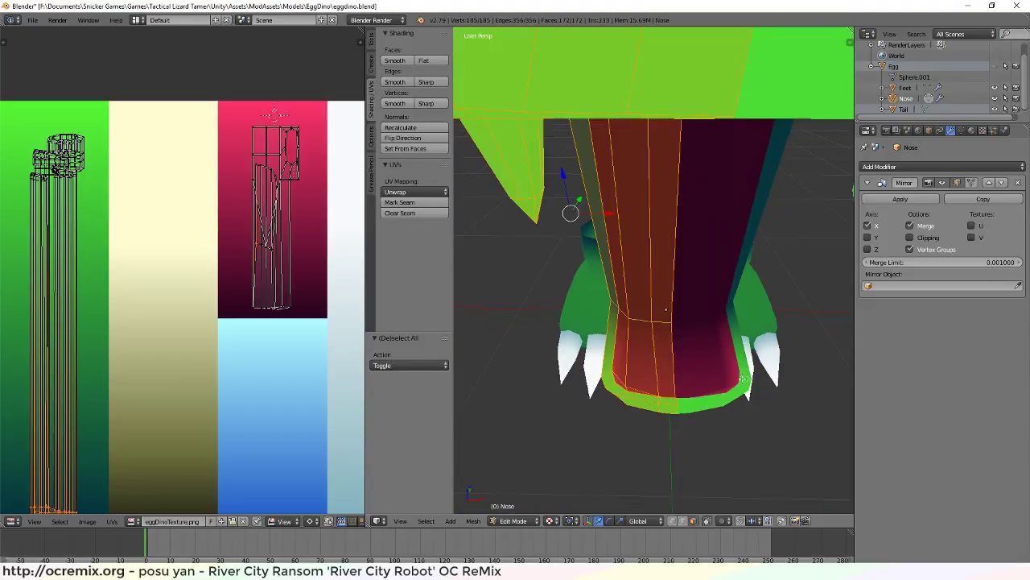
pyautogui.press('a')
pyautogui.moveTo(782, 413); pyautogui.dragTo(715, 386, button='middle')
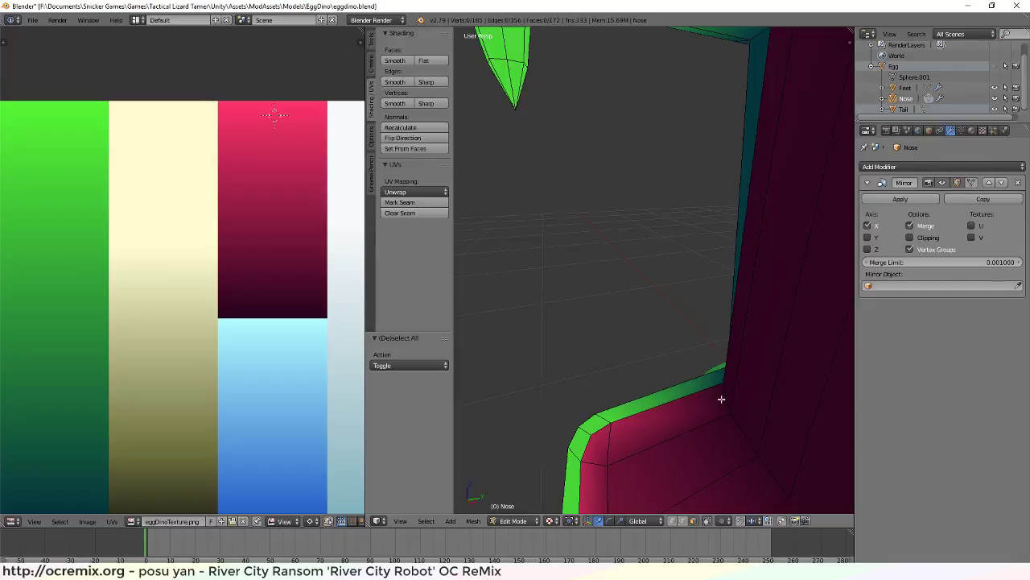
pyautogui.hotkey('ctrl', 'z')
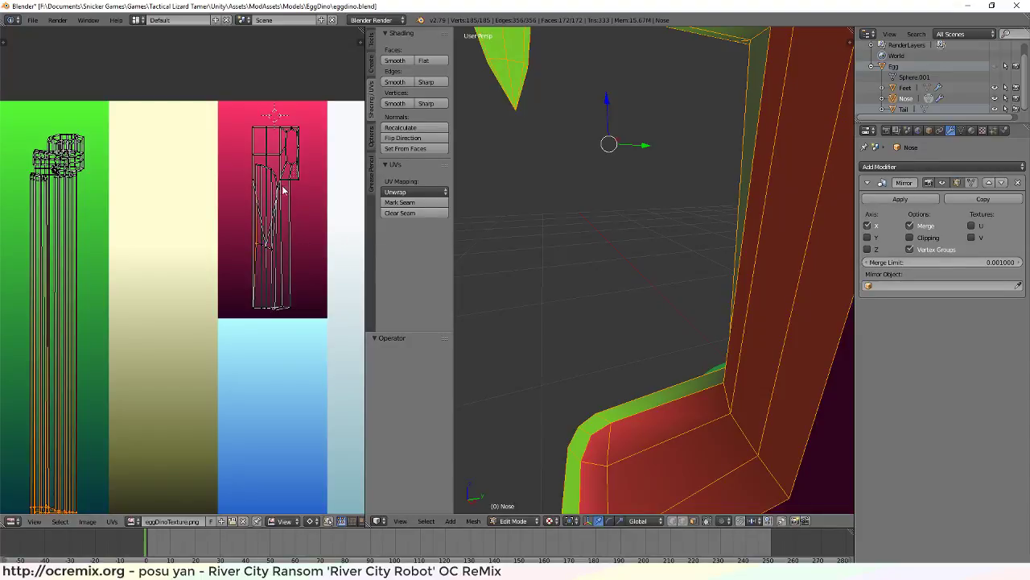
pyautogui.rightClick(270, 246)
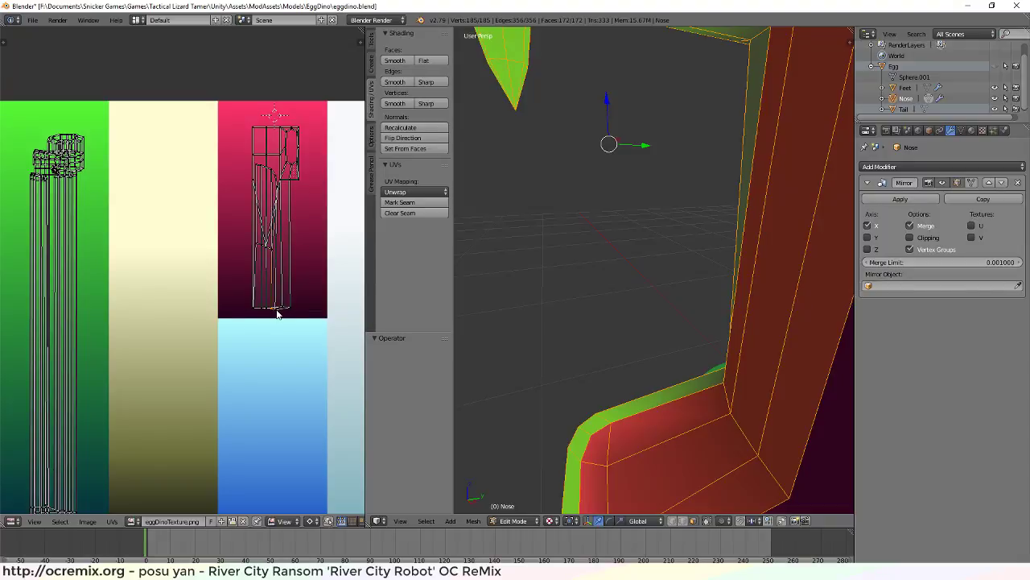
pyautogui.press('g')
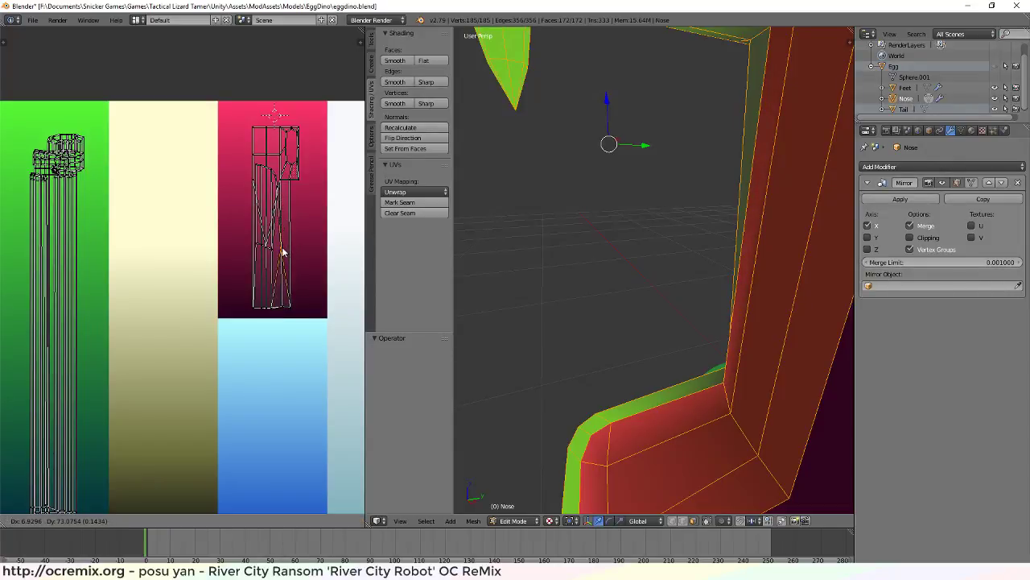
pyautogui.click(285, 252)
pyautogui.press('a')
# Shift all the leg's UVs slightly down in the magenta strip and check the leg from below
pyautogui.moveTo(669, 391); pyautogui.dragTo(656, 411, button='middle')
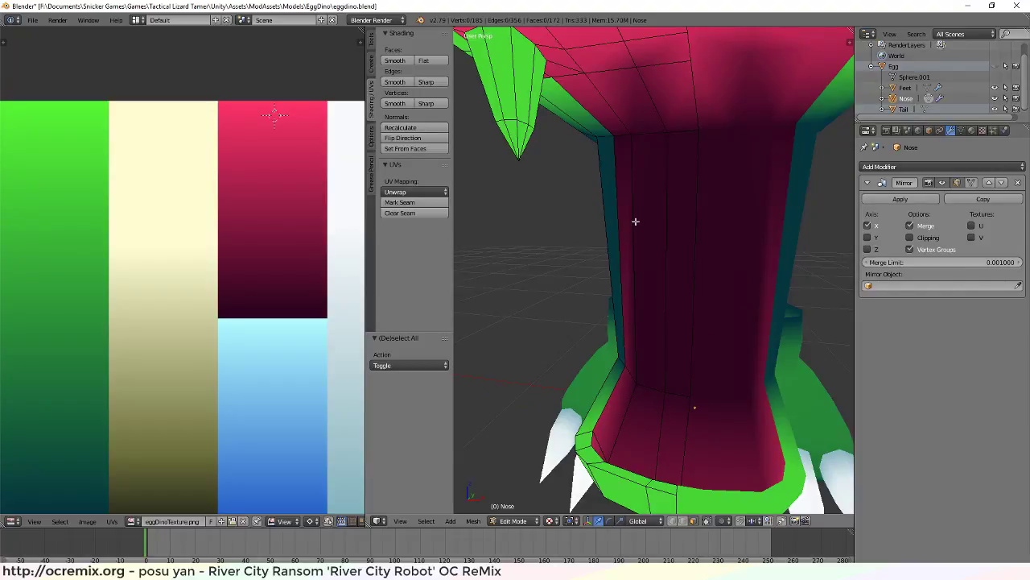
pyautogui.moveTo(635, 221); pyautogui.dragTo(808, 445, button='middle')
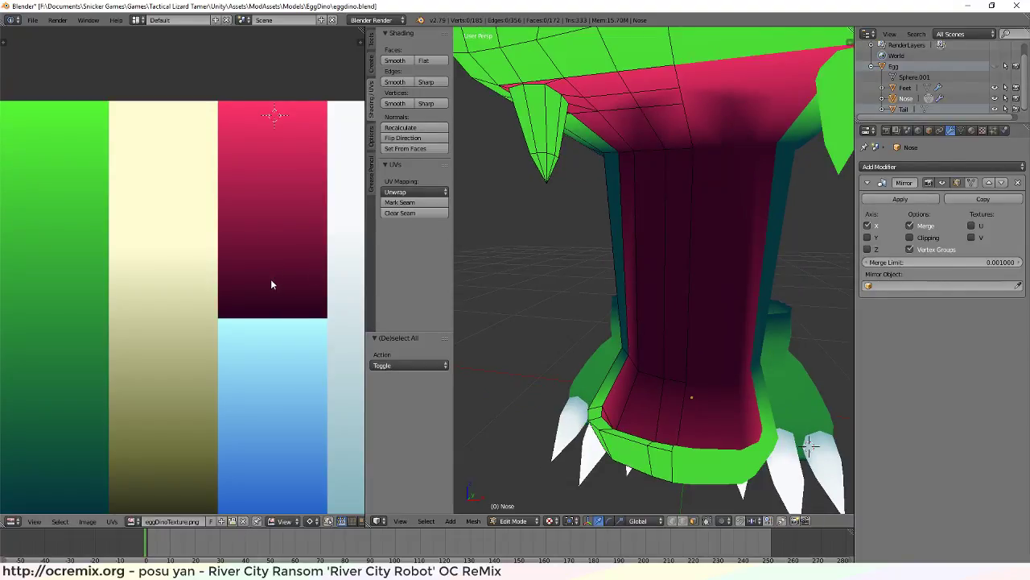
pyautogui.hotkey('ctrl', 'z')
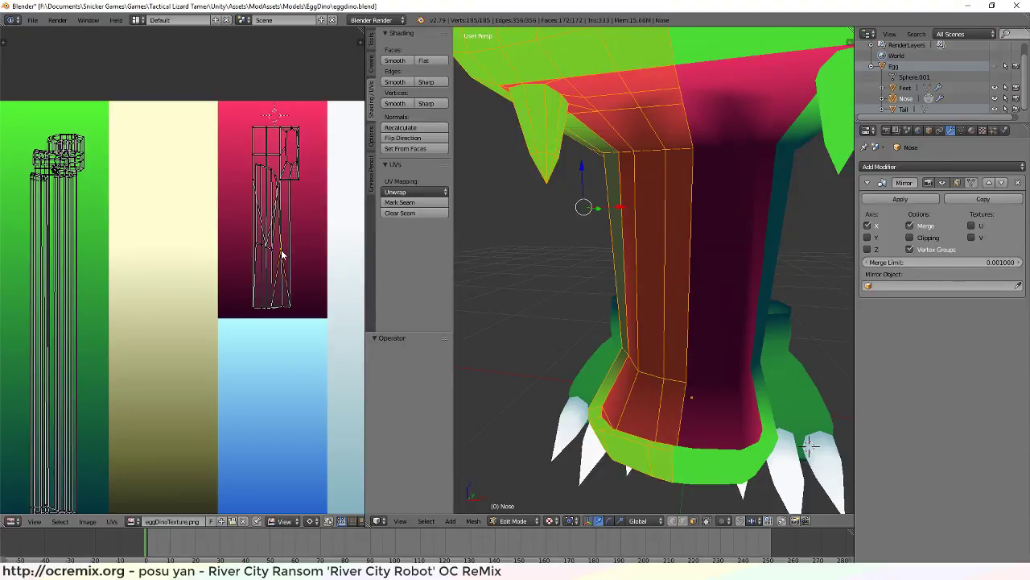
pyautogui.press('g')
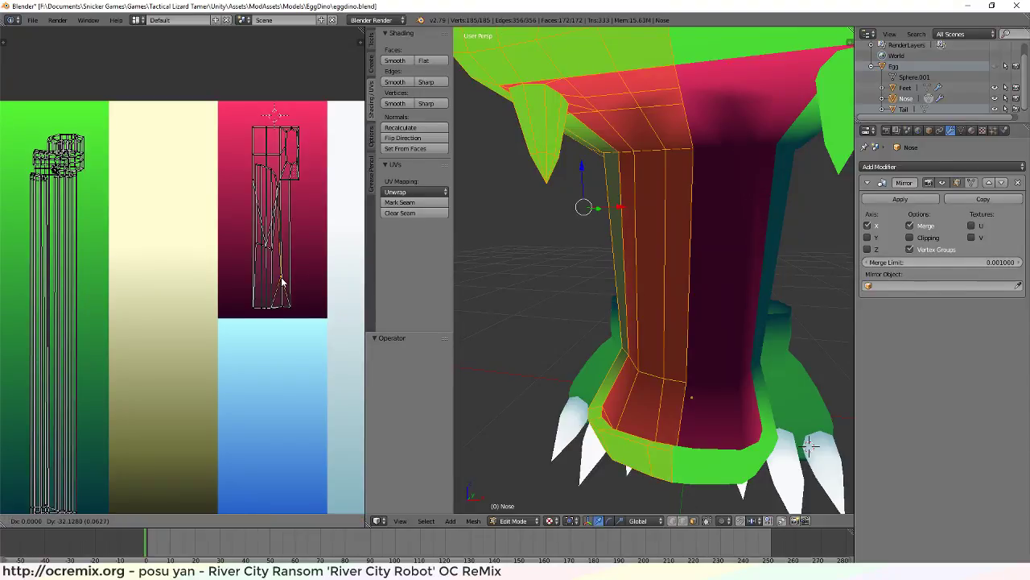
pyautogui.click(282, 287)
pyautogui.press('a')
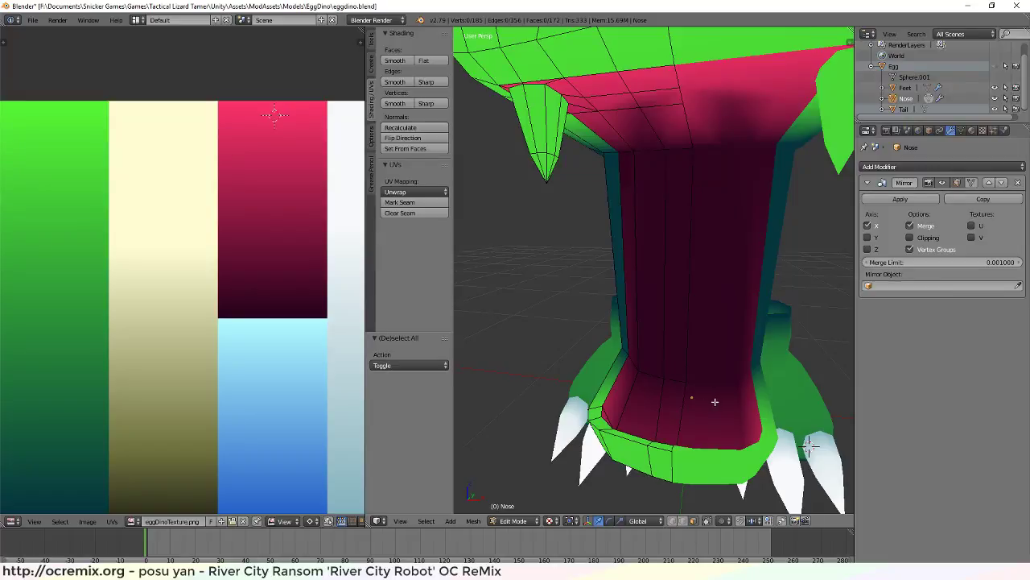
pyautogui.moveTo(715, 401); pyautogui.dragTo(681, 234, button='middle')
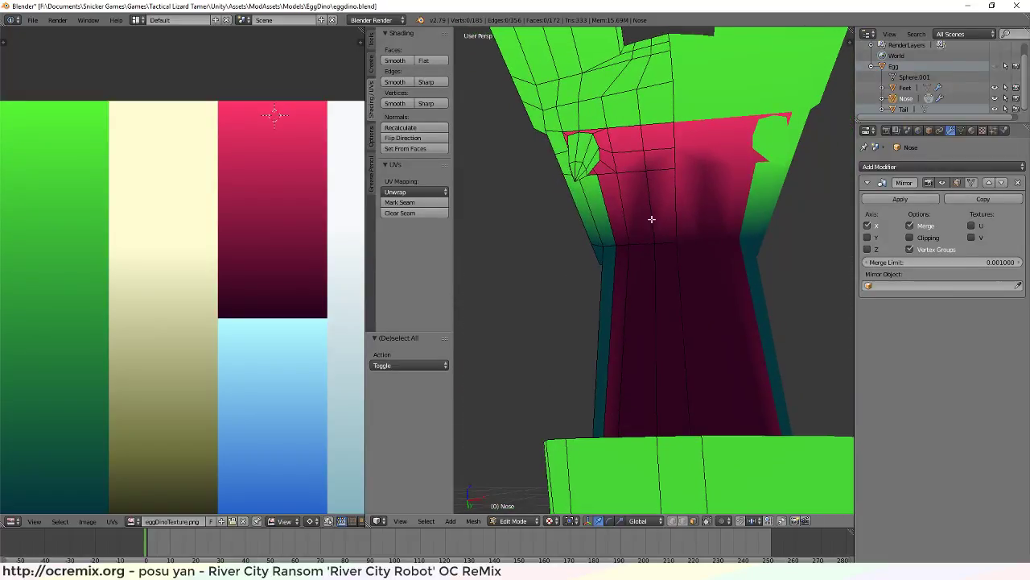
# Move the island's top UV vertex along the Y axis only, after cancelling a free drag
pyautogui.press('a')
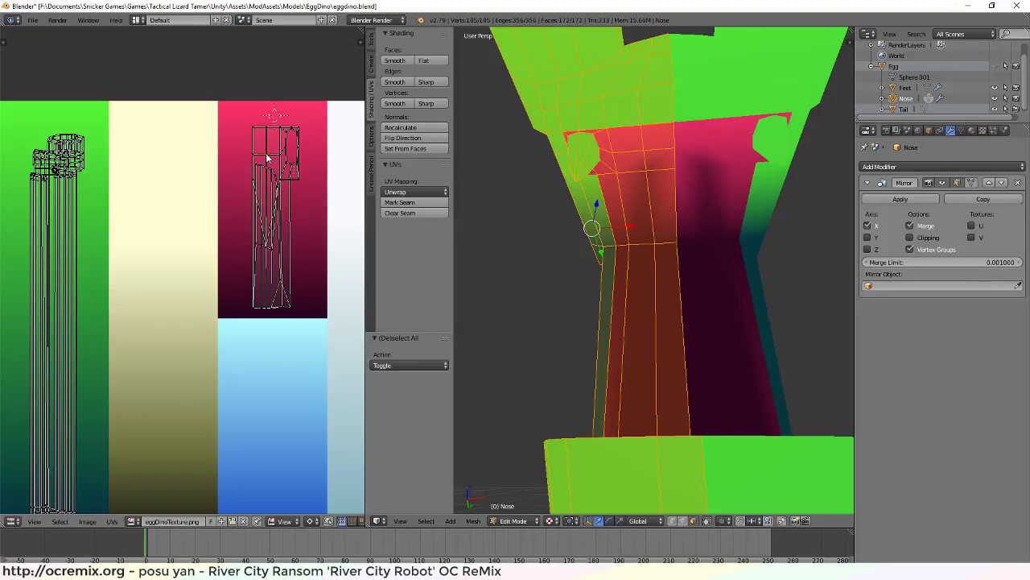
pyautogui.moveTo(268, 159); pyautogui.dragTo(354, 352, button='right')
pyautogui.press('Escape')
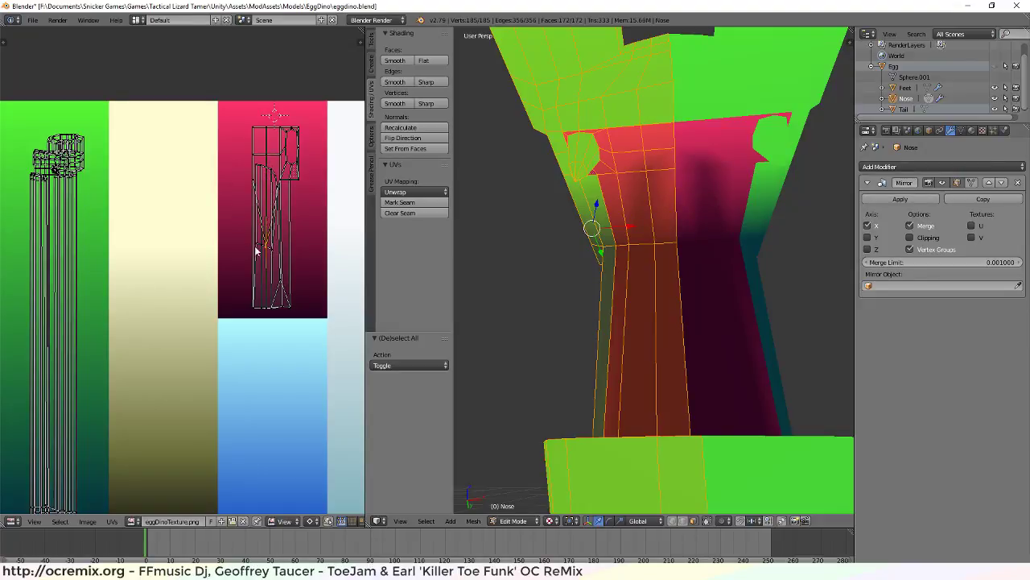
pyautogui.press('g')
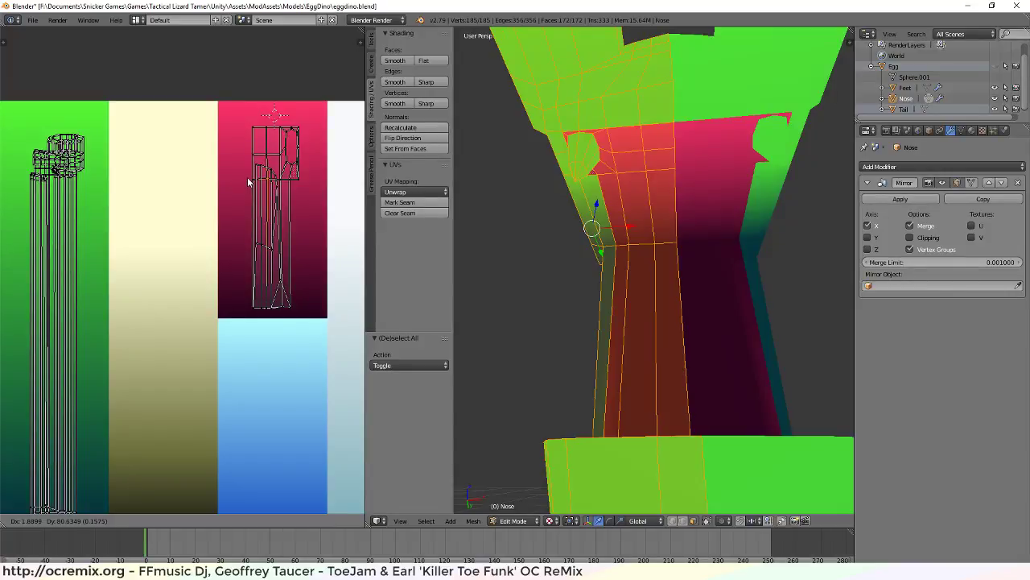
pyautogui.press('y')
pyautogui.click(246, 183)
pyautogui.press('a')
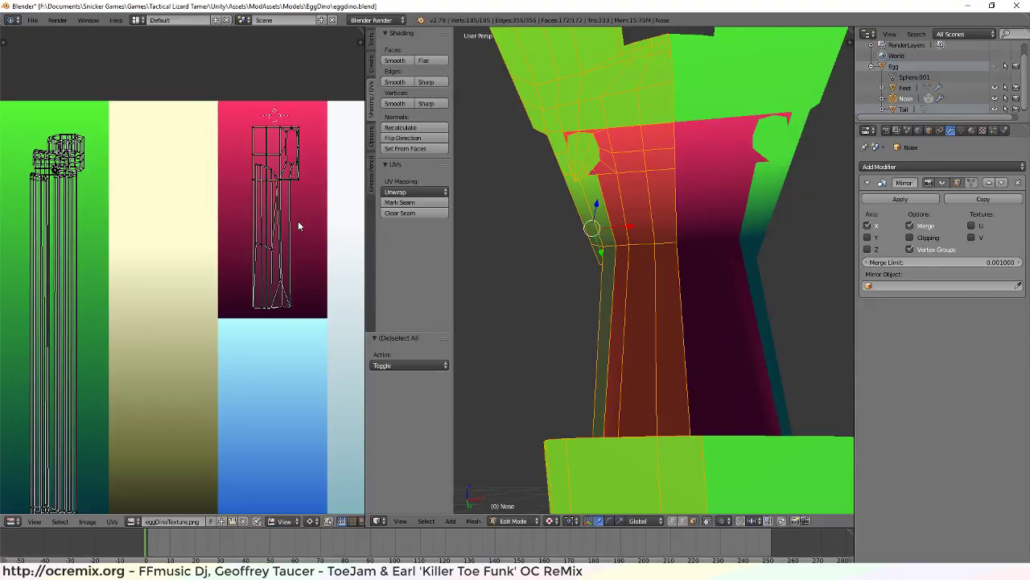
pyautogui.press('a')
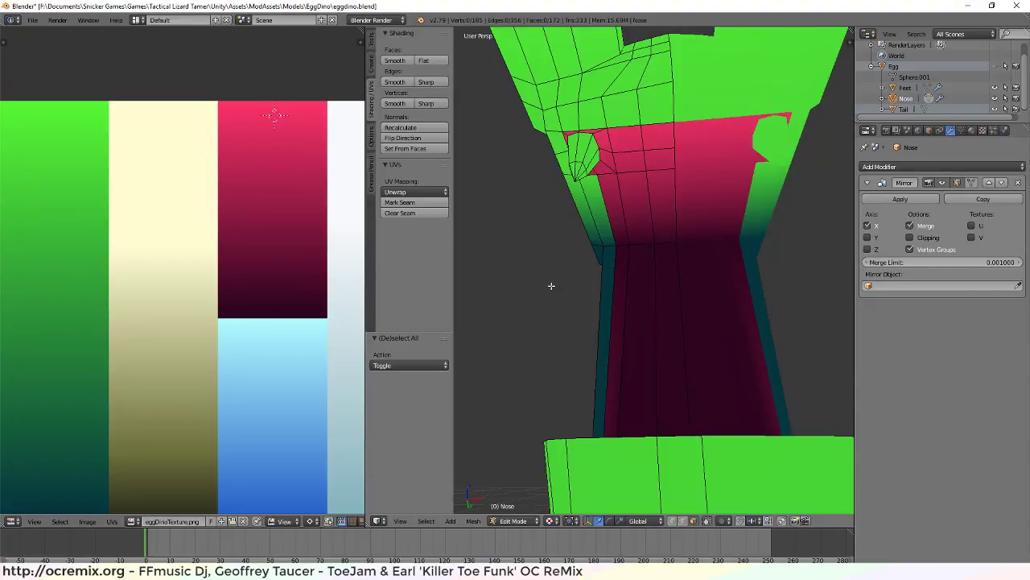
# Select the UV edges along the top of the leg island, then deselect them
pyautogui.moveTo(631, 233)
pyautogui.mouseDown(button='middle')
pyautogui.moveTo(777, 284)
pyautogui.moveTo(780, 325)
pyautogui.moveTo(748, 329)
pyautogui.moveTo(752, 284)
pyautogui.moveTo(574, 279)
pyautogui.moveTo(733, 253)
pyautogui.moveTo(617, 303)
pyautogui.moveTo(617, 340)
pyautogui.moveTo(644, 225)
pyautogui.moveTo(622, 295)
pyautogui.moveTo(542, 306)
pyautogui.moveTo(660, 289)
pyautogui.moveTo(654, 222)
pyautogui.moveTo(632, 243)
pyautogui.mouseUp(button='middle')
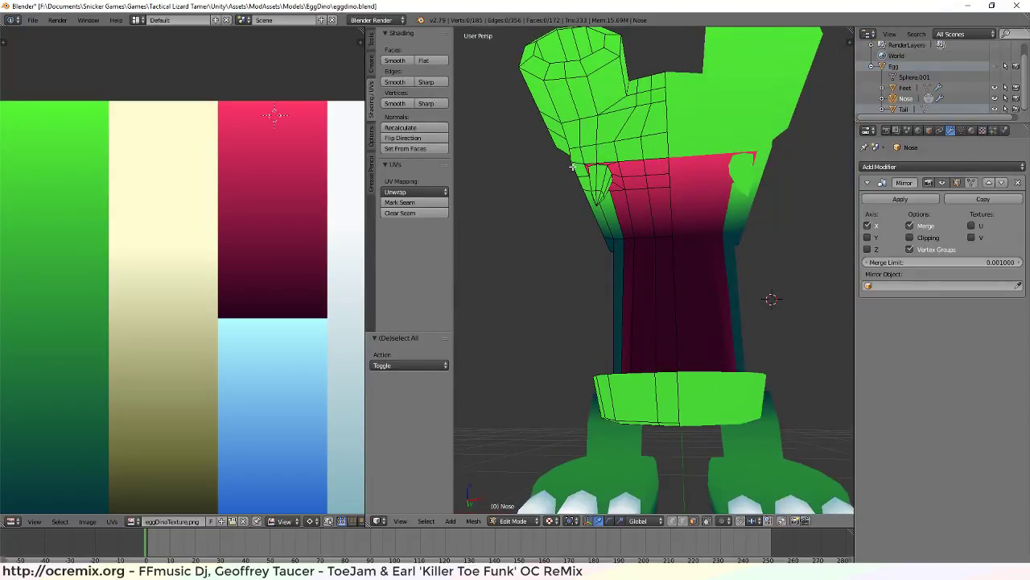
pyautogui.press('a')
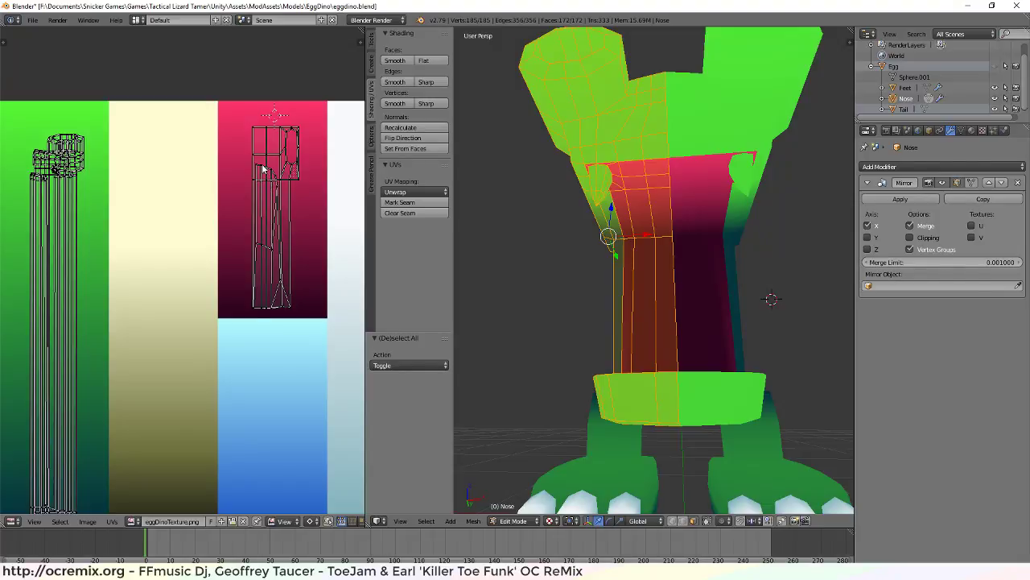
pyautogui.click(263, 170)
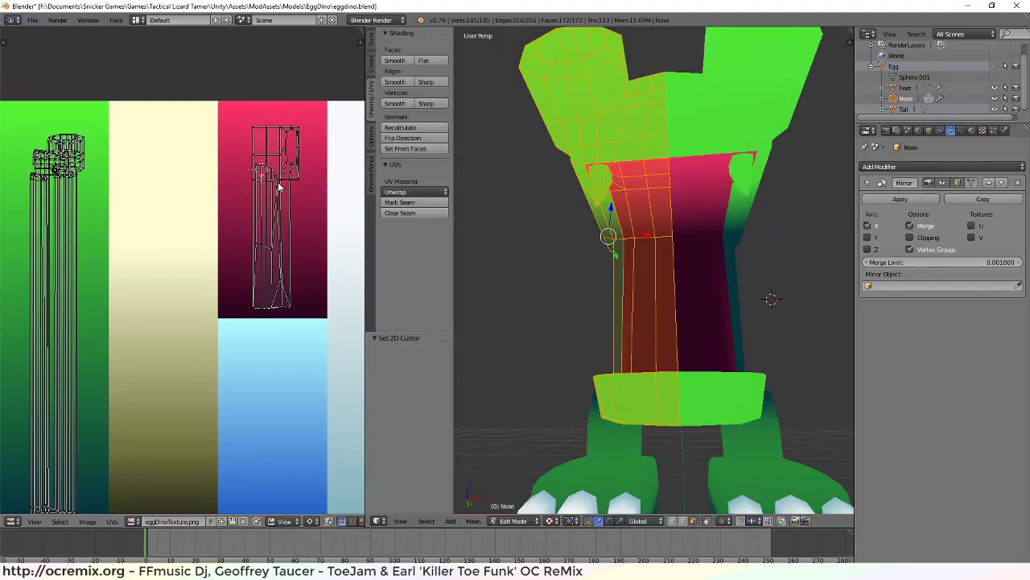
pyautogui.rightClick(297, 190)
pyautogui.moveTo(301, 186); pyautogui.dragTo(301, 186)
pyautogui.press('a')
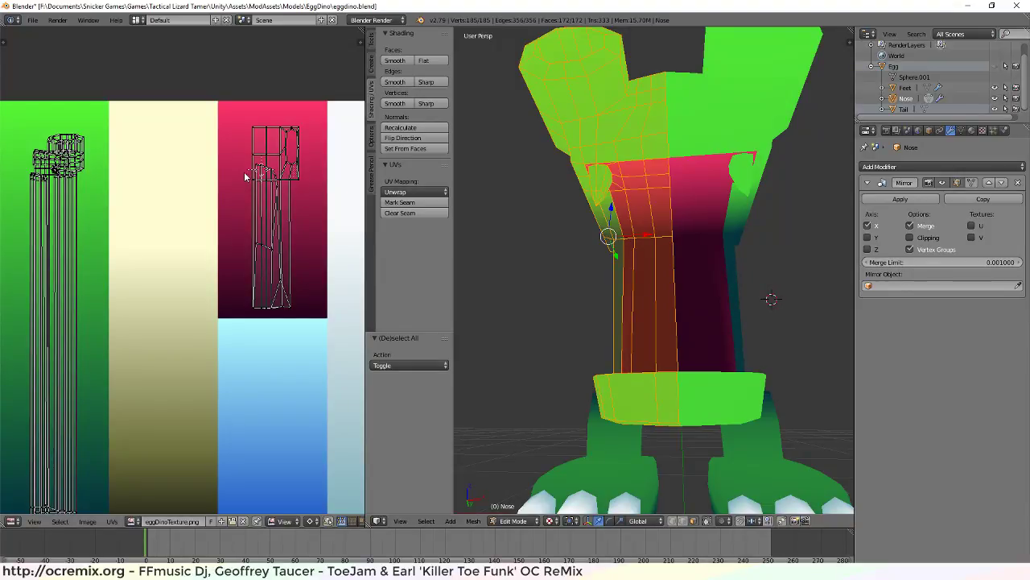
# Box-select the upper part of the mouth's UV island and move it lower on the pink strip
pyautogui.press('b')
pyautogui.moveTo(244, 174); pyautogui.dragTo(316, 191)
pyautogui.press('g')
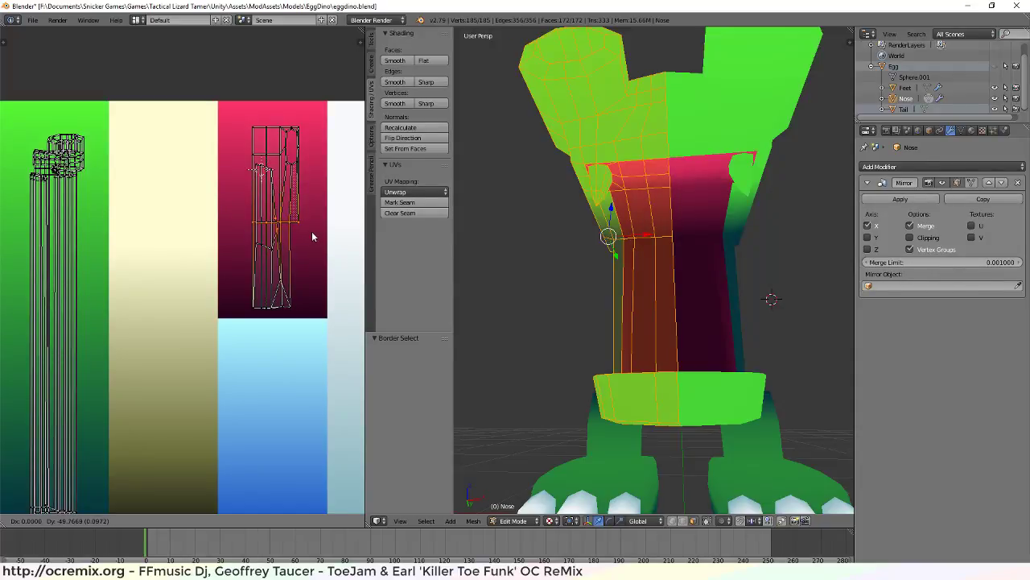
pyautogui.click(312, 237)
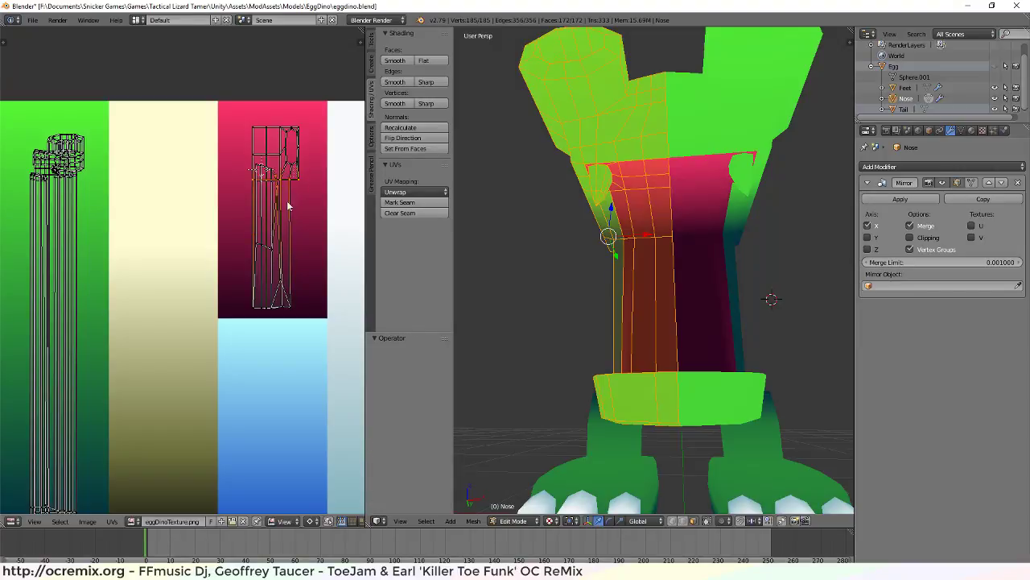
# Box-select one row of UVs across the island and shift it lower too
pyautogui.scroll(3, 265, 186)
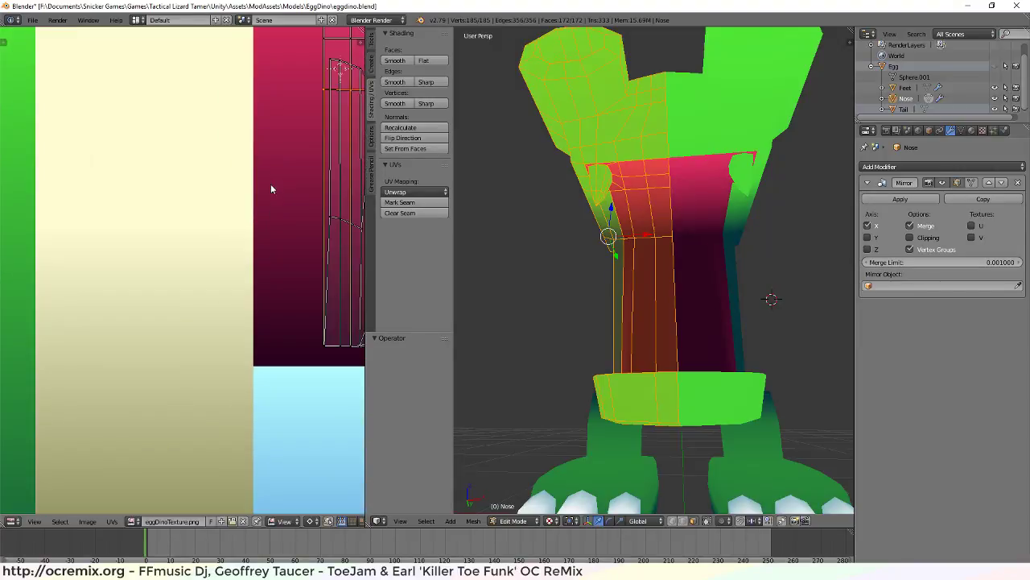
pyautogui.moveTo(272, 189); pyautogui.dragTo(181, 262, button='middle')
pyautogui.press('a')
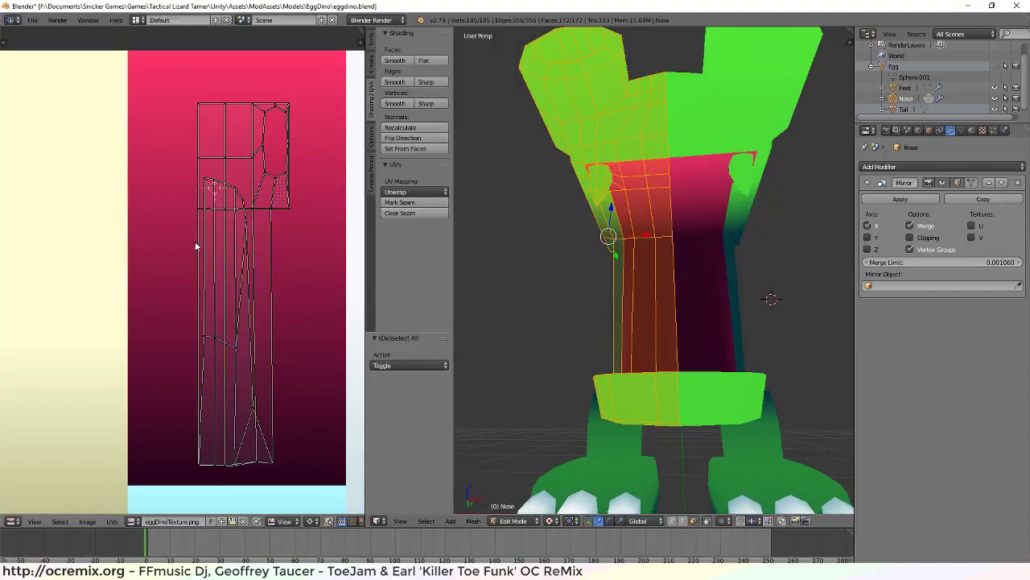
pyautogui.press('b')
pyautogui.moveTo(193, 203); pyautogui.dragTo(303, 218)
pyautogui.press('g')
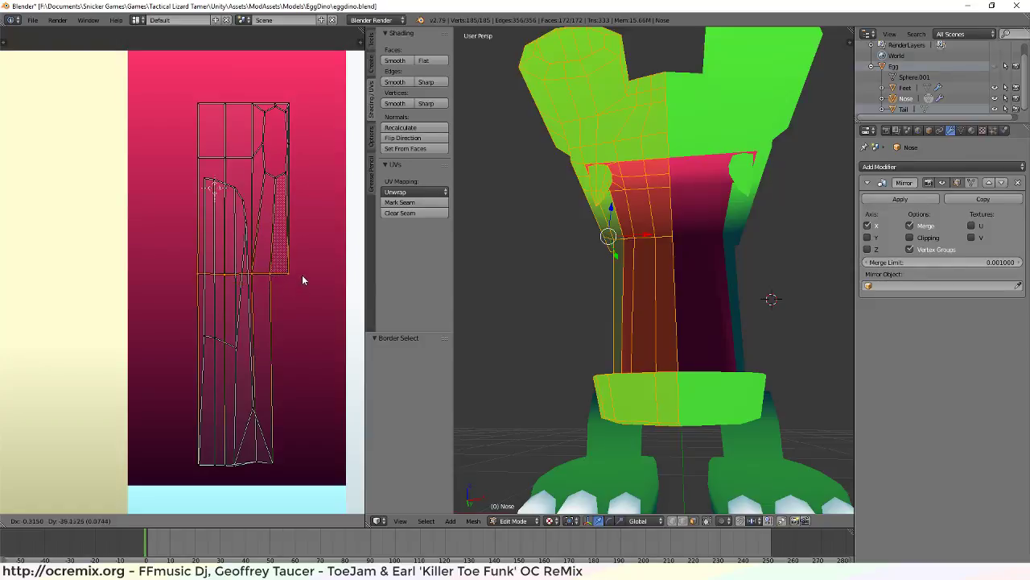
pyautogui.click(300, 250)
pyautogui.press('a')
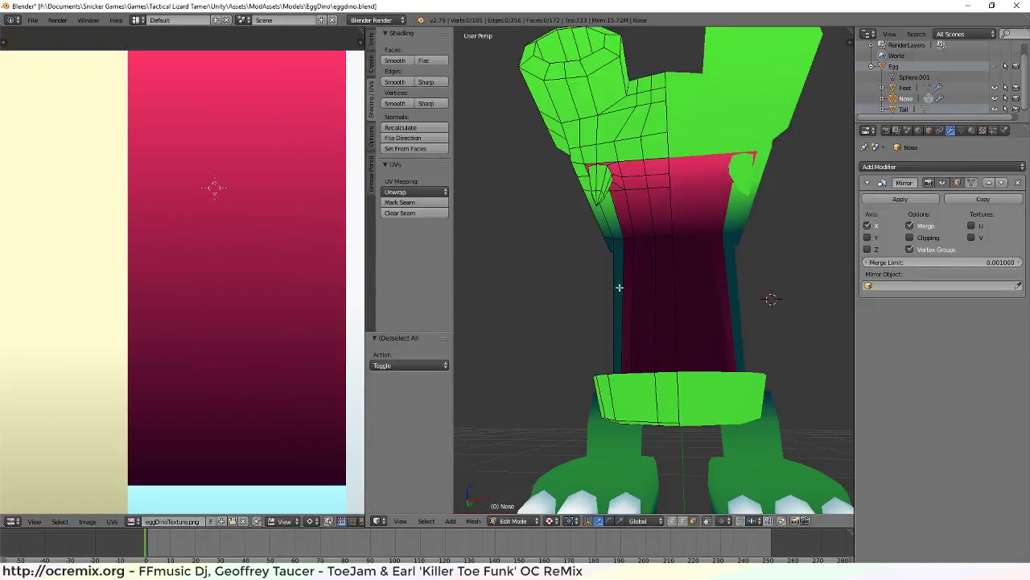
pyautogui.scroll(-4, 636, 286)
pyautogui.moveTo(636, 286); pyautogui.dragTo(759, 258, button='middle')
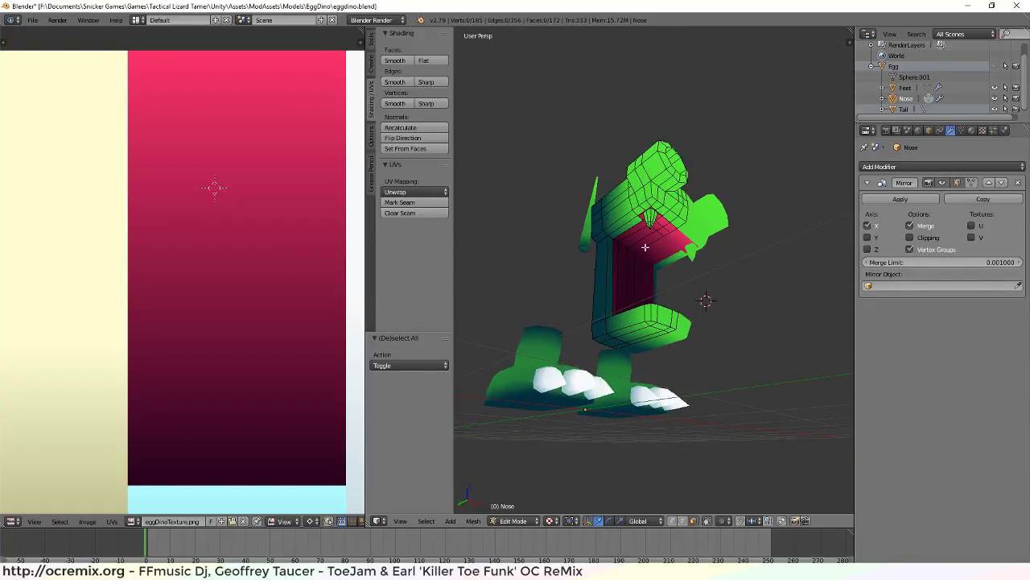
pyautogui.scroll(5, 667, 148)
pyautogui.moveTo(653, 180)
pyautogui.mouseDown(button='middle')
pyautogui.moveTo(650, 108)
pyautogui.moveTo(632, 67)
pyautogui.moveTo(625, 73)
pyautogui.moveTo(648, 161)
pyautogui.mouseUp(button='middle')
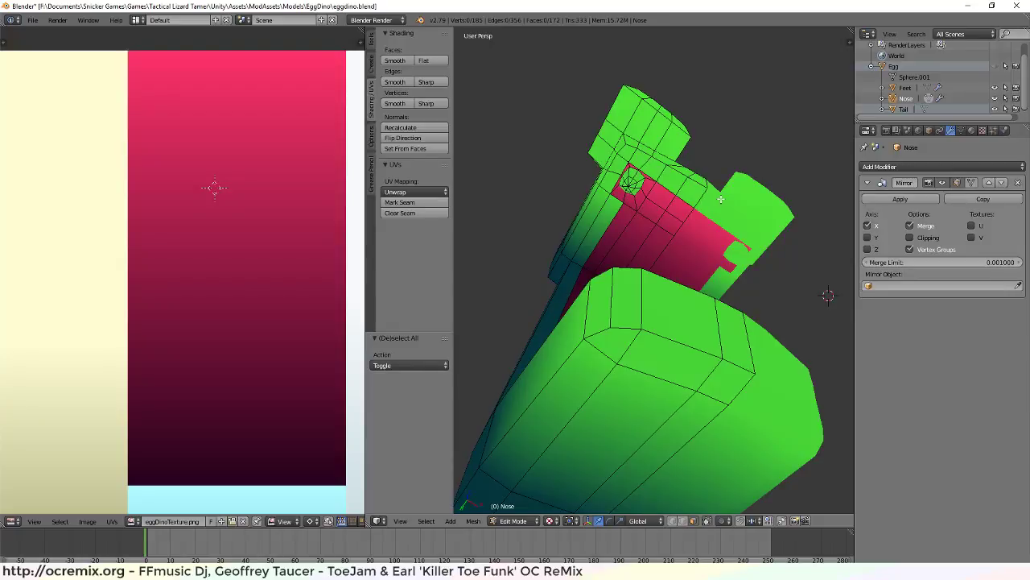
pyautogui.moveTo(720, 199); pyautogui.dragTo(628, 242, button='middle')
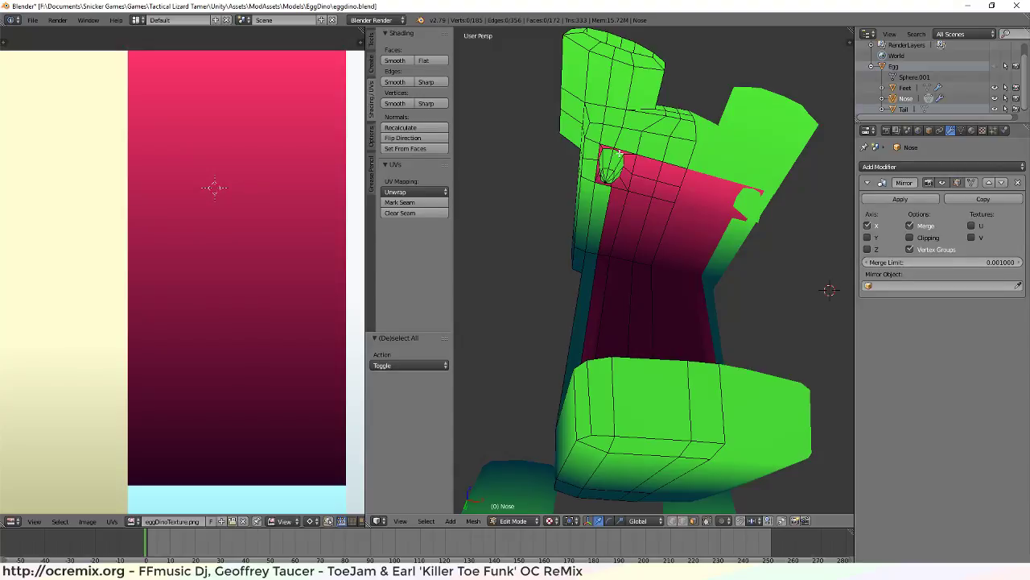
pyautogui.scroll(-3, 673, 185)
pyautogui.moveTo(697, 201); pyautogui.dragTo(730, 151, button='middle')
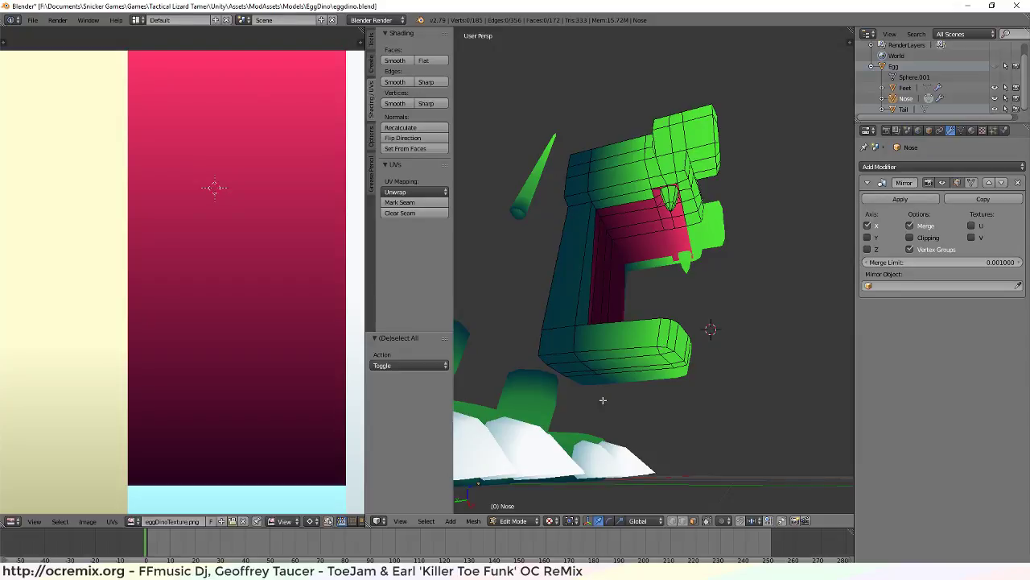
pyautogui.moveTo(602, 400); pyautogui.dragTo(594, 359, button='middle')
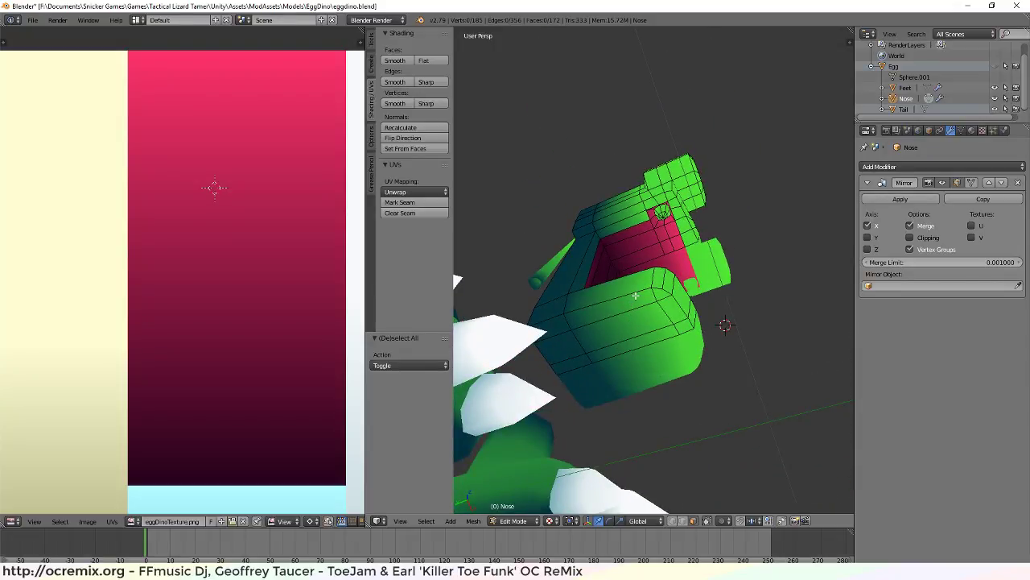
pyautogui.moveTo(635, 324); pyautogui.dragTo(614, 274, button='middle')
pyautogui.moveTo(575, 363); pyautogui.dragTo(687, 327, button='middle')
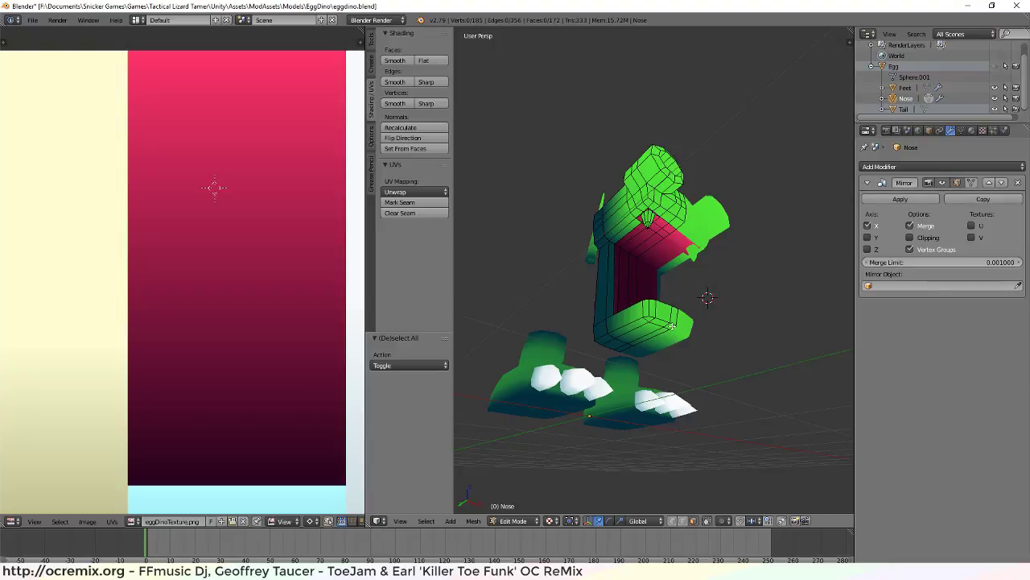
# Select a lower-jaw vertex and grow the selection twice around the jaw
pyautogui.rightClick(671, 326)
pyautogui.press('ctrl+KP_Add')
pyautogui.press('ctrl+KP_Add')
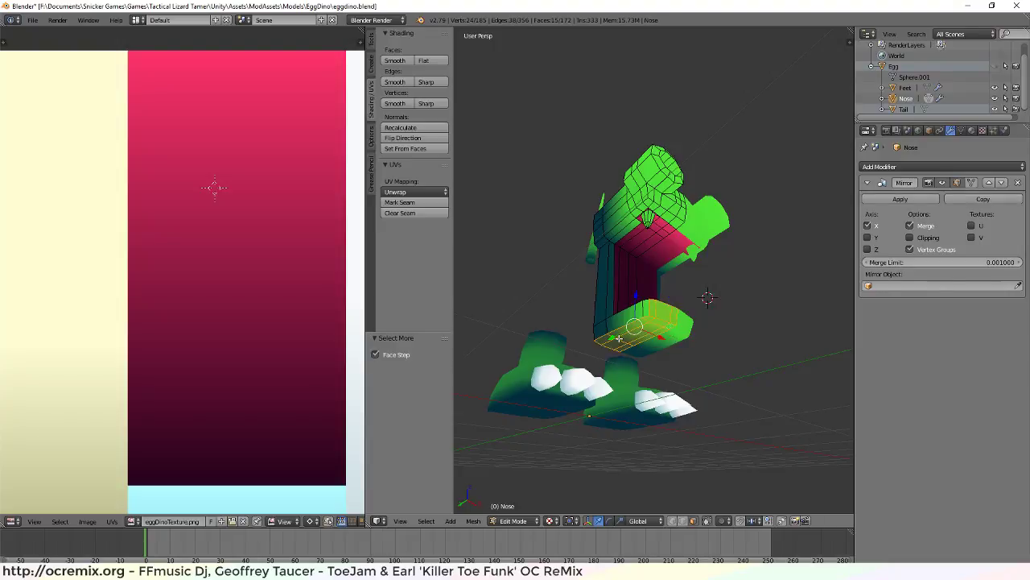
pyautogui.press('ctrl+KP_Add')
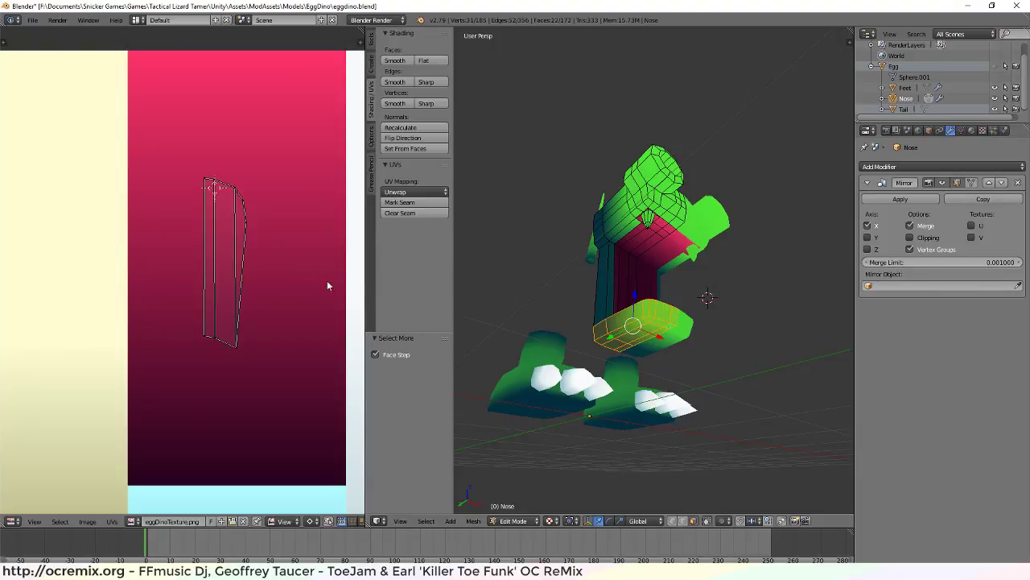
pyautogui.moveTo(515, 379); pyautogui.dragTo(602, 395, button='middle')
pyautogui.scroll(5, 654, 363)
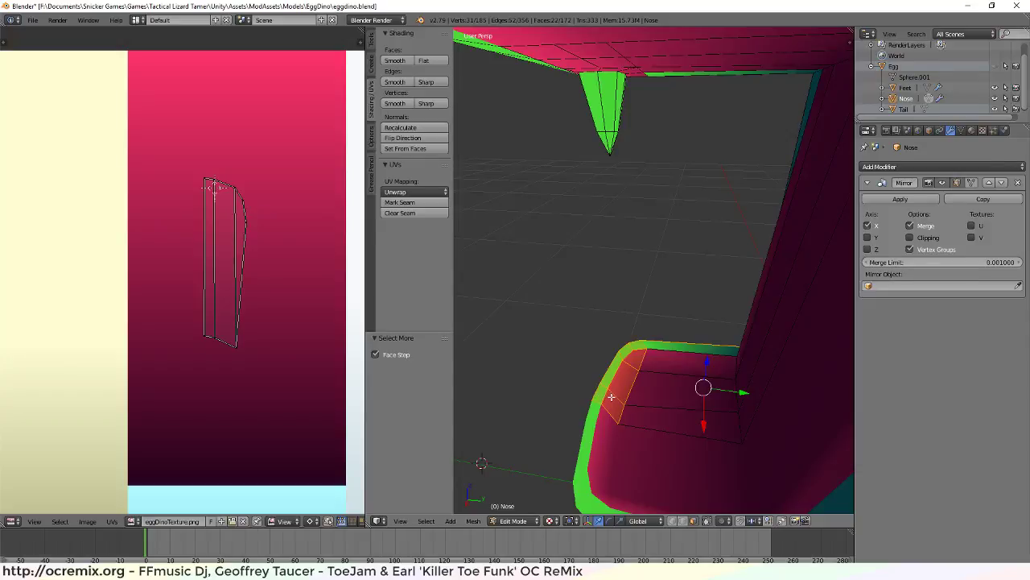
# Remove three faces from the jaw selection and add the thin face strip
pyautogui.keyDown('shift'); pyautogui.rightClick(611, 396); pyautogui.keyUp('shift')
pyautogui.keyDown('shift'); pyautogui.rightClick(623, 380); pyautogui.keyUp('shift')
pyautogui.keyDown('shift'); pyautogui.rightClick(637, 362); pyautogui.keyUp('shift')
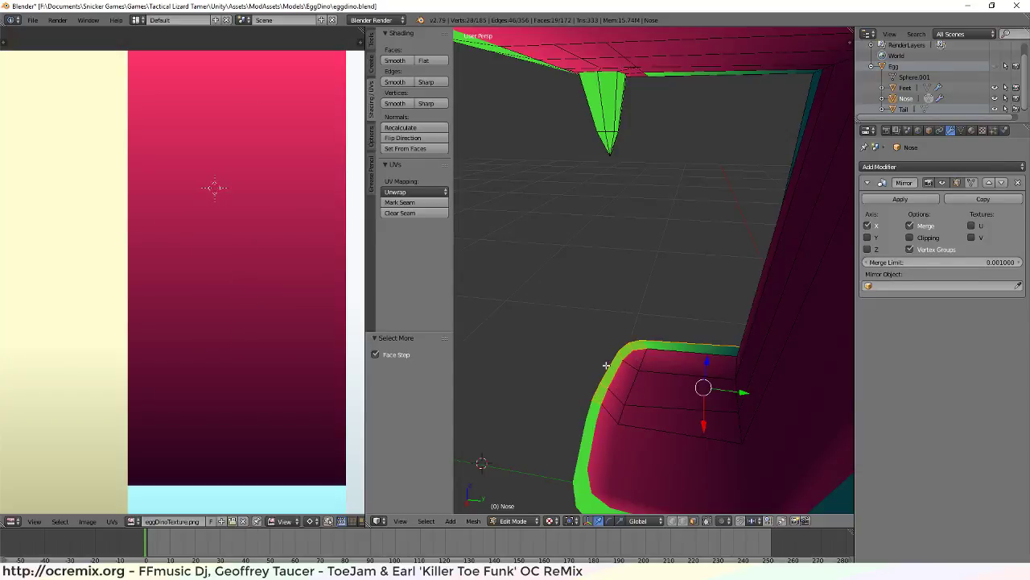
pyautogui.keyDown('shift'); pyautogui.rightClick(693, 349); pyautogui.keyUp('shift')
pyautogui.moveTo(565, 360); pyautogui.dragTo(651, 398, button='middle')
pyautogui.scroll(-5, 185, 326)
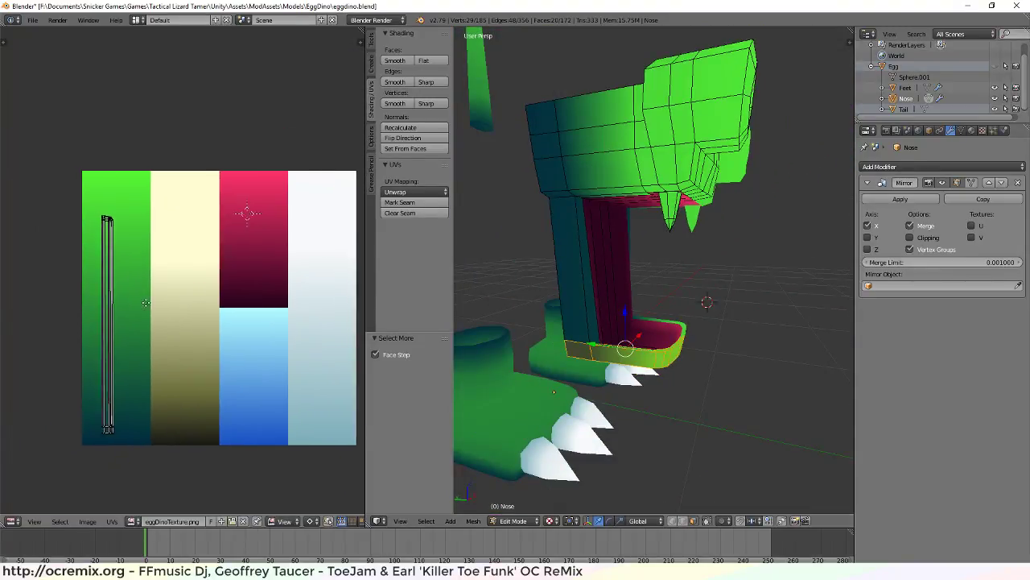
# Box-select the jaw UV strip's top vertices and move them down to shorten the strip
pyautogui.moveTo(145, 303); pyautogui.dragTo(201, 283, button='middle')
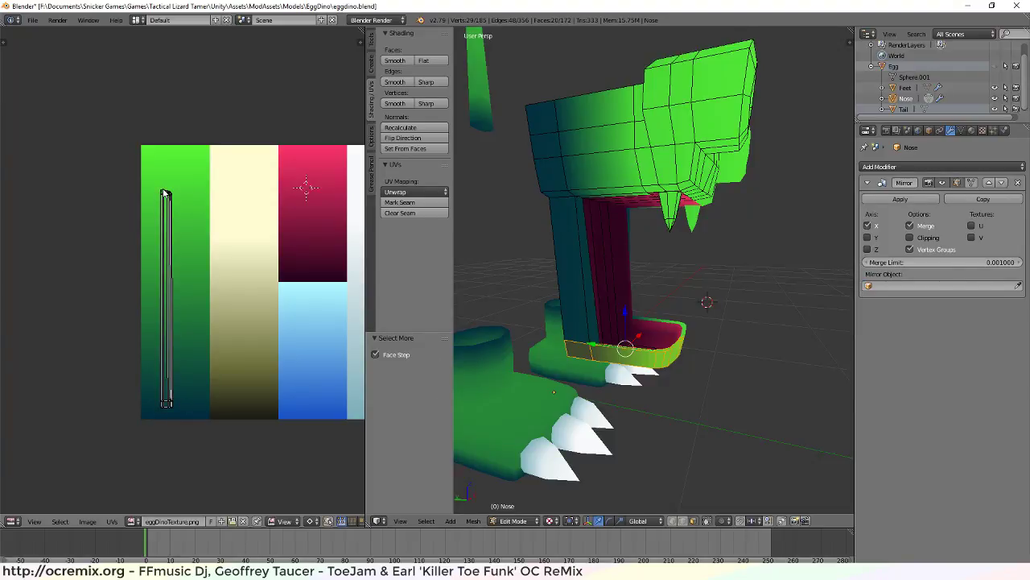
pyautogui.press('b')
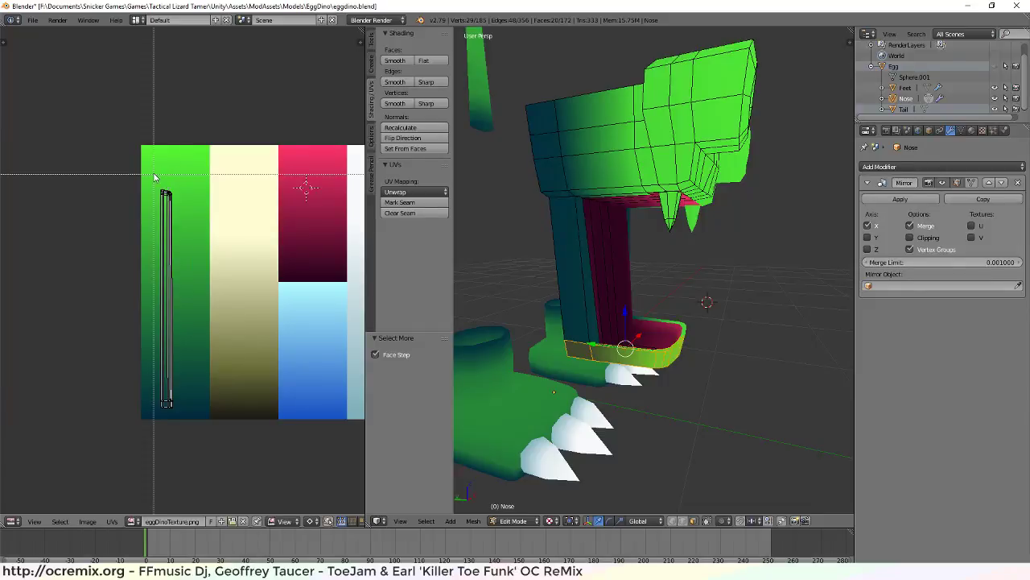
pyautogui.moveTo(154, 172); pyautogui.dragTo(188, 209)
pyautogui.press('g')
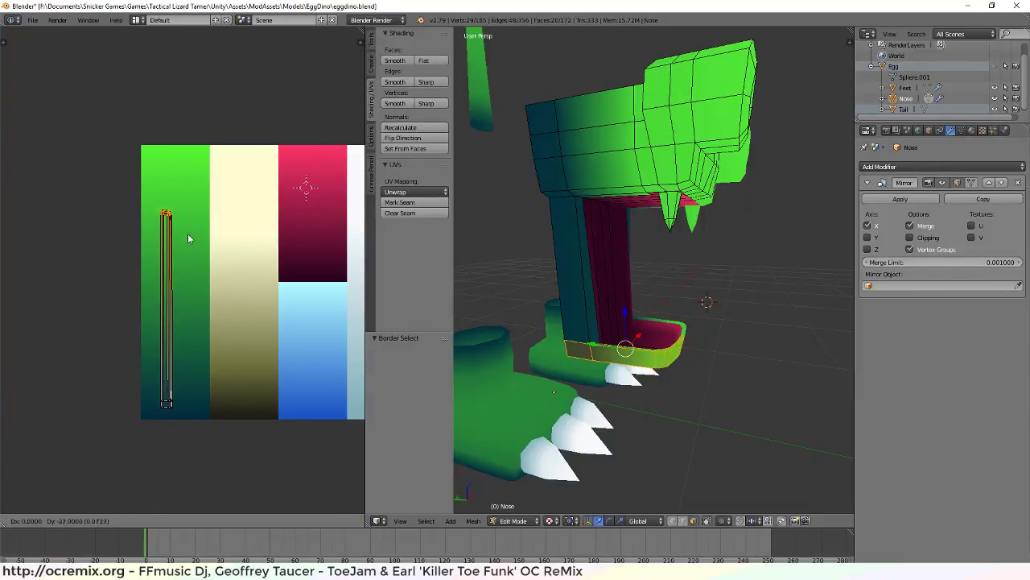
pyautogui.click(188, 321)
# Deselect, try picking jaw loops from below, undo, then select the whole lower jaw with L
pyautogui.scroll(2, 738, 403)
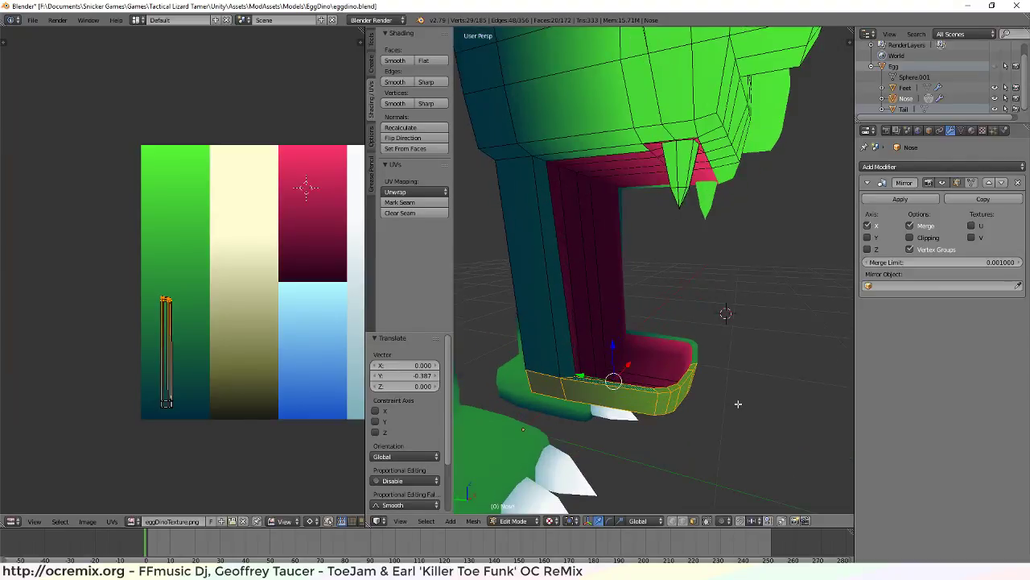
pyautogui.press('a')
pyautogui.moveTo(695, 430); pyautogui.dragTo(709, 374, button='middle')
pyautogui.moveTo(659, 405); pyautogui.dragTo(660, 404, button='middle')
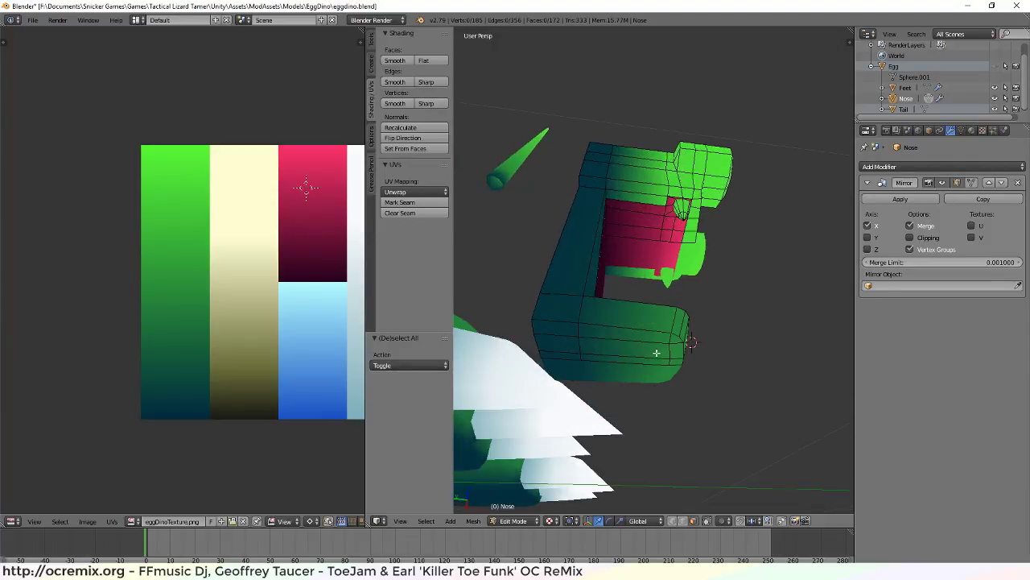
pyautogui.keyDown('alt'); pyautogui.rightClick(661, 337); pyautogui.keyUp('alt')
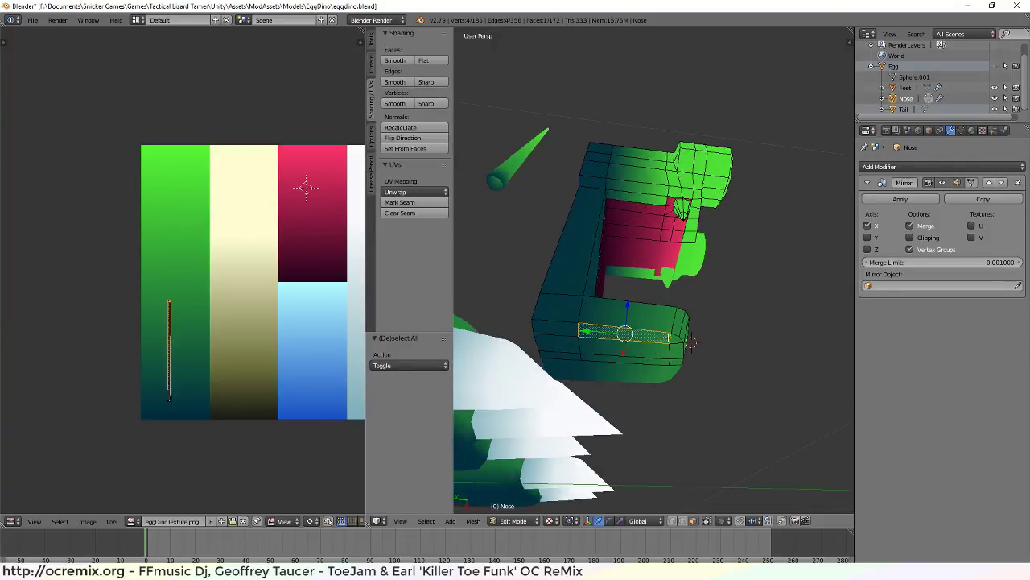
pyautogui.keyDown('alt'); pyautogui.rightClick(678, 362); pyautogui.keyUp('alt')
pyautogui.keyDown('alt'); pyautogui.keyDown('shift'); pyautogui.rightClick(680, 361); pyautogui.keyUp('shift'); pyautogui.keyUp('alt')
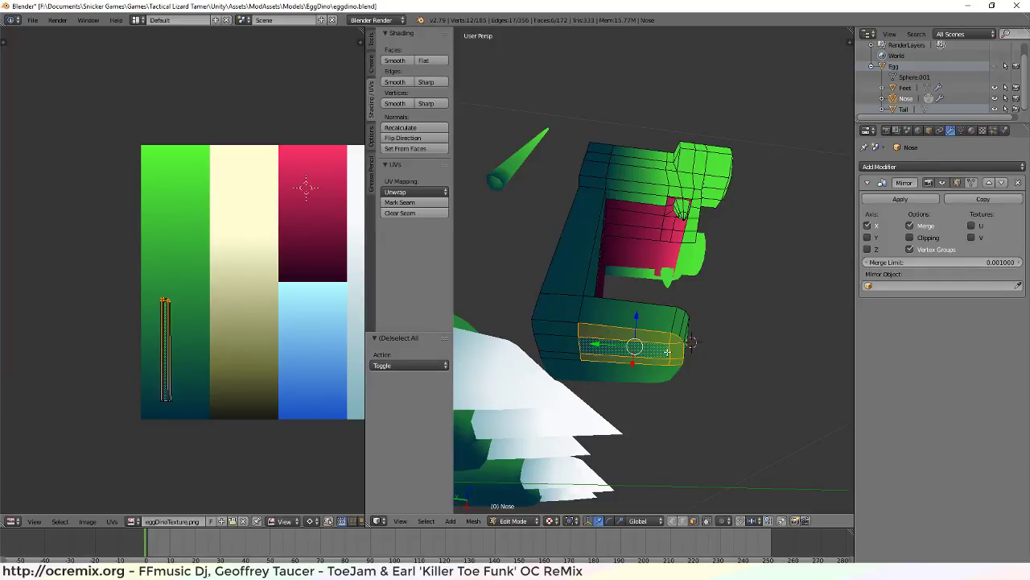
pyautogui.hotkey('ctrl', 'z')
pyautogui.hotkey('ctrl', 'z')
pyautogui.hotkey('ctrl', 'z')
pyautogui.hotkey('ctrl', 'z')
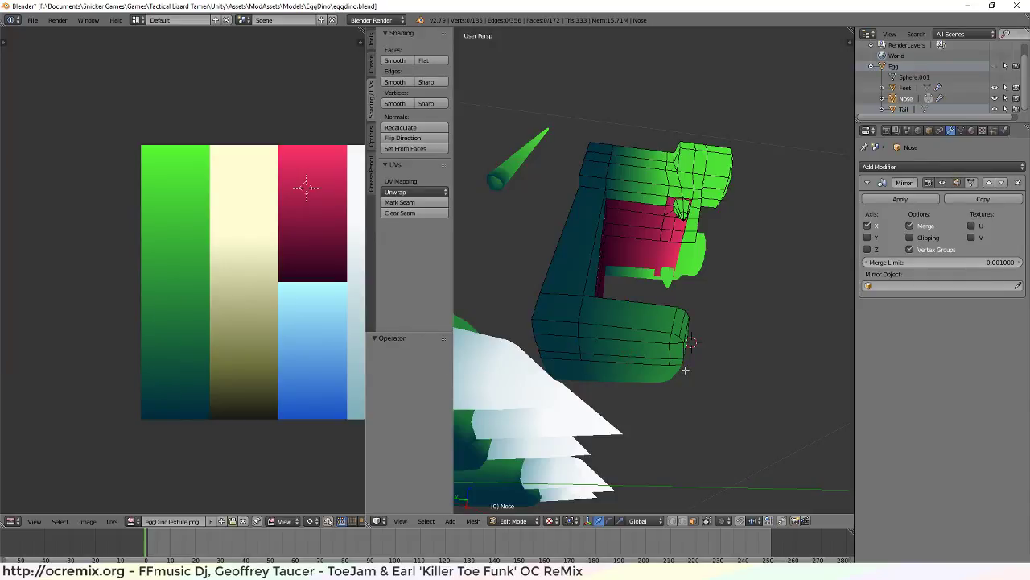
pyautogui.press('l')
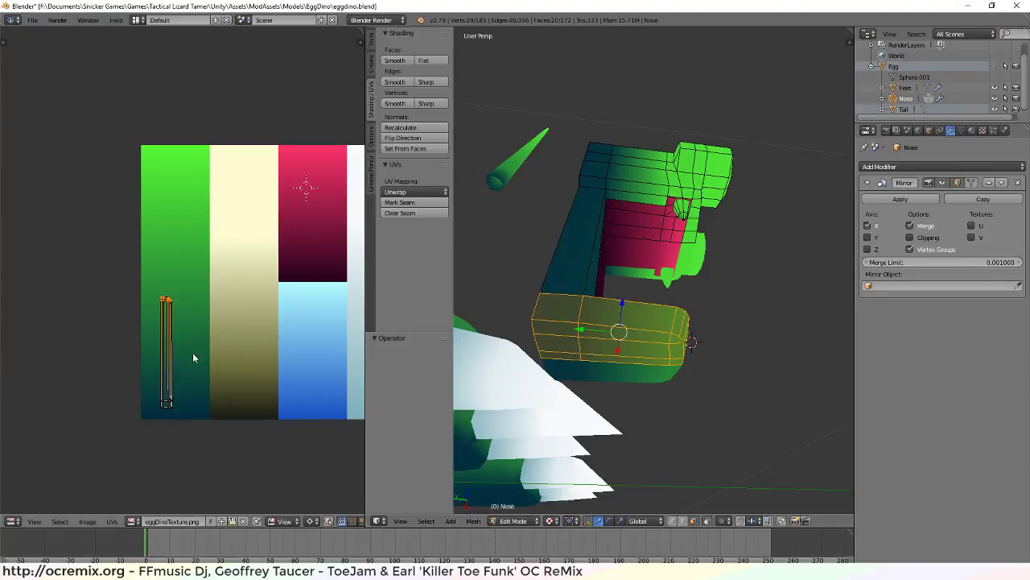
pyautogui.scroll(7, 192, 354)
# Select the jaw island's vertical, diagonal and top-cap UV edges in the UV editor
pyautogui.scroll(2, 153, 385)
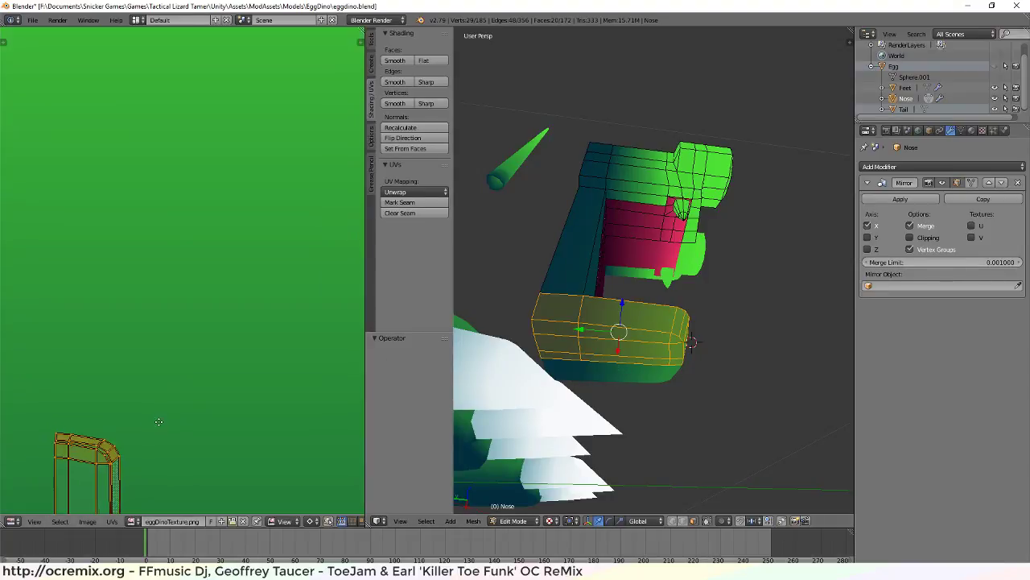
pyautogui.moveTo(113, 478); pyautogui.dragTo(221, 334, button='middle')
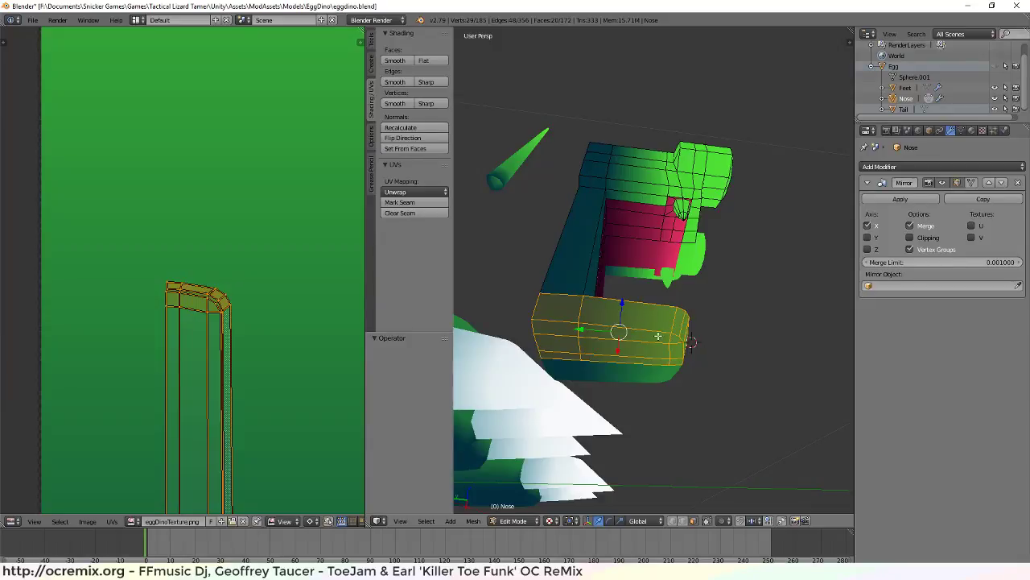
pyautogui.moveTo(675, 353); pyautogui.dragTo(587, 301, button='middle')
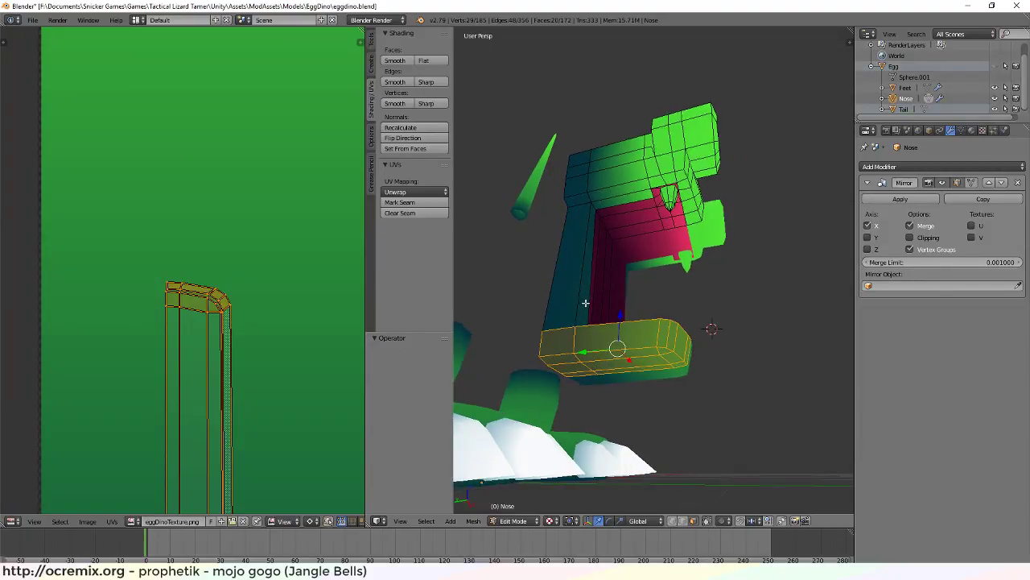
pyautogui.scroll(2, 216, 309)
pyautogui.scroll(3, 228, 338)
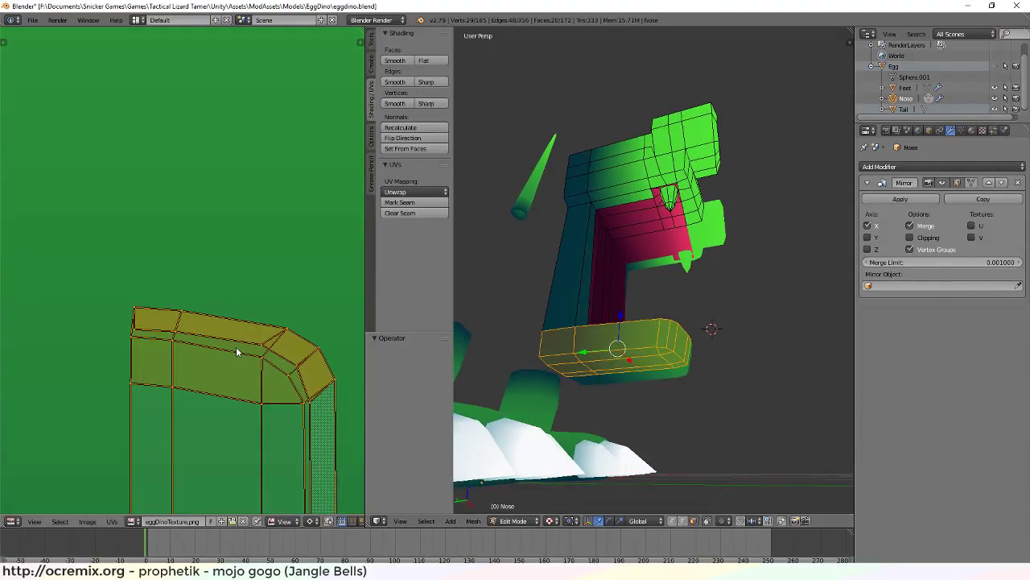
pyautogui.rightClick(304, 408)
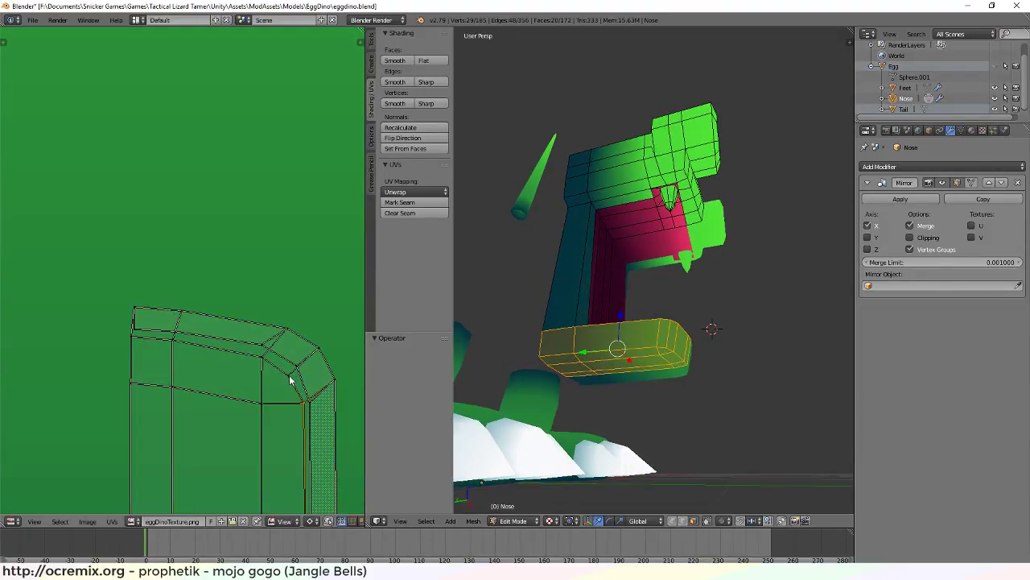
pyautogui.keyDown('shift'); pyautogui.rightClick(266, 362); pyautogui.keyUp('shift')
pyautogui.keyDown('shift'); pyautogui.rightClick(130, 382); pyautogui.keyUp('shift')
pyautogui.keyDown('shift'); pyautogui.rightClick(175, 392); pyautogui.keyUp('shift')
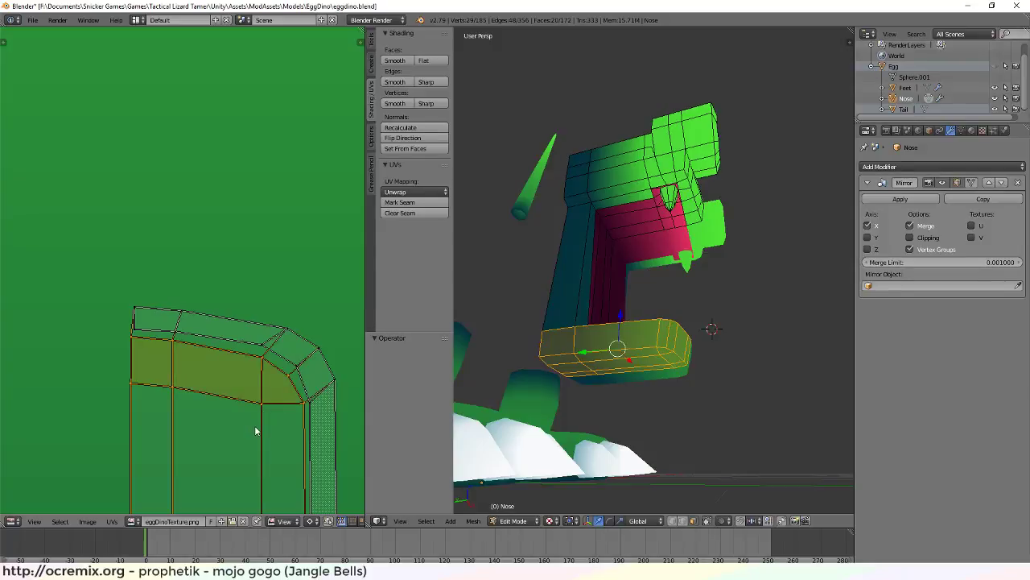
# Move the selected top-cap UVs further down the green gradient
pyautogui.scroll(-4, 255, 427)
pyautogui.scroll(-2, 253, 431)
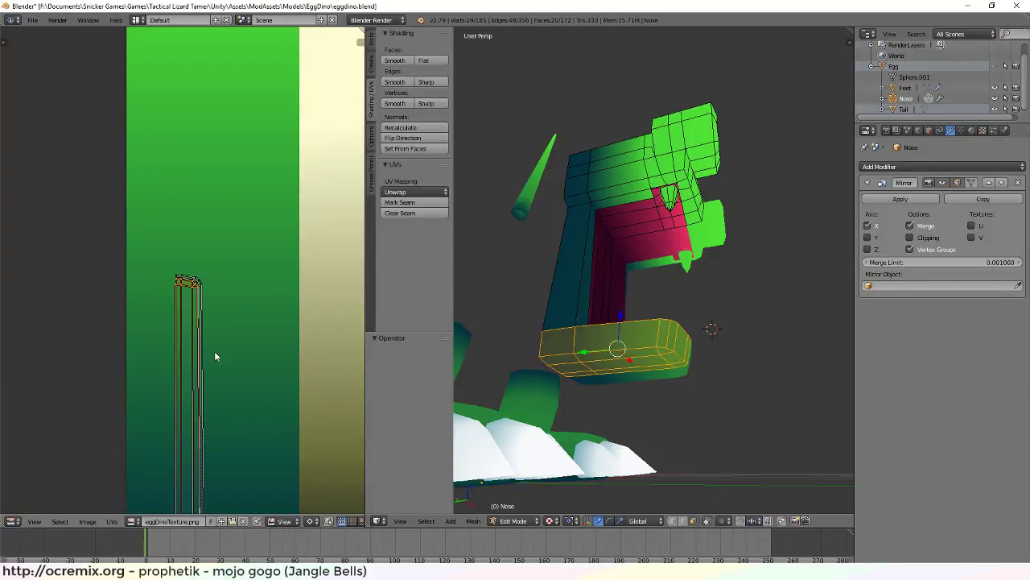
pyautogui.press('g')
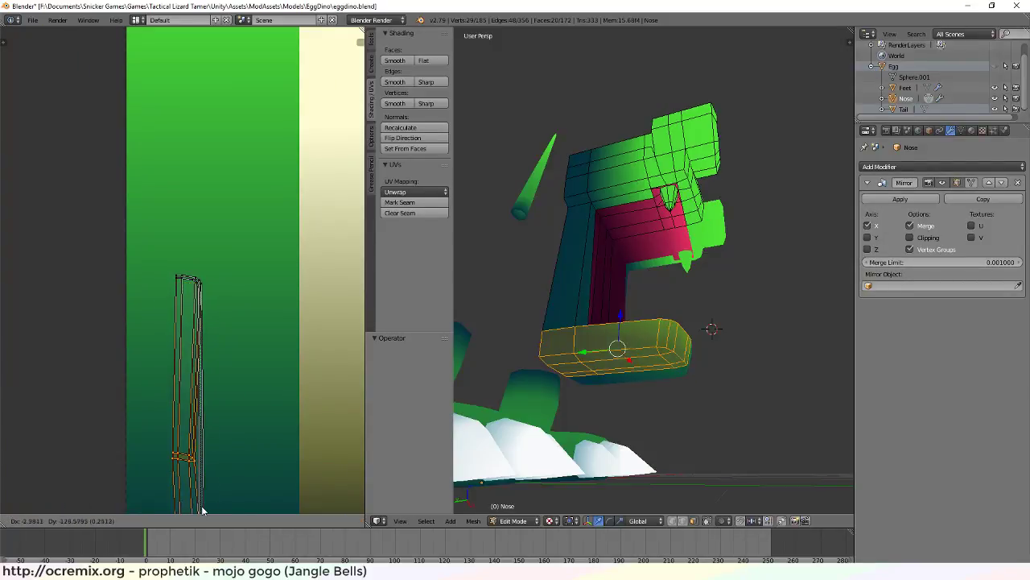
pyautogui.click(202, 510)
# Clear the selection and pick the lower-lip edge loops to select the lip's face band
pyautogui.press('a')
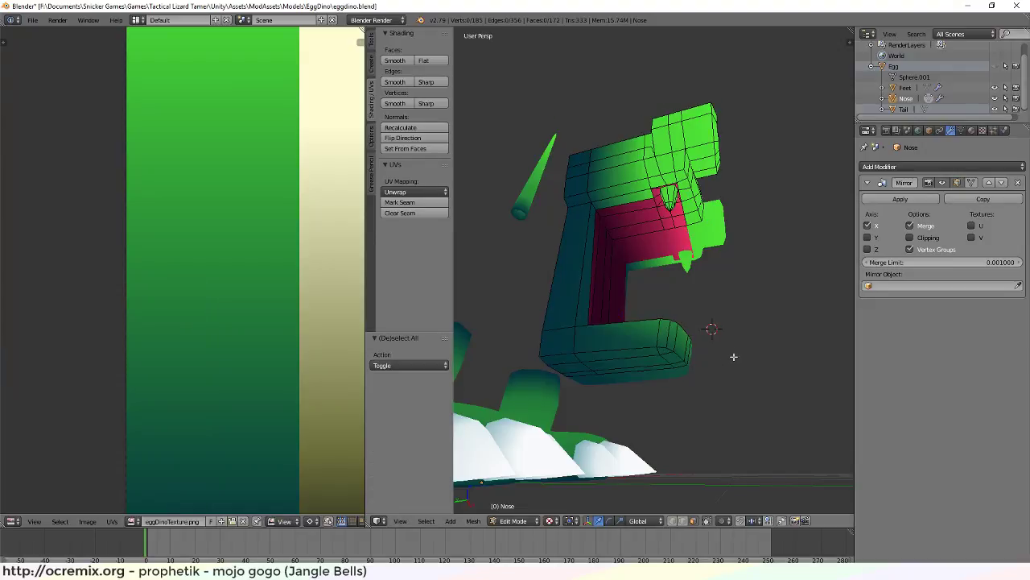
pyautogui.moveTo(731, 356); pyautogui.dragTo(526, 412, button='middle')
pyautogui.scroll(2, 526, 412)
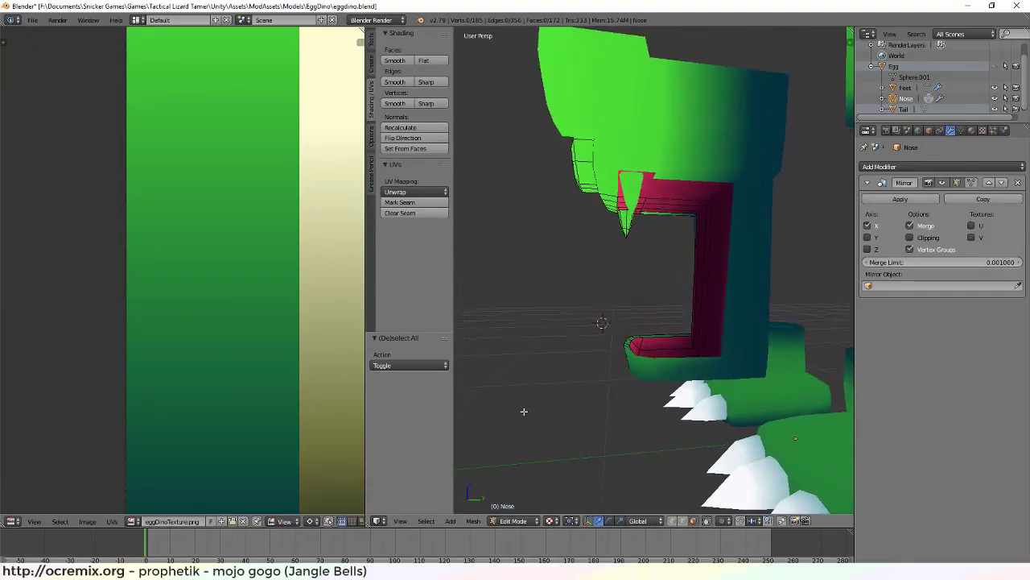
pyautogui.rightClick(677, 364)
pyautogui.moveTo(576, 378); pyautogui.dragTo(762, 378, button='middle')
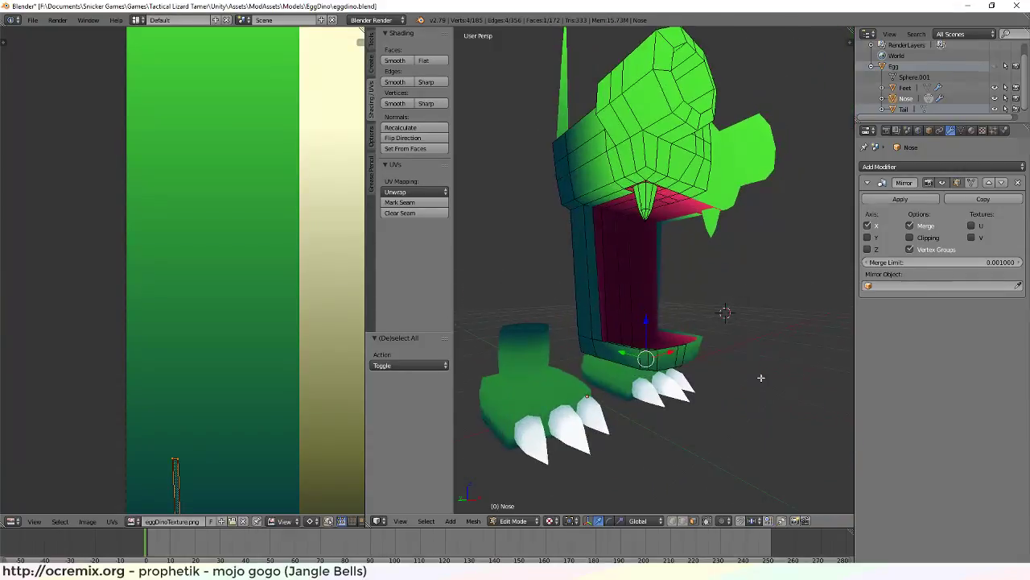
pyautogui.keyDown('alt'); pyautogui.rightClick(609, 351); pyautogui.keyUp('alt')
pyautogui.scroll(1, 213, 365)
pyautogui.scroll(-3, 233, 357)
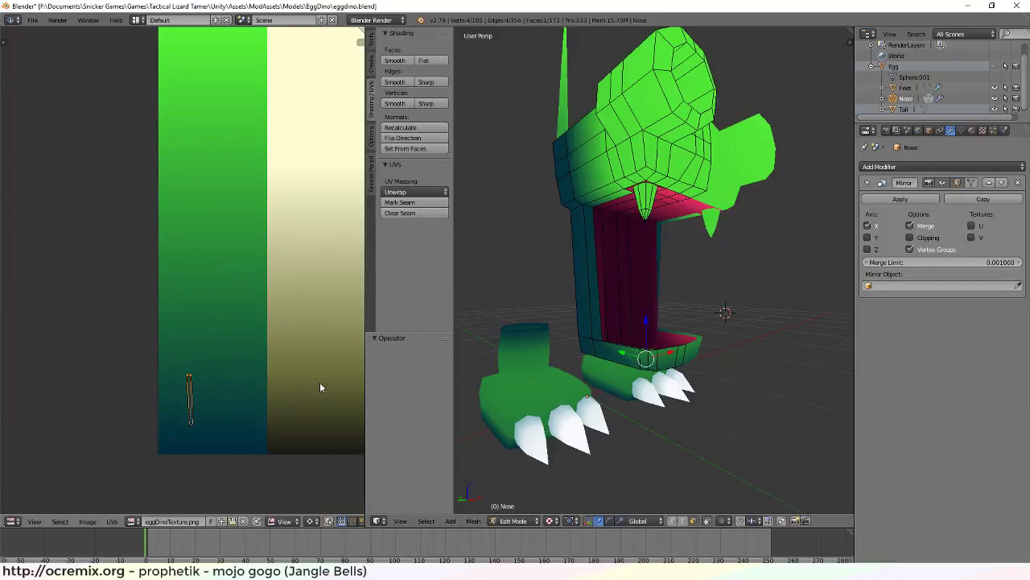
pyautogui.keyDown('alt'); pyautogui.rightClick(640, 355); pyautogui.keyUp('alt')
pyautogui.moveTo(562, 423); pyautogui.dragTo(645, 406, button='middle')
# Move the lip strip's bottom UV vertex slightly right and down on the texture
pyautogui.scroll(5, 591, 400)
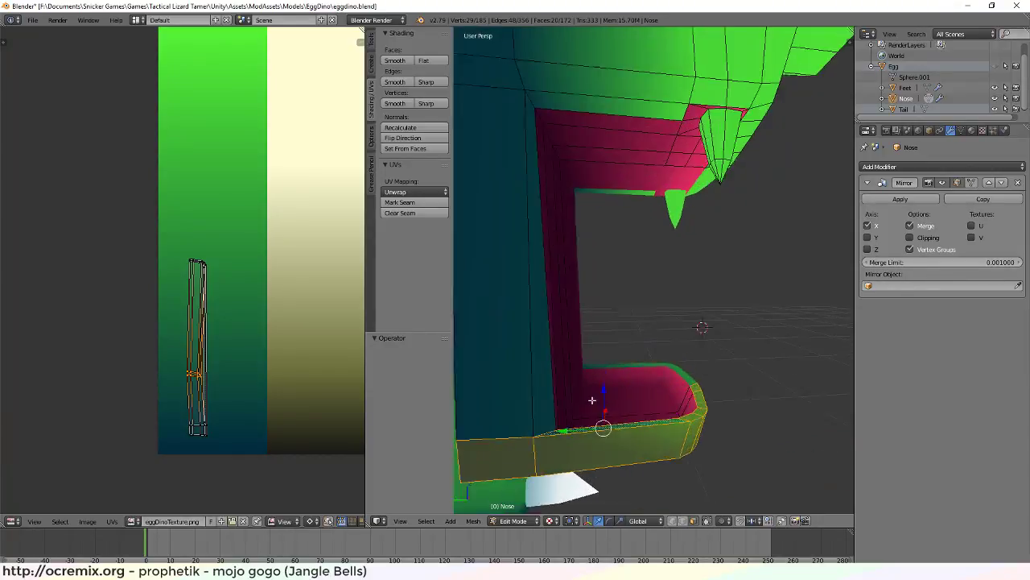
pyautogui.moveTo(554, 443); pyautogui.dragTo(547, 441, button='middle')
pyautogui.scroll(3, 241, 371)
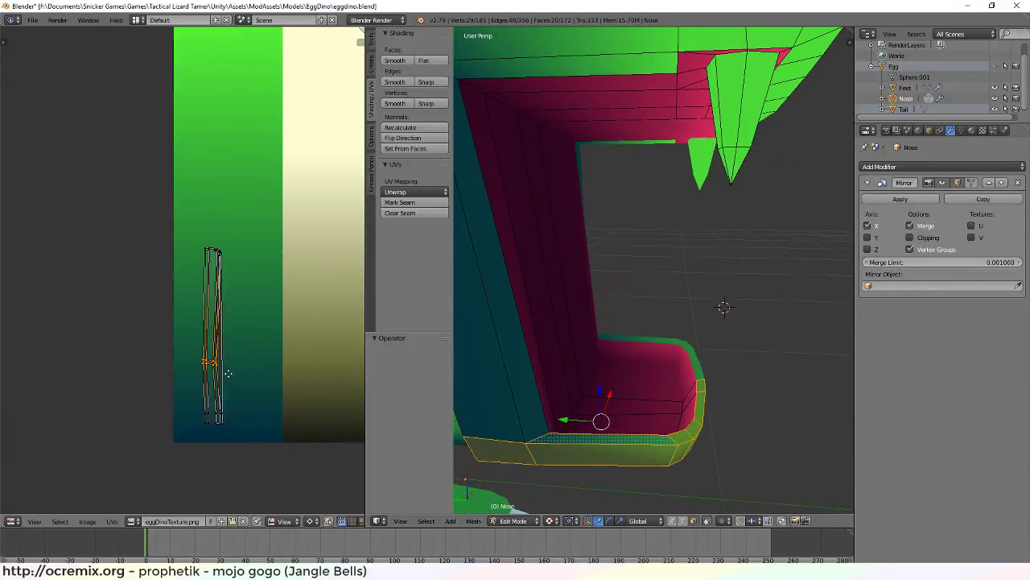
pyautogui.scroll(2, 289, 441)
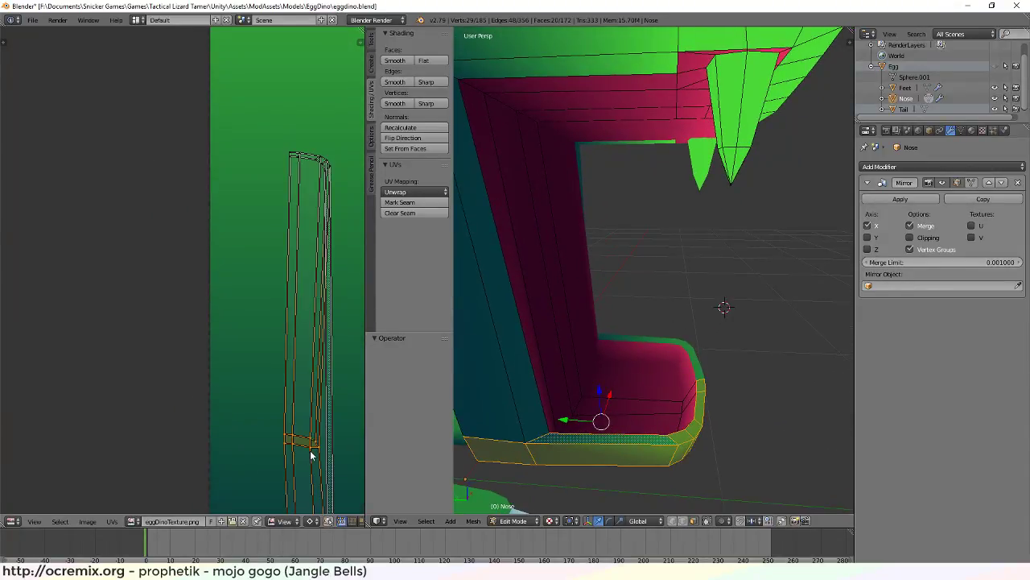
pyautogui.moveTo(312, 456); pyautogui.dragTo(279, 379, button='middle')
pyautogui.press('a')
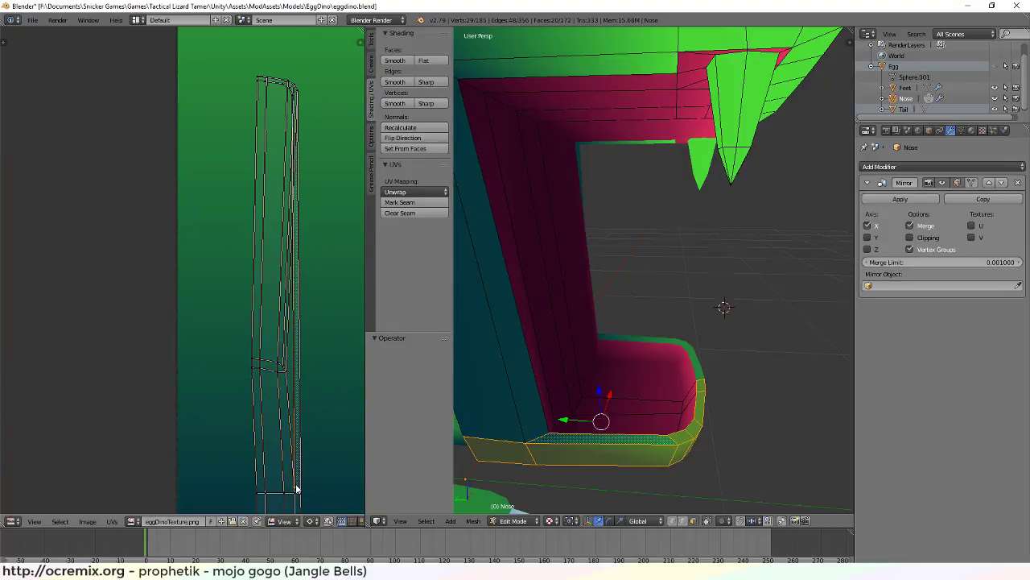
pyautogui.rightClick(297, 489)
pyautogui.press('g')
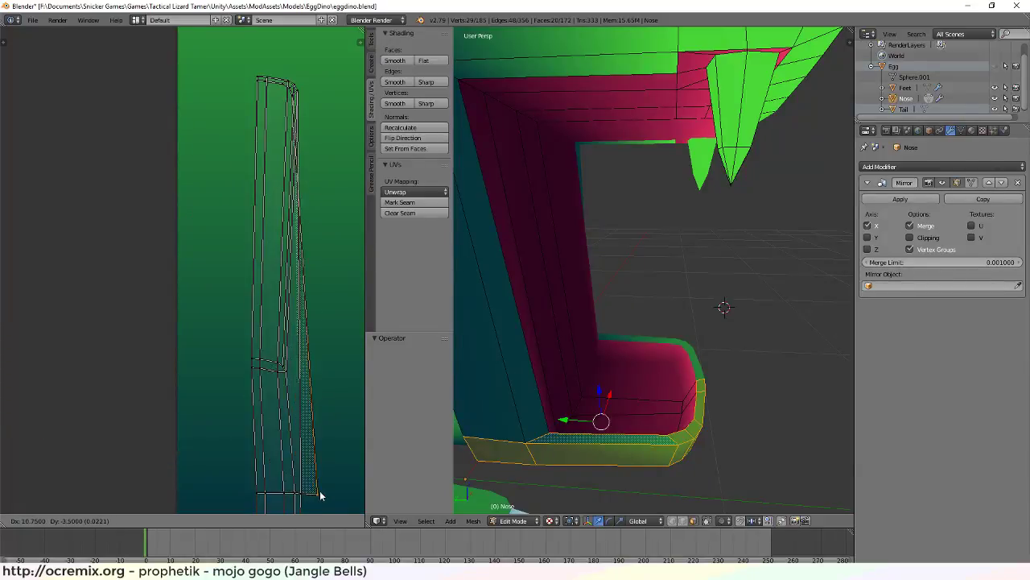
pyautogui.click(327, 493)
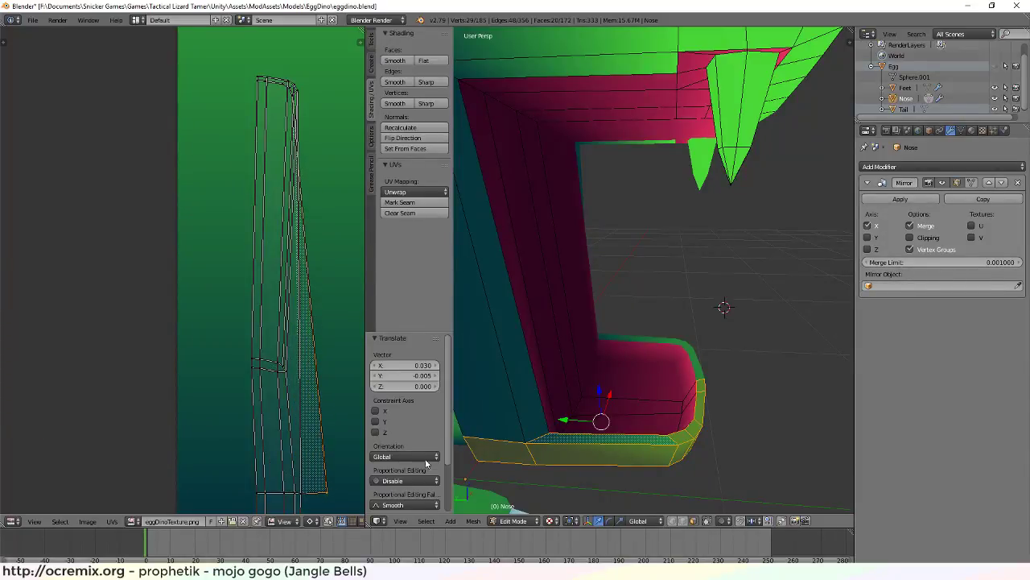
# Check the mouth from the front, collapse the move settings and deselect the lower-lip loop
pyautogui.moveTo(563, 402); pyautogui.dragTo(821, 368, button='middle')
pyautogui.scroll(-4, 821, 368)
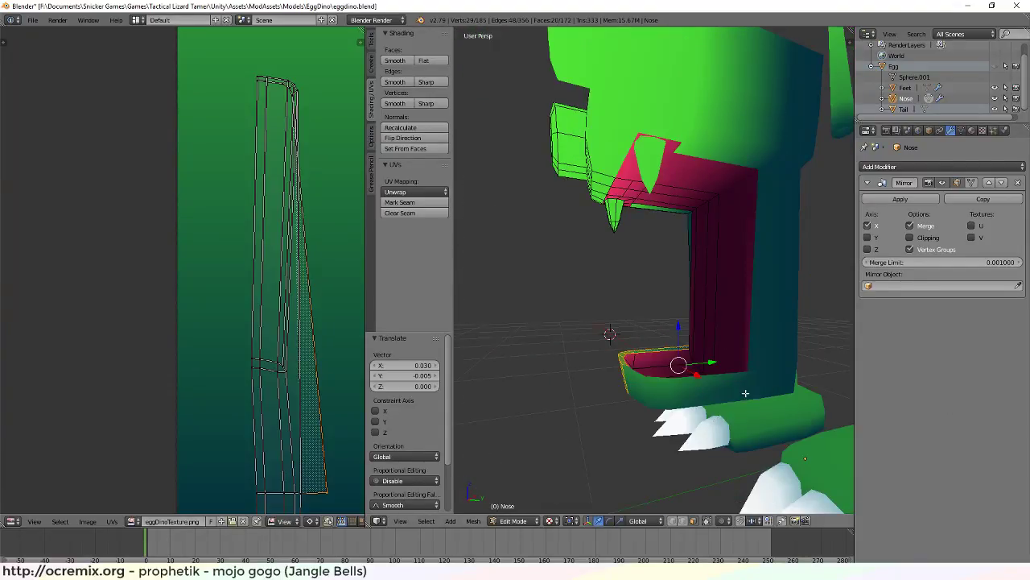
pyautogui.press('KP_4')
pyautogui.press('KP_4')
pyautogui.press('KP_4')
pyautogui.press('KP_4')
pyautogui.press('KP_4')
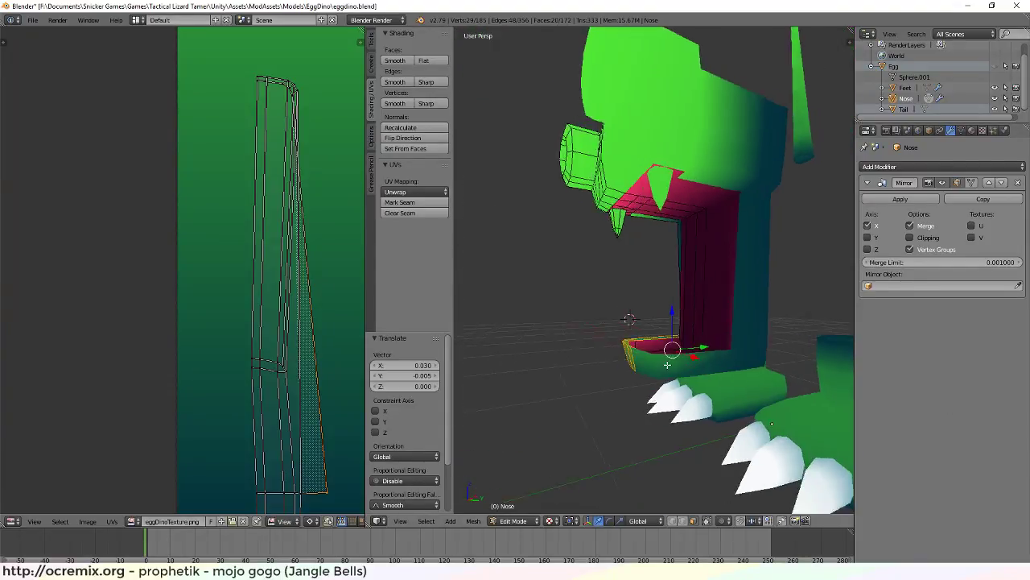
pyautogui.moveTo(732, 365); pyautogui.dragTo(456, 359, button='middle')
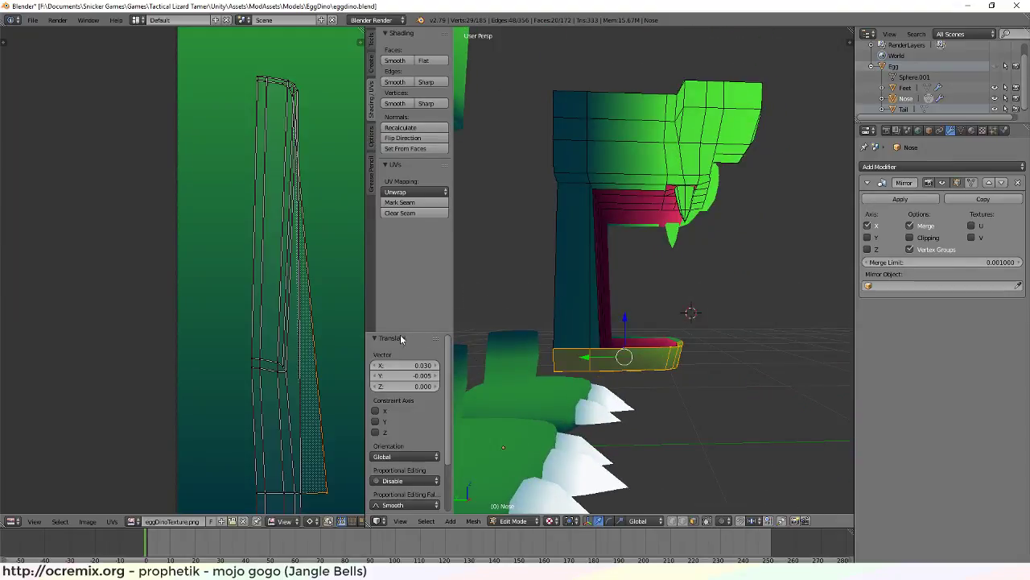
pyautogui.click(374, 338)
pyautogui.press('a')
pyautogui.moveTo(711, 387); pyautogui.dragTo(627, 211, button='middle')
pyautogui.scroll(-2, 602, 398)
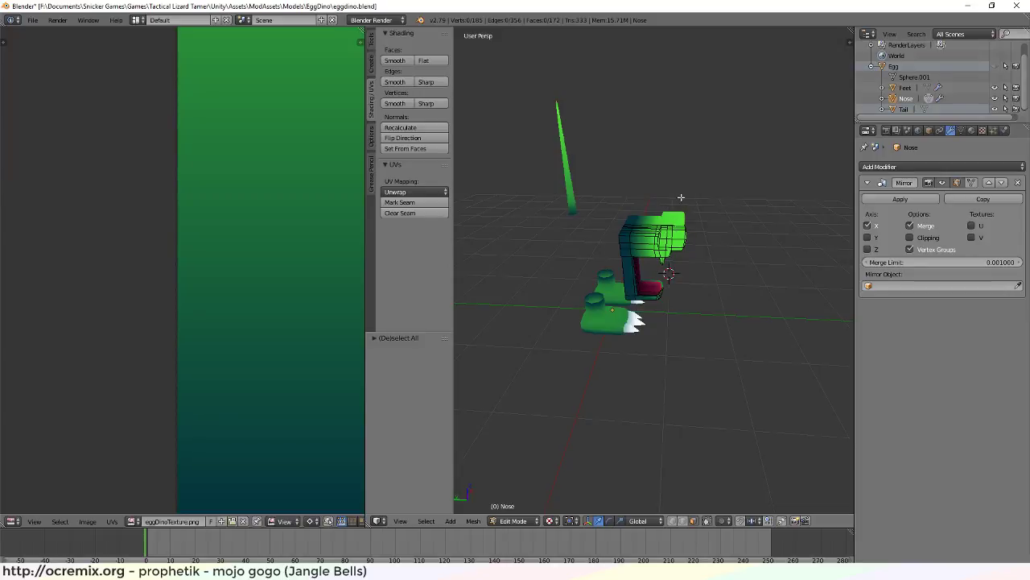
# Select a snout side face, the thin strip above the mouth and faces above it
pyautogui.moveTo(675, 198); pyautogui.dragTo(644, 221, button='middle')
pyautogui.scroll(3, 644, 221)
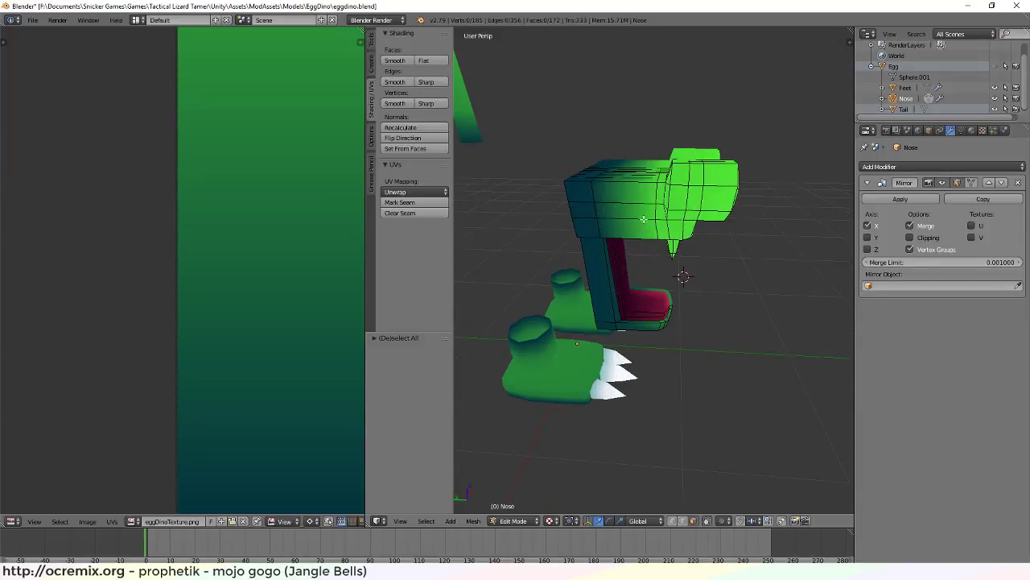
pyautogui.scroll(-2, 614, 229)
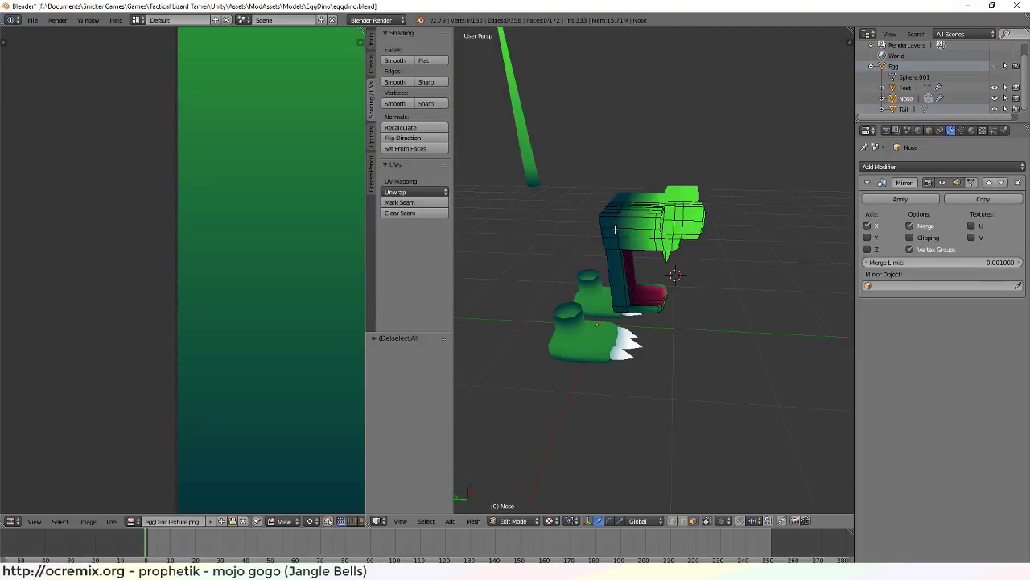
pyautogui.moveTo(618, 226)
pyautogui.mouseDown(button='middle')
pyautogui.moveTo(647, 125)
pyautogui.moveTo(633, 228)
pyautogui.mouseUp(button='middle')
pyautogui.scroll(8, 627, 186)
pyautogui.rightClick(664, 188)
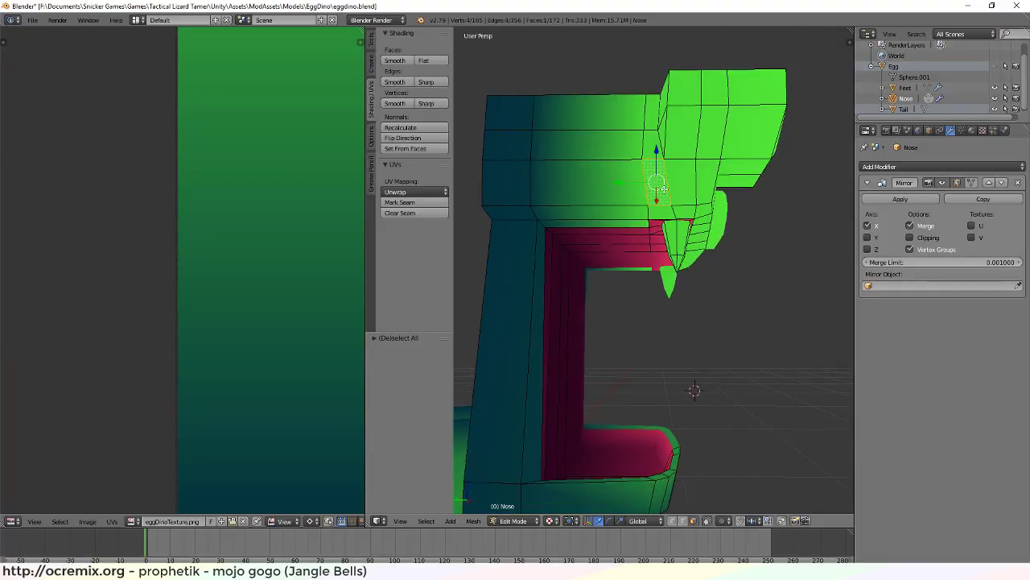
pyautogui.keyDown('shift'); pyautogui.rightClick(612, 211); pyautogui.keyUp('shift')
pyautogui.keyDown('shift'); pyautogui.rightClick(600, 193); pyautogui.keyUp('shift')
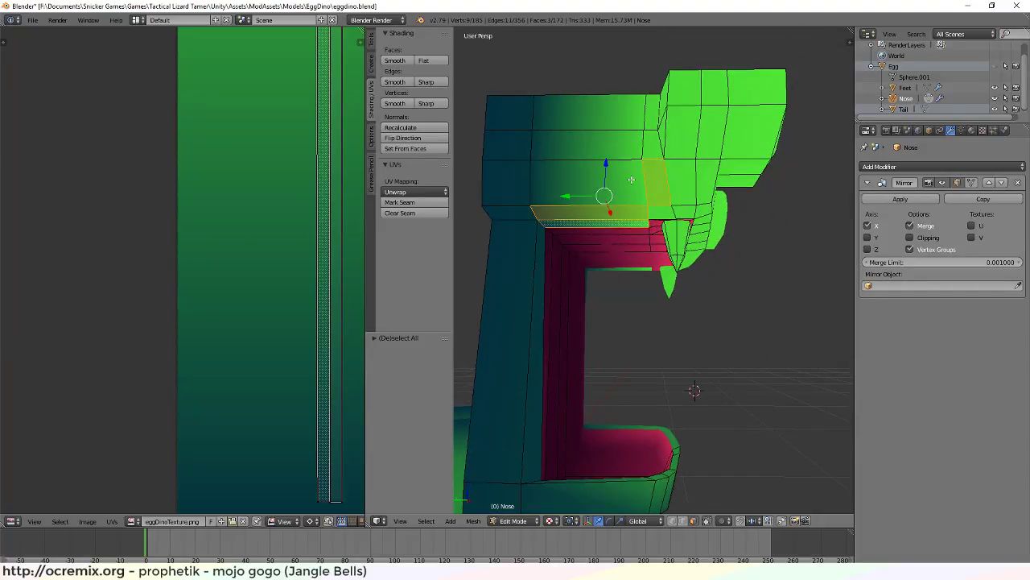
pyautogui.keyDown('shift'); pyautogui.rightClick(579, 181); pyautogui.keyUp('shift')
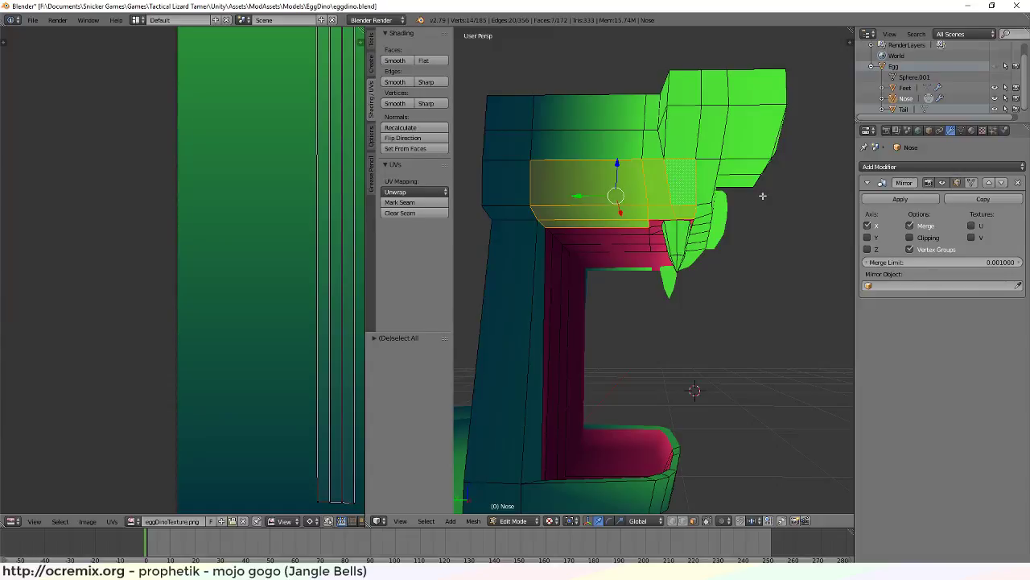
# Extend the snout selection with more faces above the mouth, rightward and upward
pyautogui.moveTo(686, 214); pyautogui.dragTo(618, 197, button='middle')
pyautogui.keyDown('shift'); pyautogui.rightClick(618, 197); pyautogui.keyUp('shift')
pyautogui.keyDown('shift'); pyautogui.rightClick(622, 194); pyautogui.keyUp('shift')
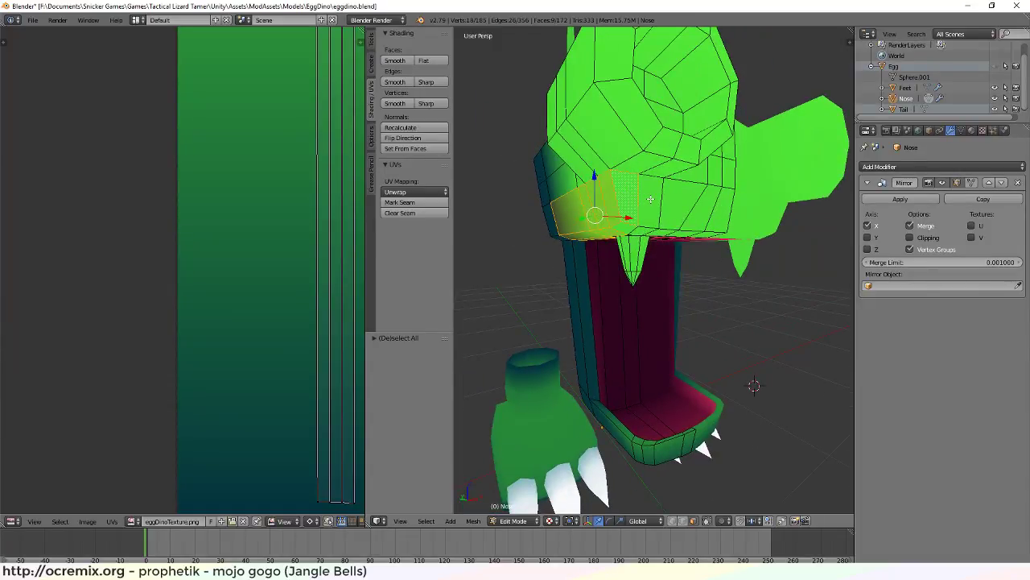
pyautogui.keyDown('shift'); pyautogui.rightClick(637, 223); pyautogui.keyUp('shift')
pyautogui.moveTo(675, 255); pyautogui.dragTo(620, 202, button='middle')
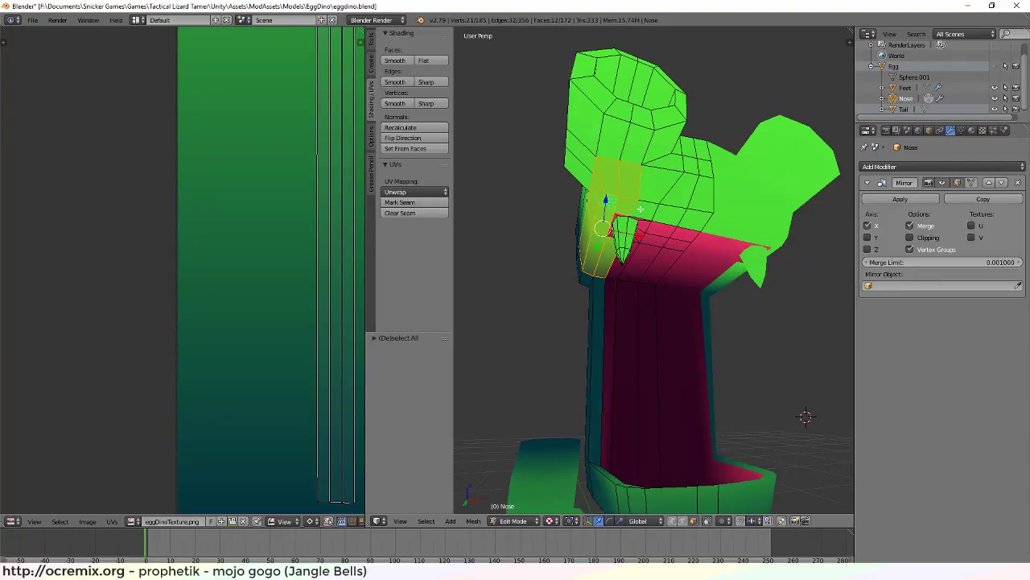
pyautogui.keyDown('shift'); pyautogui.rightClick(654, 211); pyautogui.keyUp('shift')
pyautogui.keyDown('shift'); pyautogui.rightClick(668, 214); pyautogui.keyUp('shift')
pyautogui.keyDown('shift'); pyautogui.rightClick(654, 188); pyautogui.keyUp('shift')
pyautogui.keyDown('shift'); pyautogui.rightClick(664, 181); pyautogui.keyUp('shift')
pyautogui.keyDown('shift'); pyautogui.rightClick(690, 190); pyautogui.keyUp('shift')
pyautogui.keyDown('shift'); pyautogui.rightClick(697, 218); pyautogui.keyUp('shift')
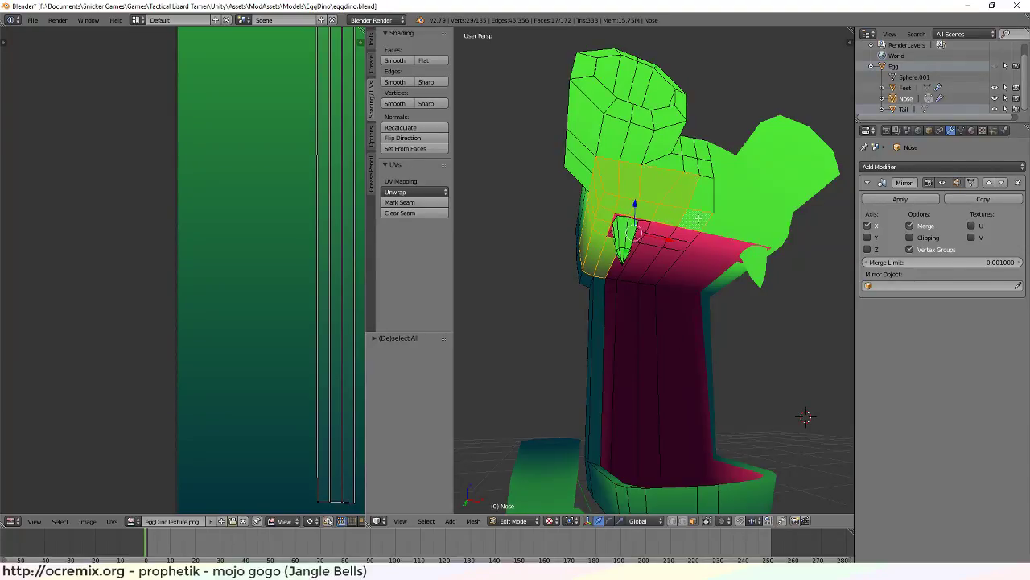
# Add the snout faces across the front of the nose to the selection
pyautogui.moveTo(705, 190); pyautogui.dragTo(656, 193, button='middle')
pyautogui.keyDown('shift'); pyautogui.rightClick(658, 182); pyautogui.keyUp('shift')
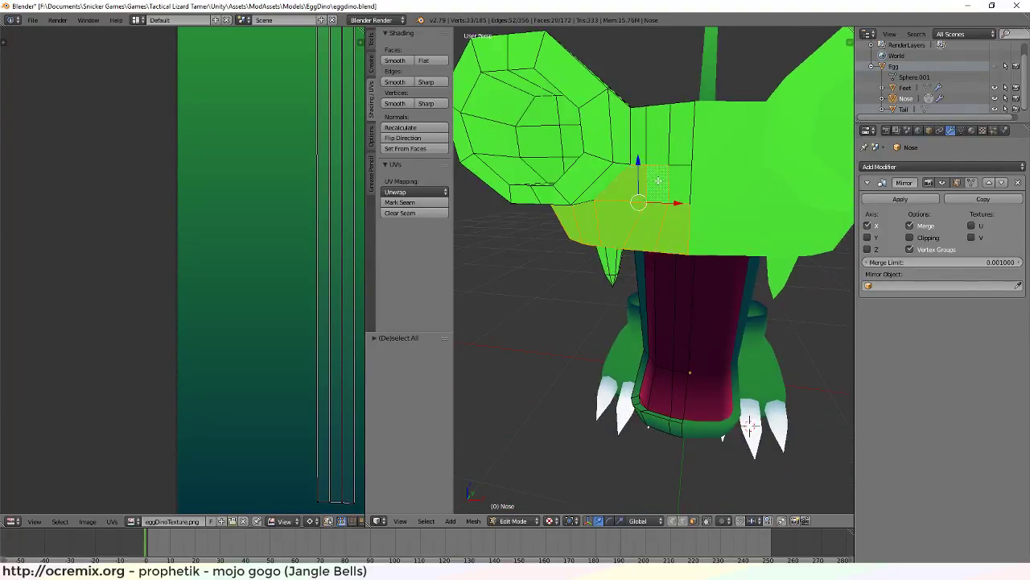
pyautogui.keyDown('shift'); pyautogui.rightClick(682, 184); pyautogui.keyUp('shift')
pyautogui.keyDown('shift'); pyautogui.rightClick(689, 146); pyautogui.keyUp('shift')
pyautogui.keyDown('shift'); pyautogui.rightClick(660, 136); pyautogui.keyUp('shift')
pyautogui.keyDown('shift'); pyautogui.rightClick(637, 131); pyautogui.keyUp('shift')
pyautogui.moveTo(638, 130); pyautogui.dragTo(673, 271, button='middle')
pyautogui.scroll(4, 675, 330)
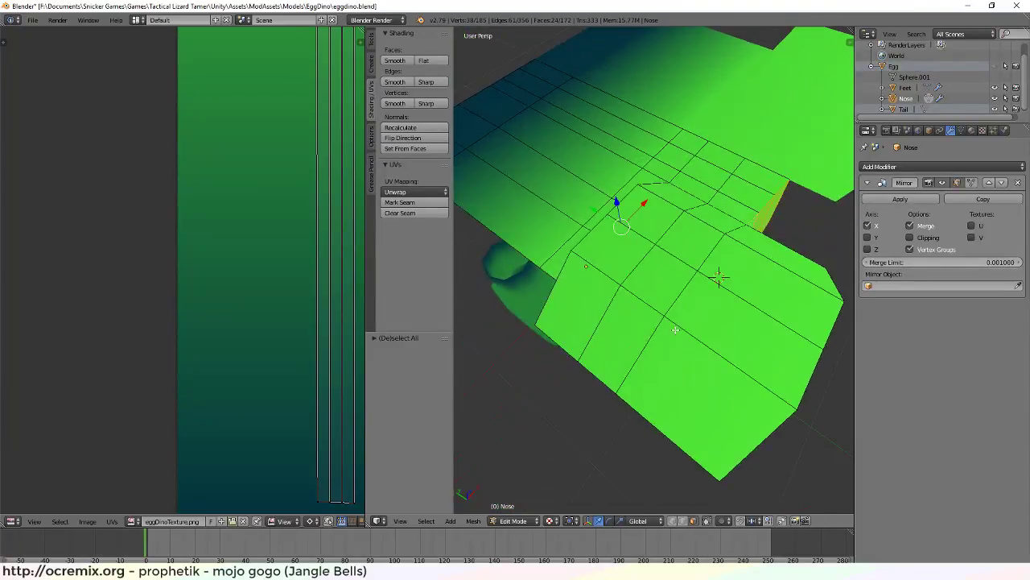
pyautogui.scroll(-4, 675, 330)
pyautogui.moveTo(675, 330); pyautogui.dragTo(711, 161, button='middle')
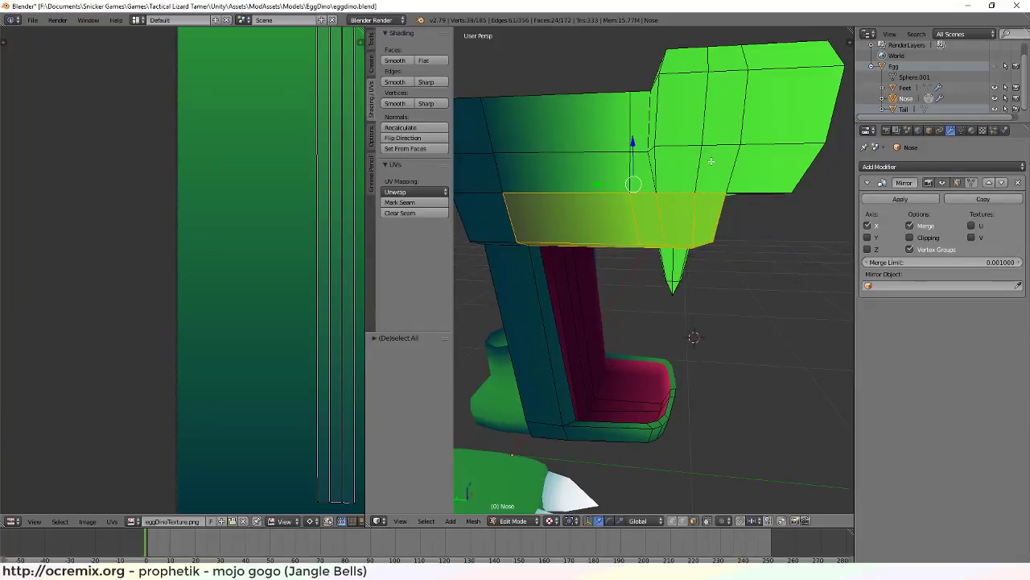
pyautogui.hotkey('ctrl', 'z')
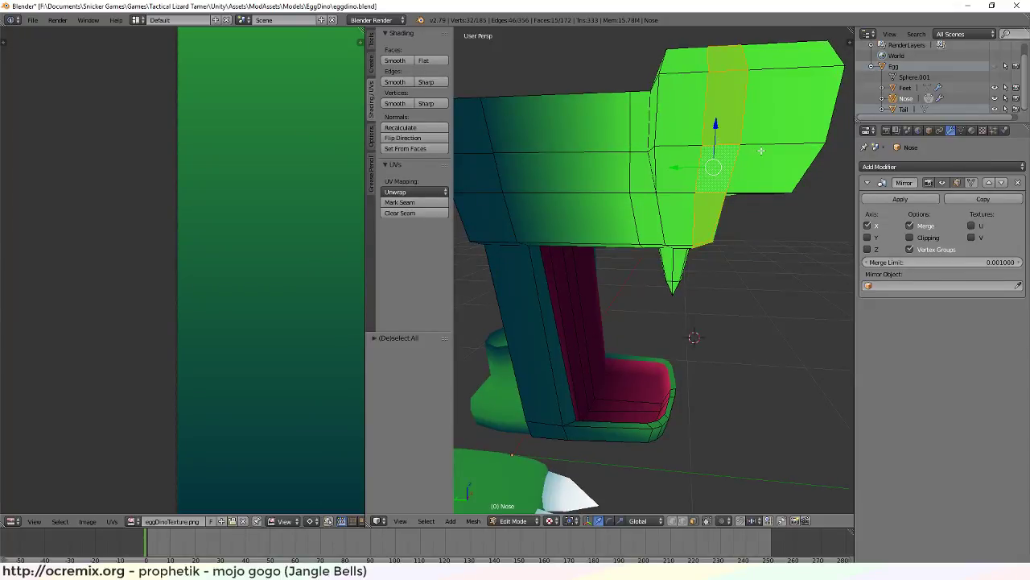
pyautogui.hotkey('ctrl', 'shift', 'z')
# Add the vertical nose face columns and the next face rows above to the selection
pyautogui.keyDown('alt'); pyautogui.rightClick(685, 146); pyautogui.keyUp('alt')
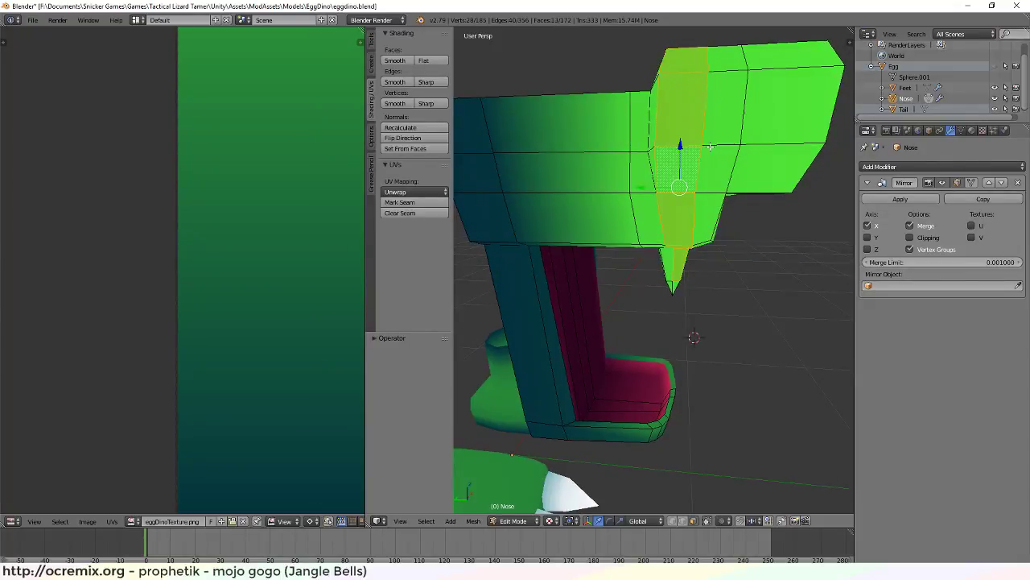
pyautogui.hotkey('ctrl', 'z')
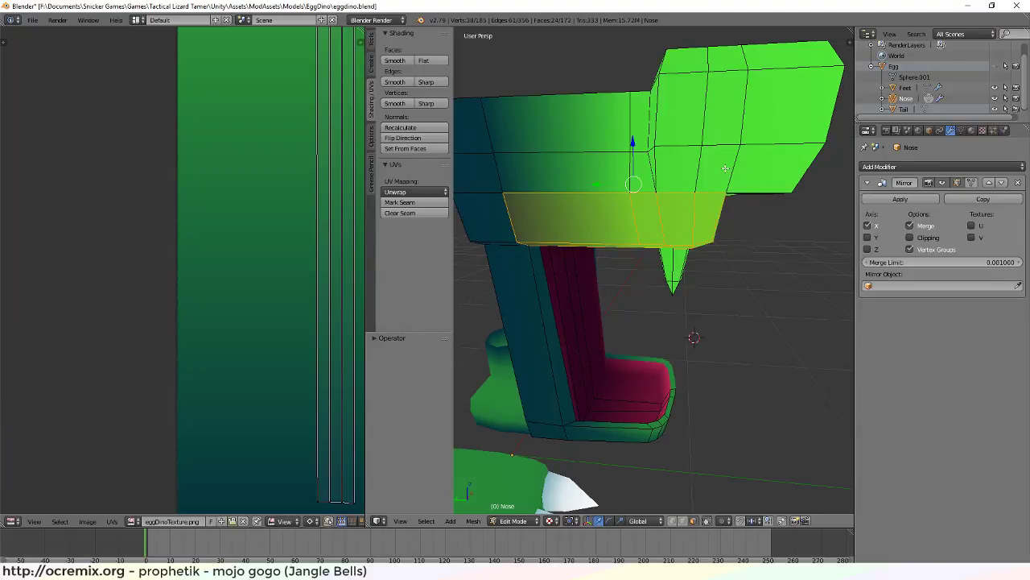
pyautogui.keyDown('alt'); pyautogui.keyDown('shift'); pyautogui.rightClick(694, 146); pyautogui.keyUp('shift'); pyautogui.keyUp('alt')
pyautogui.keyDown('alt'); pyautogui.keyDown('shift'); pyautogui.rightClick(707, 144); pyautogui.keyUp('shift'); pyautogui.keyUp('alt')
pyautogui.moveTo(760, 145); pyautogui.dragTo(650, 149, button='middle')
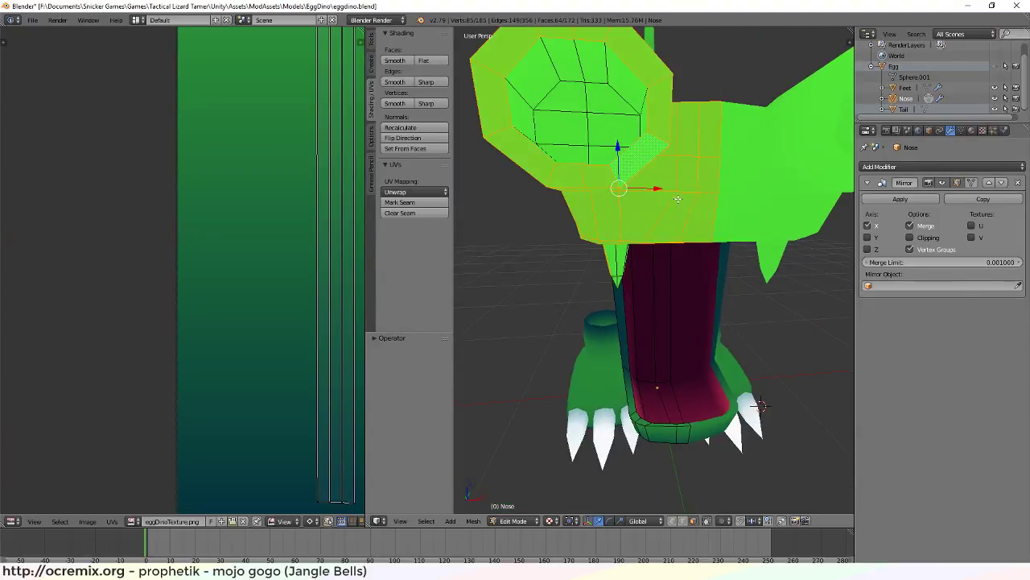
pyautogui.moveTo(678, 199); pyautogui.dragTo(646, 277, button='middle')
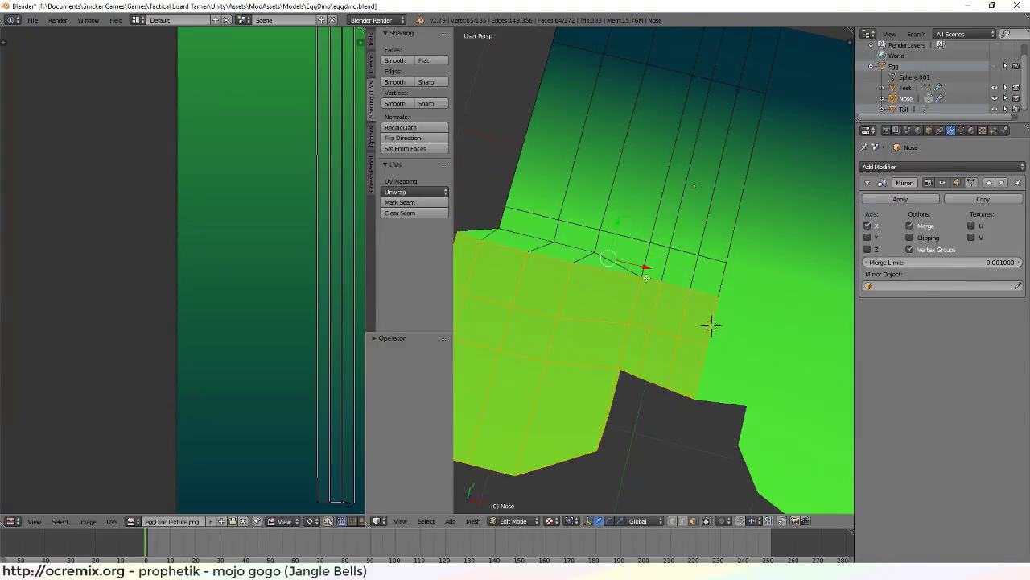
pyautogui.keyDown('alt'); pyautogui.keyDown('shift'); pyautogui.rightClick(649, 247); pyautogui.keyUp('shift'); pyautogui.keyUp('alt')
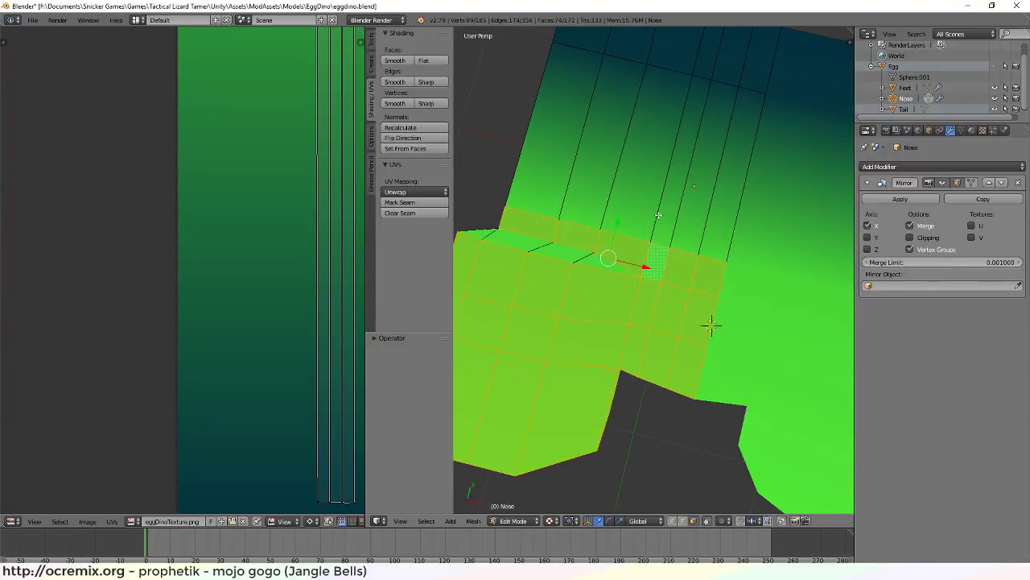
pyautogui.keyDown('alt'); pyautogui.keyDown('shift'); pyautogui.rightClick(658, 215); pyautogui.keyUp('shift'); pyautogui.keyUp('alt')
# Add the upper snout faces over the top of the nose
pyautogui.moveTo(658, 215); pyautogui.dragTo(728, 246, button='middle')
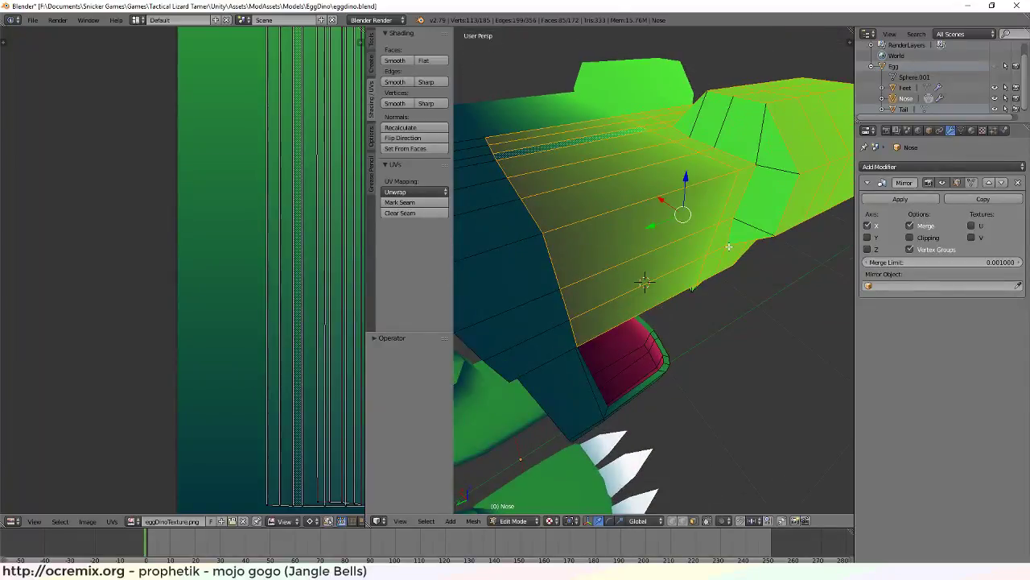
pyautogui.keyDown('shift'); pyautogui.rightClick(760, 142); pyautogui.keyUp('shift')
pyautogui.keyDown('shift'); pyautogui.rightClick(772, 169); pyautogui.keyUp('shift')
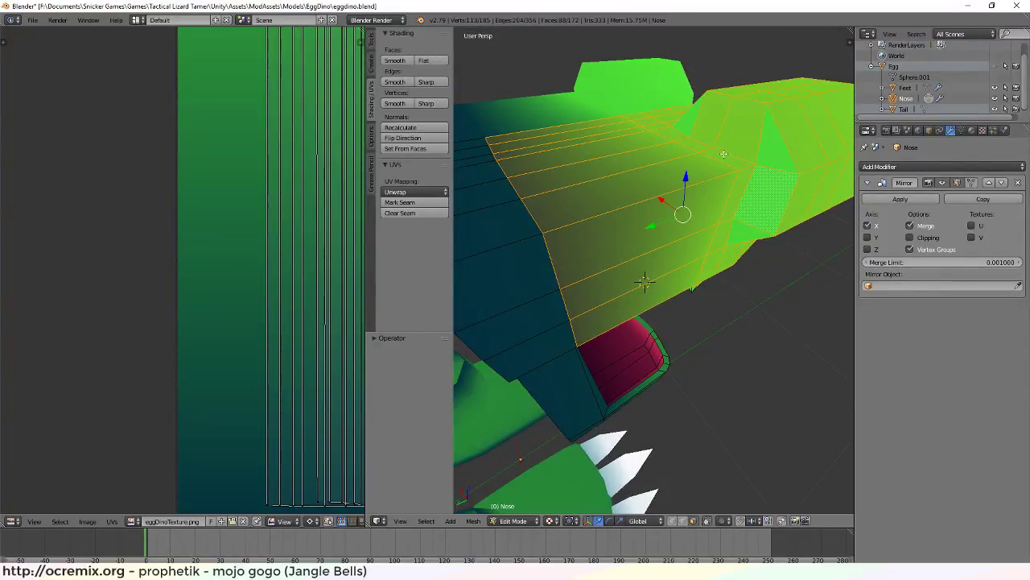
pyautogui.moveTo(712, 166); pyautogui.dragTo(690, 120, button='middle')
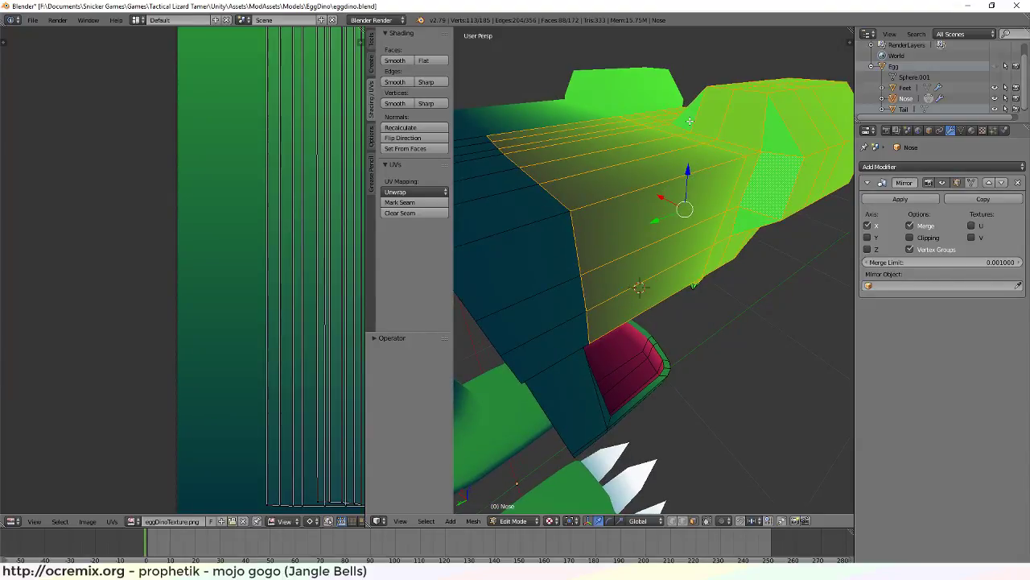
pyautogui.keyDown('shift'); pyautogui.rightClick(769, 135); pyautogui.keyUp('shift')
pyautogui.scroll(-6, 773, 275)
# Deselect the three inner-mouth face columns from the snout selection
pyautogui.moveTo(773, 275); pyautogui.dragTo(523, 213, button='middle')
pyautogui.scroll(-3, 322, 207)
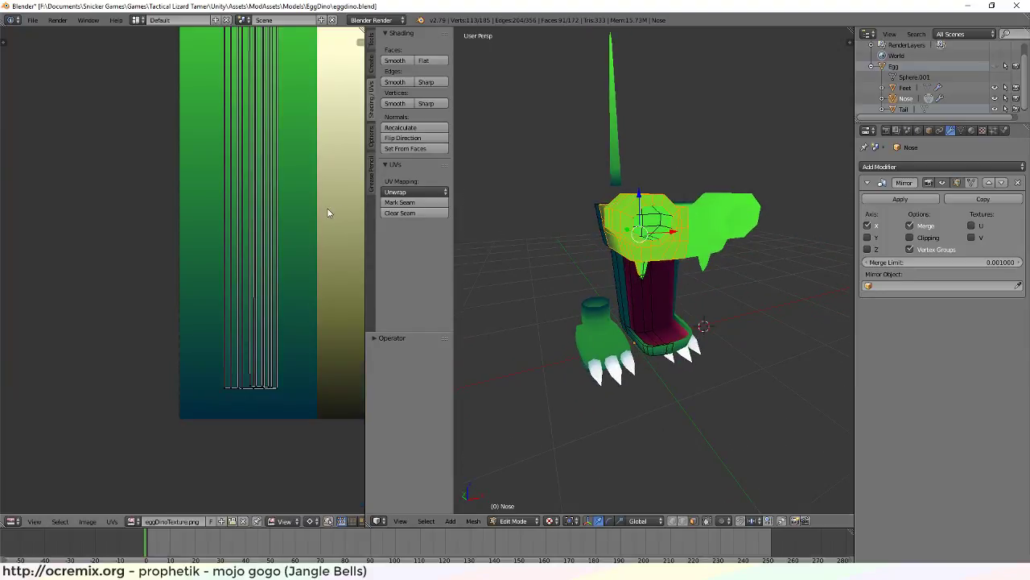
pyautogui.scroll(-5, 301, 206)
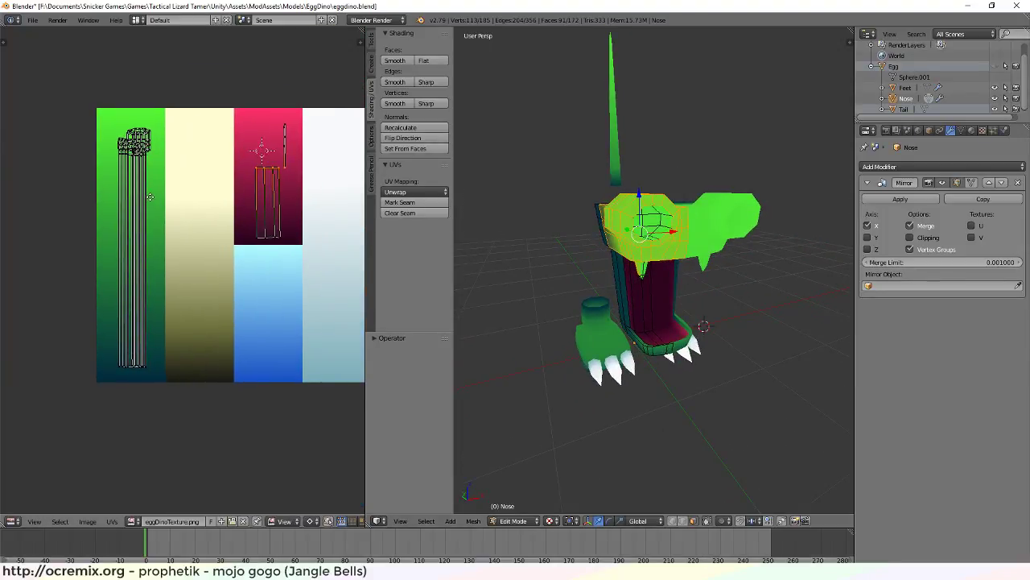
pyautogui.moveTo(536, 292); pyautogui.dragTo(639, 262, button='middle')
pyautogui.scroll(6, 677, 309)
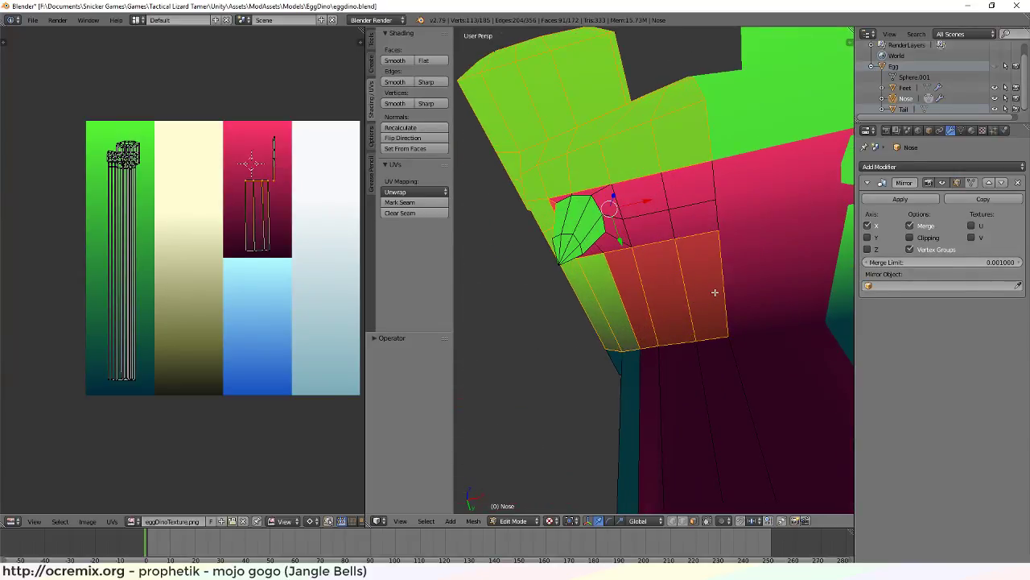
pyautogui.keyDown('shift'); pyautogui.rightClick(701, 287); pyautogui.keyUp('shift')
pyautogui.keyDown('shift'); pyautogui.rightClick(664, 295); pyautogui.keyUp('shift')
pyautogui.keyDown('shift'); pyautogui.rightClick(635, 300); pyautogui.keyUp('shift')
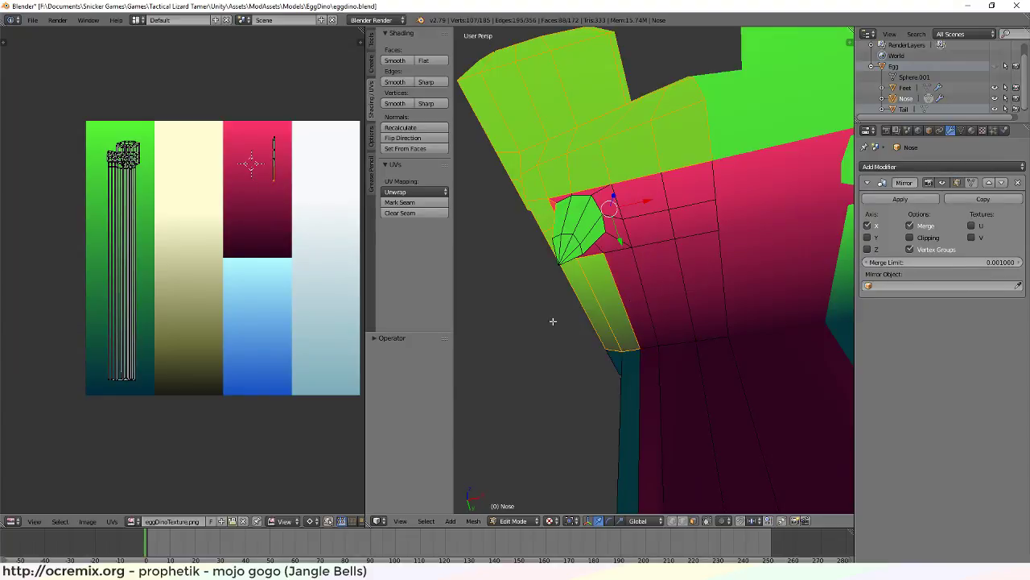
# Drop the faces near the nose horn from the selection and check the nose and neck
pyautogui.moveTo(476, 238); pyautogui.dragTo(685, 285, button='middle')
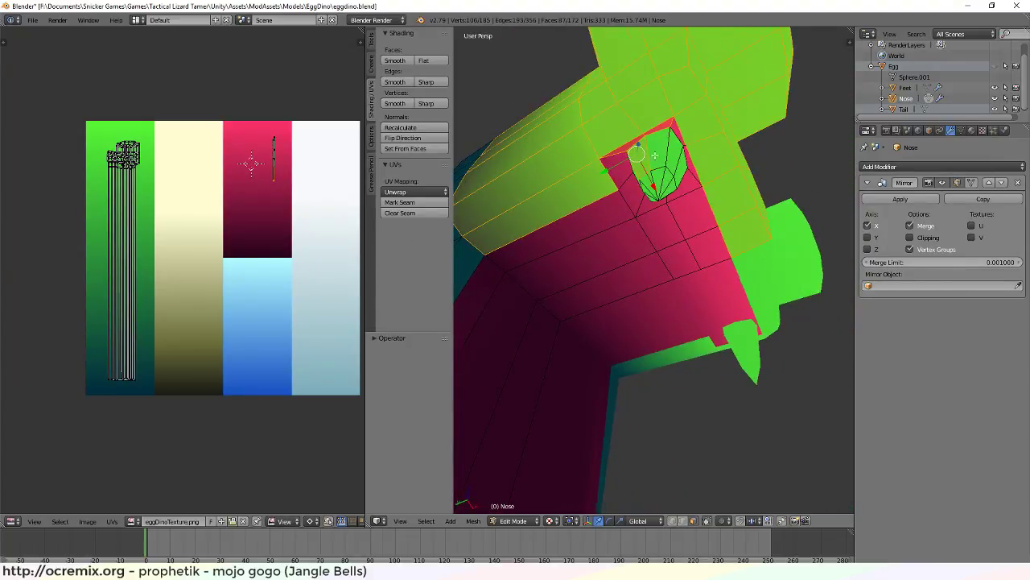
pyautogui.keyDown('shift'); pyautogui.rightClick(648, 164); pyautogui.keyUp('shift')
pyautogui.moveTo(625, 218); pyautogui.dragTo(656, 207, button='middle')
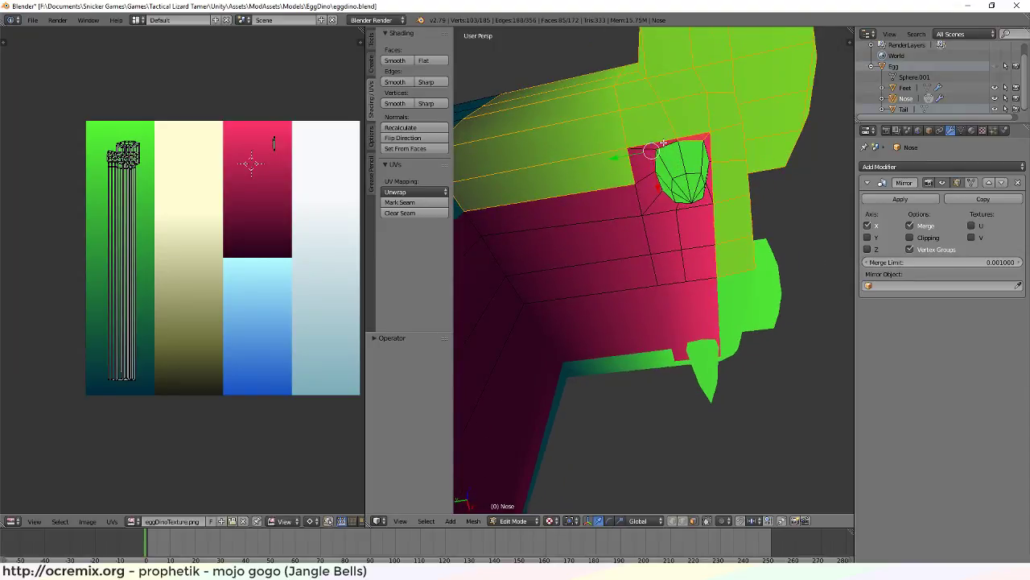
pyautogui.moveTo(723, 199); pyautogui.dragTo(644, 237, button='middle')
pyautogui.scroll(-4, 668, 267)
pyautogui.scroll(-1, 659, 266)
pyautogui.scroll(3, 648, 242)
pyautogui.scroll(3, 645, 238)
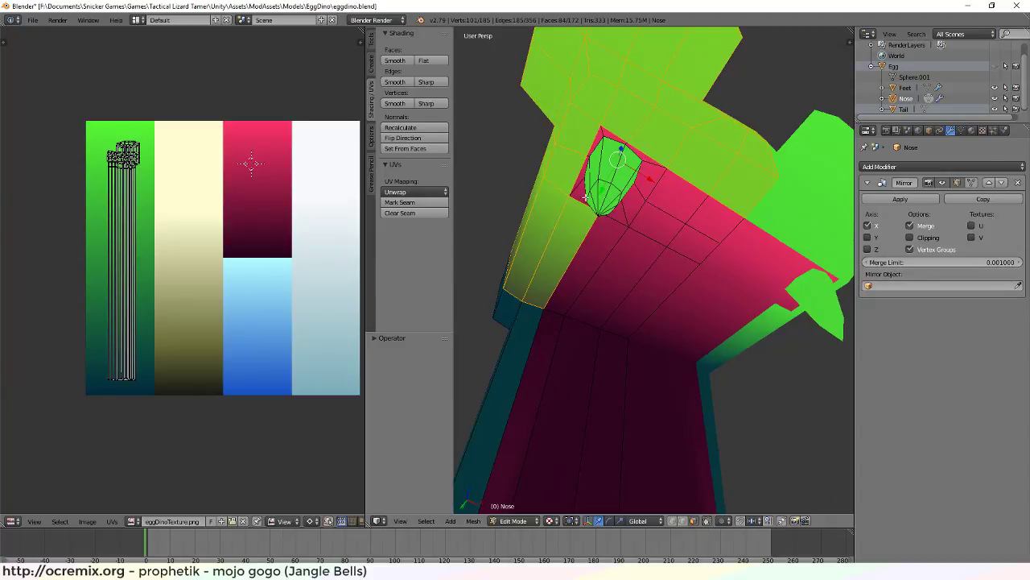
pyautogui.moveTo(585, 198); pyautogui.dragTo(635, 175, button='middle')
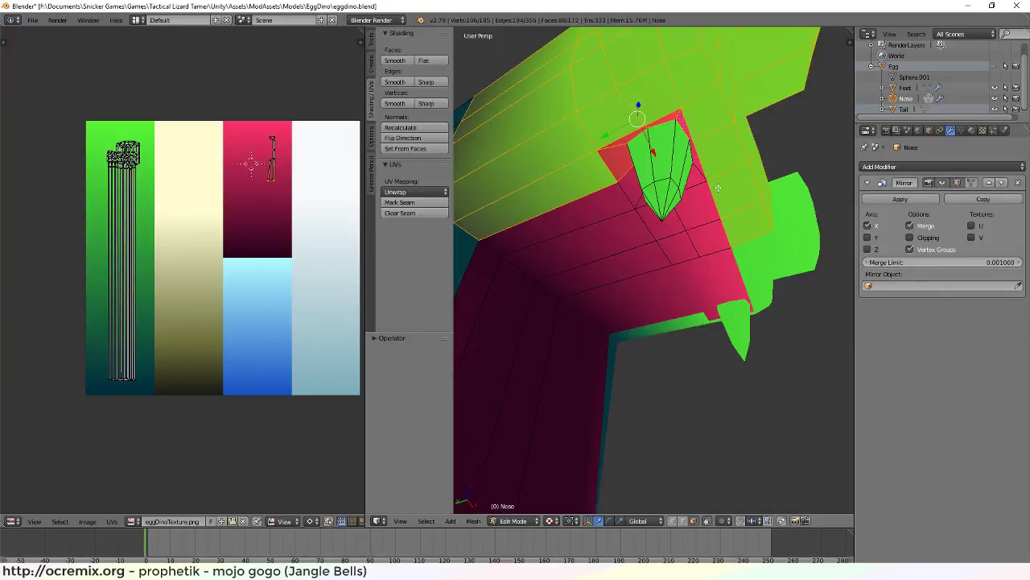
pyautogui.moveTo(700, 157); pyautogui.dragTo(743, 217, button='middle')
pyautogui.scroll(-5, 552, 180)
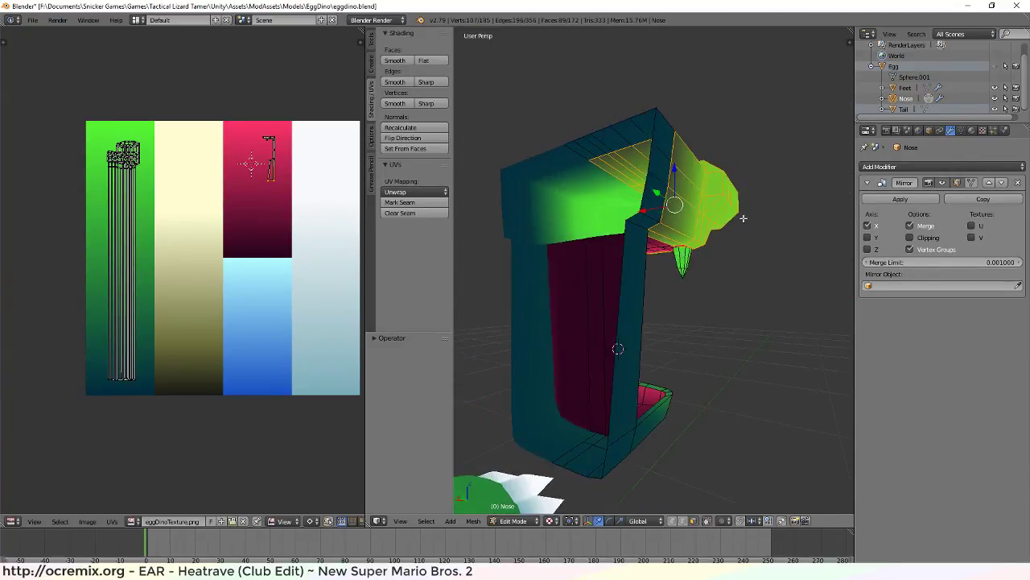
# Add three small head faces and a snout side face to the selection
pyautogui.scroll(2, 647, 214)
pyautogui.keyDown('shift'); pyautogui.rightClick(644, 201); pyautogui.keyUp('shift')
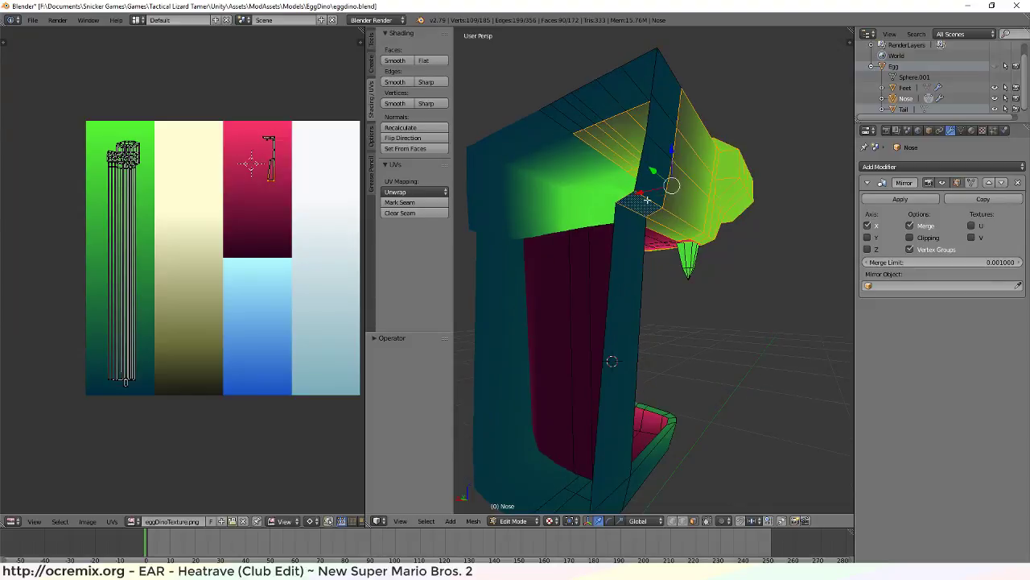
pyautogui.keyDown('shift'); pyautogui.rightClick(649, 149); pyautogui.keyUp('shift')
pyautogui.keyDown('shift'); pyautogui.rightClick(657, 117); pyautogui.keyUp('shift')
pyautogui.moveTo(698, 93); pyautogui.dragTo(643, 150, button='middle')
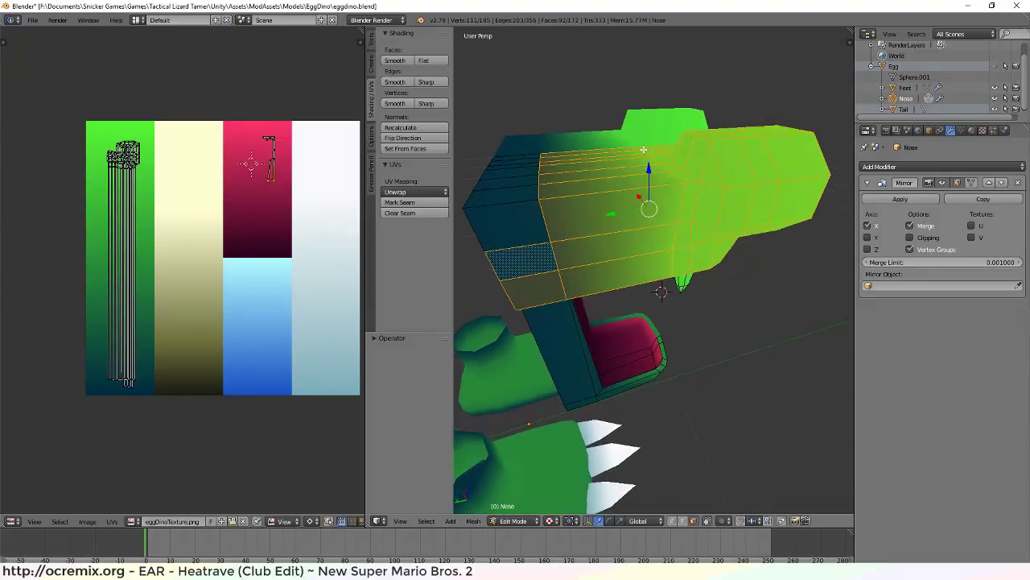
pyautogui.keyDown('shift'); pyautogui.rightClick(512, 216); pyautogui.keyUp('shift')
# Add the bottom-row snout faces plus one more snout face to the selection
pyautogui.moveTo(512, 215); pyautogui.dragTo(650, 290, button='middle')
pyautogui.keyDown('shift'); pyautogui.rightClick(748, 411); pyautogui.keyUp('shift')
pyautogui.keyDown('shift'); pyautogui.rightClick(702, 416); pyautogui.keyUp('shift')
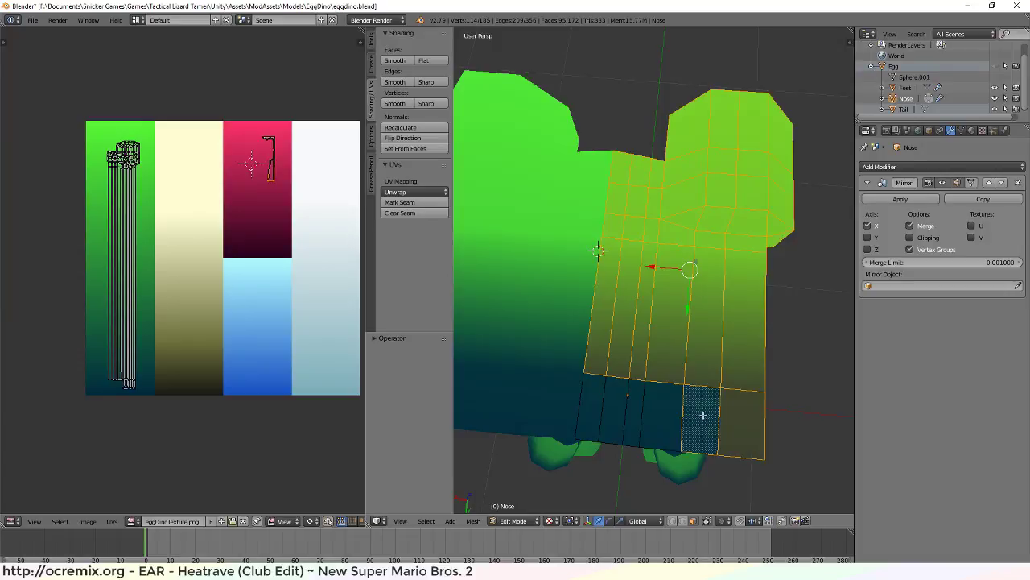
pyautogui.keyDown('shift'); pyautogui.rightClick(652, 424); pyautogui.keyUp('shift')
pyautogui.keyDown('shift'); pyautogui.rightClick(633, 422); pyautogui.keyUp('shift')
pyautogui.keyDown('shift'); pyautogui.rightClick(611, 419); pyautogui.keyUp('shift')
pyautogui.keyDown('shift'); pyautogui.rightClick(580, 414); pyautogui.keyUp('shift')
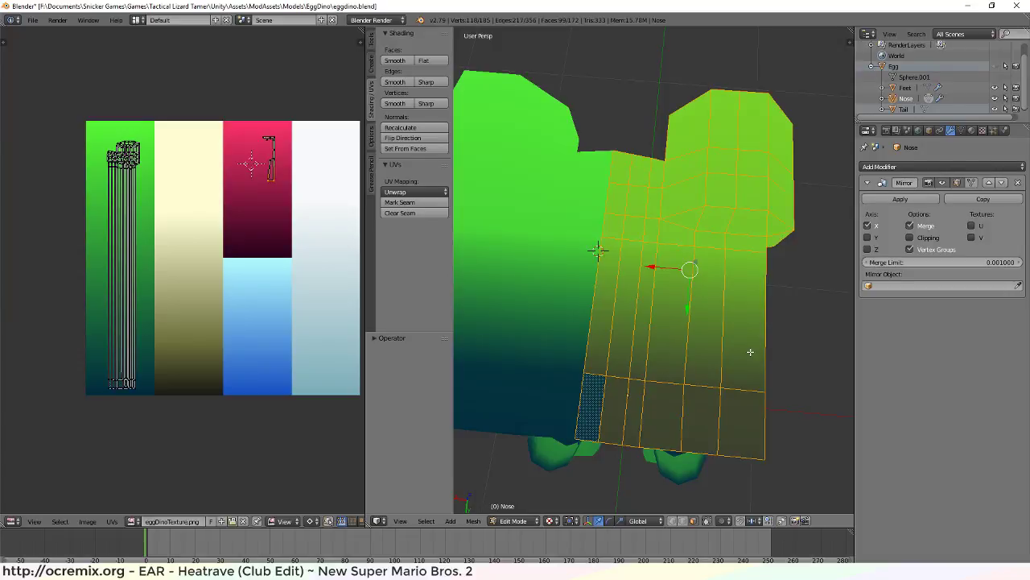
pyautogui.moveTo(580, 413); pyautogui.dragTo(557, 271, button='middle')
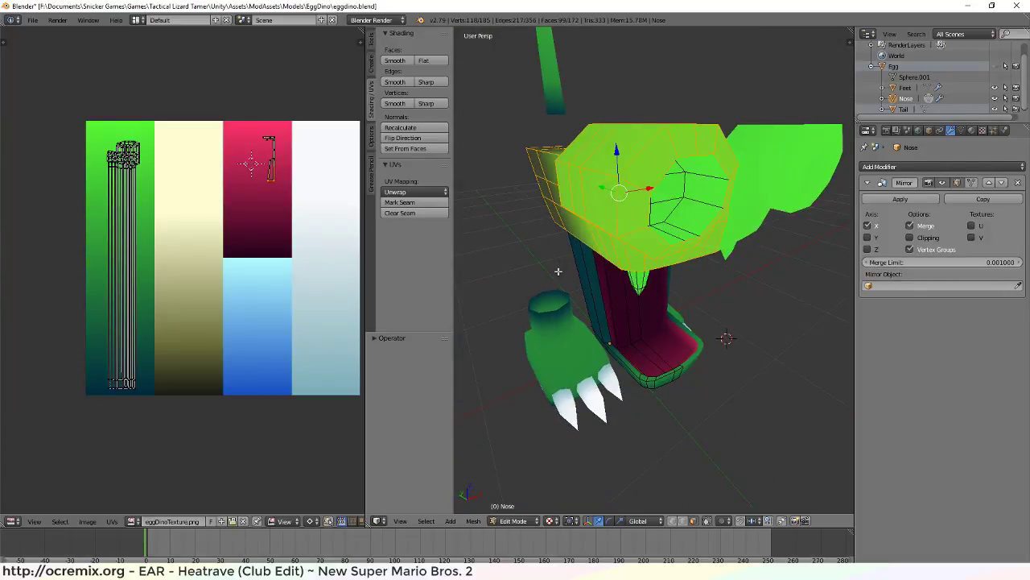
# Snap to a straight front view, then top-down view, and zoom out
pyautogui.press('KP_1')
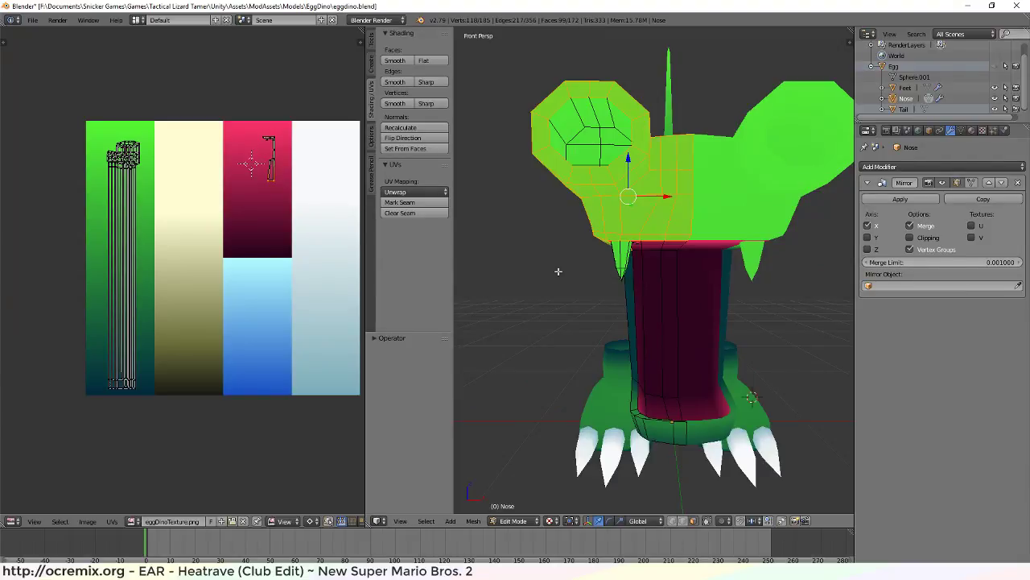
pyautogui.press('KP_7')
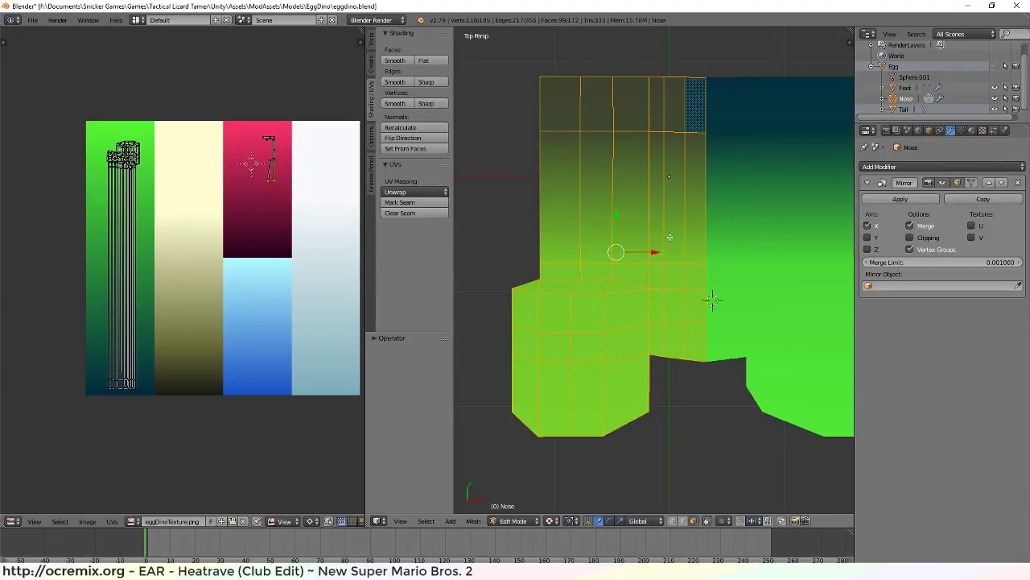
pyautogui.scroll(-2, 712, 300)
pyautogui.scroll(-3, 673, 231)
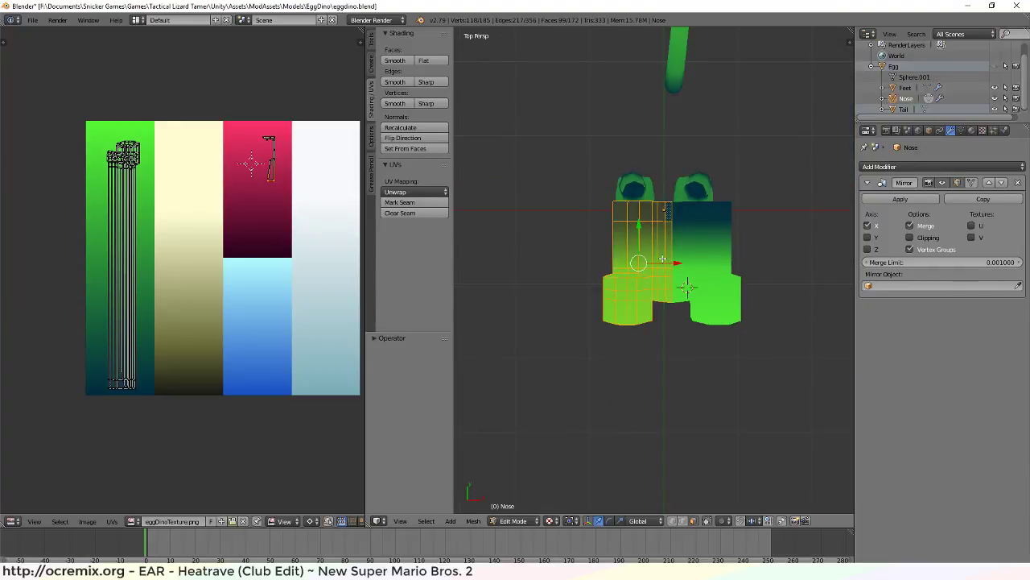
# Re-project the snout UVs with Project From View, undoing a stray move
pyautogui.press('u')
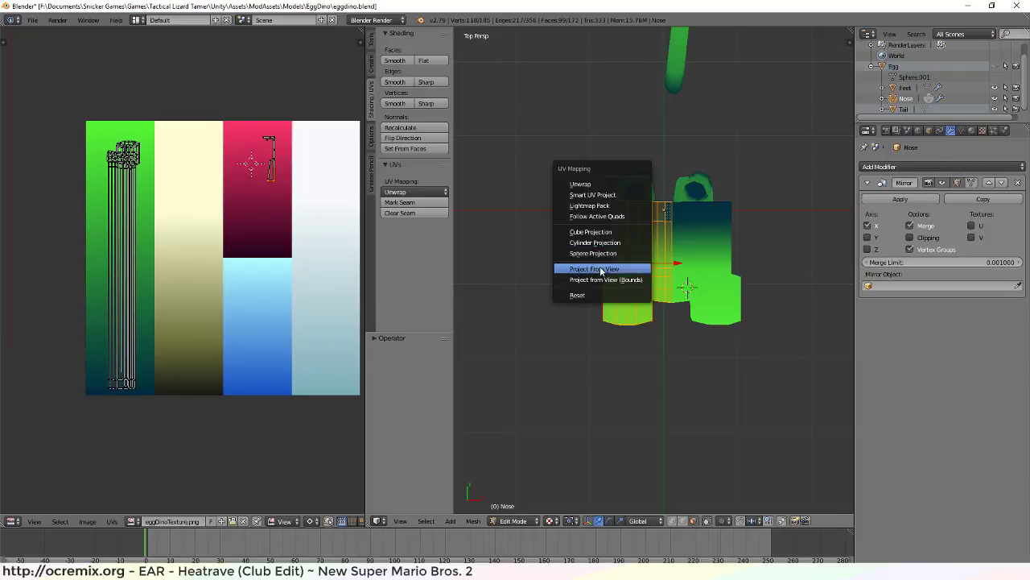
pyautogui.click(600, 270)
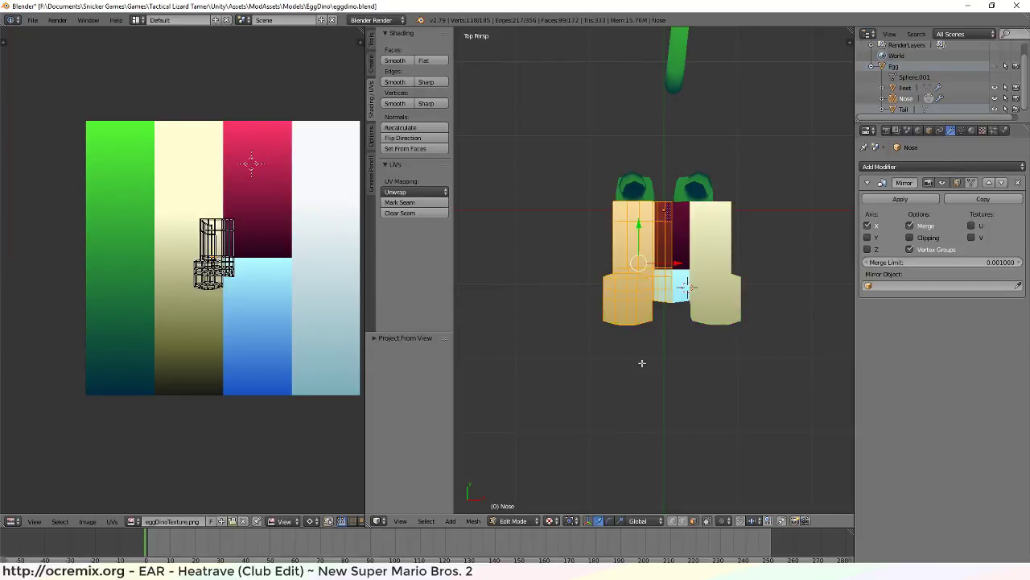
pyautogui.moveTo(642, 363); pyautogui.dragTo(656, 274, button='middle')
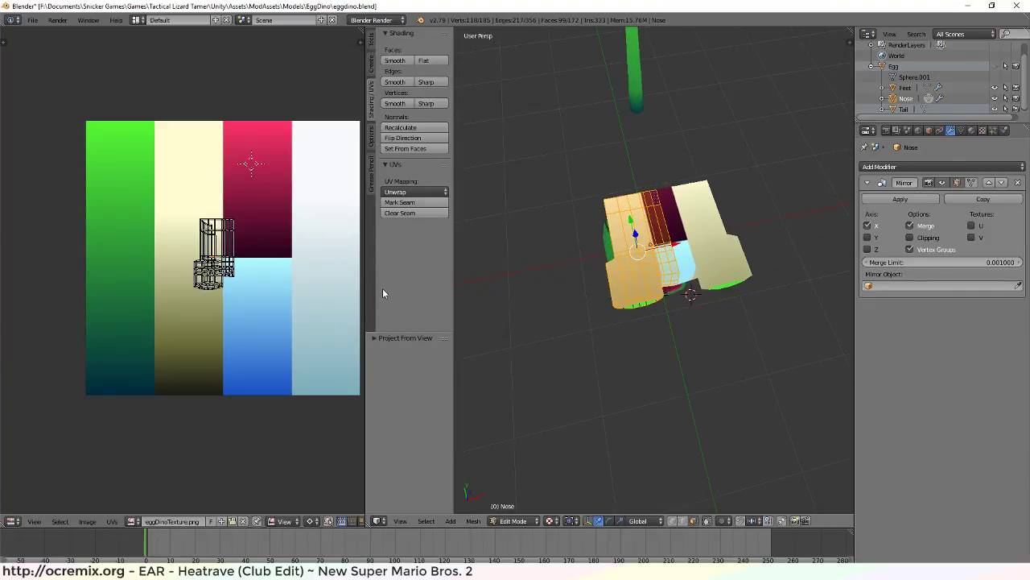
pyautogui.press('g')
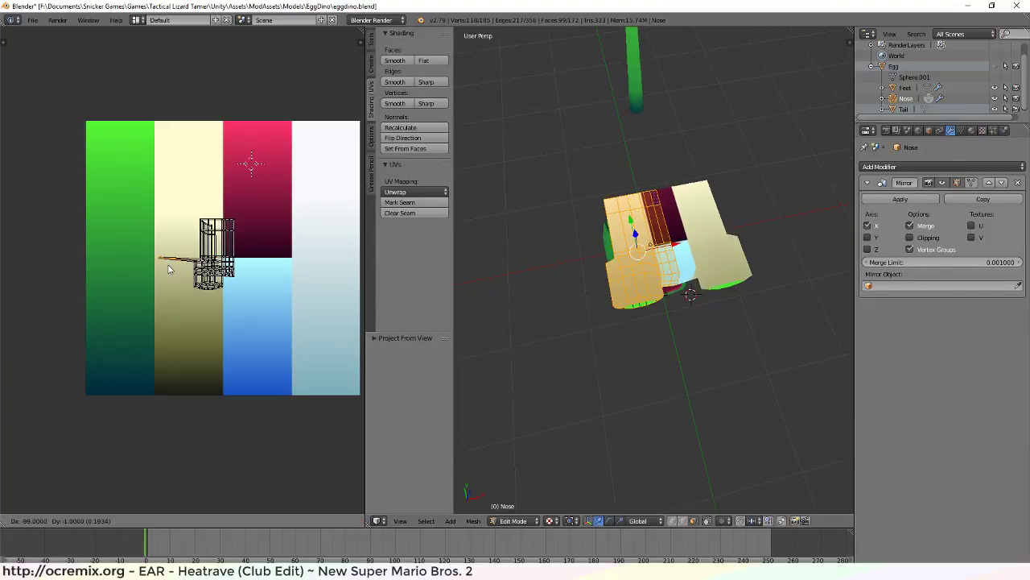
pyautogui.click(168, 269)
pyautogui.hotkey('ctrl', 'z')
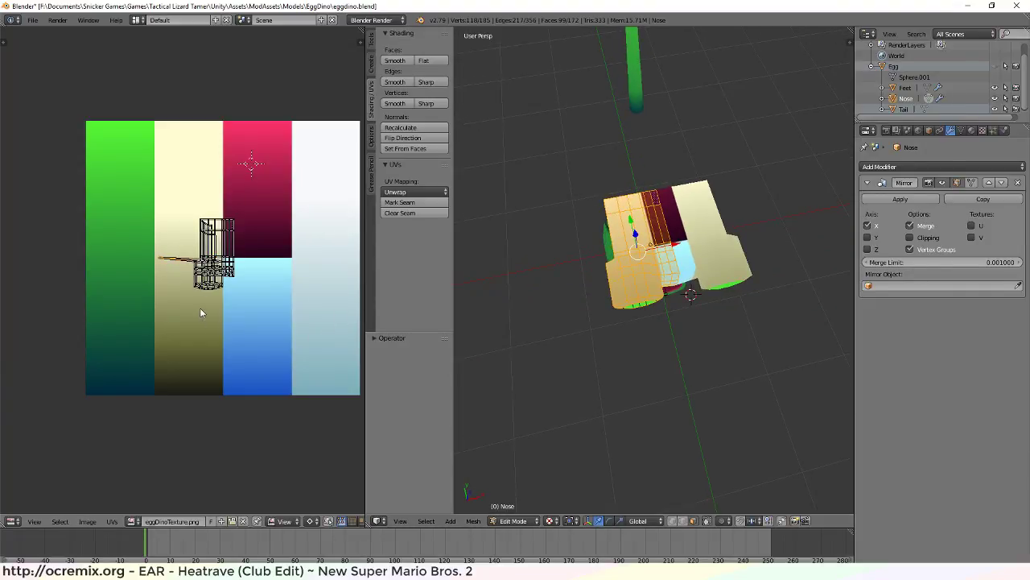
# Select all snout UVs and try placing them in the green column, then undo
pyautogui.press('a')
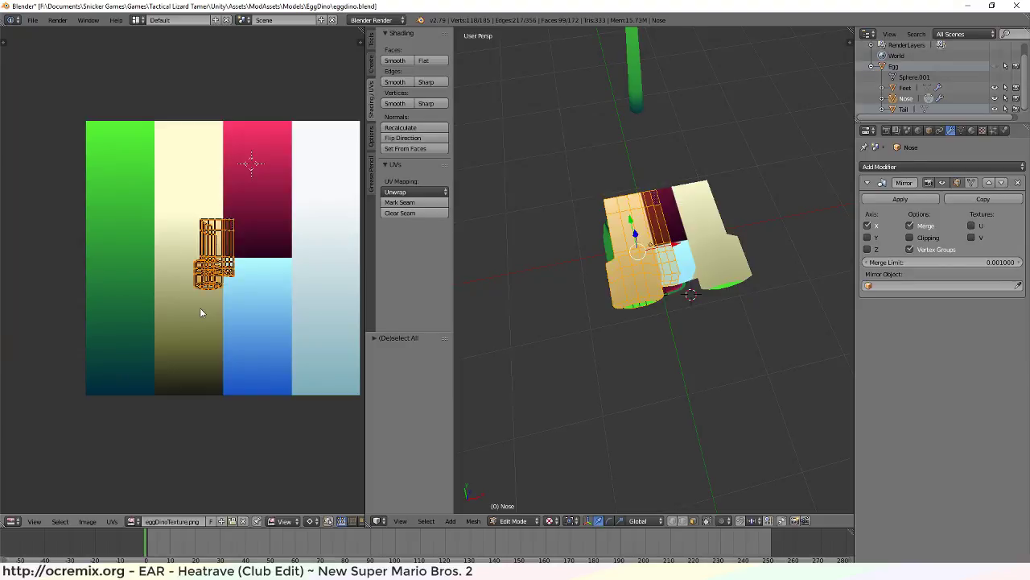
pyautogui.press('g')
pyautogui.click(161, 253)
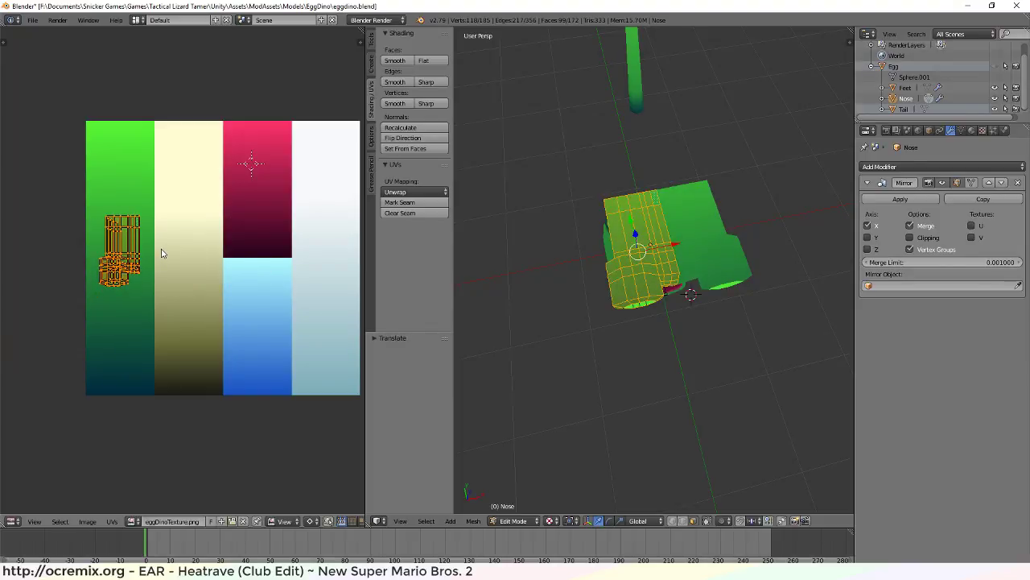
pyautogui.press('r')
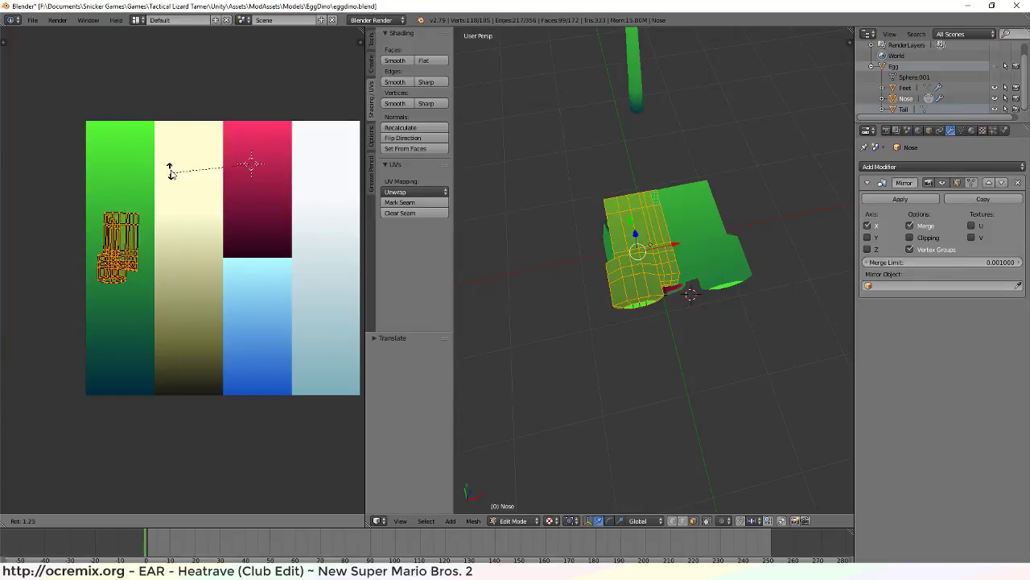
pyautogui.press('Escape')
pyautogui.hotkey('ctrl', 'z')
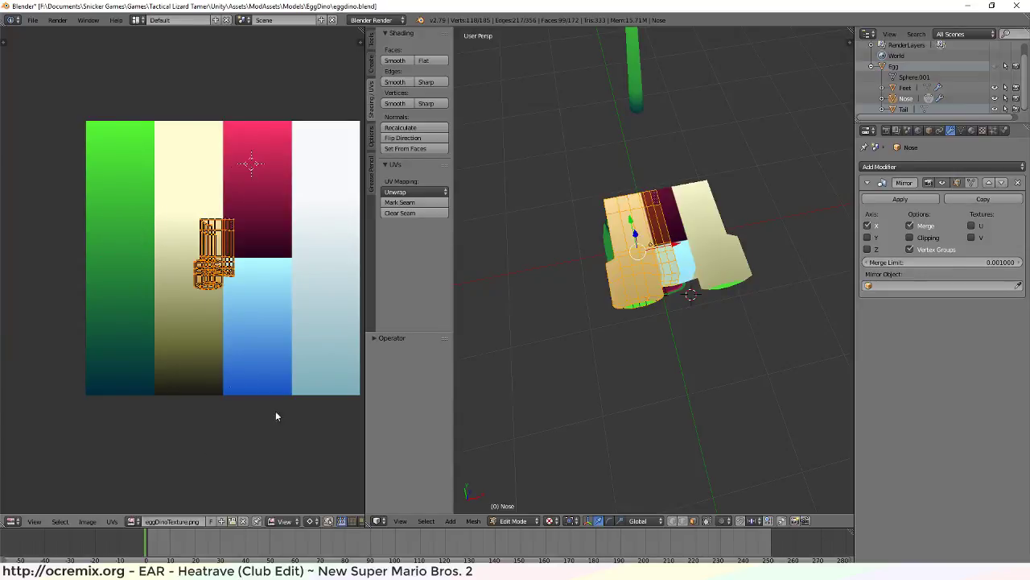
# Change the pivot point, move the UV island into the green column and rotate it upright
pyautogui.click(313, 521)
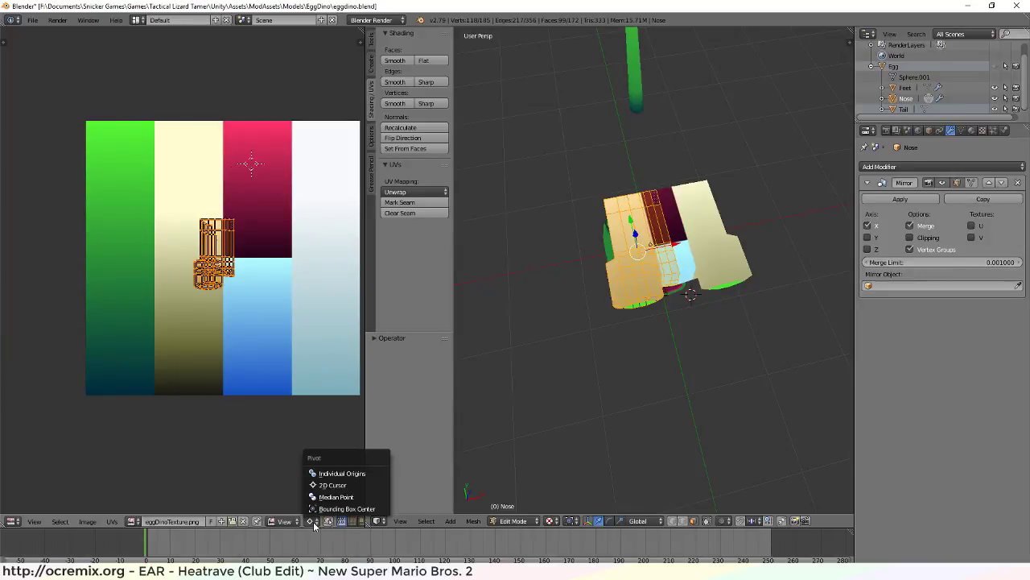
pyautogui.click(350, 499)
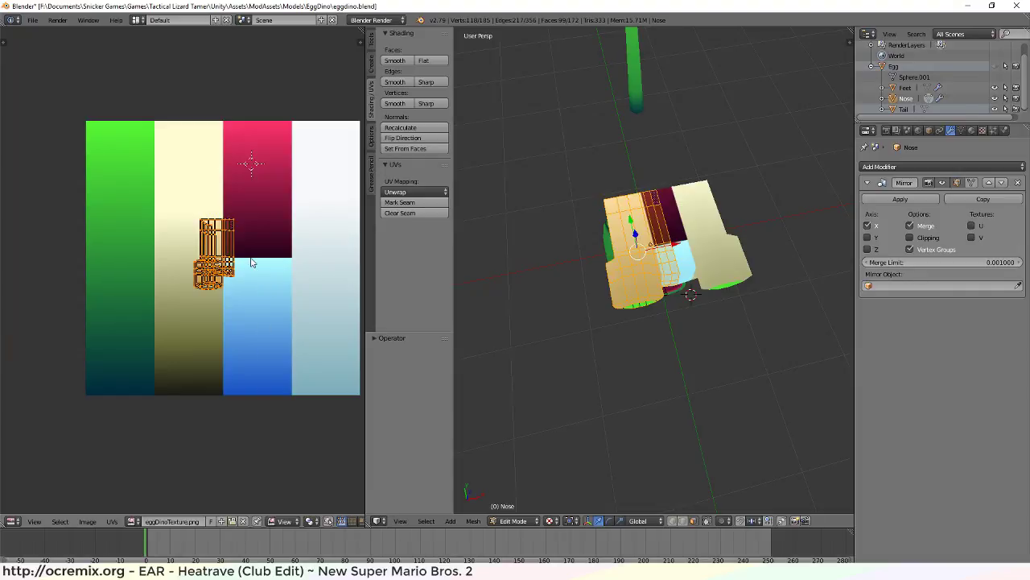
pyautogui.press('g')
pyautogui.click(138, 289)
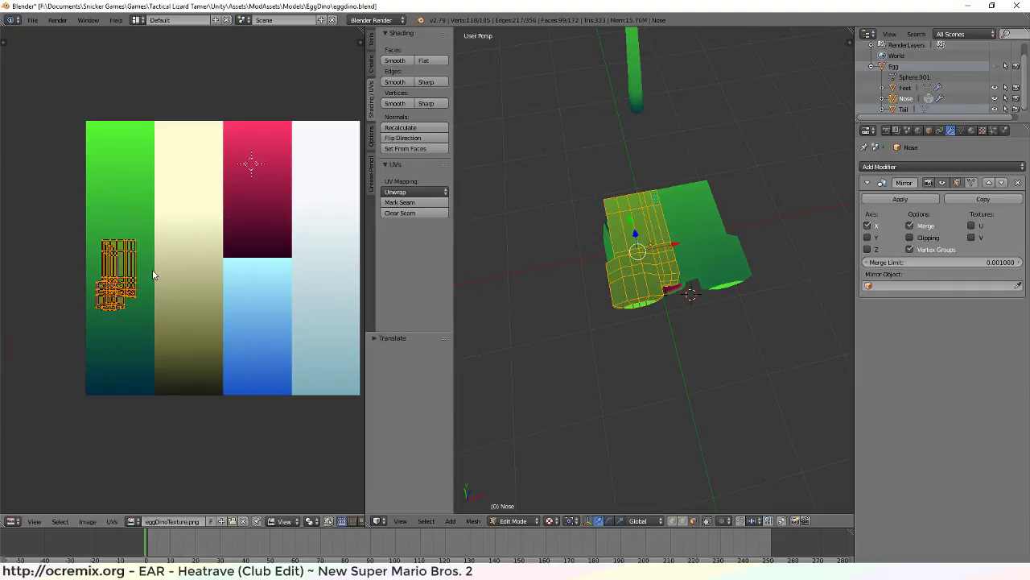
pyautogui.press('r')
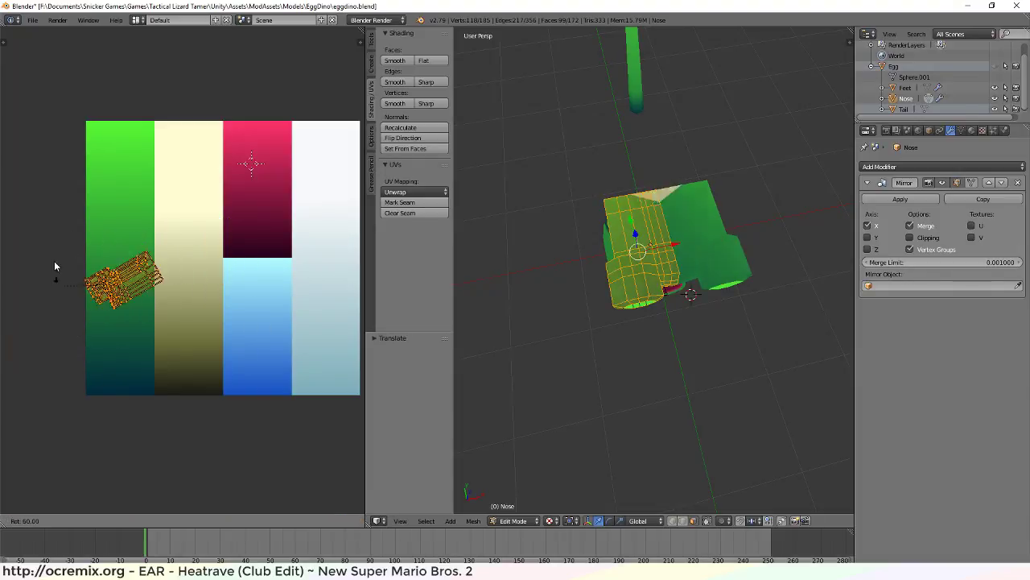
pyautogui.click(134, 245)
# Put the island at the green strip's top, pivot on the 2D cursor, and stretch it vertically
pyautogui.press('g')
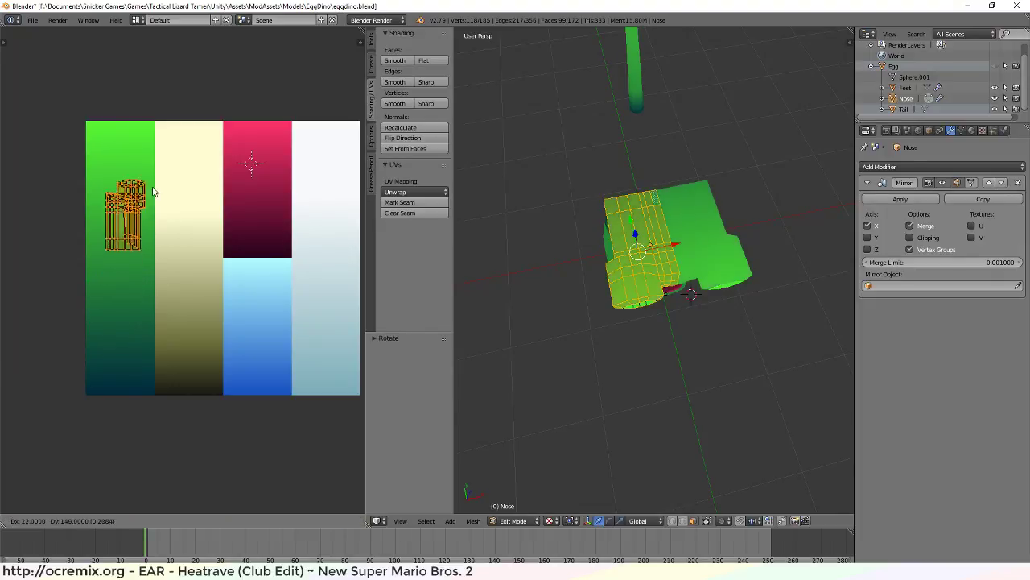
pyautogui.click(147, 157)
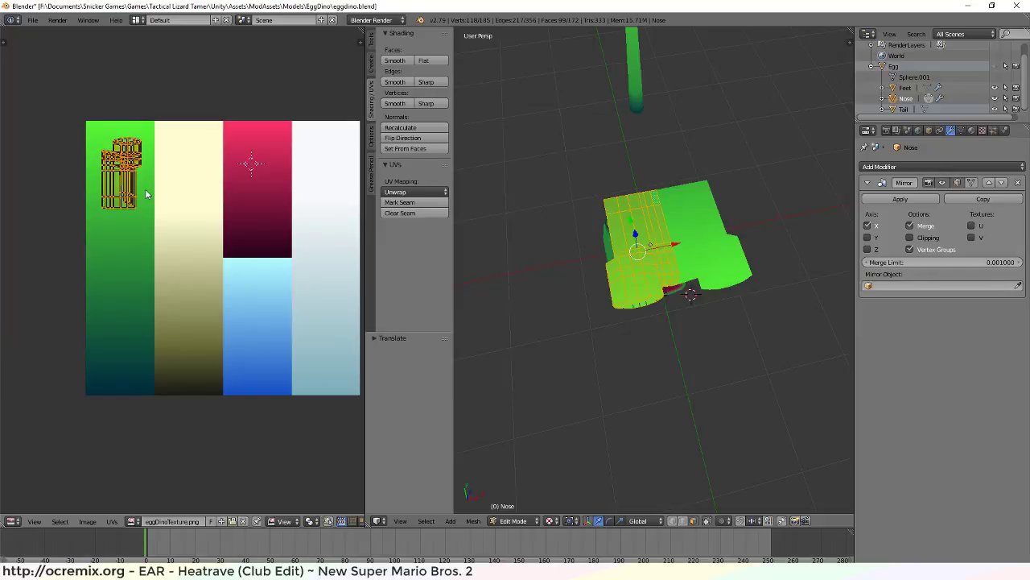
pyautogui.click(123, 145)
pyautogui.click(310, 521)
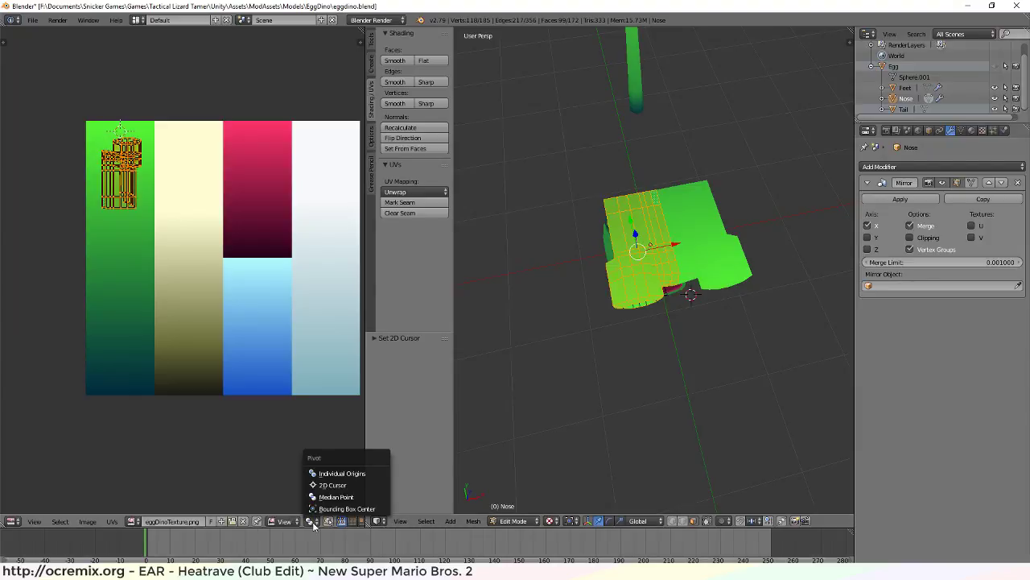
pyautogui.click(333, 484)
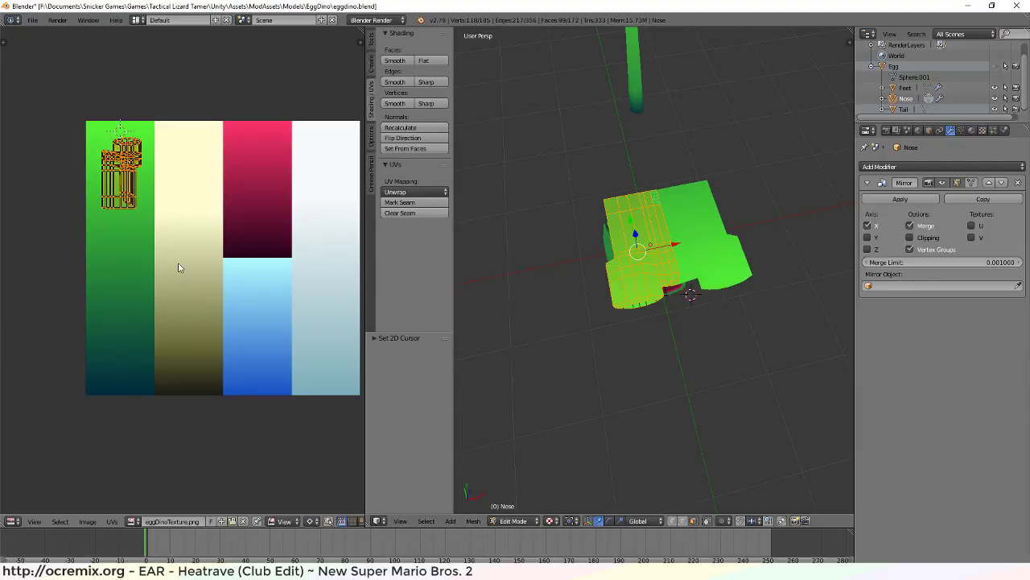
pyautogui.press('s')
pyautogui.press('y')
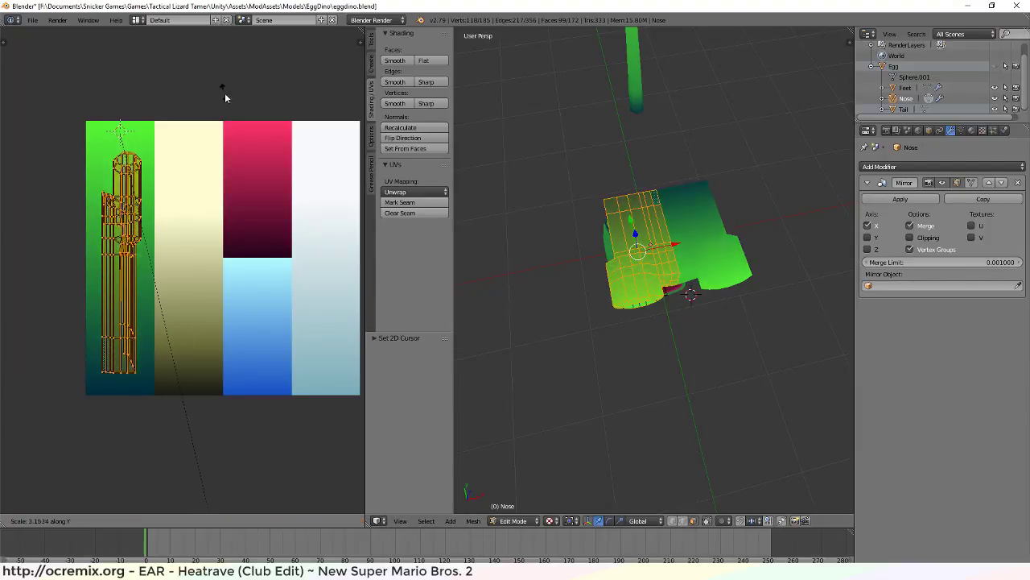
pyautogui.click(233, 122)
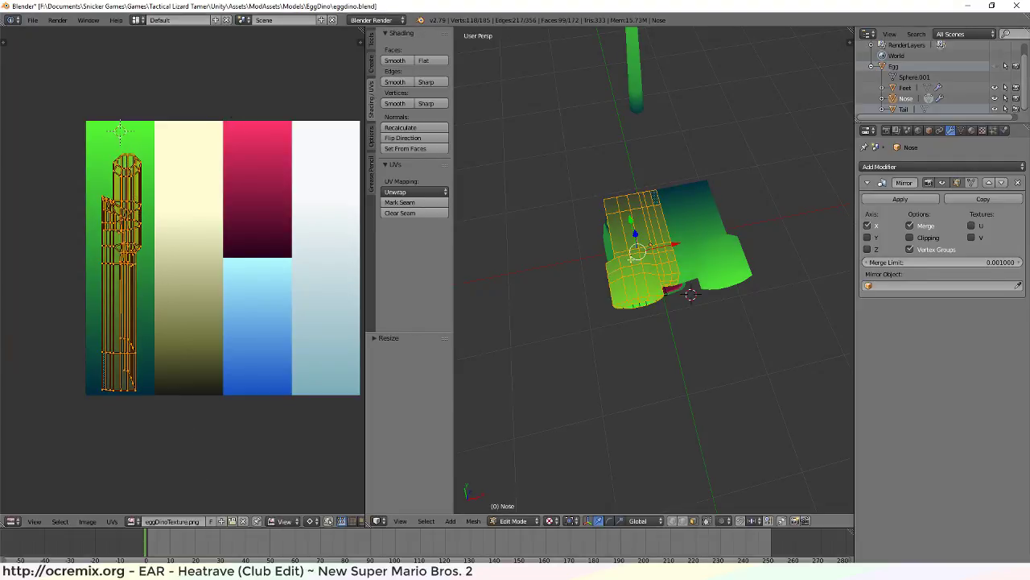
pyautogui.moveTo(627, 266); pyautogui.dragTo(587, 186, button='middle')
pyautogui.press('a')
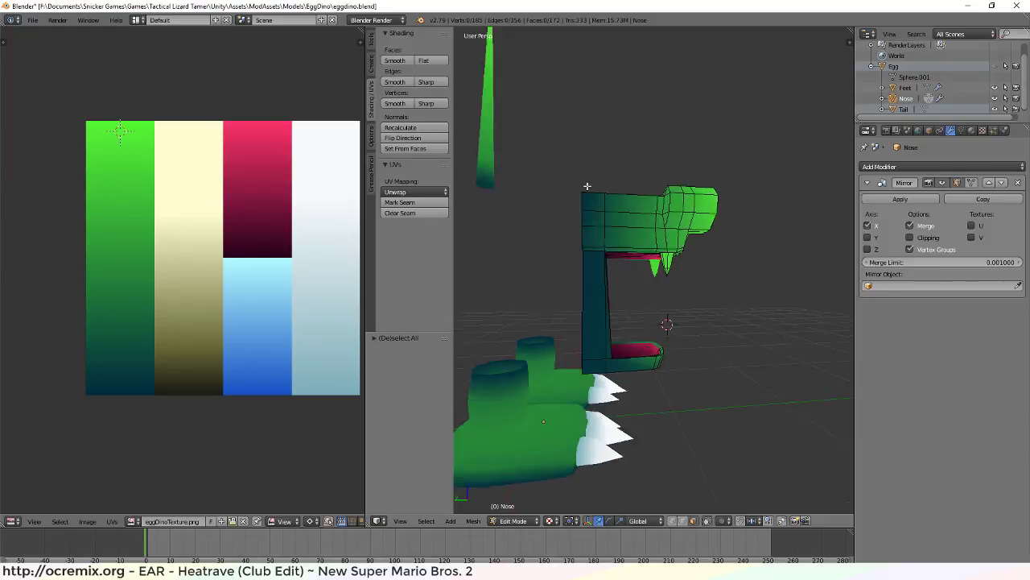
pyautogui.scroll(5, 615, 232)
pyautogui.moveTo(614, 233); pyautogui.dragTo(621, 175, button='middle')
pyautogui.scroll(-5, 620, 177)
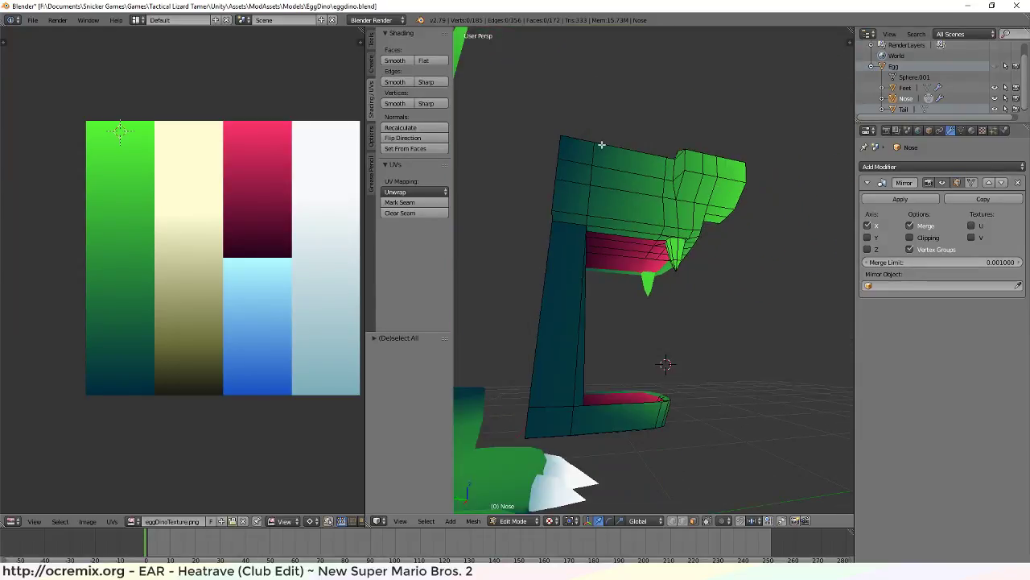
pyautogui.moveTo(610, 227); pyautogui.dragTo(576, 224, button='middle')
pyautogui.moveTo(628, 251); pyautogui.dragTo(560, 261, button='middle')
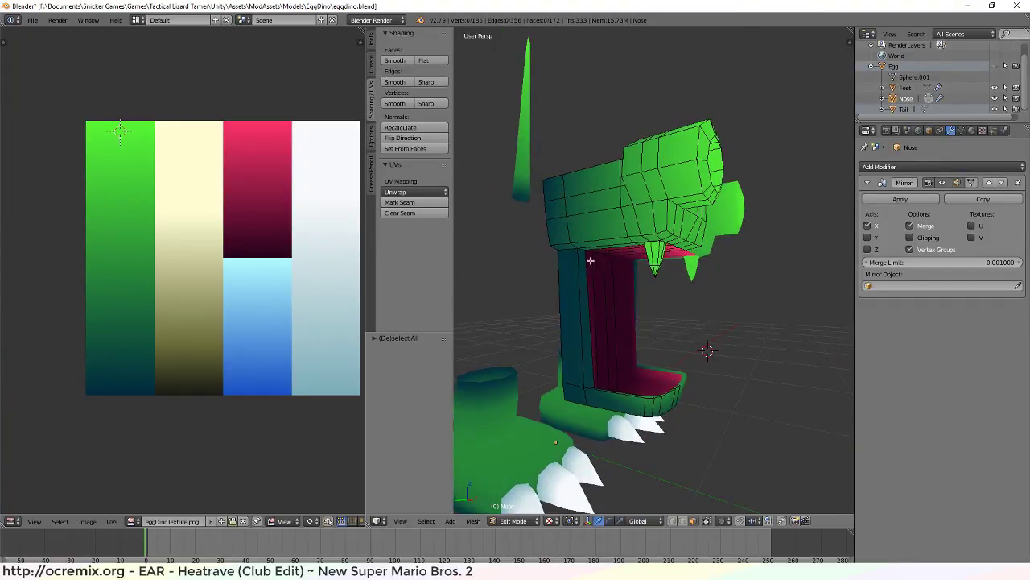
pyautogui.scroll(-4, 550, 231)
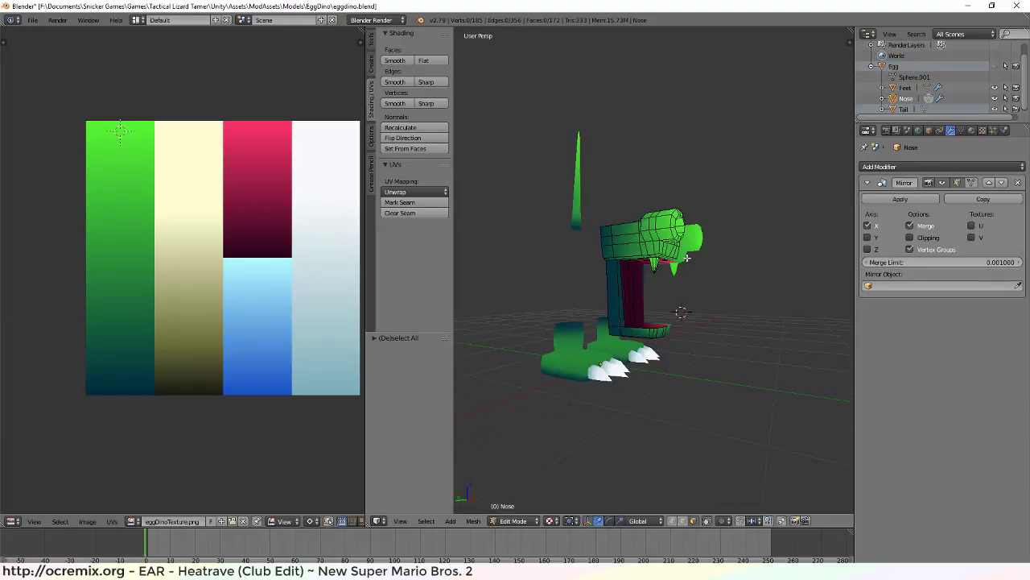
pyautogui.moveTo(559, 234); pyautogui.dragTo(623, 267, button='middle')
pyautogui.scroll(2, 590, 254)
pyautogui.scroll(3, 590, 254)
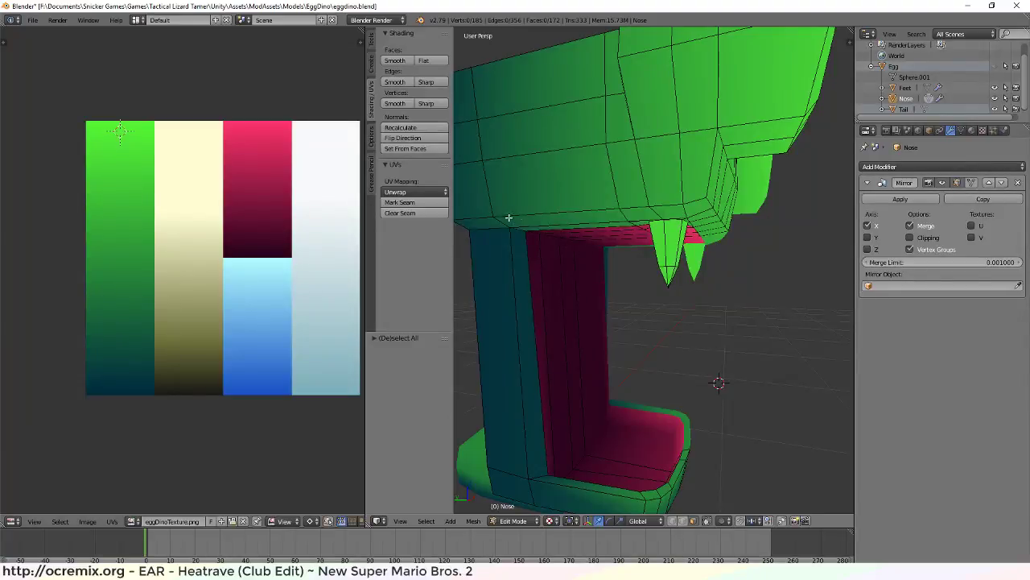
pyautogui.moveTo(553, 204); pyautogui.dragTo(583, 172, button='middle')
pyautogui.scroll(-6, 630, 222)
# Select the upper jaw with L and snap to the left side view (Ctrl+Numpad 3)
pyautogui.press('l')
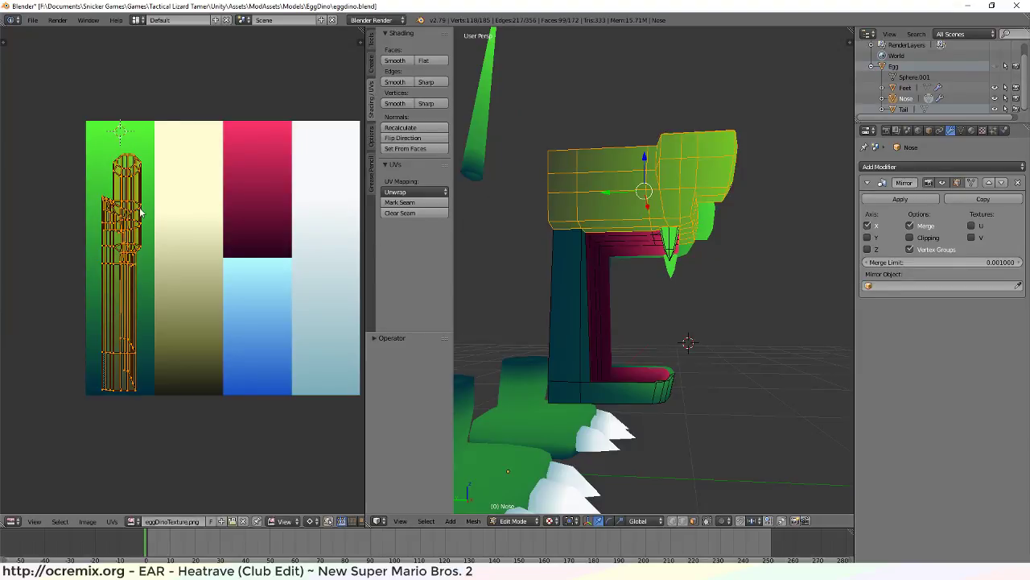
pyautogui.moveTo(684, 429); pyautogui.dragTo(703, 137, button='middle')
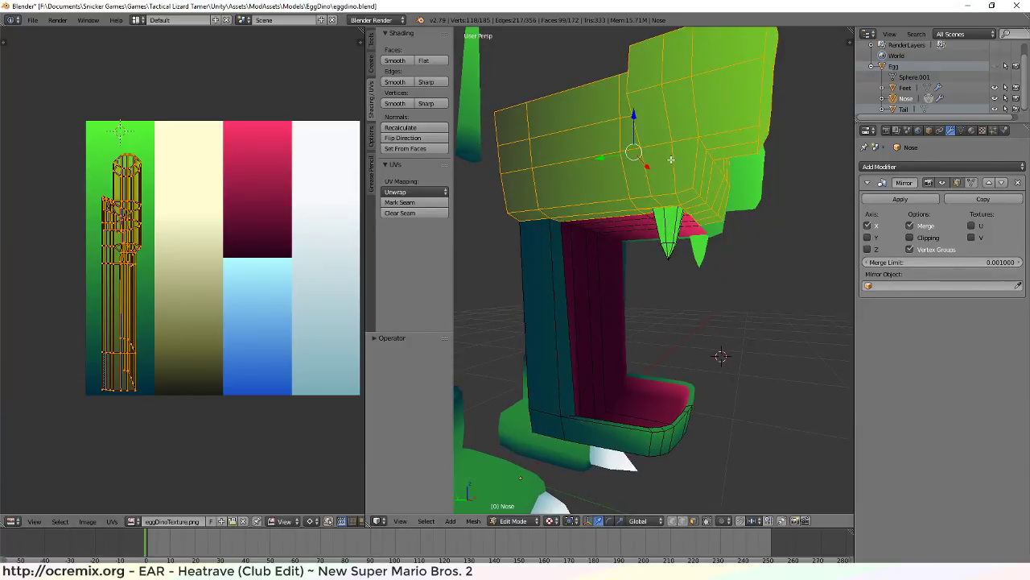
pyautogui.moveTo(614, 211); pyautogui.dragTo(594, 219, button='middle')
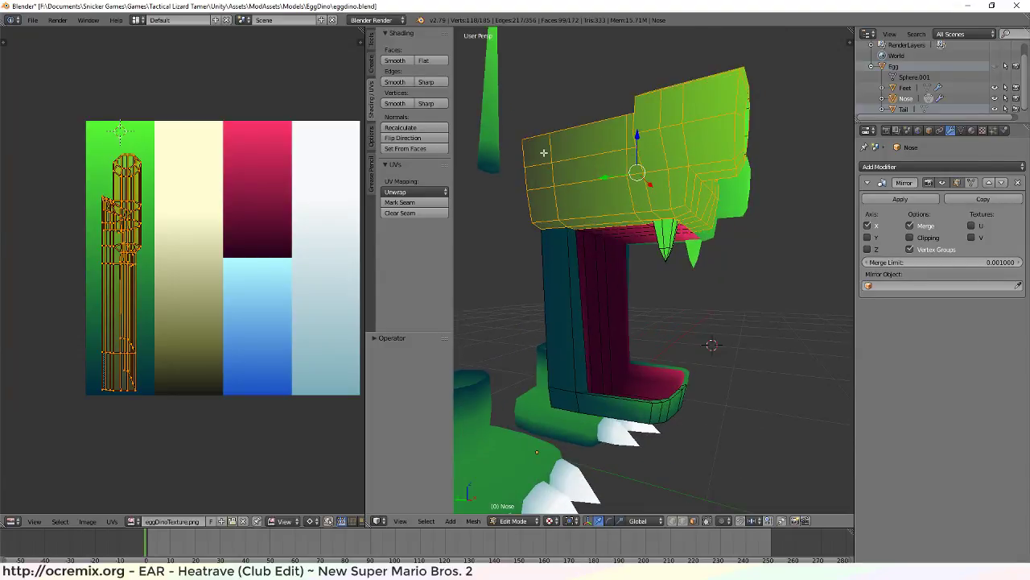
pyautogui.moveTo(543, 152); pyautogui.dragTo(620, 355, button='middle')
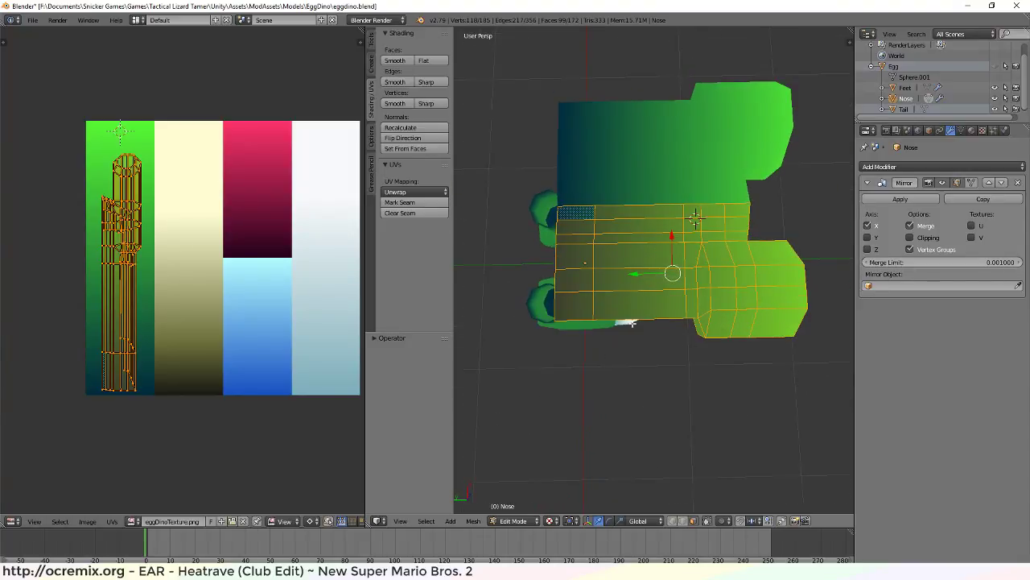
pyautogui.moveTo(725, 354); pyautogui.dragTo(728, 235, button='middle')
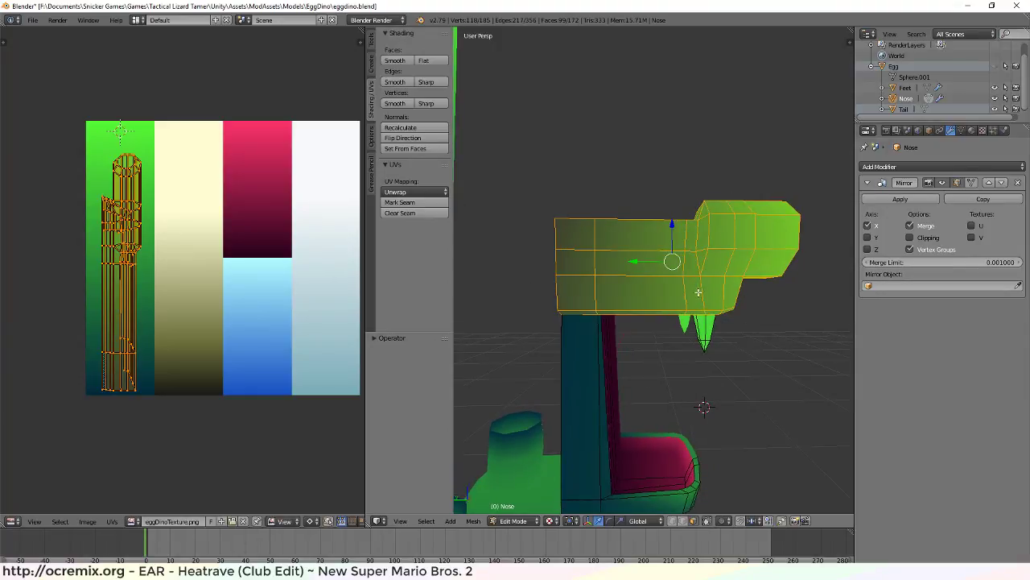
pyautogui.press('KP_1')
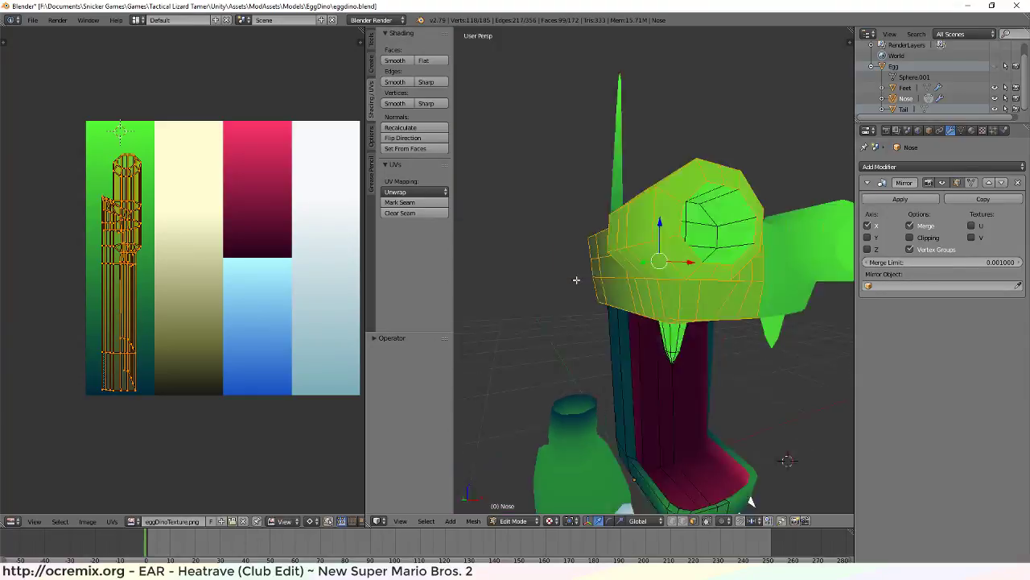
pyautogui.press('ctrl+KP_1')
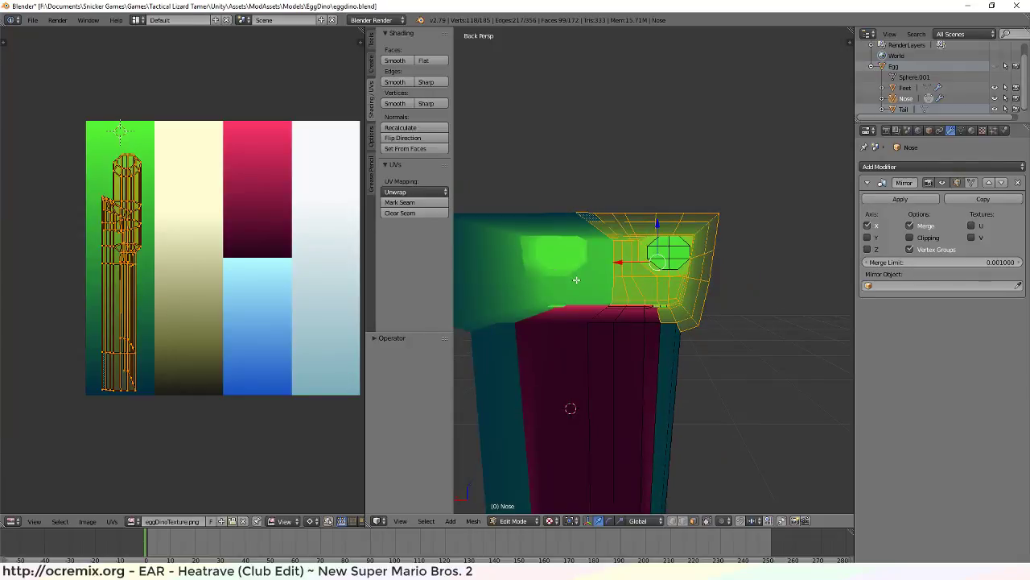
pyautogui.press('KP_3')
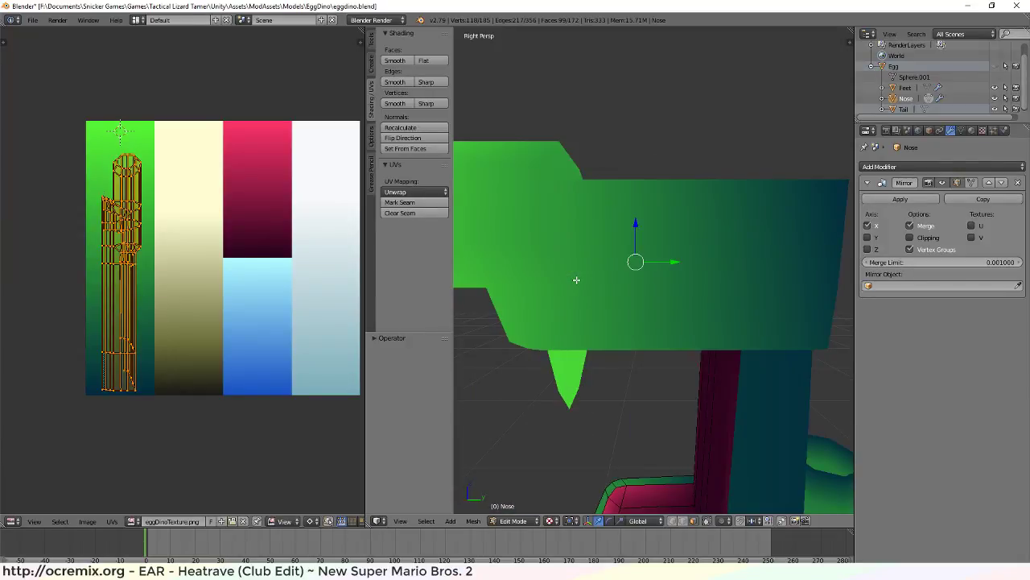
pyautogui.press('ctrl+KP_3')
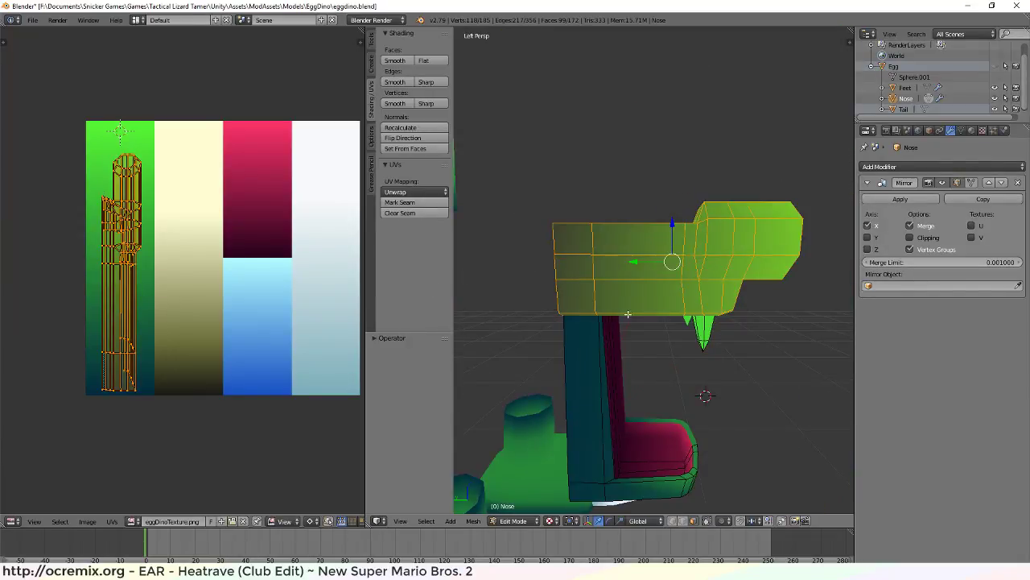
# Project the snout UVs from the side view, move the island left and rotate it upright around its median point
pyautogui.press('u')
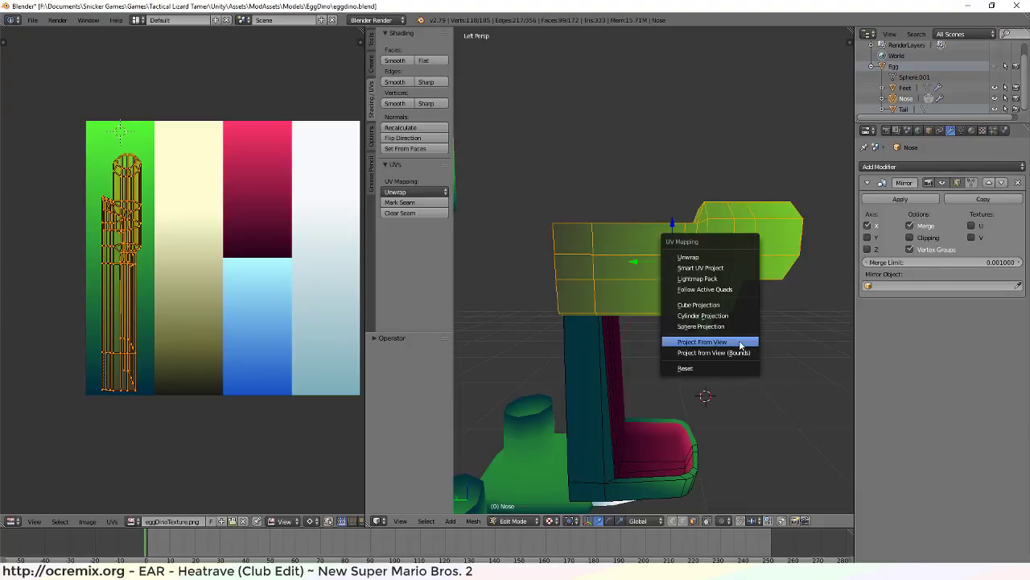
pyautogui.click(741, 341)
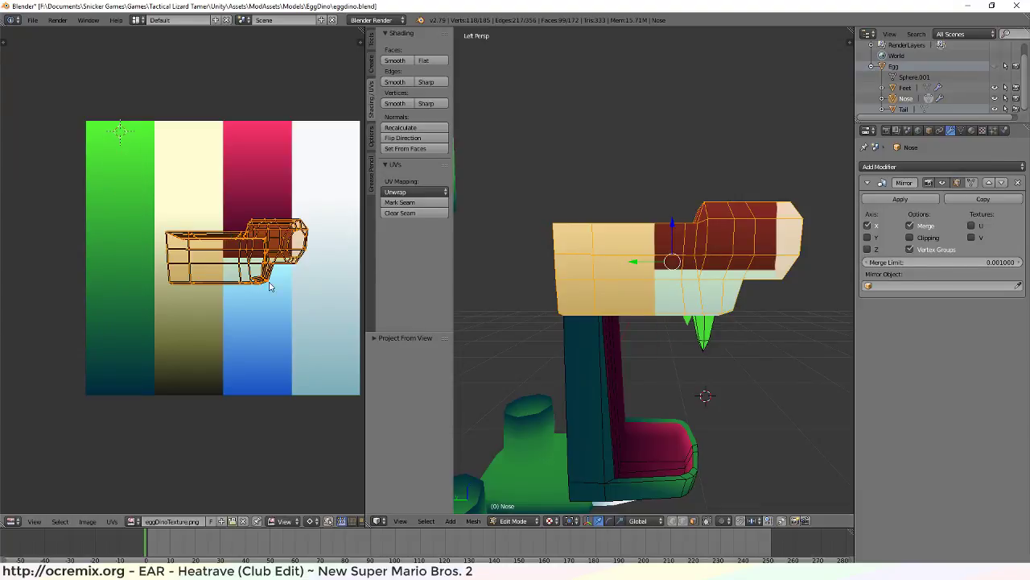
pyautogui.press('g')
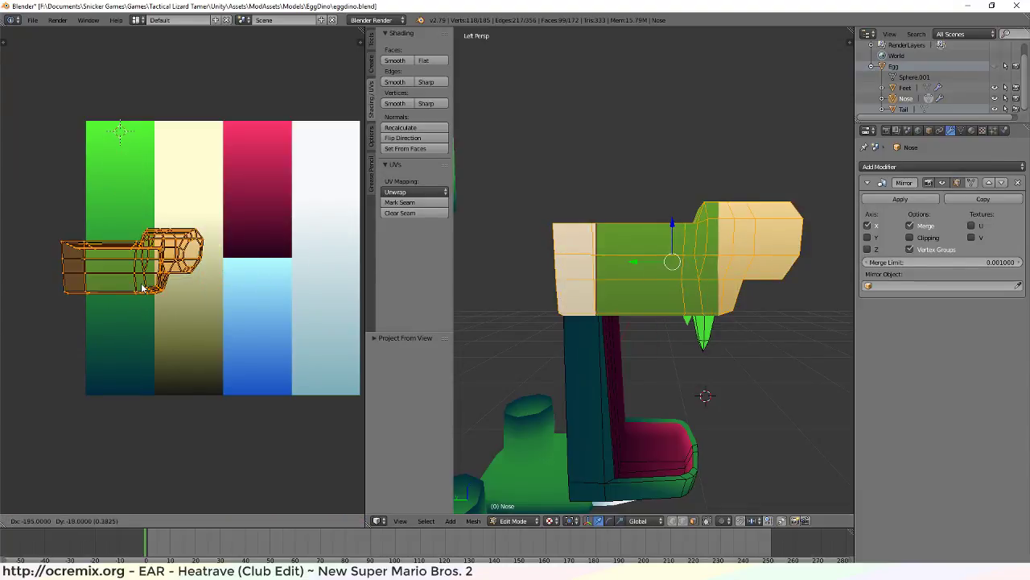
pyautogui.click(141, 288)
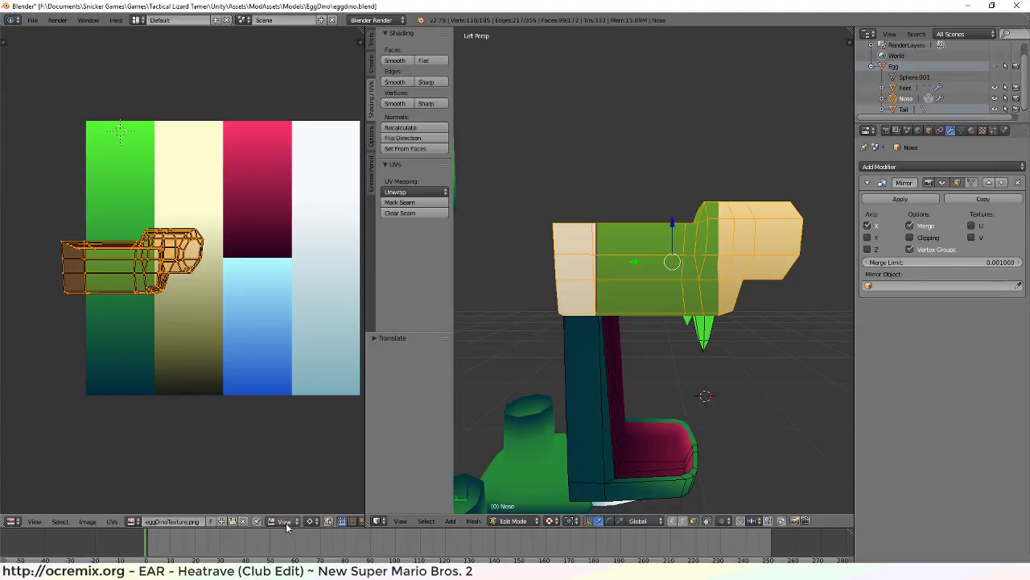
pyautogui.click(311, 521)
pyautogui.click(341, 497)
pyautogui.press('r')
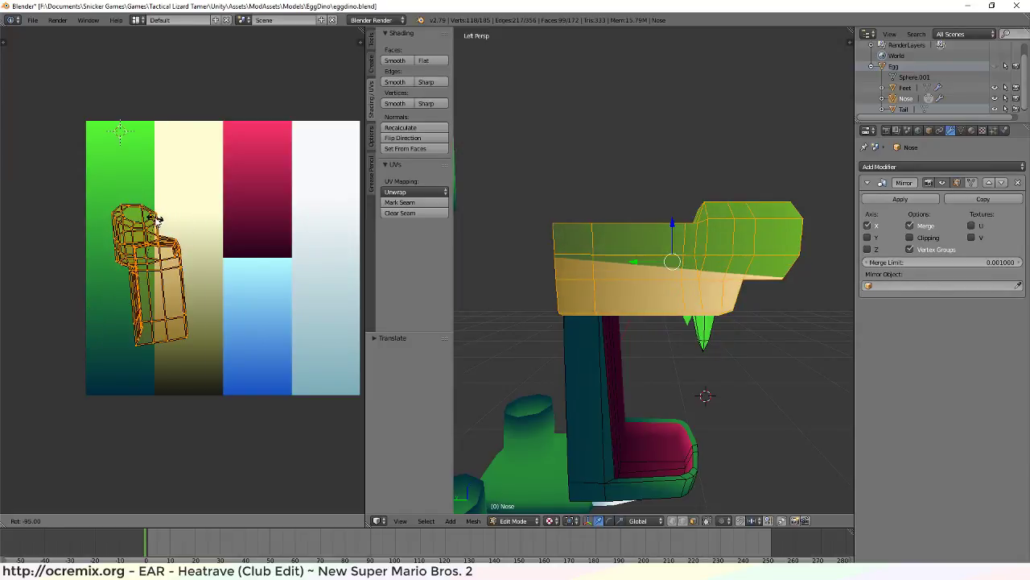
pyautogui.click(158, 227)
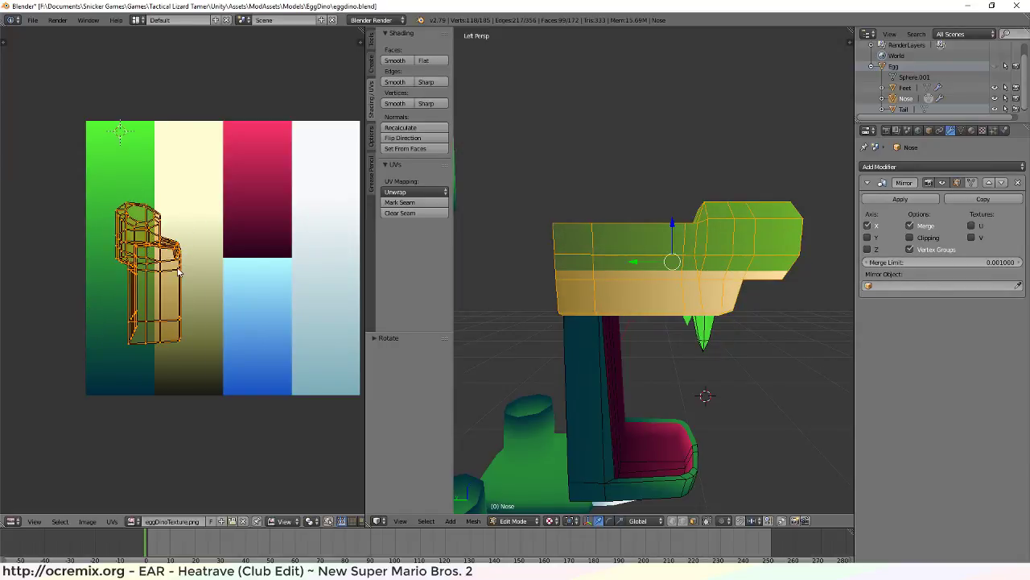
# Set the island at the top of the green column and narrow it horizontally
pyautogui.press('g')
pyautogui.click(138, 194)
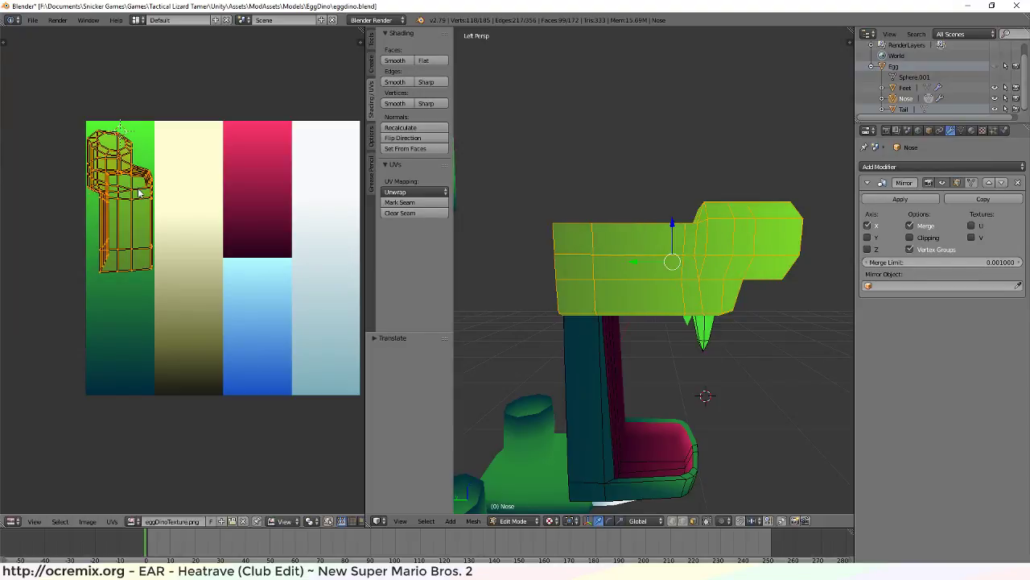
pyautogui.press('s')
pyautogui.press('x')
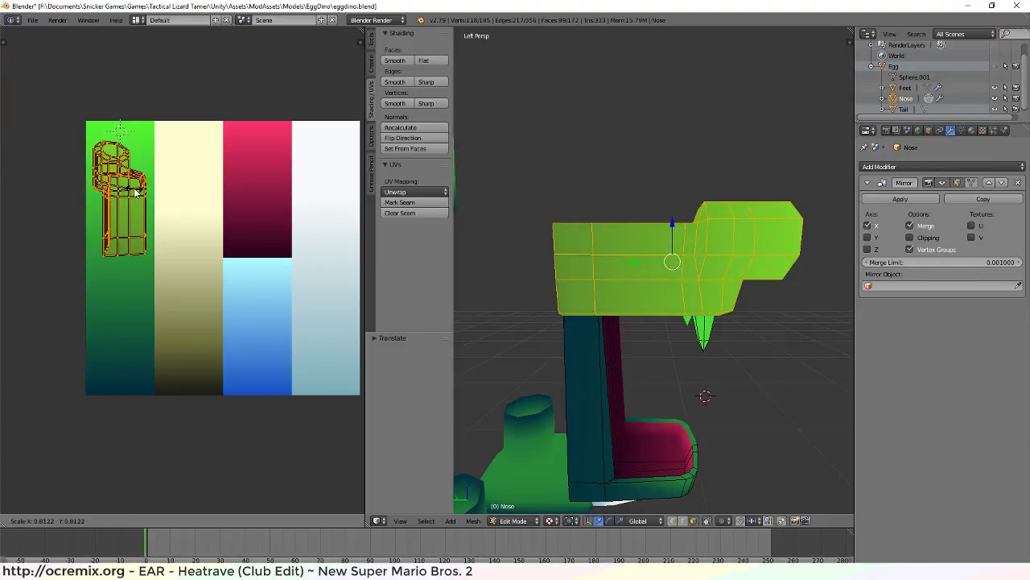
pyautogui.click(135, 195)
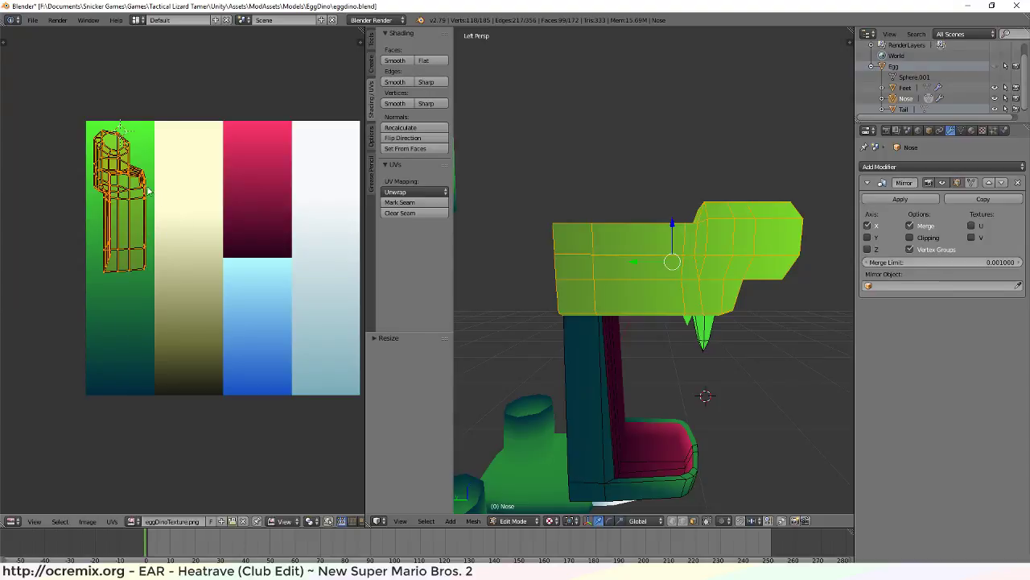
# Place the 2D cursor at the column top, pivot on it, and stretch the island down vertically
pyautogui.click(118, 133)
pyautogui.click(311, 521)
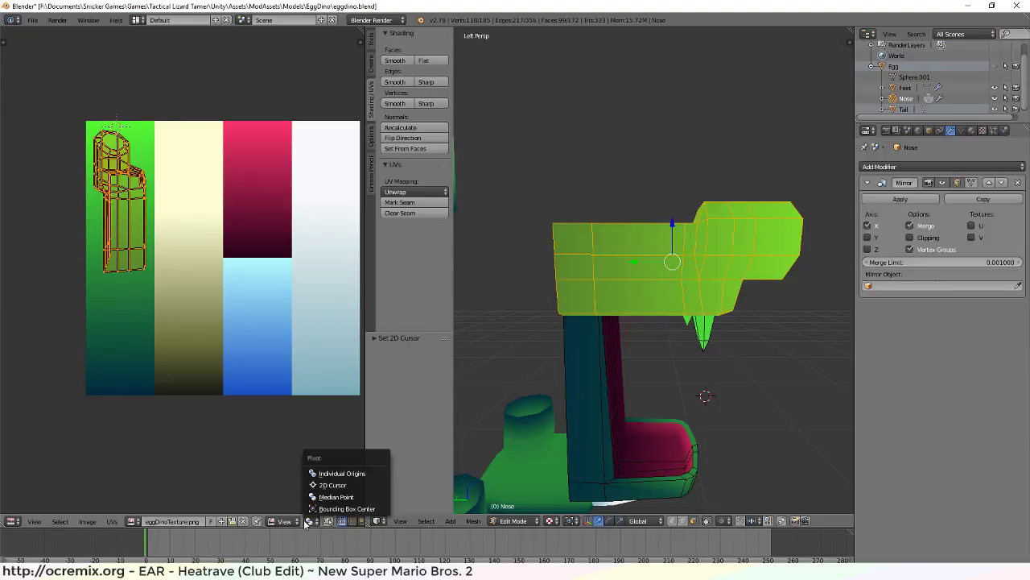
pyautogui.click(359, 486)
pyautogui.press('s')
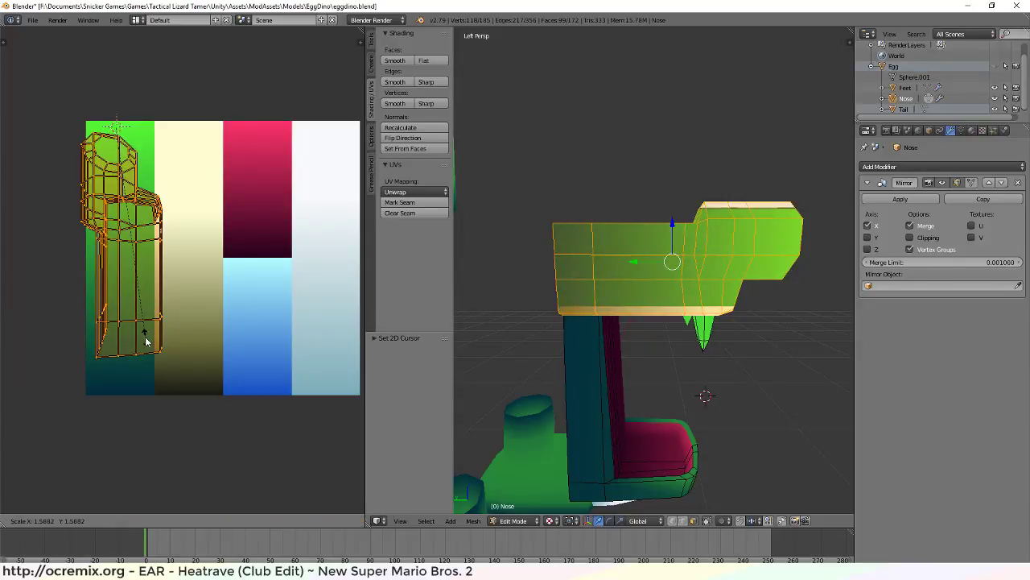
pyautogui.press('y')
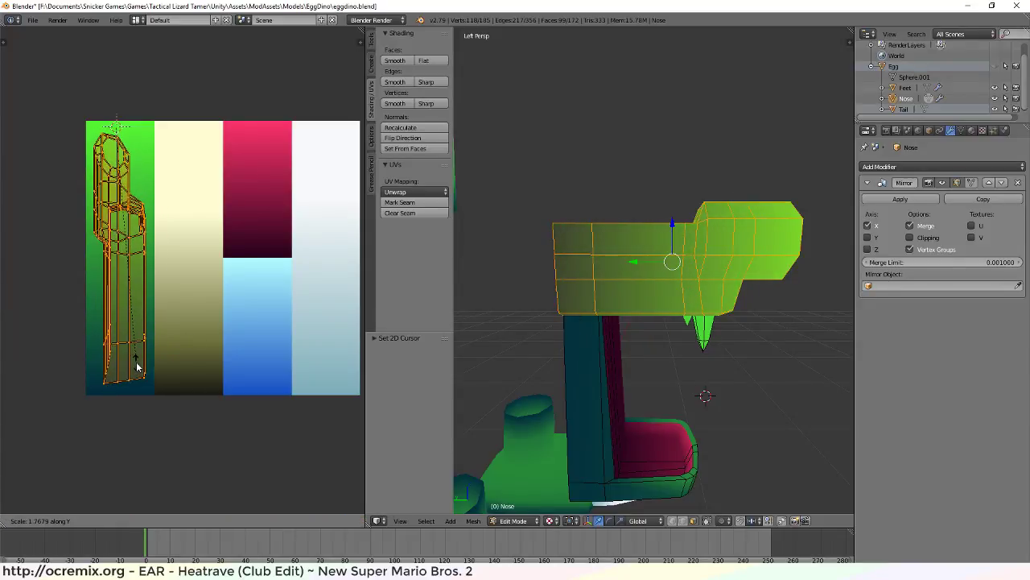
pyautogui.click(137, 367)
pyautogui.scroll(-2, 696, 271)
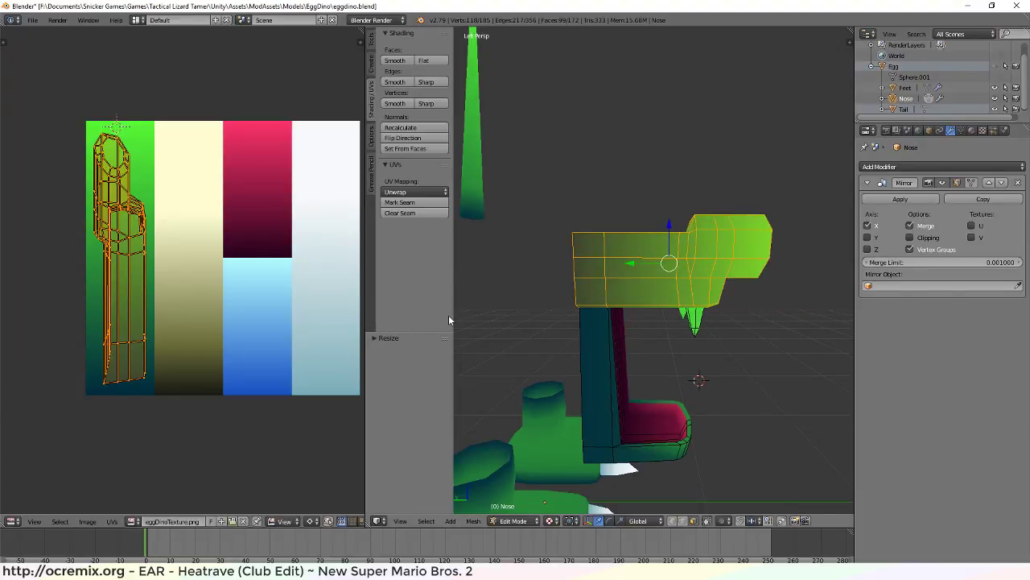
# Shift the UV island and lower its bottom edge loop in the green strip
pyautogui.press('g')
pyautogui.click(92, 314)
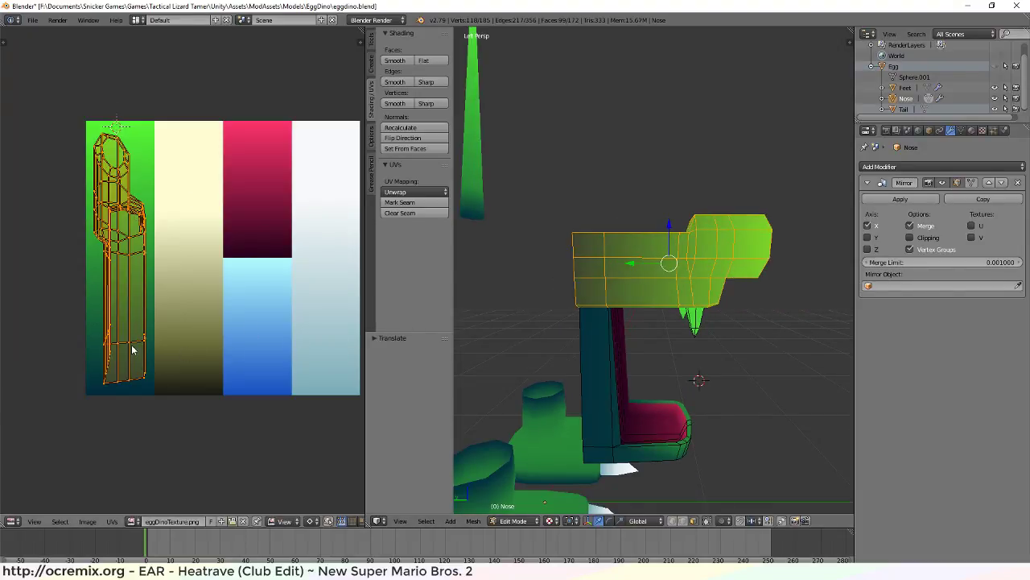
pyautogui.keyDown('alt'); pyautogui.rightClick(133, 347); pyautogui.keyUp('alt')
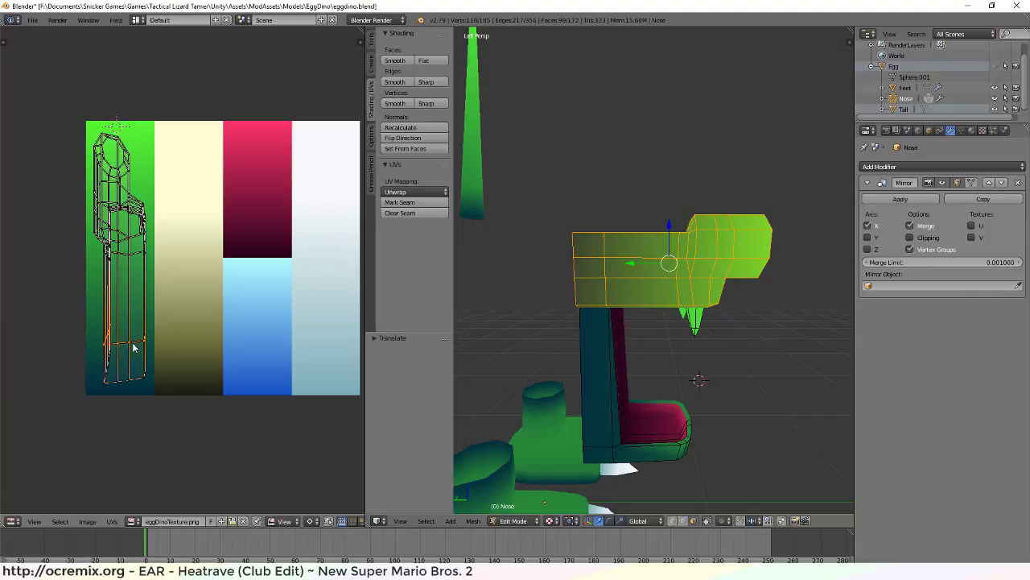
pyautogui.press('g')
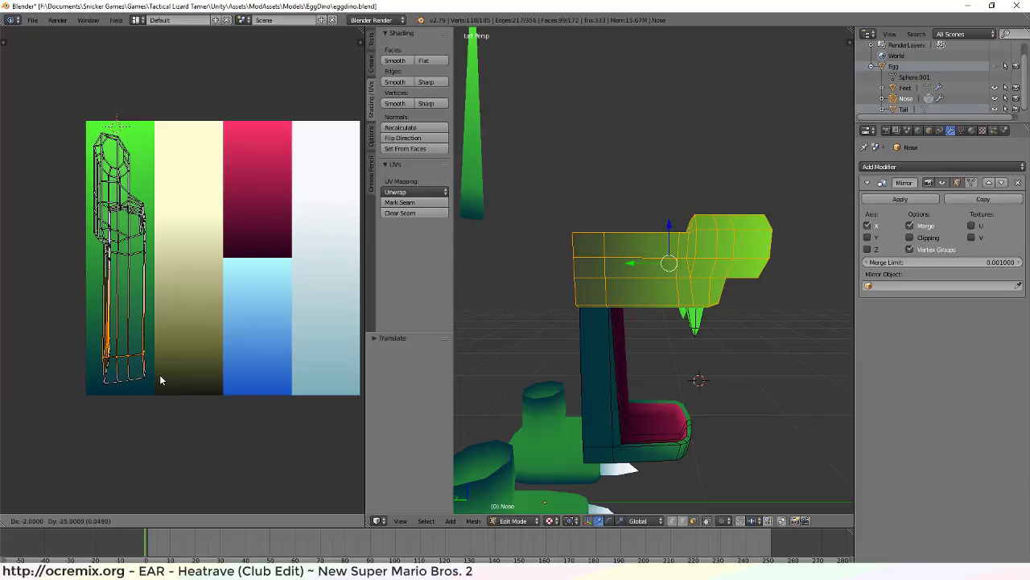
pyautogui.click(160, 376)
pyautogui.moveTo(580, 266); pyautogui.dragTo(599, 233, button='middle')
# Nudge individual lower-right UV vertices of the island, undoing one overstretched move
pyautogui.press('a')
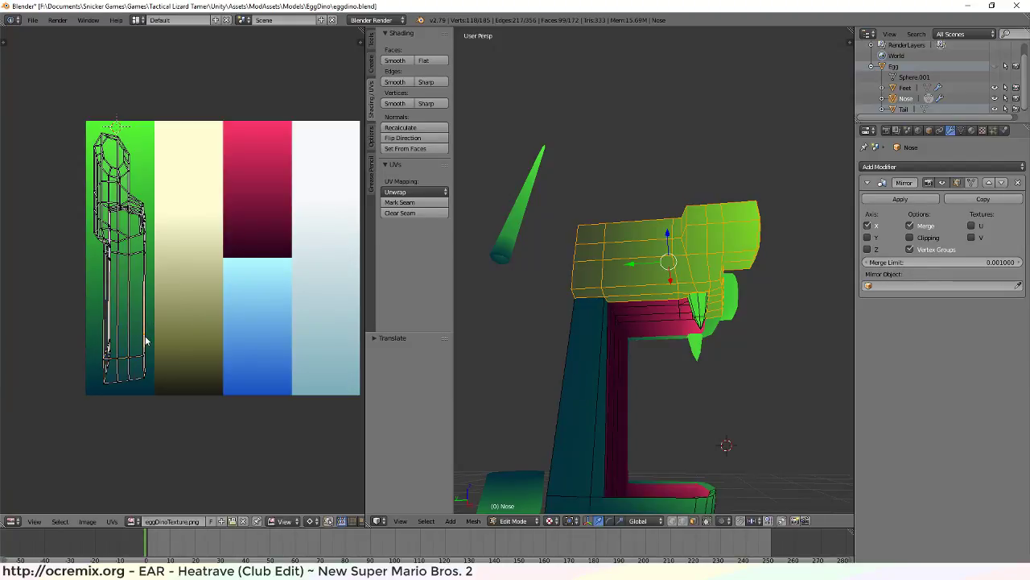
pyautogui.rightClick(161, 337)
pyautogui.press('g')
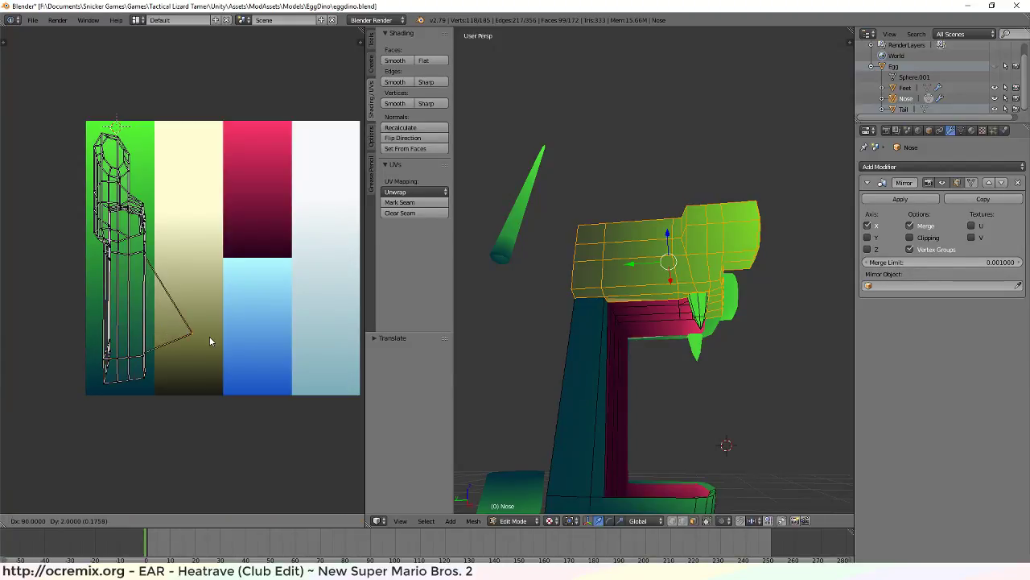
pyautogui.click(209, 338)
pyautogui.moveTo(638, 262); pyautogui.dragTo(546, 274, button='middle')
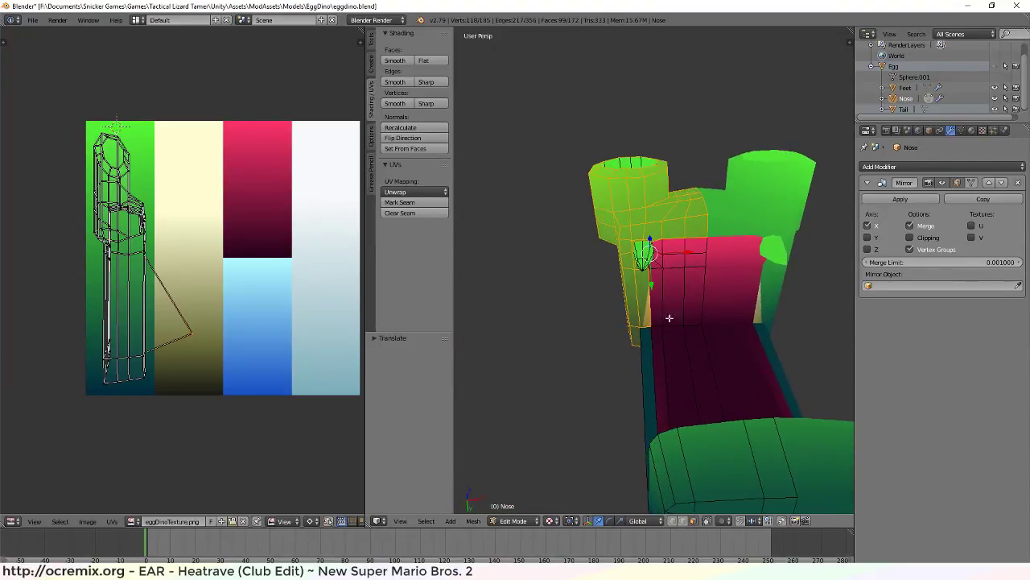
pyautogui.hotkey('ctrl', 'z')
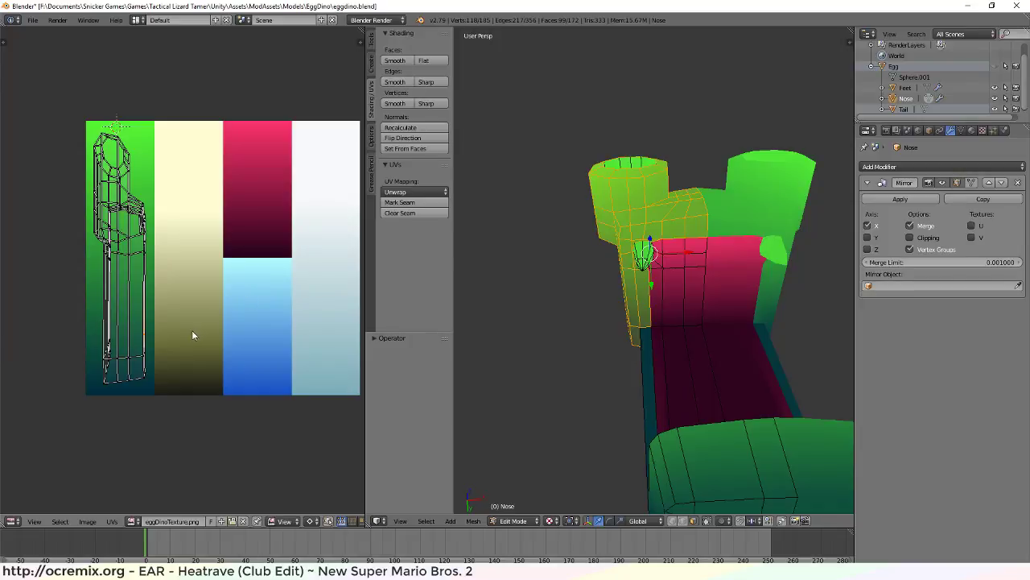
pyautogui.press('g')
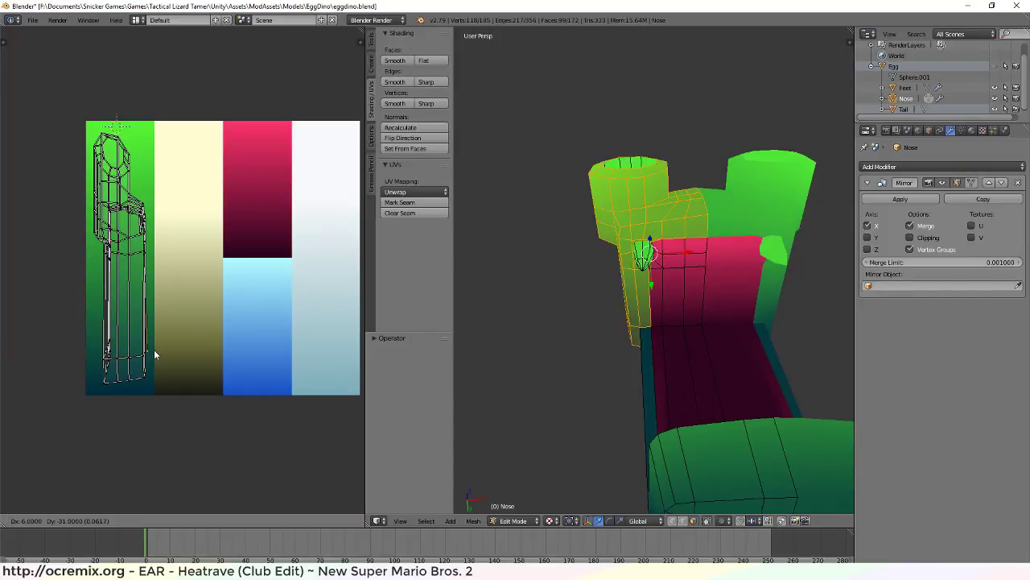
pyautogui.click(152, 354)
pyautogui.moveTo(152, 260); pyautogui.dragTo(180, 284, button='middle')
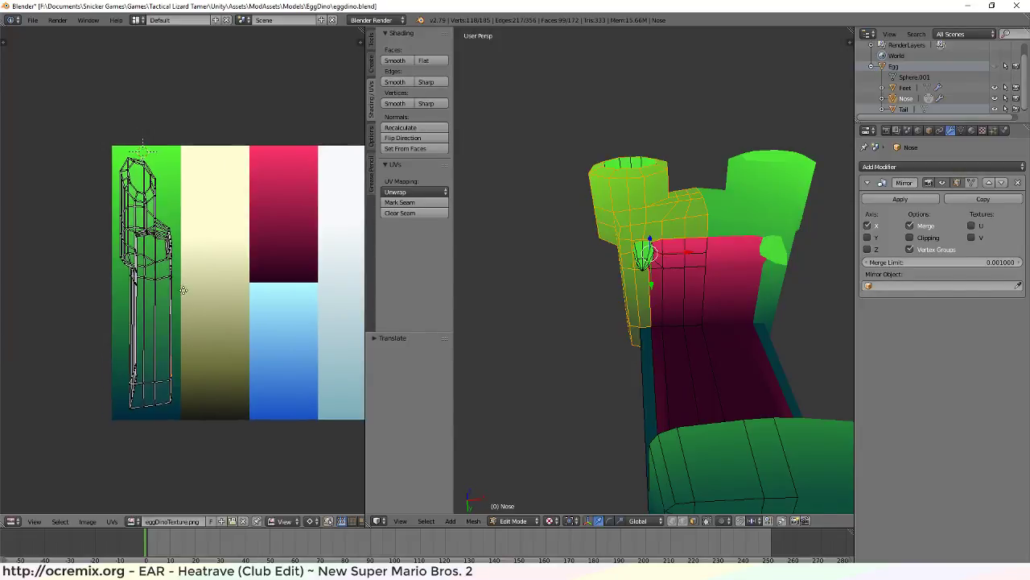
# Box-select the island's right-edge vertices and move them down the green strip
pyautogui.moveTo(661, 297); pyautogui.dragTo(780, 366, button='middle')
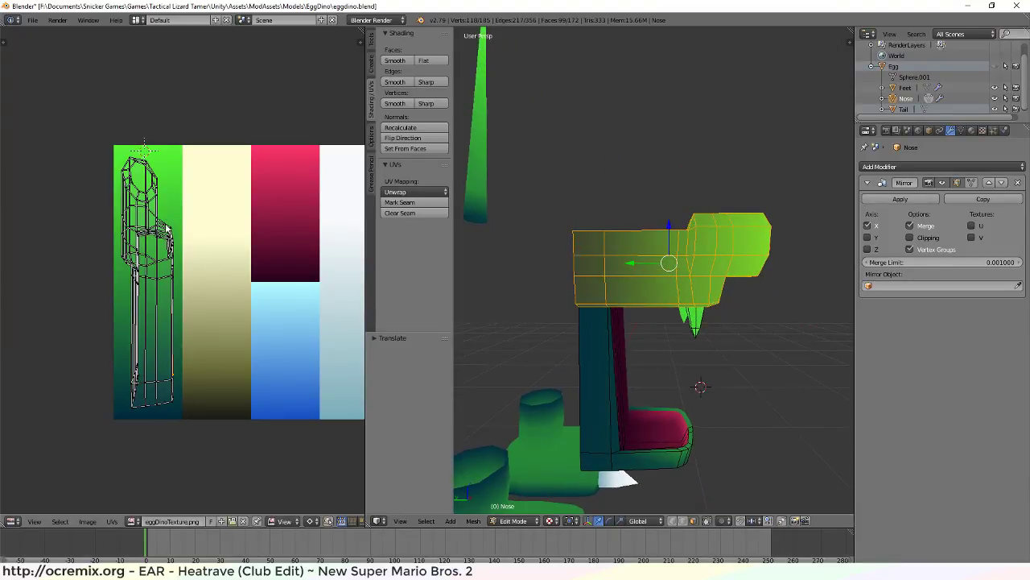
pyautogui.press('g')
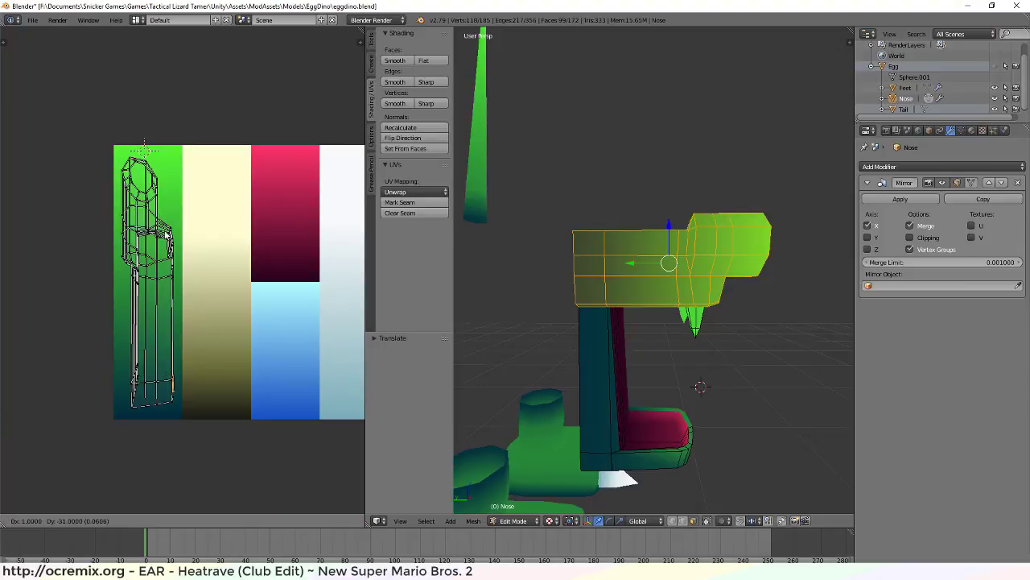
pyautogui.click(166, 233)
pyautogui.hotkey('ctrl', 'z')
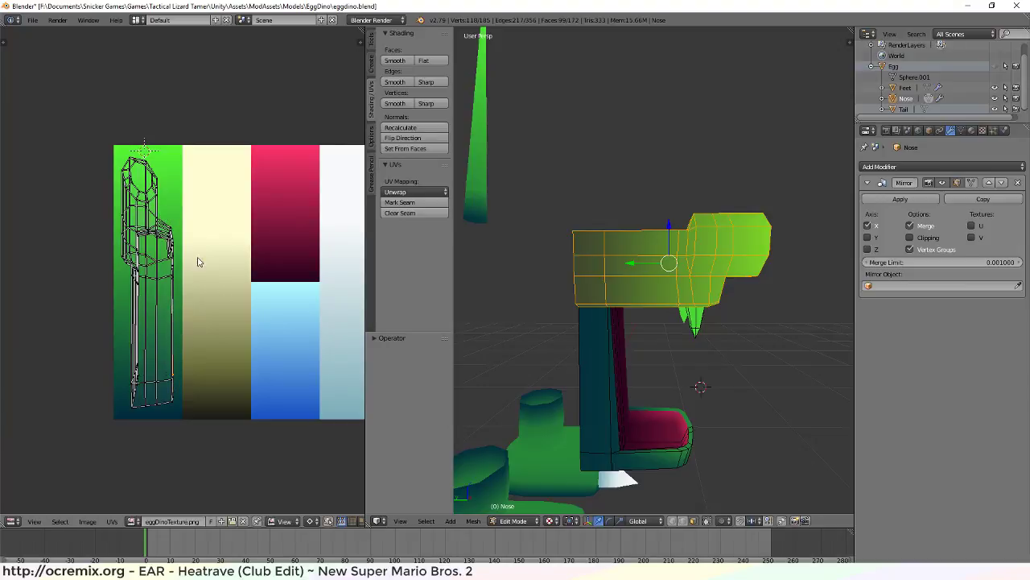
pyautogui.press('a')
pyautogui.press('b')
pyautogui.moveTo(161, 213); pyautogui.dragTo(193, 278)
pyautogui.press('g')
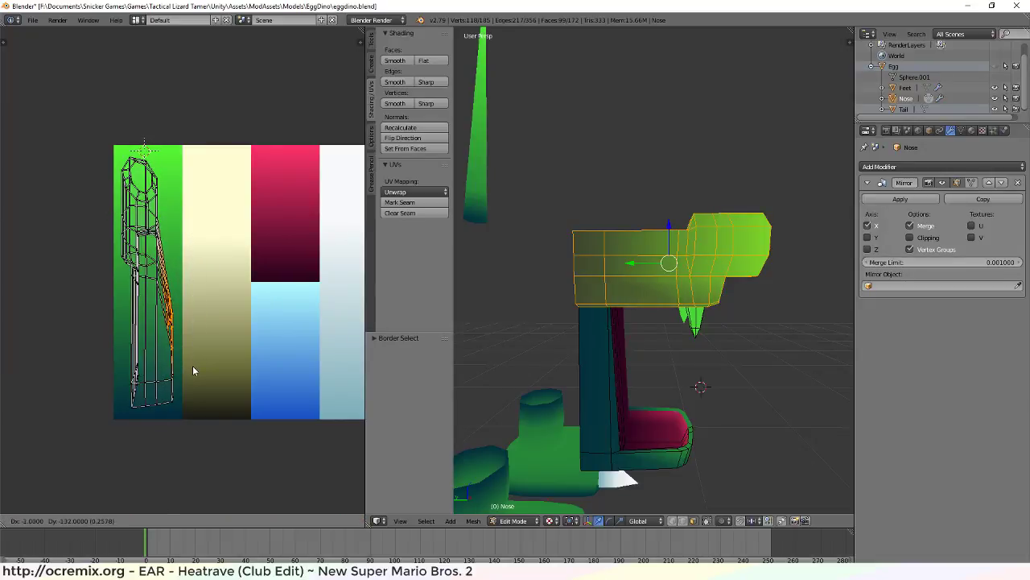
pyautogui.click(194, 378)
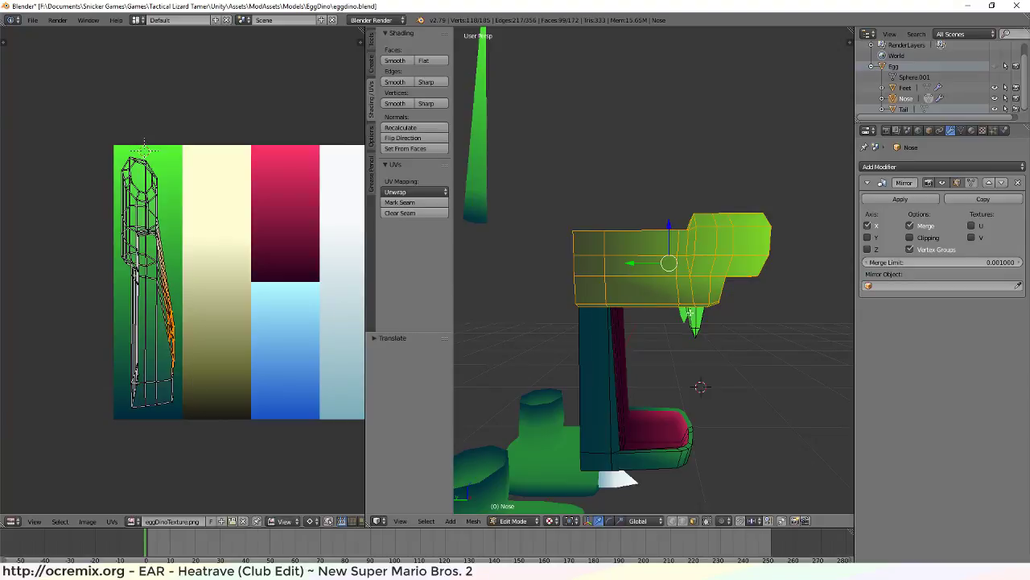
pyautogui.moveTo(628, 346); pyautogui.dragTo(635, 310, button='middle')
pyautogui.press('a')
# Reselect the snout, box-select the island's upper UVs and move them down within the green strip
pyautogui.press('l')
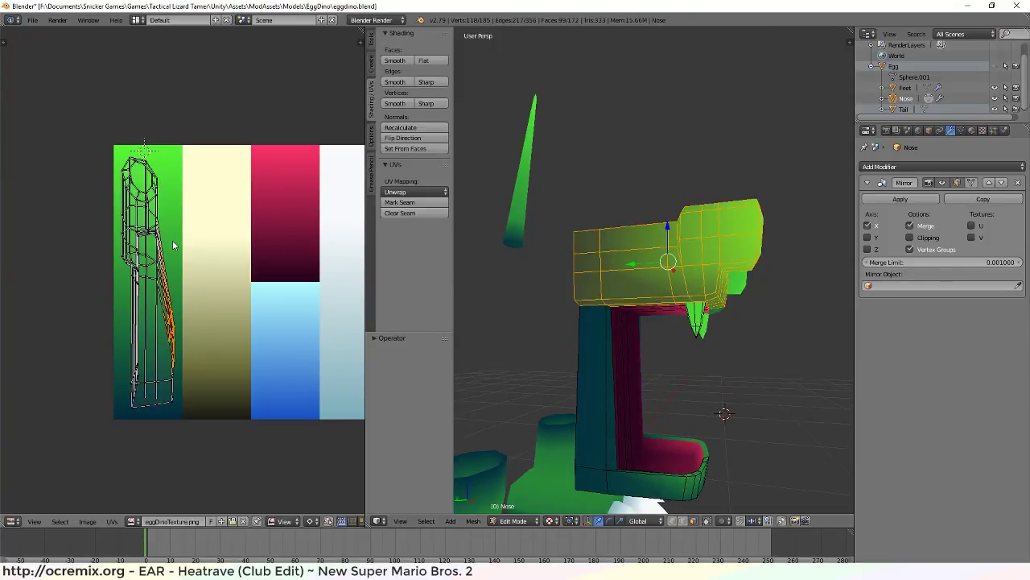
pyautogui.press('a')
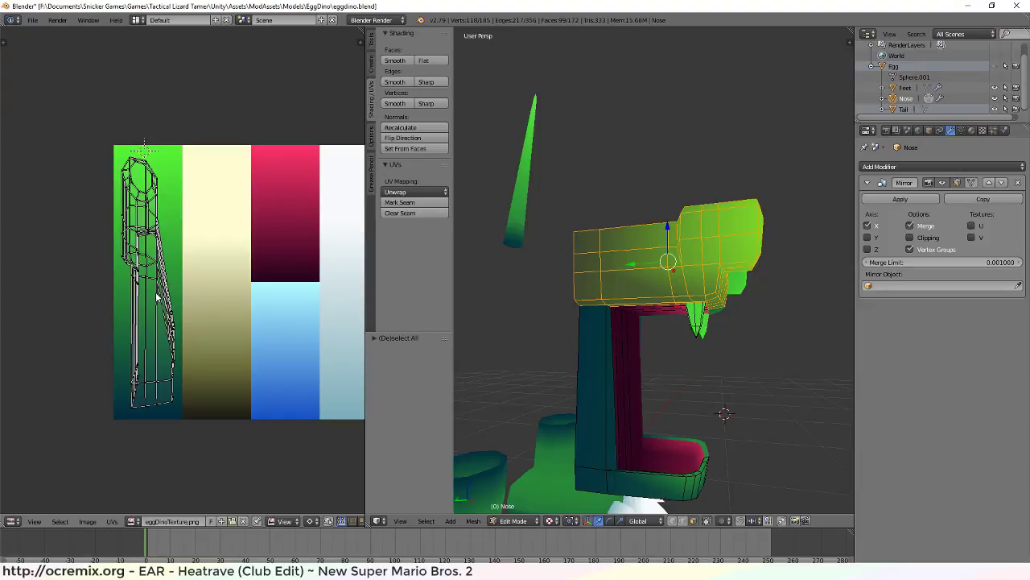
pyautogui.click(156, 297)
pyautogui.click(153, 156)
pyautogui.press('b')
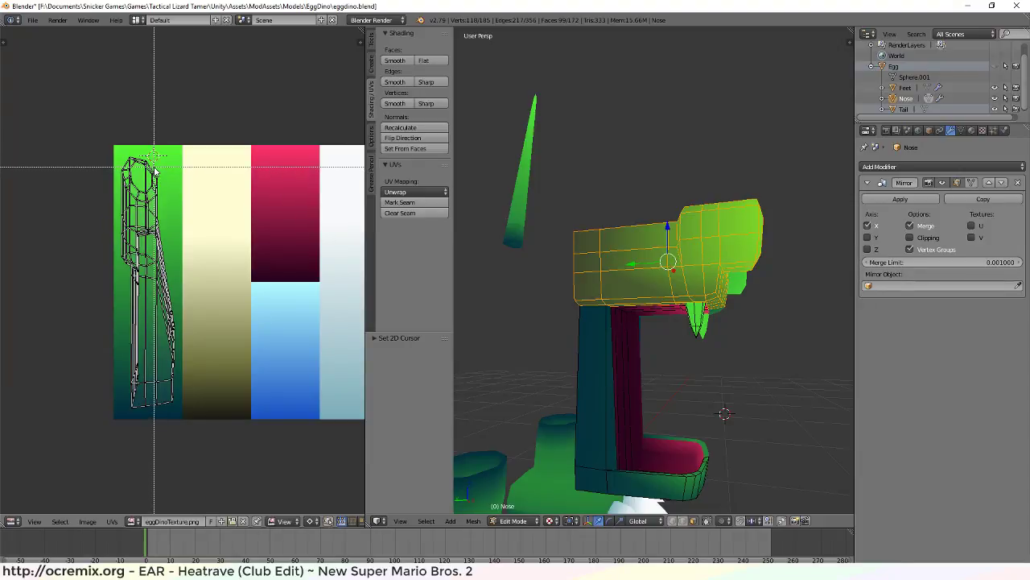
pyautogui.moveTo(154, 154); pyautogui.dragTo(172, 306)
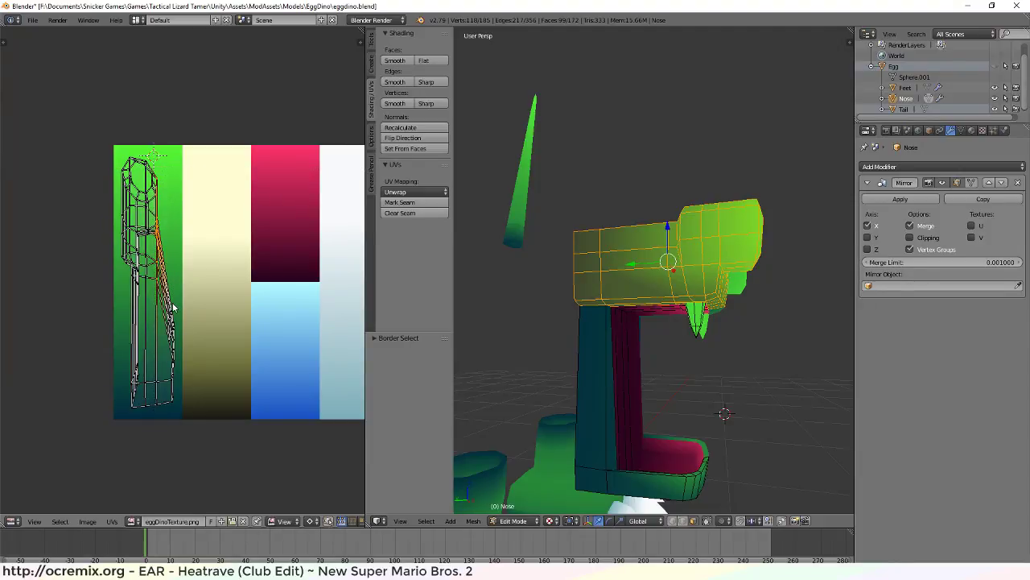
pyautogui.press('g')
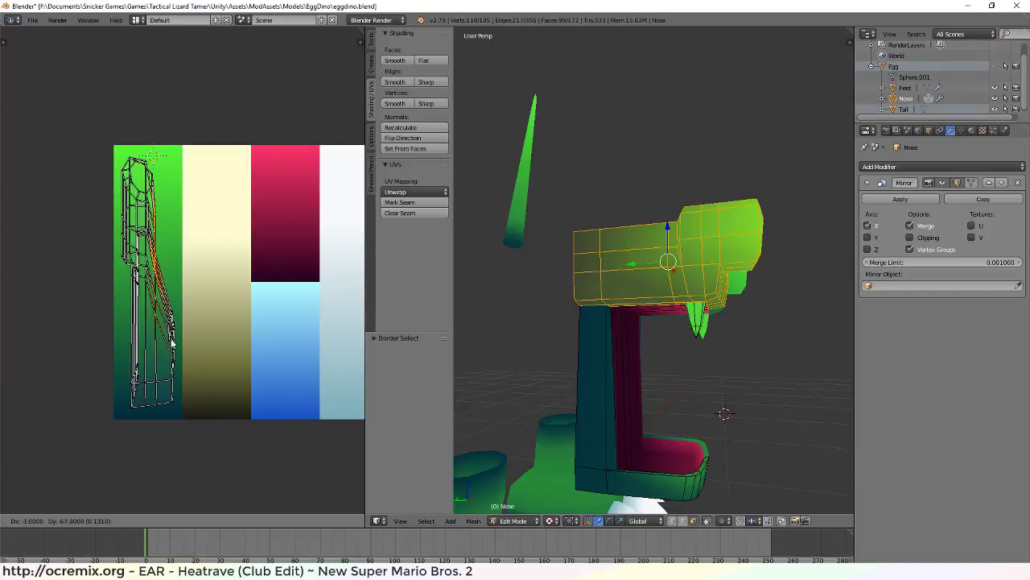
pyautogui.click(212, 325)
# Select the whole Nose mesh and box-select only the left UV island on the green strip
pyautogui.press('a')
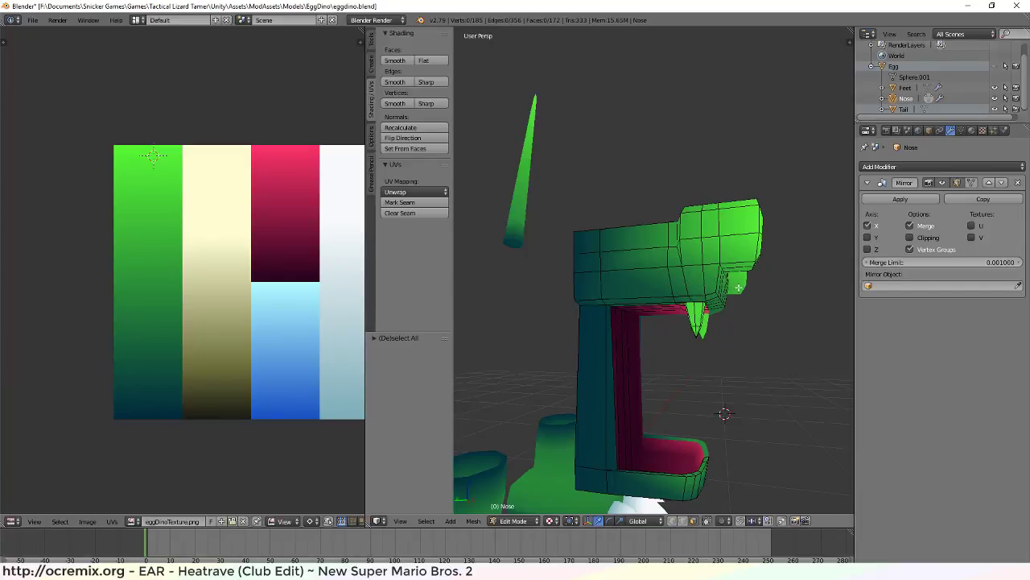
pyautogui.moveTo(752, 318); pyautogui.dragTo(702, 344, button='middle')
pyautogui.press('a')
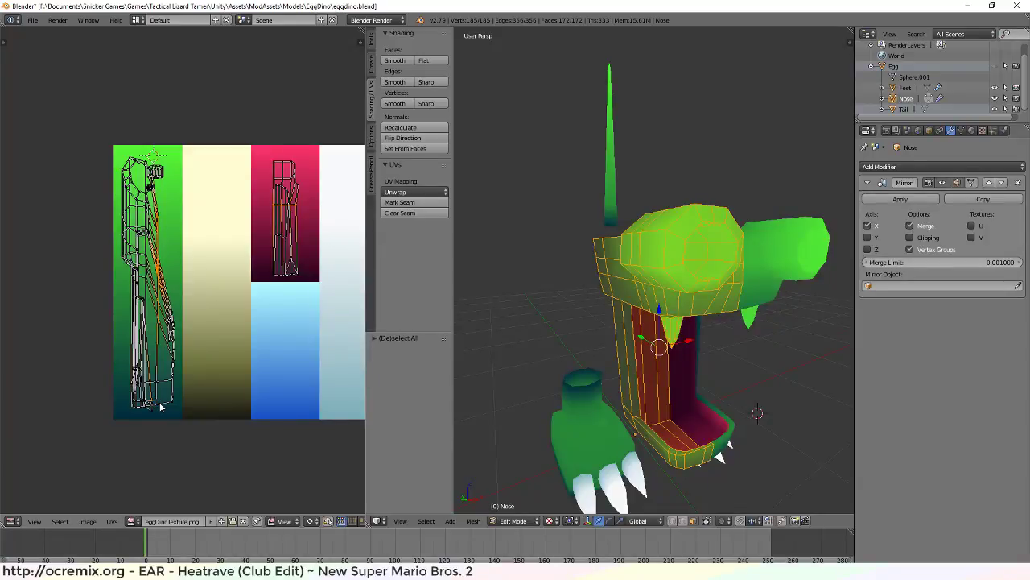
pyautogui.press('a')
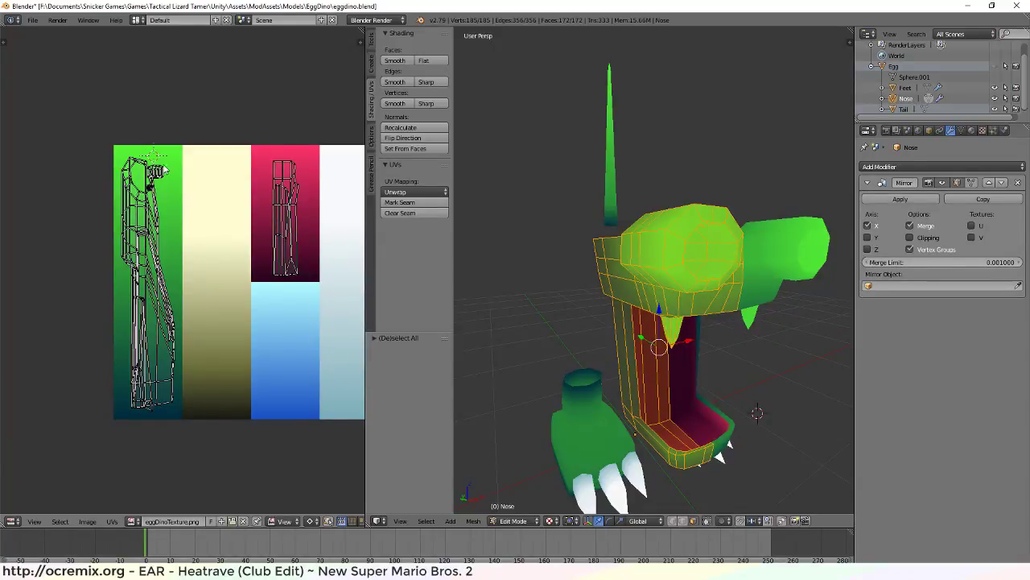
pyautogui.press('b')
pyautogui.moveTo(103, 138); pyautogui.dragTo(204, 370)
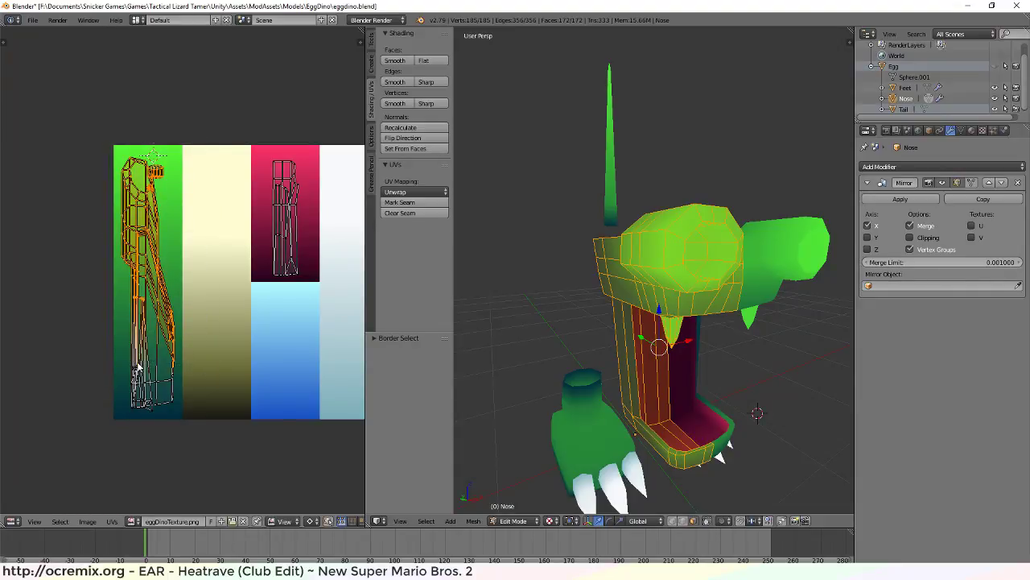
pyautogui.scroll(5, 129, 390)
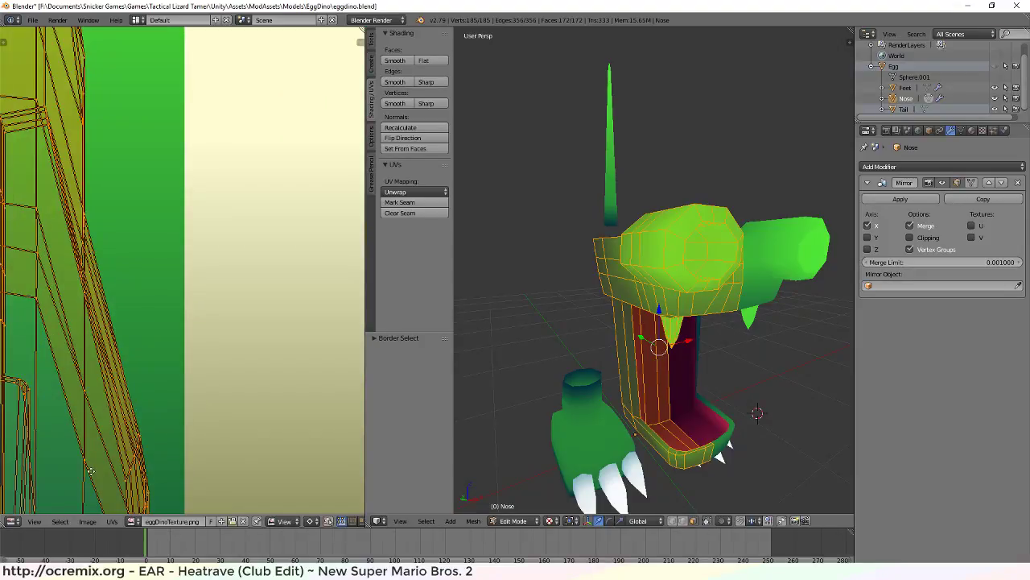
pyautogui.moveTo(91, 471); pyautogui.dragTo(217, 318, button='middle')
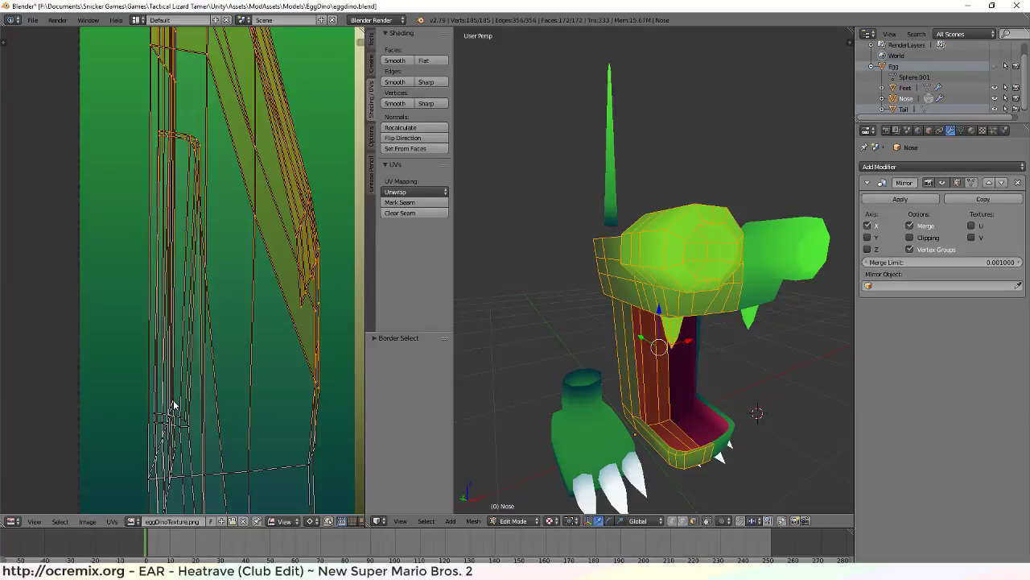
pyautogui.scroll(-5, 272, 351)
# Squash the island vertically to about 0.77 around the 2D cursor placed at its top
pyautogui.click(194, 93)
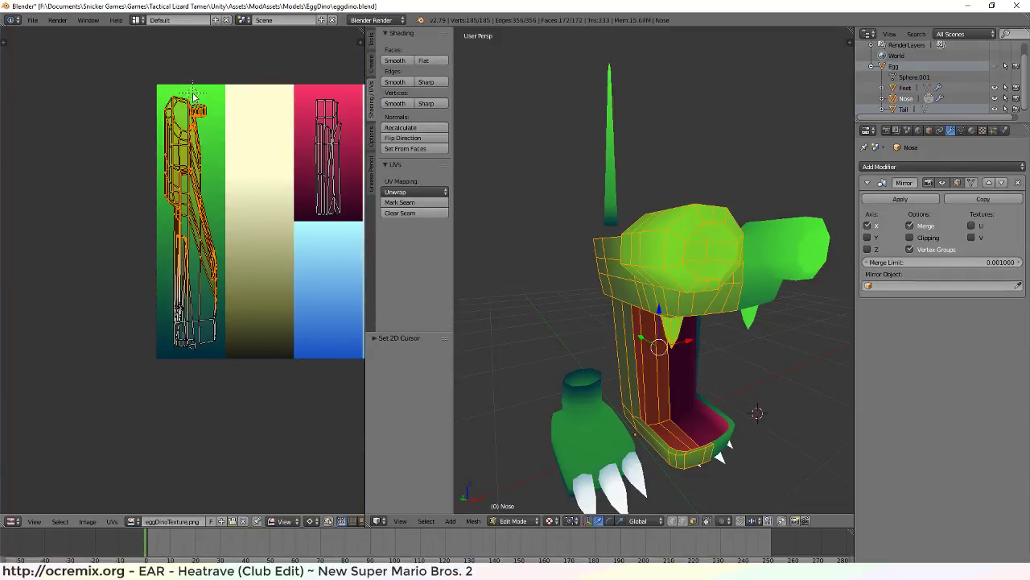
pyautogui.click(311, 521)
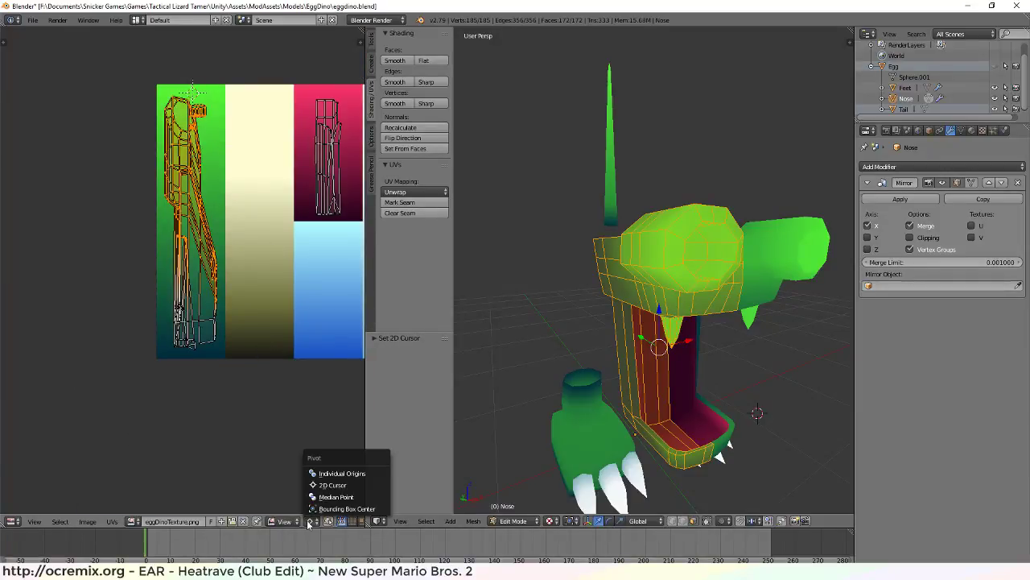
pyautogui.click(333, 485)
pyautogui.press('s')
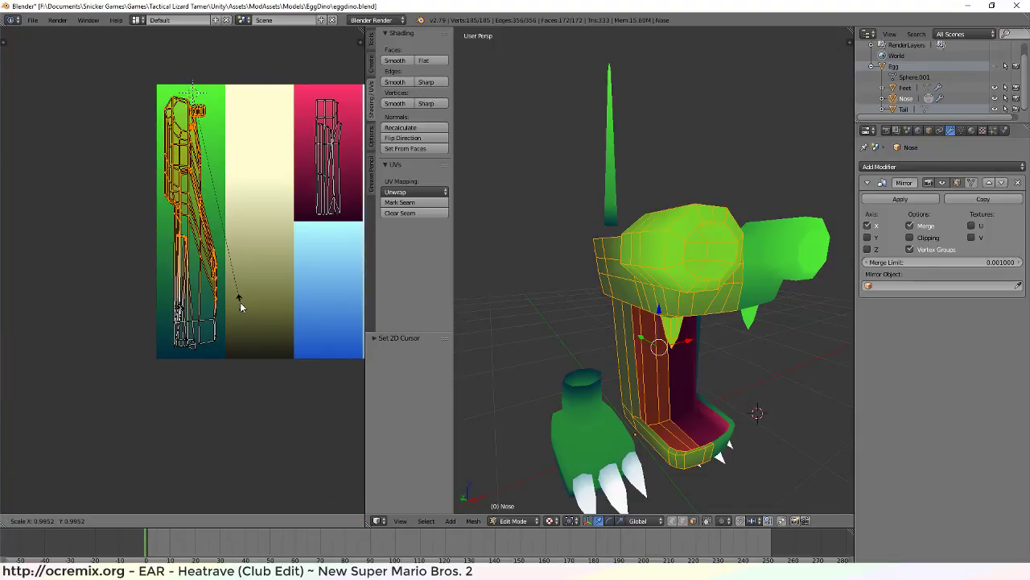
pyautogui.press('y')
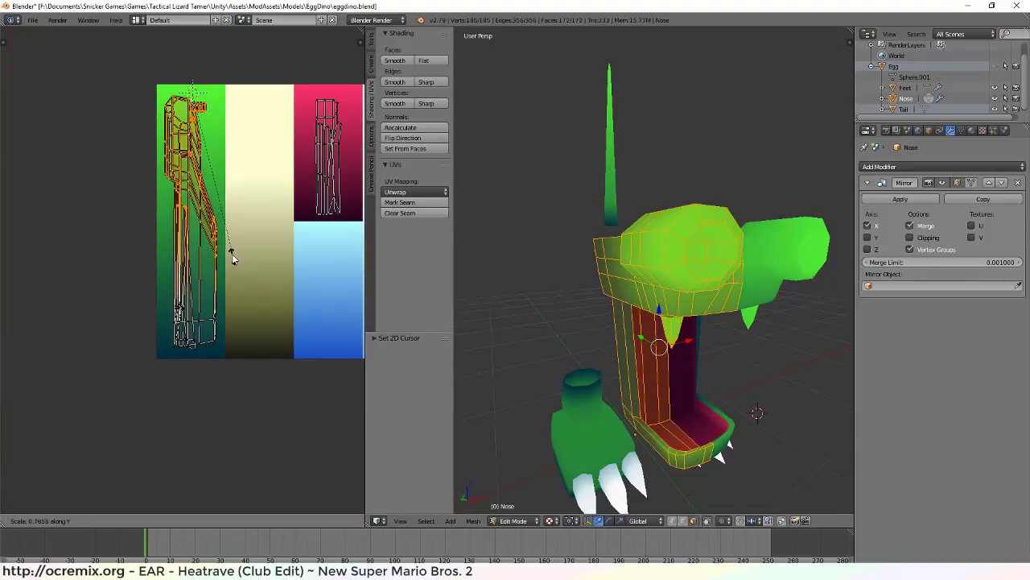
pyautogui.click(230, 247)
# Inspect the green snout and dark-red mouth from several angles, then reselect the whole Nose mesh
pyautogui.press('a')
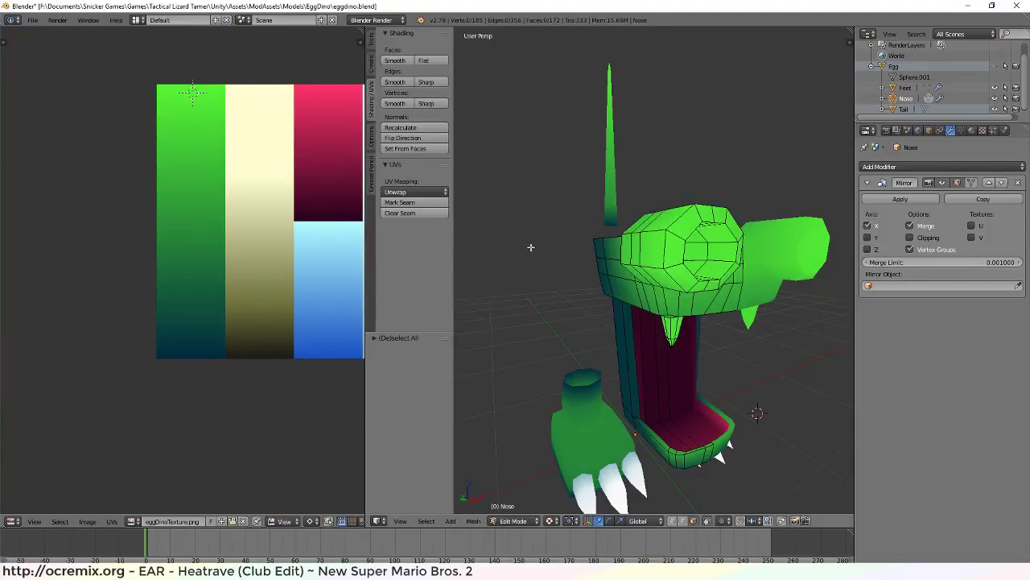
pyautogui.moveTo(527, 244); pyautogui.dragTo(677, 227, button='middle')
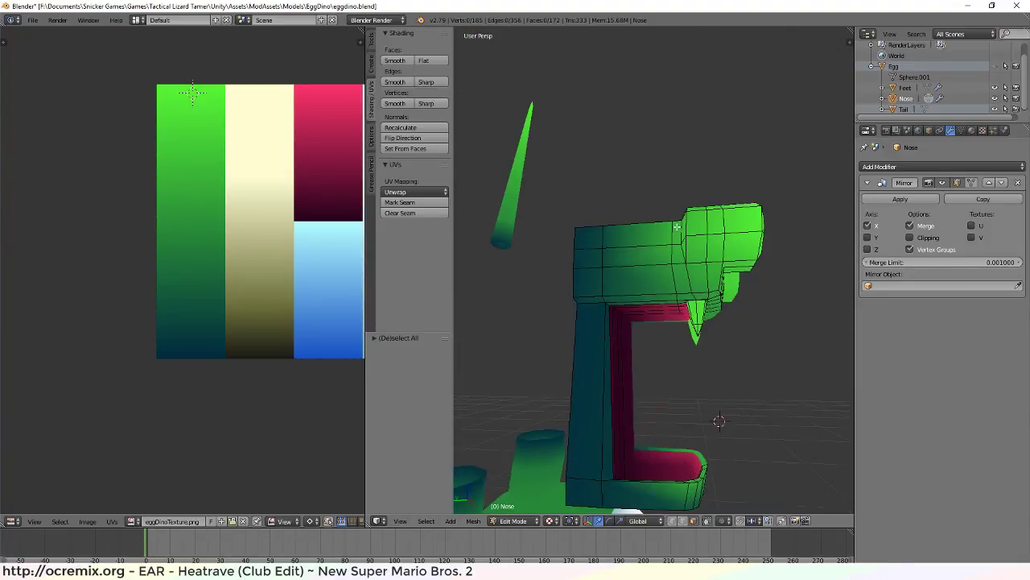
pyautogui.moveTo(693, 330); pyautogui.dragTo(638, 352, button='middle')
pyautogui.scroll(2, 638, 353)
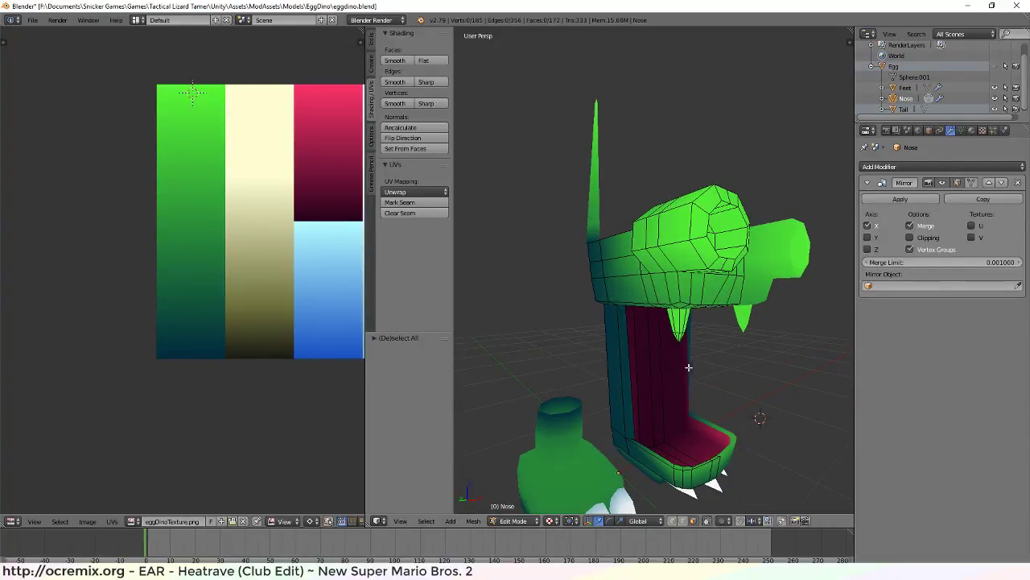
pyautogui.moveTo(688, 367); pyautogui.dragTo(752, 310, button='middle')
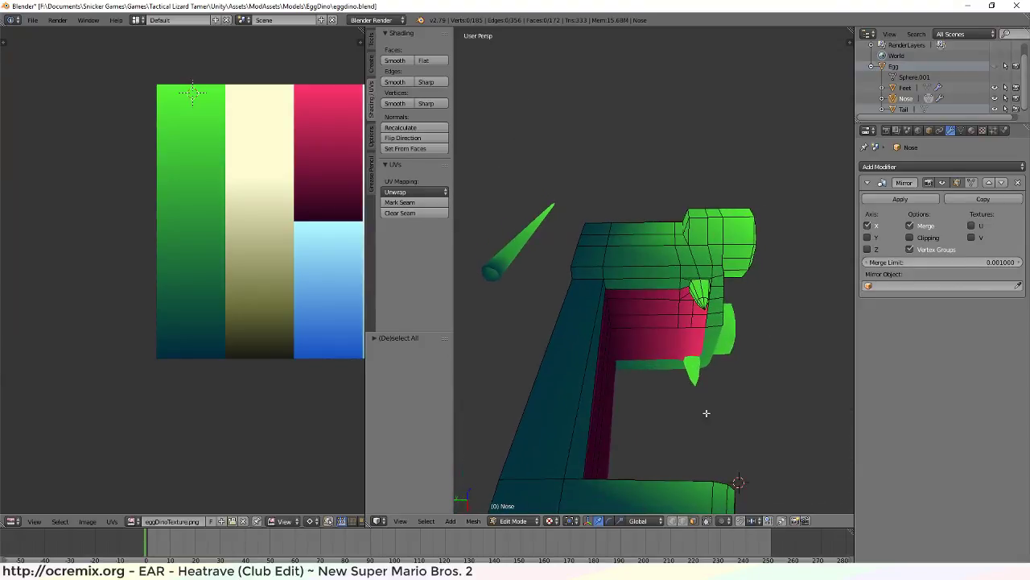
pyautogui.scroll(-2, 706, 412)
pyautogui.moveTo(724, 372); pyautogui.dragTo(642, 434, button='middle')
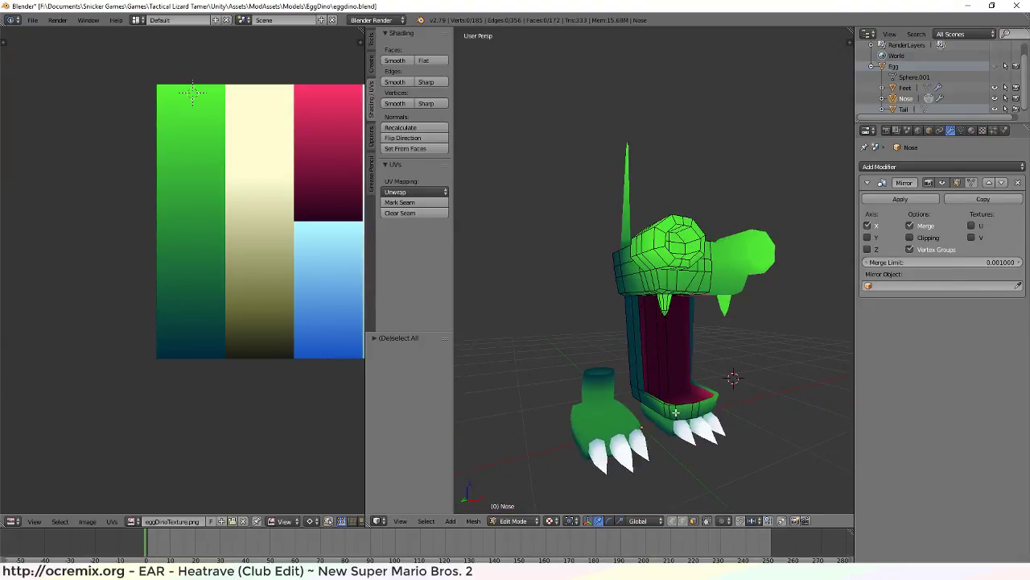
pyautogui.press('a')
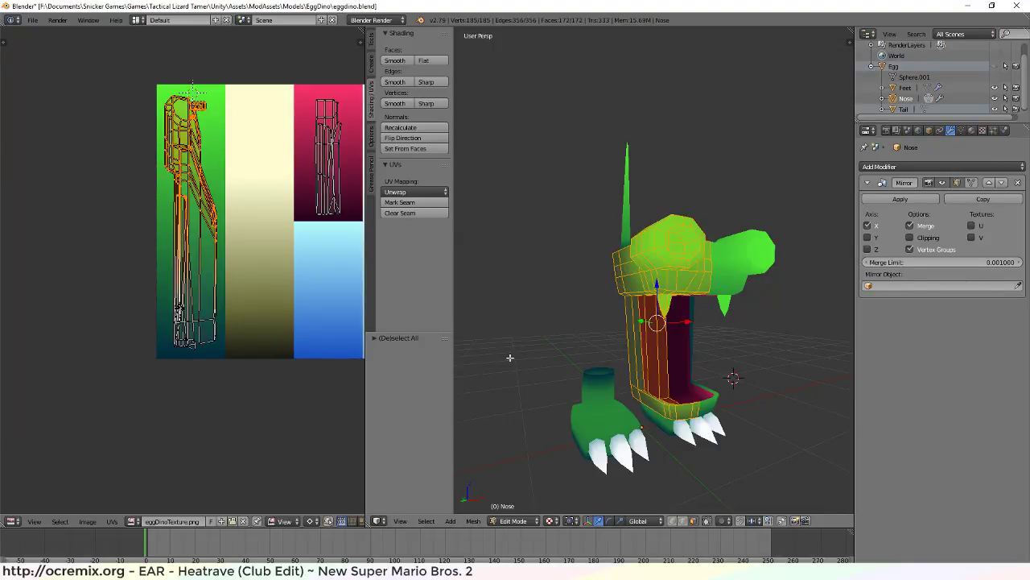
# Box-select the island's lower UVs and raise them higher on the texture
pyautogui.scroll(1, 216, 324)
pyautogui.press('g')
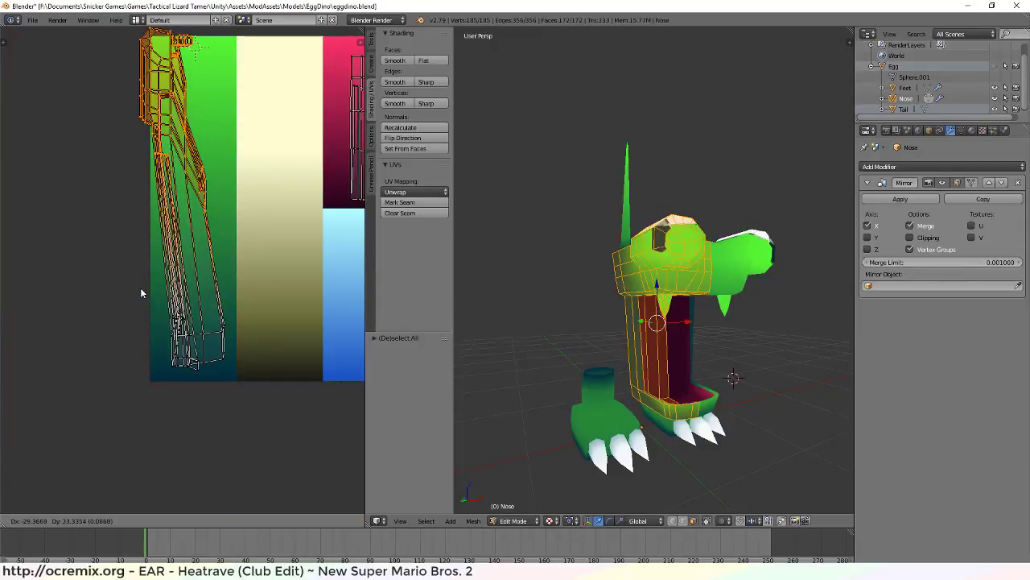
pyautogui.click(158, 304)
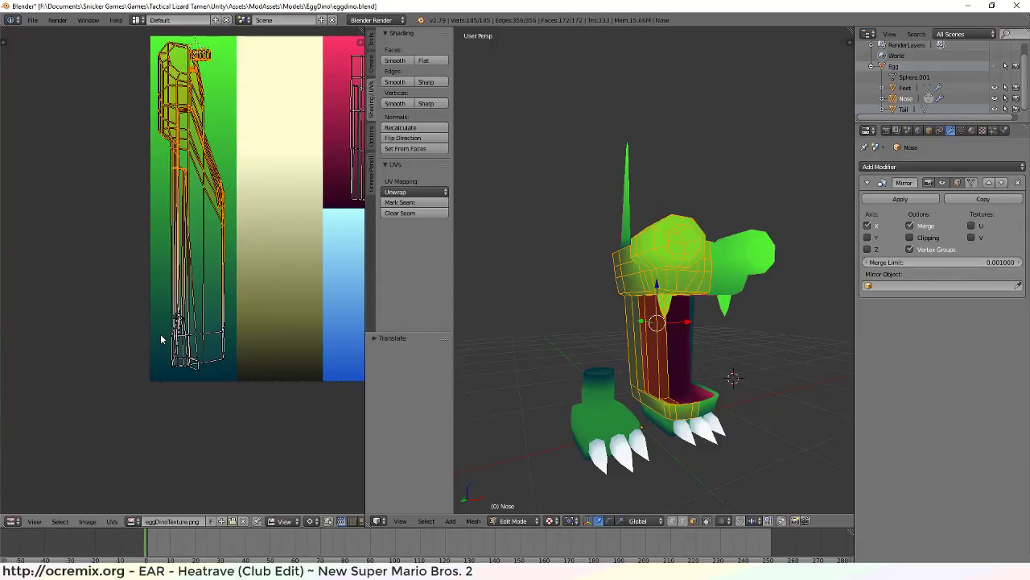
pyautogui.hotkey('ctrl', 'z')
pyautogui.press('b')
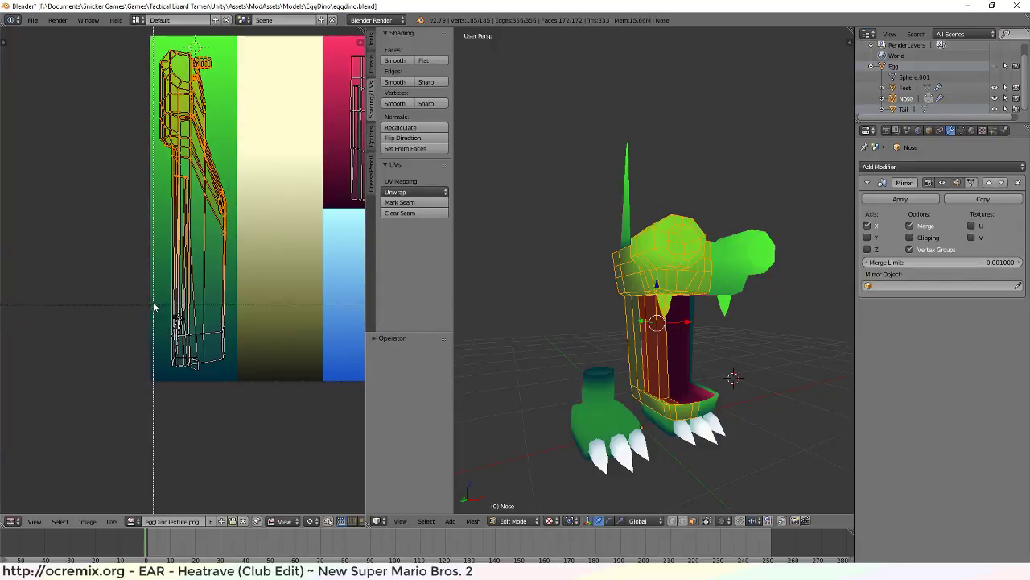
pyautogui.moveTo(153, 303); pyautogui.dragTo(251, 349)
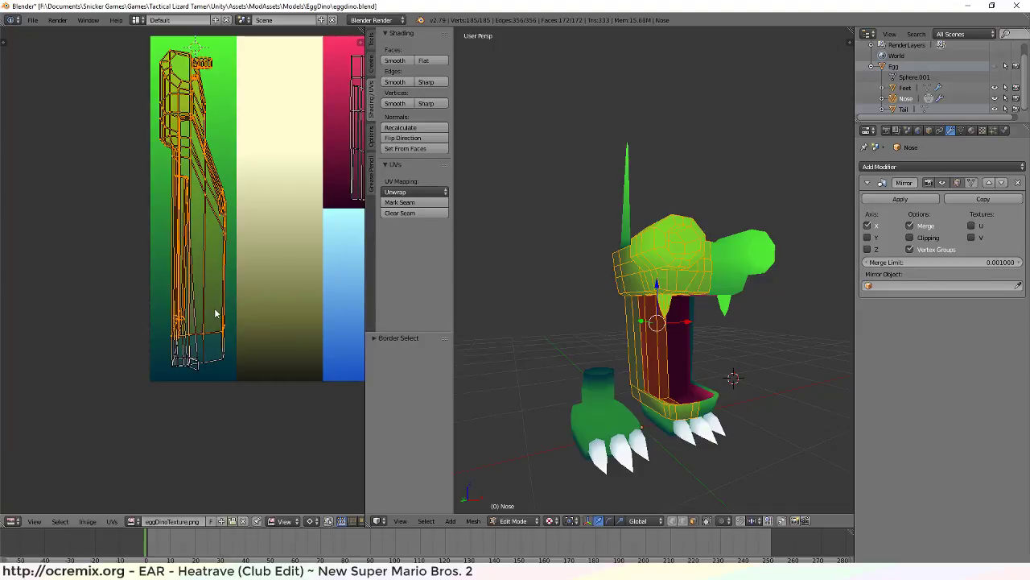
pyautogui.hotkey('ctrl', 'z')
pyautogui.hotkey('ctrl', 'z')
pyautogui.press('a')
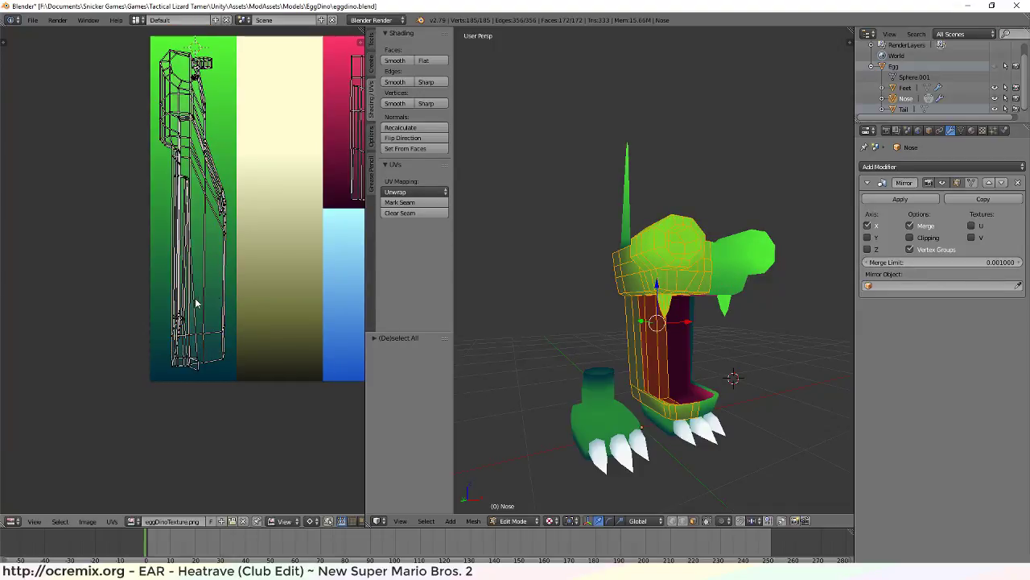
pyautogui.press('b')
pyautogui.moveTo(156, 274); pyautogui.dragTo(246, 348)
pyautogui.press('g')
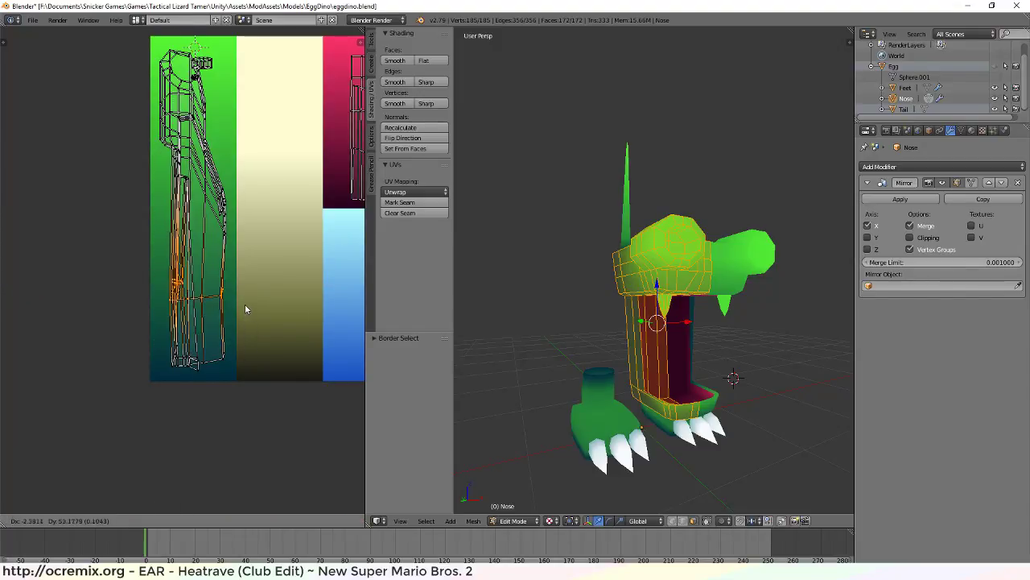
pyautogui.click(247, 289)
pyautogui.press('a')
# Move individual stray UV vertices upward onto the green part of the palette
pyautogui.moveTo(692, 338); pyautogui.dragTo(795, 395, button='middle')
pyautogui.scroll(3, 756, 363)
pyautogui.press('a')
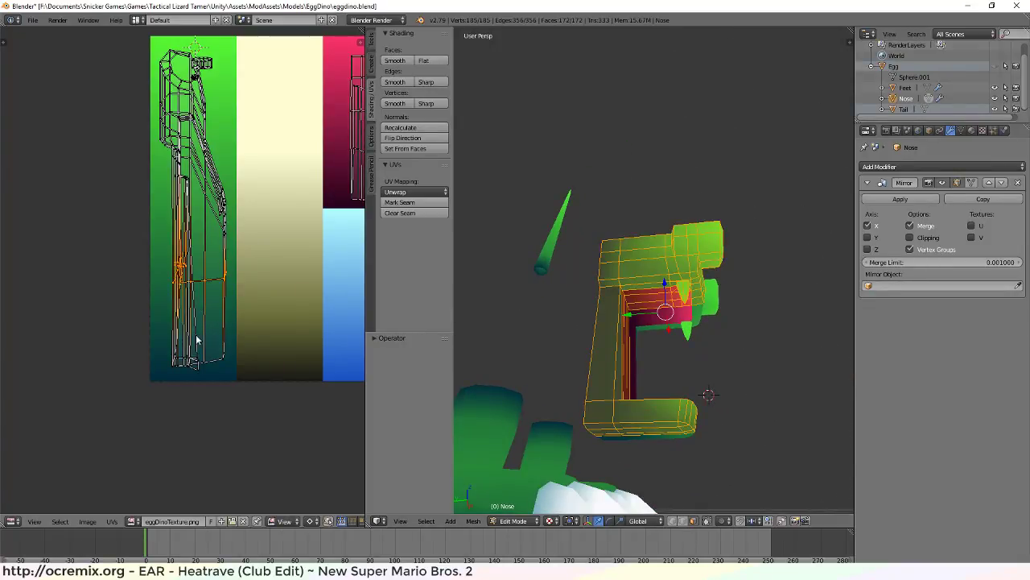
pyautogui.press('a')
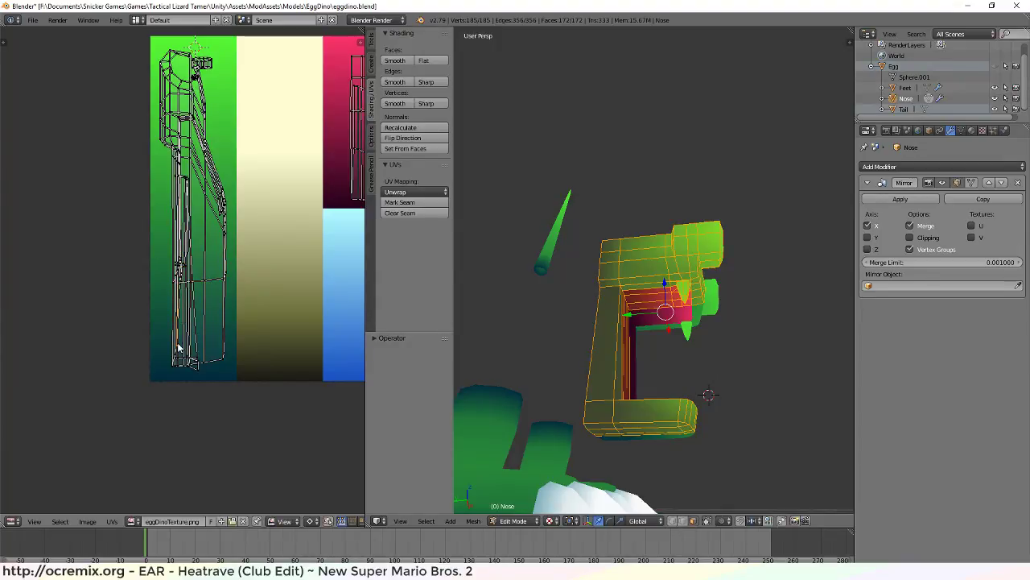
pyautogui.press('g')
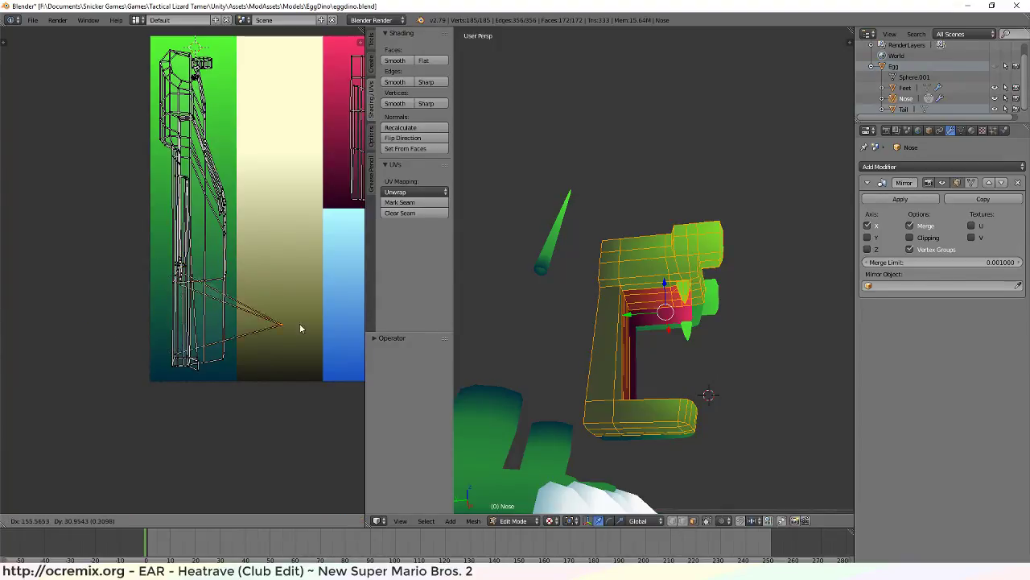
pyautogui.click(179, 297)
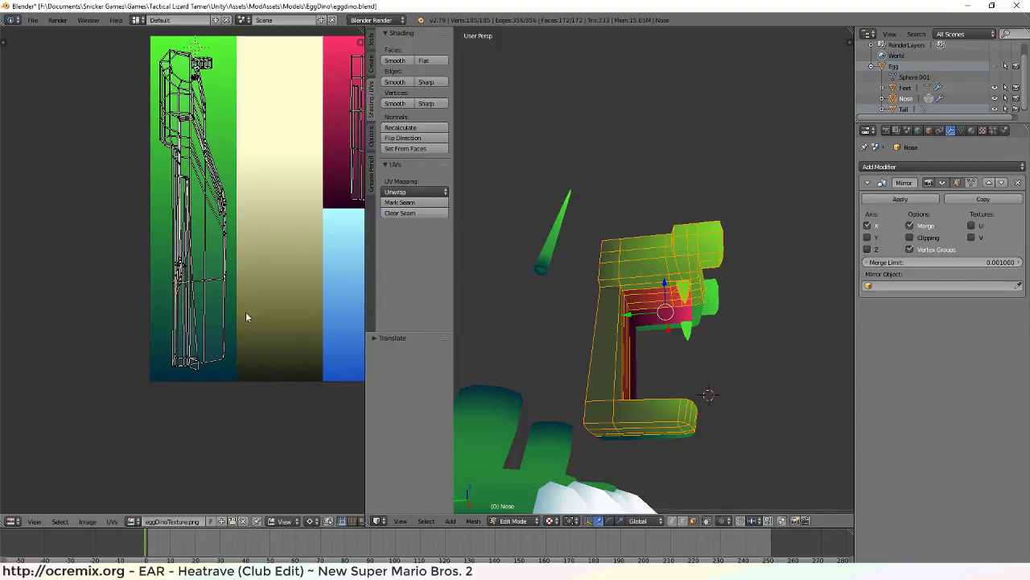
pyautogui.moveTo(727, 391); pyautogui.dragTo(772, 359, button='middle')
pyautogui.press('a')
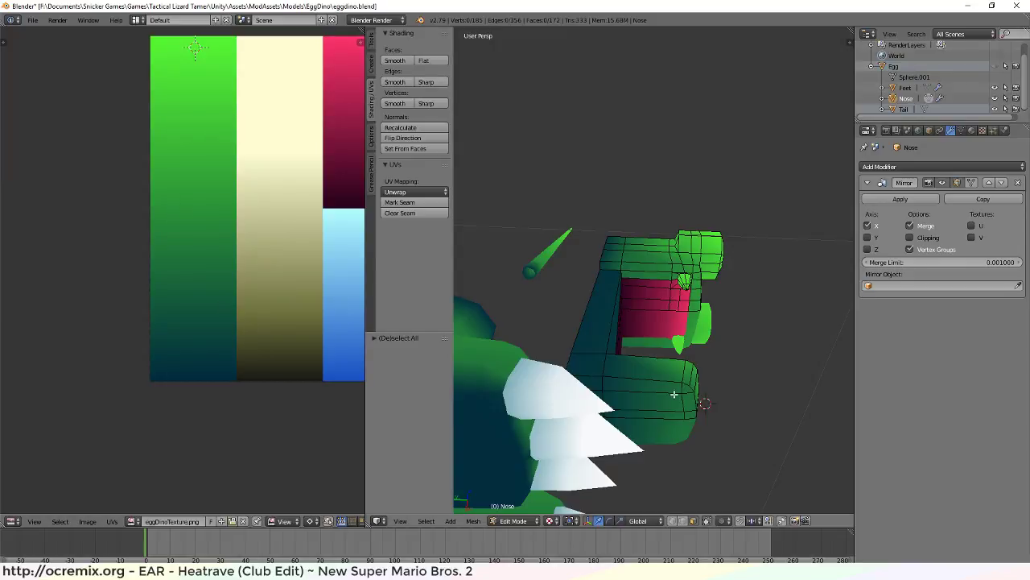
pyautogui.press('a')
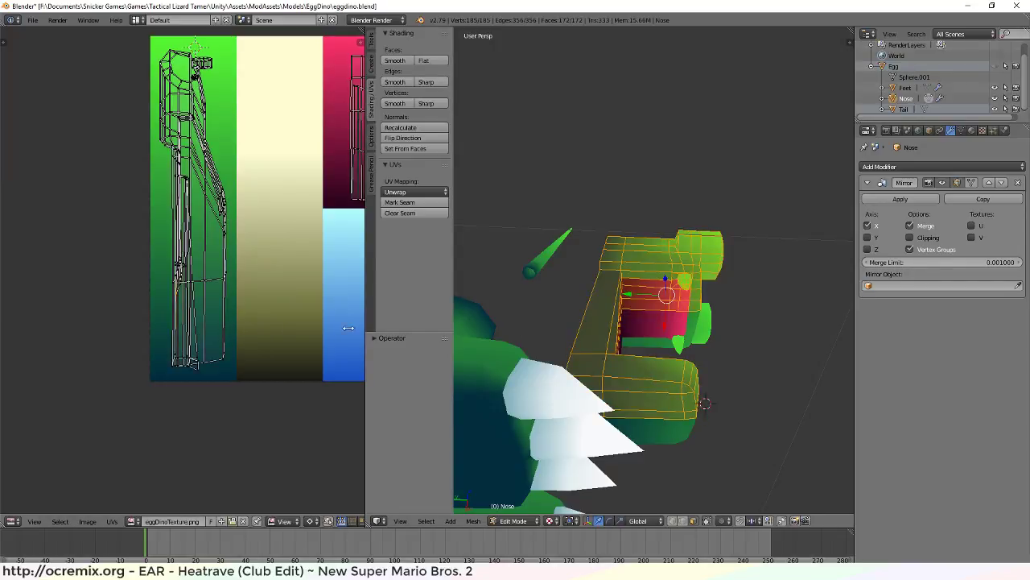
pyautogui.scroll(2, 185, 368)
pyautogui.scroll(4, 189, 379)
pyautogui.scroll(-2, 202, 402)
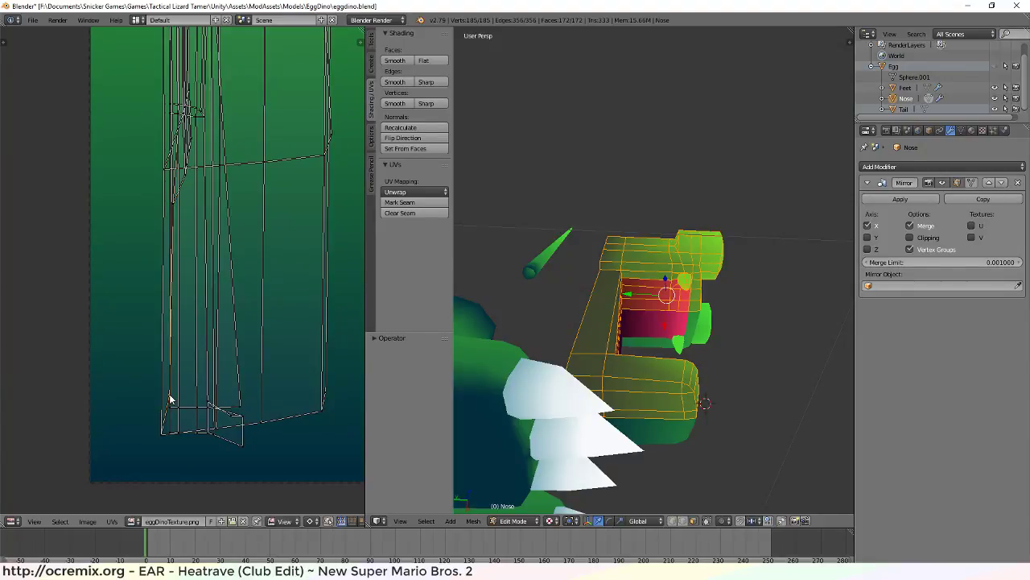
pyautogui.press('g')
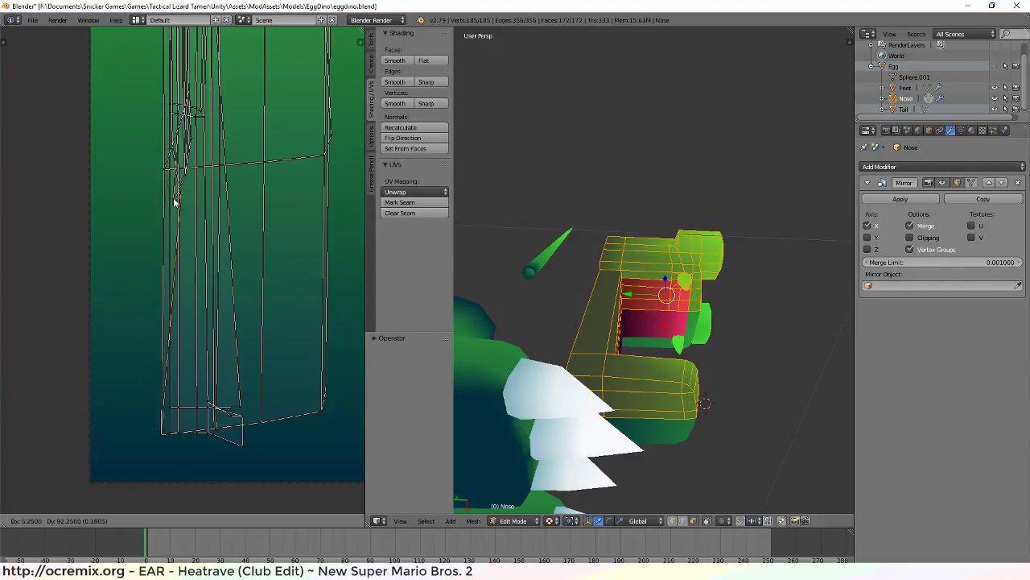
pyautogui.click(172, 227)
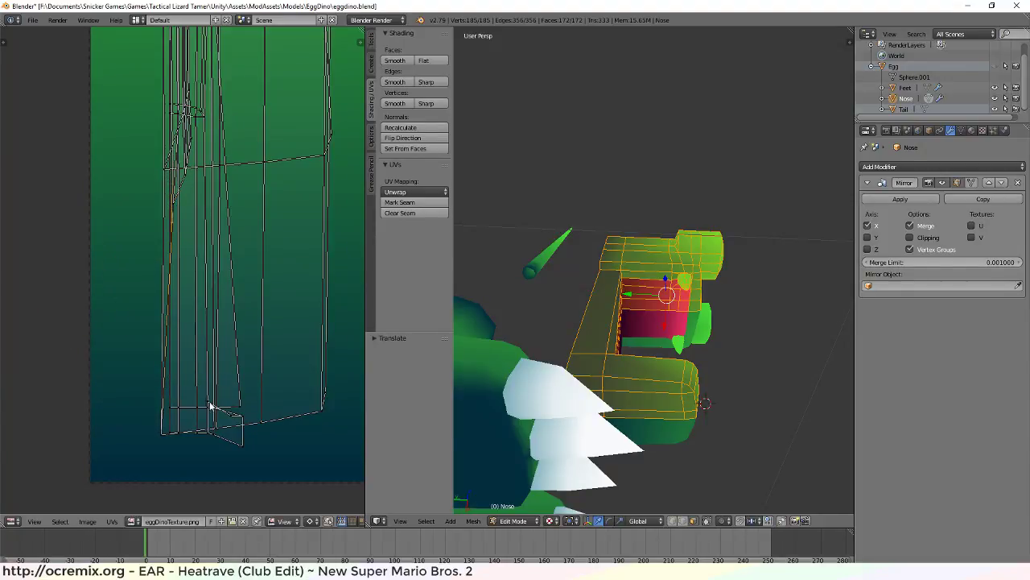
# Try moving vertices on the slanted edge leftward, cancel those moves, and deselect all
pyautogui.press('g')
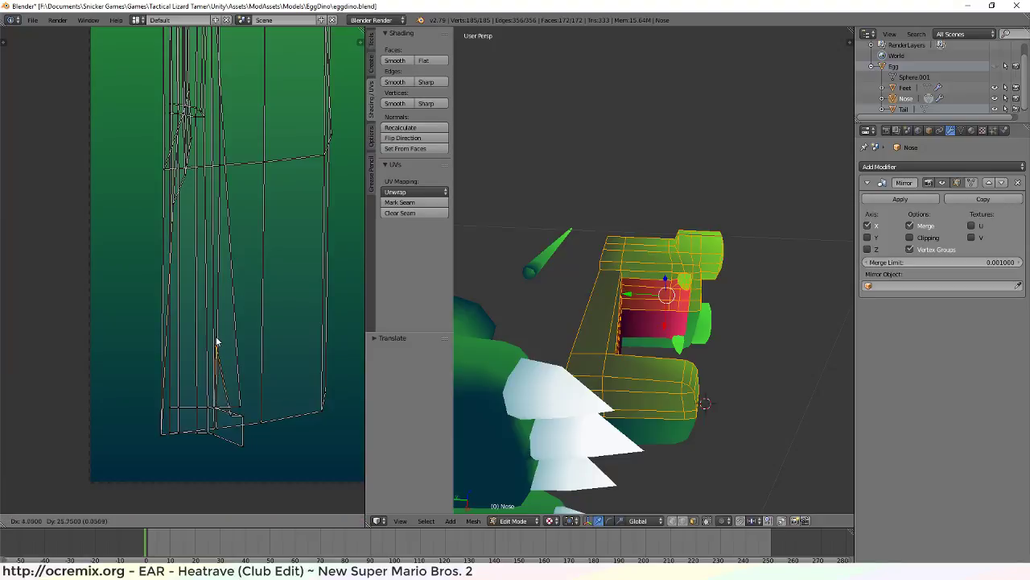
pyautogui.rightClick(249, 445)
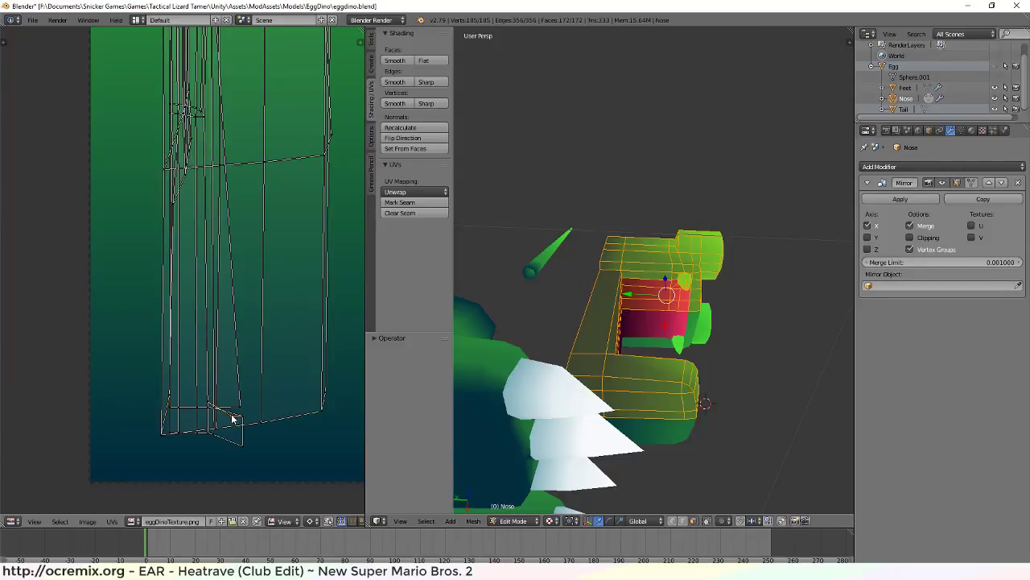
pyautogui.press('g')
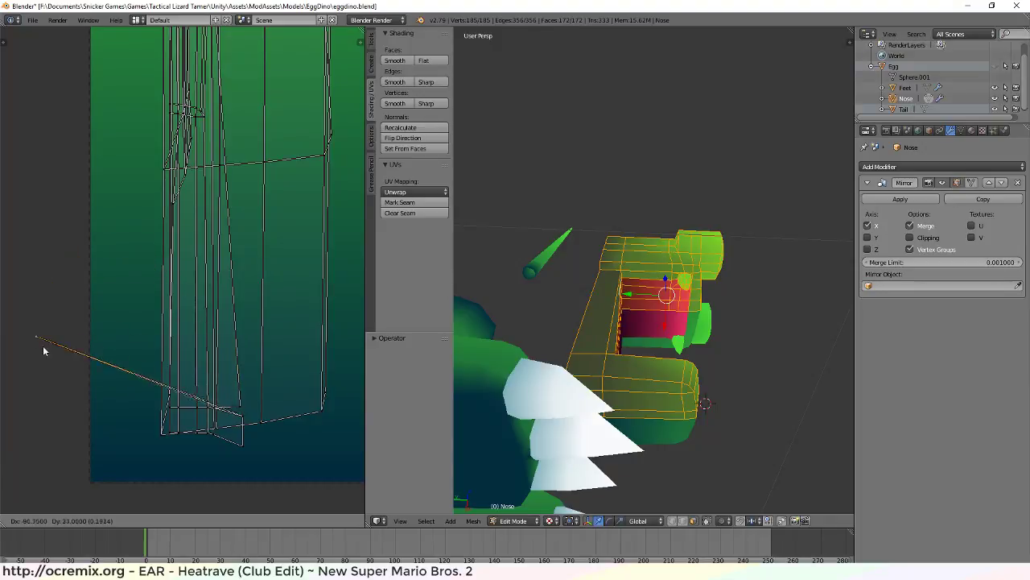
pyautogui.press('Escape')
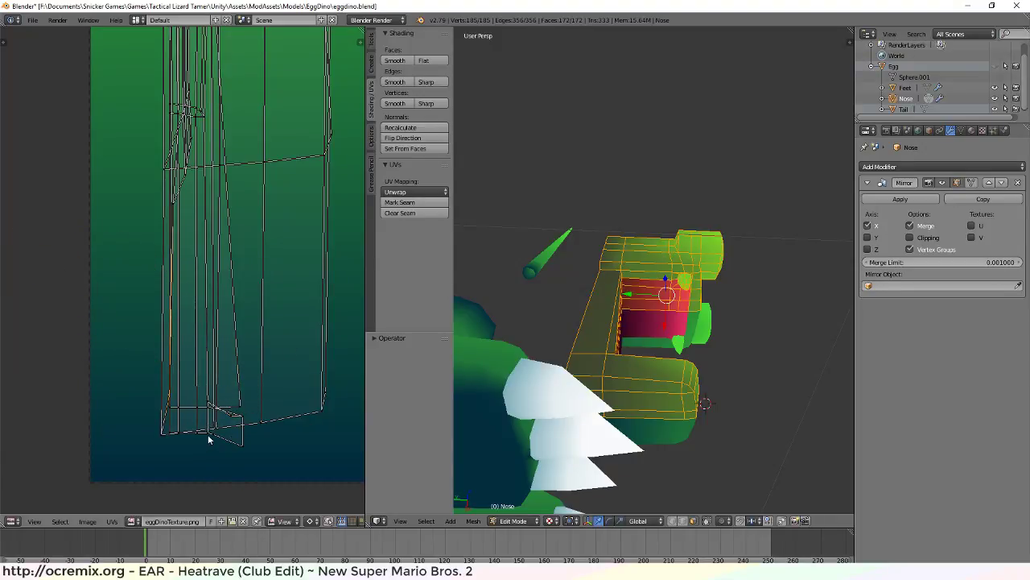
pyautogui.rightClick(238, 409)
pyautogui.press('g')
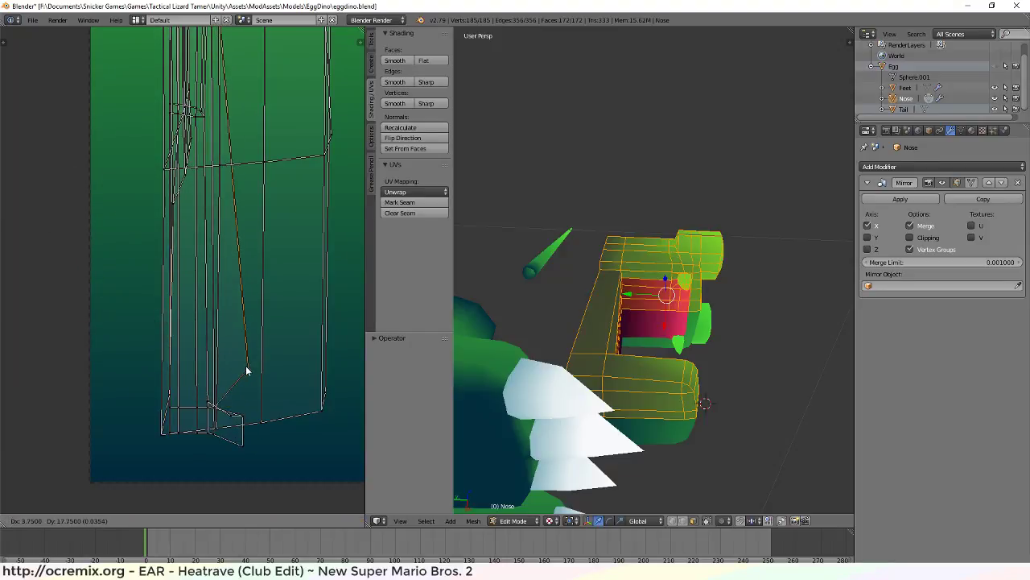
pyautogui.rightClick(247, 371)
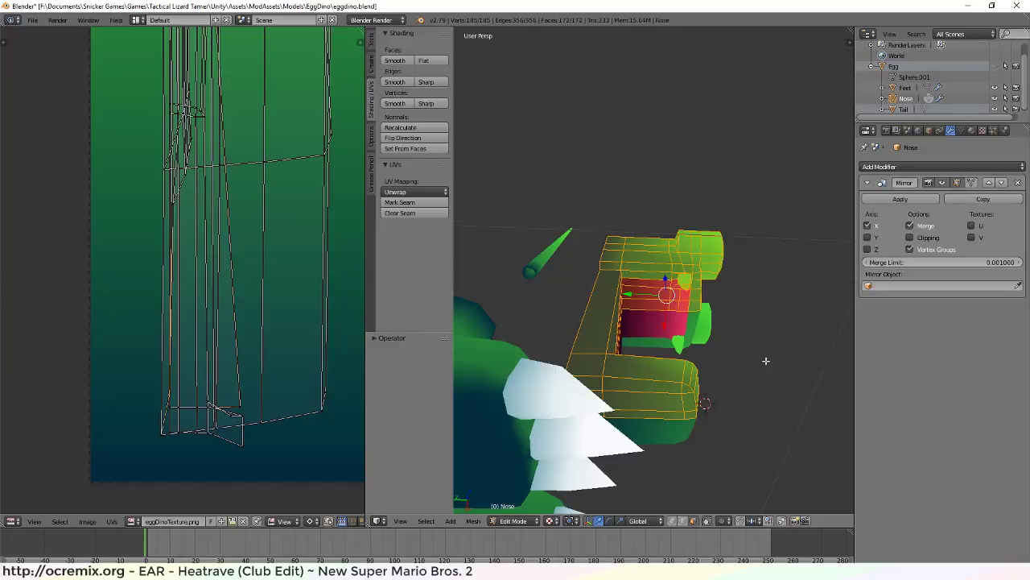
pyautogui.press('a')
pyautogui.moveTo(765, 357)
pyautogui.mouseDown(button='middle')
pyautogui.moveTo(752, 367)
pyautogui.moveTo(745, 411)
pyautogui.moveTo(766, 338)
pyautogui.mouseUp(button='middle')
# Select two lower-jaw faces and shift their UVs left along the strip
pyautogui.scroll(3, 738, 458)
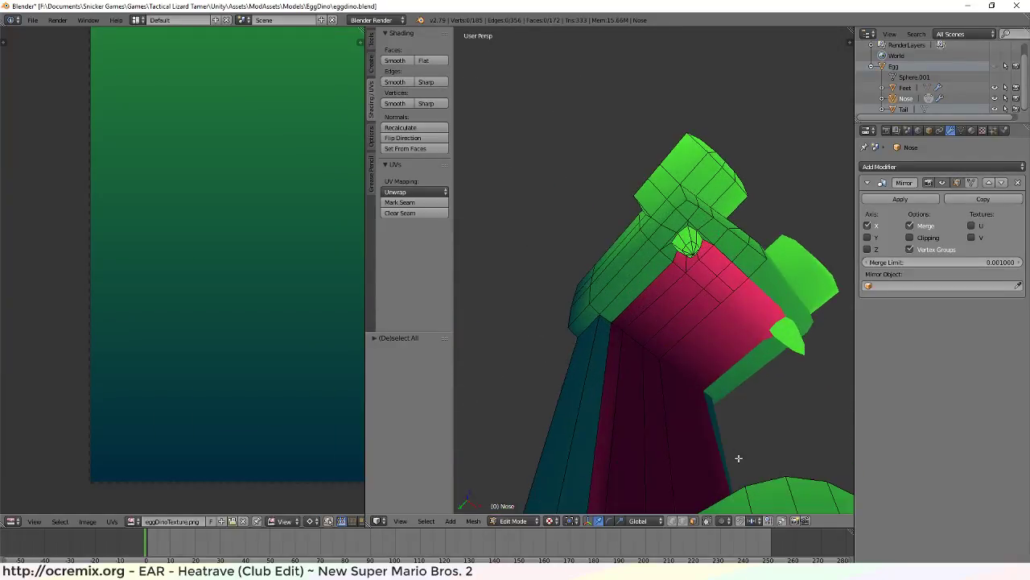
pyautogui.moveTo(738, 458); pyautogui.dragTo(713, 417, button='middle')
pyautogui.rightClick(697, 382)
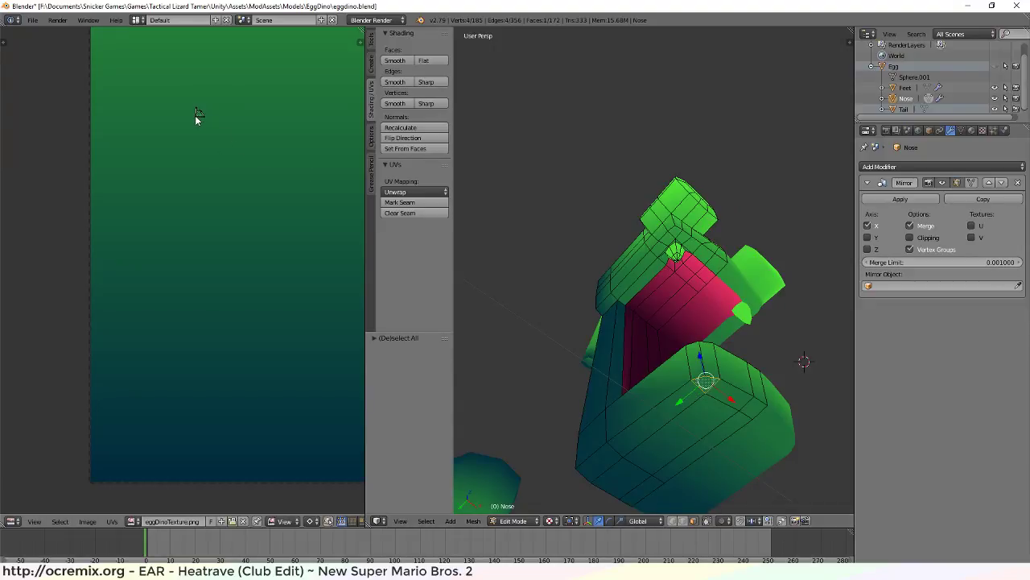
pyautogui.keyDown('shift'); pyautogui.rightClick(674, 379); pyautogui.keyUp('shift')
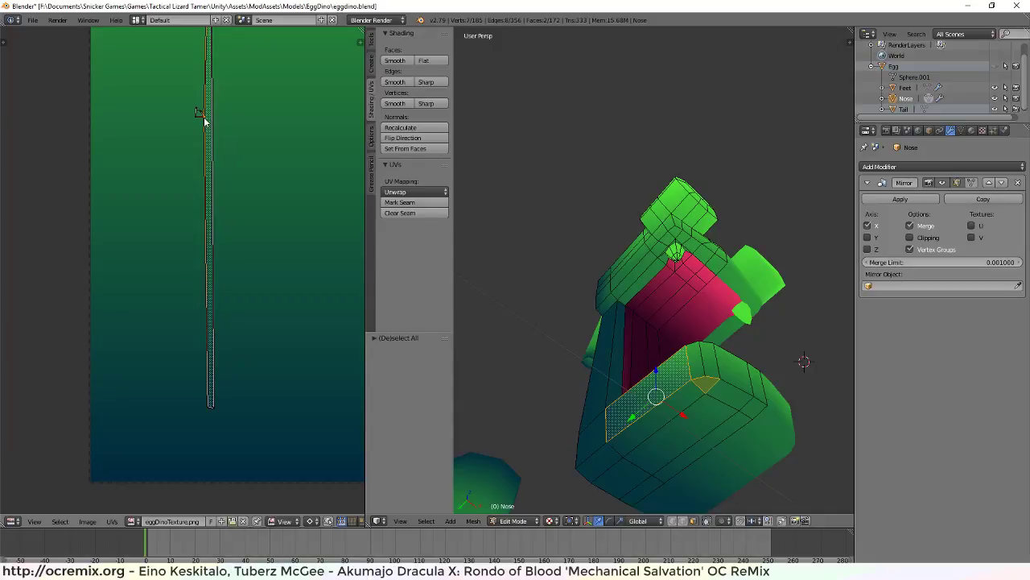
pyautogui.press('g')
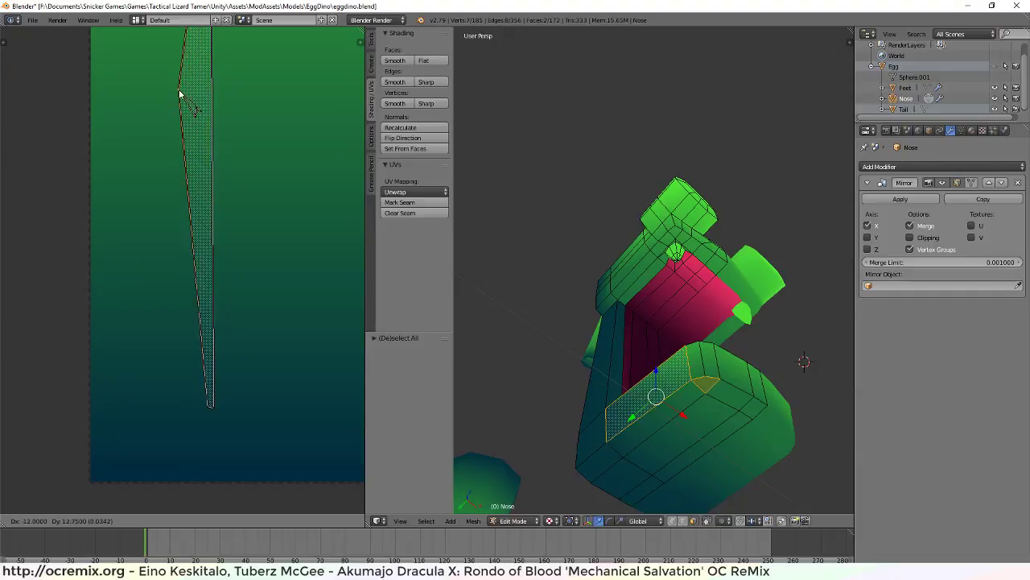
pyautogui.click(204, 79)
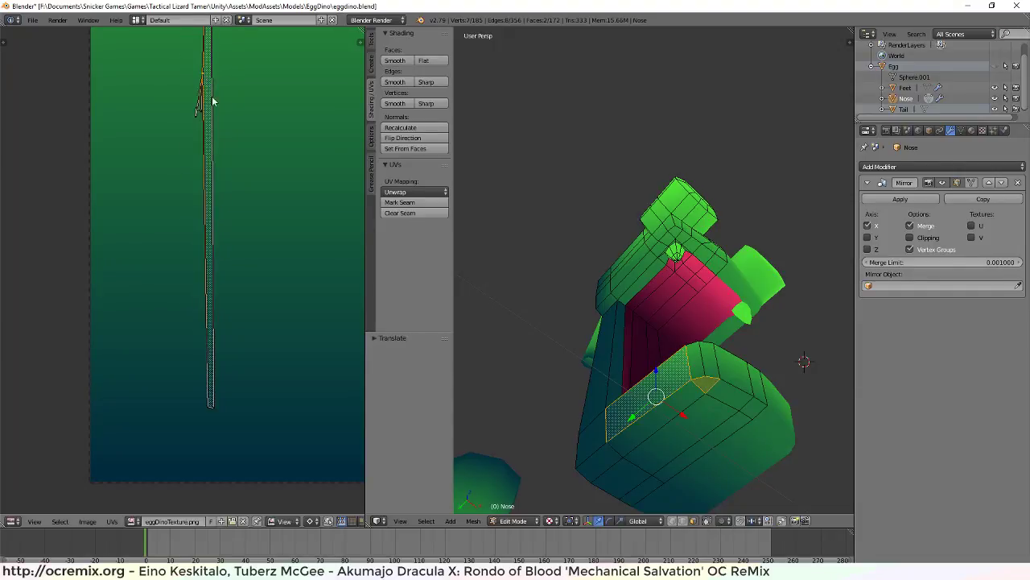
pyautogui.moveTo(692, 379); pyautogui.dragTo(691, 423, button='middle')
pyautogui.press('a')
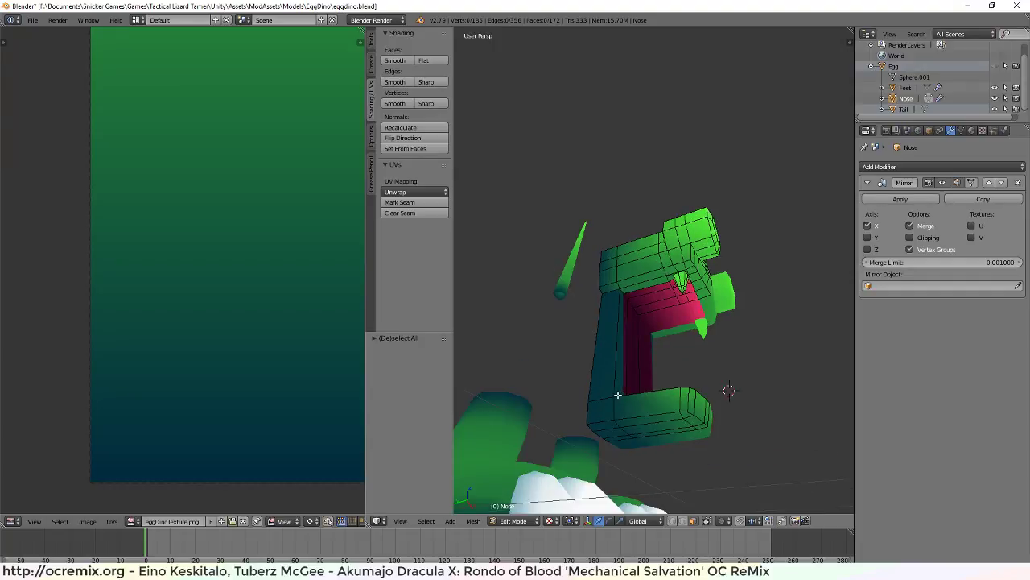
# Move the jaw-tip strip's UVs up the green gradient
pyautogui.moveTo(611, 396); pyautogui.dragTo(695, 432, button='middle')
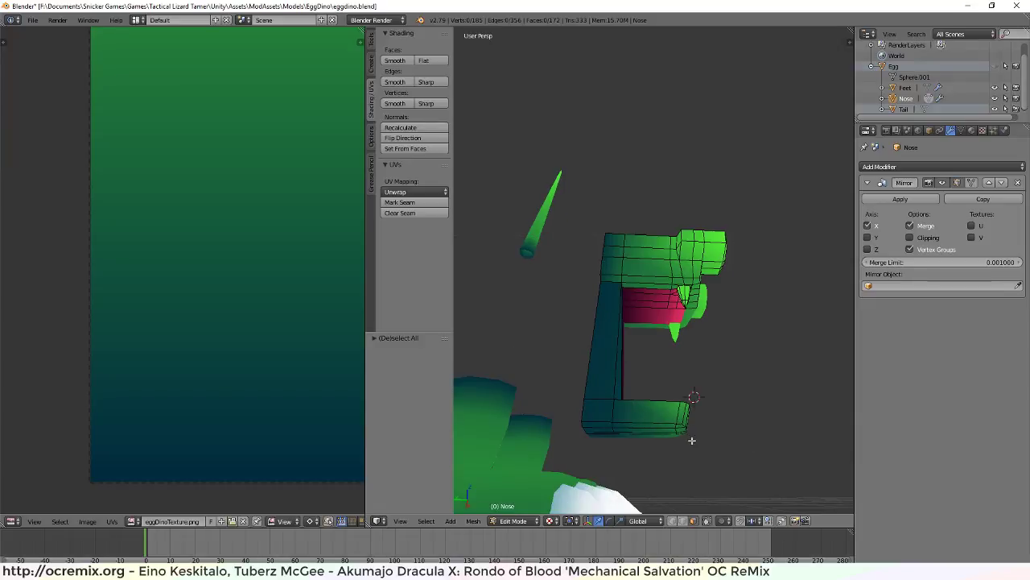
pyautogui.keyDown('alt'); pyautogui.rightClick(688, 433); pyautogui.keyUp('alt')
pyautogui.scroll(-2, 224, 138)
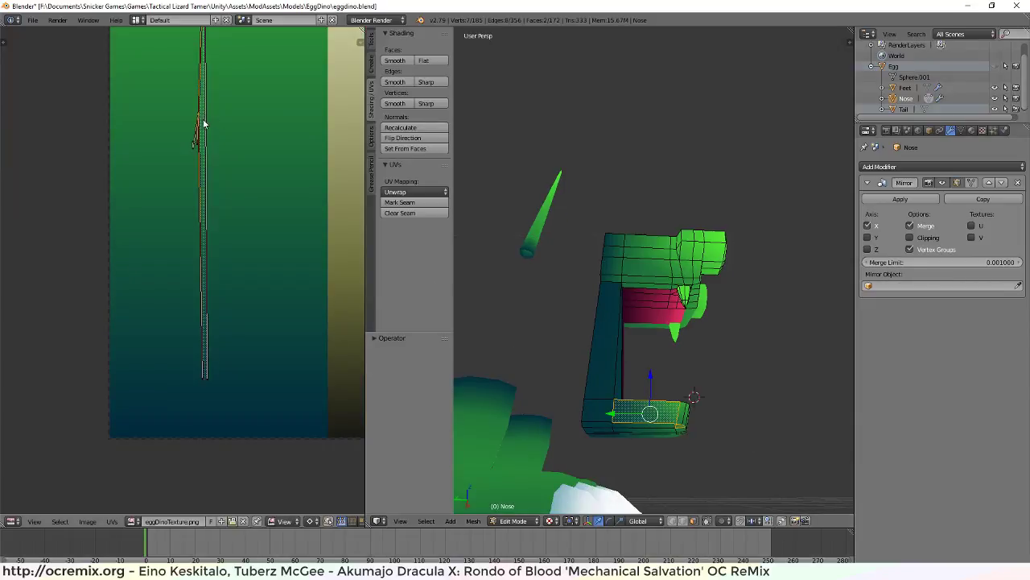
pyautogui.press('b')
pyautogui.moveTo(177, 113); pyautogui.dragTo(221, 159)
pyautogui.press('g')
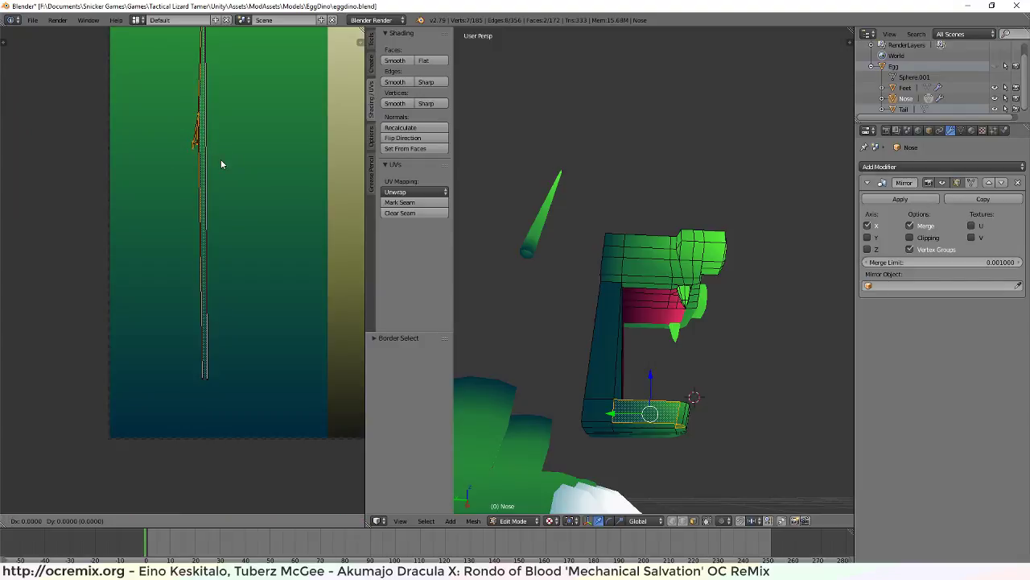
pyautogui.click(250, 130)
pyautogui.press('a')
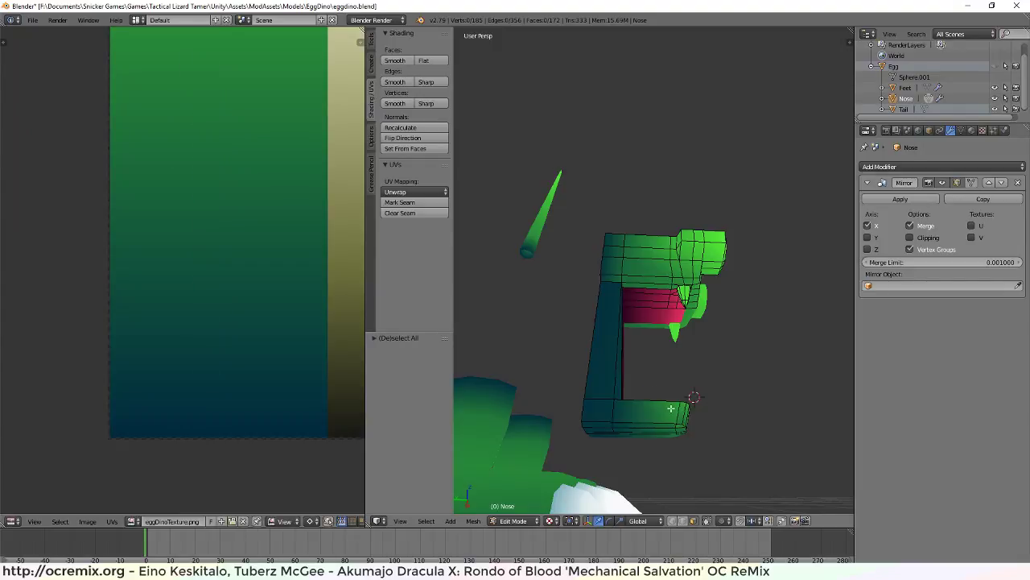
# Undo the last two changes while orbiting the head, then clear the selection
pyautogui.moveTo(671, 409); pyautogui.dragTo(648, 419, button='middle')
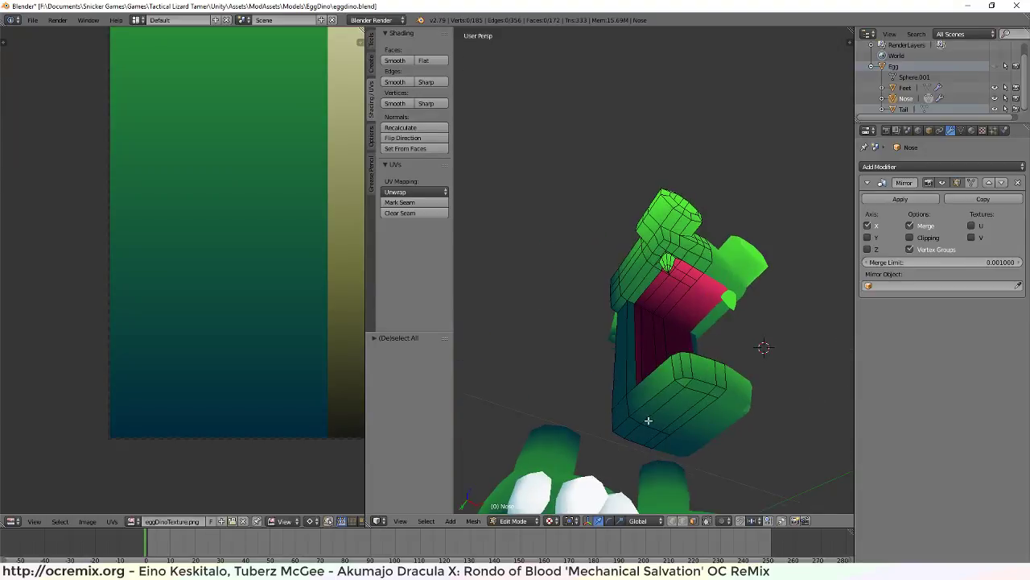
pyautogui.moveTo(684, 384); pyautogui.dragTo(585, 387, button='middle')
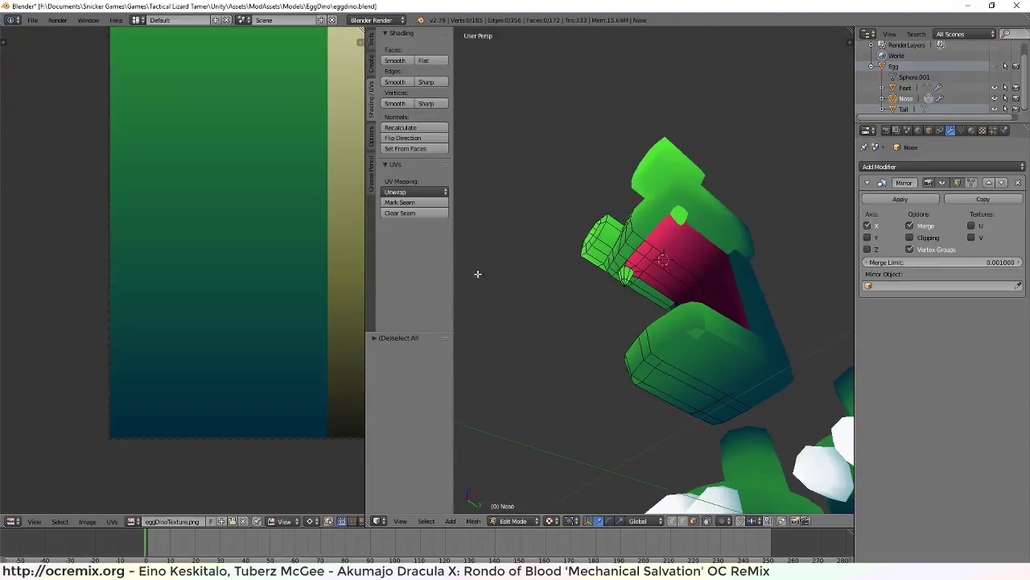
pyautogui.hotkey('ctrl', 'z')
pyautogui.hotkey('ctrl', 'z')
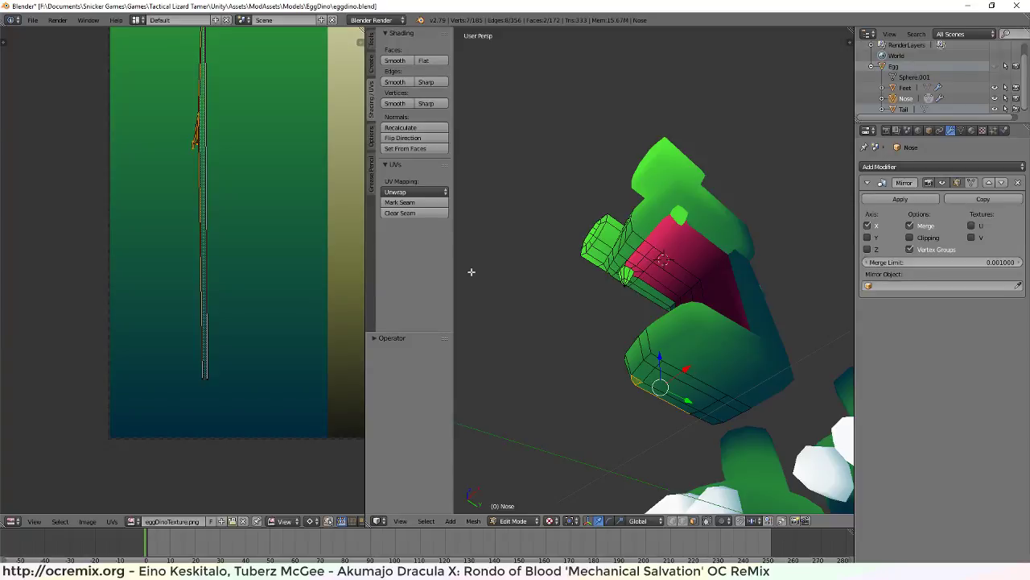
pyautogui.hotkey('ctrl', 'z')
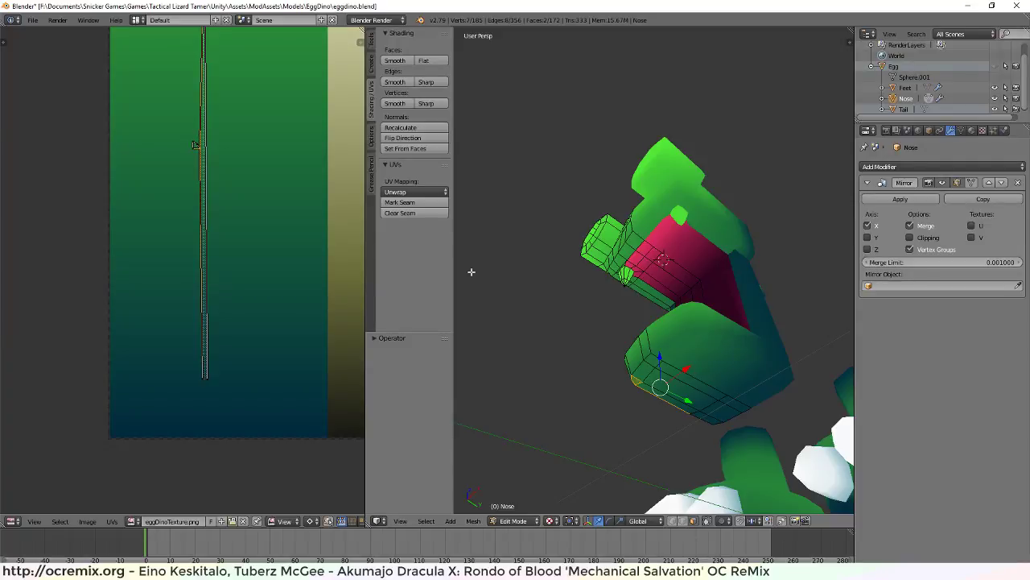
pyautogui.moveTo(570, 327); pyautogui.dragTo(668, 420, button='middle')
pyautogui.press('a')
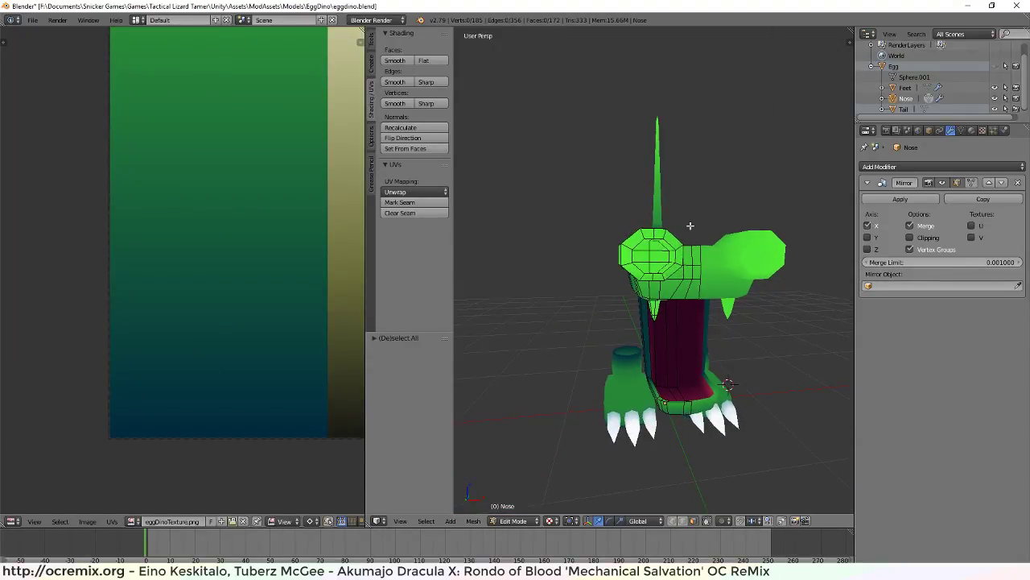
pyautogui.moveTo(690, 226); pyautogui.dragTo(740, 248, button='middle')
pyautogui.scroll(3, 604, 239)
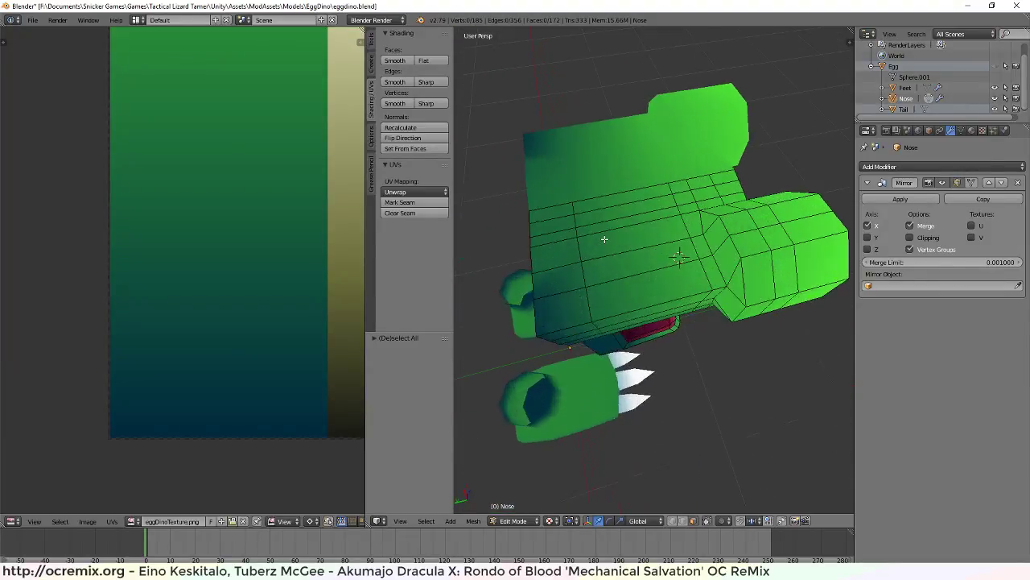
pyautogui.scroll(2, 597, 241)
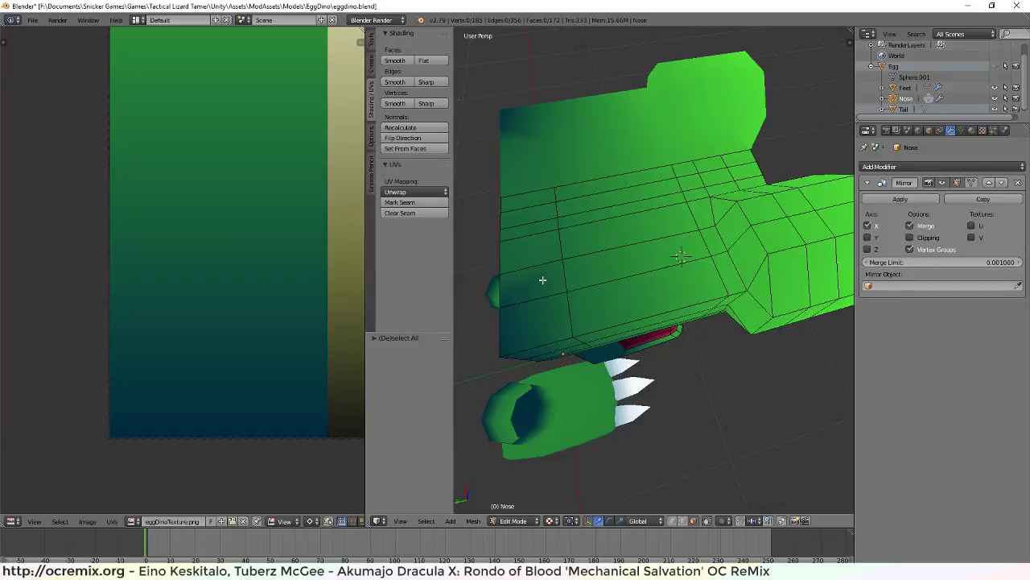
pyautogui.scroll(-2, 542, 279)
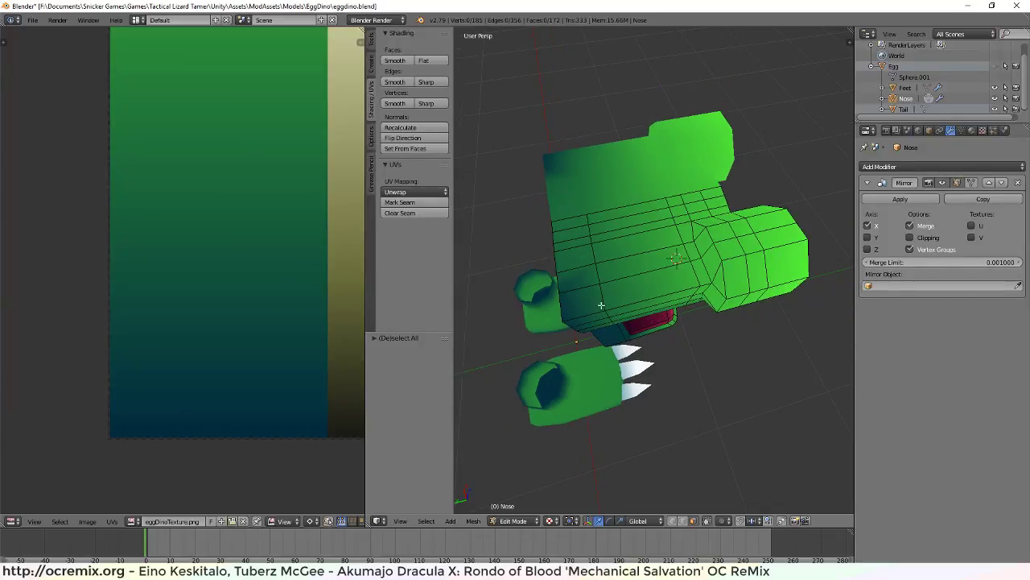
pyautogui.press('a')
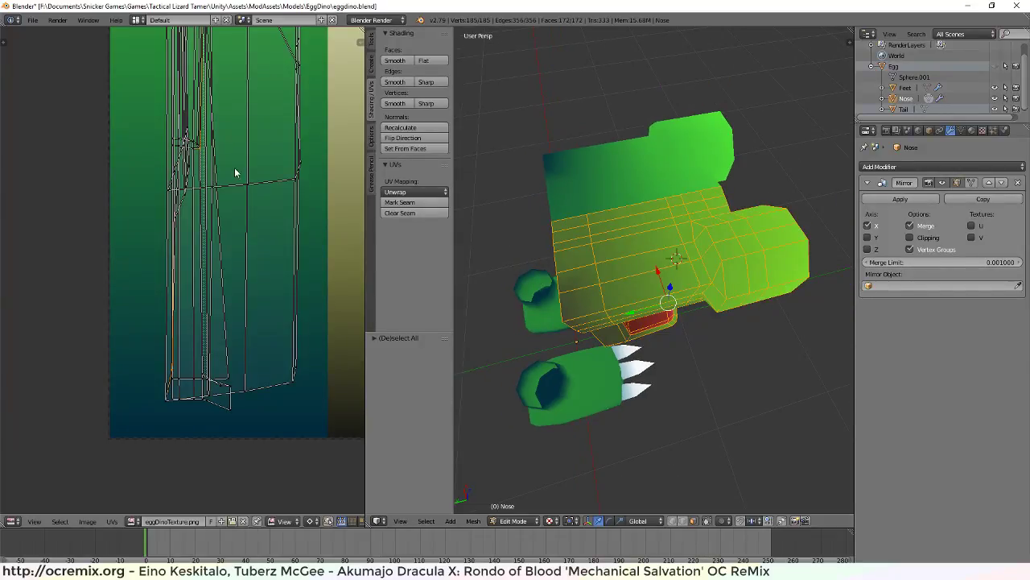
pyautogui.scroll(-4, 237, 168)
pyautogui.scroll(4, 208, 125)
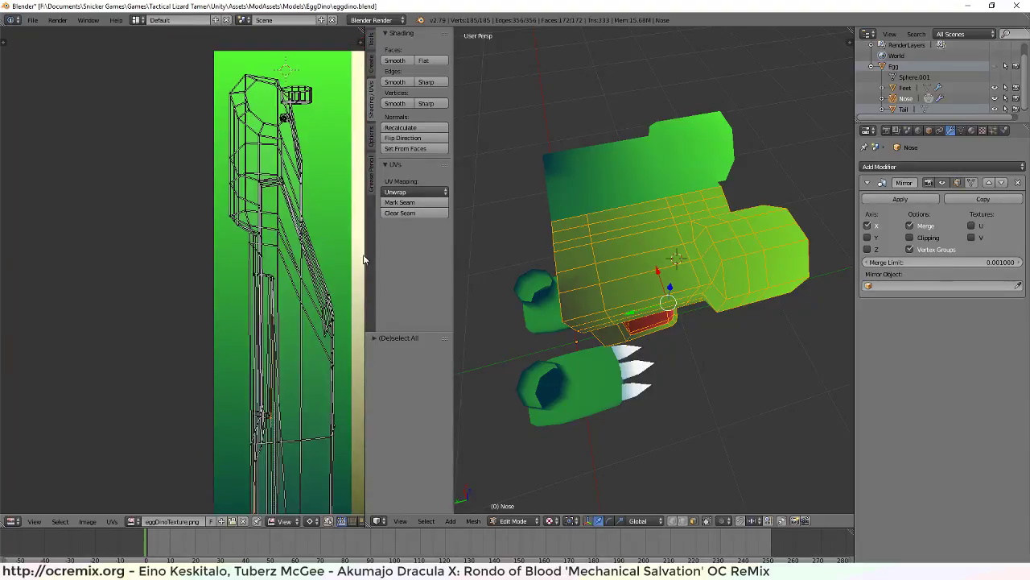
pyautogui.scroll(1, 565, 270)
pyautogui.rightClick(554, 255)
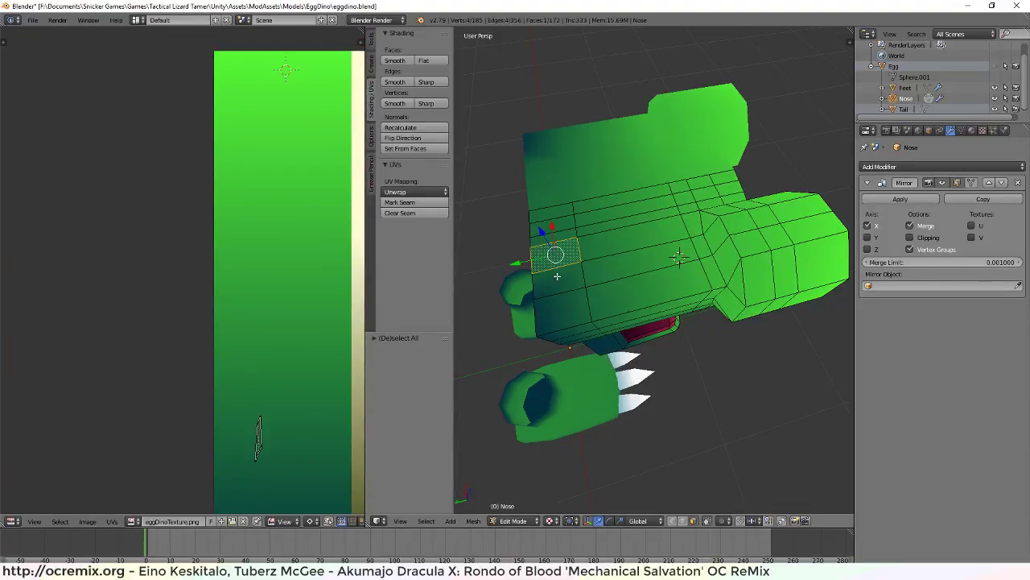
pyautogui.rightClick(556, 276)
pyautogui.rightClick(559, 286)
pyautogui.rightClick(569, 276)
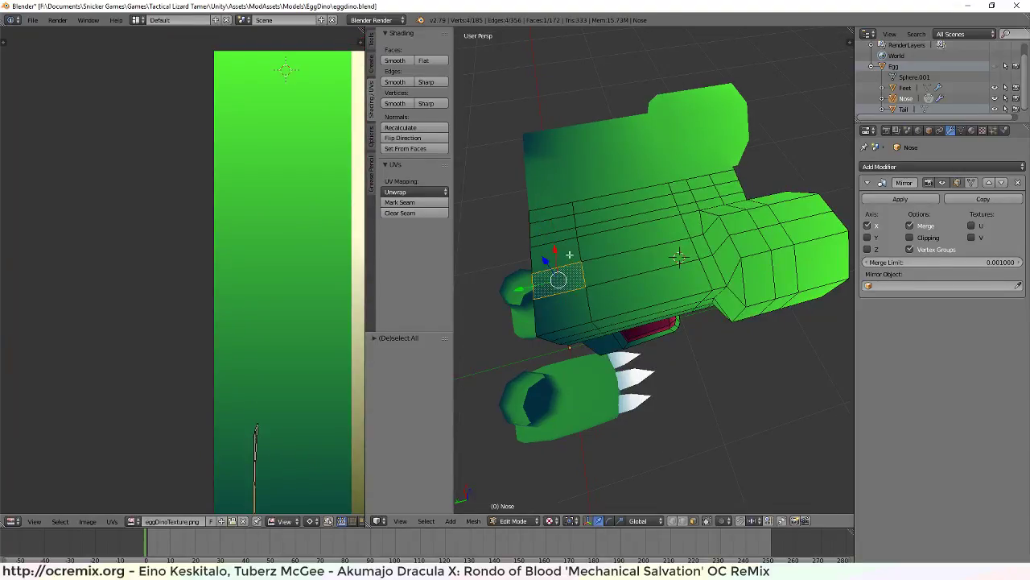
pyautogui.rightClick(568, 255)
pyautogui.rightClick(563, 235)
pyautogui.rightClick(562, 215)
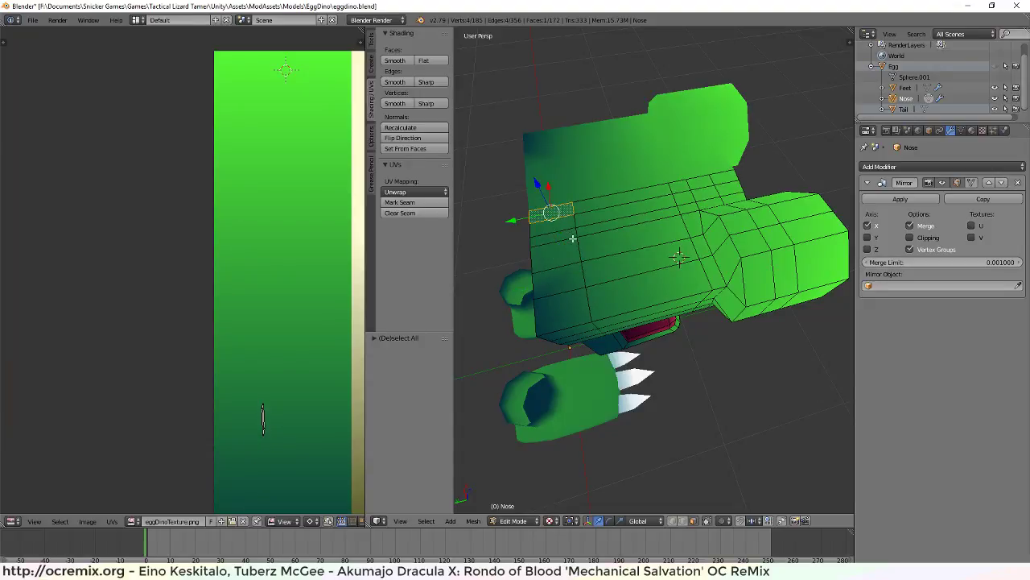
pyautogui.rightClick(572, 238)
pyautogui.rightClick(572, 241)
pyautogui.rightClick(567, 221)
pyautogui.rightClick(566, 210)
pyautogui.rightClick(572, 231)
pyautogui.rightClick(572, 228)
pyautogui.rightClick(572, 232)
pyautogui.rightClick(573, 249)
pyautogui.rightClick(581, 282)
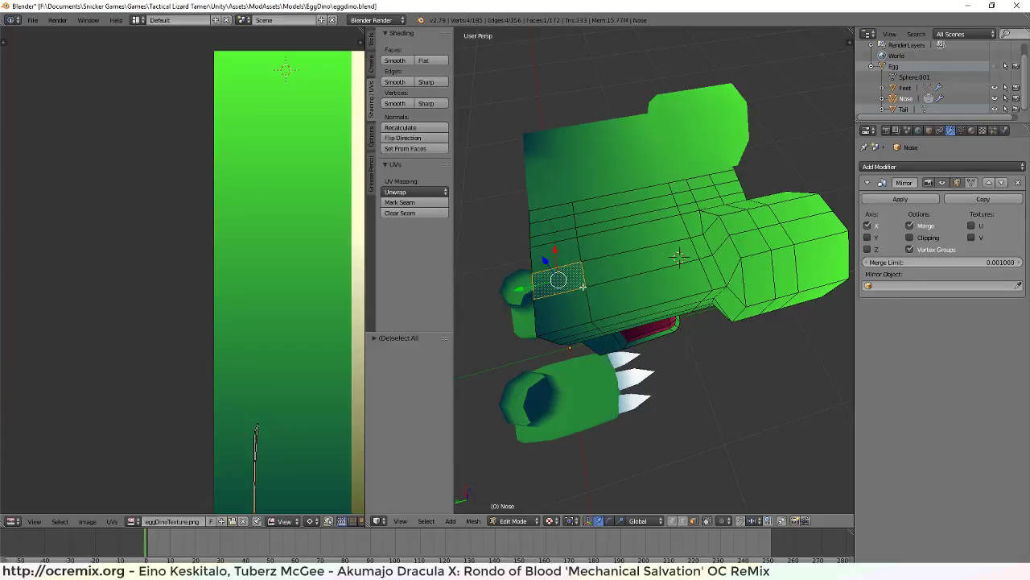
pyautogui.rightClick(580, 333)
pyautogui.scroll(-4, 326, 392)
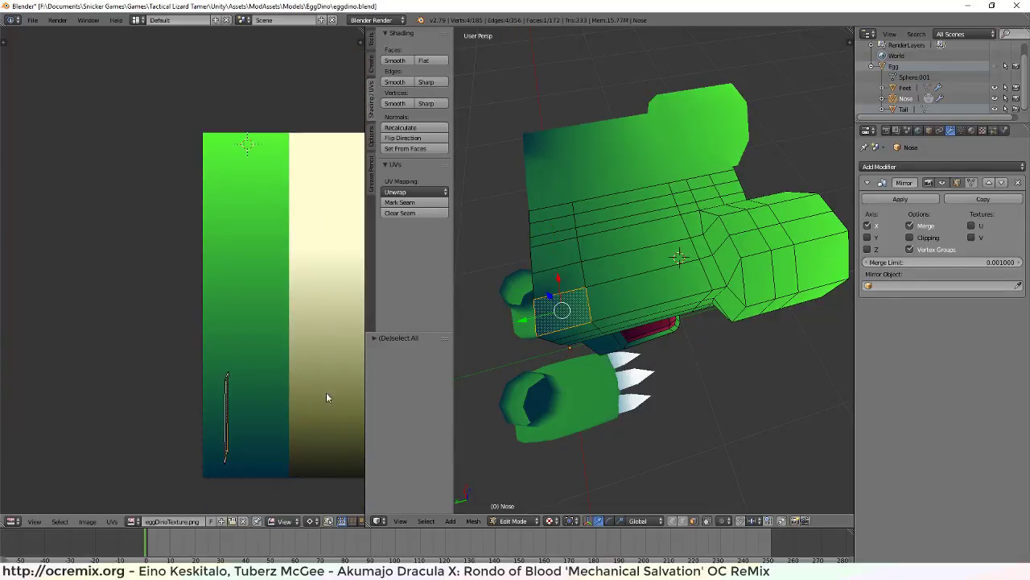
pyautogui.scroll(3, 294, 346)
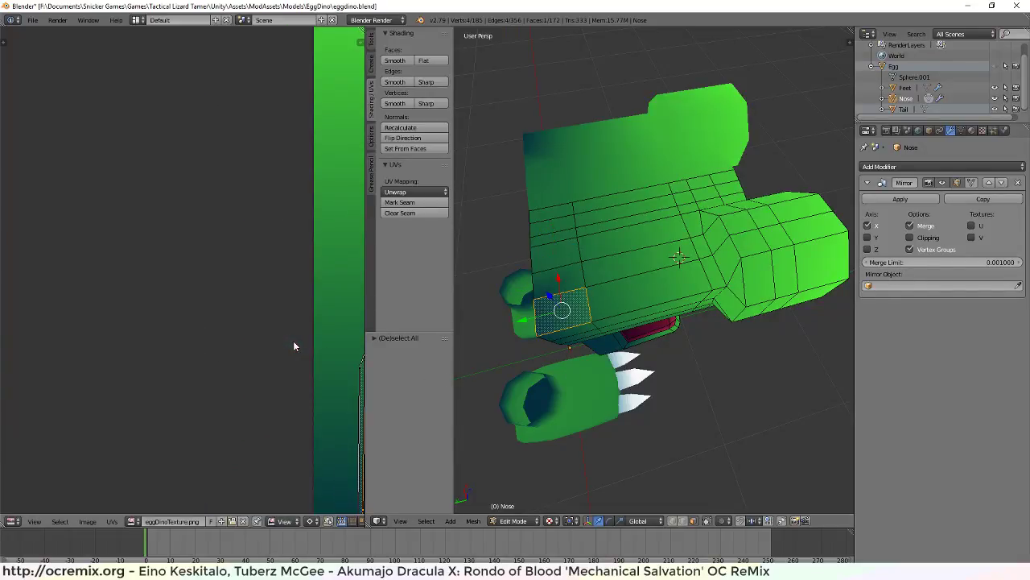
pyautogui.moveTo(552, 252); pyautogui.dragTo(551, 256, button='right')
pyautogui.rightClick(552, 256)
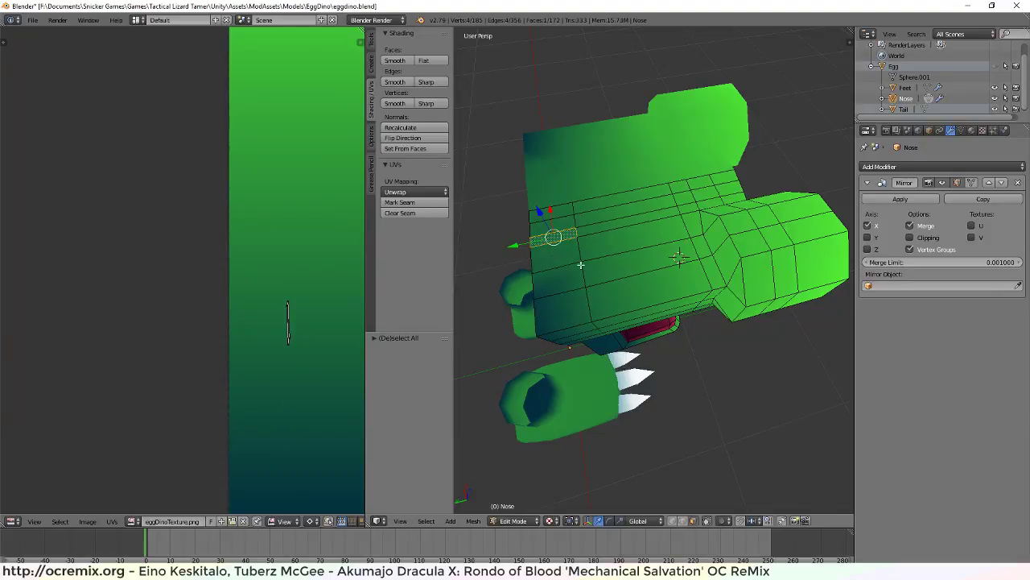
pyautogui.rightClick(557, 258)
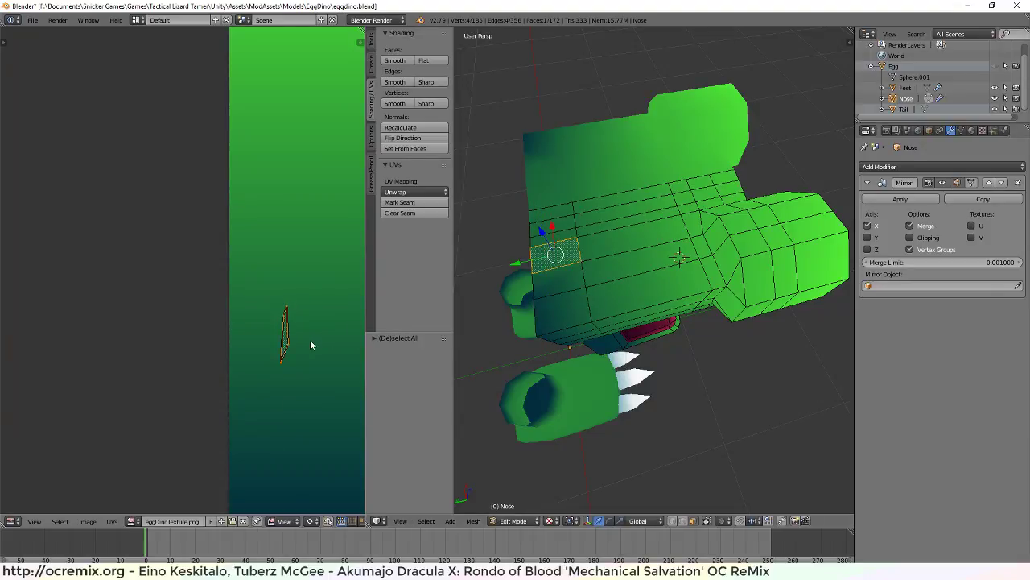
pyautogui.press('a')
pyautogui.press('a')
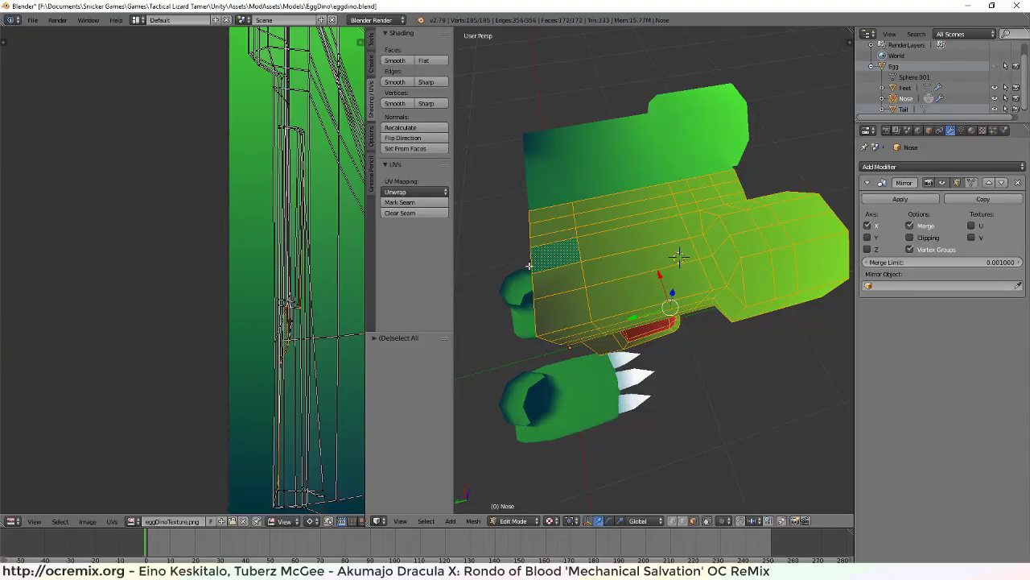
# Move all the snout UVs slightly lower on the green texture
pyautogui.scroll(2, 530, 266)
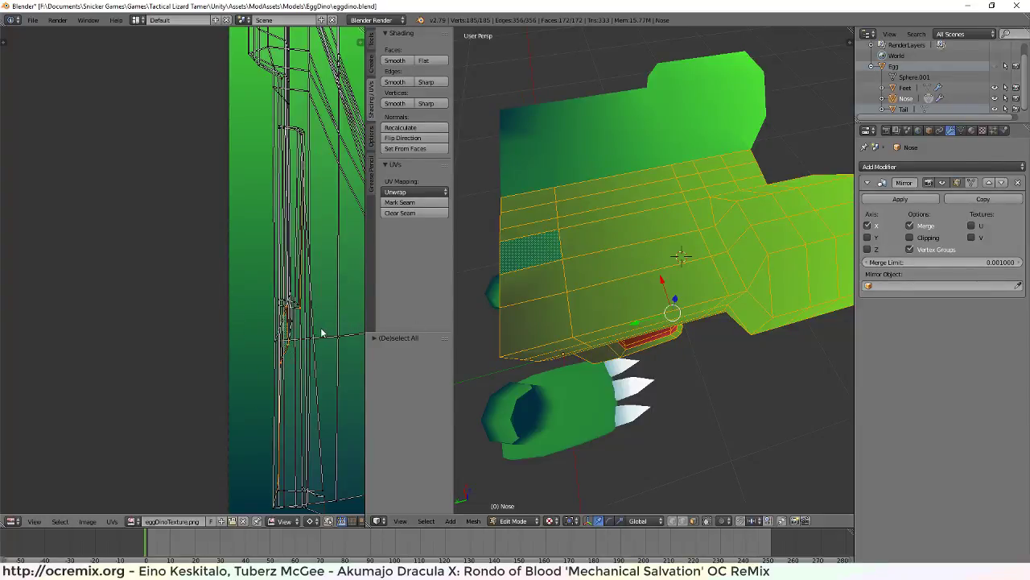
pyautogui.press('g')
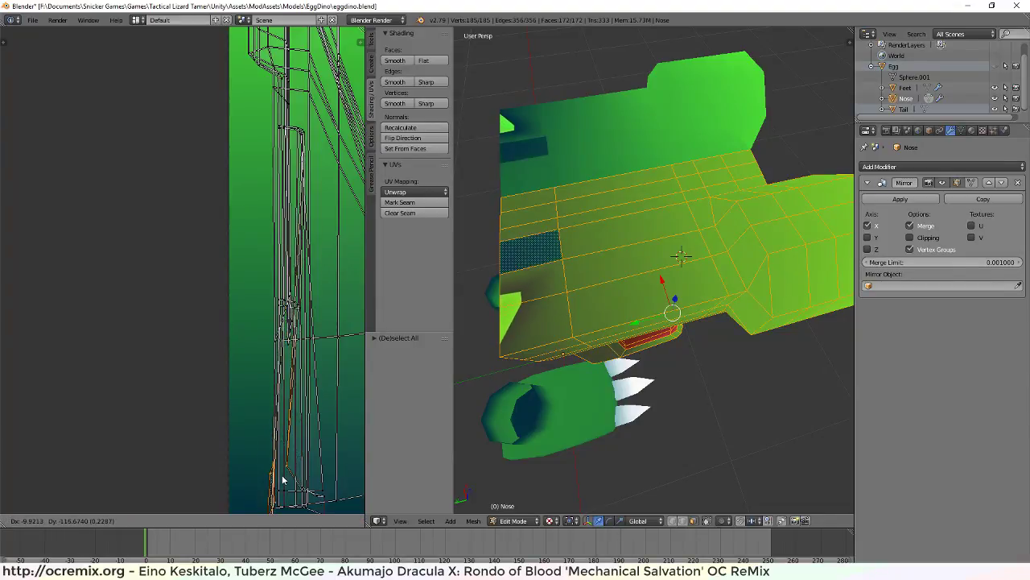
pyautogui.click(263, 344)
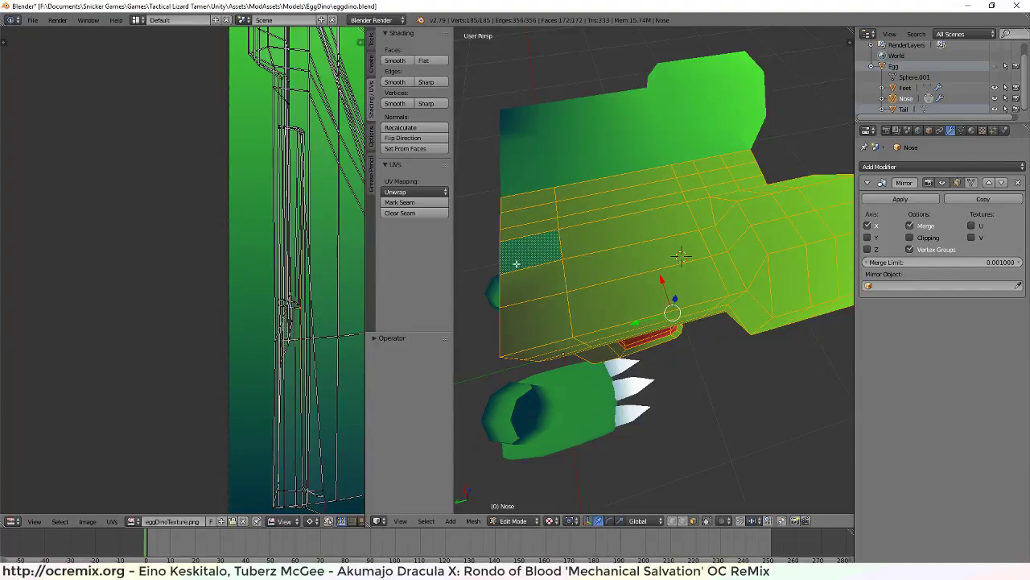
# Orbit around the snout, open the Select menu, then switch to the web browser
pyautogui.scroll(2, 508, 295)
pyautogui.scroll(-2, 510, 292)
pyautogui.moveTo(511, 301); pyautogui.dragTo(670, 225, button='middle')
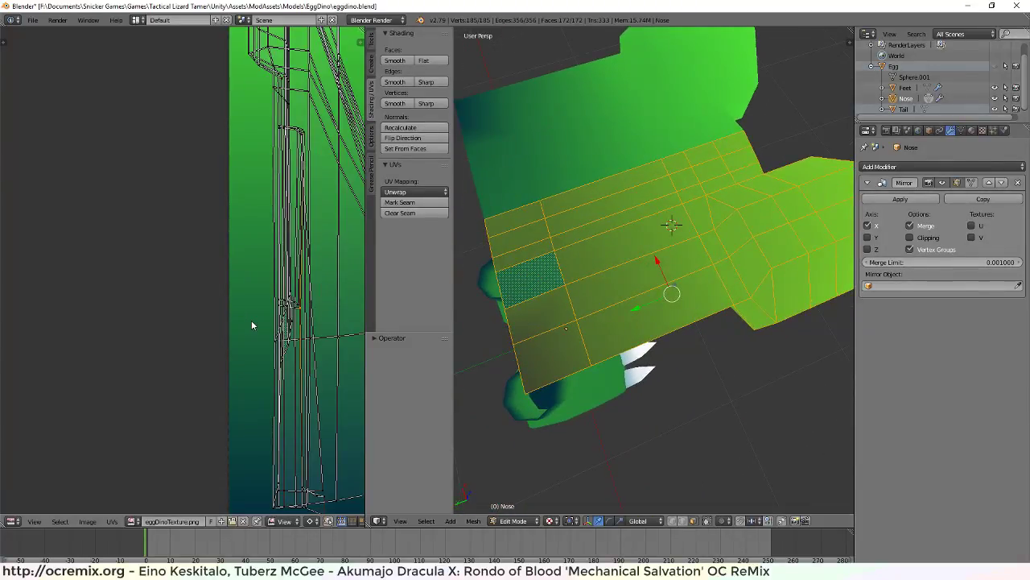
pyautogui.click(424, 521)
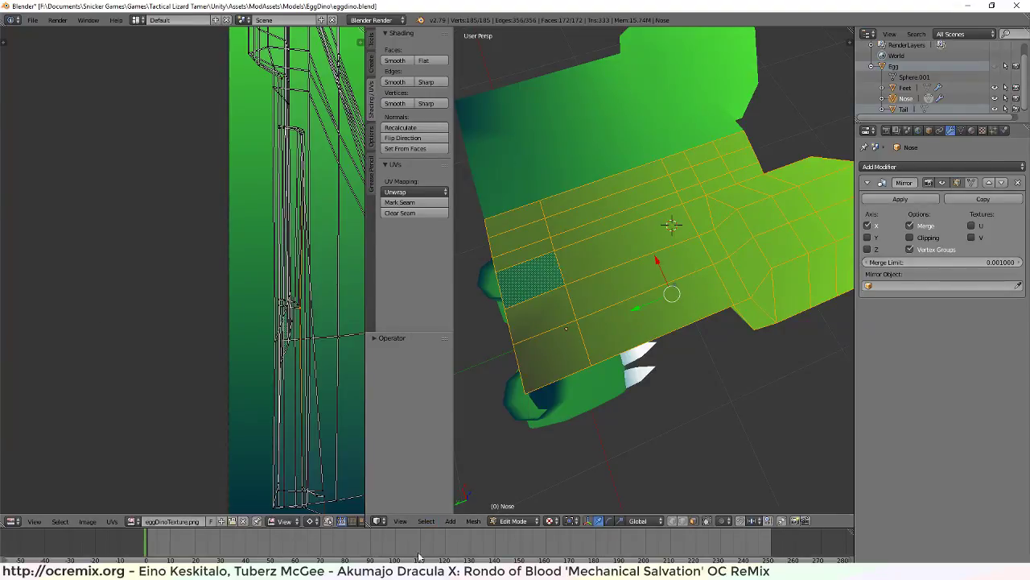
pyautogui.hotkey('alt', 'Tab')
# Search Google for 'select uv from model view blender' from the address bar
pyautogui.click(527, 24)
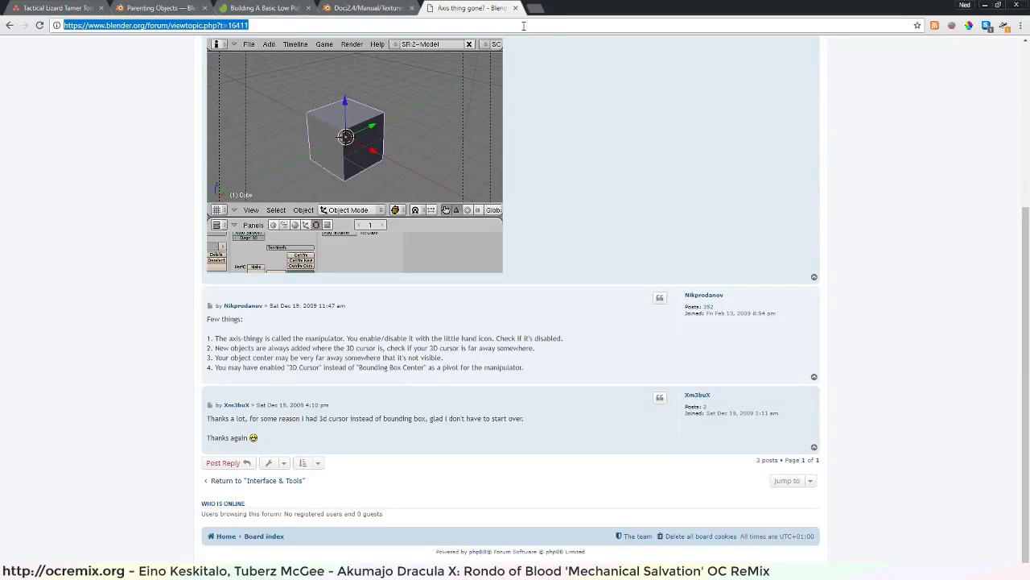
pyautogui.write('sele')
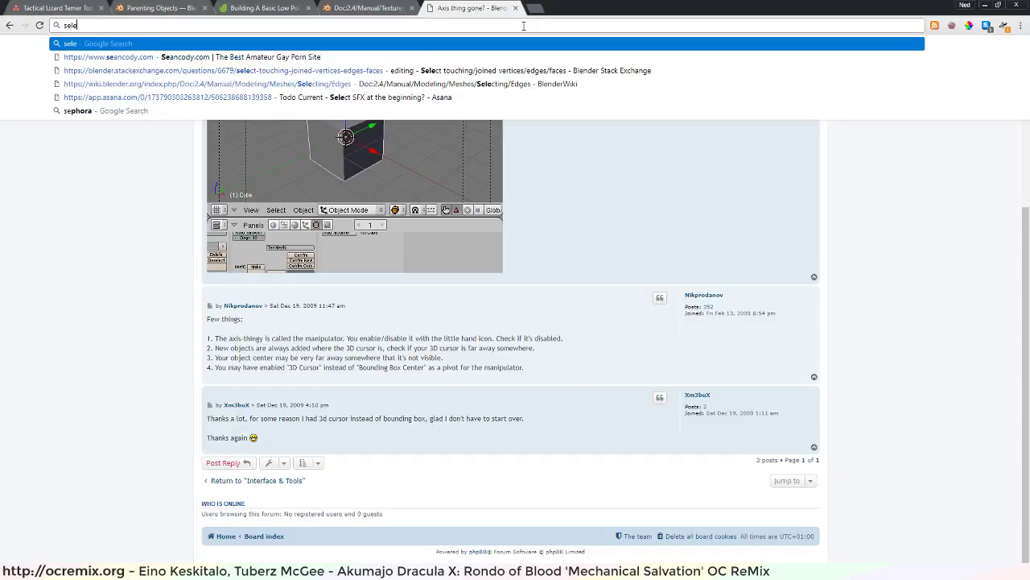
pyautogui.write('ct')
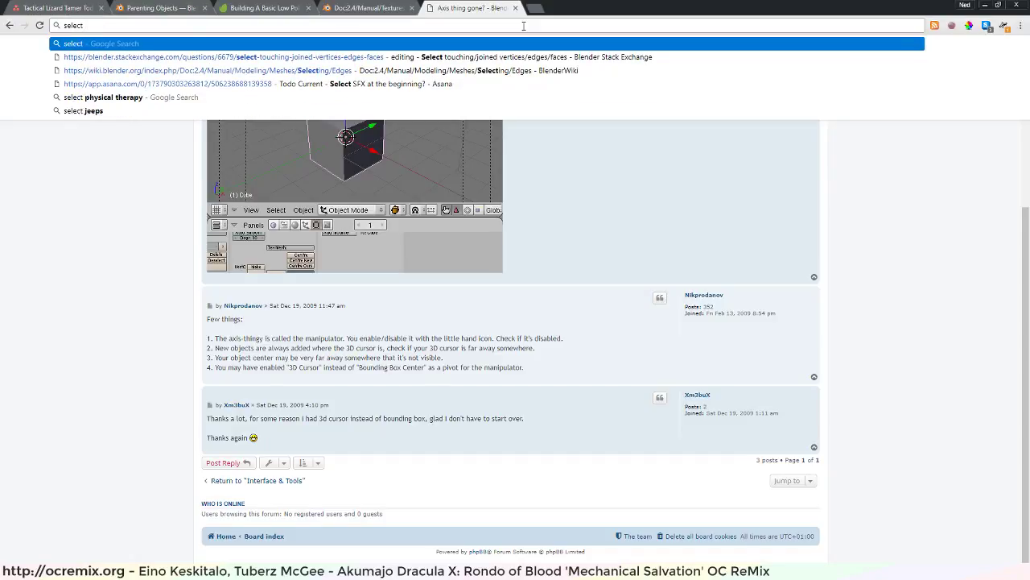
pyautogui.write(' u')
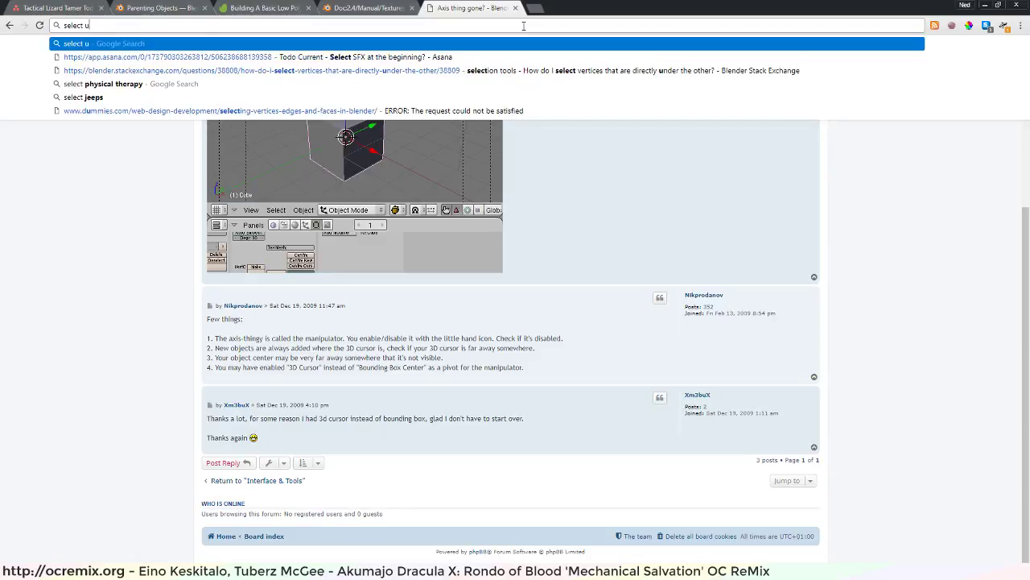
pyautogui.write('v from model ')
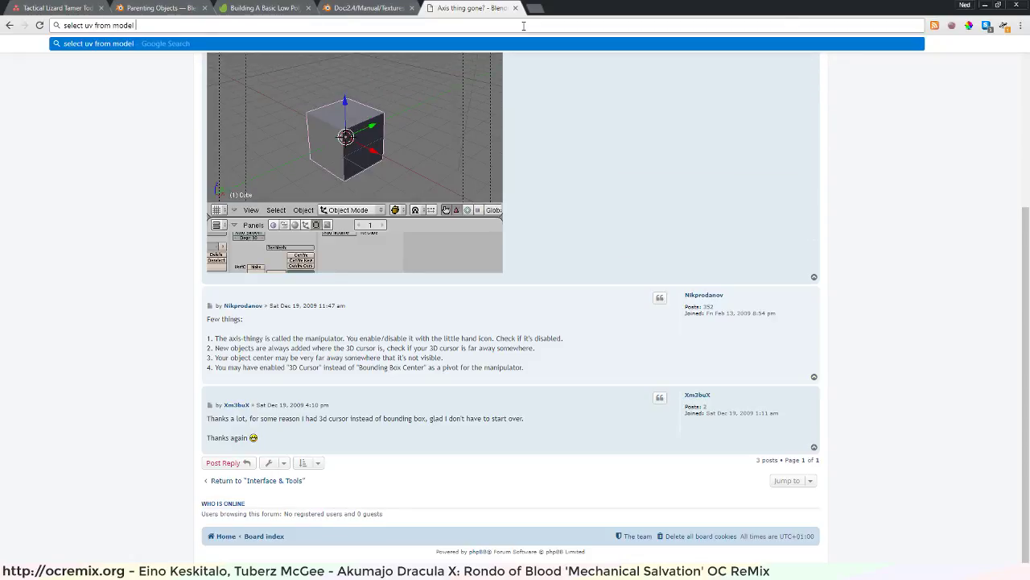
pyautogui.write('view blender')
pyautogui.press('Return')
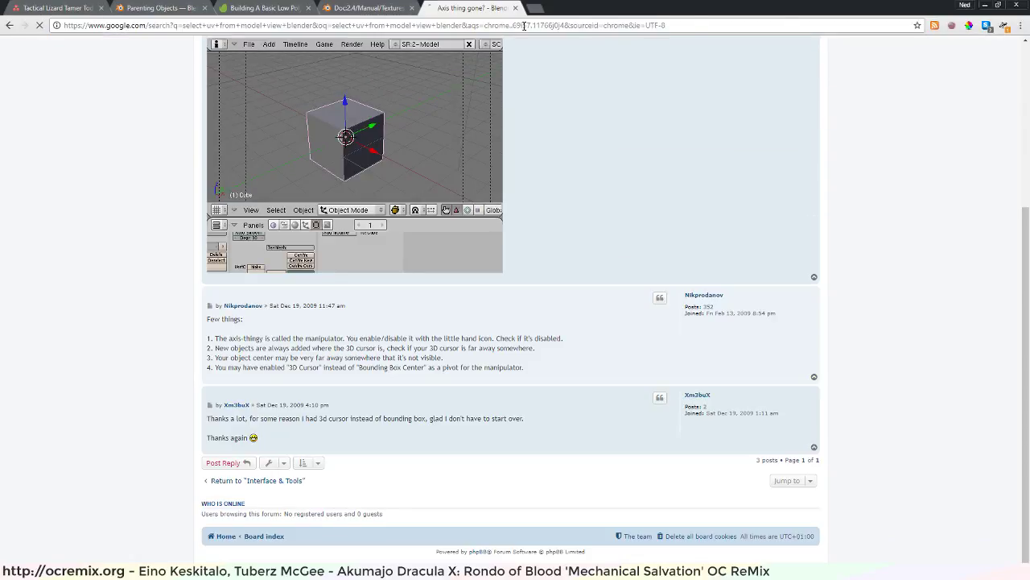
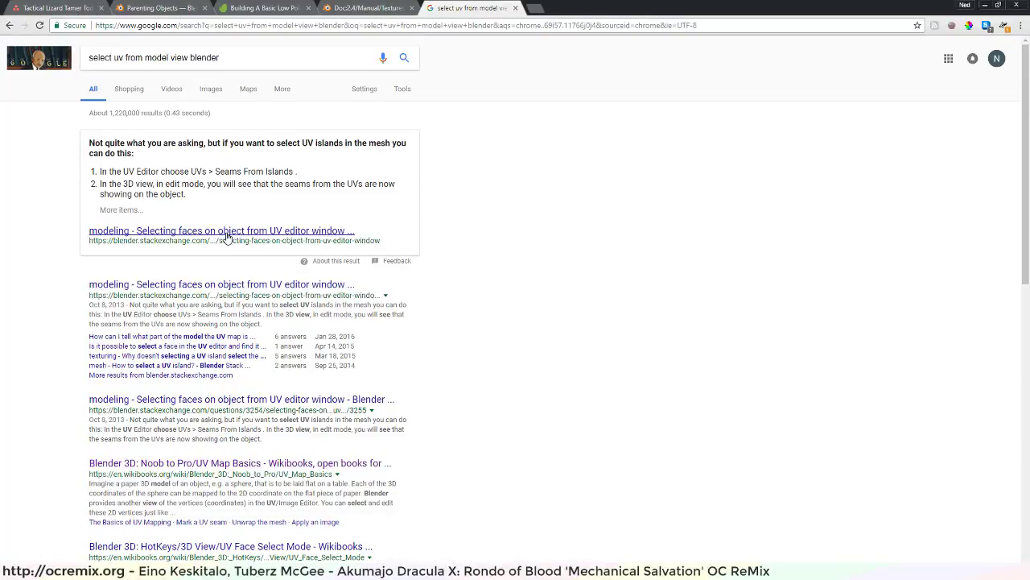
# Scroll through the Google results for selecting UVs from the model view in Blender
pyautogui.scroll(-1, 227, 237)
pyautogui.scroll(-2, 213, 318)
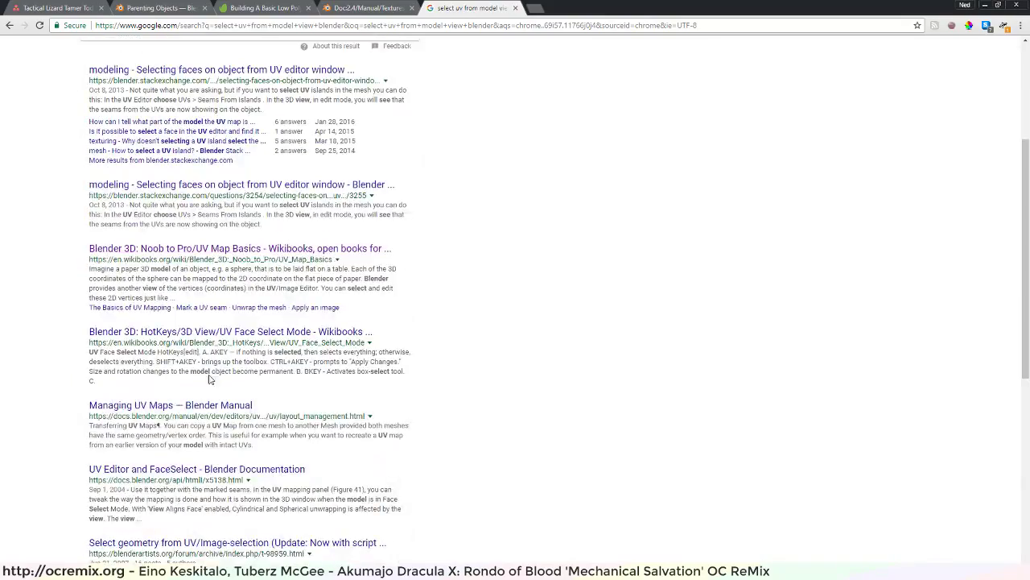
# Back in Blender, select the whole Nose mesh so its UVs show in the texture view
pyautogui.hotkey('alt', 'Tab')
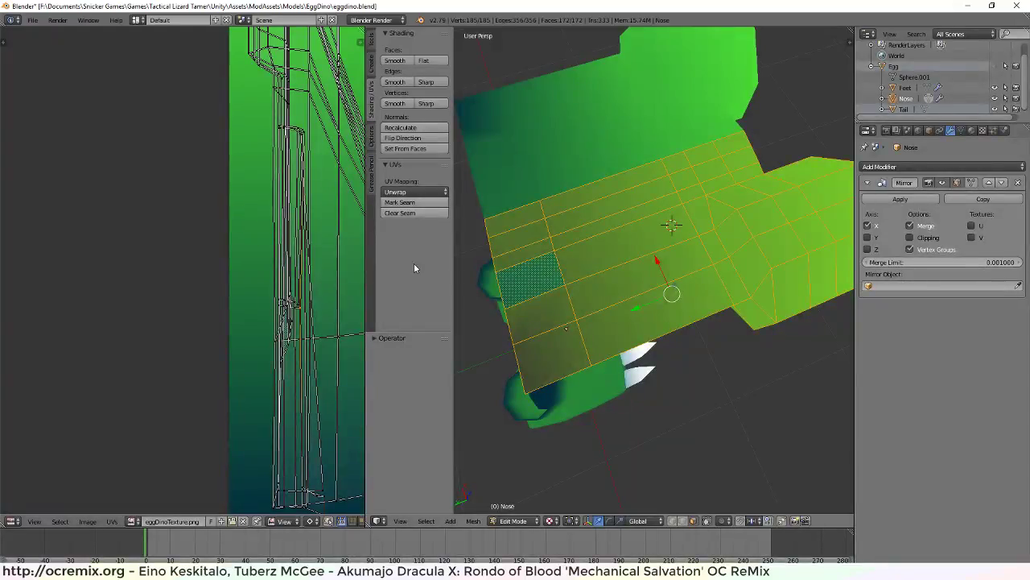
pyautogui.scroll(-5, 271, 287)
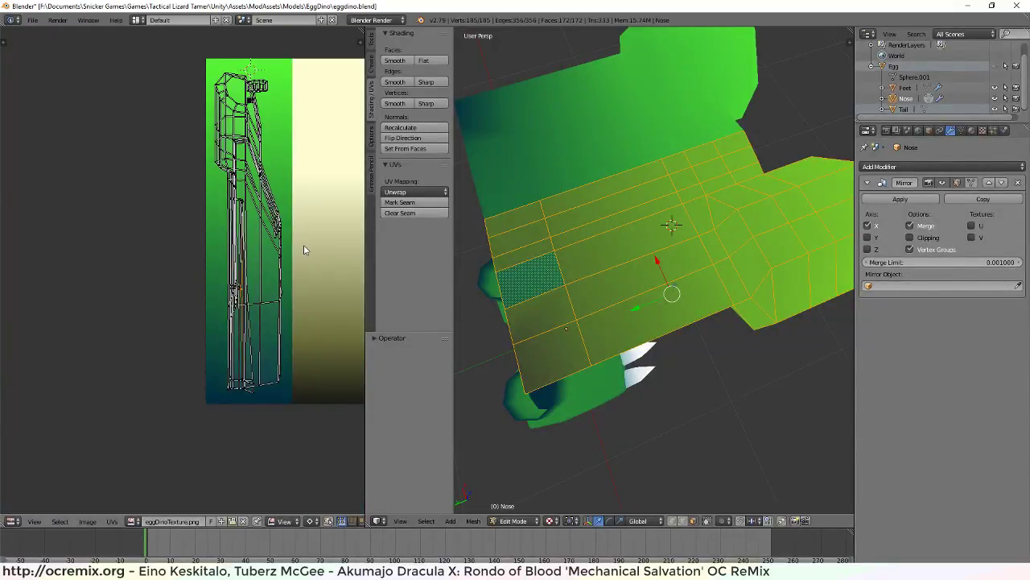
pyautogui.press('a')
pyautogui.moveTo(583, 359); pyautogui.dragTo(655, 324, button='middle')
pyautogui.rightClick(702, 351)
pyautogui.rightClick(639, 339)
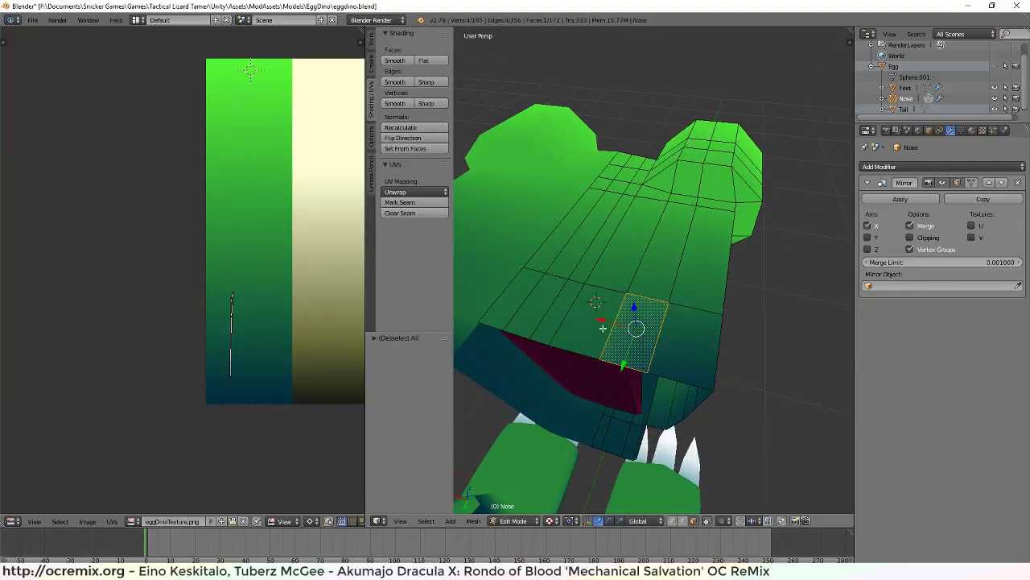
pyautogui.rightClick(579, 326)
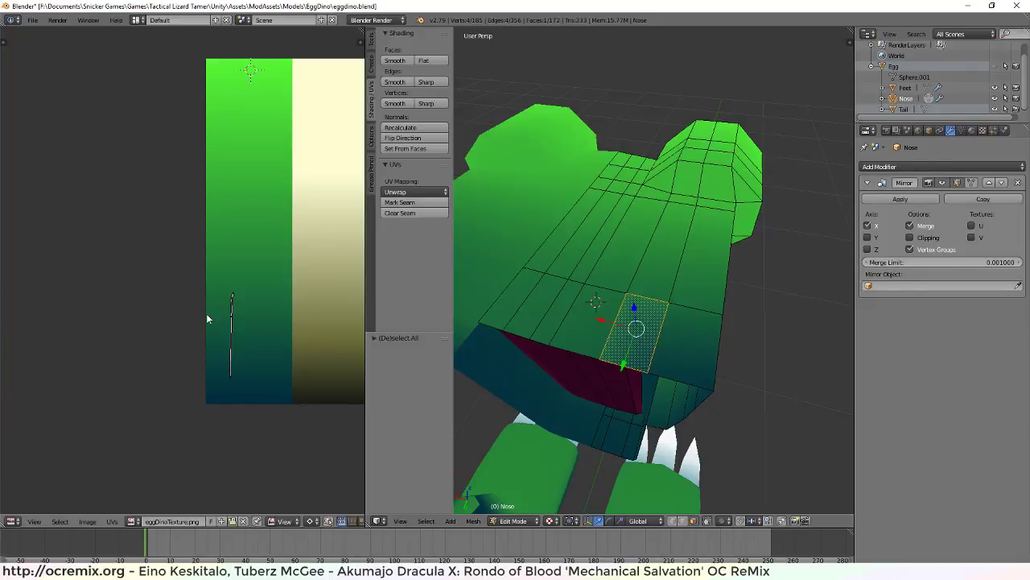
pyautogui.hotkey('ctrl', 'z')
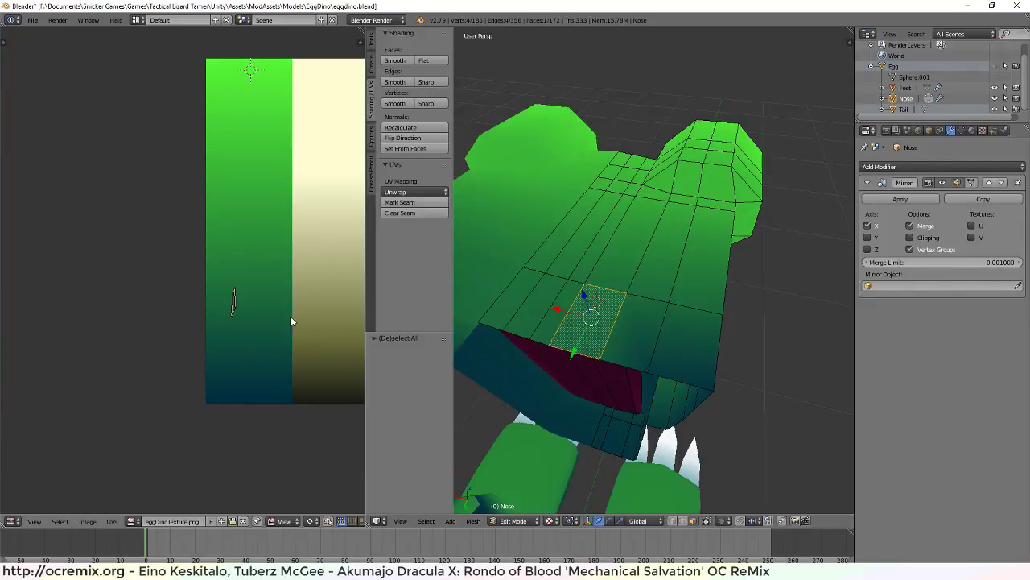
pyautogui.rightClick(513, 304)
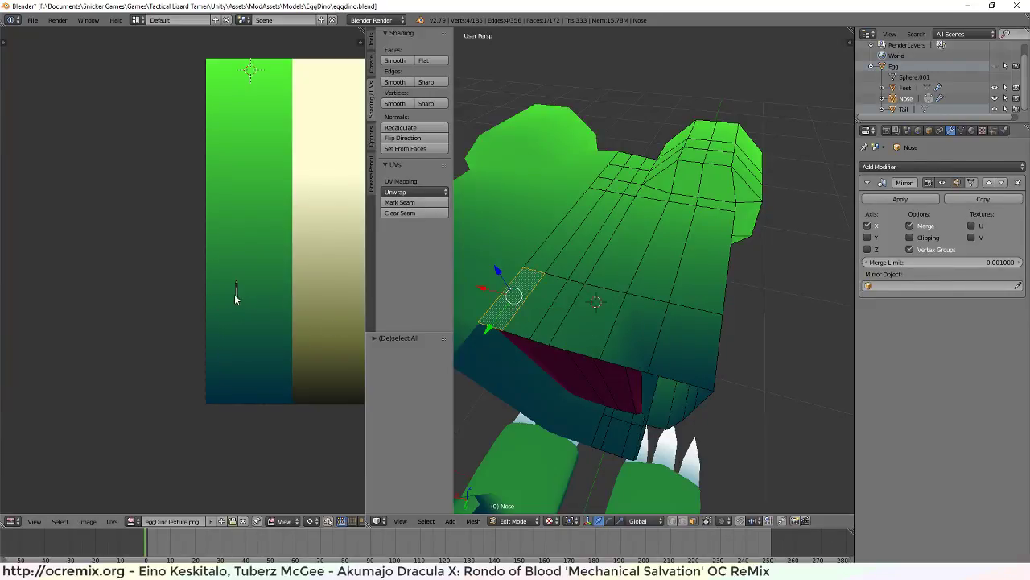
pyautogui.press('a')
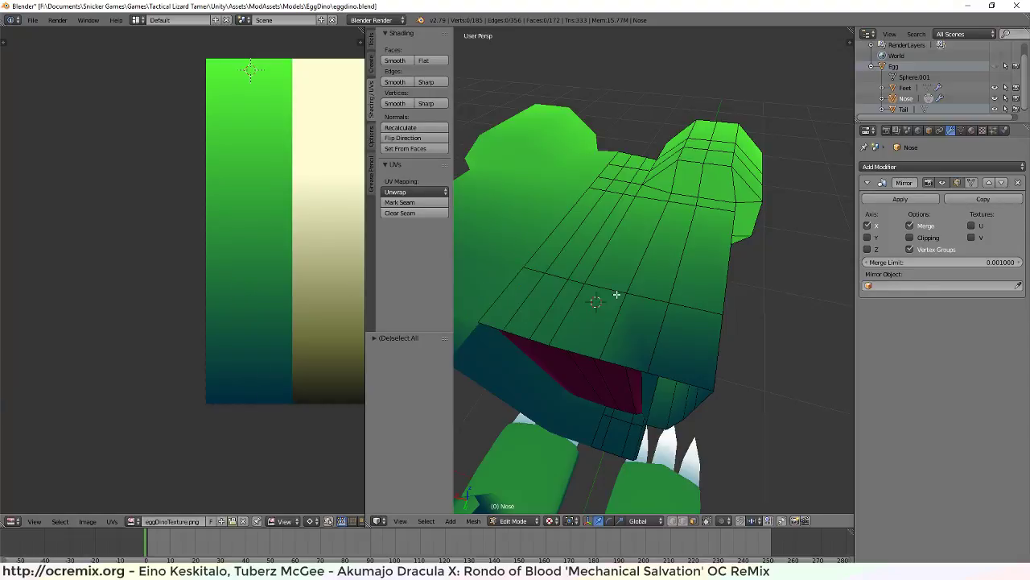
pyautogui.press('a')
# Box-select a group of nose UVs and move them lower on the green gradient texture
pyautogui.scroll(2, 241, 314)
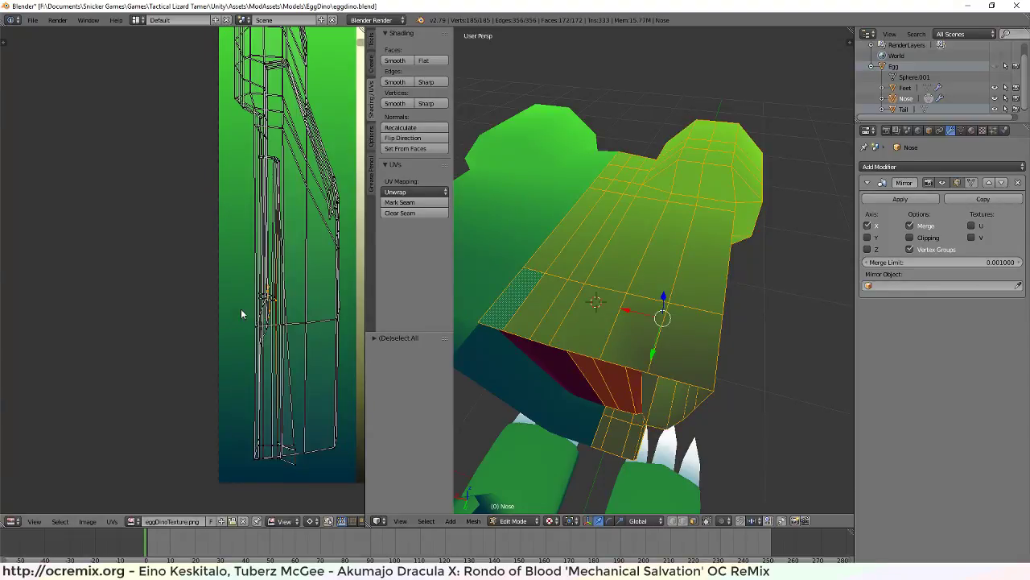
pyautogui.scroll(3, 266, 329)
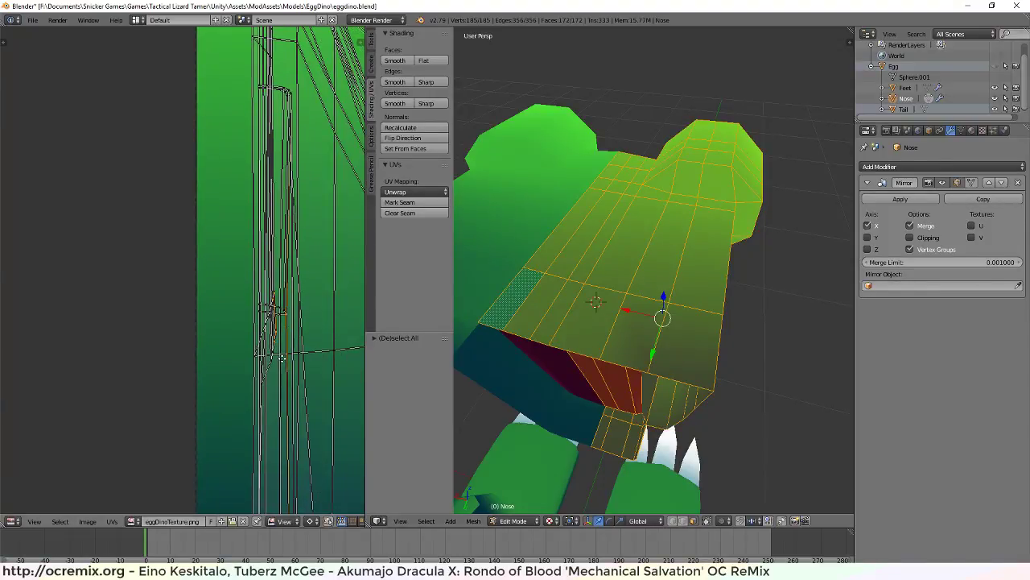
pyautogui.press('b')
pyautogui.moveTo(257, 353); pyautogui.dragTo(278, 397)
pyautogui.scroll(2, 281, 378)
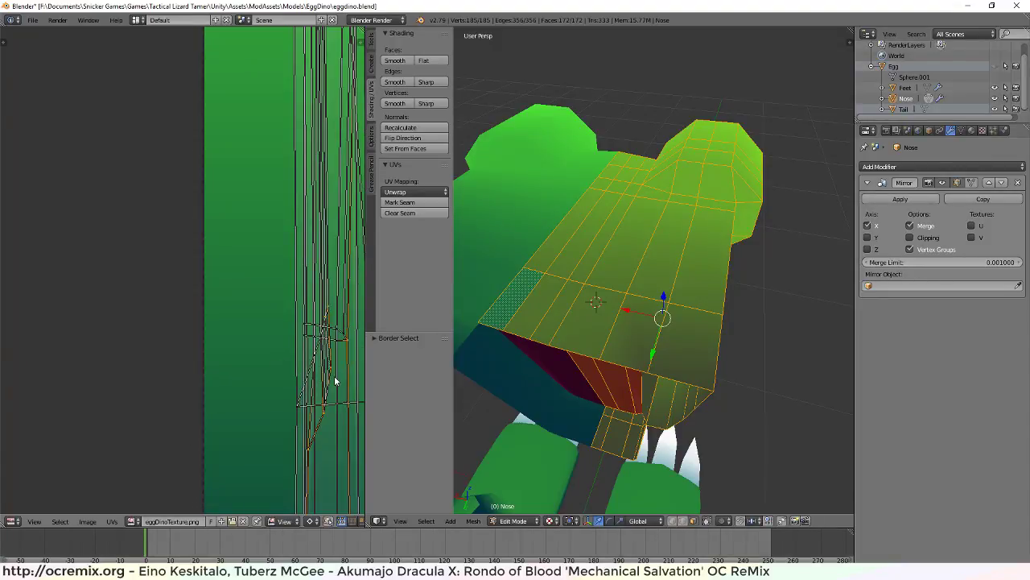
pyautogui.press('a')
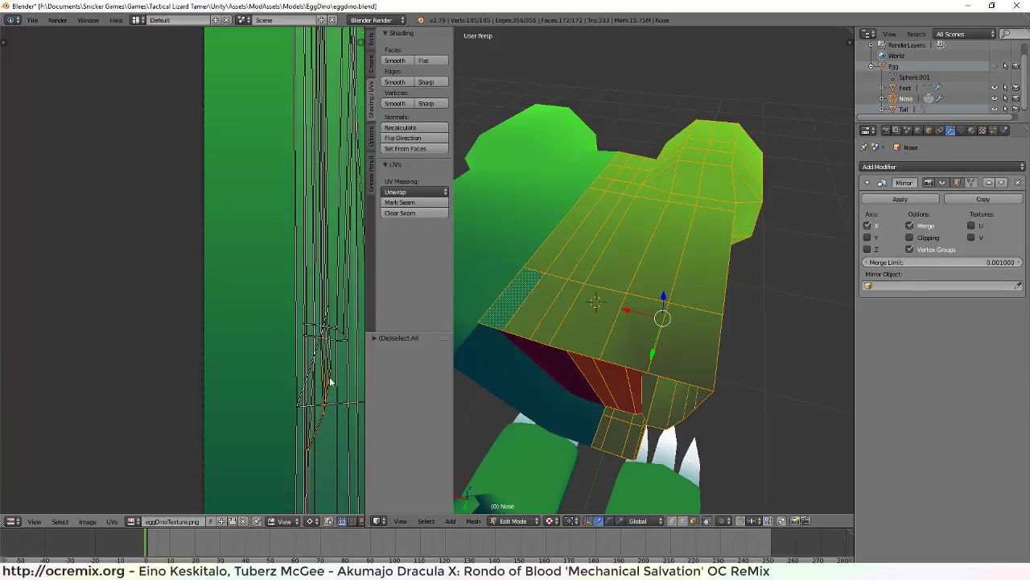
pyautogui.scroll(-3, 331, 370)
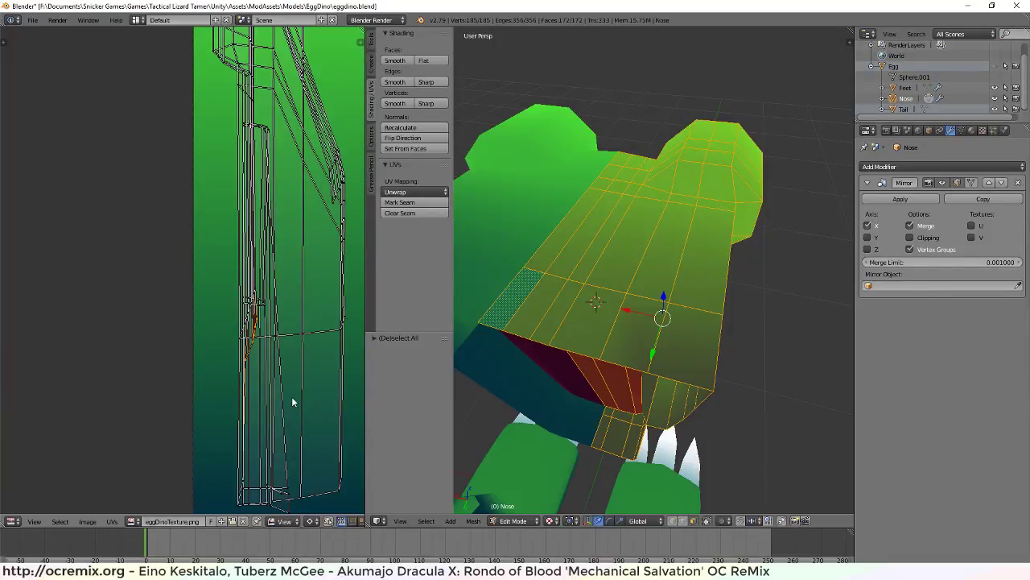
pyautogui.scroll(-2, 327, 399)
pyautogui.press('g')
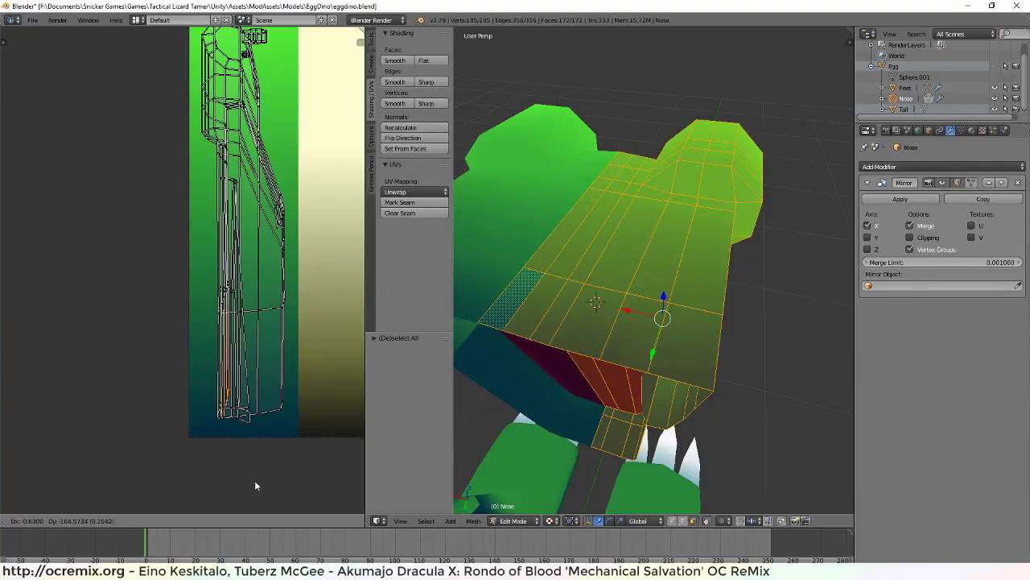
pyautogui.click(256, 481)
pyautogui.press('a')
pyautogui.moveTo(719, 317); pyautogui.dragTo(647, 294, button='middle')
# Select the snout-tip faces and move their UV island down to the gradient's dark bottom
pyautogui.keyDown('alt'); pyautogui.rightClick(579, 266); pyautogui.keyUp('alt')
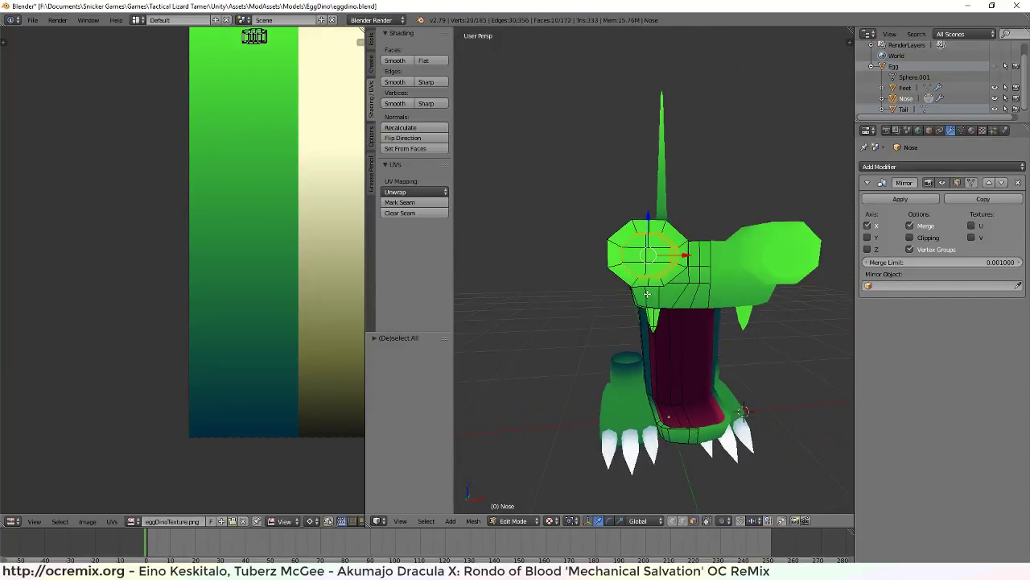
pyautogui.keyDown('shift'); pyautogui.rightClick(632, 248); pyautogui.keyUp('shift')
pyautogui.scroll(6, 637, 267)
pyautogui.scroll(-4, 638, 266)
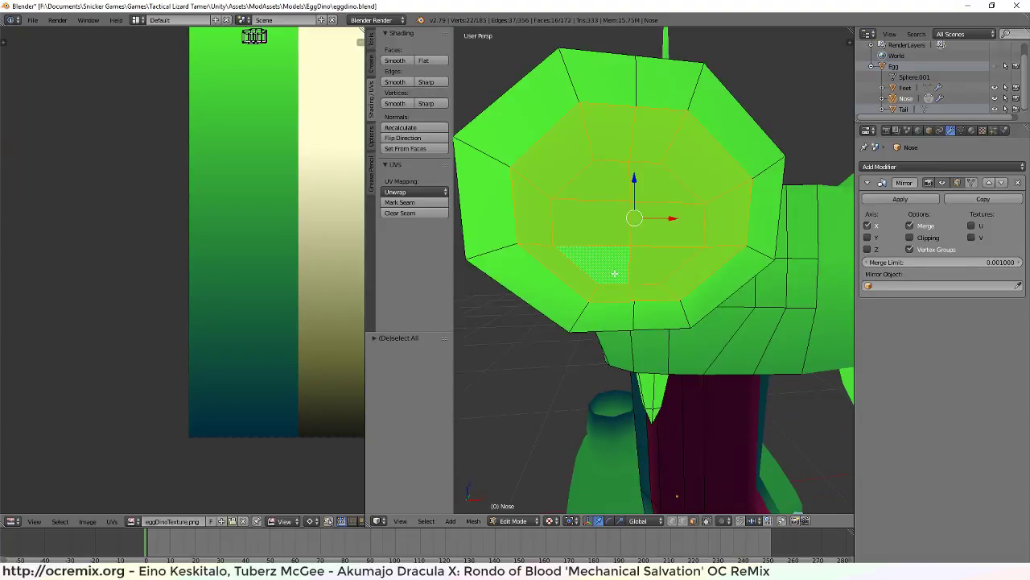
pyautogui.keyDown('shift'); pyautogui.scroll(4, 261, 183); pyautogui.keyUp('shift')
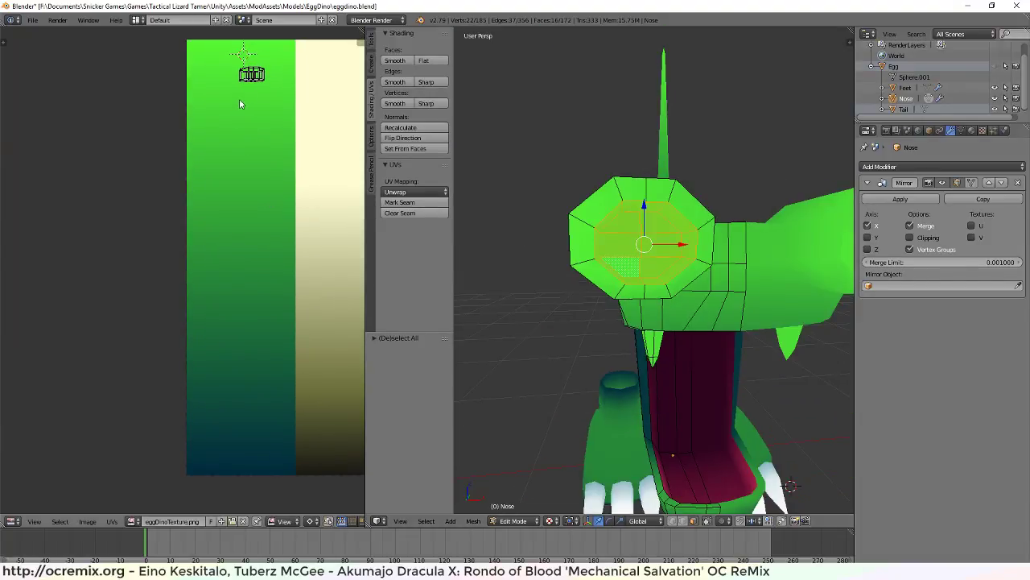
pyautogui.press('b')
pyautogui.moveTo(227, 48); pyautogui.dragTo(278, 109)
pyautogui.press('g')
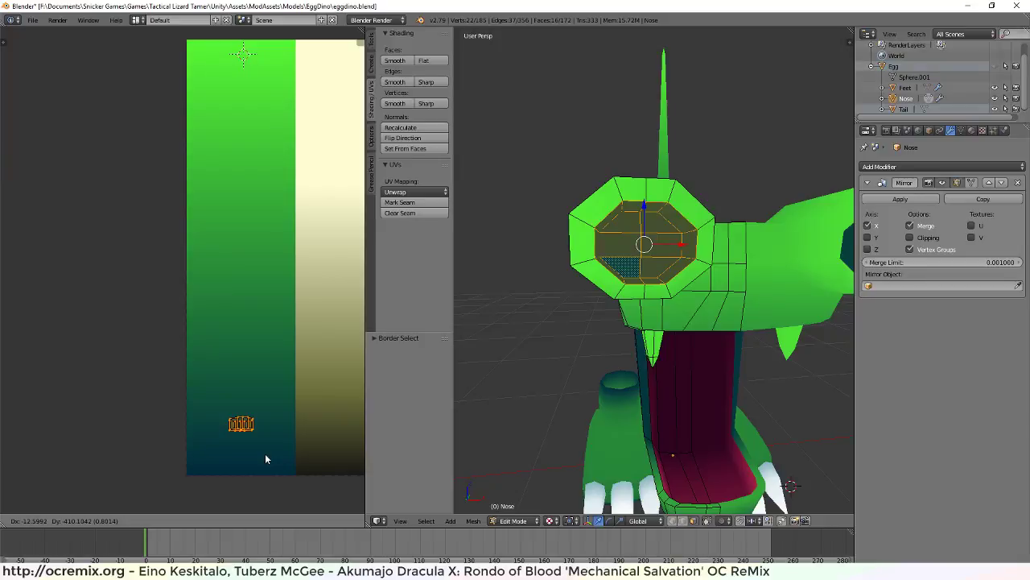
pyautogui.click(268, 492)
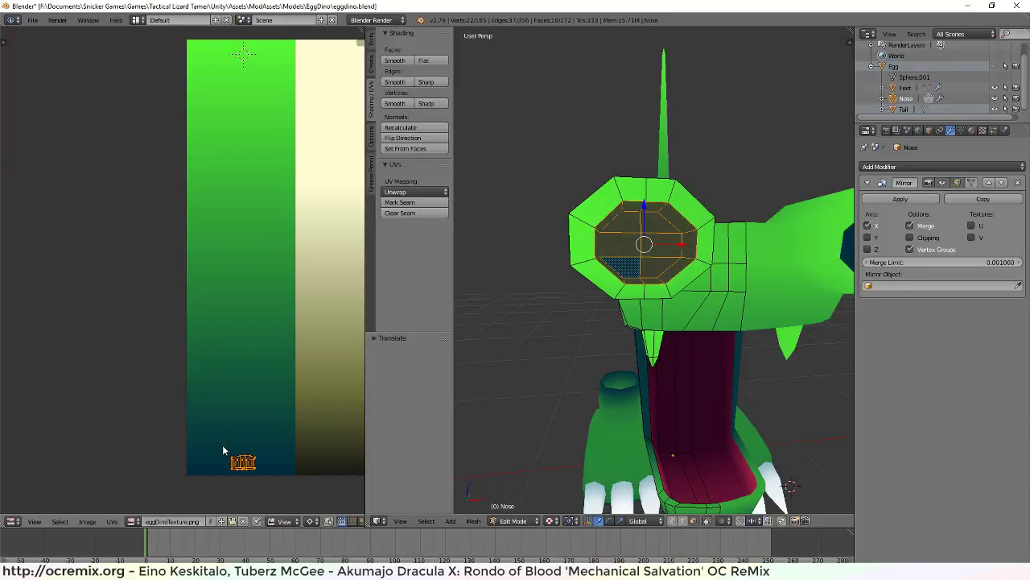
# Reselect the moved snout-tip UV island and stretch it upward along the texture
pyautogui.press('b')
pyautogui.moveTo(220, 443); pyautogui.dragTo(270, 465)
pyautogui.press('b')
pyautogui.press('g')
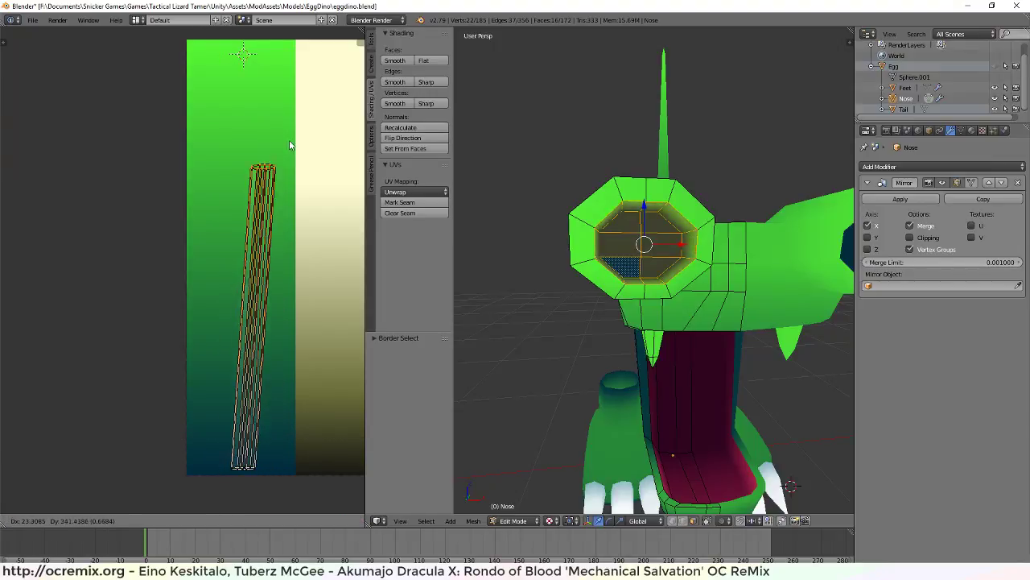
pyautogui.click(271, 44)
pyautogui.press('a')
pyautogui.moveTo(701, 242); pyautogui.dragTo(652, 330, button='middle')
pyautogui.press('a')
pyautogui.press('a')
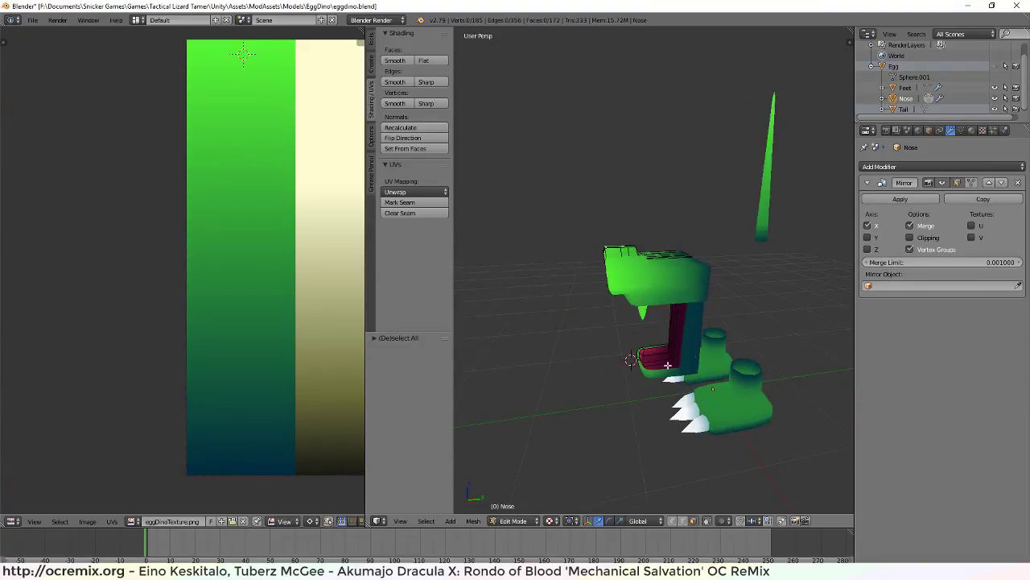
pyautogui.moveTo(560, 359); pyautogui.dragTo(741, 323, button='middle')
# Select the nose spike faces and frame them in the front view
pyautogui.scroll(5, 692, 310)
pyautogui.press('l')
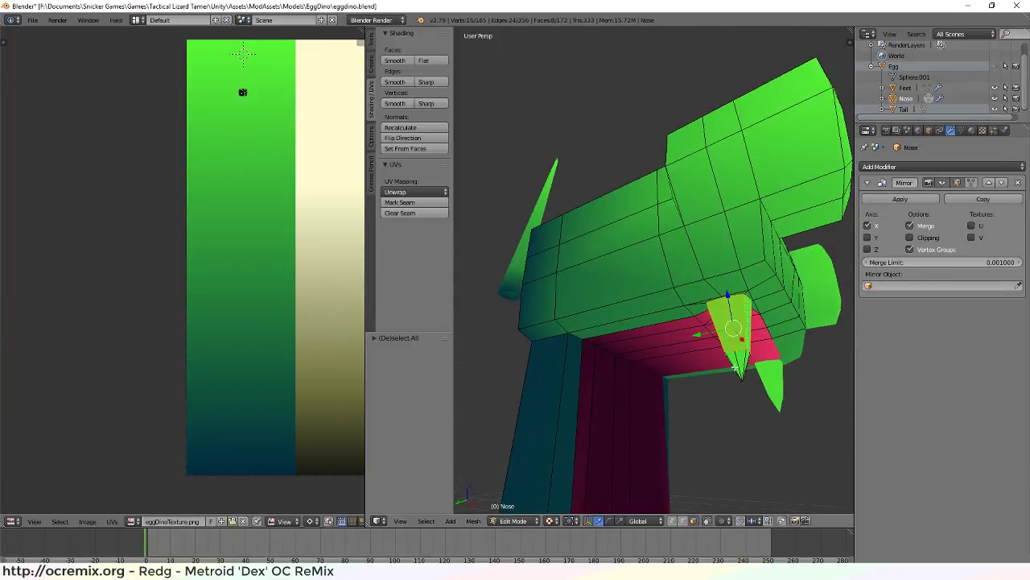
pyautogui.press('l')
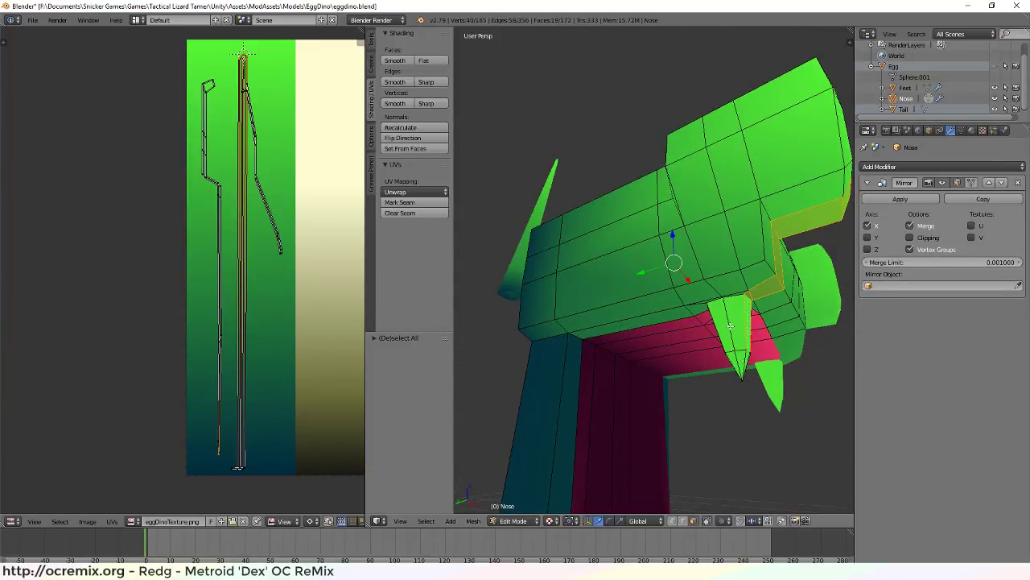
pyautogui.press('a')
pyautogui.press('l')
pyautogui.scroll(3, 770, 418)
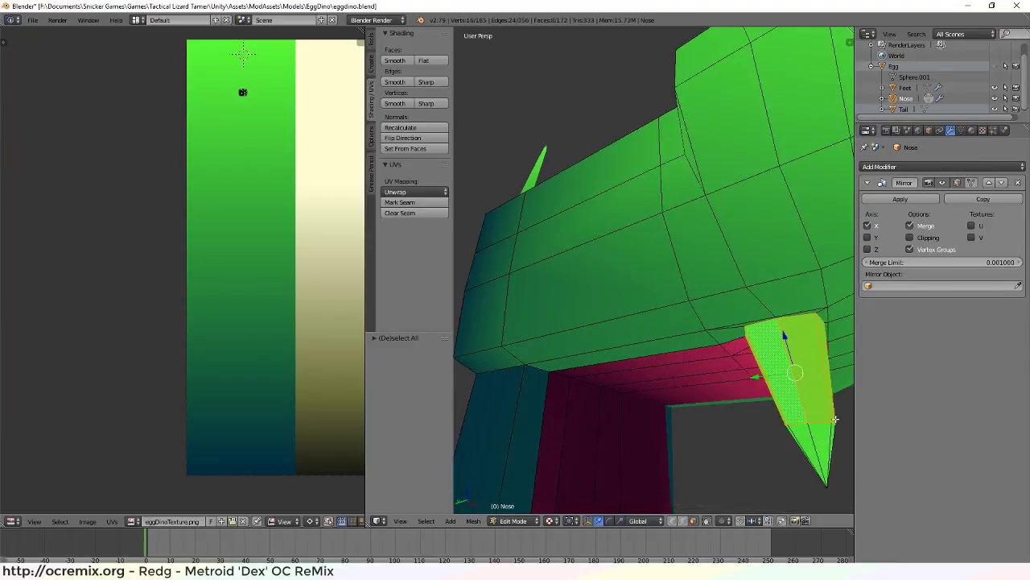
pyautogui.moveTo(771, 418); pyautogui.dragTo(760, 381, button='middle')
pyautogui.rightClick(640, 198)
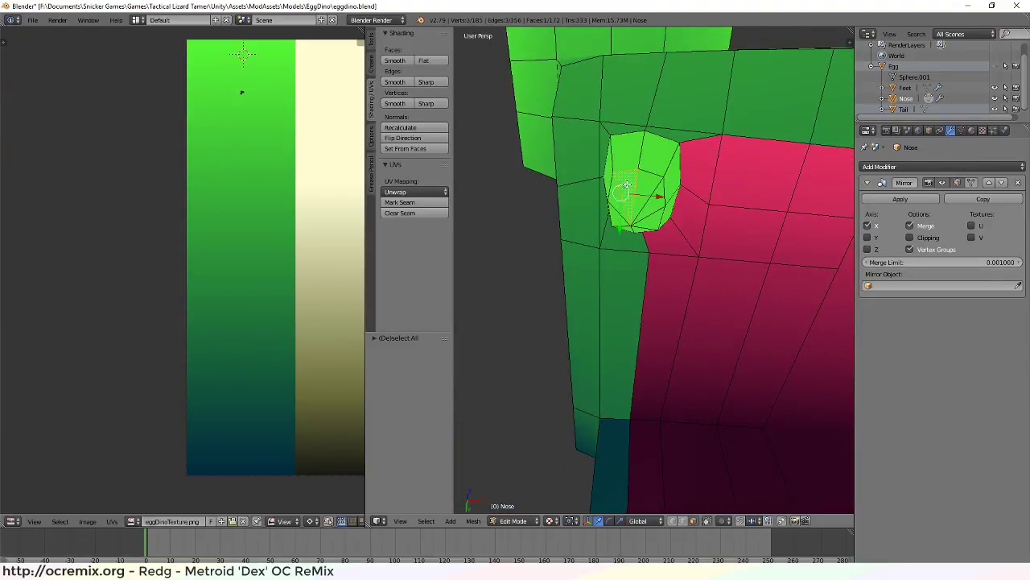
pyautogui.keyDown('shift'); pyautogui.rightClick(648, 178); pyautogui.keyUp('shift')
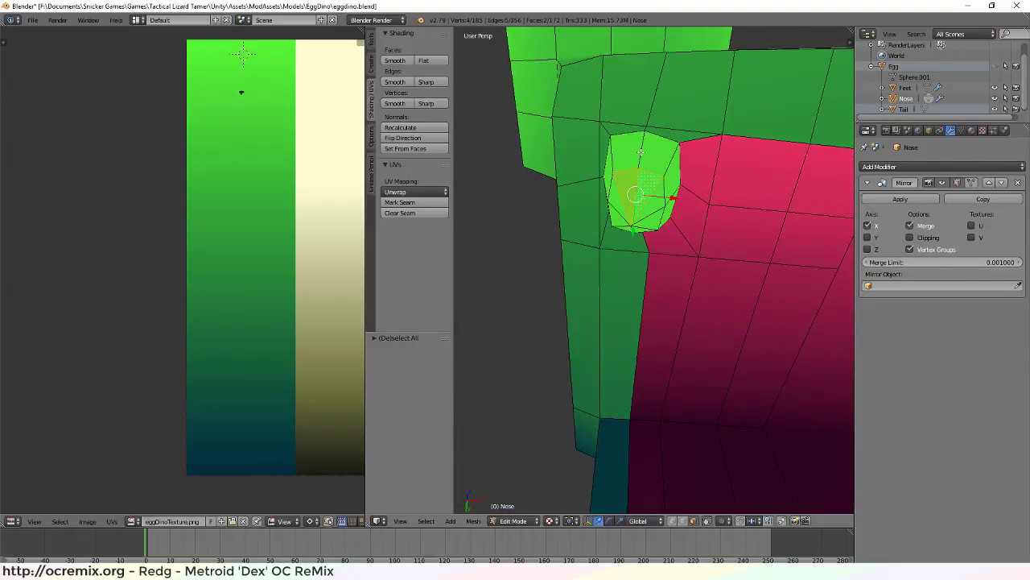
pyautogui.press('l')
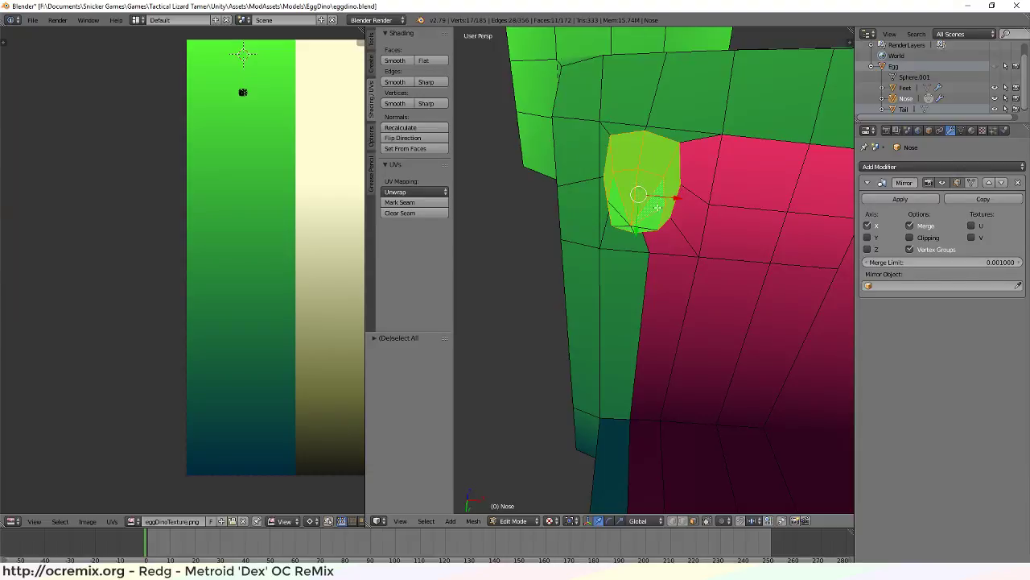
pyautogui.keyDown('shift'); pyautogui.rightClick(625, 231); pyautogui.keyUp('shift')
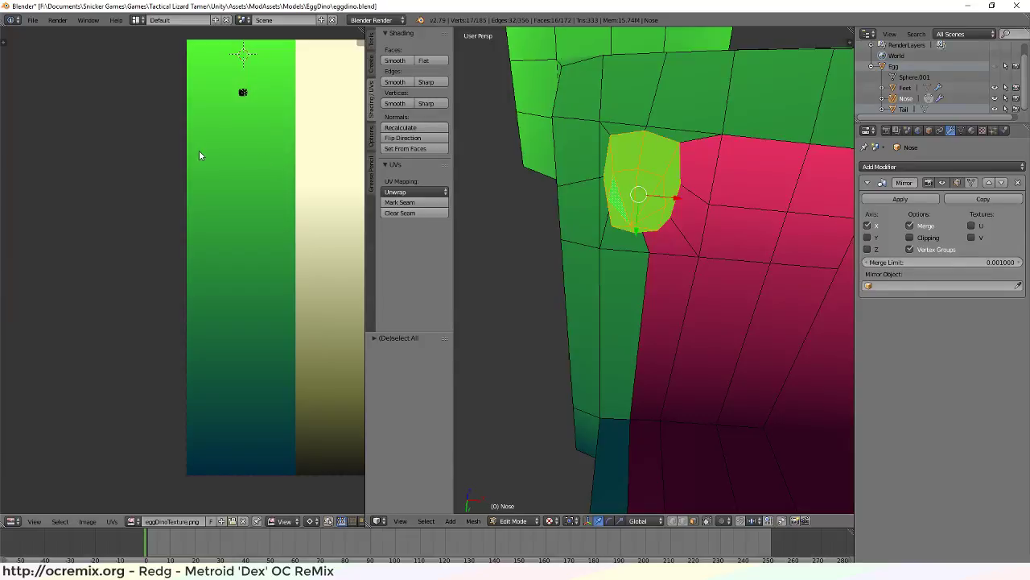
pyautogui.scroll(-3, 205, 155)
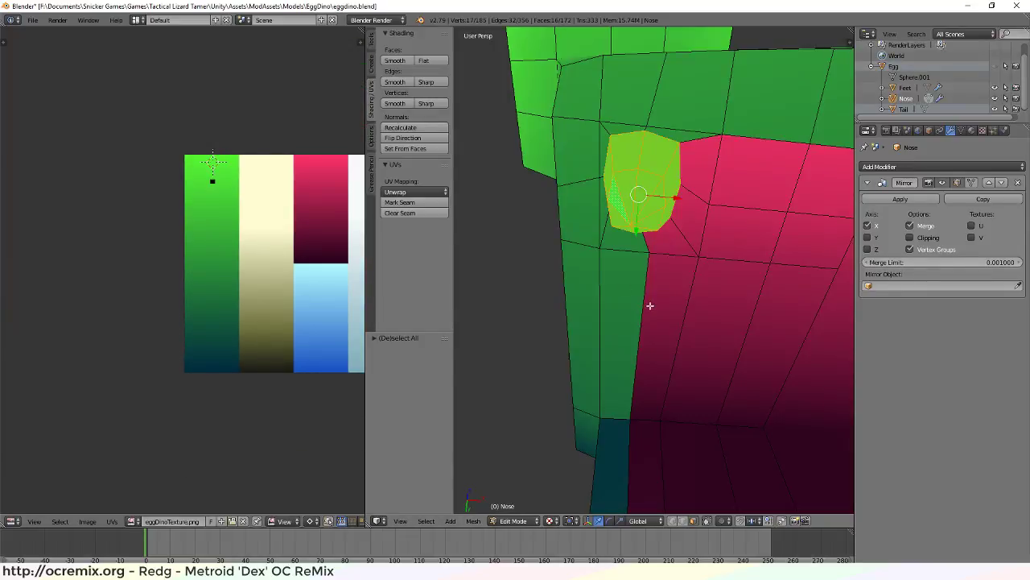
pyautogui.press('KP_1')
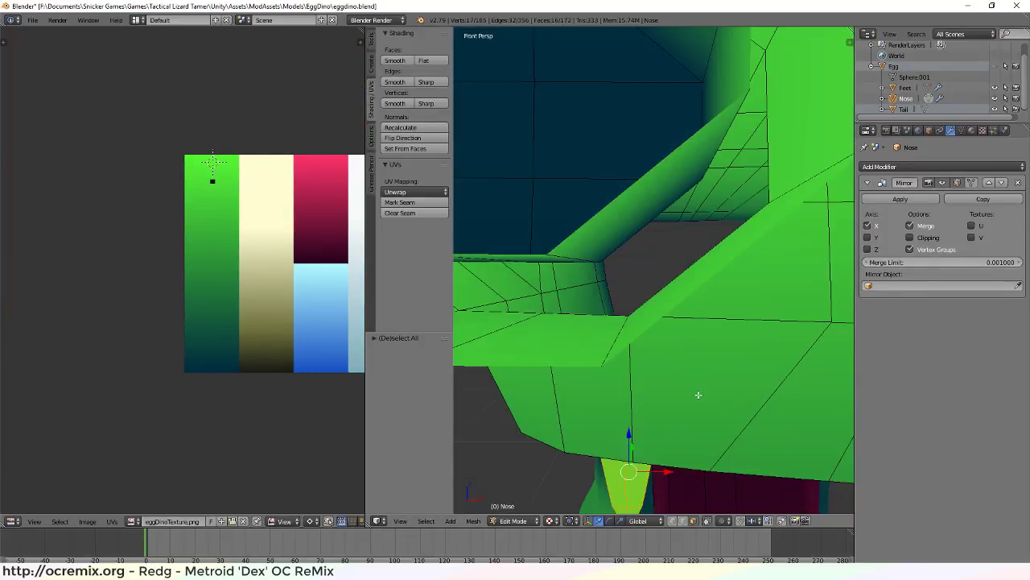
pyautogui.press('KP_Decimal')
pyautogui.scroll(1, 717, 236)
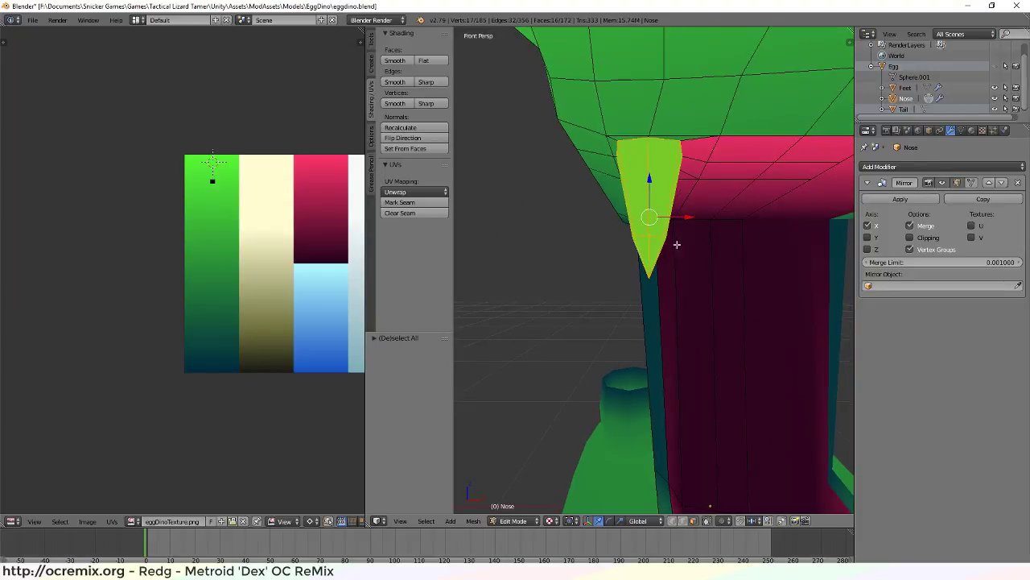
# Project the nose UVs from view, place them on the white strip, and use Median Point pivot
pyautogui.press('u')
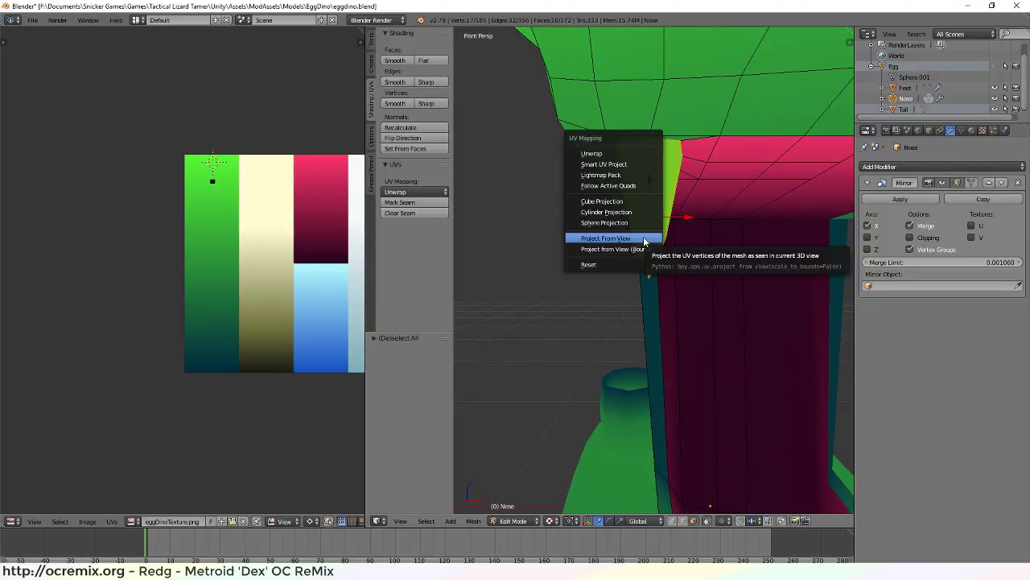
pyautogui.click(644, 239)
pyautogui.scroll(-1, 293, 236)
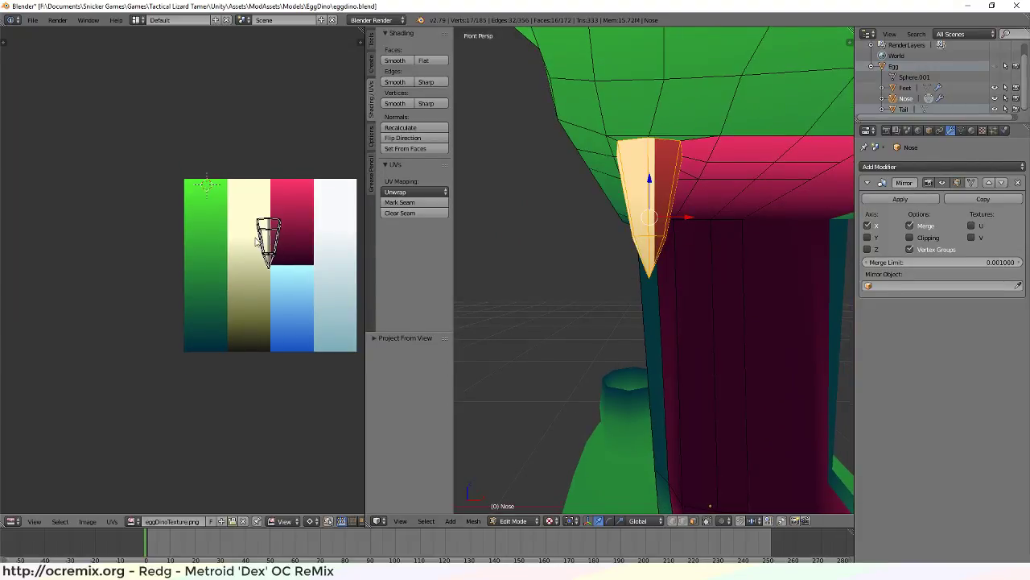
pyautogui.press('b')
pyautogui.moveTo(218, 201); pyautogui.dragTo(297, 288)
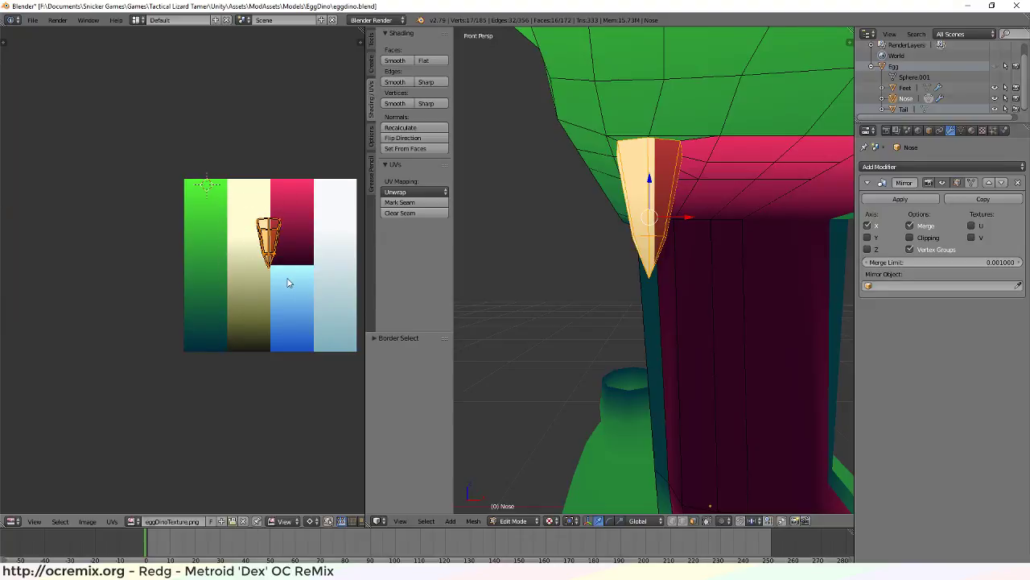
pyautogui.press('g')
pyautogui.click(349, 326)
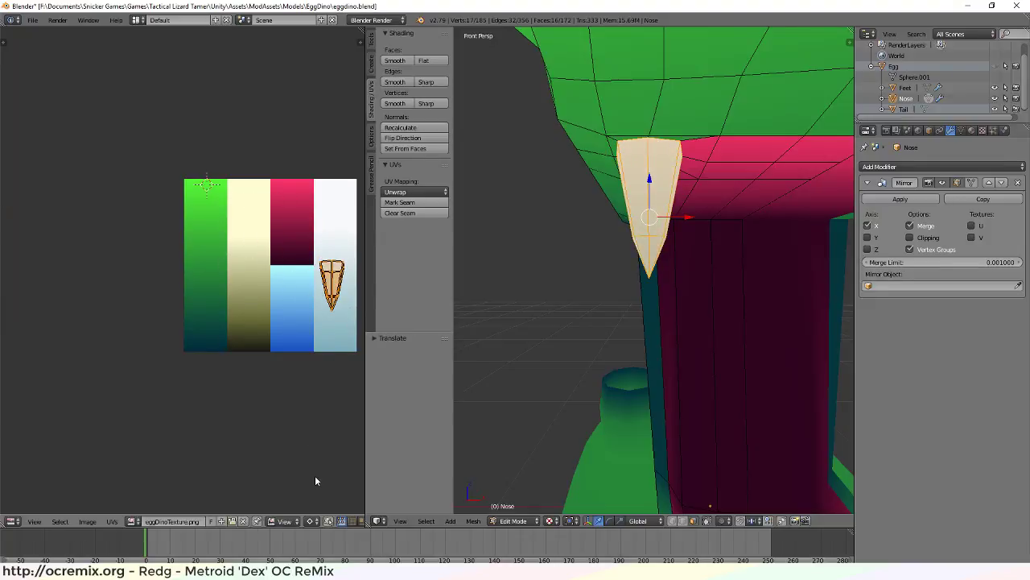
pyautogui.click(314, 520)
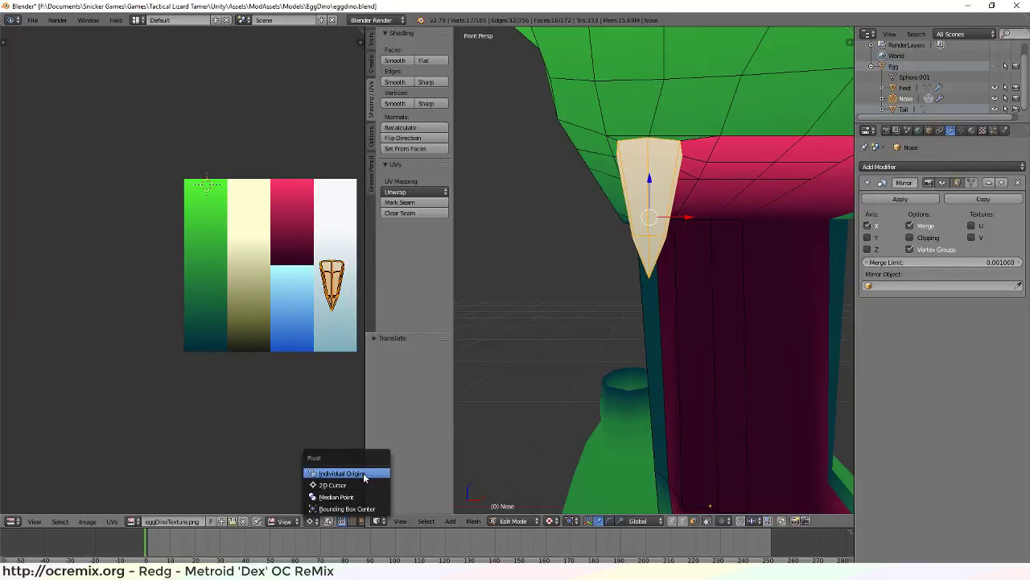
pyautogui.click(354, 497)
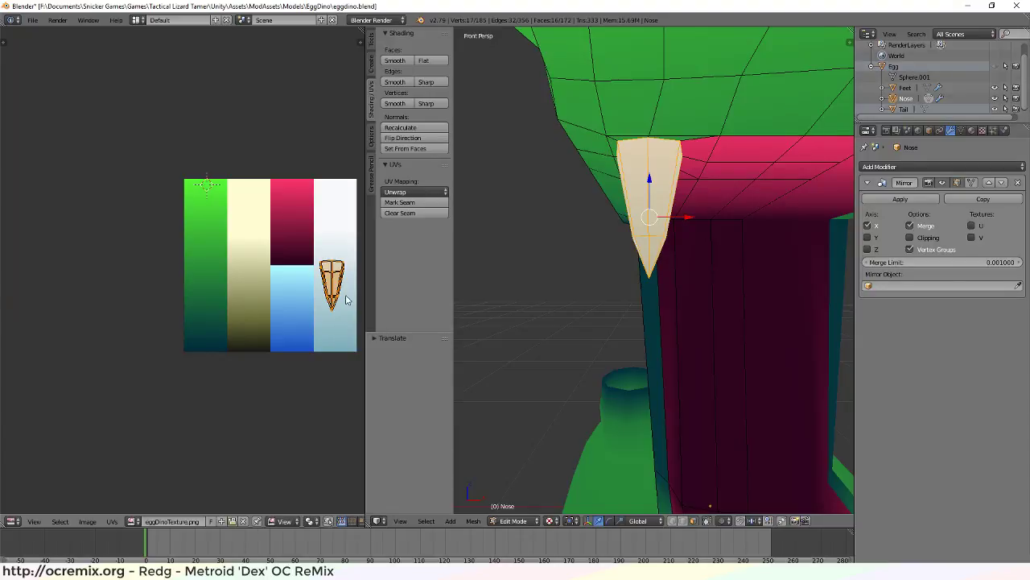
# Rotate the nose UV island upright, stretch it along Y, and lower its top edges
pyautogui.press('r')
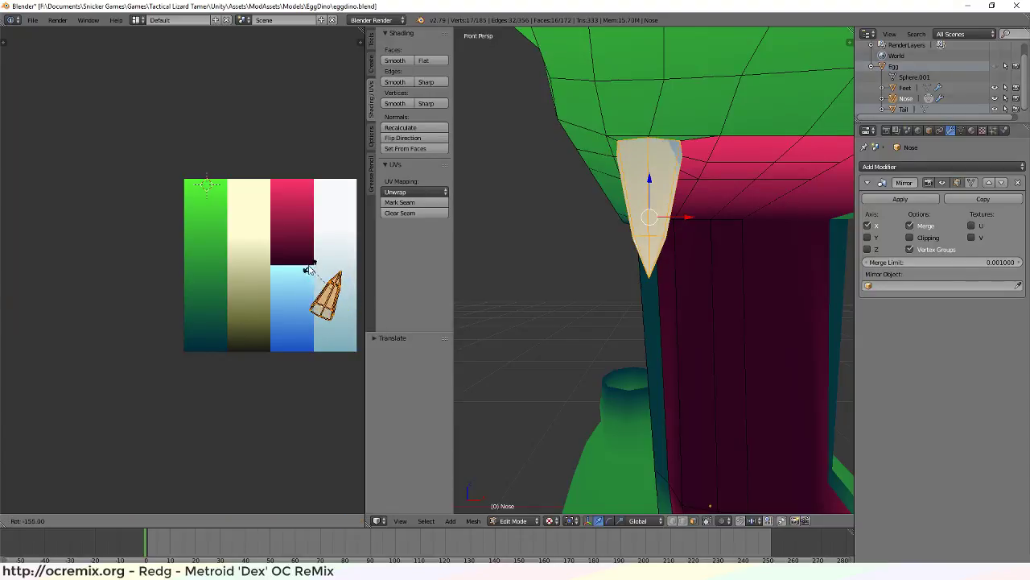
pyautogui.click(288, 273)
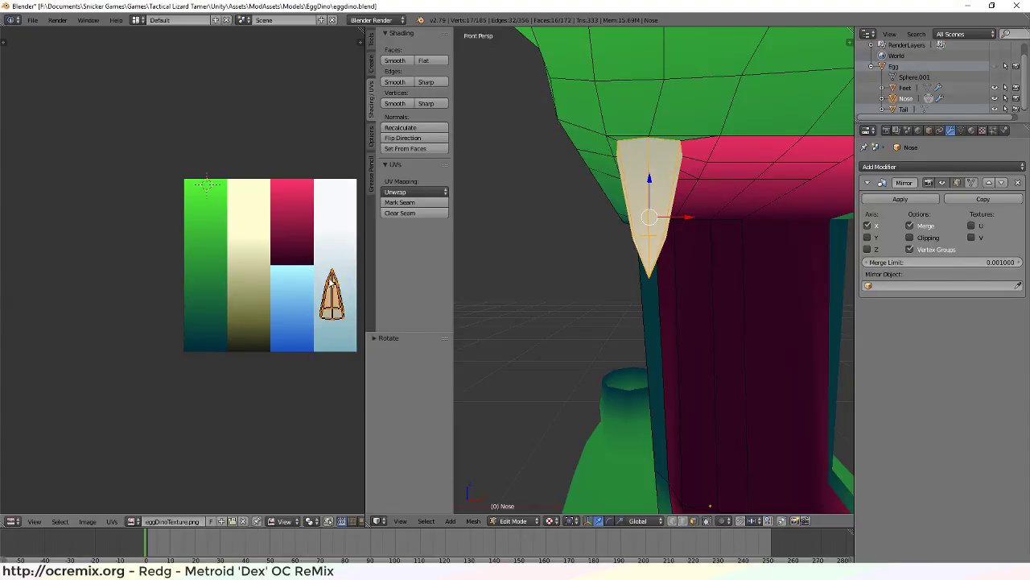
pyautogui.press('g')
pyautogui.click(336, 243)
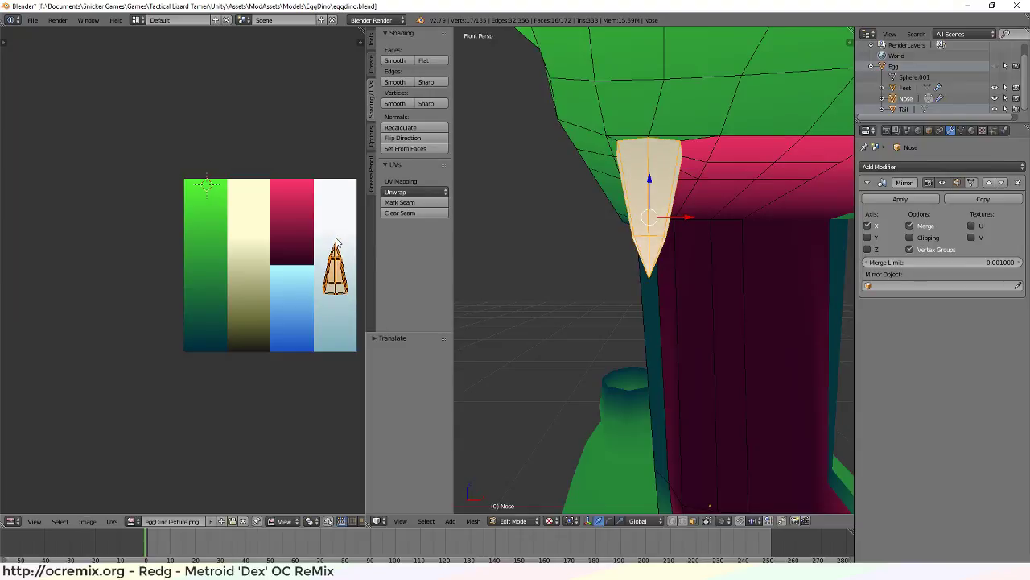
pyautogui.press('s')
pyautogui.press('y')
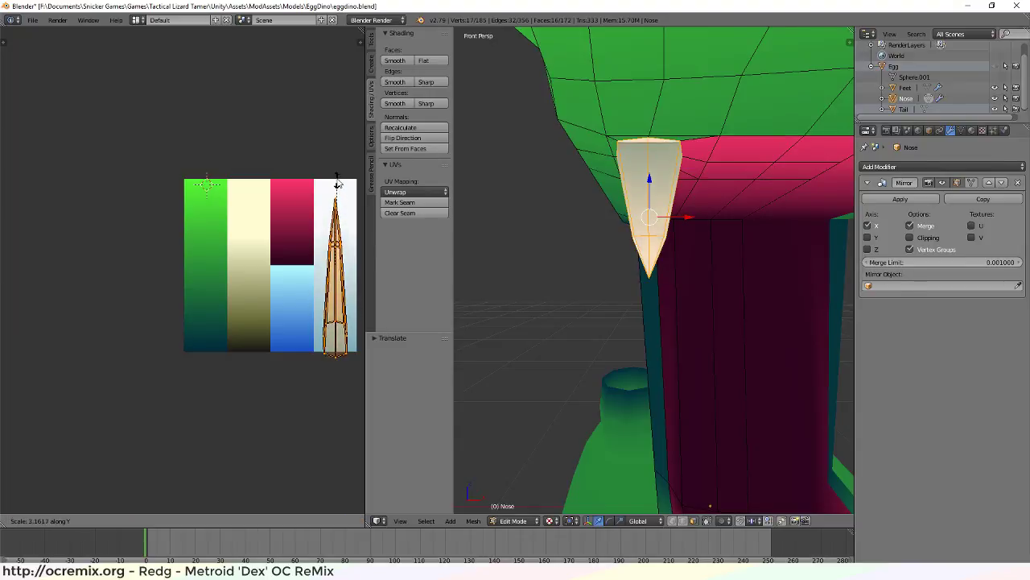
pyautogui.click(338, 185)
pyautogui.press('g')
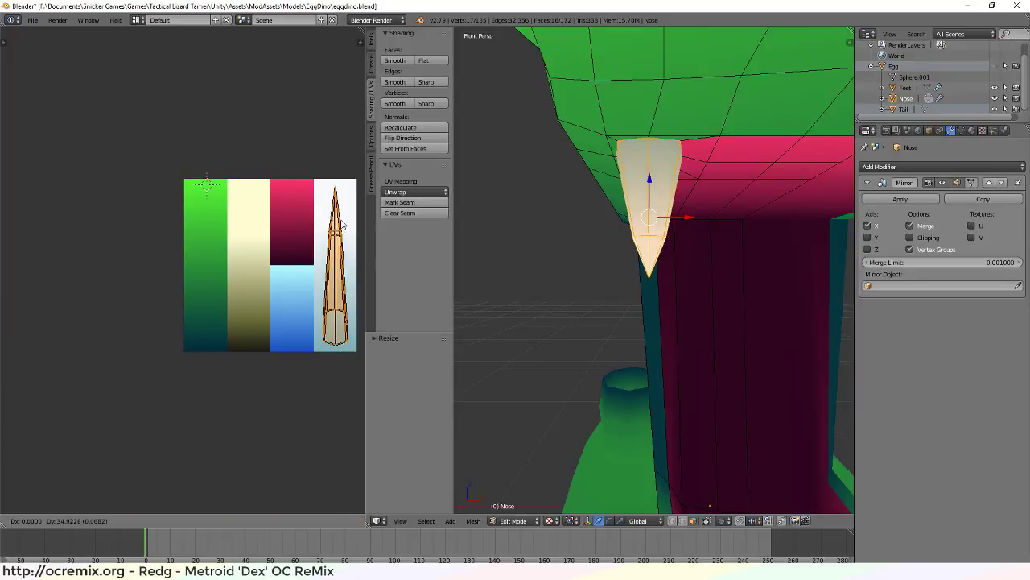
pyautogui.click(341, 225)
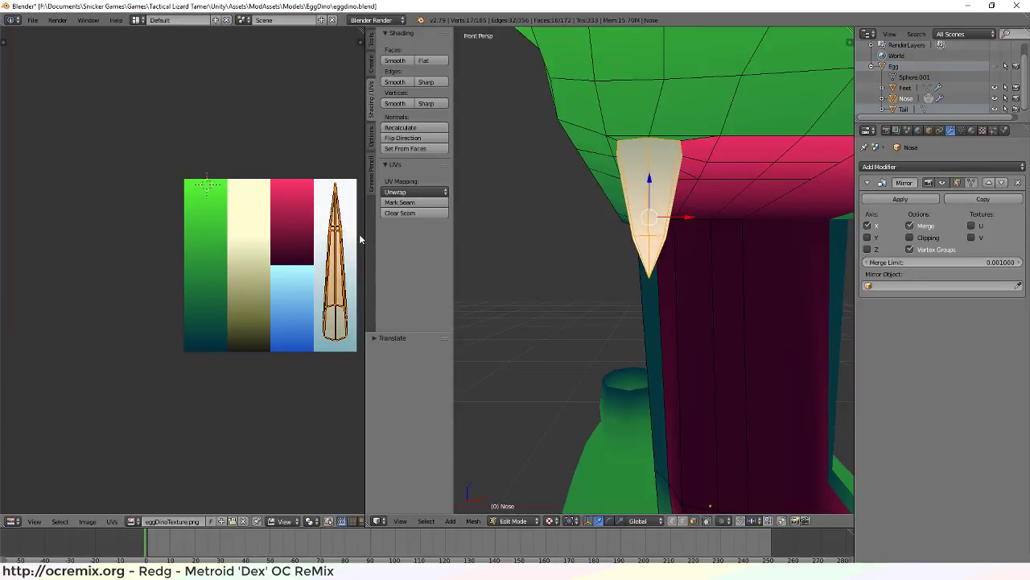
pyautogui.press('a')
pyautogui.press('b')
pyautogui.moveTo(322, 218); pyautogui.dragTo(348, 247)
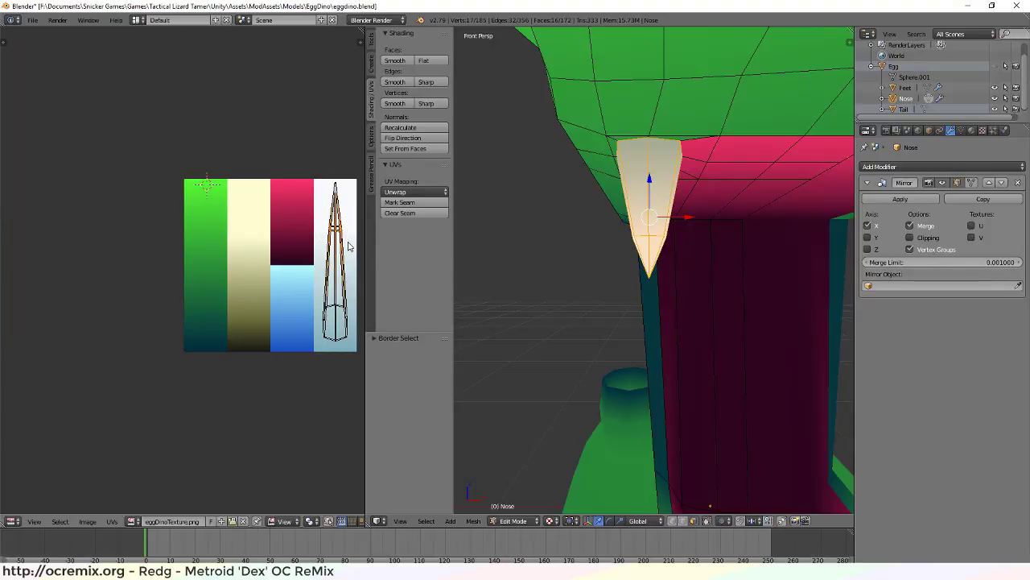
pyautogui.press('g')
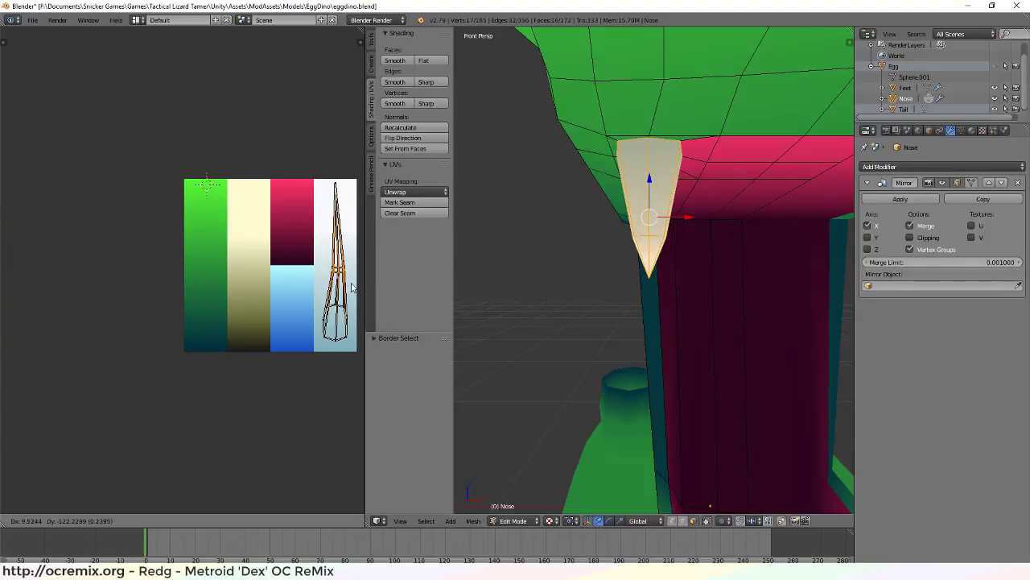
pyautogui.press('y')
pyautogui.click(349, 297)
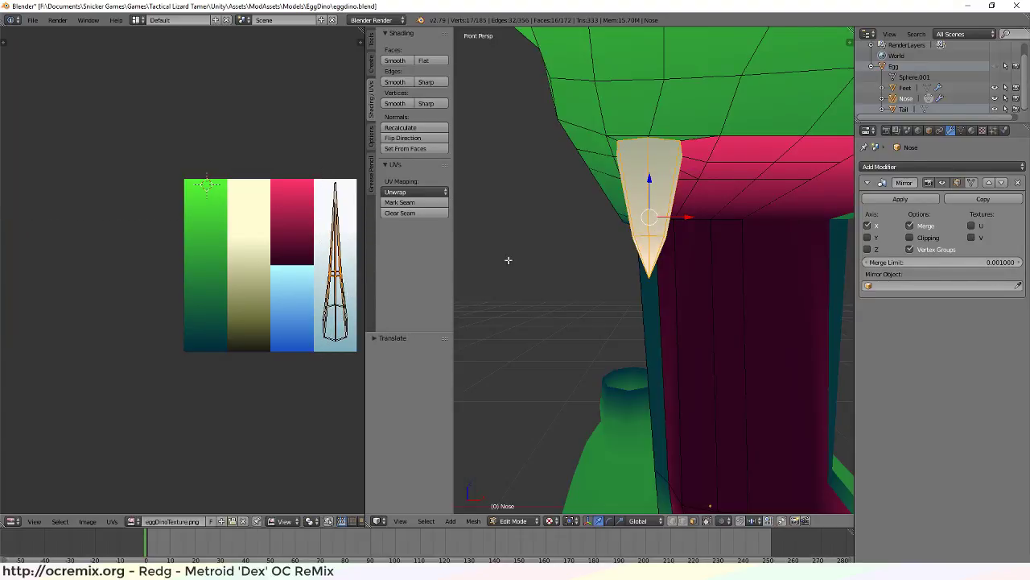
# Reposition the whole nose UV island on the white texture strip
pyautogui.moveTo(548, 266); pyautogui.dragTo(580, 258, button='middle')
pyautogui.press('a')
pyautogui.moveTo(673, 281)
pyautogui.mouseDown(button='middle')
pyautogui.moveTo(756, 281)
pyautogui.moveTo(668, 294)
pyautogui.mouseUp(button='middle')
pyautogui.press('a')
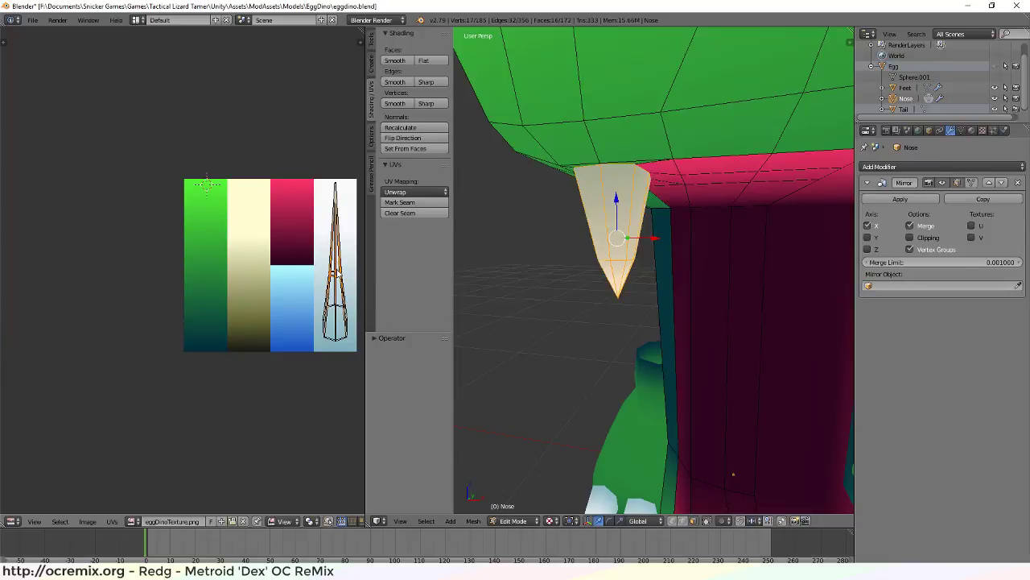
pyautogui.press('g')
pyautogui.click(337, 203)
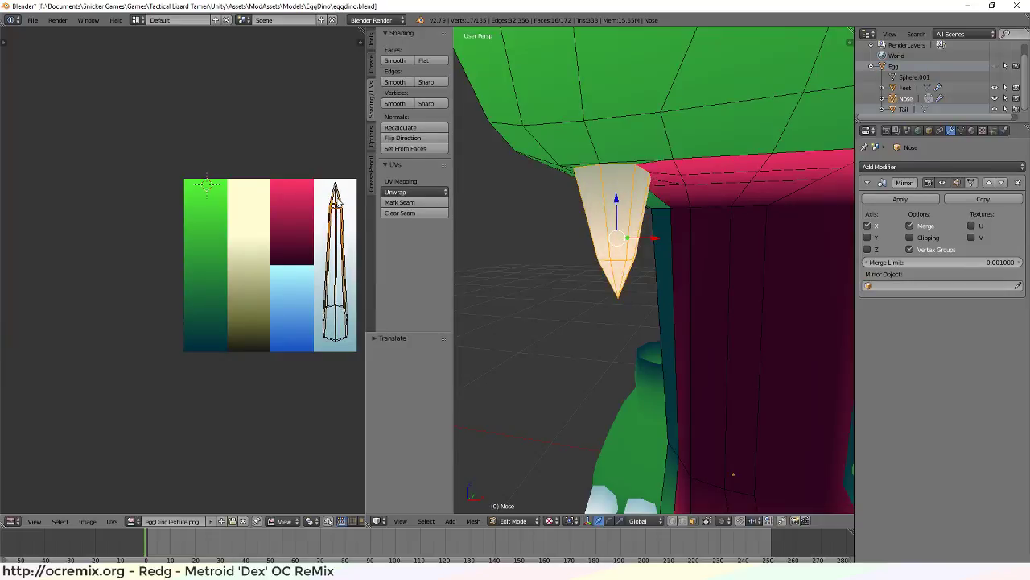
pyautogui.press('a')
pyautogui.scroll(-6, 576, 281)
# Inspect the dino's mouth and sides from several angles, then select Egg to leave Edit Mode
pyautogui.moveTo(575, 287); pyautogui.dragTo(688, 277, button='middle')
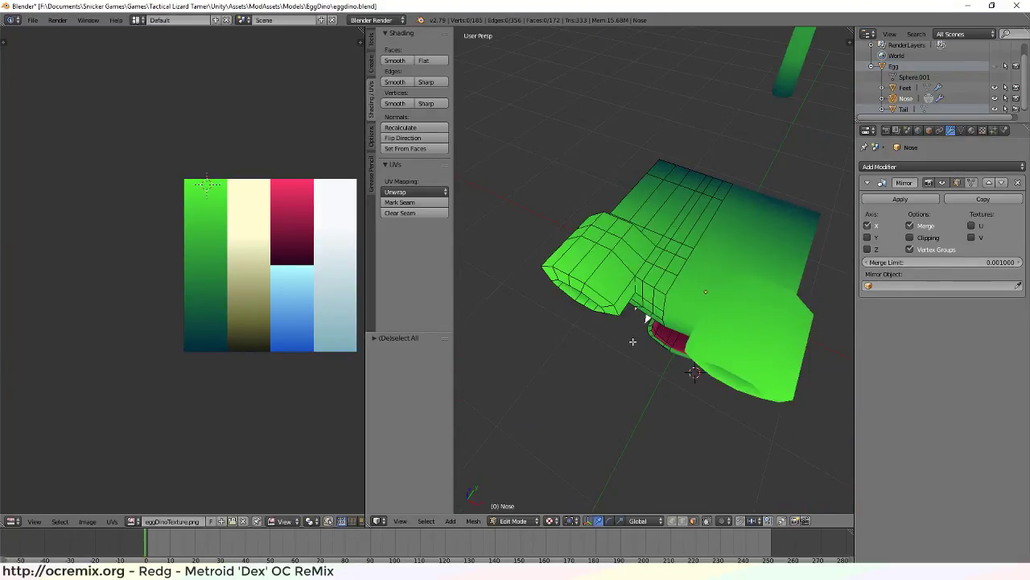
pyautogui.scroll(2, 751, 377)
pyautogui.moveTo(751, 397); pyautogui.dragTo(759, 341, button='middle')
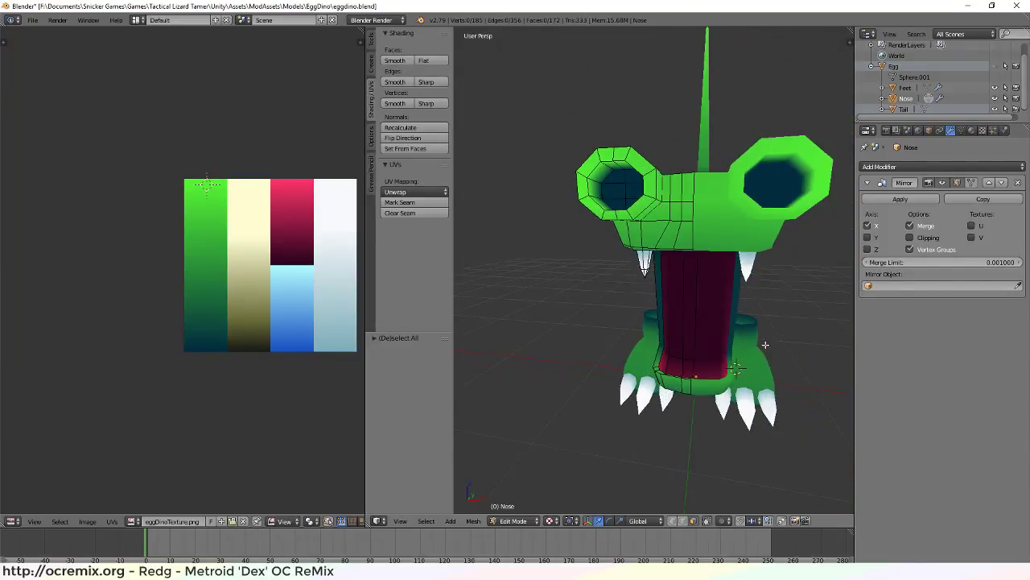
pyautogui.keyDown('alt'); pyautogui.rightClick(713, 340); pyautogui.keyUp('alt')
pyautogui.press('a')
pyautogui.moveTo(577, 343); pyautogui.dragTo(699, 217, button='middle')
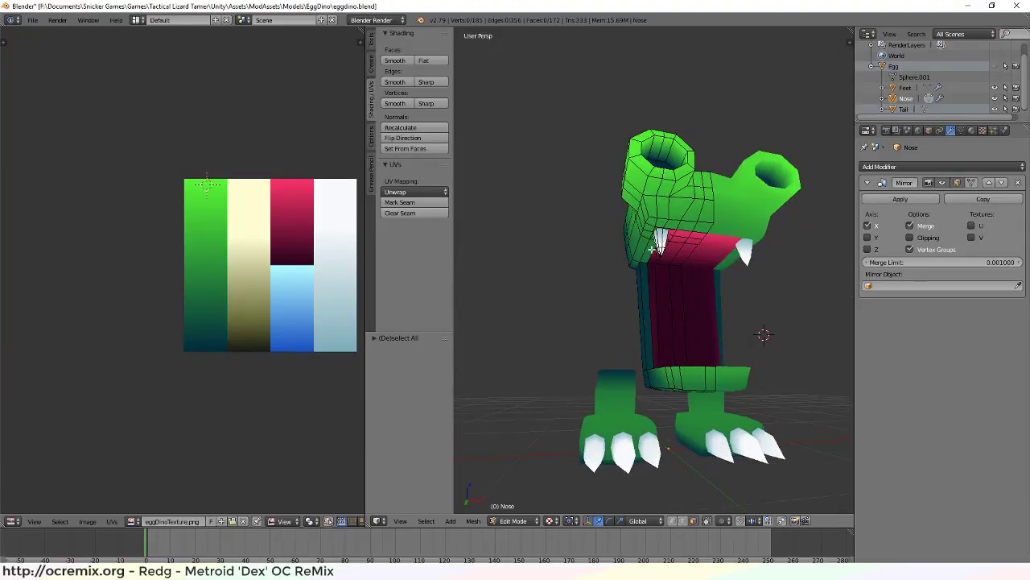
pyautogui.scroll(7, 617, 310)
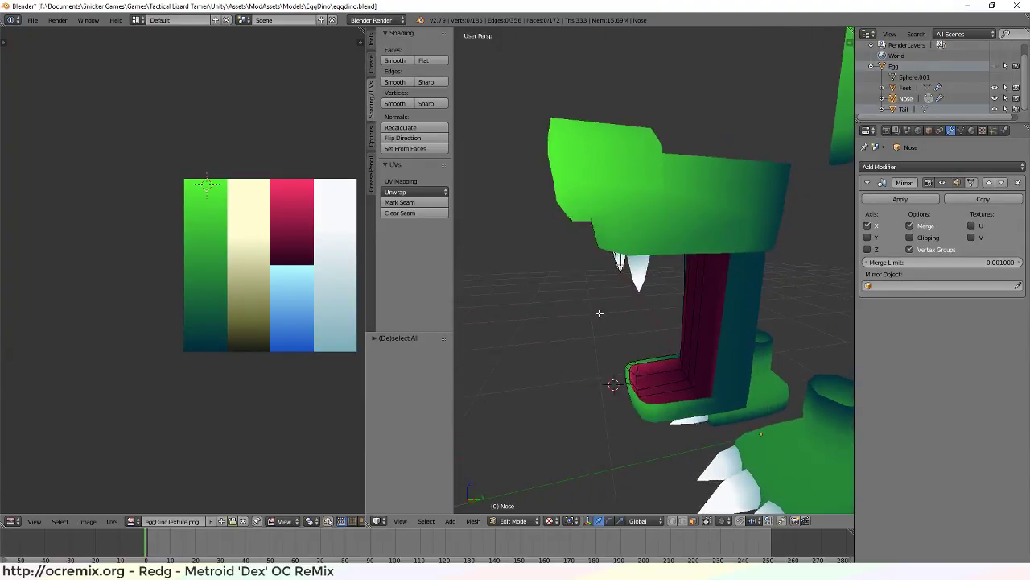
pyautogui.scroll(-8, 584, 291)
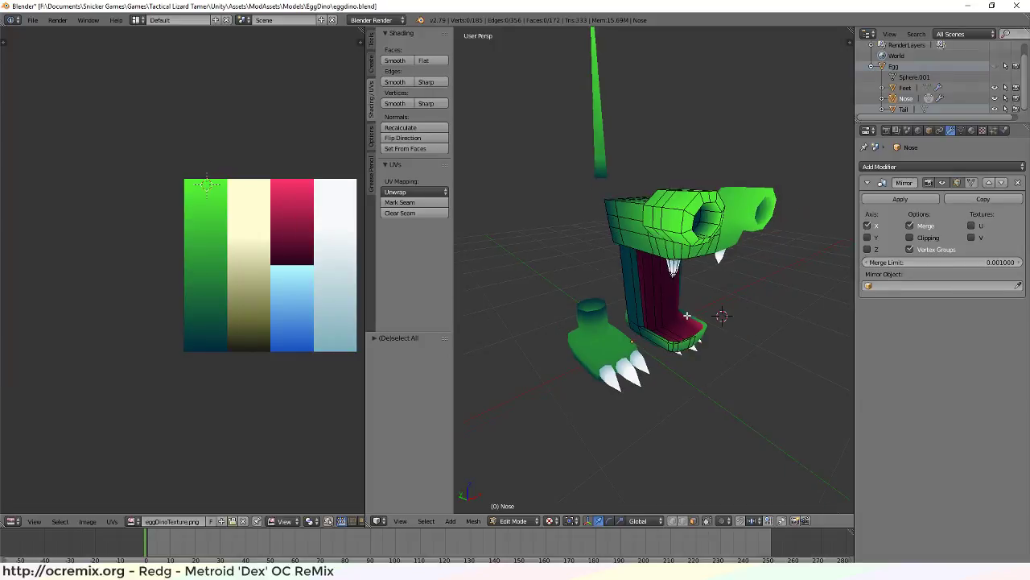
pyautogui.press('a')
pyautogui.press('a')
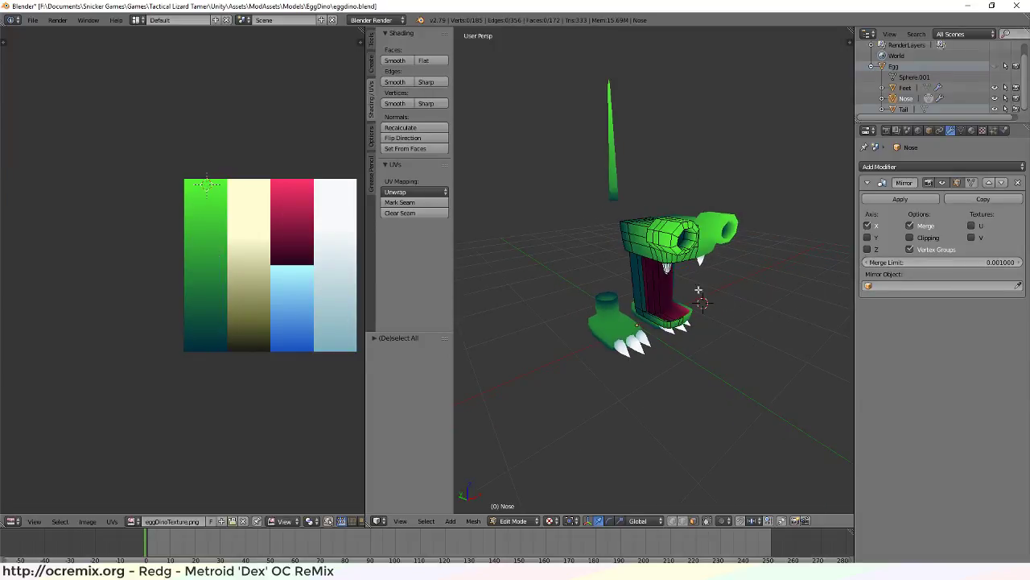
pyautogui.moveTo(699, 290)
pyautogui.mouseDown(button='middle')
pyautogui.moveTo(786, 235)
pyautogui.moveTo(719, 281)
pyautogui.moveTo(708, 273)
pyautogui.mouseUp(button='middle')
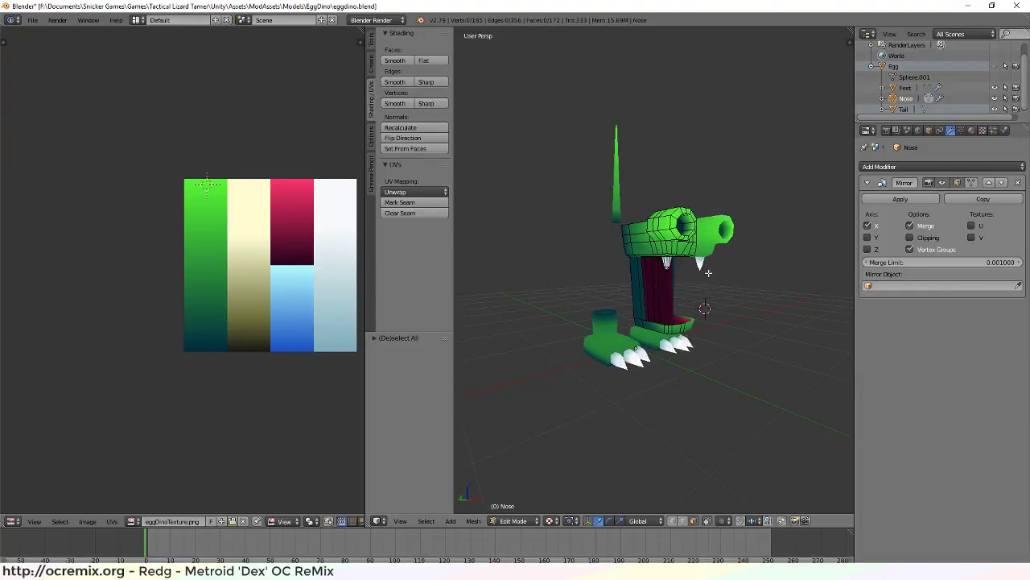
pyautogui.scroll(1, 721, 247)
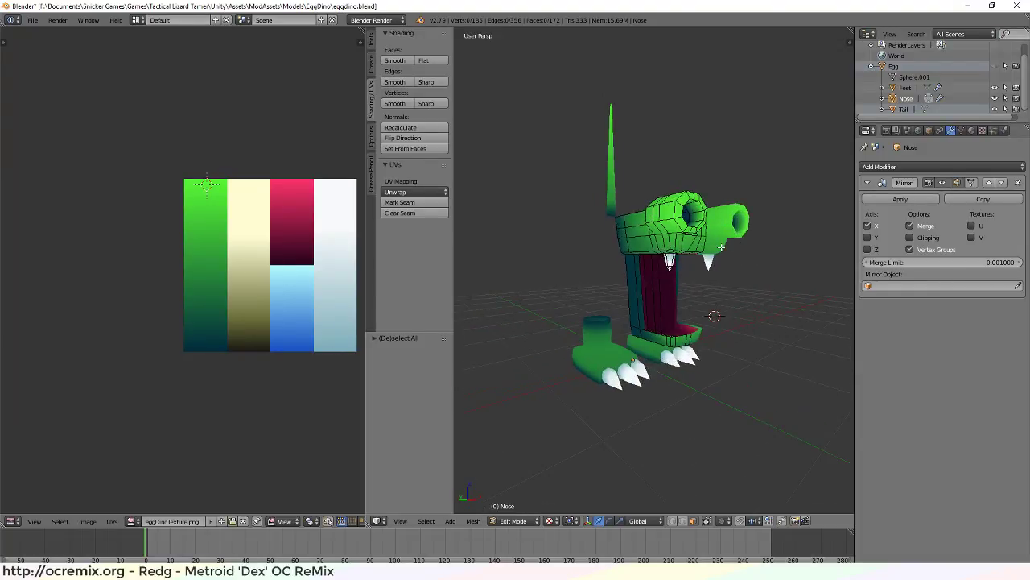
pyautogui.click(892, 67)
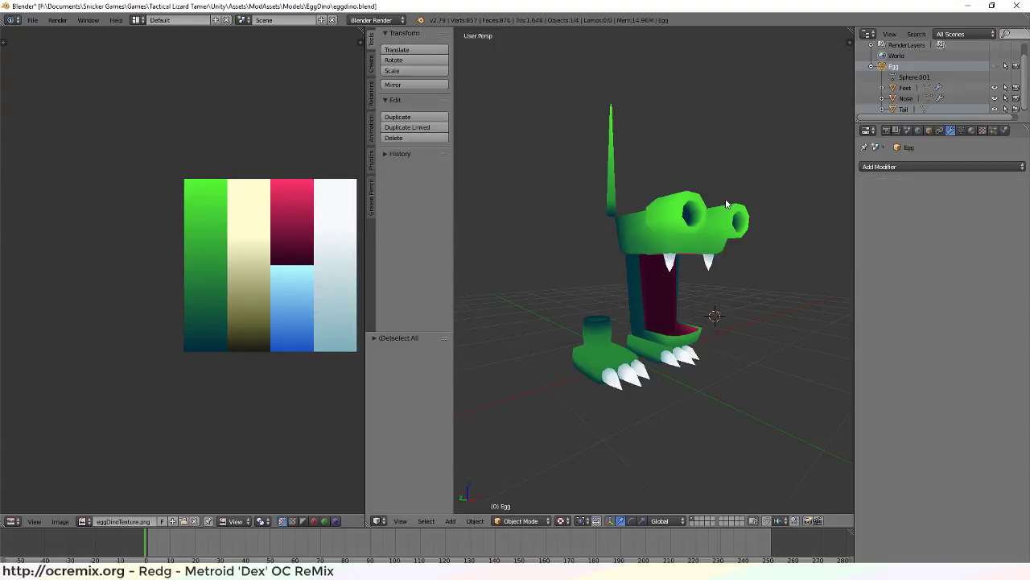
pyautogui.click(903, 109)
pyautogui.click(905, 98)
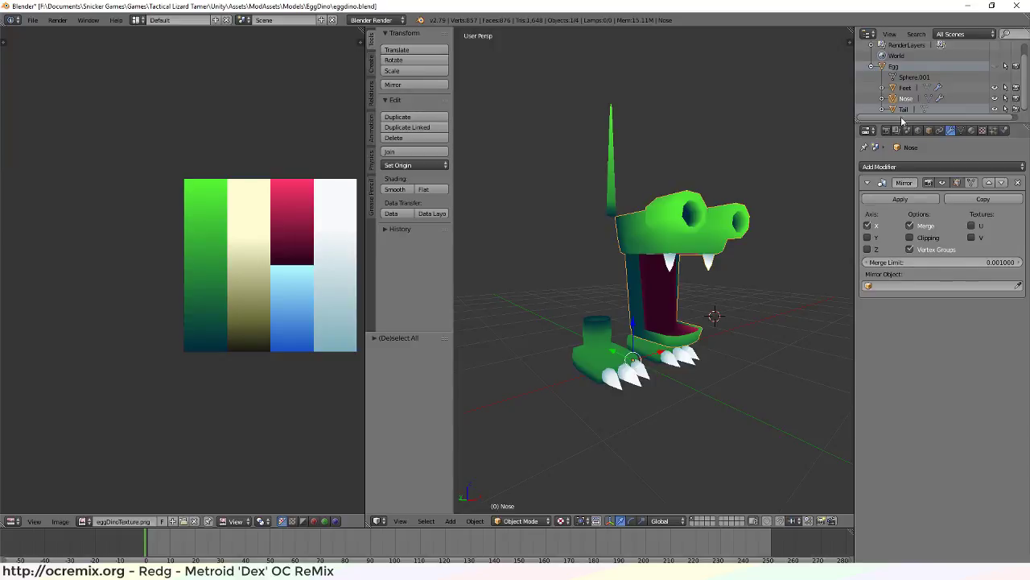
pyautogui.moveTo(724, 338); pyautogui.dragTo(680, 366, button='middle')
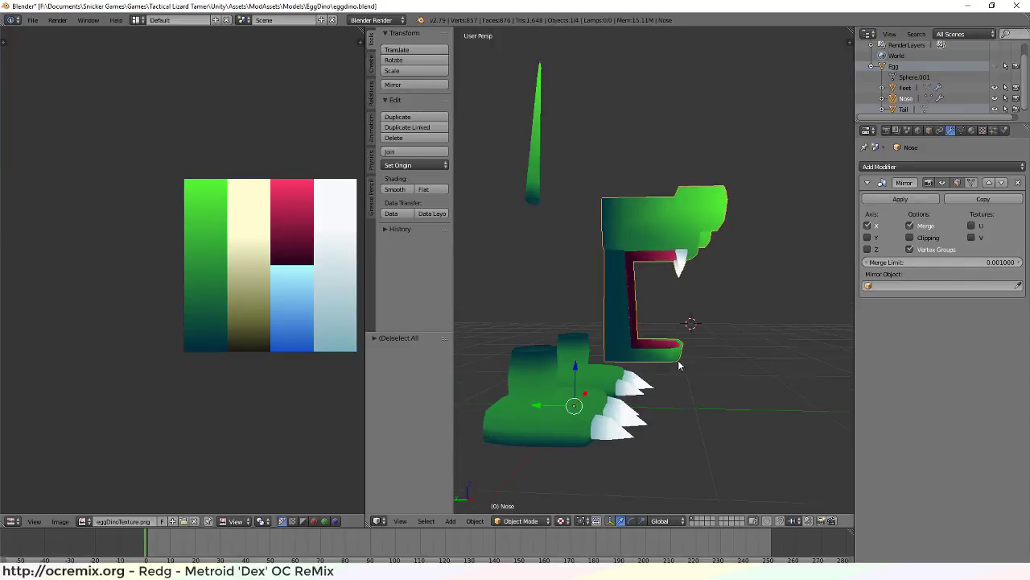
pyautogui.press('Tab')
pyautogui.scroll(2, 668, 372)
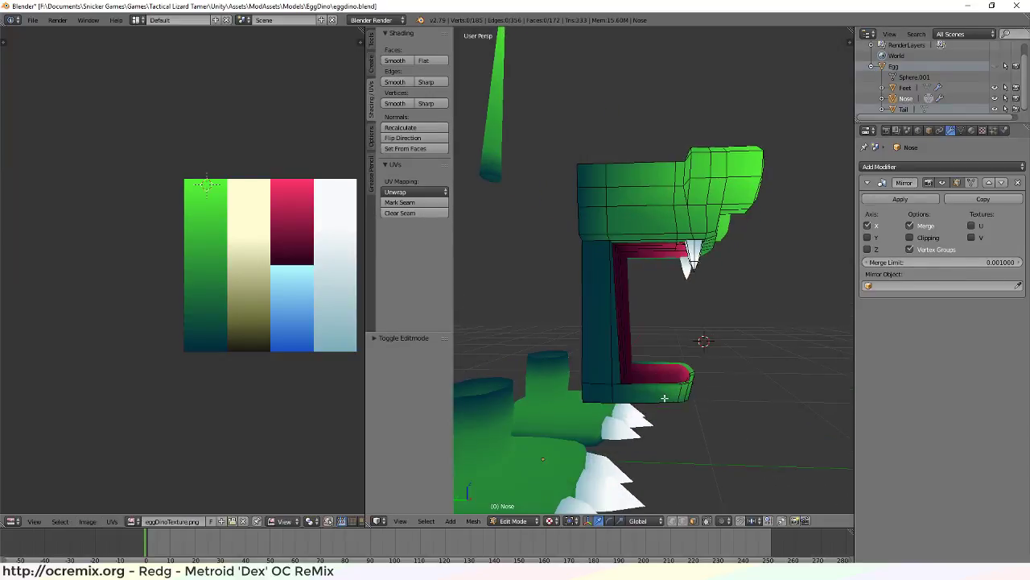
pyautogui.moveTo(664, 397); pyautogui.dragTo(664, 398, button='middle')
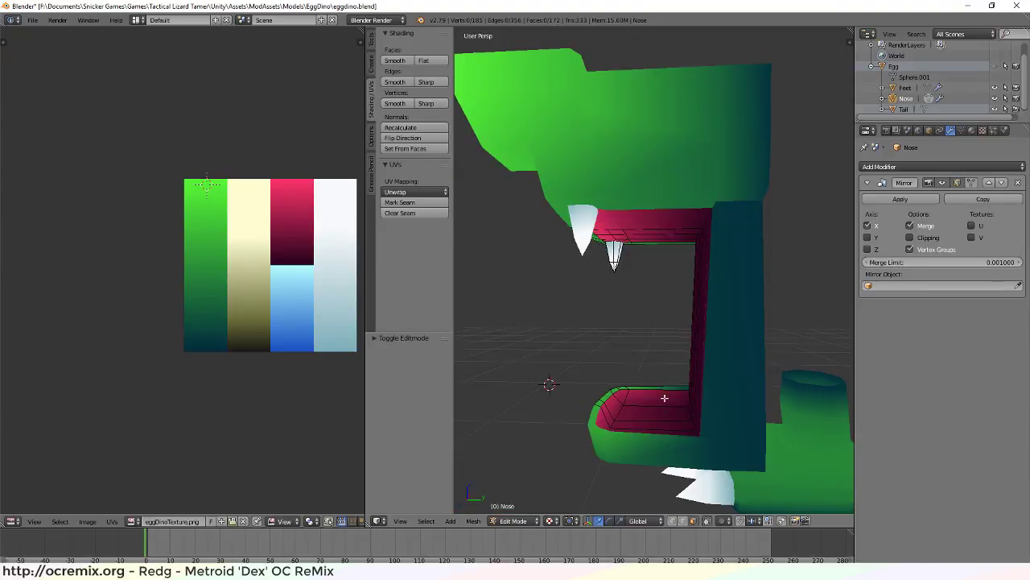
pyautogui.press('KP_7')
pyautogui.press('KP_1')
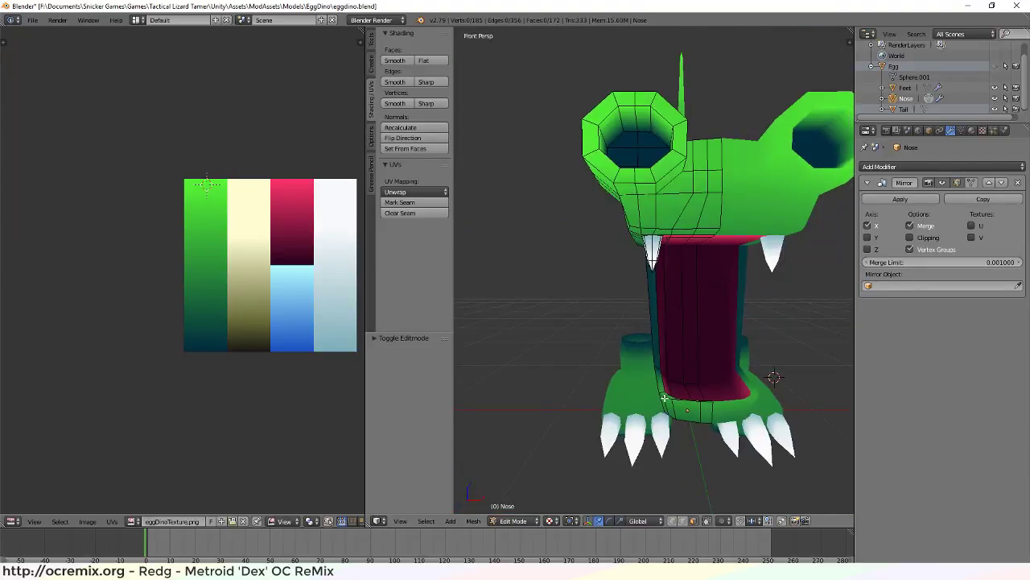
pyautogui.press('KP_3')
pyautogui.press('ctrl+KP_3')
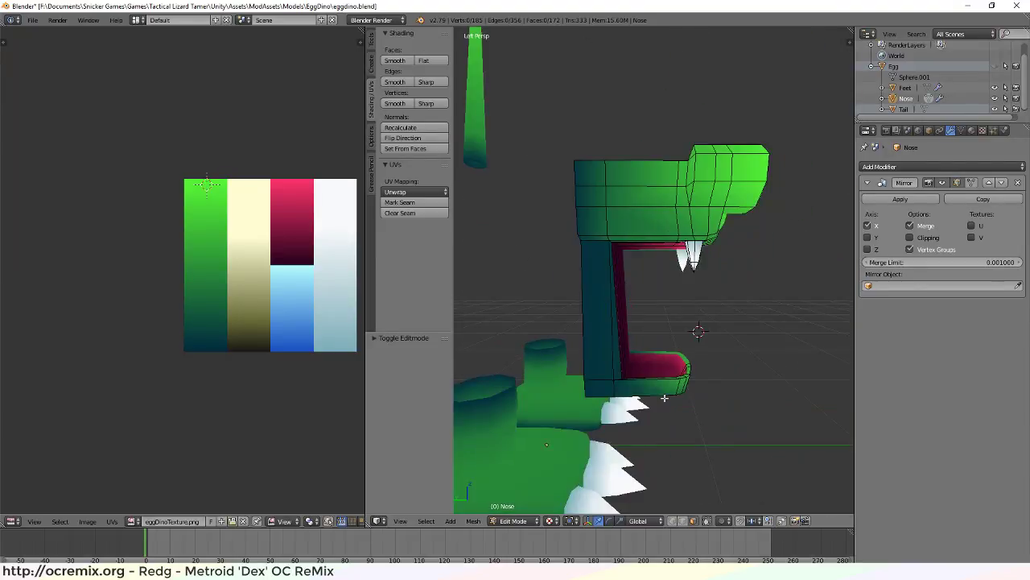
pyautogui.moveTo(667, 420); pyautogui.dragTo(668, 384, button='middle')
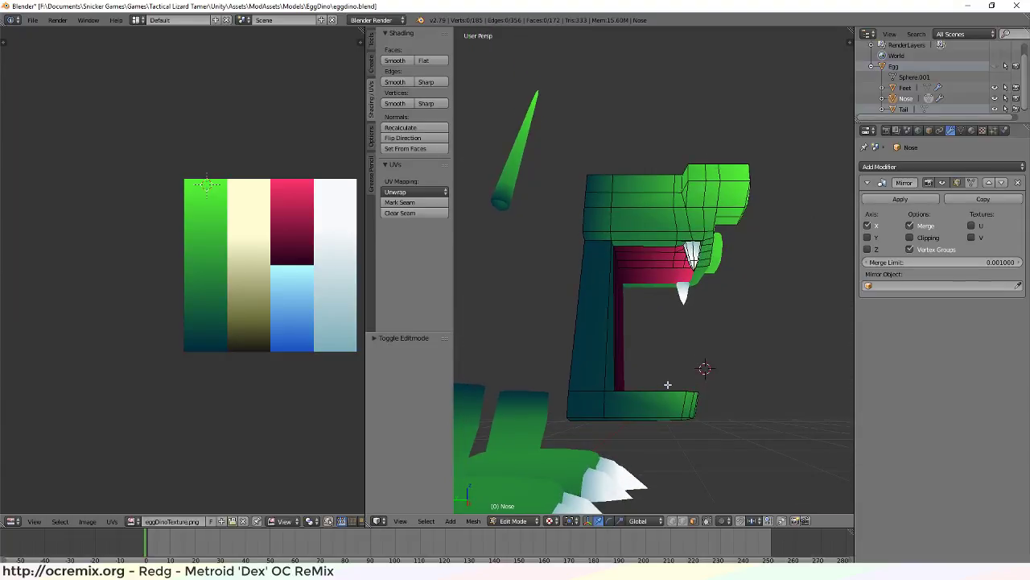
pyautogui.press('KP_3')
pyautogui.scroll(5, 667, 384)
pyautogui.press('ctrl+KP_3')
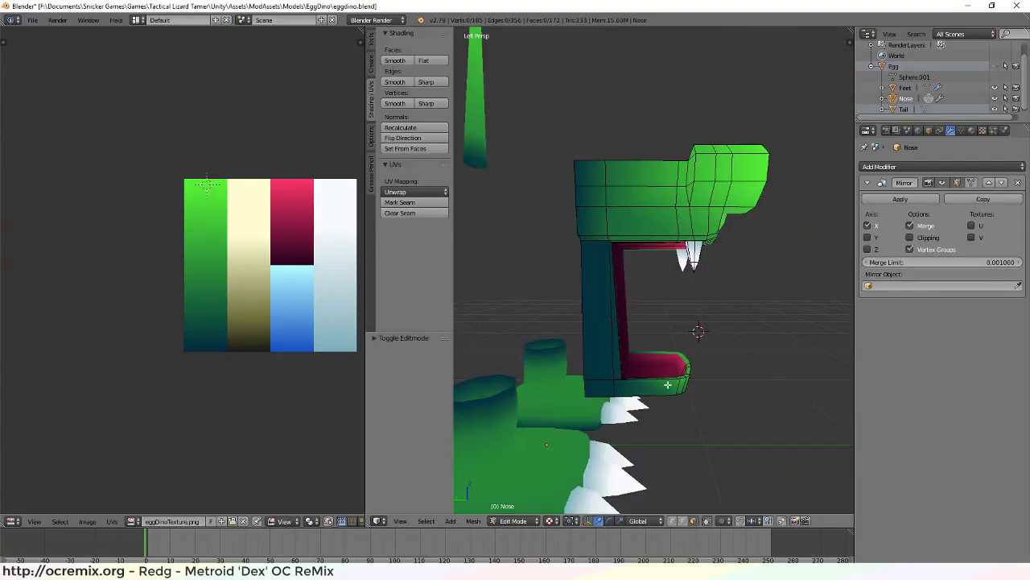
pyautogui.moveTo(711, 406)
pyautogui.keyDown('shift'); pyautogui.mouseDown(button='middle')
pyautogui.moveTo(715, 362)
pyautogui.moveTo(697, 301)
pyautogui.moveTo(715, 225)
pyautogui.moveTo(724, 341)
pyautogui.moveTo(704, 372)
pyautogui.moveTo(709, 390)
pyautogui.mouseUp(button='middle'); pyautogui.keyUp('shift')
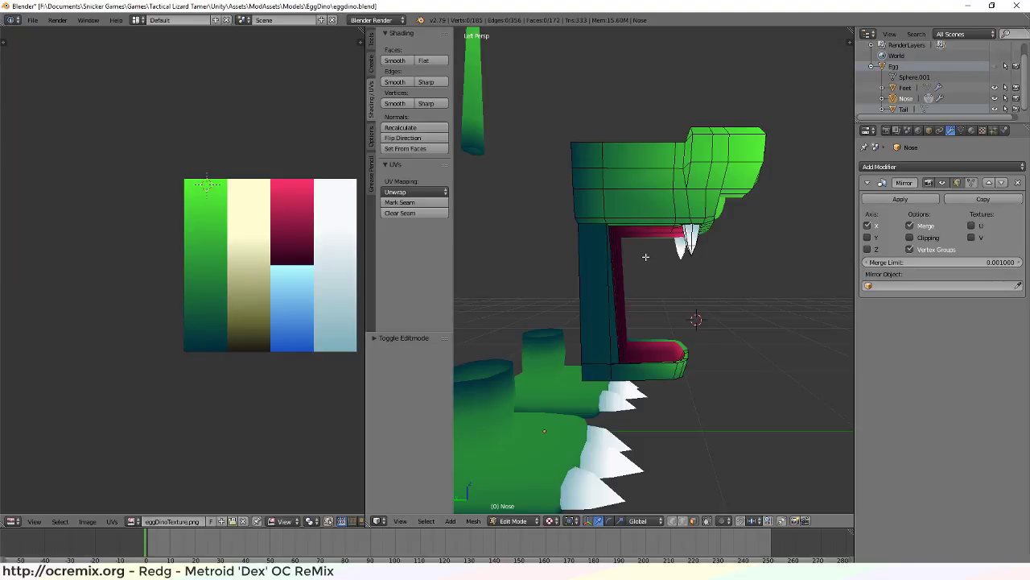
# In an orthographic side view, switch to vertex select and select the lower jaw bar
pyautogui.press('KP_5')
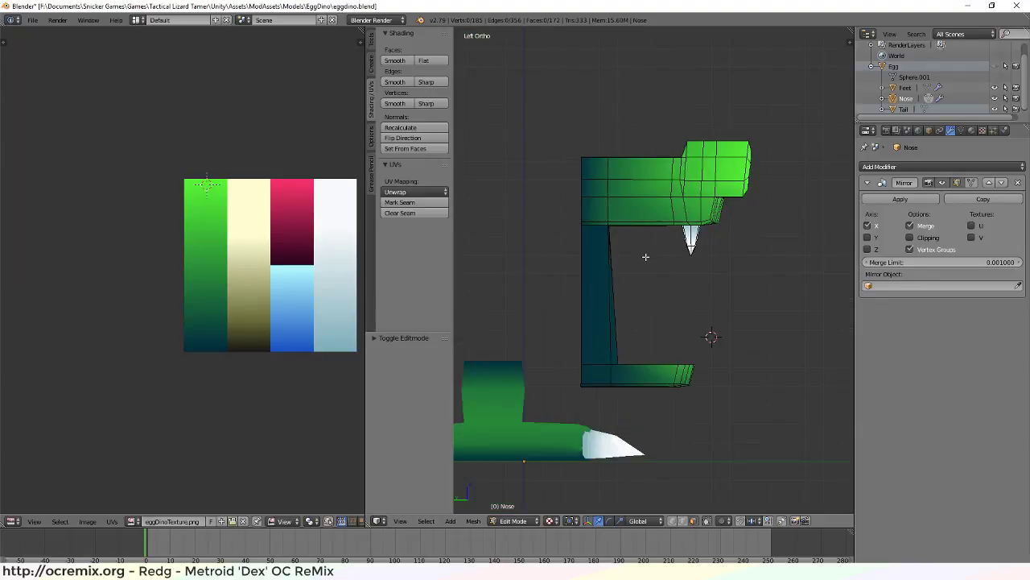
pyautogui.press('KP_5')
pyautogui.press('KP_5')
pyautogui.press('b')
pyautogui.moveTo(573, 347); pyautogui.dragTo(748, 409)
pyautogui.hotkey('ctrl', 'l')
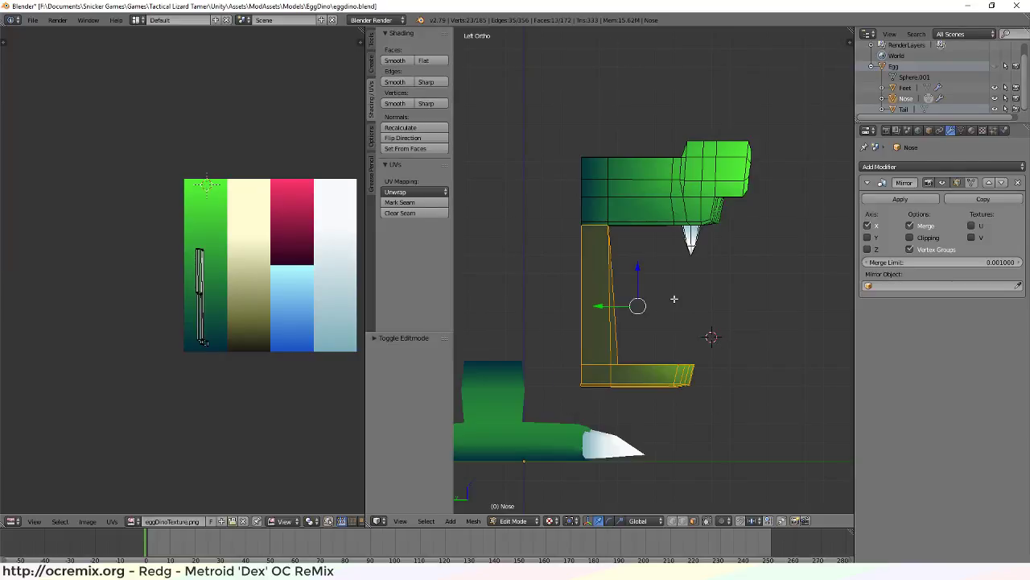
pyautogui.press('a')
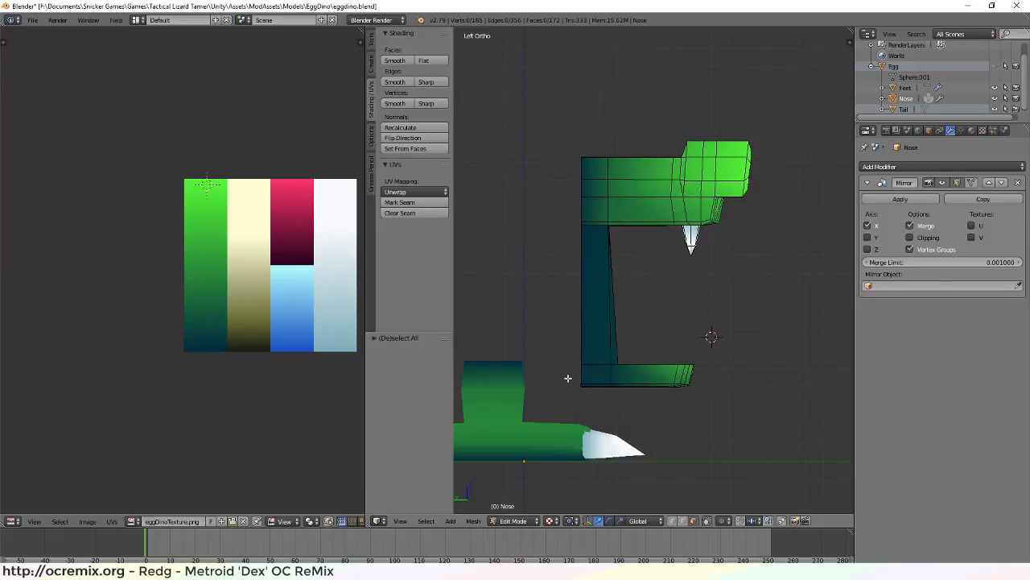
pyautogui.hotkey('ctrl', 'Tab')
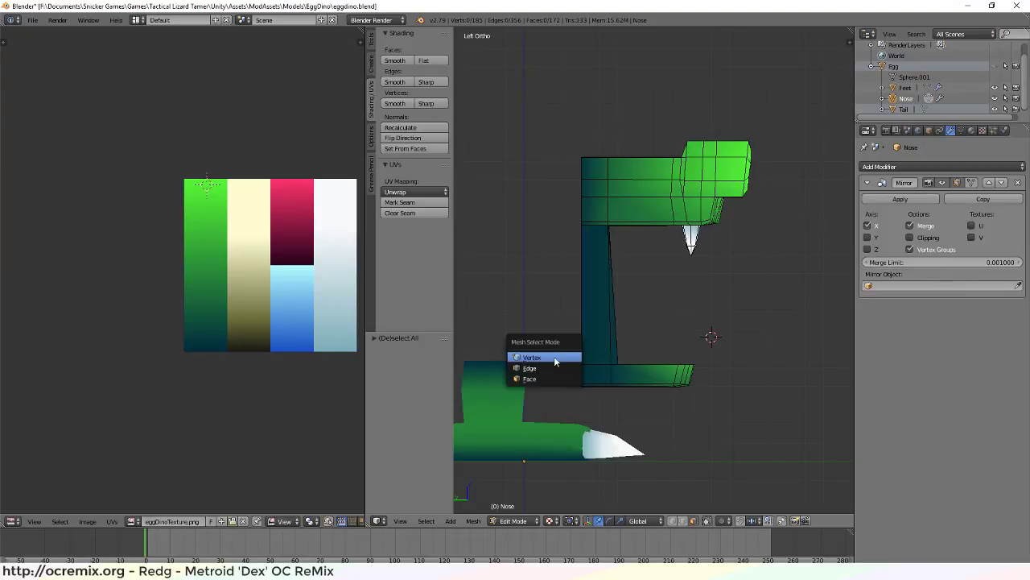
pyautogui.click(565, 359)
pyautogui.moveTo(570, 343); pyautogui.dragTo(699, 380)
pyautogui.moveTo(639, 340); pyautogui.dragTo(636, 286)
pyautogui.hotkey('ctrl', 'z')
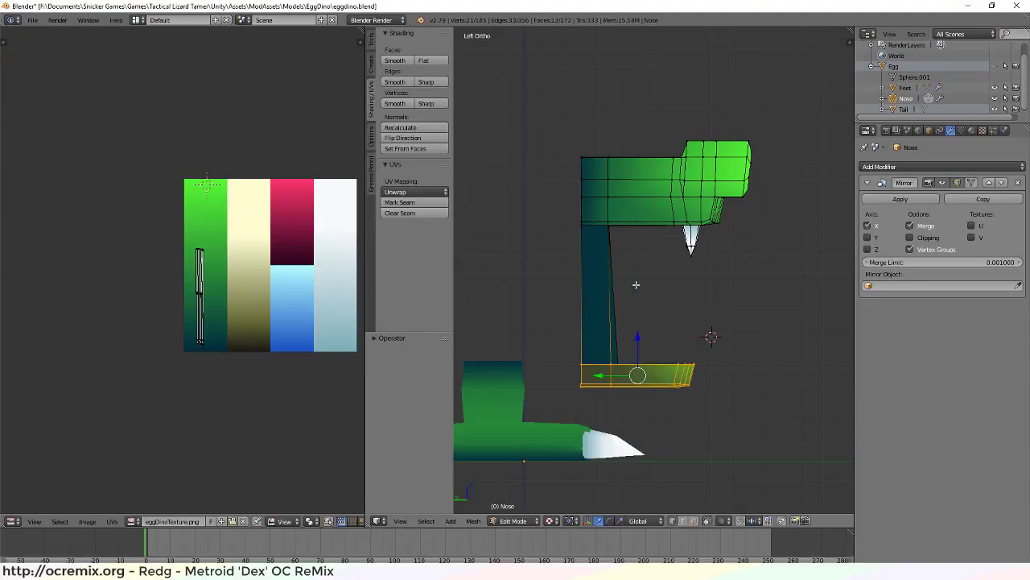
# Disable occlude geometry, reselect the whole lower jaw bar and raise it under the snout
pyautogui.click(708, 521)
pyautogui.press('b')
pyautogui.moveTo(555, 339); pyautogui.dragTo(737, 425)
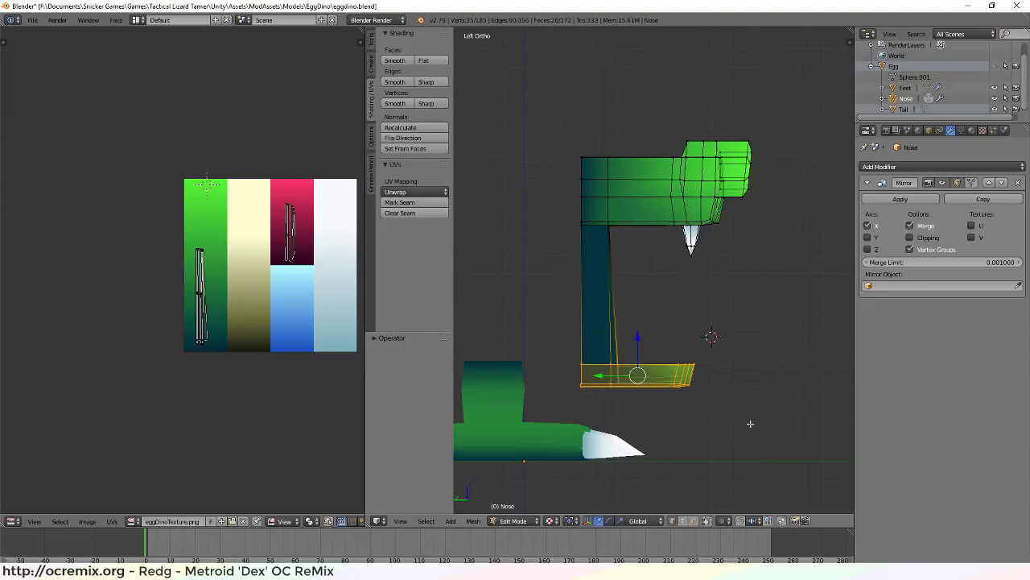
pyautogui.moveTo(637, 340); pyautogui.dragTo(624, 205)
pyautogui.scroll(9, 628, 213)
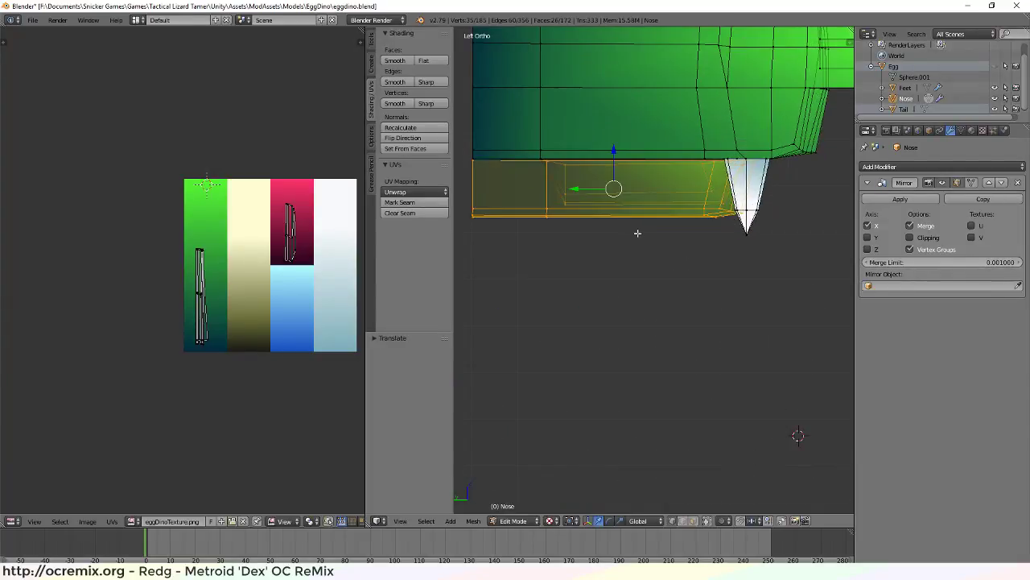
pyautogui.keyDown('shift'); pyautogui.moveTo(605, 174); pyautogui.dragTo(617, 310, button='middle'); pyautogui.keyUp('shift')
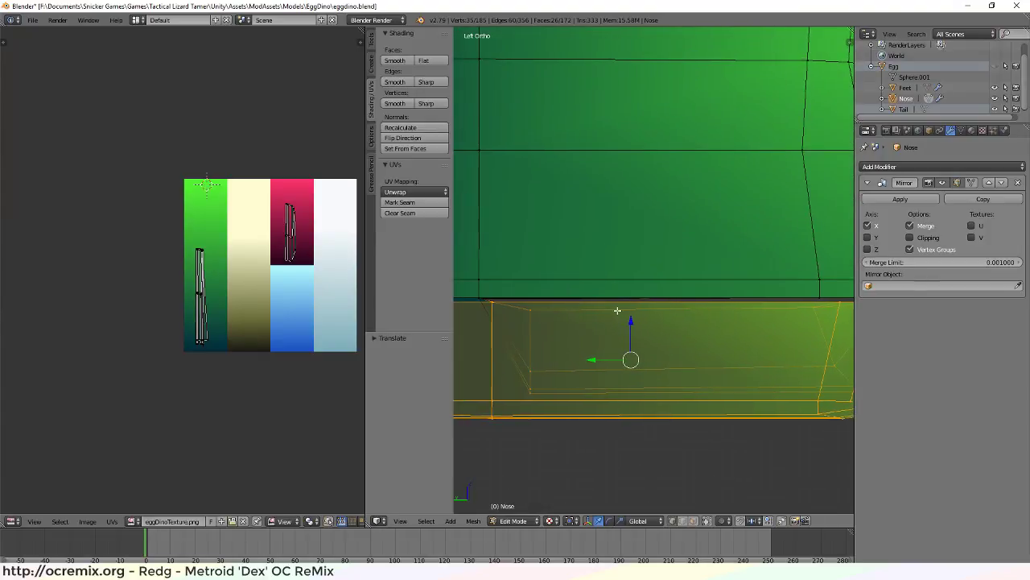
pyautogui.moveTo(631, 320); pyautogui.dragTo(631, 317)
pyautogui.press('a')
pyautogui.scroll(-5, 717, 367)
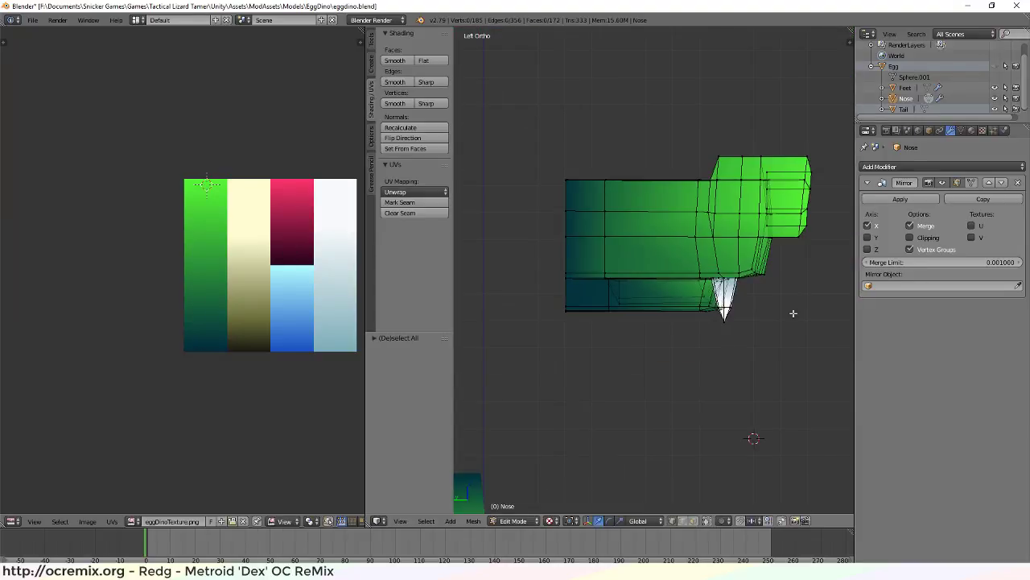
pyautogui.moveTo(791, 311); pyautogui.dragTo(675, 321, button='middle')
pyautogui.press('a')
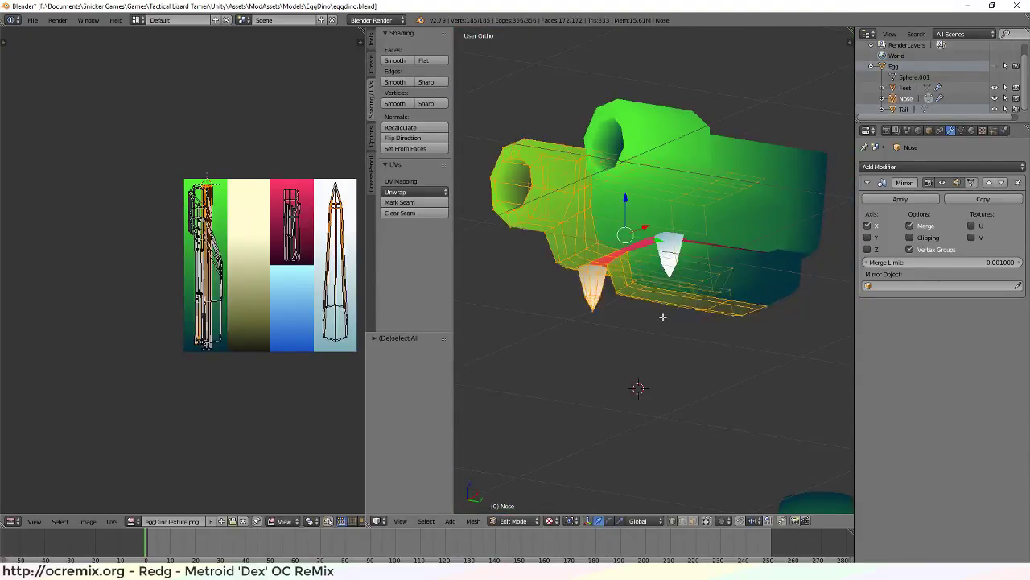
pyautogui.press('a')
pyautogui.scroll(-3, 708, 359)
pyautogui.scroll(2, 722, 335)
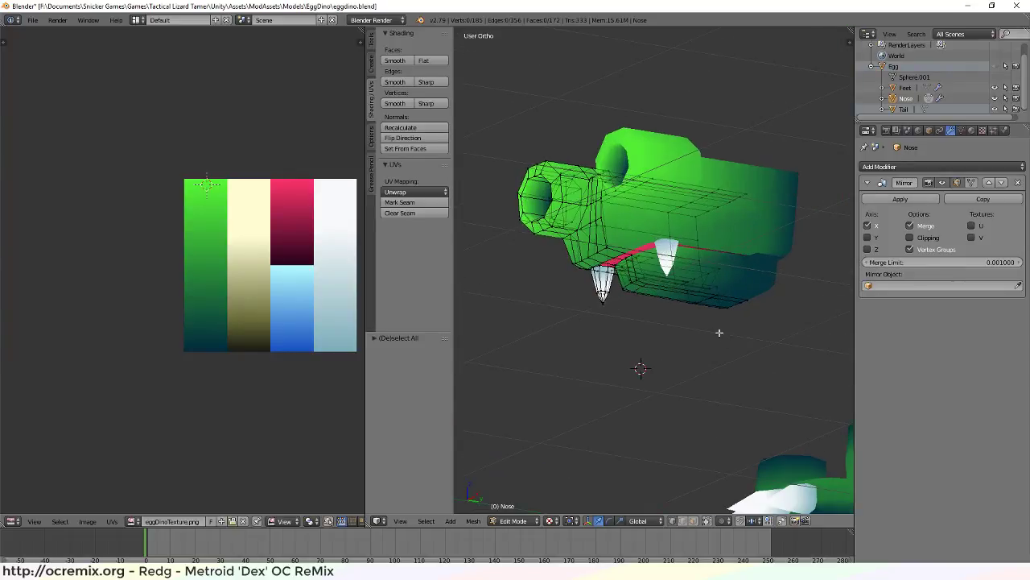
pyautogui.moveTo(666, 376); pyautogui.dragTo(697, 255, button='middle')
# Unhide the Egg object in the Outliner around the dino, then save eggdino.blend
pyautogui.moveTo(611, 218); pyautogui.dragTo(524, 345, button='middle')
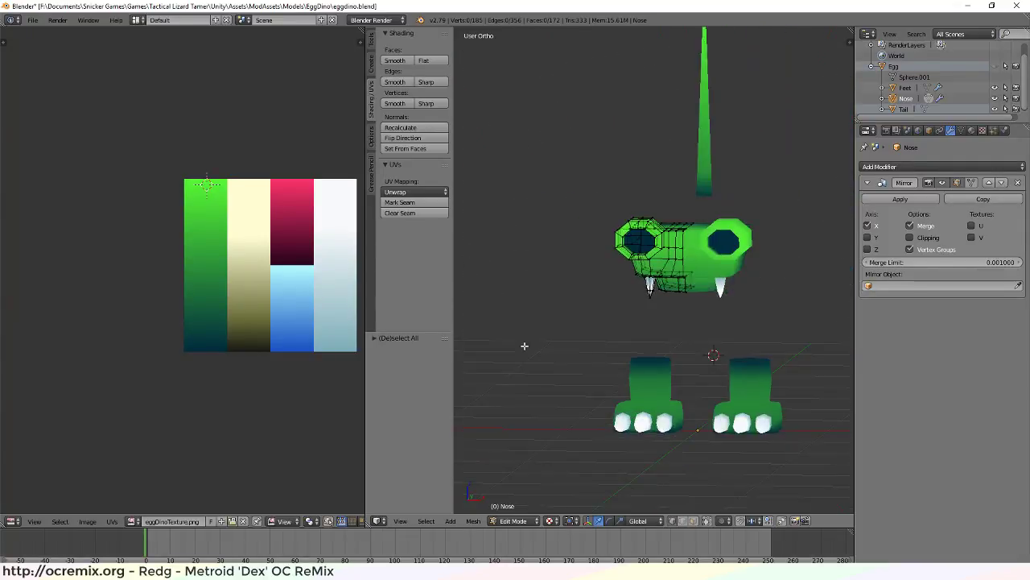
pyautogui.moveTo(612, 334); pyautogui.dragTo(590, 288, button='middle')
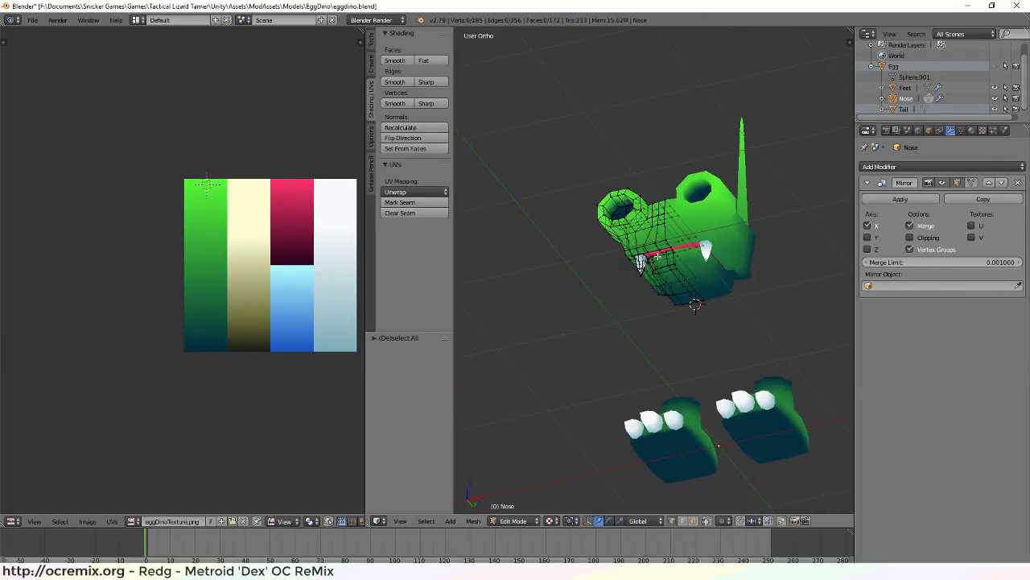
pyautogui.moveTo(653, 288); pyautogui.dragTo(572, 325, button='middle')
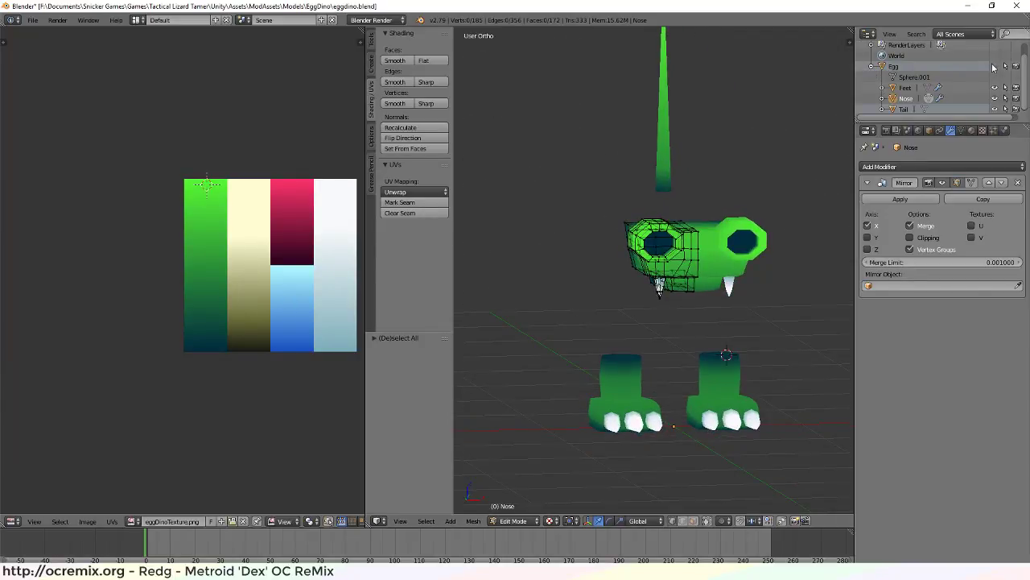
pyautogui.click(994, 66)
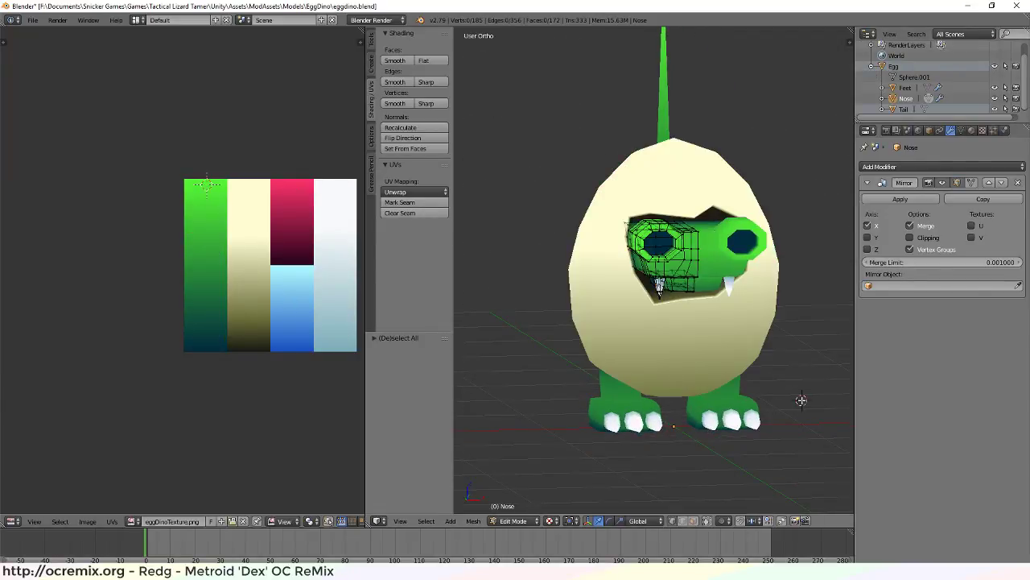
pyautogui.moveTo(798, 247)
pyautogui.mouseDown(button='middle')
pyautogui.moveTo(841, 251)
pyautogui.moveTo(797, 249)
pyautogui.mouseUp(button='middle')
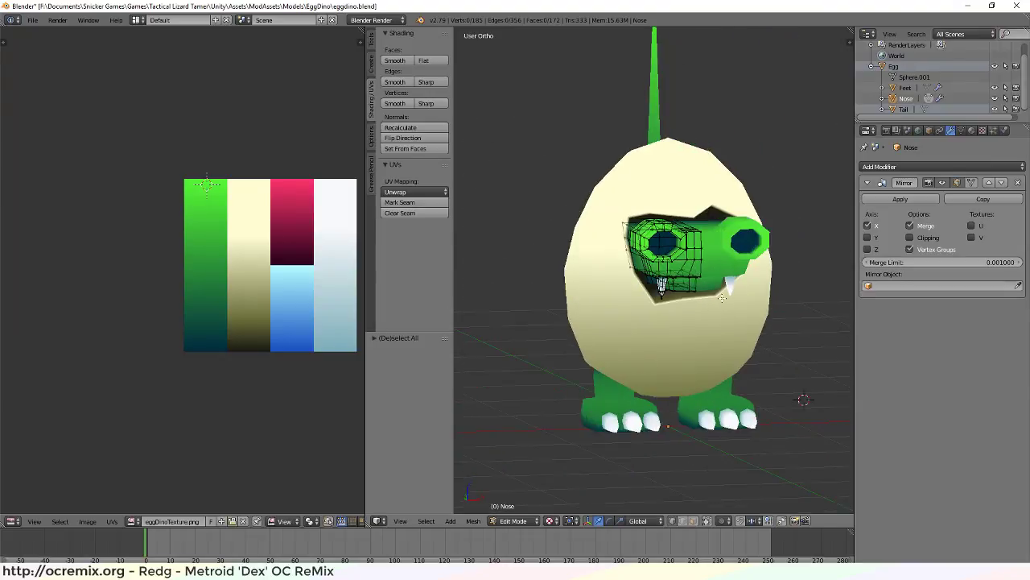
pyautogui.scroll(-2, 714, 302)
pyautogui.hotkey('ctrl', 's')
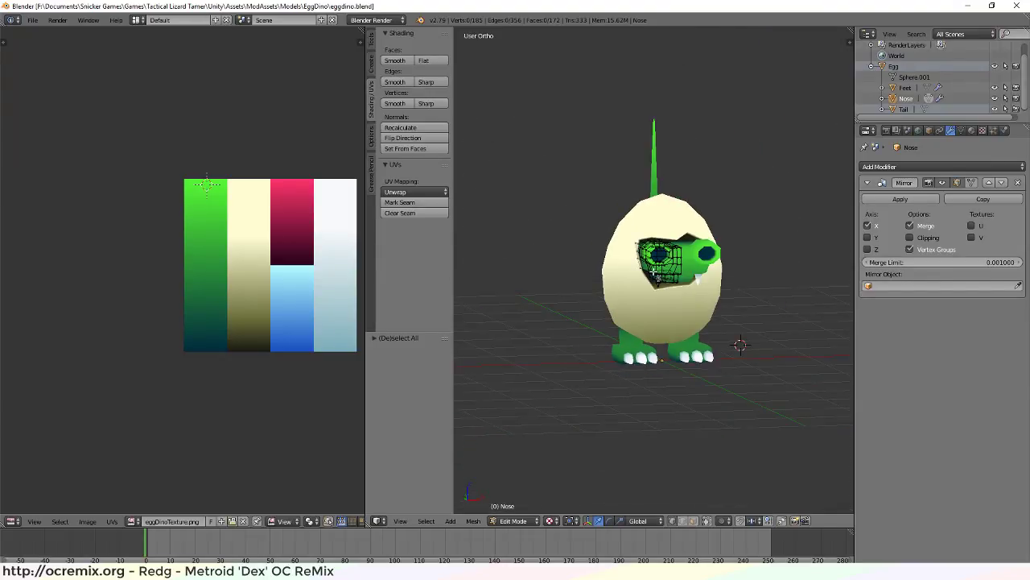
# Orbit the reimported egg-dino in Unity's Scene view to check its closed mouth from every side
pyautogui.hotkey('alt', 'Tab')
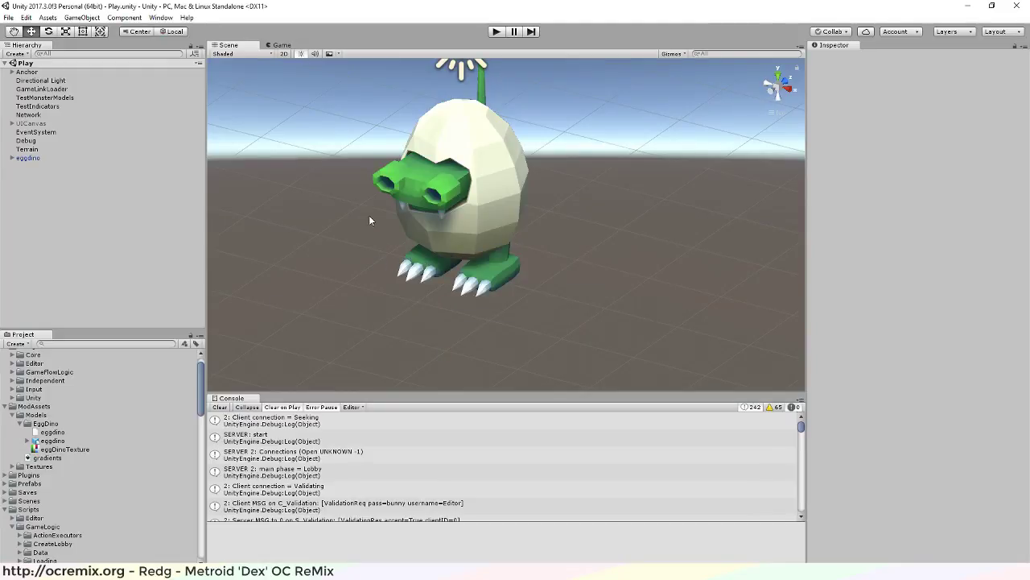
pyautogui.moveTo(363, 243); pyautogui.dragTo(364, 308, button='middle')
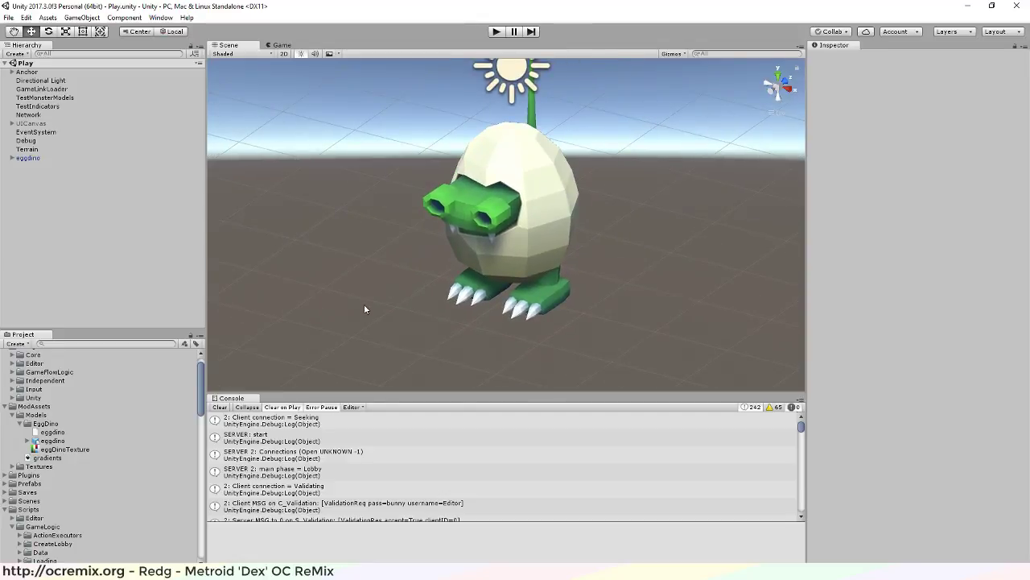
pyautogui.keyDown('alt'); pyautogui.moveTo(545, 198); pyautogui.dragTo(248, 183); pyautogui.keyUp('alt')
pyautogui.keyDown('alt'); pyautogui.moveTo(524, 199); pyautogui.dragTo(523, 235); pyautogui.keyUp('alt')
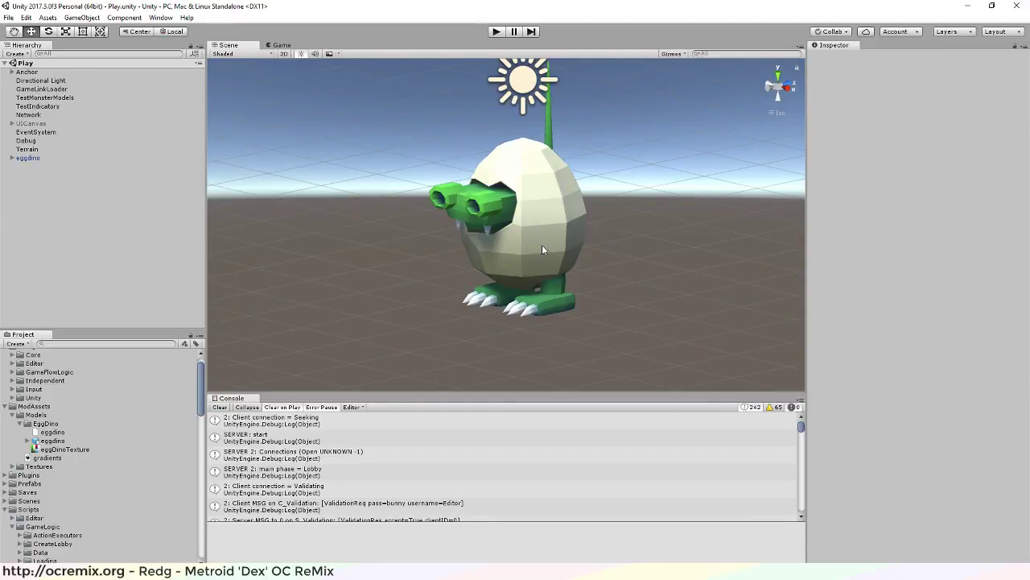
pyautogui.keyDown('alt'); pyautogui.moveTo(475, 259); pyautogui.dragTo(769, 212); pyautogui.keyUp('alt')
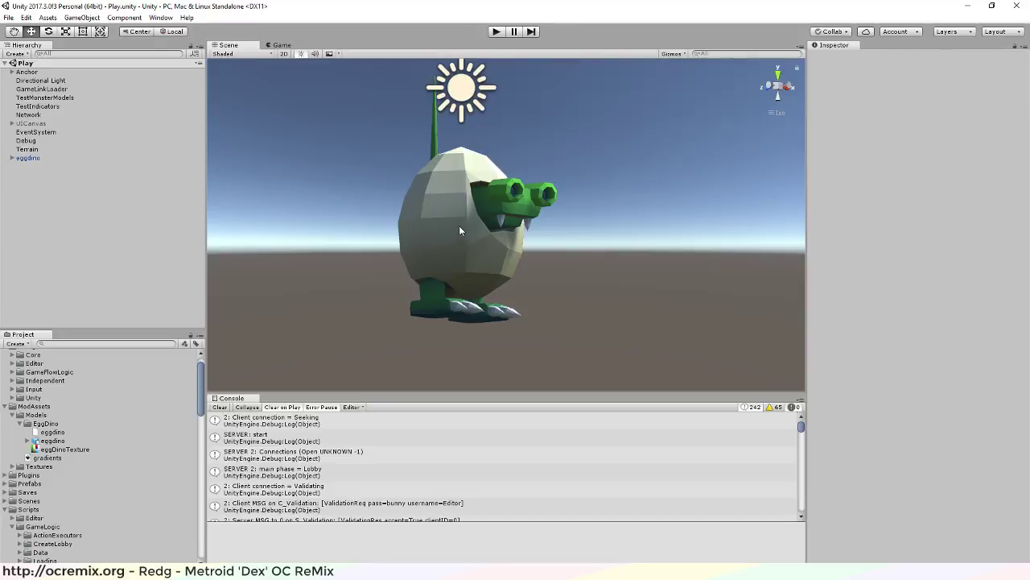
pyautogui.keyDown('alt'); pyautogui.moveTo(459, 231); pyautogui.dragTo(545, 314); pyautogui.keyUp('alt')
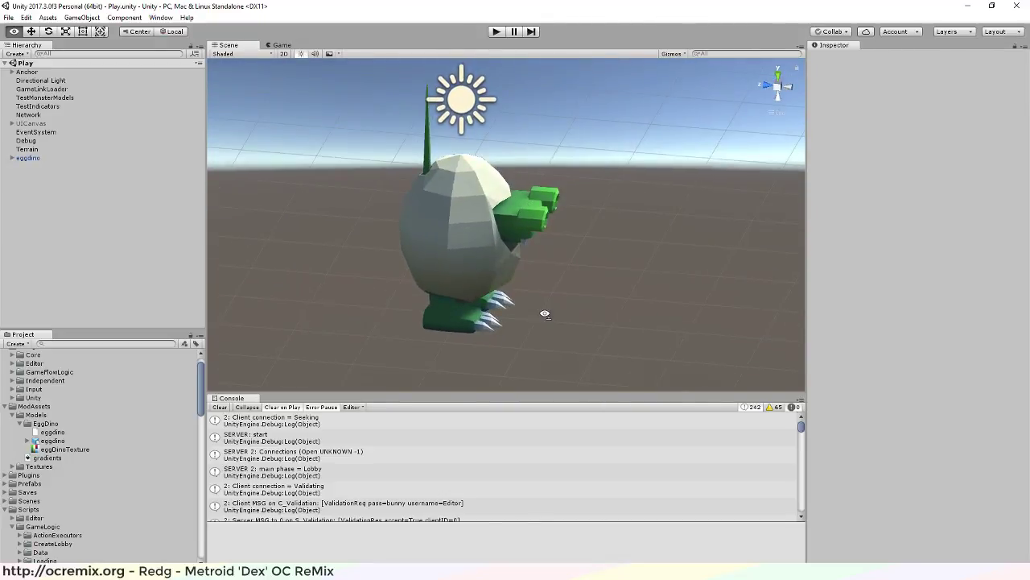
pyautogui.keyDown('alt'); pyautogui.moveTo(457, 198); pyautogui.dragTo(409, 215); pyautogui.keyUp('alt')
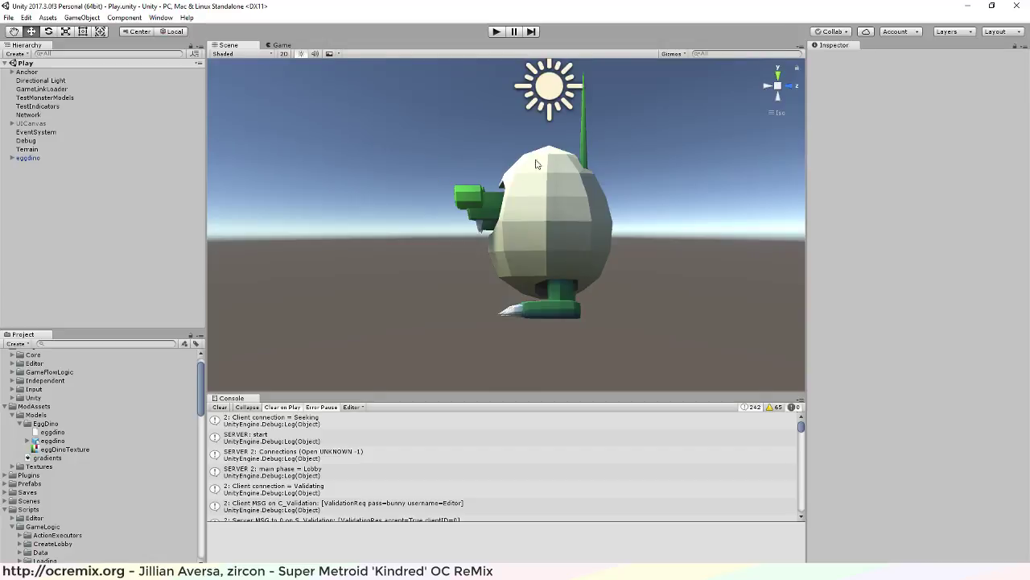
pyautogui.keyDown('alt'); pyautogui.moveTo(418, 243); pyautogui.dragTo(528, 263); pyautogui.keyUp('alt')
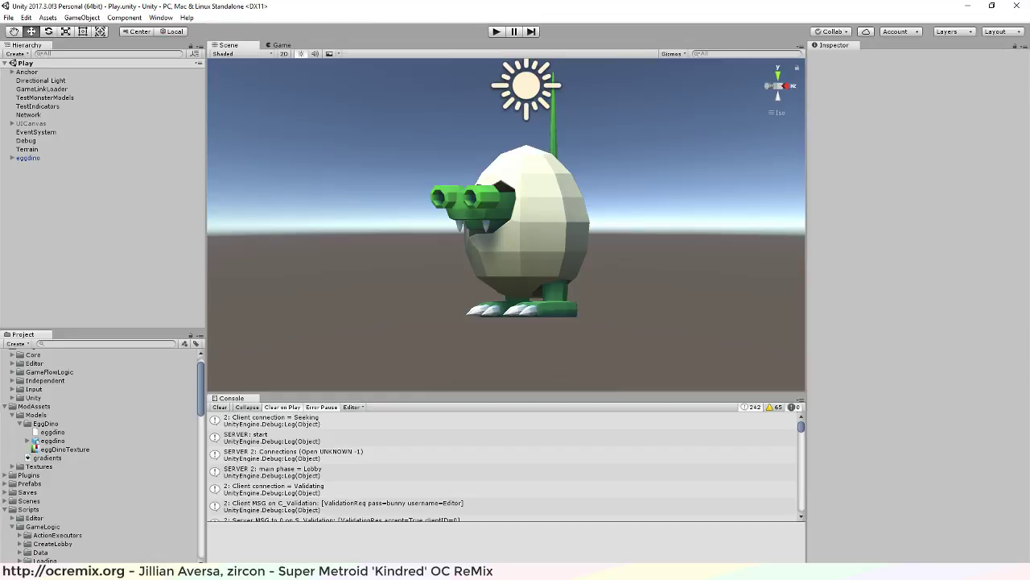
# In Blender's right ortho view, box-select the nose and nudge it slightly along Y
pyautogui.hotkey('alt', 'Tab')
pyautogui.press('KP_1')
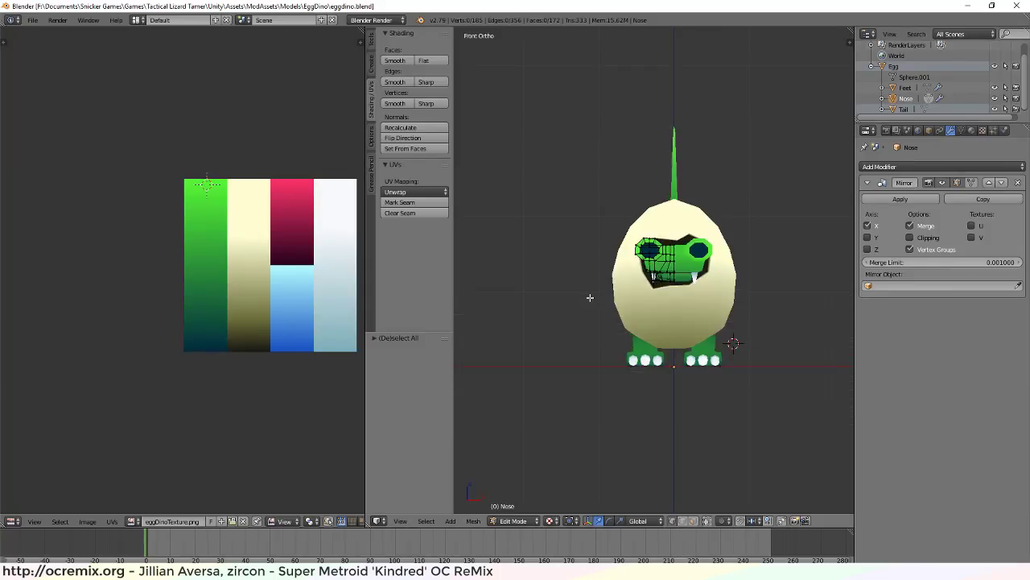
pyautogui.press('KP_7')
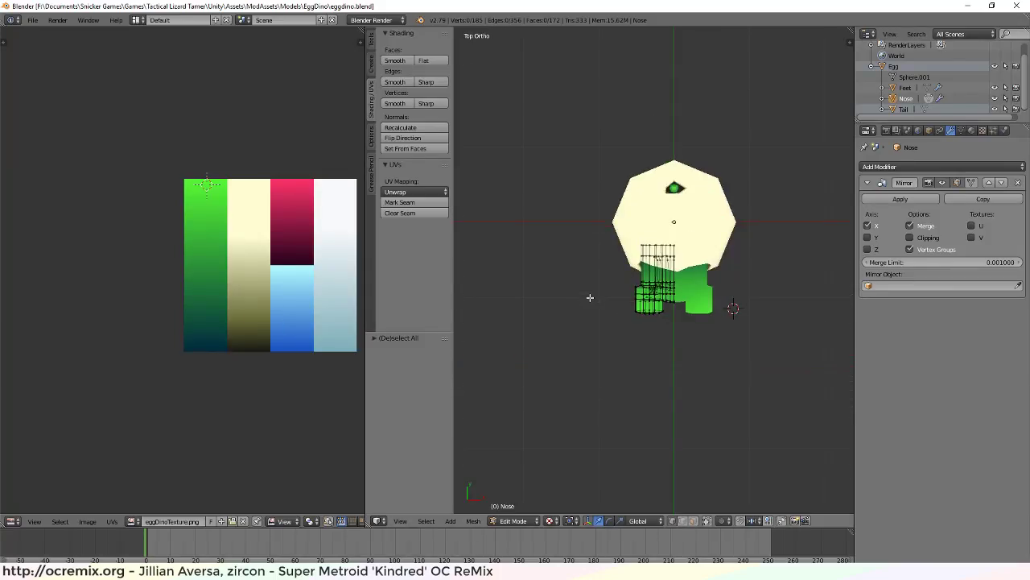
pyautogui.press('ctrl+KP_7')
pyautogui.press('KP_3')
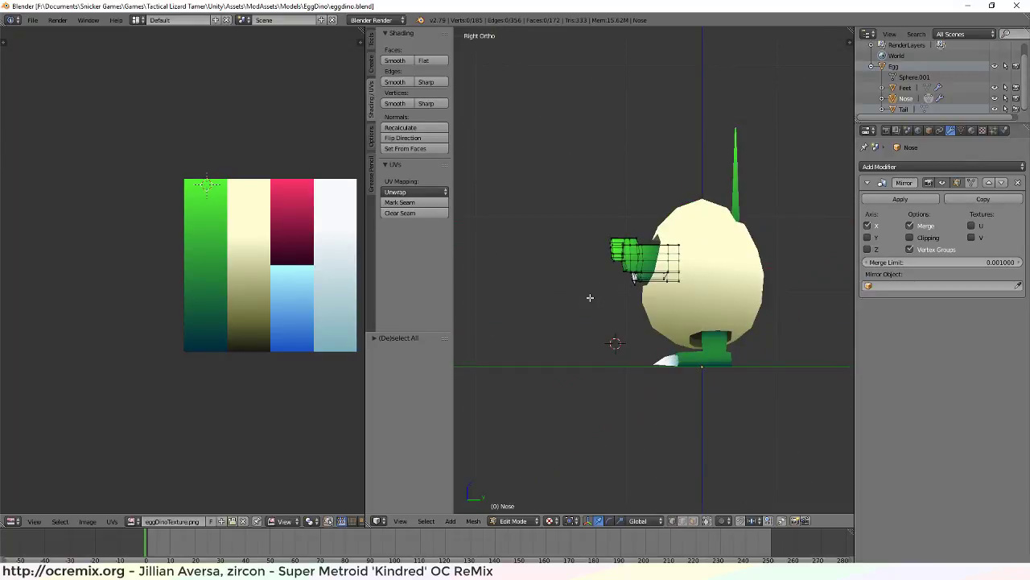
pyautogui.press('b')
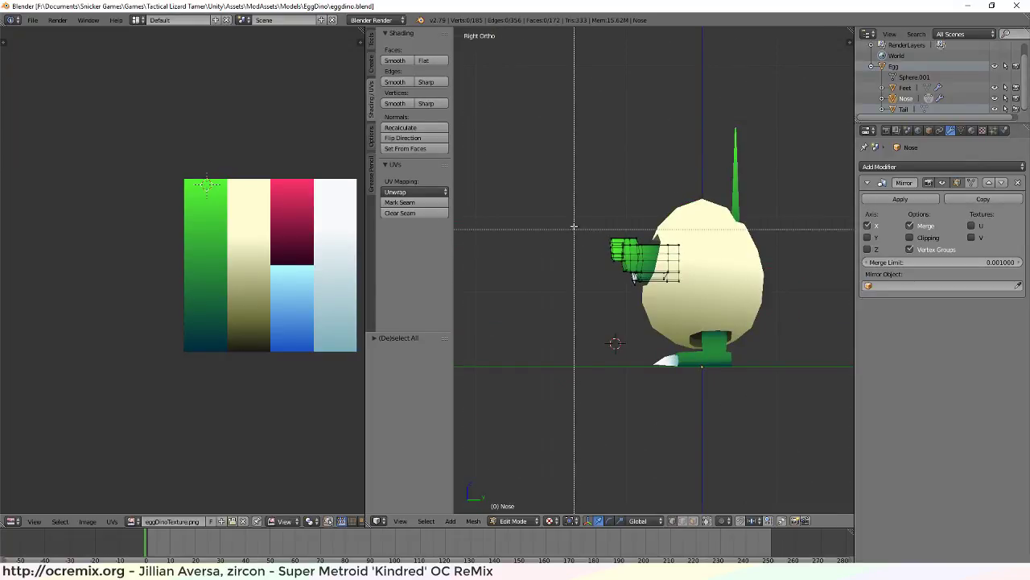
pyautogui.moveTo(567, 210); pyautogui.dragTo(725, 339)
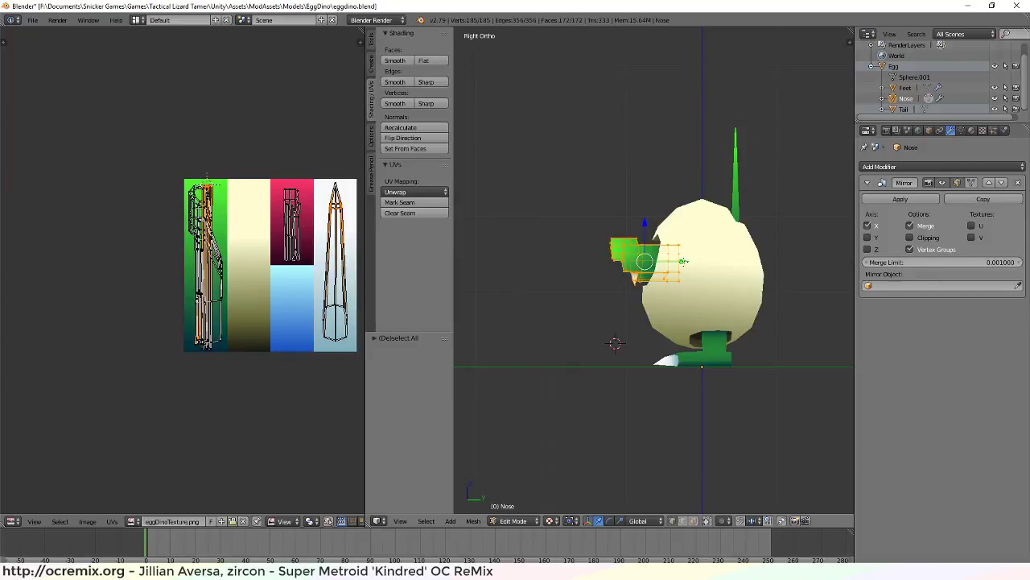
pyautogui.press('g')
pyautogui.press('y')
pyautogui.click(689, 259)
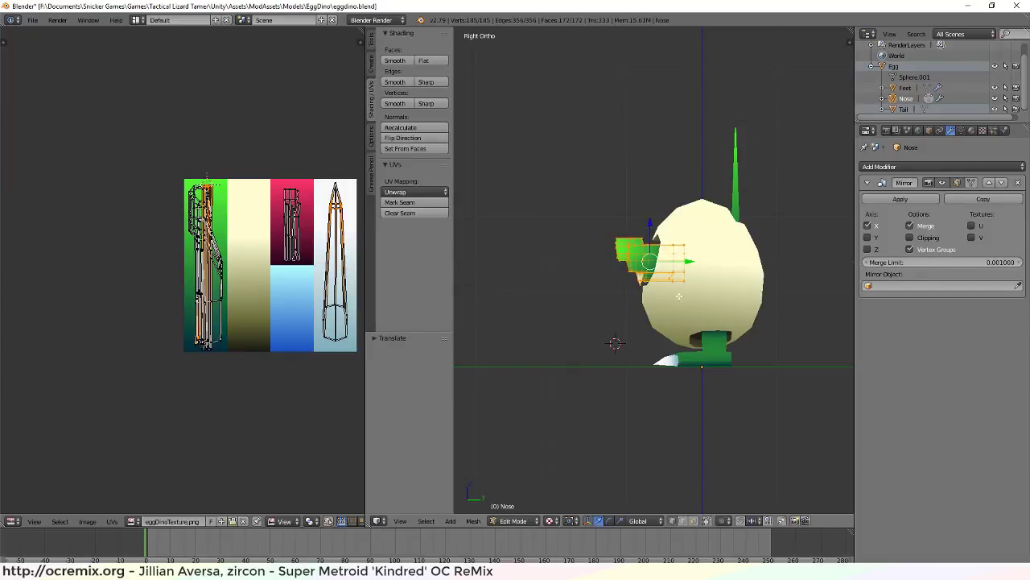
pyautogui.press('a')
# Save over eggdino.blend and return to Unity to reimport it
pyautogui.hotkey('ctrl', 's')
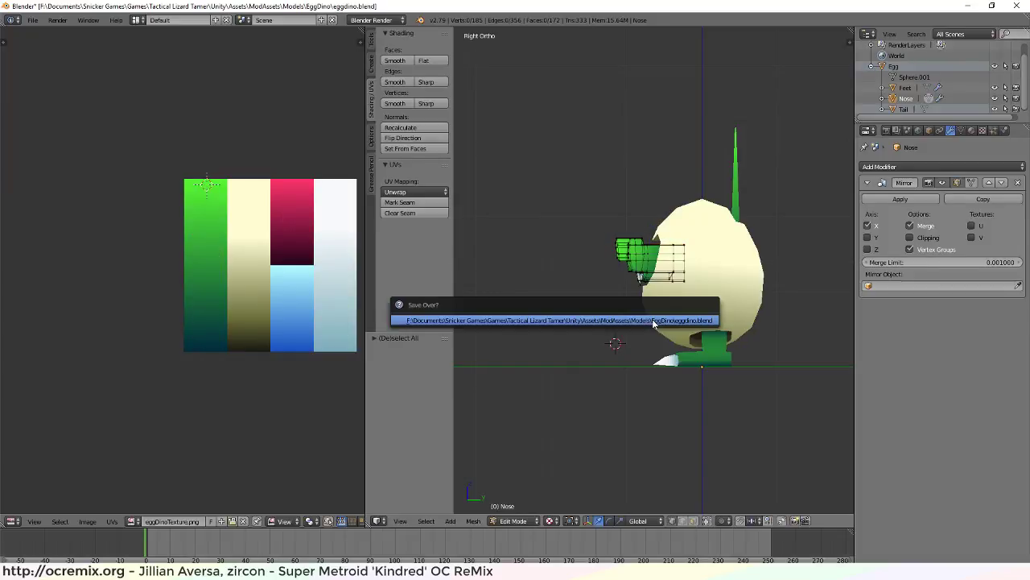
pyautogui.click(603, 321)
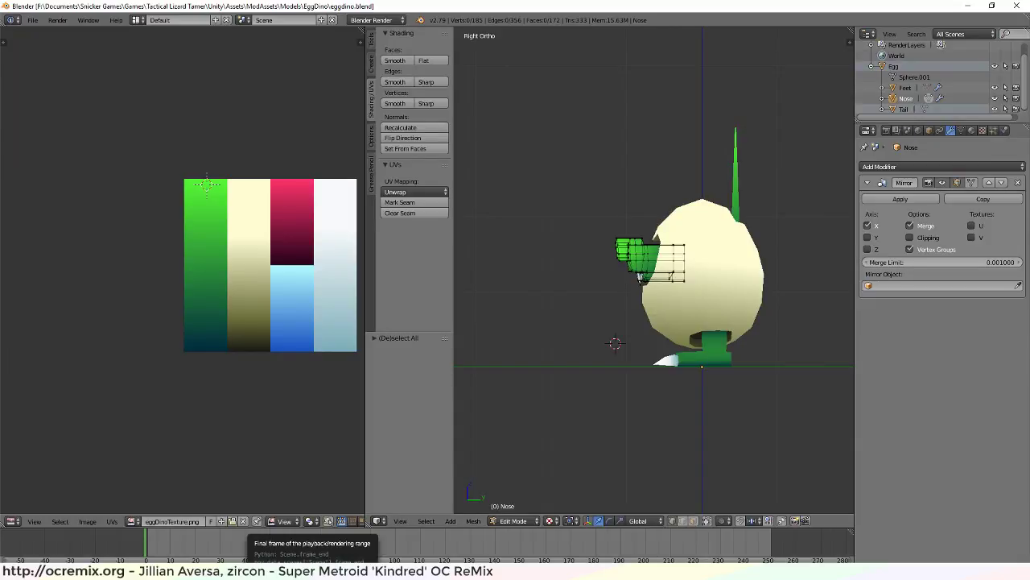
pyautogui.hotkey('alt', 'Tab')
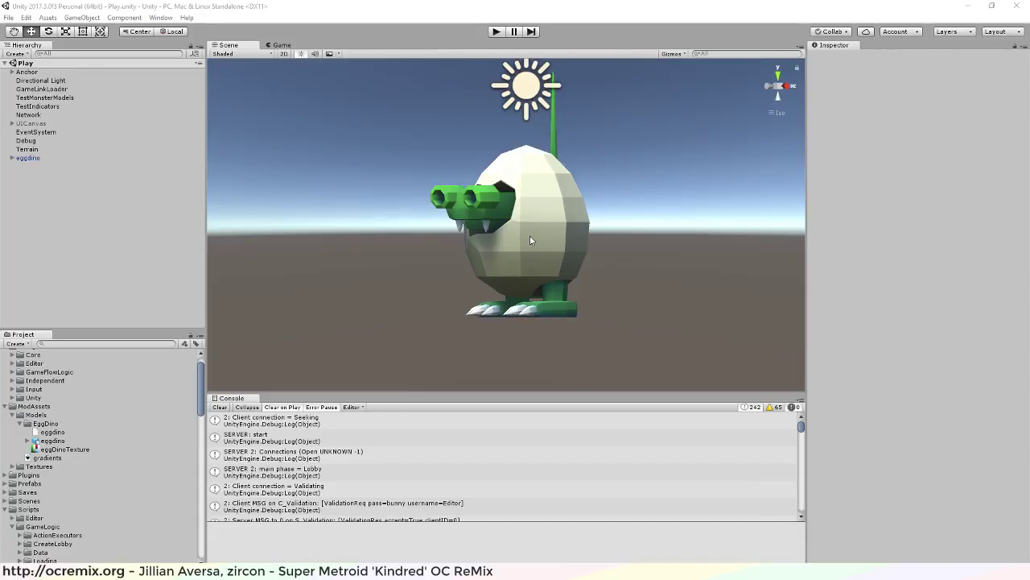
pyautogui.keyDown('alt'); pyautogui.moveTo(529, 235); pyautogui.dragTo(616, 317); pyautogui.keyUp('alt')
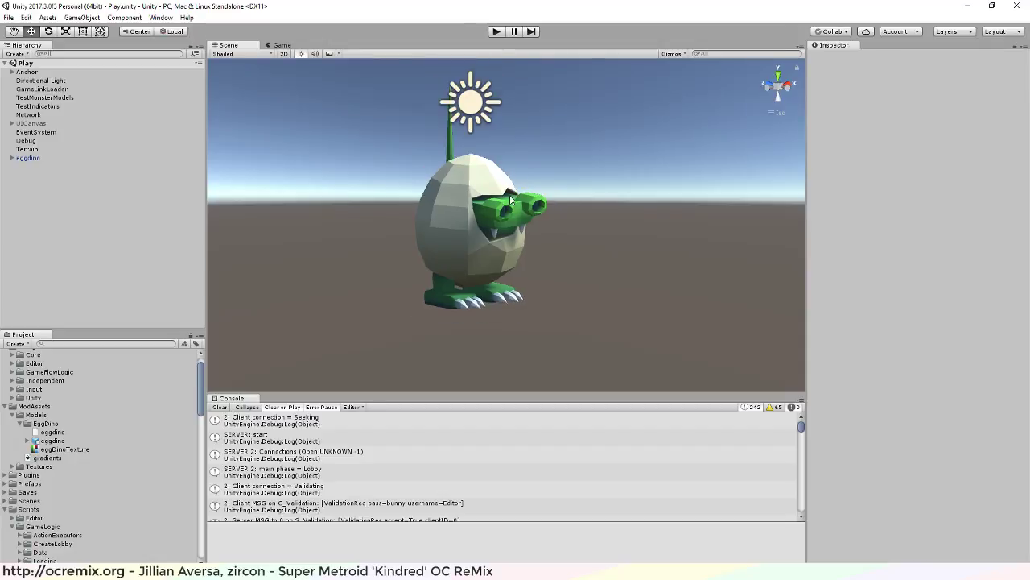
pyautogui.keyDown('alt'); pyautogui.moveTo(391, 223); pyautogui.dragTo(748, 212); pyautogui.keyUp('alt')
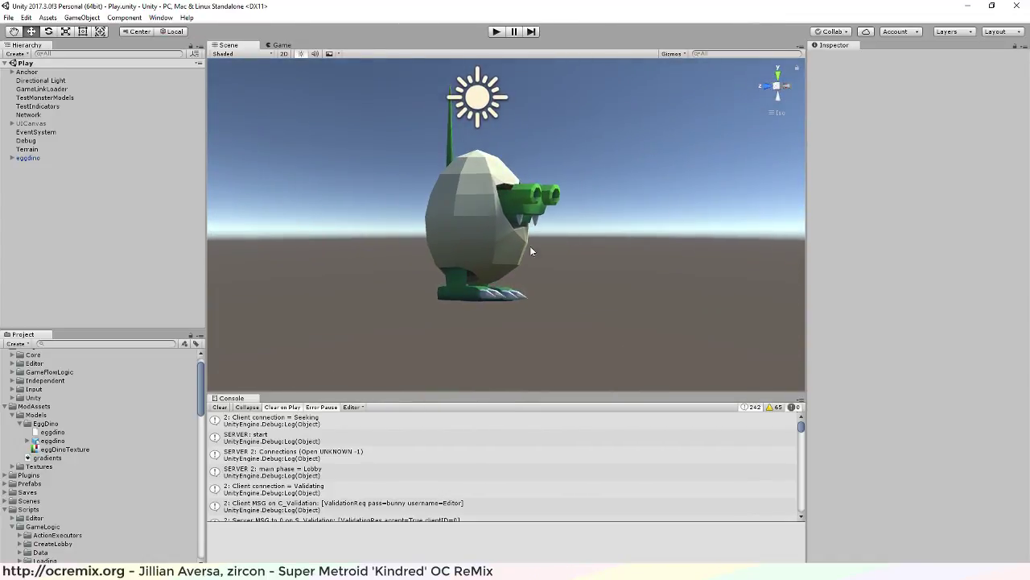
pyautogui.scroll(1, 468, 222)
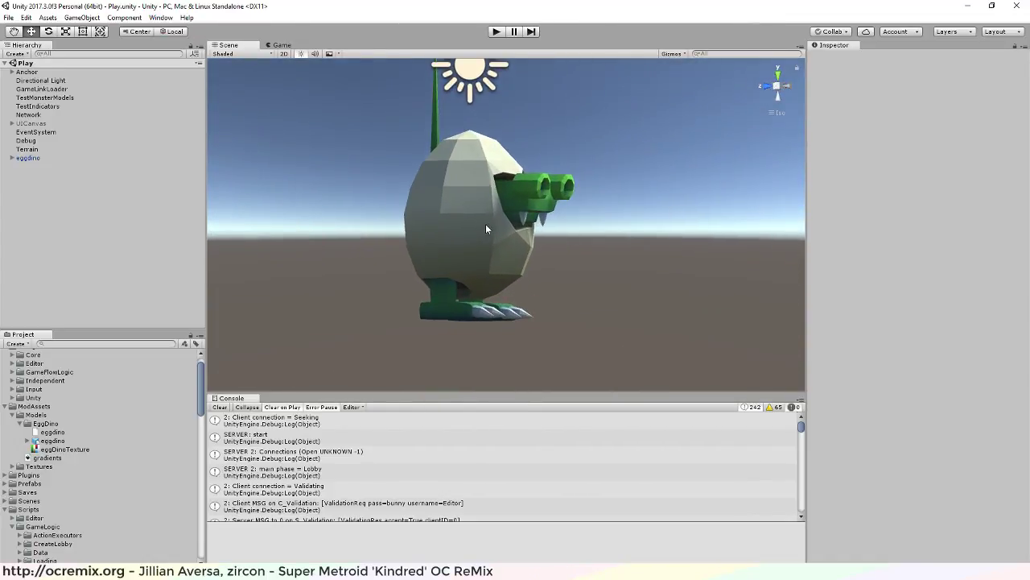
pyautogui.keyDown('alt'); pyautogui.moveTo(485, 229); pyautogui.dragTo(543, 183); pyautogui.keyUp('alt')
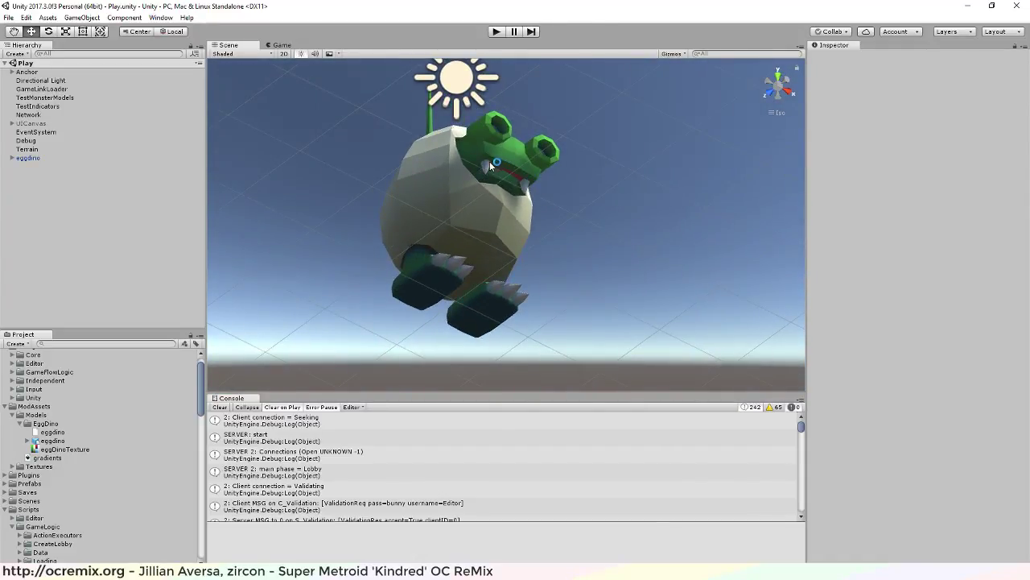
pyautogui.keyDown('alt'); pyautogui.moveTo(558, 178); pyautogui.dragTo(453, 342); pyautogui.keyUp('alt')
# Mark Texture model complete in Asana's Tactical Lizard Tamer Todo list
pyautogui.hotkey('alt', 'Tab')
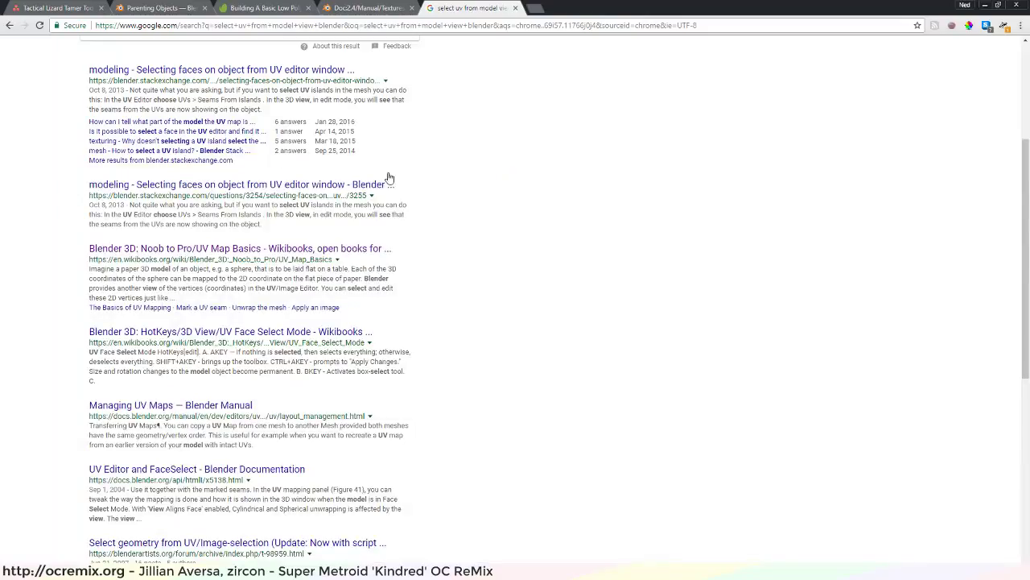
pyautogui.click(57, 7)
pyautogui.click(288, 172)
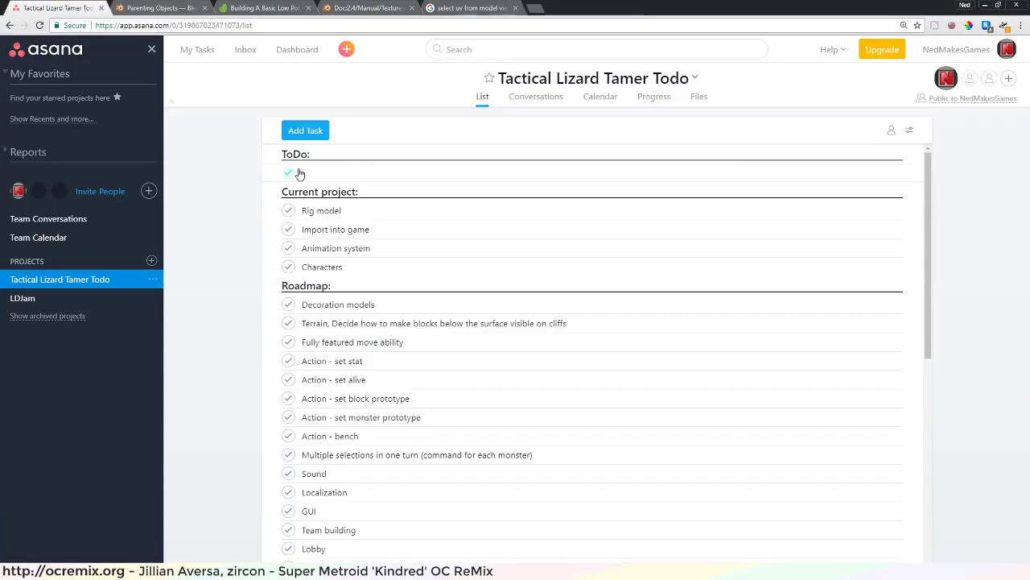
# Add ToDo tasks for red on top jaw, Egg cracks and Egg spots
pyautogui.click(346, 152)
pyautogui.press('Return')
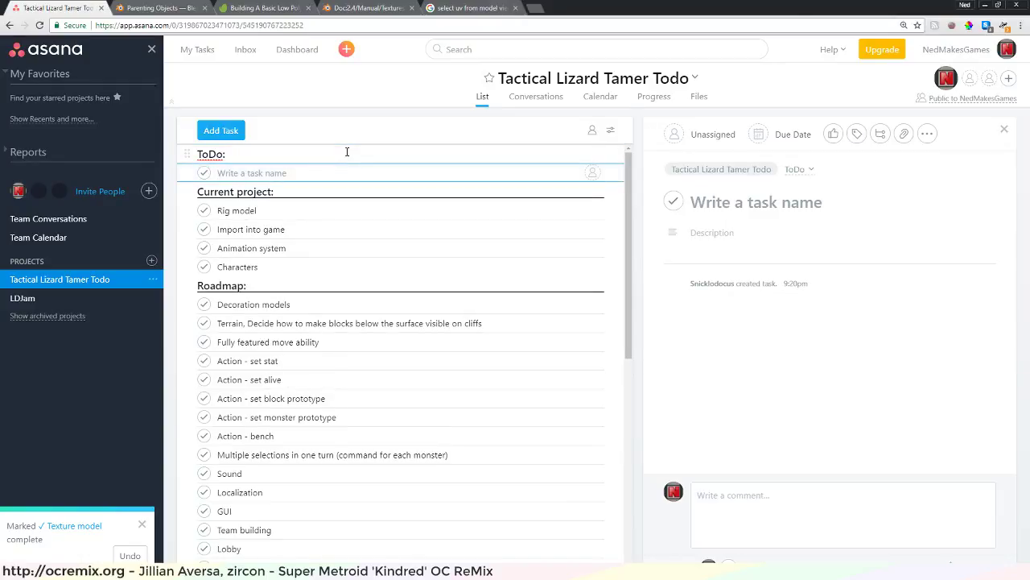
pyautogui.write('Maybe fix red showing')
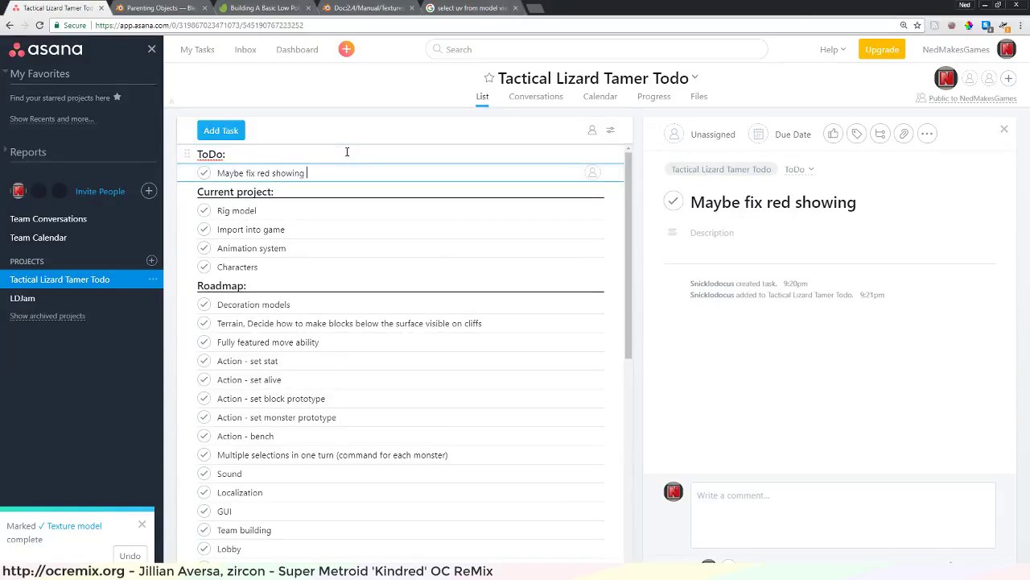
pyautogui.write('on top jaw')
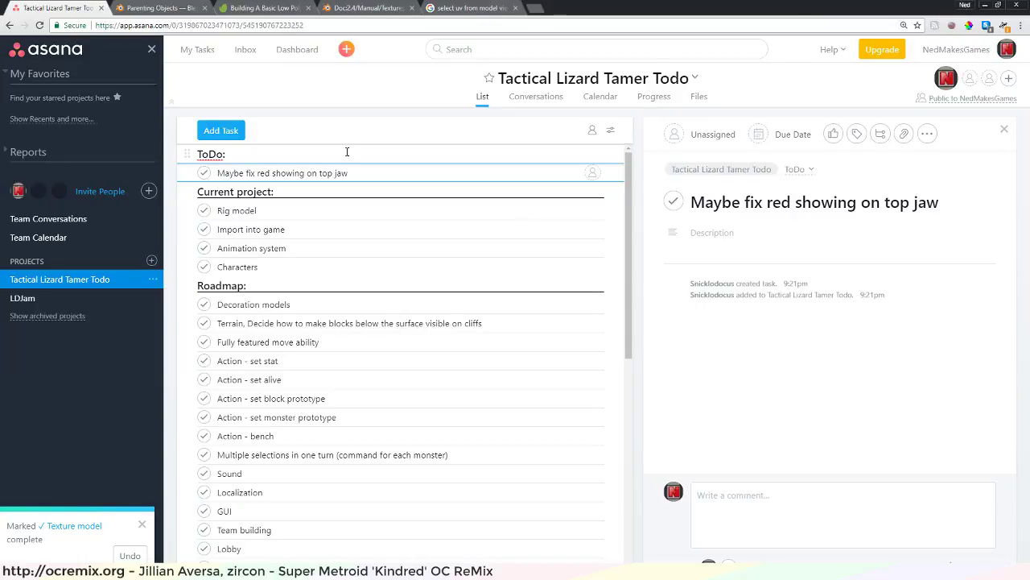
pyautogui.press('Return')
pyautogui.write('cracks')
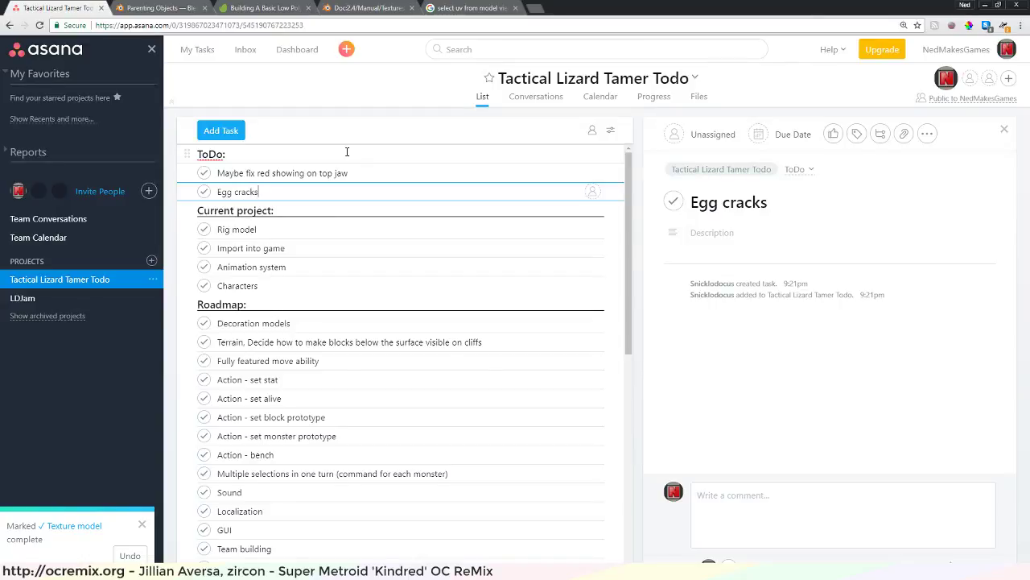
pyautogui.press('Return')
pyautogui.write('Egg spots')
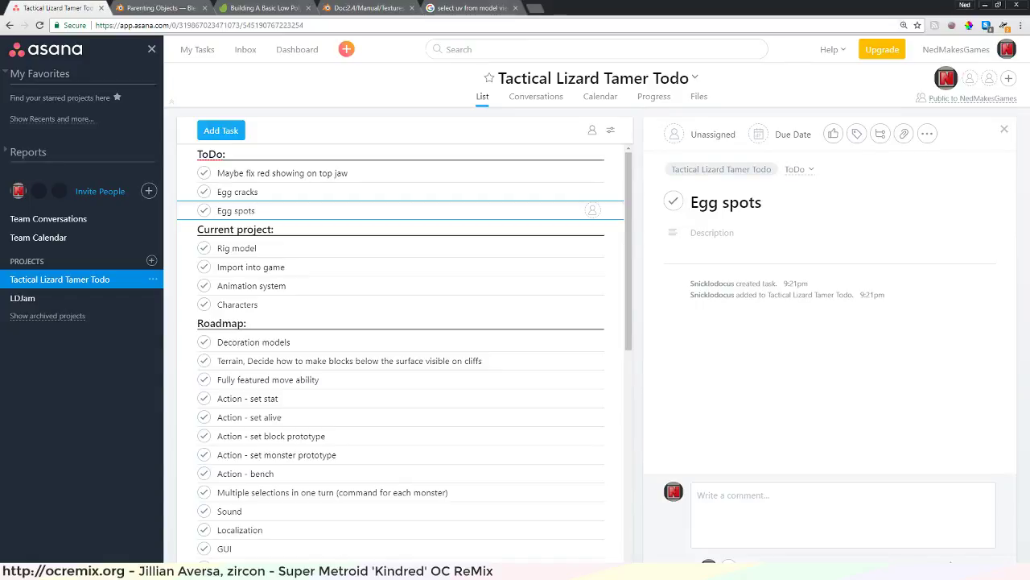
pyautogui.hotkey('alt', 'Tab')
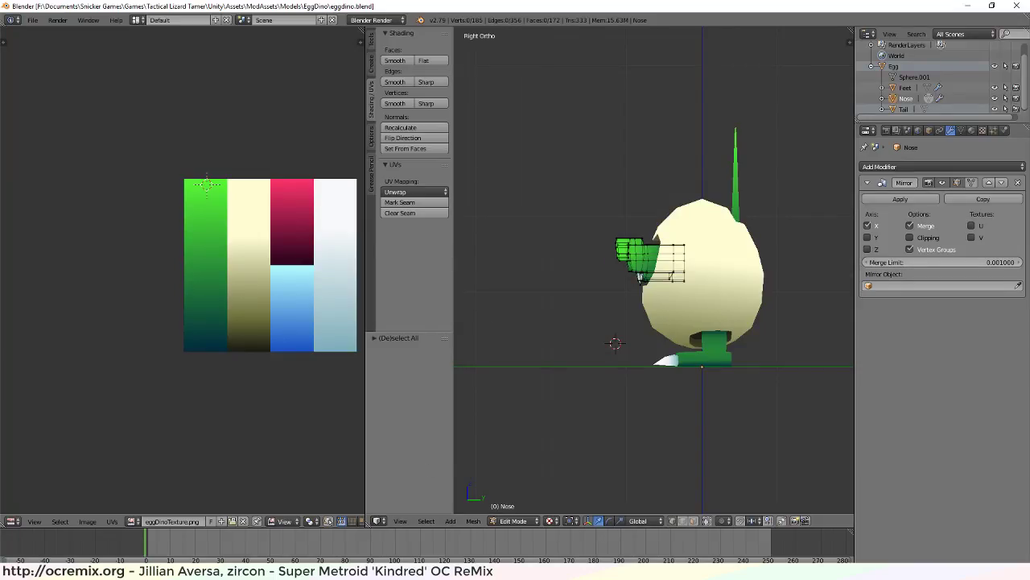
# Orbit and zoom out around the egg dino to check its snout, fangs and clawed feet
pyautogui.hotkey('alt', 'Tab')
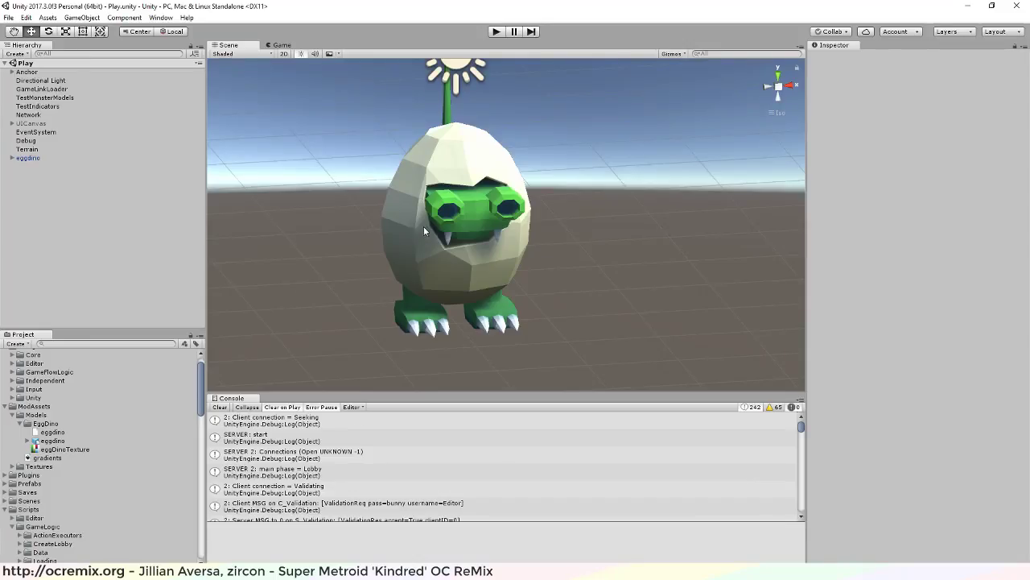
pyautogui.keyDown('alt'); pyautogui.moveTo(423, 226); pyautogui.dragTo(596, 174); pyautogui.keyUp('alt')
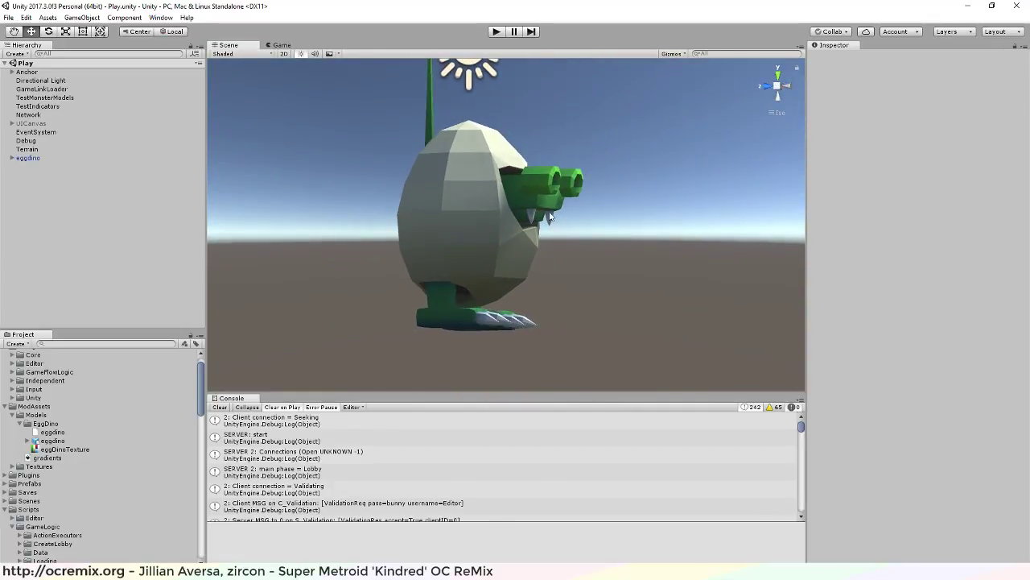
pyautogui.keyDown('alt'); pyautogui.moveTo(575, 211); pyautogui.dragTo(280, 261); pyautogui.keyUp('alt')
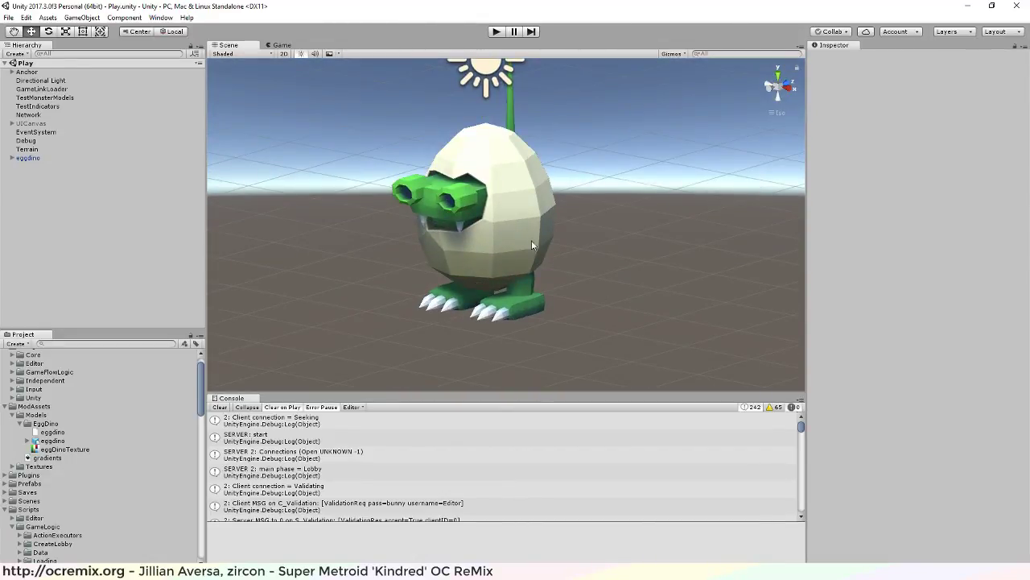
pyautogui.scroll(-5, 370, 248)
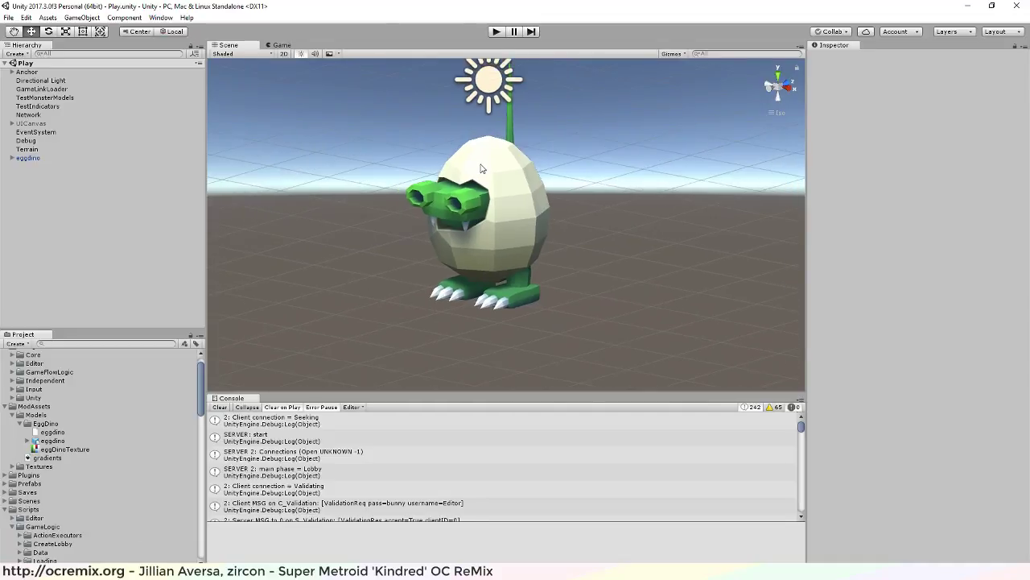
pyautogui.keyDown('alt'); pyautogui.moveTo(379, 241); pyautogui.dragTo(692, 185); pyautogui.keyUp('alt')
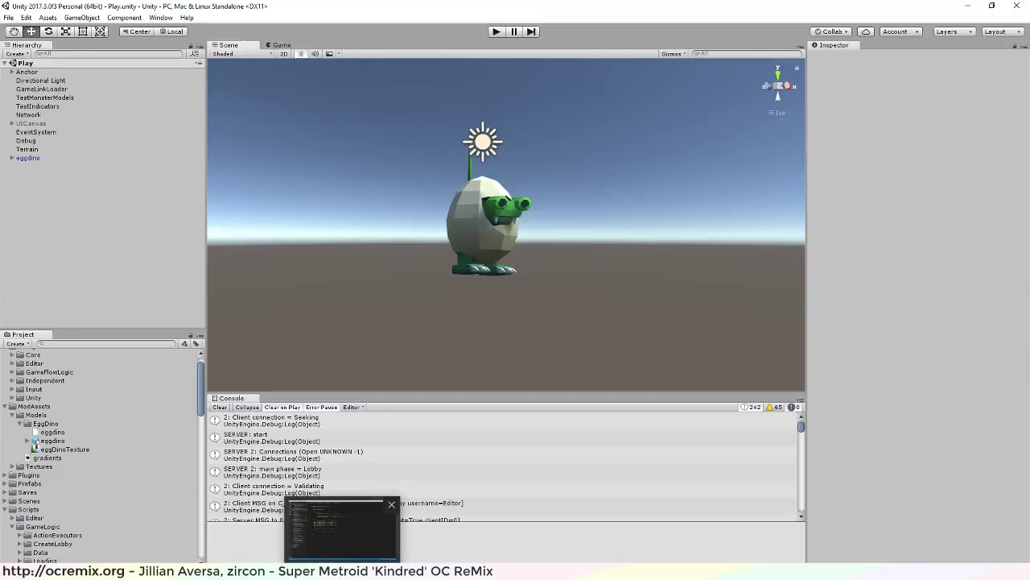
# Add a 'Finalize colors' ToDo task below Egg spots and move Rig model into ToDo
pyautogui.moveTo(256, 573)
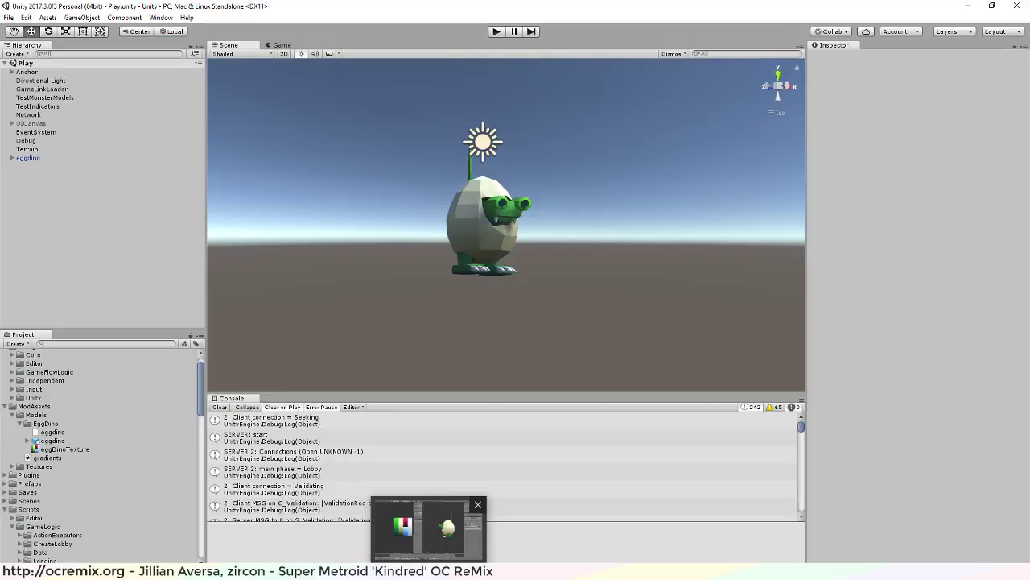
pyautogui.click(153, 573)
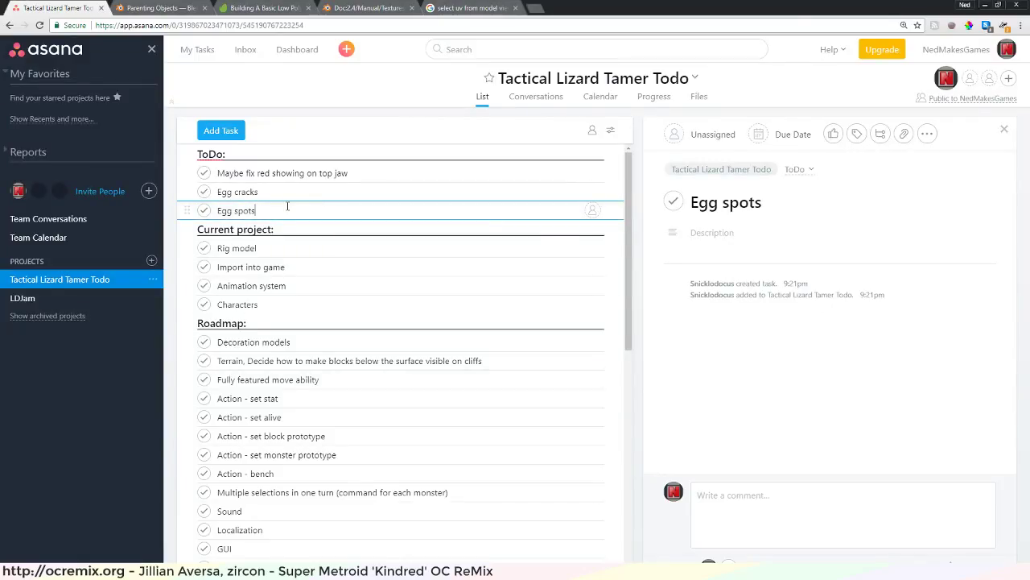
pyautogui.press('Return')
pyautogui.write('Finalize colors')
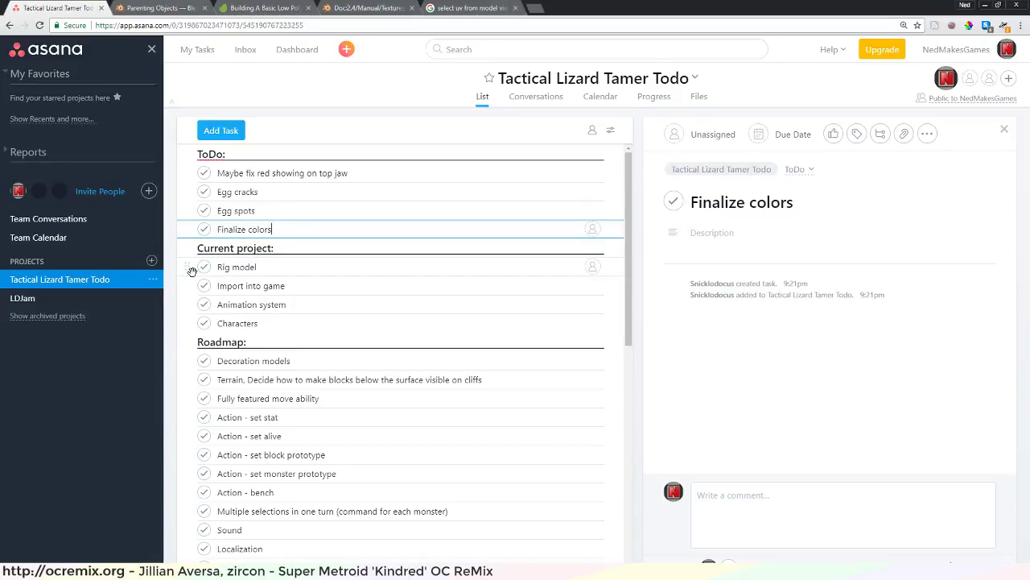
pyautogui.moveTo(189, 267); pyautogui.dragTo(199, 248)
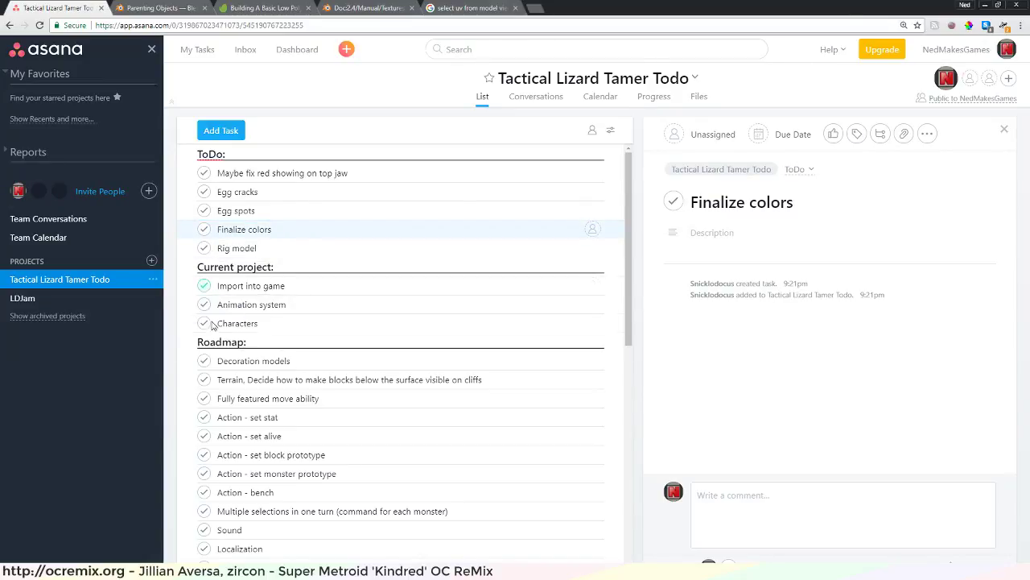
# Mark Import into game complete and add a 'Shader' task below Rig model
pyautogui.click(204, 286)
pyautogui.click(288, 266)
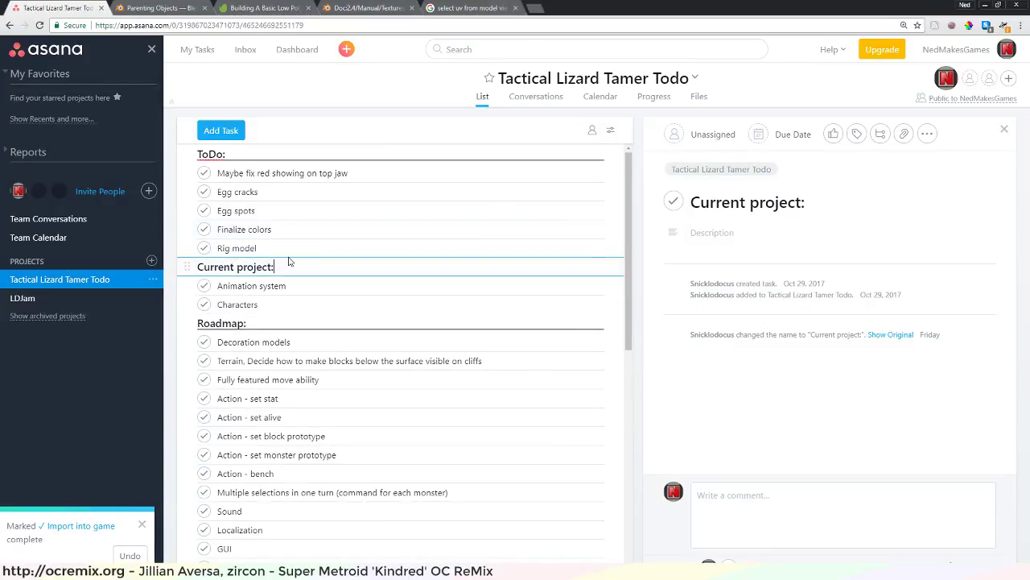
pyautogui.click(287, 251)
pyautogui.press('Return')
pyautogui.write('Shader')
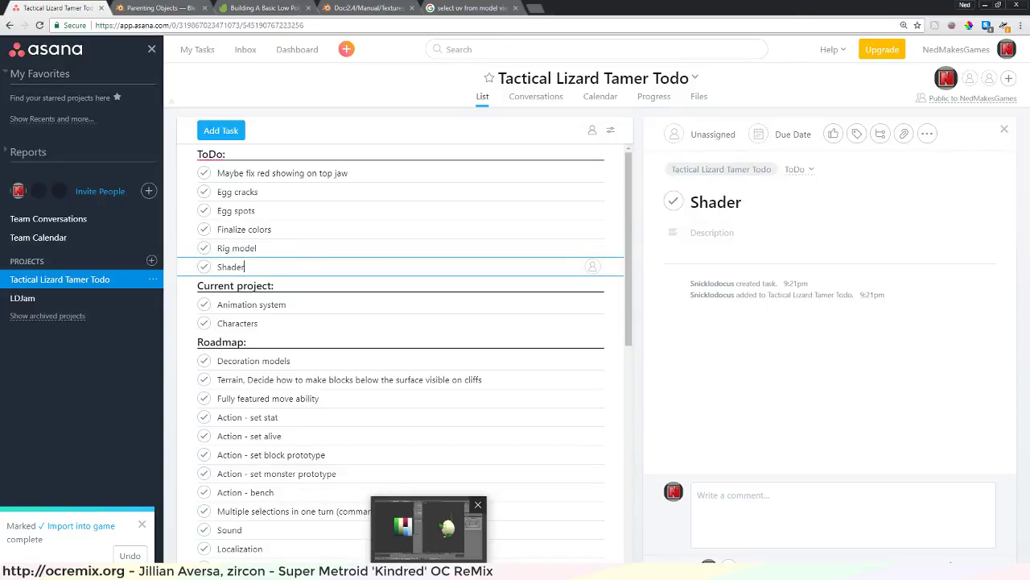
pyautogui.click(428, 525)
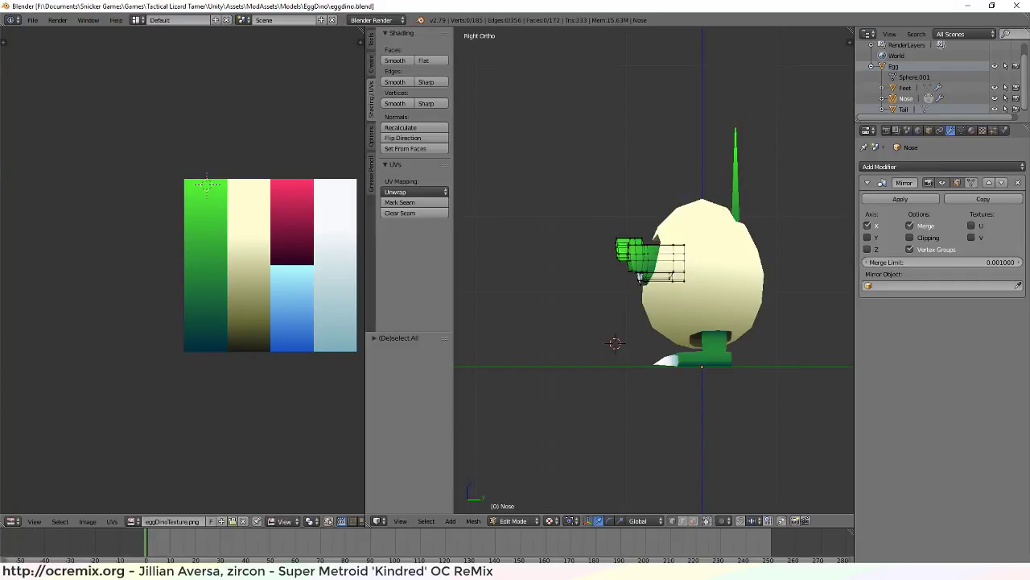
# Orbit Unity's Scene view to see the egg dino's side, then return to the Asana list
pyautogui.click(172, 528)
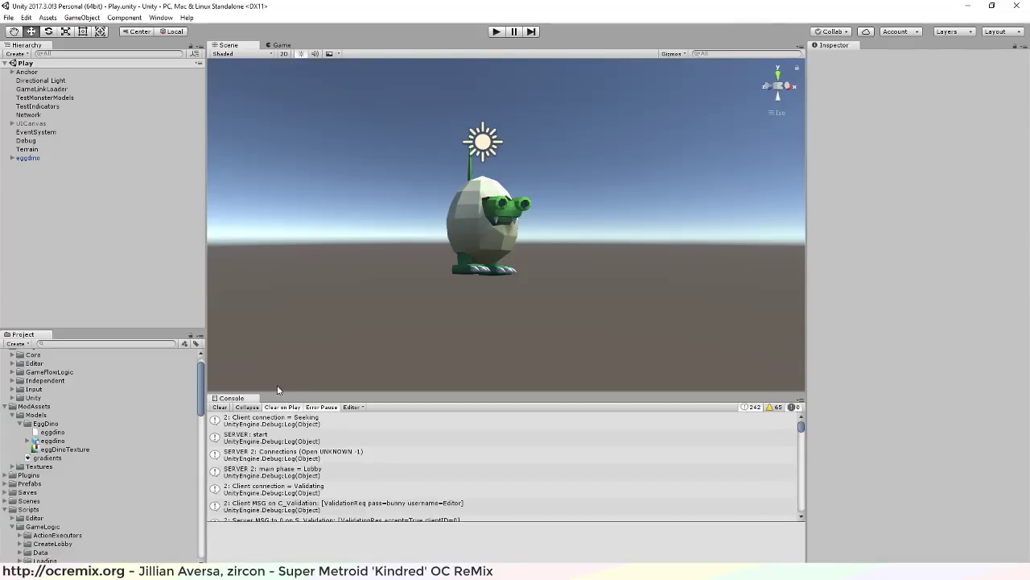
pyautogui.keyDown('alt'); pyautogui.moveTo(471, 251); pyautogui.dragTo(491, 271); pyautogui.keyUp('alt')
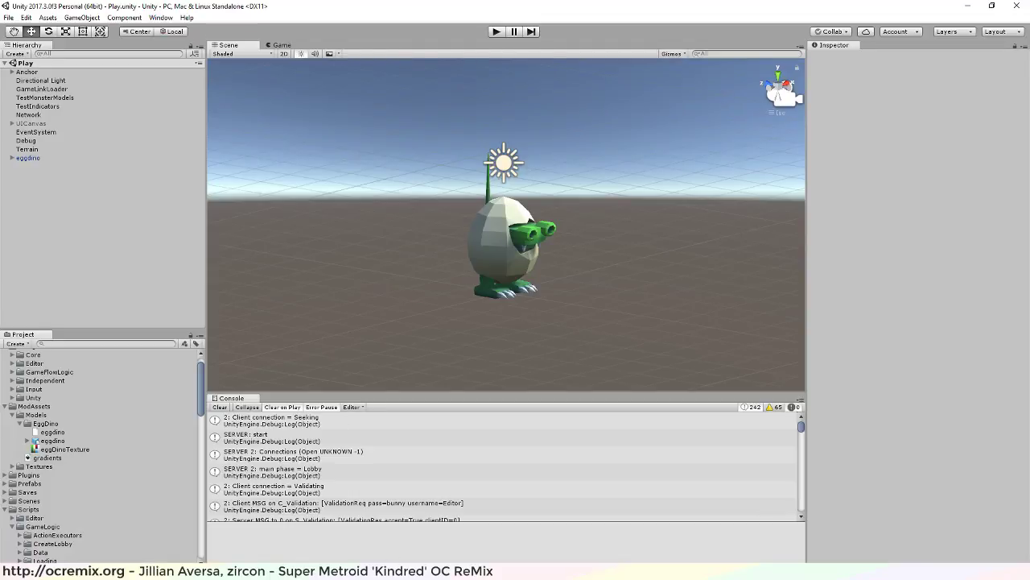
pyautogui.hotkey('alt', 'Tab')
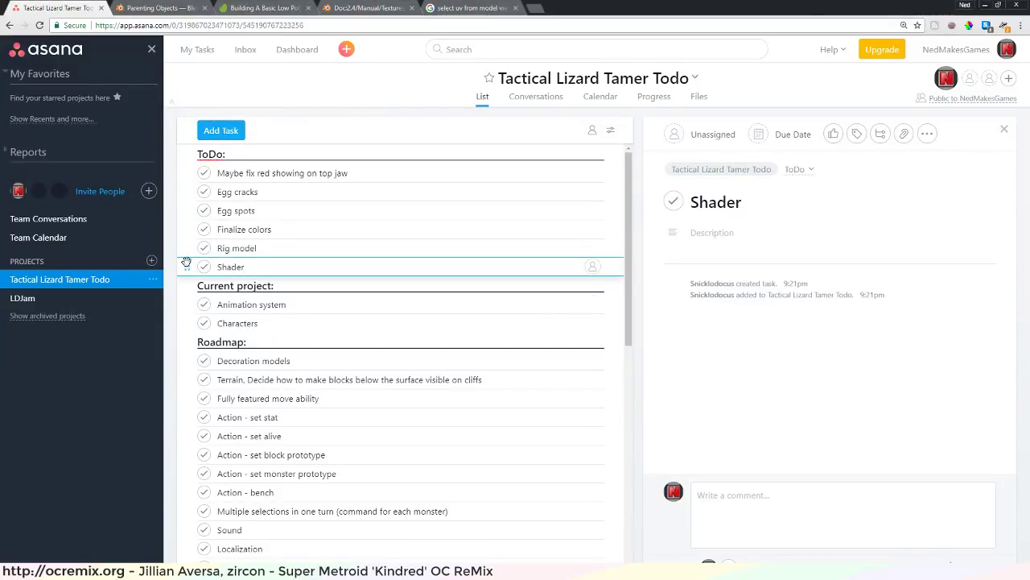
# Drag the Shader task up to sit right after Egg spots in ToDo
pyautogui.moveTo(187, 267); pyautogui.dragTo(191, 225)
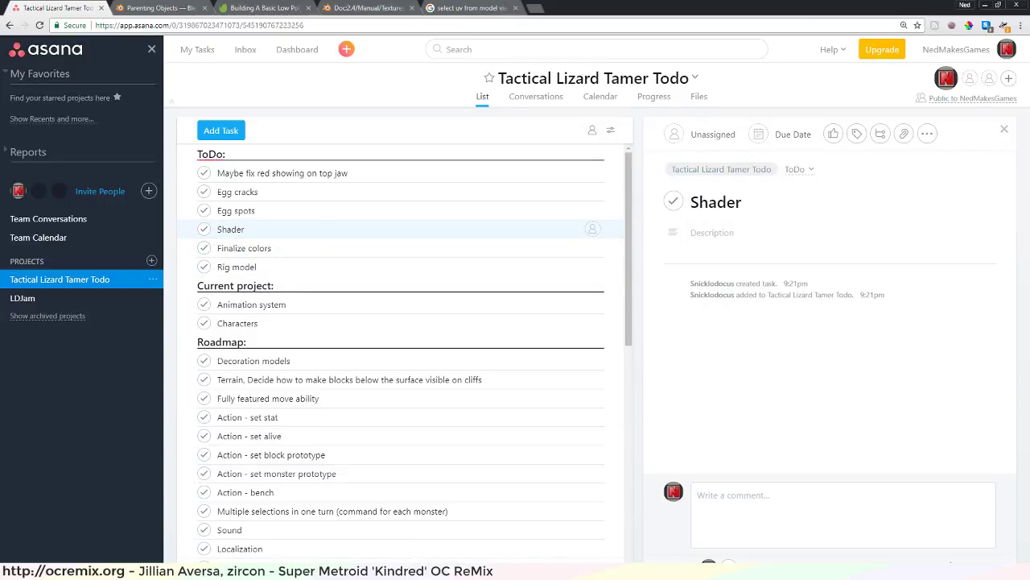
pyautogui.hotkey('alt', 'Tab')
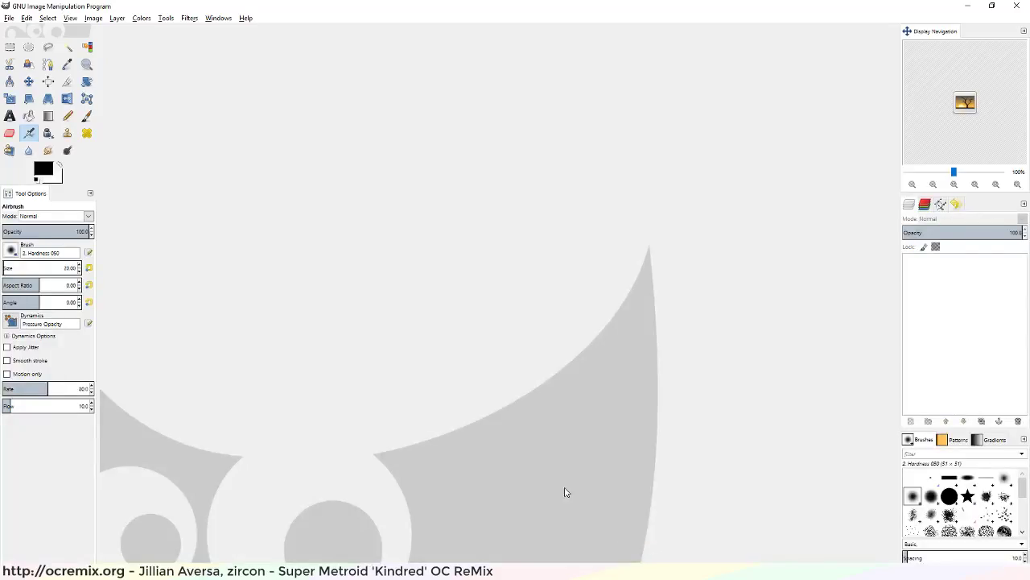
pyautogui.hotkey('alt', 'Tab')
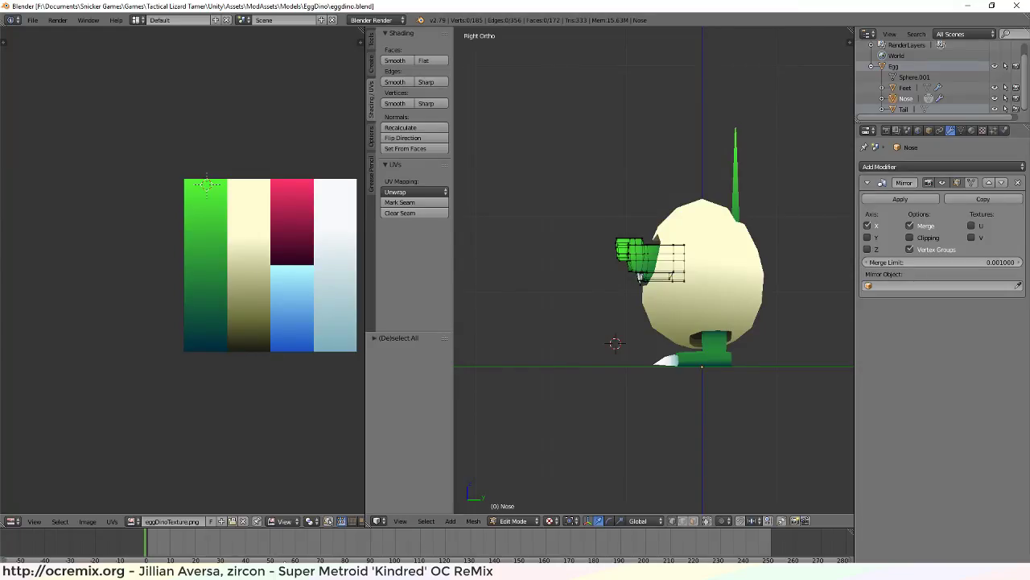
# Orbit Unity's Scene view around the egg dino to see it from the side
pyautogui.hotkey('alt', 'Tab')
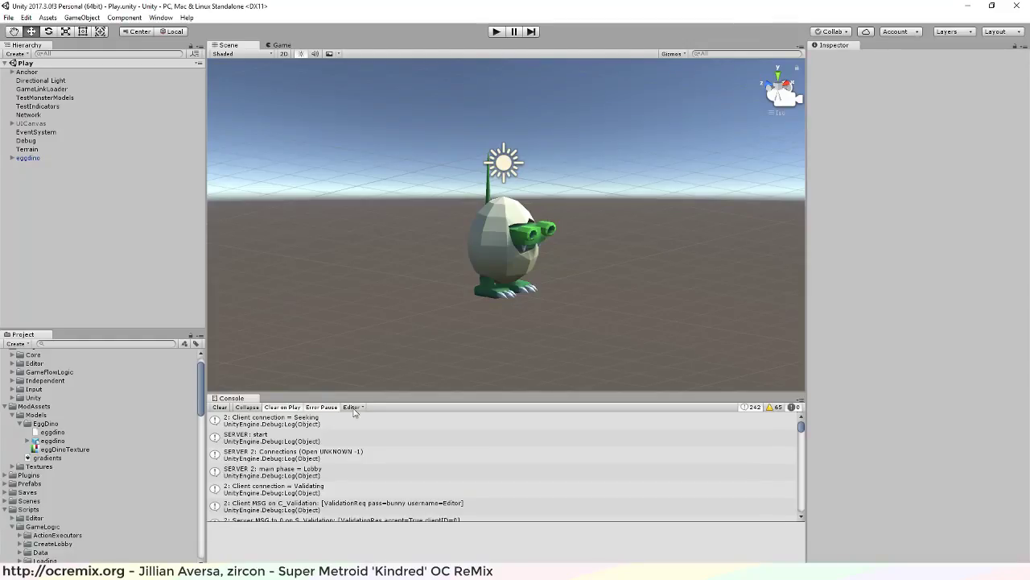
pyautogui.keyDown('alt'); pyautogui.moveTo(564, 226); pyautogui.dragTo(764, 218); pyautogui.keyUp('alt')
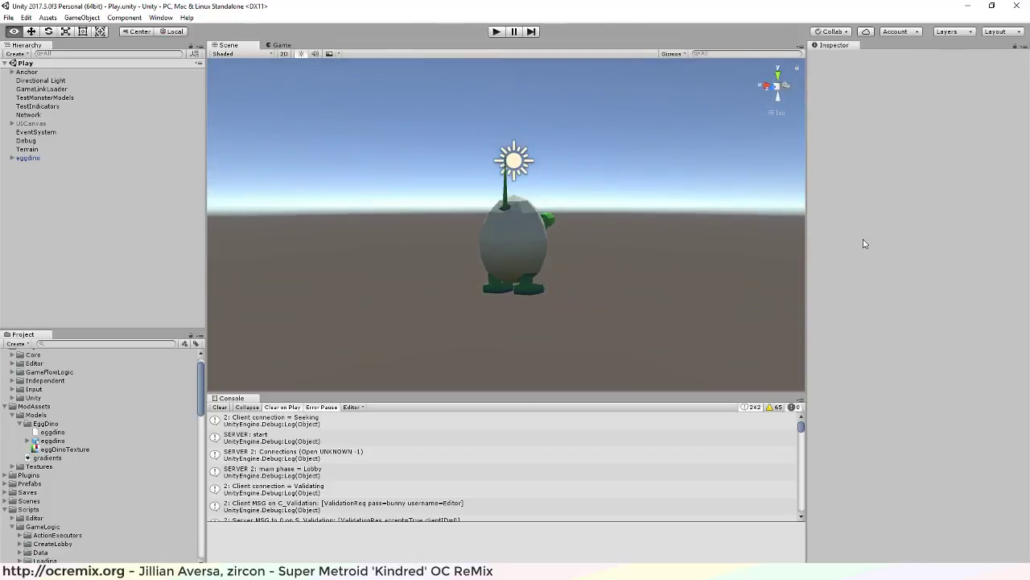
pyautogui.keyDown('alt'); pyautogui.moveTo(864, 243); pyautogui.dragTo(797, 177); pyautogui.keyUp('alt')
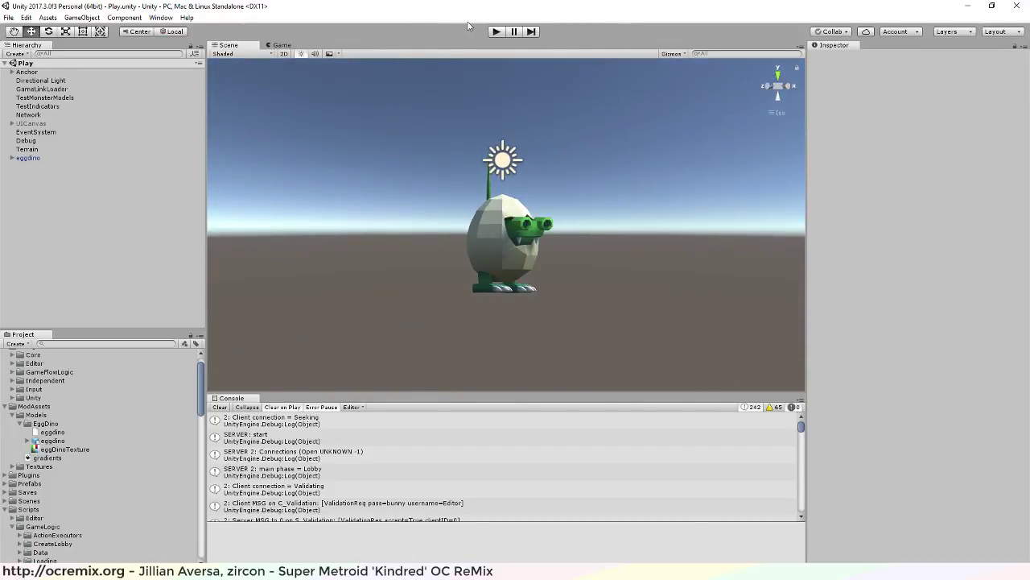
# Start play mode and set the eggdino's Transform Position X to 10
pyautogui.click(496, 32)
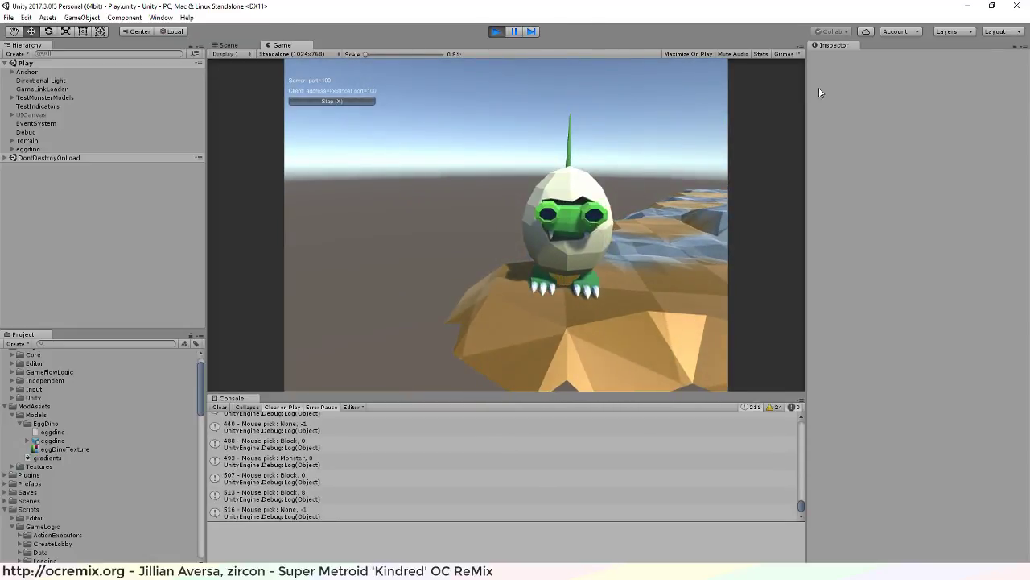
pyautogui.click(26, 149)
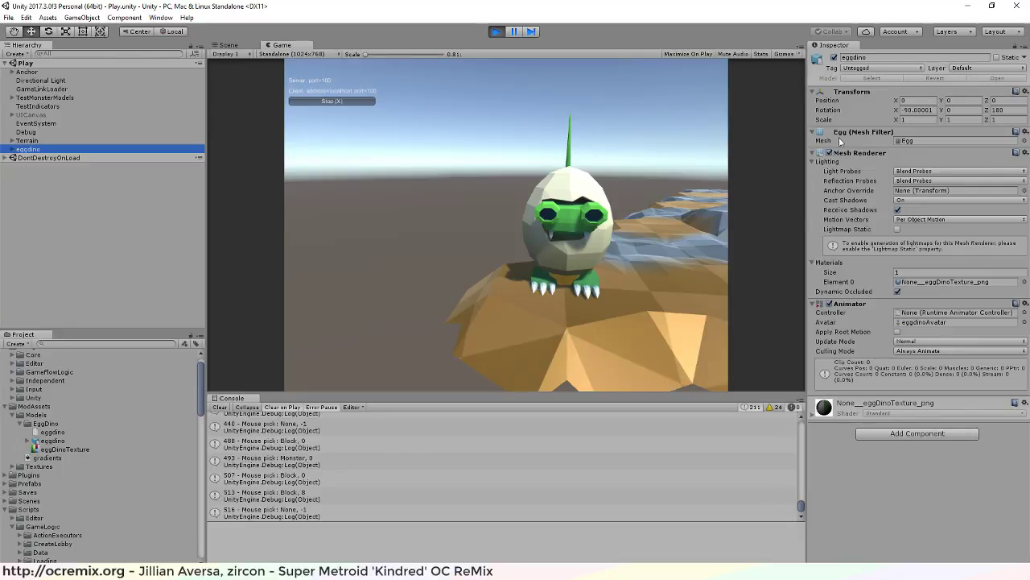
pyautogui.click(919, 101)
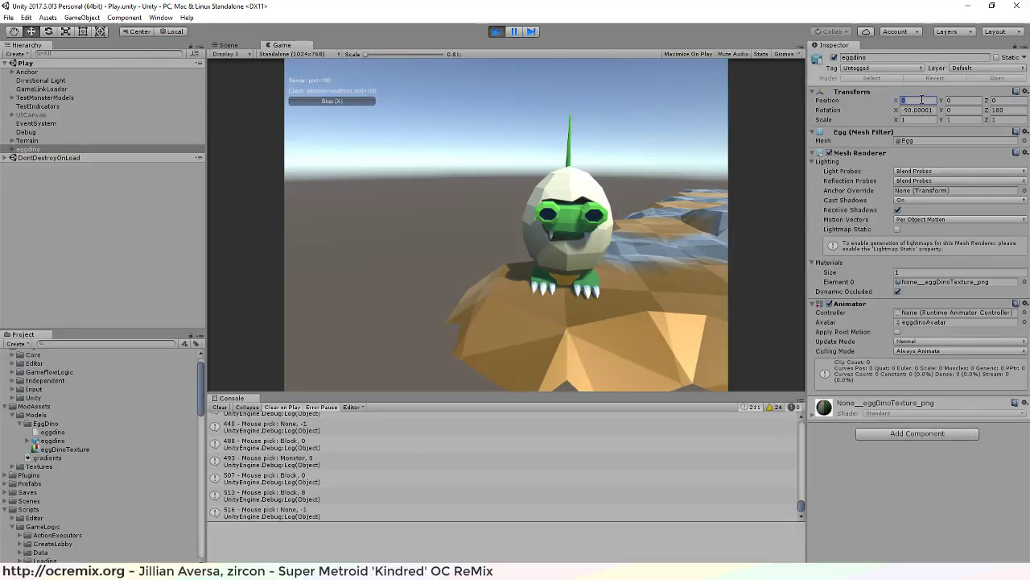
pyautogui.write('10')
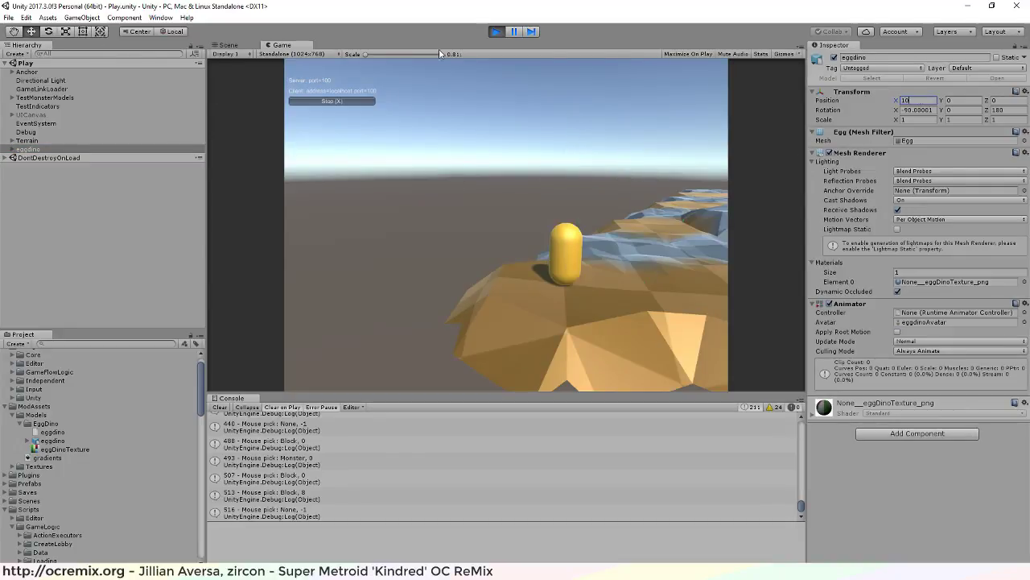
pyautogui.click(96, 150)
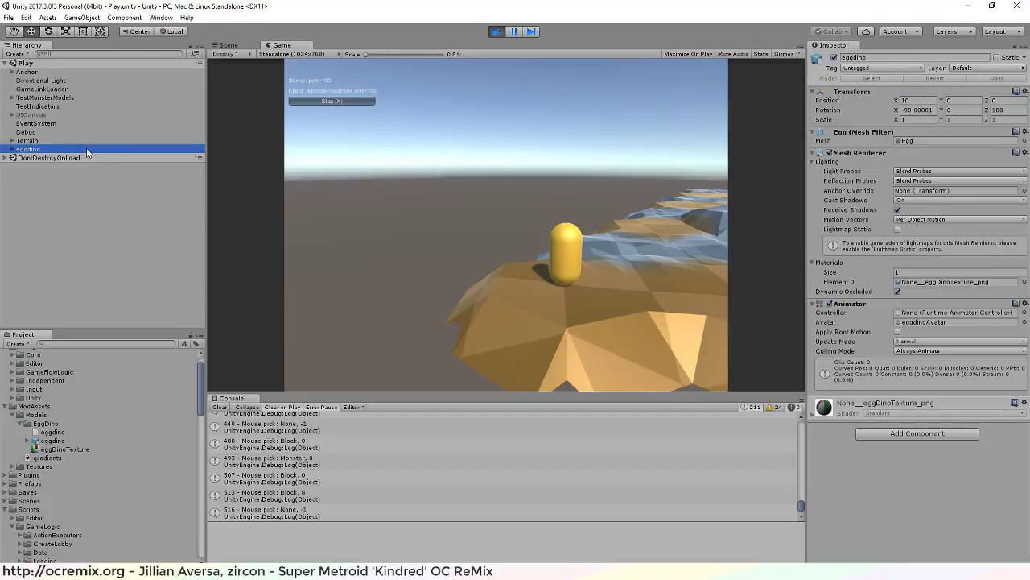
pyautogui.click(579, 221)
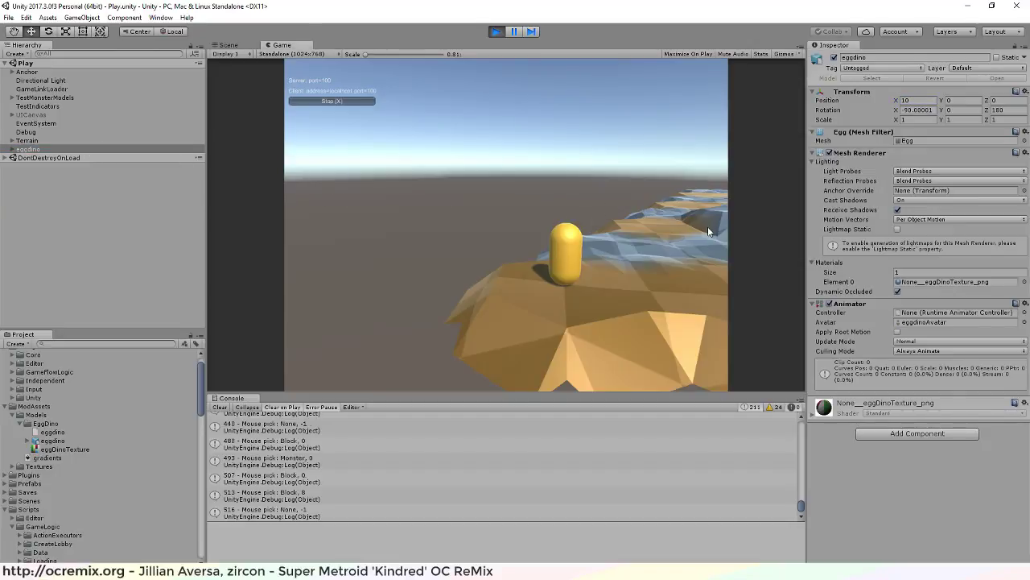
pyautogui.moveTo(707, 226); pyautogui.dragTo(506, 215)
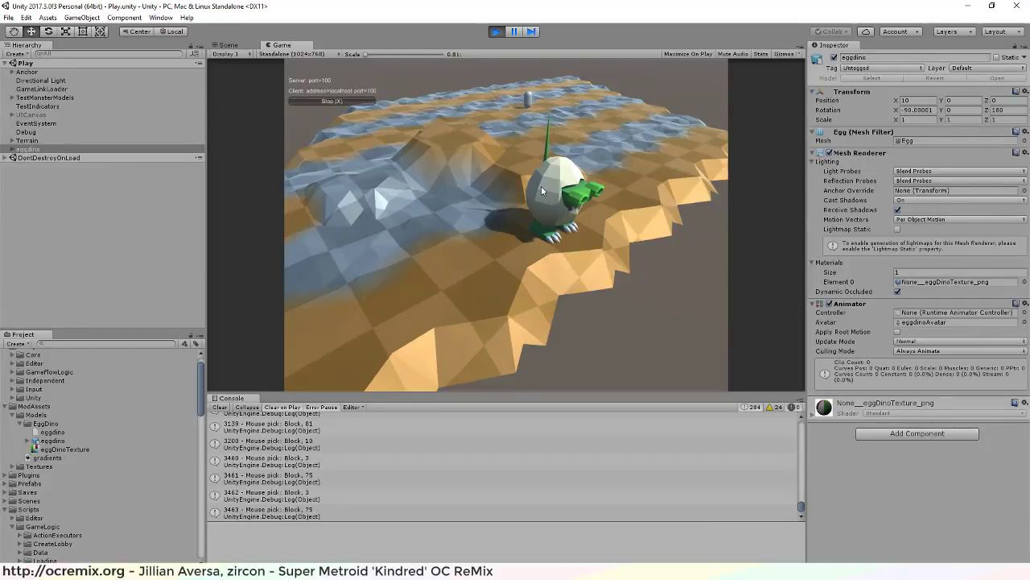
# Orbit the game camera over the terrain until the egg dino and yellow capsule appear
pyautogui.moveTo(541, 186); pyautogui.dragTo(490, 197, button='right')
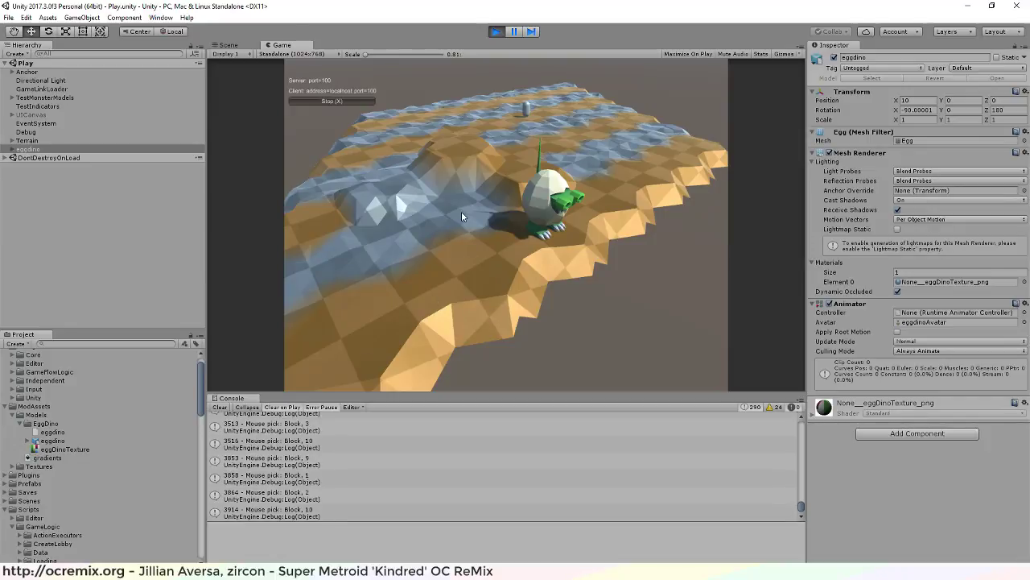
pyautogui.moveTo(461, 211); pyautogui.dragTo(419, 185, button='right')
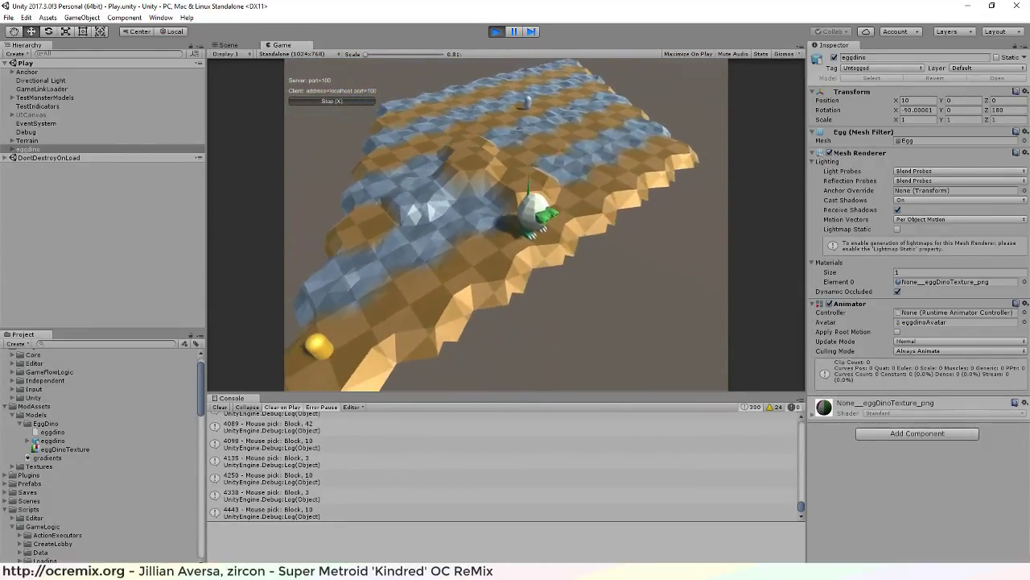
# Swing the game camera around the terrain to view the egg dino from low and distant angles
pyautogui.click(483, 230)
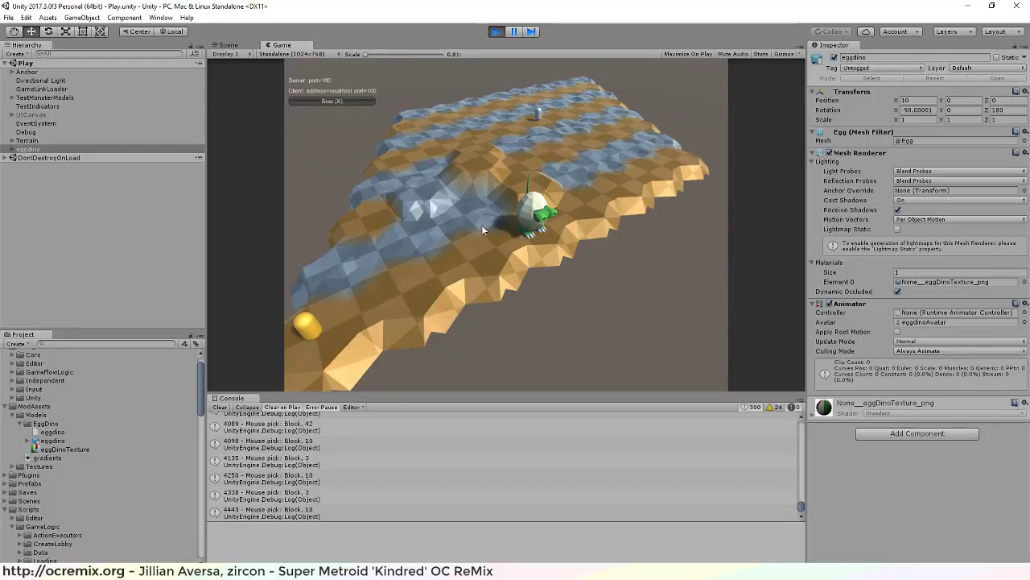
pyautogui.click(446, 200)
pyautogui.click(496, 216)
pyautogui.click(497, 215)
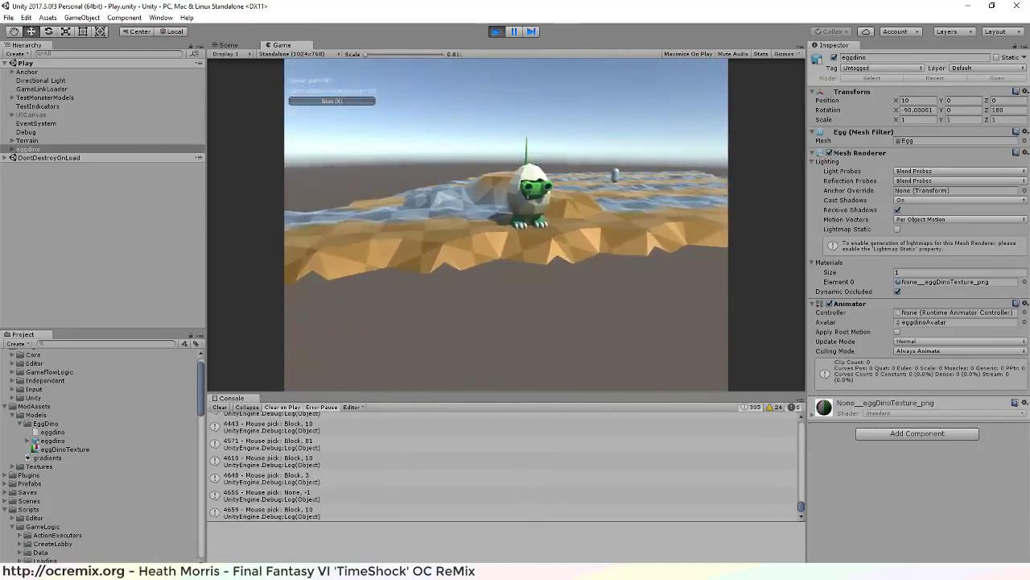
pyautogui.click(506, 223)
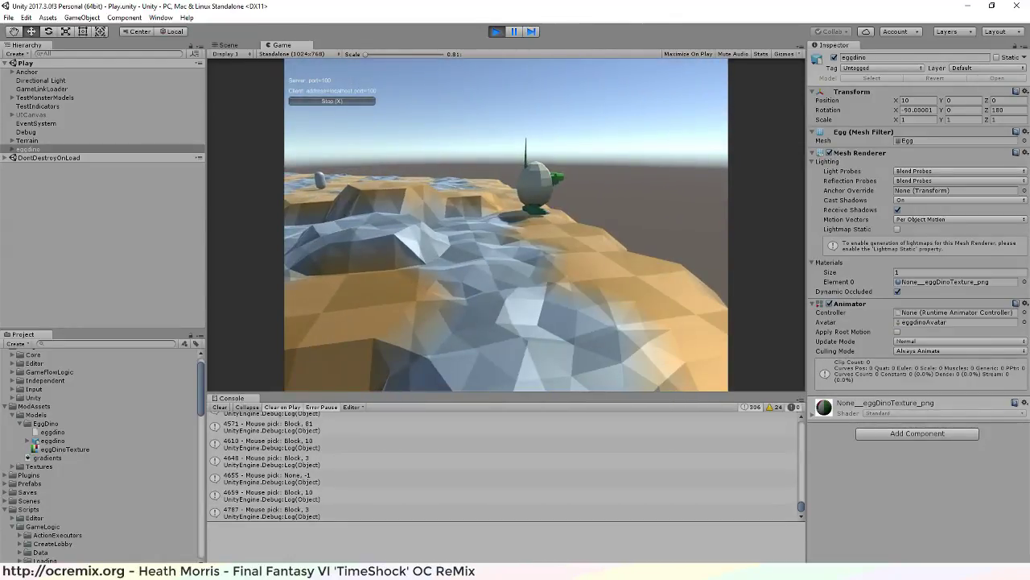
pyautogui.click(520, 304)
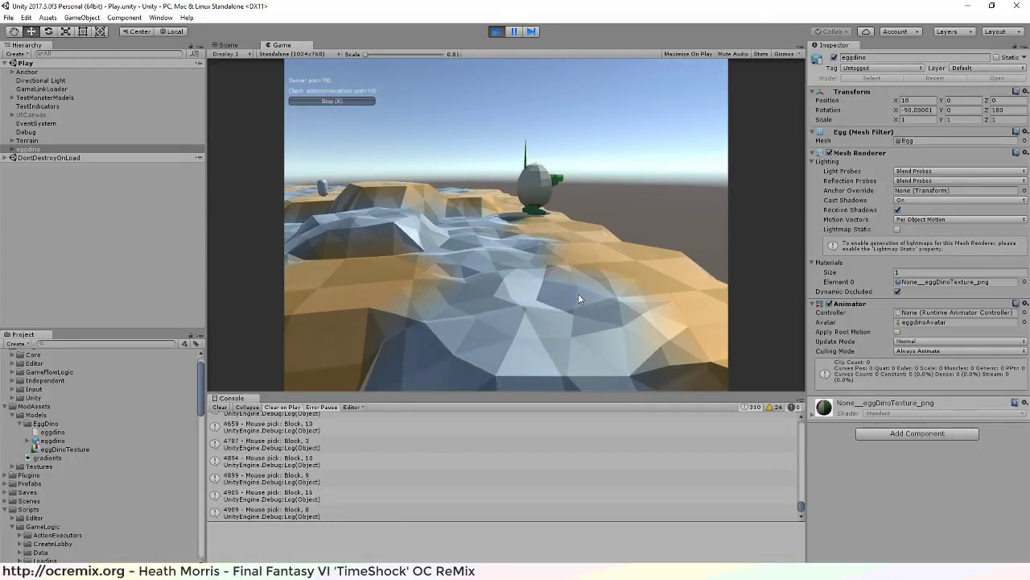
pyautogui.click(538, 321)
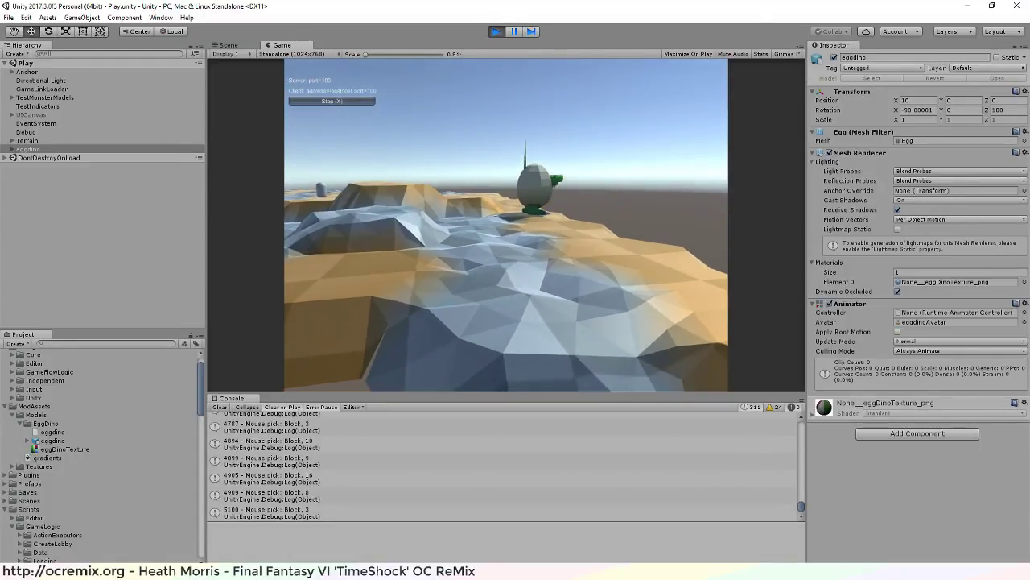
pyautogui.click(549, 279)
# Swing the camera back around the egg dino, then stop play mode to resume editing
pyautogui.click(548, 279)
pyautogui.click(549, 278)
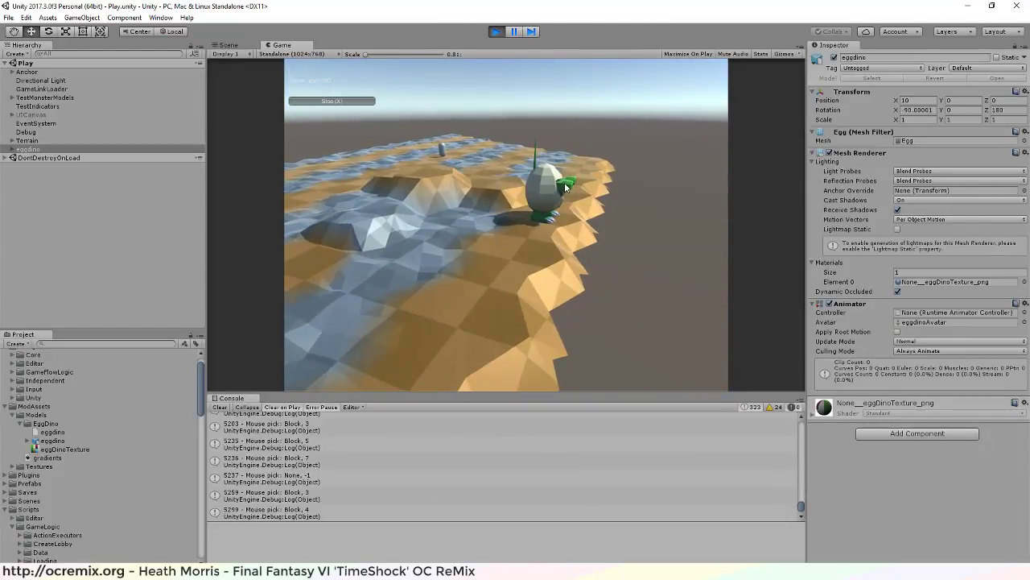
pyautogui.click(553, 210)
pyautogui.click(558, 205)
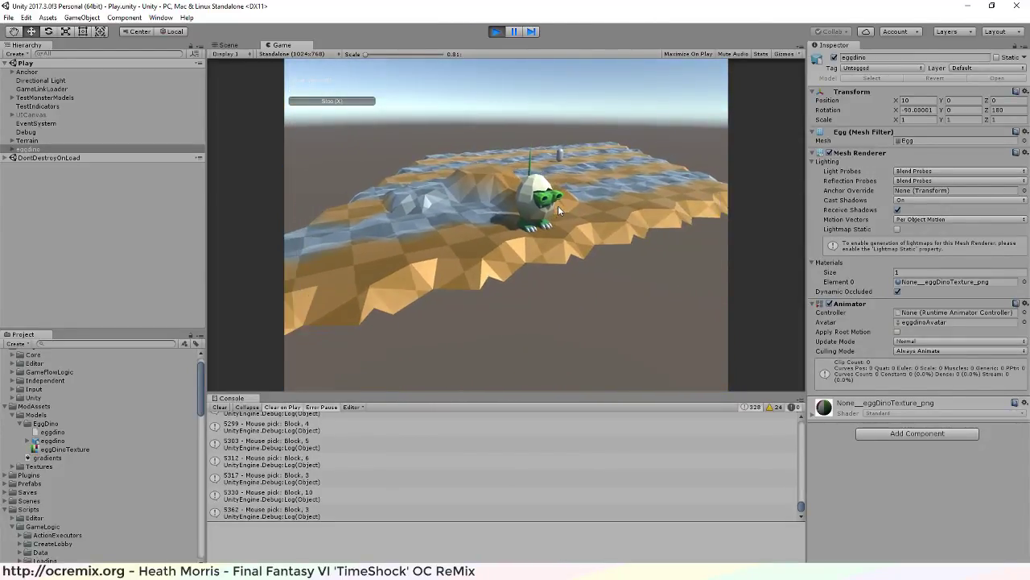
pyautogui.click(558, 205)
pyautogui.click(558, 205)
pyautogui.click(545, 180)
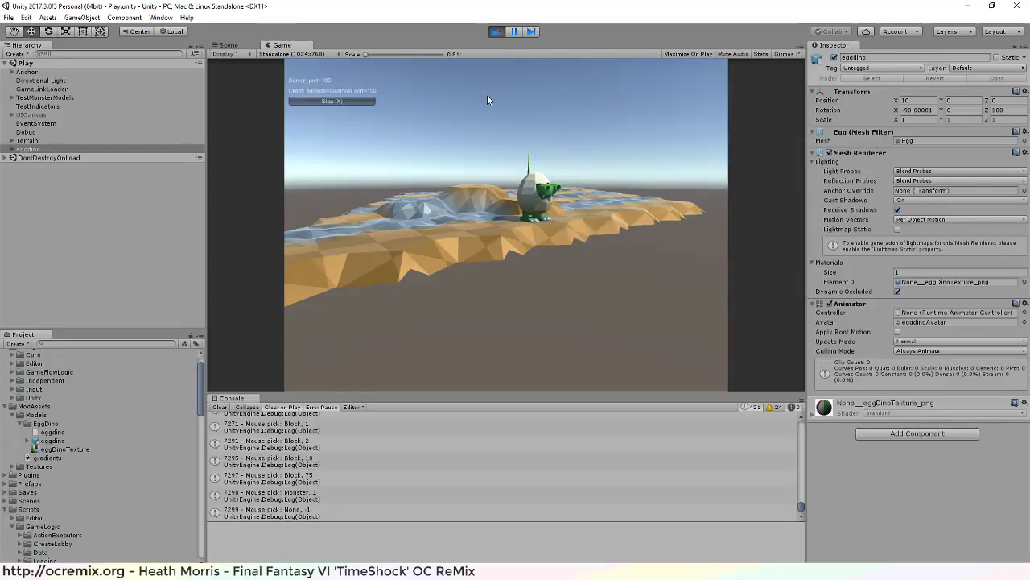
pyautogui.click(496, 32)
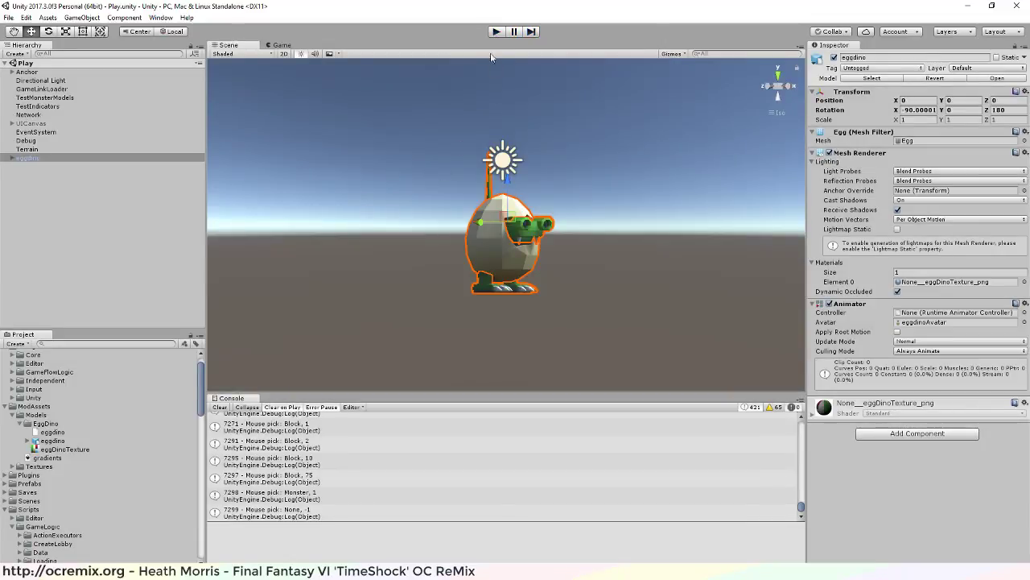
# Play the game again with the egg dino at X 0 on the low-poly terrain, zooming the view out
pyautogui.click(495, 34)
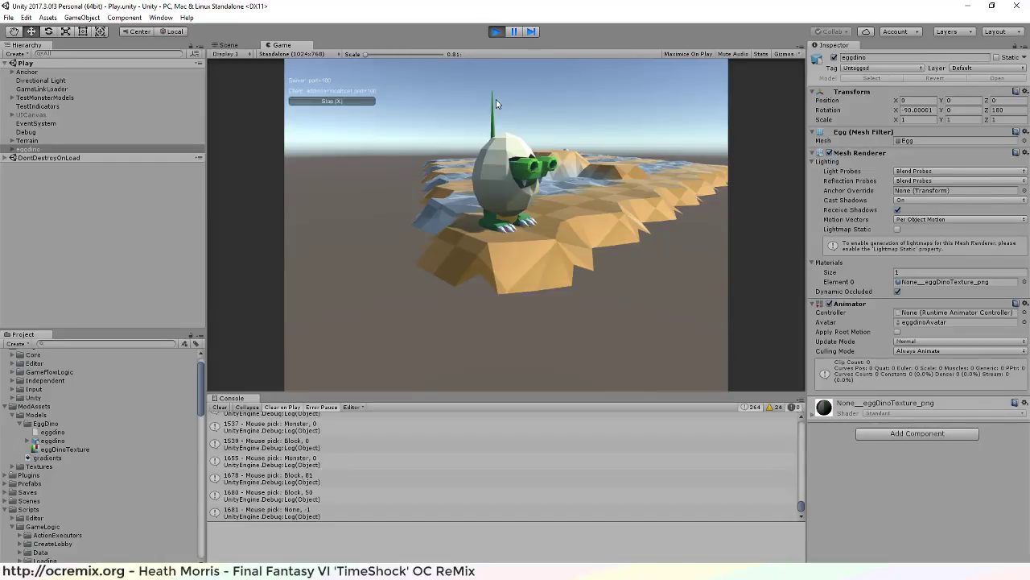
pyautogui.scroll(-5, 458, 158)
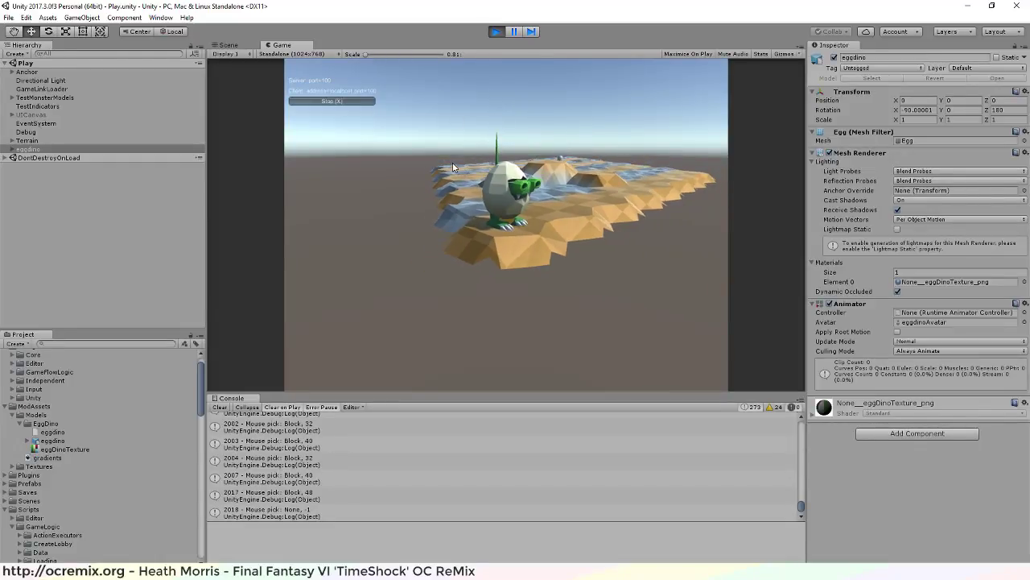